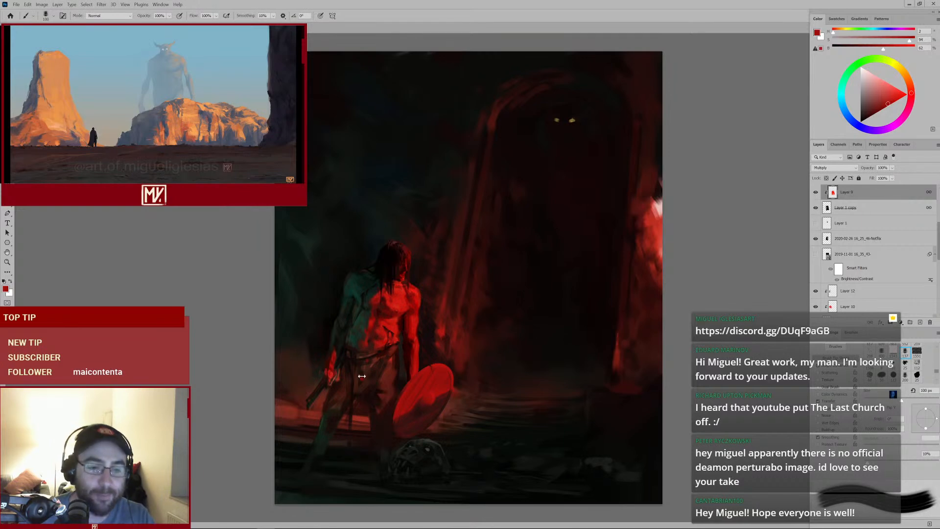
# Select Layer 41 in the layer stack as the layer to paint on, checking the figure up close
pyautogui.keyDown('ctrl'); pyautogui.click(442, 372); pyautogui.keyUp('ctrl')
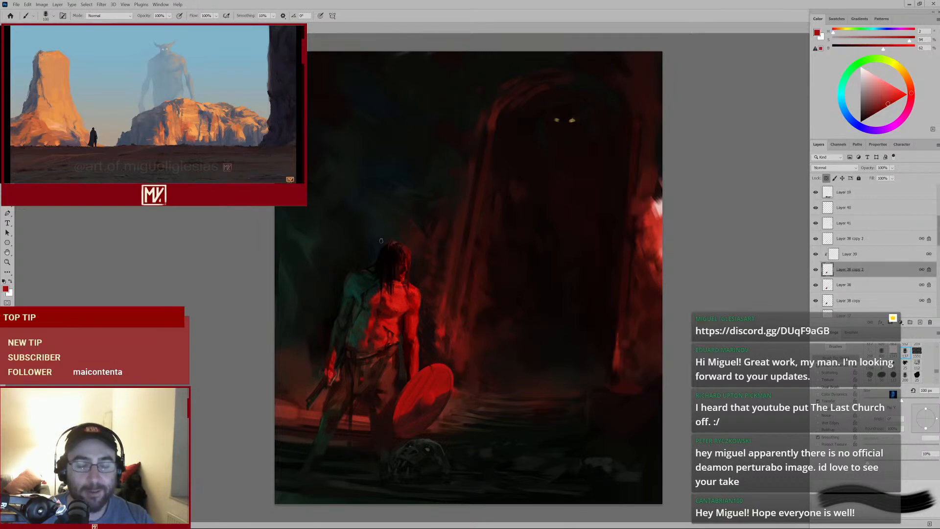
pyautogui.moveTo(398, 305); pyautogui.dragTo(422, 295)
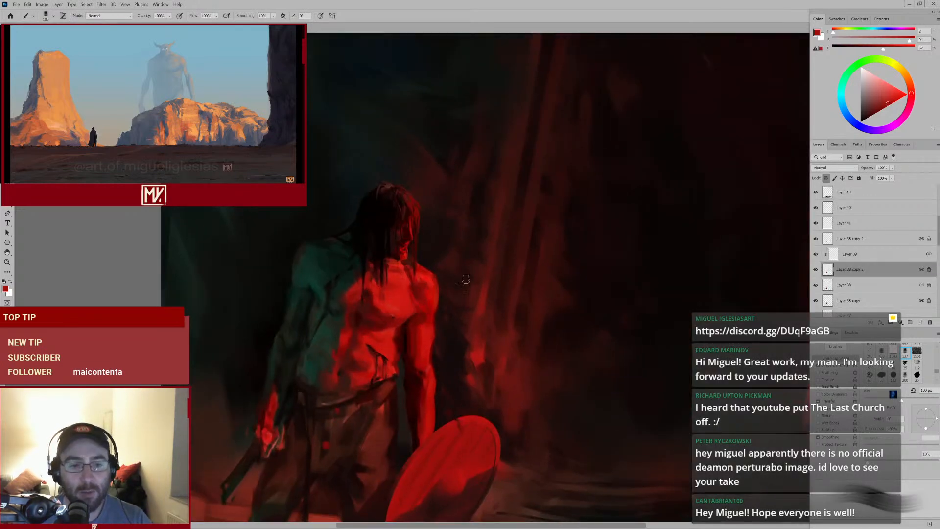
pyautogui.moveTo(478, 287)
pyautogui.mouseDown()
pyautogui.moveTo(451, 307)
pyautogui.moveTo(460, 305)
pyautogui.mouseUp()
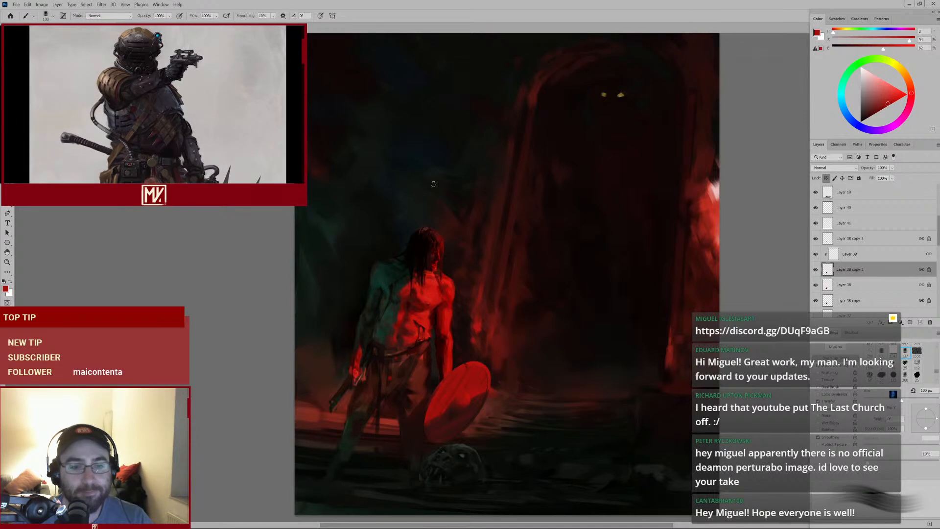
pyautogui.moveTo(475, 386); pyautogui.dragTo(741, 281)
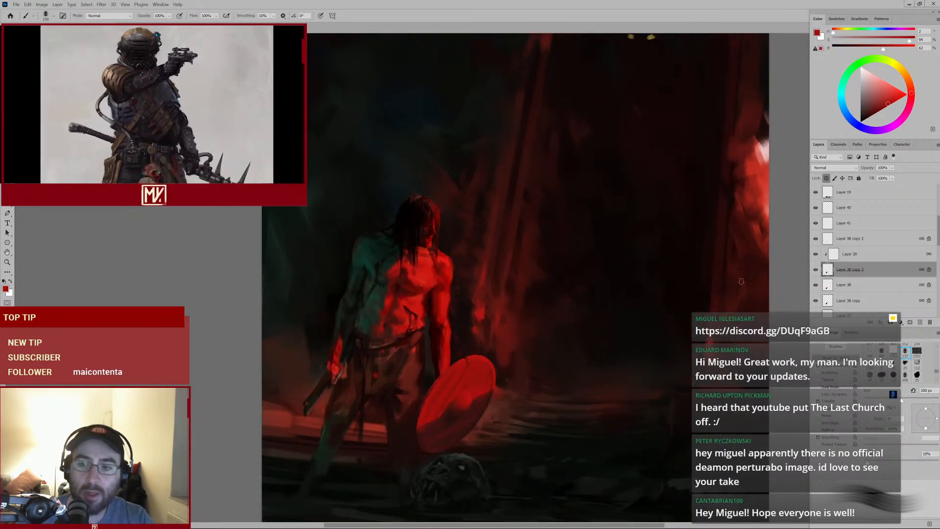
pyautogui.click(831, 240)
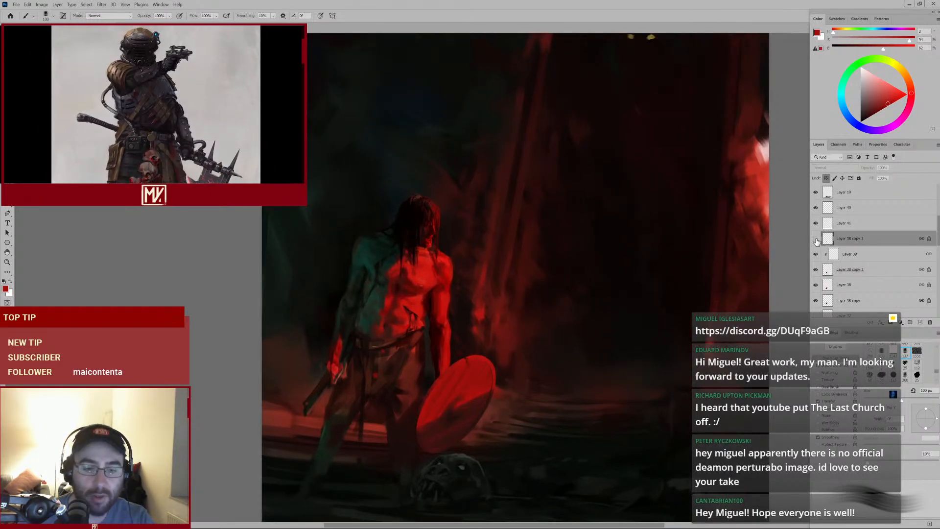
pyautogui.moveTo(440, 389); pyautogui.dragTo(462, 274)
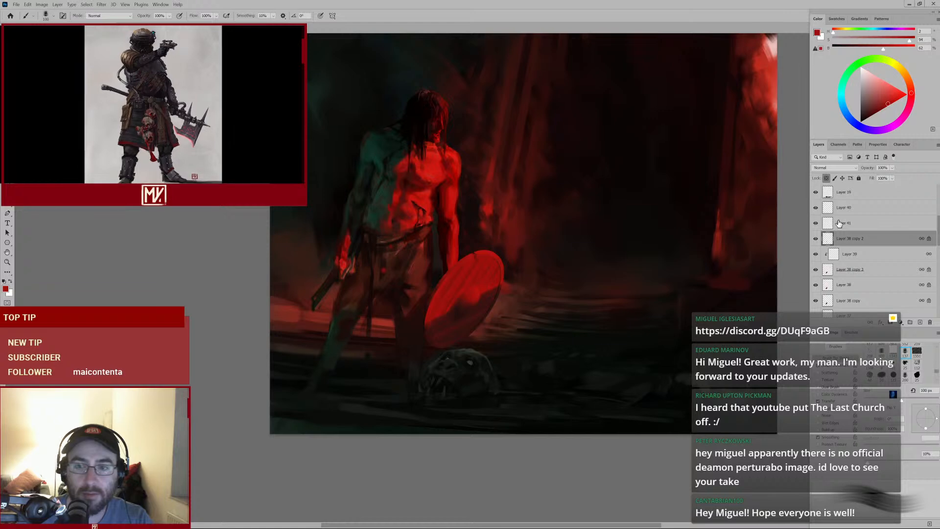
pyautogui.click(839, 224)
pyautogui.moveTo(539, 243)
pyautogui.mouseDown()
pyautogui.moveTo(483, 290)
pyautogui.moveTo(546, 256)
pyautogui.mouseUp()
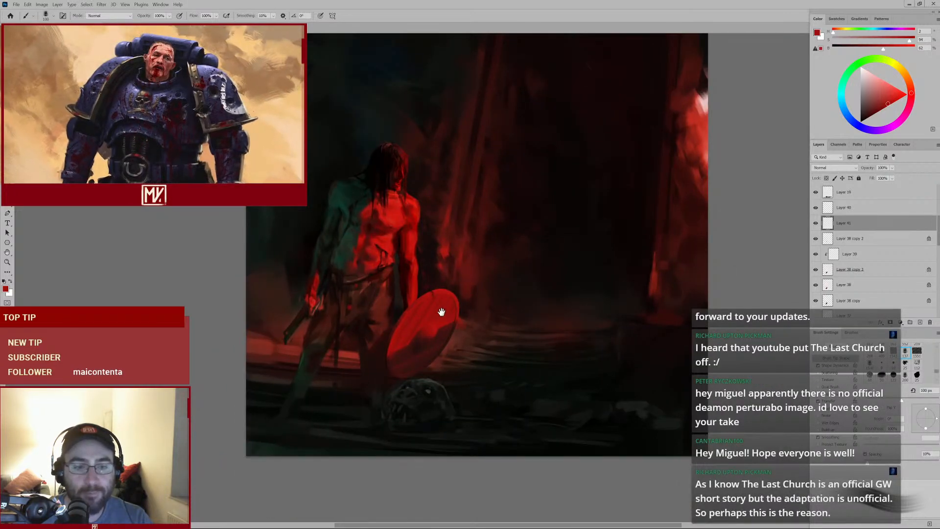
# Shrink the brush, sample a dark colour near the figure's belt, and toggle Layer 41's visibility off and on to compare
pyautogui.press('[')
pyautogui.press('[')
pyautogui.press('[')
pyautogui.press('[')
pyautogui.press('[')
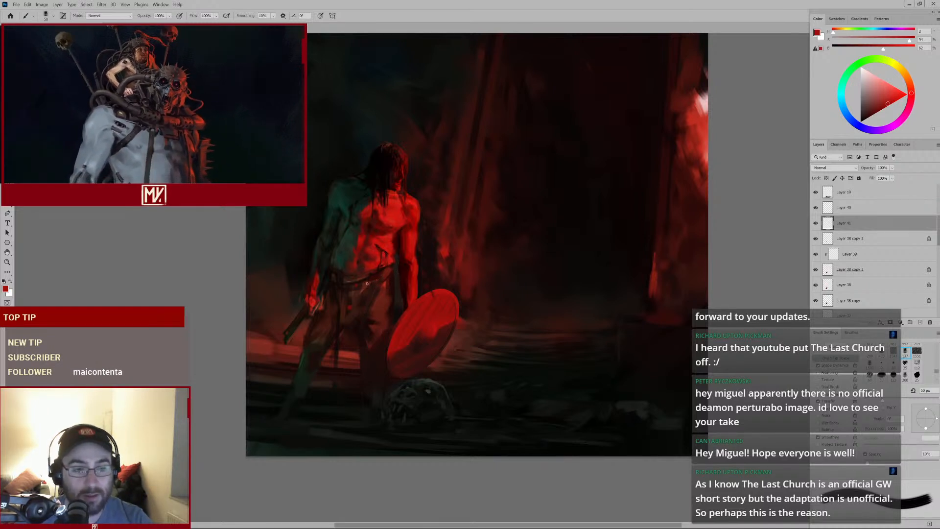
pyautogui.scroll(2, 367, 283)
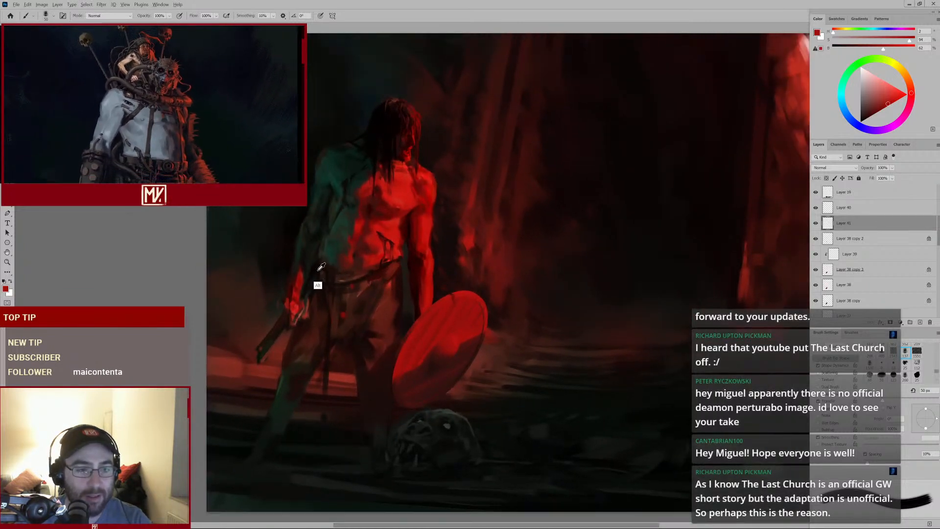
pyautogui.keyDown('alt'); pyautogui.click(352, 283); pyautogui.keyUp('alt')
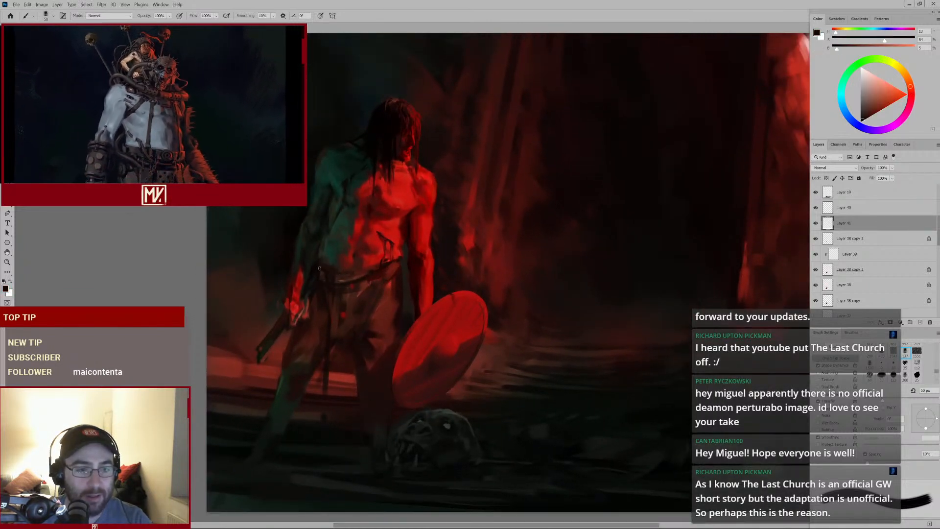
pyautogui.click(816, 224)
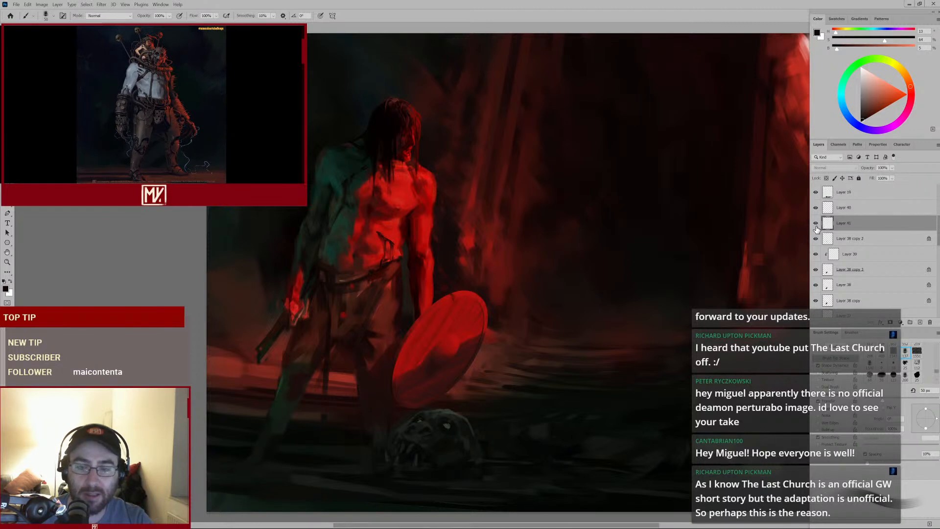
pyautogui.click(816, 223)
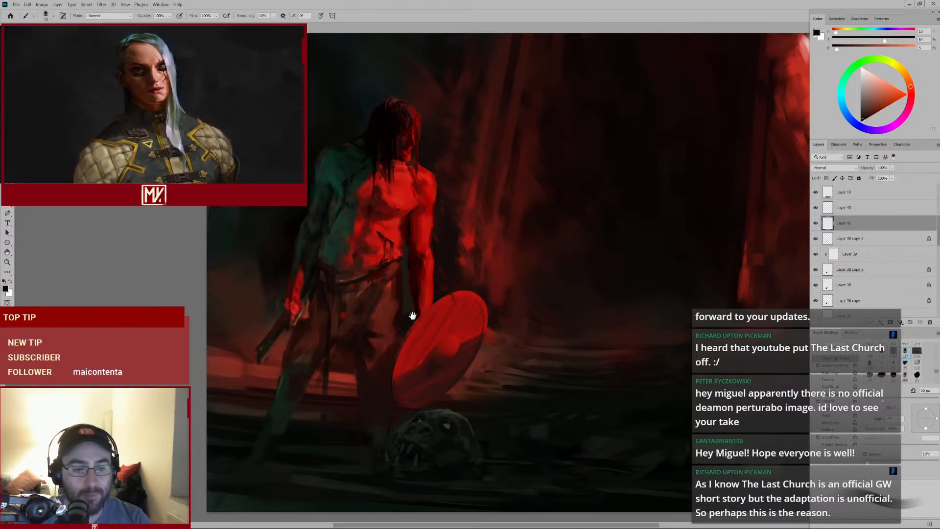
# Sample the shield's red and paint strokes along the shield's upper edge with a smaller brush
pyautogui.moveTo(413, 315); pyautogui.dragTo(446, 244)
pyautogui.keyDown('alt'); pyautogui.click(413, 359); pyautogui.keyUp('alt')
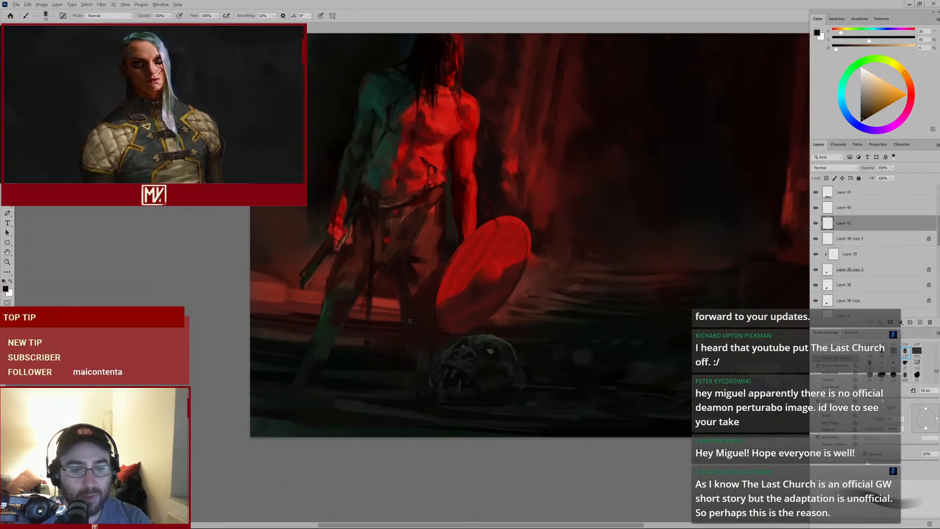
pyautogui.press(']')
pyautogui.press(']')
pyautogui.press(']')
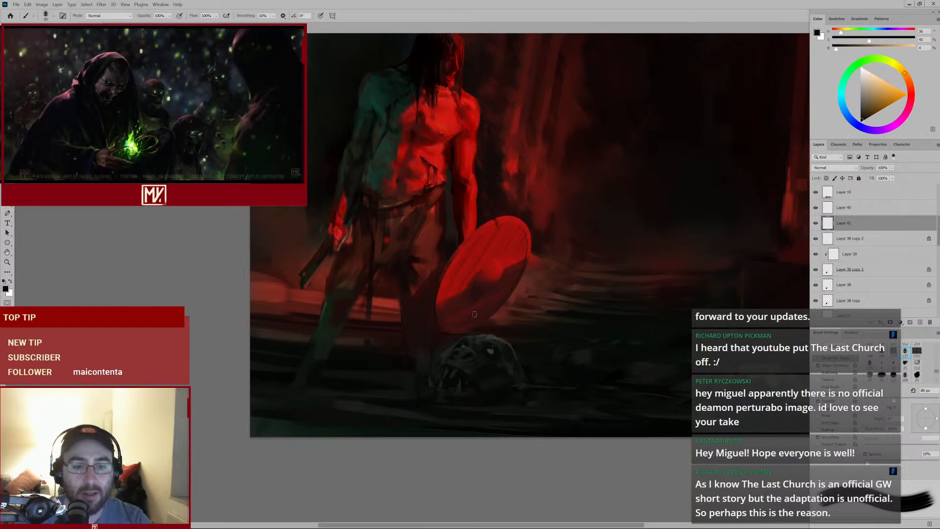
pyautogui.scroll(3, 440, 308)
pyautogui.keyDown('alt'); pyautogui.click(434, 300); pyautogui.keyUp('alt')
pyautogui.press('[')
pyautogui.press('[')
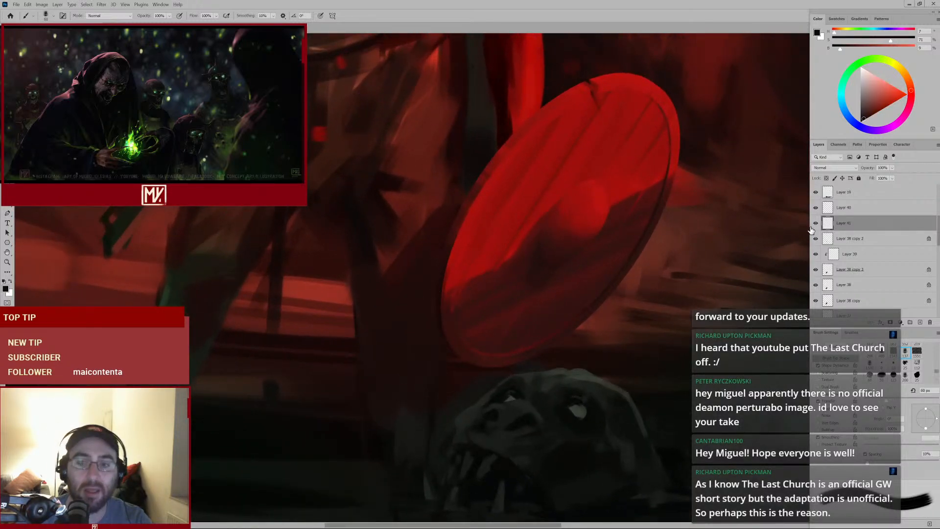
pyautogui.moveTo(580, 210); pyautogui.dragTo(541, 238)
pyautogui.moveTo(596, 162)
pyautogui.mouseDown()
pyautogui.moveTo(539, 185)
pyautogui.moveTo(567, 165)
pyautogui.moveTo(543, 161)
pyautogui.moveTo(543, 258)
pyautogui.moveTo(511, 327)
pyautogui.moveTo(525, 313)
pyautogui.mouseUp()
pyautogui.keyDown('alt'); pyautogui.click(538, 163); pyautogui.keyUp('alt')
pyautogui.press('[')
pyautogui.press('[')
pyautogui.press('[')
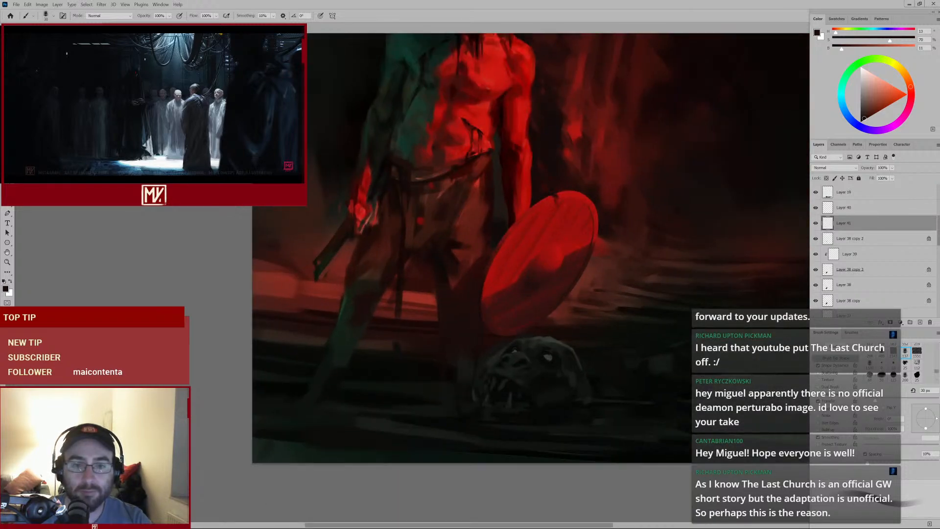
# Enlarge the brush, sample a dark red, and dab shading onto the shield's lower side
pyautogui.press(']')
pyautogui.press(']')
pyautogui.press(']')
pyautogui.moveTo(570, 207); pyautogui.dragTo(555, 218)
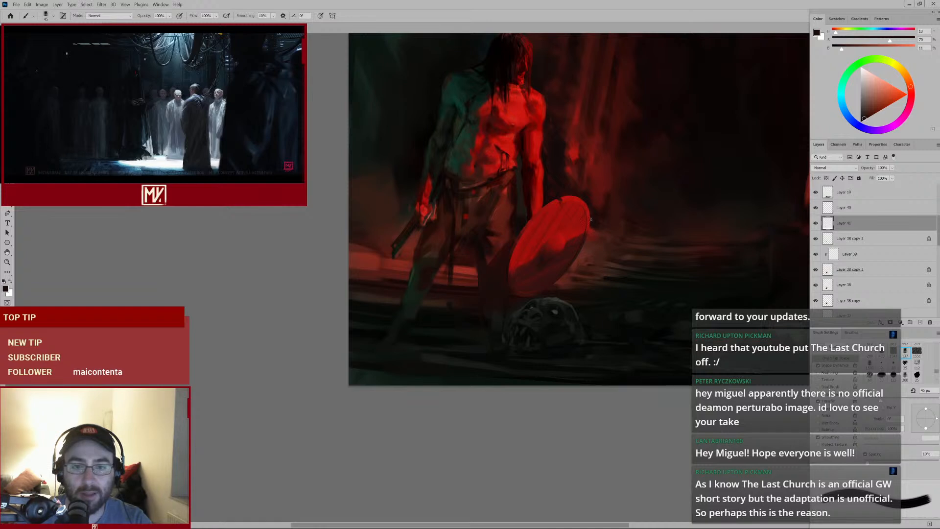
pyautogui.press('alt')
pyautogui.keyDown('alt'); pyautogui.click(556, 255); pyautogui.keyUp('alt')
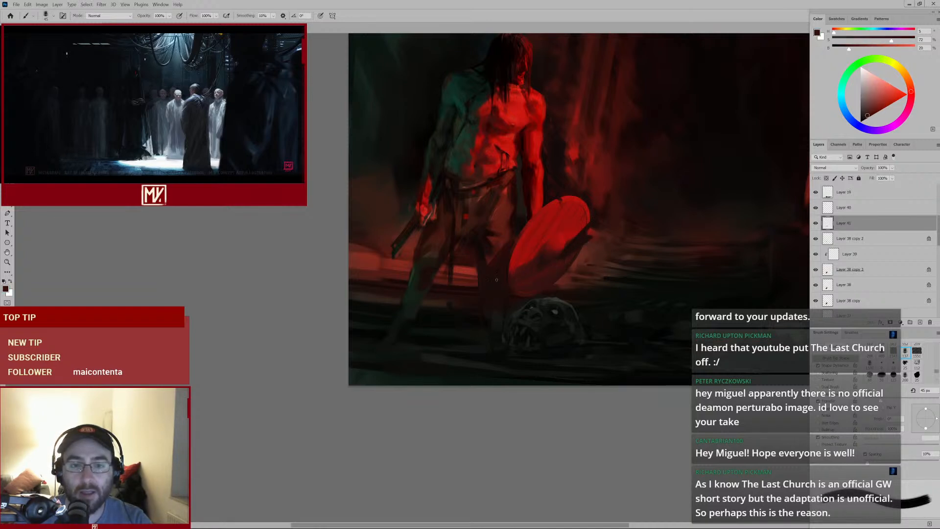
pyautogui.keyDown('alt'); pyautogui.click(574, 234); pyautogui.keyUp('alt')
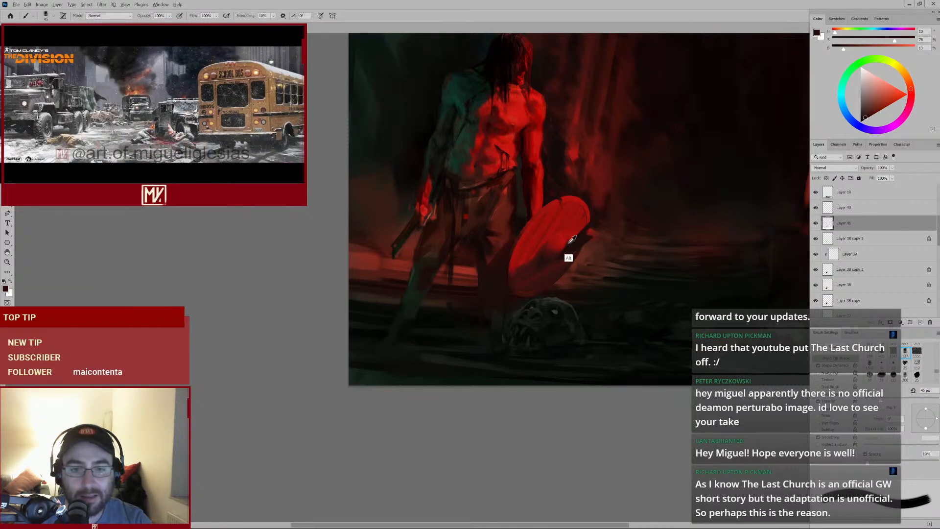
pyautogui.keyDown('alt'); pyautogui.click(568, 254); pyautogui.keyUp('alt')
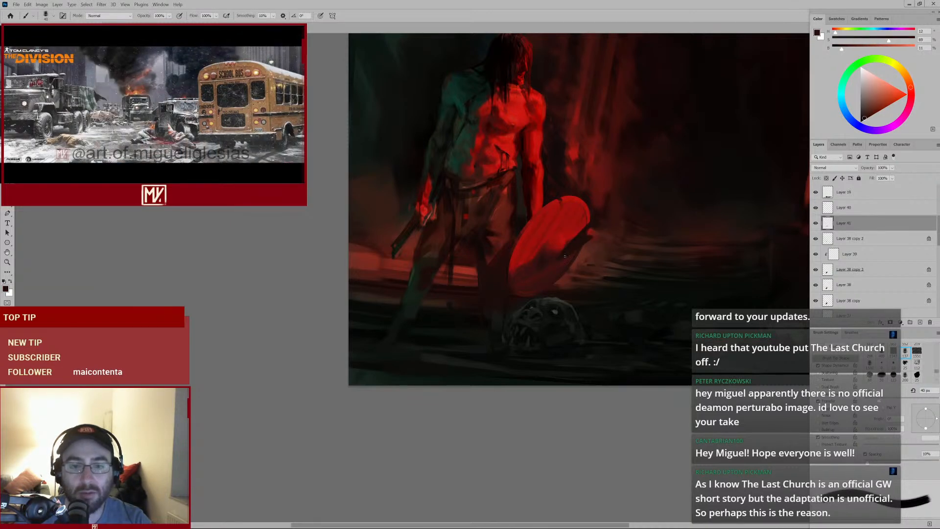
# Resize the brush and paint dark shading between the figure's legs and around the shield
pyautogui.press('[')
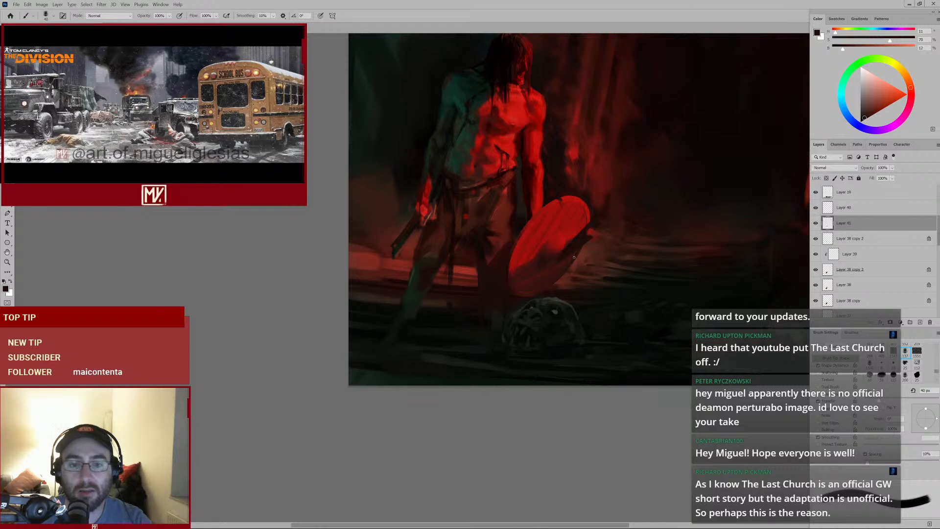
pyautogui.press(']')
pyautogui.press(']')
pyautogui.press(']')
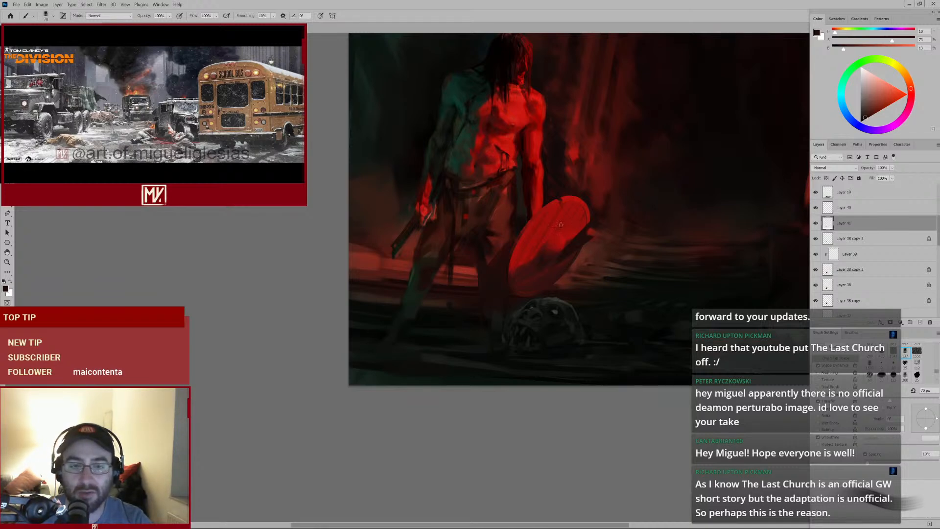
pyautogui.keyDown('alt'); pyautogui.click(489, 230); pyautogui.keyUp('alt')
pyautogui.press('[')
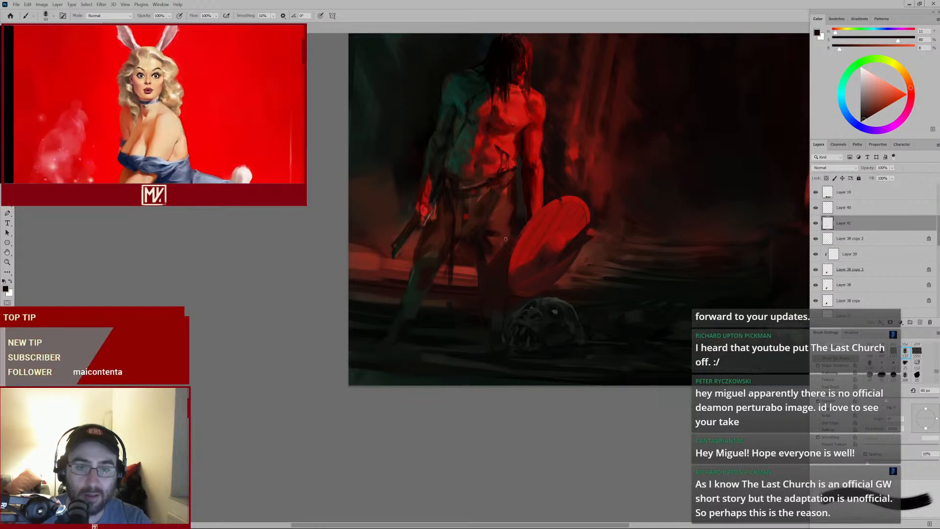
pyautogui.keyDown('alt'); pyautogui.click(506, 245); pyautogui.keyUp('alt')
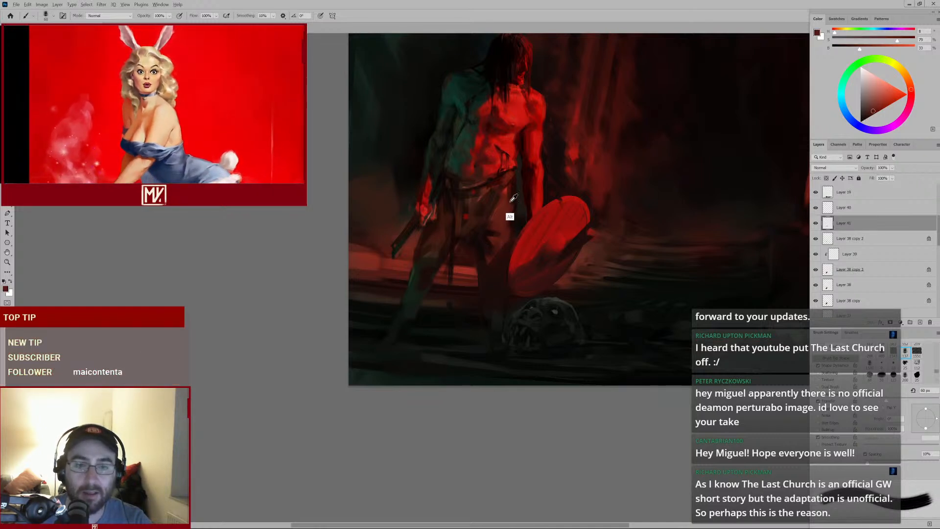
pyautogui.keyDown('alt'); pyautogui.click(507, 205); pyautogui.keyUp('alt')
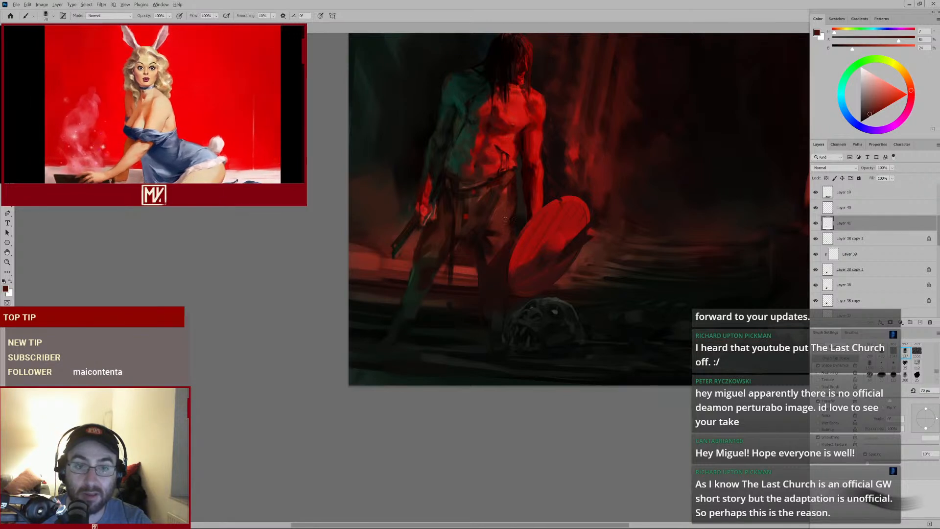
pyautogui.press(']')
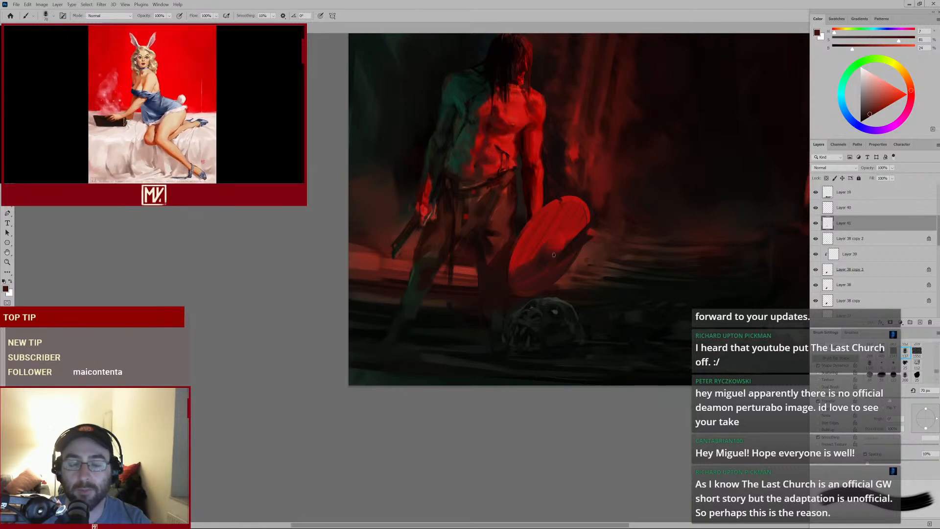
pyautogui.keyDown('alt'); pyautogui.click(579, 252); pyautogui.keyUp('alt')
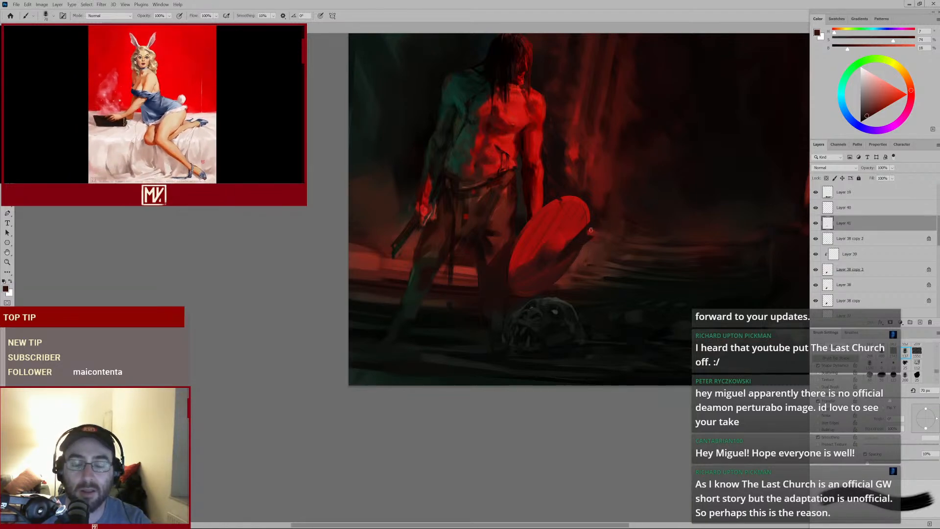
# Zoom in on the shield and paint small dabs along its rim with a reduced brush
pyautogui.scroll(2, 592, 215)
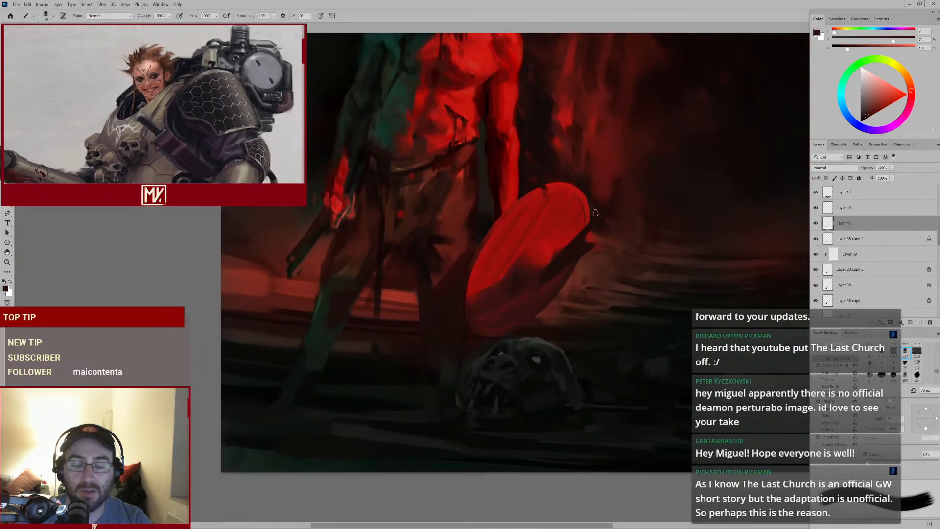
pyautogui.keyDown('alt'); pyautogui.click(593, 201); pyautogui.keyUp('alt')
pyautogui.press('[')
pyautogui.press('[')
pyautogui.press('[')
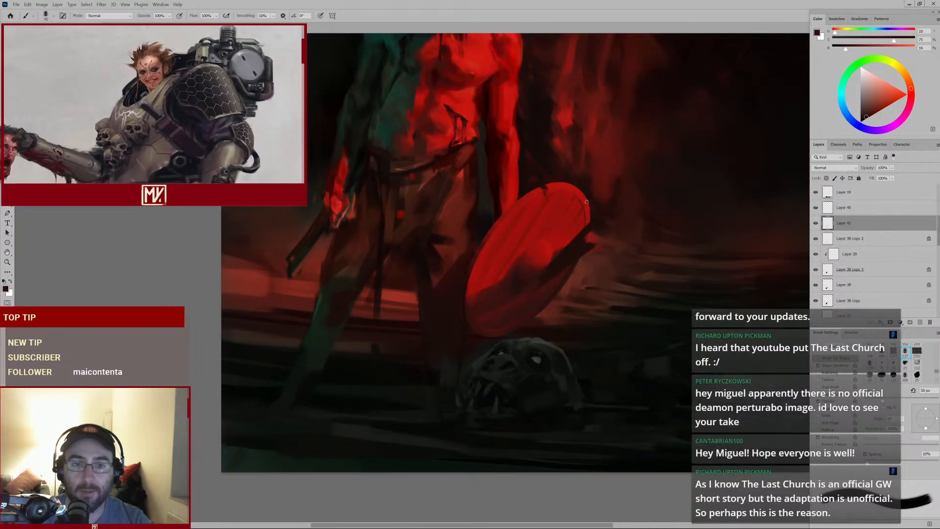
pyautogui.keyDown('alt'); pyautogui.click(529, 275); pyautogui.keyUp('alt')
pyautogui.press('[')
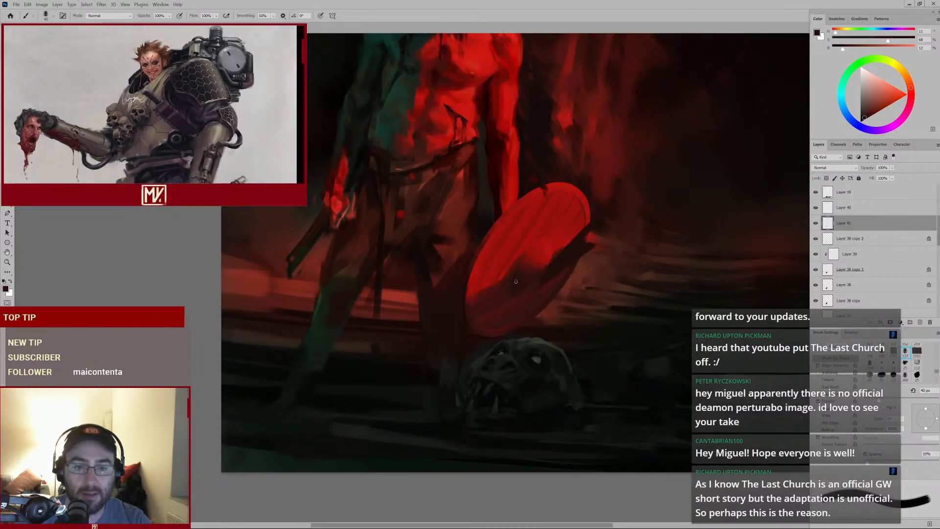
# Enlarge the brush, sample the shield's red, and paint strokes along the shield's lower right edge
pyautogui.press(']')
pyautogui.press(']')
pyautogui.press(']')
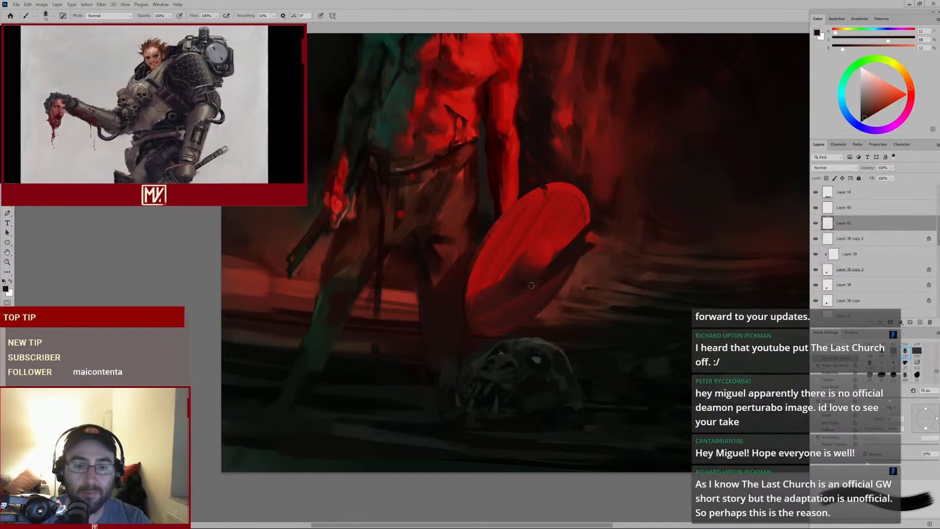
pyautogui.keyDown('alt'); pyautogui.click(540, 265); pyautogui.keyUp('alt')
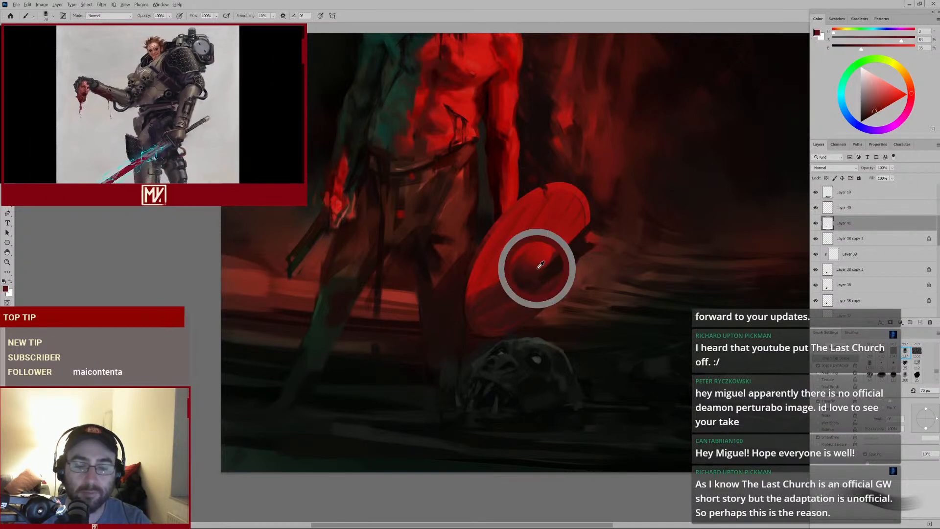
pyautogui.moveTo(593, 260); pyautogui.dragTo(571, 282)
pyautogui.keyDown('alt'); pyautogui.click(581, 264); pyautogui.keyUp('alt')
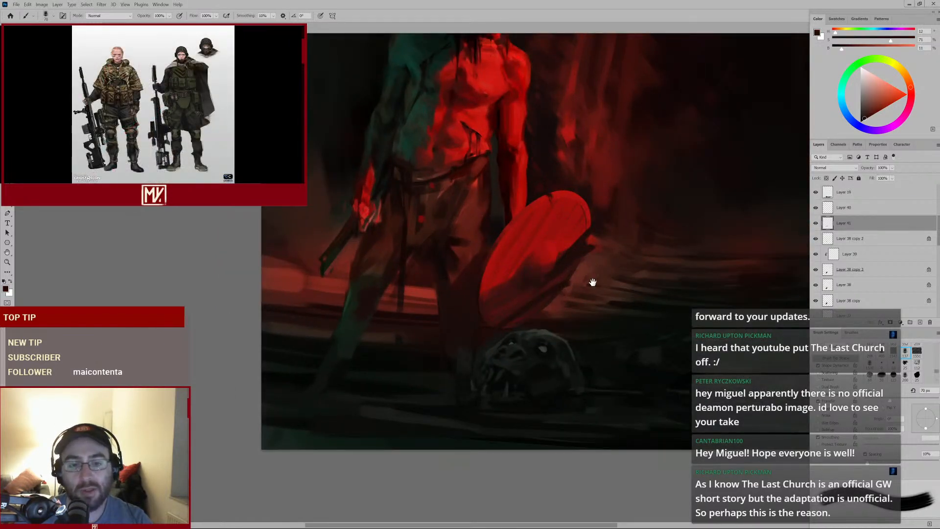
# Sample a red, resize the brush larger, and paint strokes along the shield's right rim
pyautogui.moveTo(593, 282); pyautogui.dragTo(543, 309)
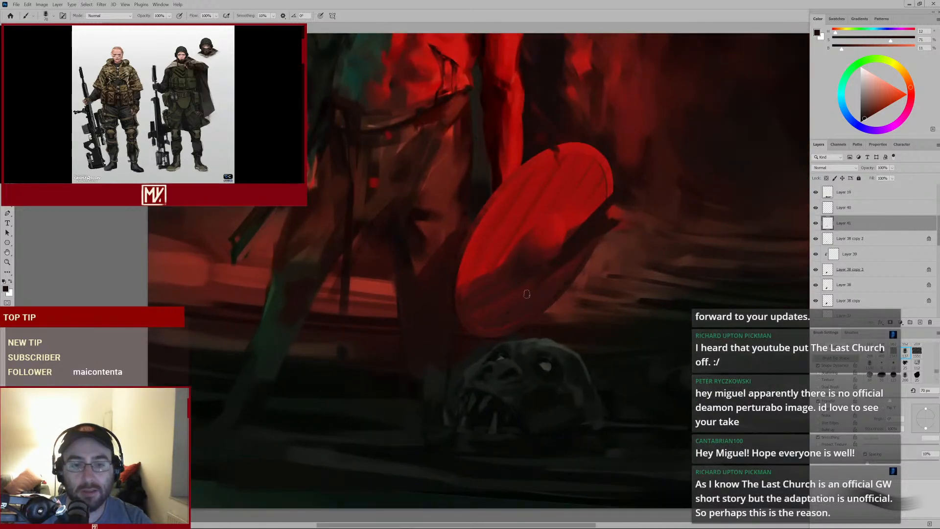
pyautogui.keyDown('alt'); pyautogui.click(541, 289); pyautogui.keyUp('alt')
pyautogui.keyDown('alt'); pyautogui.click(593, 205); pyautogui.keyUp('alt')
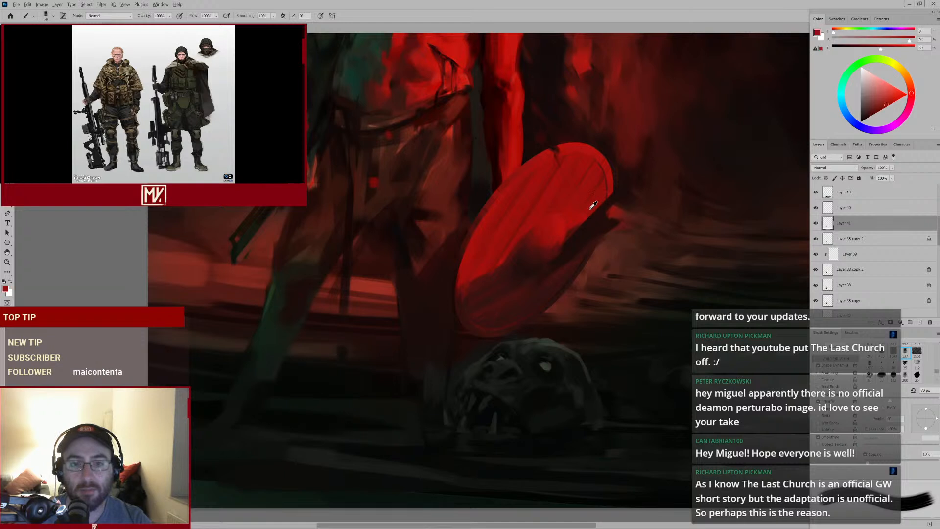
pyautogui.keyDown('alt'); pyautogui.click(602, 257); pyautogui.keyUp('alt')
pyautogui.press(']')
pyautogui.press(']')
pyautogui.moveTo(573, 256)
pyautogui.mouseDown()
pyautogui.moveTo(605, 236)
pyautogui.moveTo(562, 281)
pyautogui.moveTo(588, 274)
pyautogui.mouseUp()
pyautogui.press(']')
pyautogui.keyDown('alt'); pyautogui.click(608, 240); pyautogui.keyUp('alt')
pyautogui.keyDown('alt'); pyautogui.click(577, 257); pyautogui.keyUp('alt')
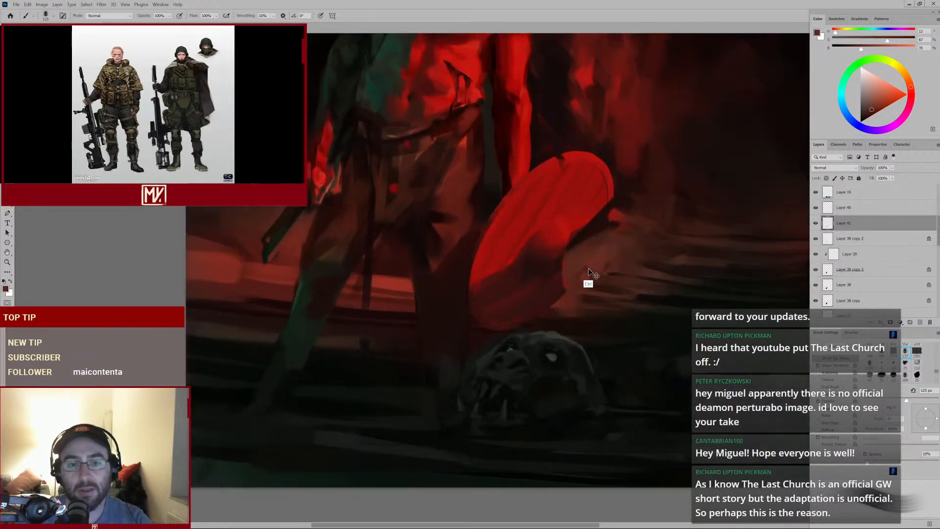
# Sample a dark tone, shrink the brush, and paint strokes along the shield's upper edge, undoing the last stroke
pyautogui.keyDown('alt'); pyautogui.click(569, 266); pyautogui.keyUp('alt')
pyautogui.keyDown('alt'); pyautogui.click(550, 162); pyautogui.keyUp('alt')
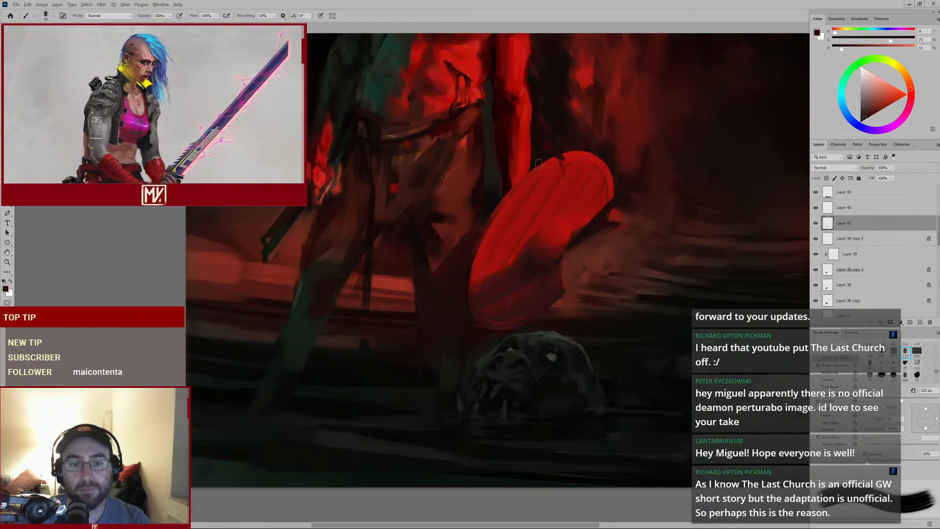
pyautogui.press('[')
pyautogui.press('[')
pyautogui.press('[')
pyautogui.press('[')
pyautogui.moveTo(546, 161)
pyautogui.mouseDown()
pyautogui.moveTo(509, 250)
pyautogui.moveTo(556, 223)
pyautogui.mouseUp()
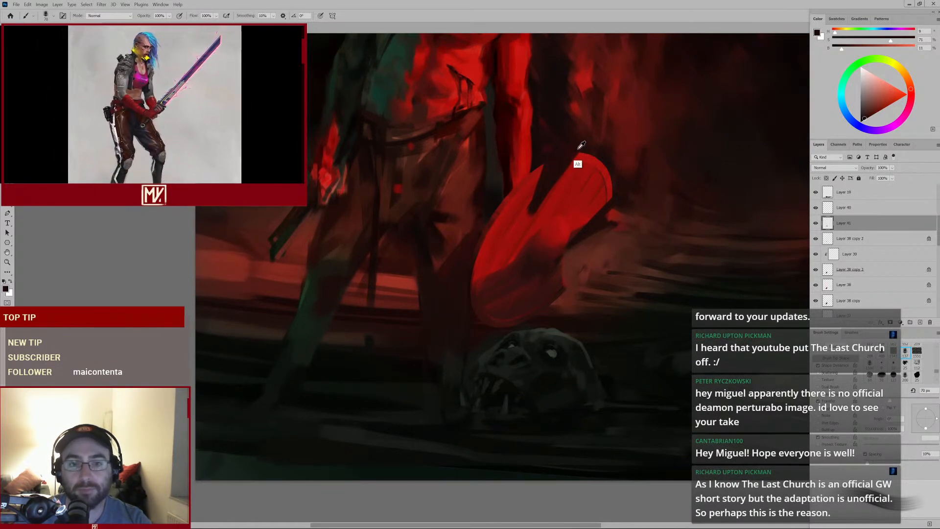
pyautogui.keyDown('alt'); pyautogui.click(604, 162); pyautogui.keyUp('alt')
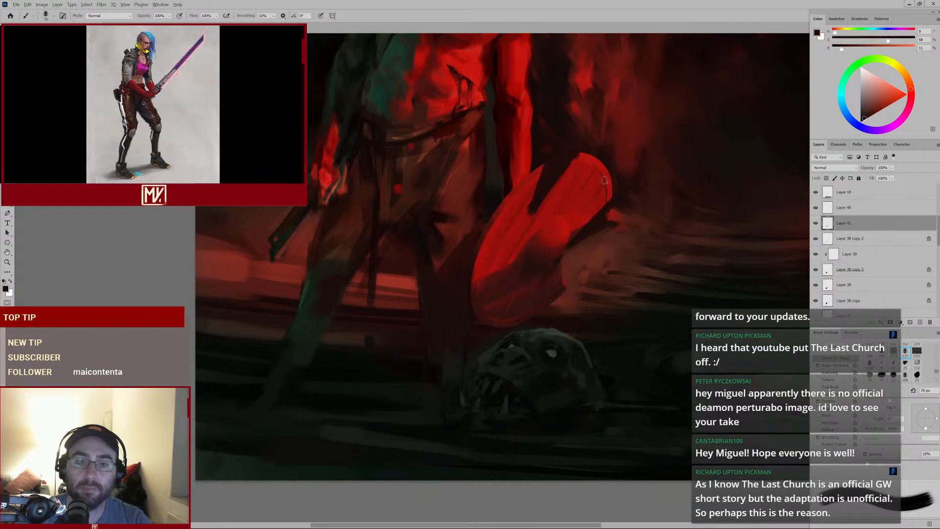
pyautogui.moveTo(602, 182); pyautogui.dragTo(578, 228)
pyautogui.hotkey('ctrl', 'z')
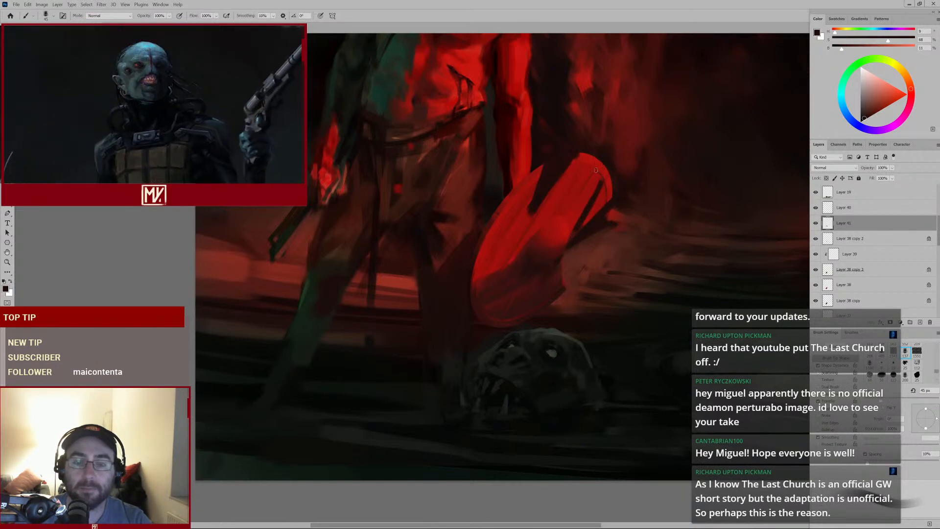
# Paint dark diagonal strokes across the shield's face and lower side
pyautogui.hotkey('ctrl', '0')
pyautogui.moveTo(572, 231); pyautogui.dragTo(602, 228)
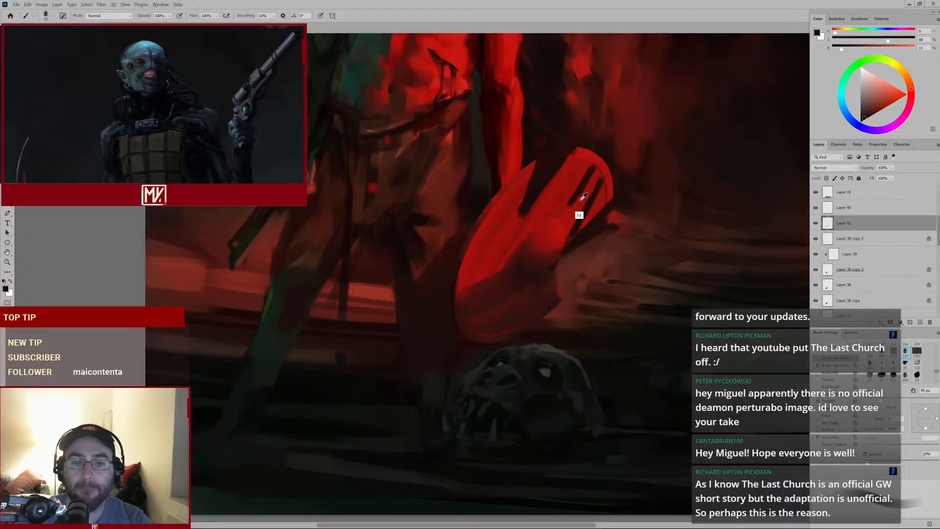
pyautogui.keyDown('alt'); pyautogui.click(580, 202); pyautogui.keyUp('alt')
pyautogui.moveTo(588, 178); pyautogui.dragTo(572, 202)
pyautogui.moveTo(543, 244); pyautogui.dragTo(607, 254)
pyautogui.keyDown('alt'); pyautogui.click(582, 198); pyautogui.keyUp('alt')
pyautogui.keyDown('alt'); pyautogui.click(529, 290); pyautogui.keyUp('alt')
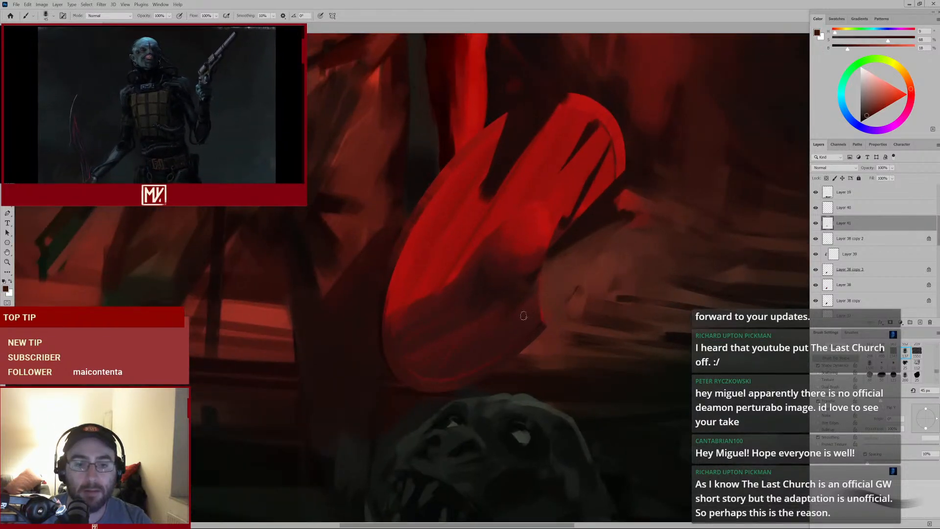
pyautogui.moveTo(517, 291); pyautogui.dragTo(465, 362)
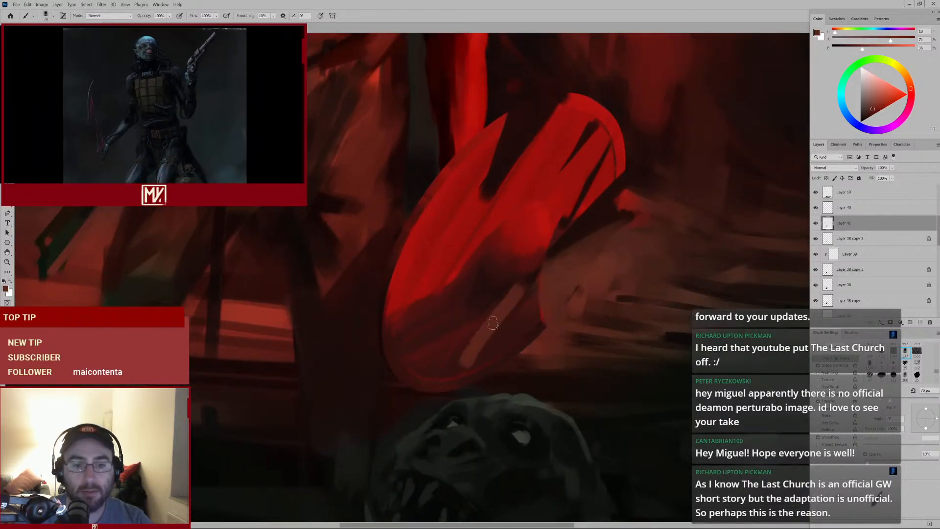
# Enlarge the brush and paint more dark strokes over the shield's lower half
pyautogui.press(']')
pyautogui.press(']')
pyautogui.moveTo(496, 293); pyautogui.dragTo(452, 363)
pyautogui.moveTo(543, 300)
pyautogui.mouseDown()
pyautogui.moveTo(480, 339)
pyautogui.moveTo(522, 292)
pyautogui.moveTo(490, 325)
pyautogui.mouseUp()
pyautogui.keyDown('alt'); pyautogui.click(508, 298); pyautogui.keyUp('alt')
pyautogui.keyDown('alt'); pyautogui.click(539, 297); pyautogui.keyUp('alt')
pyautogui.moveTo(543, 293)
pyautogui.mouseDown()
pyautogui.moveTo(493, 309)
pyautogui.moveTo(562, 277)
pyautogui.moveTo(503, 316)
pyautogui.mouseUp()
# Erase part of the dark strokes along the shield's lower edge
pyautogui.press('e')
pyautogui.moveTo(577, 265); pyautogui.dragTo(502, 326)
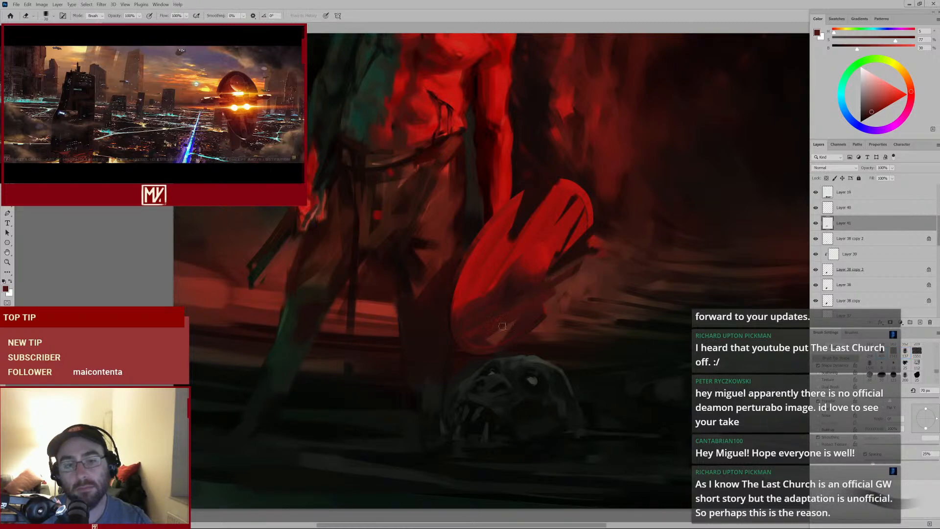
pyautogui.scroll(-3, 552, 306)
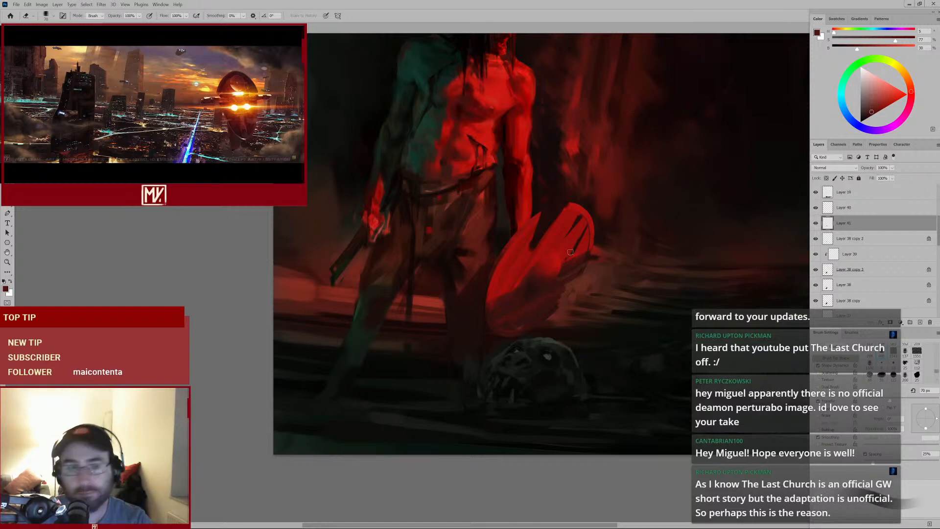
pyautogui.moveTo(570, 251)
pyautogui.mouseDown()
pyautogui.moveTo(539, 259)
pyautogui.moveTo(565, 250)
pyautogui.mouseUp()
# Sample red tones and paint strokes on the shield's upper left side near the figure's hip
pyautogui.press('b')
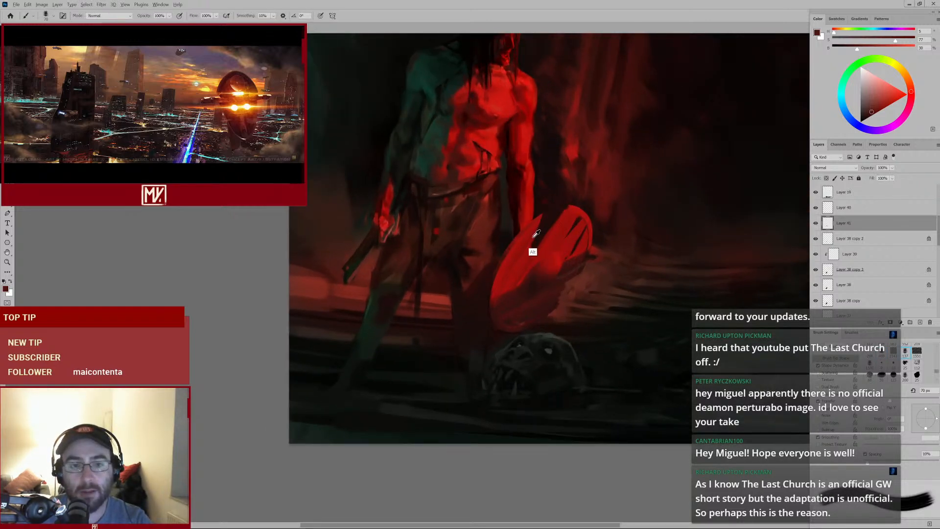
pyautogui.keyDown('alt'); pyautogui.click(535, 231); pyautogui.keyUp('alt')
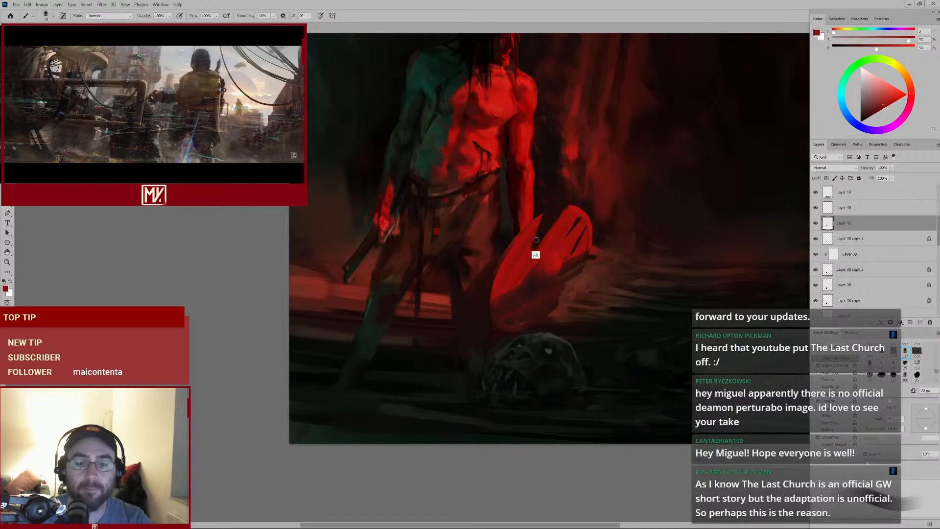
pyautogui.keyDown('alt'); pyautogui.click(543, 212); pyautogui.keyUp('alt')
pyautogui.moveTo(528, 255)
pyautogui.mouseDown()
pyautogui.moveTo(514, 264)
pyautogui.moveTo(540, 241)
pyautogui.mouseUp()
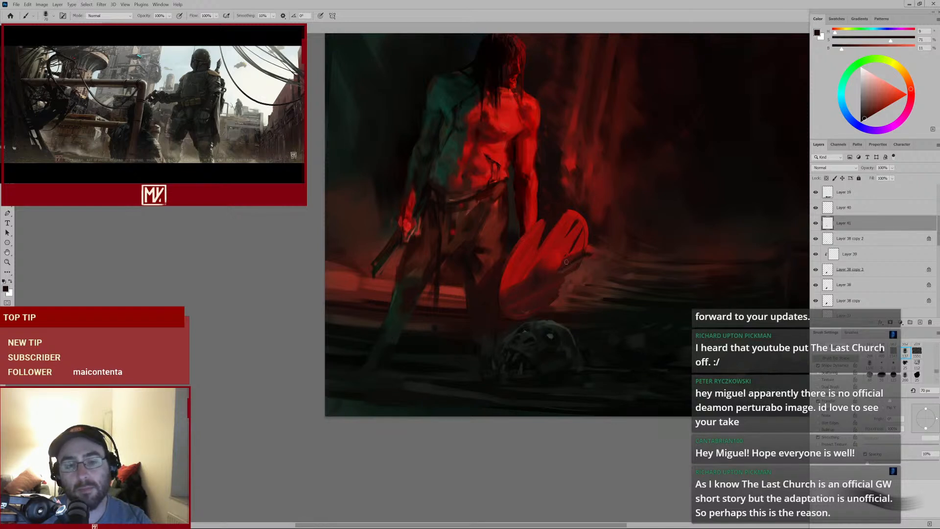
pyautogui.moveTo(561, 292); pyautogui.dragTo(581, 283)
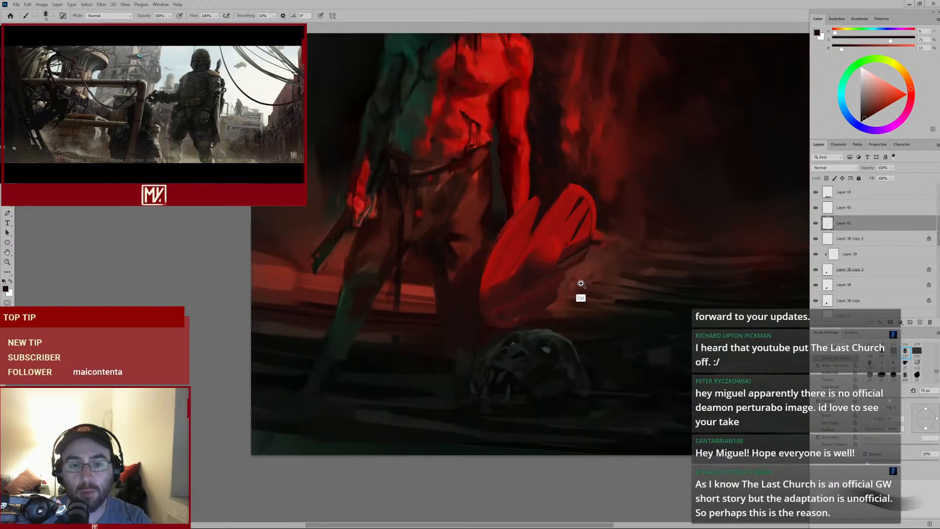
pyautogui.keyDown('alt'); pyautogui.click(568, 254); pyautogui.keyUp('alt')
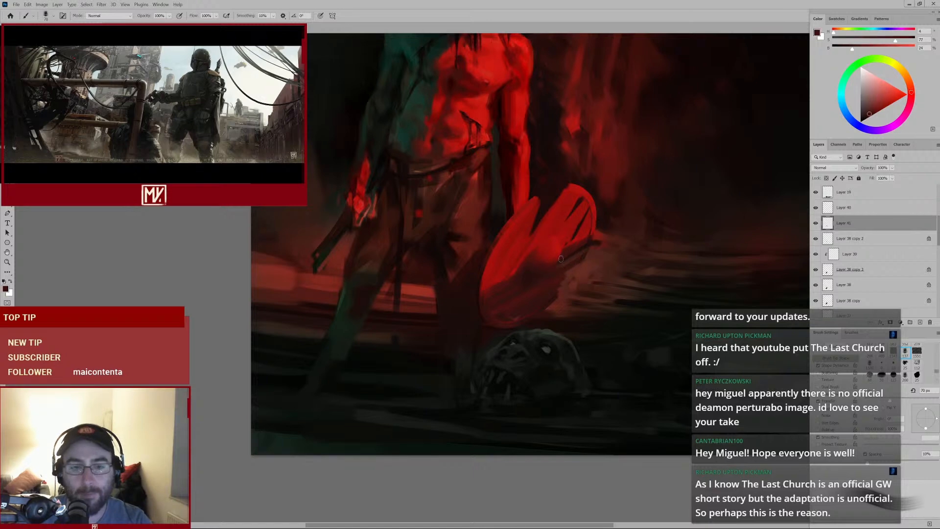
pyautogui.keyDown('alt'); pyautogui.click(563, 268); pyautogui.keyUp('alt')
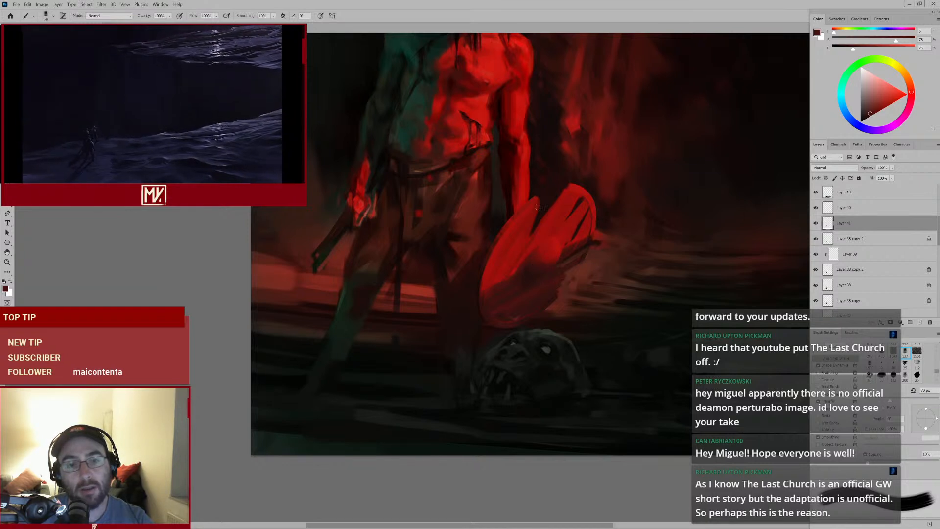
# Reduce the brush and alternate painting and erasing along the shield's lower right edge
pyautogui.press('[')
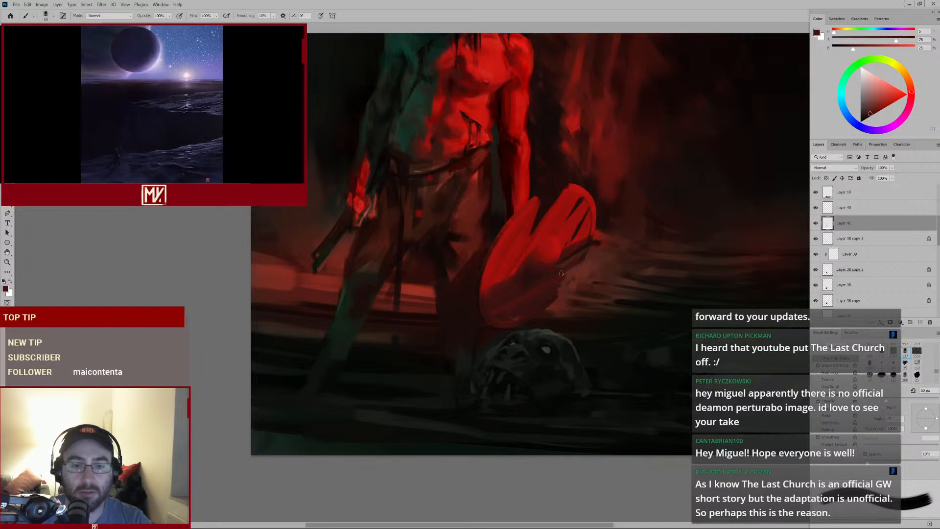
pyautogui.press('e')
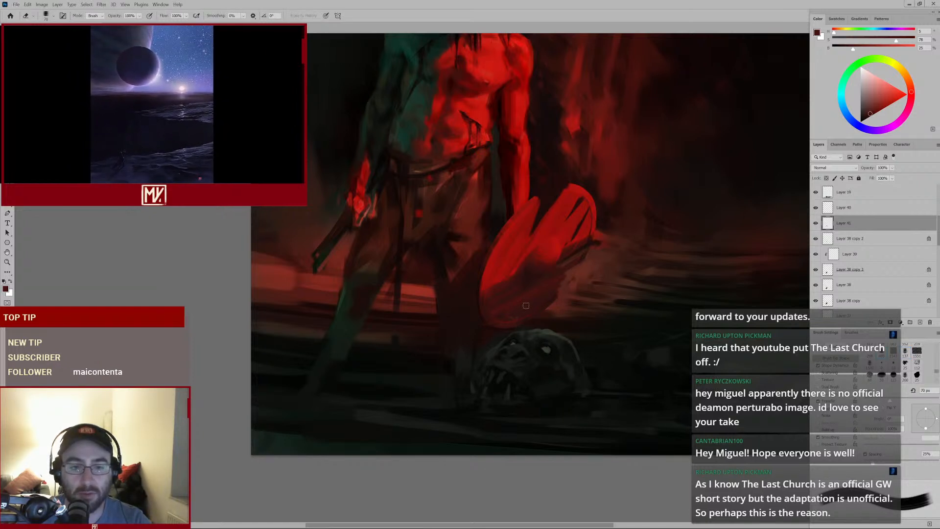
pyautogui.press('b')
pyautogui.keyDown('alt'); pyautogui.click(526, 321); pyautogui.keyUp('alt')
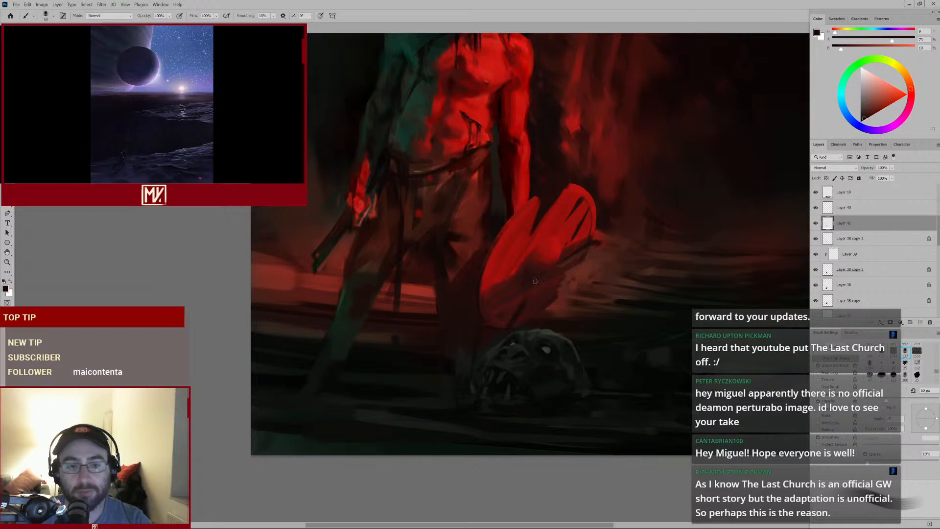
pyautogui.moveTo(563, 299)
pyautogui.mouseDown()
pyautogui.moveTo(527, 304)
pyautogui.moveTo(552, 300)
pyautogui.mouseUp()
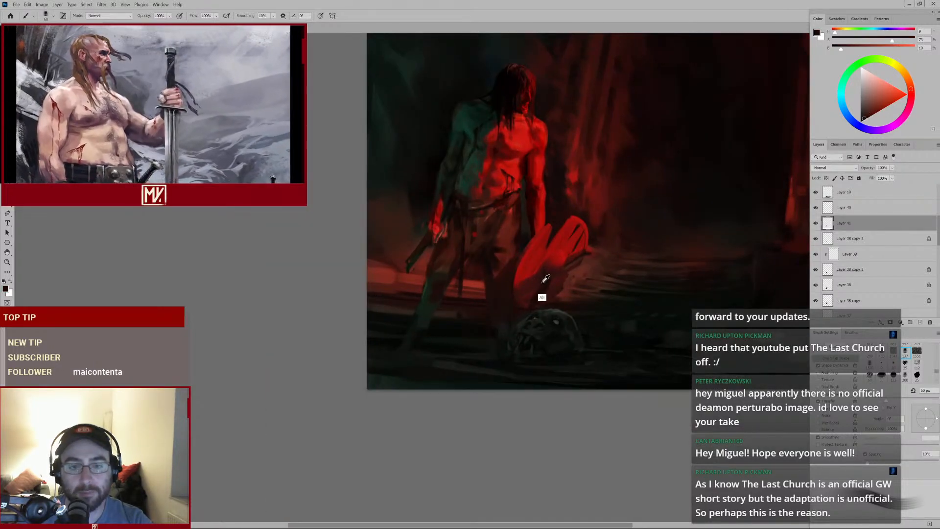
pyautogui.press('e')
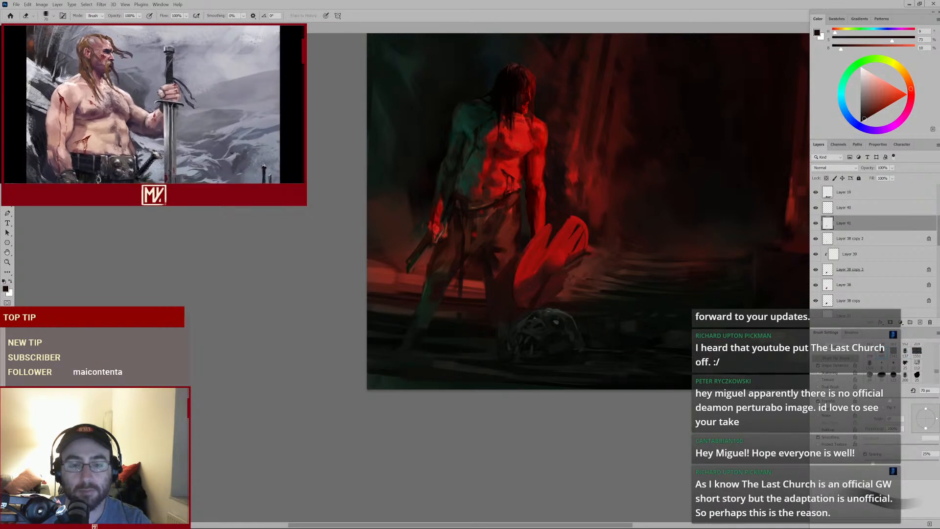
pyautogui.moveTo(590, 265)
pyautogui.mouseDown()
pyautogui.moveTo(570, 280)
pyautogui.moveTo(596, 277)
pyautogui.mouseUp()
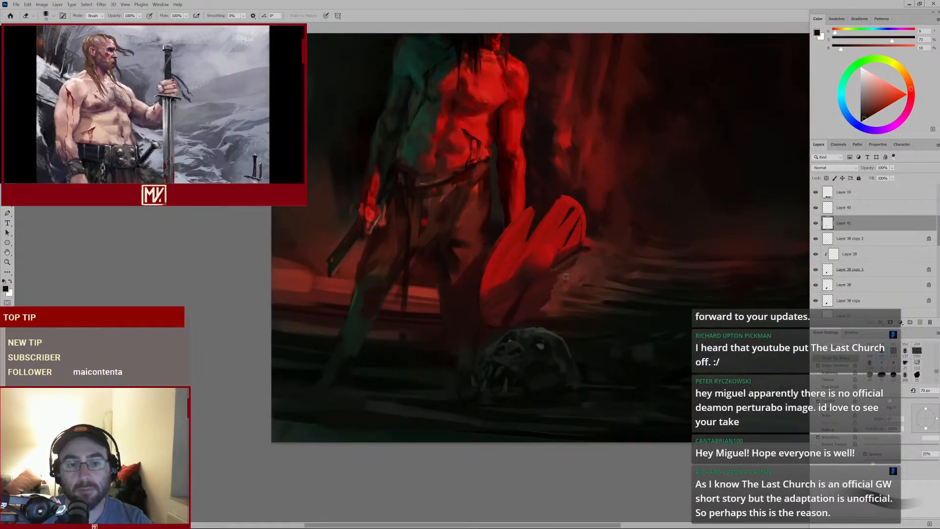
# Enlarge the brush, sample a dark red, and dab shading beside the shield's right base
pyautogui.press('b')
pyautogui.press(']')
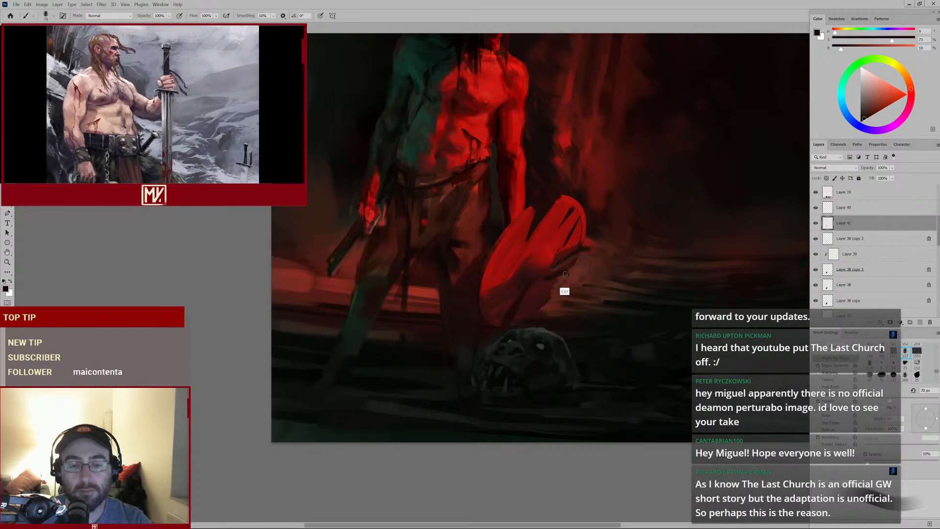
pyautogui.keyDown('alt'); pyautogui.click(567, 273); pyautogui.keyUp('alt')
pyautogui.press(']')
pyautogui.press(']')
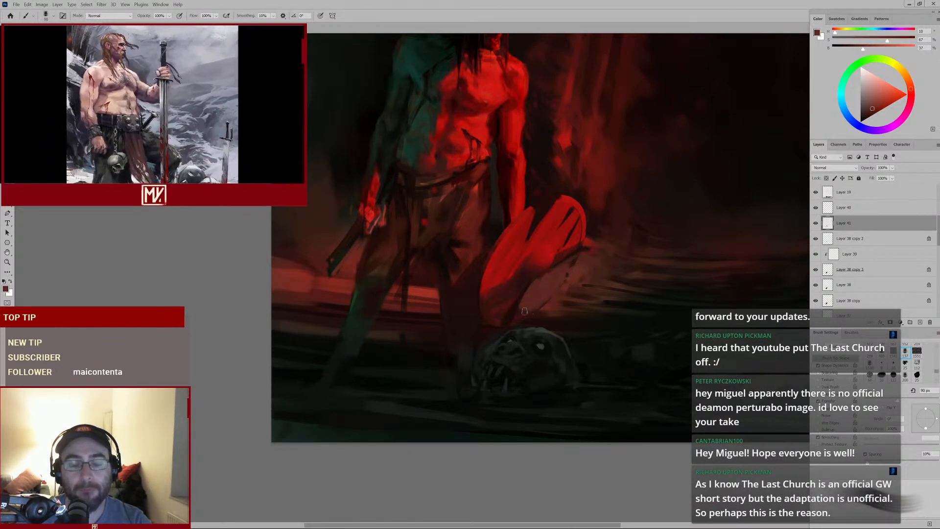
pyautogui.keyDown('alt'); pyautogui.click(525, 281); pyautogui.keyUp('alt')
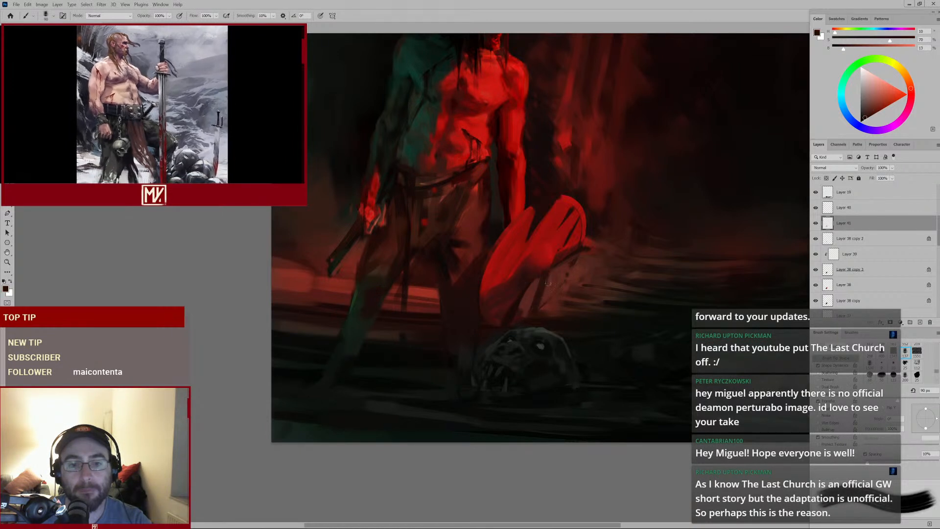
pyautogui.keyDown('alt'); pyautogui.click(558, 254); pyautogui.keyUp('alt')
# Erase a small area just below the shield's lower edge
pyautogui.press('e')
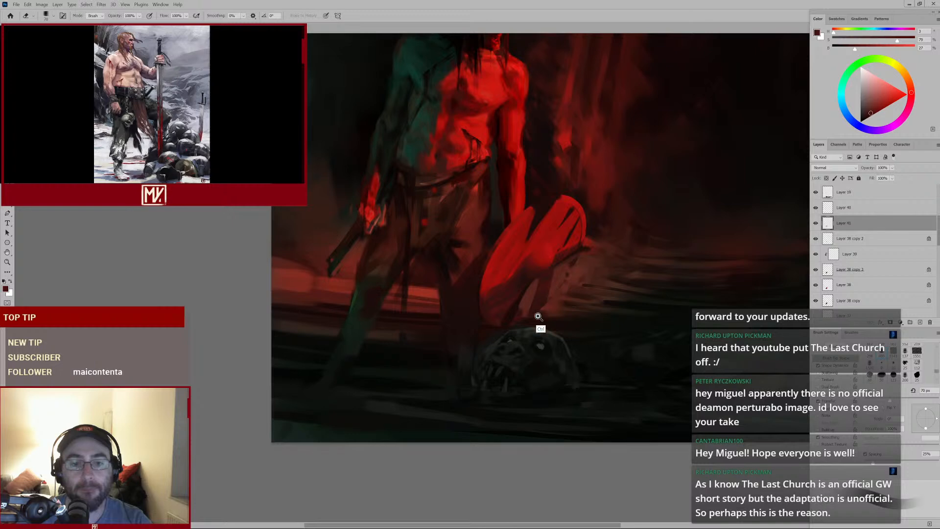
pyautogui.moveTo(538, 317); pyautogui.dragTo(538, 295)
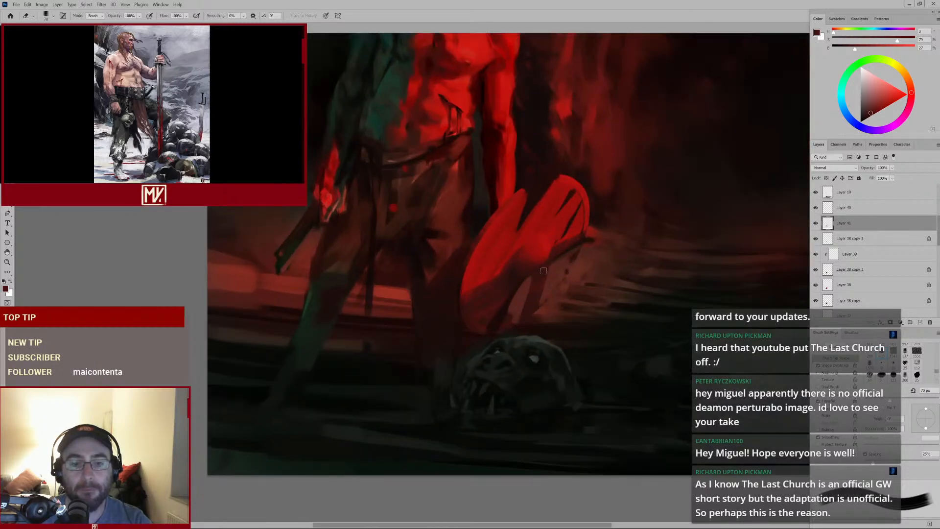
pyautogui.press('b')
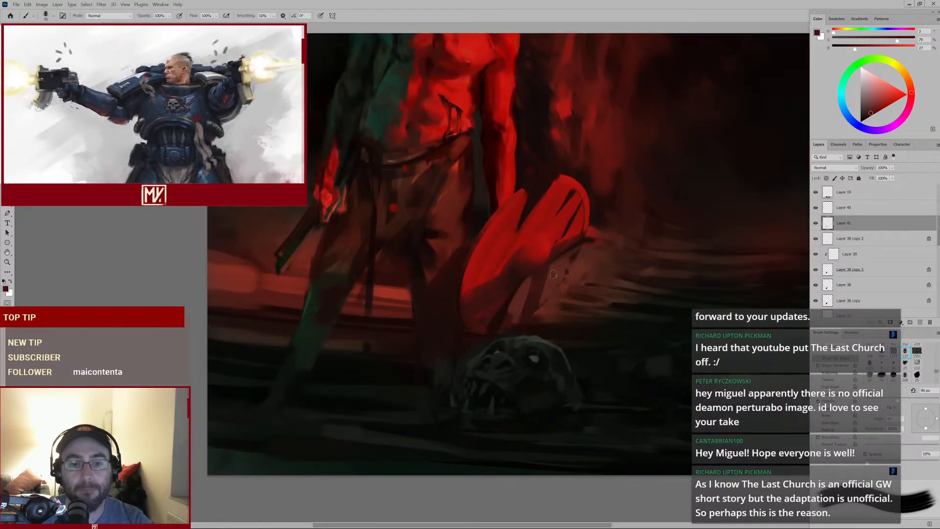
pyautogui.press('e')
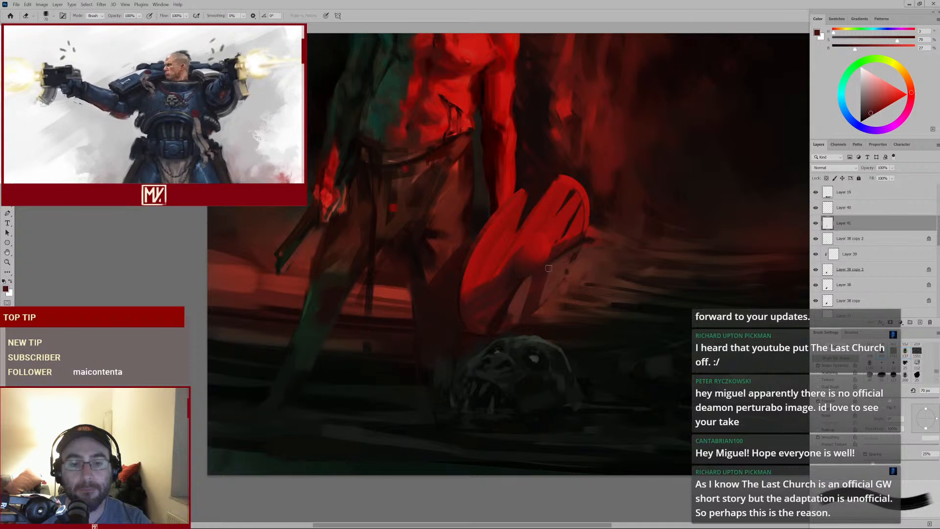
pyautogui.press('b')
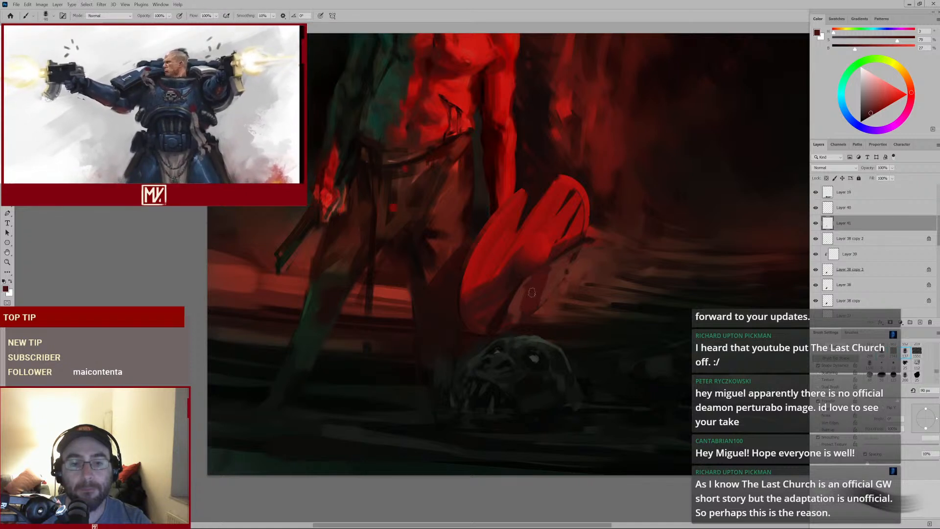
# Sample a red from the shield and dab paint just below its lower right edge, then shrink the brush
pyautogui.press('alt')
pyautogui.keyDown('alt'); pyautogui.click(520, 293); pyautogui.keyUp('alt')
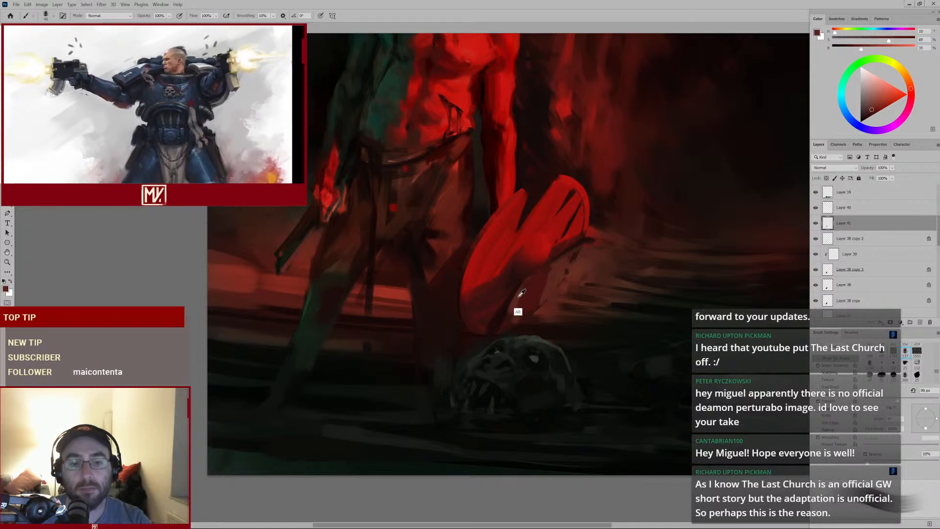
pyautogui.press('e')
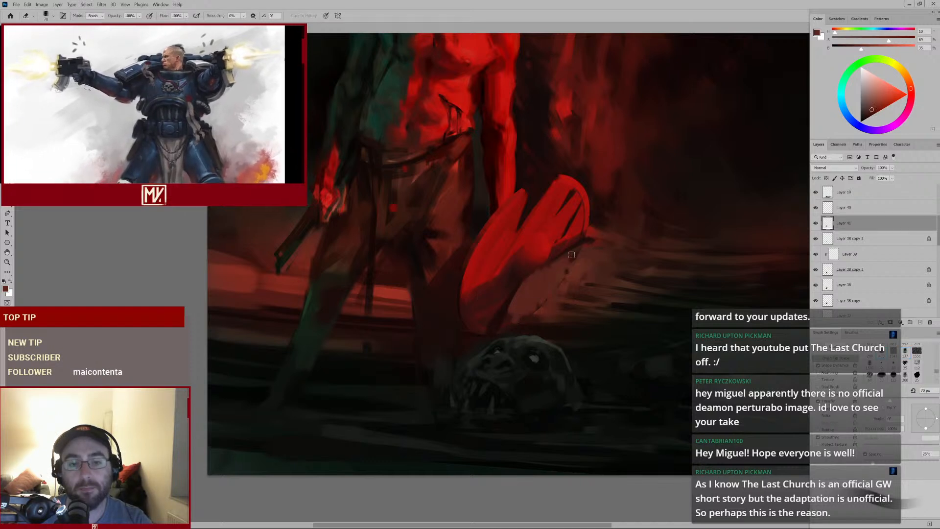
pyautogui.press('b')
pyautogui.keyDown('alt'); pyautogui.click(559, 313); pyautogui.keyUp('alt')
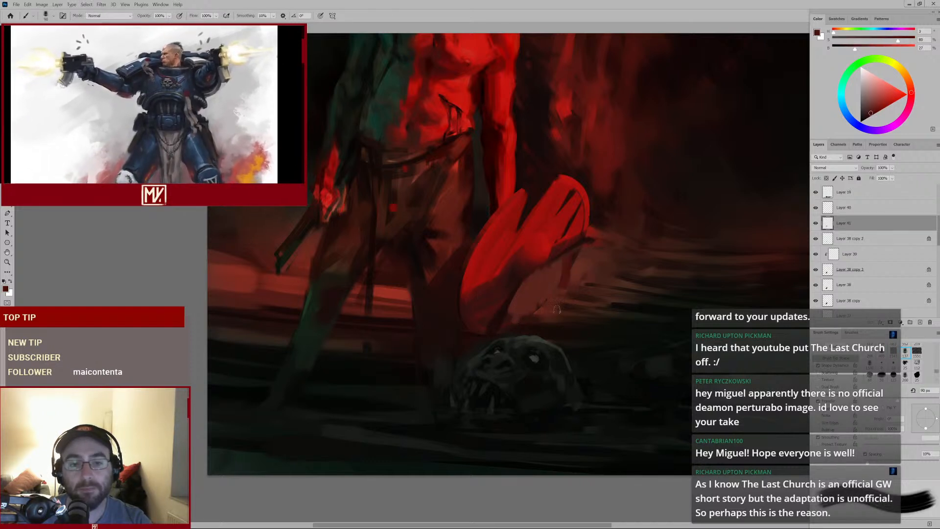
pyautogui.press('[')
pyautogui.press('[')
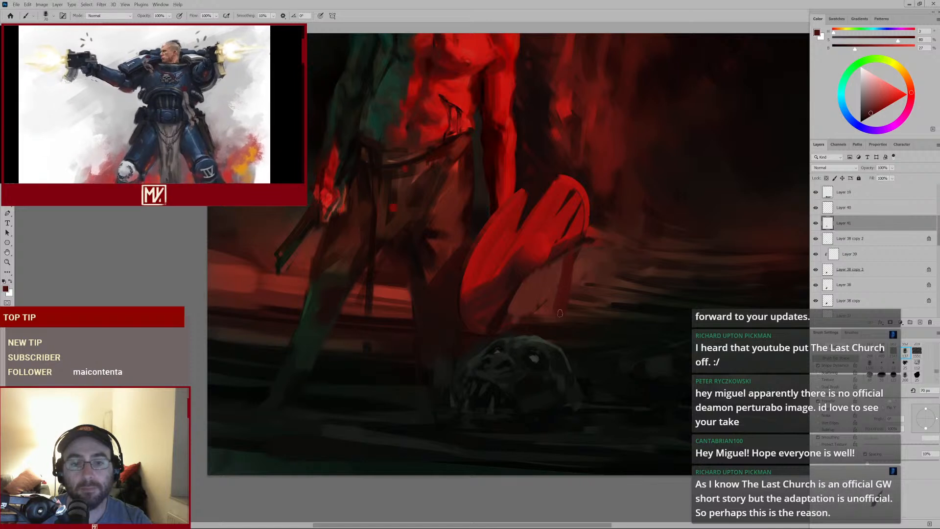
# Sample shield reds and paint short strokes along the shield's right edge and base
pyautogui.keyDown('alt'); pyautogui.click(556, 278); pyautogui.keyUp('alt')
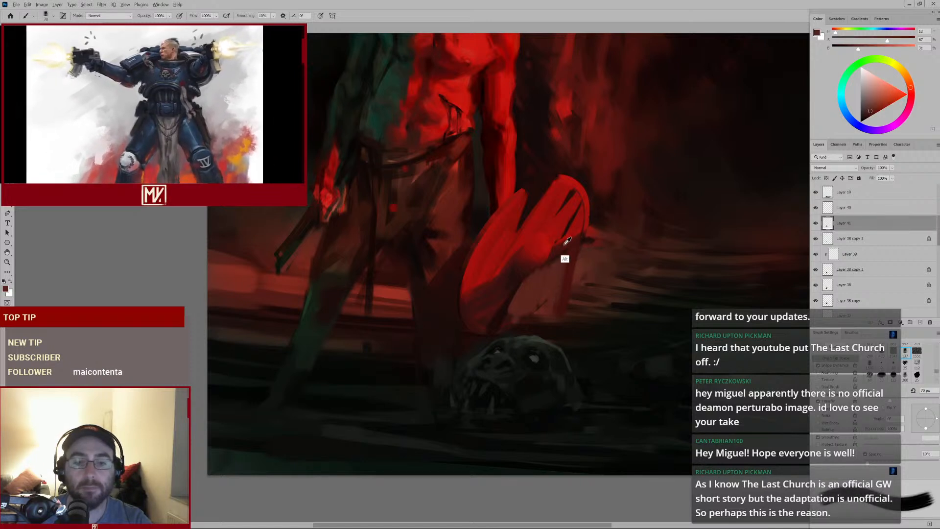
pyautogui.keyDown('alt'); pyautogui.click(509, 300); pyautogui.keyUp('alt')
pyautogui.press('[')
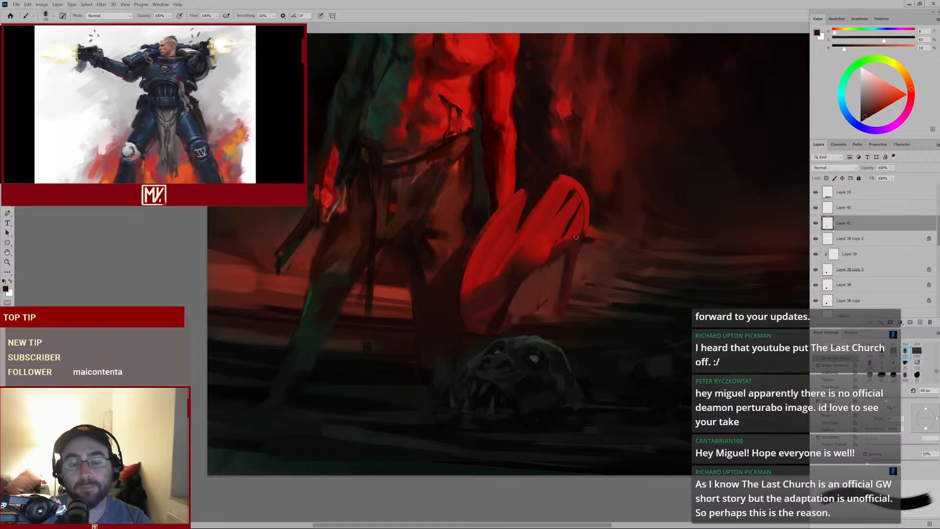
pyautogui.moveTo(566, 315)
pyautogui.mouseDown()
pyautogui.moveTo(533, 325)
pyautogui.moveTo(568, 320)
pyautogui.mouseUp()
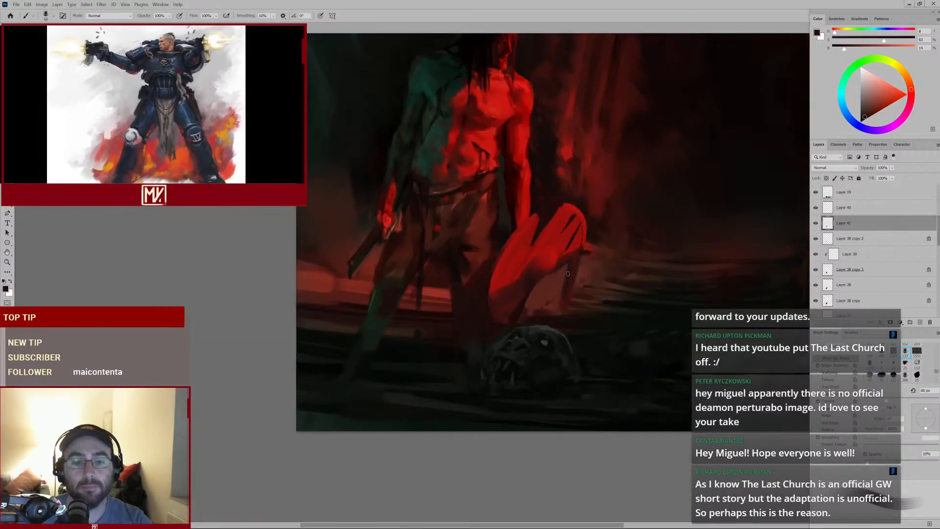
# Enlarge the brush, sample a red beside the shield, and paint a stroke across the shield's base
pyautogui.keyDown('alt'); pyautogui.click(591, 265); pyautogui.keyUp('alt')
pyautogui.press(']')
pyautogui.press(']')
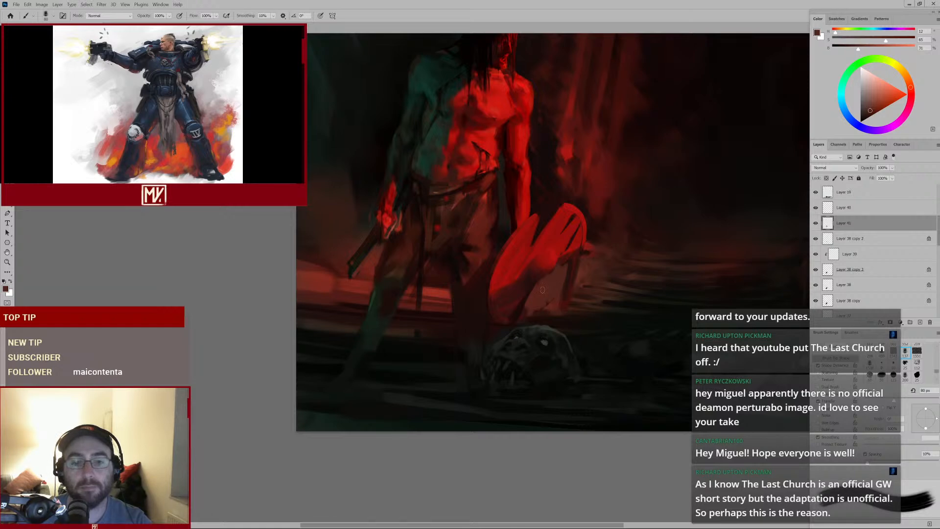
pyautogui.keyDown('alt'); pyautogui.click(551, 311); pyautogui.keyUp('alt')
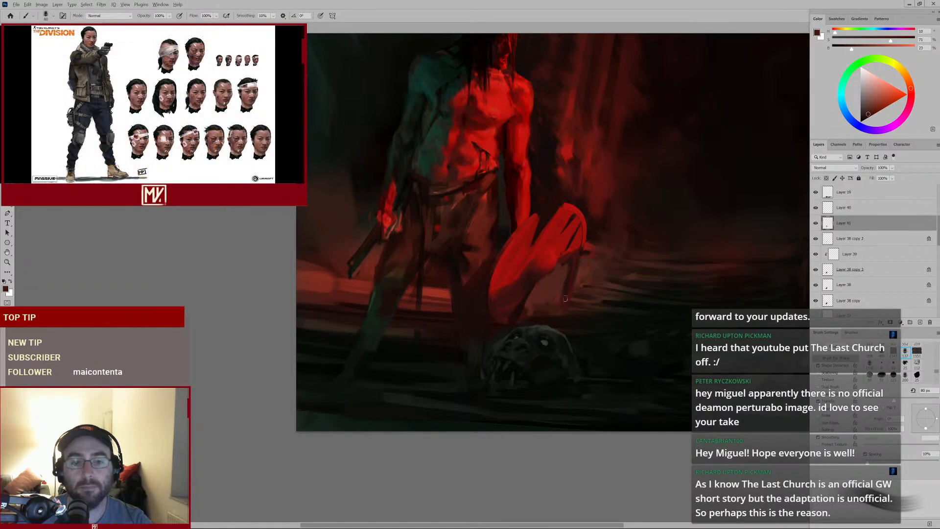
pyautogui.moveTo(592, 313)
pyautogui.mouseDown()
pyautogui.moveTo(543, 331)
pyautogui.moveTo(551, 306)
pyautogui.mouseUp()
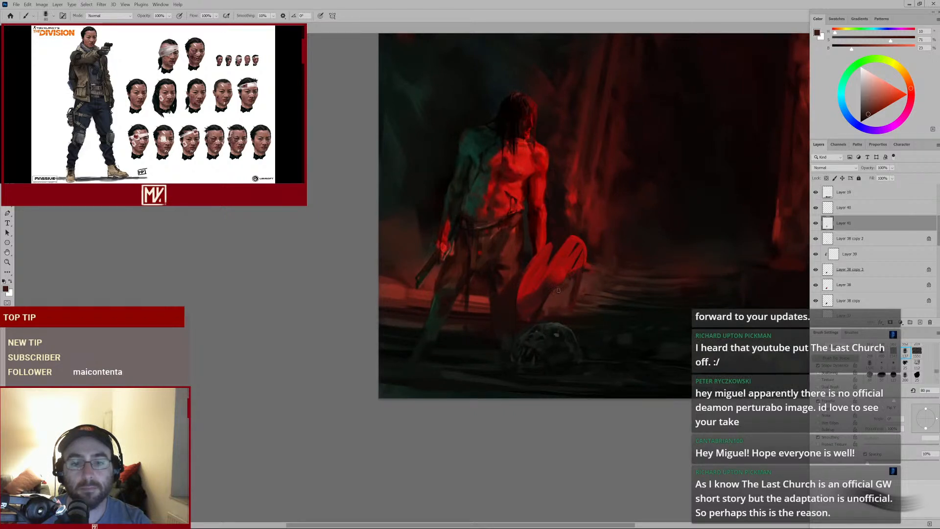
# Hide the current paint layer and toggle the visibility of the lower shield layers to compare versions
pyautogui.click(816, 224)
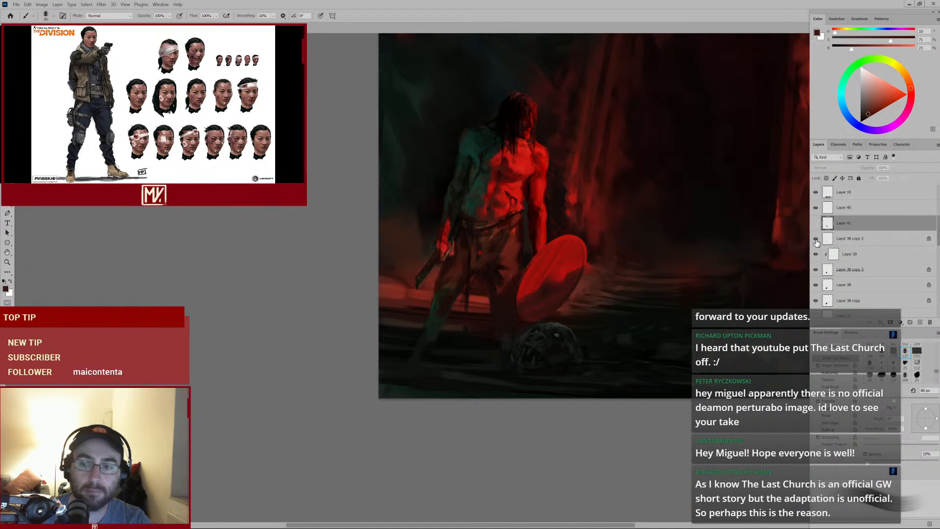
pyautogui.scroll(-2, 837, 235)
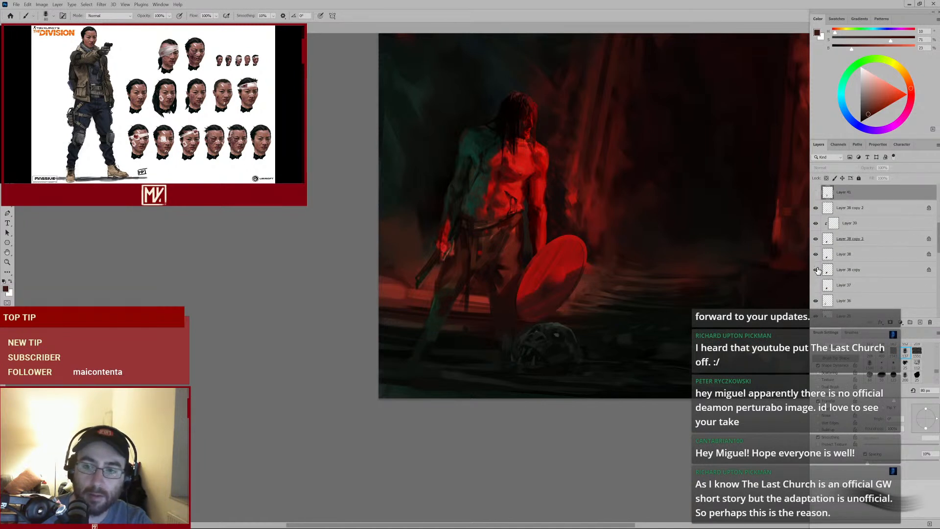
pyautogui.click(815, 255)
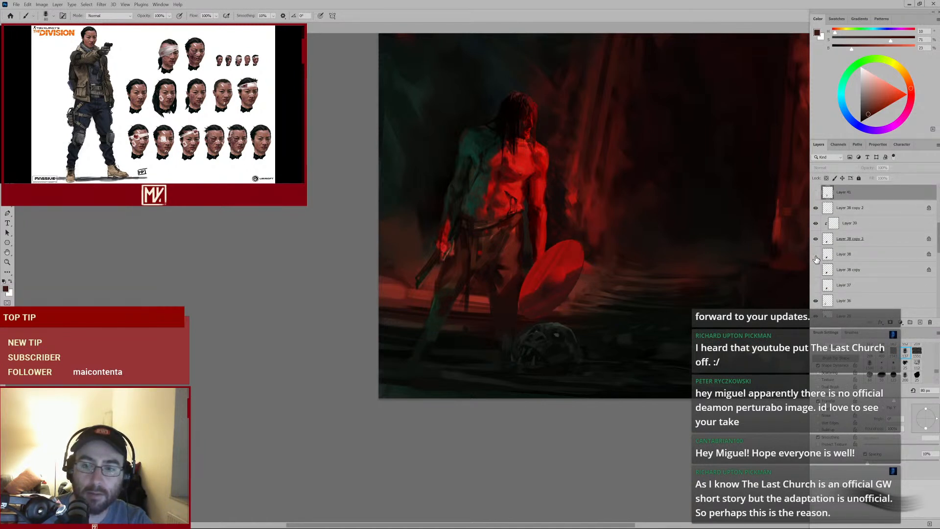
pyautogui.click(816, 239)
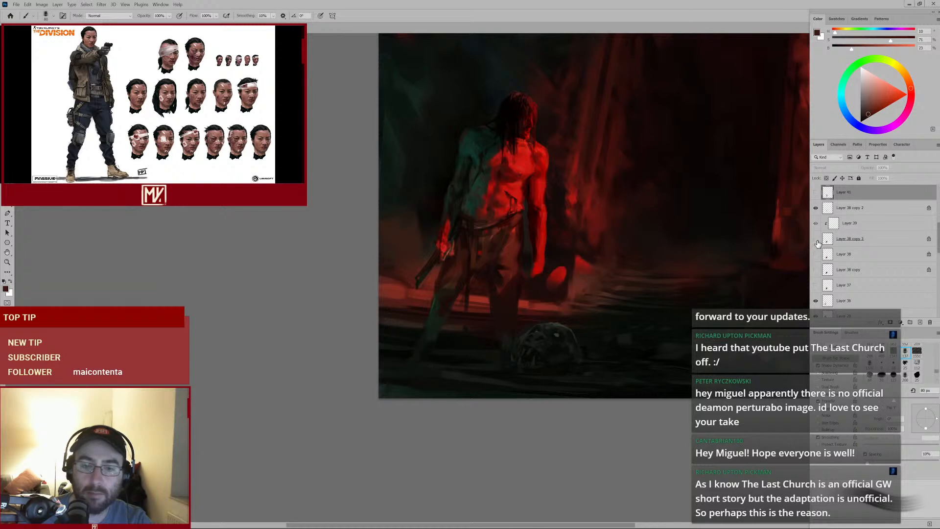
pyautogui.click(816, 239)
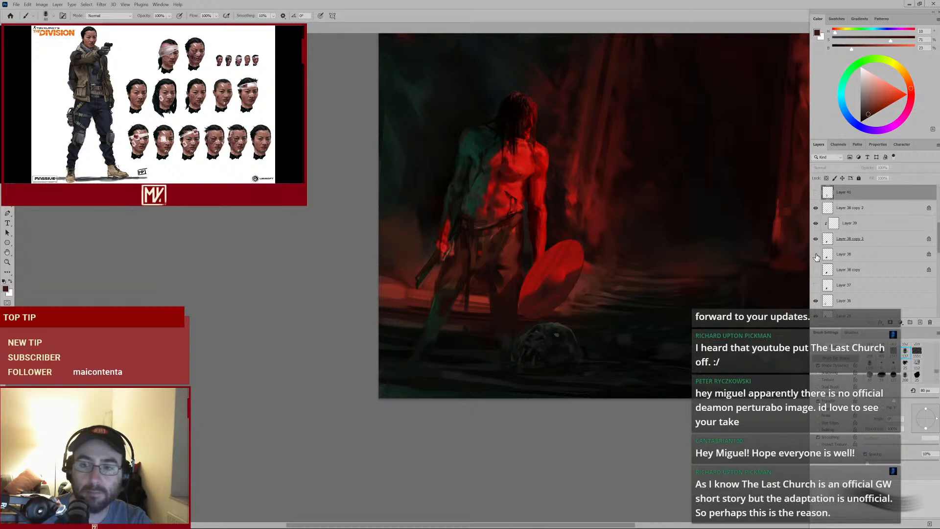
pyautogui.click(814, 255)
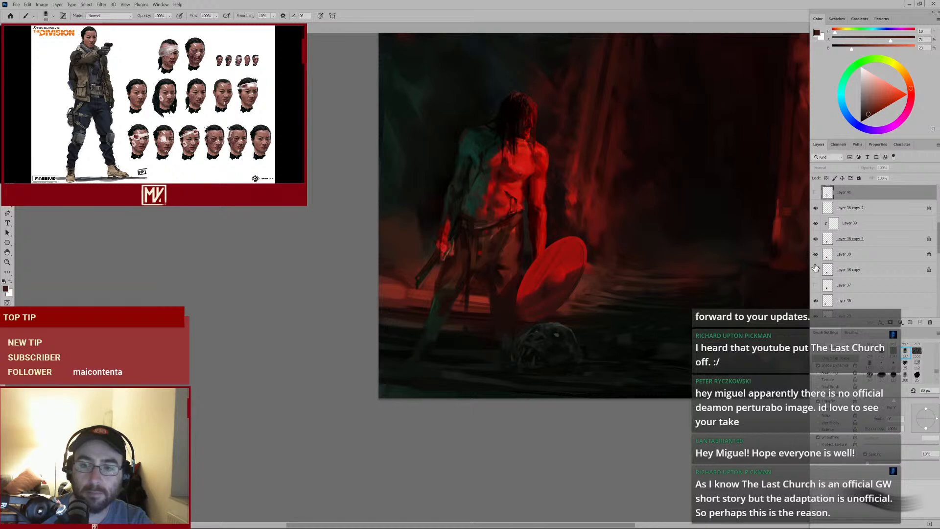
pyautogui.click(816, 285)
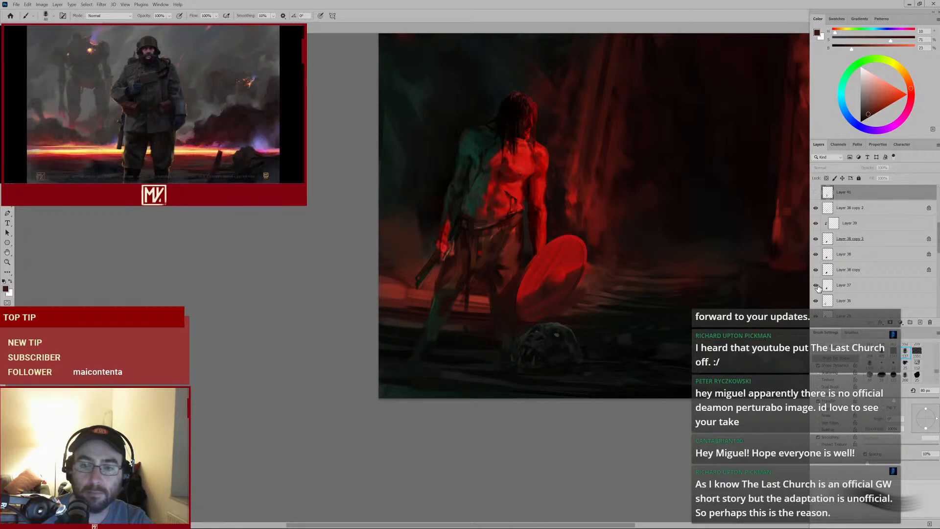
pyautogui.click(818, 286)
# Select the Layer 38 copy layers, duplicate them and merge the copies into one layer
pyautogui.click(839, 273)
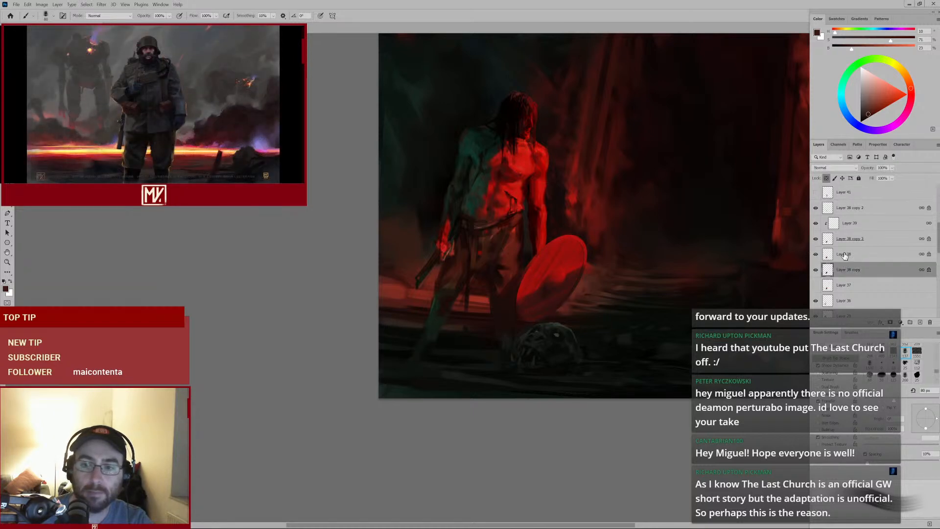
pyautogui.keyDown('shift'); pyautogui.click(847, 215); pyautogui.keyUp('shift')
pyautogui.hotkey('ctrl', 'j')
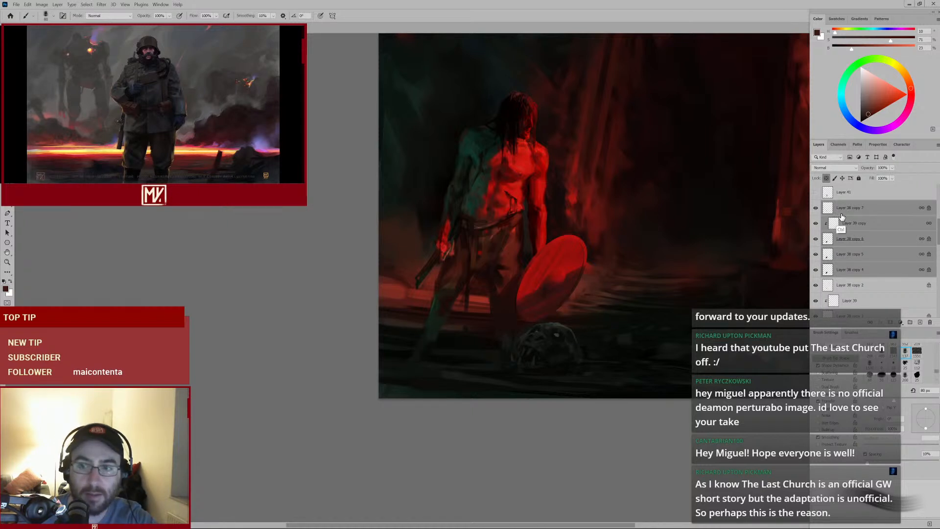
pyautogui.hotkey('ctrl', 'e')
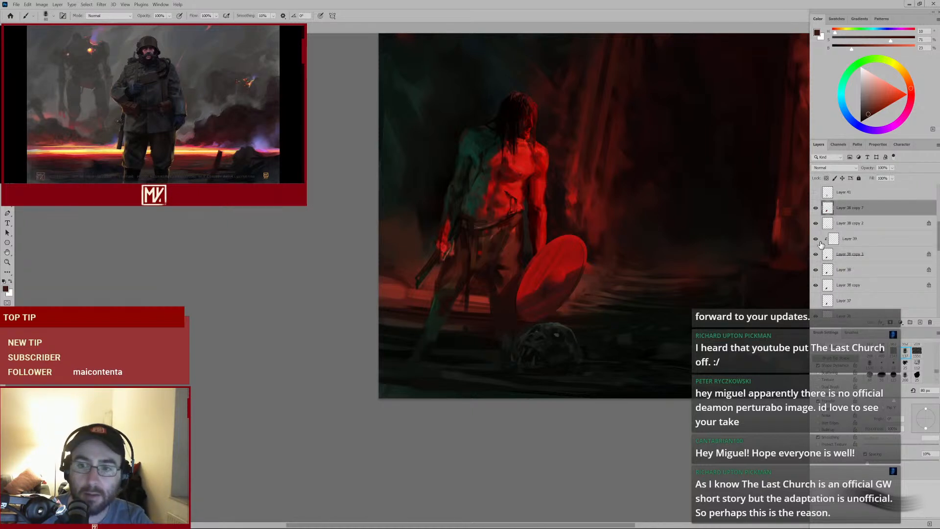
# Toggle the merged layer's visibility to compare, then add a layer mask to it
pyautogui.click(815, 208)
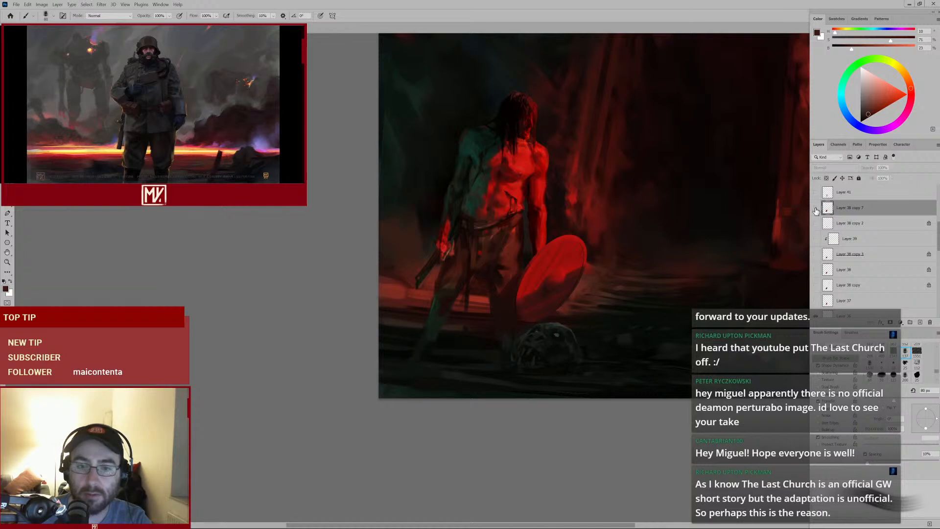
pyautogui.click(816, 208)
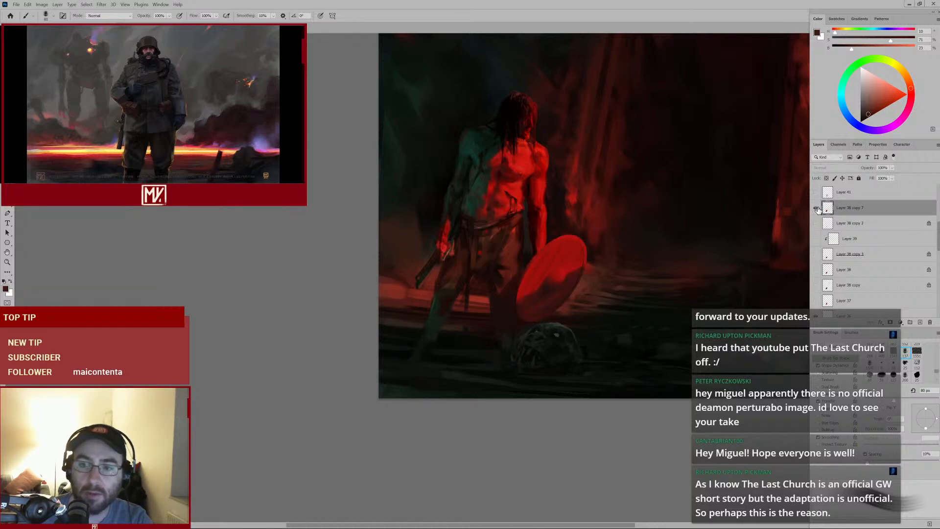
pyautogui.click(889, 322)
# Paint black on the mask to hide parts of the shield's lower and right edges, adjusting the brush size
pyautogui.moveTo(555, 303)
pyautogui.mouseDown()
pyautogui.moveTo(572, 290)
pyautogui.moveTo(601, 288)
pyautogui.moveTo(536, 315)
pyautogui.mouseUp()
pyautogui.press('[')
pyautogui.press('[')
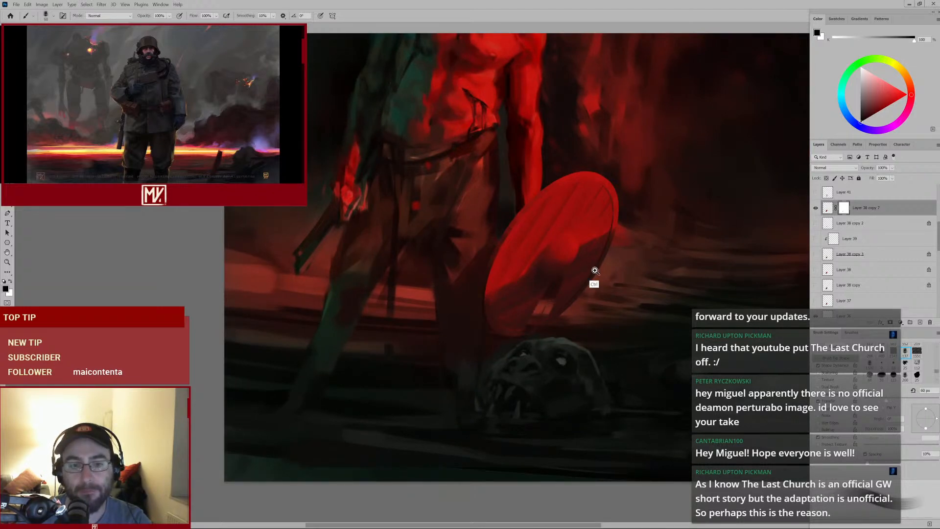
pyautogui.moveTo(593, 272); pyautogui.dragTo(563, 303)
pyautogui.press(']')
pyautogui.moveTo(585, 211); pyautogui.dragTo(586, 243)
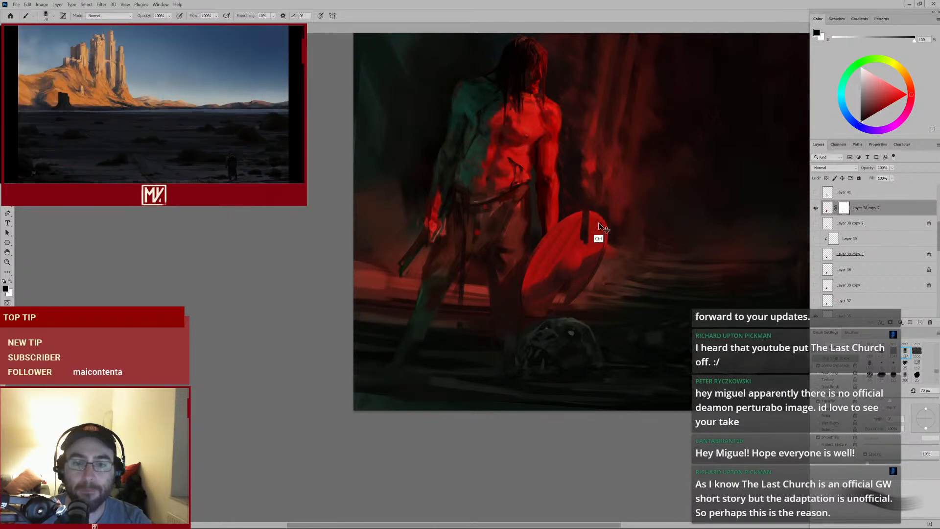
pyautogui.press('[')
pyautogui.press('[')
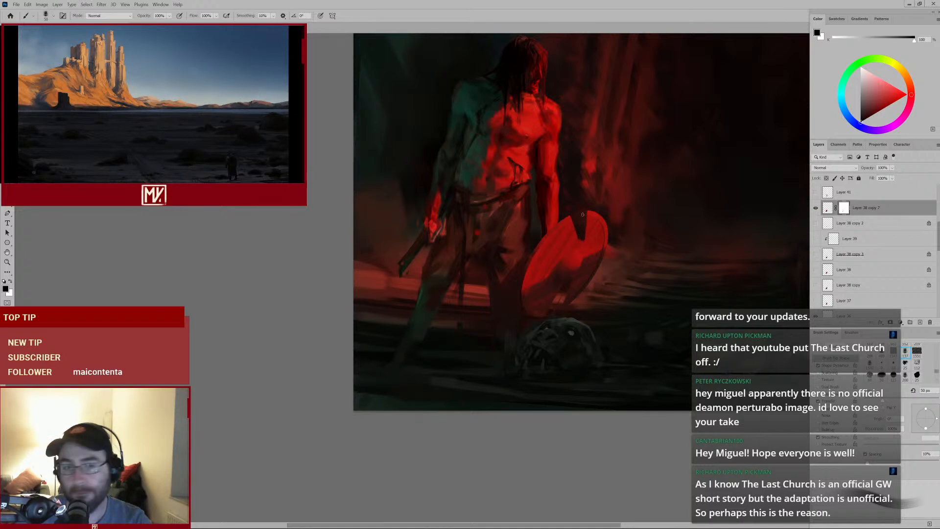
# Erase on the mask to restore a spot on the shield's upper right, then mask more of its lower edge
pyautogui.press('e')
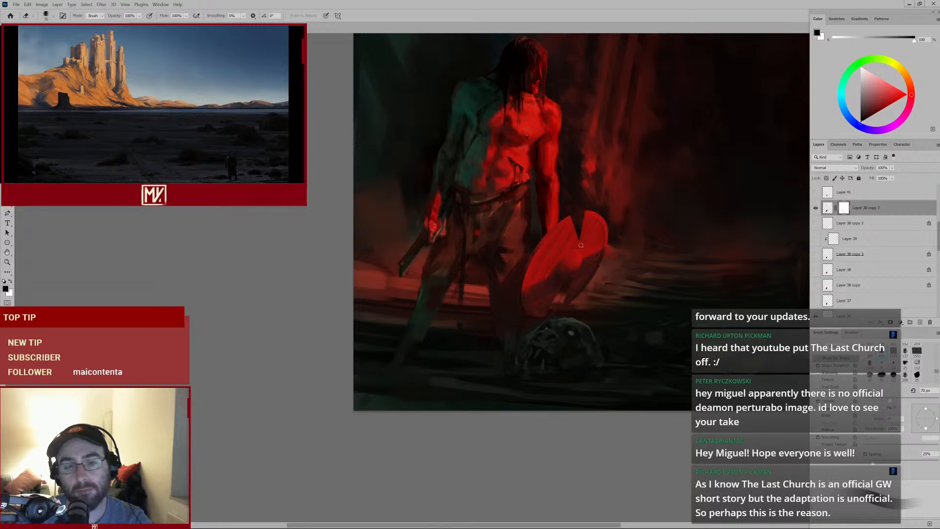
pyautogui.moveTo(589, 229)
pyautogui.mouseDown()
pyautogui.moveTo(514, 207)
pyautogui.moveTo(592, 226)
pyautogui.mouseUp()
pyautogui.press('b')
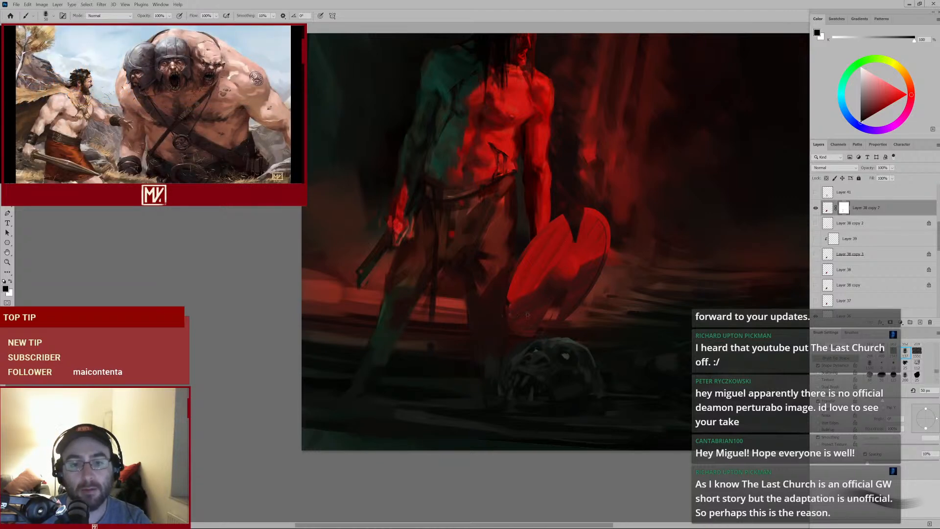
pyautogui.moveTo(527, 315); pyautogui.dragTo(536, 310)
pyautogui.moveTo(578, 285)
pyautogui.mouseDown()
pyautogui.moveTo(539, 315)
pyautogui.moveTo(578, 293)
pyautogui.mouseUp()
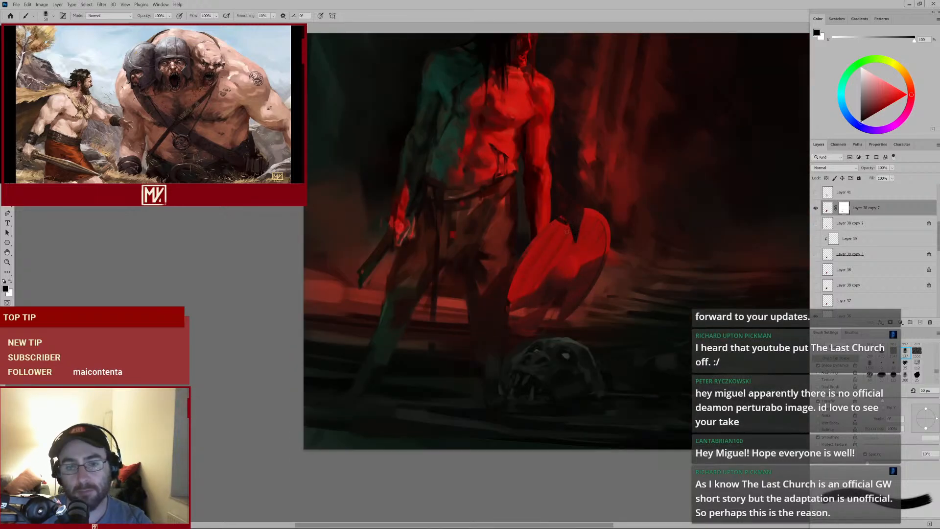
pyautogui.moveTo(566, 232); pyautogui.dragTo(568, 244)
# Enlarge the brush, mask a stroke across the shield's lower right, and erase the mask near the shield's top
pyautogui.press(']')
pyautogui.press(']')
pyautogui.press(']')
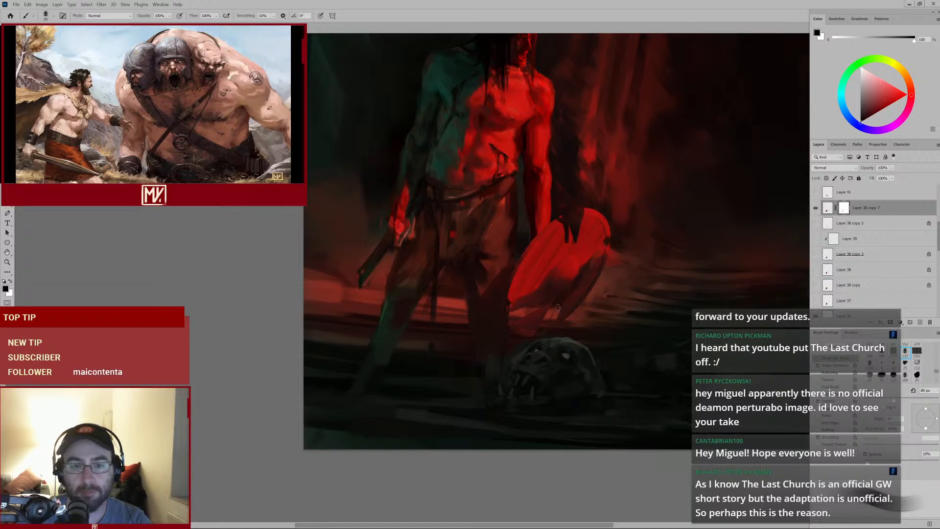
pyautogui.moveTo(577, 283)
pyautogui.mouseDown()
pyautogui.moveTo(562, 294)
pyautogui.moveTo(601, 269)
pyautogui.mouseUp()
pyautogui.press('e')
pyautogui.moveTo(537, 207)
pyautogui.mouseDown()
pyautogui.moveTo(548, 211)
pyautogui.moveTo(540, 198)
pyautogui.moveTo(551, 258)
pyautogui.moveTo(545, 200)
pyautogui.moveTo(556, 226)
pyautogui.mouseUp()
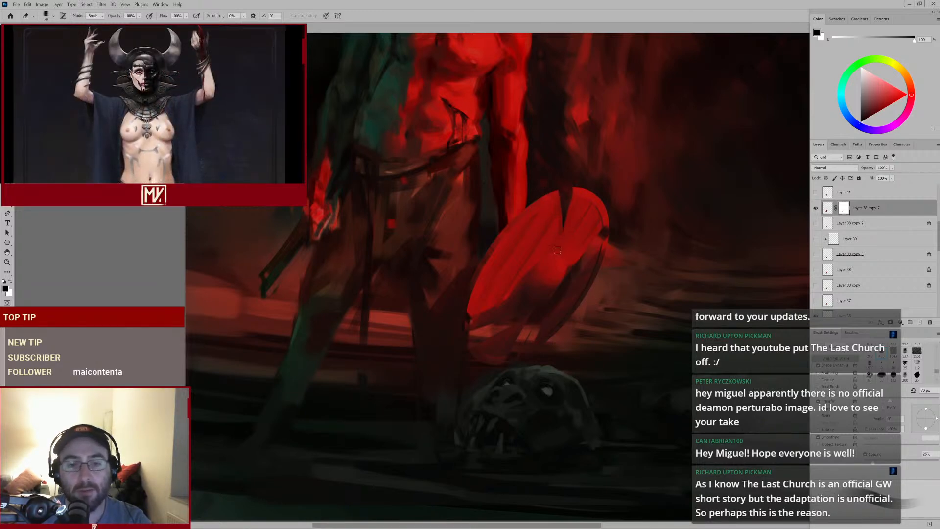
pyautogui.press('b')
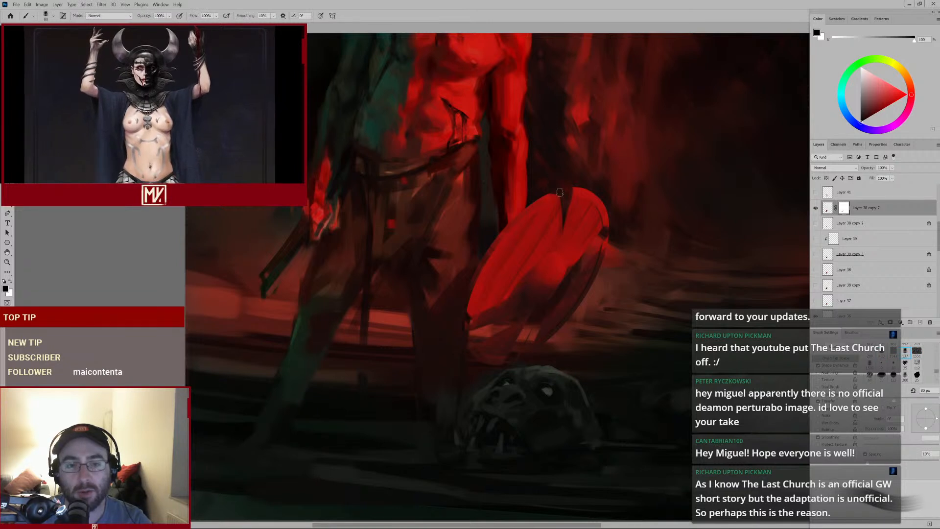
pyautogui.press('[')
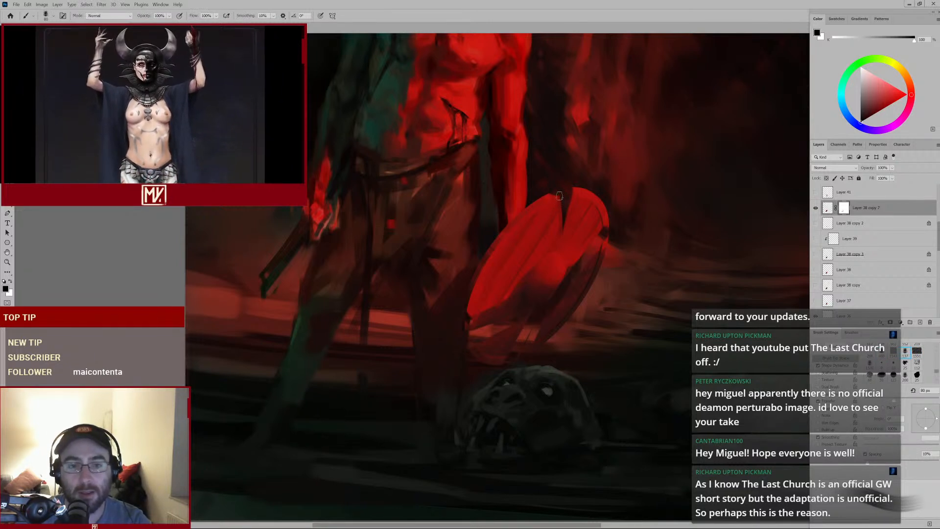
pyautogui.press('e')
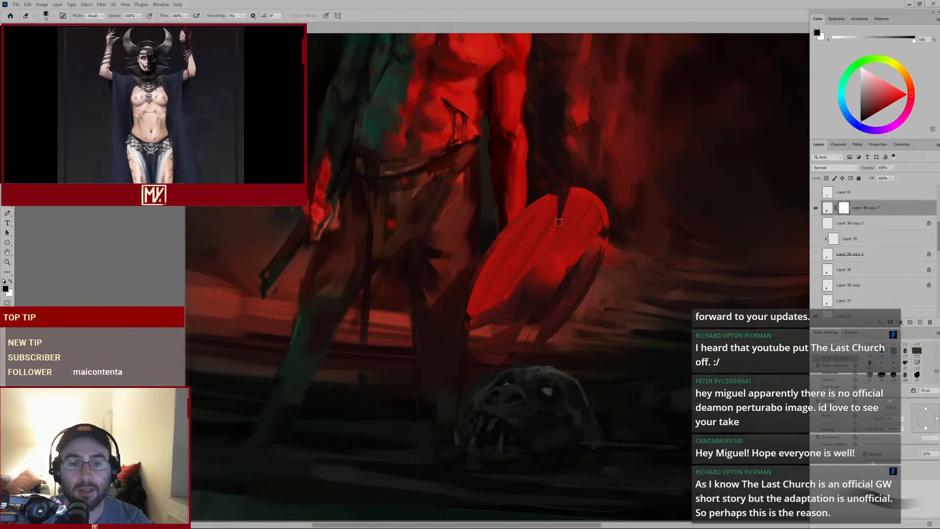
pyautogui.press('b')
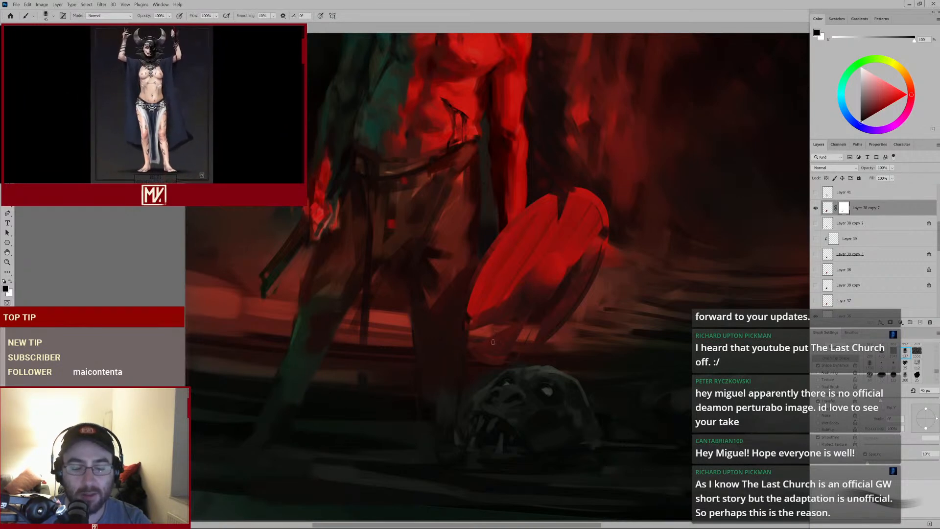
pyautogui.press('e')
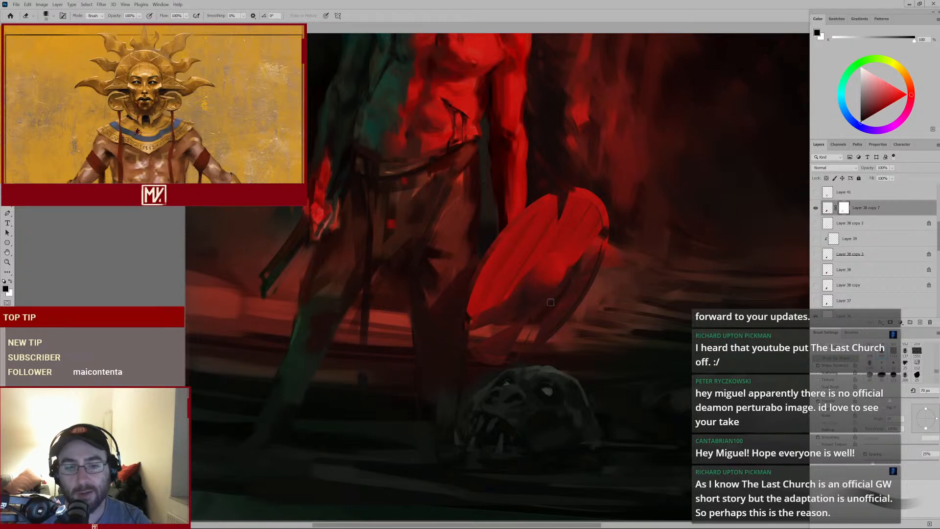
# Touch up the mask along the shield's right edge, erasing one spot and painting black strokes on its upper right rim
pyautogui.moveTo(591, 295)
pyautogui.mouseDown()
pyautogui.moveTo(545, 321)
pyautogui.moveTo(565, 305)
pyautogui.mouseUp()
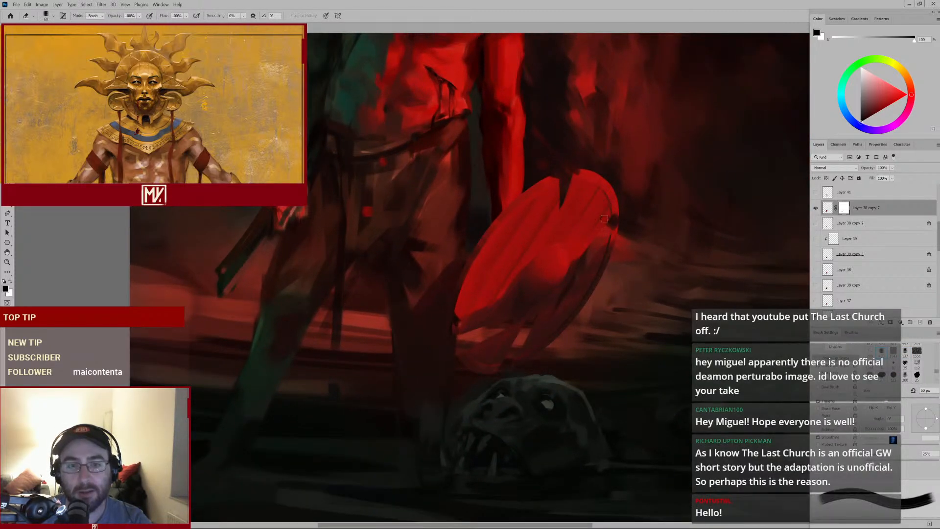
pyautogui.press('b')
pyautogui.moveTo(607, 211); pyautogui.dragTo(605, 218)
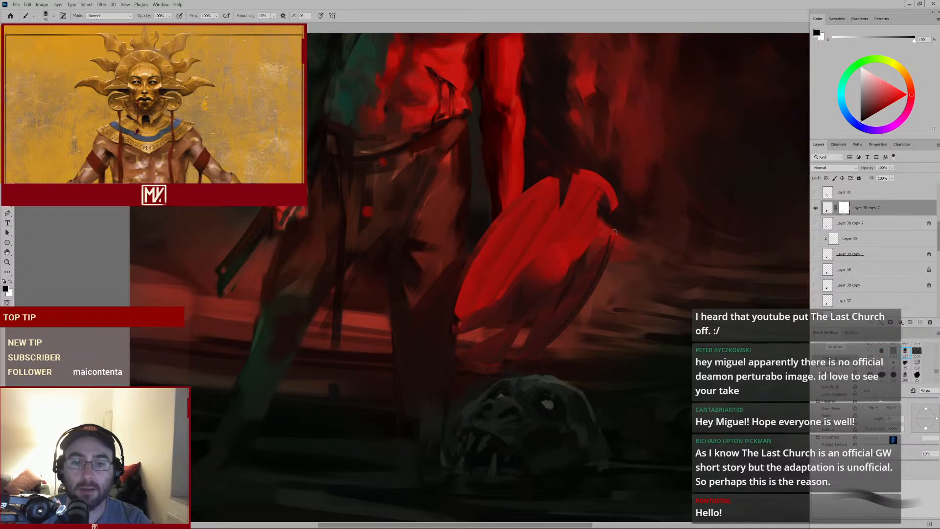
pyautogui.moveTo(585, 275)
pyautogui.mouseDown()
pyautogui.moveTo(565, 287)
pyautogui.moveTo(585, 274)
pyautogui.mouseUp()
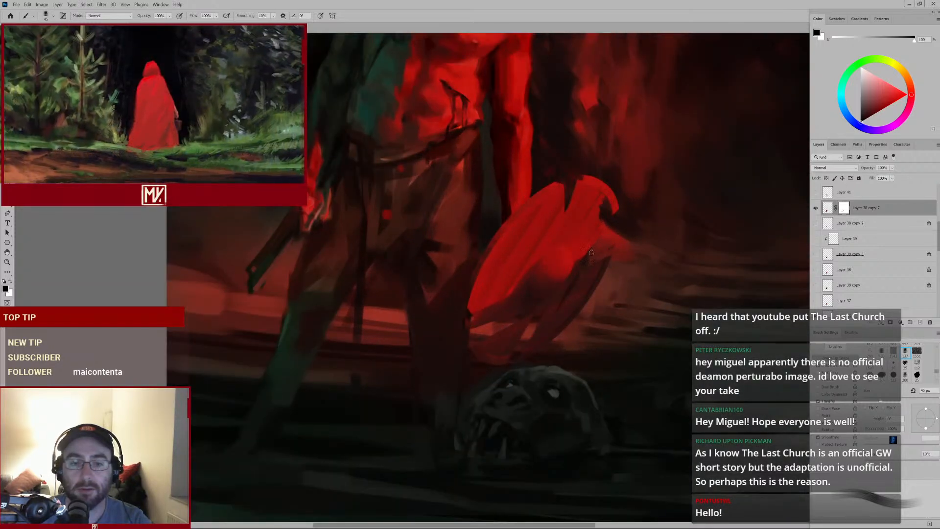
# Switch to white and paint on the mask to restore the shield's right side and lower edge
pyautogui.click(10, 280)
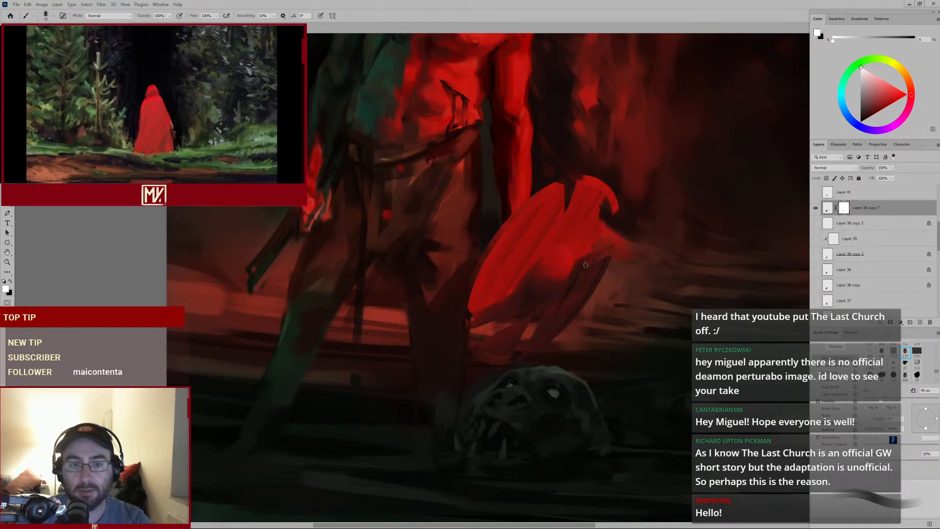
pyautogui.moveTo(590, 268); pyautogui.dragTo(597, 229)
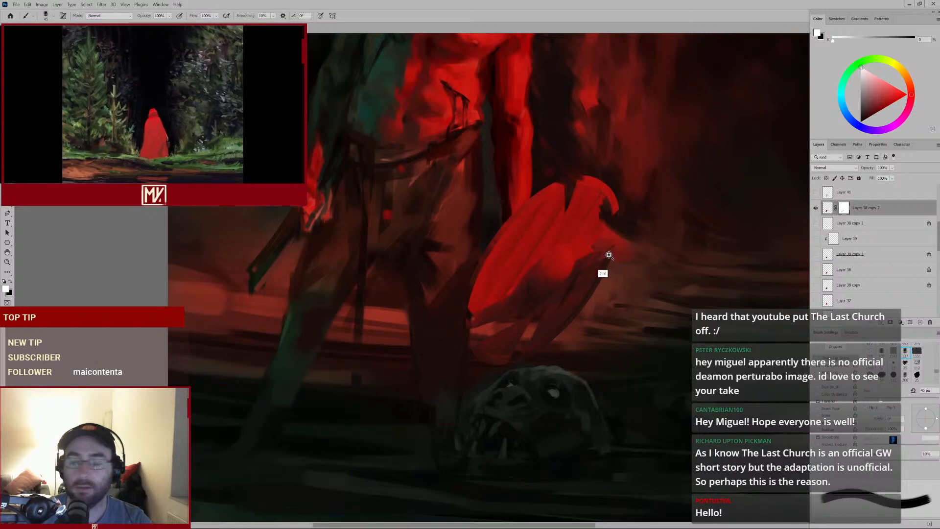
pyautogui.moveTo(604, 265); pyautogui.dragTo(583, 274)
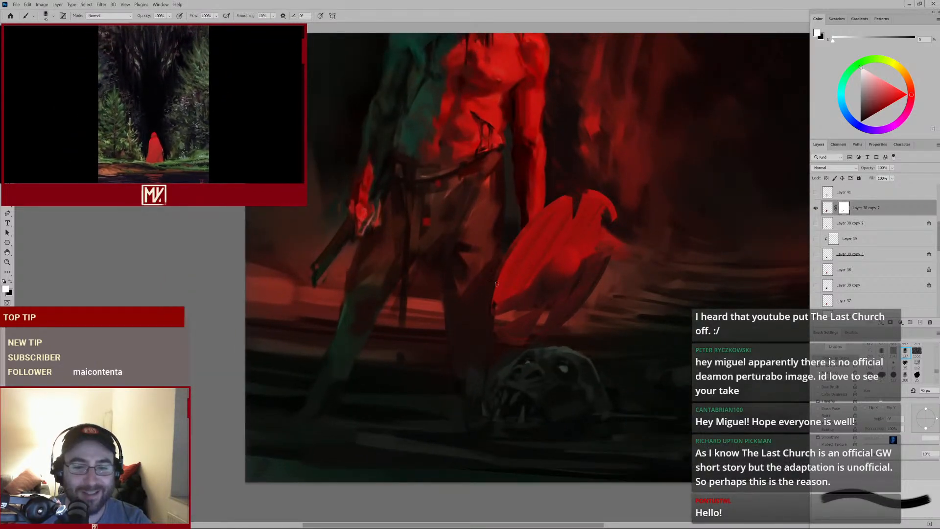
pyautogui.moveTo(545, 280)
pyautogui.mouseDown()
pyautogui.moveTo(501, 312)
pyautogui.moveTo(549, 287)
pyautogui.mouseUp()
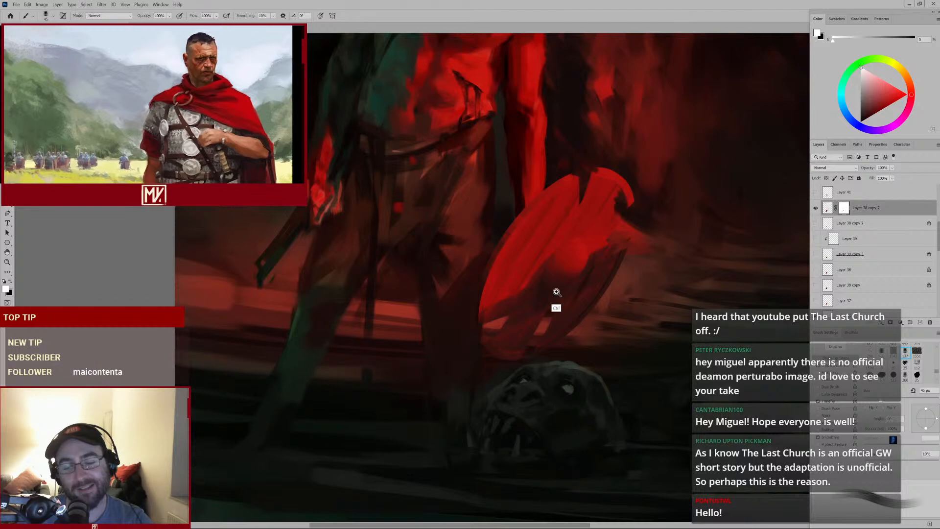
pyautogui.moveTo(556, 301)
pyautogui.mouseDown()
pyautogui.moveTo(501, 336)
pyautogui.moveTo(521, 314)
pyautogui.mouseUp()
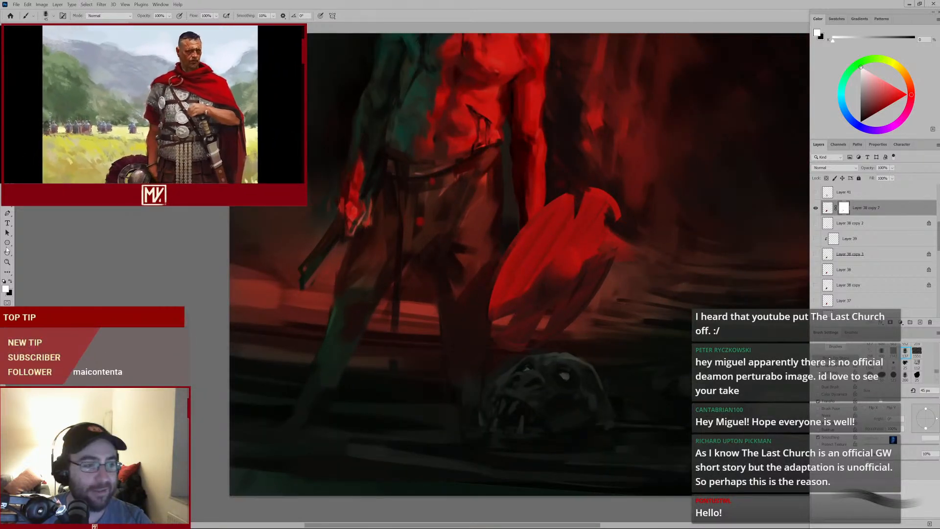
# Switch back to black and mask strokes across the shield's centre and lower left
pyautogui.click(10, 281)
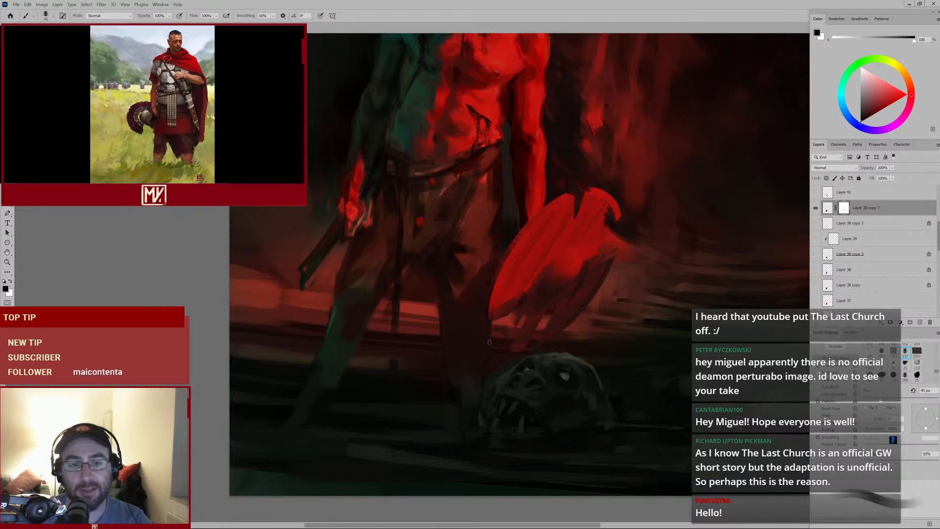
pyautogui.moveTo(554, 284); pyautogui.dragTo(500, 323)
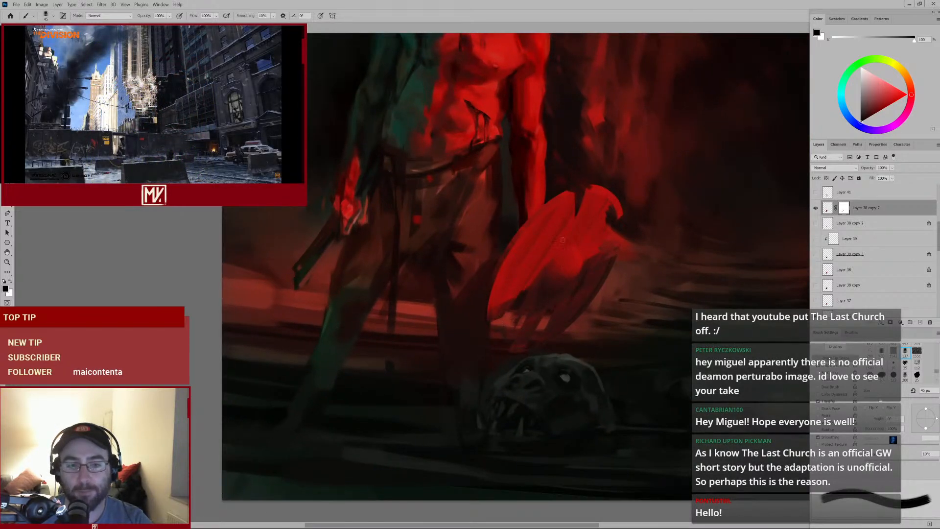
pyautogui.moveTo(562, 240); pyautogui.dragTo(530, 287)
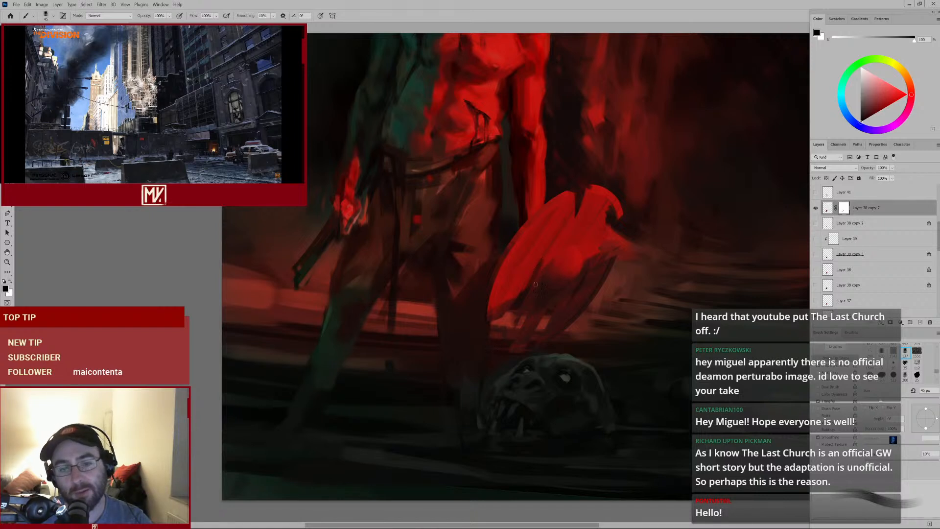
# Enlarge the brush to 70 px and mask a stroke on the shield's lower right
pyautogui.press('e')
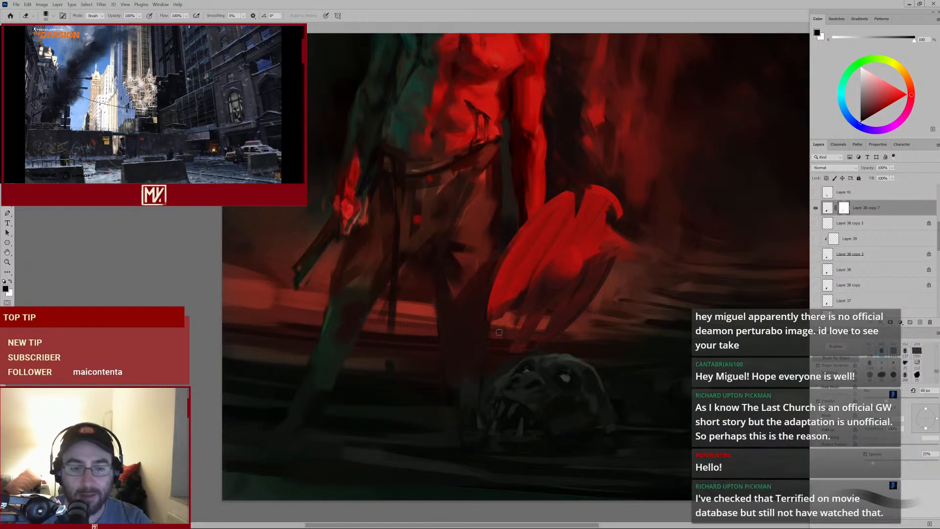
pyautogui.press('b')
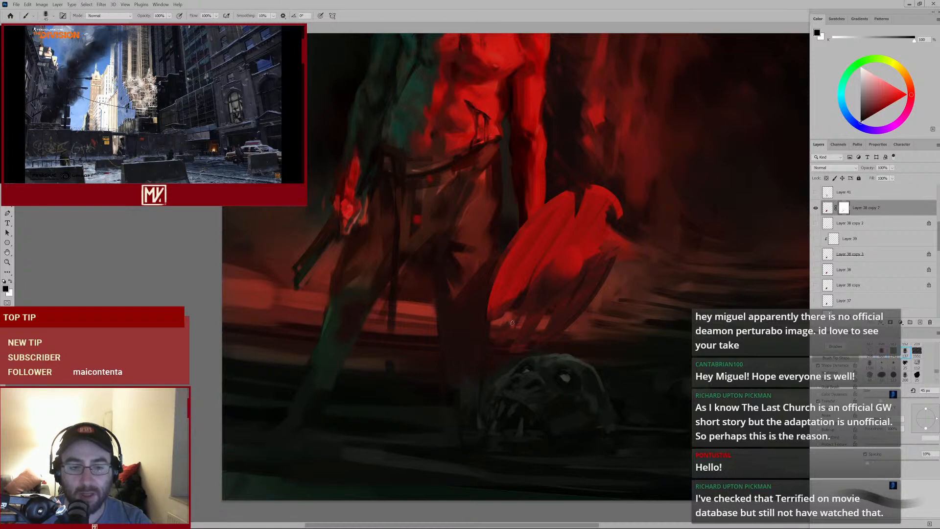
pyautogui.press('e')
pyautogui.press('b')
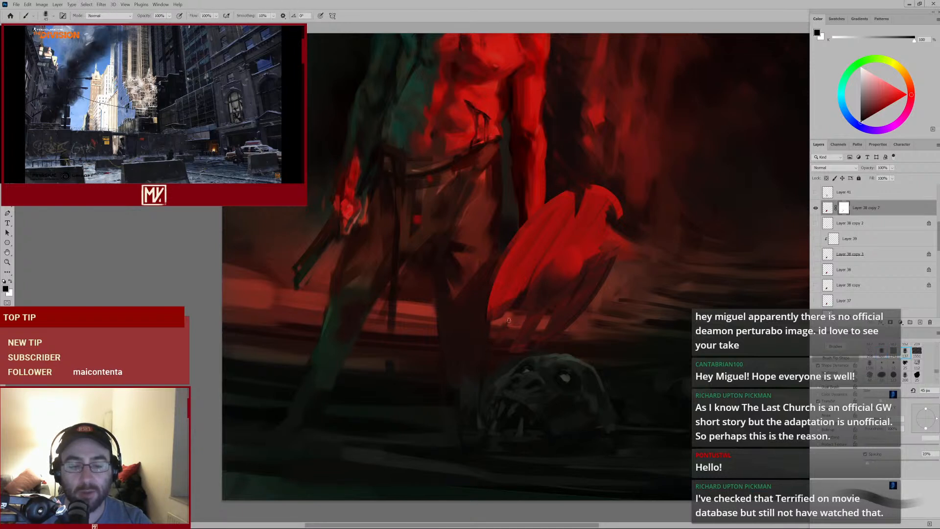
pyautogui.press(']')
pyautogui.press(']')
pyautogui.press(']')
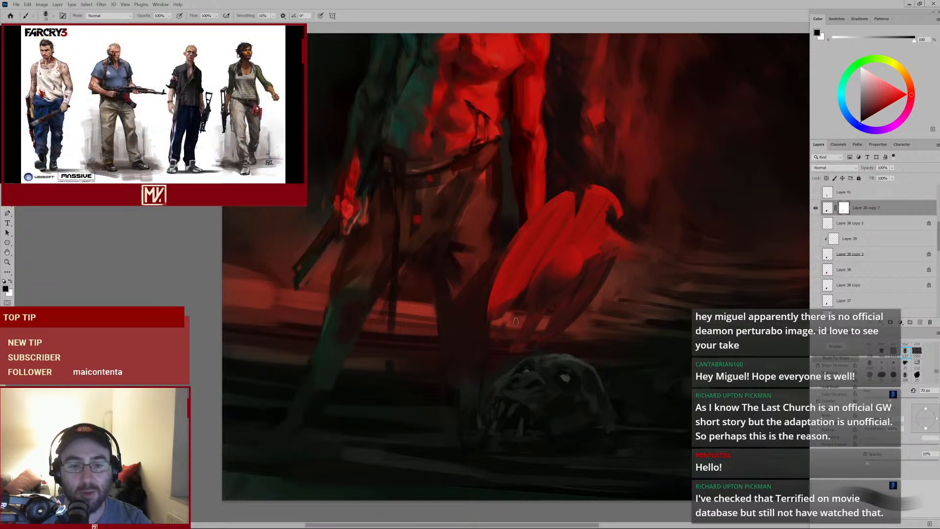
pyautogui.moveTo(574, 295)
pyautogui.mouseDown()
pyautogui.moveTo(533, 318)
pyautogui.moveTo(572, 299)
pyautogui.mouseUp()
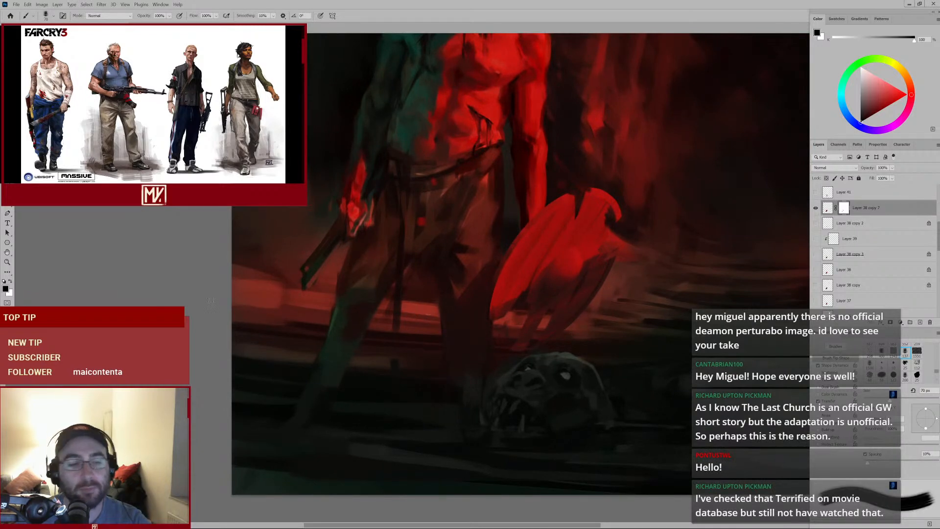
# Switch to white and paint on the mask to restore the shield's upper right and lower edge
pyautogui.press('x')
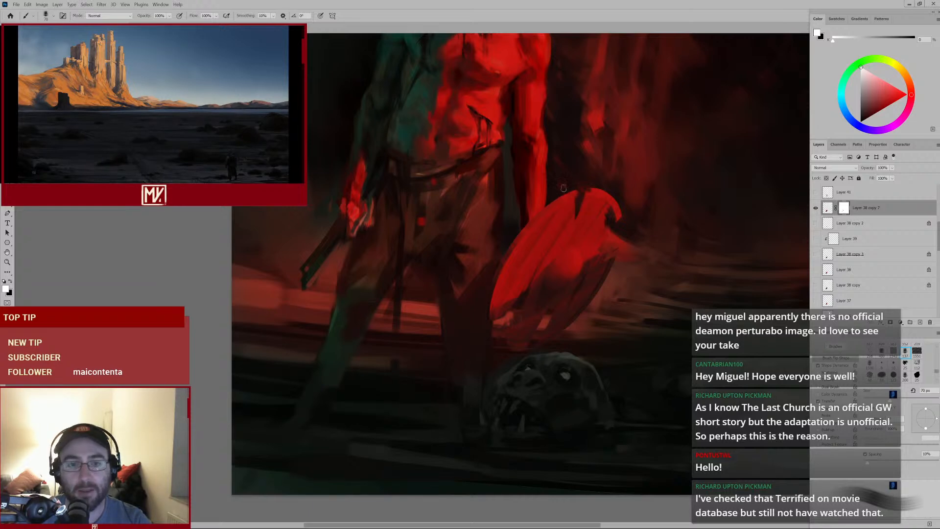
pyautogui.moveTo(582, 237)
pyautogui.mouseDown()
pyautogui.moveTo(535, 265)
pyautogui.moveTo(584, 234)
pyautogui.mouseUp()
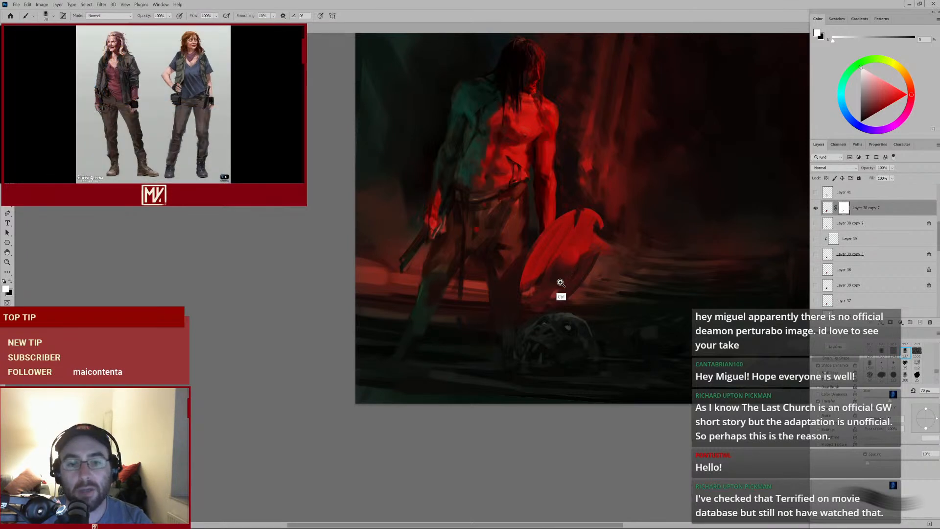
pyautogui.moveTo(560, 294); pyautogui.dragTo(587, 275)
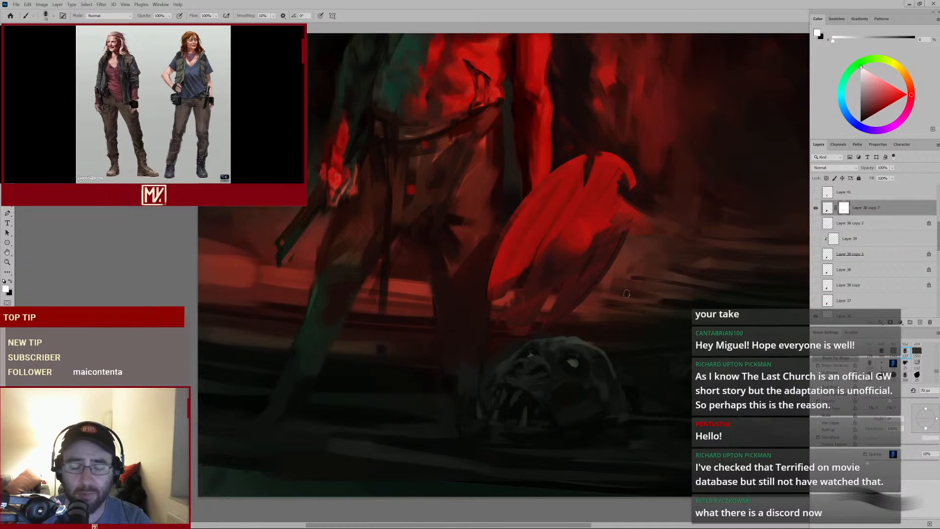
pyautogui.moveTo(612, 225); pyautogui.dragTo(596, 248)
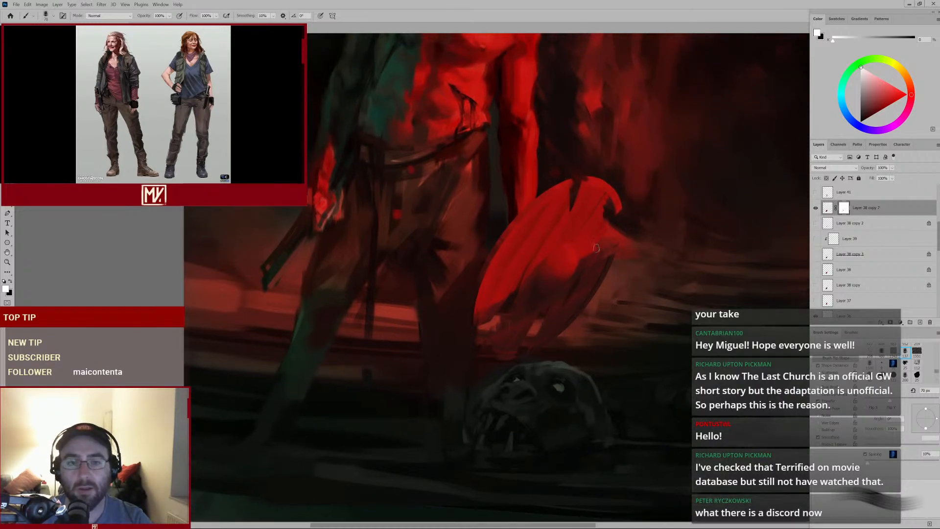
pyautogui.moveTo(568, 306)
pyautogui.mouseDown()
pyautogui.moveTo(541, 316)
pyautogui.moveTo(597, 277)
pyautogui.mouseUp()
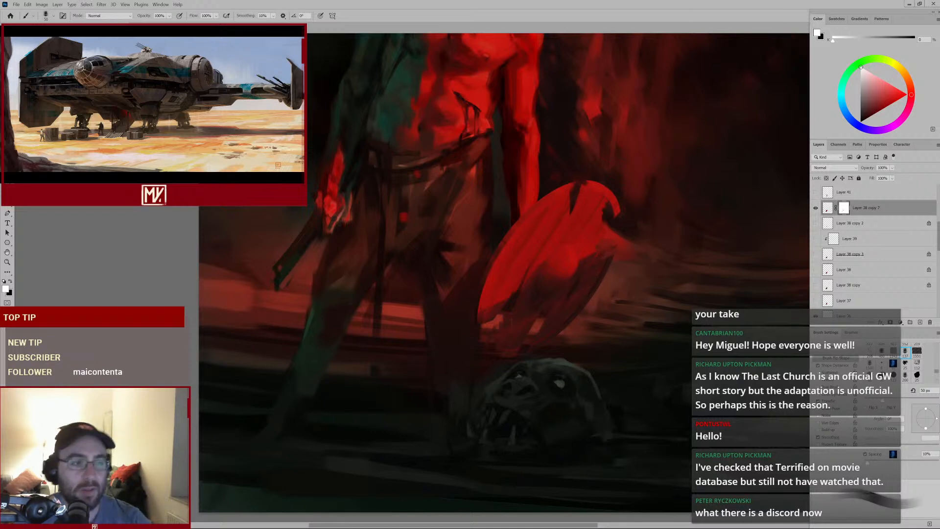
# Switch to black, shrink the brush to about 30 px, and mask small dabs near the shield's top and centre
pyautogui.click(9, 283)
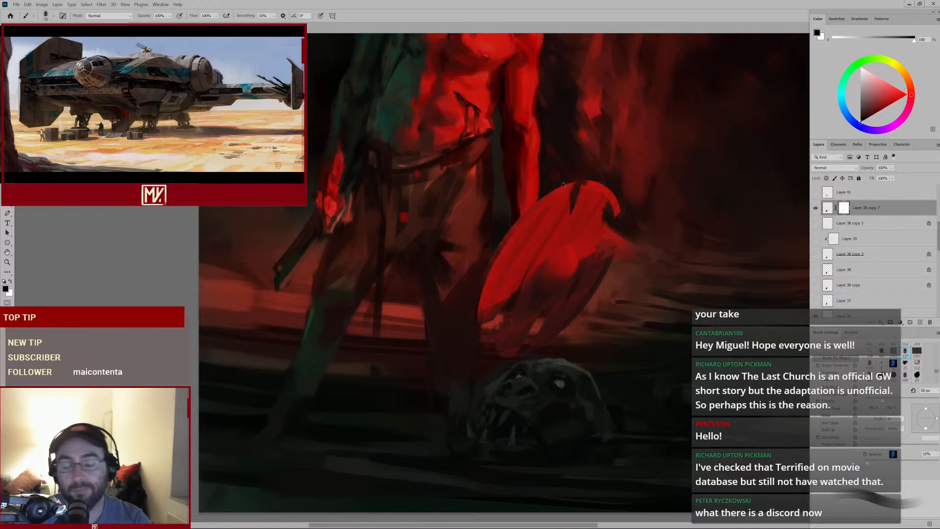
pyautogui.press('[')
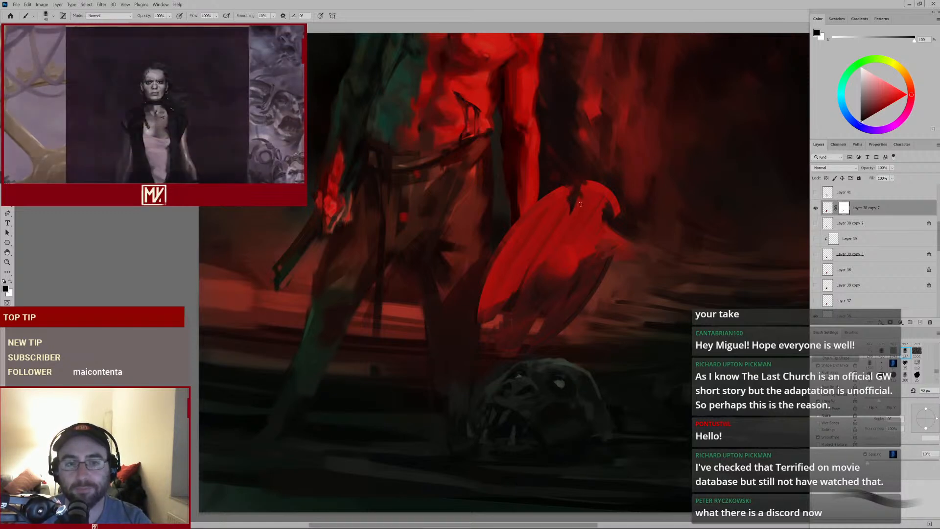
pyautogui.moveTo(613, 200)
pyautogui.mouseDown()
pyautogui.moveTo(566, 227)
pyautogui.moveTo(617, 198)
pyautogui.mouseUp()
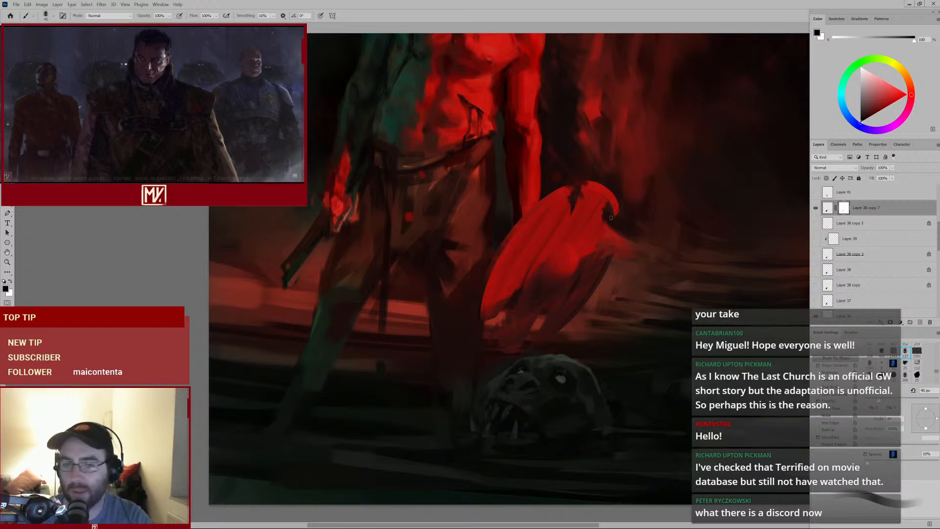
pyautogui.press('[')
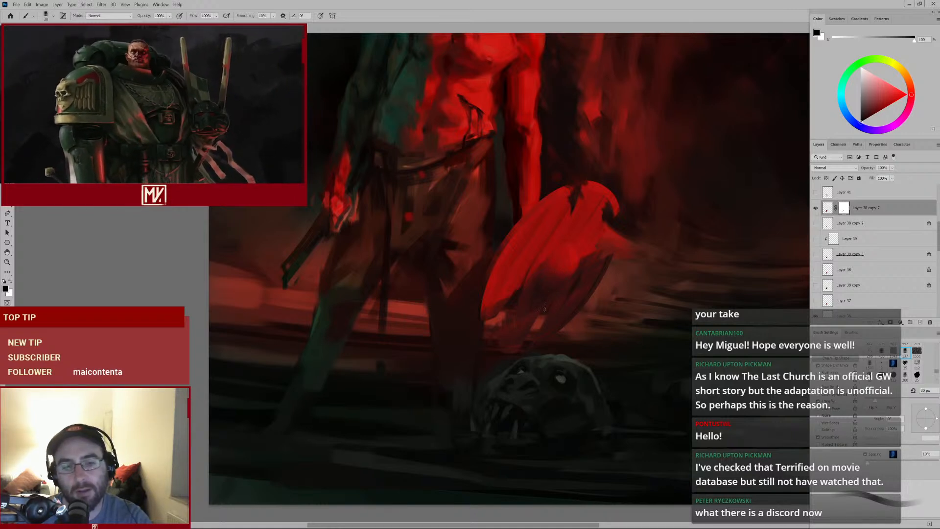
pyautogui.keyDown('alt'); pyautogui.click(536, 295); pyautogui.keyUp('alt')
# Enlarge the brush to 70 px and toggle the masked layer's visibility off and on to compare
pyautogui.press(']')
pyautogui.press(']')
pyautogui.press(']')
pyautogui.press(']')
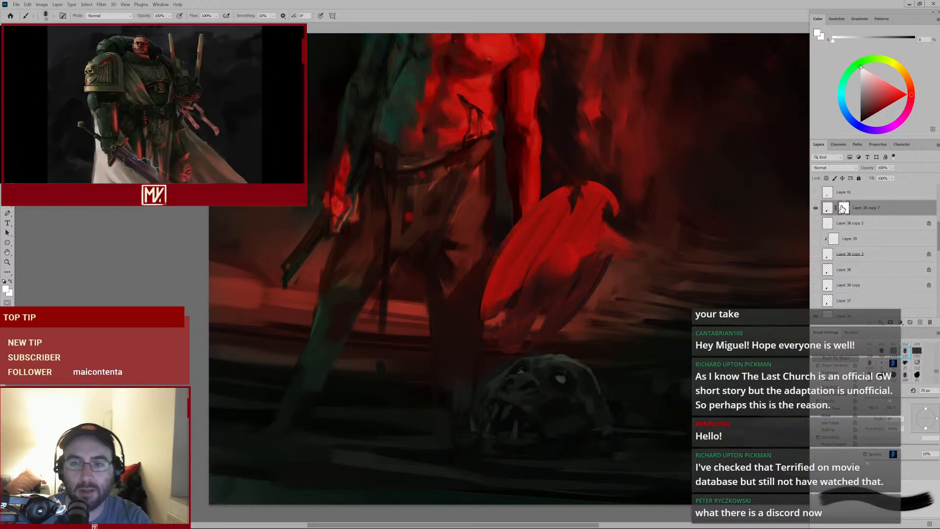
pyautogui.click(816, 208)
pyautogui.click(816, 208)
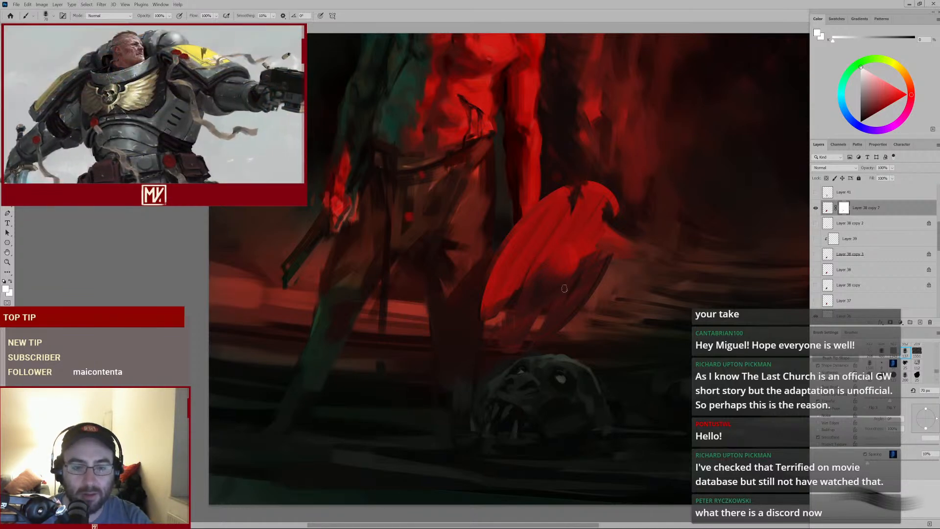
# Select the layer, switch to white, paint a stroke on the shield's right edge, and shrink the brush to 45 px
pyautogui.click(827, 209)
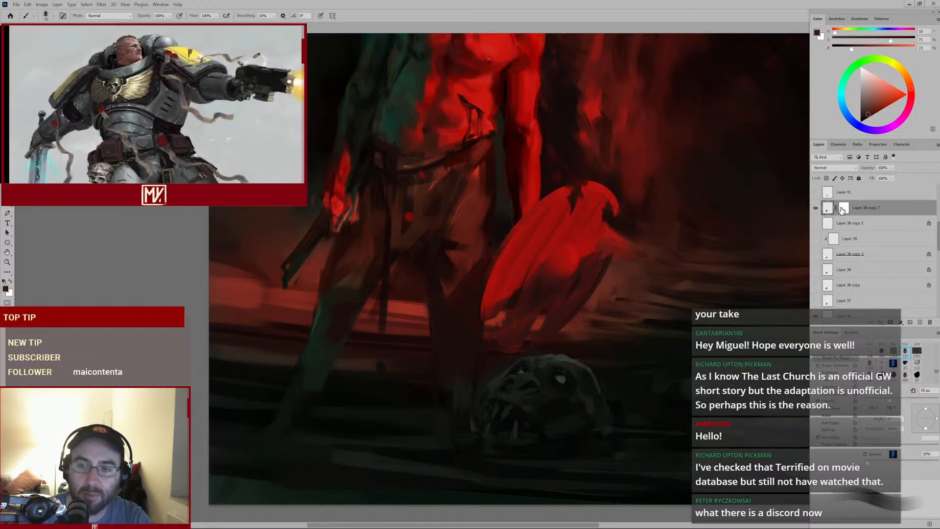
pyautogui.press('x')
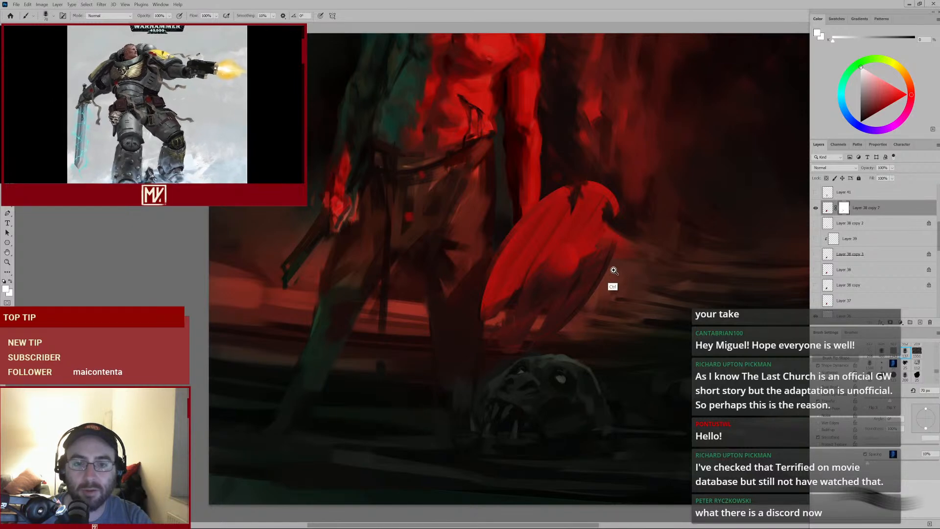
pyautogui.moveTo(613, 269)
pyautogui.mouseDown()
pyautogui.moveTo(581, 295)
pyautogui.moveTo(610, 277)
pyautogui.mouseUp()
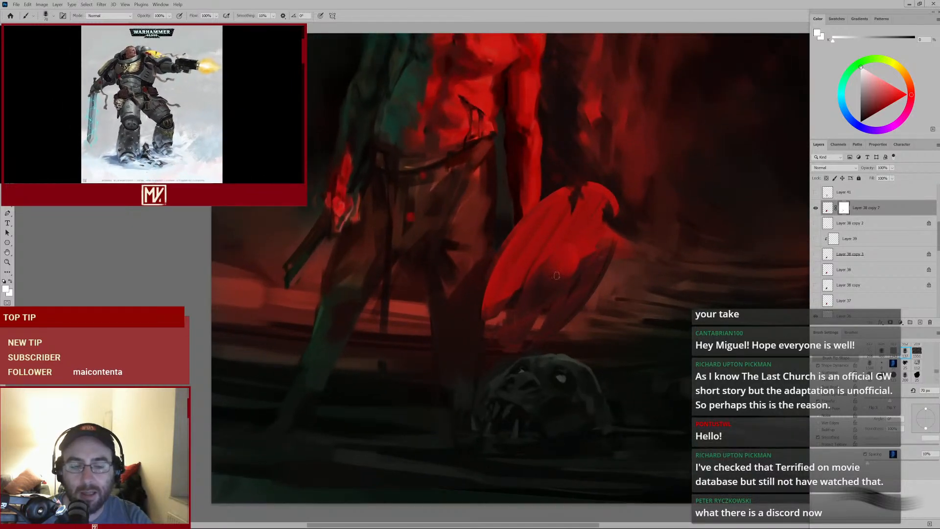
pyautogui.press('[')
pyautogui.press('[')
pyautogui.press('[')
pyautogui.press('[')
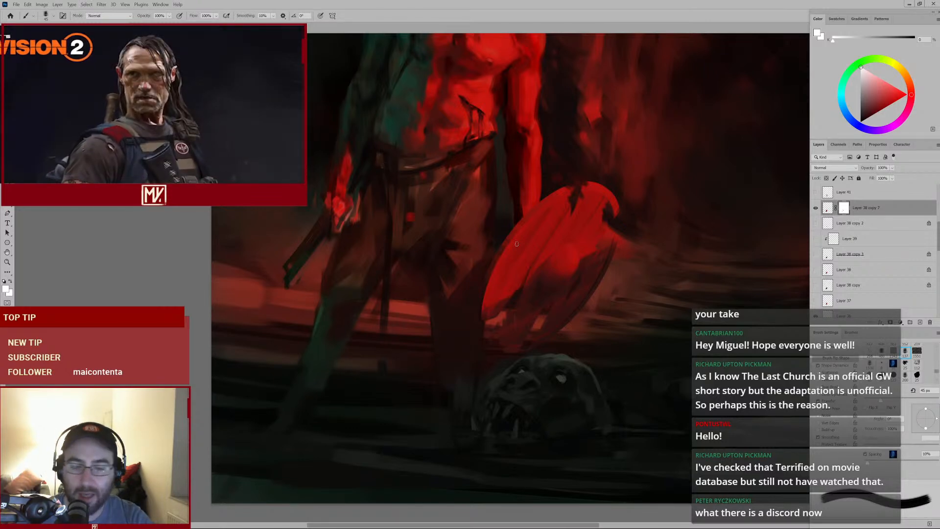
# Paint white strokes across the shield's lower half, then hide the masked layer to compare
pyautogui.moveTo(540, 279); pyautogui.dragTo(570, 286)
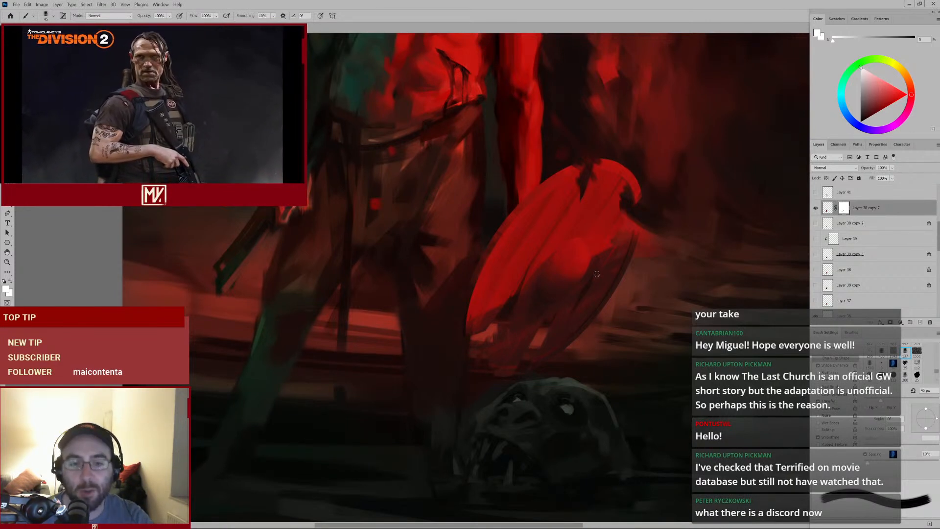
pyautogui.moveTo(547, 300)
pyautogui.mouseDown()
pyautogui.moveTo(530, 313)
pyautogui.moveTo(594, 319)
pyautogui.mouseUp()
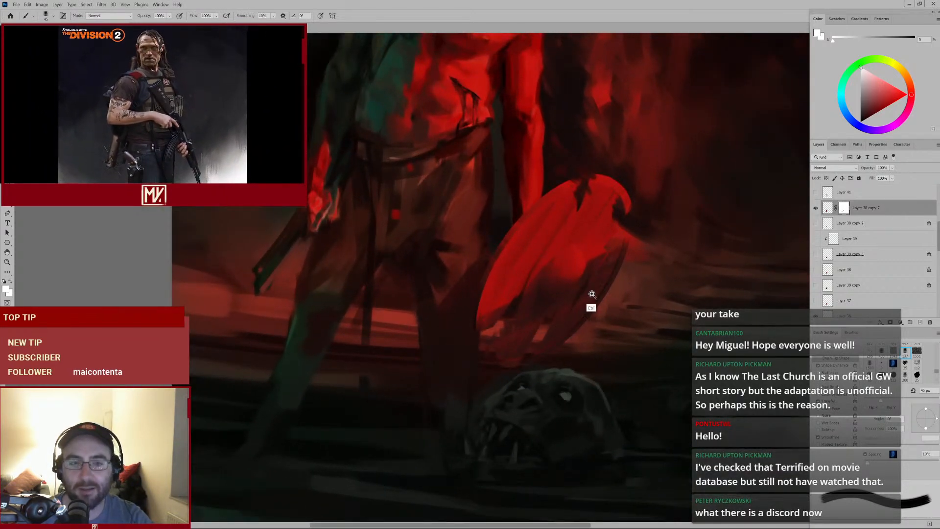
pyautogui.moveTo(590, 298)
pyautogui.mouseDown()
pyautogui.moveTo(562, 313)
pyautogui.moveTo(575, 303)
pyautogui.mouseUp()
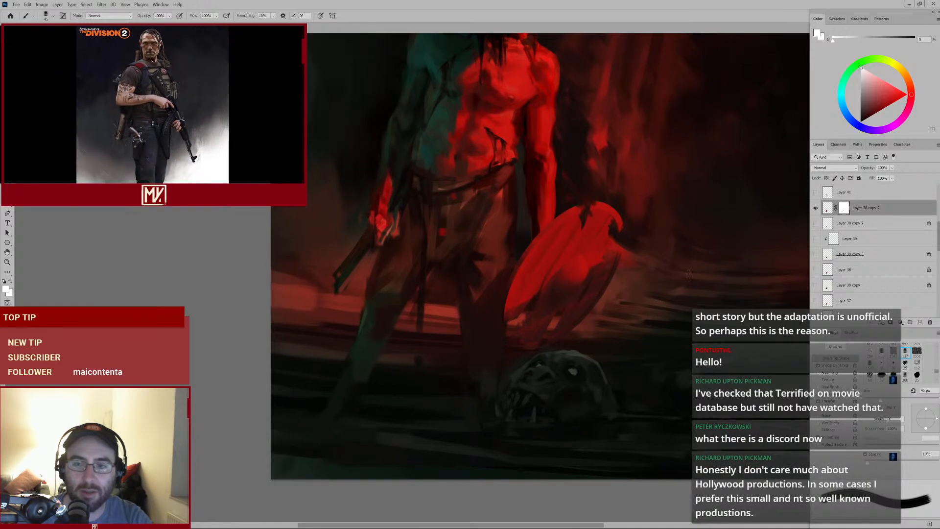
pyautogui.click(815, 208)
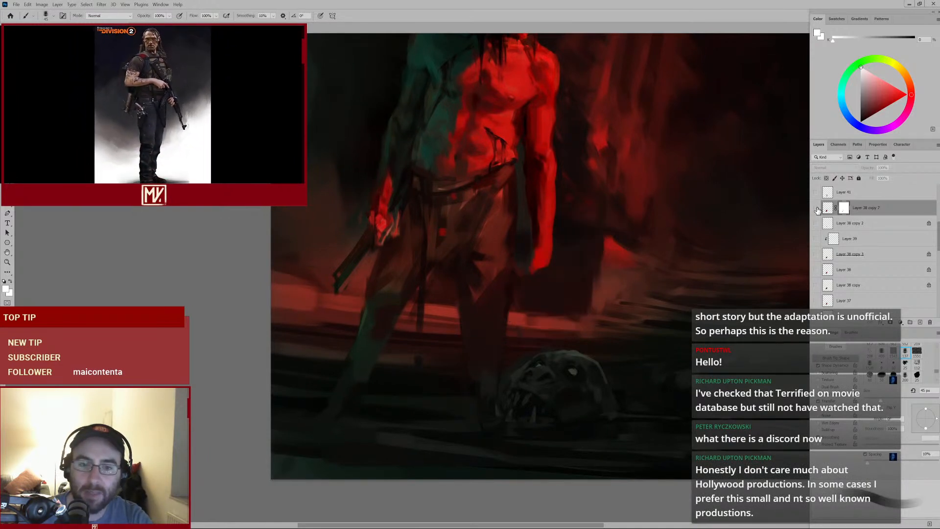
# Show the masked layer again, zoom in on the shield, and enlarge the brush to about 60 px
pyautogui.click(815, 208)
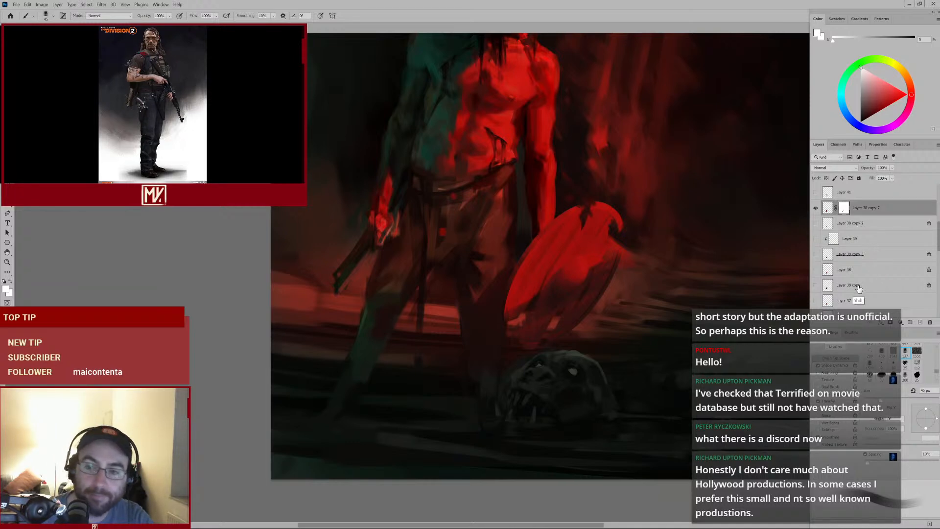
pyautogui.keyDown('shift'); pyautogui.click(856, 304); pyautogui.keyUp('shift')
pyautogui.moveTo(575, 274)
pyautogui.mouseDown()
pyautogui.moveTo(568, 258)
pyautogui.moveTo(541, 308)
pyautogui.mouseUp()
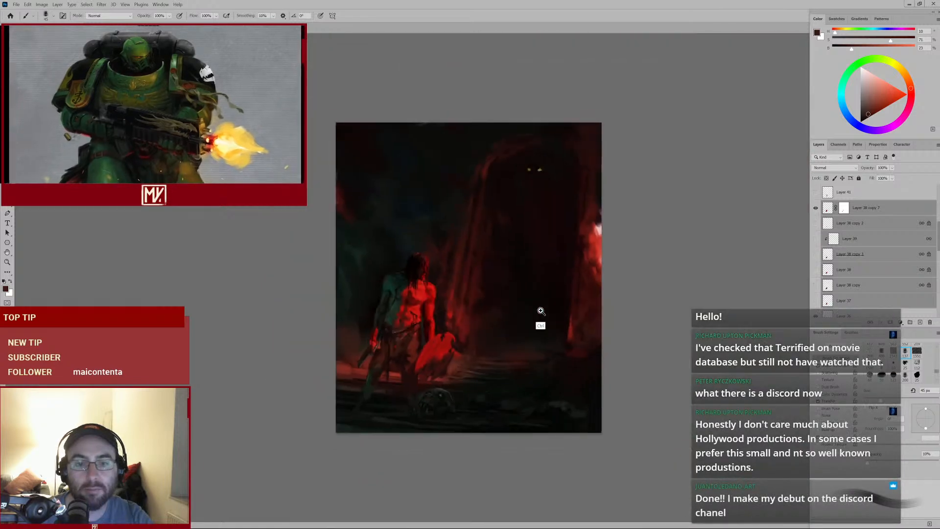
pyautogui.click(541, 311)
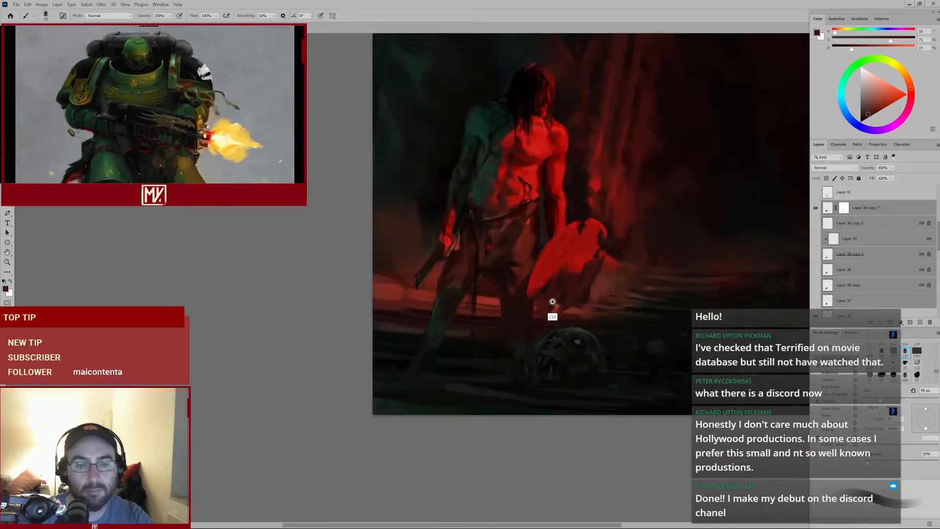
pyautogui.click(583, 274)
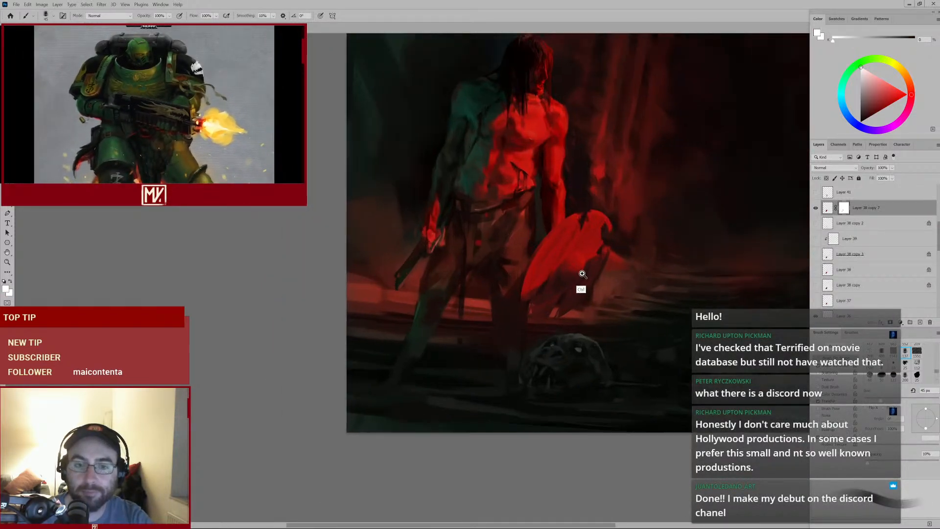
pyautogui.press(']')
pyautogui.press(']')
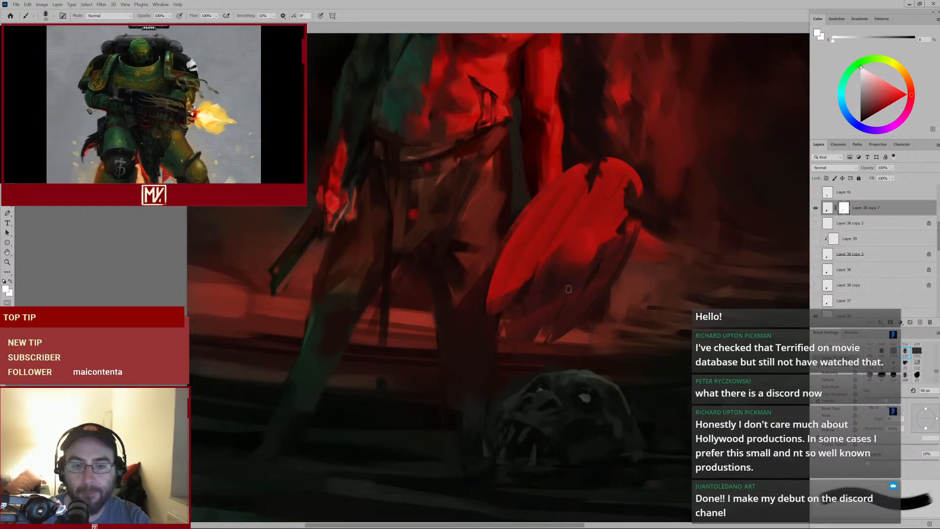
# Set the foreground colour to black and mask a stroke along the shield's right edge
pyautogui.click(6, 288)
pyautogui.click(669, 191)
pyautogui.click(829, 93)
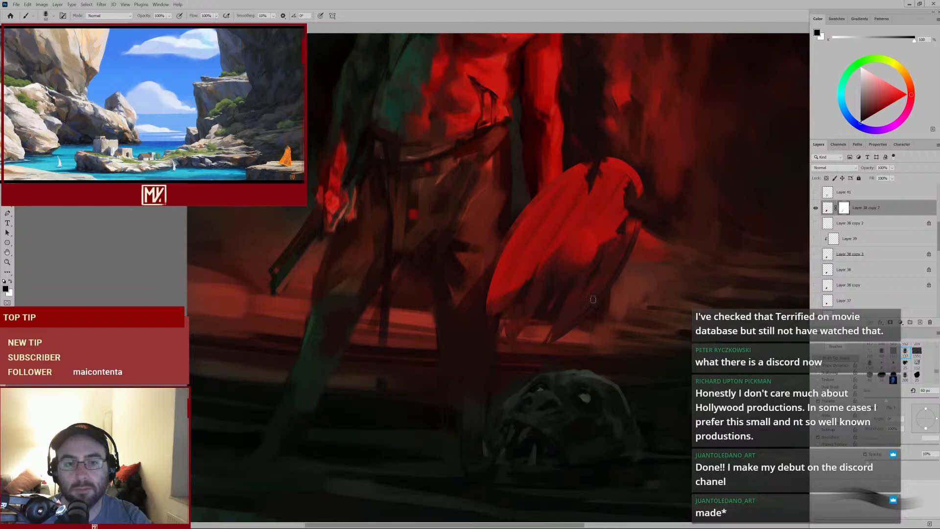
pyautogui.moveTo(617, 287)
pyautogui.mouseDown()
pyautogui.moveTo(577, 310)
pyautogui.moveTo(604, 291)
pyautogui.moveTo(593, 263)
pyautogui.moveTo(600, 255)
pyautogui.mouseUp()
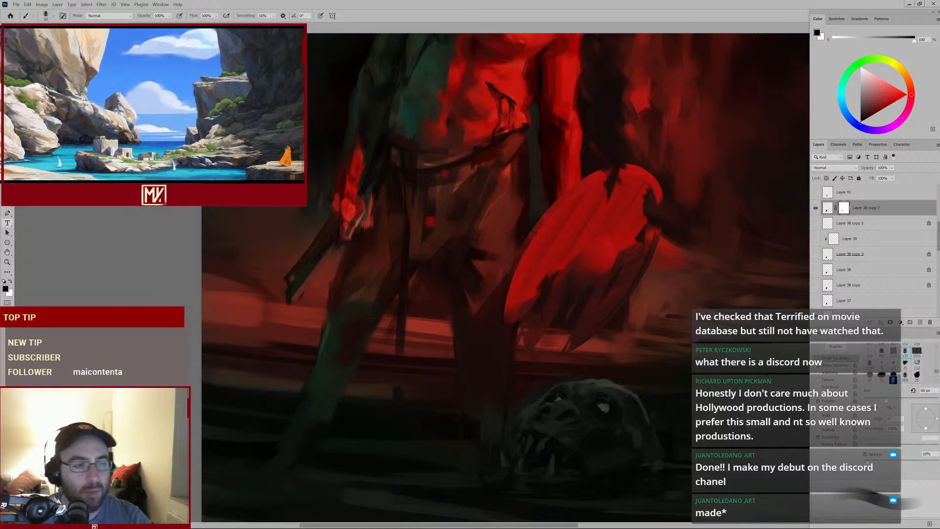
# Alternate white and black mask strokes to refine the shield's upper-right rim and lower edge
pyautogui.click(10, 280)
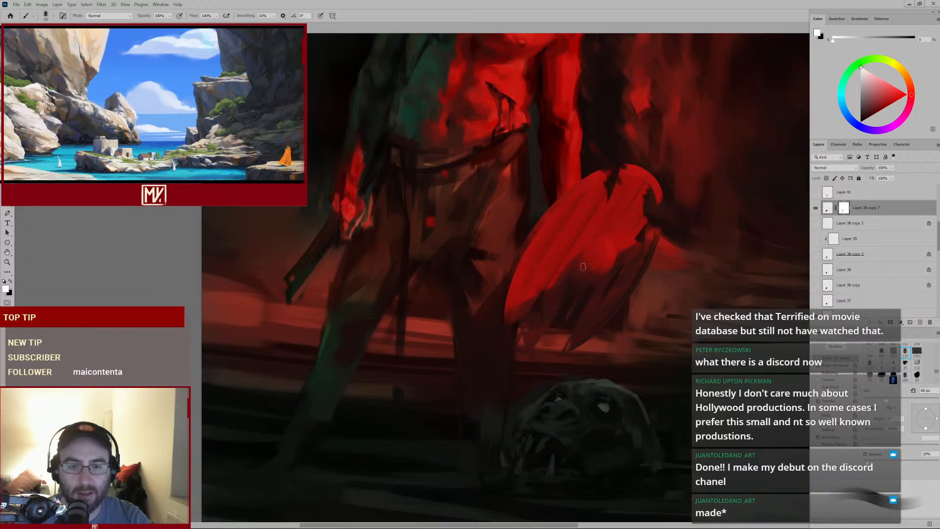
pyautogui.moveTo(590, 272); pyautogui.dragTo(550, 304)
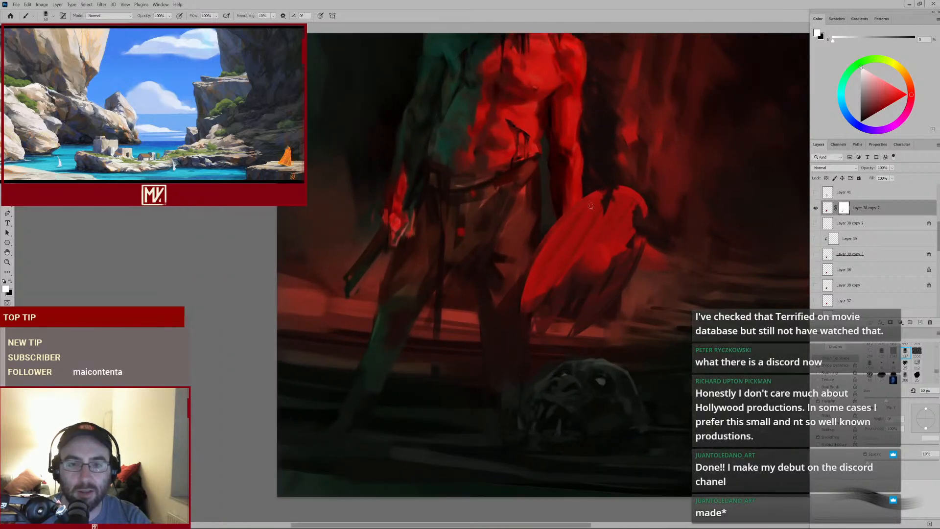
pyautogui.click(11, 281)
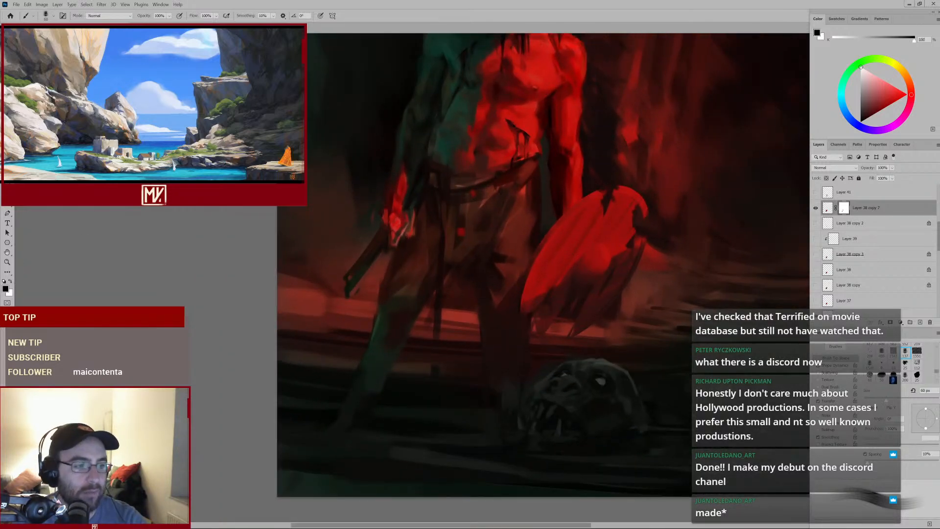
pyautogui.moveTo(607, 192)
pyautogui.mouseDown()
pyautogui.moveTo(597, 222)
pyautogui.moveTo(607, 194)
pyautogui.mouseUp()
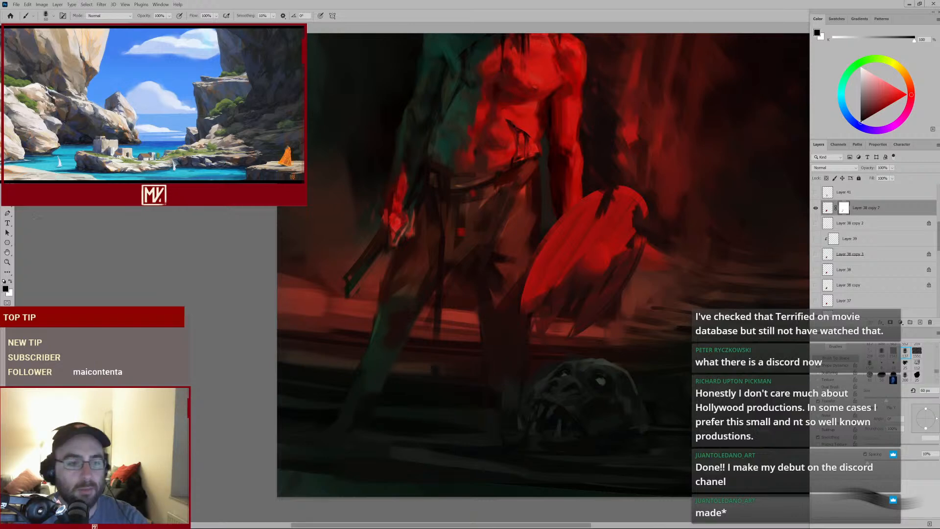
pyautogui.click(11, 281)
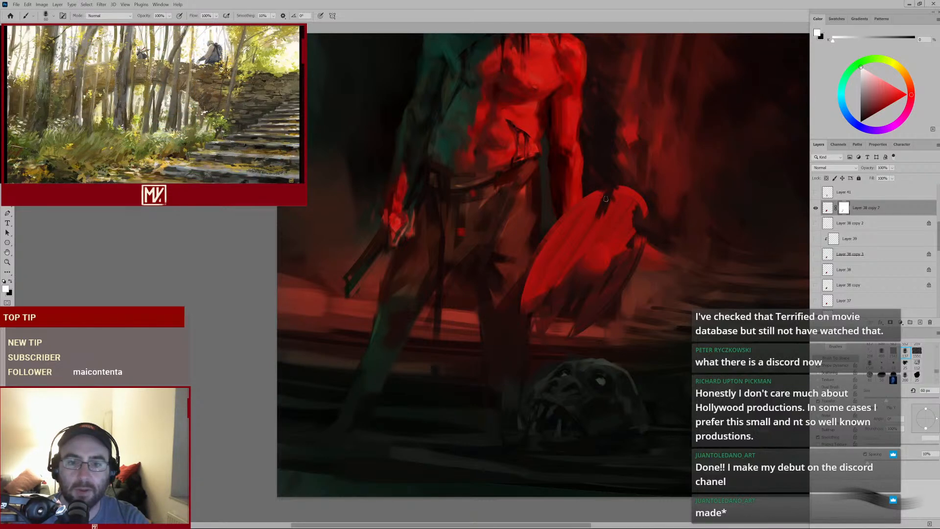
pyautogui.moveTo(605, 199)
pyautogui.mouseDown()
pyautogui.moveTo(599, 214)
pyautogui.moveTo(617, 190)
pyautogui.mouseUp()
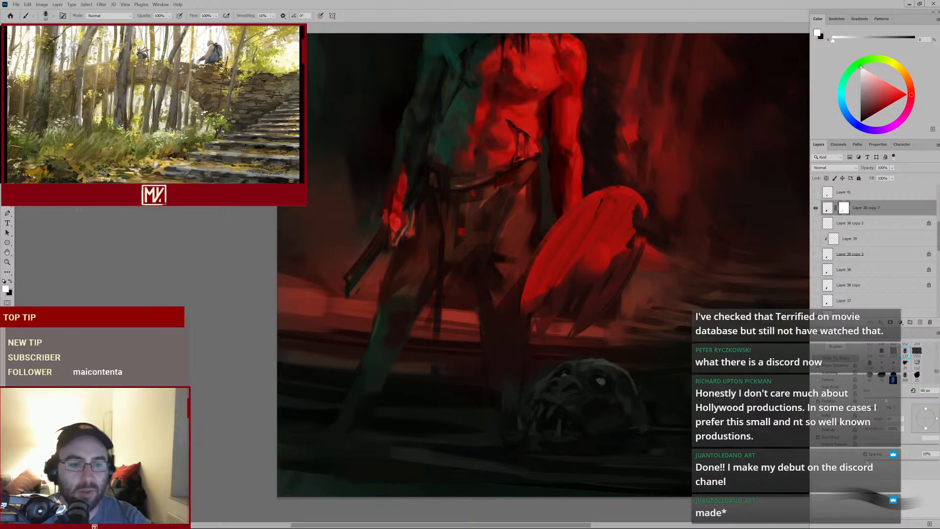
pyautogui.click(10, 282)
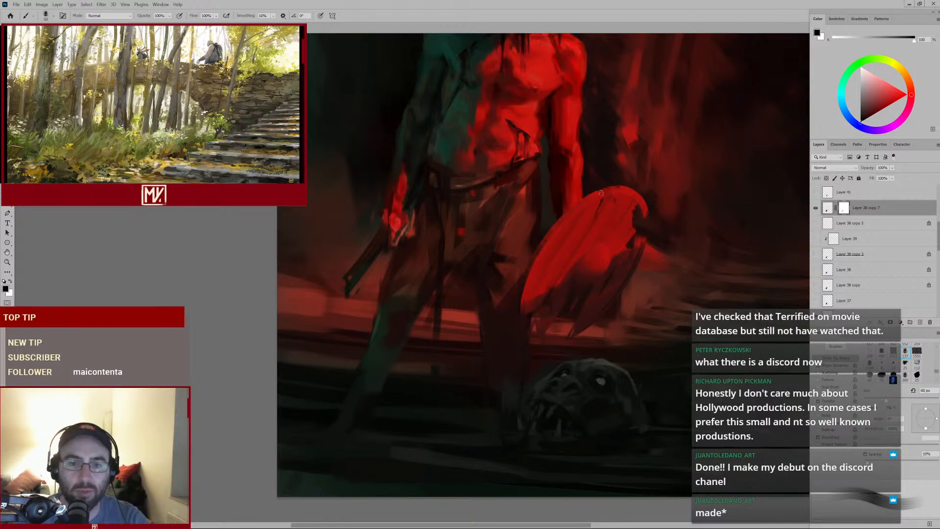
pyautogui.moveTo(607, 194); pyautogui.dragTo(607, 188)
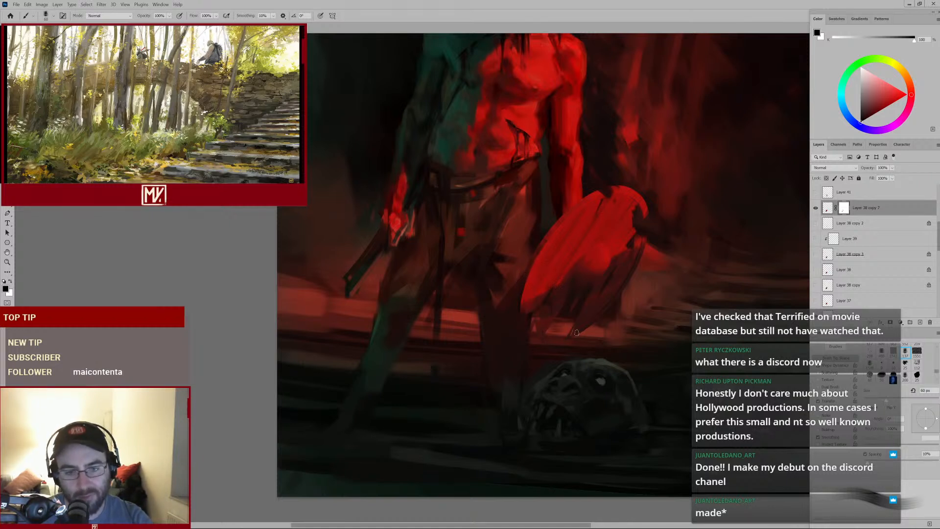
pyautogui.click(10, 282)
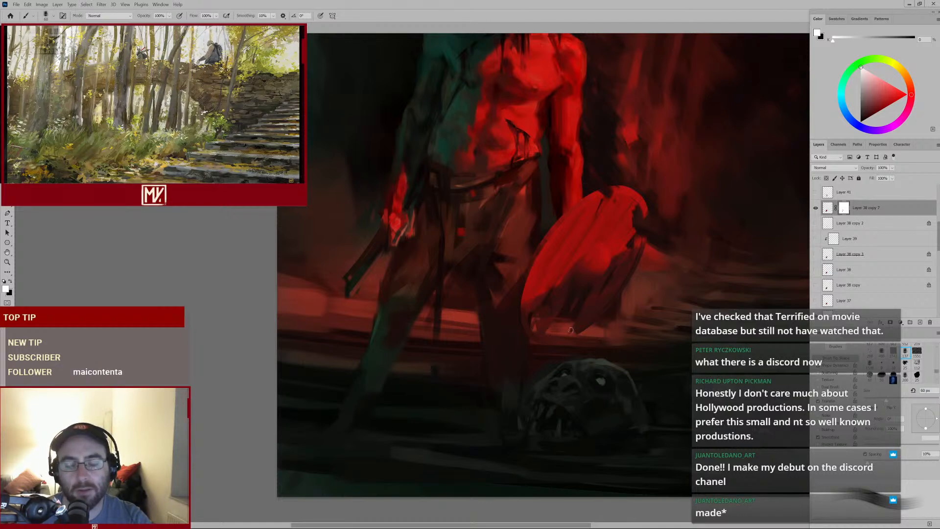
pyautogui.moveTo(598, 307); pyautogui.dragTo(649, 282)
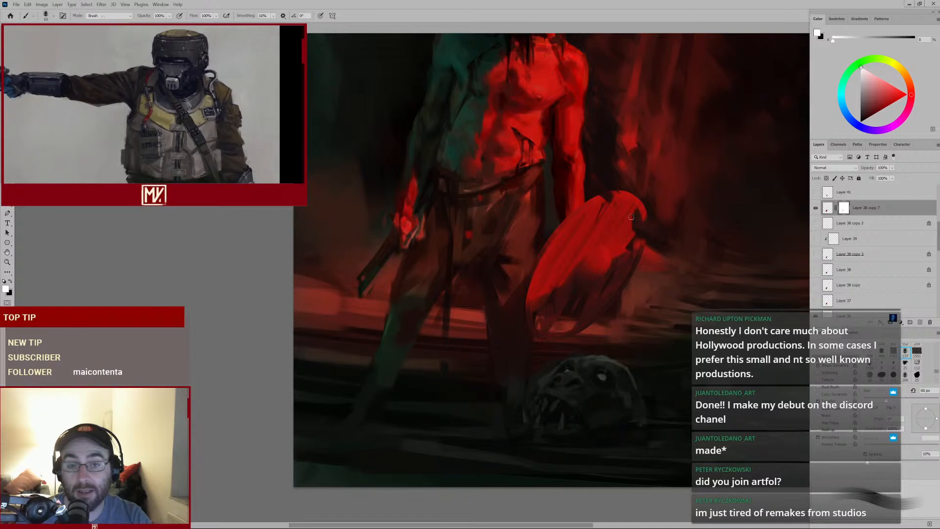
# Switch to black, shrink the brush to about 45 px, and mask strokes along the shield's right side
pyautogui.press('e')
pyautogui.press('b')
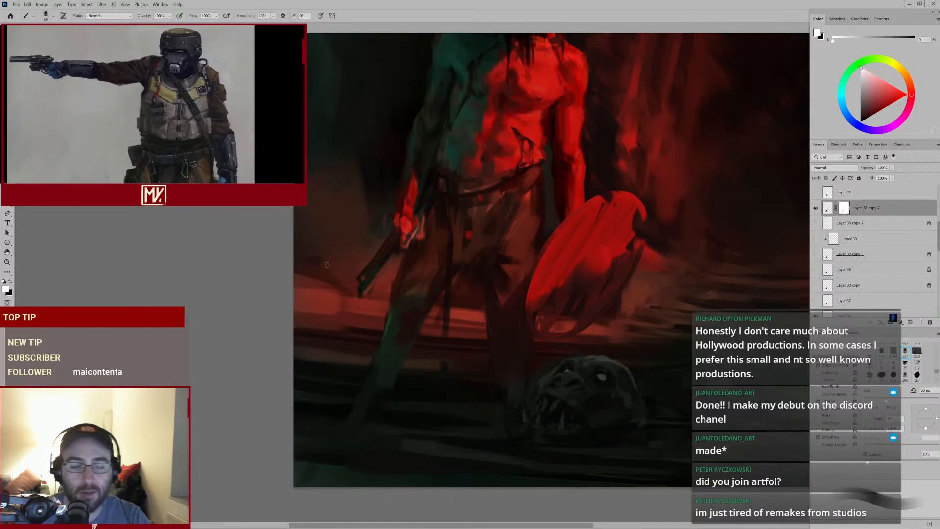
pyautogui.click(11, 281)
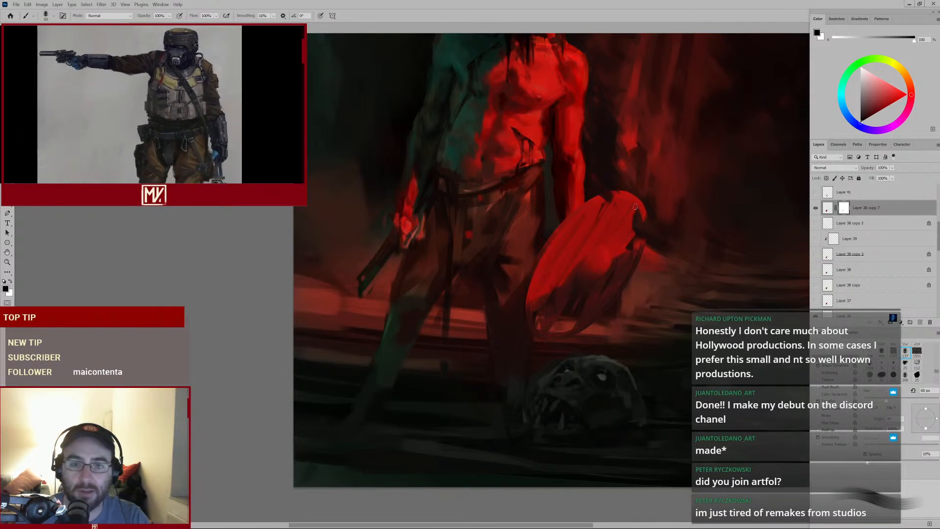
pyautogui.moveTo(626, 207); pyautogui.dragTo(617, 224)
pyautogui.press('[')
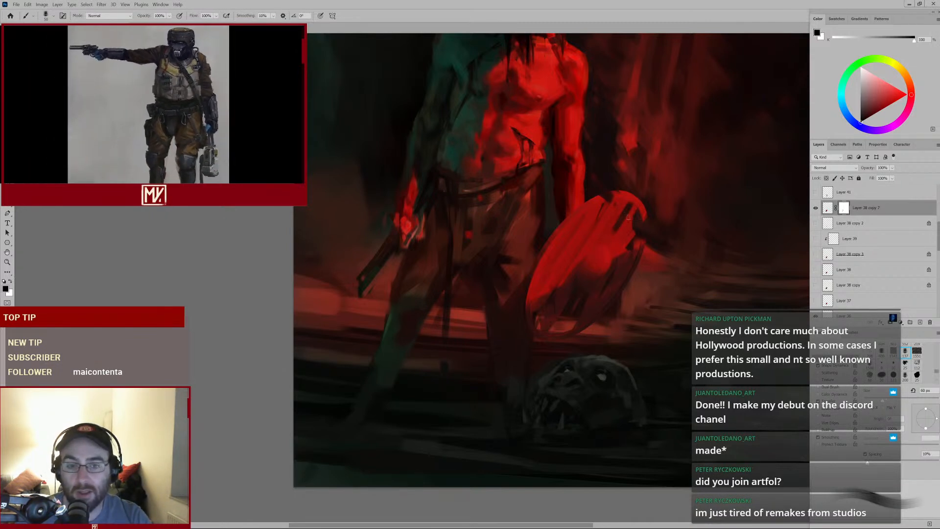
pyautogui.press('[')
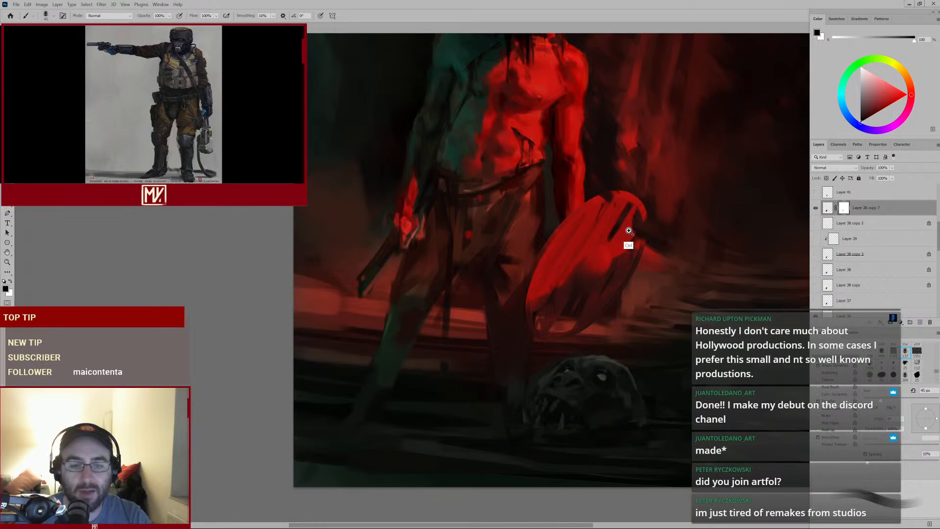
pyautogui.moveTo(627, 234); pyautogui.dragTo(600, 243)
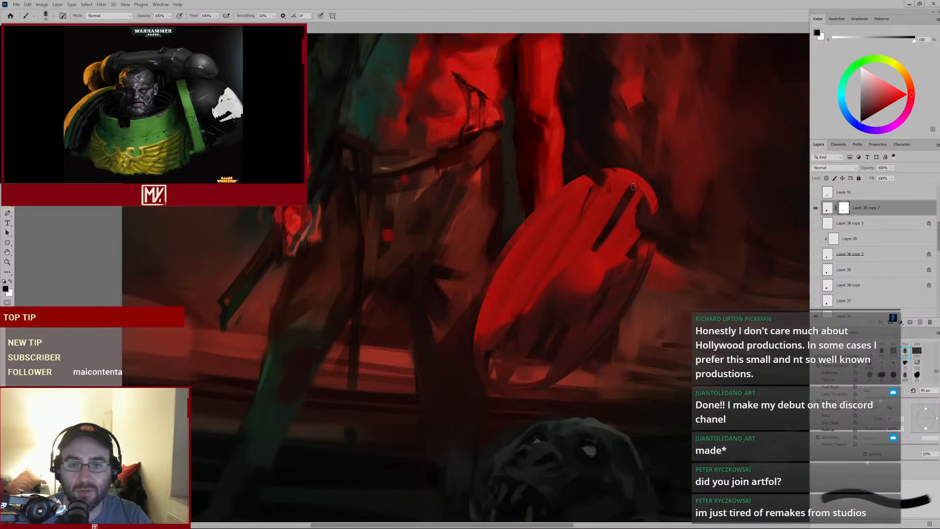
# Keep masking black strokes across the shield's upper right while shrinking the brush to 25 px
pyautogui.press('[')
pyautogui.moveTo(632, 243)
pyautogui.mouseDown()
pyautogui.moveTo(593, 280)
pyautogui.moveTo(599, 273)
pyautogui.mouseUp()
pyautogui.press('[')
pyautogui.press('[')
pyautogui.press('[')
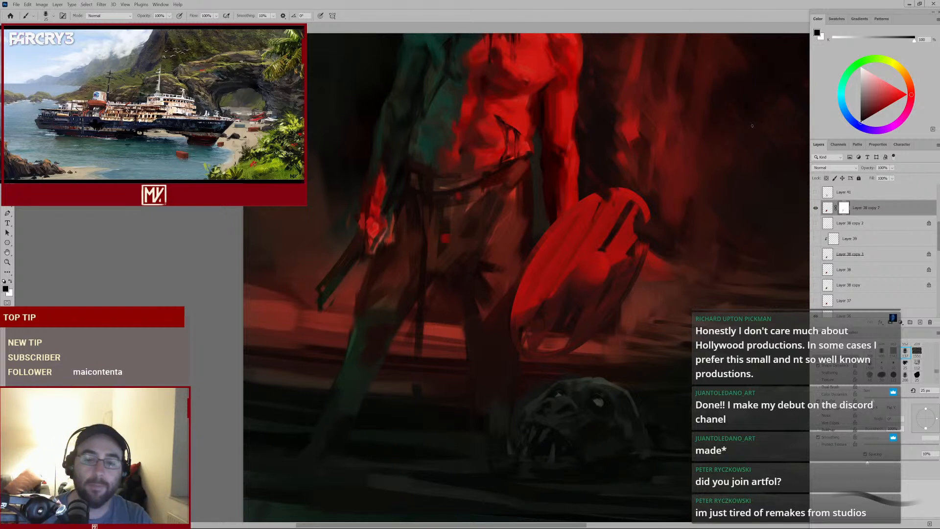
pyautogui.press('e')
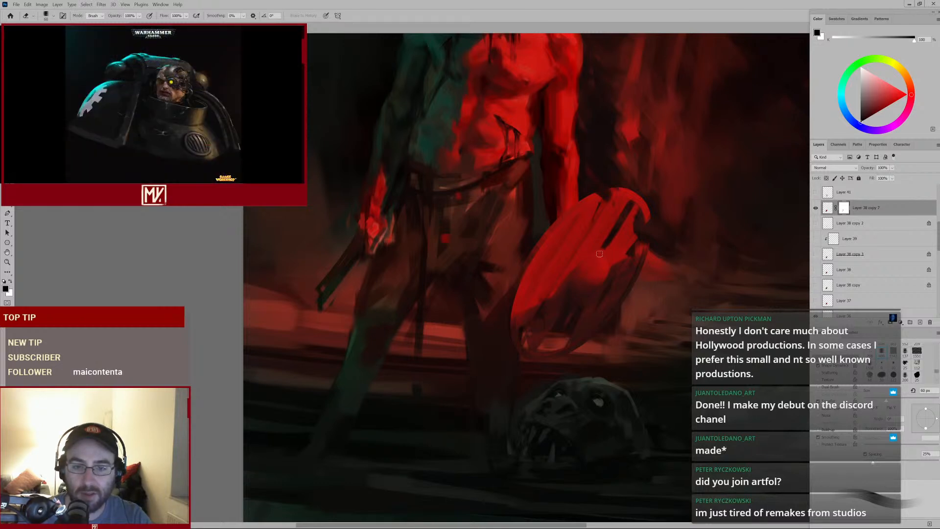
pyautogui.press('b')
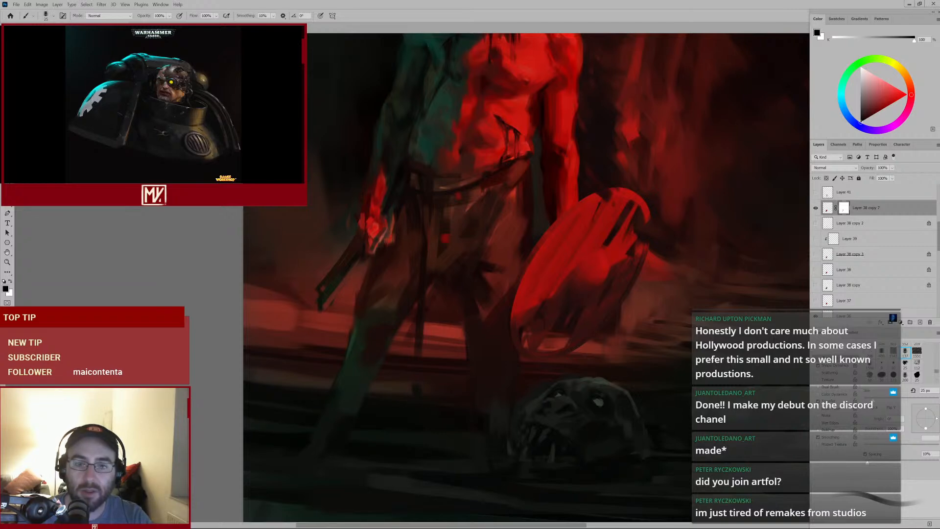
pyautogui.moveTo(639, 248)
pyautogui.mouseDown()
pyautogui.moveTo(596, 284)
pyautogui.moveTo(633, 240)
pyautogui.mouseUp()
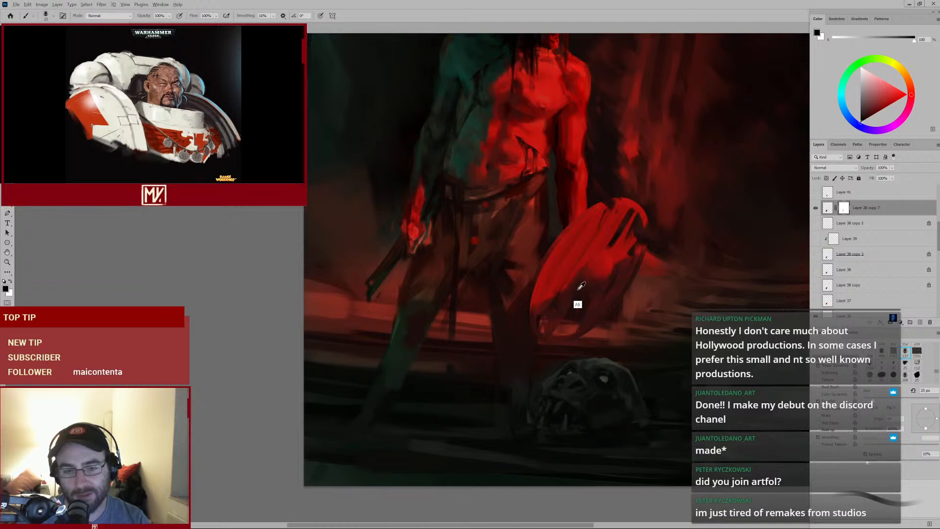
# Switch to white, paint a small touch on the shield's centre, and toggle the masked layer off and on to compare
pyautogui.press('x')
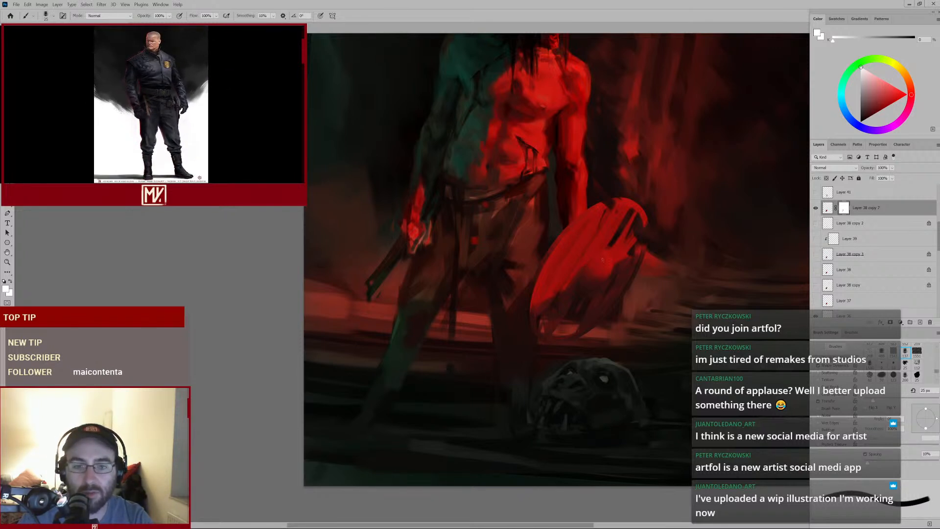
pyautogui.scroll(3, 603, 289)
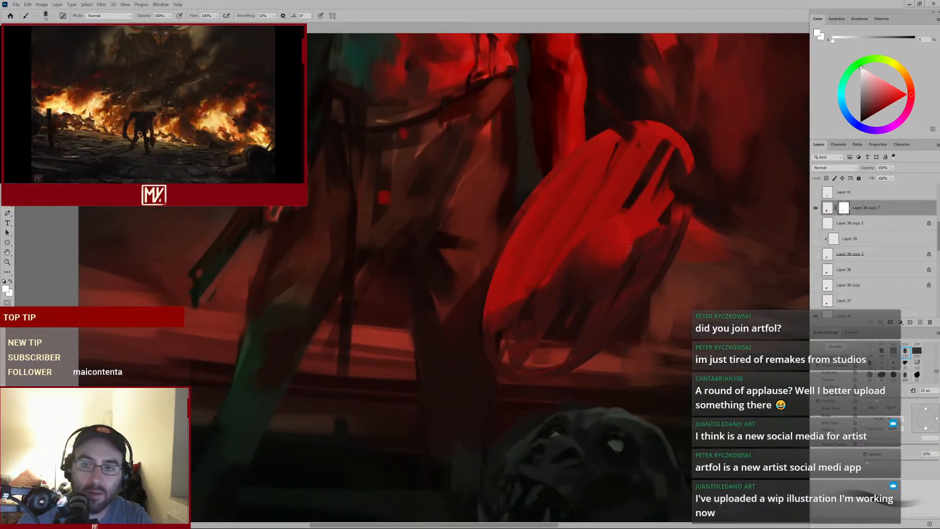
pyautogui.moveTo(559, 275)
pyautogui.mouseDown()
pyautogui.moveTo(541, 283)
pyautogui.moveTo(551, 282)
pyautogui.mouseUp()
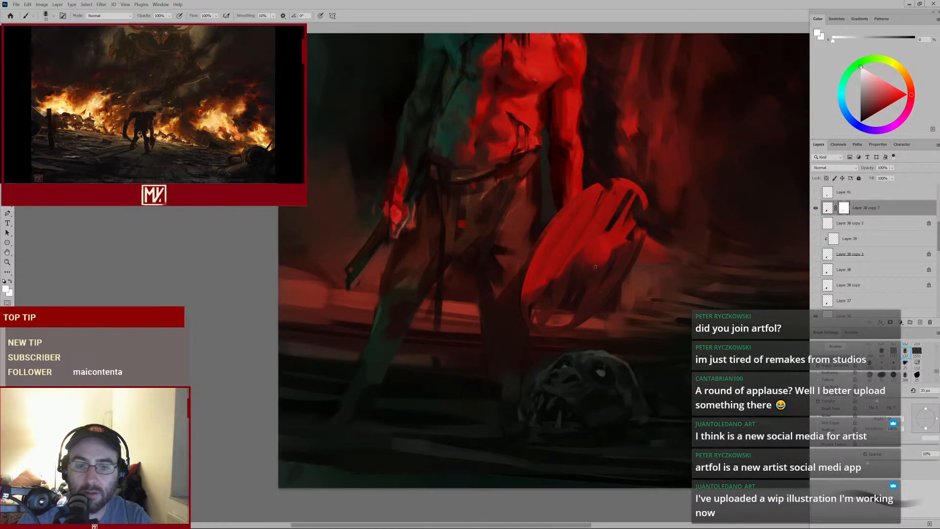
pyautogui.press('alt')
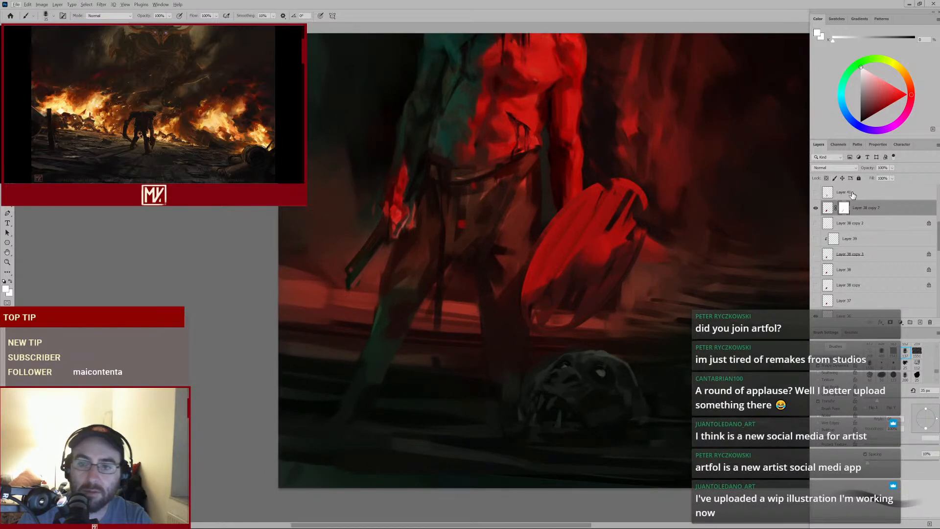
pyautogui.click(816, 208)
pyautogui.click(815, 208)
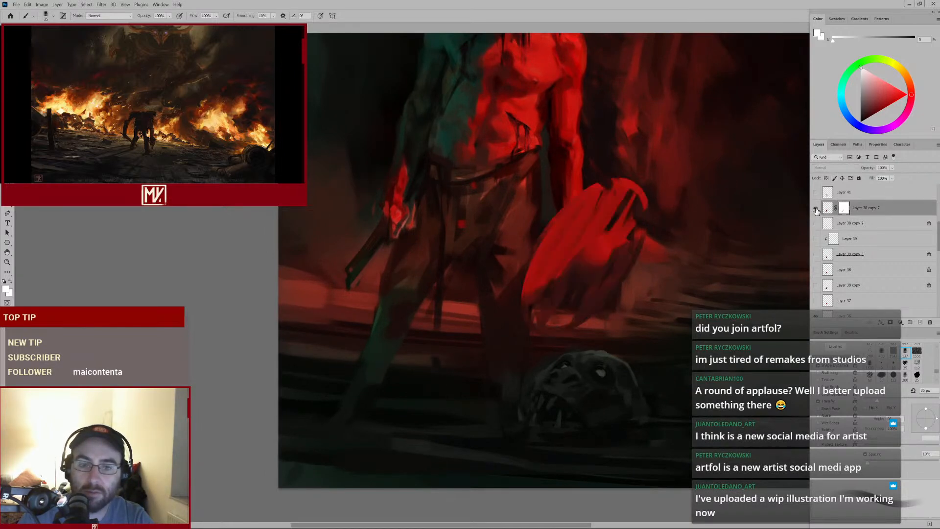
# Set the foreground to black, shrink the brush to 20 px, and mask small strokes on the shield's upper edge
pyautogui.click(6, 288)
pyautogui.click(656, 196)
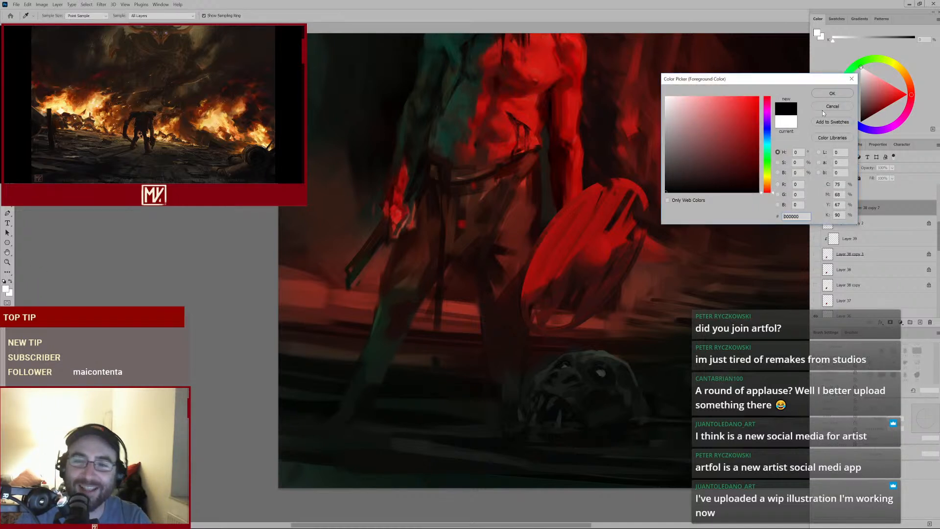
pyautogui.click(836, 94)
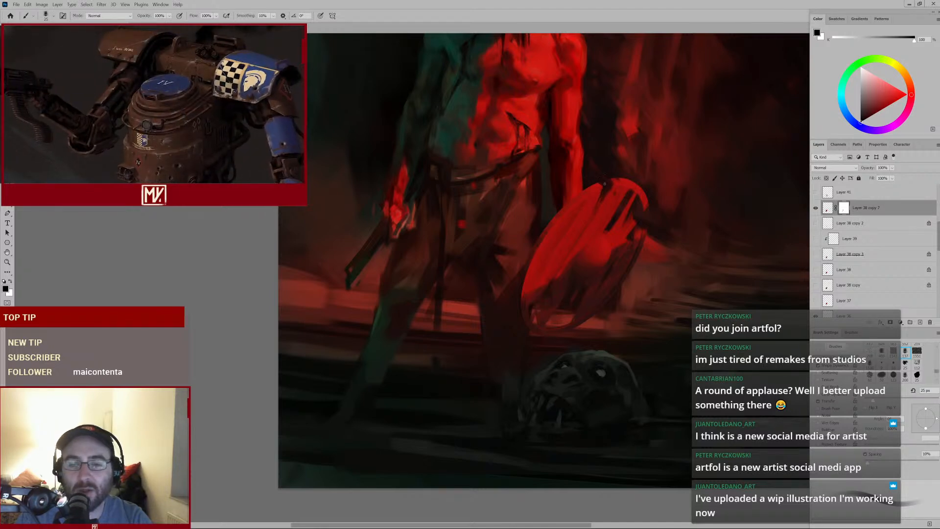
pyautogui.press('[')
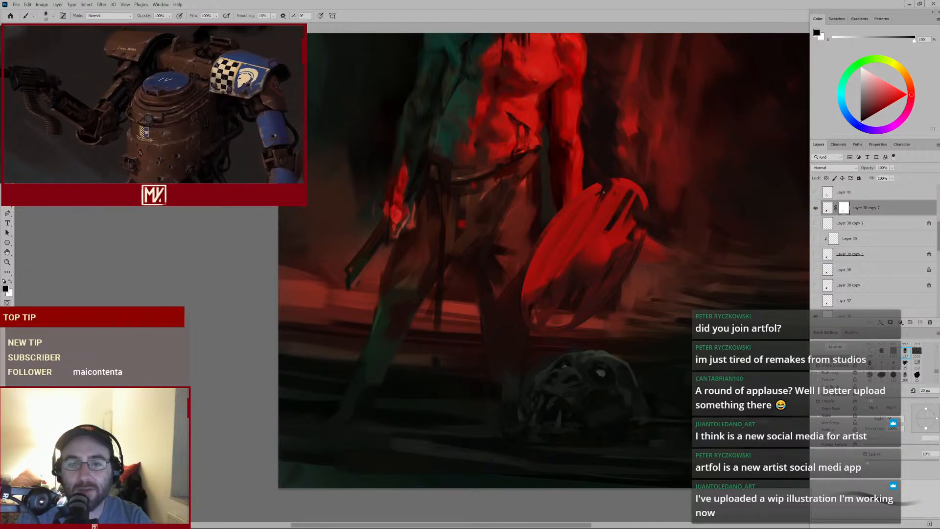
pyautogui.moveTo(620, 203)
pyautogui.mouseDown()
pyautogui.moveTo(579, 227)
pyautogui.moveTo(597, 213)
pyautogui.mouseUp()
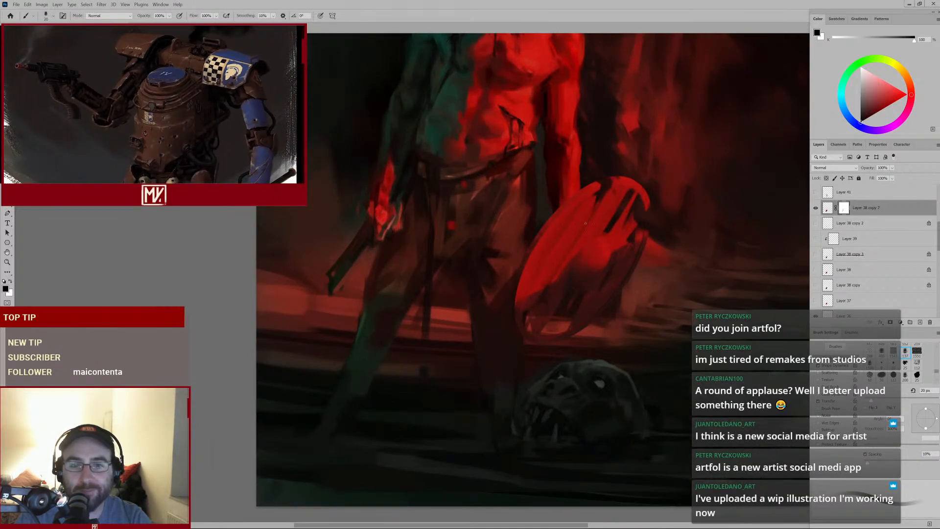
pyautogui.moveTo(590, 223); pyautogui.dragTo(595, 220)
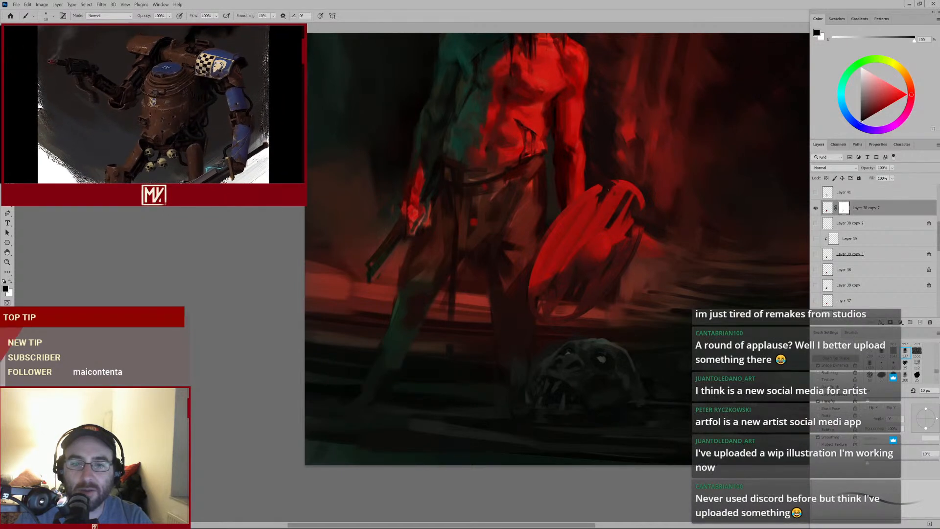
# Switch to white and enlarge the brush to 40 px
pyautogui.click(10, 282)
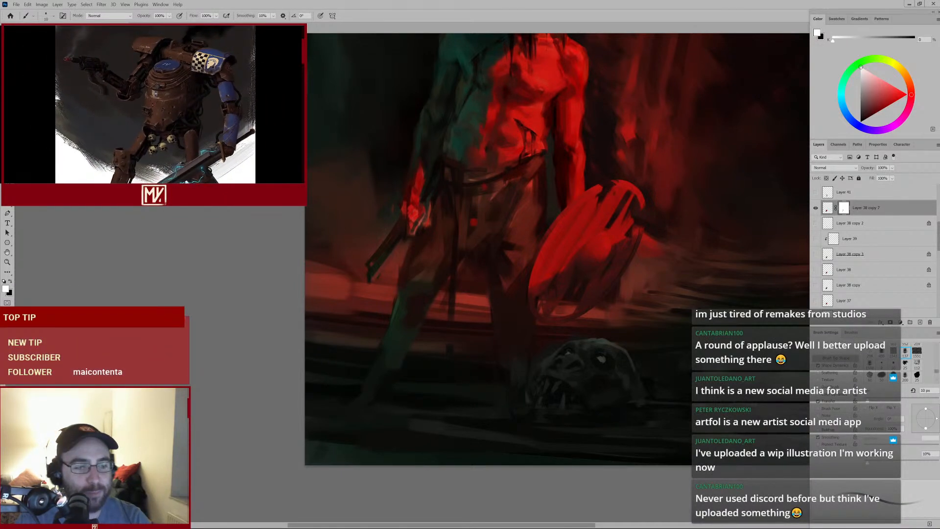
pyautogui.press(']')
pyautogui.press(']')
pyautogui.press(']')
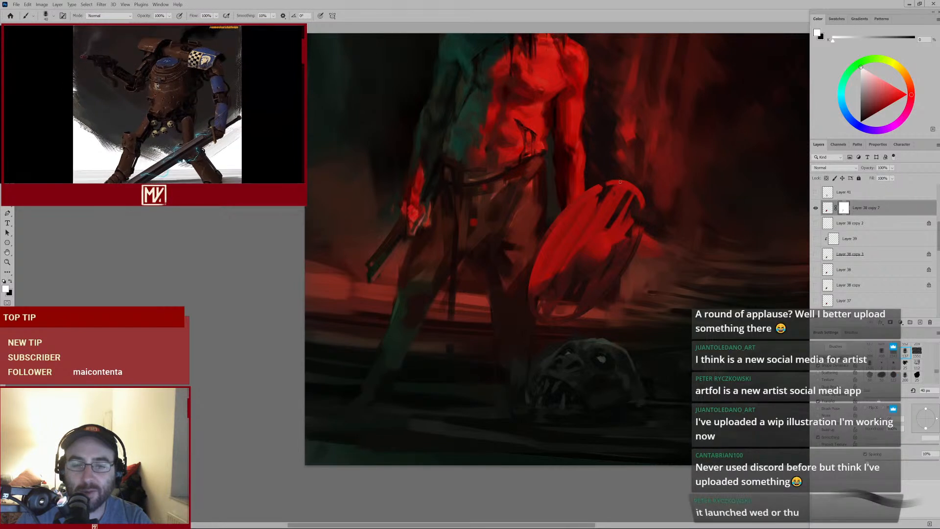
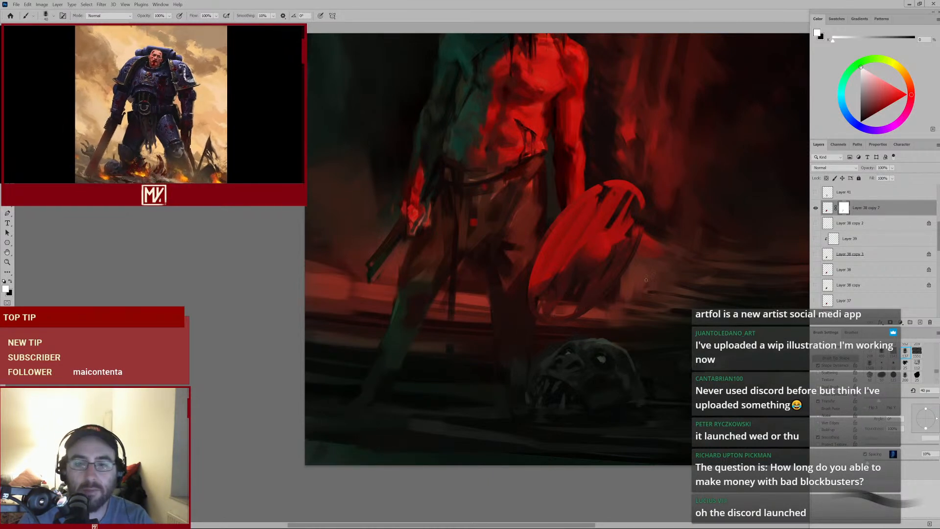
# Toggle the shield's masked layer off and on repeatedly to compare the painting with and without it
pyautogui.click(816, 208)
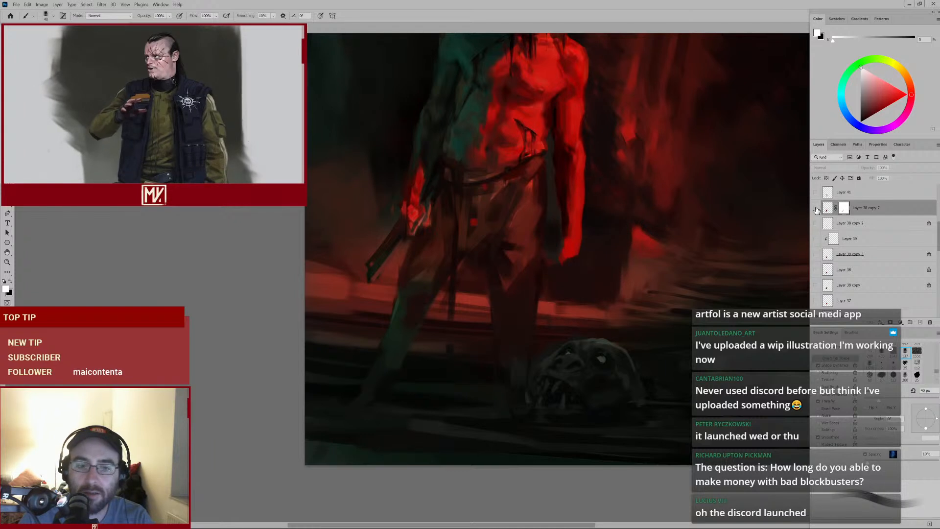
pyautogui.click(816, 208)
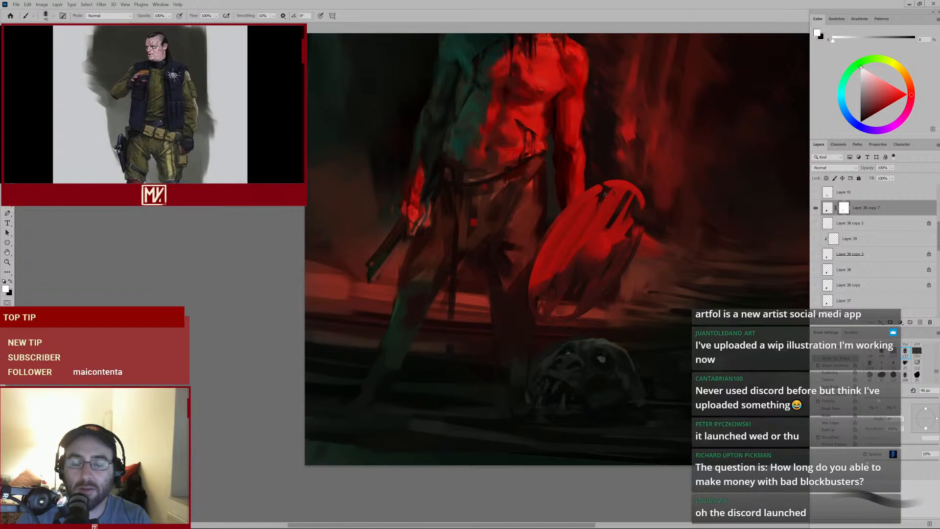
pyautogui.click(816, 209)
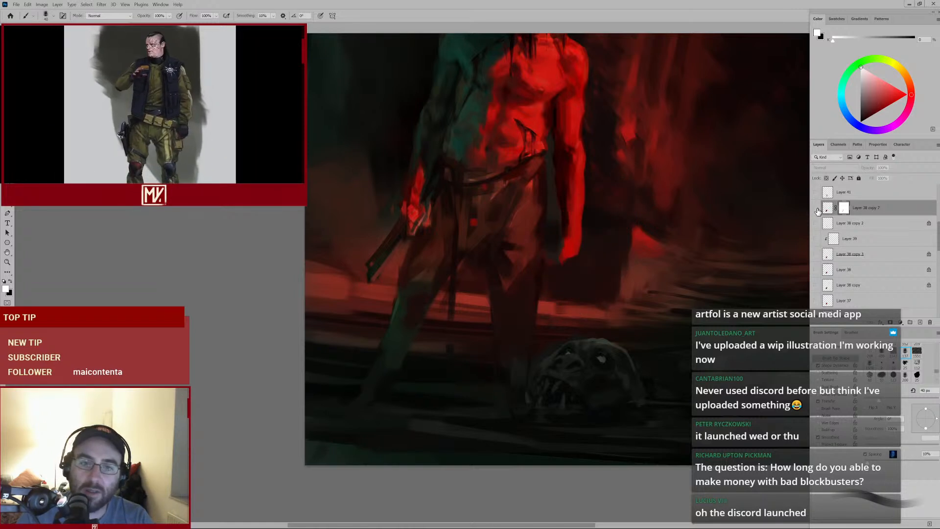
pyautogui.click(815, 208)
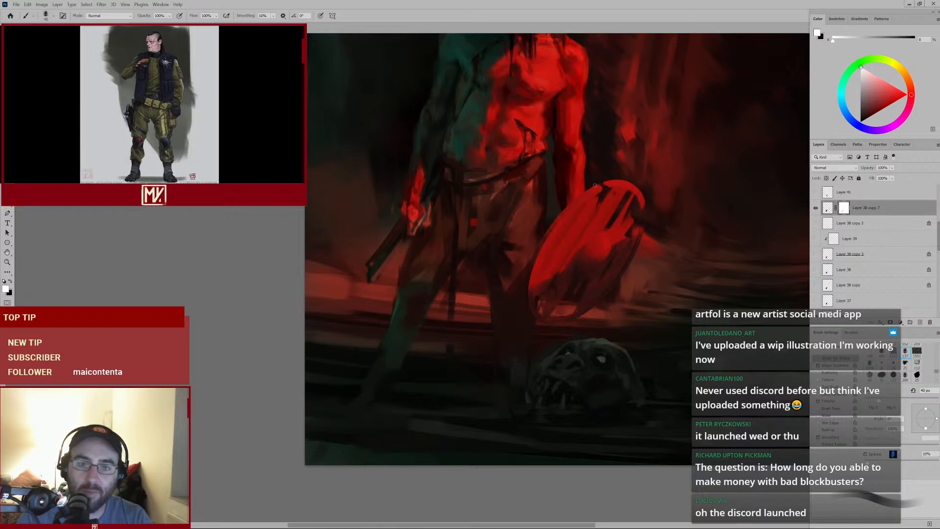
pyautogui.press('x')
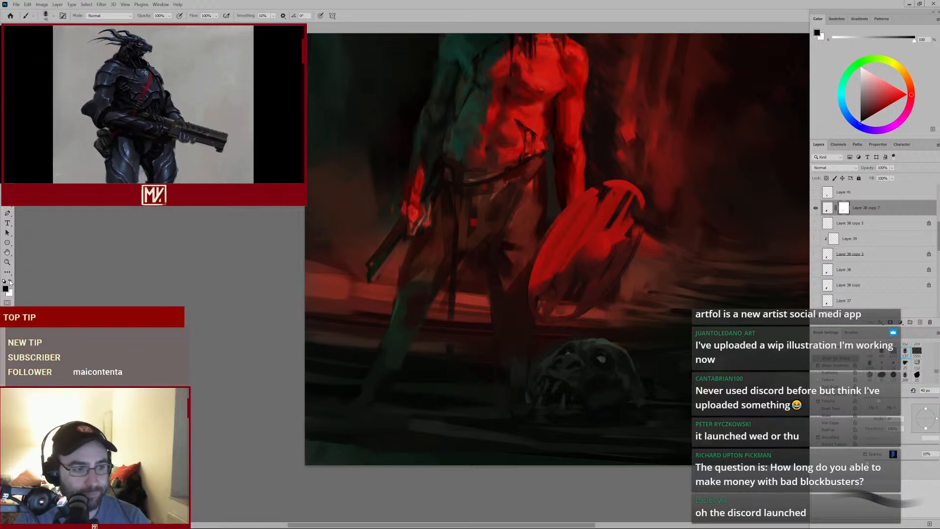
pyautogui.press('x')
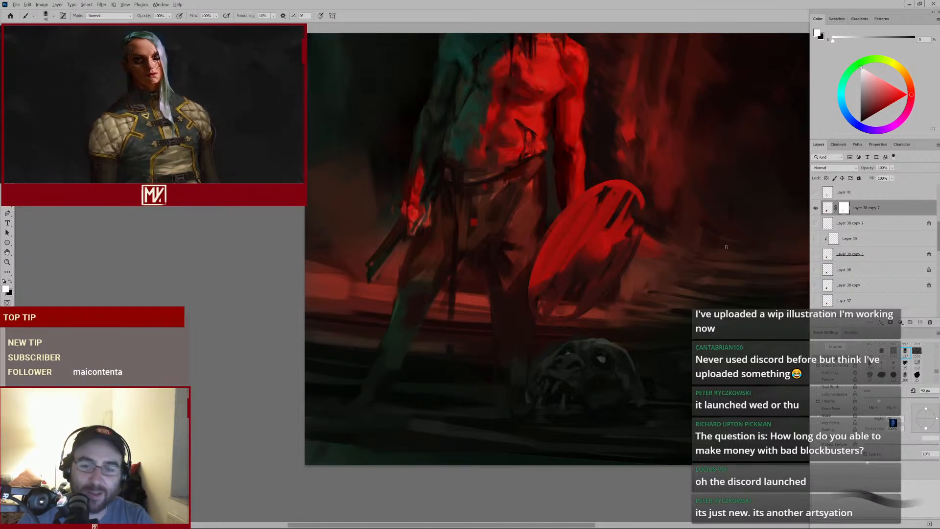
pyautogui.click(815, 208)
pyautogui.click(815, 208)
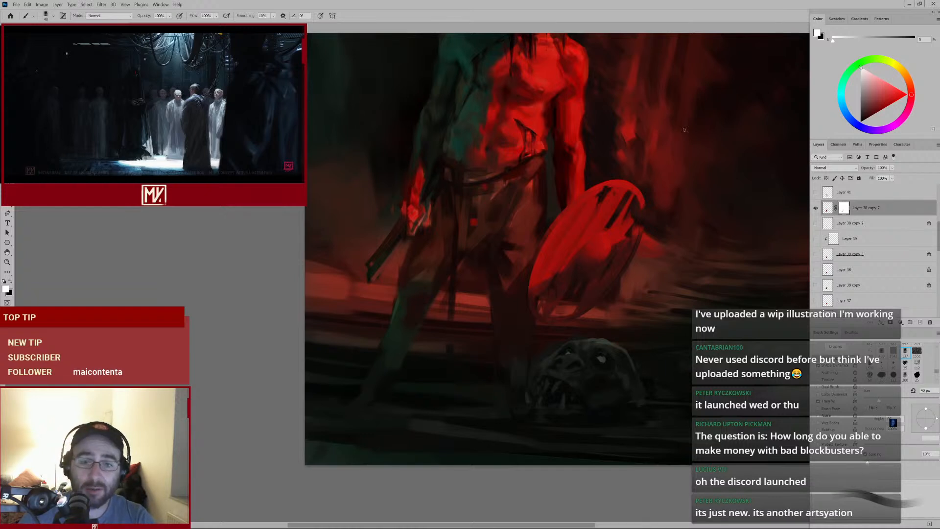
pyautogui.click(815, 209)
pyautogui.click(815, 208)
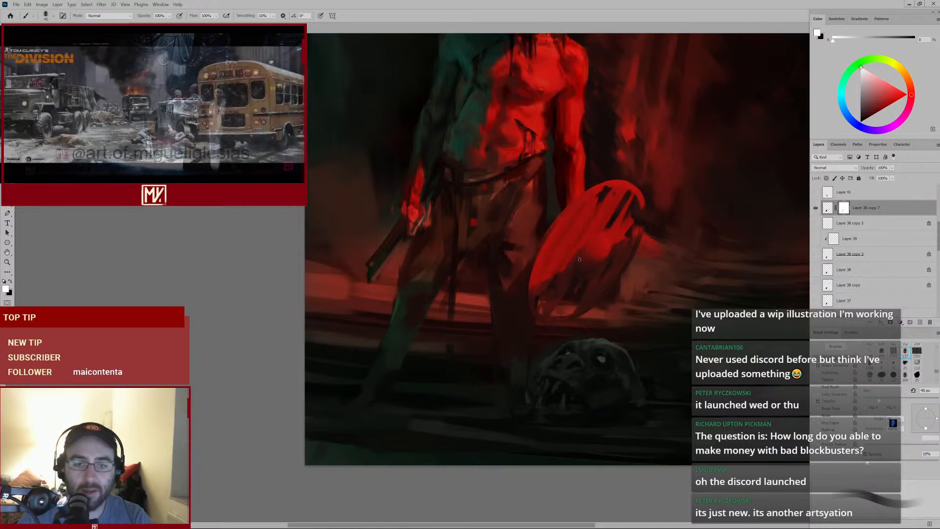
# Erase small areas at the shield's centre with the Eraser, toggling the masked layer off and on to compare
pyautogui.press('e')
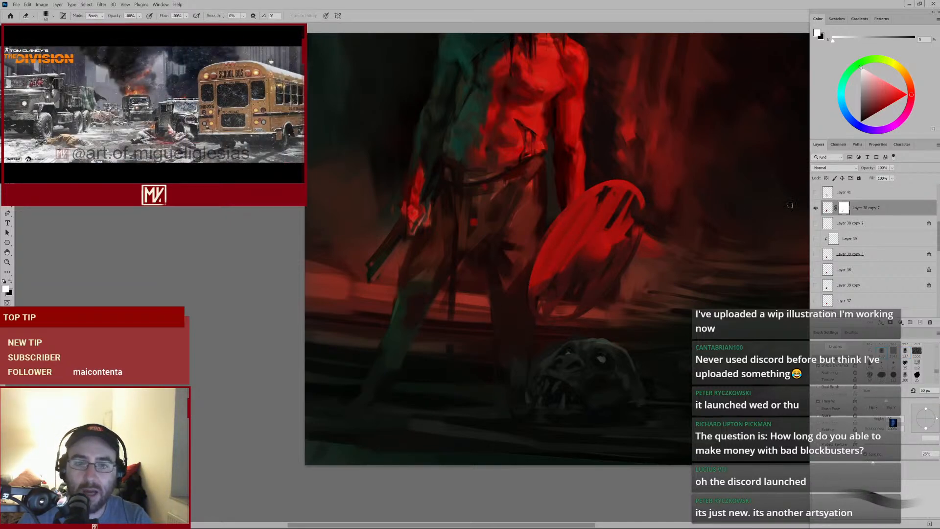
pyautogui.moveTo(582, 244)
pyautogui.mouseDown()
pyautogui.moveTo(568, 256)
pyautogui.moveTo(577, 250)
pyautogui.mouseUp()
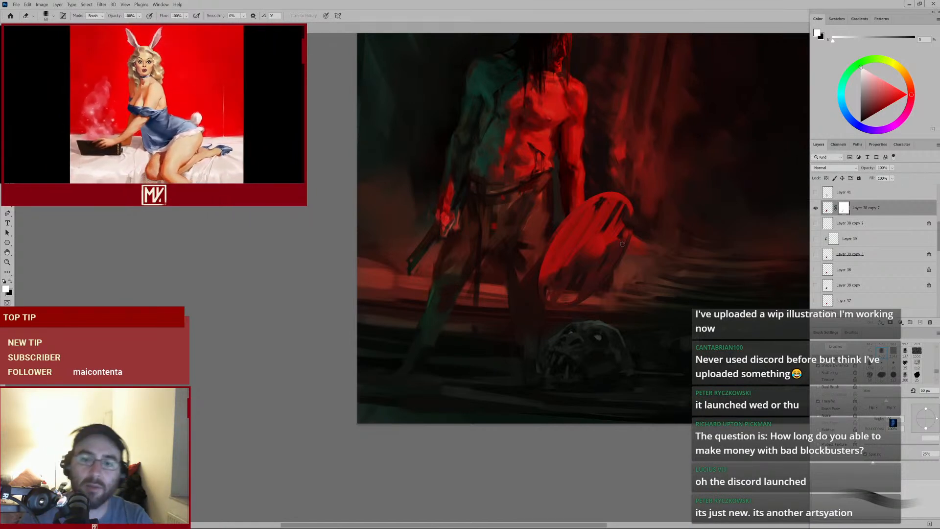
pyautogui.click(815, 208)
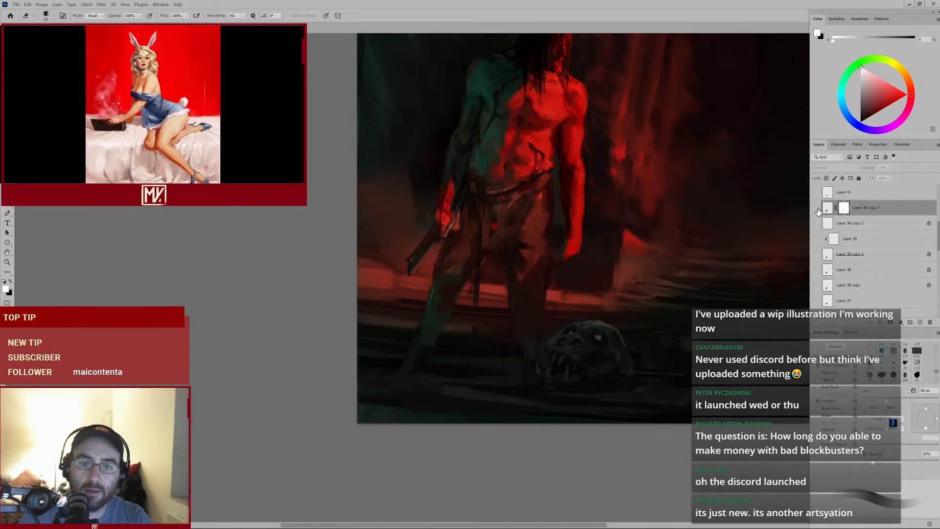
pyautogui.click(814, 208)
pyautogui.moveTo(617, 247); pyautogui.dragTo(628, 232)
# Create a new layer, sample red from the painting, and paint red strokes across the shield with a 35 px brush
pyautogui.press('b')
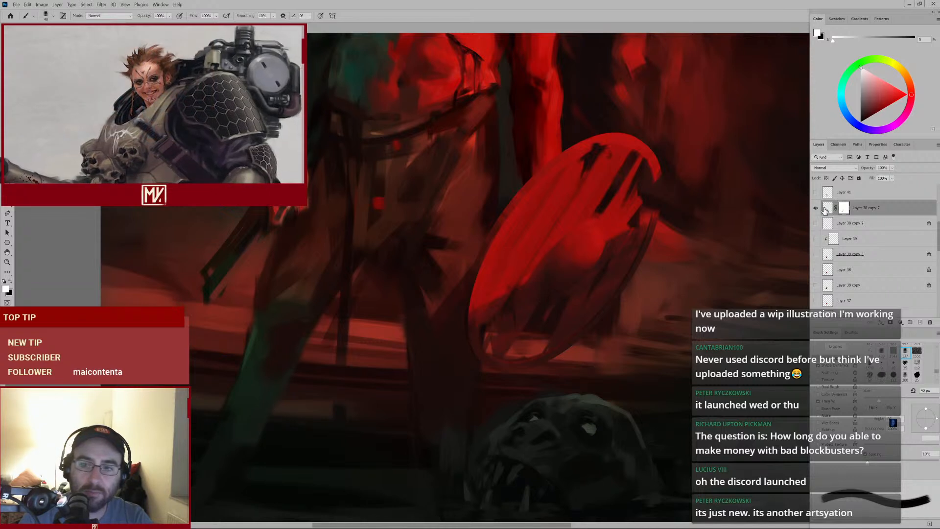
pyautogui.hotkey('ctrl', 'shift', 'alt', 'n')
pyautogui.keyDown('alt'); pyautogui.click(544, 325); pyautogui.keyUp('alt')
pyautogui.press('[')
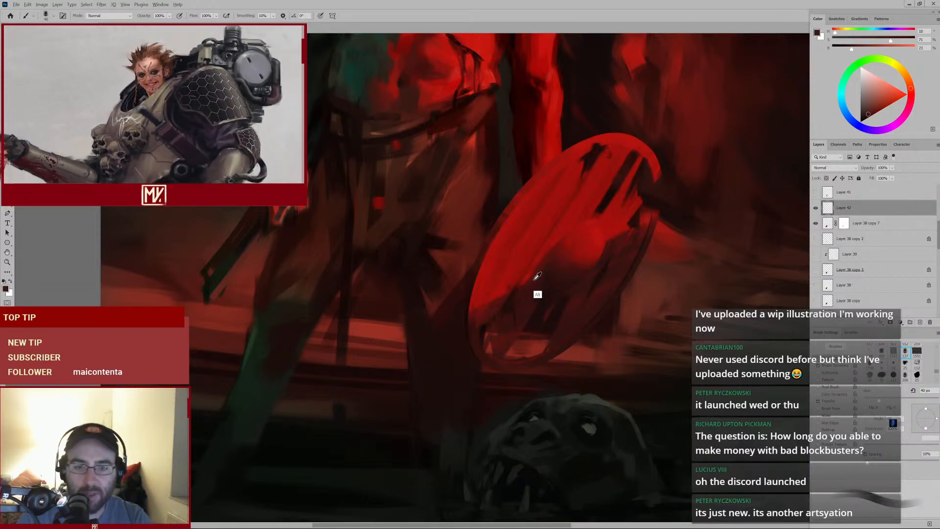
pyautogui.keyDown('alt'); pyautogui.click(550, 267); pyautogui.keyUp('alt')
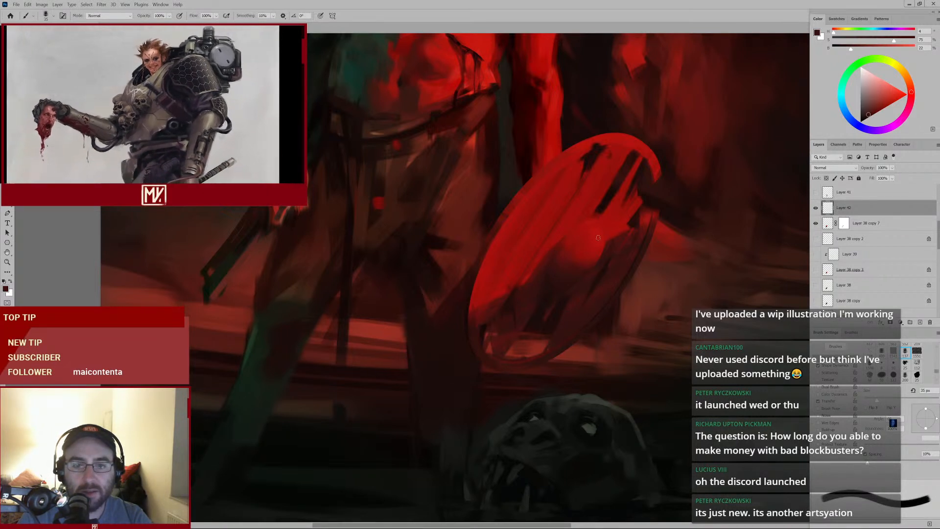
pyautogui.keyDown('alt'); pyautogui.click(489, 76); pyautogui.keyUp('alt')
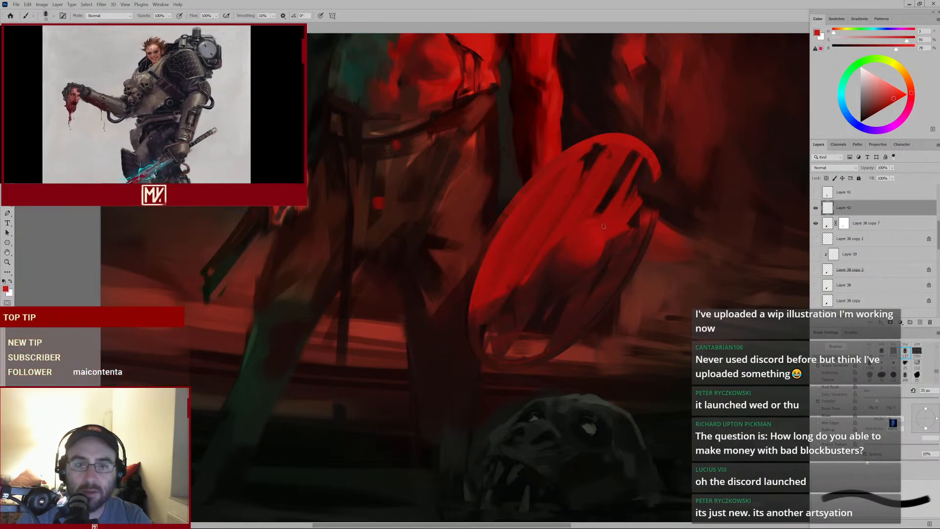
pyautogui.moveTo(594, 225); pyautogui.dragTo(599, 232)
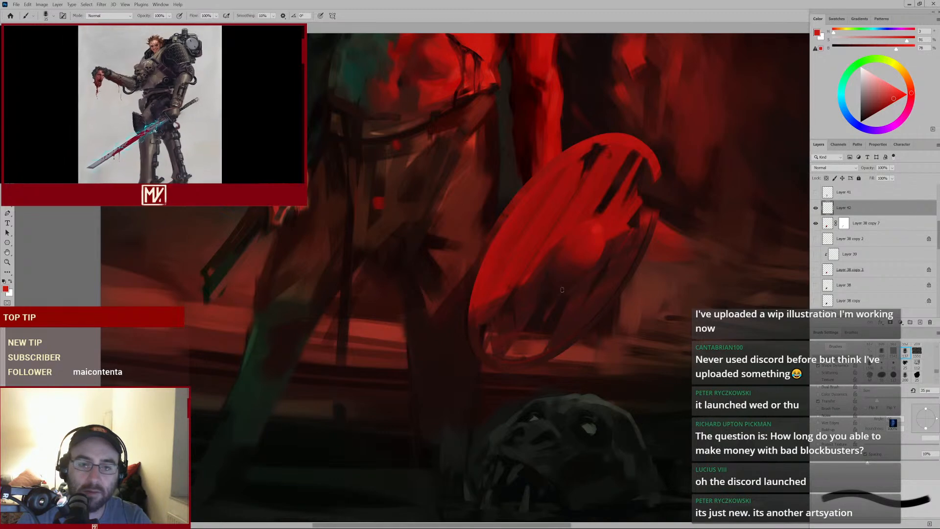
pyautogui.moveTo(557, 304); pyautogui.dragTo(545, 309)
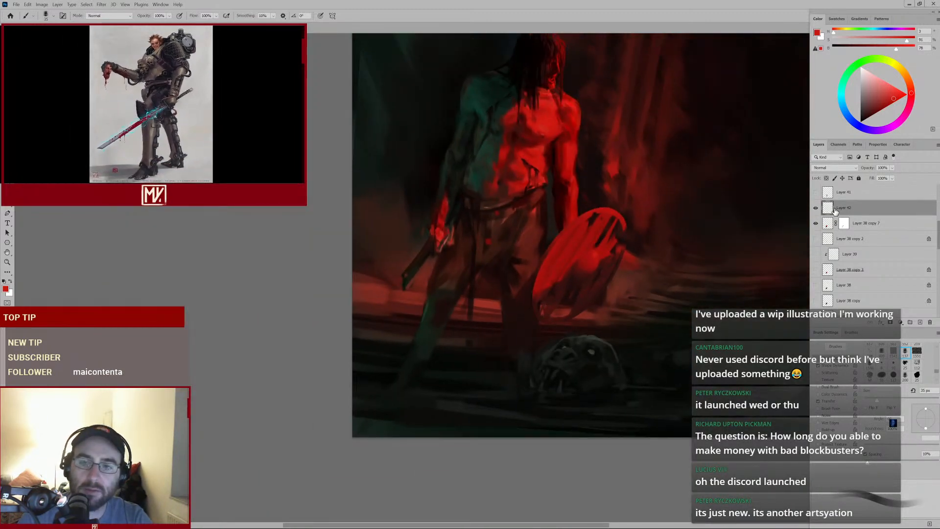
# Select Layer 38 copy 7 and erase across the shield's right side with the Eraser enlarged to 70 px
pyautogui.click(842, 223)
pyautogui.moveTo(584, 289); pyautogui.dragTo(564, 296)
pyautogui.moveTo(348, 443); pyautogui.dragTo(389, 433)
pyautogui.press('e')
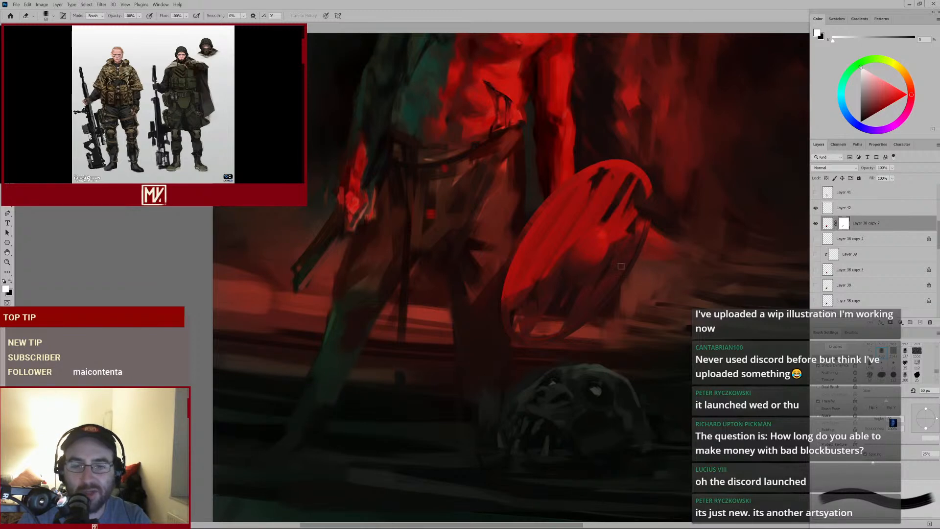
pyautogui.press(']')
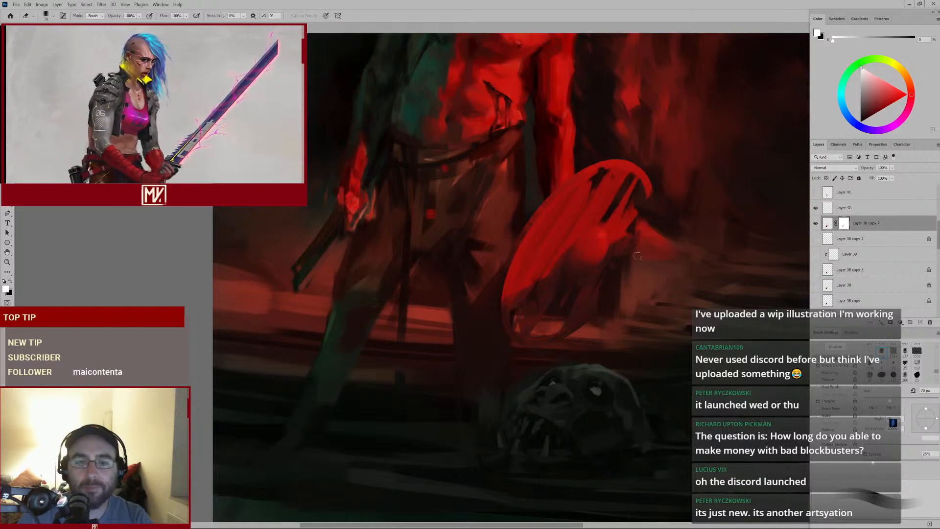
pyautogui.moveTo(671, 236)
pyautogui.mouseDown()
pyautogui.moveTo(621, 268)
pyautogui.moveTo(635, 260)
pyautogui.mouseUp()
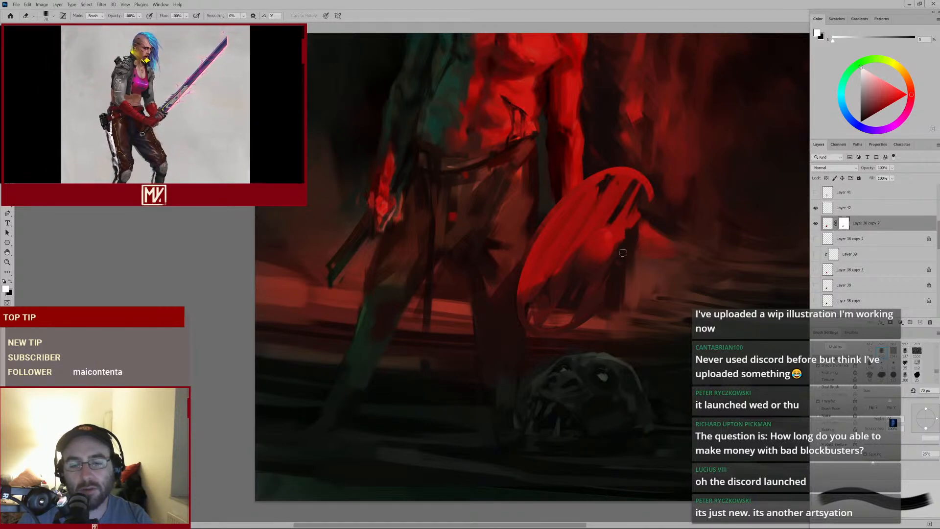
pyautogui.moveTo(659, 250); pyautogui.dragTo(634, 272)
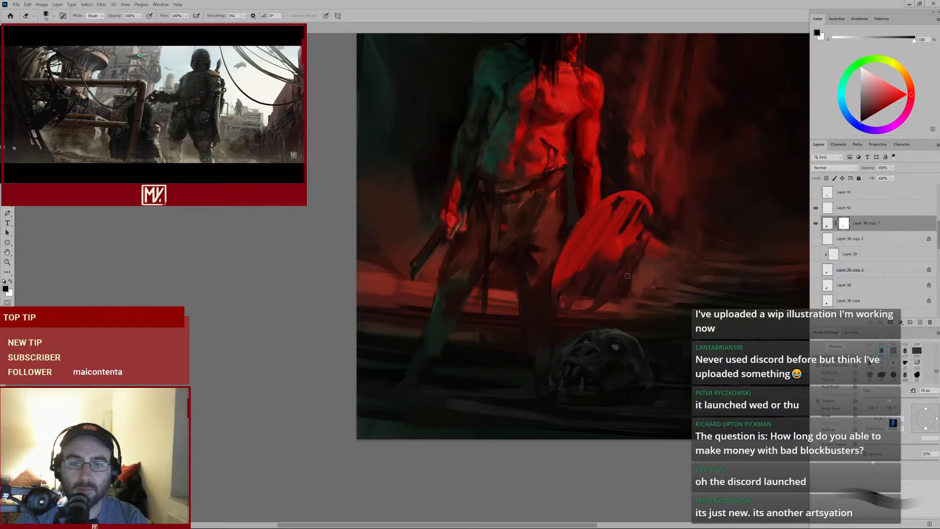
pyautogui.moveTo(637, 259); pyautogui.dragTo(630, 279)
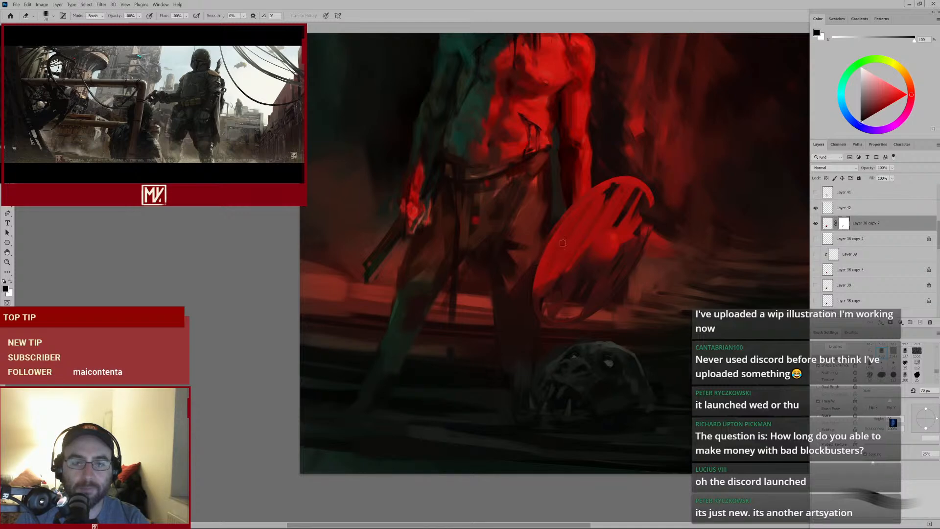
pyautogui.moveTo(642, 227); pyautogui.dragTo(617, 265)
# Erase a small spot on the shield, then switch to the brush and mask a stroke near its upper right edge
pyautogui.click(610, 260)
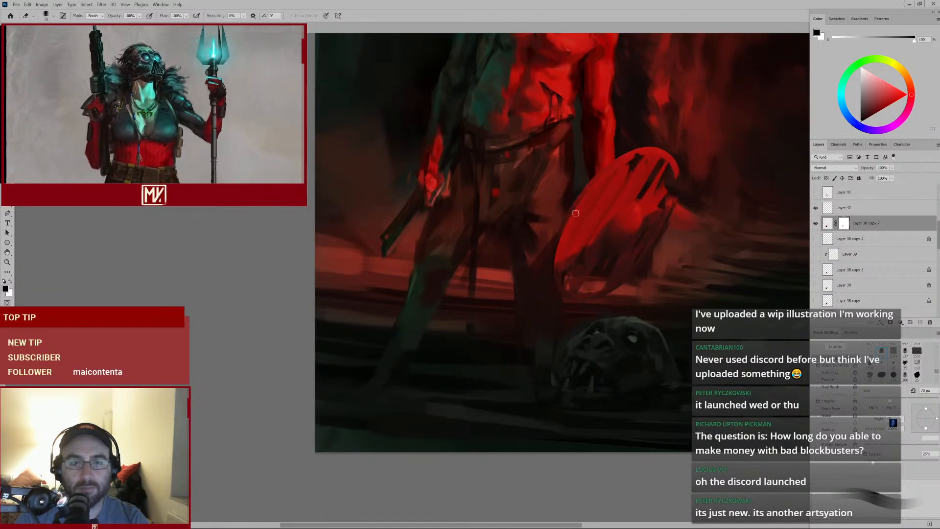
pyautogui.press('x')
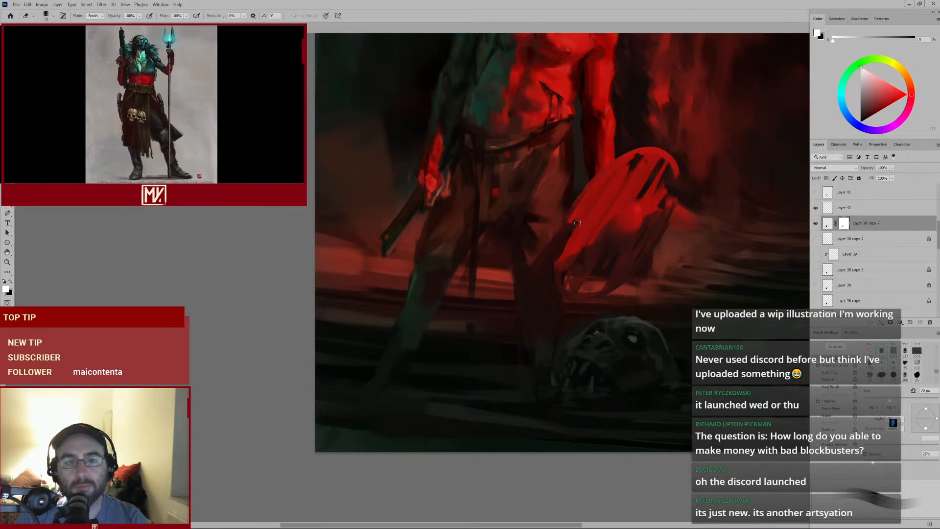
pyautogui.moveTo(584, 218)
pyautogui.mouseDown()
pyautogui.moveTo(560, 256)
pyautogui.moveTo(579, 221)
pyautogui.moveTo(564, 258)
pyautogui.moveTo(583, 246)
pyautogui.mouseUp()
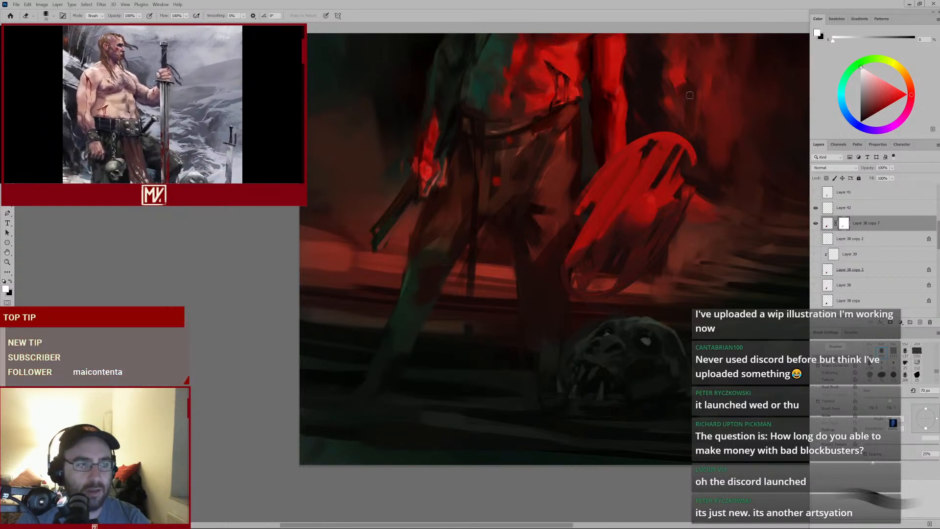
pyautogui.press('b')
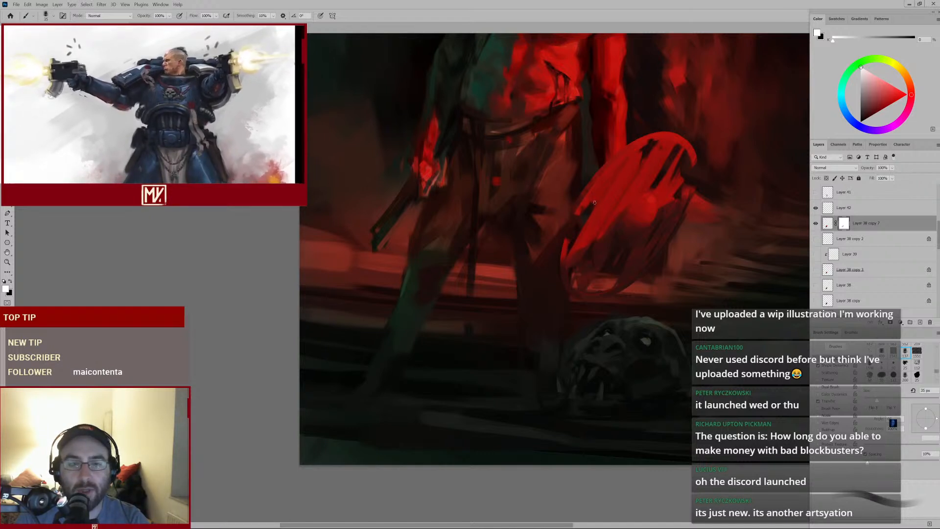
pyautogui.press('shift')
pyautogui.press('shift')
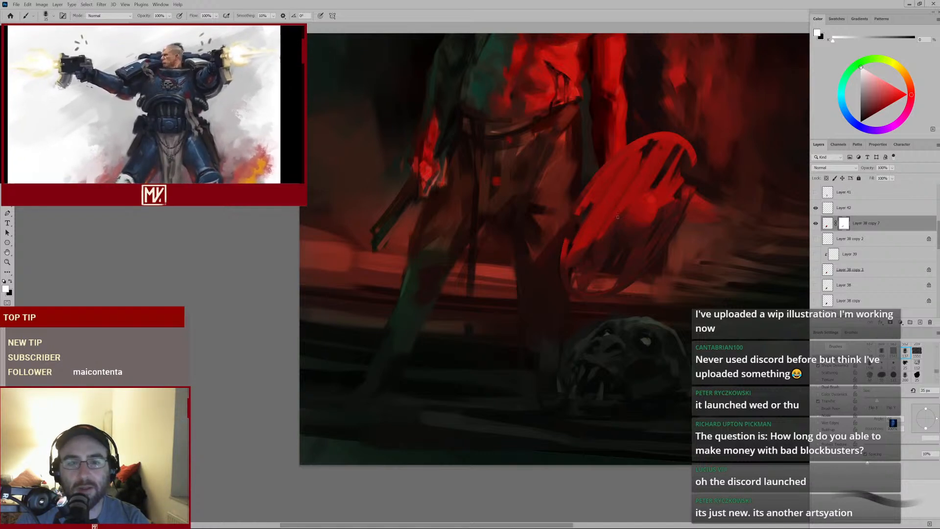
pyautogui.moveTo(645, 210)
pyautogui.mouseDown()
pyautogui.moveTo(604, 256)
pyautogui.moveTo(642, 206)
pyautogui.mouseUp()
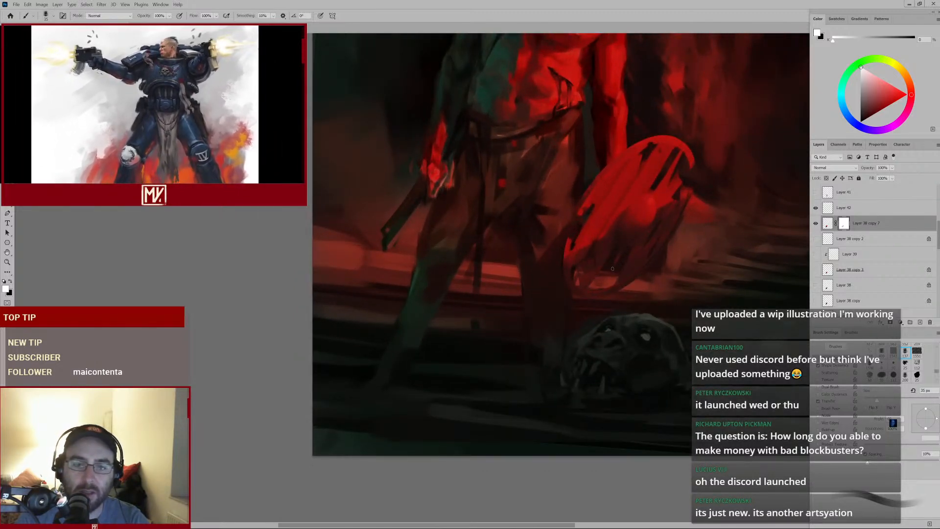
# Set the brush to 50 px and dab a mask stroke near the shield's lower edge
pyautogui.press(']')
pyautogui.press(']')
pyautogui.press(']')
pyautogui.press(']')
pyautogui.press(']')
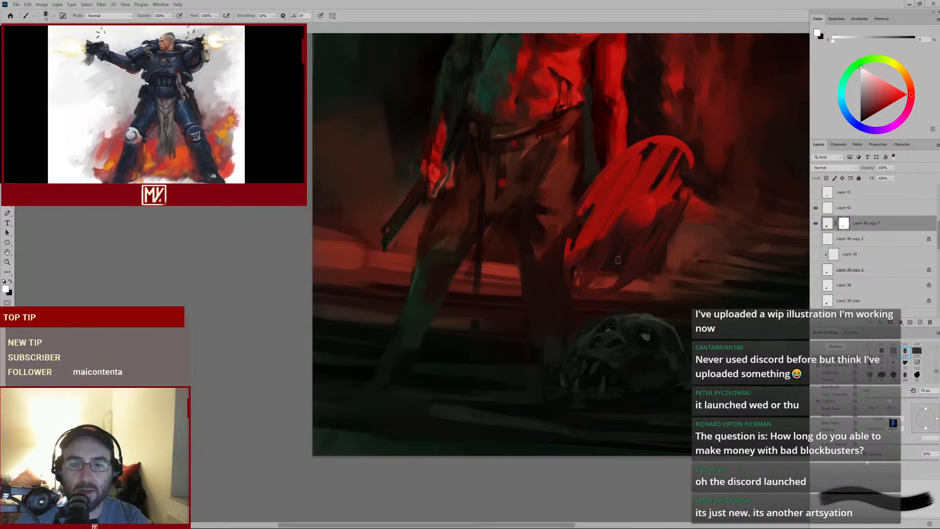
pyautogui.press('[')
pyautogui.press('[')
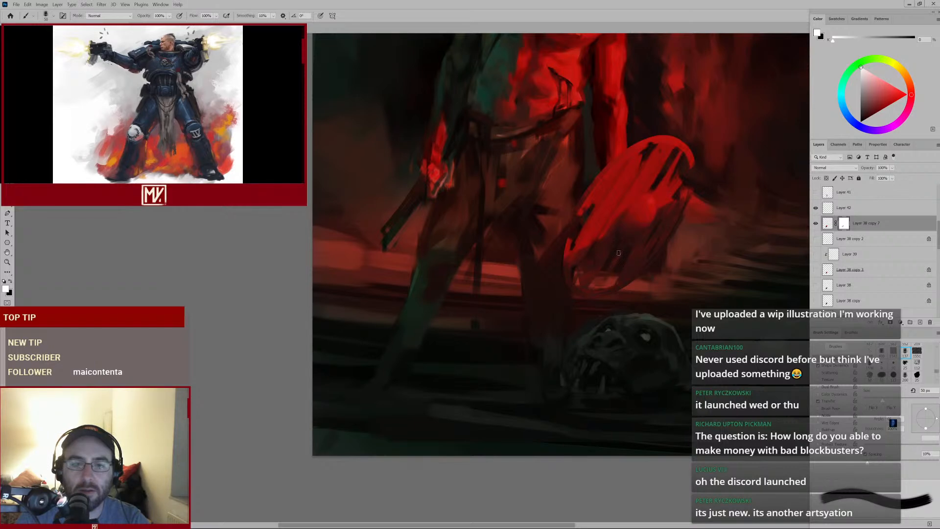
pyautogui.keyDown('alt'); pyautogui.click(593, 294); pyautogui.keyUp('alt')
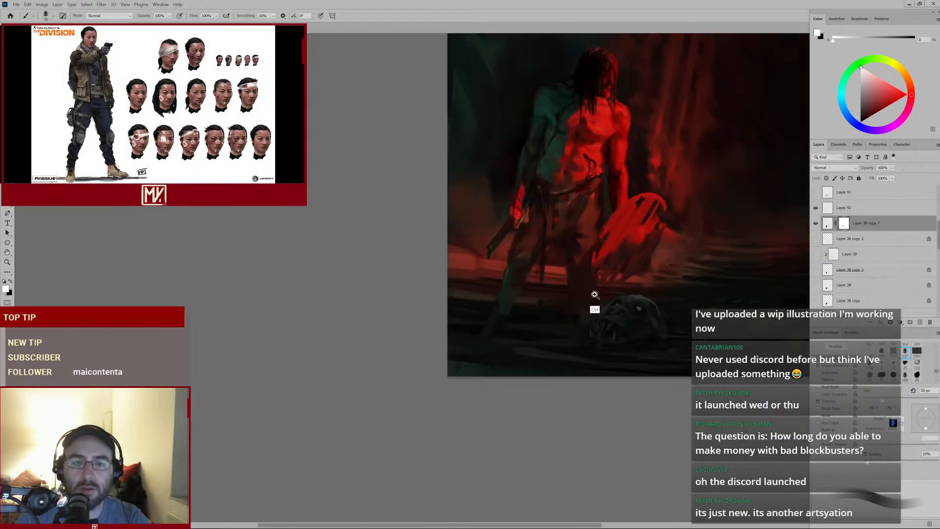
pyautogui.keyDown('ctrl'); pyautogui.click(594, 294); pyautogui.keyUp('ctrl')
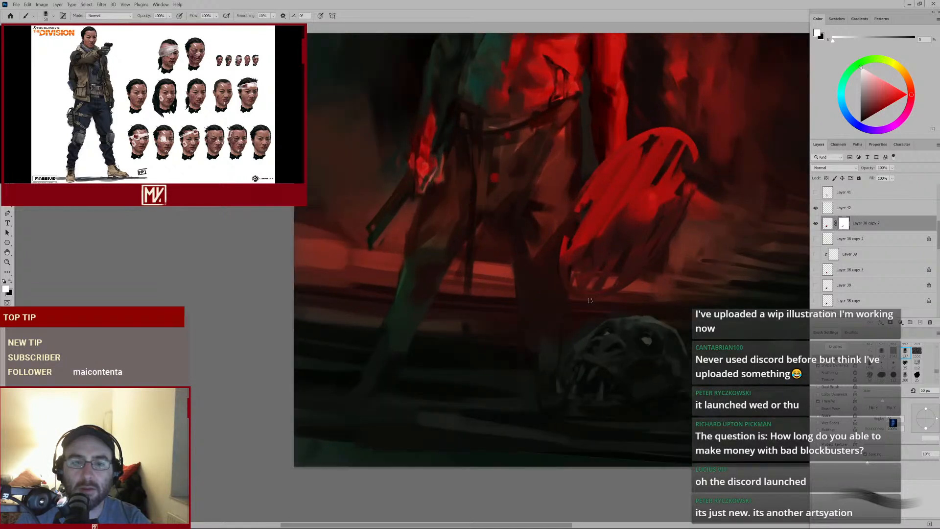
# Swap the foreground and background colours and paint mask strokes across the shield's lower half with the brush enlarged to 70 px
pyautogui.press('x')
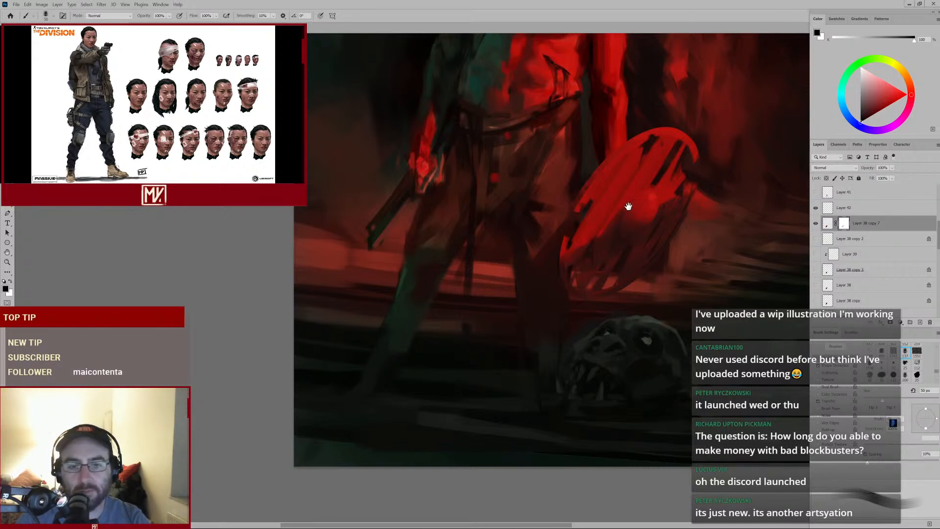
pyautogui.moveTo(630, 205); pyautogui.dragTo(562, 318)
pyautogui.moveTo(603, 272)
pyautogui.mouseDown()
pyautogui.moveTo(578, 285)
pyautogui.moveTo(583, 279)
pyautogui.mouseUp()
pyautogui.press(']')
pyautogui.press(']')
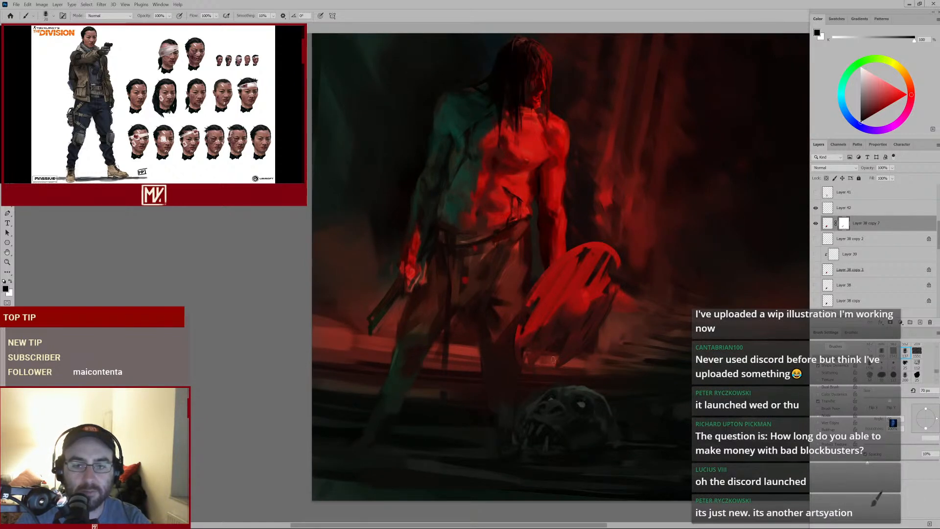
pyautogui.moveTo(599, 326)
pyautogui.mouseDown()
pyautogui.moveTo(571, 349)
pyautogui.moveTo(586, 341)
pyautogui.moveTo(590, 276)
pyautogui.moveTo(572, 317)
pyautogui.mouseUp()
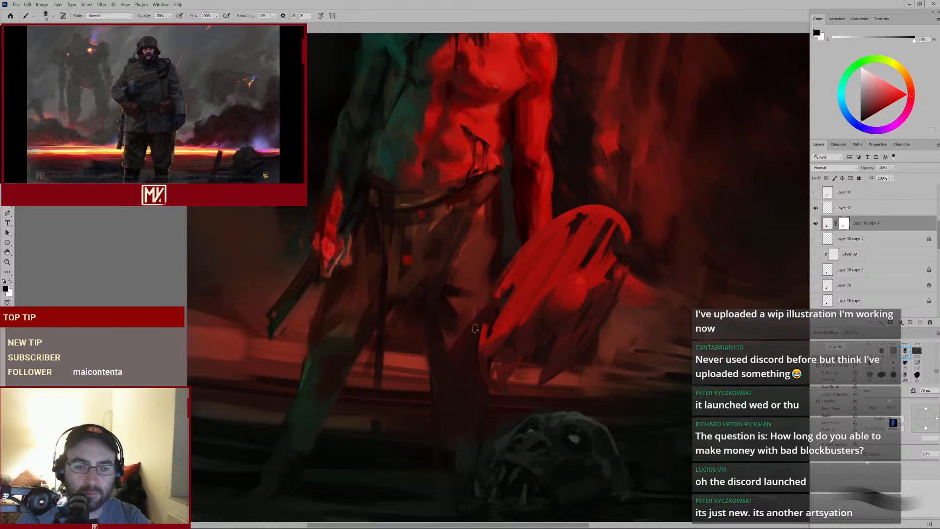
# Swap the foreground and background colours and paint white mask strokes restoring the shield's upper and central areas
pyautogui.click(10, 281)
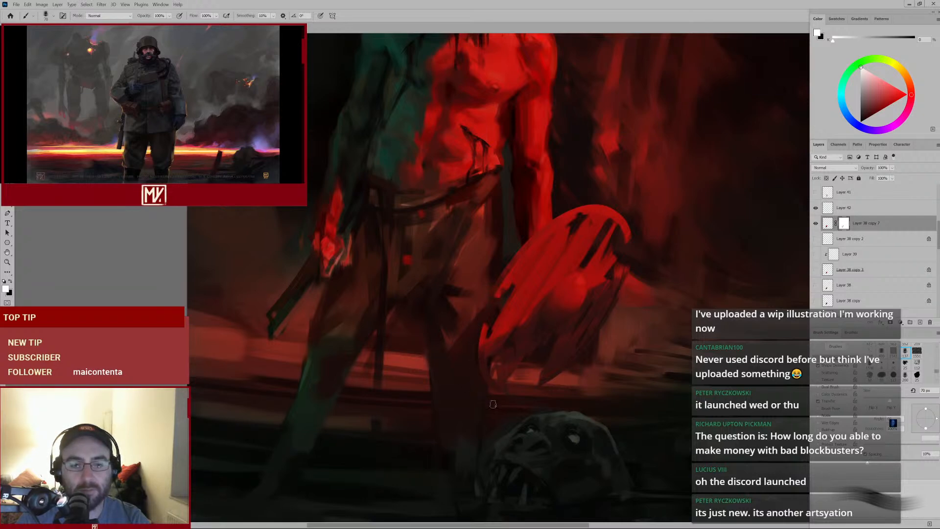
pyautogui.moveTo(590, 270)
pyautogui.mouseDown()
pyautogui.moveTo(533, 303)
pyautogui.moveTo(558, 299)
pyautogui.mouseUp()
pyautogui.moveTo(431, 355); pyautogui.dragTo(571, 249)
pyautogui.moveTo(574, 298); pyautogui.dragTo(635, 293)
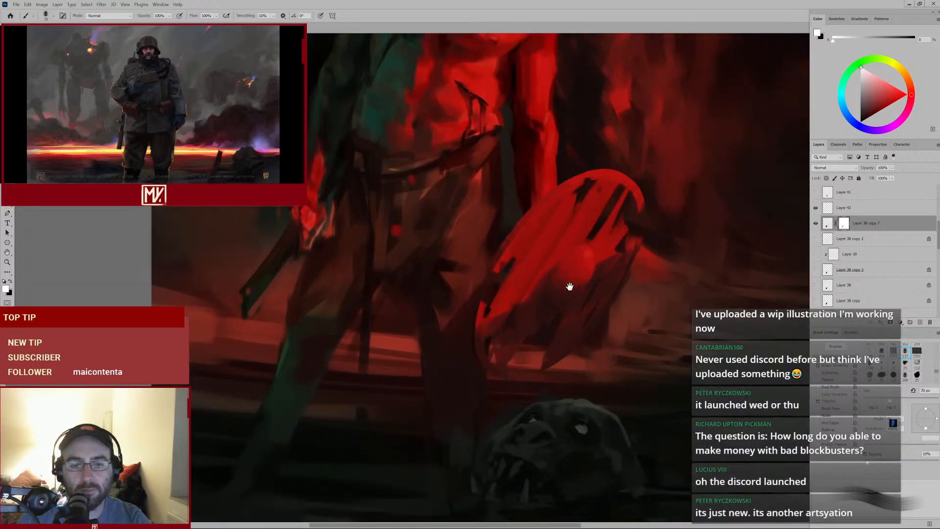
pyautogui.moveTo(548, 321); pyautogui.dragTo(542, 270)
pyautogui.moveTo(604, 235)
pyautogui.mouseDown()
pyautogui.moveTo(561, 259)
pyautogui.moveTo(569, 264)
pyautogui.mouseUp()
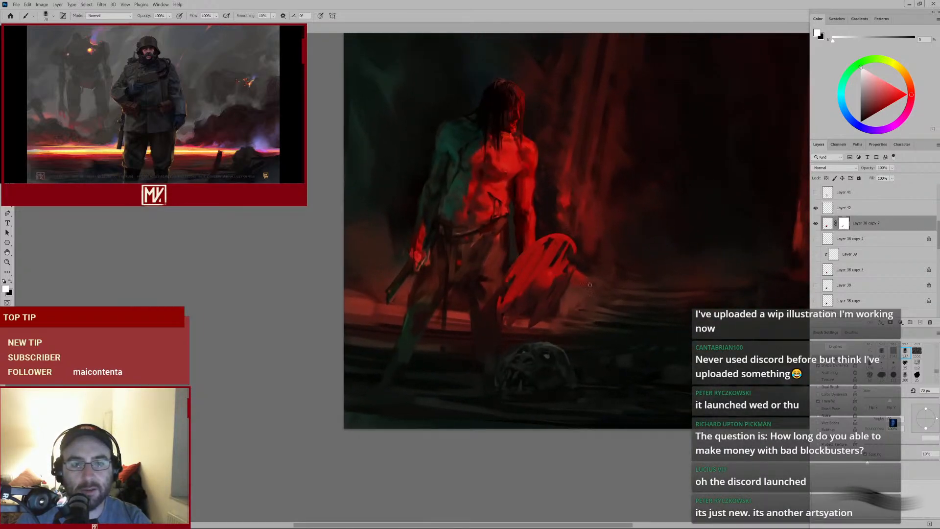
# Paint additional mask strokes along the shield's right edge, checking the result against the whole figure
pyautogui.keyDown('ctrl'); pyautogui.click(558, 291); pyautogui.keyUp('ctrl')
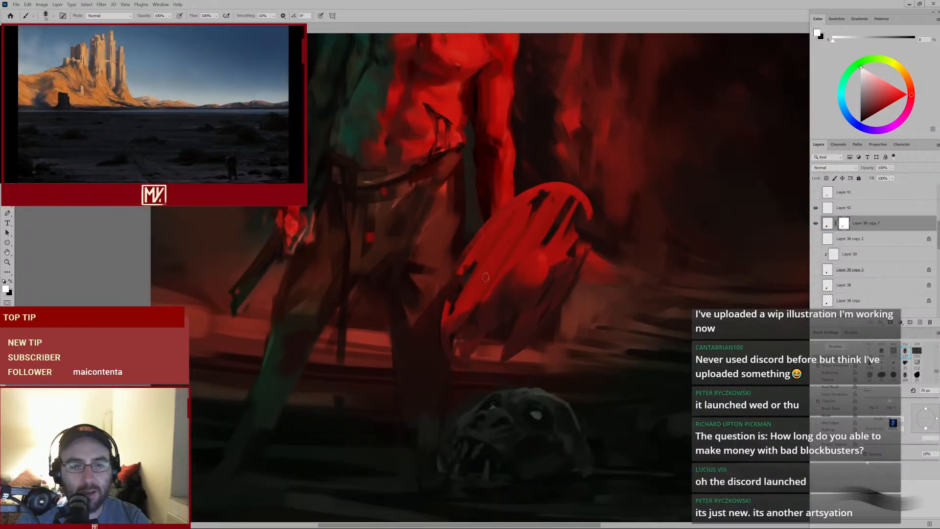
pyautogui.scroll(-3, 511, 277)
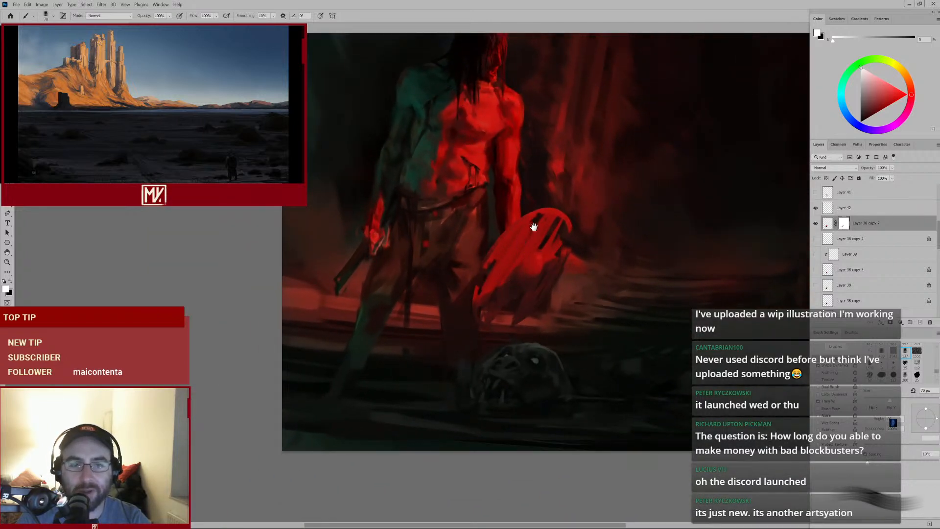
pyautogui.moveTo(534, 227); pyautogui.dragTo(526, 257)
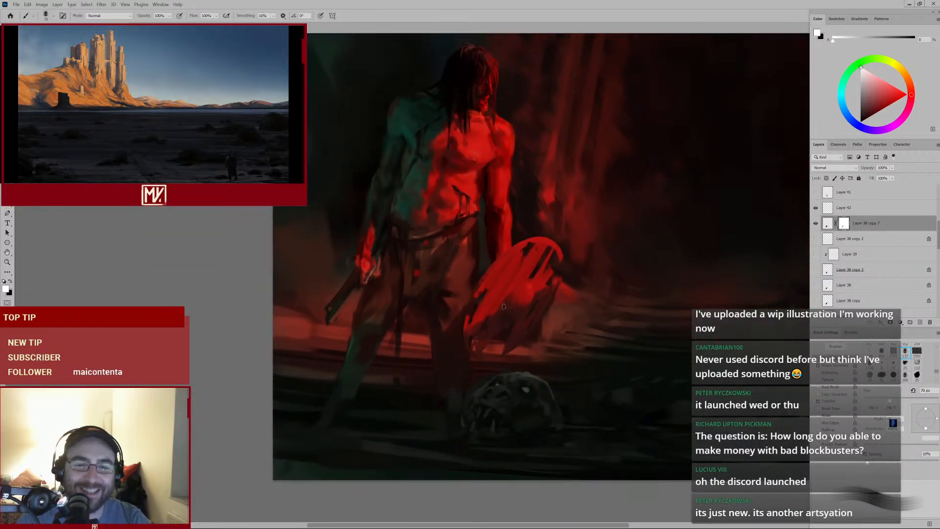
pyautogui.scroll(2, 503, 296)
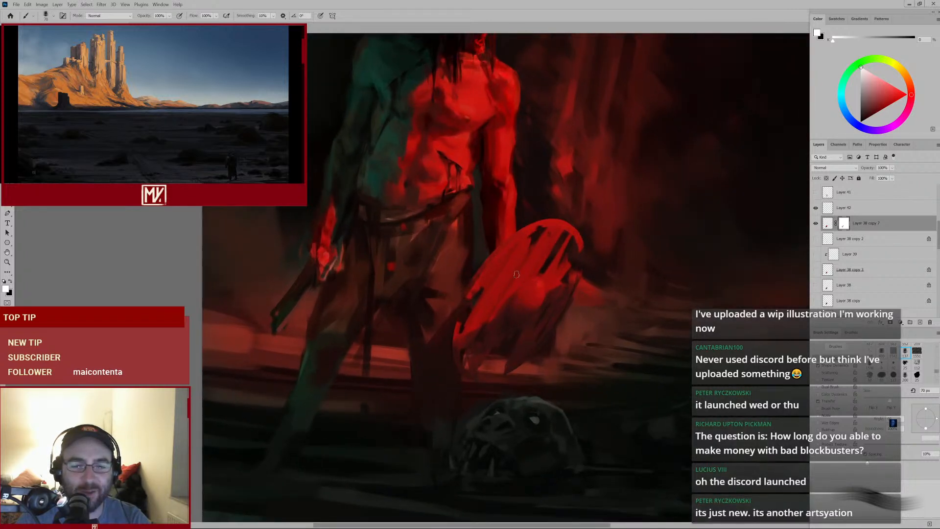
pyautogui.moveTo(531, 310); pyautogui.dragTo(525, 270)
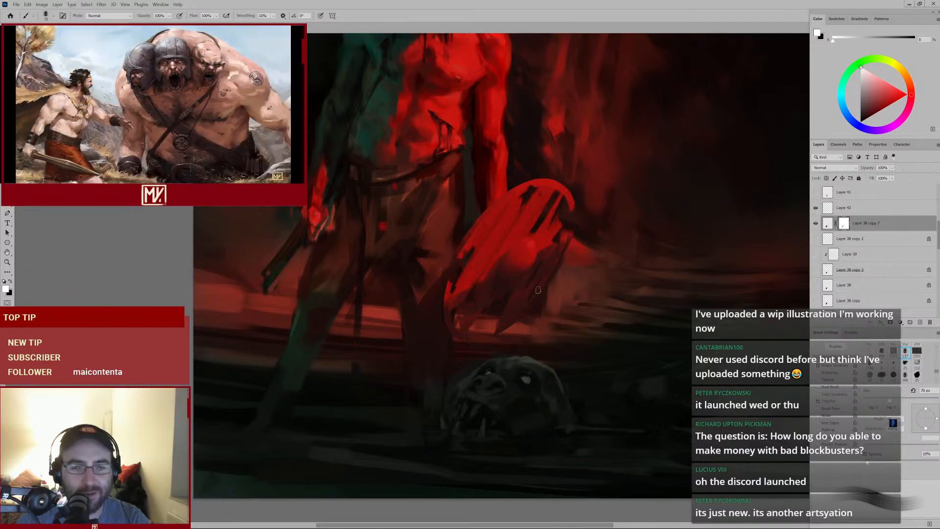
pyautogui.scroll(-2, 538, 290)
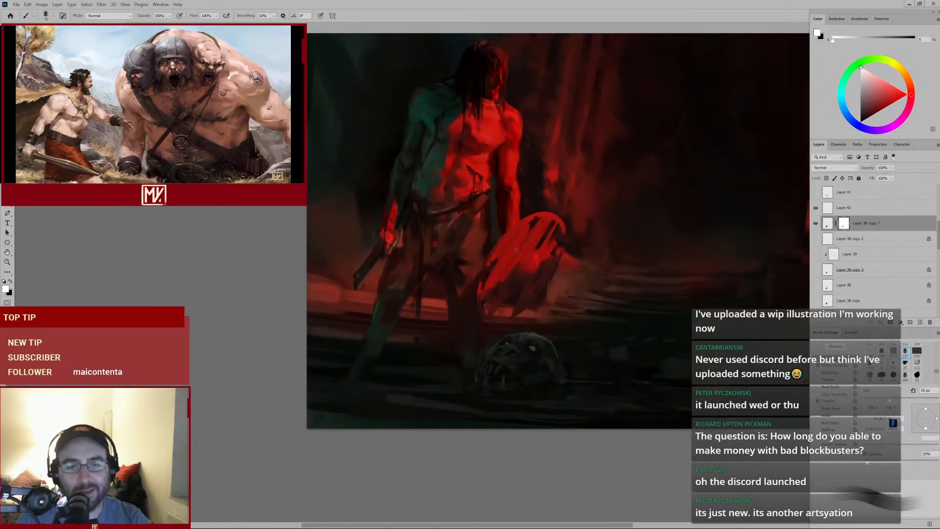
pyautogui.scroll(3, 516, 249)
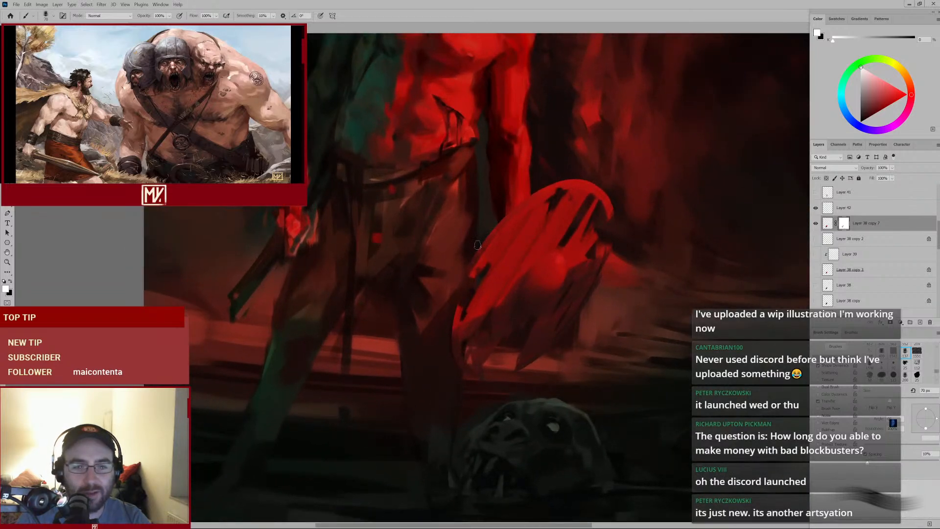
pyautogui.scroll(-3, 529, 295)
pyautogui.scroll(2, 529, 295)
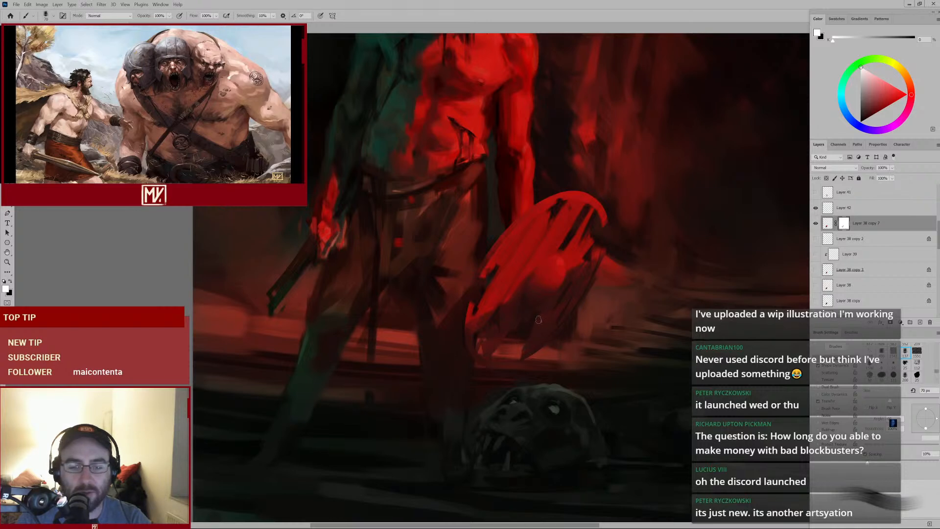
# Reduce the brush size to 25 px
pyautogui.press('[')
pyautogui.press('[')
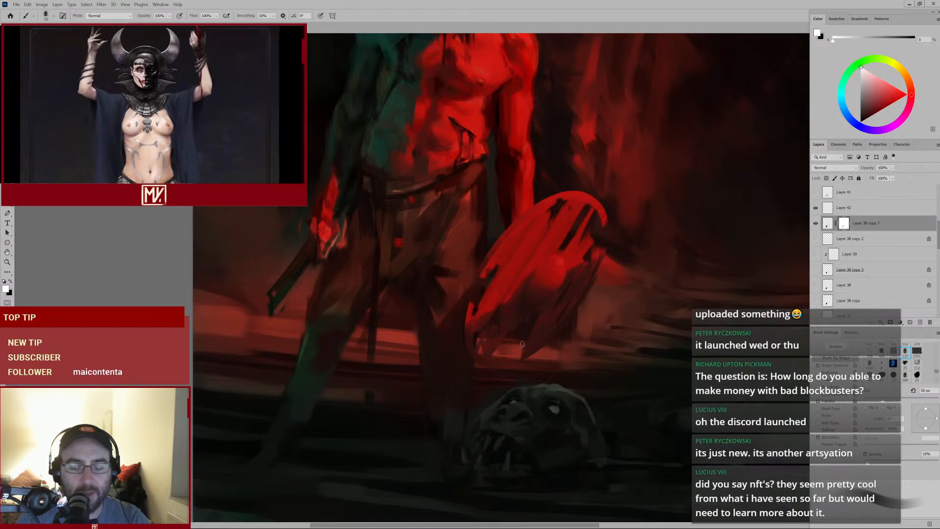
pyautogui.press('[')
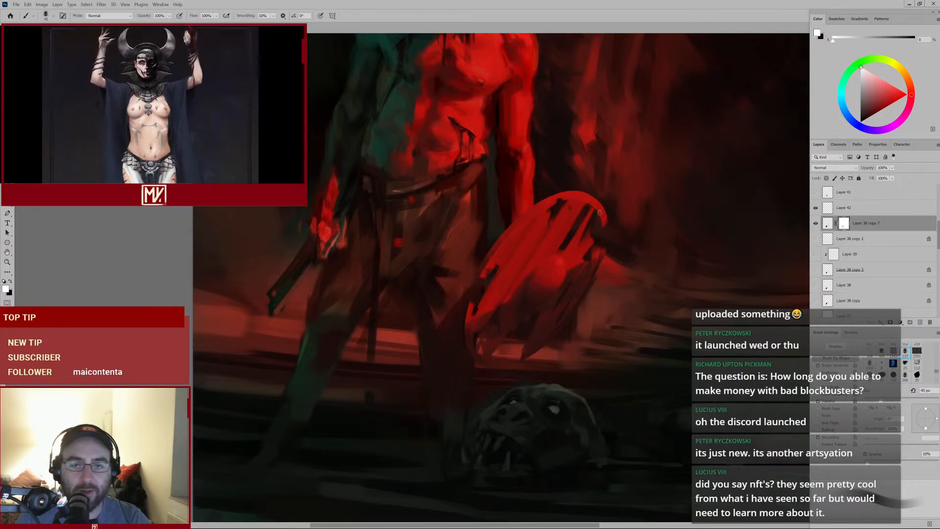
pyautogui.press('[')
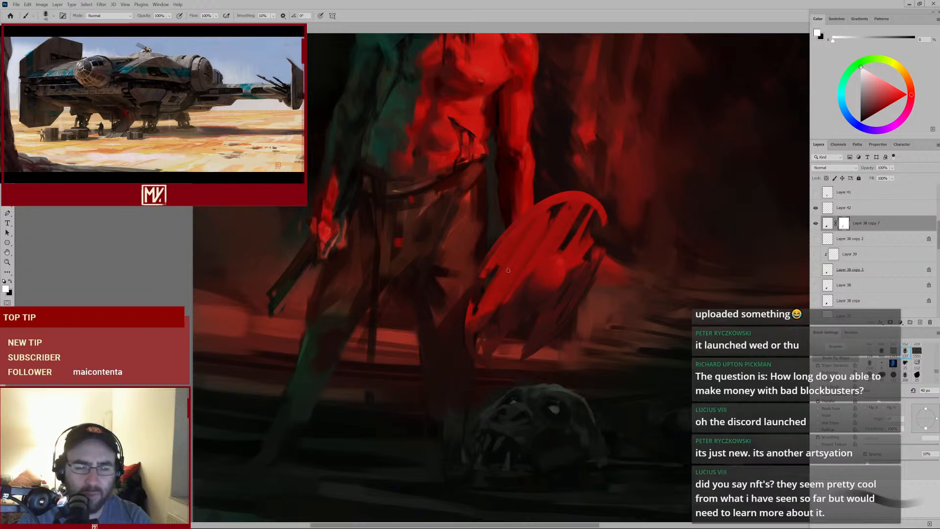
pyautogui.press('[')
pyautogui.press('[')
pyautogui.press('[')
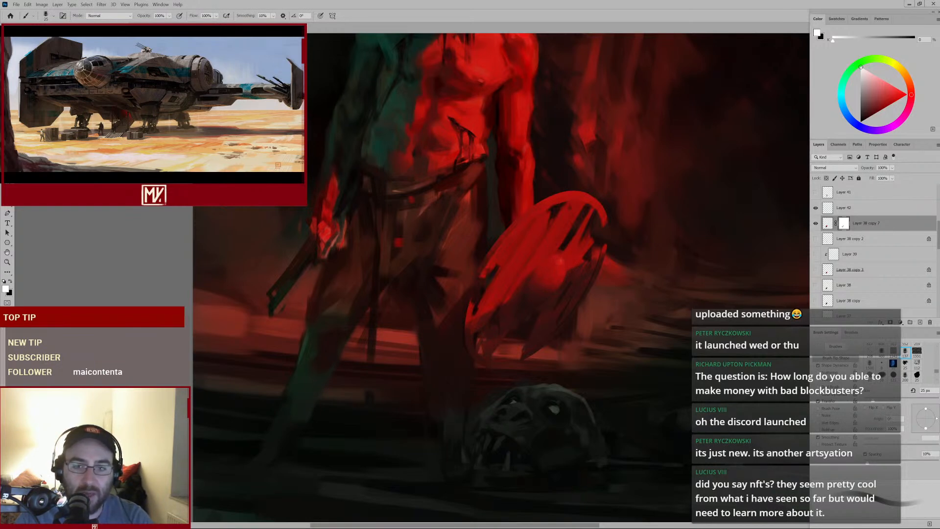
# Select Layer 40, toggle its visibility, and erase a stroke on it near the shield's upper edge with the Eraser
pyautogui.click(834, 208)
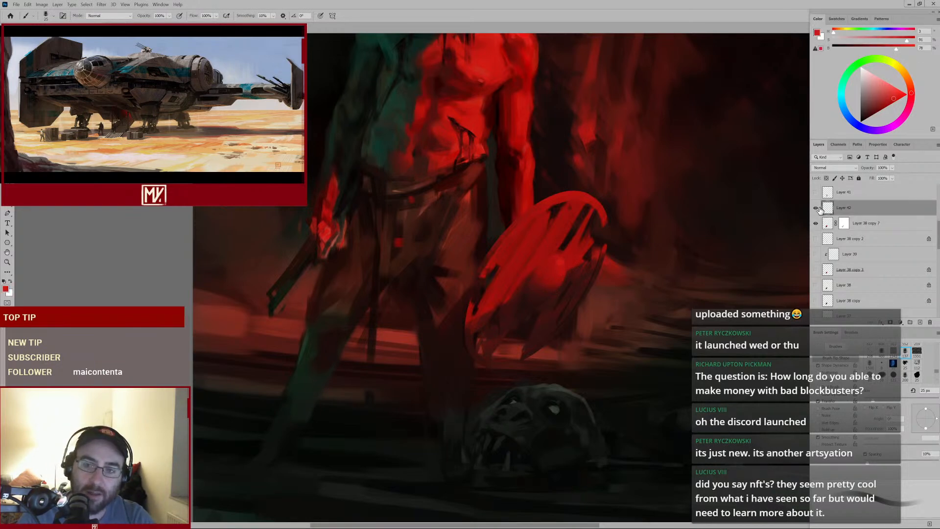
pyautogui.click(815, 208)
pyautogui.click(816, 208)
pyautogui.press('e')
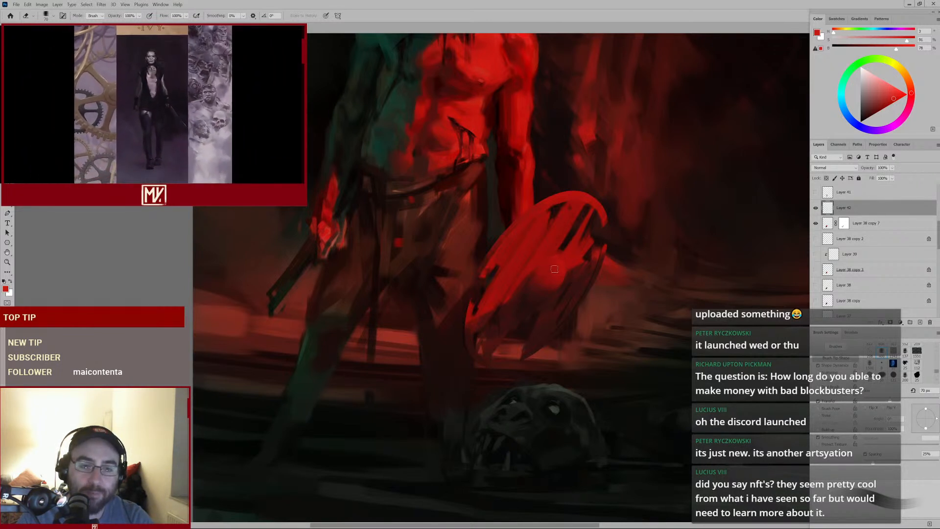
pyautogui.moveTo(566, 243)
pyautogui.mouseDown()
pyautogui.moveTo(550, 279)
pyautogui.moveTo(547, 269)
pyautogui.mouseUp()
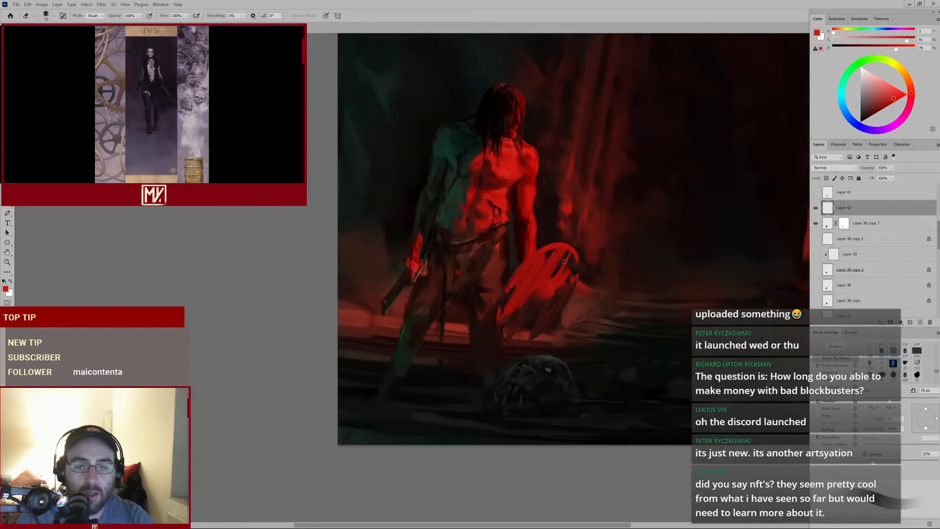
pyautogui.scroll(1, 563, 260)
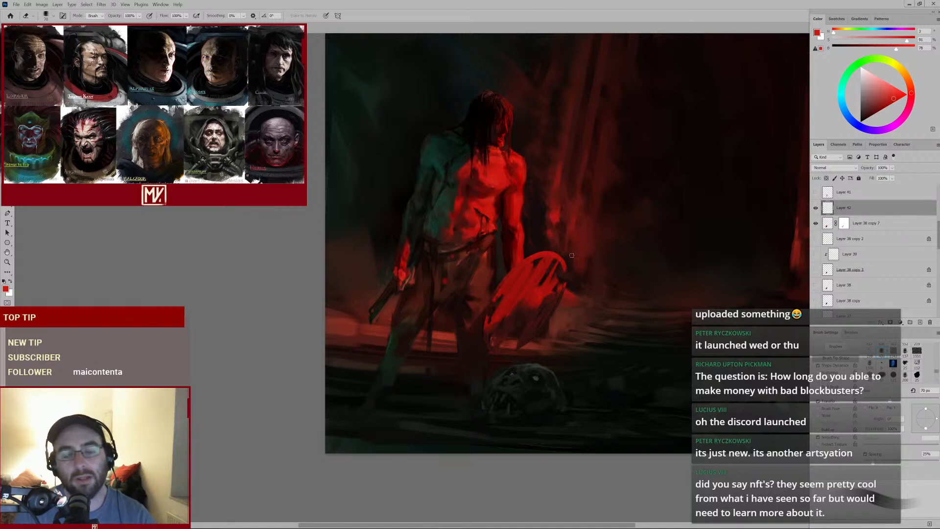
pyautogui.scroll(2, 527, 306)
# Toggle the visibility of Layer 40 and Layer 38 copy 7 to compare the shield with and without them
pyautogui.press('b')
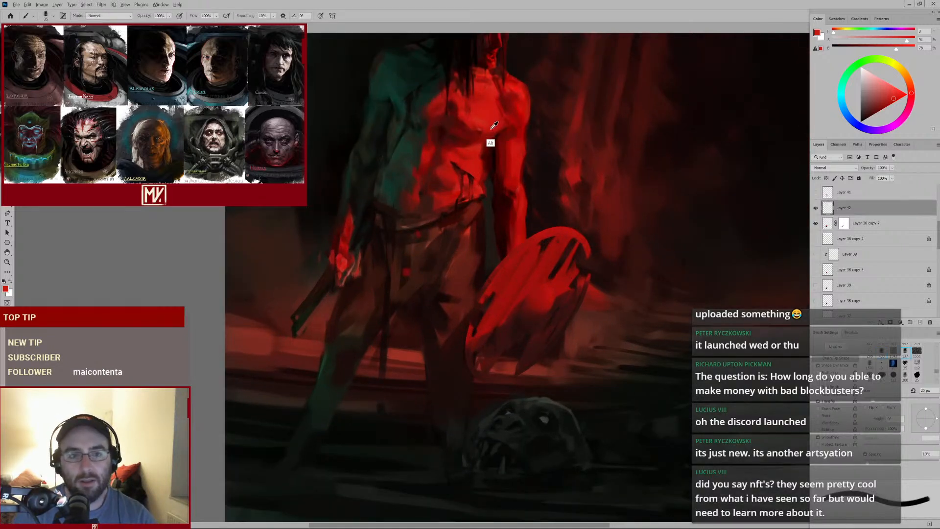
pyautogui.press('alt')
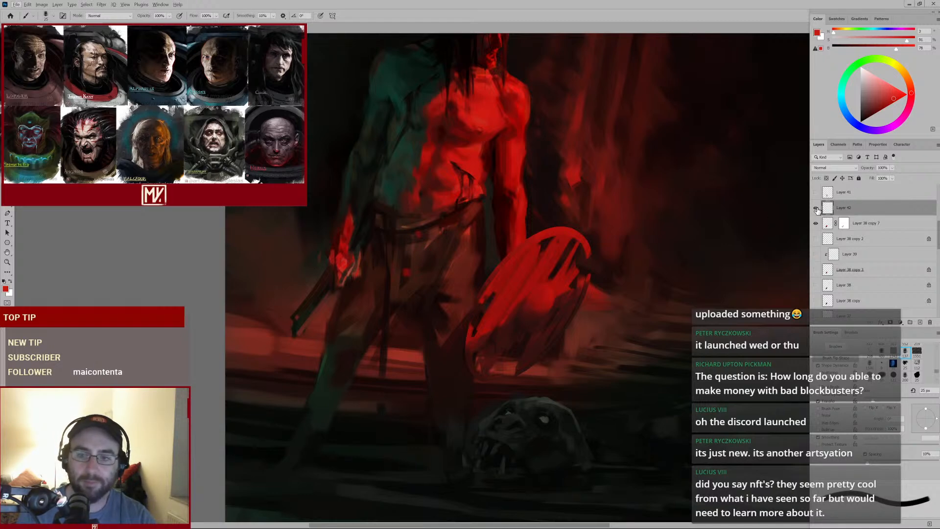
pyautogui.click(816, 209)
pyautogui.click(816, 209)
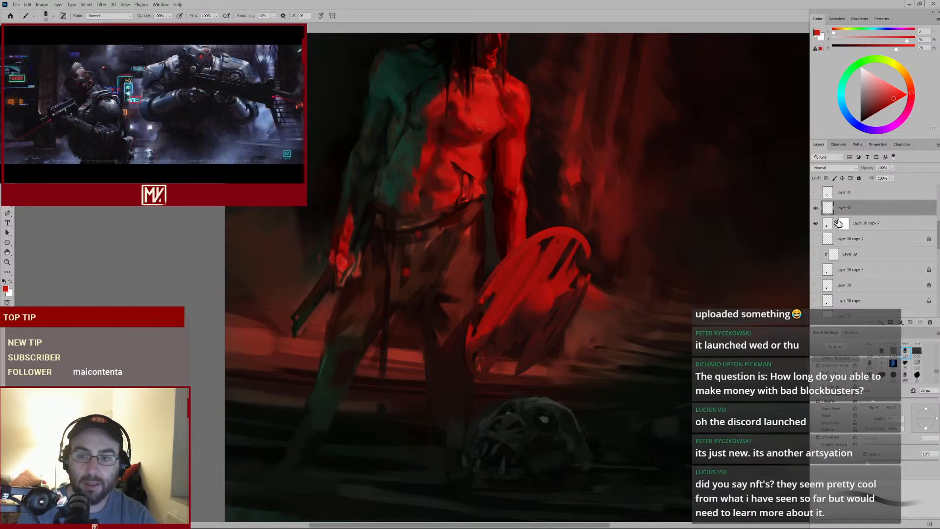
pyautogui.click(826, 225)
pyautogui.click(816, 224)
pyautogui.click(816, 223)
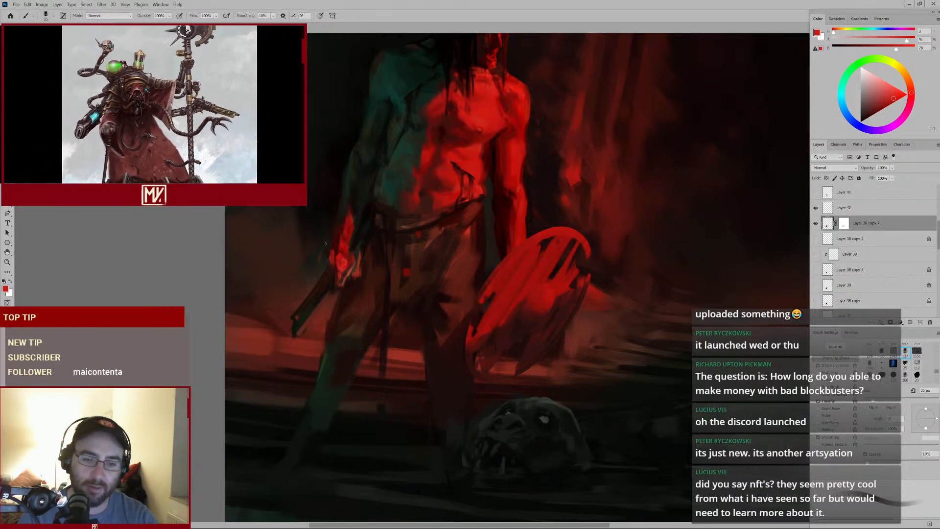
pyautogui.click(815, 224)
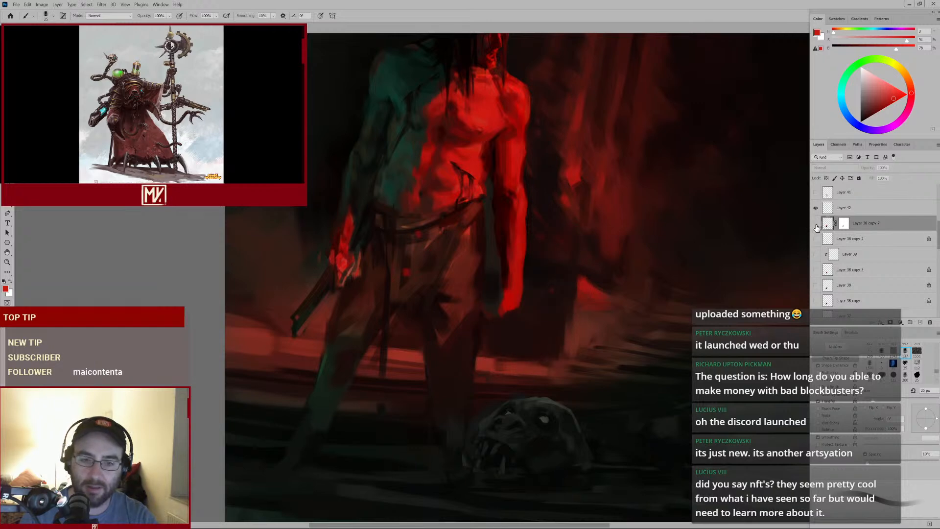
pyautogui.click(816, 224)
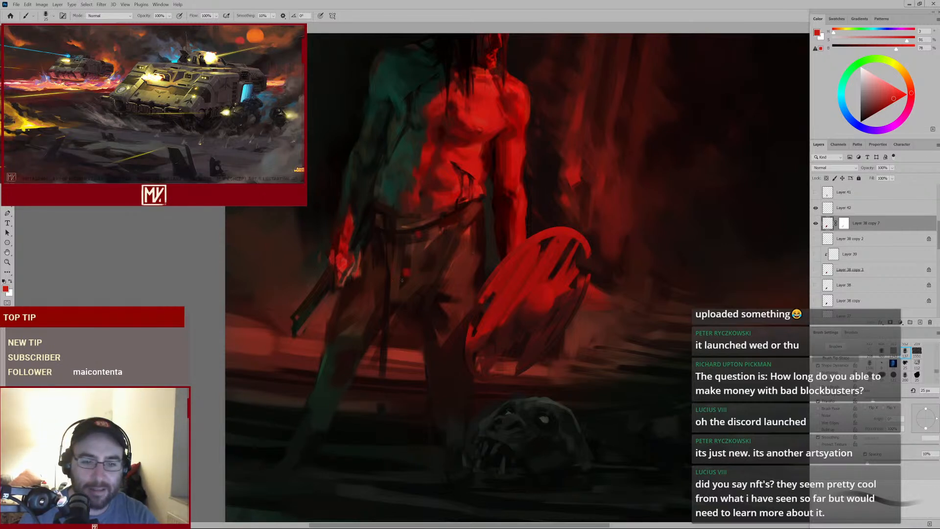
pyautogui.click(816, 223)
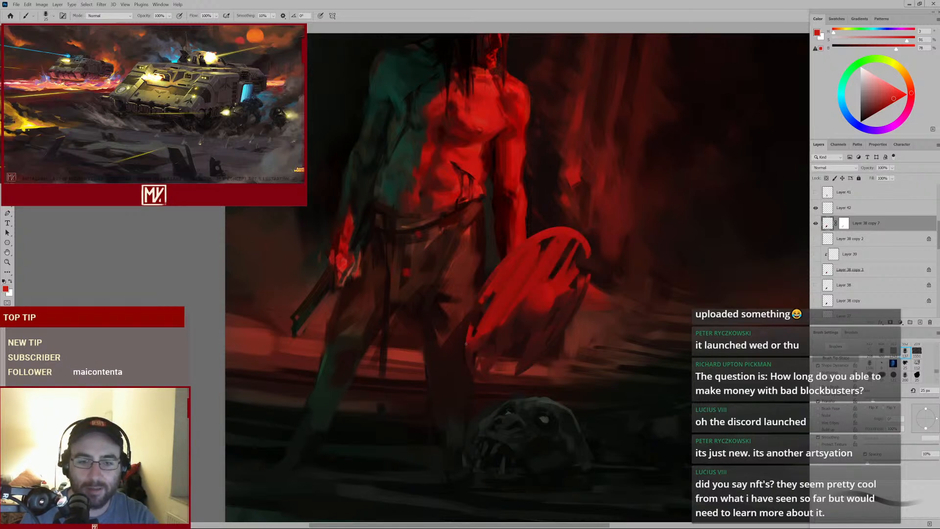
# Add a new layer above Layer 38 copy 2, then reselect Layer 38 copy 7 and toggle its visibility to compare
pyautogui.click(840, 240)
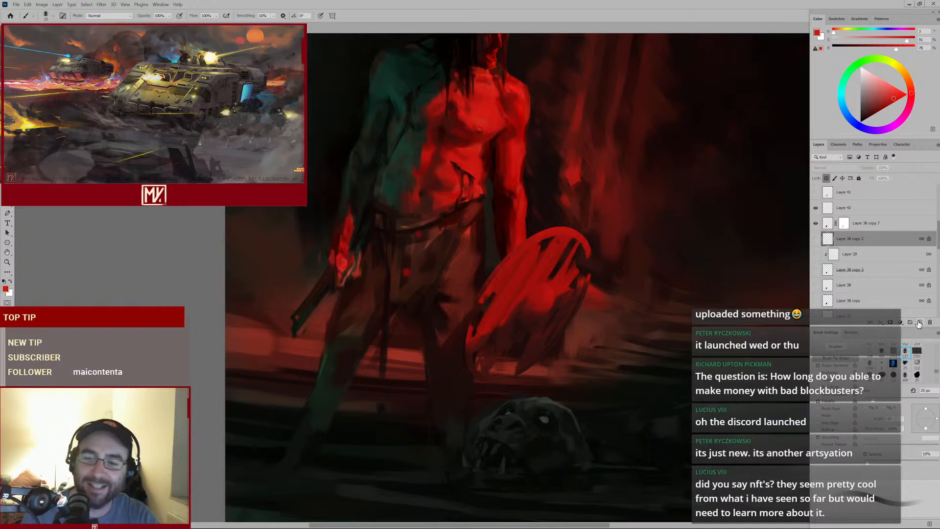
pyautogui.click(920, 322)
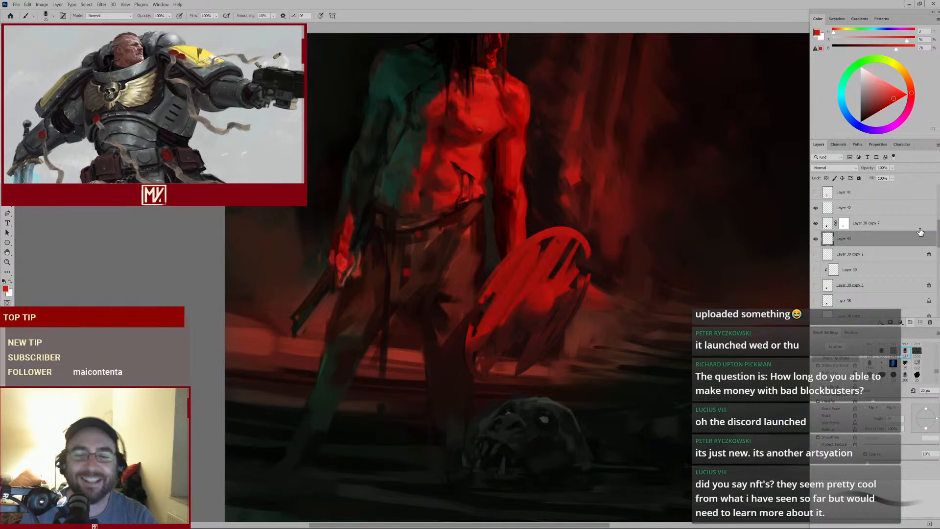
pyautogui.click(815, 223)
pyautogui.click(815, 223)
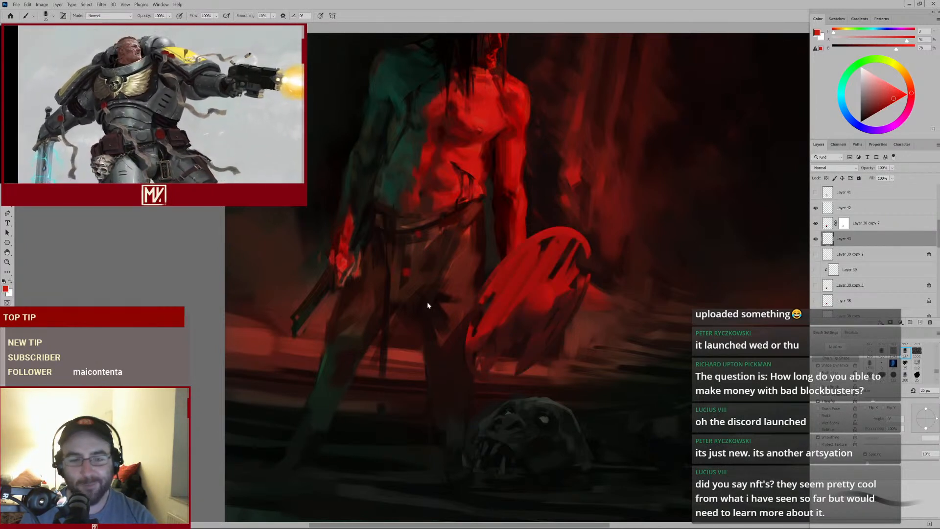
pyautogui.click(822, 227)
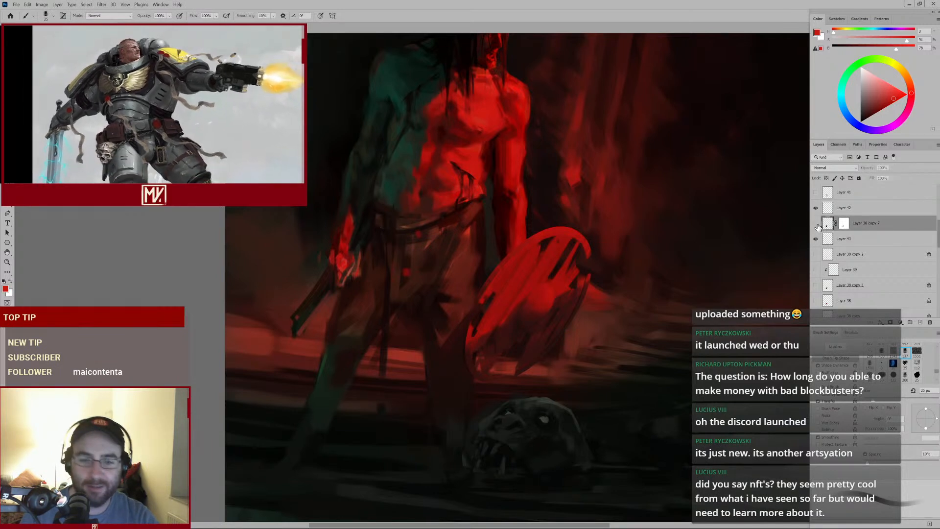
pyautogui.click(816, 224)
pyautogui.click(816, 223)
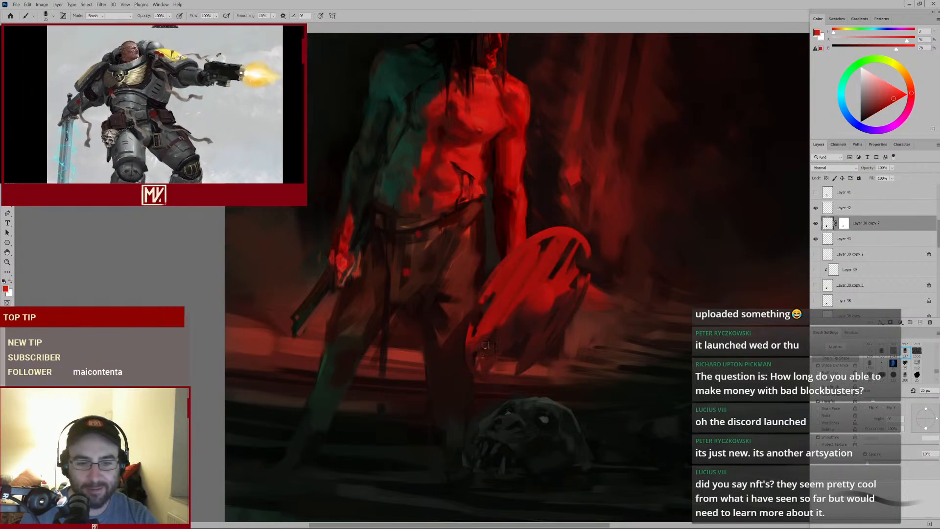
pyautogui.press('e')
pyautogui.click(843, 225)
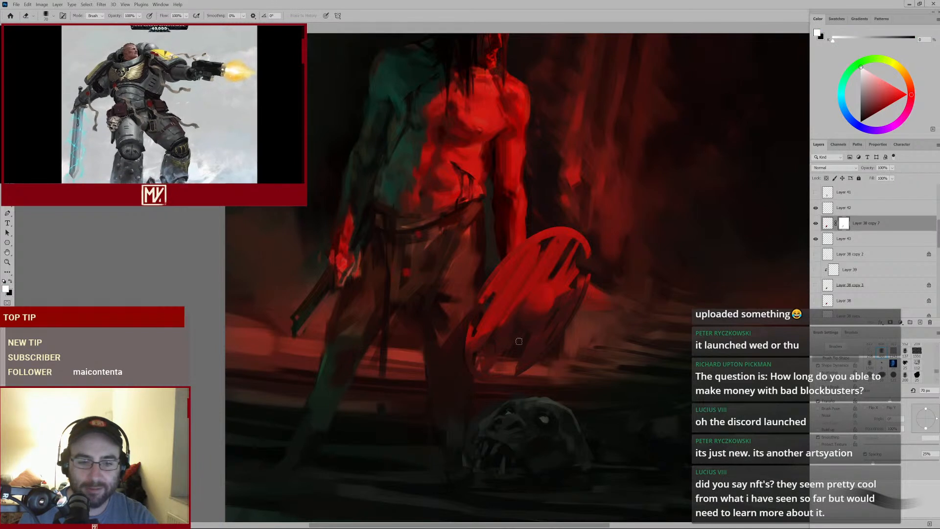
pyautogui.press('b')
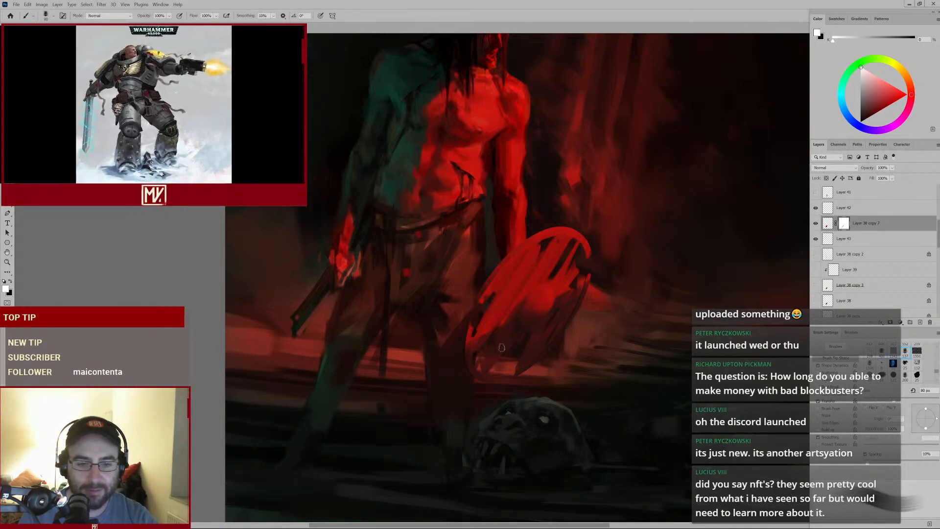
pyautogui.press(']')
pyautogui.press(']')
pyautogui.press(']')
pyautogui.press(']')
pyautogui.press(']')
pyautogui.press(']')
pyautogui.press(']')
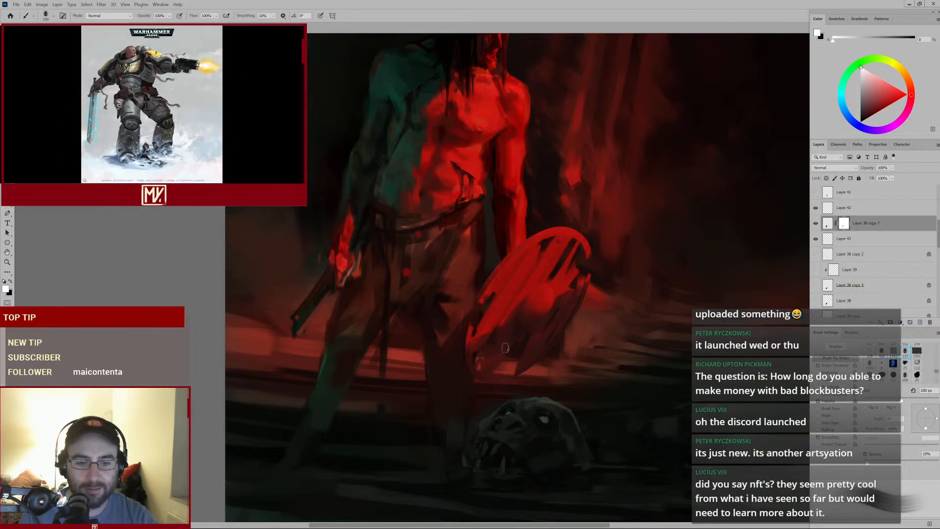
pyautogui.press('[')
pyautogui.press('[')
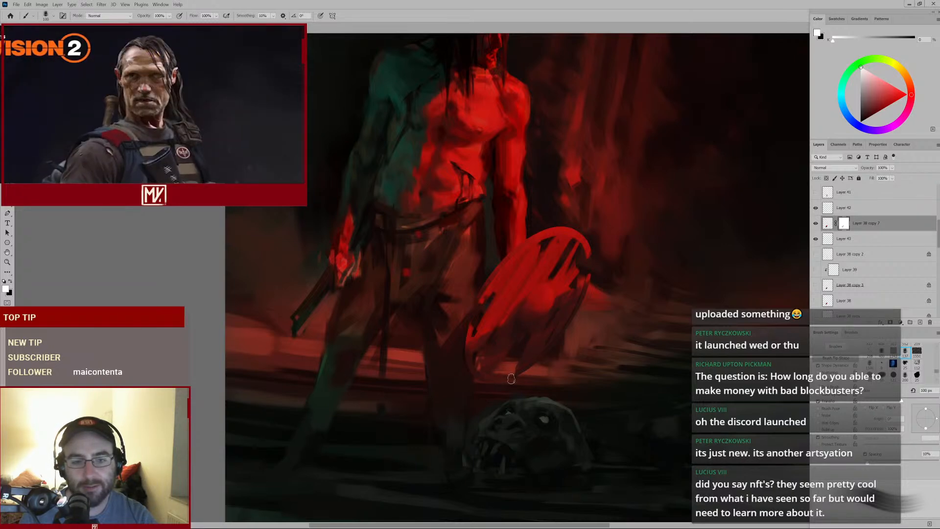
pyautogui.hotkey('ctrl', '0')
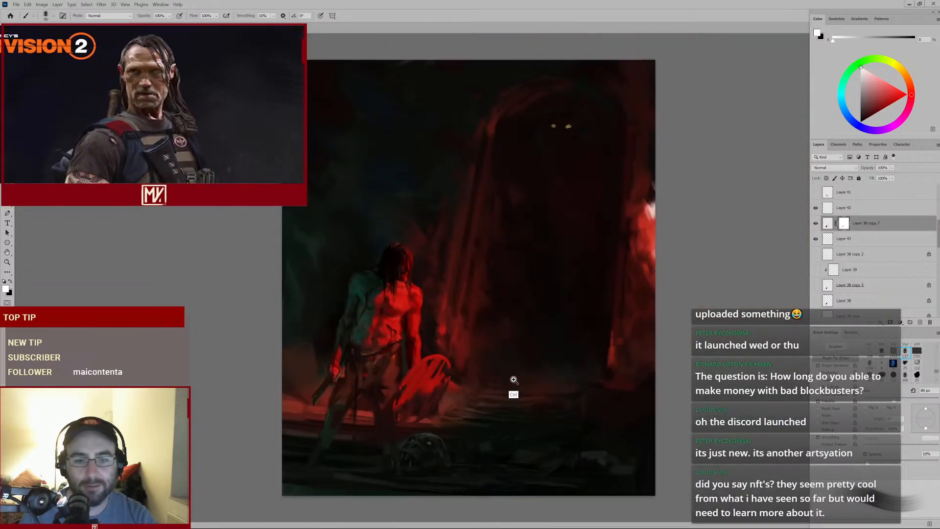
pyautogui.moveTo(514, 379); pyautogui.dragTo(603, 239)
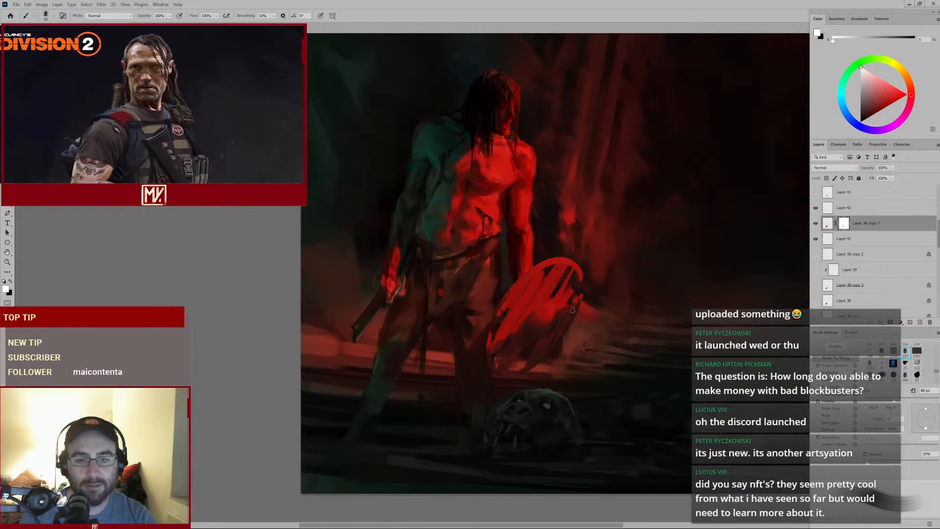
pyautogui.moveTo(584, 287); pyautogui.dragTo(567, 295)
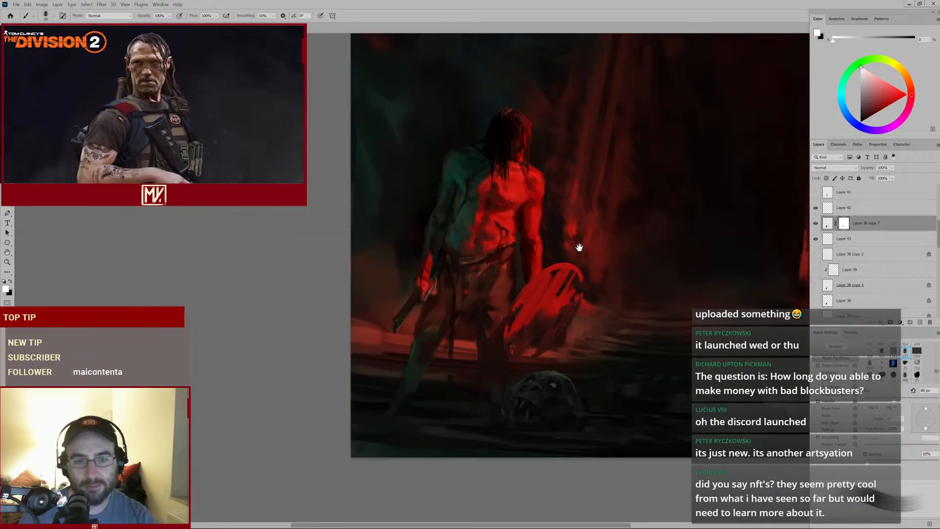
pyautogui.moveTo(583, 281); pyautogui.dragTo(571, 306)
# Select Layer 40 and paint a dark stroke on the shield's right rim using colours sampled from the shield
pyautogui.click(844, 207)
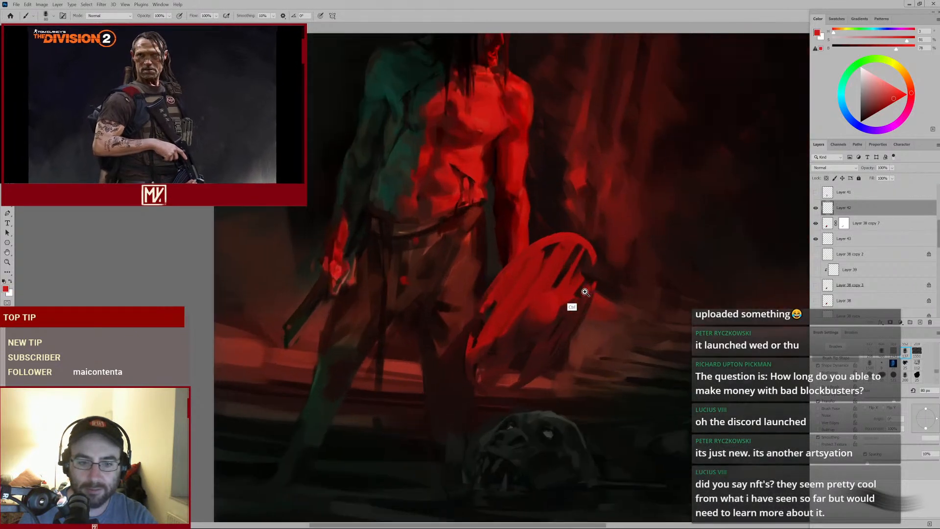
pyautogui.keyDown('alt'); pyautogui.click(468, 338); pyautogui.keyUp('alt')
pyautogui.press('[')
pyautogui.press('[')
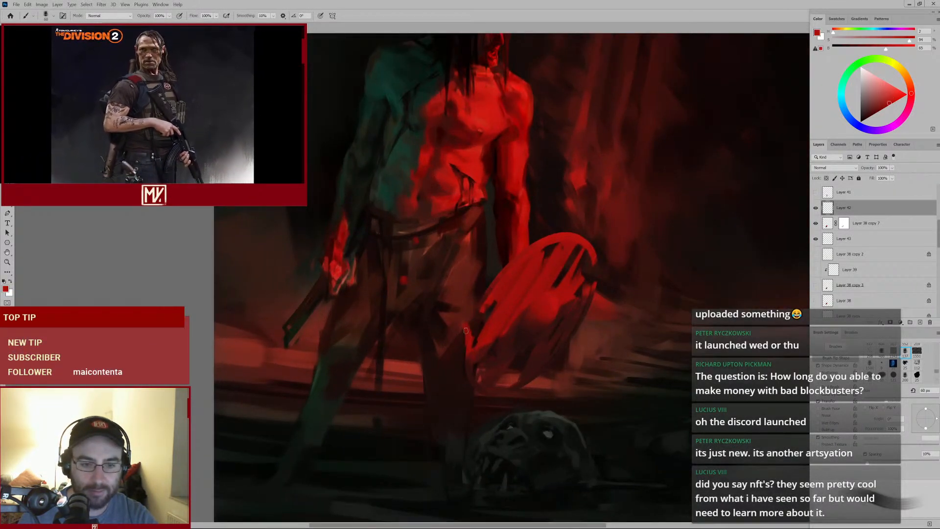
pyautogui.keyDown('alt'); pyautogui.click(472, 336); pyautogui.keyUp('alt')
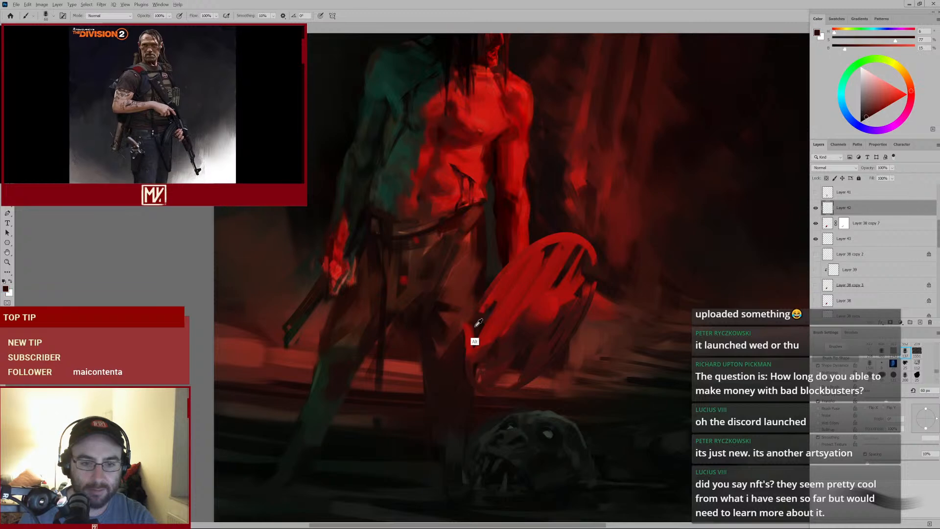
pyautogui.moveTo(497, 342); pyautogui.dragTo(572, 244)
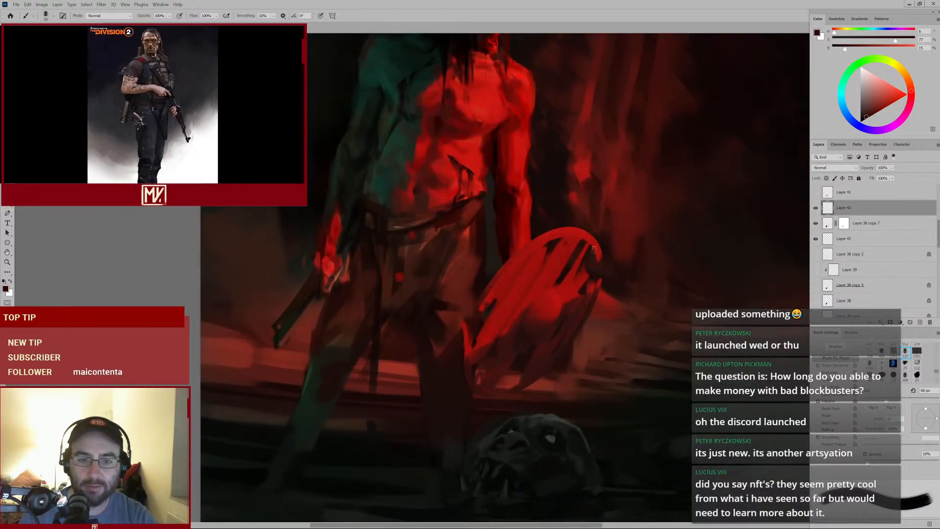
pyautogui.keyDown('alt'); pyautogui.click(576, 240); pyautogui.keyUp('alt')
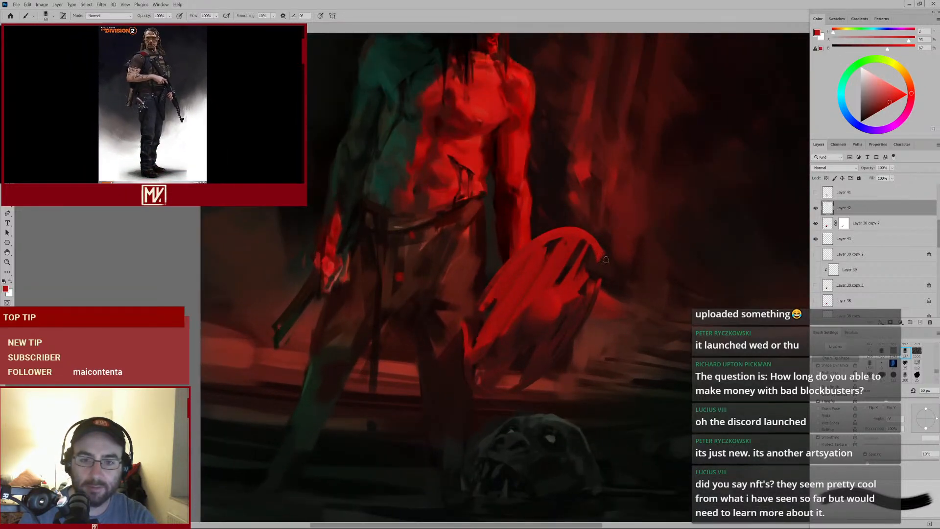
pyautogui.keyDown('alt'); pyautogui.click(596, 254); pyautogui.keyUp('alt')
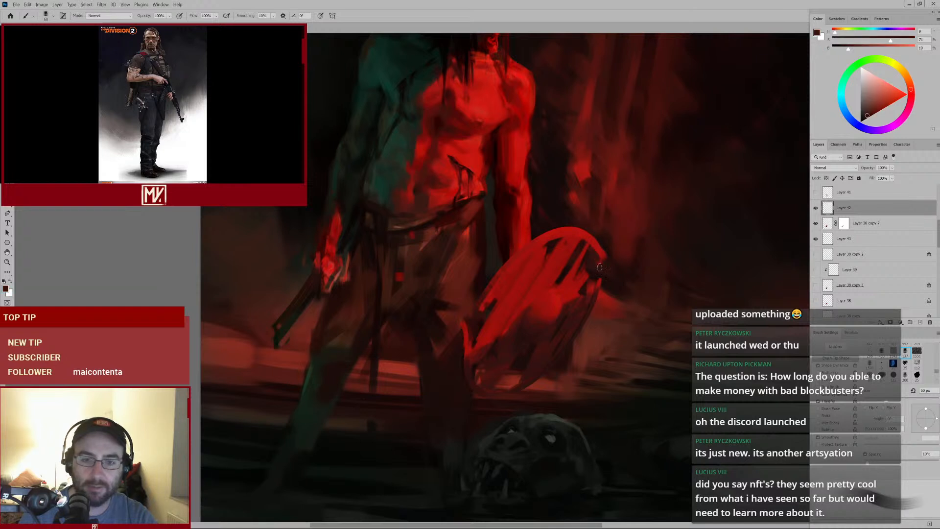
pyautogui.keyDown('alt'); pyautogui.click(600, 271); pyautogui.keyUp('alt')
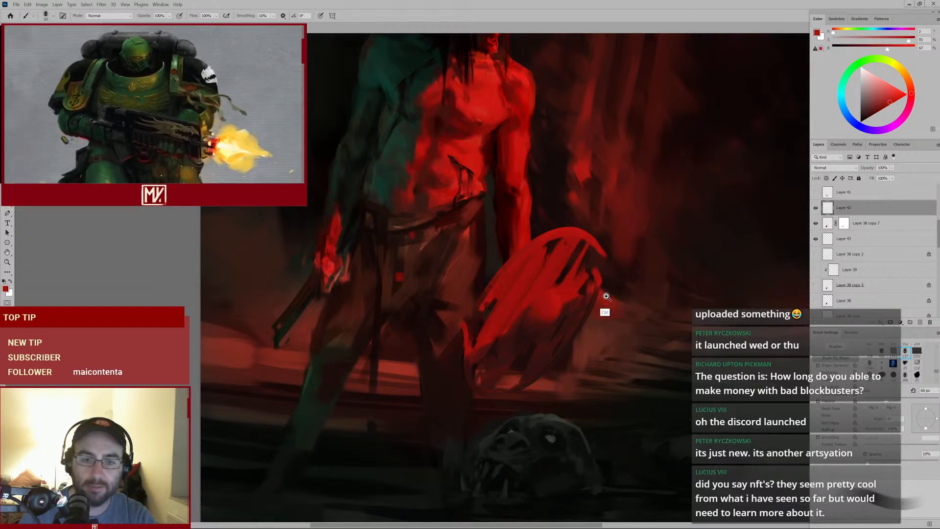
pyautogui.moveTo(606, 296)
pyautogui.mouseDown()
pyautogui.moveTo(570, 325)
pyautogui.moveTo(587, 314)
pyautogui.mouseUp()
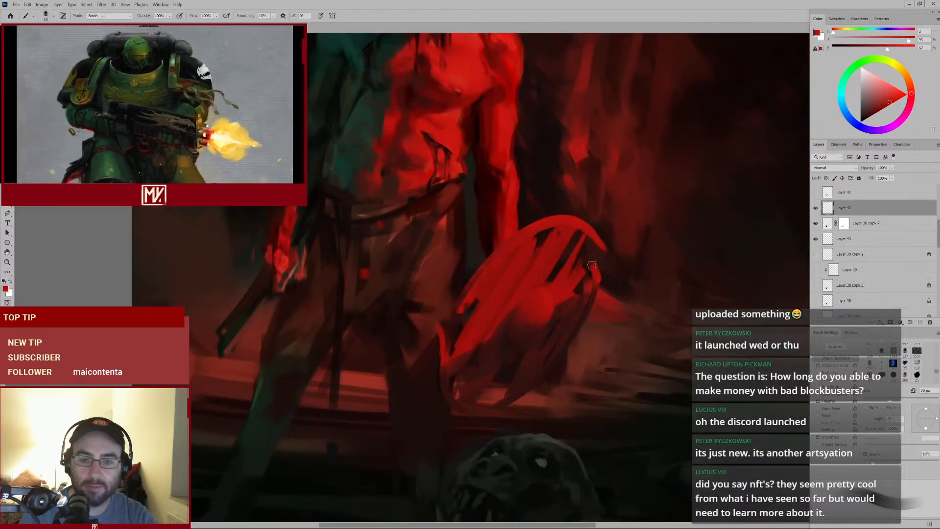
pyautogui.moveTo(592, 264); pyautogui.dragTo(610, 280)
pyautogui.press('b')
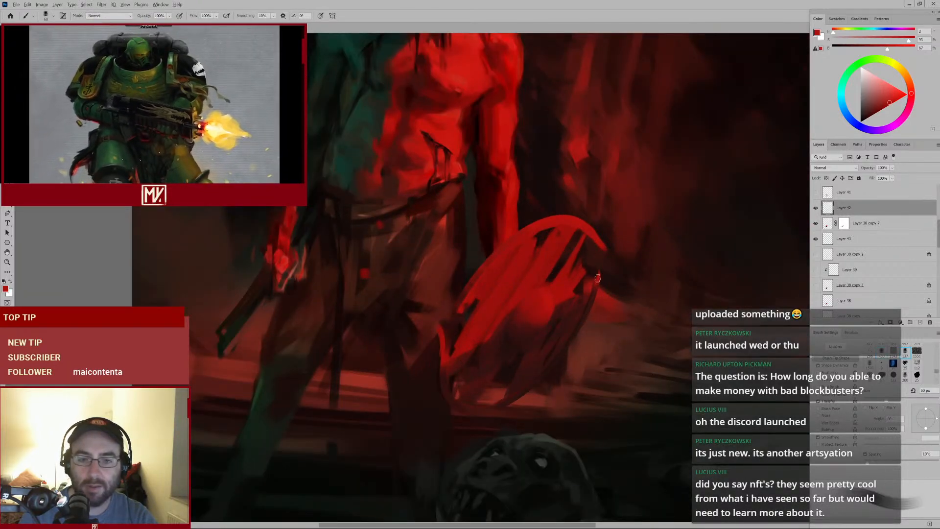
# Sample a red from the shield and paint strokes along its upper rim with a smaller brush
pyautogui.keyDown('alt'); pyautogui.click(570, 300); pyautogui.keyUp('alt')
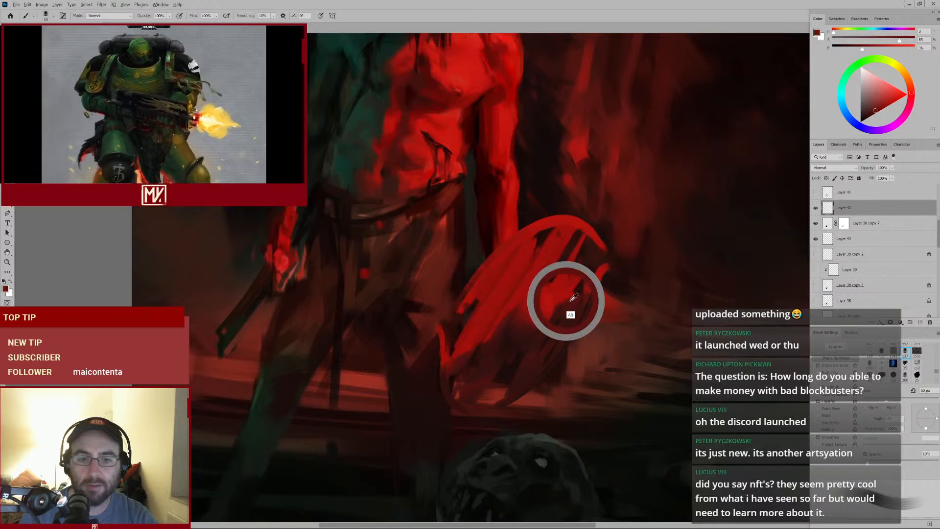
pyautogui.press('[')
pyautogui.press('[')
pyautogui.moveTo(607, 267)
pyautogui.mouseDown()
pyautogui.moveTo(589, 295)
pyautogui.moveTo(627, 289)
pyautogui.mouseUp()
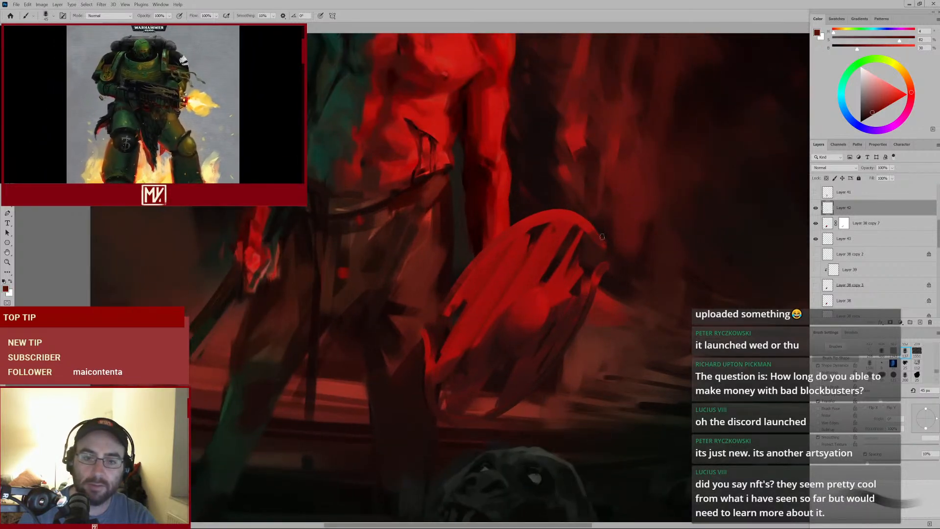
pyautogui.keyDown('alt'); pyautogui.click(585, 230); pyautogui.keyUp('alt')
pyautogui.press('[')
pyautogui.press('[')
pyautogui.press('[')
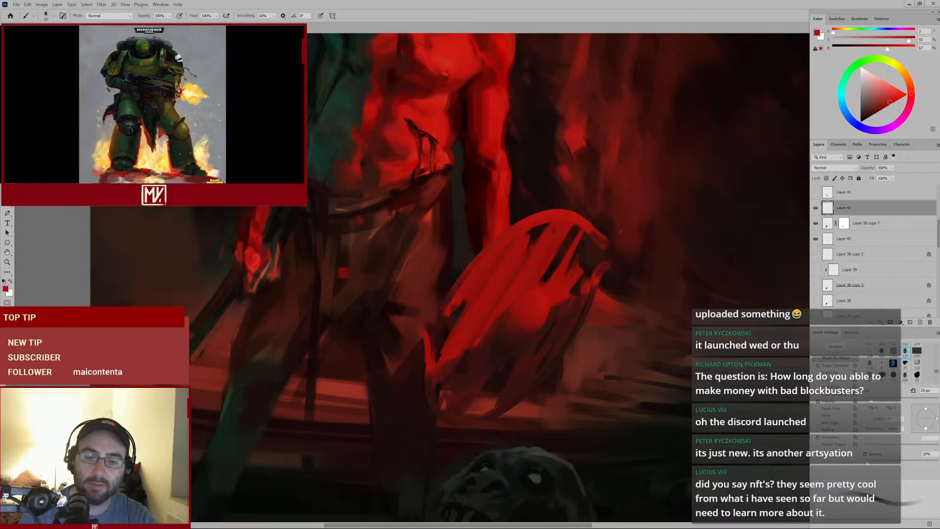
pyautogui.moveTo(620, 278); pyautogui.dragTo(585, 293)
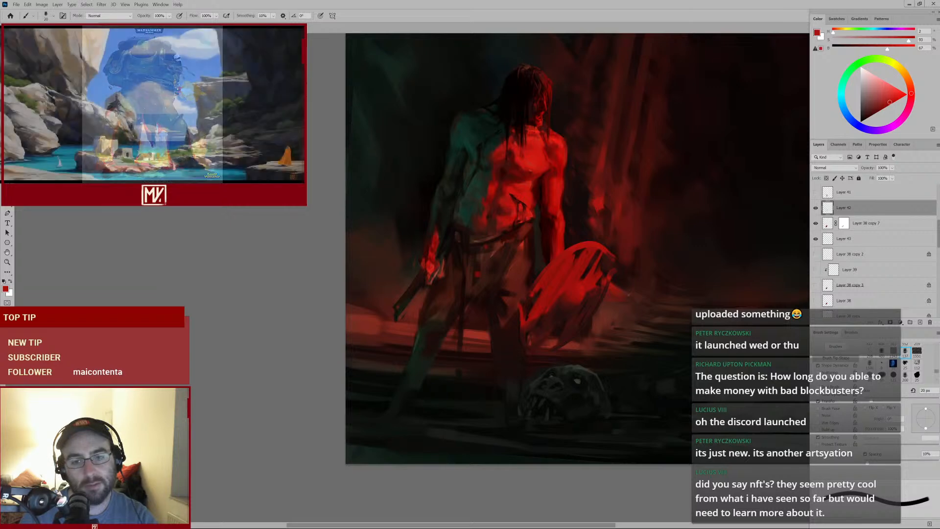
pyautogui.moveTo(576, 325); pyautogui.dragTo(592, 311)
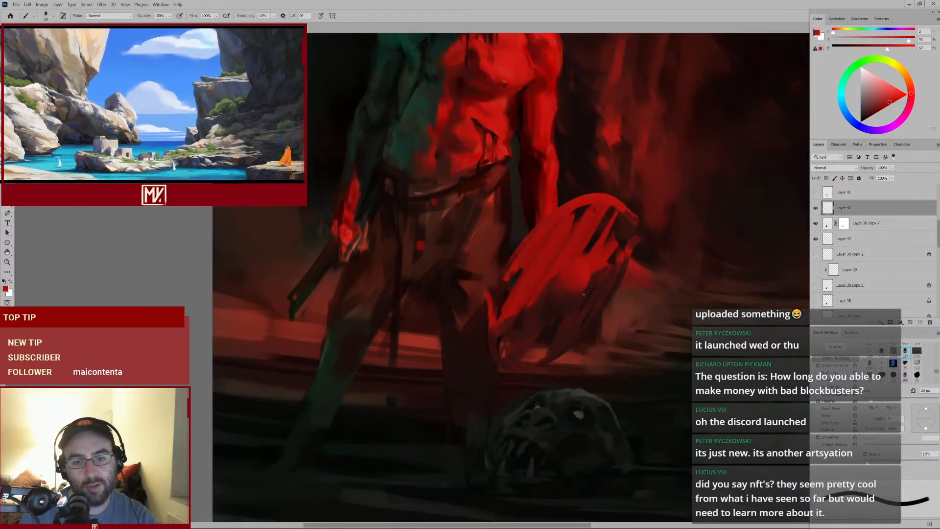
pyautogui.moveTo(526, 375); pyautogui.dragTo(517, 367)
pyautogui.press('e')
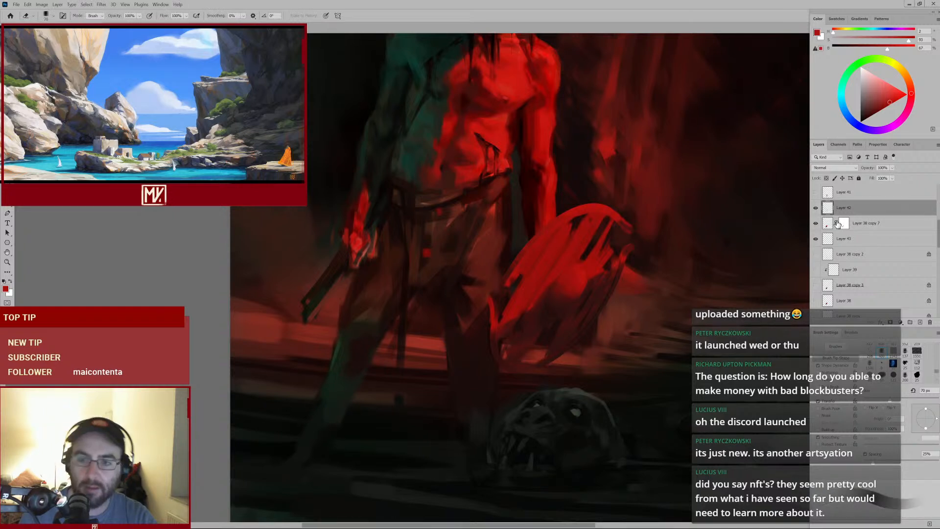
pyautogui.hotkey('alt', '[')
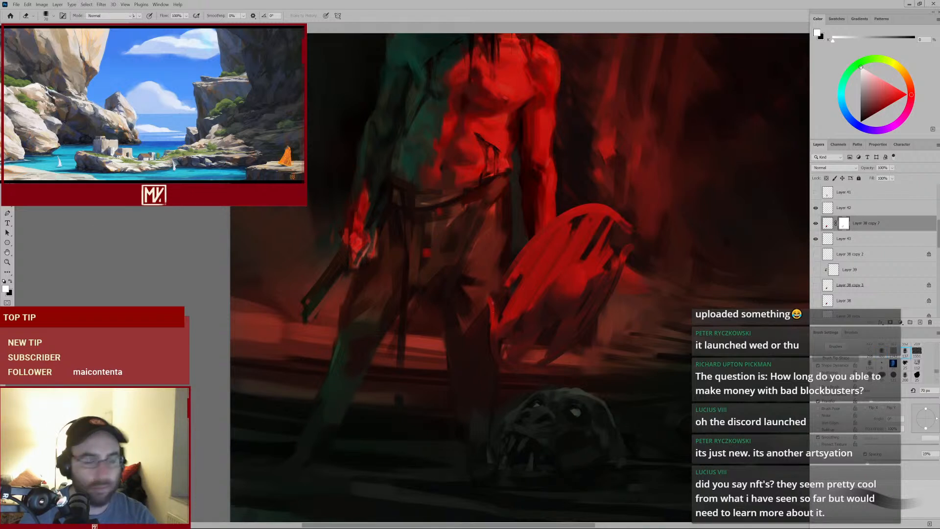
pyautogui.press('b')
pyautogui.press(']')
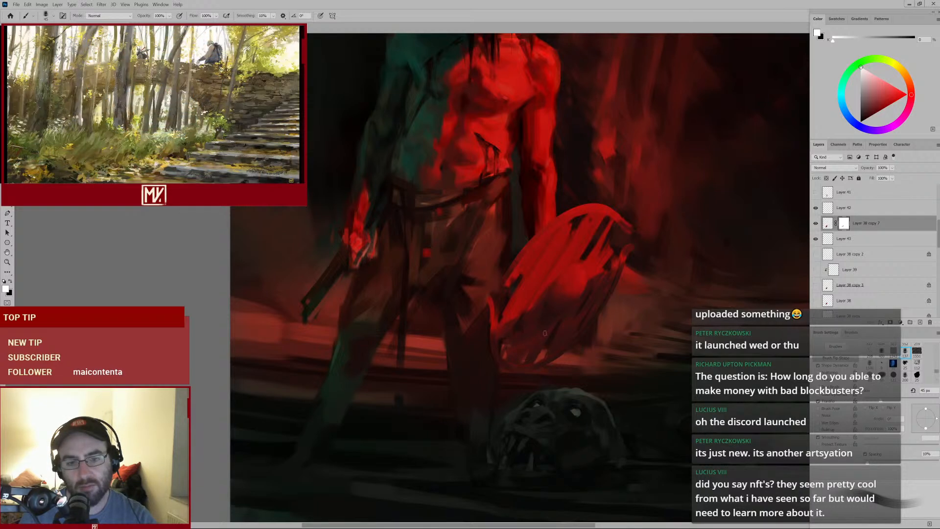
pyautogui.moveTo(570, 344); pyautogui.dragTo(535, 364)
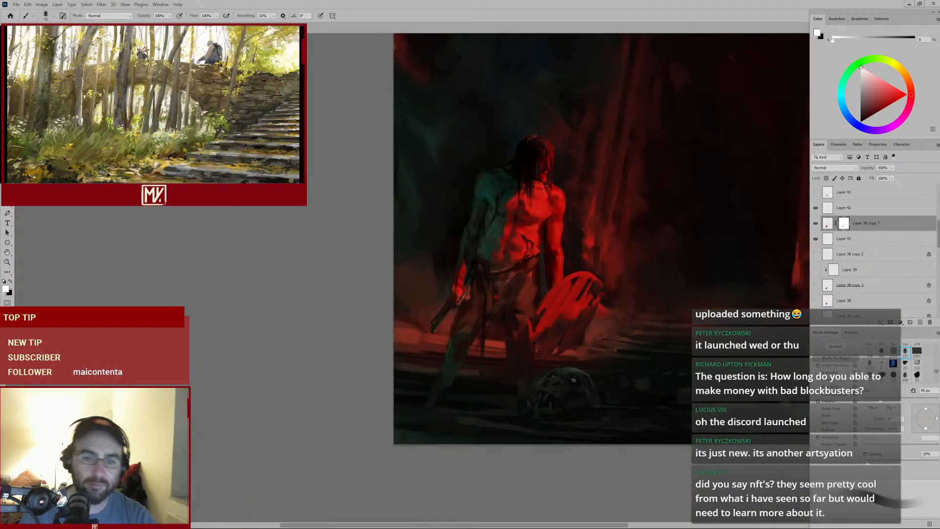
pyautogui.moveTo(581, 334)
pyautogui.mouseDown()
pyautogui.moveTo(646, 289)
pyautogui.moveTo(566, 324)
pyautogui.moveTo(592, 307)
pyautogui.moveTo(585, 336)
pyautogui.mouseUp()
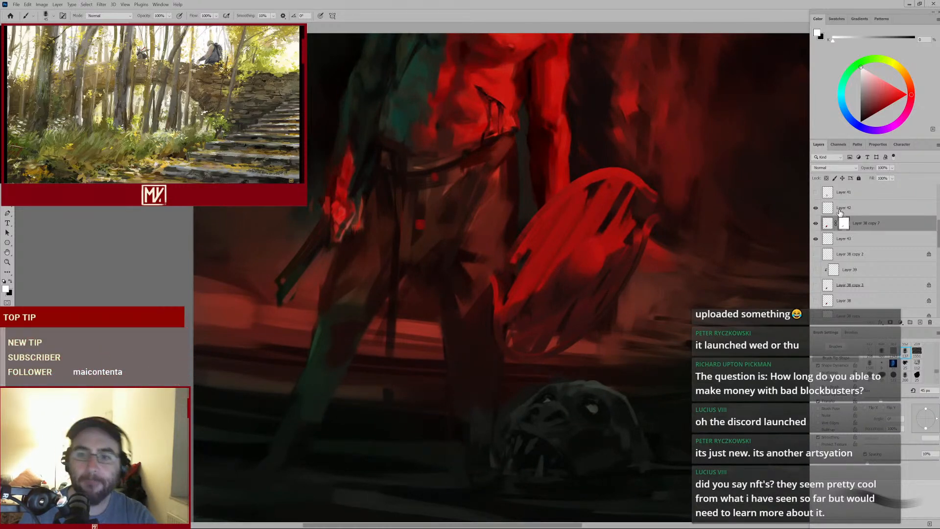
# Return to Layer 40 and paint dark strokes along the shield's inner left edge with sampled colours
pyautogui.hotkey('alt', ']')
pyautogui.keyDown('alt'); pyautogui.click(497, 308); pyautogui.keyUp('alt')
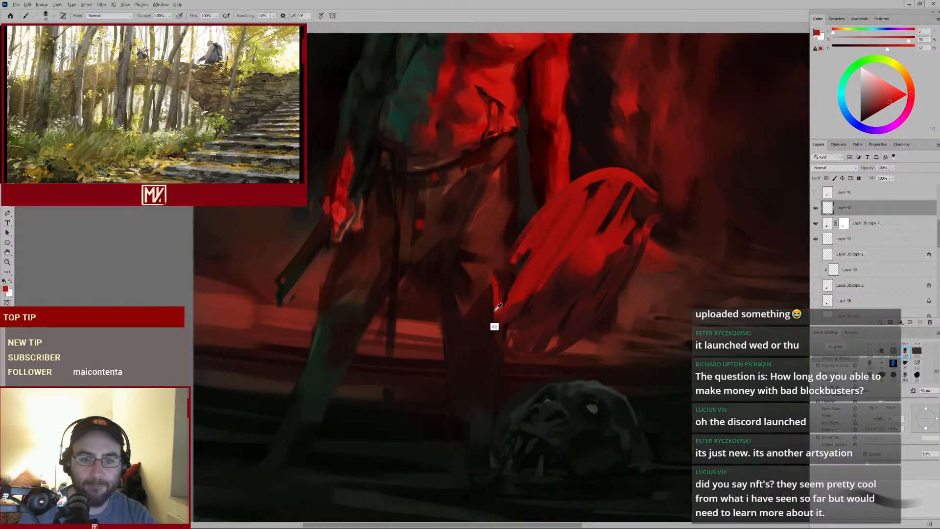
pyautogui.keyDown('alt'); pyautogui.click(497, 315); pyautogui.keyUp('alt')
pyautogui.keyDown('alt'); pyautogui.click(548, 297); pyautogui.keyUp('alt')
pyautogui.keyDown('alt'); pyautogui.click(561, 296); pyautogui.keyUp('alt')
pyautogui.moveTo(491, 278); pyautogui.dragTo(494, 293)
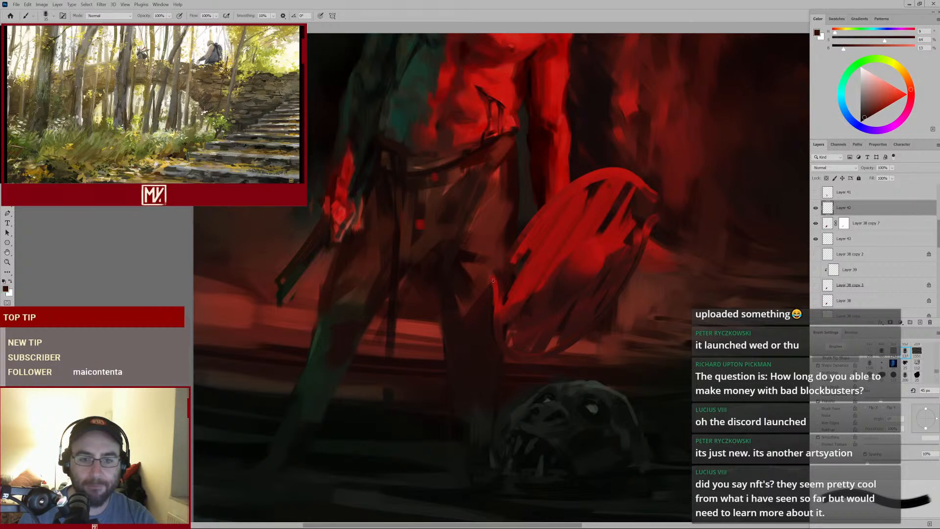
# Sample bright red and dab highlights on the shield's lower left edge with a smaller brush
pyautogui.press('[')
pyautogui.press('[')
pyautogui.keyDown('alt'); pyautogui.click(591, 252); pyautogui.keyUp('alt')
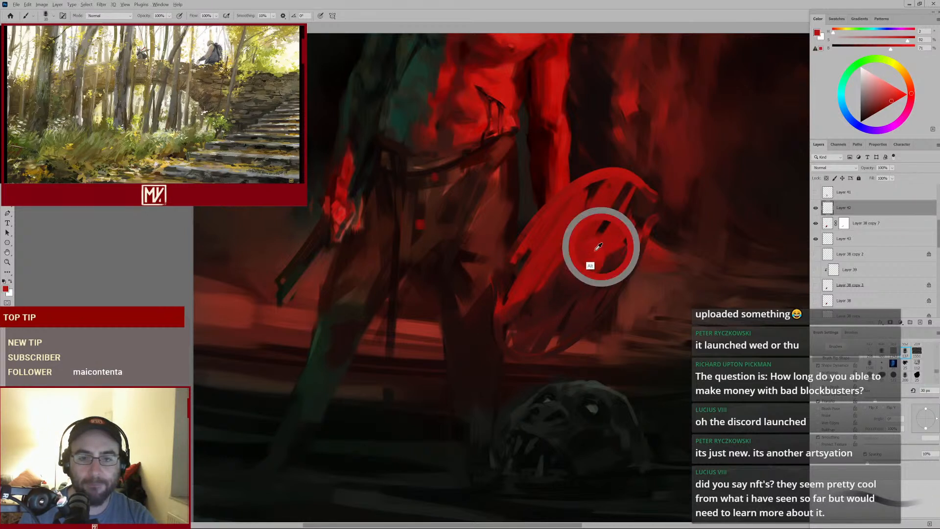
pyautogui.press('[')
pyautogui.moveTo(492, 274)
pyautogui.mouseDown()
pyautogui.moveTo(499, 295)
pyautogui.moveTo(484, 314)
pyautogui.mouseUp()
pyautogui.keyDown('alt'); pyautogui.click(494, 282); pyautogui.keyUp('alt')
pyautogui.keyDown('alt'); pyautogui.click(485, 287); pyautogui.keyUp('alt')
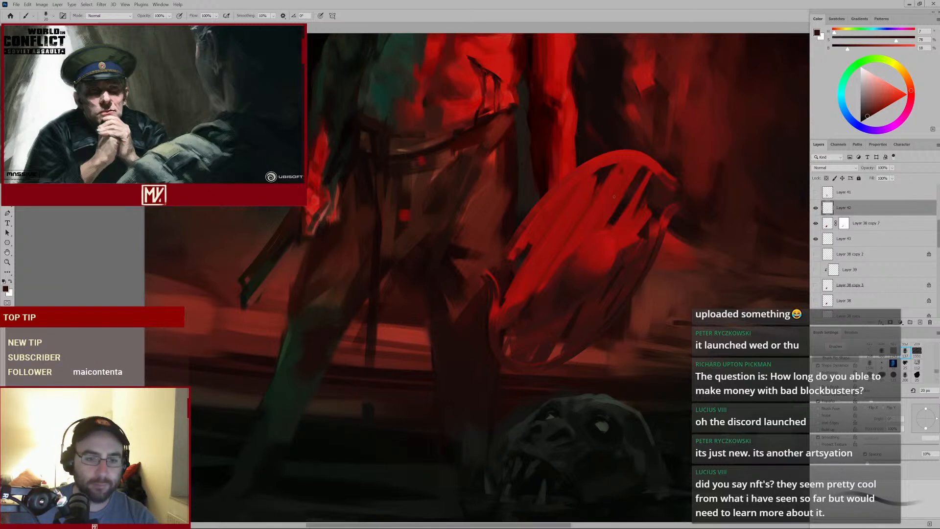
# Review the warrior's torso and shield at different zoom levels
pyautogui.moveTo(504, 124)
pyautogui.mouseDown()
pyautogui.moveTo(482, 149)
pyautogui.moveTo(528, 271)
pyautogui.mouseUp()
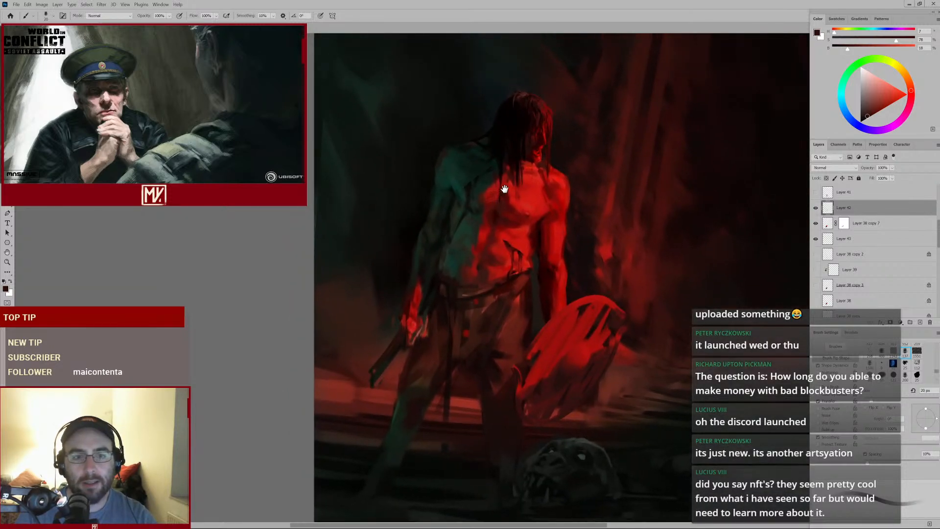
pyautogui.scroll(3, 505, 190)
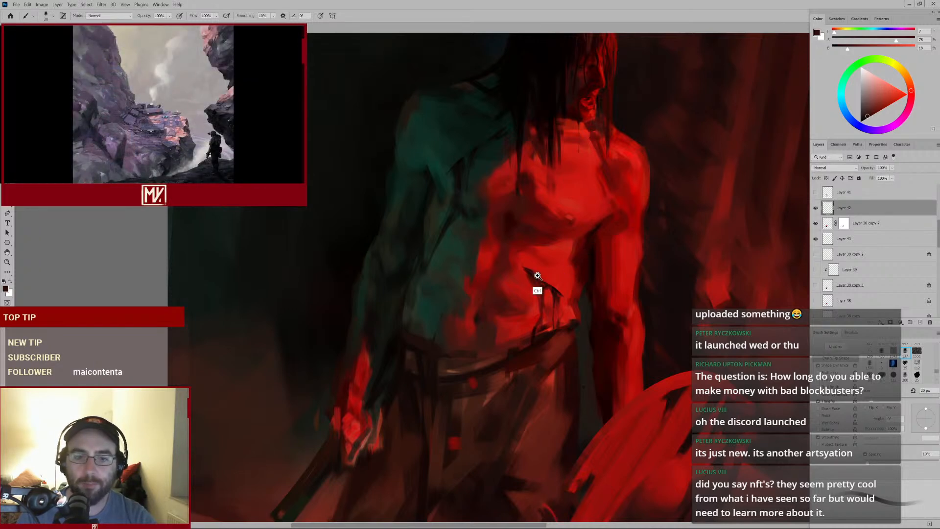
pyautogui.scroll(-3, 531, 279)
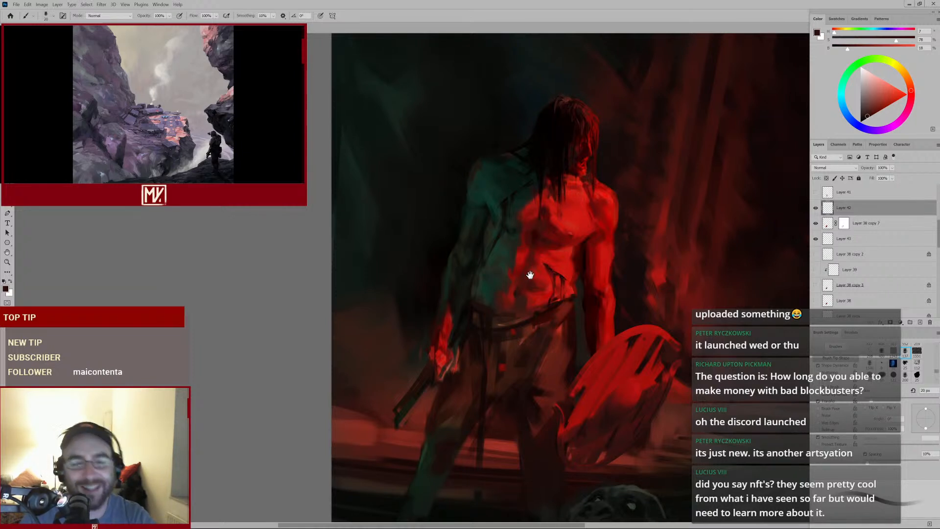
pyautogui.moveTo(529, 275)
pyautogui.mouseDown()
pyautogui.moveTo(514, 205)
pyautogui.moveTo(536, 203)
pyautogui.mouseUp()
pyautogui.scroll(3, 509, 261)
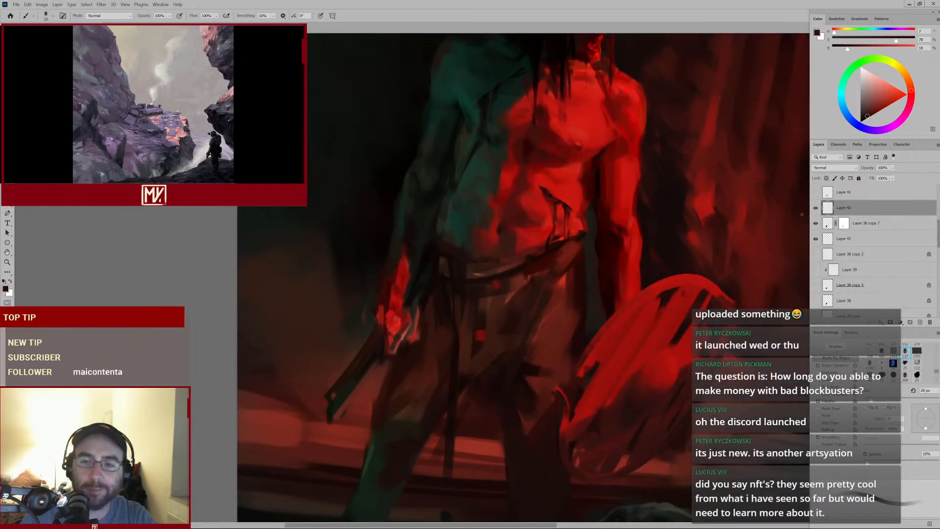
pyautogui.moveTo(571, 297)
pyautogui.mouseDown()
pyautogui.moveTo(539, 249)
pyautogui.moveTo(525, 173)
pyautogui.mouseUp()
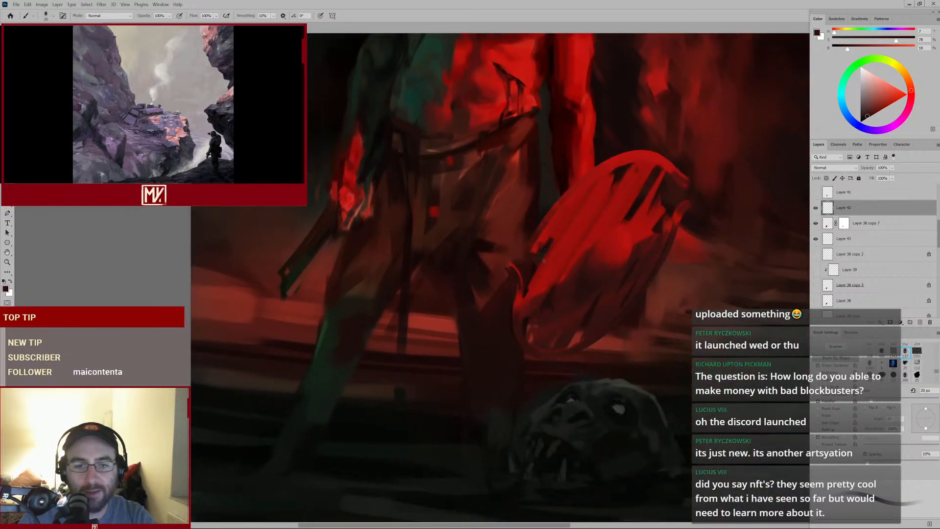
# Sample reds around the shield and inspect it at several zoom levels
pyautogui.keyDown('alt'); pyautogui.click(581, 286); pyautogui.keyUp('alt')
pyautogui.scroll(-3, 586, 291)
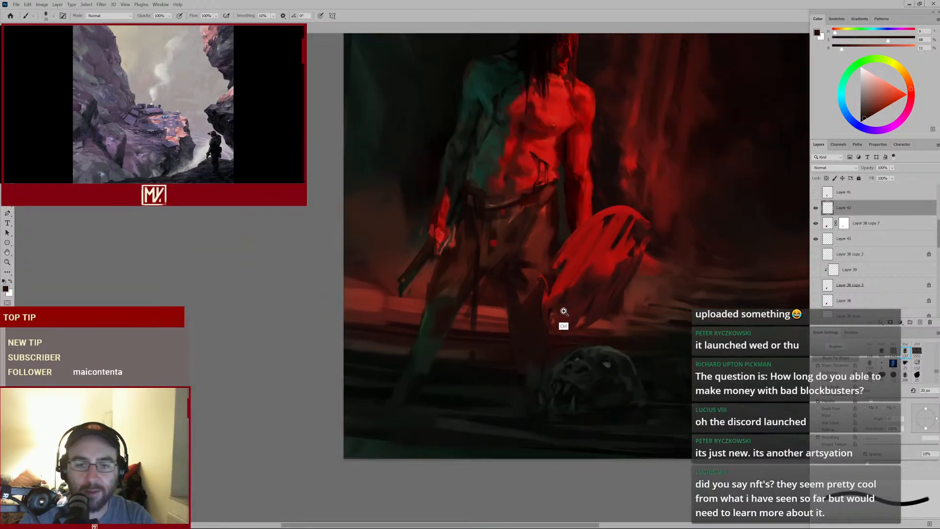
pyautogui.scroll(3, 648, 210)
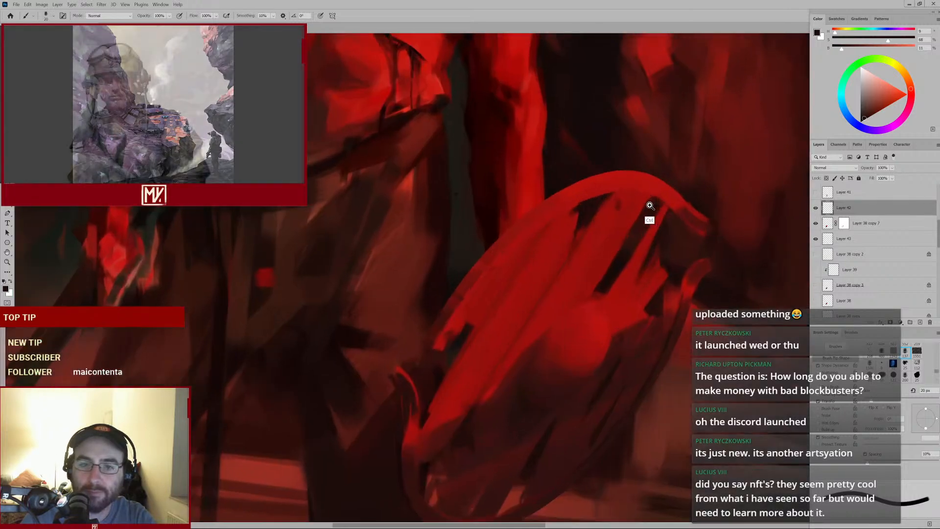
pyautogui.keyDown('alt'); pyautogui.click(648, 203); pyautogui.keyUp('alt')
pyautogui.press('[')
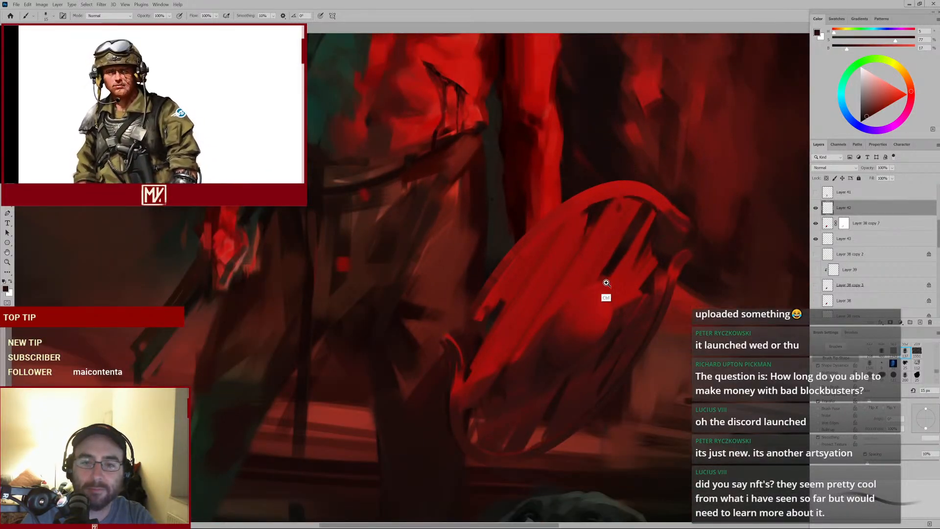
pyautogui.scroll(-3, 606, 285)
pyautogui.moveTo(657, 210); pyautogui.dragTo(553, 262)
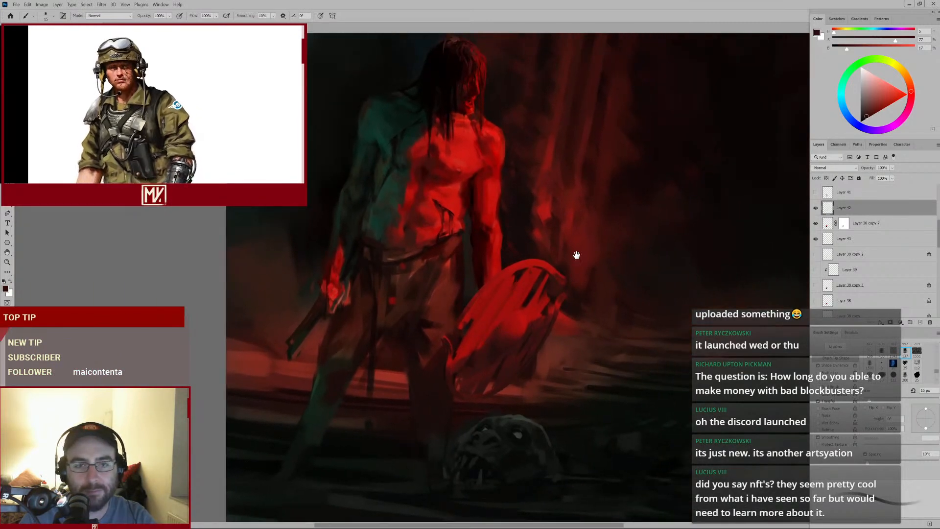
pyautogui.scroll(-2, 570, 262)
pyautogui.scroll(2, 556, 315)
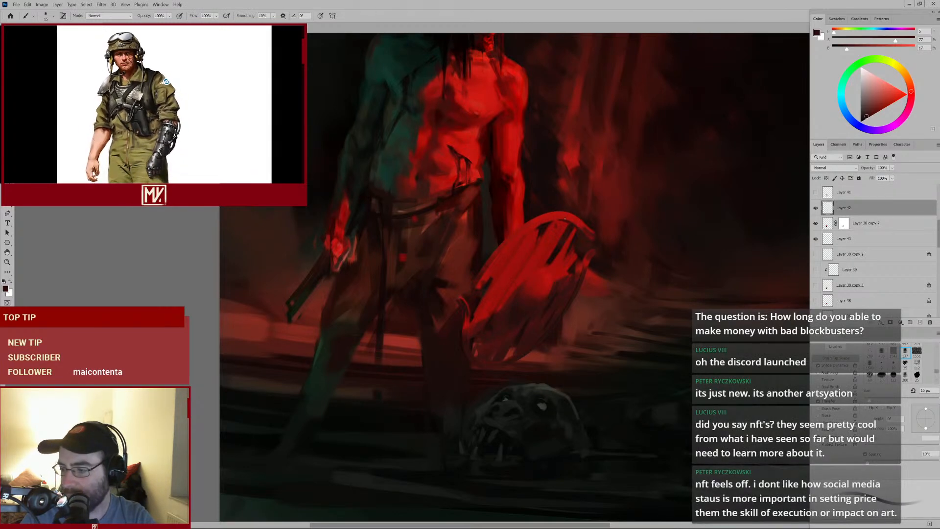
# Sample a deep red, enlarge the brush and paint a broad stroke across the shield's centre
pyautogui.keyDown('alt'); pyautogui.click(502, 311); pyautogui.keyUp('alt')
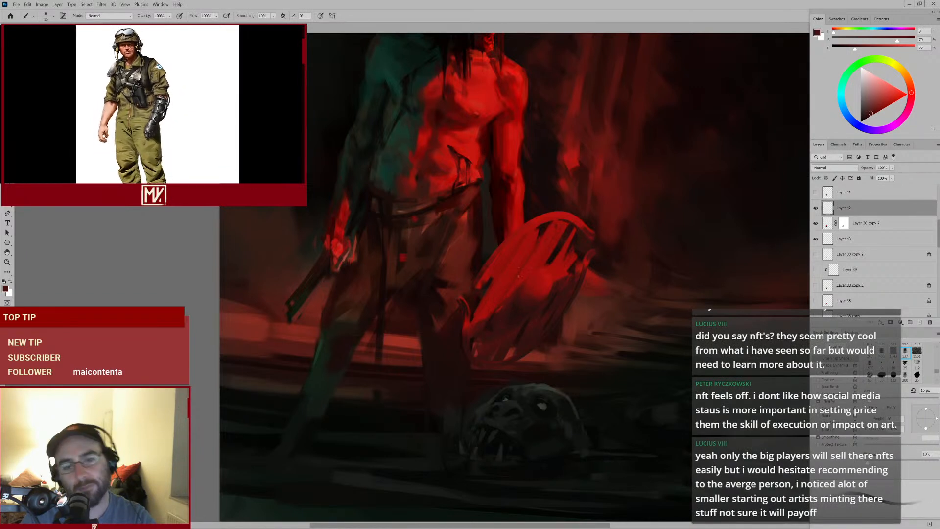
pyautogui.press(']')
pyautogui.press(']')
pyautogui.press(']')
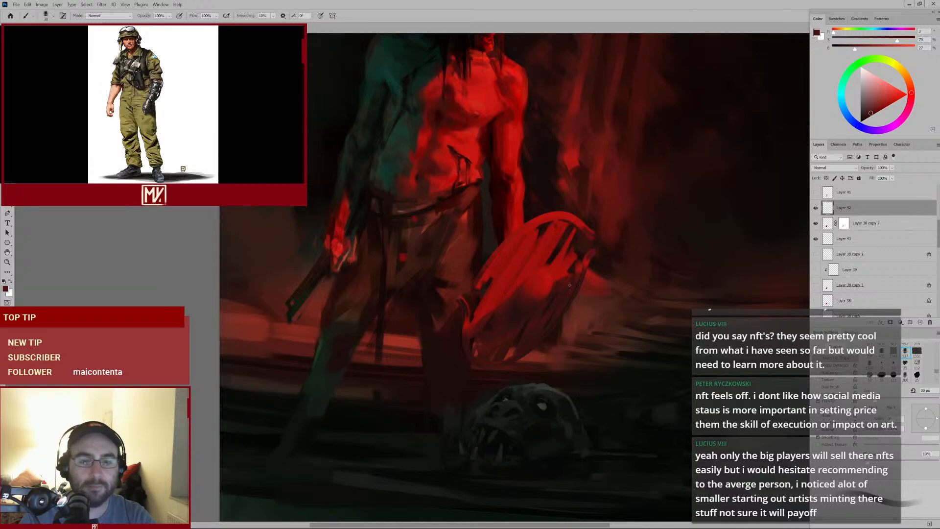
pyautogui.press(']')
pyautogui.press(']')
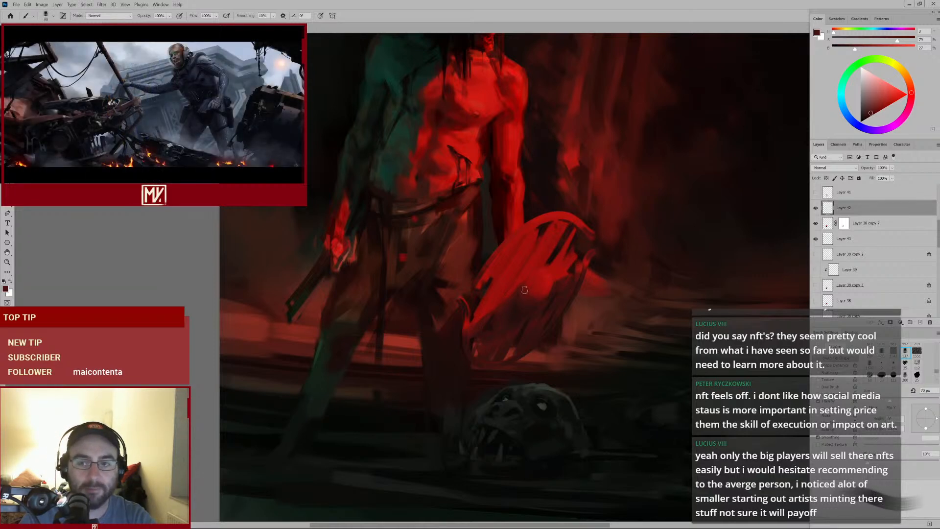
pyautogui.press(']')
pyautogui.press(']')
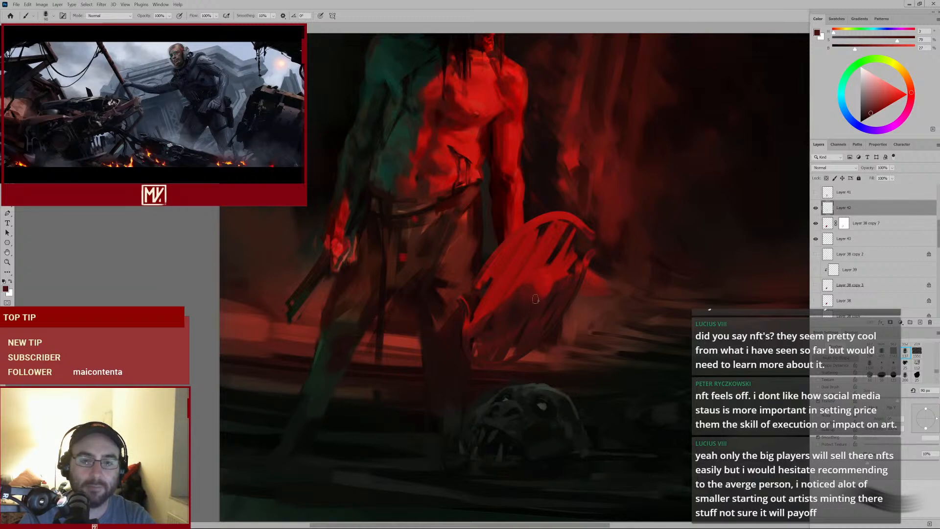
pyautogui.moveTo(571, 298)
pyautogui.mouseDown()
pyautogui.moveTo(525, 323)
pyautogui.moveTo(542, 305)
pyautogui.mouseUp()
pyautogui.press('e')
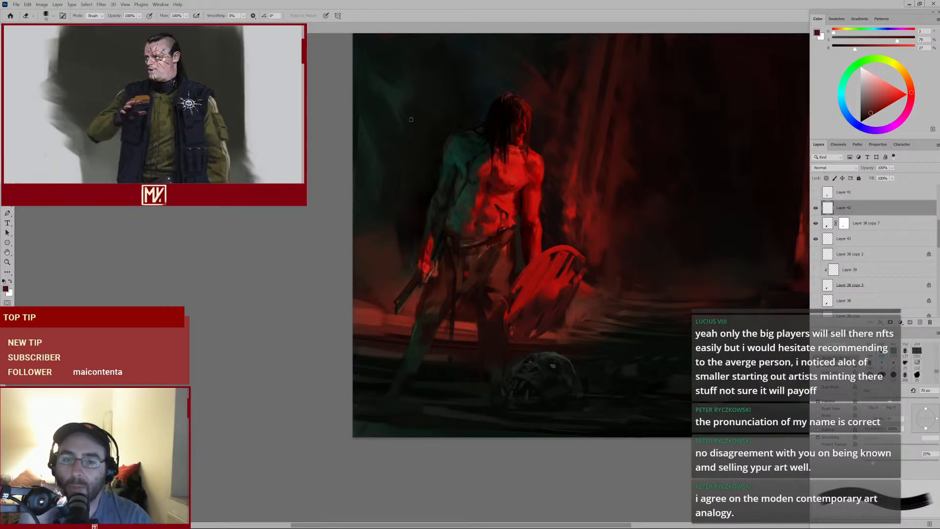
pyautogui.moveTo(556, 180)
pyautogui.mouseDown()
pyautogui.moveTo(484, 257)
pyautogui.moveTo(464, 174)
pyautogui.mouseUp()
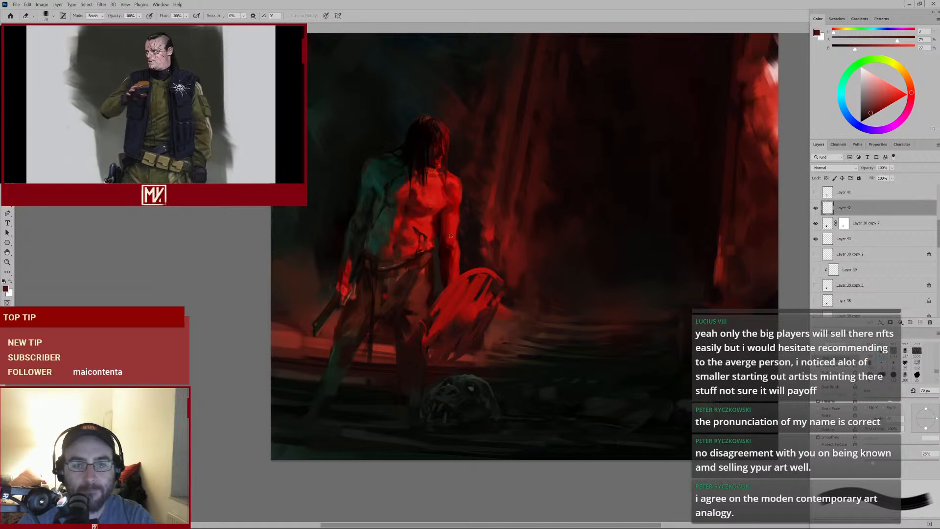
pyautogui.moveTo(483, 215)
pyautogui.mouseDown()
pyautogui.moveTo(465, 229)
pyautogui.moveTo(475, 224)
pyautogui.mouseUp()
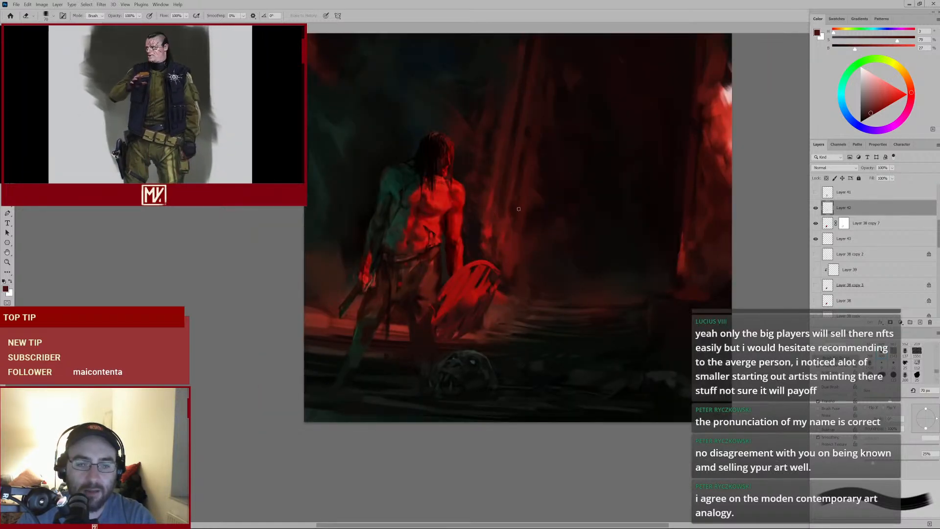
pyautogui.moveTo(551, 170)
pyautogui.mouseDown()
pyautogui.moveTo(532, 201)
pyautogui.moveTo(532, 235)
pyautogui.mouseUp()
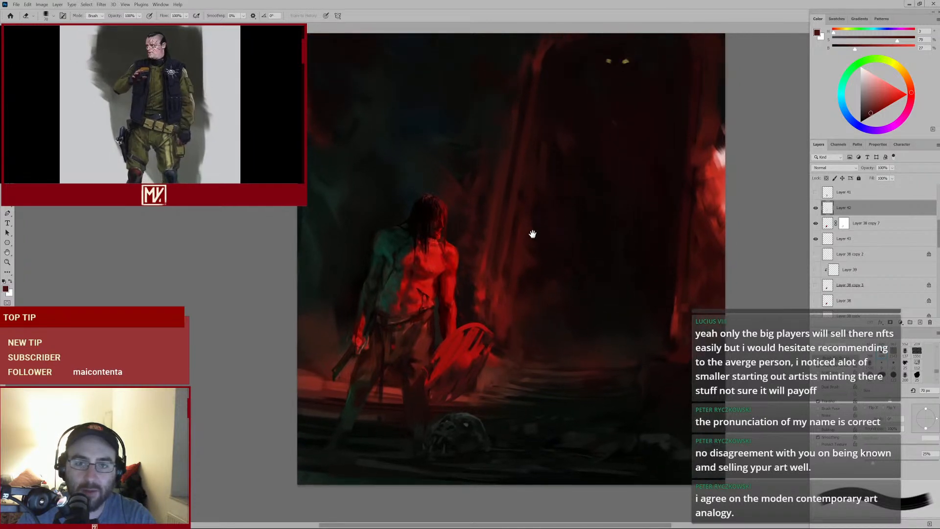
pyautogui.moveTo(435, 277); pyautogui.dragTo(460, 272)
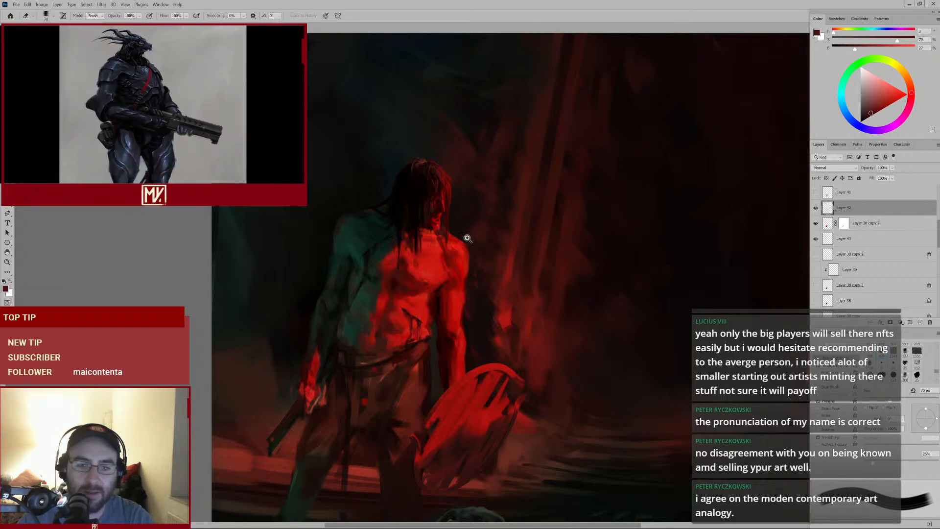
pyautogui.moveTo(465, 245); pyautogui.dragTo(441, 268)
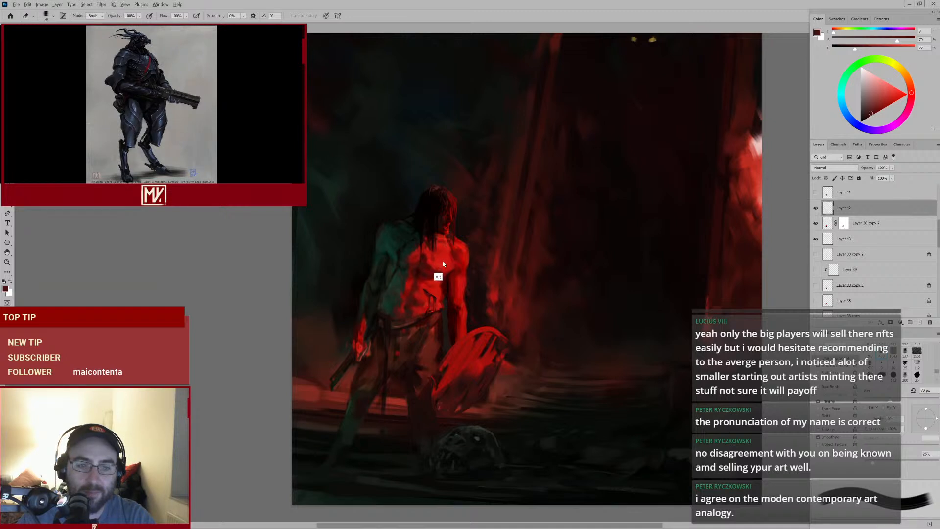
pyautogui.keyDown('alt'); pyautogui.click(443, 265); pyautogui.keyUp('alt')
pyautogui.click(486, 205)
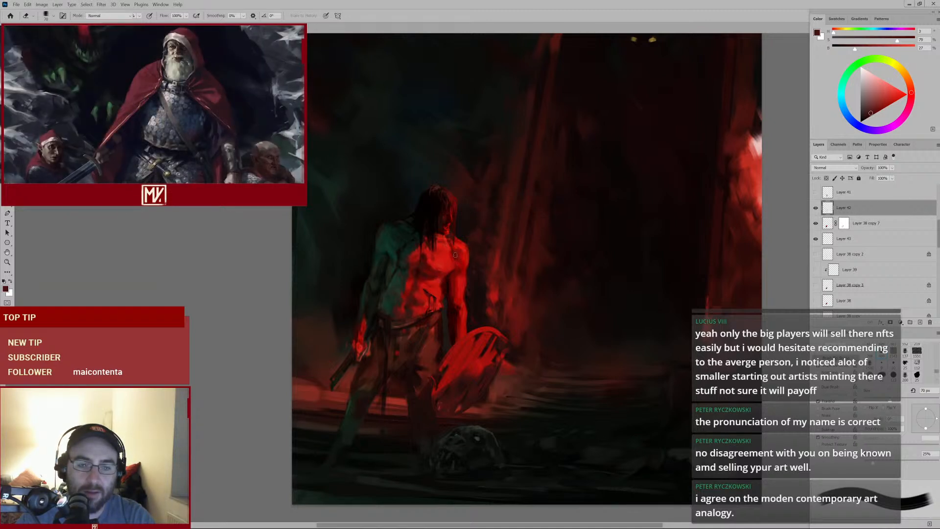
pyautogui.press('b')
# Sample red from the torso, shrink the brush and paint a stroke along the belt at the waist
pyautogui.keyDown('alt'); pyautogui.click(445, 266); pyautogui.keyUp('alt')
pyautogui.press('[')
pyautogui.press('[')
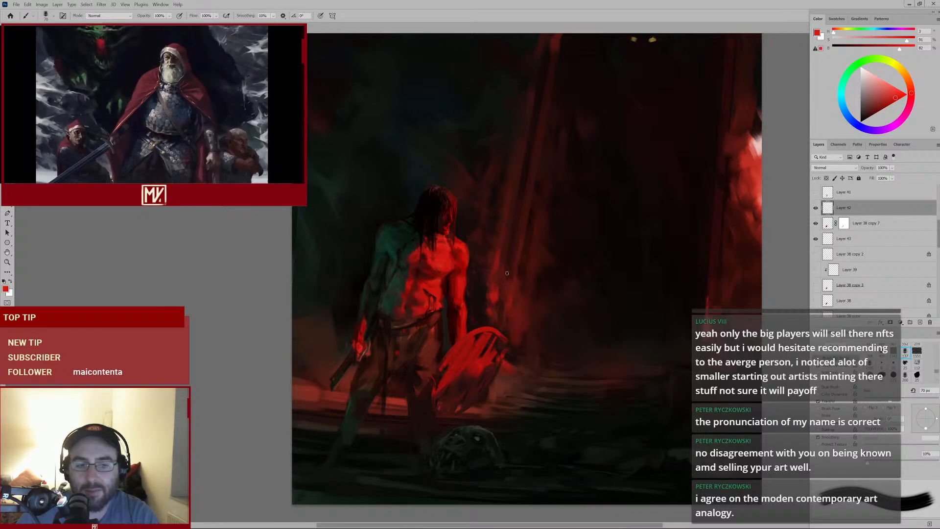
pyautogui.click(815, 211)
pyautogui.click(815, 210)
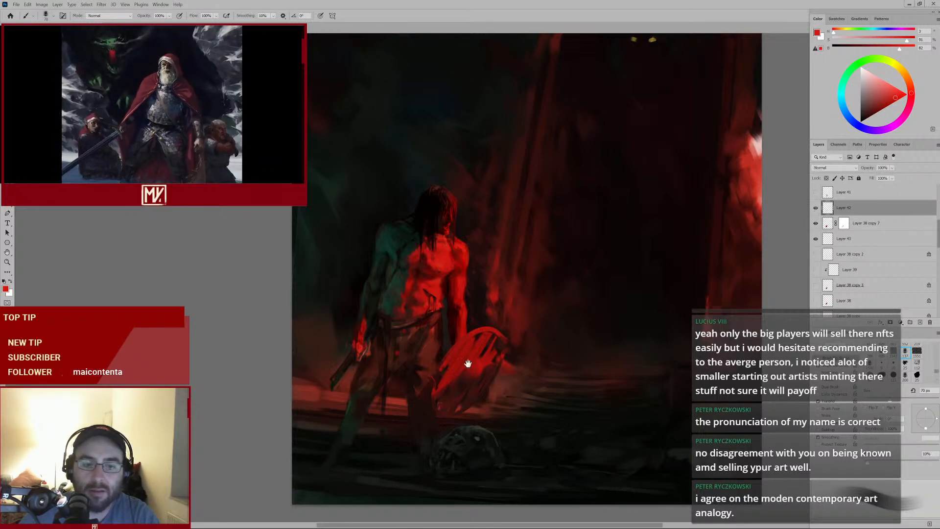
pyautogui.scroll(3, 485, 357)
pyautogui.press('[')
pyautogui.press('[')
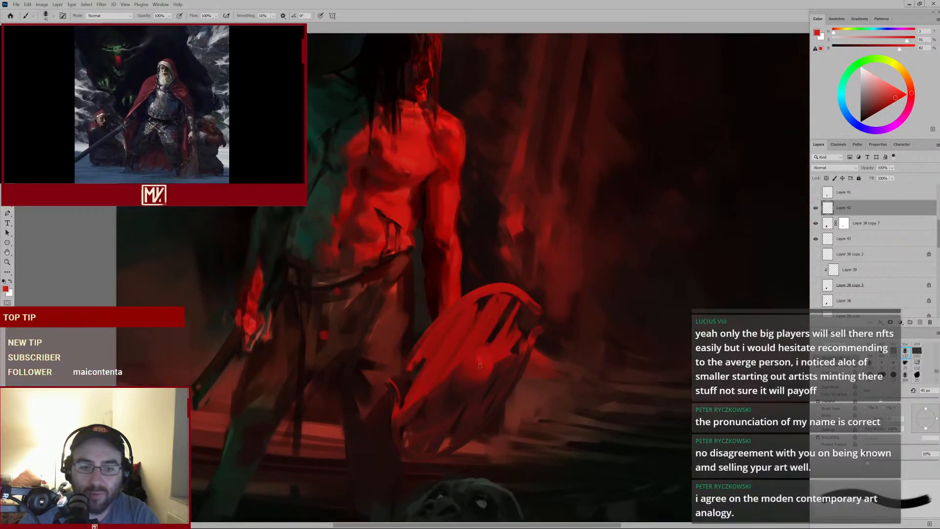
pyautogui.press('[')
pyautogui.press('[')
pyautogui.press('[')
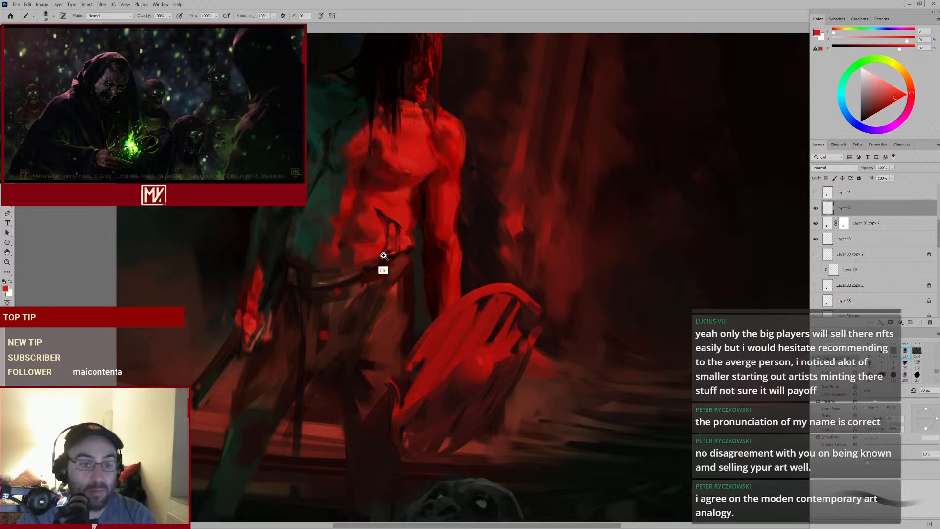
pyautogui.moveTo(384, 256)
pyautogui.mouseDown()
pyautogui.moveTo(347, 285)
pyautogui.moveTo(353, 280)
pyautogui.mouseUp()
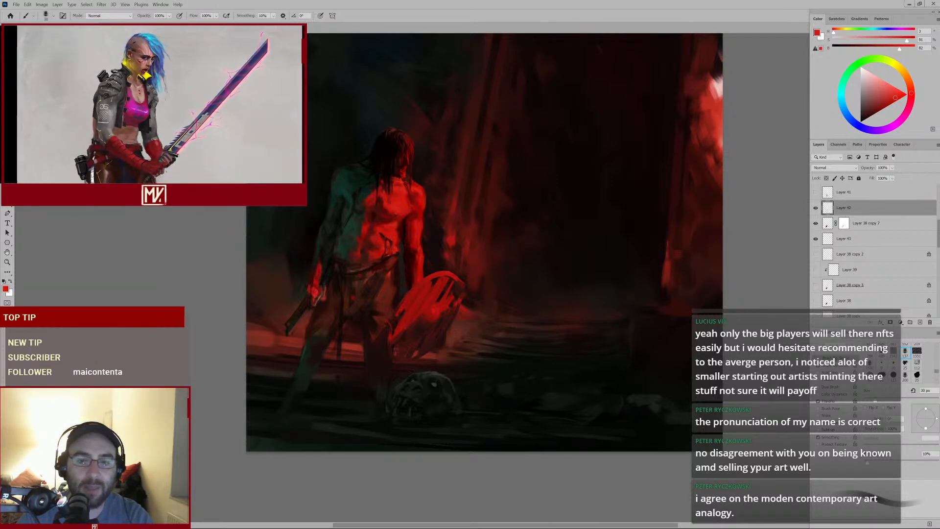
# Sample darker tones, enlarge the brush and paint strokes across the shield's upper face
pyautogui.moveTo(427, 307)
pyautogui.mouseDown()
pyautogui.moveTo(447, 298)
pyautogui.moveTo(436, 316)
pyautogui.moveTo(413, 316)
pyautogui.moveTo(421, 315)
pyautogui.mouseUp()
pyautogui.keyDown('alt'); pyautogui.click(439, 309); pyautogui.keyUp('alt')
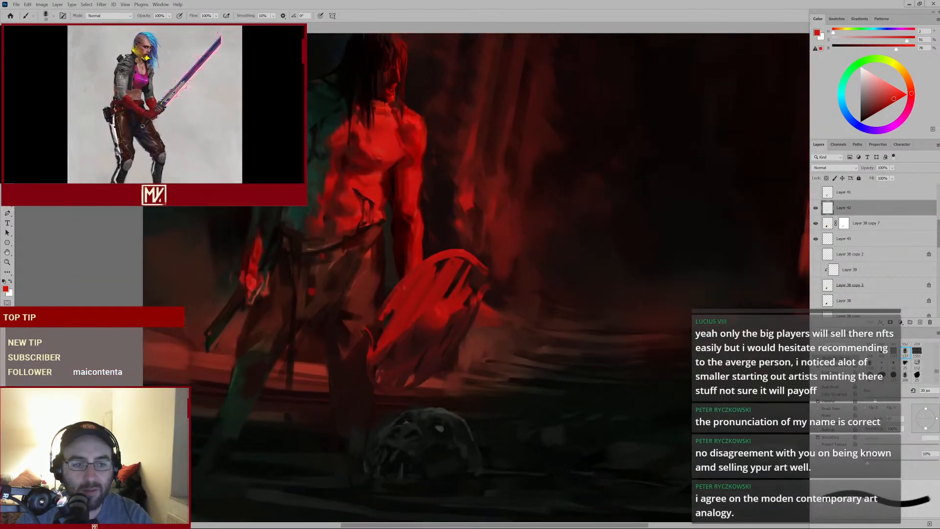
pyautogui.keyDown('alt'); pyautogui.click(379, 269); pyautogui.keyUp('alt')
pyautogui.press(']')
pyautogui.press(']')
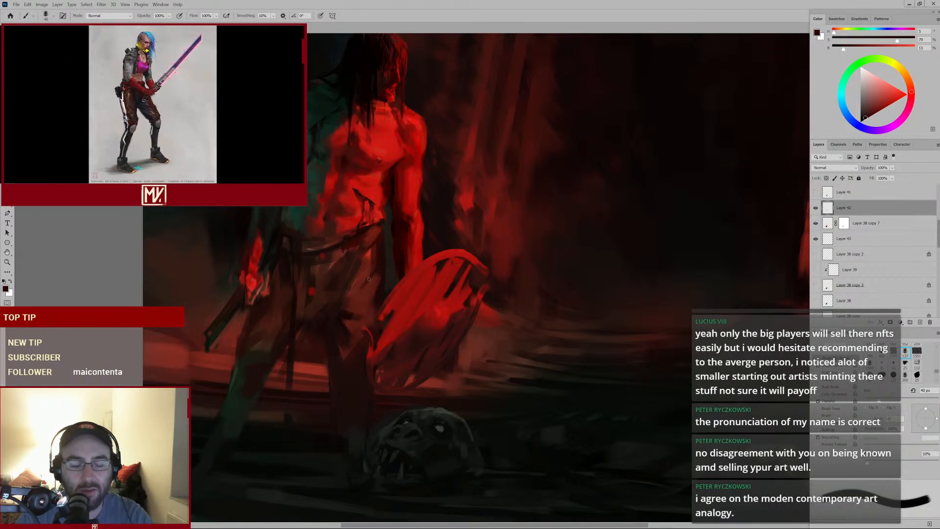
pyautogui.keyDown('alt'); pyautogui.click(336, 303); pyautogui.keyUp('alt')
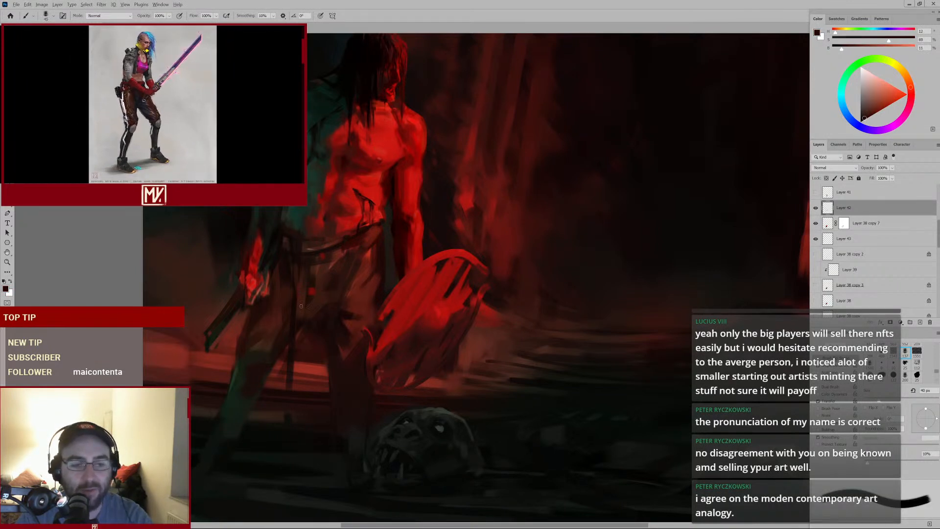
pyautogui.press(']')
pyautogui.moveTo(452, 283); pyautogui.dragTo(420, 301)
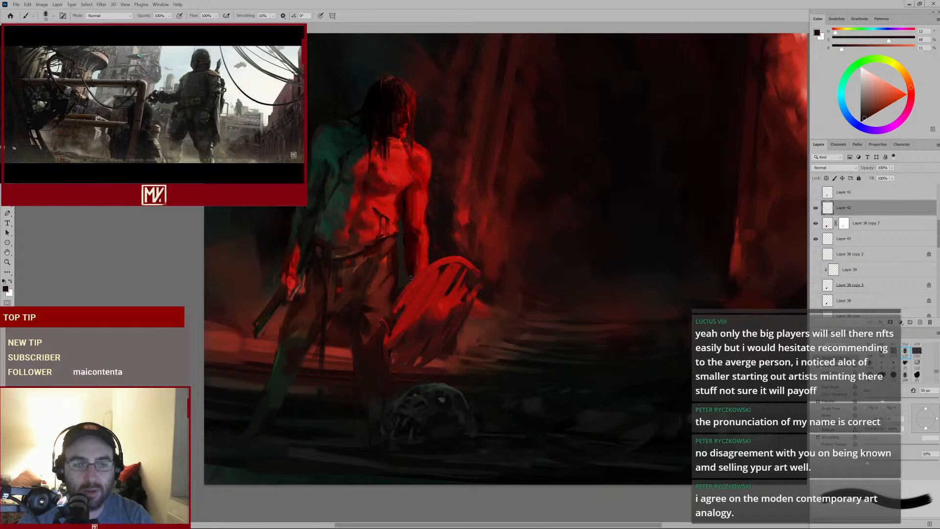
# Sample red from the abdomen and paint small strokes near the belt and the shield's top edge
pyautogui.click(373, 210)
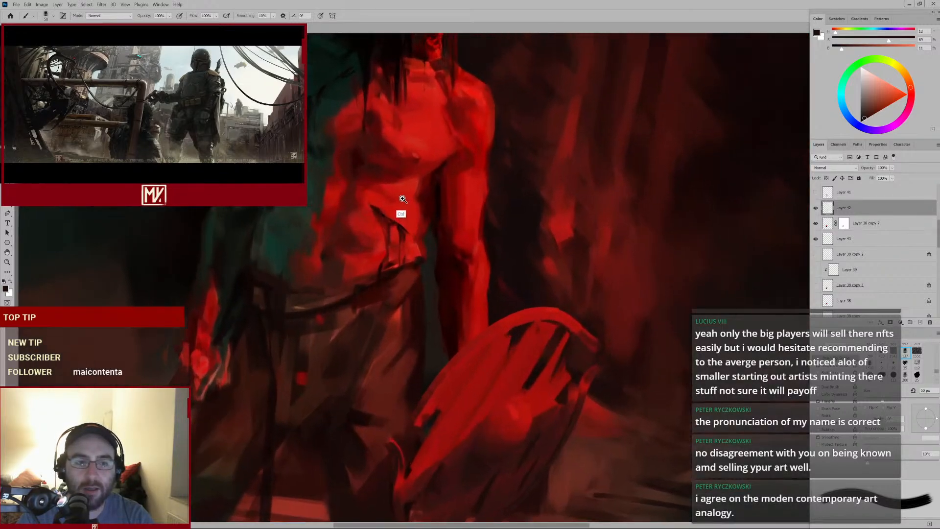
pyautogui.keyDown('alt'); pyautogui.click(373, 211); pyautogui.keyUp('alt')
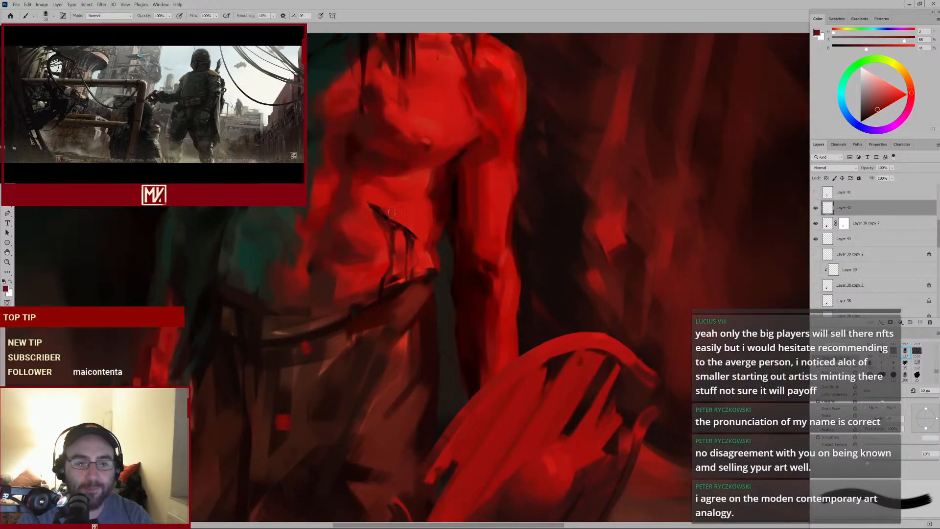
pyautogui.moveTo(396, 250)
pyautogui.mouseDown()
pyautogui.moveTo(383, 260)
pyautogui.moveTo(399, 247)
pyautogui.mouseUp()
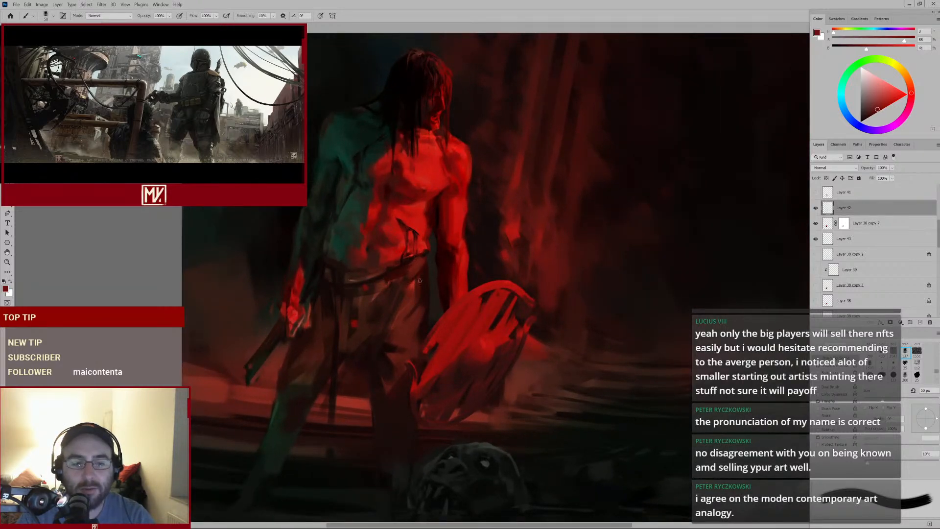
pyautogui.scroll(-4, 419, 280)
pyautogui.moveTo(424, 249); pyautogui.dragTo(440, 231)
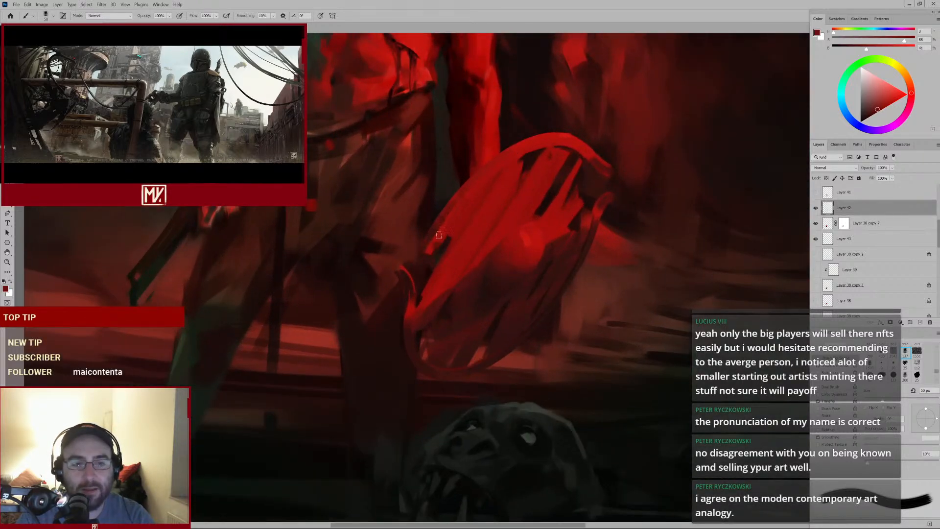
# Sample dark reds with a smaller brush and paint strokes along the shield's left edge
pyautogui.keyDown('alt'); pyautogui.click(440, 230); pyautogui.keyUp('alt')
pyautogui.press('[')
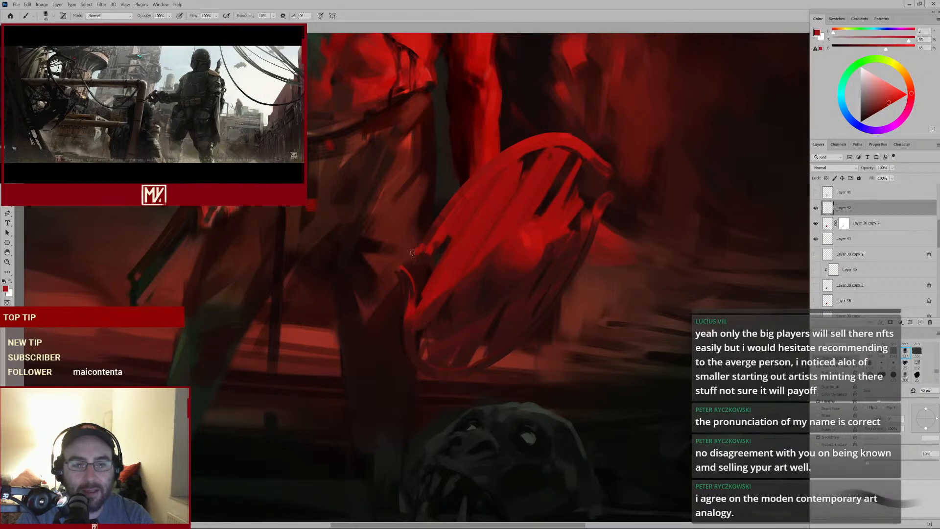
pyautogui.keyDown('alt'); pyautogui.click(433, 236); pyautogui.keyUp('alt')
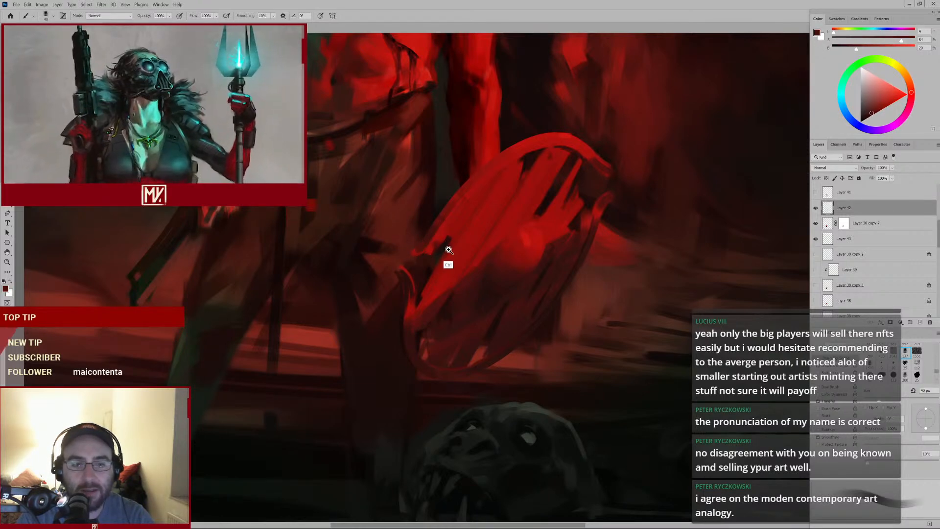
pyautogui.moveTo(447, 252); pyautogui.dragTo(417, 278)
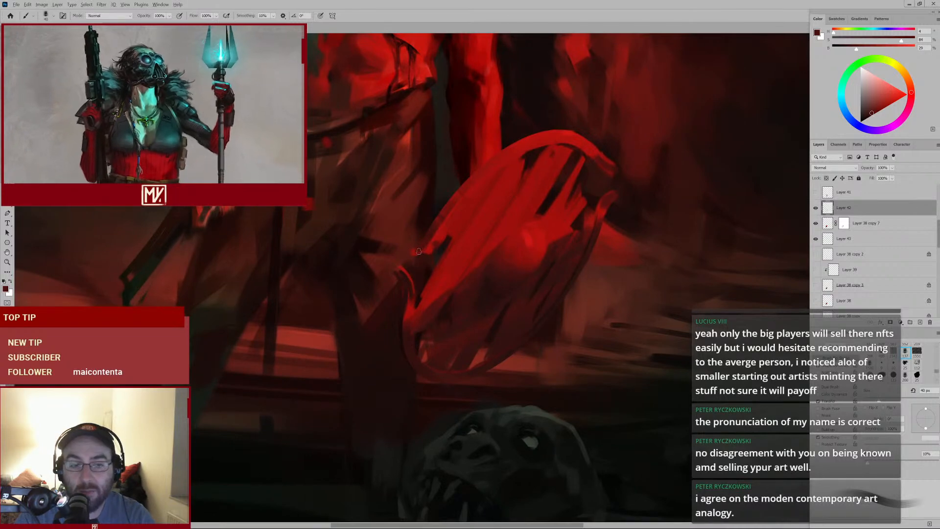
pyautogui.press('[')
pyautogui.keyDown('alt'); pyautogui.click(405, 296); pyautogui.keyUp('alt')
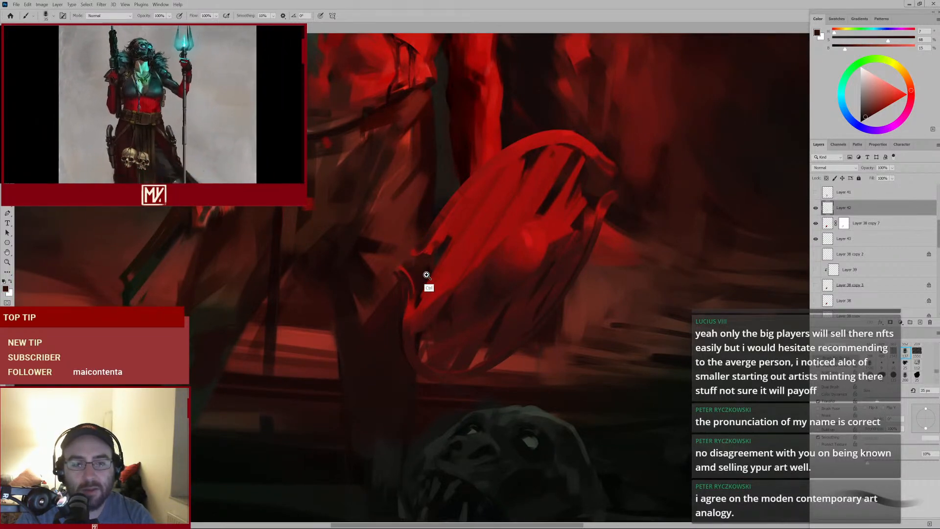
pyautogui.moveTo(428, 272)
pyautogui.mouseDown()
pyautogui.moveTo(423, 280)
pyautogui.moveTo(437, 277)
pyautogui.mouseUp()
pyautogui.moveTo(479, 250)
pyautogui.mouseDown()
pyautogui.moveTo(444, 275)
pyautogui.moveTo(471, 243)
pyautogui.mouseUp()
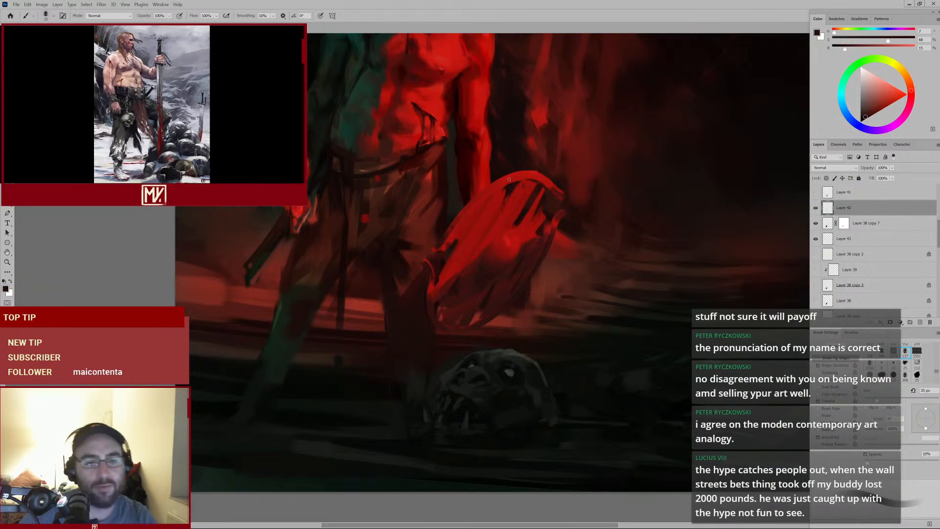
pyautogui.moveTo(448, 172); pyautogui.dragTo(494, 256)
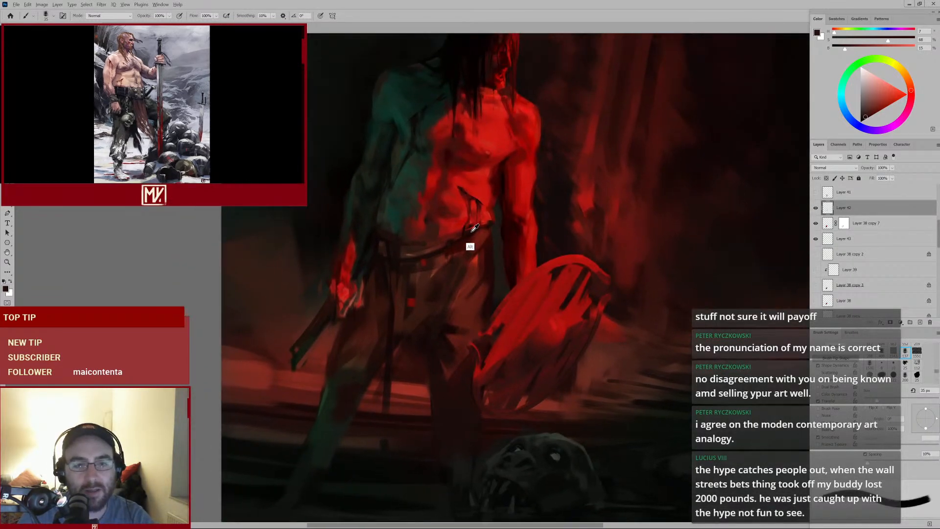
# Sample red from the belt, shrink the brush and dab a small touch near the warrior's left hip
pyautogui.keyDown('alt'); pyautogui.click(472, 232); pyautogui.keyUp('alt')
pyautogui.press('[')
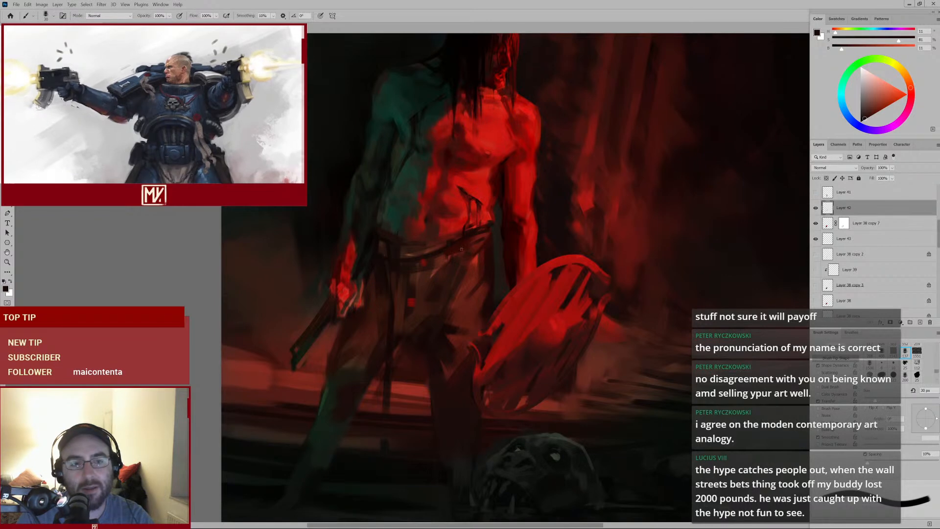
pyautogui.scroll(-3, 461, 249)
pyautogui.scroll(1, 461, 250)
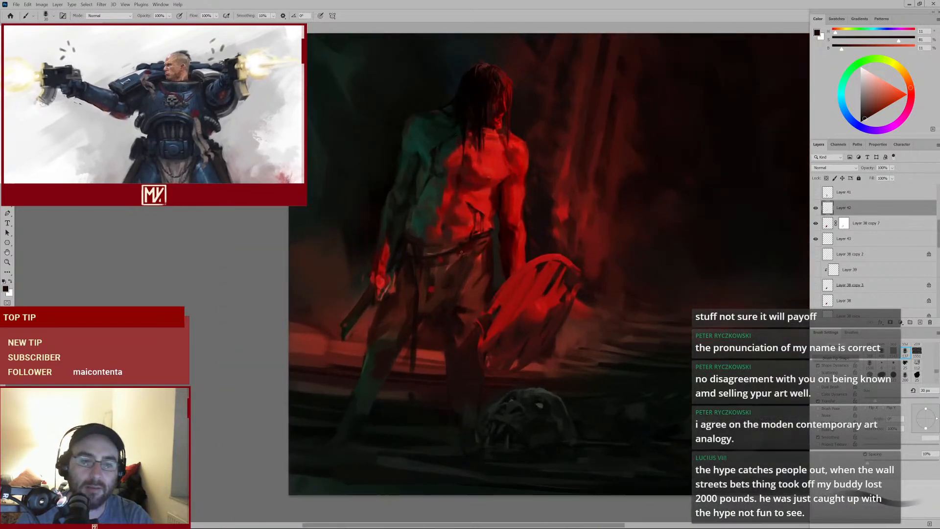
pyautogui.keyDown('alt'); pyautogui.click(410, 247); pyautogui.keyUp('alt')
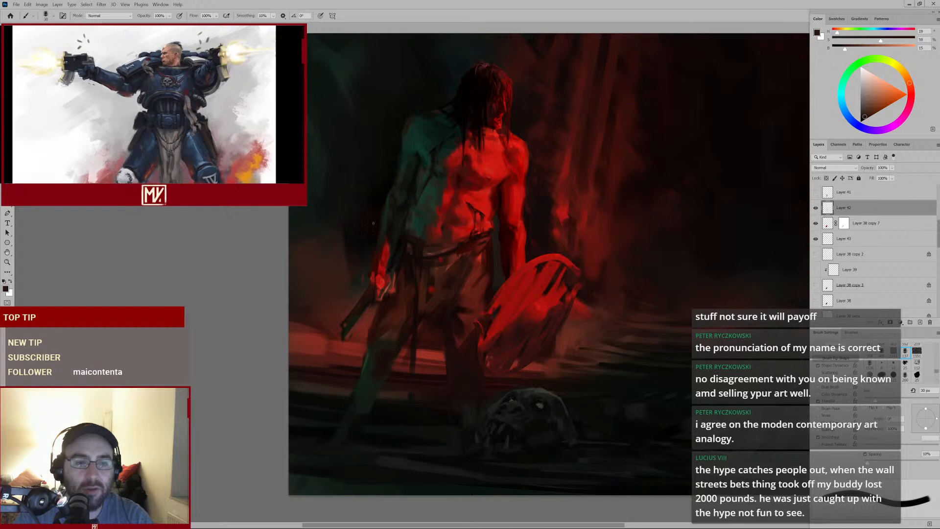
# Sample teal-green from the left arm, enlarge the brush and paint green strokes over the warrior's left shoulder
pyautogui.keyDown('alt'); pyautogui.click(385, 228); pyautogui.keyUp('alt')
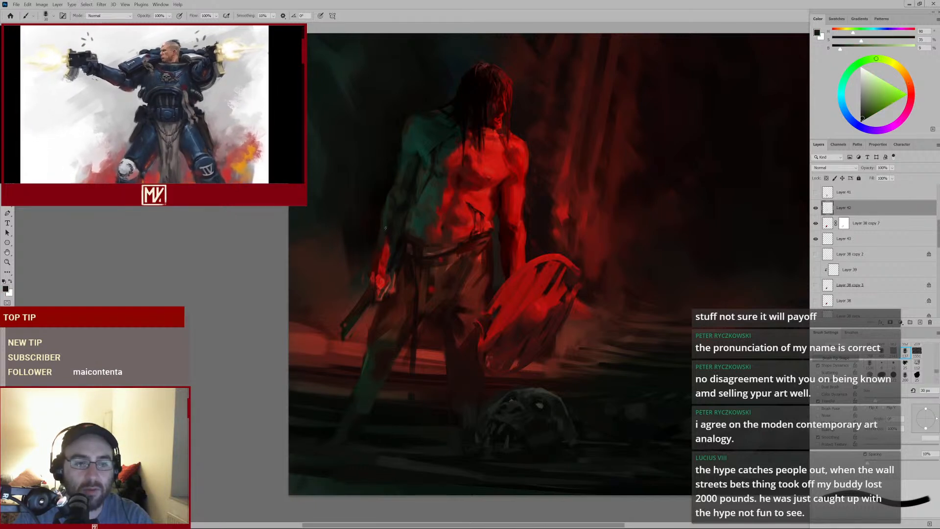
pyautogui.keyDown('alt'); pyautogui.click(383, 242); pyautogui.keyUp('alt')
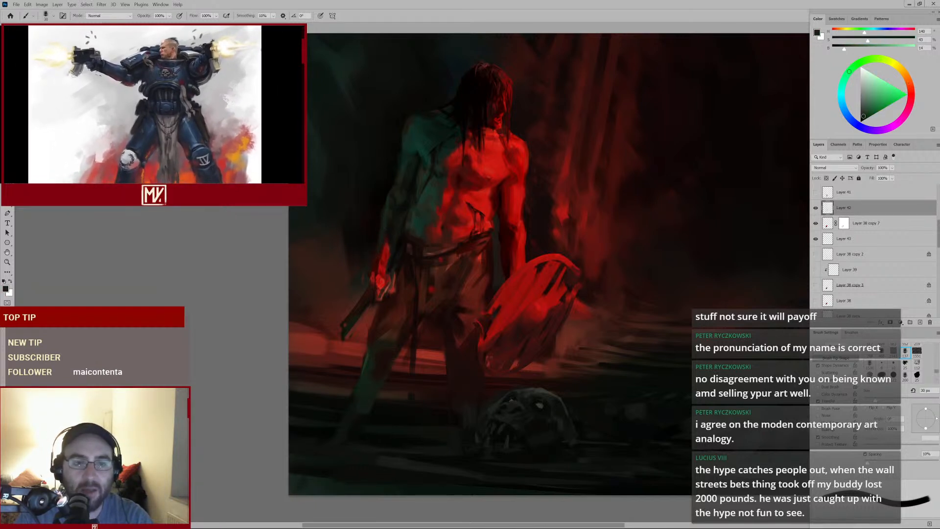
pyautogui.moveTo(433, 178); pyautogui.dragTo(443, 227)
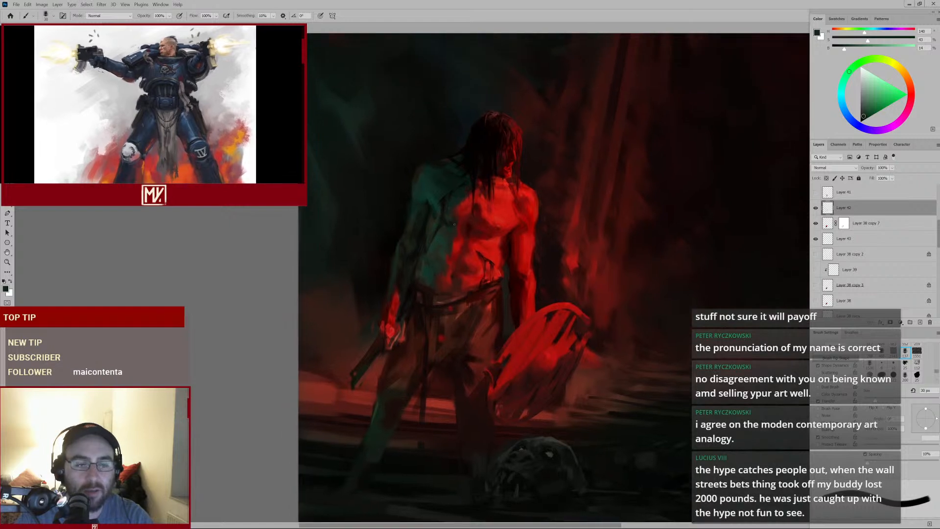
pyautogui.keyDown('alt'); pyautogui.click(437, 182); pyautogui.keyUp('alt')
pyautogui.press(']')
pyautogui.press(']')
pyautogui.press(']')
pyautogui.press(']')
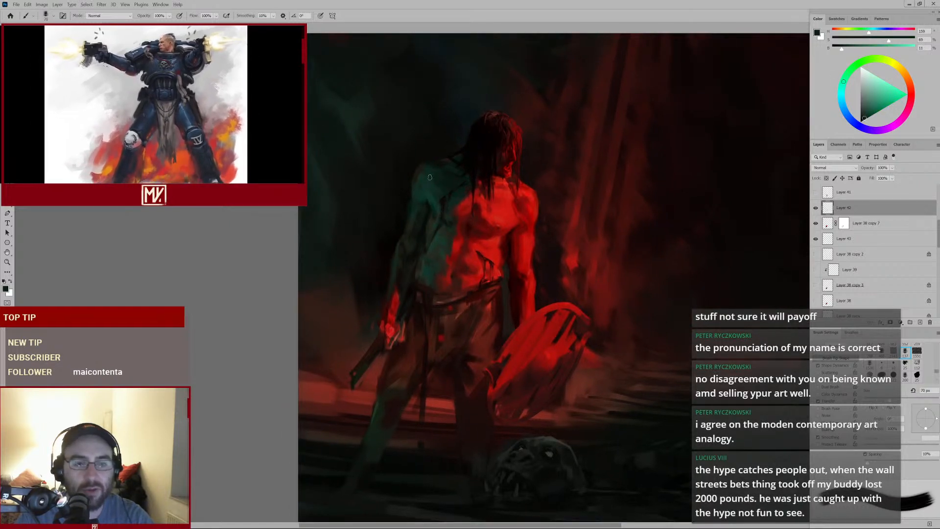
pyautogui.keyDown('alt'); pyautogui.click(433, 176); pyautogui.keyUp('alt')
pyautogui.moveTo(431, 176); pyautogui.dragTo(422, 193)
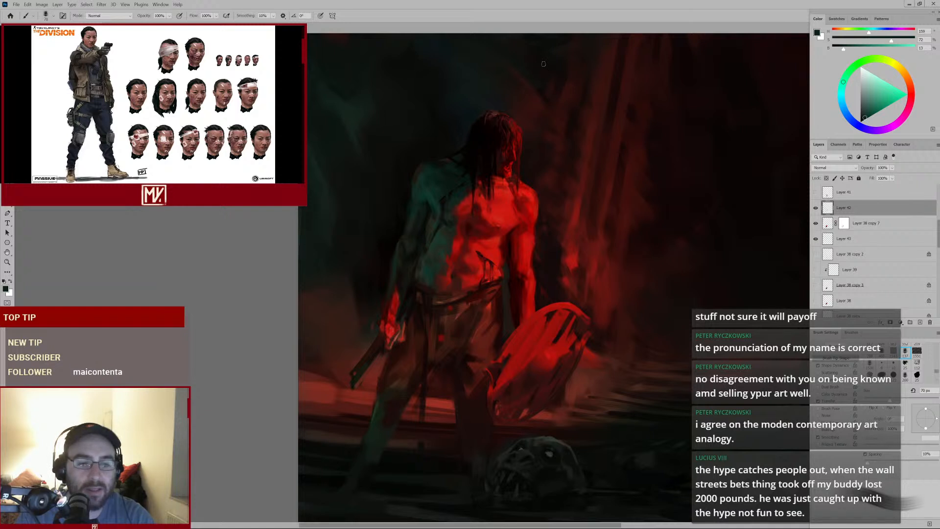
# Sample dark red tones from the legs and dab short strokes on the thigh area below the belt
pyautogui.moveTo(427, 263); pyautogui.dragTo(447, 195)
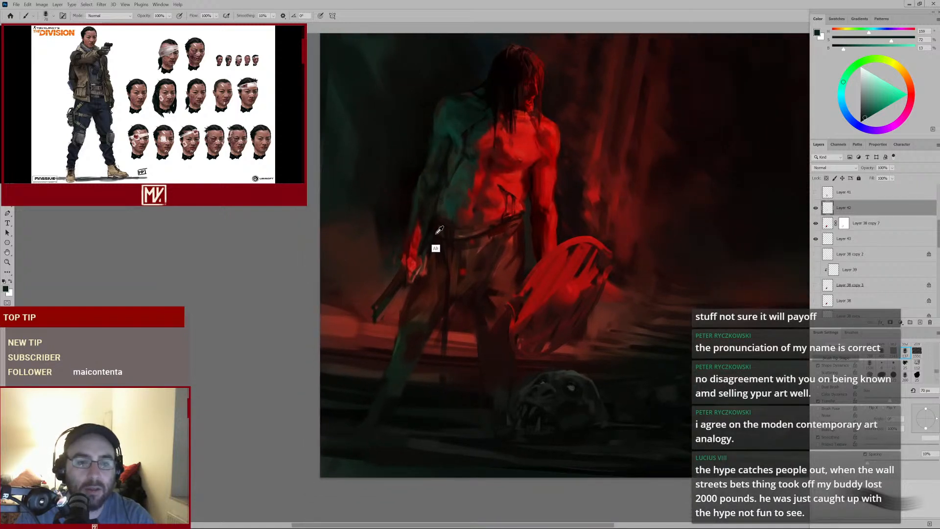
pyautogui.keyDown('alt'); pyautogui.click(443, 232); pyautogui.keyUp('alt')
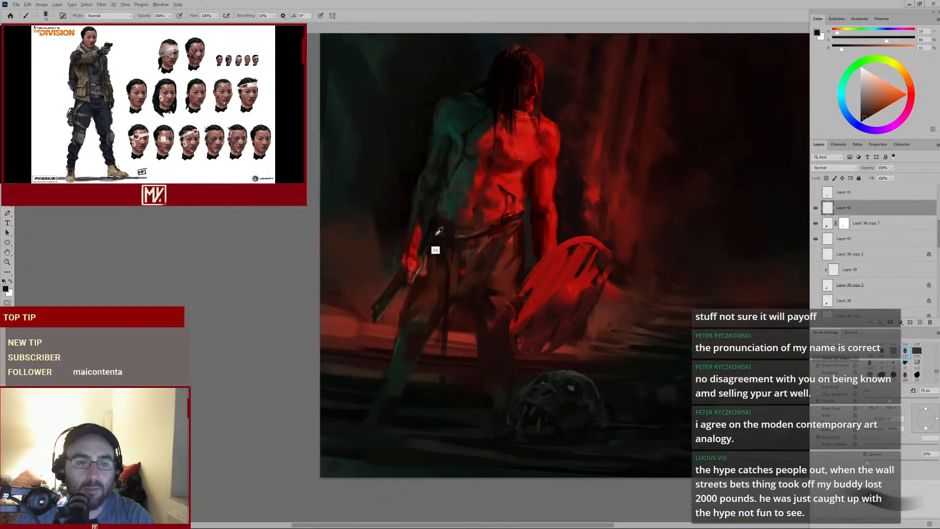
pyautogui.keyDown('alt'); pyautogui.click(435, 234); pyautogui.keyUp('alt')
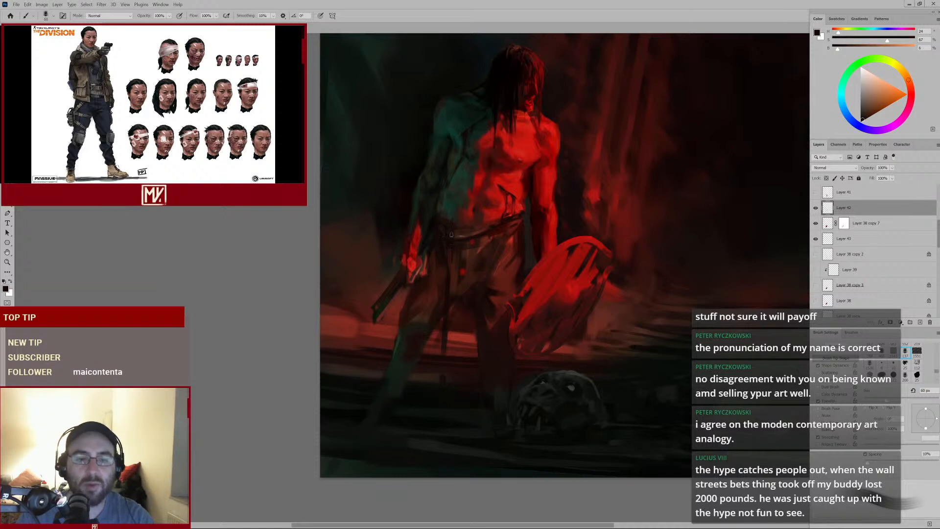
pyautogui.keyDown('alt'); pyautogui.click(447, 264); pyautogui.keyUp('alt')
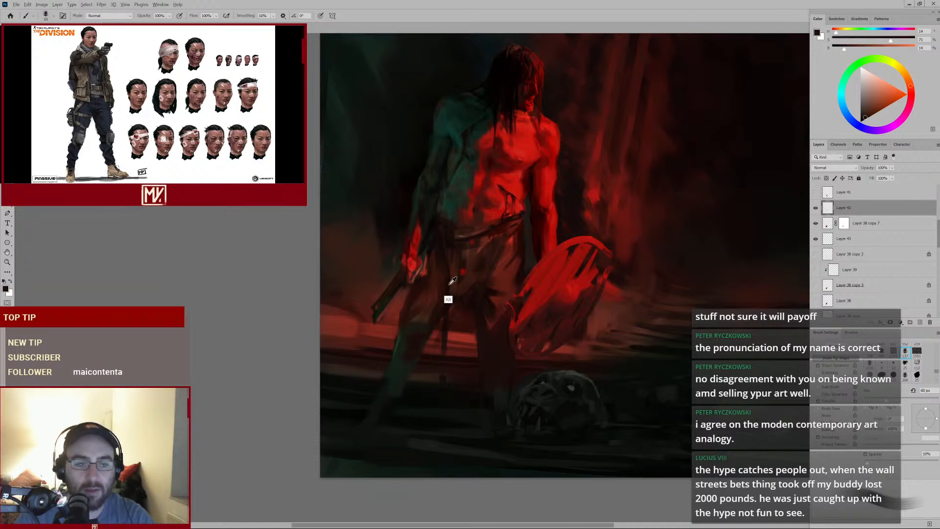
pyautogui.keyDown('alt'); pyautogui.click(448, 283); pyautogui.keyUp('alt')
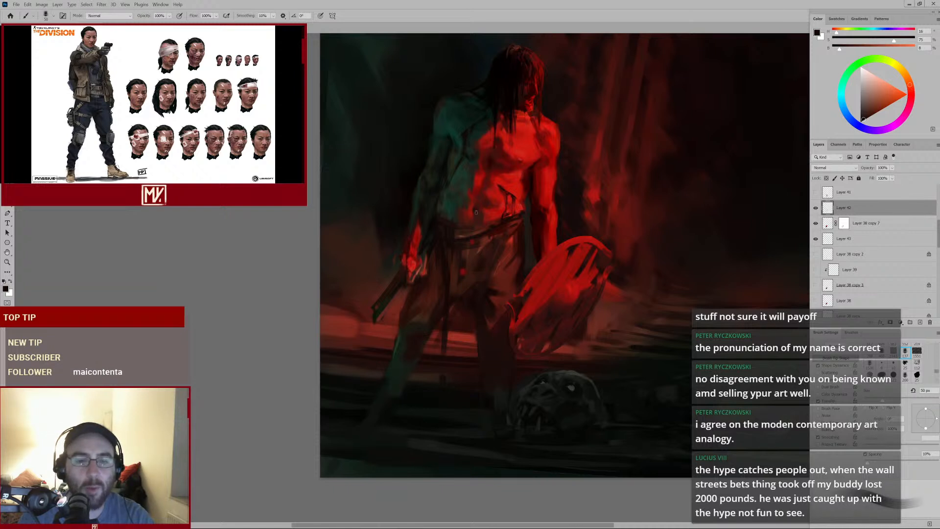
pyautogui.keyDown('alt'); pyautogui.click(462, 267); pyautogui.keyUp('alt')
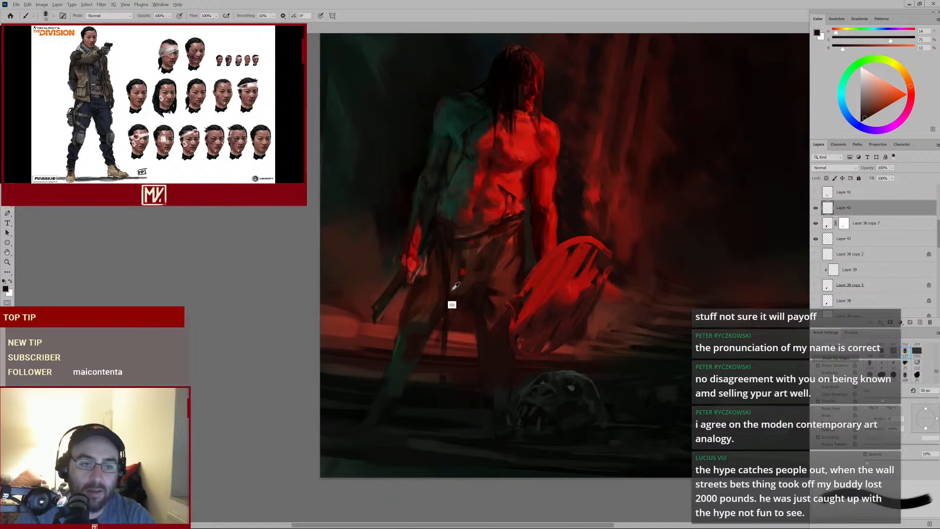
pyautogui.keyDown('alt'); pyautogui.click(450, 283); pyautogui.keyUp('alt')
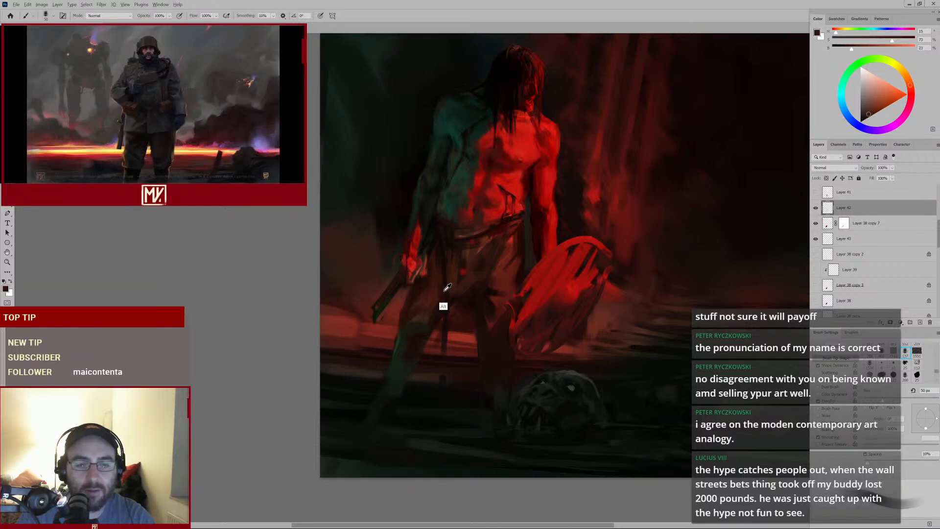
pyautogui.keyDown('alt'); pyautogui.click(438, 307); pyautogui.keyUp('alt')
pyautogui.keyDown('alt'); pyautogui.click(434, 305); pyautogui.keyUp('alt')
# Enlarge the brush and paint dark red strokes on the loincloth between the legs, resampling as needed
pyautogui.press(']')
pyautogui.press(']')
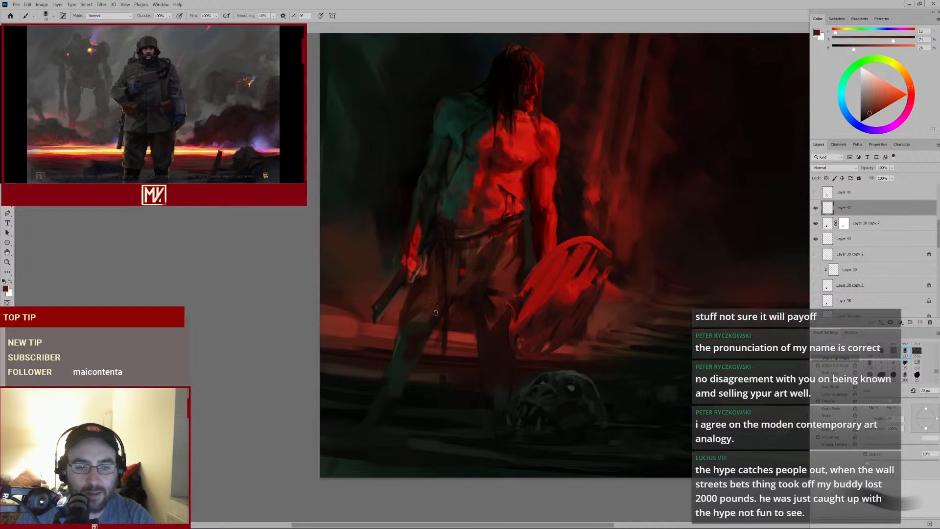
pyautogui.keyDown('alt'); pyautogui.click(466, 292); pyautogui.keyUp('alt')
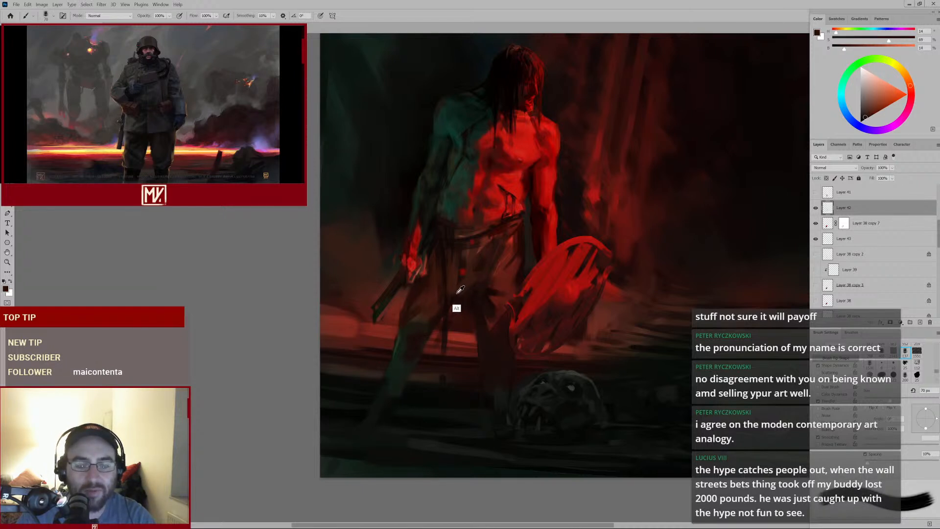
pyautogui.keyDown('alt'); pyautogui.click(457, 296); pyautogui.keyUp('alt')
pyautogui.keyDown('alt'); pyautogui.click(463, 264); pyautogui.keyUp('alt')
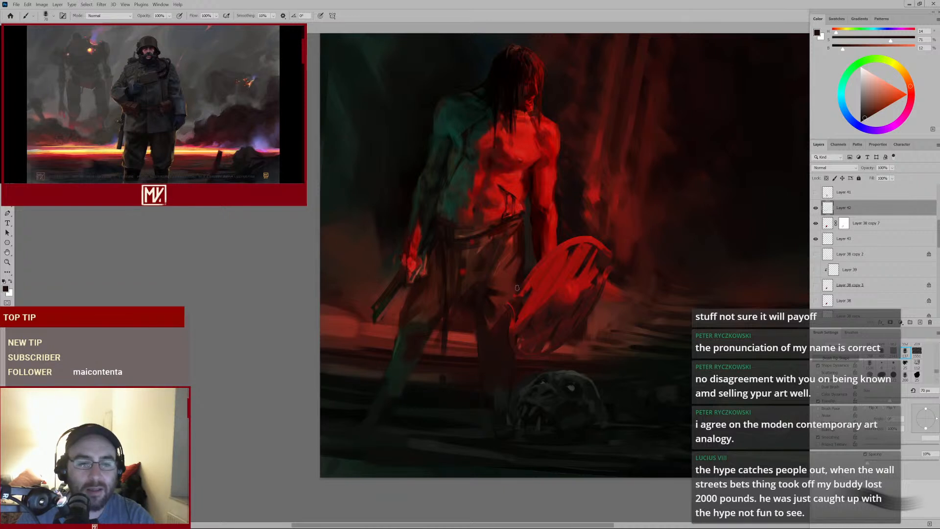
pyautogui.keyDown('alt'); pyautogui.click(469, 289); pyautogui.keyUp('alt')
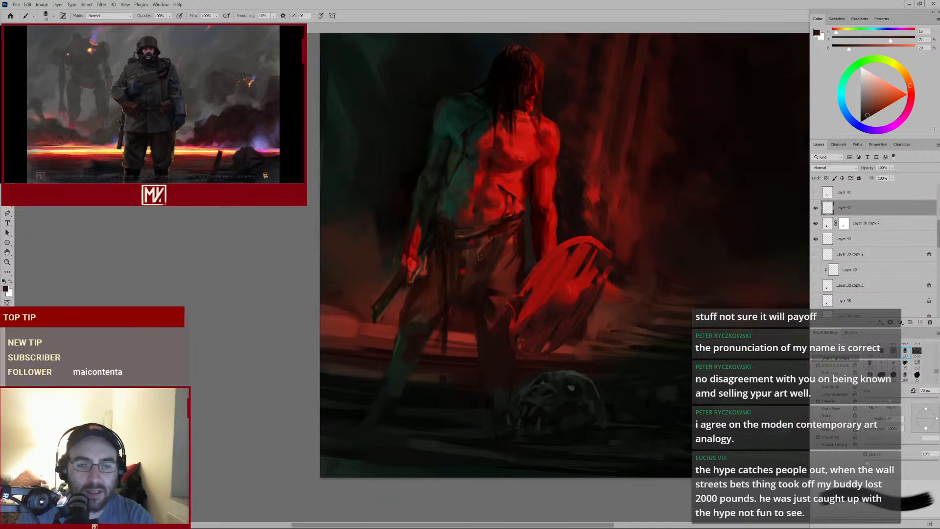
pyautogui.keyDown('alt'); pyautogui.click(470, 253); pyautogui.keyUp('alt')
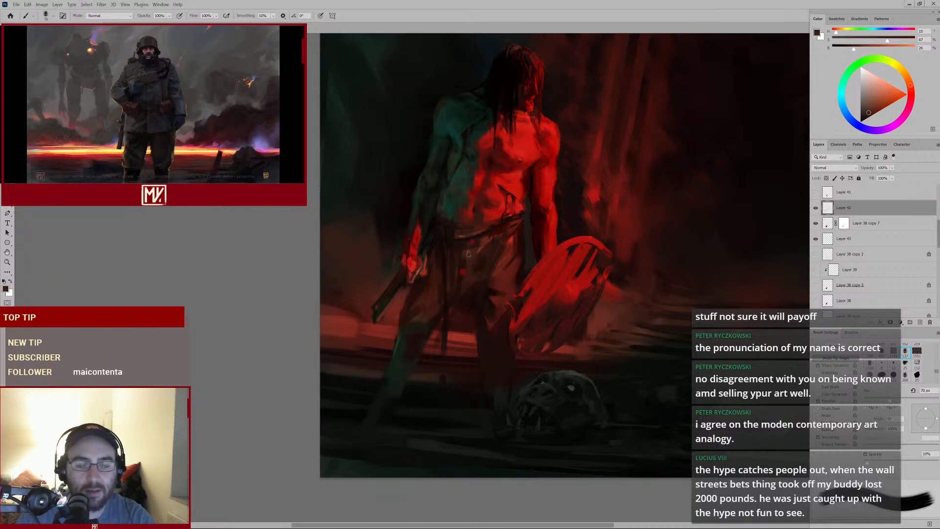
pyautogui.keyDown('alt'); pyautogui.click(463, 286); pyautogui.keyUp('alt')
# Enlarge the brush, sample darker tones and paint strokes across the legs, then shrink the brush
pyautogui.press(']')
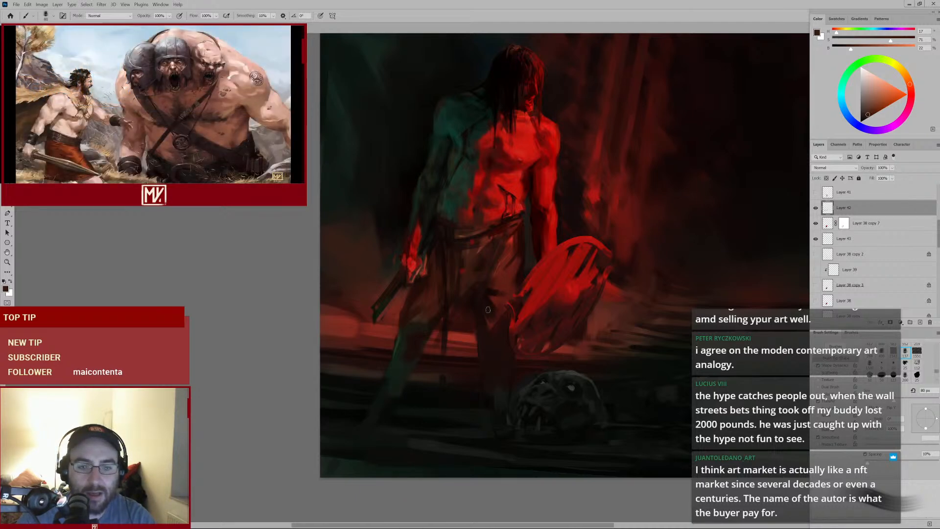
pyautogui.press('alt')
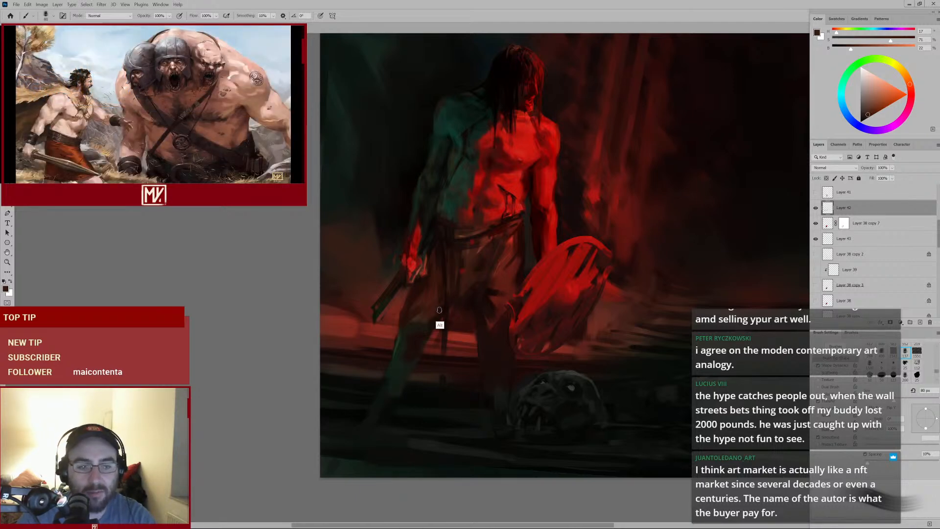
pyautogui.keyDown('alt'); pyautogui.click(439, 310); pyautogui.keyUp('alt')
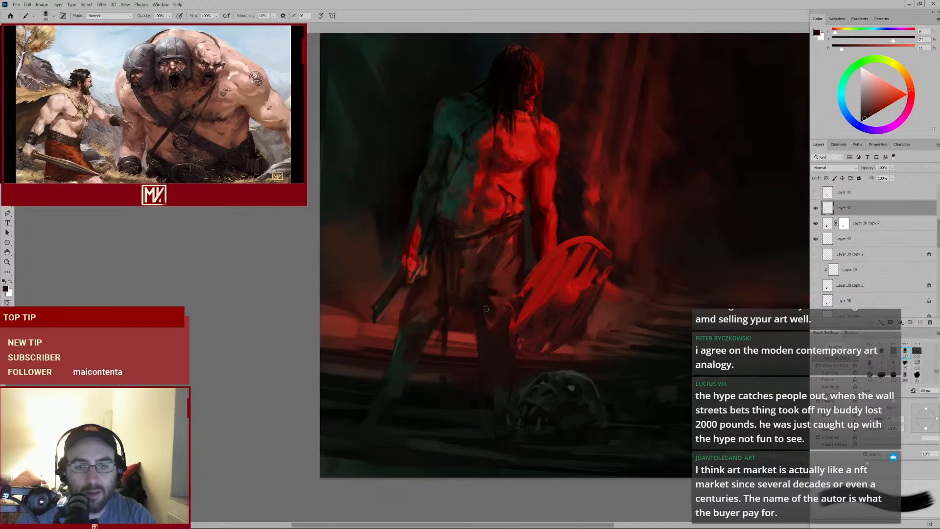
pyautogui.keyDown('alt'); pyautogui.click(437, 300); pyautogui.keyUp('alt')
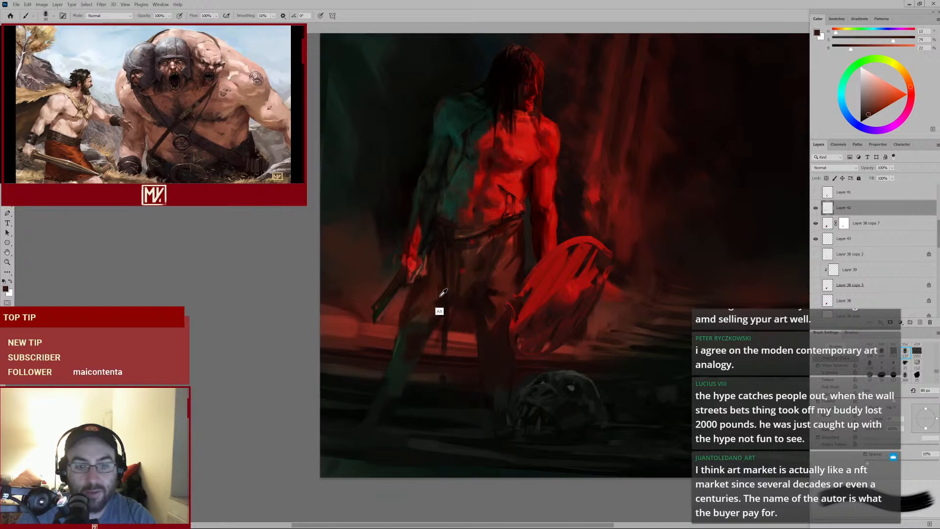
pyautogui.keyDown('alt'); pyautogui.click(441, 294); pyautogui.keyUp('alt')
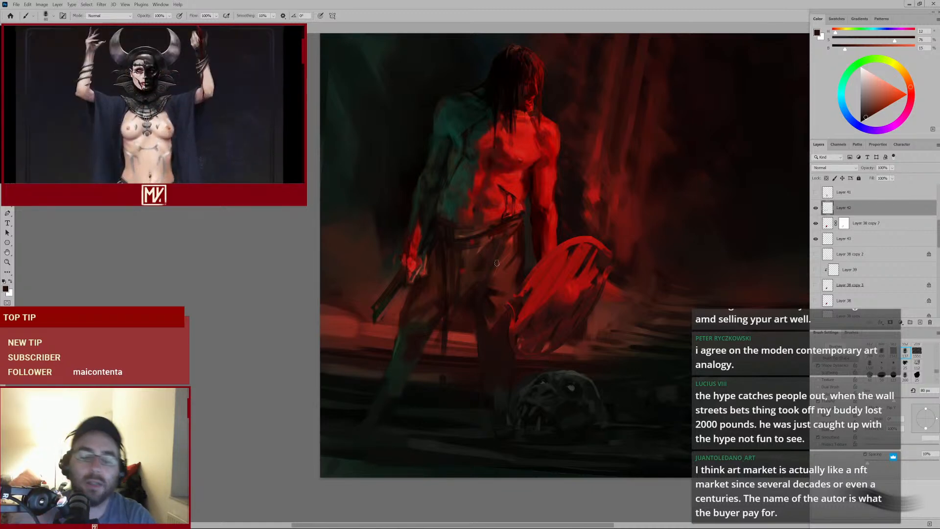
pyautogui.keyDown('alt'); pyautogui.click(480, 281); pyautogui.keyUp('alt')
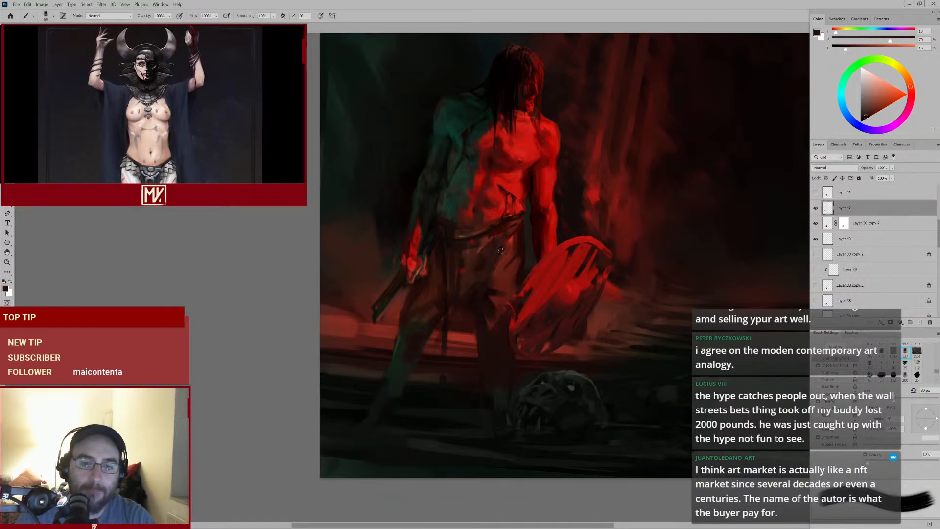
pyautogui.press('[')
pyautogui.press('[')
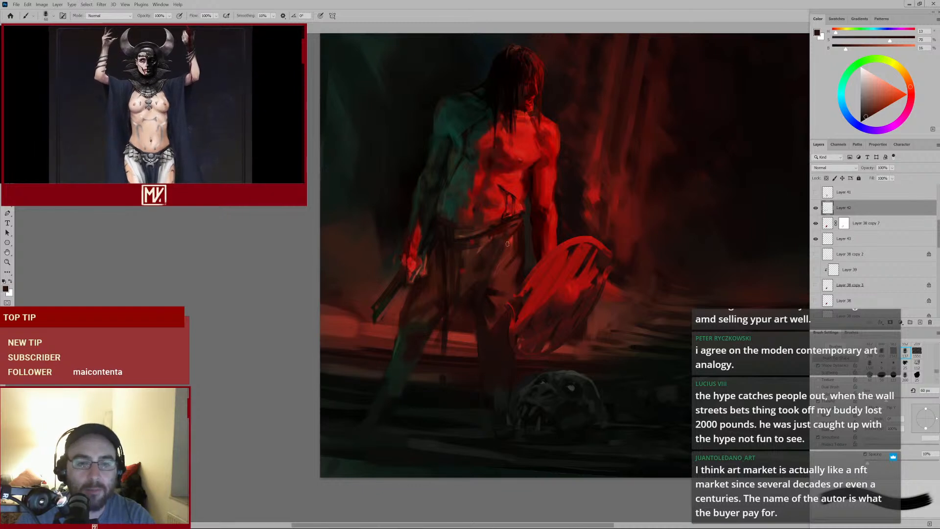
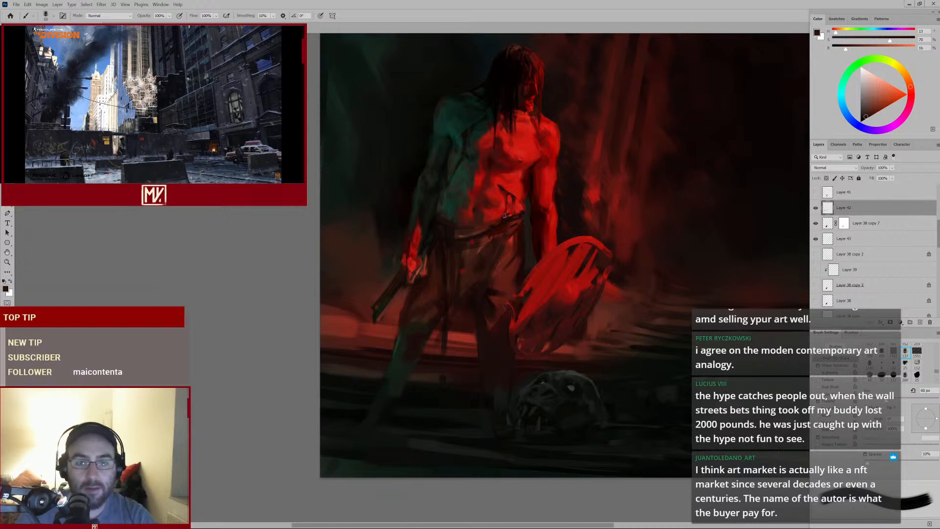
# Enlarge the brush, sample a red tone near the belt and paint a stroke down the loincloth
pyautogui.keyDown('alt'); pyautogui.click(494, 223); pyautogui.keyUp('alt')
pyautogui.press(']')
pyautogui.press(']')
pyautogui.press(']')
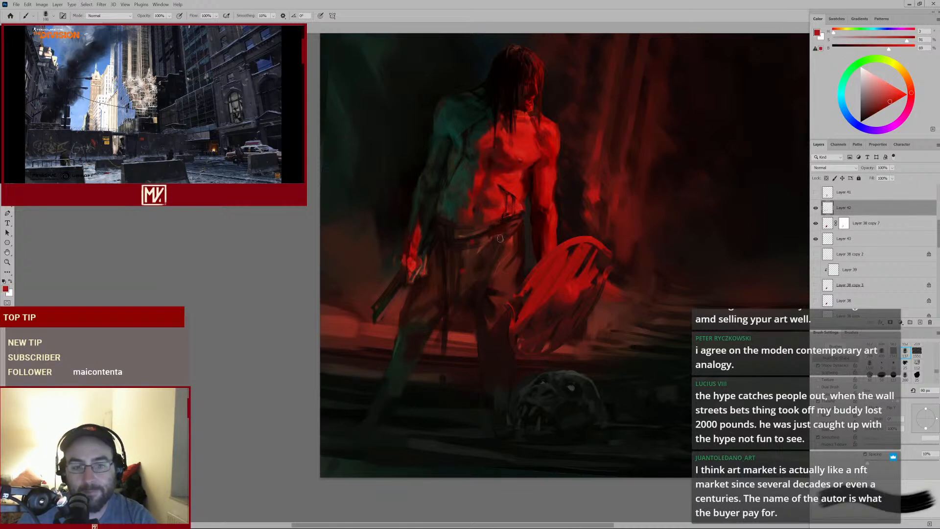
pyautogui.press(']')
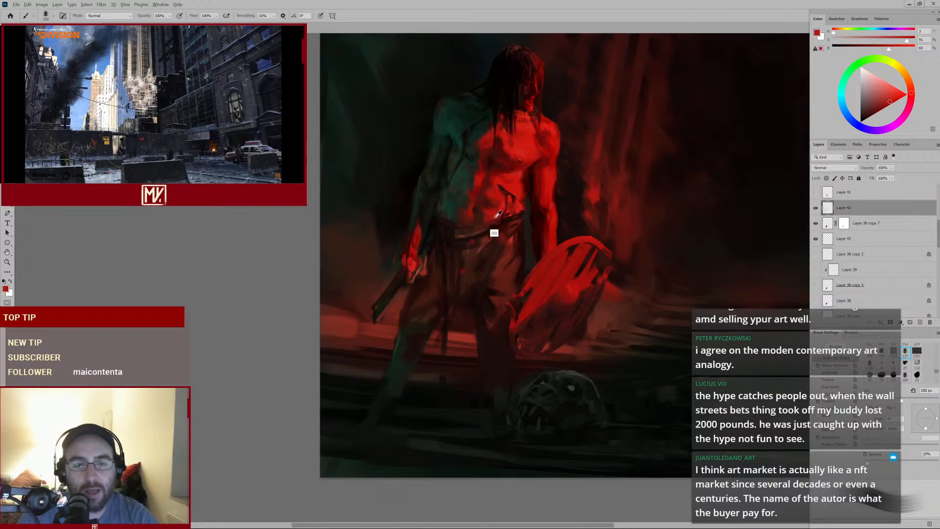
pyautogui.press(']')
pyautogui.press(']')
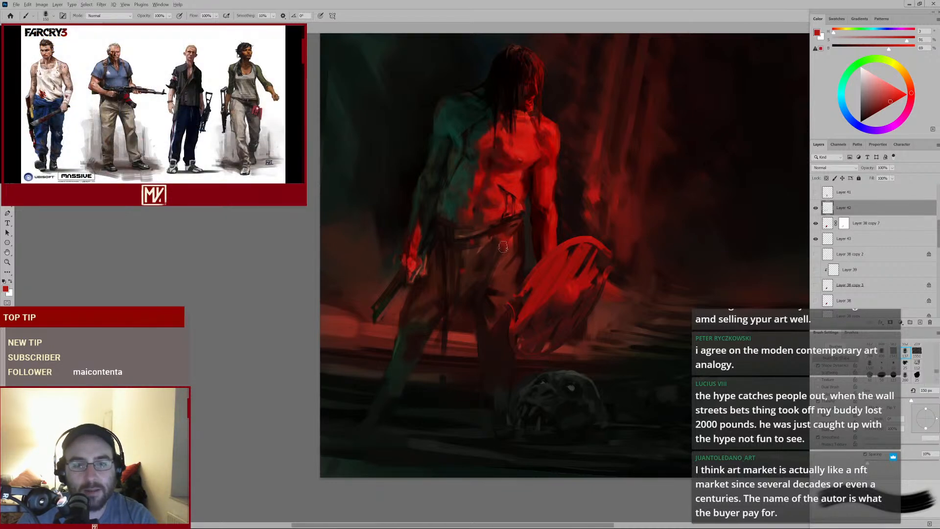
pyautogui.press('alt')
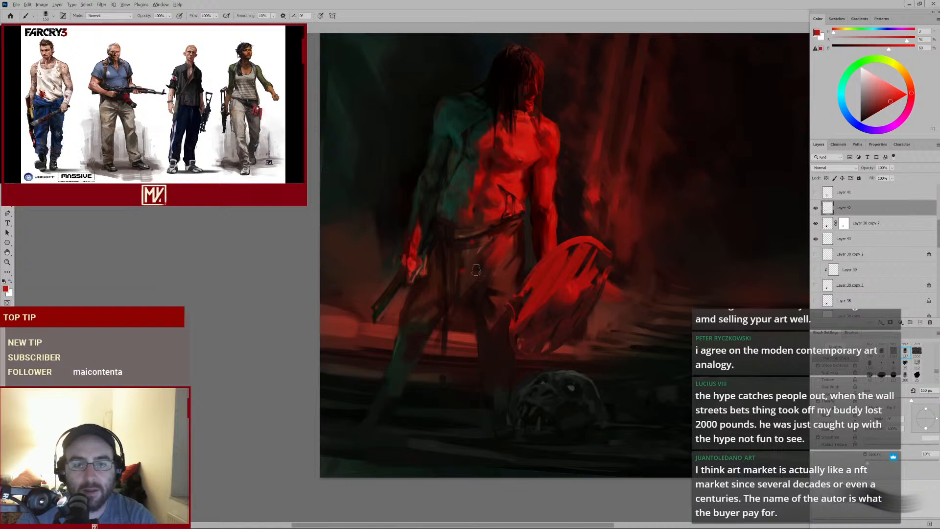
pyautogui.keyDown('alt'); pyautogui.click(504, 240); pyautogui.keyUp('alt')
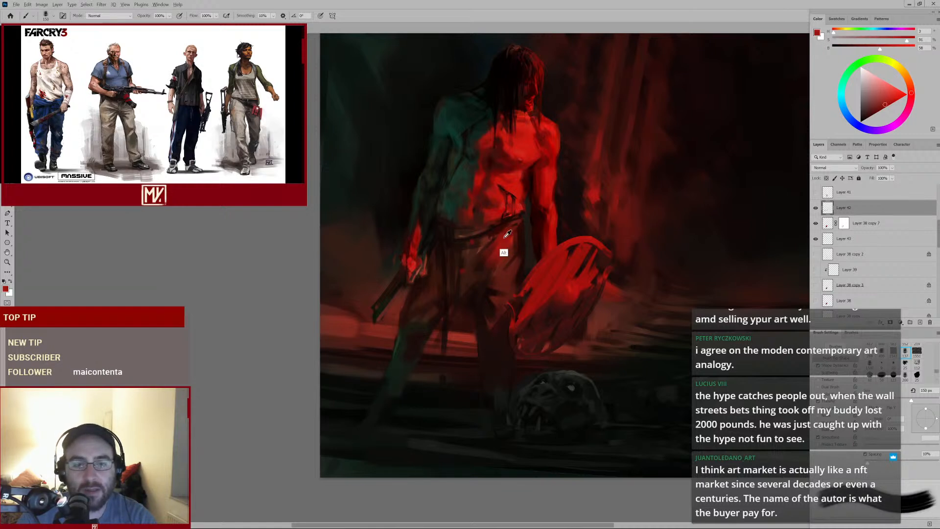
pyautogui.keyDown('alt'); pyautogui.click(505, 238); pyautogui.keyUp('alt')
pyautogui.moveTo(503, 237)
pyautogui.mouseDown()
pyautogui.moveTo(470, 284)
pyautogui.moveTo(487, 240)
pyautogui.moveTo(469, 292)
pyautogui.mouseUp()
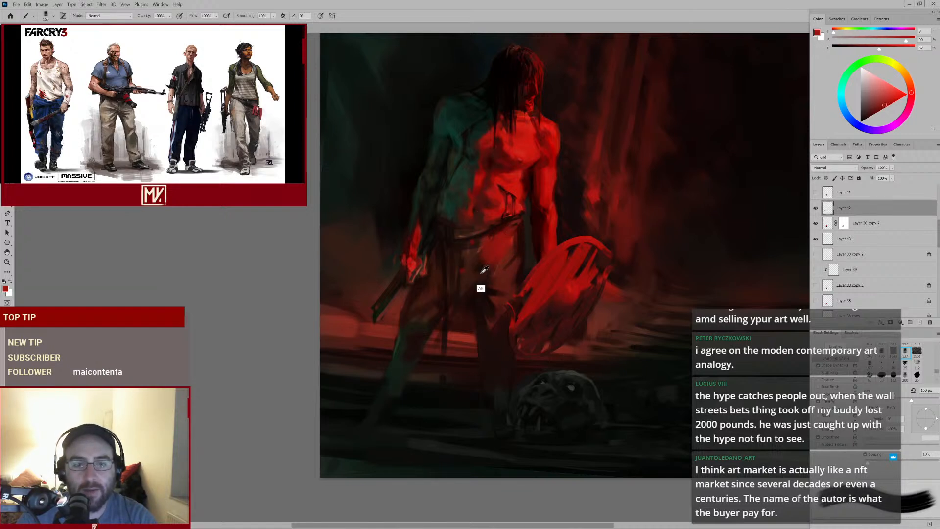
# Sample darker red, shrink the brush and dab short strokes just below the belt buckle
pyautogui.keyDown('alt'); pyautogui.click(484, 269); pyautogui.keyUp('alt')
pyautogui.press('[')
pyautogui.press('[')
pyautogui.press('[')
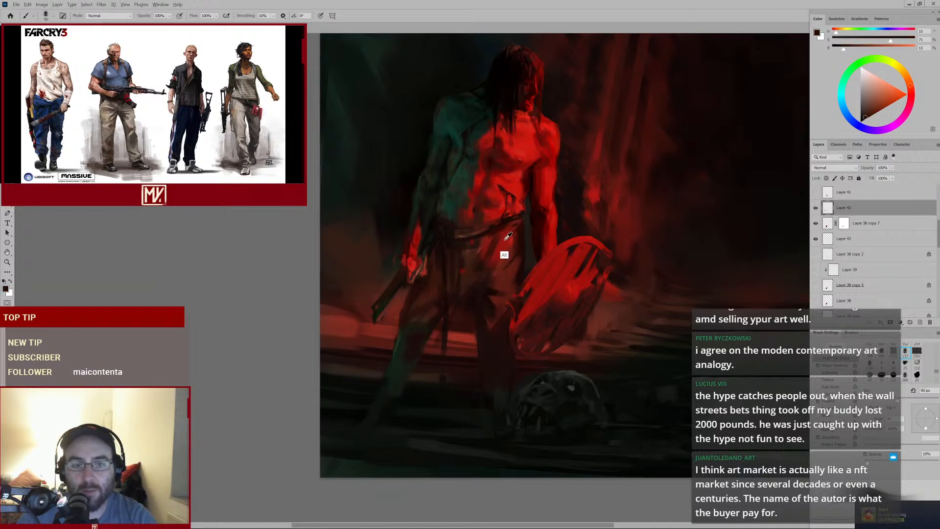
pyautogui.keyDown('alt'); pyautogui.click(506, 239); pyautogui.keyUp('alt')
pyautogui.keyDown('alt'); pyautogui.click(504, 238); pyautogui.keyUp('alt')
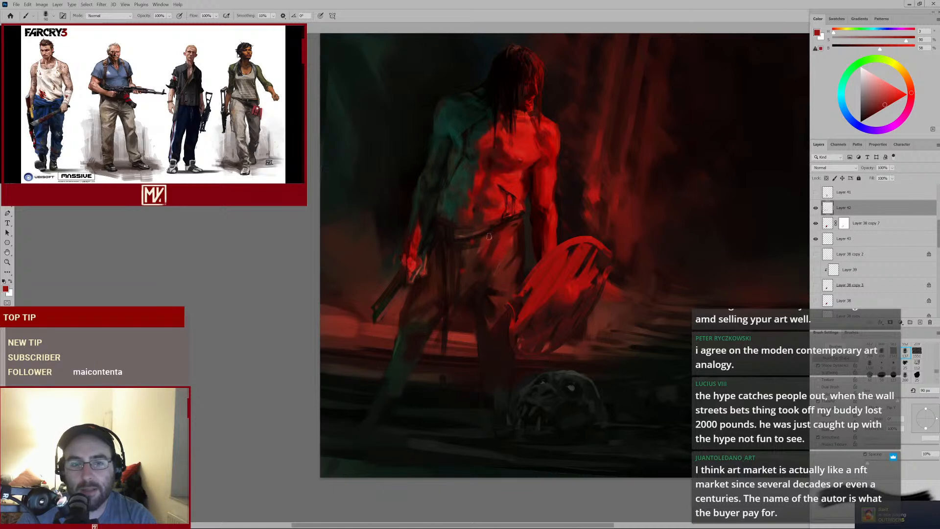
pyautogui.press('[')
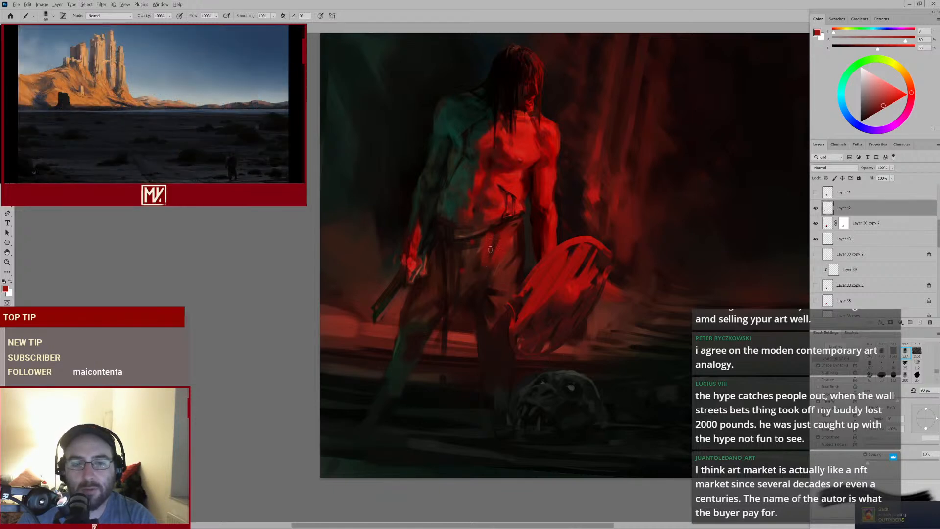
pyautogui.keyDown('alt'); pyautogui.click(492, 237); pyautogui.keyUp('alt')
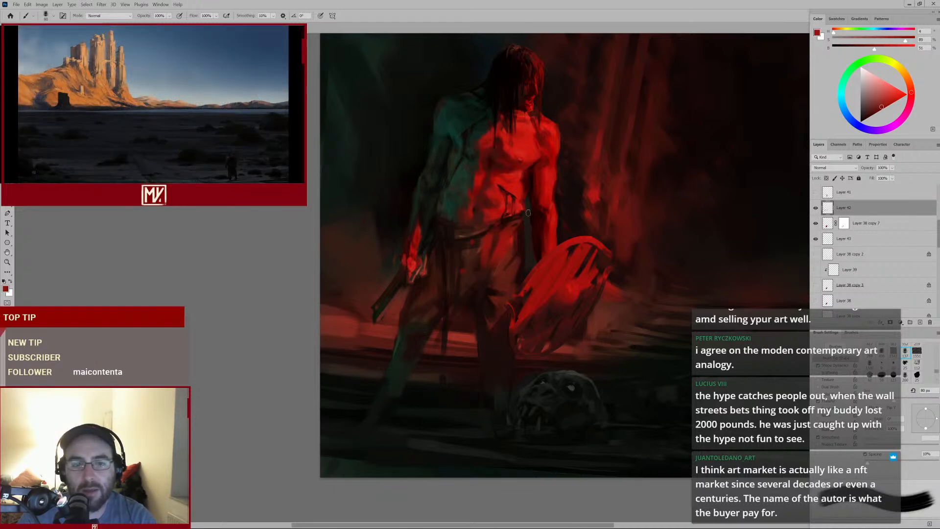
pyautogui.keyDown('alt'); pyautogui.click(503, 240); pyautogui.keyUp('alt')
pyautogui.moveTo(505, 228); pyautogui.dragTo(507, 249)
pyautogui.press('[')
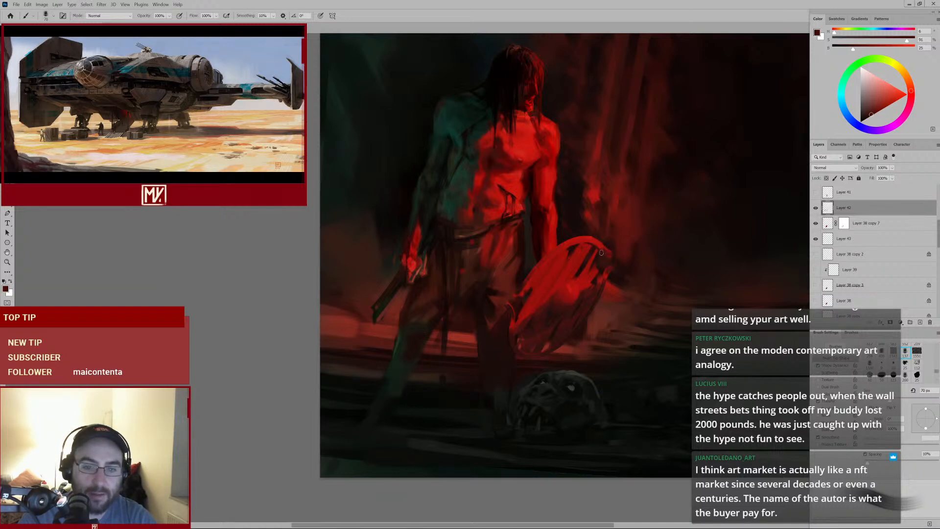
# Sample dark tones around the shield, shrink the brush and paint a stroke across the shield's face
pyautogui.keyDown('alt'); pyautogui.click(570, 288); pyautogui.keyUp('alt')
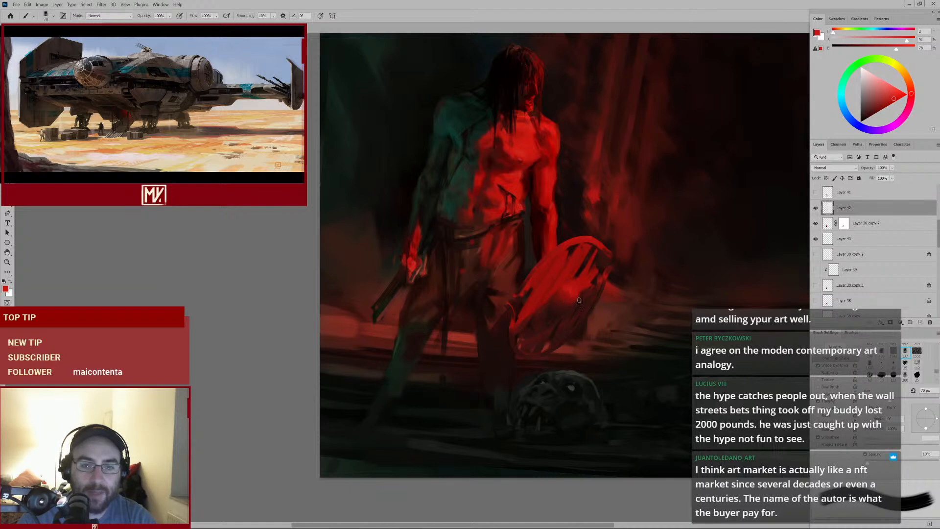
pyautogui.keyDown('alt'); pyautogui.click(548, 317); pyautogui.keyUp('alt')
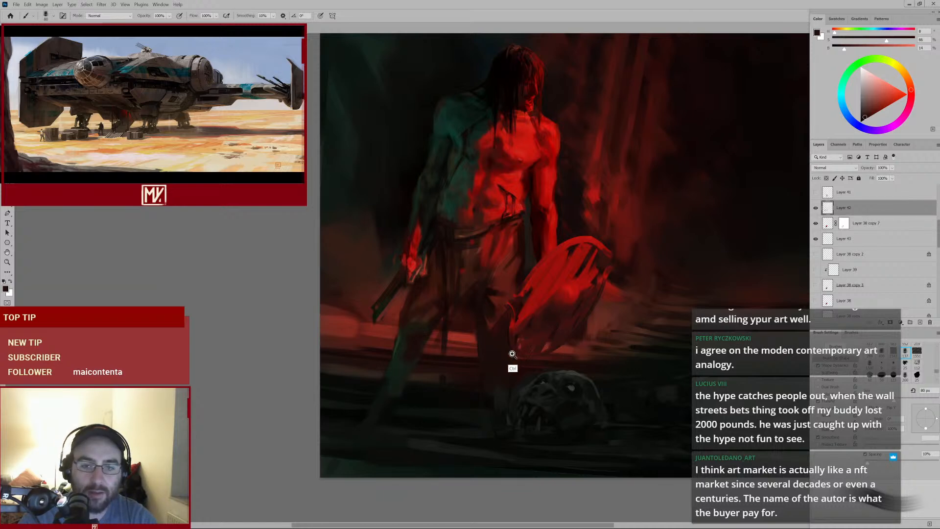
pyautogui.scroll(3, 512, 365)
pyautogui.press('[')
pyautogui.press('[')
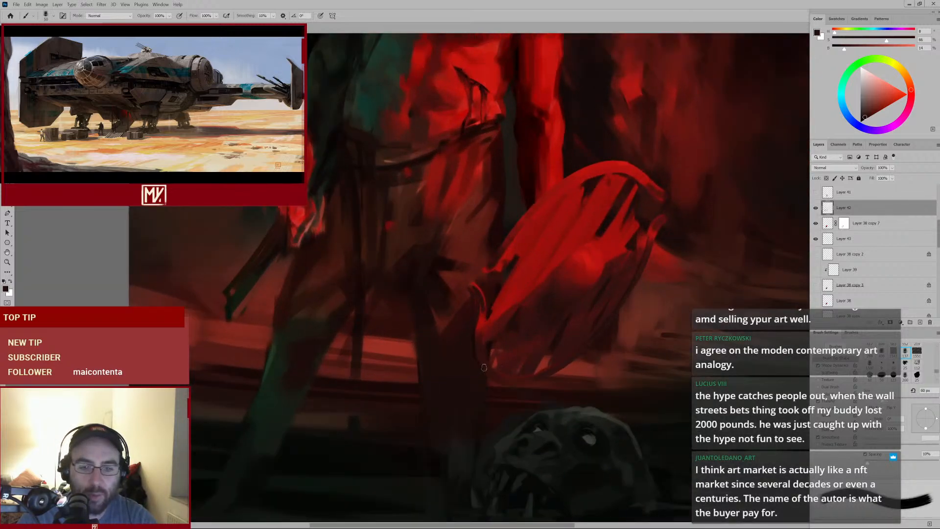
pyautogui.scroll(-3, 556, 260)
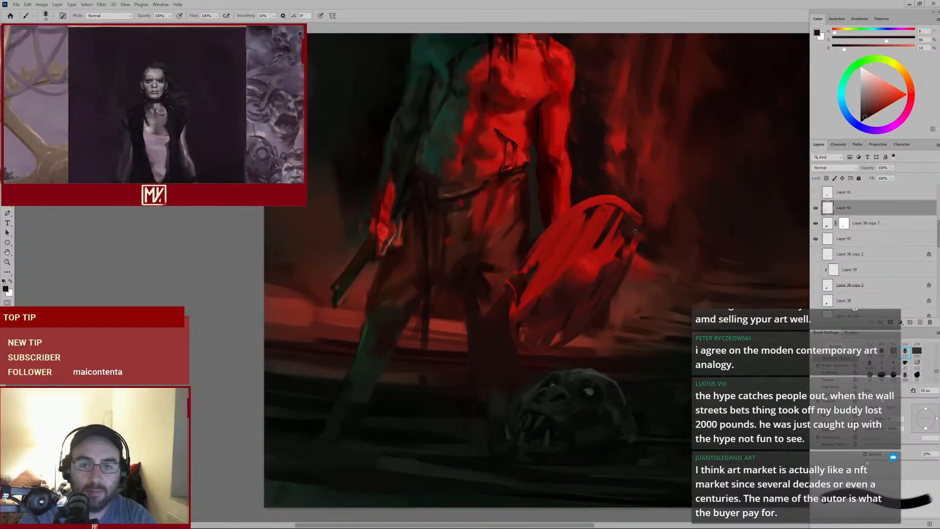
pyautogui.press('[')
pyautogui.press('[')
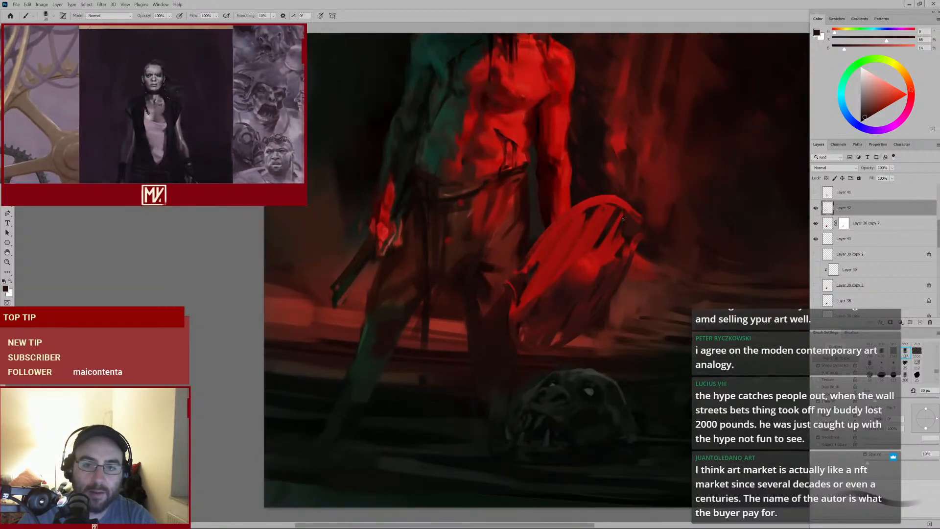
pyautogui.keyDown('alt'); pyautogui.click(607, 277); pyautogui.keyUp('alt')
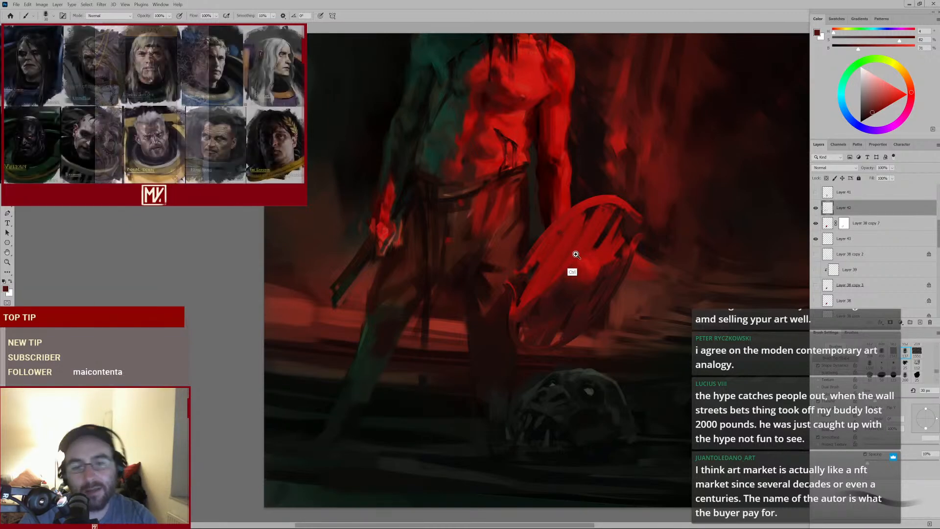
pyautogui.moveTo(573, 255)
pyautogui.mouseDown()
pyautogui.moveTo(541, 281)
pyautogui.moveTo(559, 270)
pyautogui.mouseUp()
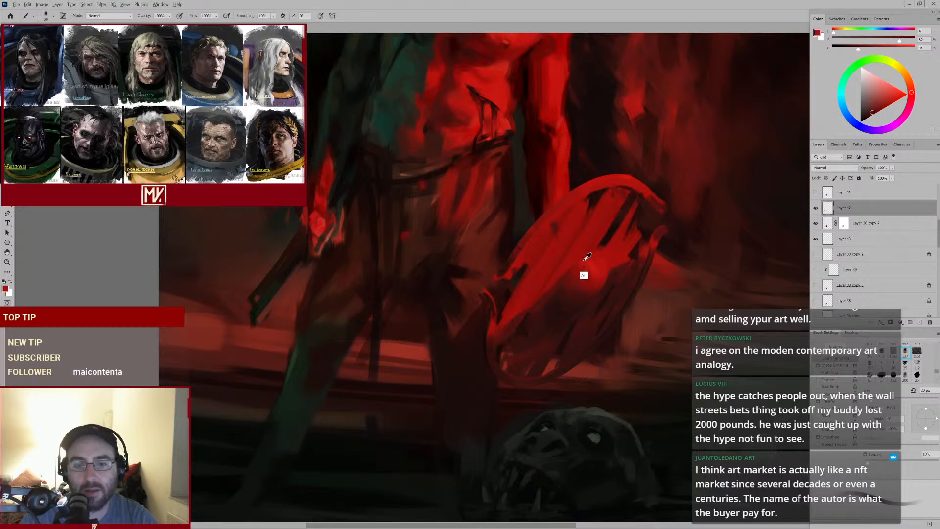
# Sample red from the shield, enlarge the brush and dab highlight strokes across the shield's center
pyautogui.keyDown('alt'); pyautogui.click(587, 256); pyautogui.keyUp('alt')
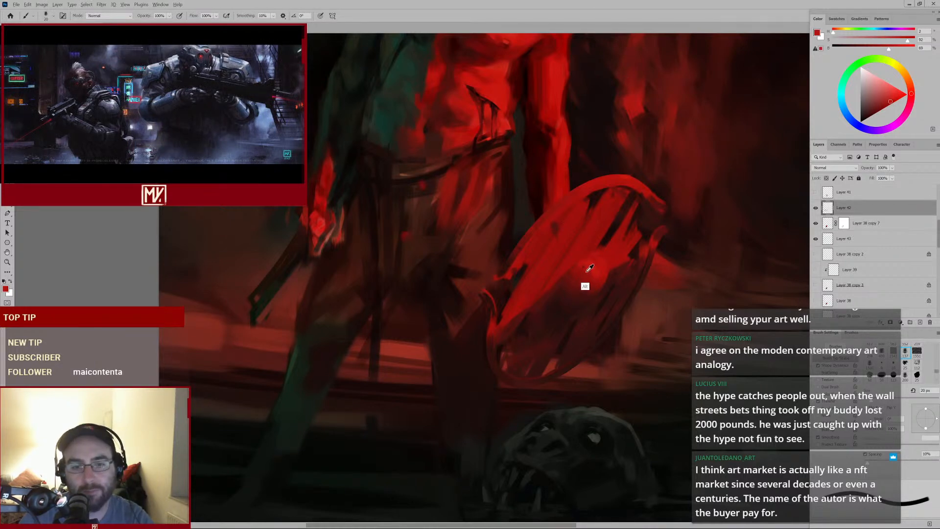
pyautogui.press(']')
pyautogui.press(']')
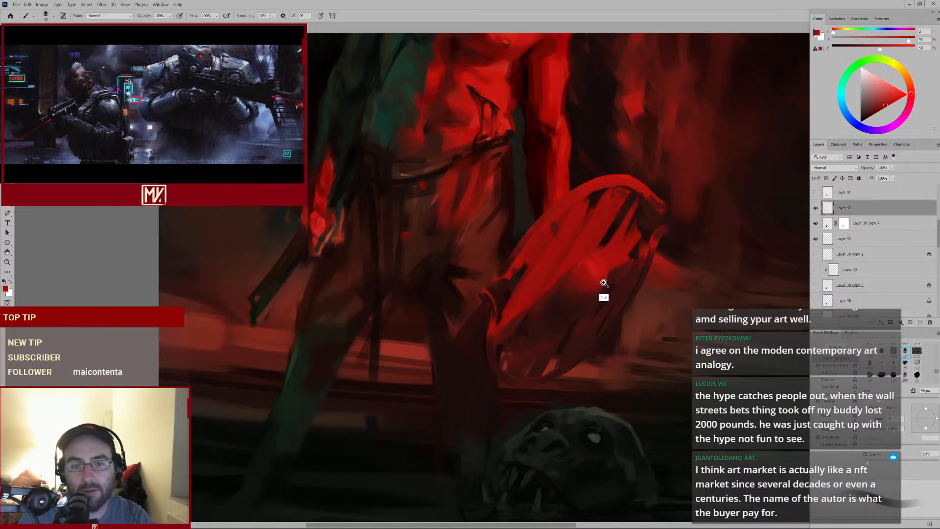
pyautogui.moveTo(603, 283); pyautogui.dragTo(584, 289)
pyautogui.keyDown('alt'); pyautogui.click(591, 273); pyautogui.keyUp('alt')
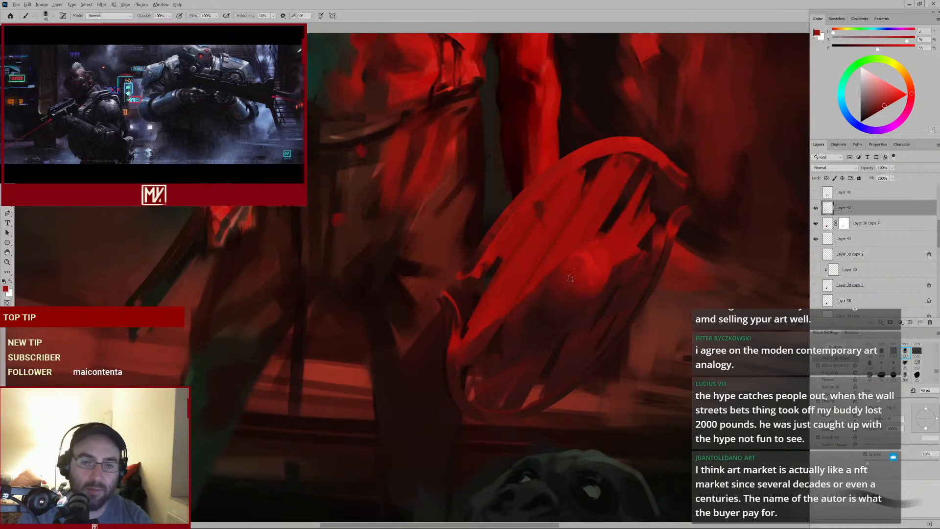
pyautogui.keyDown('alt'); pyautogui.click(569, 265); pyautogui.keyUp('alt')
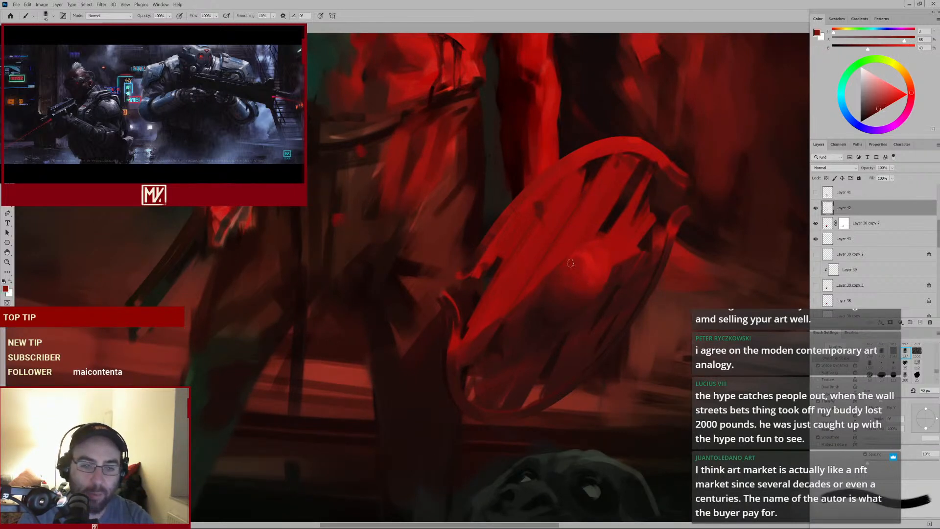
pyautogui.keyDown('alt'); pyautogui.click(552, 296); pyautogui.keyUp('alt')
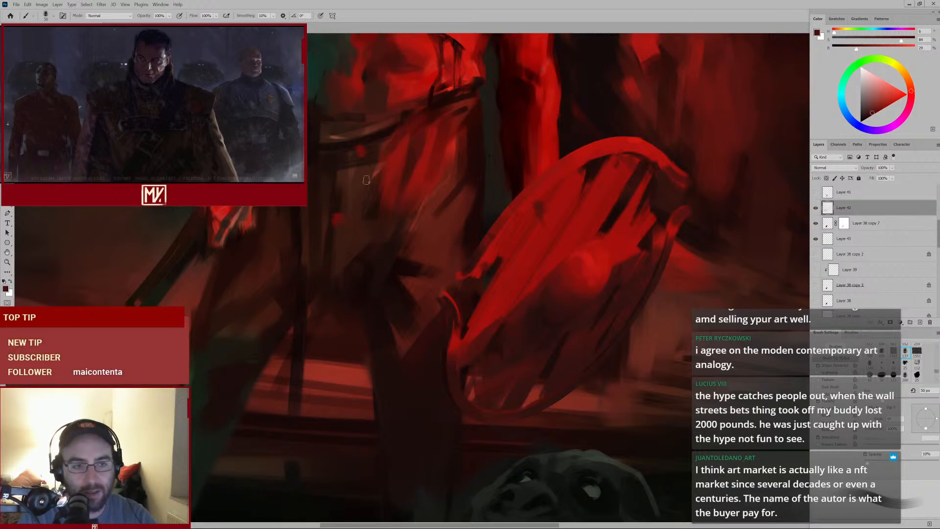
# Paint a dark stroke along the shield's upper rim after sampling nearby color
pyautogui.moveTo(437, 166); pyautogui.dragTo(371, 216)
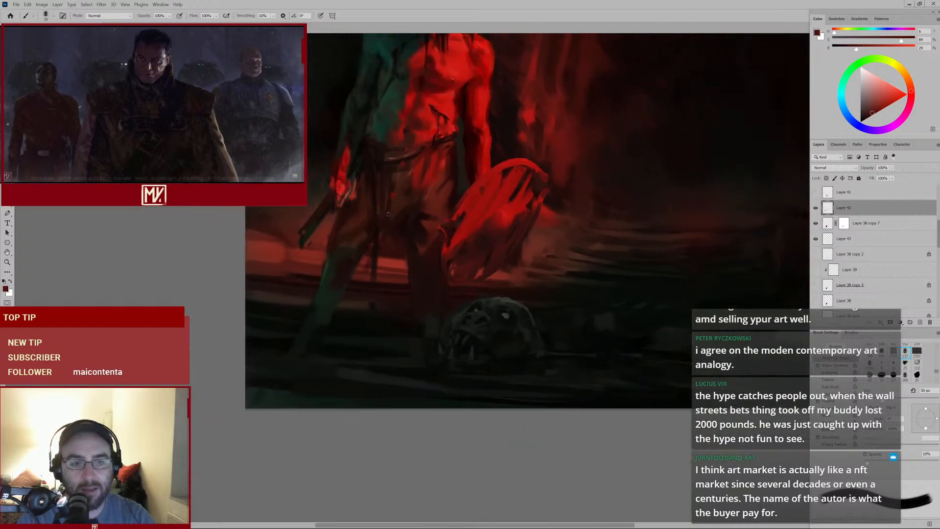
pyautogui.keyDown('ctrl'); pyautogui.click(427, 192); pyautogui.keyUp('ctrl')
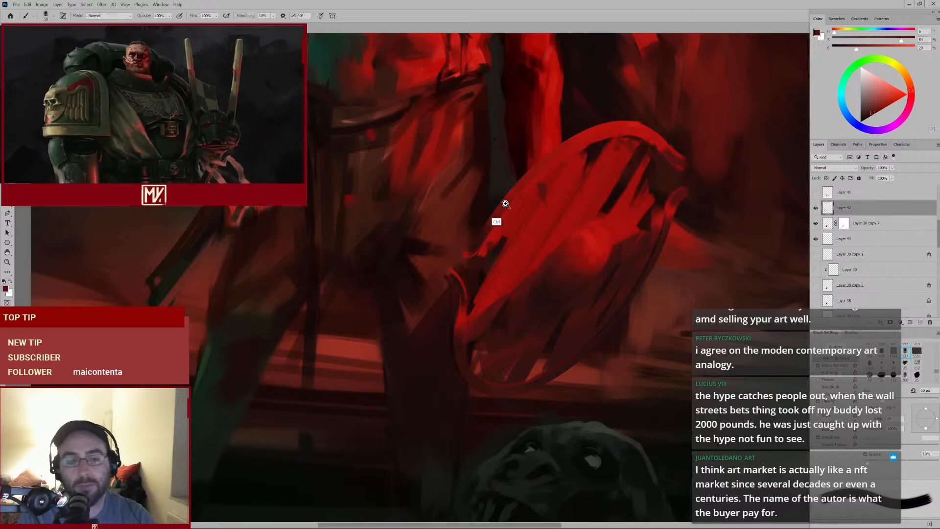
pyautogui.moveTo(494, 216); pyautogui.dragTo(474, 219)
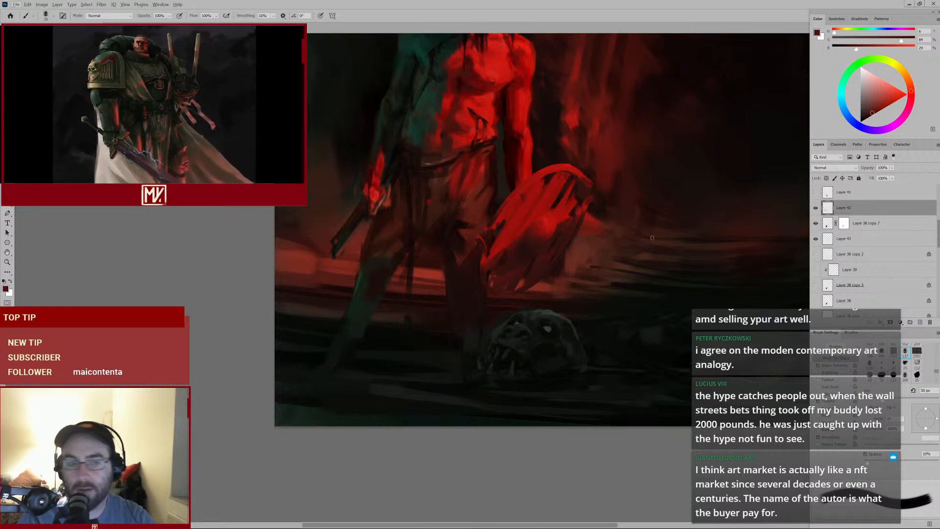
# Sample a dark tone from the loincloth, enlarge the brush and paint strokes across the legs
pyautogui.moveTo(432, 179); pyautogui.dragTo(431, 251)
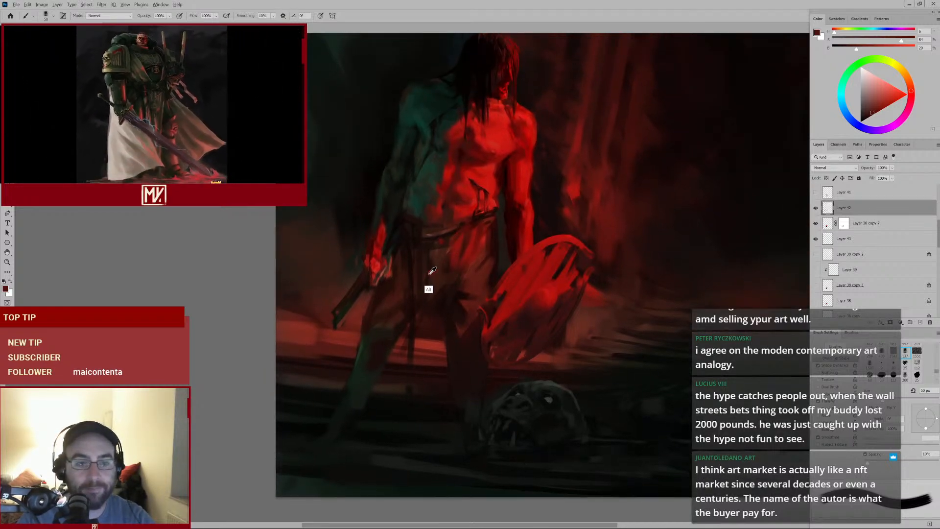
pyautogui.keyDown('alt'); pyautogui.click(427, 255); pyautogui.keyUp('alt')
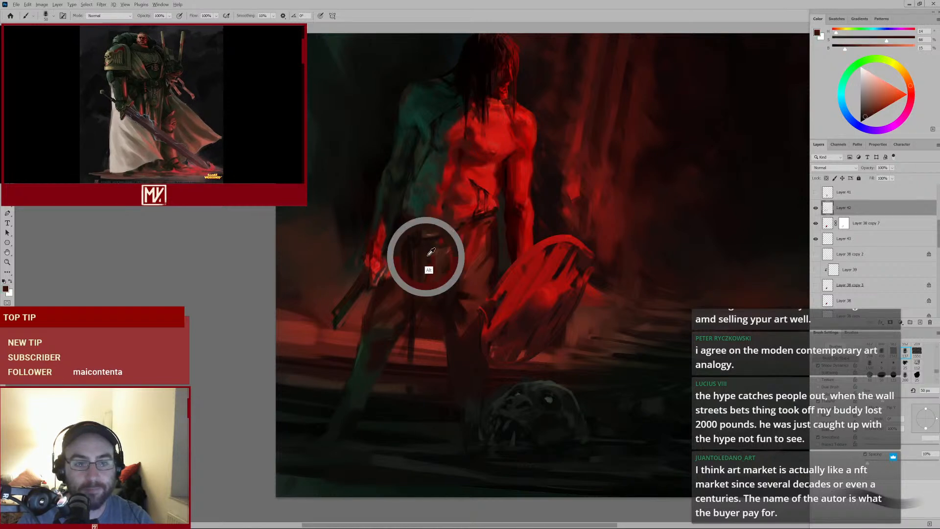
pyautogui.press(']')
pyautogui.press(']')
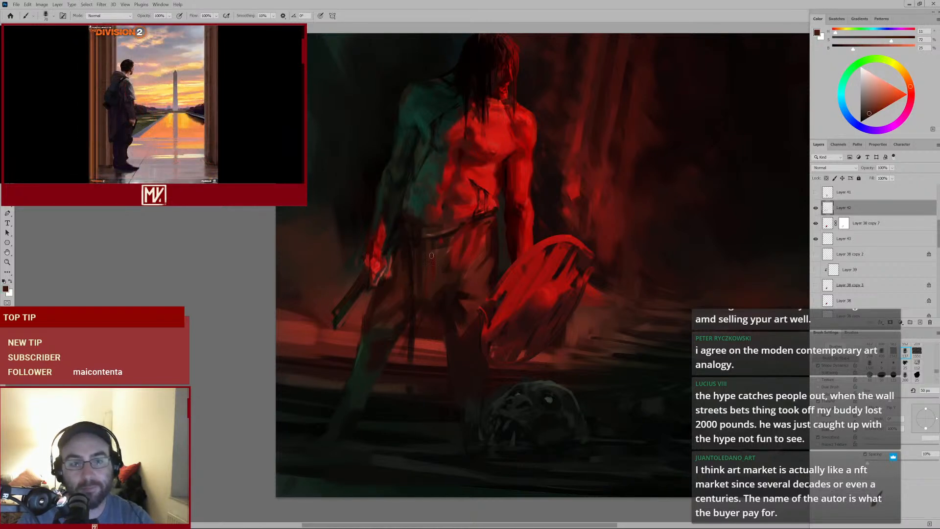
pyautogui.press('shift')
pyautogui.moveTo(439, 309)
pyautogui.mouseDown()
pyautogui.moveTo(407, 344)
pyautogui.moveTo(440, 307)
pyautogui.mouseUp()
pyautogui.moveTo(389, 343); pyautogui.dragTo(412, 336)
pyautogui.moveTo(435, 228)
pyautogui.mouseDown()
pyautogui.moveTo(427, 231)
pyautogui.moveTo(460, 223)
pyautogui.moveTo(418, 417)
pyautogui.moveTo(437, 404)
pyautogui.moveTo(481, 314)
pyautogui.mouseUp()
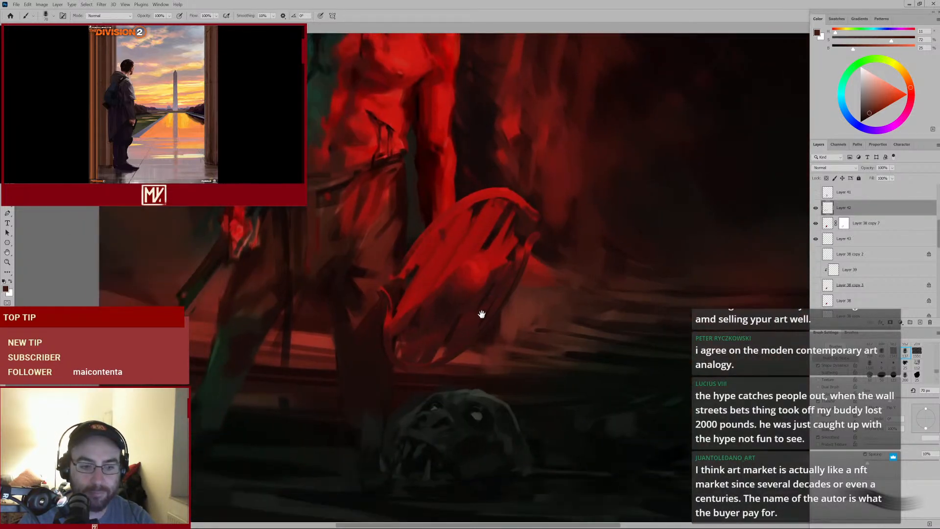
# Sample reds from the shield, resize the brush and dab strokes over the shield's middle
pyautogui.keyDown('alt'); pyautogui.click(487, 240); pyautogui.keyUp('alt')
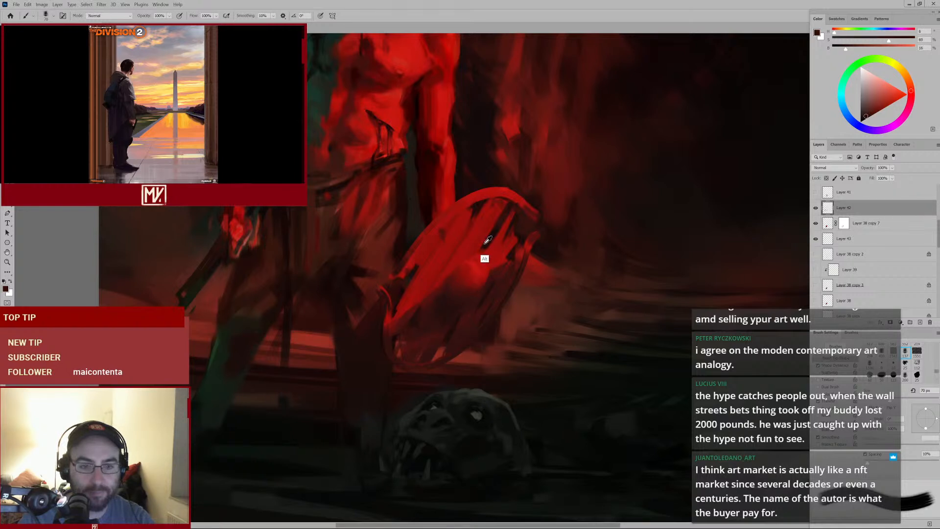
pyautogui.press('[')
pyautogui.press('[')
pyautogui.press('[')
pyautogui.press('[')
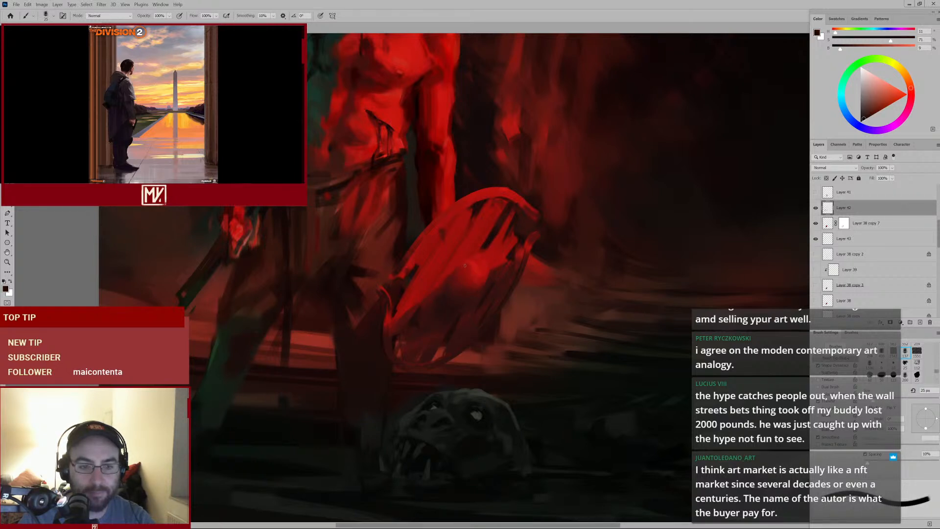
pyautogui.keyDown('alt'); pyautogui.click(465, 292); pyautogui.keyUp('alt')
pyautogui.press(']')
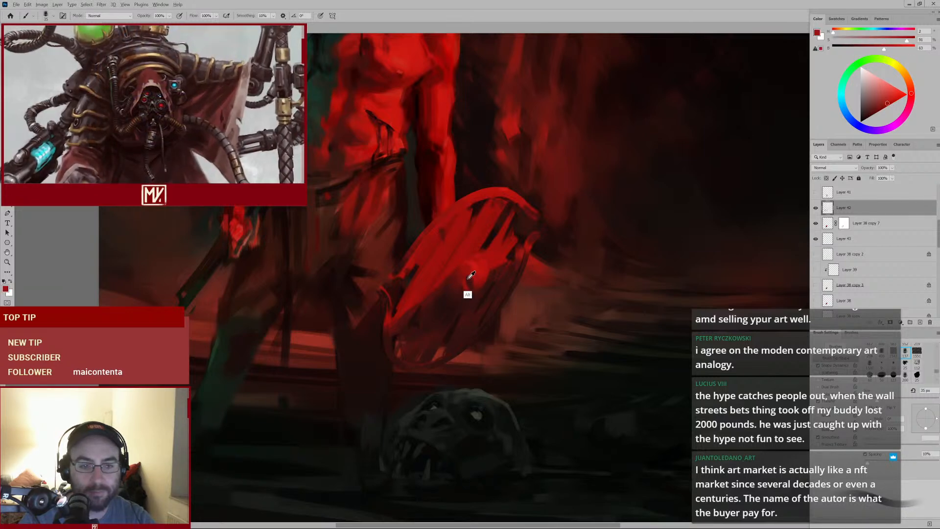
pyautogui.moveTo(466, 265); pyautogui.dragTo(471, 284)
pyautogui.keyDown('alt'); pyautogui.click(472, 267); pyautogui.keyUp('alt')
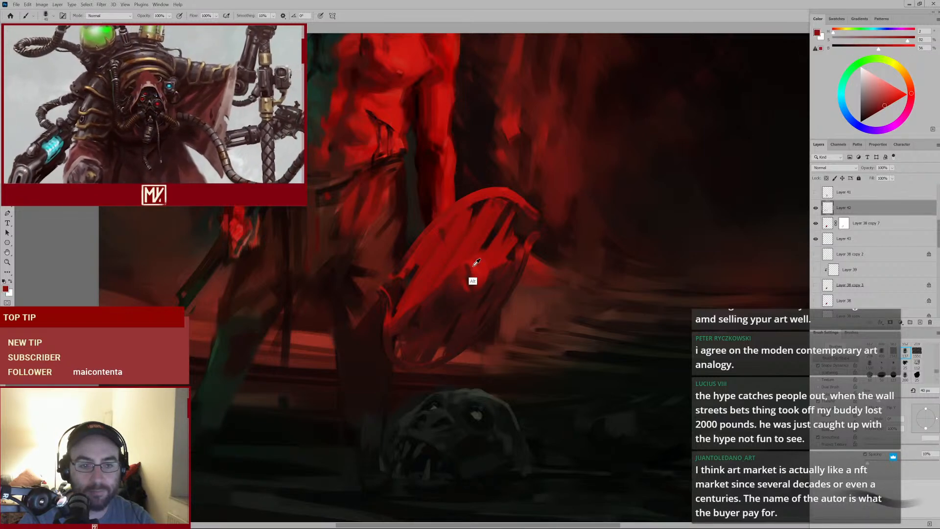
pyautogui.press(']')
pyautogui.keyDown('alt'); pyautogui.click(465, 275); pyautogui.keyUp('alt')
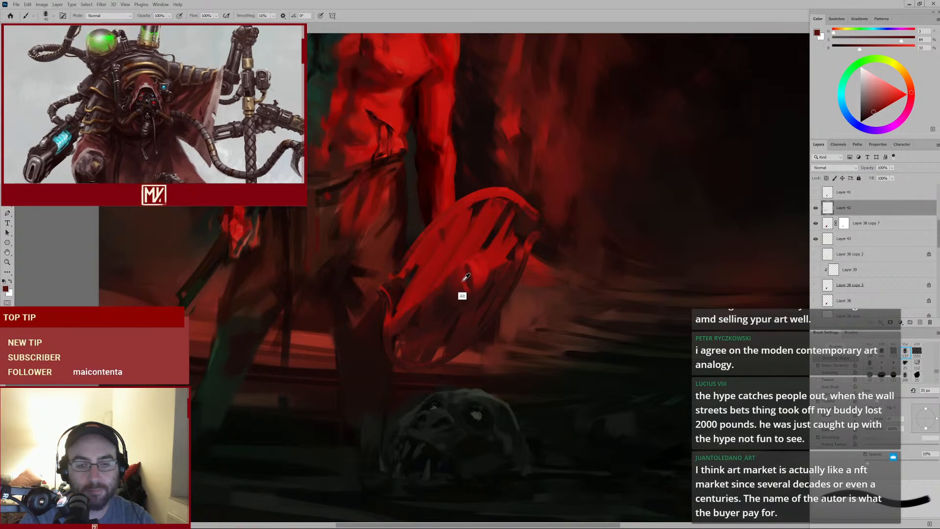
# Enlarge the brush and dab red light onto the lower center of the shield
pyautogui.keyDown('alt'); pyautogui.click(466, 276); pyautogui.keyUp('alt')
pyautogui.press(']')
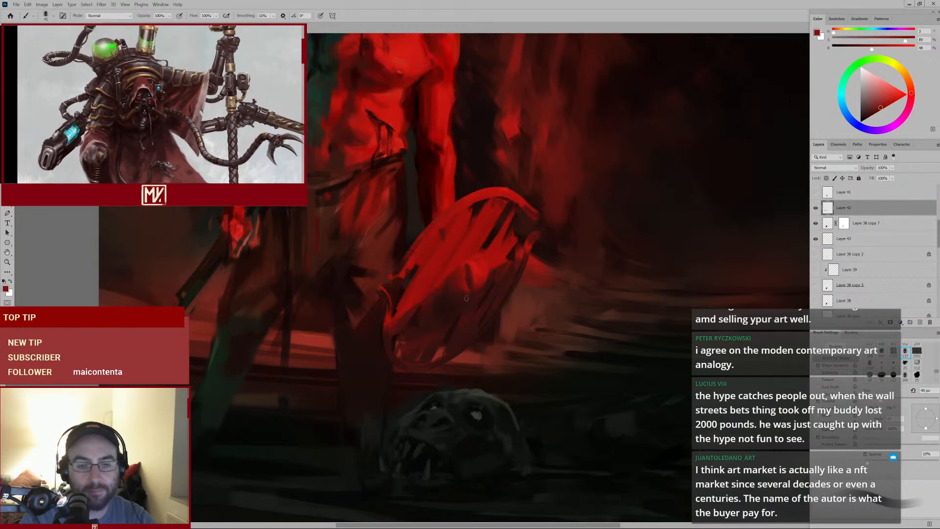
pyautogui.keyDown('alt'); pyautogui.click(465, 295); pyautogui.keyUp('alt')
pyautogui.keyDown('alt'); pyautogui.click(465, 296); pyautogui.keyUp('alt')
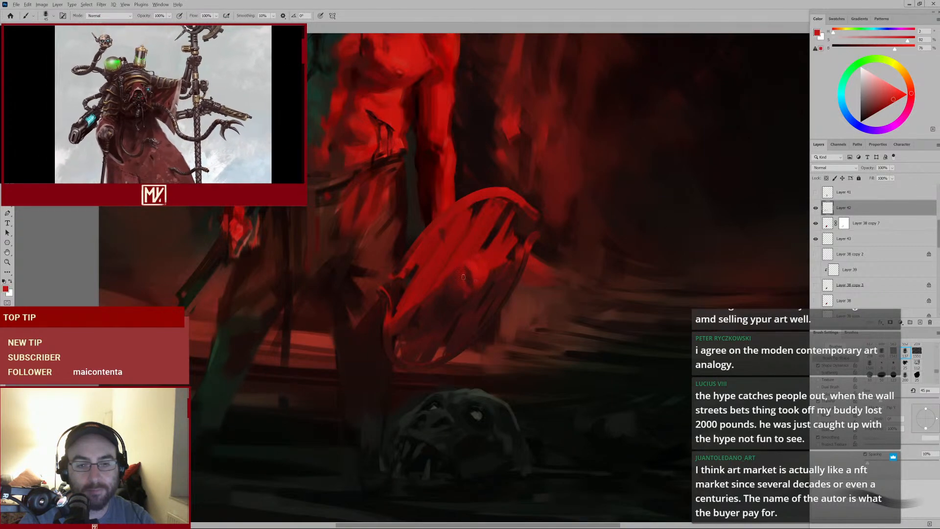
# Paint short red strokes across the shield's middle, enlarging the brush partway through
pyautogui.keyDown('alt'); pyautogui.click(467, 282); pyautogui.keyUp('alt')
pyautogui.moveTo(482, 297)
pyautogui.mouseDown()
pyautogui.moveTo(439, 309)
pyautogui.moveTo(484, 297)
pyautogui.mouseUp()
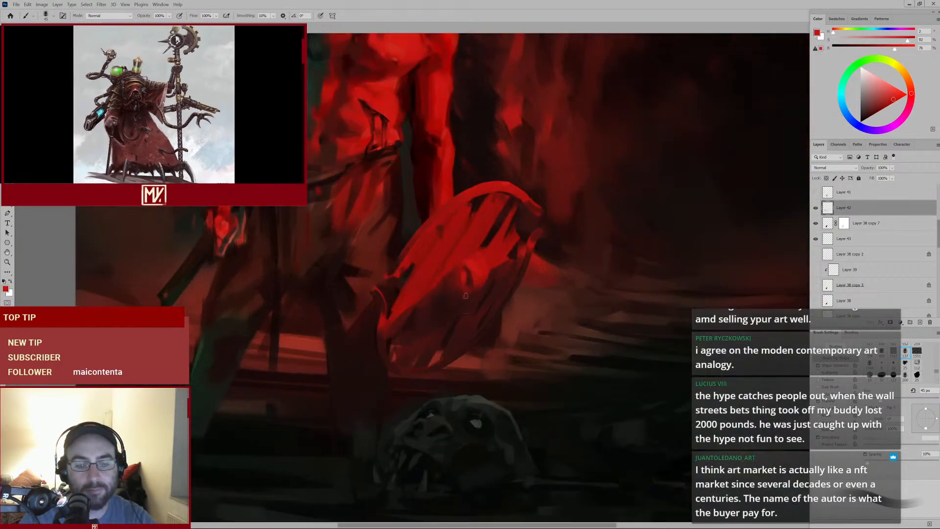
pyautogui.keyDown('alt'); pyautogui.click(468, 273); pyautogui.keyUp('alt')
pyautogui.keyDown('alt'); pyautogui.click(460, 275); pyautogui.keyUp('alt')
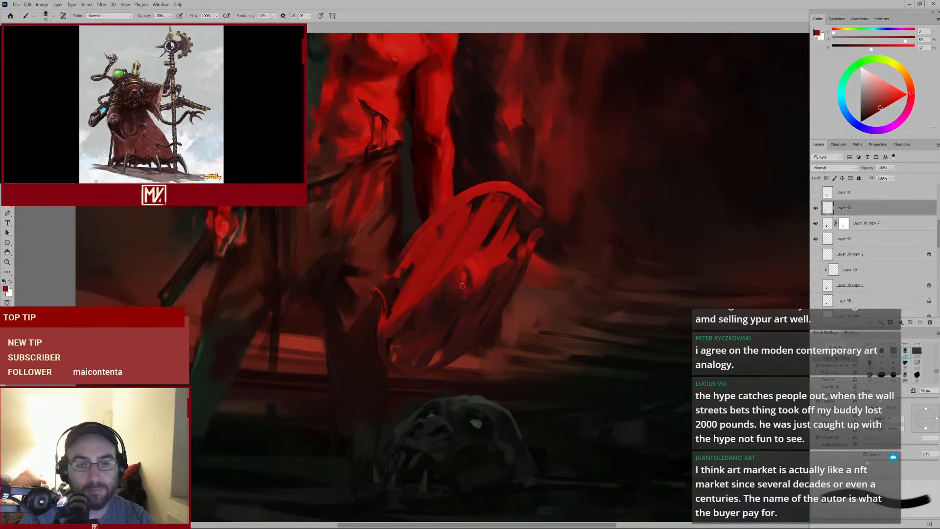
pyautogui.press(']')
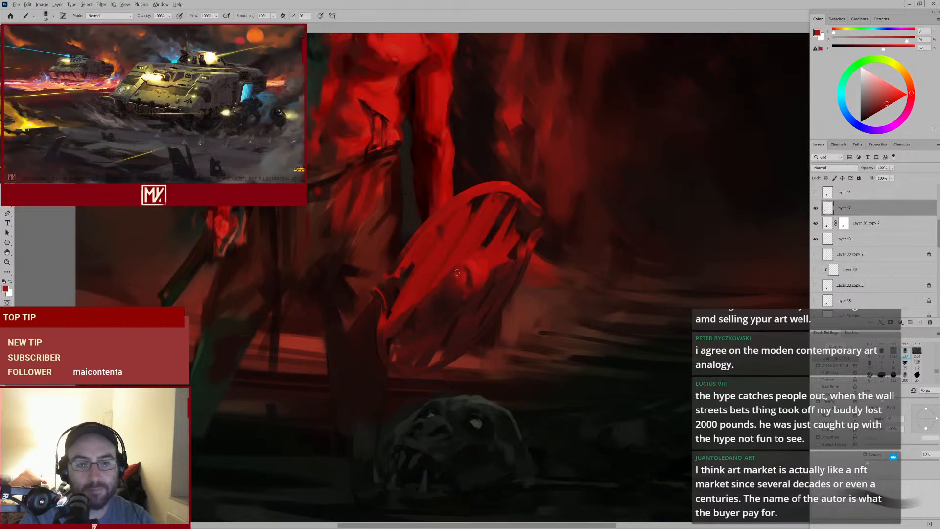
pyautogui.moveTo(481, 288)
pyautogui.mouseDown()
pyautogui.moveTo(427, 318)
pyautogui.moveTo(470, 279)
pyautogui.moveTo(460, 258)
pyautogui.mouseUp()
pyautogui.keyDown('alt'); pyautogui.click(458, 254); pyautogui.keyUp('alt')
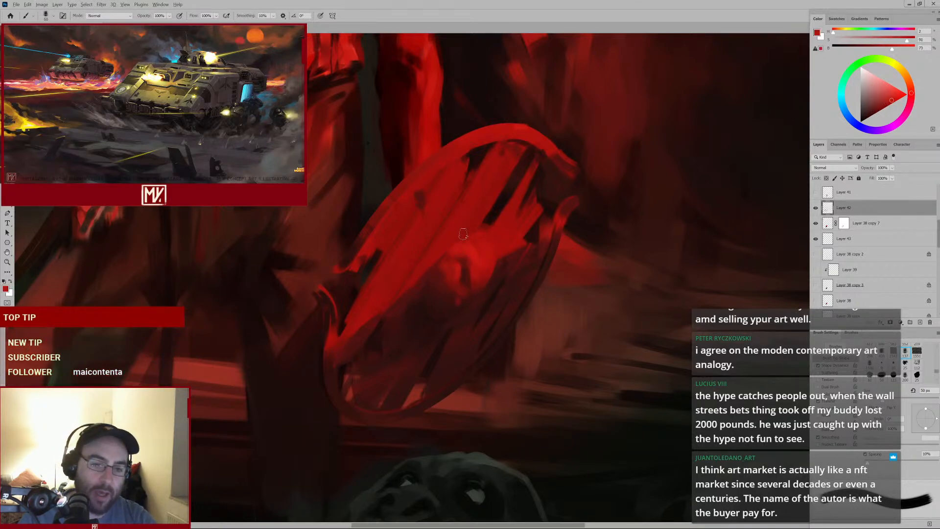
# Sample a deeper red from the shield and stroke it over the shield's central area
pyautogui.press('alt')
pyautogui.moveTo(486, 257)
pyautogui.mouseDown()
pyautogui.moveTo(444, 283)
pyautogui.moveTo(471, 274)
pyautogui.mouseUp()
pyautogui.keyDown('alt'); pyautogui.click(461, 282); pyautogui.keyUp('alt')
pyautogui.keyDown('alt'); pyautogui.click(474, 255); pyautogui.keyUp('alt')
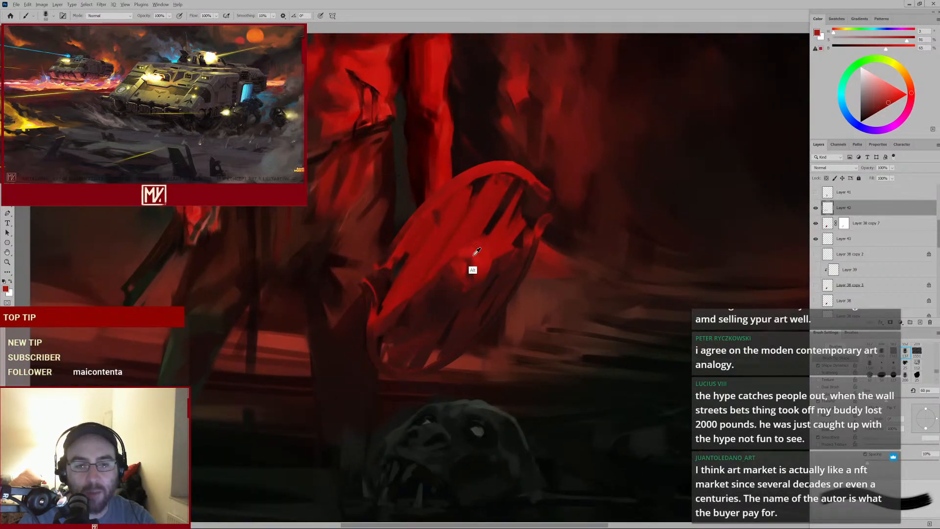
pyautogui.press('alt')
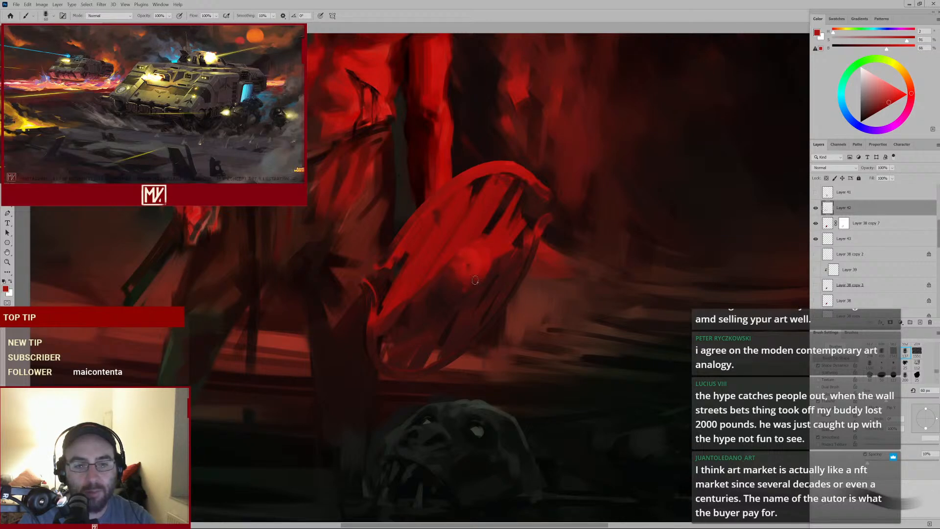
pyautogui.moveTo(481, 285)
pyautogui.mouseDown()
pyautogui.moveTo(439, 291)
pyautogui.moveTo(467, 281)
pyautogui.mouseUp()
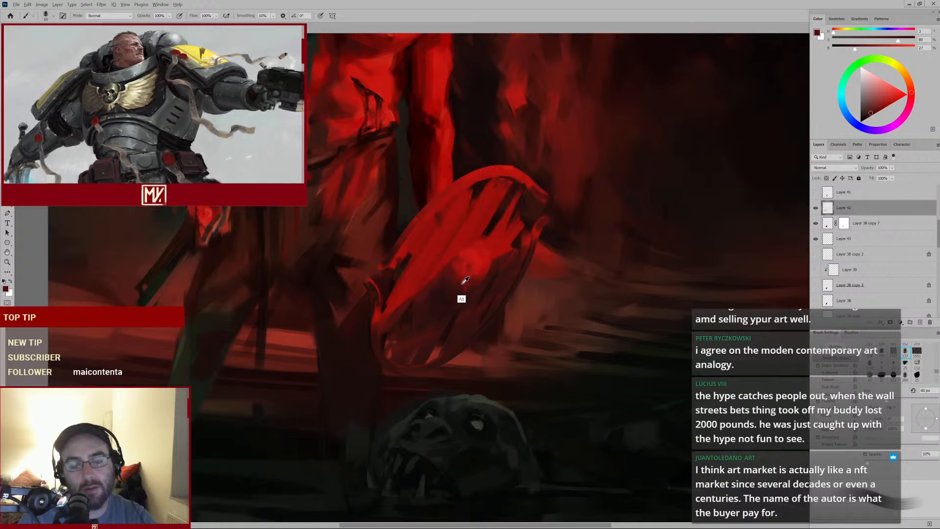
# Dab a glowing red spot at the shield's center, shrinking and enlarging the brush between dabs
pyautogui.keyDown('alt'); pyautogui.click(464, 283); pyautogui.keyUp('alt')
pyautogui.keyDown('alt'); pyautogui.click(462, 286); pyautogui.keyUp('alt')
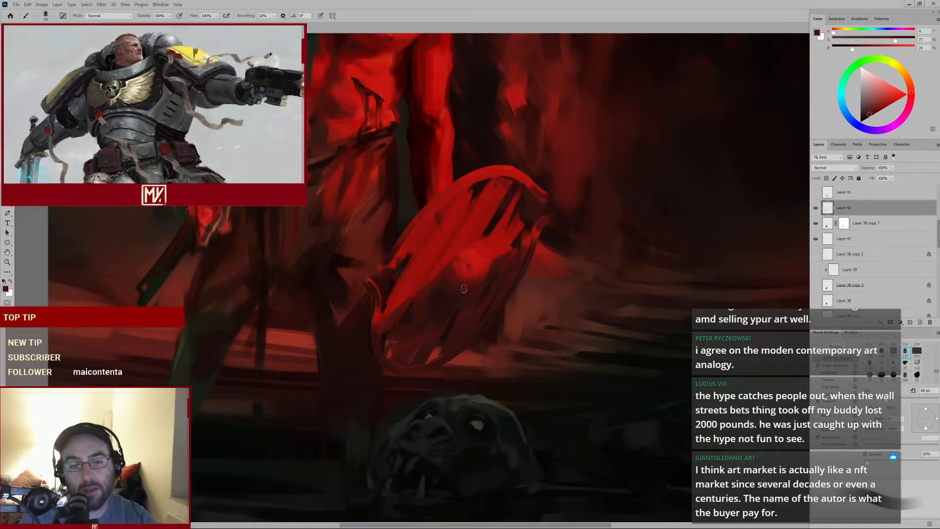
pyautogui.keyDown('alt'); pyautogui.click(473, 283); pyautogui.keyUp('alt')
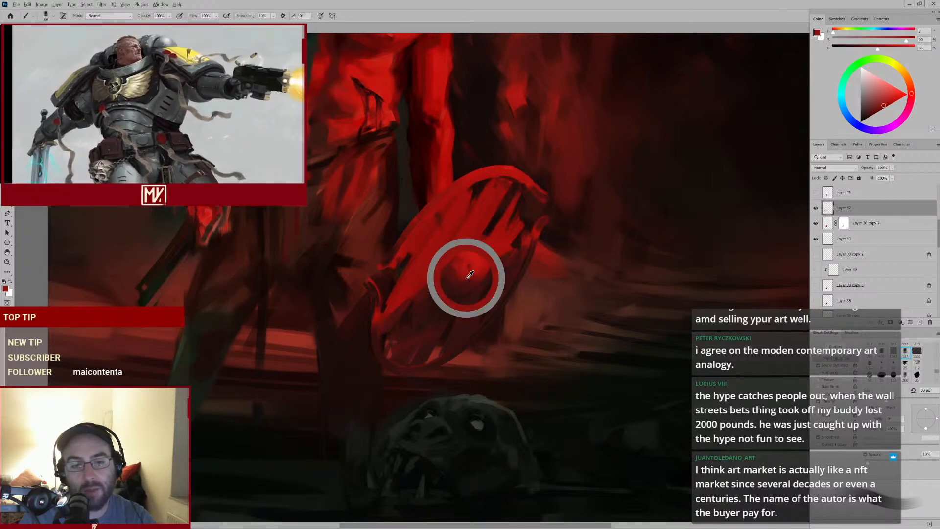
pyautogui.keyDown('alt'); pyautogui.click(464, 279); pyautogui.keyUp('alt')
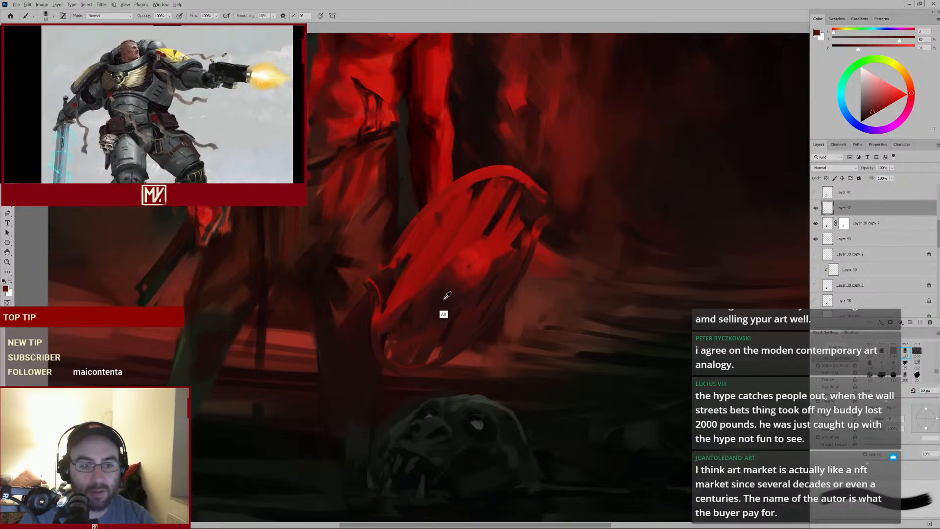
pyautogui.press('[')
pyautogui.press('[')
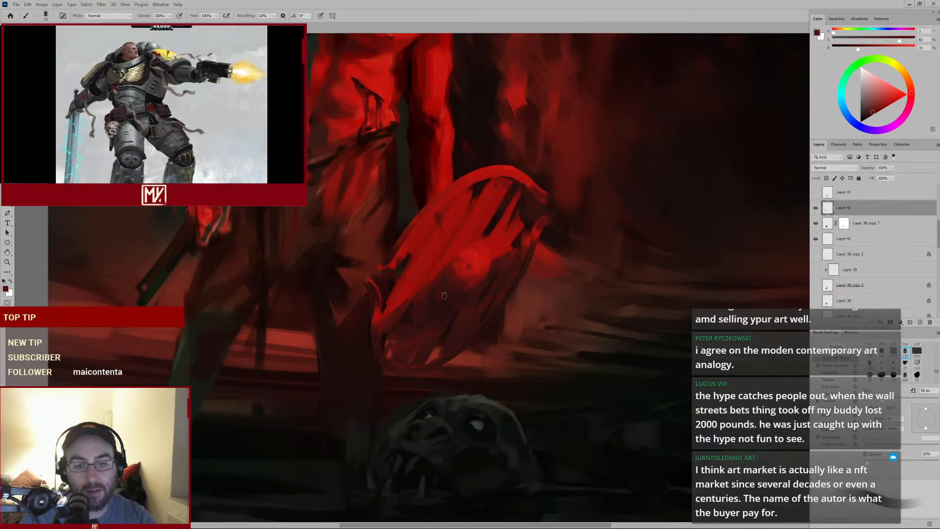
pyautogui.keyDown('alt'); pyautogui.click(440, 309); pyautogui.keyUp('alt')
pyautogui.press('[')
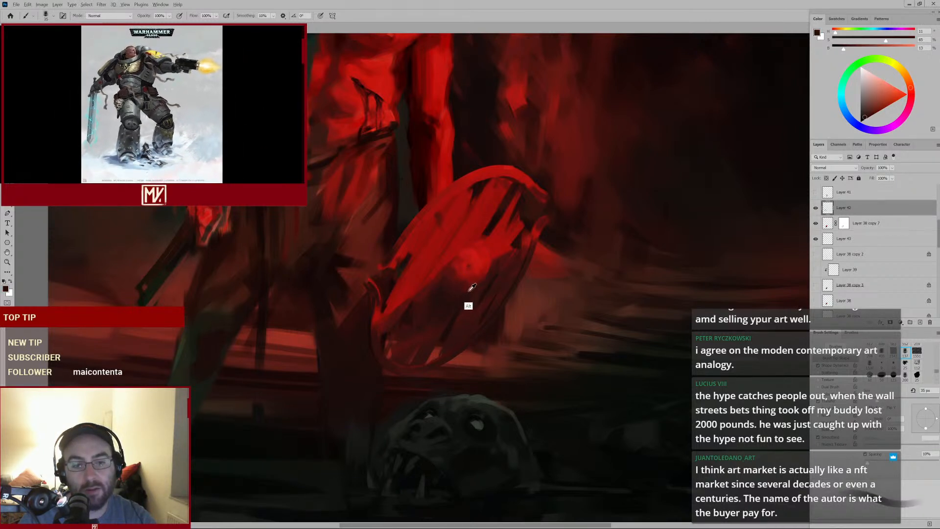
pyautogui.keyDown('alt'); pyautogui.click(468, 285); pyautogui.keyUp('alt')
pyautogui.press(']')
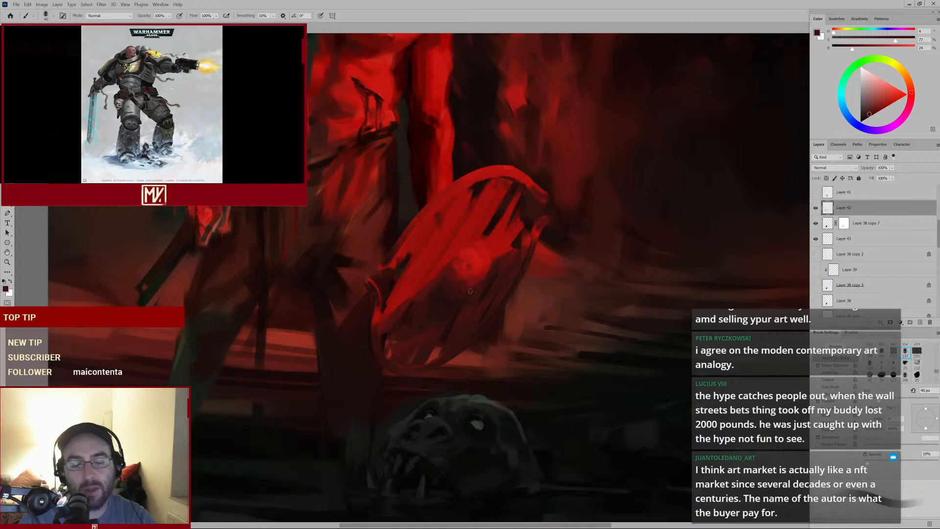
# Sample nearby reds and build up soft dabs around the shield's central glow with a larger brush
pyautogui.keyDown('alt'); pyautogui.click(475, 285); pyautogui.keyUp('alt')
pyautogui.keyDown('alt'); pyautogui.click(466, 287); pyautogui.keyUp('alt')
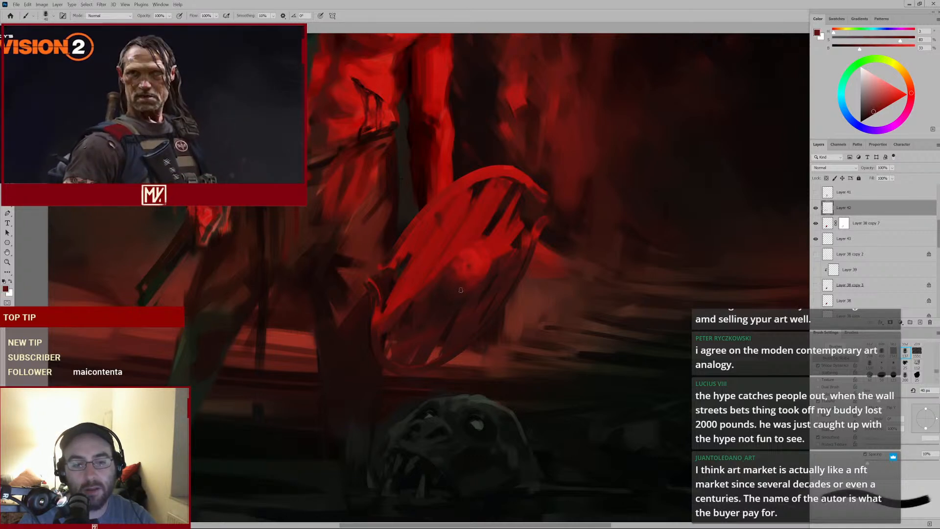
pyautogui.keyDown('alt'); pyautogui.click(452, 294); pyautogui.keyUp('alt')
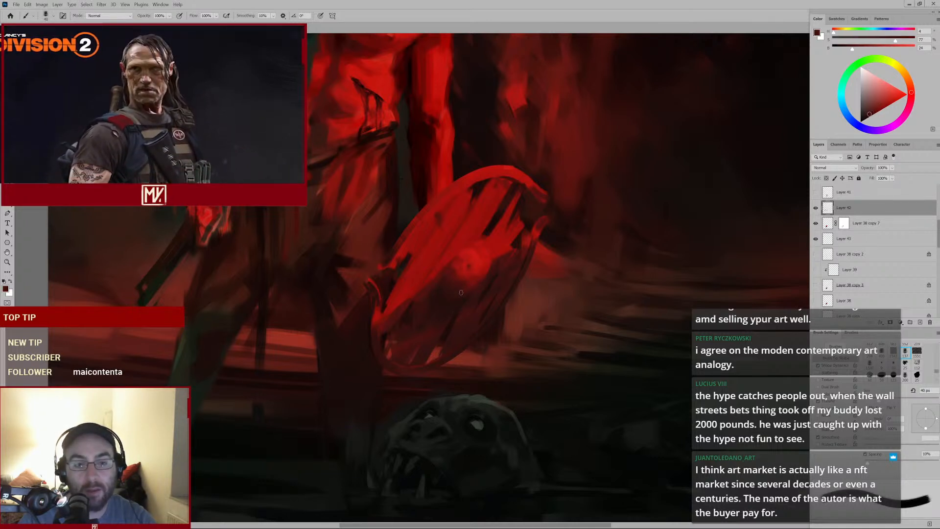
pyautogui.keyDown('alt'); pyautogui.click(463, 282); pyautogui.keyUp('alt')
pyautogui.press(']')
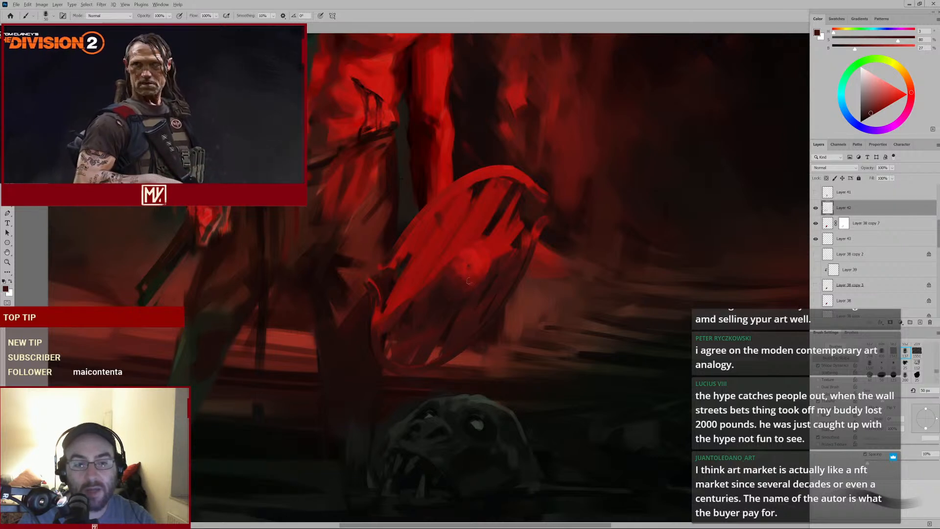
pyautogui.keyDown('alt'); pyautogui.click(468, 274); pyautogui.keyUp('alt')
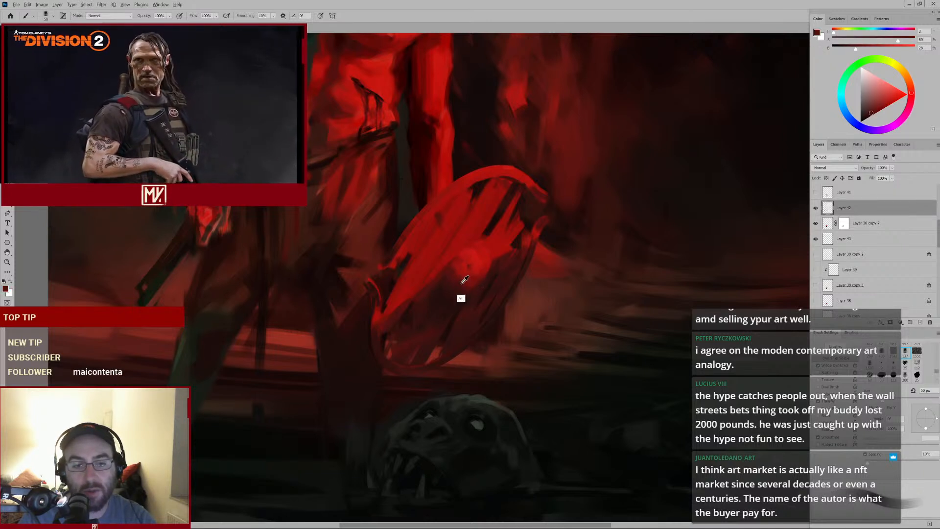
pyautogui.press(']')
pyautogui.press(']')
pyautogui.keyDown('alt'); pyautogui.click(464, 286); pyautogui.keyUp('alt')
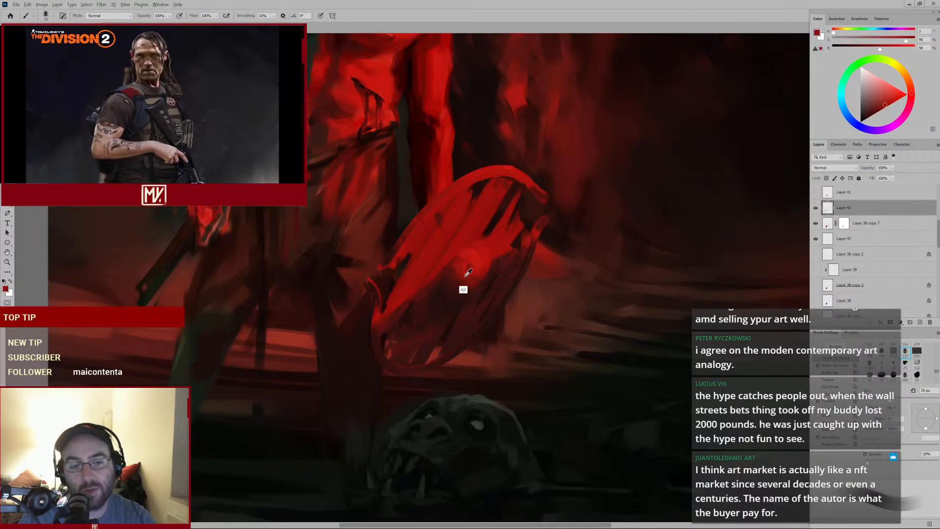
# Shrink the brush and dab fine red touches over the shield's upper-middle face
pyautogui.keyDown('alt'); pyautogui.scroll(3, 450, 279); pyautogui.keyUp('alt')
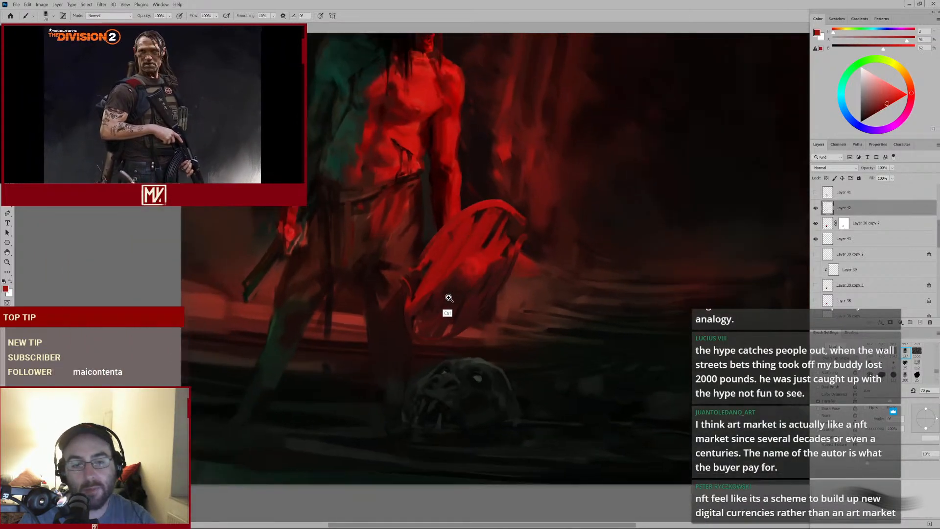
pyautogui.keyDown('alt'); pyautogui.click(449, 281); pyautogui.keyUp('alt')
pyautogui.press('[')
pyautogui.press('[')
pyautogui.press('[')
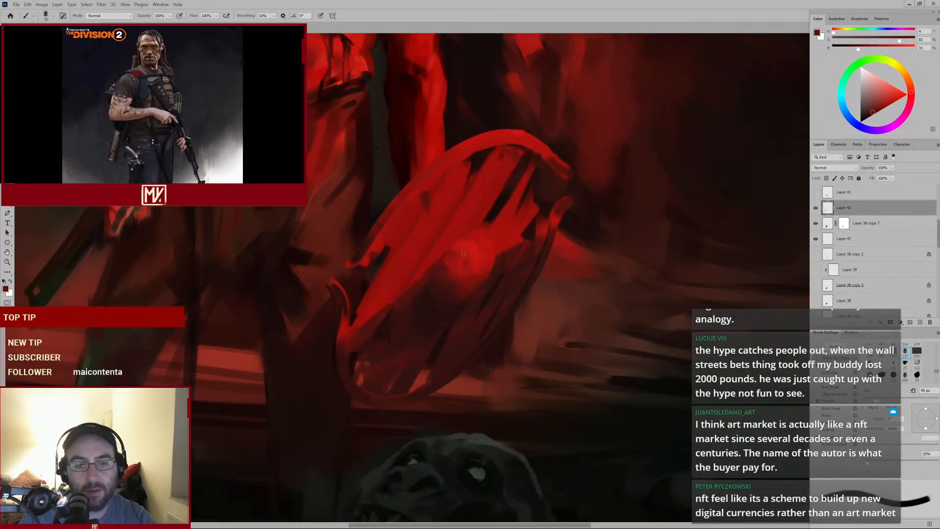
pyautogui.press('[')
pyautogui.keyDown('alt'); pyautogui.click(472, 257); pyautogui.keyUp('alt')
pyautogui.press('[')
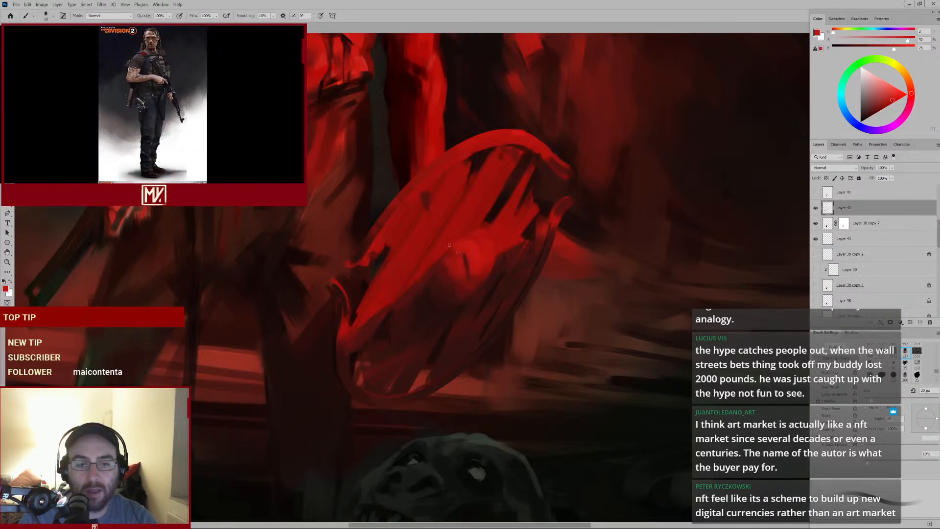
pyautogui.keyDown('alt'); pyautogui.click(465, 274); pyautogui.keyUp('alt')
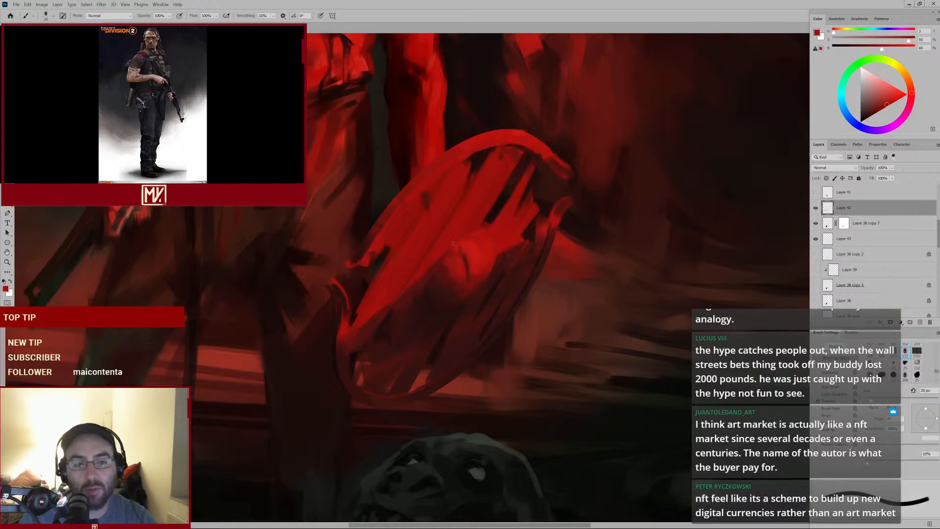
# Stroke diagonally across the shield's center and resample a red from the shield
pyautogui.moveTo(434, 276); pyautogui.dragTo(453, 303)
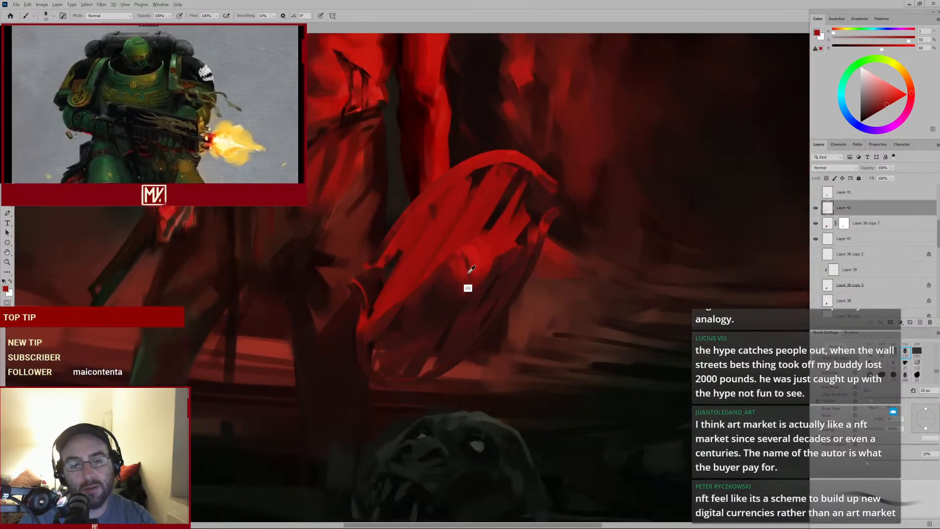
pyautogui.keyDown('alt'); pyautogui.click(439, 301); pyautogui.keyUp('alt')
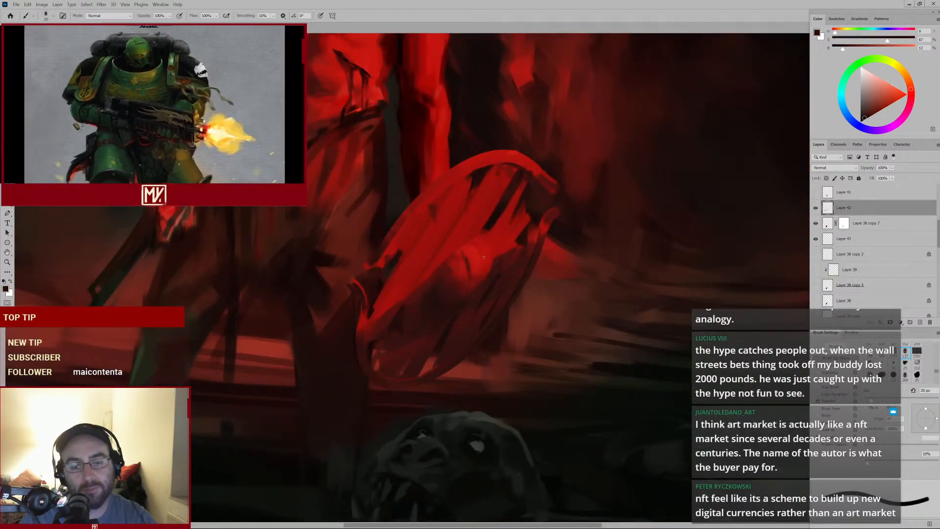
pyautogui.keyDown('alt'); pyautogui.click(479, 244); pyautogui.keyUp('alt')
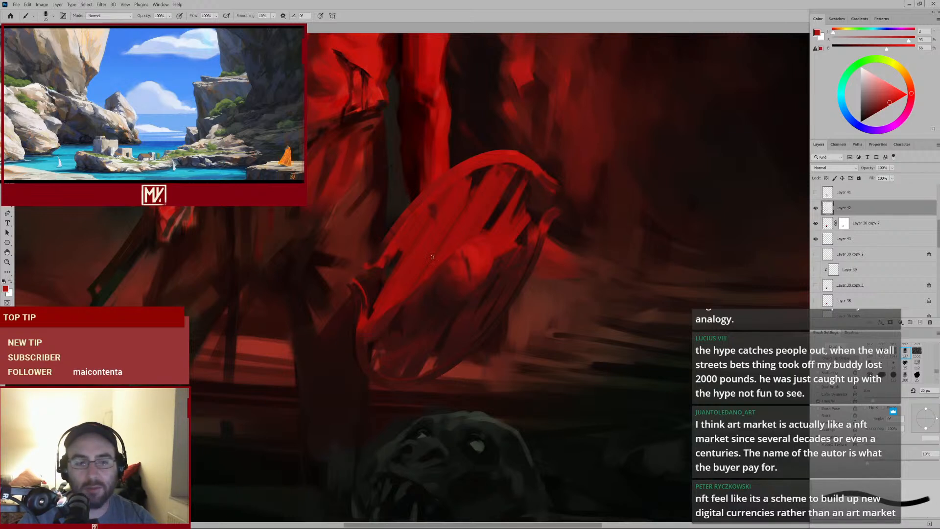
# Enlarge the brush and dab soft red shading around the shield's lower center
pyautogui.press(']')
pyautogui.press(']')
pyautogui.press(']')
pyautogui.press(']')
pyautogui.press(']')
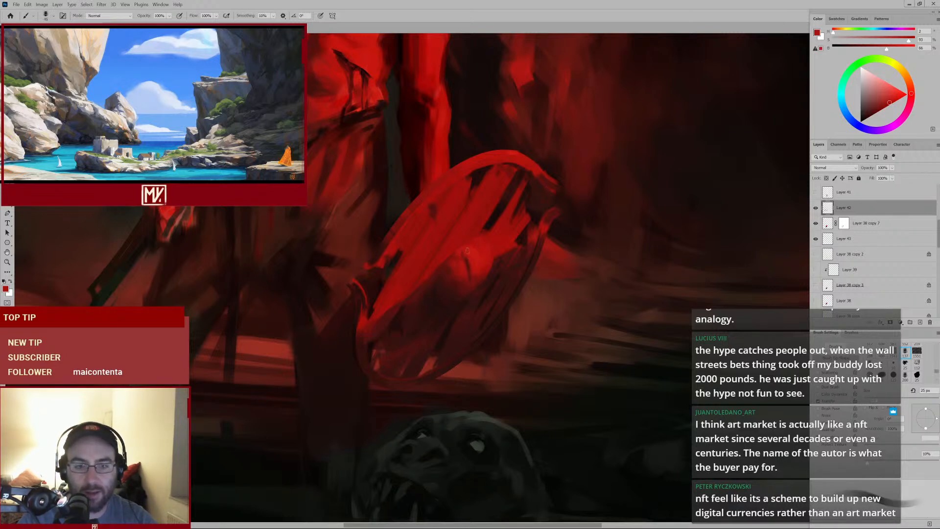
pyautogui.keyDown('alt'); pyautogui.click(474, 264); pyautogui.keyUp('alt')
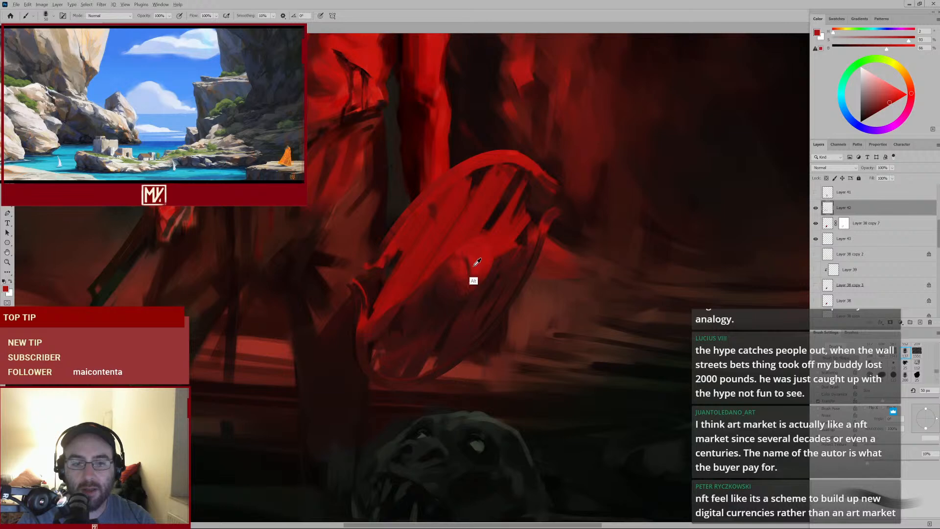
pyautogui.keyDown('alt'); pyautogui.click(464, 279); pyautogui.keyUp('alt')
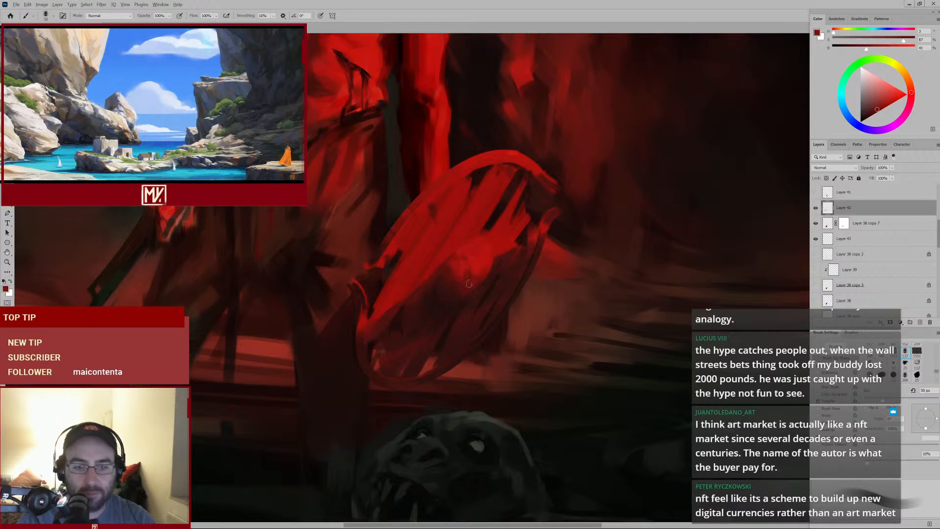
pyautogui.keyDown('alt'); pyautogui.click(450, 284); pyautogui.keyUp('alt')
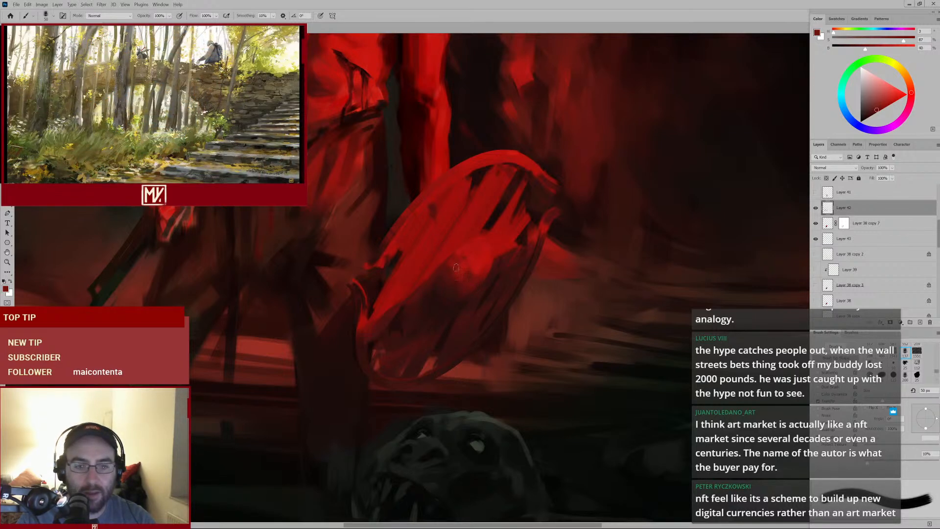
pyautogui.press(']')
pyautogui.keyDown('alt'); pyautogui.click(462, 285); pyautogui.keyUp('alt')
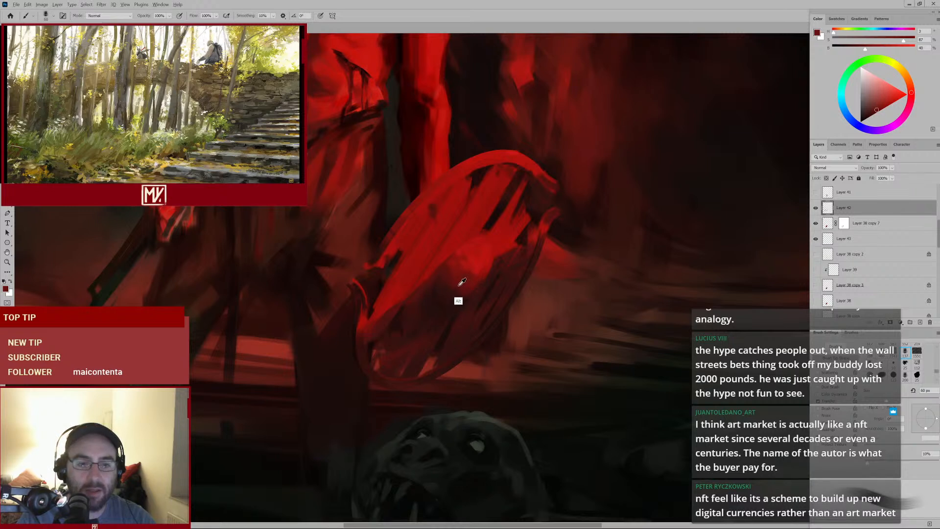
pyautogui.keyDown('alt'); pyautogui.click(455, 288); pyautogui.keyUp('alt')
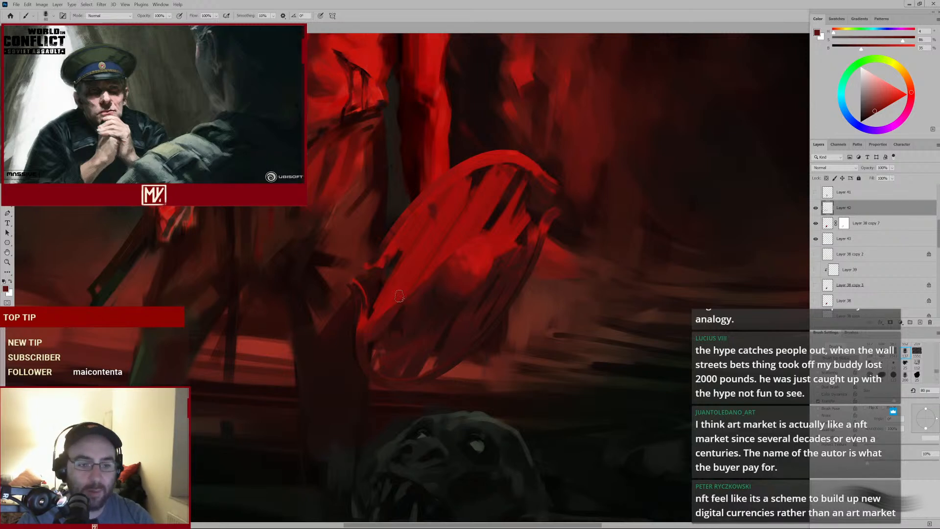
# Shrink the brush and dab small red touches near the shield's lower center
pyautogui.press('e')
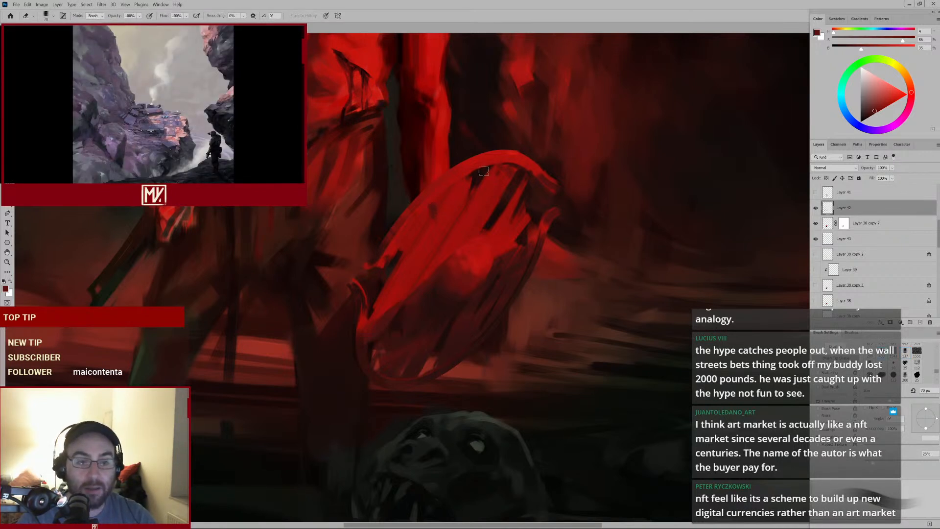
pyautogui.press('[')
pyautogui.press('[')
pyautogui.press('[')
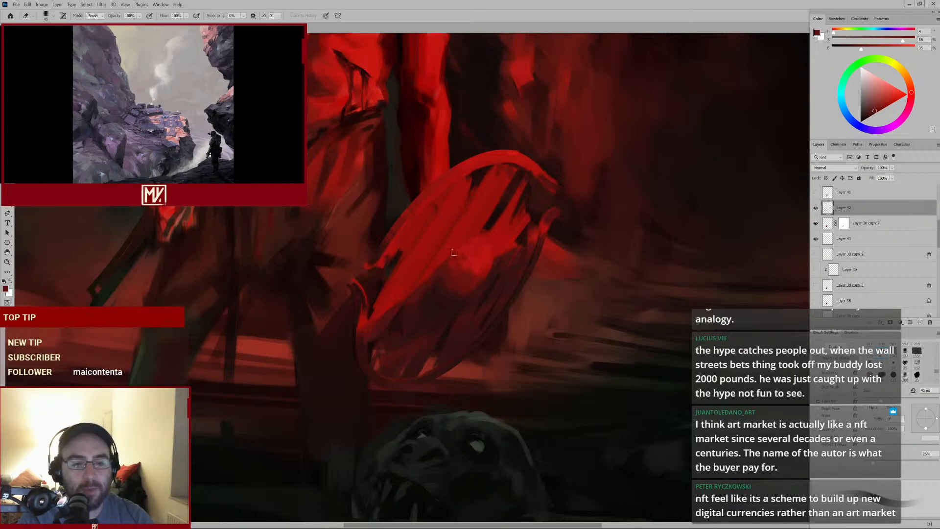
pyautogui.press('b')
pyautogui.keyDown('alt'); pyautogui.click(423, 302); pyautogui.keyUp('alt')
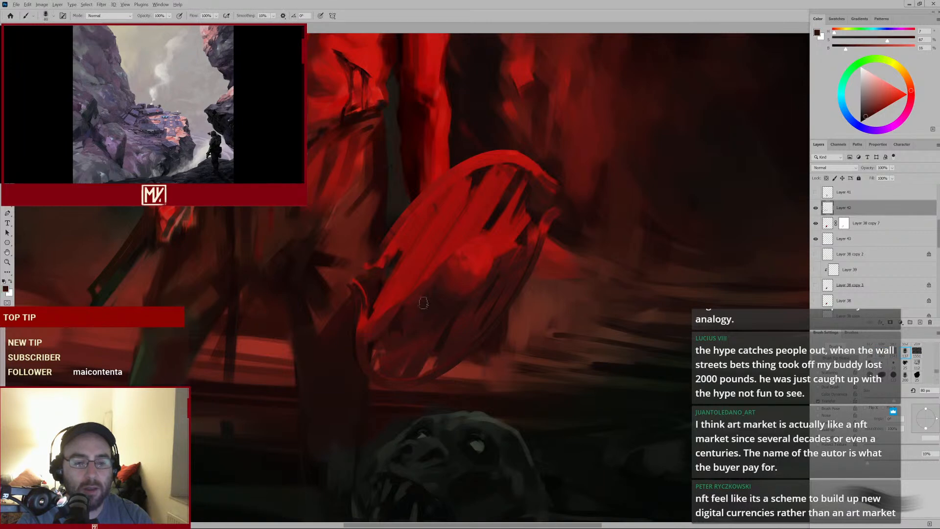
pyautogui.moveTo(461, 264)
pyautogui.mouseDown()
pyautogui.moveTo(422, 295)
pyautogui.moveTo(457, 254)
pyautogui.mouseUp()
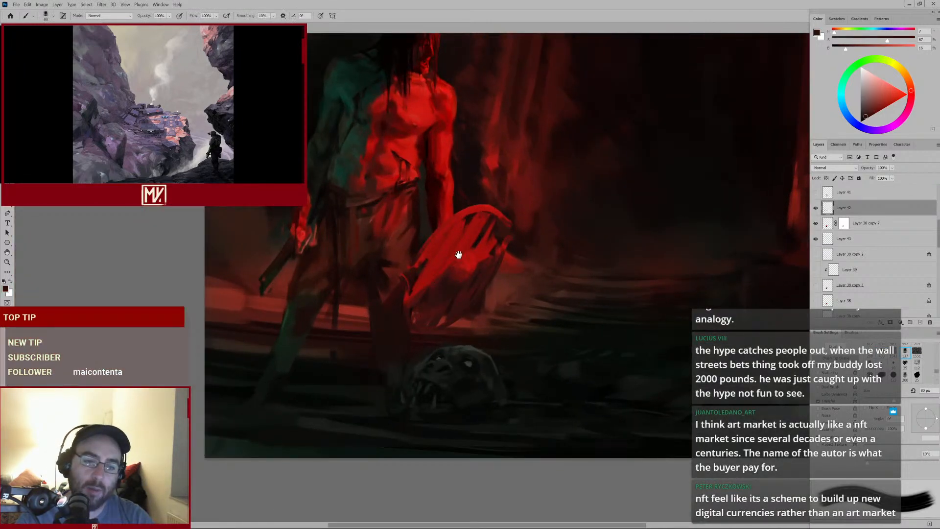
pyautogui.keyDown('alt'); pyautogui.click(451, 297); pyautogui.keyUp('alt')
# With a smaller brush, dab and stroke red accents across the shield's center and upper rim
pyautogui.press('[')
pyautogui.press('[')
pyautogui.press('[')
pyautogui.press('[')
pyautogui.press('[')
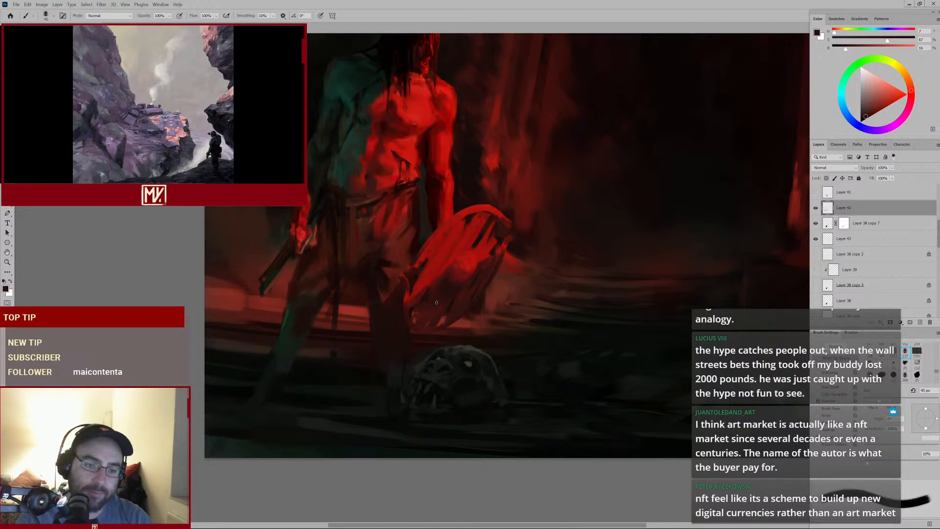
pyautogui.press('[')
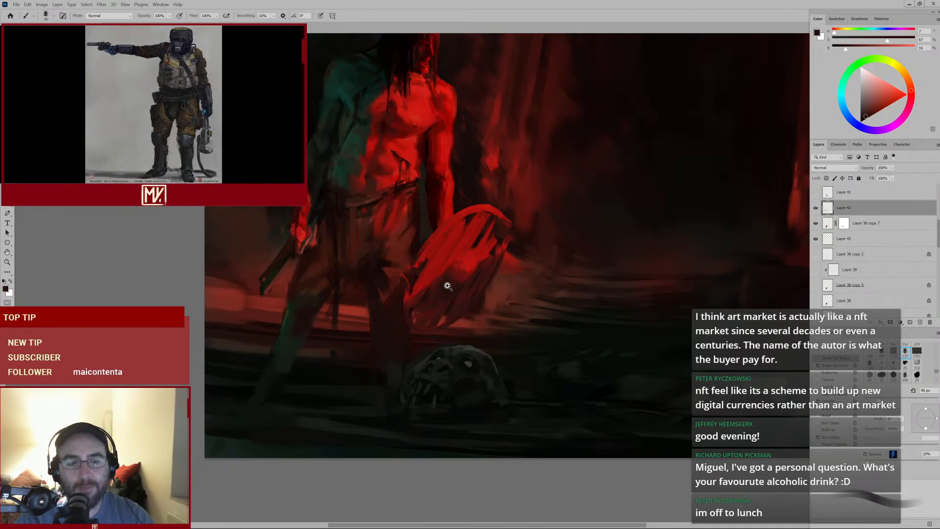
pyautogui.scroll(3, 445, 283)
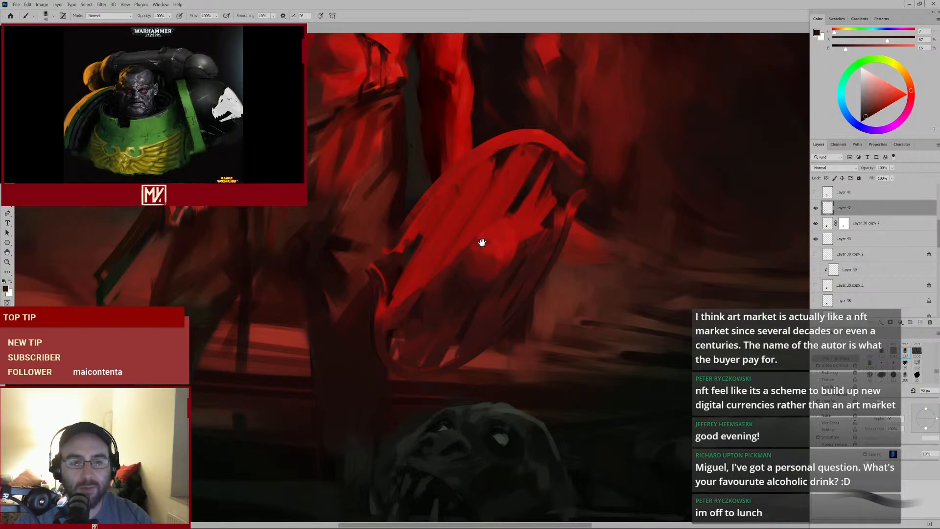
pyautogui.moveTo(480, 242); pyautogui.dragTo(466, 260)
pyautogui.keyDown('alt'); pyautogui.click(472, 273); pyautogui.keyUp('alt')
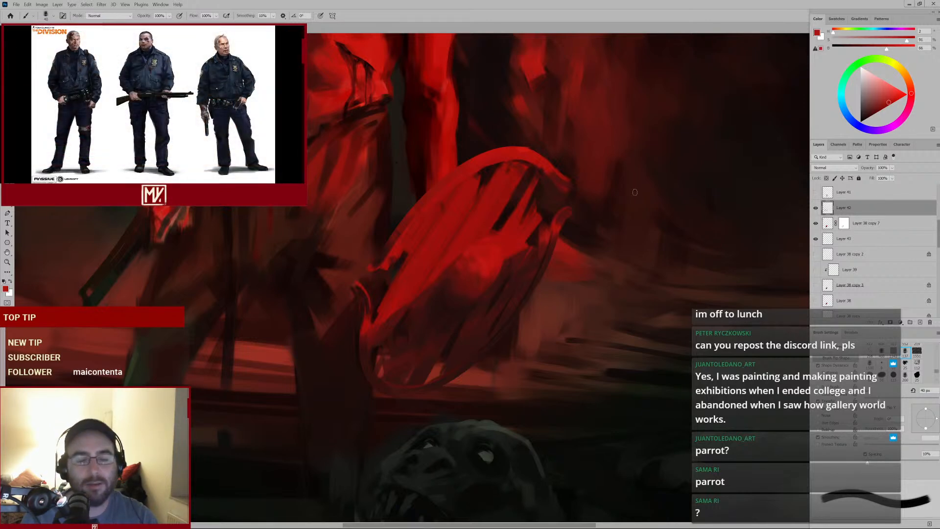
pyautogui.keyDown('alt'); pyautogui.click(478, 262); pyautogui.keyUp('alt')
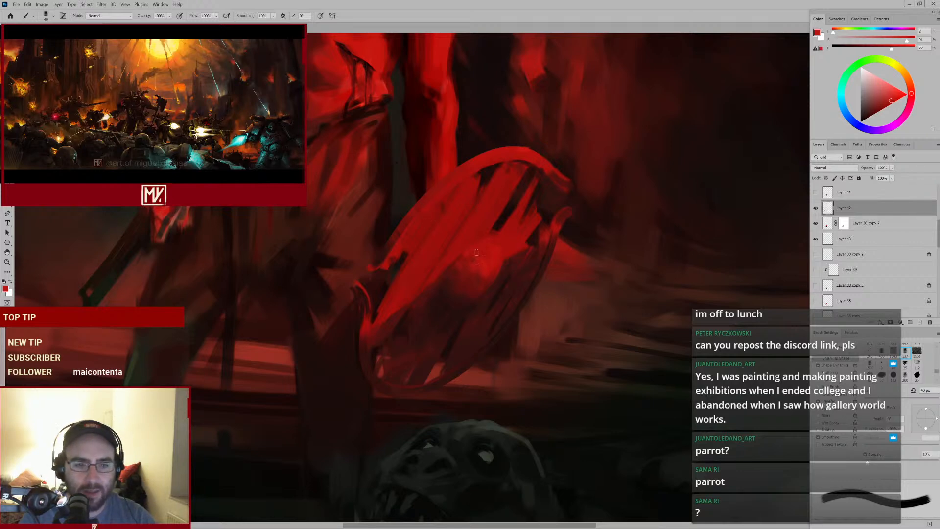
pyautogui.moveTo(500, 176)
pyautogui.mouseDown()
pyautogui.moveTo(468, 192)
pyautogui.moveTo(473, 187)
pyautogui.mouseUp()
# Shrink the brush further and stroke red edges along the shield's right rim and center
pyautogui.press('[')
pyautogui.press('[')
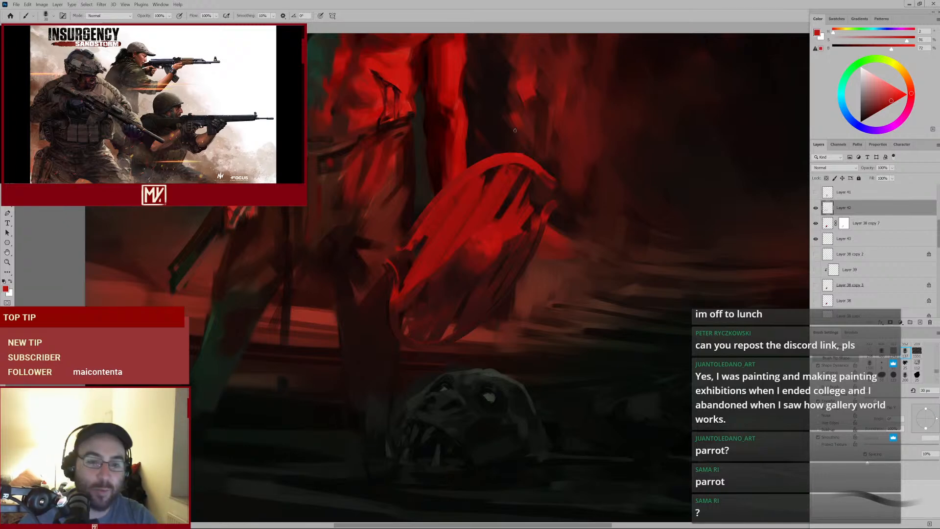
pyautogui.moveTo(512, 223); pyautogui.dragTo(517, 315)
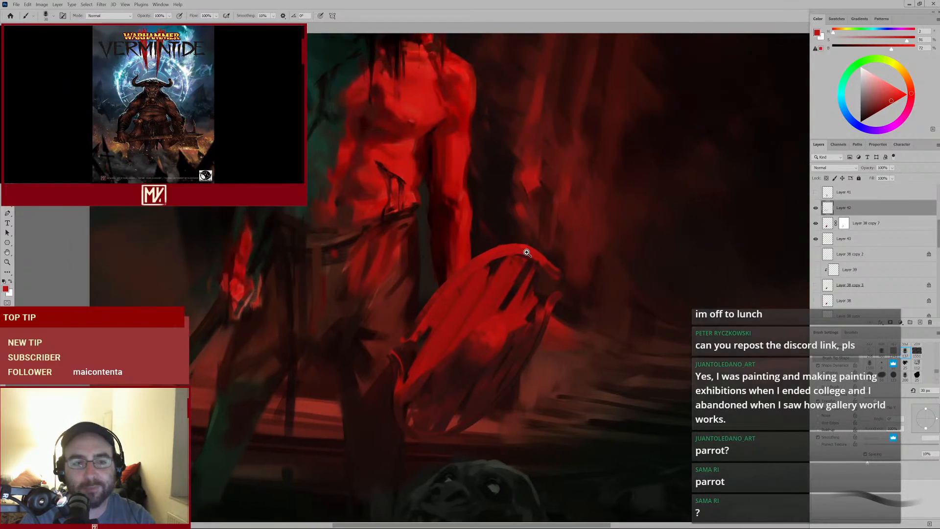
pyautogui.moveTo(526, 253); pyautogui.dragTo(496, 272)
pyautogui.moveTo(528, 229); pyautogui.dragTo(491, 269)
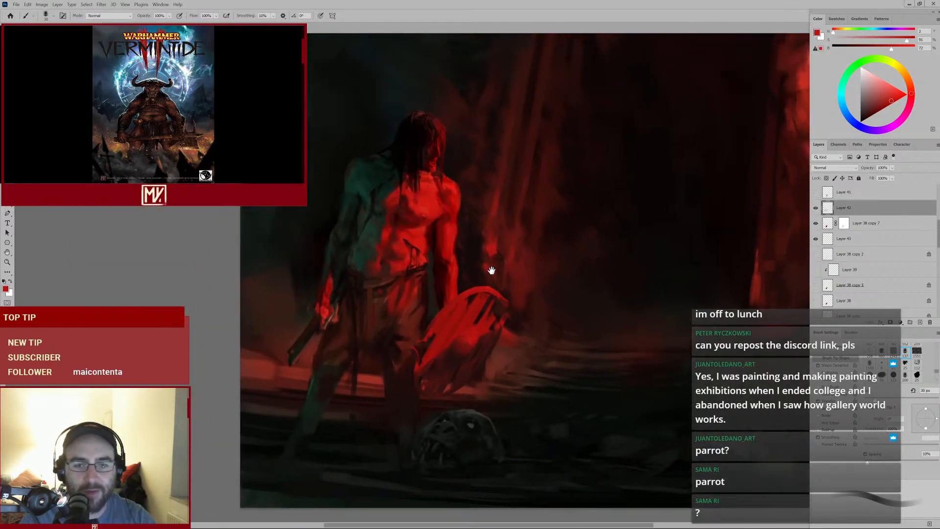
pyautogui.moveTo(469, 317); pyautogui.dragTo(490, 309)
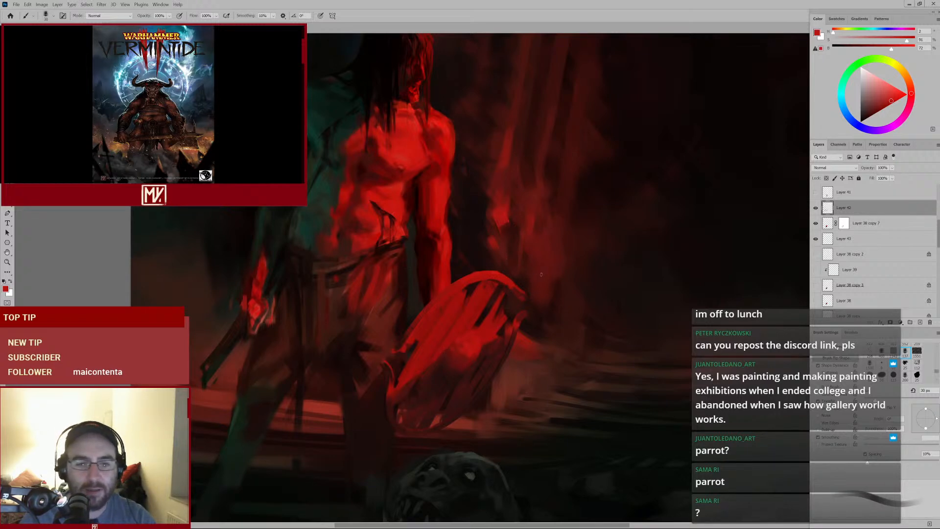
pyautogui.moveTo(531, 269); pyautogui.dragTo(503, 277)
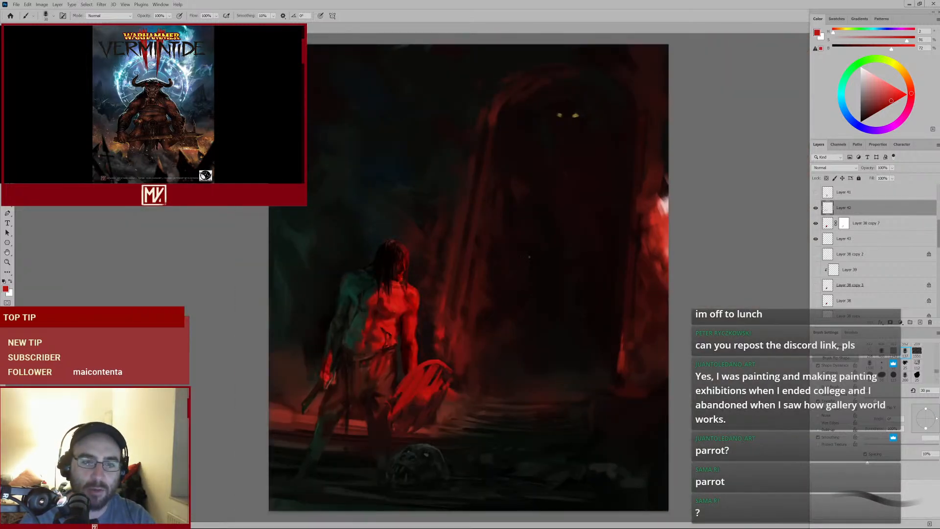
pyautogui.moveTo(430, 377)
pyautogui.mouseDown()
pyautogui.moveTo(454, 394)
pyautogui.moveTo(482, 315)
pyautogui.moveTo(464, 317)
pyautogui.moveTo(501, 300)
pyautogui.mouseUp()
pyautogui.moveTo(443, 317)
pyautogui.mouseDown()
pyautogui.moveTo(422, 357)
pyautogui.moveTo(444, 339)
pyautogui.mouseUp()
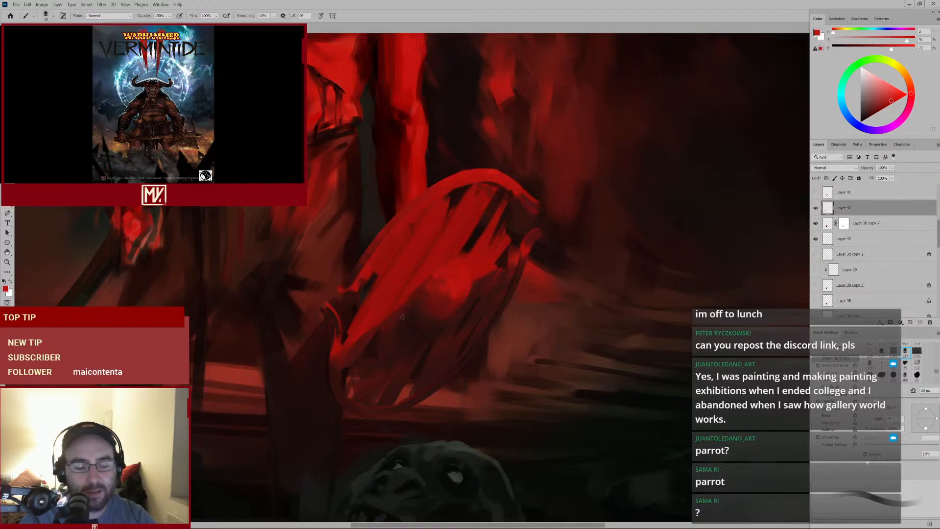
pyautogui.moveTo(473, 318)
pyautogui.mouseDown()
pyautogui.moveTo(453, 327)
pyautogui.moveTo(469, 319)
pyautogui.mouseUp()
# Enlarge the brush, resample a red from the shield, and stroke over the shield's upper left
pyautogui.press(']')
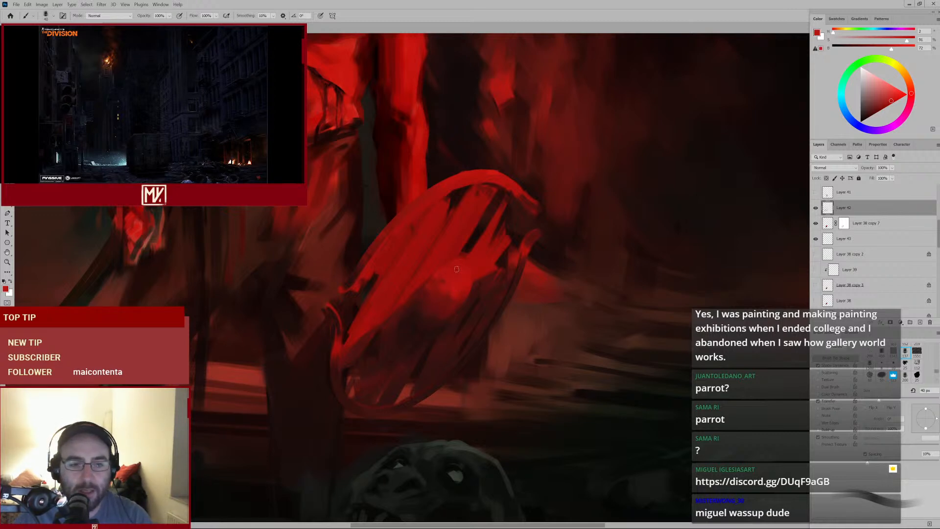
pyautogui.moveTo(461, 271)
pyautogui.mouseDown()
pyautogui.moveTo(440, 289)
pyautogui.moveTo(454, 282)
pyautogui.mouseUp()
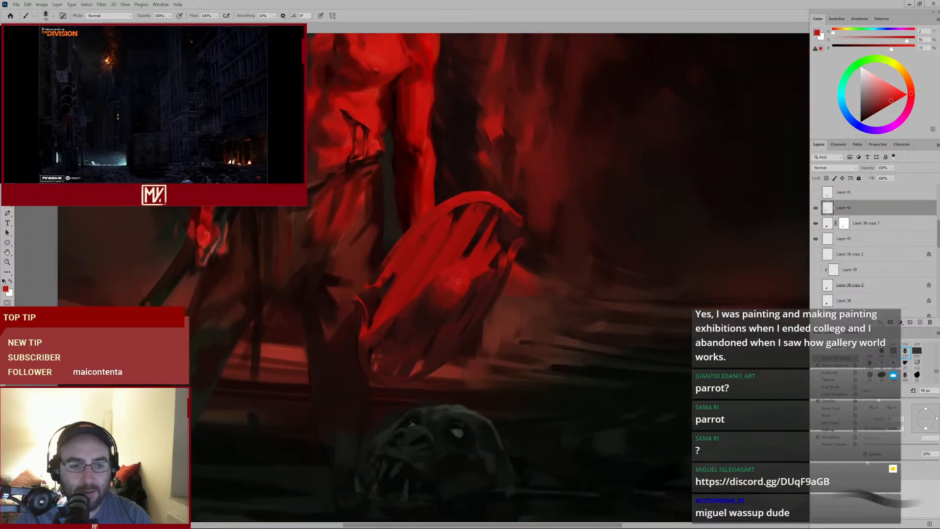
pyautogui.keyDown('alt'); pyautogui.click(454, 281); pyautogui.keyUp('alt')
pyautogui.press(']')
pyautogui.press(']')
pyautogui.press(']')
pyautogui.press(']')
pyautogui.press(']')
pyautogui.press(']')
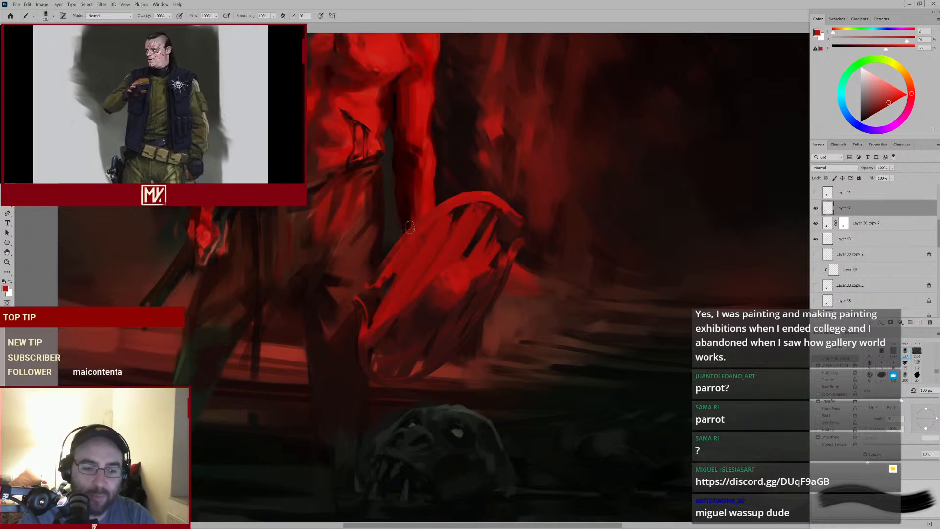
pyautogui.keyDown('alt'); pyautogui.click(440, 288); pyautogui.keyUp('alt')
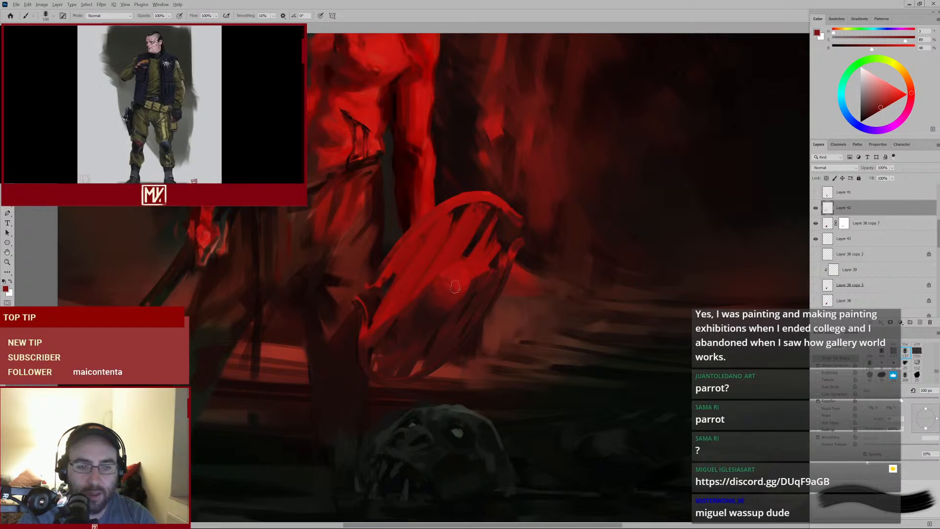
pyautogui.keyDown('alt'); pyautogui.click(456, 287); pyautogui.keyUp('alt')
pyautogui.press('[')
pyautogui.press('[')
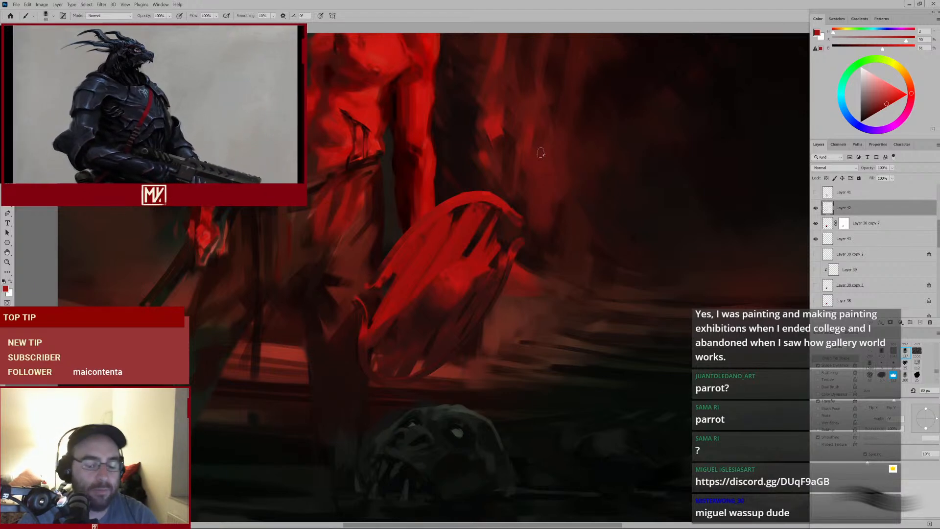
pyautogui.moveTo(450, 221); pyautogui.dragTo(425, 246)
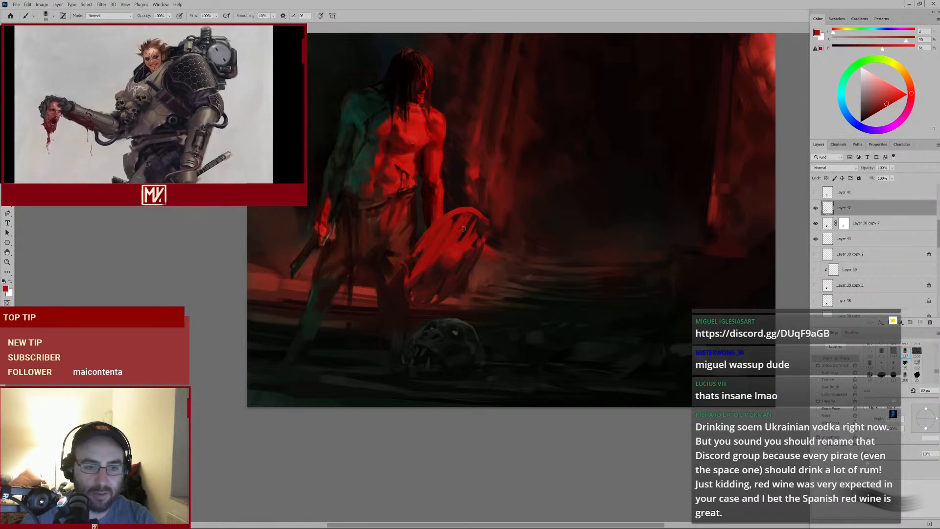
# Sample a dark red from the warrior's waist and dab soft shading over his belt with a large brush
pyautogui.keyDown('alt'); pyautogui.click(377, 224); pyautogui.keyUp('alt')
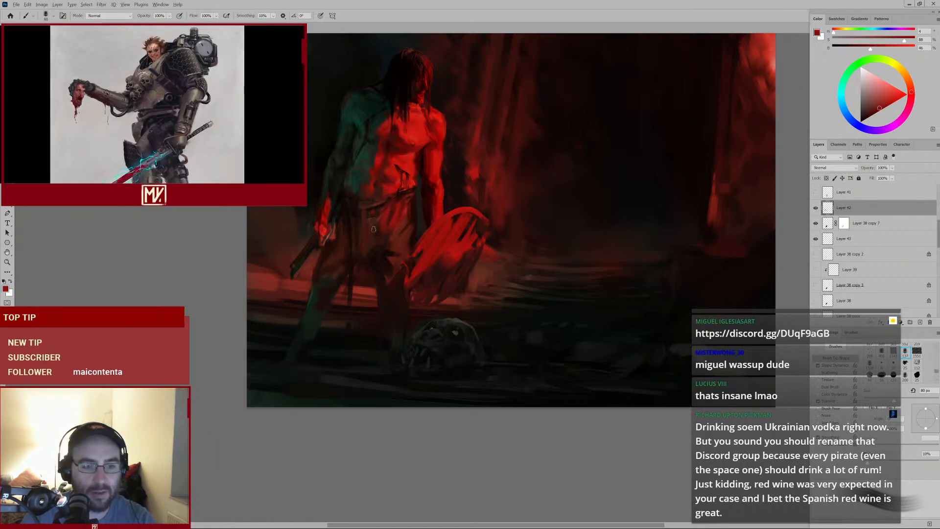
pyautogui.press(']')
pyautogui.press(']')
pyautogui.press(']')
pyautogui.keyDown('alt'); pyautogui.click(378, 234); pyautogui.keyUp('alt')
pyautogui.press(']')
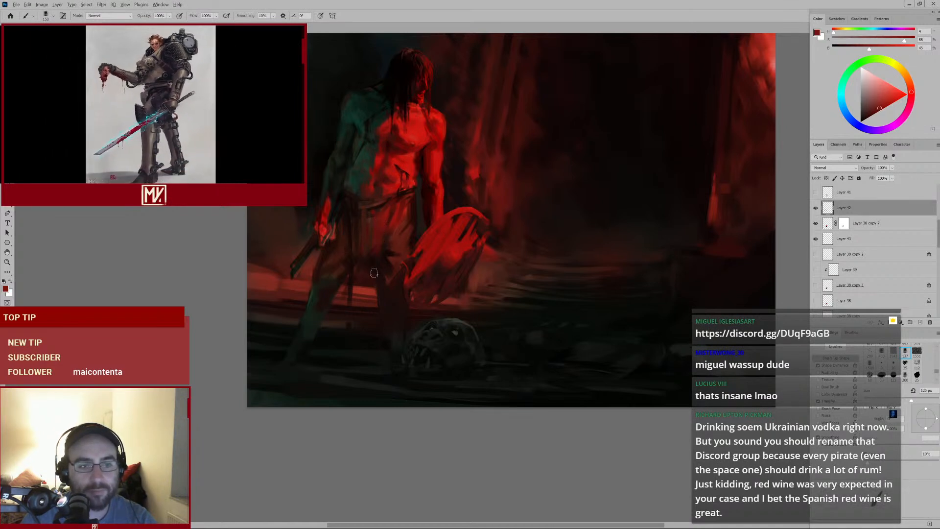
pyautogui.keyDown('alt'); pyautogui.click(386, 237); pyautogui.keyUp('alt')
pyautogui.keyDown('alt'); pyautogui.click(384, 215); pyautogui.keyUp('alt')
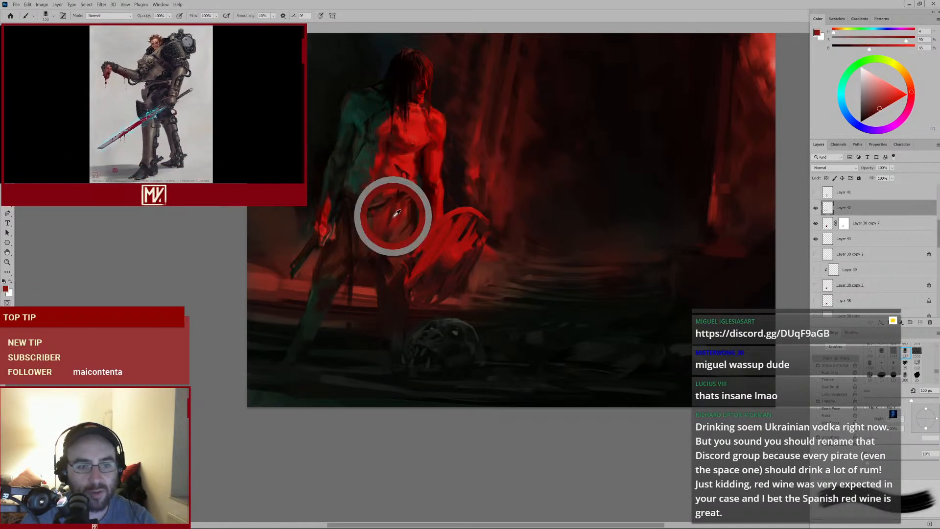
pyautogui.press('[')
pyautogui.press('[')
pyautogui.keyDown('alt'); pyautogui.click(387, 212); pyautogui.keyUp('alt')
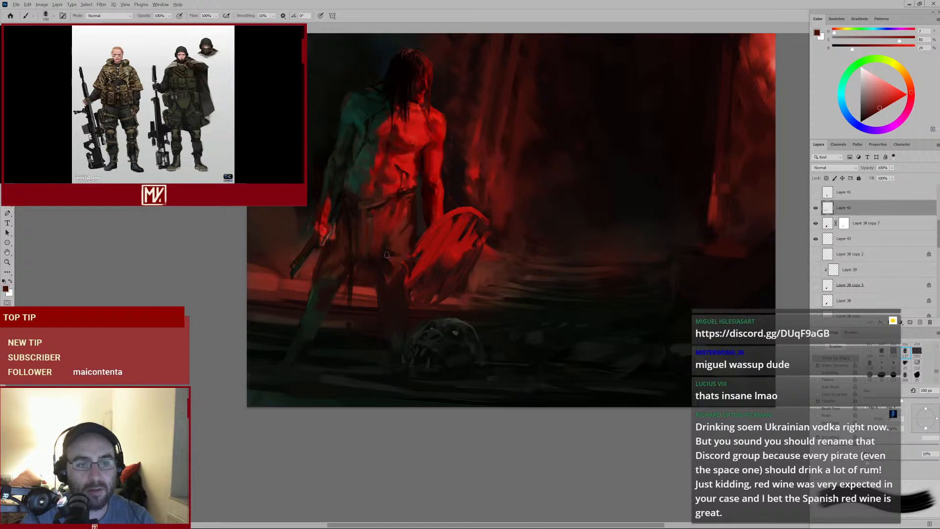
# Sample a near-black and dab dark shading on the warrior's left hip and thigh
pyautogui.press('[')
pyautogui.press('[')
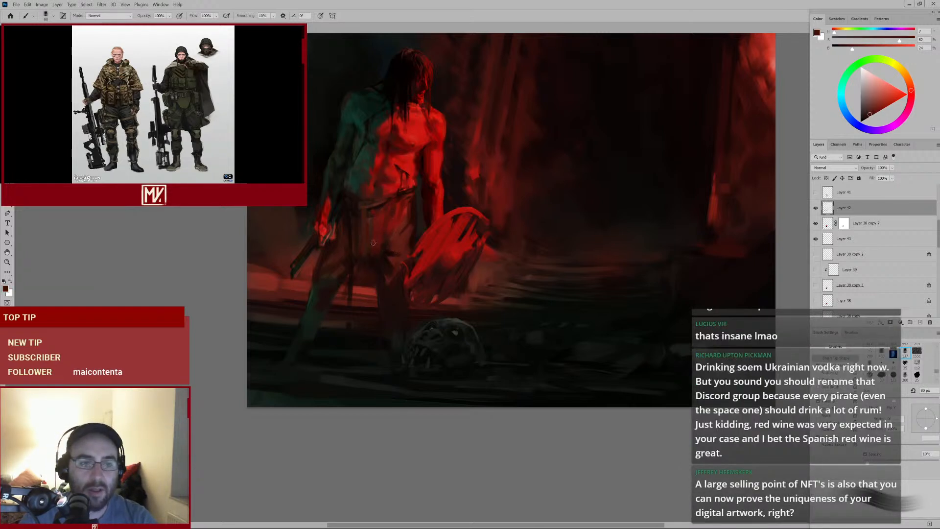
pyautogui.press(']')
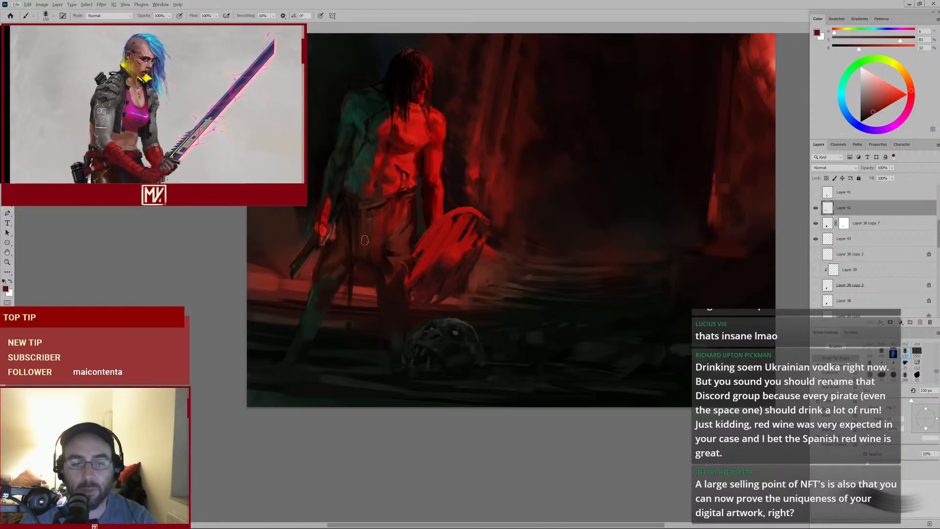
pyautogui.keyDown('alt'); pyautogui.click(359, 222); pyautogui.keyUp('alt')
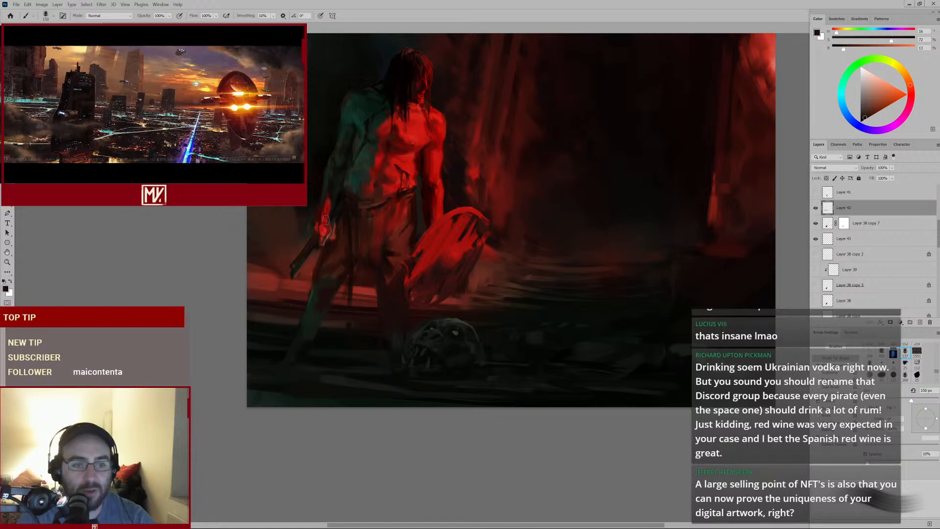
pyautogui.keyDown('alt'); pyautogui.click(356, 209); pyautogui.keyUp('alt')
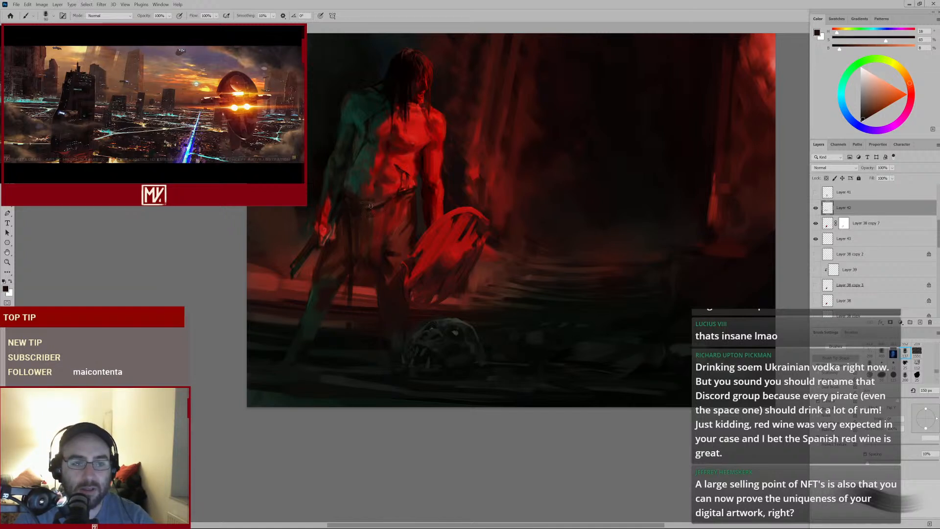
pyautogui.press('[')
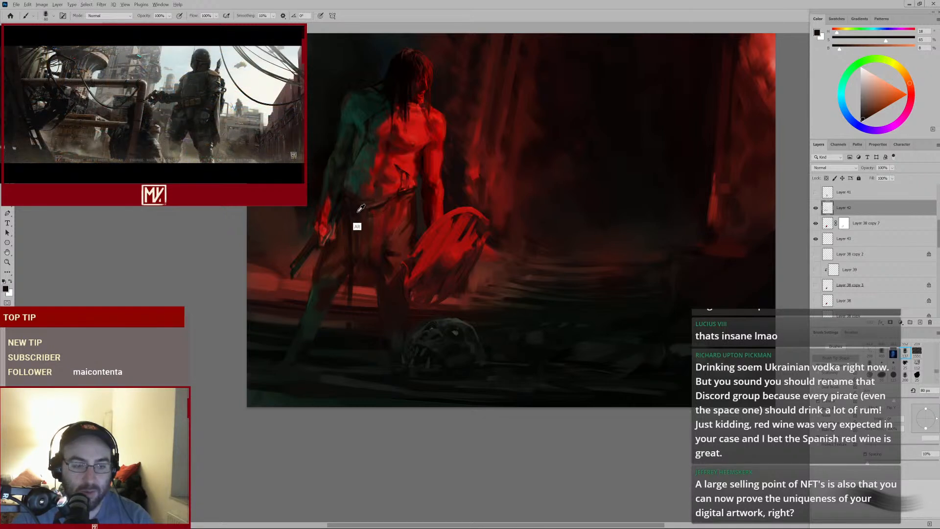
pyautogui.press(']')
pyautogui.press(']')
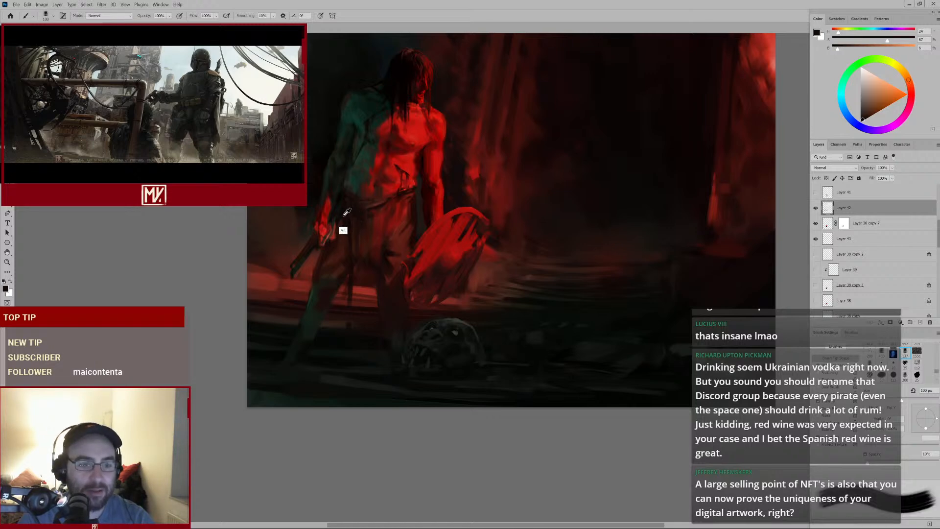
pyautogui.keyDown('alt'); pyautogui.click(343, 217); pyautogui.keyUp('alt')
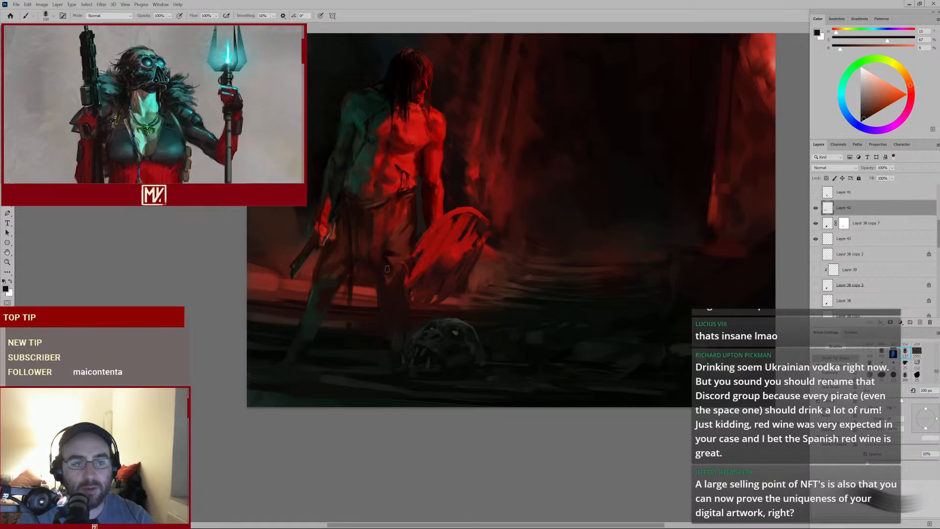
# Sample a dark red from the warrior's hip and paint strokes over his belt and waist
pyautogui.moveTo(411, 249)
pyautogui.mouseDown()
pyautogui.moveTo(374, 273)
pyautogui.moveTo(383, 275)
pyautogui.mouseUp()
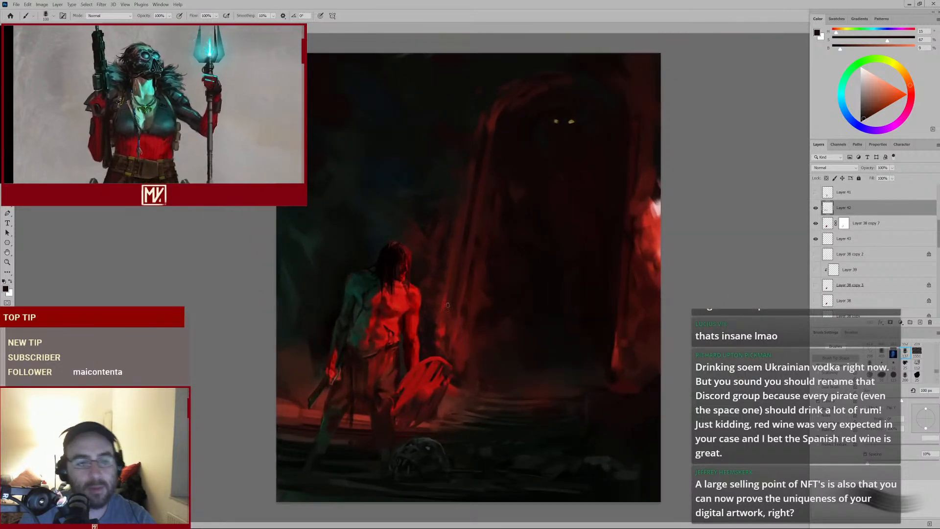
pyautogui.moveTo(421, 386); pyautogui.dragTo(492, 305)
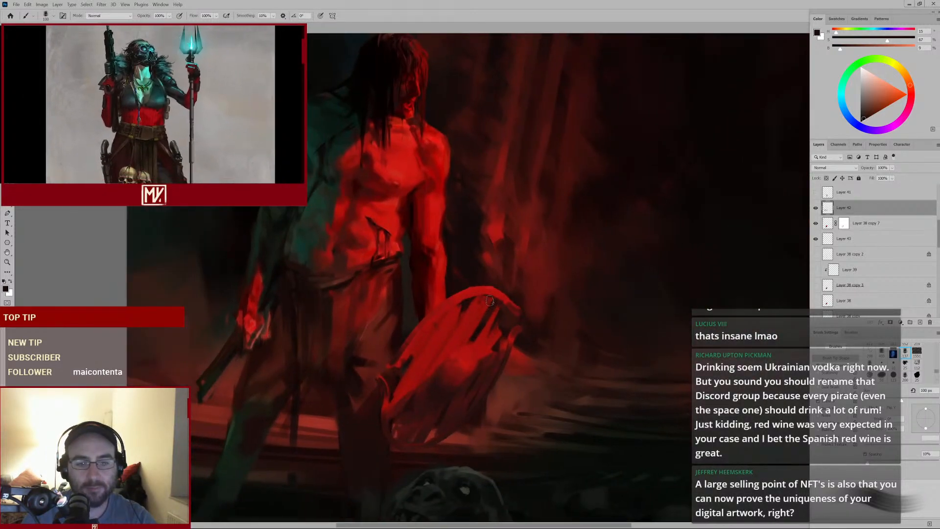
pyautogui.keyDown('alt'); pyautogui.click(464, 361); pyautogui.keyUp('alt')
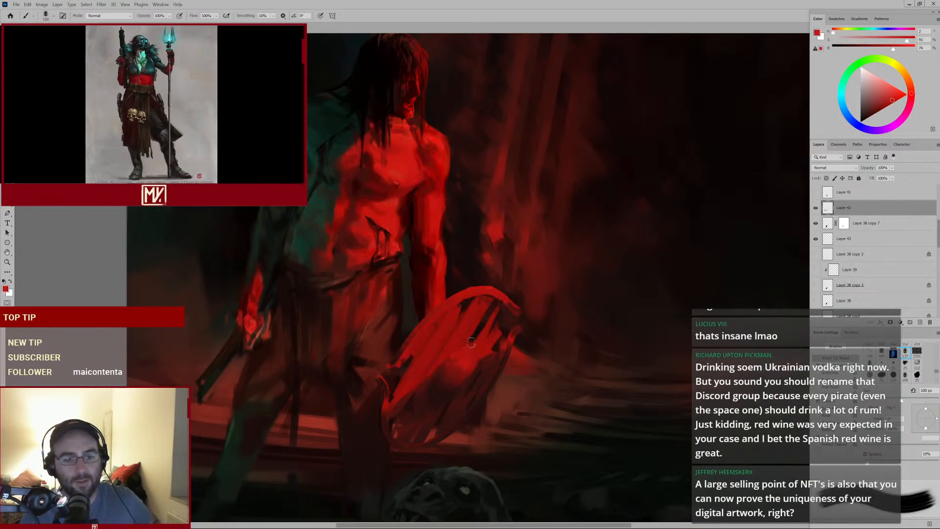
pyautogui.keyDown('alt'); pyautogui.click(342, 300); pyautogui.keyUp('alt')
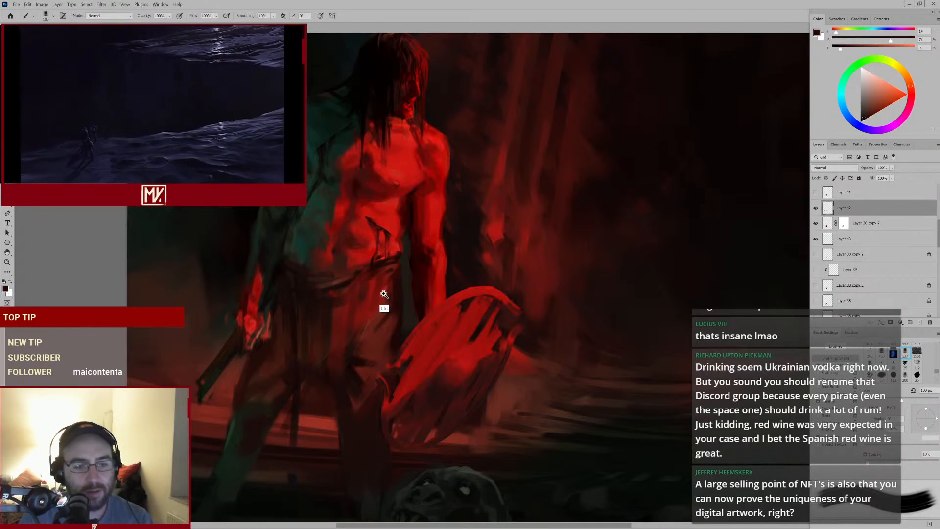
pyautogui.moveTo(383, 294); pyautogui.dragTo(361, 319)
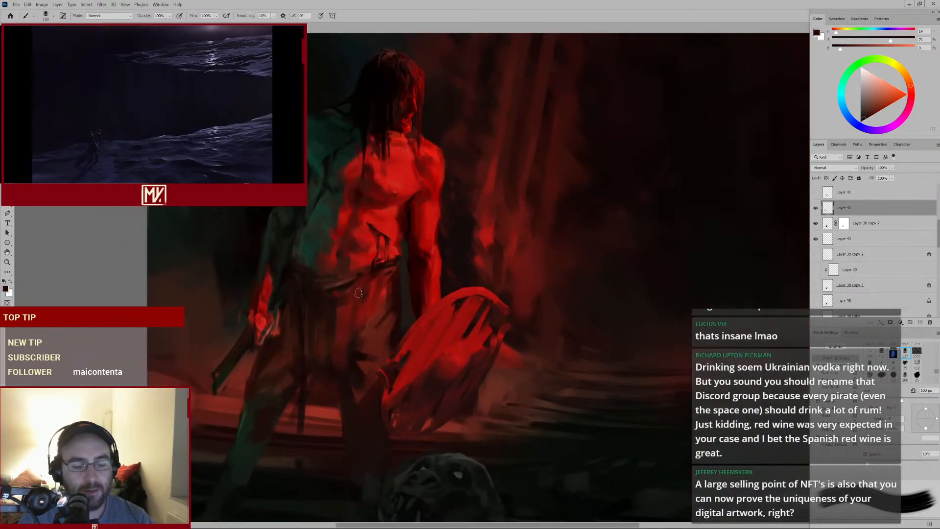
pyautogui.keyDown('alt'); pyautogui.click(343, 363); pyautogui.keyUp('alt')
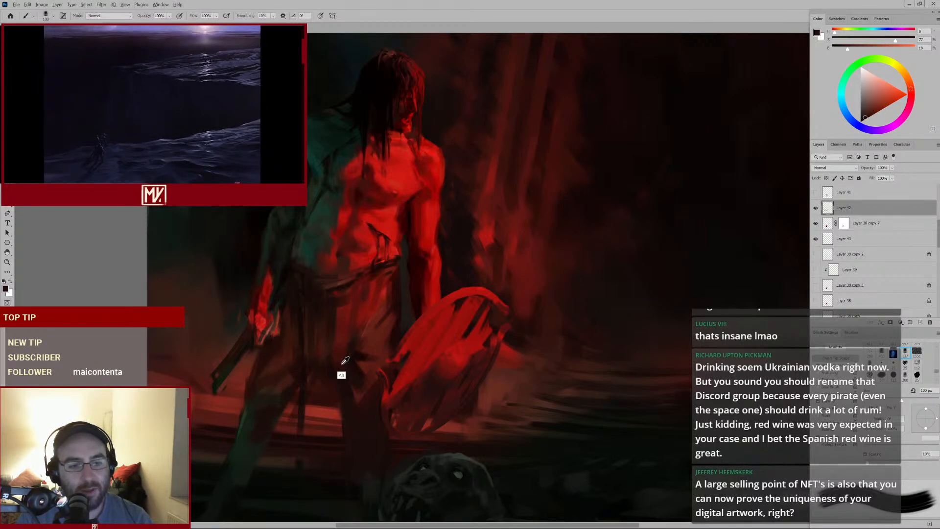
pyautogui.keyDown('alt'); pyautogui.click(345, 360); pyautogui.keyUp('alt')
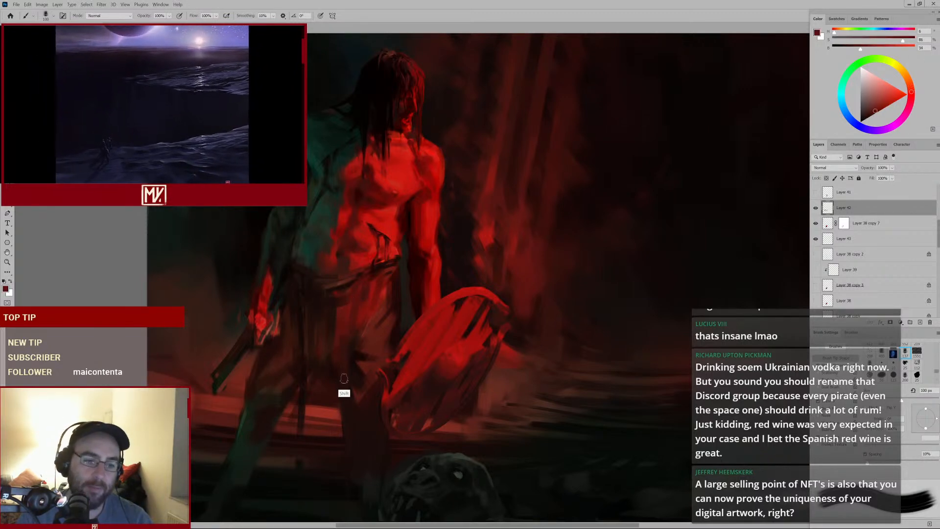
pyautogui.moveTo(361, 356)
pyautogui.mouseDown()
pyautogui.moveTo(335, 372)
pyautogui.moveTo(363, 338)
pyautogui.mouseUp()
pyautogui.moveTo(374, 310); pyautogui.dragTo(418, 268)
pyautogui.keyDown('alt'); pyautogui.click(371, 257); pyautogui.keyUp('alt')
pyautogui.moveTo(390, 227)
pyautogui.mouseDown()
pyautogui.moveTo(395, 276)
pyautogui.moveTo(367, 314)
pyautogui.mouseUp()
# Shrink the brush, sample a red from the torso, and dab small accents along the warrior's abdomen
pyautogui.press('[')
pyautogui.press('[')
pyautogui.press('[')
pyautogui.press('[')
pyautogui.keyDown('alt'); pyautogui.click(399, 269); pyautogui.keyUp('alt')
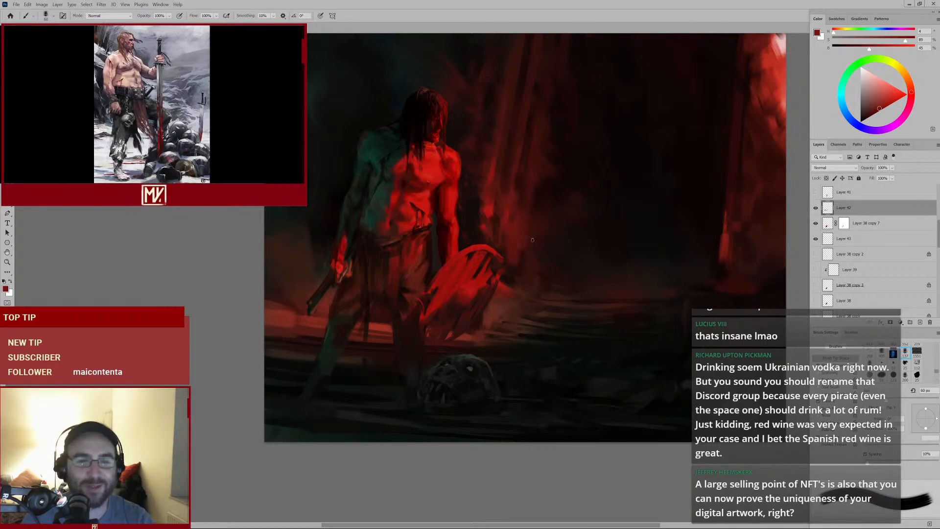
pyautogui.keyDown('ctrl'); pyautogui.click(451, 232); pyautogui.keyUp('ctrl')
pyautogui.keyDown('ctrl'); pyautogui.click(462, 225); pyautogui.keyUp('ctrl')
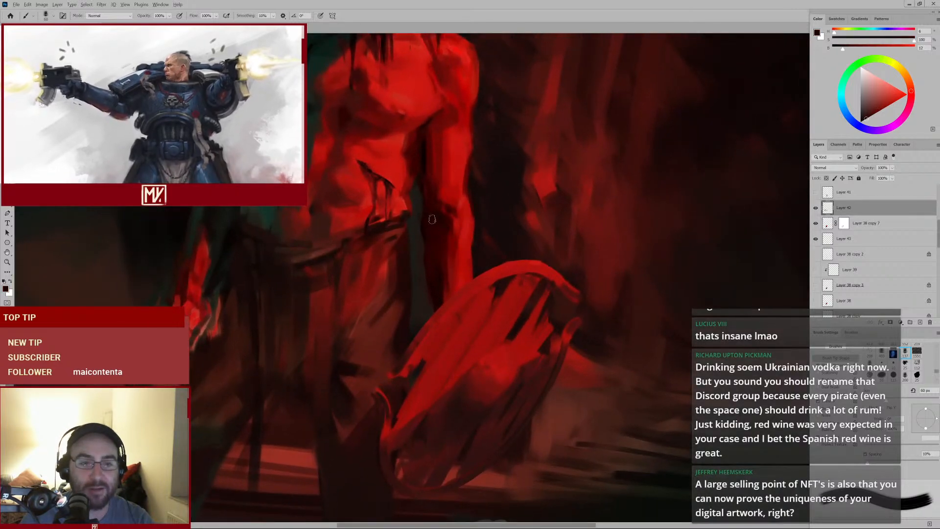
pyautogui.keyDown('alt'); pyautogui.click(434, 216); pyautogui.keyUp('alt')
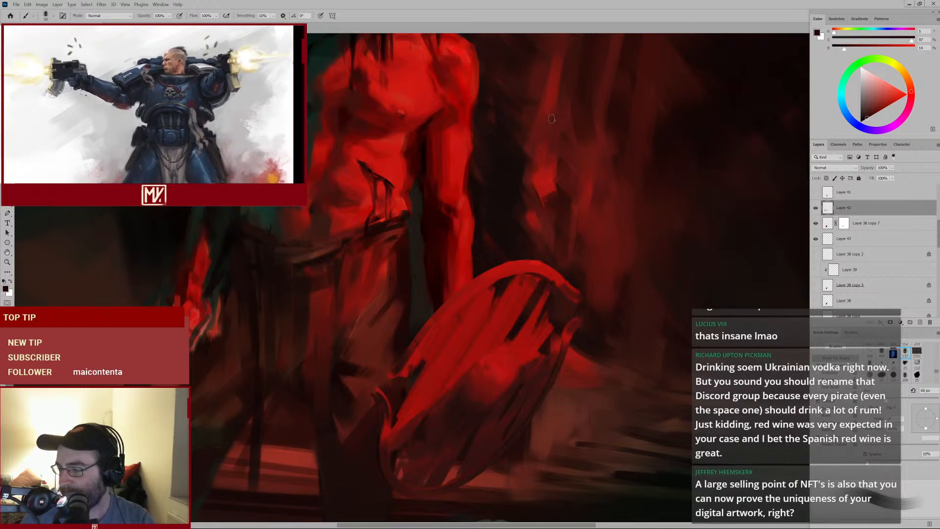
pyautogui.keyDown('alt'); pyautogui.click(402, 159); pyautogui.keyUp('alt')
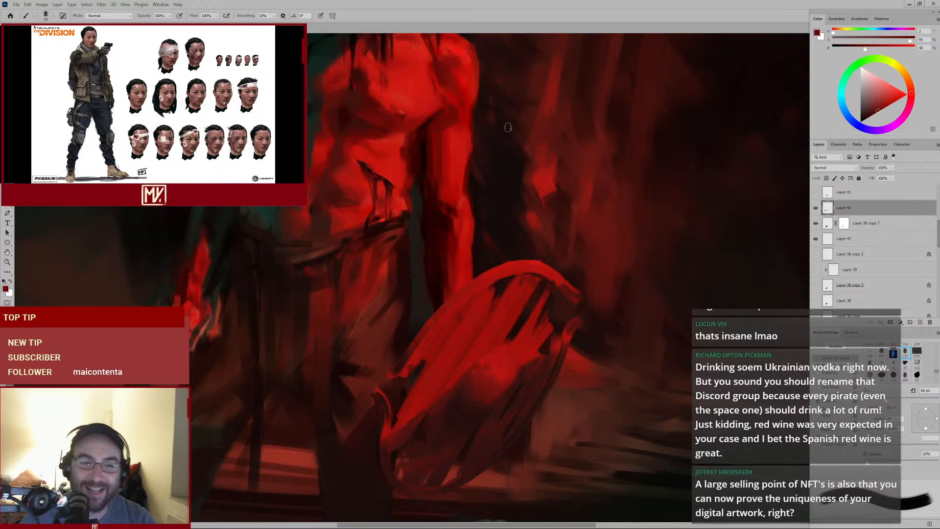
pyautogui.keyDown('alt'); pyautogui.click(426, 178); pyautogui.keyUp('alt')
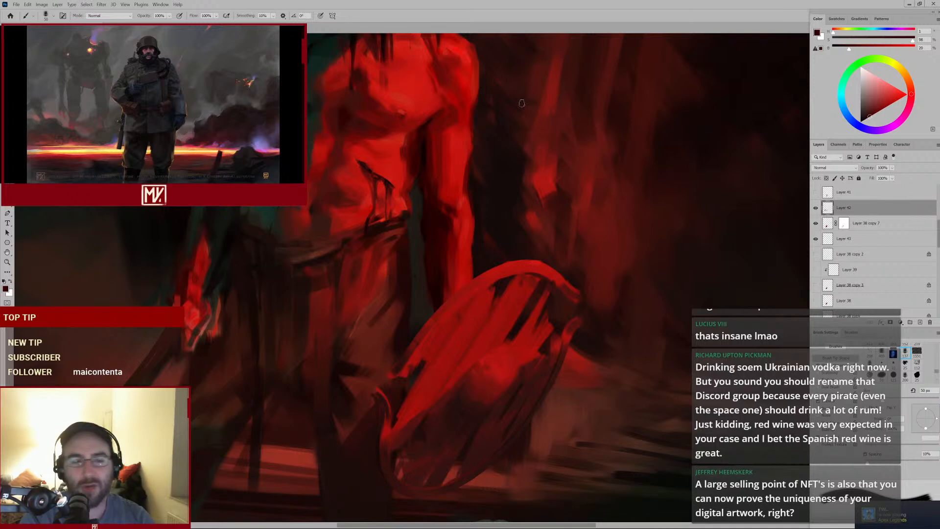
# Sample a dark red, shrink the brush further, and paint a thin dark line along the warrior's belt
pyautogui.keyDown('alt'); pyautogui.click(355, 157); pyautogui.keyUp('alt')
pyautogui.press('[')
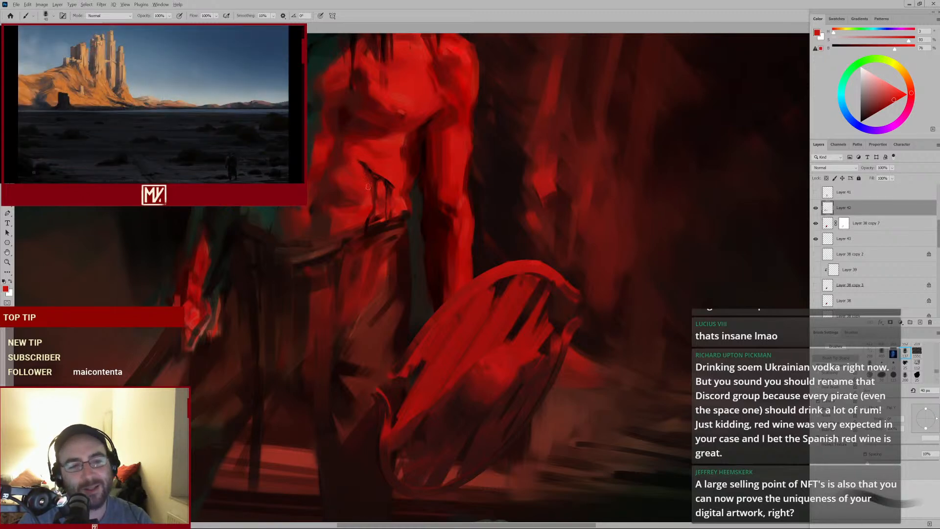
pyautogui.keyDown('ctrl'); pyautogui.click(412, 185); pyautogui.keyUp('ctrl')
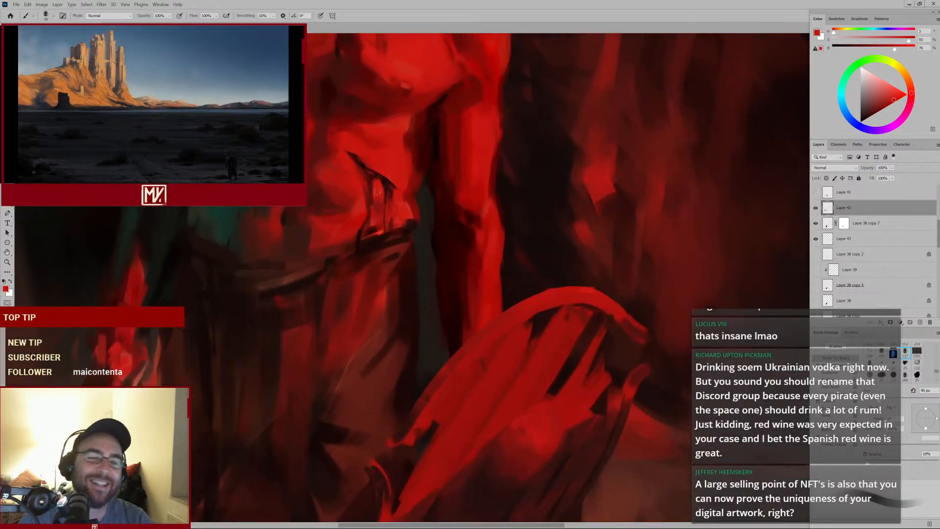
pyautogui.keyDown('alt'); pyautogui.click(358, 167); pyautogui.keyUp('alt')
pyautogui.press('[')
pyautogui.press('[')
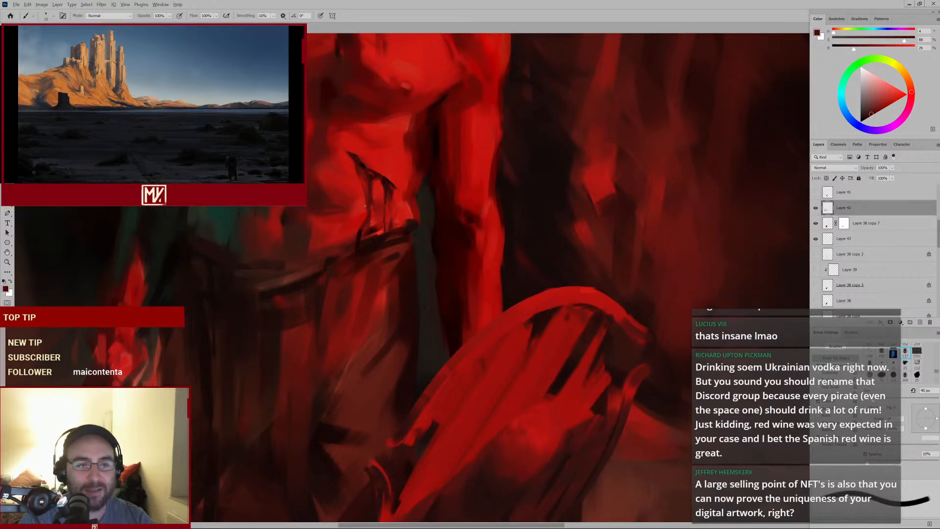
pyautogui.keyDown('alt'); pyautogui.click(361, 226); pyautogui.keyUp('alt')
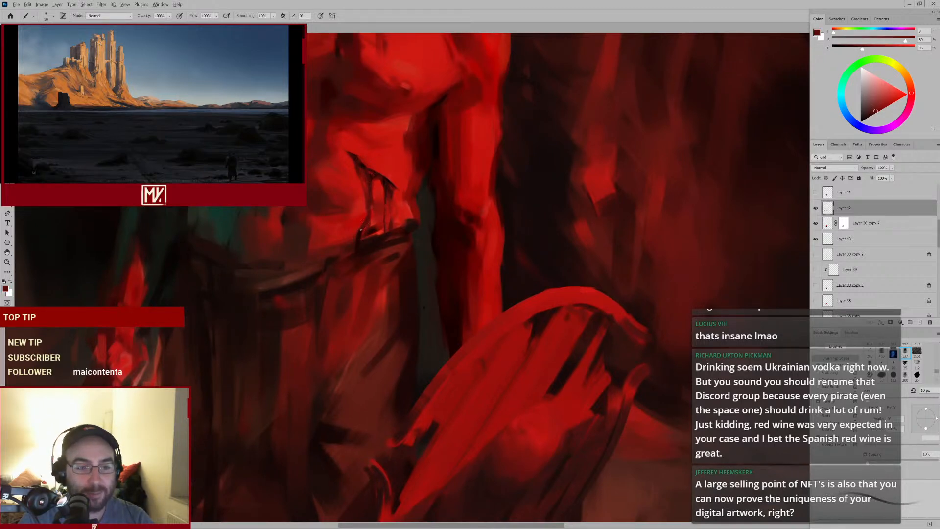
# Sample a bright red from the torso and paint strokes across the shield's upper rim and face
pyautogui.scroll(-2, 343, 242)
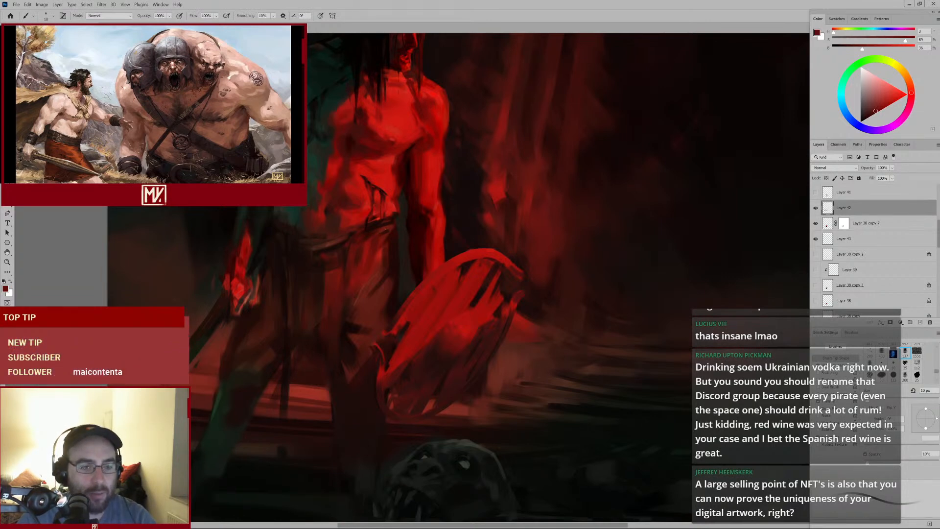
pyautogui.keyDown('alt'); pyautogui.click(264, 238); pyautogui.keyUp('alt')
pyautogui.press(']')
pyautogui.press(']')
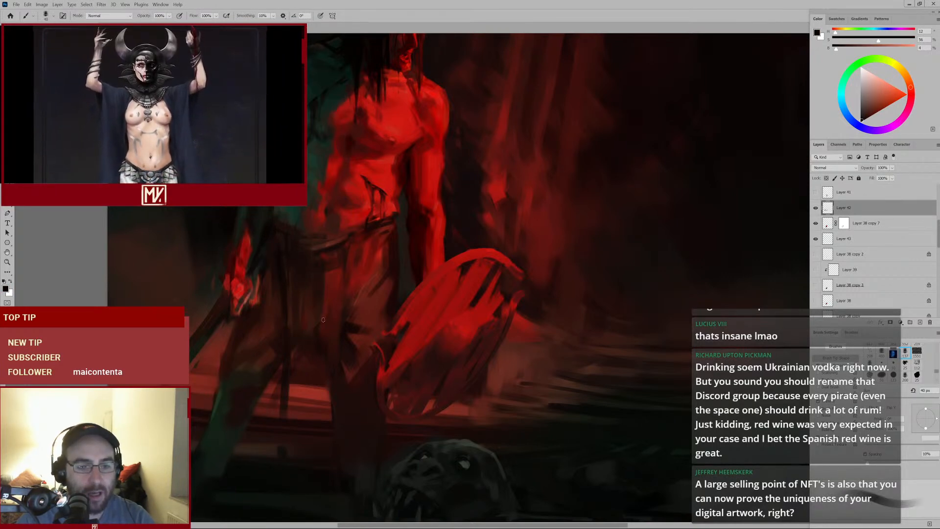
pyautogui.moveTo(352, 297); pyautogui.dragTo(317, 322)
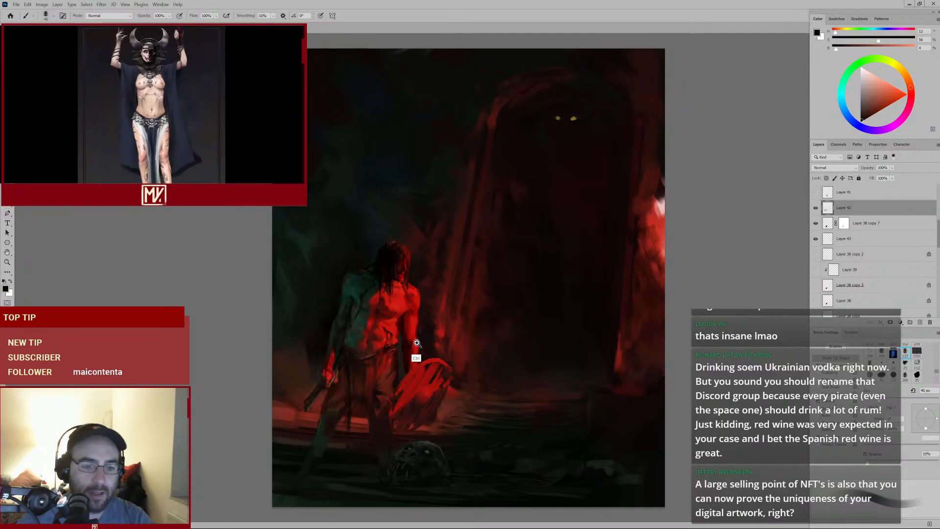
pyautogui.moveTo(417, 356); pyautogui.dragTo(464, 252)
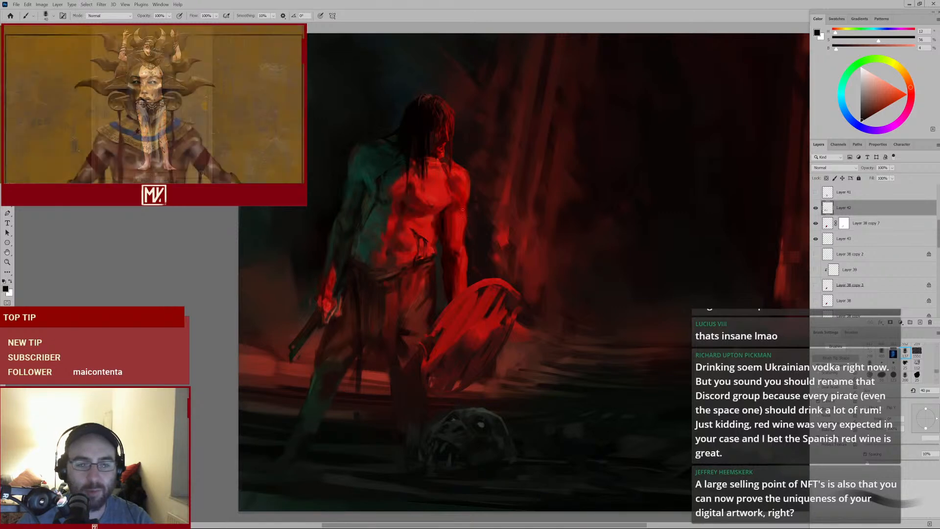
pyautogui.keyDown('alt'); pyautogui.click(436, 189); pyautogui.keyUp('alt')
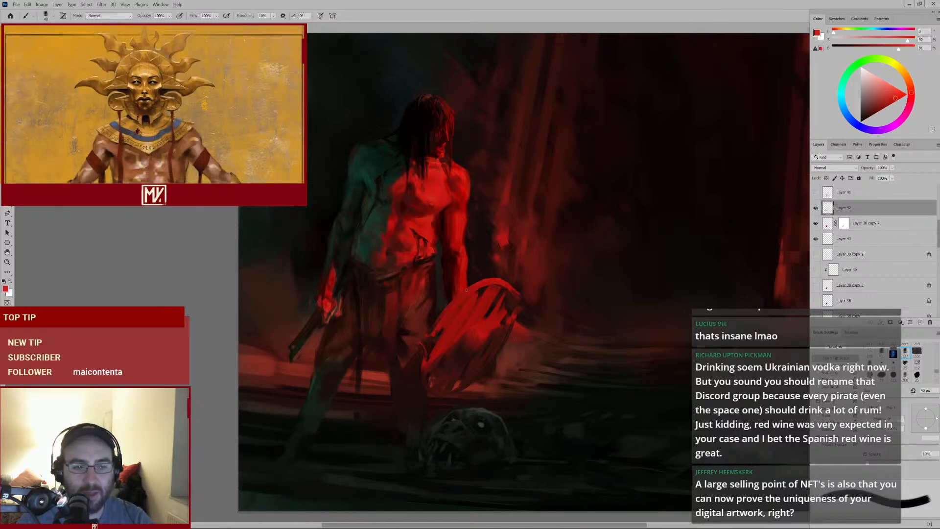
pyautogui.press(']')
pyautogui.moveTo(483, 286); pyautogui.dragTo(500, 281)
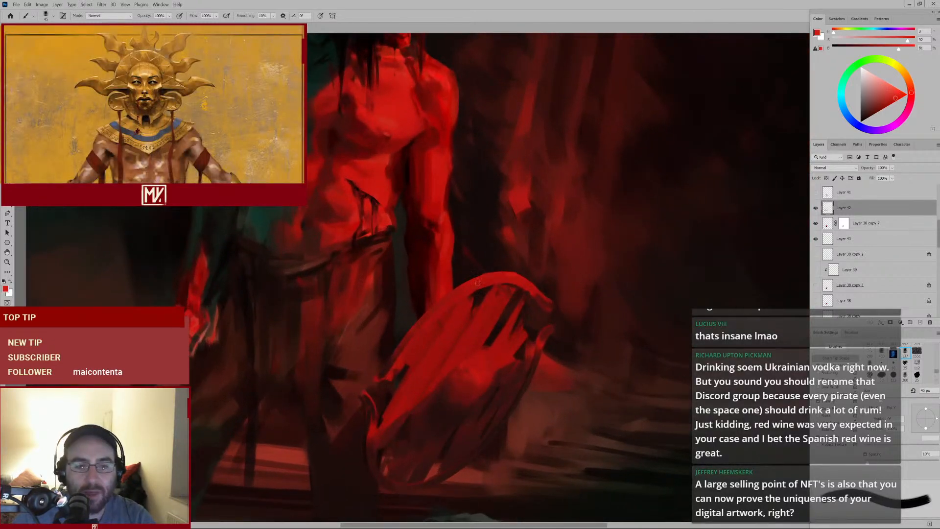
pyautogui.press('[')
pyautogui.press('[')
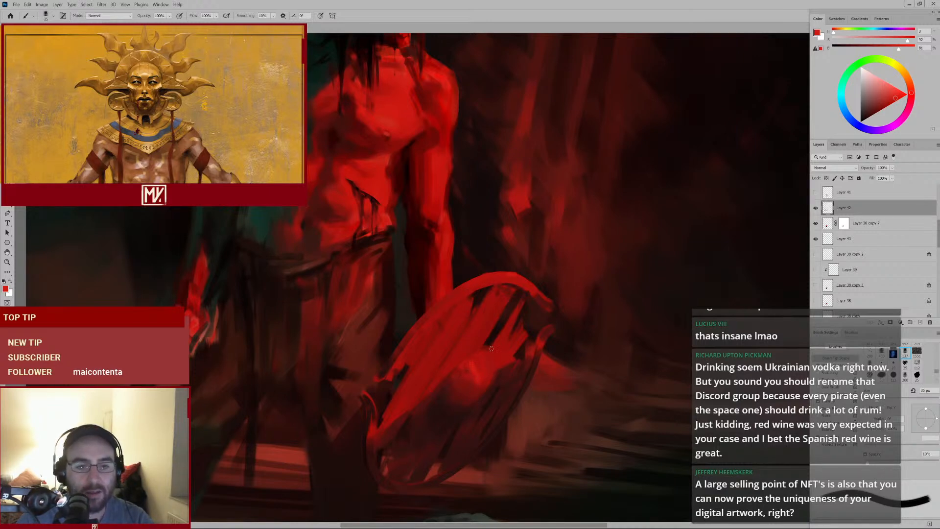
pyautogui.moveTo(491, 349); pyautogui.dragTo(485, 374)
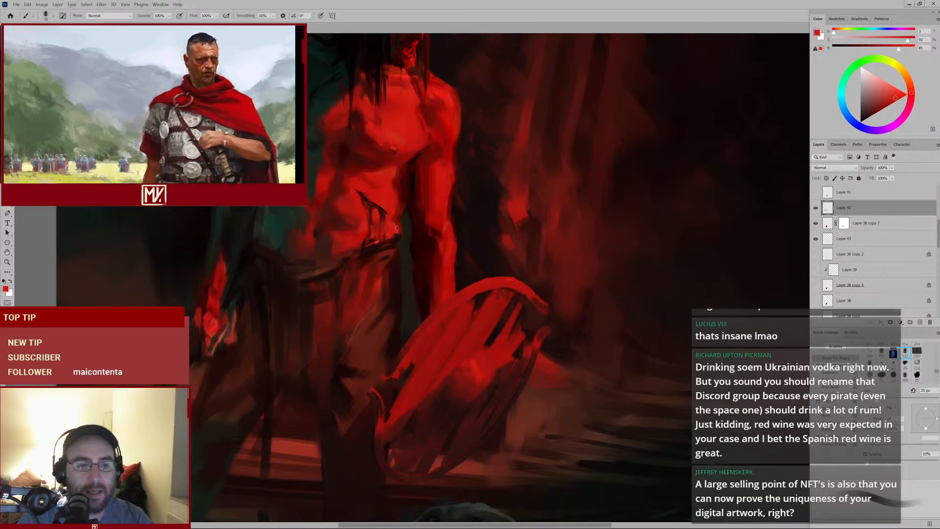
# Sample a near-black, shrink the brush, and paint dark shading over the warrior's left thigh
pyautogui.keyDown('alt'); pyautogui.click(262, 286); pyautogui.keyUp('alt')
pyautogui.keyDown('alt'); pyautogui.click(259, 288); pyautogui.keyUp('alt')
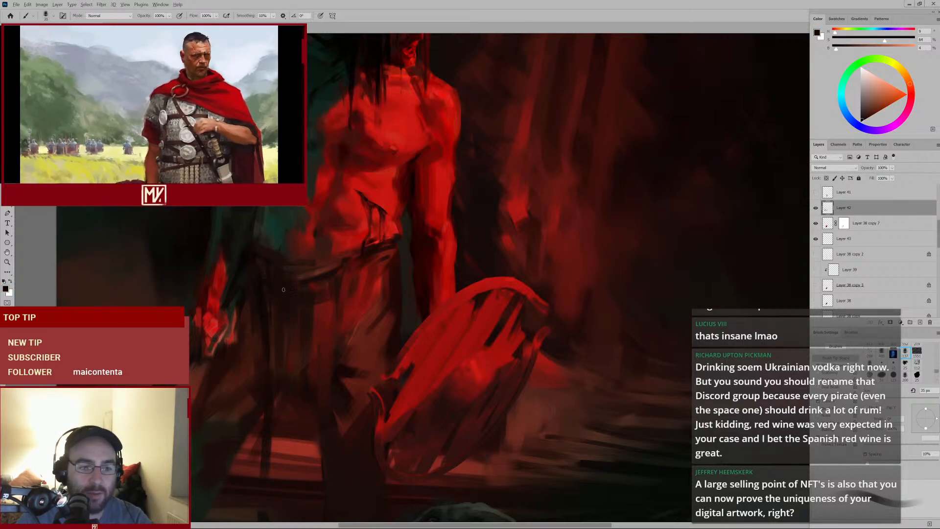
pyautogui.press('[')
pyautogui.moveTo(385, 271); pyautogui.dragTo(326, 313)
pyautogui.moveTo(385, 394); pyautogui.dragTo(411, 378)
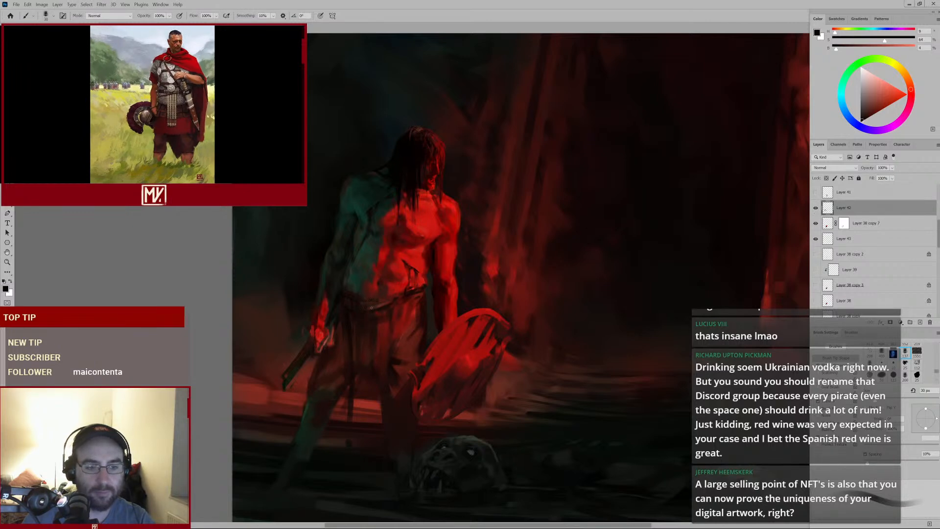
# Toggle the active paint layer's visibility off and on, then add a new layer above it
pyautogui.click(815, 208)
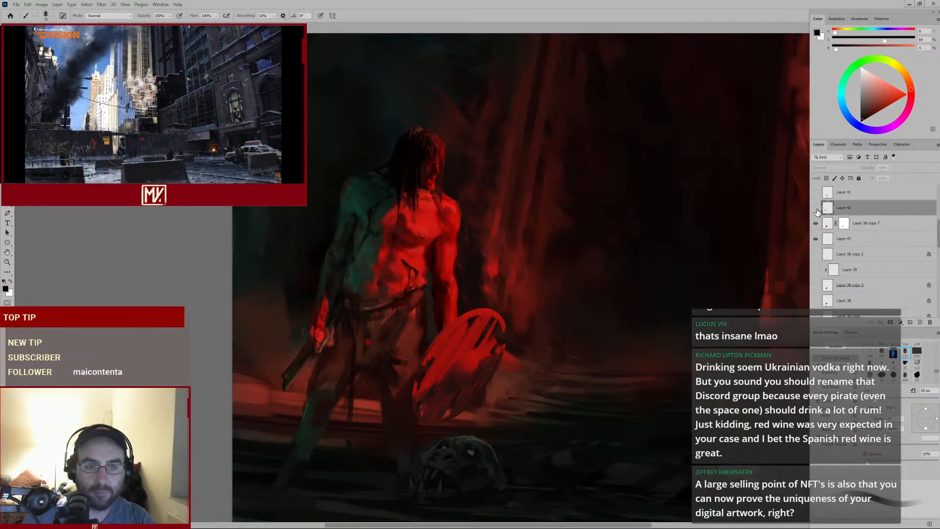
pyautogui.click(816, 208)
pyautogui.click(919, 322)
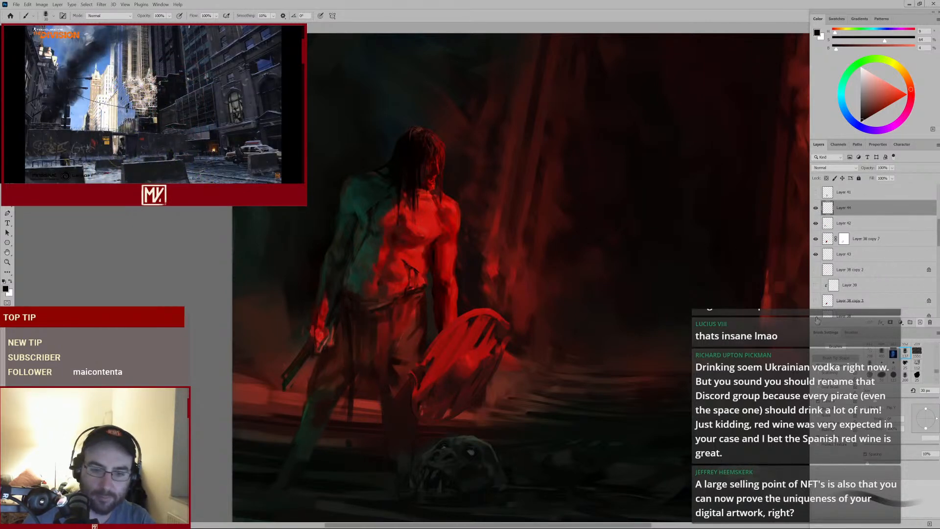
# On the new layer, enlarge the brush, sample reds and near-black, and dab dark shading over the warrior's belt
pyautogui.press(']')
pyautogui.press(']')
pyautogui.press(']')
pyautogui.press(']')
pyautogui.press(']')
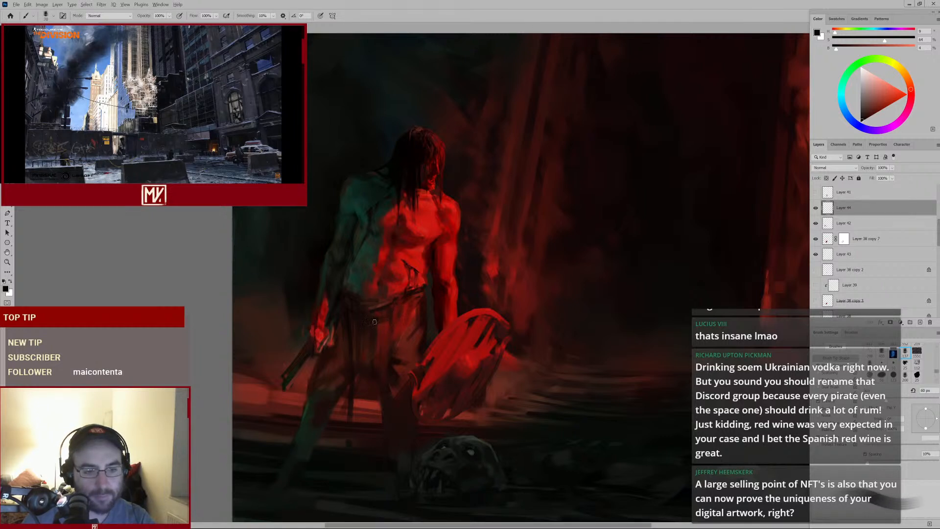
pyautogui.keyDown('alt'); pyautogui.click(401, 311); pyautogui.keyUp('alt')
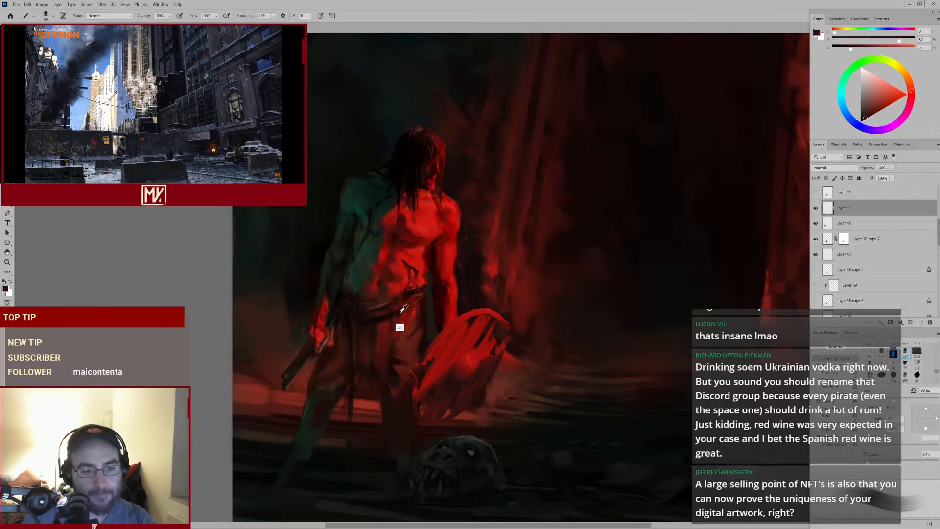
pyautogui.keyDown('alt'); pyautogui.click(407, 308); pyautogui.keyUp('alt')
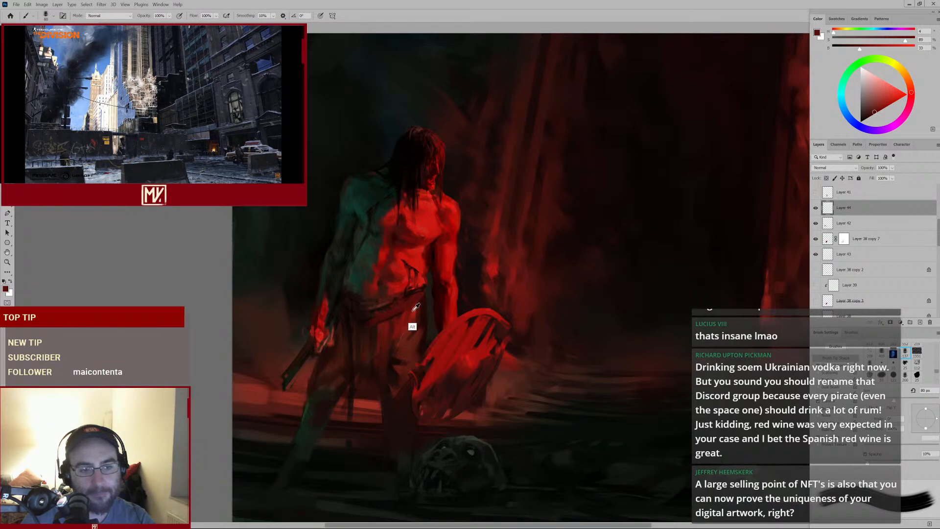
pyautogui.keyDown('alt'); pyautogui.click(416, 307); pyautogui.keyUp('alt')
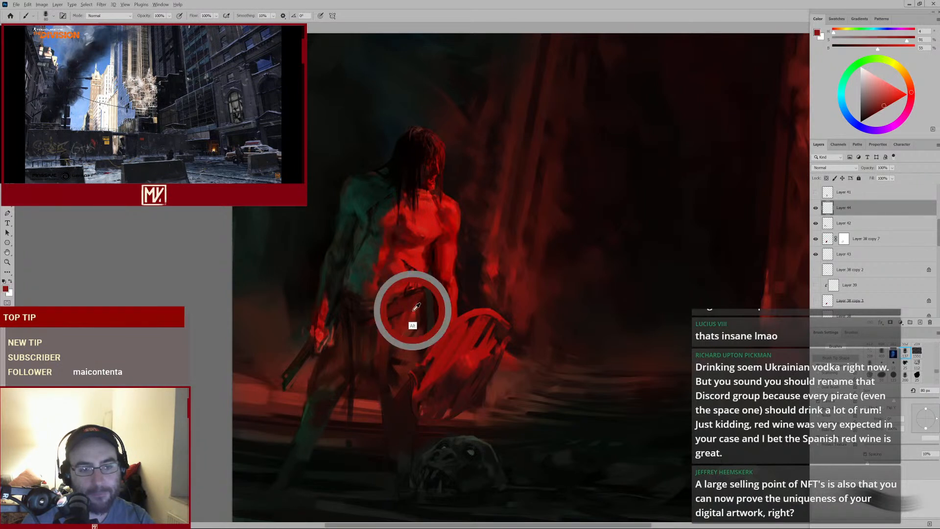
pyautogui.keyDown('alt'); pyautogui.click(389, 309); pyautogui.keyUp('alt')
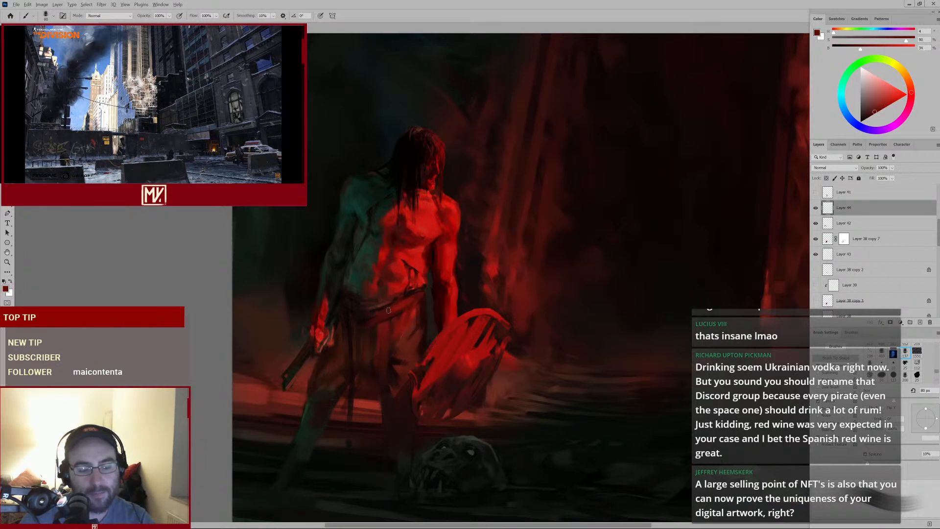
pyautogui.keyDown('alt'); pyautogui.click(374, 329); pyautogui.keyUp('alt')
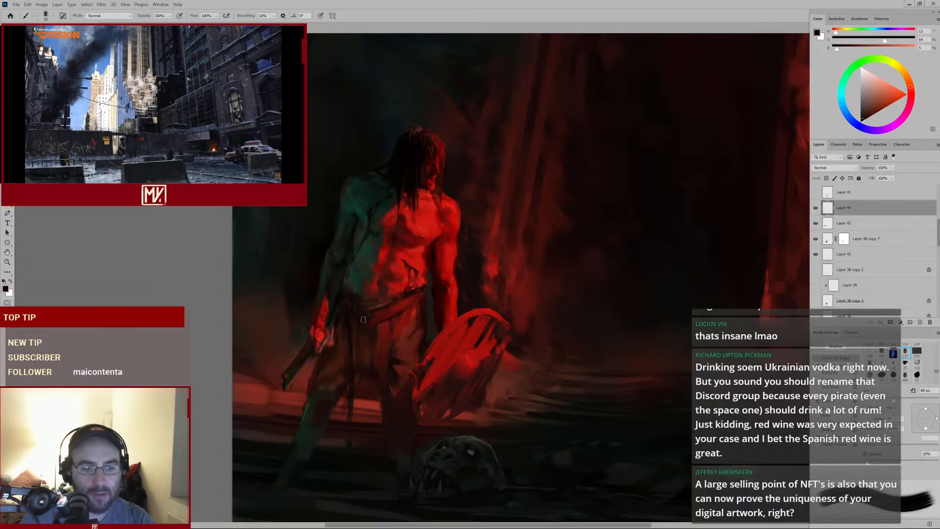
pyautogui.press(']')
pyautogui.press(']')
pyautogui.keyDown('alt'); pyautogui.click(364, 322); pyautogui.keyUp('alt')
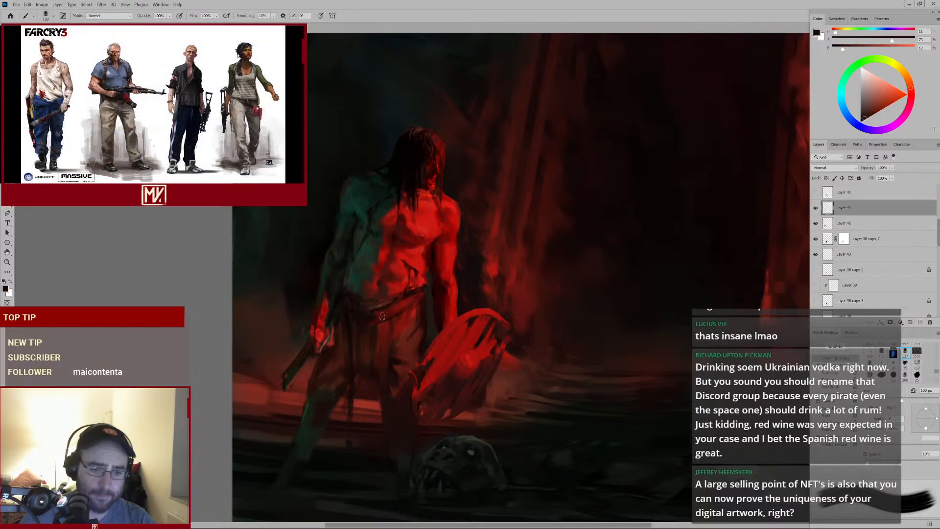
# Sample a dark red and a near-black, enlarge the brush, and dab dark shading around the warrior's waist
pyautogui.keyDown('alt'); pyautogui.click(390, 314); pyautogui.keyUp('alt')
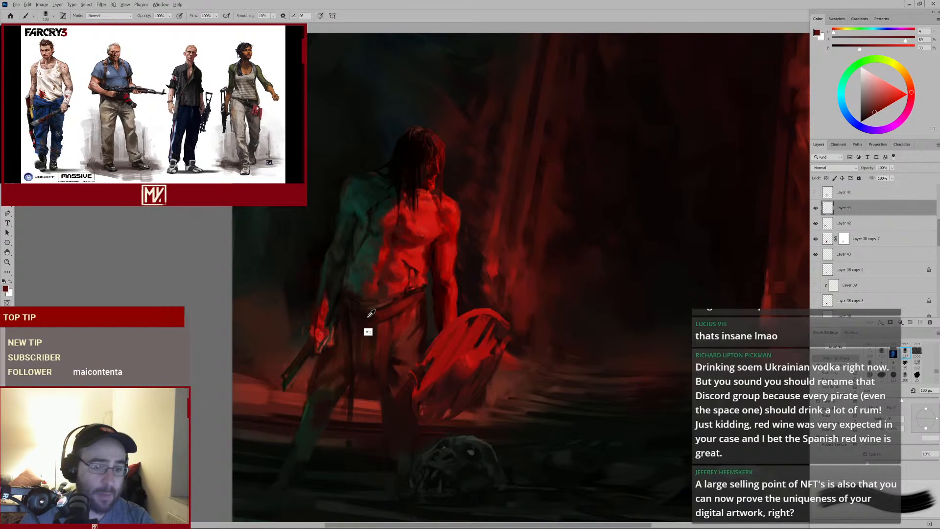
pyautogui.keyDown('alt'); pyautogui.click(372, 315); pyautogui.keyUp('alt')
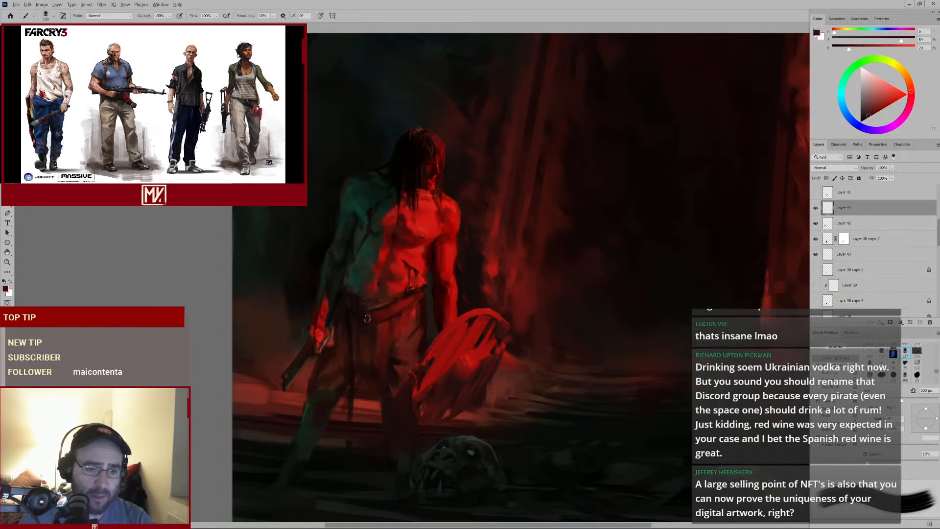
pyautogui.press(']')
pyautogui.keyDown('alt'); pyautogui.click(362, 317); pyautogui.keyUp('alt')
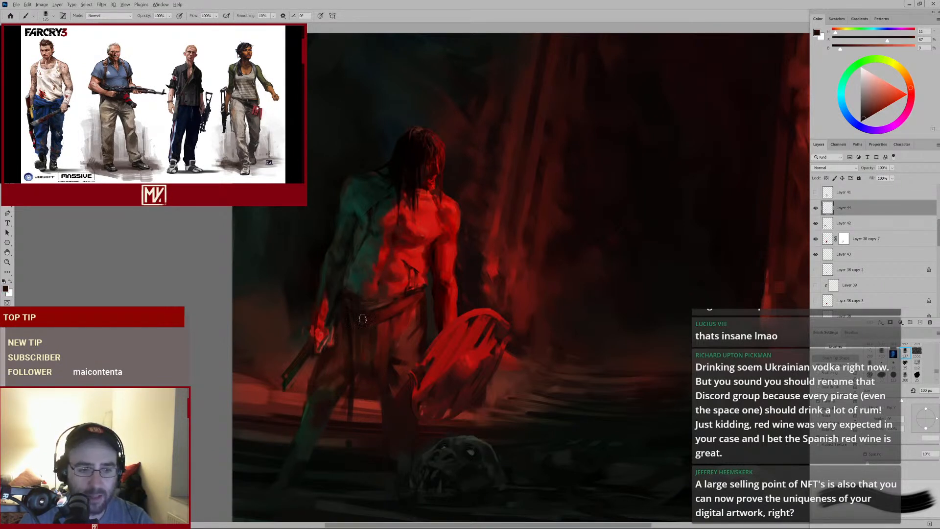
pyautogui.scroll(2, 415, 303)
pyautogui.keyDown('alt'); pyautogui.click(426, 286); pyautogui.keyUp('alt')
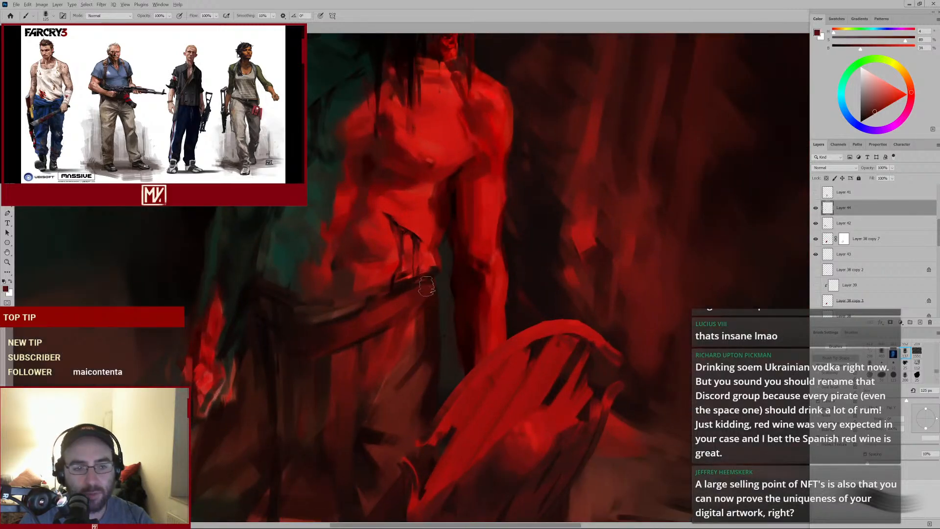
# Shrink the brush and paint a dark stroke down the right edge of the warrior's chest
pyautogui.press('[')
pyautogui.press('[')
pyautogui.press('[')
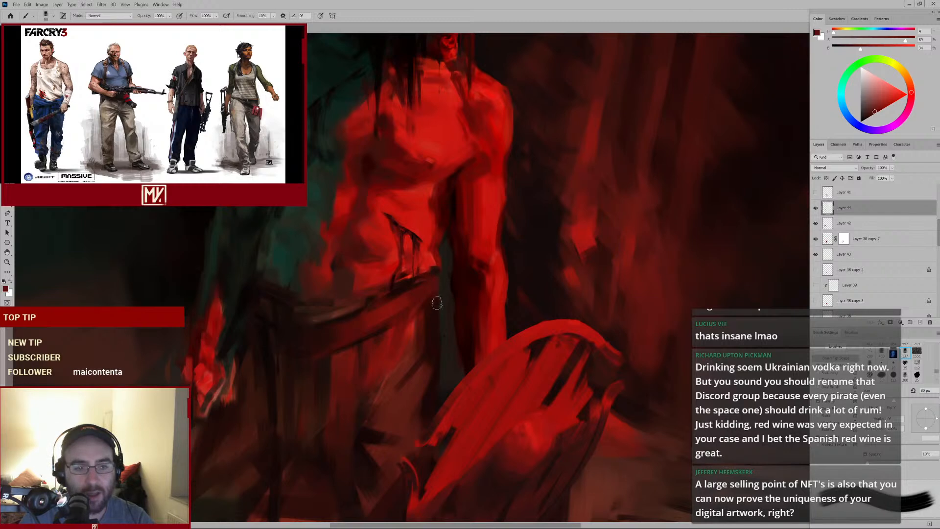
pyautogui.scroll(-3, 426, 318)
pyautogui.scroll(2, 414, 328)
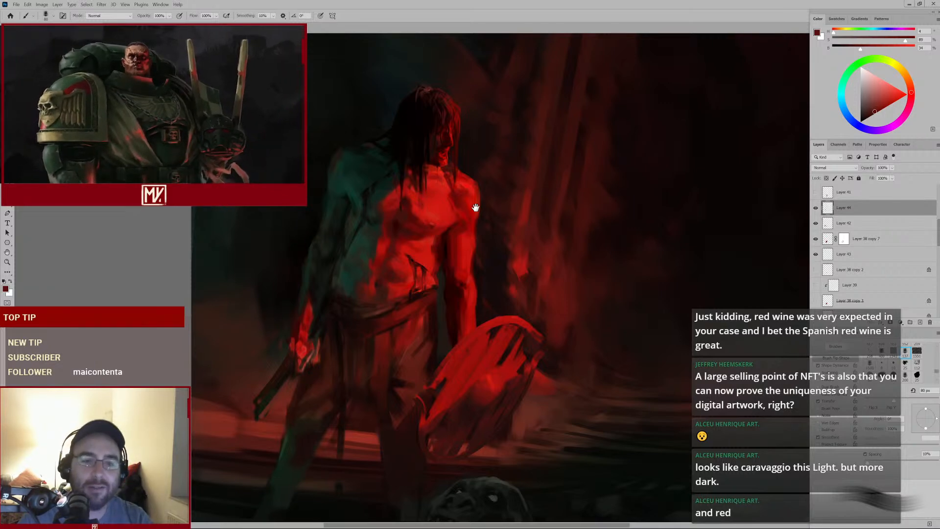
pyautogui.moveTo(482, 213)
pyautogui.mouseDown()
pyautogui.moveTo(446, 238)
pyautogui.moveTo(461, 232)
pyautogui.moveTo(475, 258)
pyautogui.mouseUp()
pyautogui.scroll(2, 480, 257)
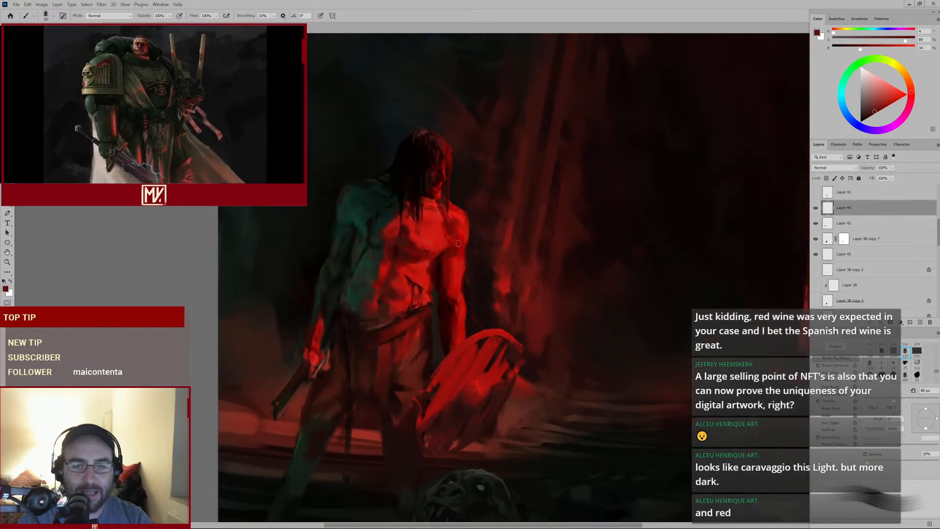
pyautogui.keyDown('alt'); pyautogui.click(447, 254); pyautogui.keyUp('alt')
# Shrink the brush further, sample a near-black, and paint small dark strokes above the belt buckle
pyautogui.press('[')
pyautogui.press('[')
pyautogui.press('[')
pyautogui.press('[')
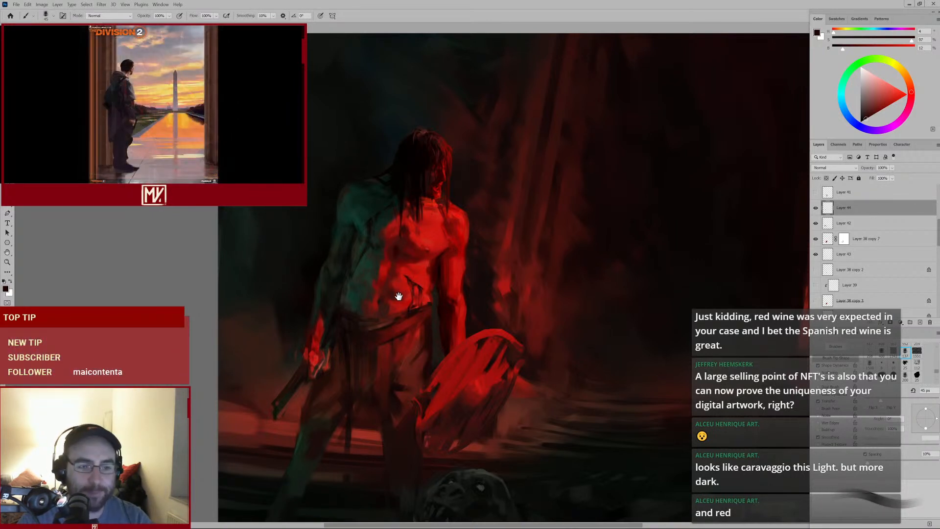
pyautogui.moveTo(430, 301); pyautogui.dragTo(429, 255)
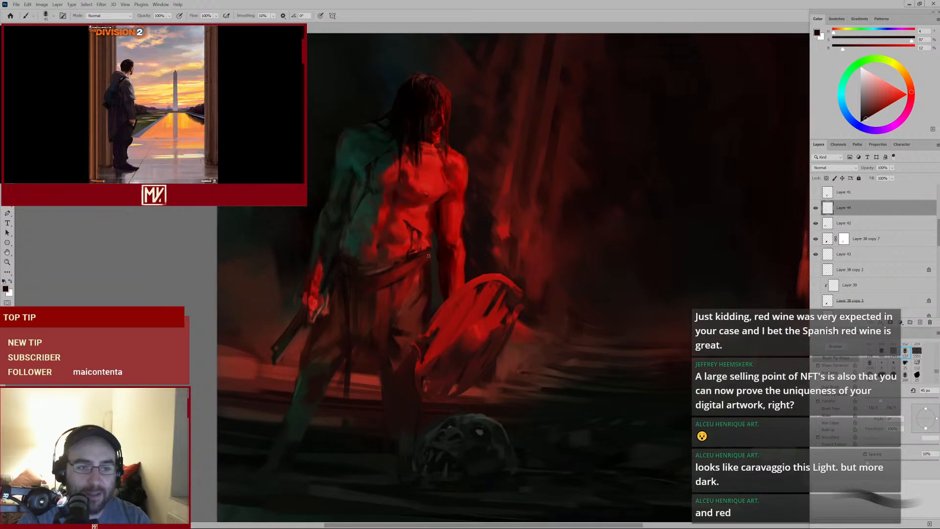
pyautogui.keyDown('alt'); pyautogui.click(344, 293); pyautogui.keyUp('alt')
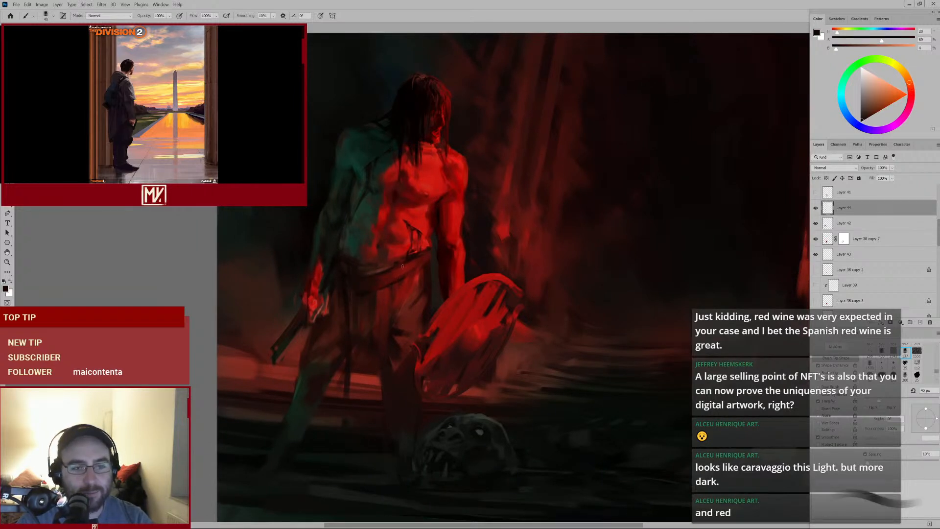
pyautogui.moveTo(491, 216); pyautogui.dragTo(469, 230)
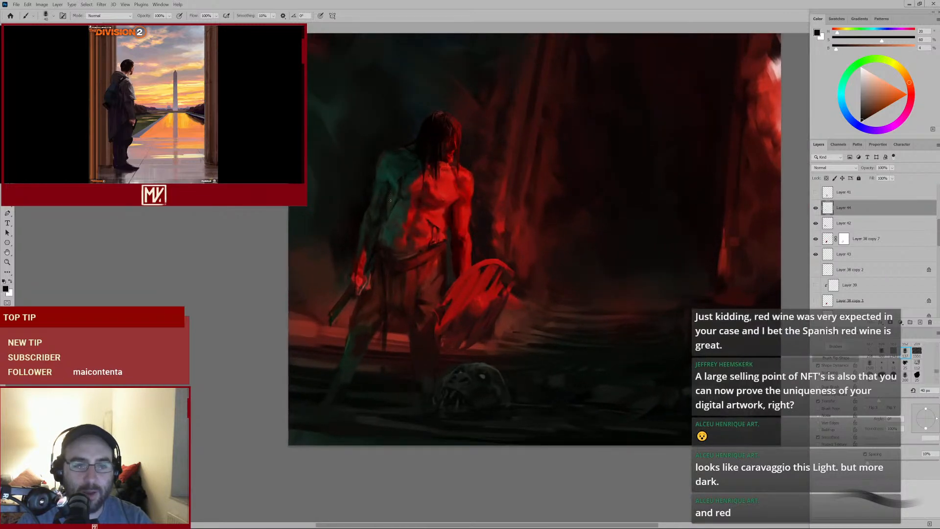
pyautogui.moveTo(420, 251); pyautogui.dragTo(453, 256)
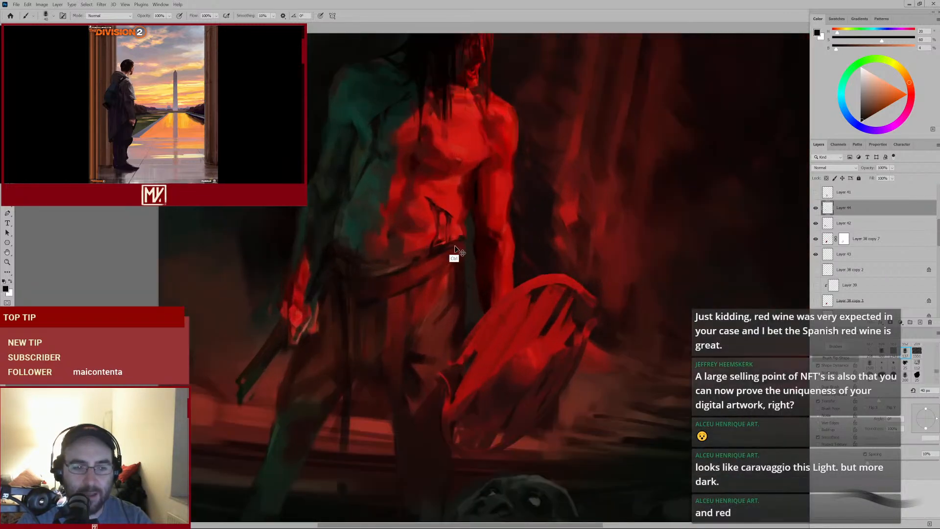
pyautogui.keyDown('alt'); pyautogui.click(422, 295); pyautogui.keyUp('alt')
pyautogui.press('[')
pyautogui.press('[')
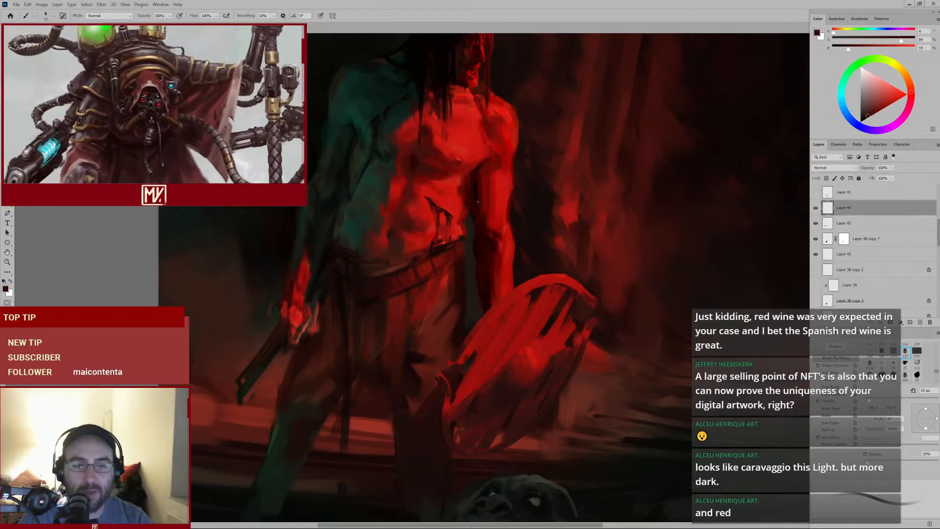
pyautogui.keyDown('alt'); pyautogui.click(451, 248); pyautogui.keyUp('alt')
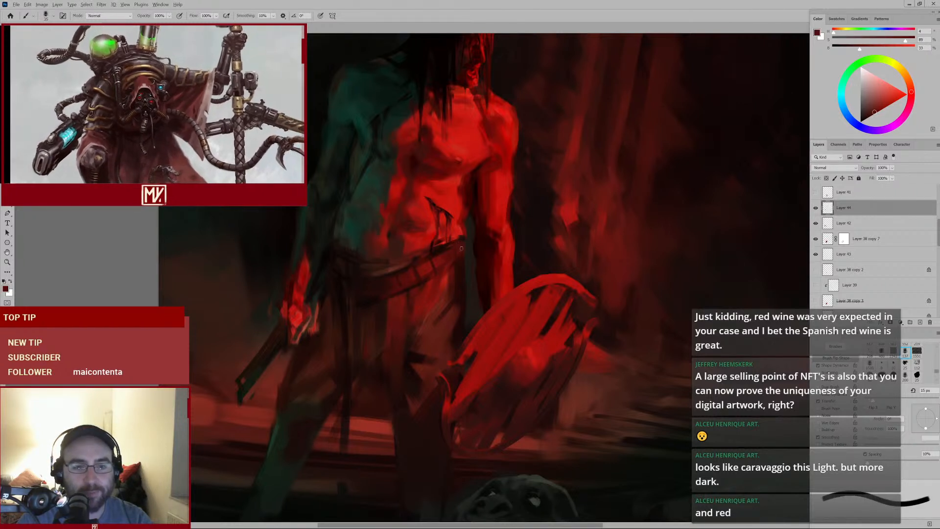
# Sample near-black and dark red tones and dab shading along the belt and abdomen
pyautogui.keyDown('alt'); pyautogui.click(461, 250); pyautogui.keyUp('alt')
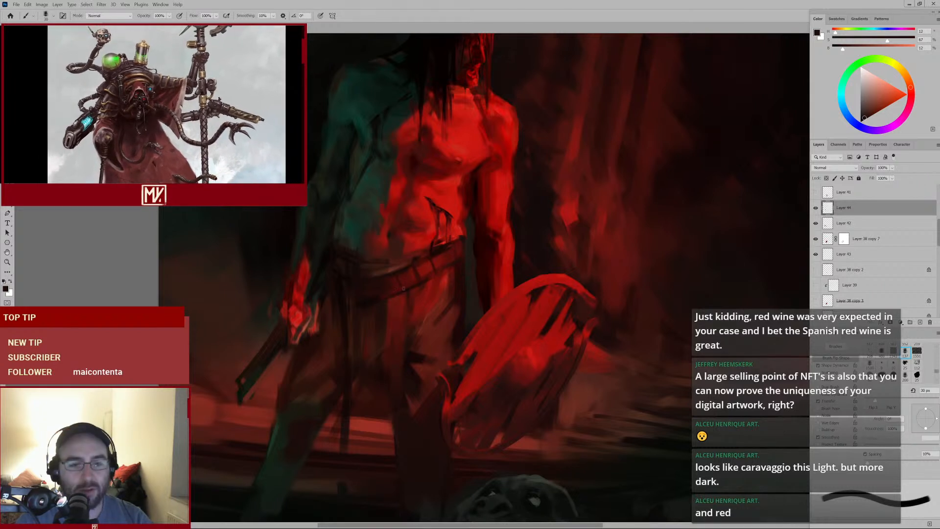
pyautogui.keyDown('alt'); pyautogui.click(381, 310); pyautogui.keyUp('alt')
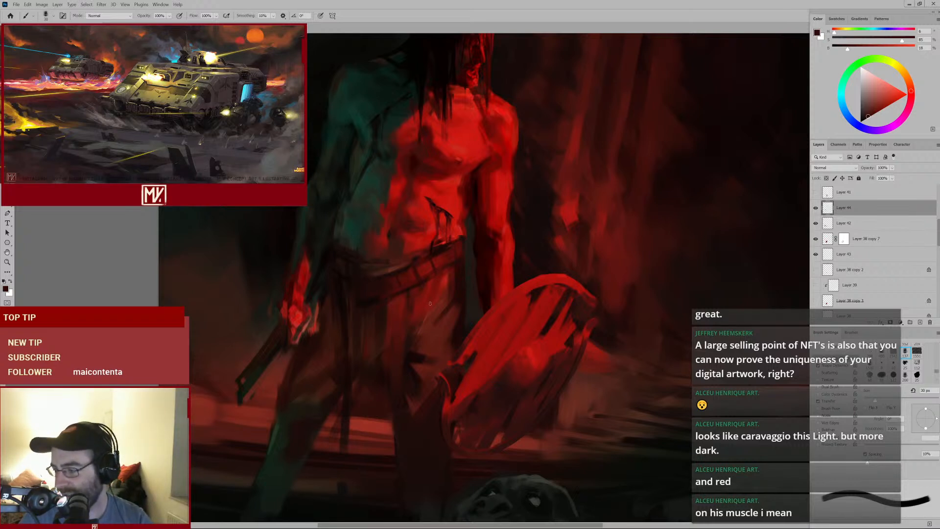
pyautogui.moveTo(454, 239); pyautogui.dragTo(470, 253)
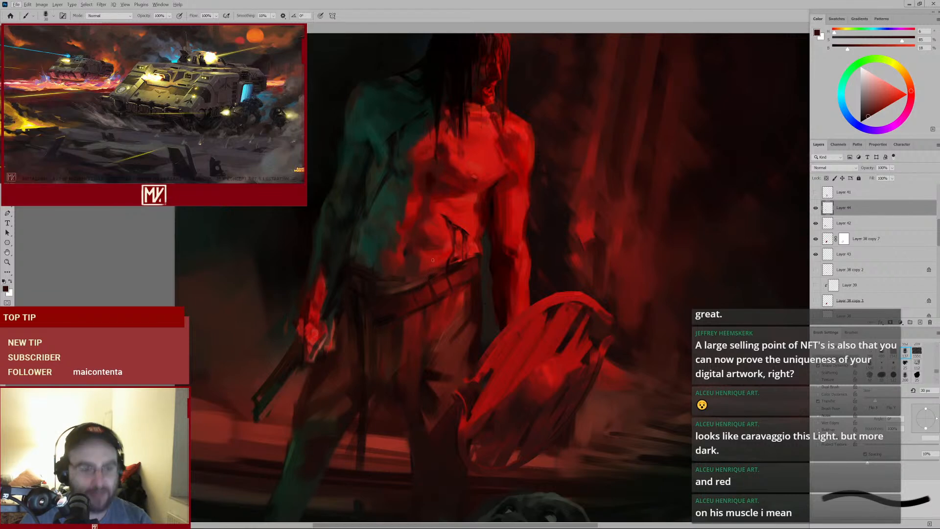
pyautogui.keyDown('alt'); pyautogui.click(445, 268); pyautogui.keyUp('alt')
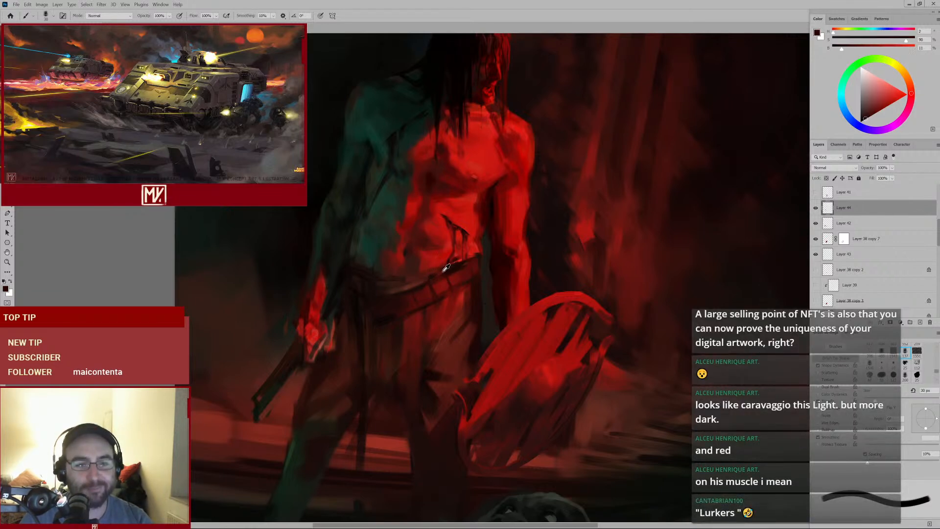
pyautogui.keyDown('alt'); pyautogui.click(388, 320); pyautogui.keyUp('alt')
pyautogui.press(']')
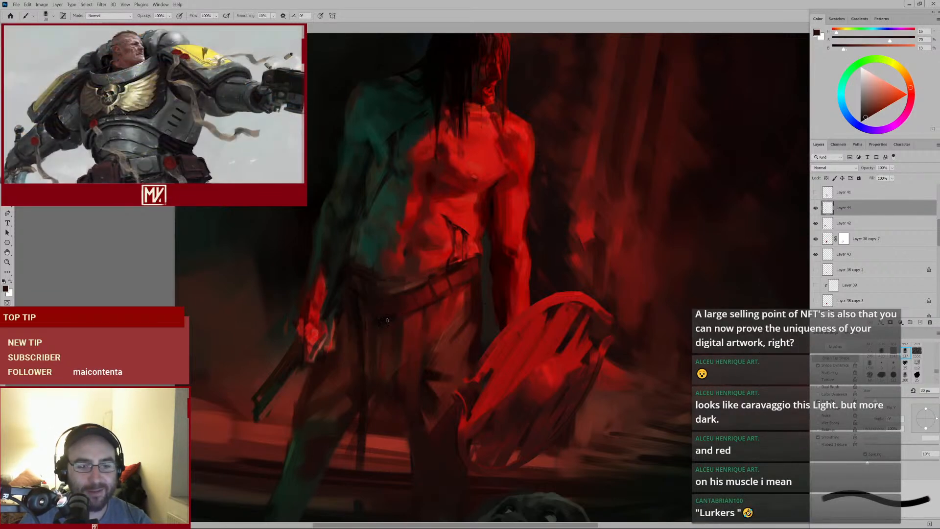
pyautogui.press(']')
# Enlarge the brush and paint a broad dark stroke across the belt from the left hip to the right
pyautogui.hotkey('ctrl', '-')
pyautogui.hotkey('ctrl', '-')
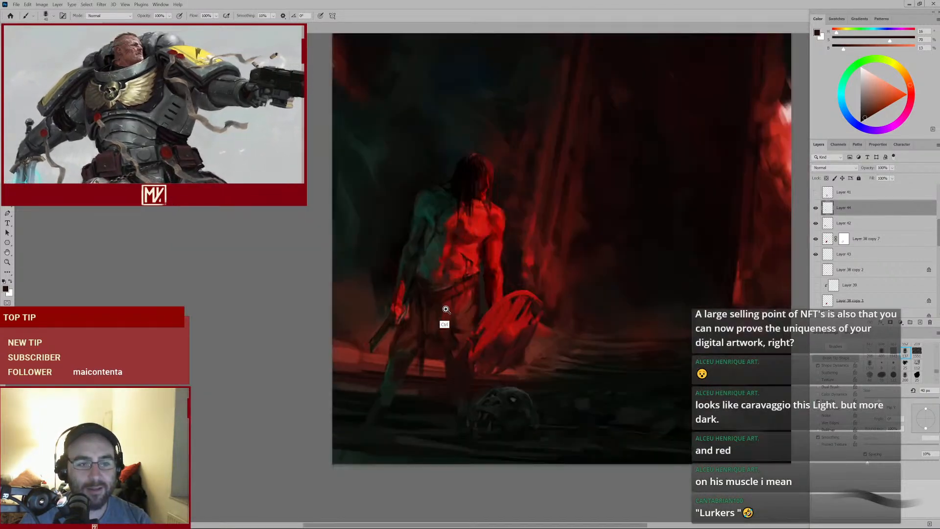
pyautogui.hotkey('ctrl', '+')
pyautogui.press(']')
pyautogui.press(']')
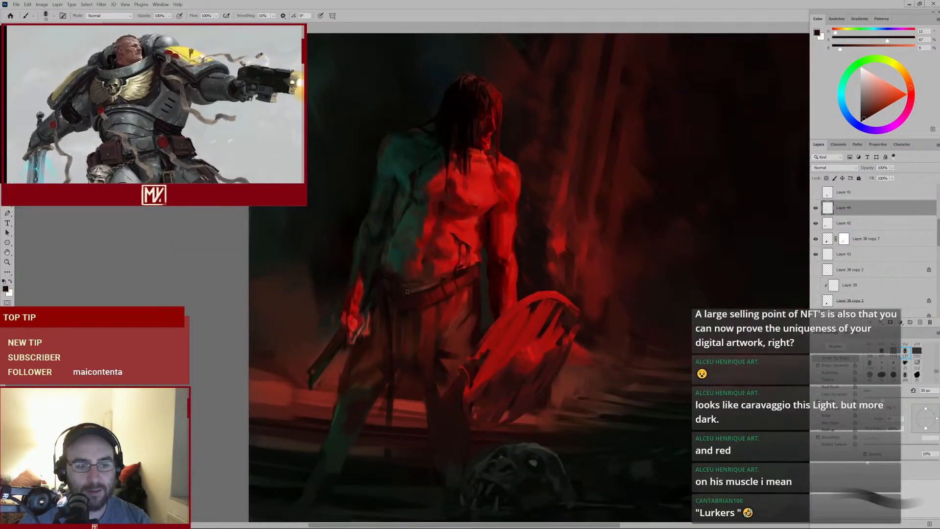
pyautogui.keyDown('alt'); pyautogui.click(432, 285); pyautogui.keyUp('alt')
pyautogui.keyDown('alt'); pyautogui.click(430, 289); pyautogui.keyUp('alt')
pyautogui.press(']')
pyautogui.moveTo(384, 291)
pyautogui.mouseDown()
pyautogui.moveTo(479, 328)
pyautogui.moveTo(408, 352)
pyautogui.moveTo(481, 309)
pyautogui.mouseUp()
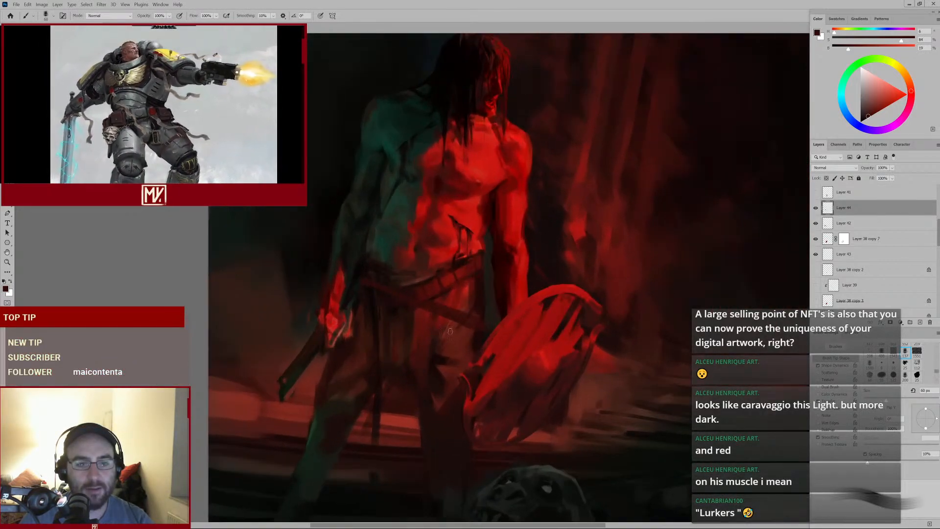
# Sample a dark red and paint short strokes over the warrior's left side above the belt
pyautogui.keyDown('alt'); pyautogui.click(460, 276); pyautogui.keyUp('alt')
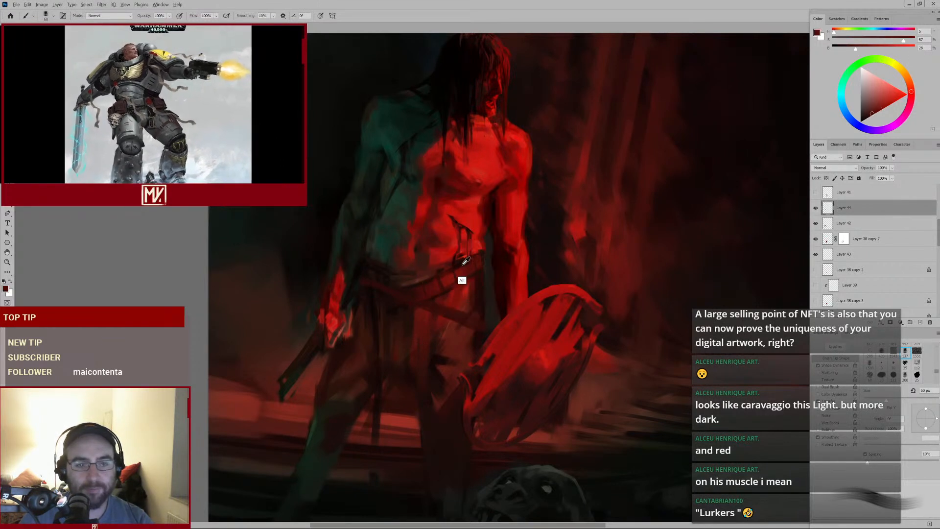
pyautogui.keyDown('alt'); pyautogui.click(468, 275); pyautogui.keyUp('alt')
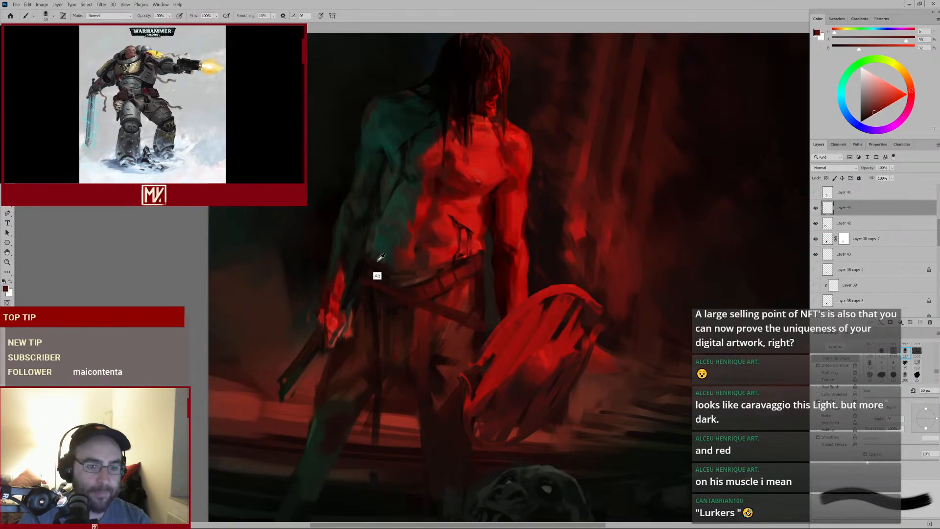
pyautogui.press('[')
pyautogui.moveTo(367, 253); pyautogui.dragTo(379, 262)
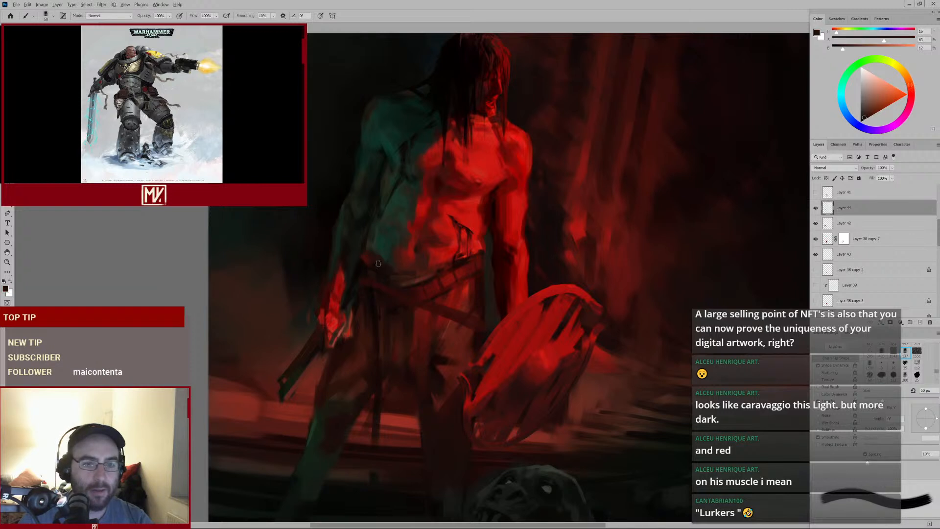
pyautogui.press(']')
pyautogui.keyDown('alt'); pyautogui.click(385, 268); pyautogui.keyUp('alt')
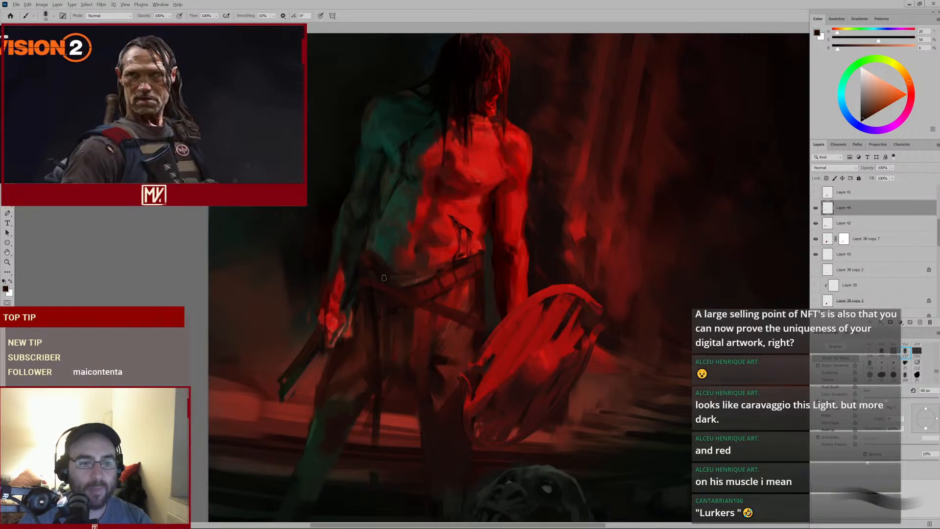
# Try to erase over the belt area with the history eraser
pyautogui.press('e')
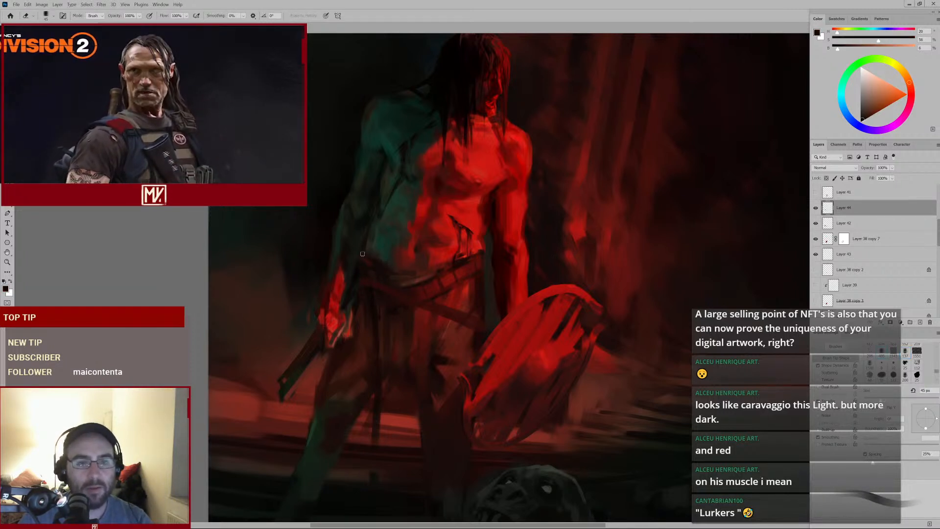
pyautogui.keyDown('alt'); pyautogui.click(424, 310); pyautogui.keyUp('alt')
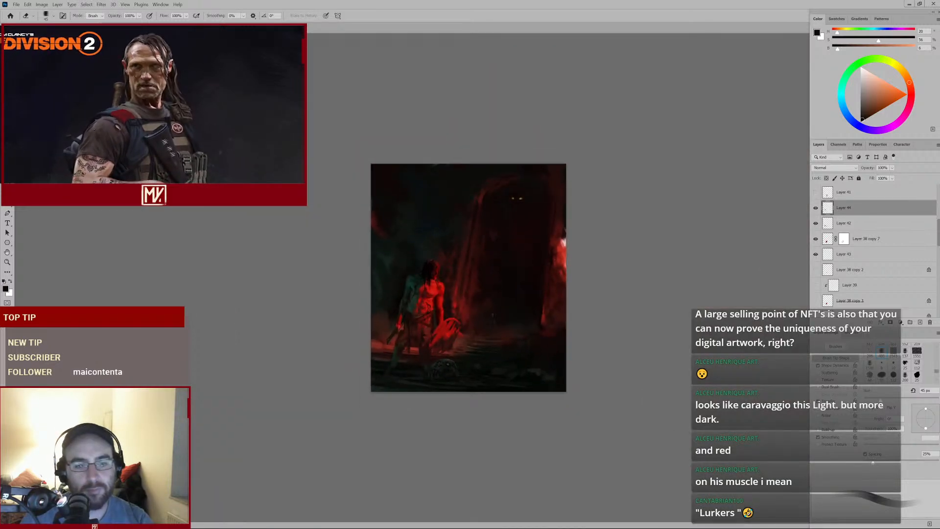
pyautogui.keyDown('ctrl'); pyautogui.click(434, 337); pyautogui.keyUp('ctrl')
pyautogui.keyDown('ctrl'); pyautogui.click(433, 338); pyautogui.keyUp('ctrl')
pyautogui.click(463, 304)
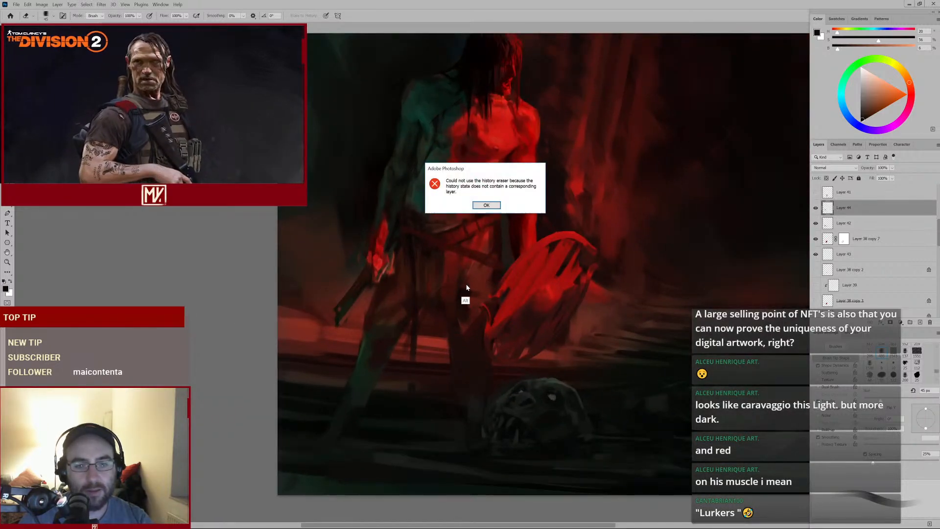
pyautogui.click(485, 206)
# Switch back to the brush and dab dark tones over the belt
pyautogui.press('b')
pyautogui.keyDown('alt'); pyautogui.click(458, 307); pyautogui.keyUp('alt')
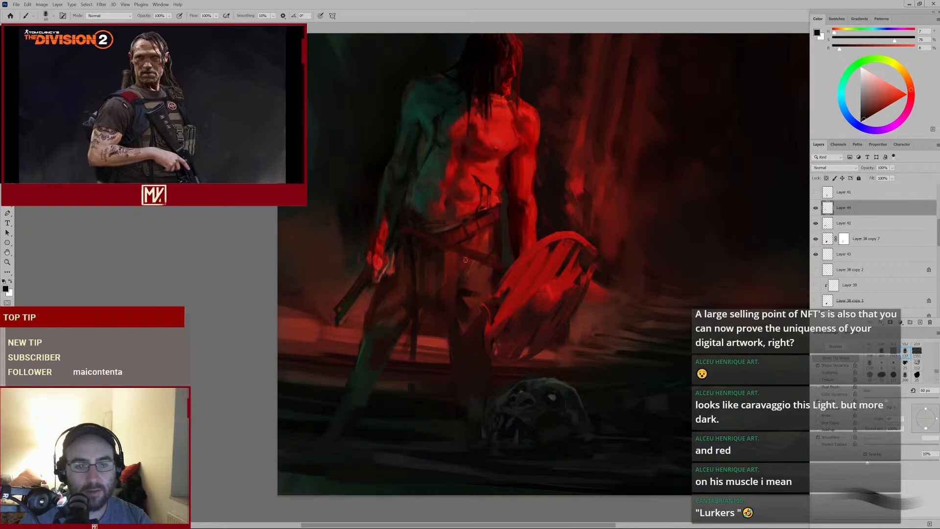
pyautogui.keyDown('alt'); pyautogui.click(439, 279); pyautogui.keyUp('alt')
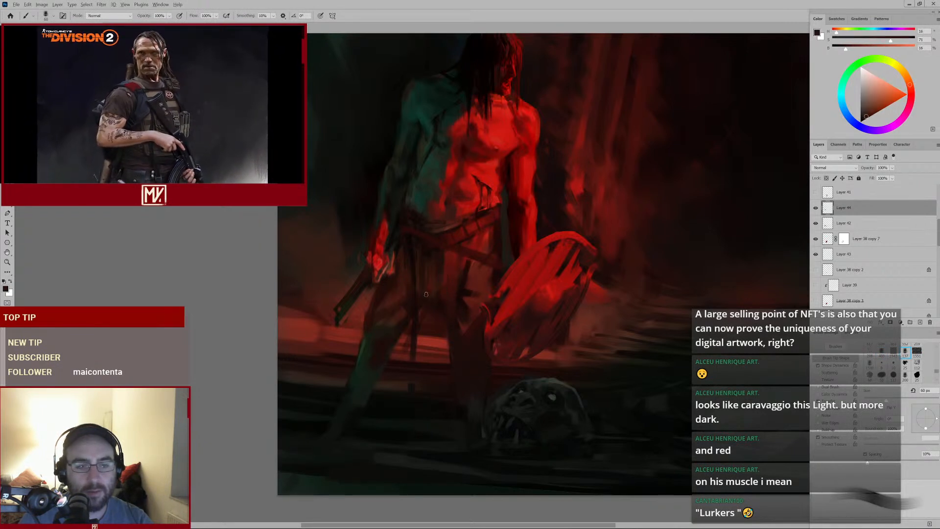
# Try the history eraser on the belt once more
pyautogui.press('e')
pyautogui.click(423, 304)
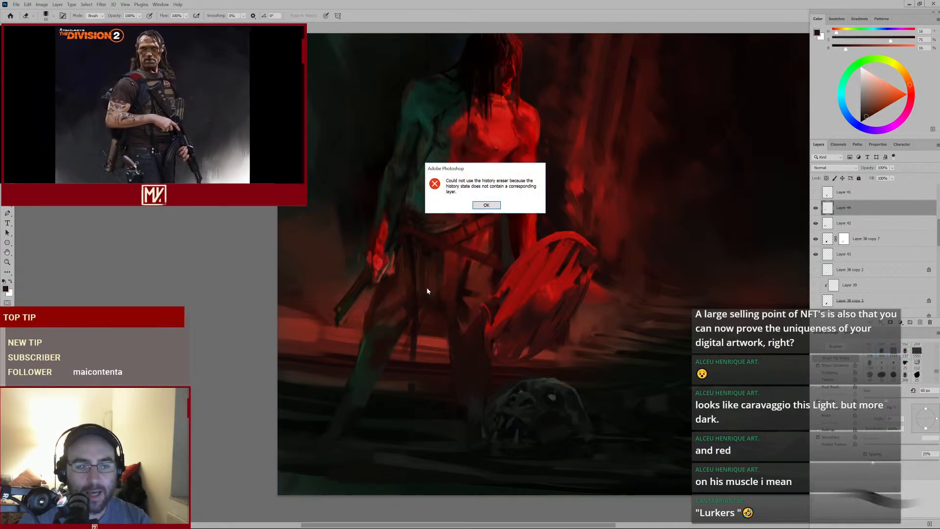
pyautogui.click(494, 207)
# Toggle the active layer's visibility off and on to compare, and reselect the brush
pyautogui.click(816, 208)
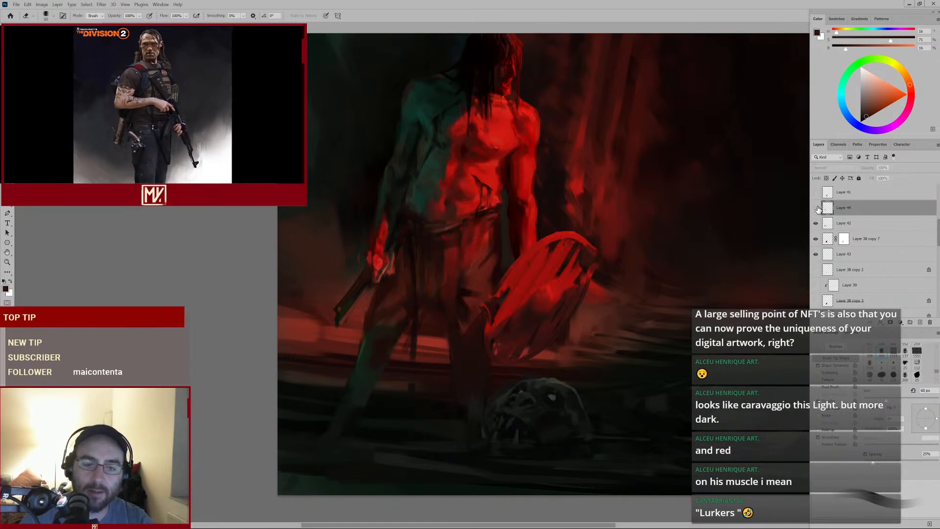
pyautogui.click(816, 208)
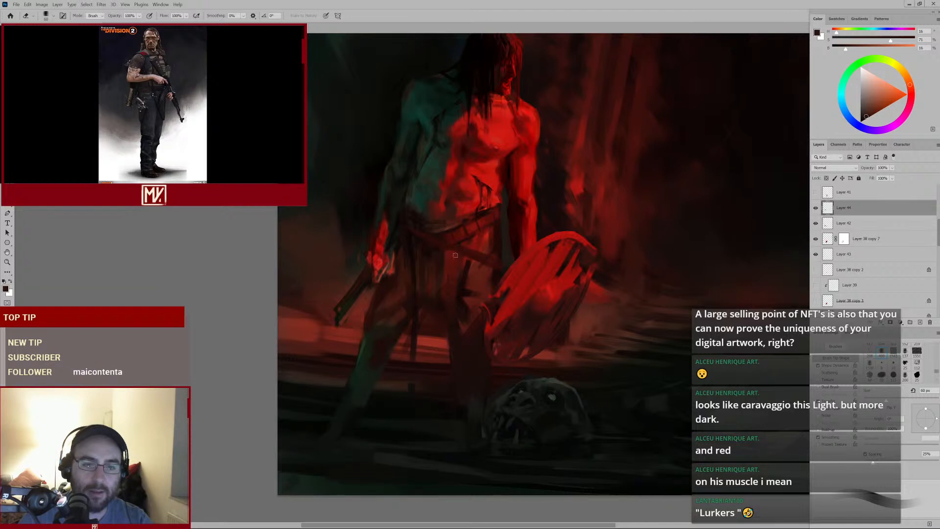
pyautogui.press('b')
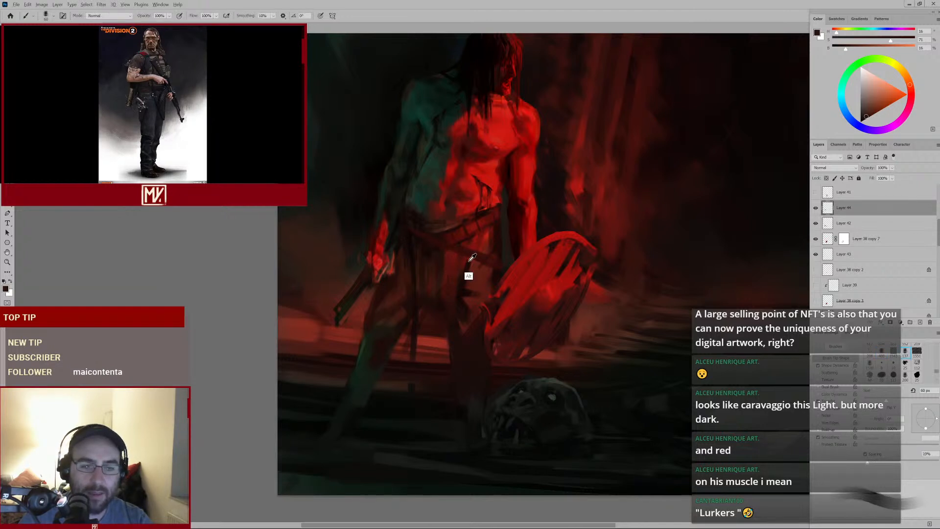
# Dab dark tones over the belt, then sample a colour and paint on the hip with a larger brush
pyautogui.keyDown('alt'); pyautogui.click(469, 255); pyautogui.keyUp('alt')
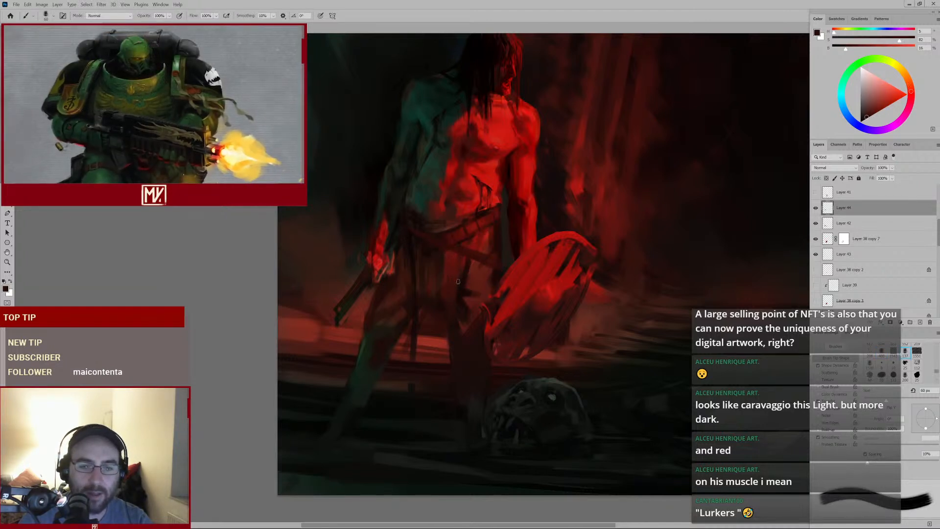
pyautogui.keyDown('alt'); pyautogui.click(467, 262); pyautogui.keyUp('alt')
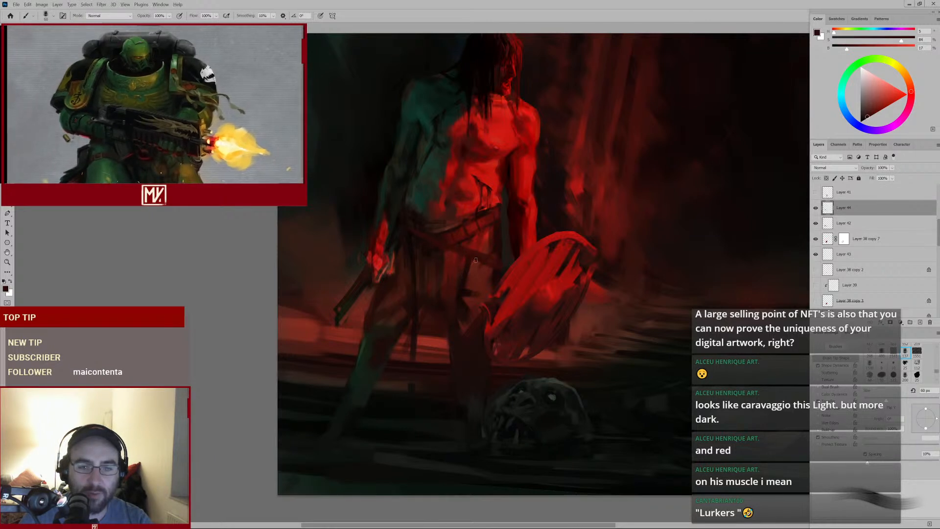
pyautogui.keyDown('alt'); pyautogui.click(466, 269); pyautogui.keyUp('alt')
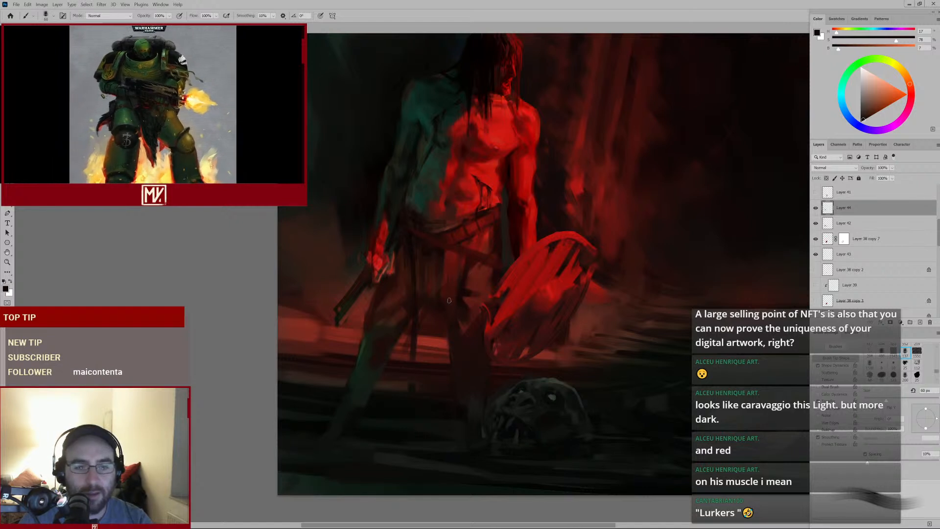
pyautogui.press('alt')
pyautogui.press(']')
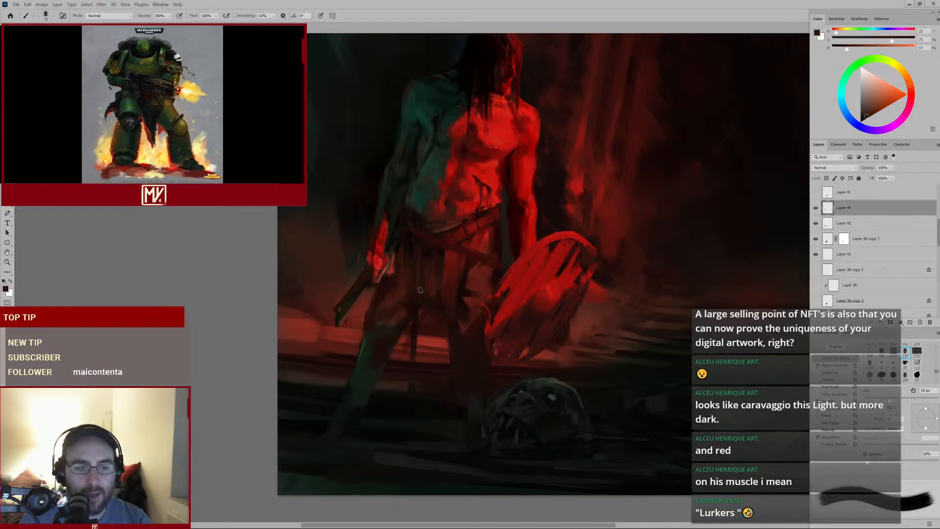
pyautogui.keyDown('alt'); pyautogui.click(420, 299); pyautogui.keyUp('alt')
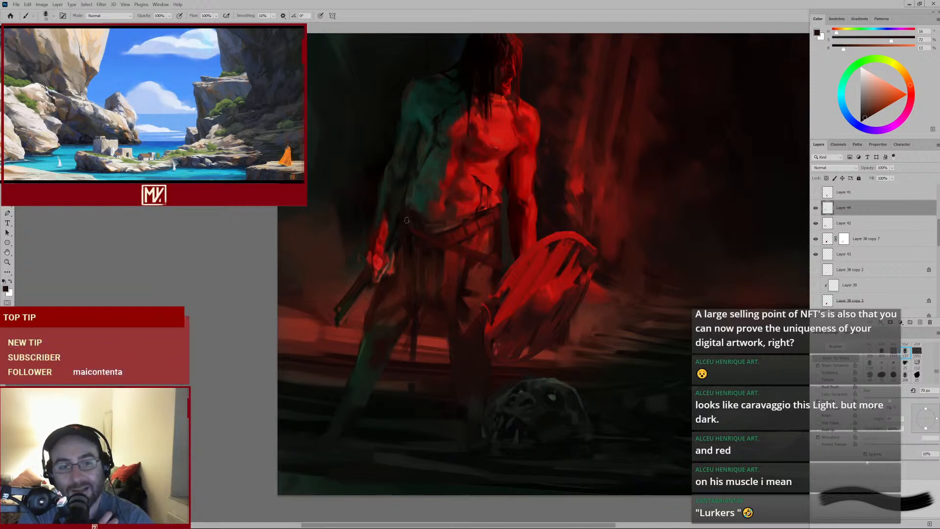
# Sample the red and paint strokes along the left side of the waist and hip with a smaller brush
pyautogui.press('alt')
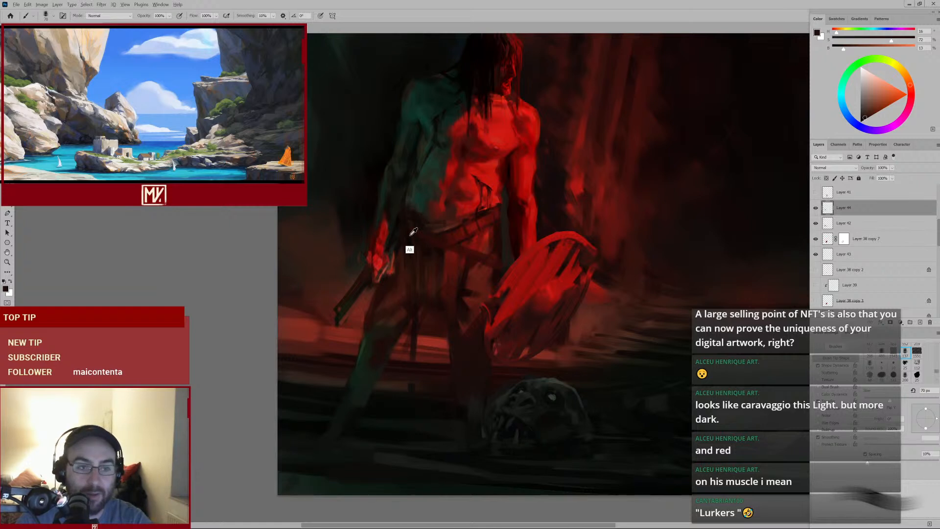
pyautogui.keyDown('alt'); pyautogui.click(433, 238); pyautogui.keyUp('alt')
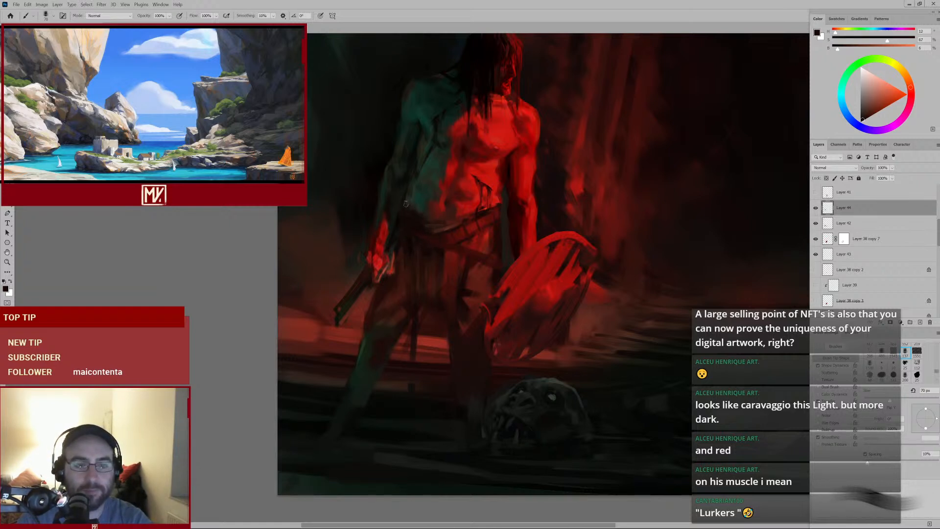
pyautogui.keyDown('alt'); pyautogui.click(426, 237); pyautogui.keyUp('alt')
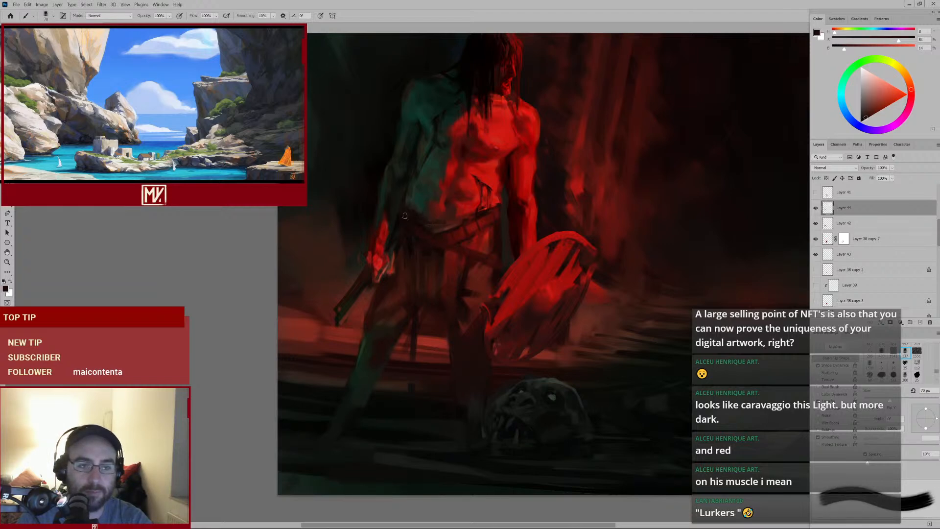
pyautogui.moveTo(459, 243)
pyautogui.mouseDown()
pyautogui.moveTo(426, 264)
pyautogui.moveTo(443, 260)
pyautogui.mouseUp()
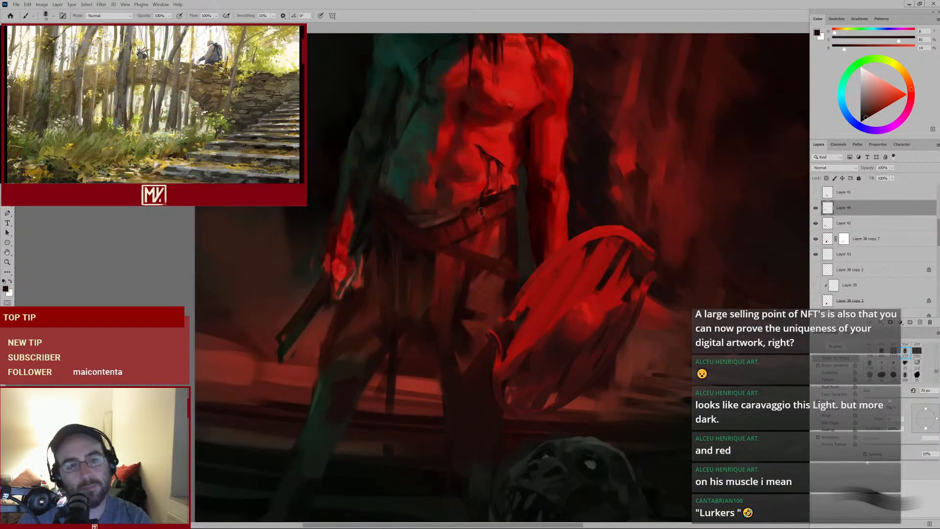
pyautogui.keyDown('alt'); pyautogui.click(462, 239); pyautogui.keyUp('alt')
pyautogui.press('[')
pyautogui.press('[')
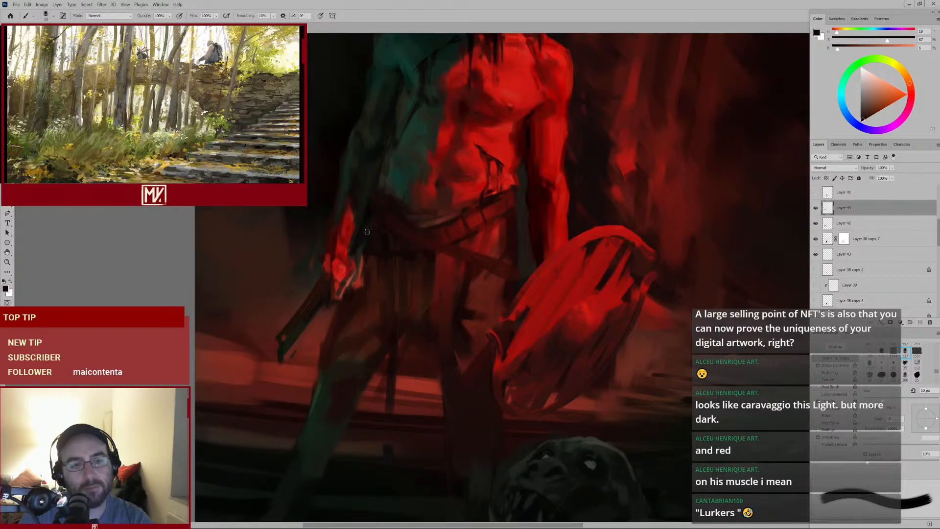
pyautogui.moveTo(386, 272)
pyautogui.mouseDown()
pyautogui.moveTo(374, 283)
pyautogui.moveTo(387, 272)
pyautogui.mouseUp()
# Paint bright red light strokes across the right side of the abdomen and belt
pyautogui.keyDown('alt'); pyautogui.click(501, 192); pyautogui.keyUp('alt')
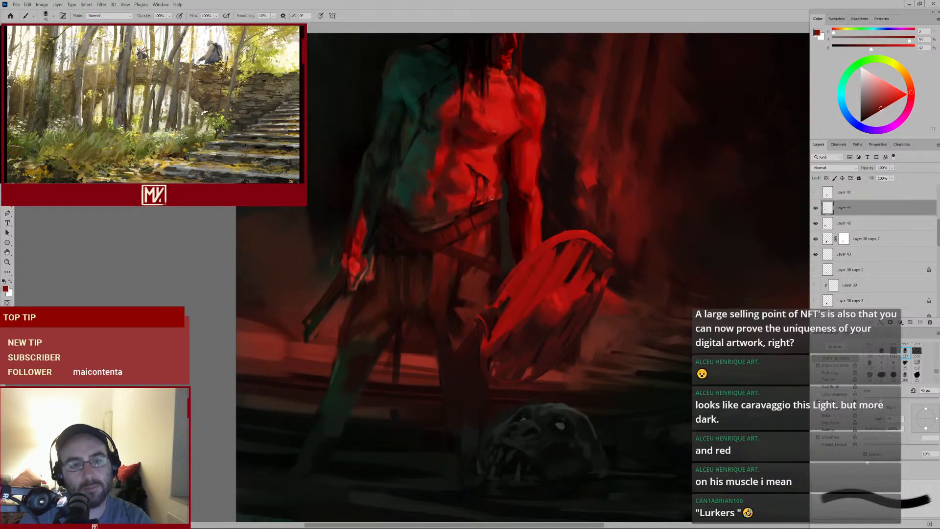
pyautogui.keyDown('alt'); pyautogui.click(493, 182); pyautogui.keyUp('alt')
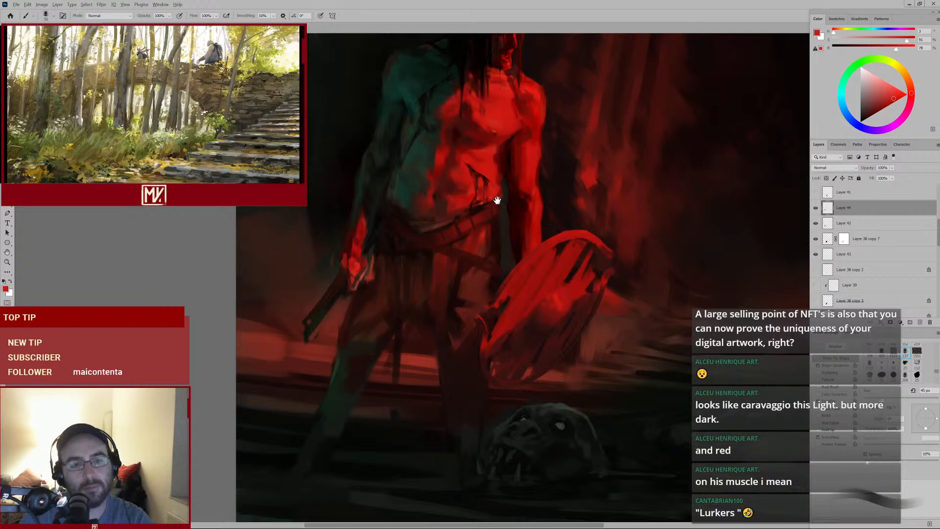
pyautogui.moveTo(469, 224); pyautogui.dragTo(477, 213)
pyautogui.keyDown('alt'); pyautogui.click(503, 178); pyautogui.keyUp('alt')
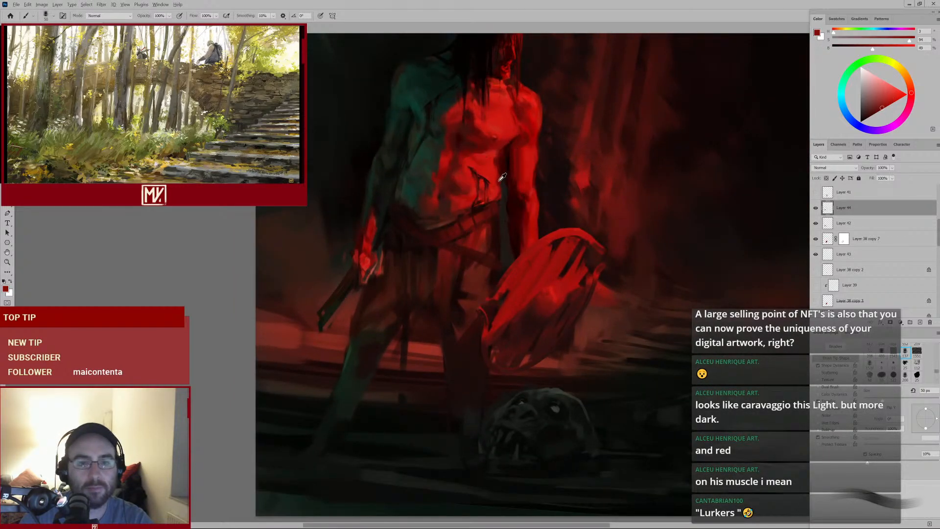
pyautogui.press(']')
pyautogui.press(']')
pyautogui.keyDown('alt'); pyautogui.click(490, 178); pyautogui.keyUp('alt')
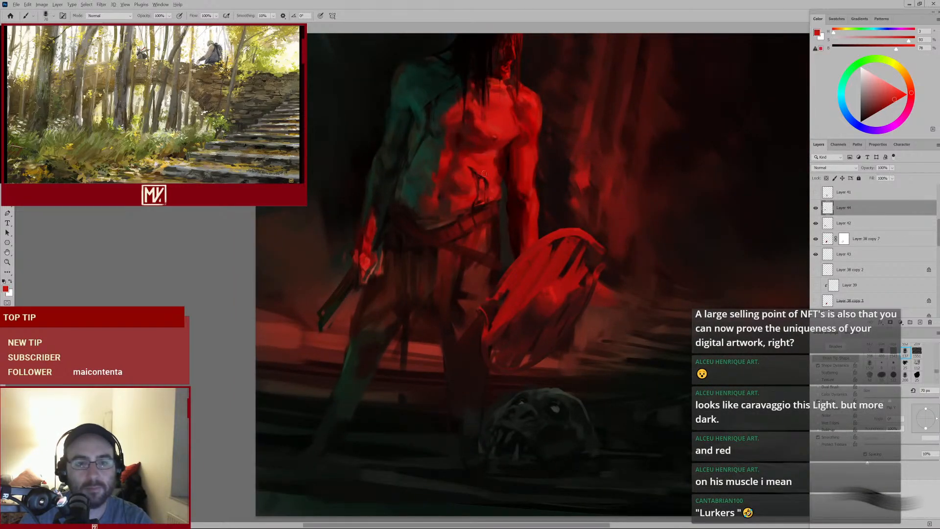
pyautogui.moveTo(514, 184); pyautogui.dragTo(488, 208)
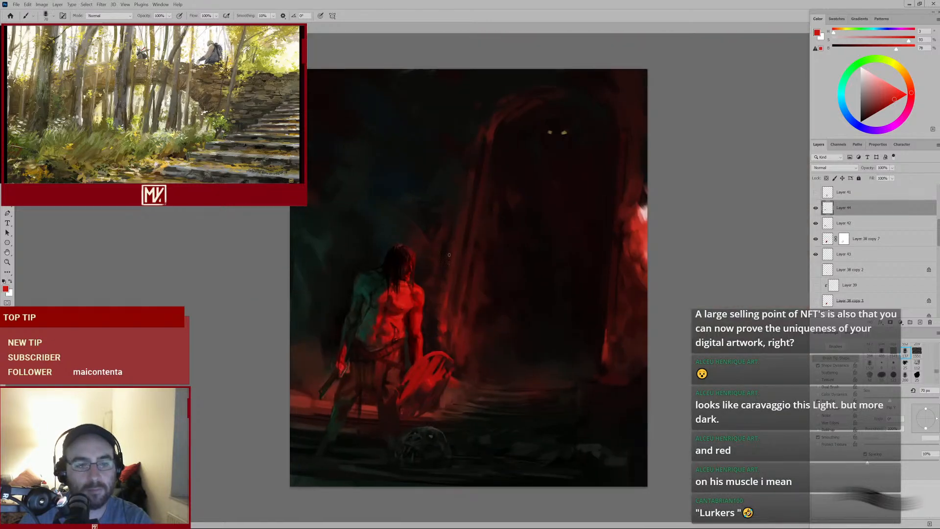
pyautogui.moveTo(415, 330); pyautogui.dragTo(462, 259)
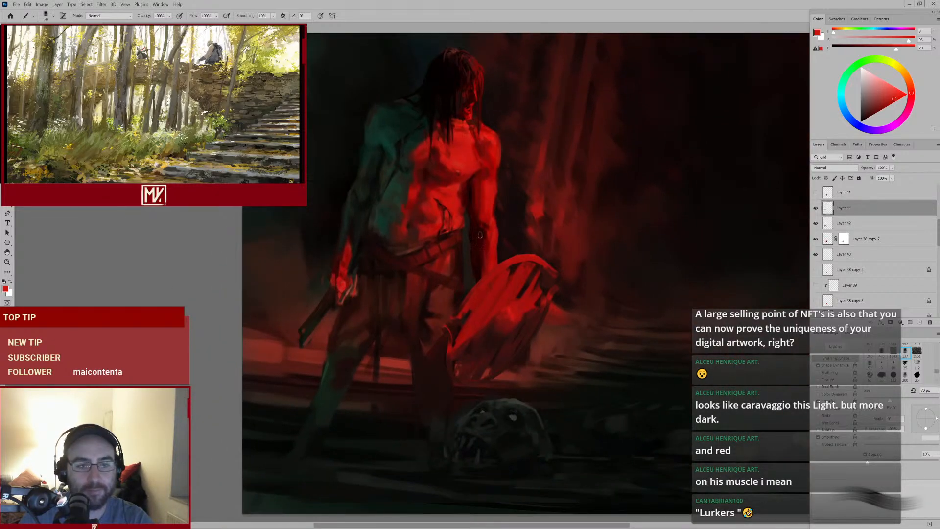
pyautogui.keyDown('alt'); pyautogui.click(462, 258); pyautogui.keyUp('alt')
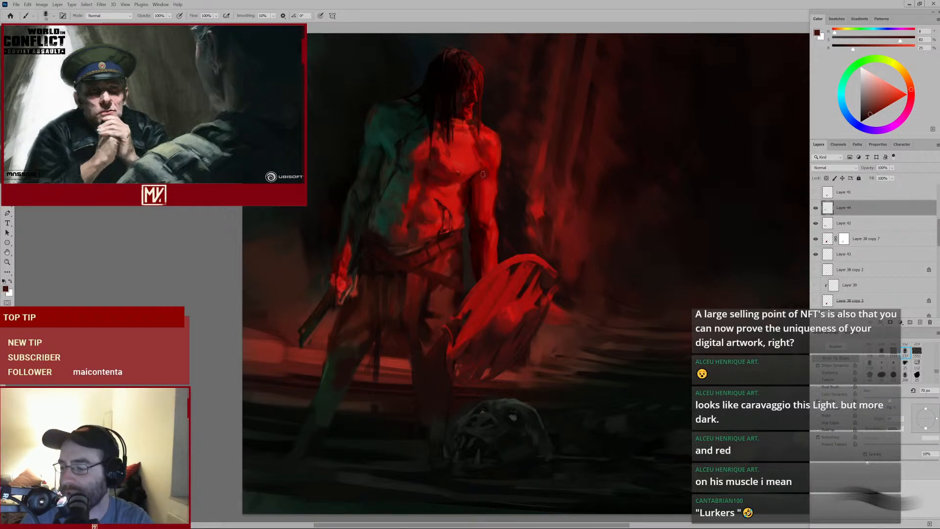
# Enlarge the brush and dab dark tones on the shaded left side of the chest and shoulder
pyautogui.keyDown('alt'); pyautogui.click(349, 230); pyautogui.keyUp('alt')
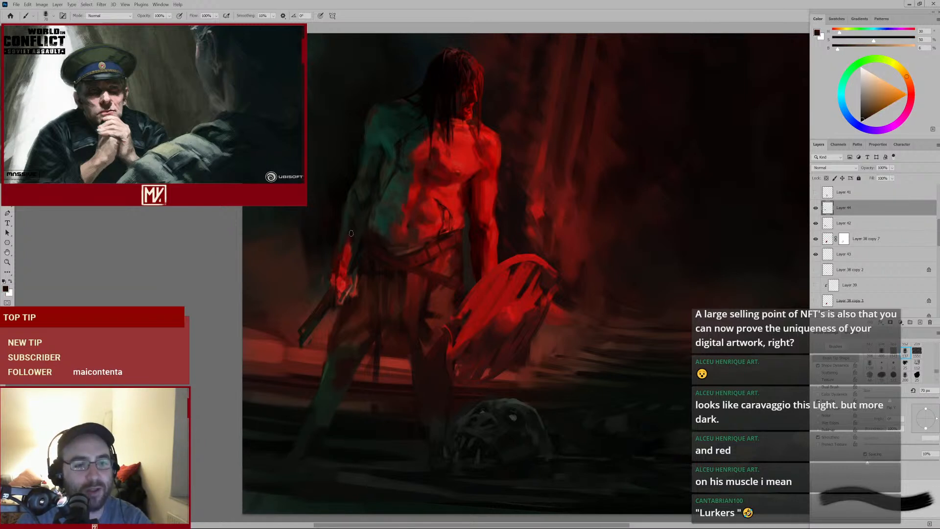
pyautogui.keyDown('alt'); pyautogui.click(353, 226); pyautogui.keyUp('alt')
pyautogui.press(']')
pyautogui.press(']')
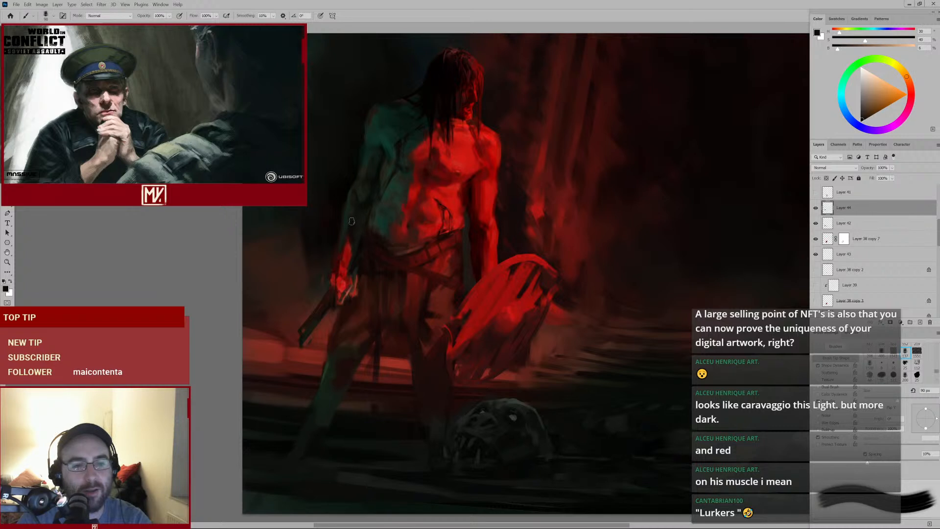
pyautogui.keyDown('alt'); pyautogui.click(354, 220); pyautogui.keyUp('alt')
pyautogui.press(']')
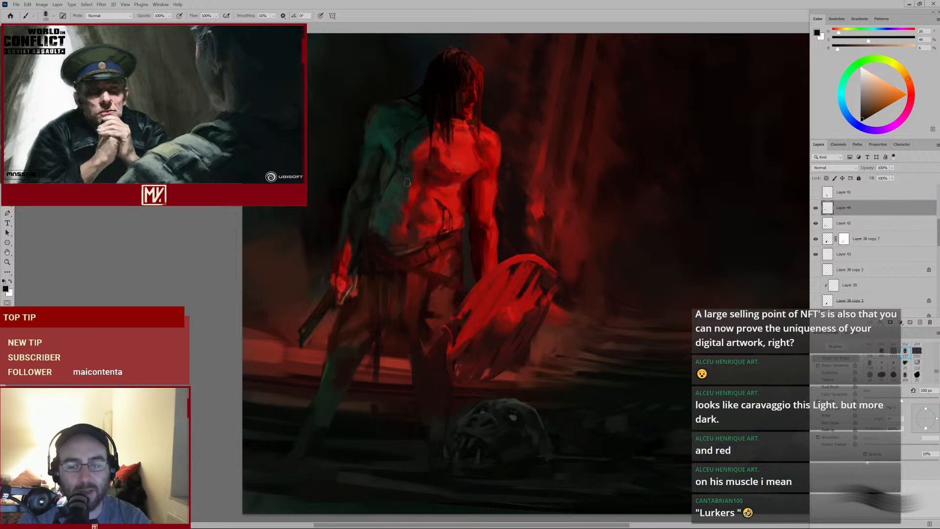
pyautogui.keyDown('alt'); pyautogui.click(367, 156); pyautogui.keyUp('alt')
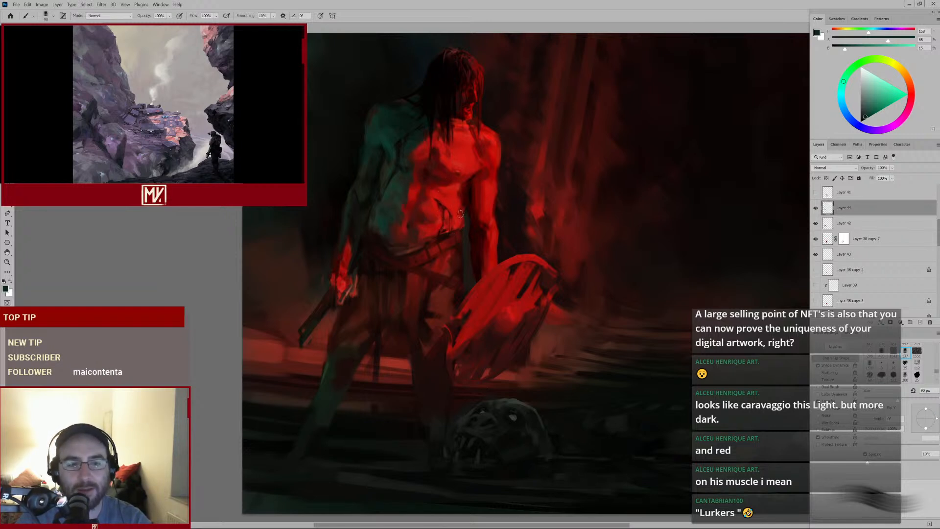
# Sample a deep red and paint strokes down the centre of the chest with a larger brush
pyautogui.keyDown('alt'); pyautogui.click(426, 171); pyautogui.keyUp('alt')
pyautogui.keyDown('alt'); pyautogui.click(427, 170); pyautogui.keyUp('alt')
pyautogui.press('[')
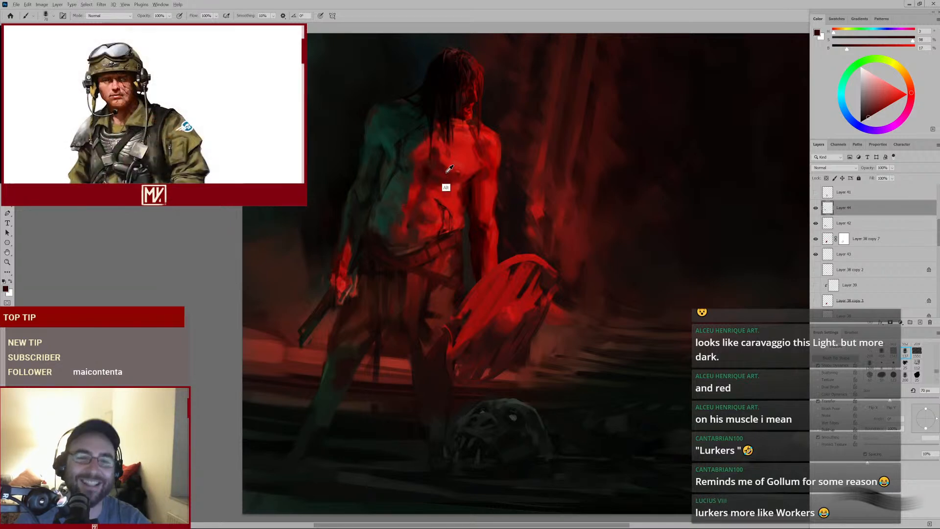
pyautogui.keyDown('alt'); pyautogui.click(444, 188); pyautogui.keyUp('alt')
pyautogui.press(']')
pyautogui.press(']')
pyautogui.press(']')
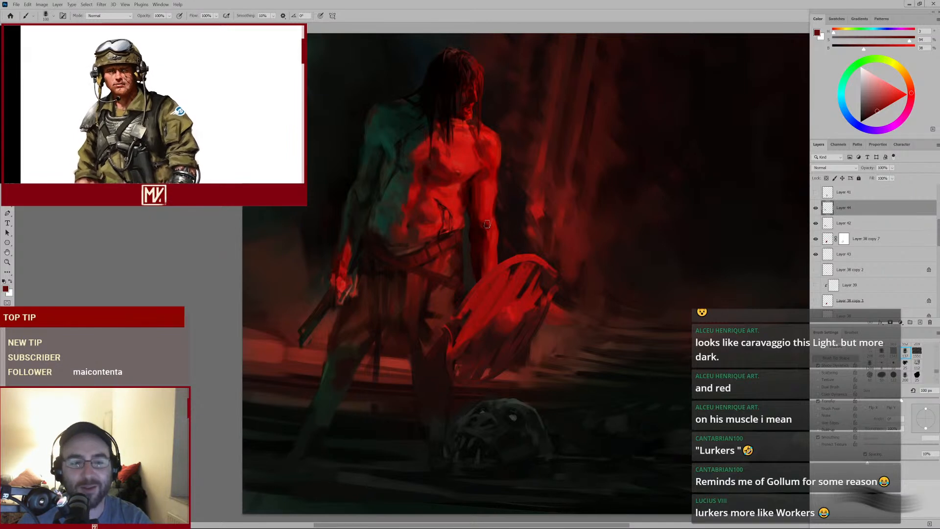
pyautogui.moveTo(456, 161); pyautogui.dragTo(458, 194)
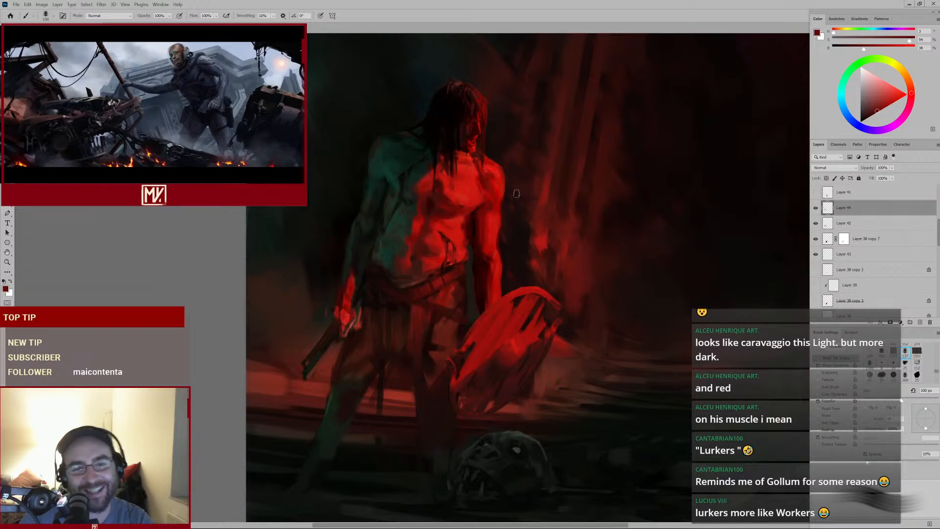
# Shrink the brush and dab detail on the belly just above the belt
pyautogui.moveTo(493, 207); pyautogui.dragTo(462, 208)
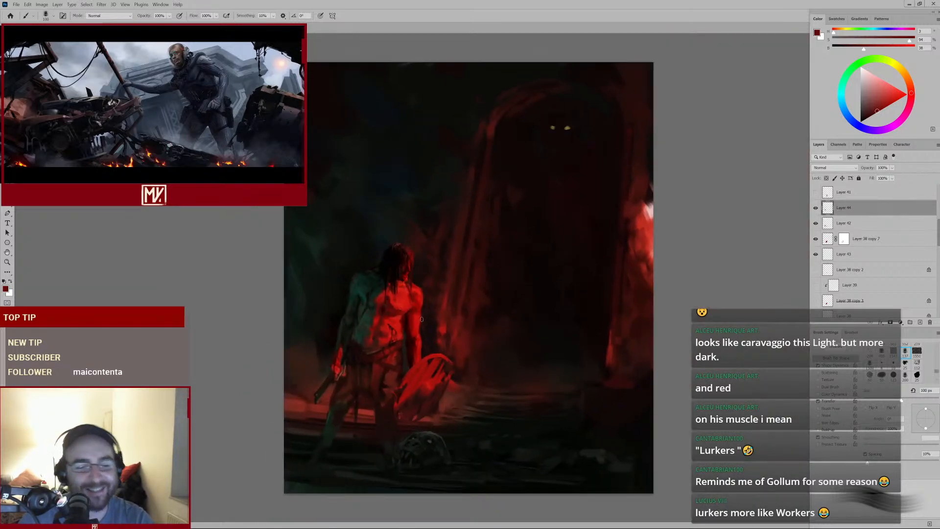
pyautogui.moveTo(389, 340); pyautogui.dragTo(380, 341)
pyautogui.keyDown('alt'); pyautogui.click(387, 345); pyautogui.keyUp('alt')
pyautogui.keyDown('alt'); pyautogui.click(386, 344); pyautogui.keyUp('alt')
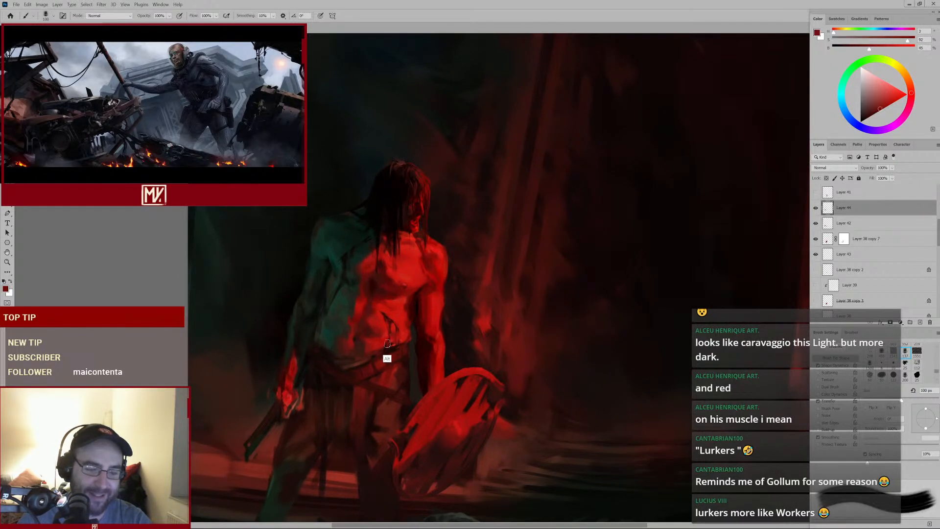
pyautogui.press('[')
pyautogui.press('[')
pyautogui.press('[')
pyautogui.press('[')
pyautogui.press('[')
pyautogui.scroll(2, 389, 338)
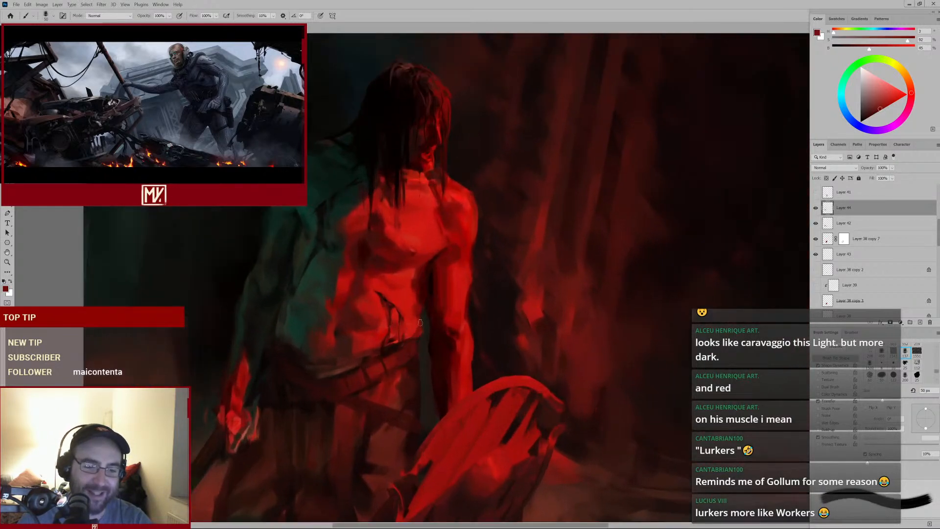
pyautogui.keyDown('alt'); pyautogui.click(389, 318); pyautogui.keyUp('alt')
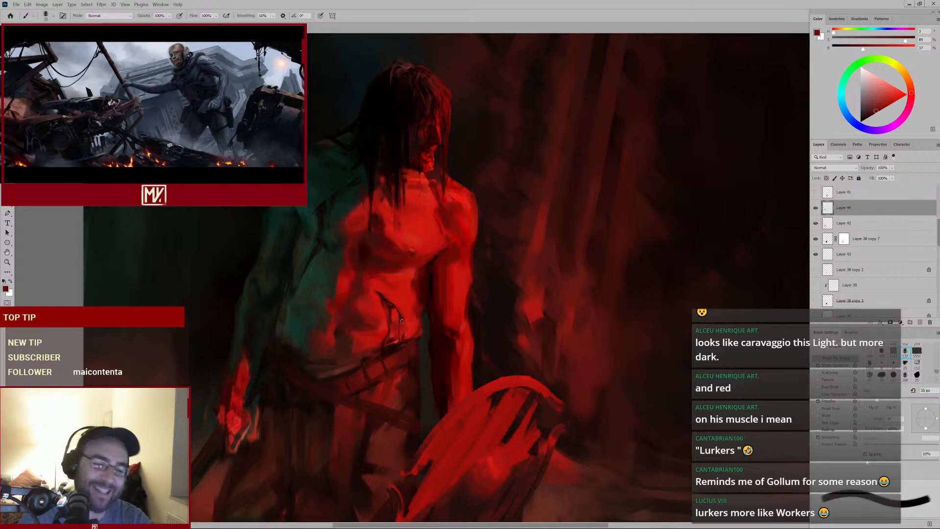
# Sample reds and paint small strokes defining the abdominal muscles
pyautogui.press('[')
pyautogui.press('[')
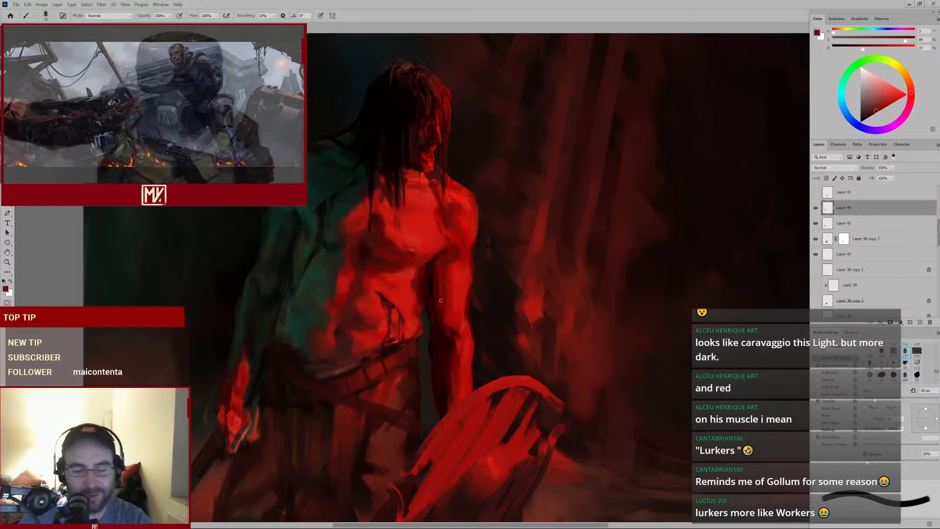
pyautogui.moveTo(408, 334)
pyautogui.mouseDown()
pyautogui.moveTo(385, 344)
pyautogui.moveTo(410, 338)
pyautogui.mouseUp()
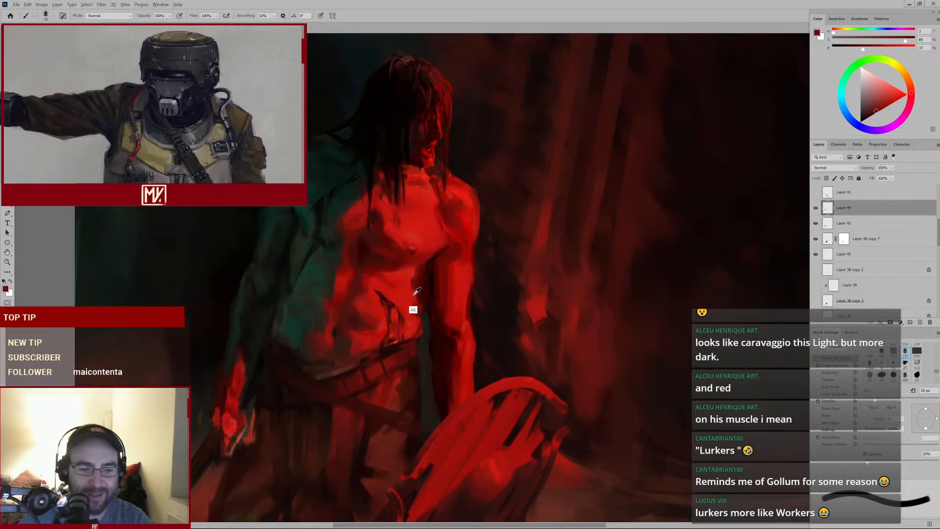
pyautogui.keyDown('alt'); pyautogui.click(413, 310); pyautogui.keyUp('alt')
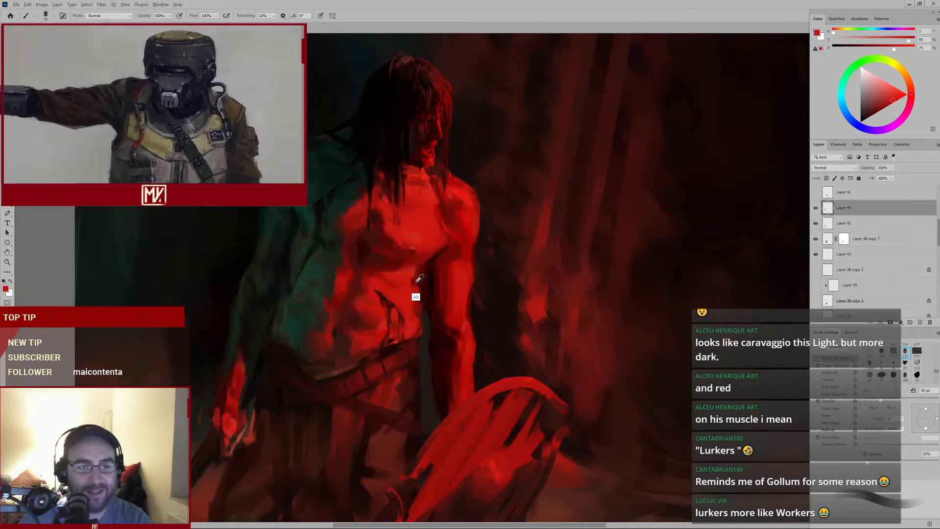
pyautogui.keyDown('alt'); pyautogui.click(414, 278); pyautogui.keyUp('alt')
pyautogui.moveTo(416, 275); pyautogui.dragTo(417, 294)
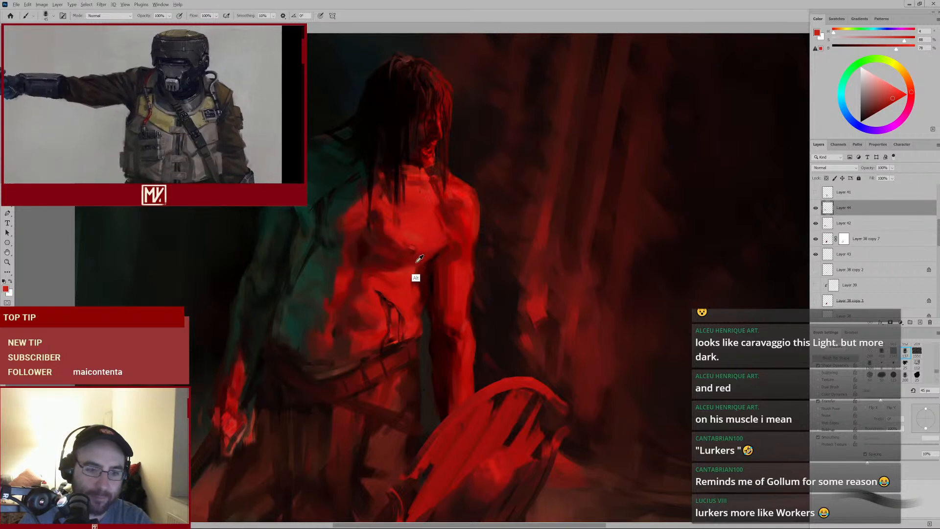
pyautogui.keyDown('alt'); pyautogui.click(418, 264); pyautogui.keyUp('alt')
pyautogui.press(']')
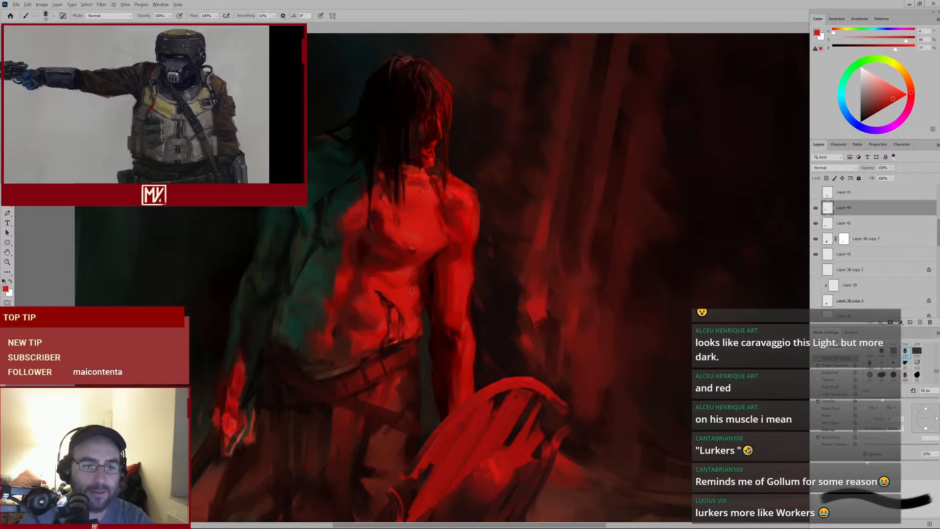
pyautogui.keyDown('alt'); pyautogui.click(414, 280); pyautogui.keyUp('alt')
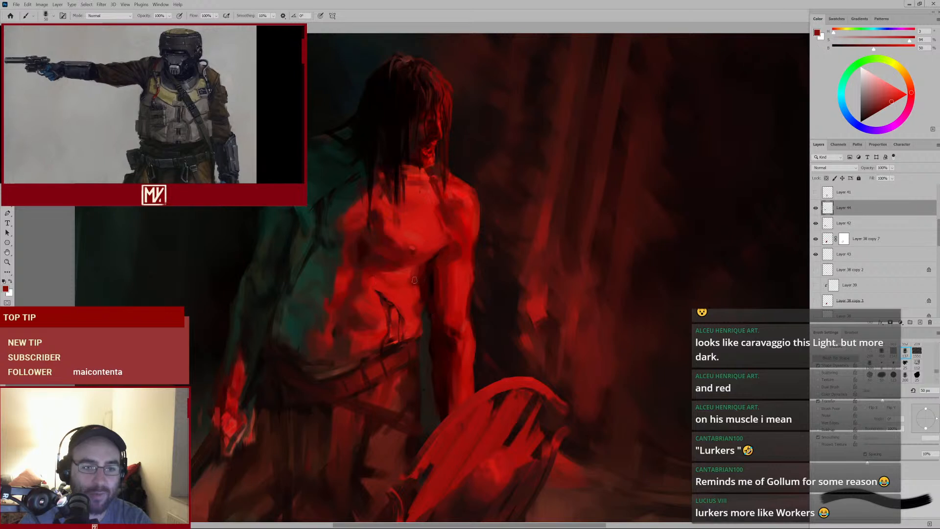
pyautogui.keyDown('alt'); pyautogui.click(421, 281); pyautogui.keyUp('alt')
pyautogui.keyDown('alt'); pyautogui.click(423, 280); pyautogui.keyUp('alt')
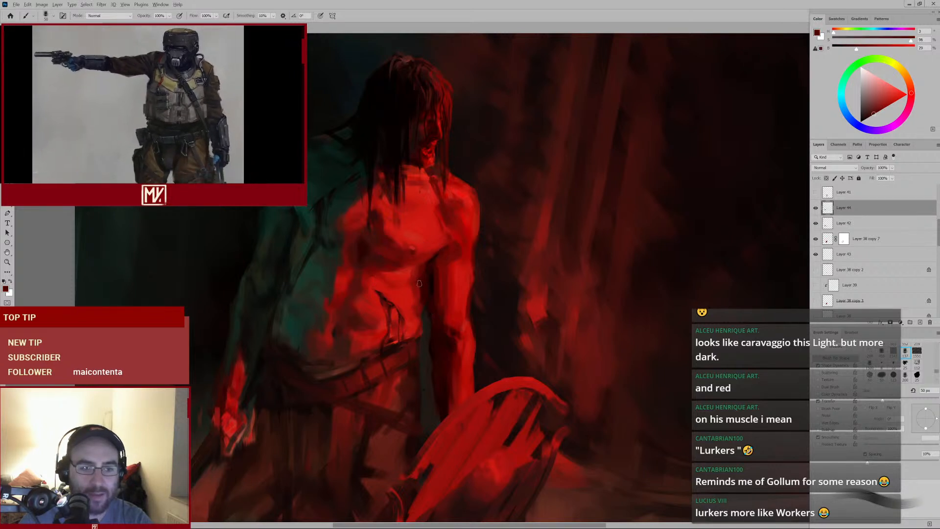
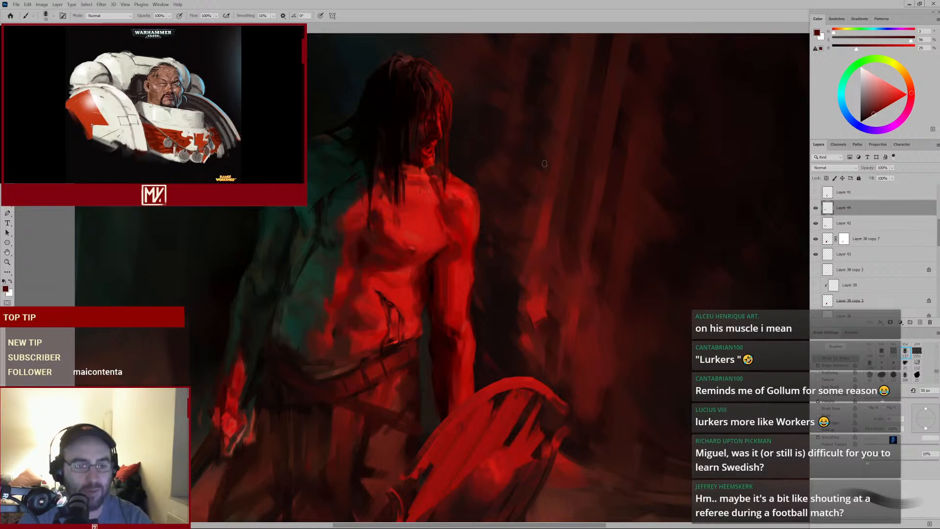
# Zoom out and paint dark red strokes over the belt below the abdomen, adjusting brush size between dabs
pyautogui.scroll(-3, 409, 252)
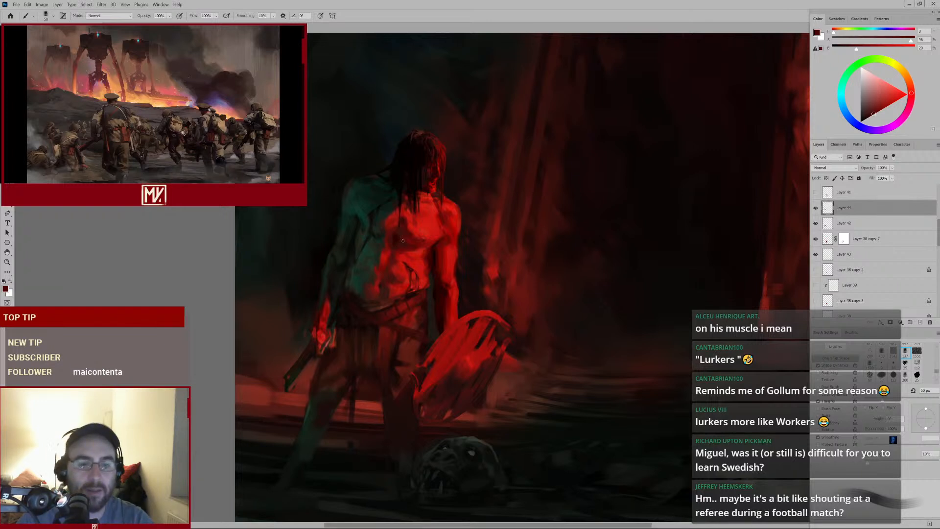
pyautogui.moveTo(393, 301); pyautogui.dragTo(407, 313)
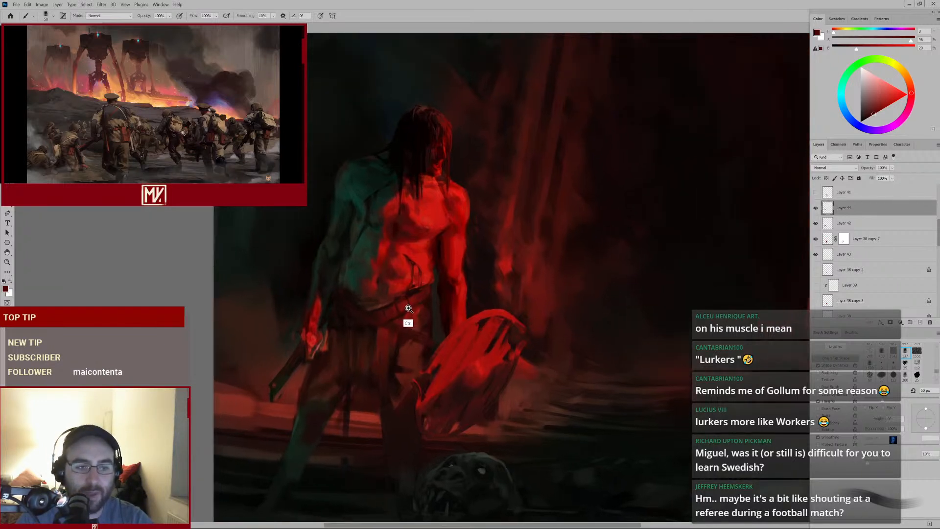
pyautogui.keyDown('alt'); pyautogui.click(385, 314); pyautogui.keyUp('alt')
pyautogui.press(']')
pyautogui.press(']')
pyautogui.press(']')
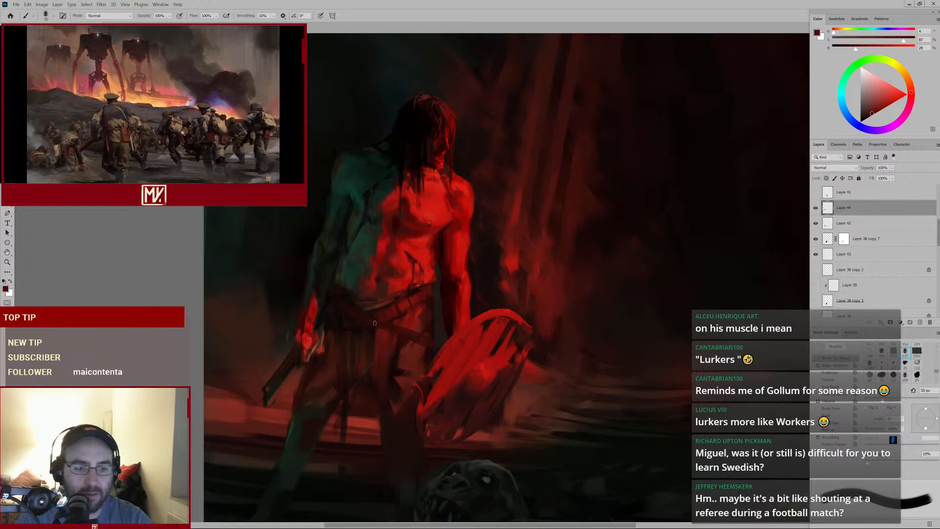
pyautogui.keyDown('alt'); pyautogui.click(385, 316); pyautogui.keyUp('alt')
pyautogui.press('[')
pyautogui.press('[')
pyautogui.moveTo(385, 319); pyautogui.dragTo(377, 321)
pyautogui.press(']')
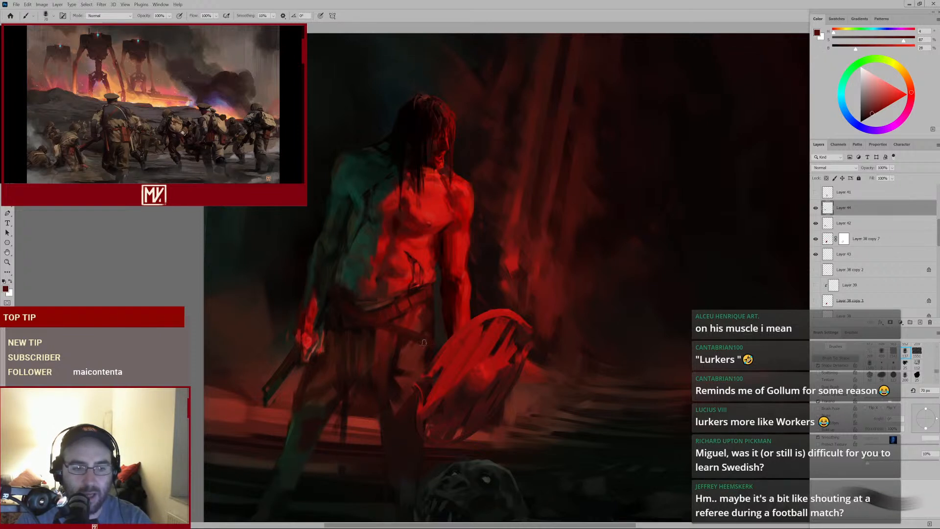
pyautogui.press(']')
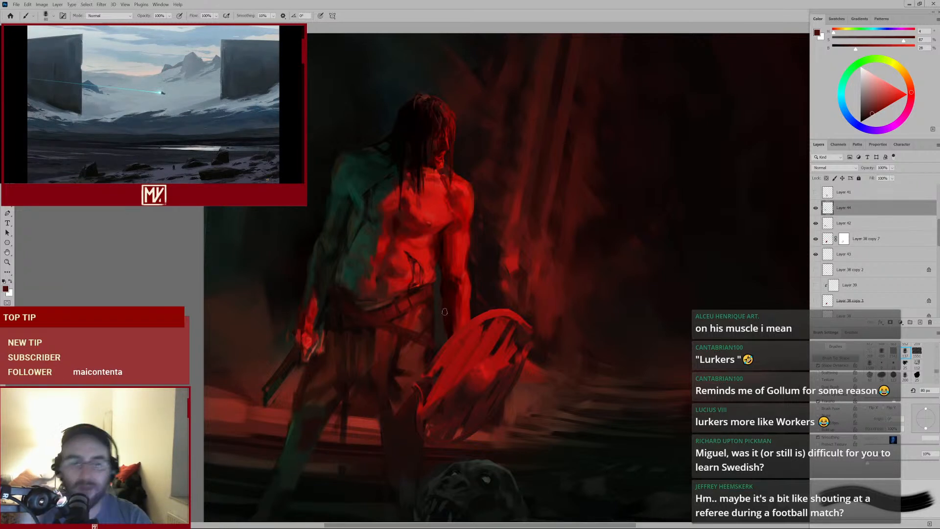
pyautogui.keyDown('alt'); pyautogui.click(378, 340); pyautogui.keyUp('alt')
pyautogui.moveTo(370, 331); pyautogui.dragTo(368, 340)
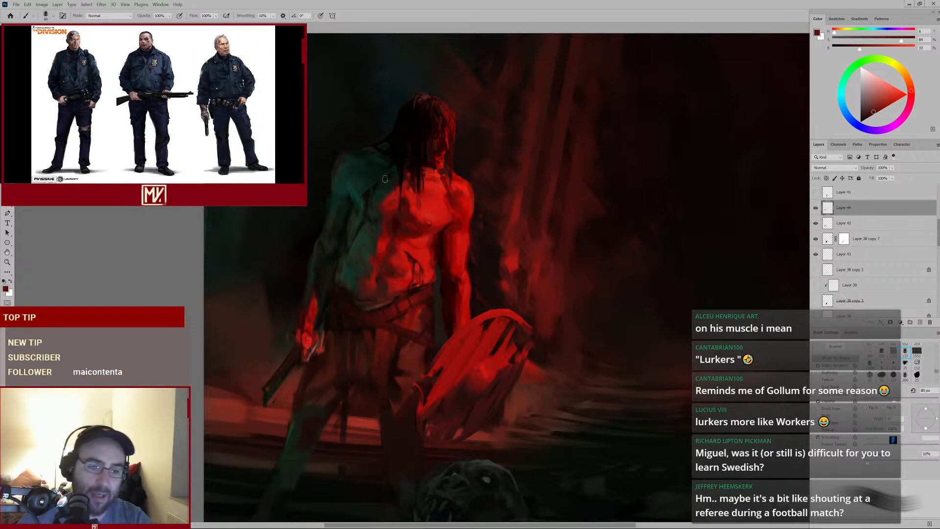
# Sample a near-black tone and paint dark strokes across the belt and the hip beside the shield
pyautogui.keyDown('alt'); pyautogui.click(335, 308); pyautogui.keyUp('alt')
pyautogui.press('[')
pyautogui.press('[')
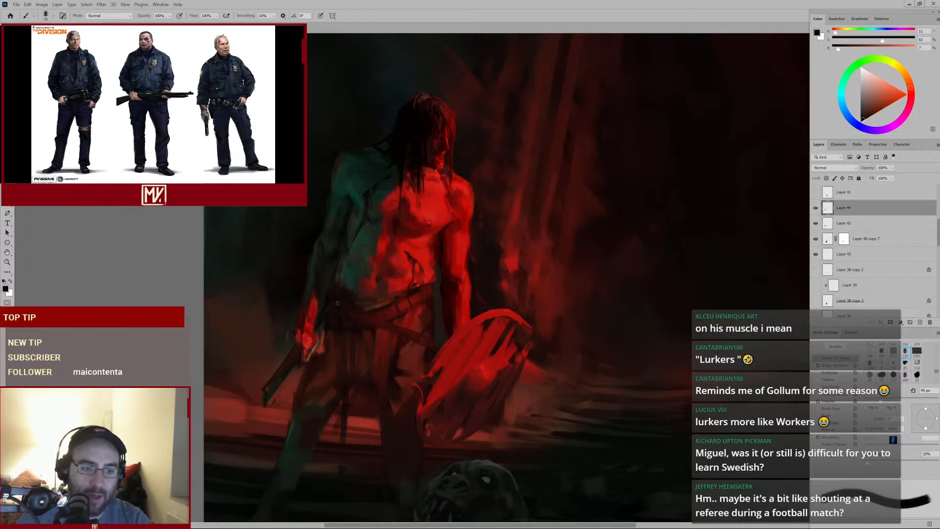
pyautogui.press(']')
pyautogui.press(']')
pyautogui.press(']')
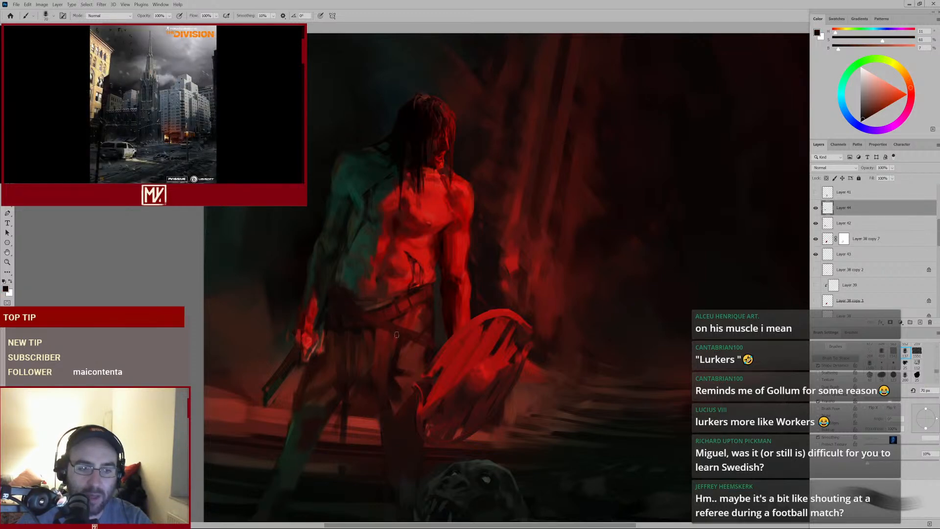
pyautogui.keyDown('alt'); pyautogui.click(354, 315); pyautogui.keyUp('alt')
pyautogui.moveTo(354, 309); pyautogui.dragTo(381, 310)
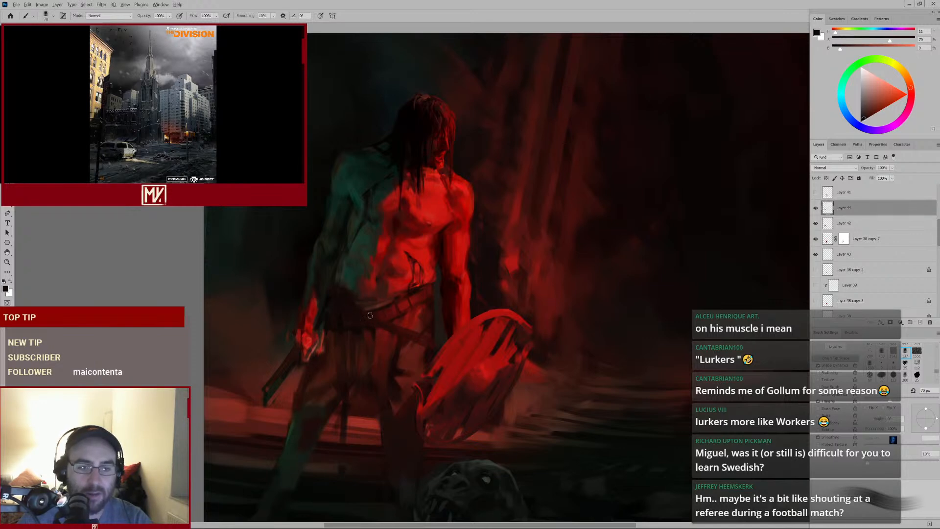
pyautogui.moveTo(435, 330)
pyautogui.mouseDown()
pyautogui.moveTo(405, 351)
pyautogui.moveTo(417, 345)
pyautogui.mouseUp()
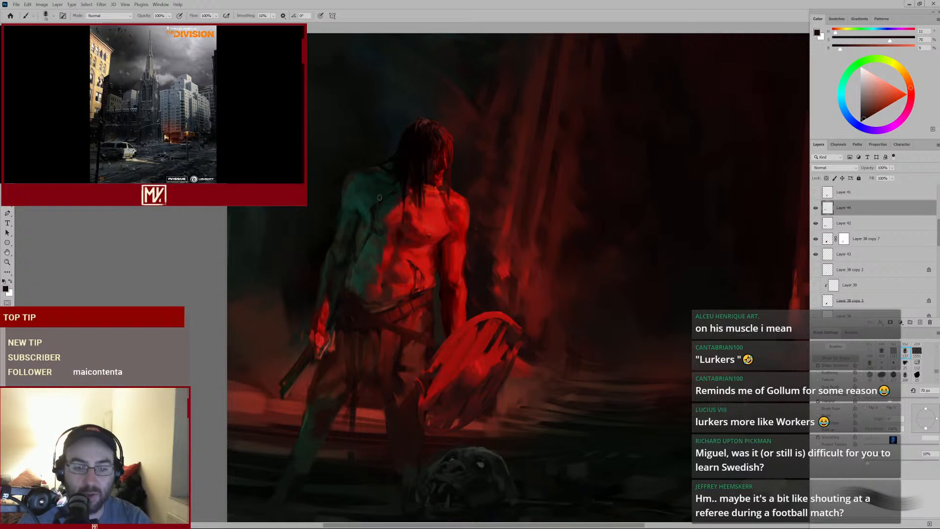
pyautogui.keyDown('alt'); pyautogui.click(380, 335); pyautogui.keyUp('alt')
pyautogui.press('[')
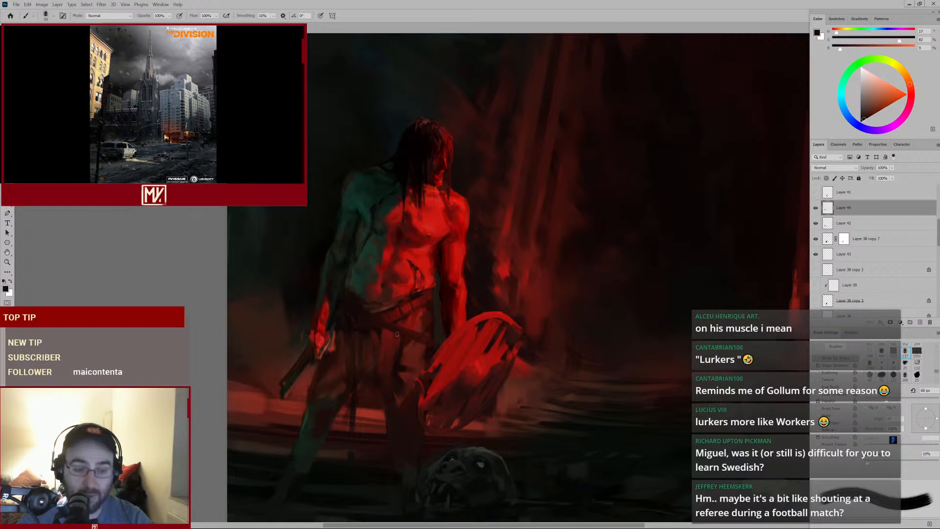
pyautogui.keyDown('alt'); pyautogui.click(403, 346); pyautogui.keyUp('alt')
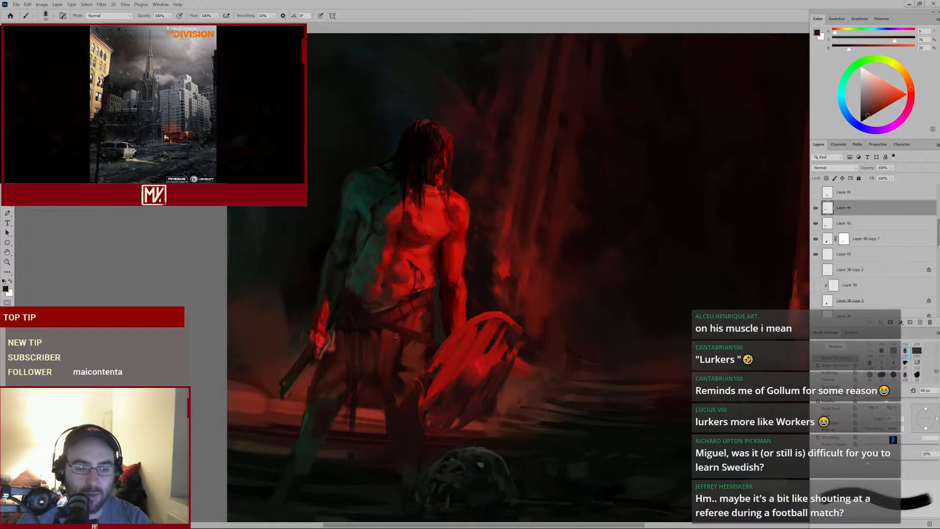
pyautogui.keyDown('alt'); pyautogui.click(404, 341); pyautogui.keyUp('alt')
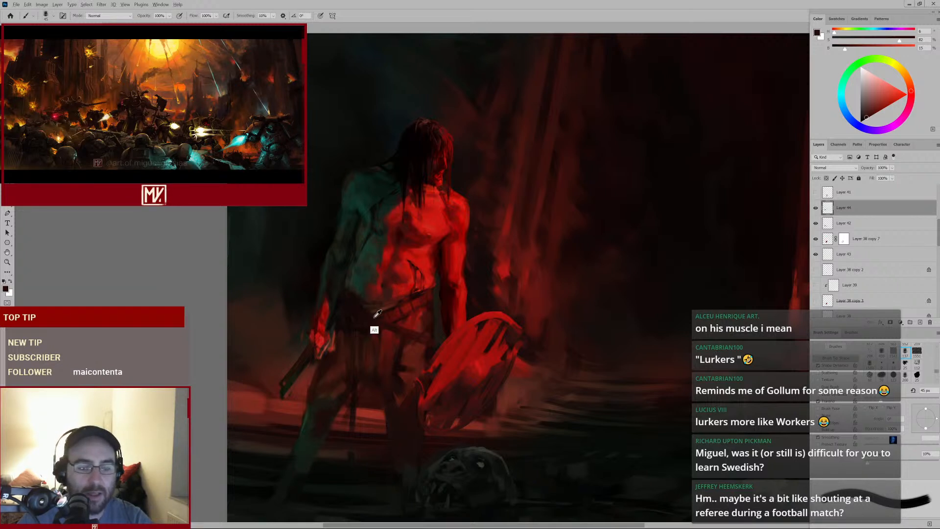
# Sample deep reds and dab highlights along the belt strap with a smaller brush
pyautogui.keyDown('alt'); pyautogui.click(380, 335); pyautogui.keyUp('alt')
pyautogui.press('[')
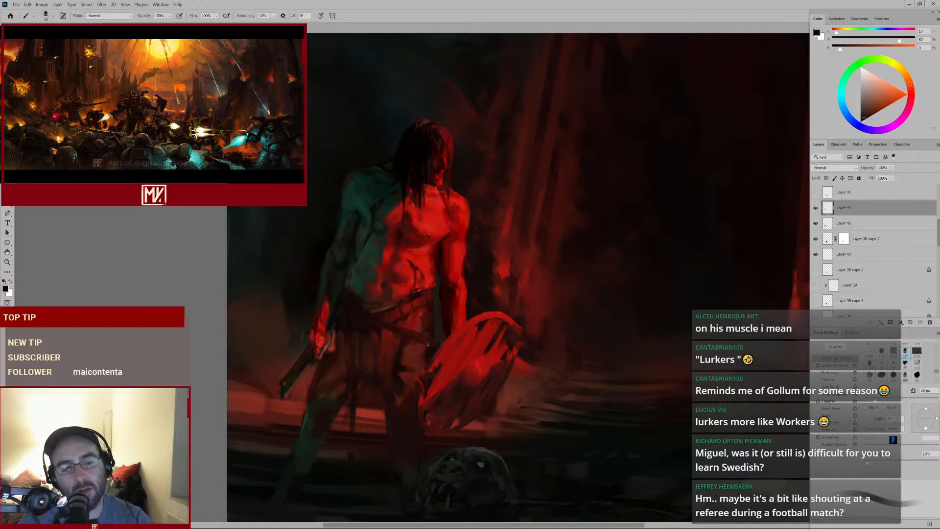
pyautogui.keyDown('alt'); pyautogui.click(394, 336); pyautogui.keyUp('alt')
pyautogui.press(']')
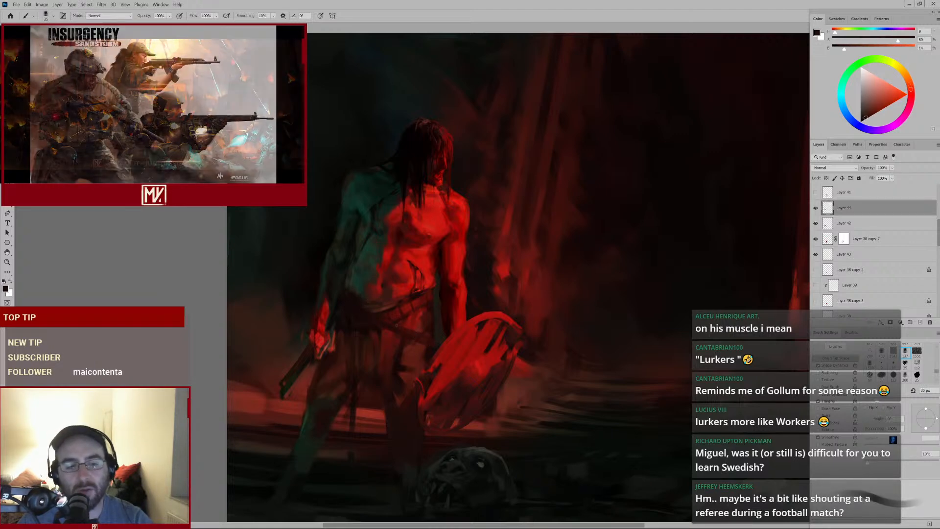
pyautogui.keyDown('alt'); pyautogui.click(404, 317); pyautogui.keyUp('alt')
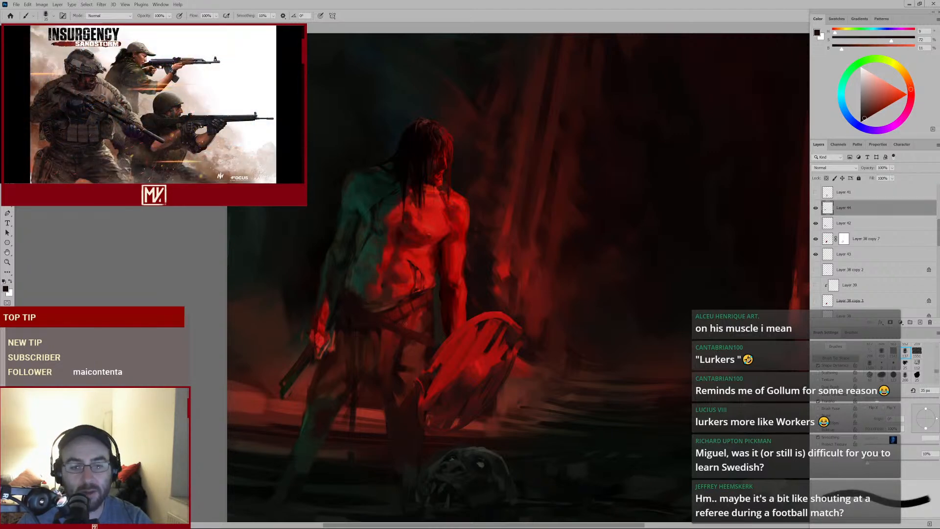
pyautogui.keyDown('alt'); pyautogui.click(406, 327); pyautogui.keyUp('alt')
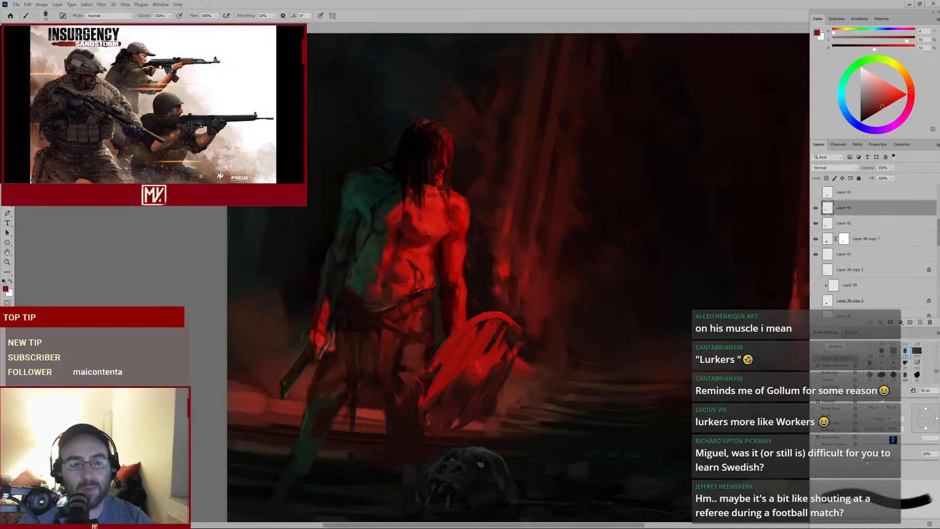
pyautogui.keyDown('alt'); pyautogui.click(392, 338); pyautogui.keyUp('alt')
pyautogui.press(']')
pyautogui.press(']')
pyautogui.press(']')
pyautogui.press(']')
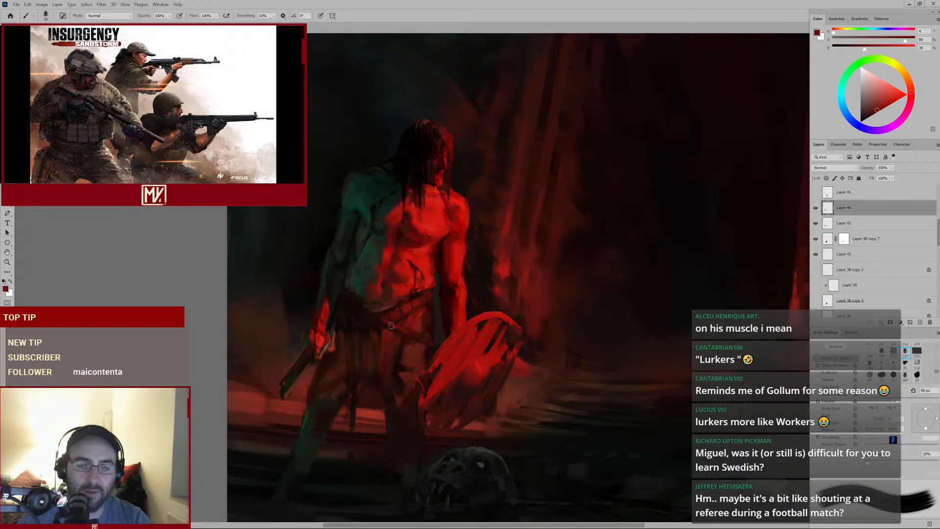
pyautogui.keyDown('alt'); pyautogui.click(393, 327); pyautogui.keyUp('alt')
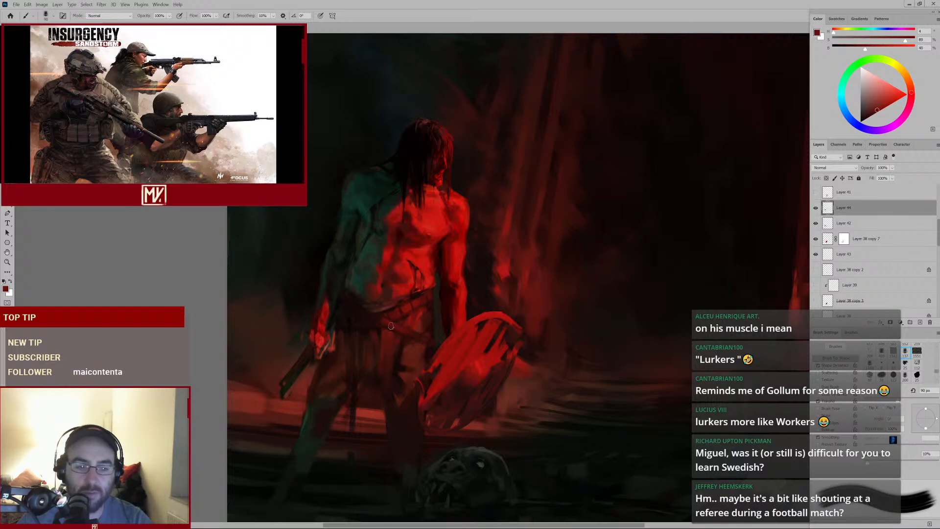
pyautogui.press('[')
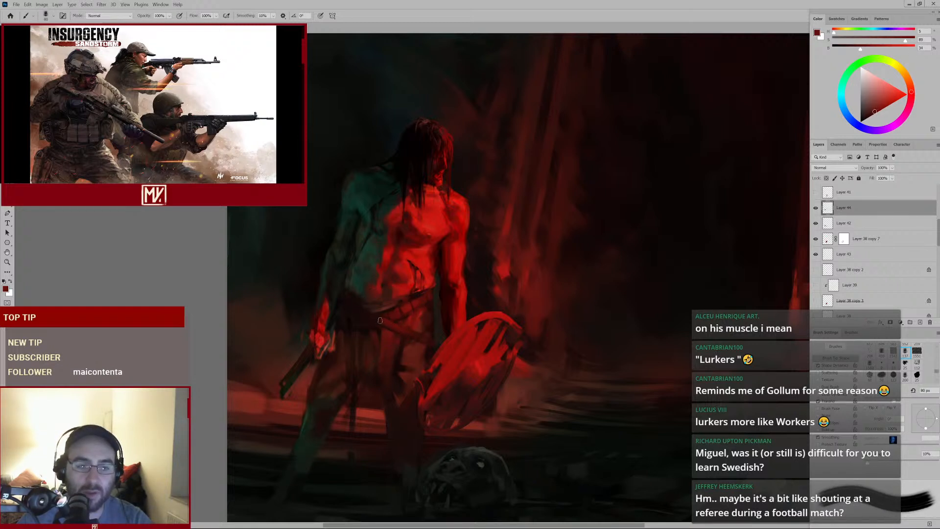
pyautogui.keyDown('alt'); pyautogui.click(378, 317); pyautogui.keyUp('alt')
pyautogui.keyDown('alt'); pyautogui.click(369, 329); pyautogui.keyUp('alt')
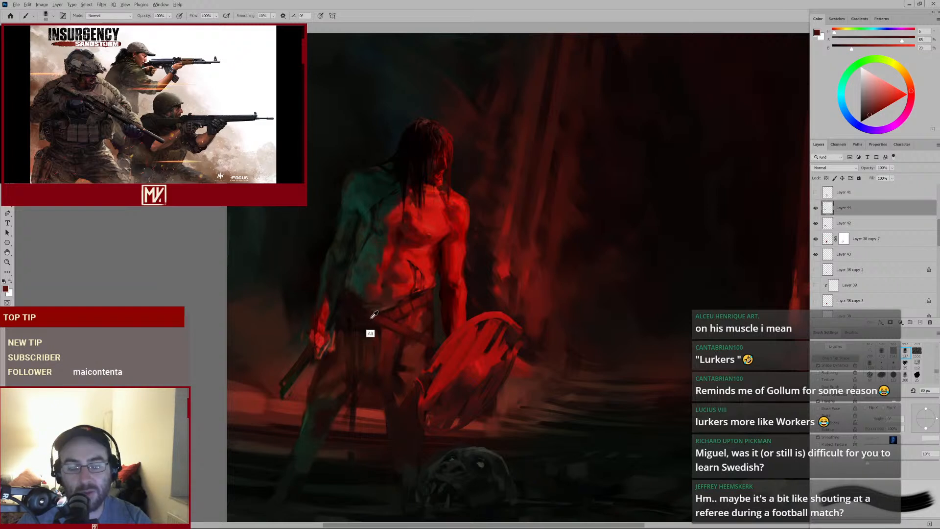
pyautogui.keyDown('alt'); pyautogui.click(365, 325); pyautogui.keyUp('alt')
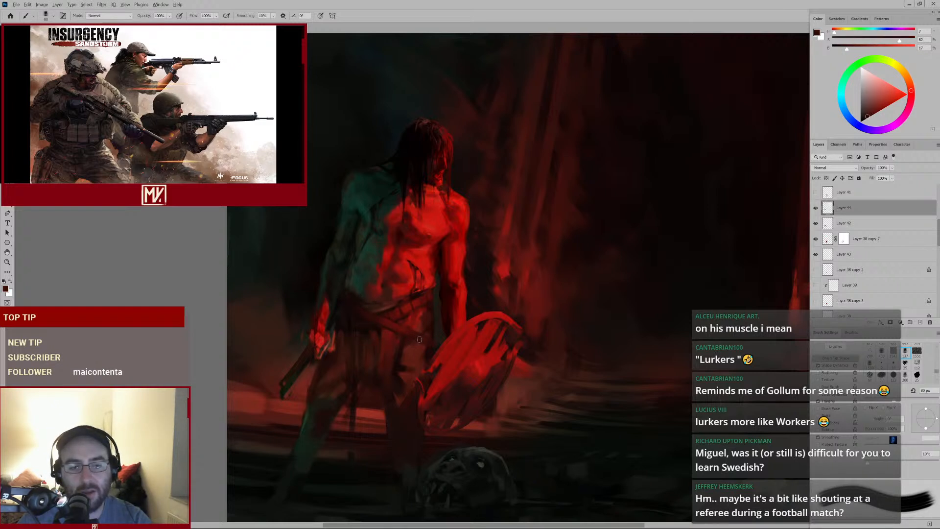
# Alternate dark and red dabs on the belt's left side, then sweep a dark stroke across it toward the shield
pyautogui.keyDown('alt'); pyautogui.click(405, 310); pyautogui.keyUp('alt')
pyautogui.press('[')
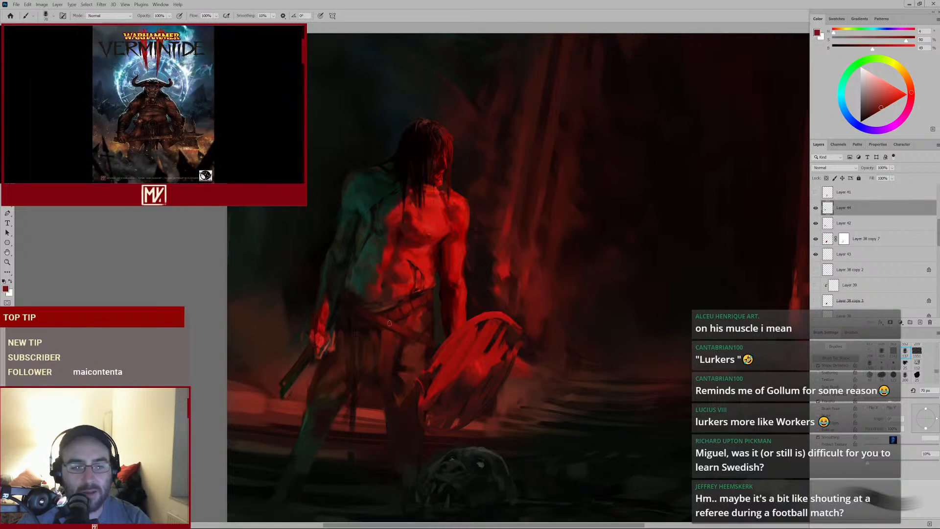
pyautogui.keyDown('alt'); pyautogui.click(374, 314); pyautogui.keyUp('alt')
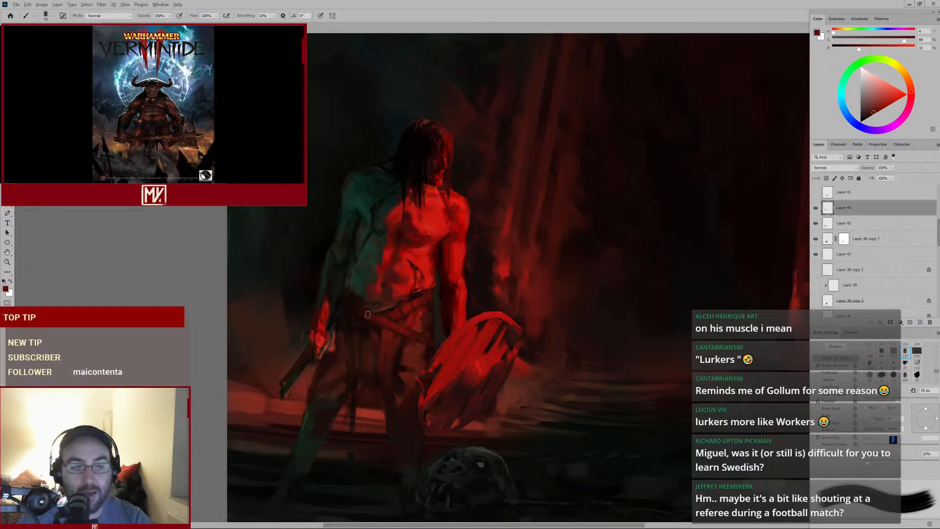
pyautogui.press(']')
pyautogui.press(']')
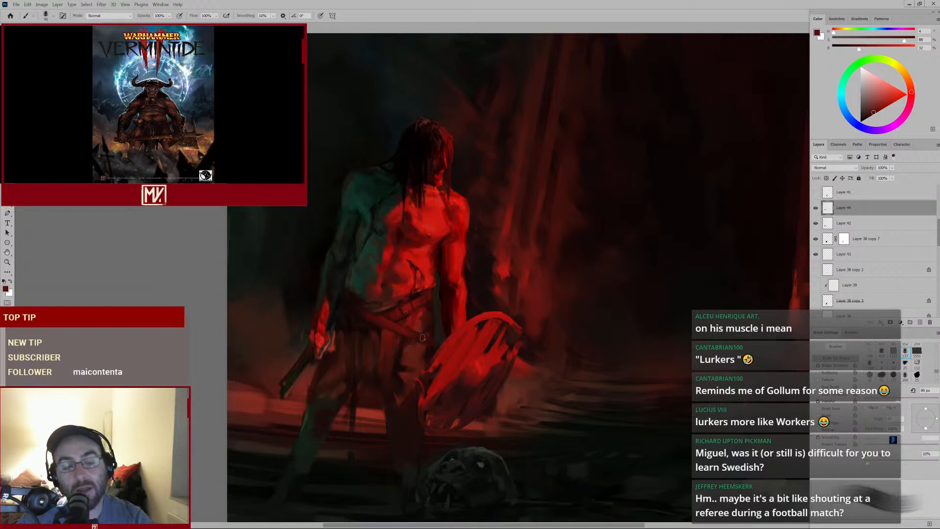
pyautogui.keyDown('alt'); pyautogui.click(371, 319); pyautogui.keyUp('alt')
pyautogui.press('[')
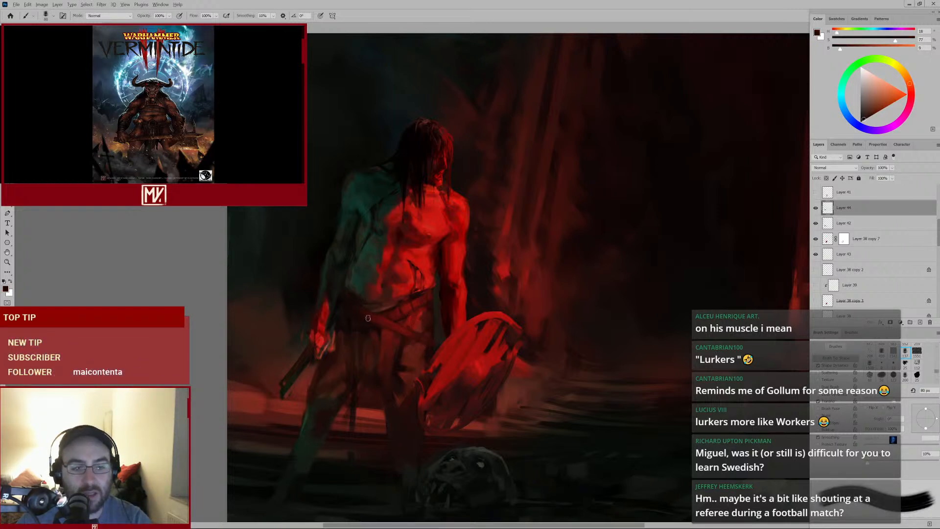
pyautogui.press(']')
pyautogui.press(']')
pyautogui.press(']')
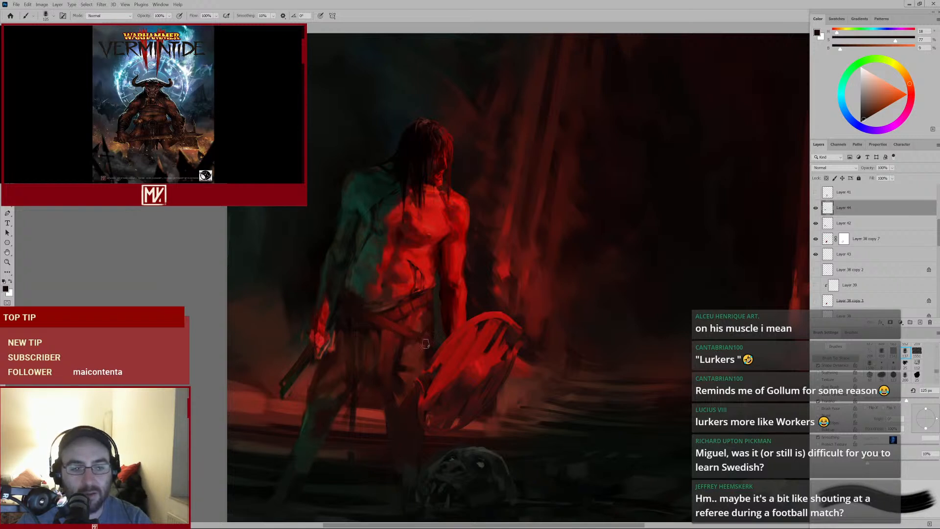
pyautogui.moveTo(358, 313); pyautogui.dragTo(399, 334)
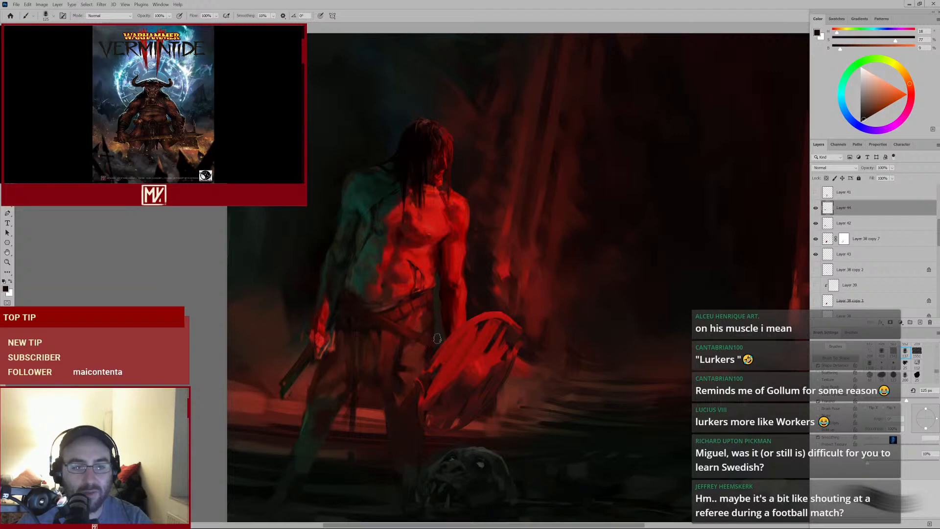
# Zoom in and dab dark and red detail on the belt straps, then sample a dark red near the hip
pyautogui.click(381, 355)
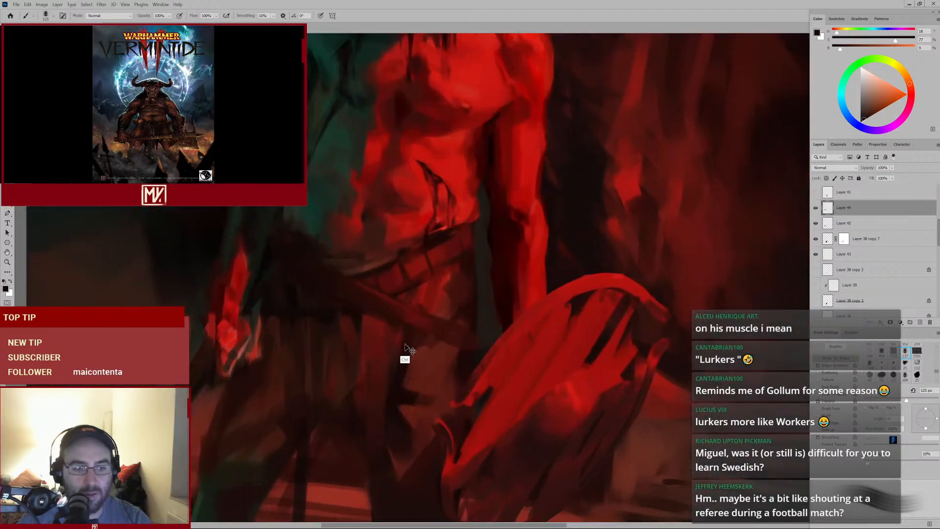
pyautogui.press('[')
pyautogui.press('[')
pyautogui.press('[')
pyautogui.press('[')
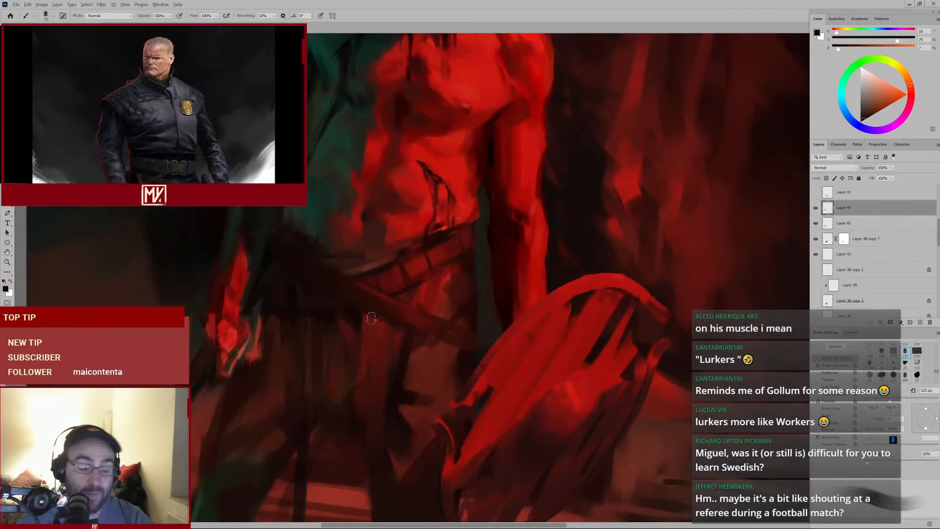
pyautogui.keyDown('alt'); pyautogui.click(376, 275); pyautogui.keyUp('alt')
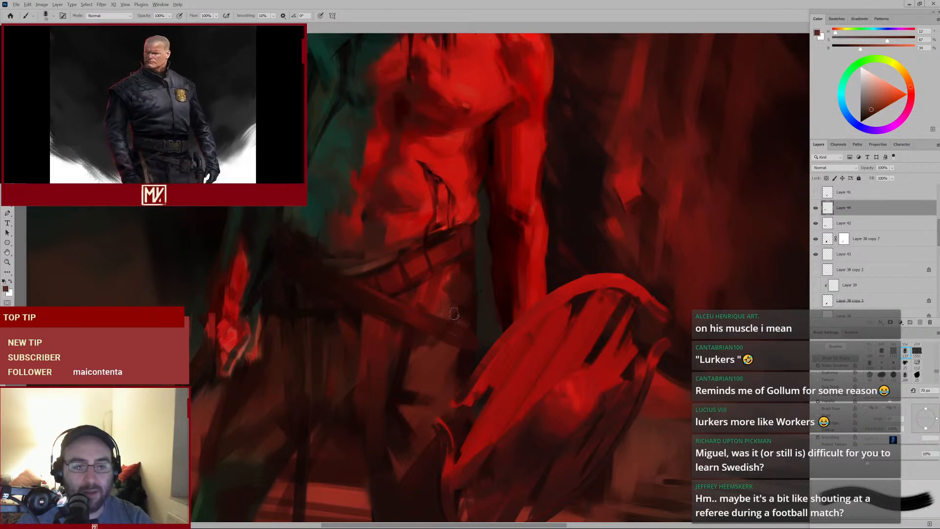
pyautogui.press(']')
pyautogui.press(']')
pyautogui.keyDown('alt'); pyautogui.click(408, 315); pyautogui.keyUp('alt')
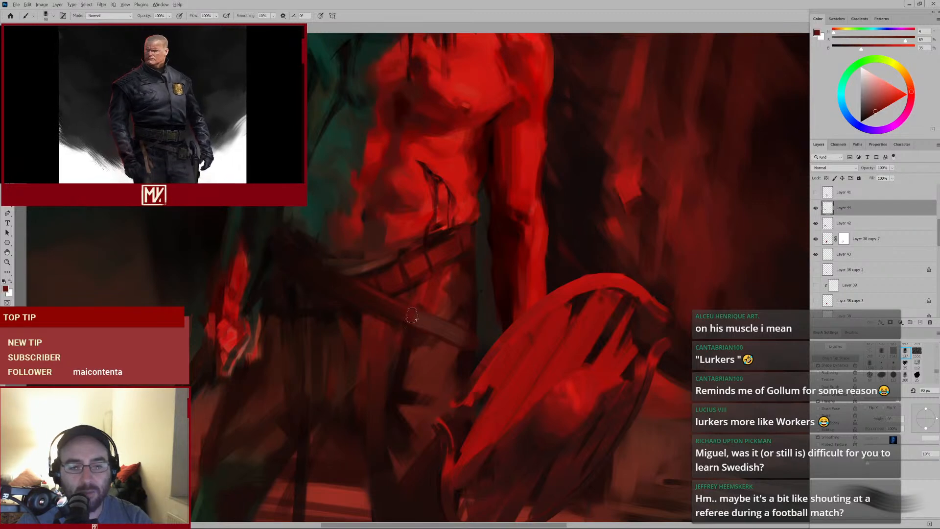
pyautogui.moveTo(468, 324); pyautogui.dragTo(443, 341)
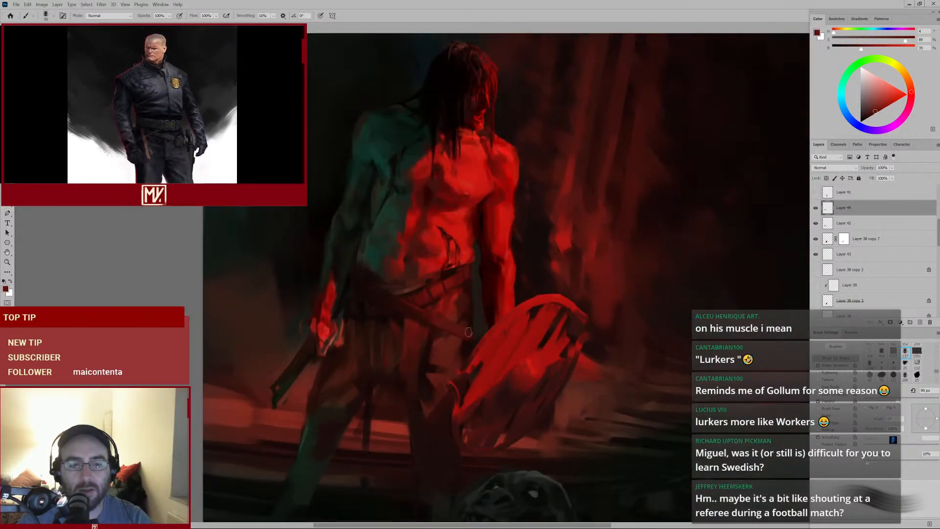
pyautogui.keyDown('alt'); pyautogui.click(427, 318); pyautogui.keyUp('alt')
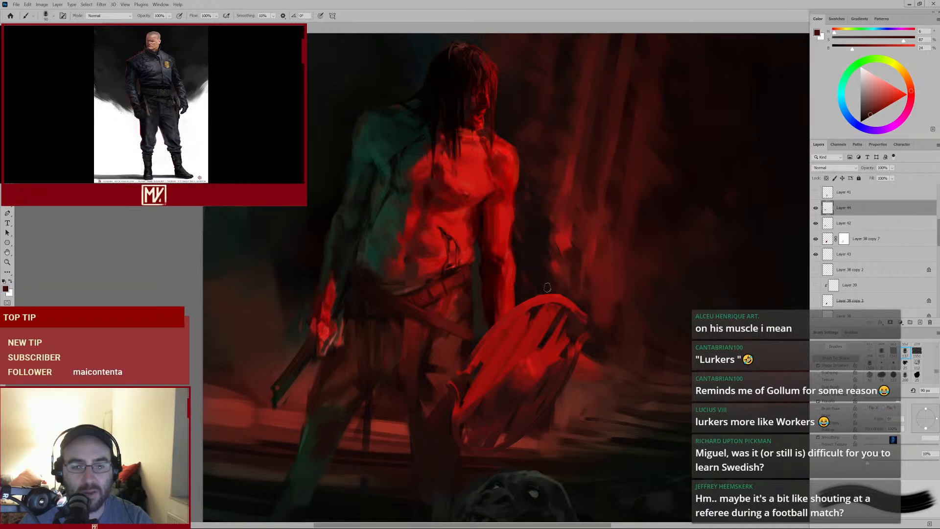
pyautogui.press('alt')
pyautogui.keyDown('alt'); pyautogui.click(470, 284); pyautogui.keyUp('alt')
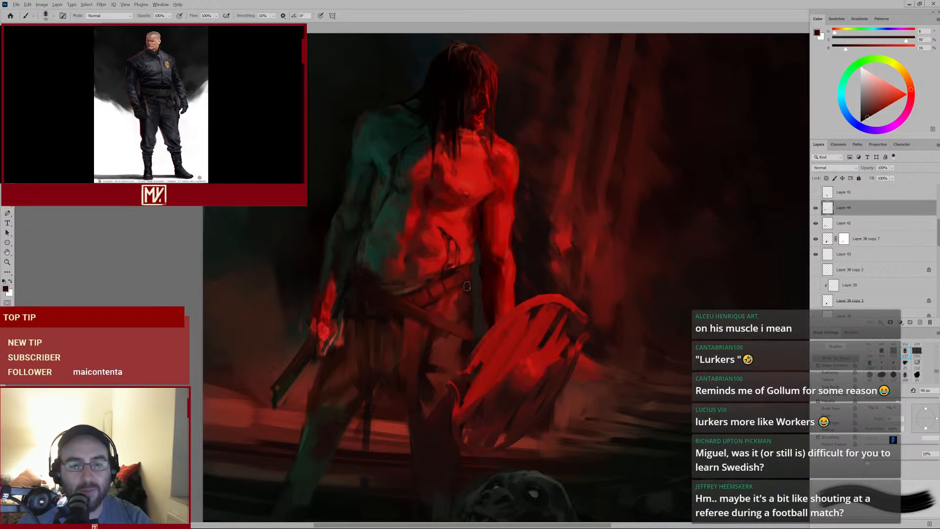
# Shrink the brush, dab dark-red accents on the belt buckle area, and sample a near-black tone
pyautogui.press('[')
pyautogui.press('[')
pyautogui.press('[')
pyautogui.keyDown('alt'); pyautogui.click(464, 290); pyautogui.keyUp('alt')
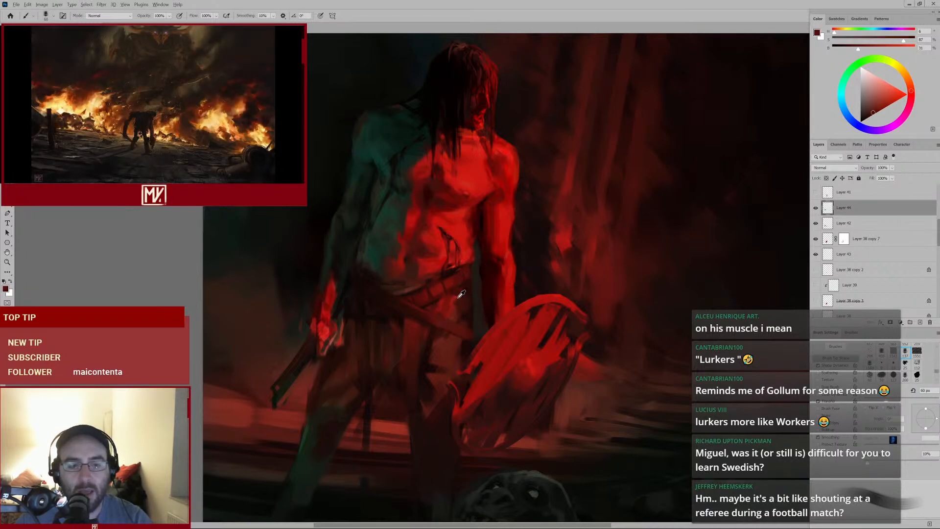
pyautogui.press('[')
pyautogui.press('[')
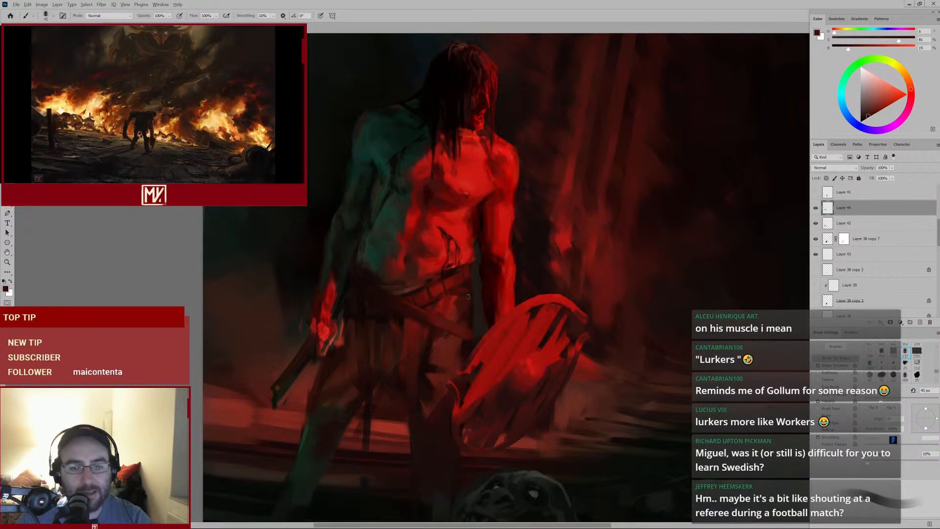
pyautogui.keyDown('alt'); pyautogui.click(460, 293); pyautogui.keyUp('alt')
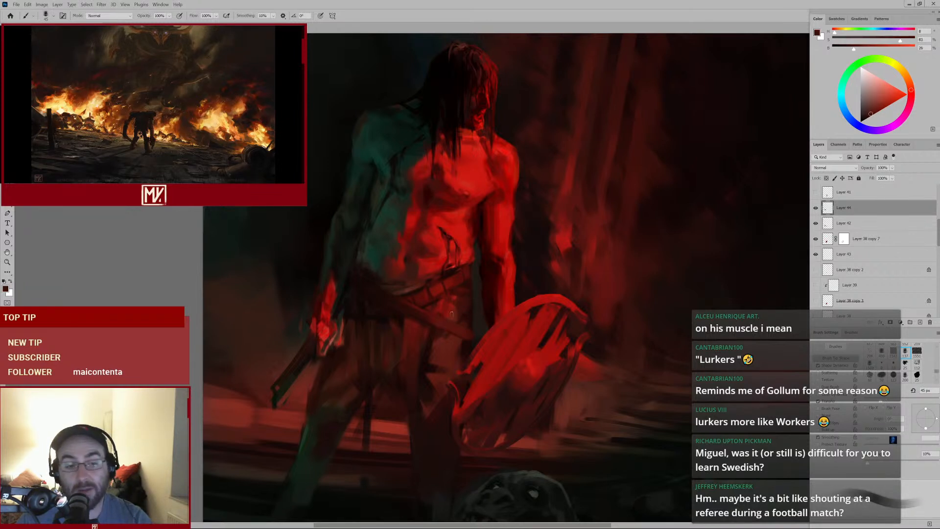
pyautogui.keyDown('alt'); pyautogui.click(402, 322); pyautogui.keyUp('alt')
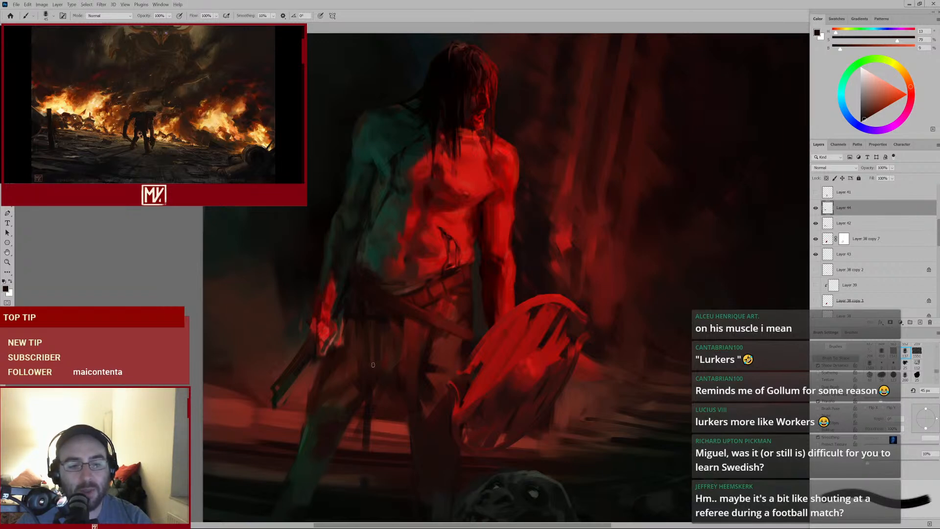
# Enlarge the brush and paint a dark stroke down the thigh below the belt
pyautogui.press(']')
pyautogui.press(']')
pyautogui.press(']')
pyautogui.moveTo(403, 373); pyautogui.dragTo(378, 414)
pyautogui.moveTo(440, 322); pyautogui.dragTo(458, 275)
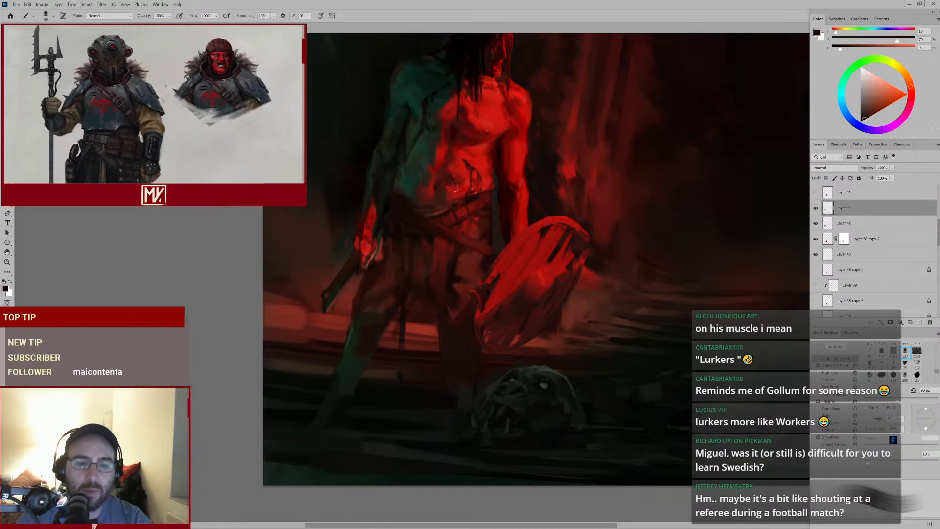
# Sample a dark red from the hip and dab it onto the belt's left side
pyautogui.press('[')
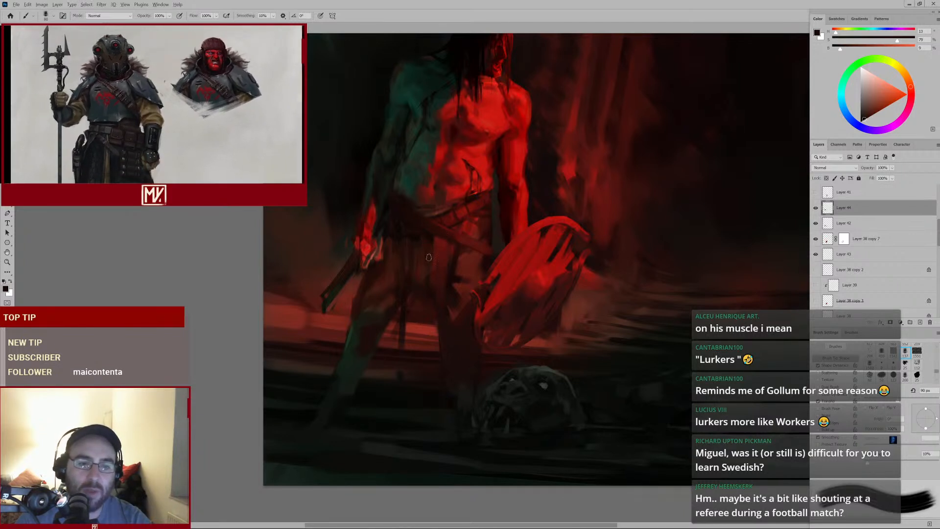
pyautogui.keyDown('alt'); pyautogui.click(424, 244); pyautogui.keyUp('alt')
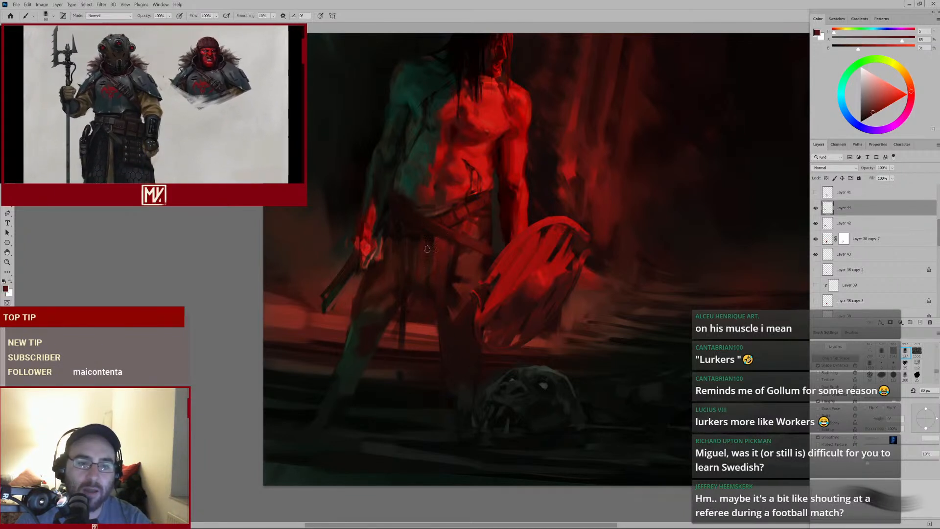
pyautogui.keyDown('alt'); pyautogui.click(431, 247); pyautogui.keyUp('alt')
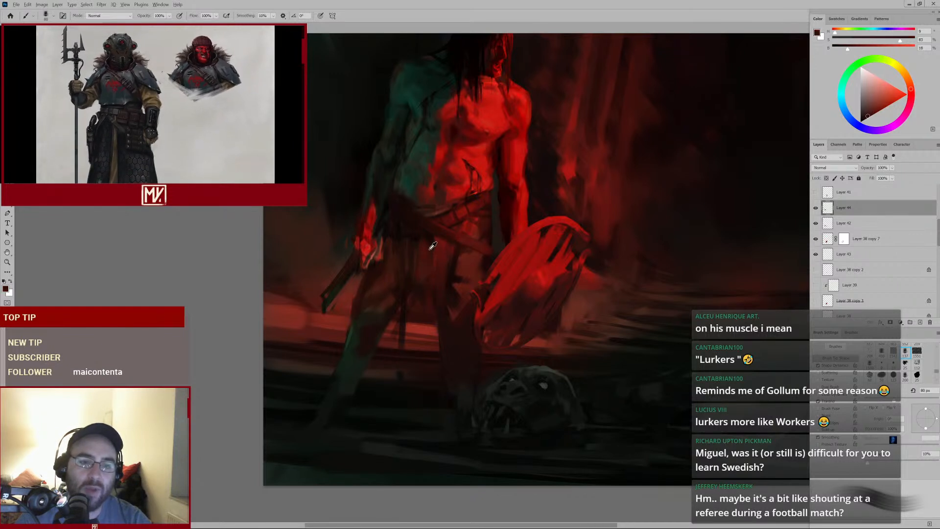
pyautogui.moveTo(478, 256); pyautogui.dragTo(436, 281)
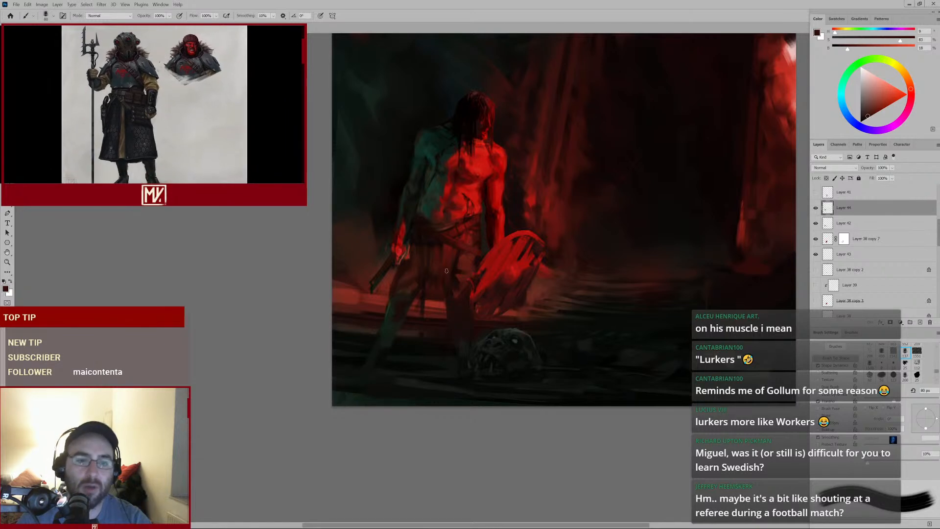
pyautogui.moveTo(468, 240); pyautogui.dragTo(486, 239)
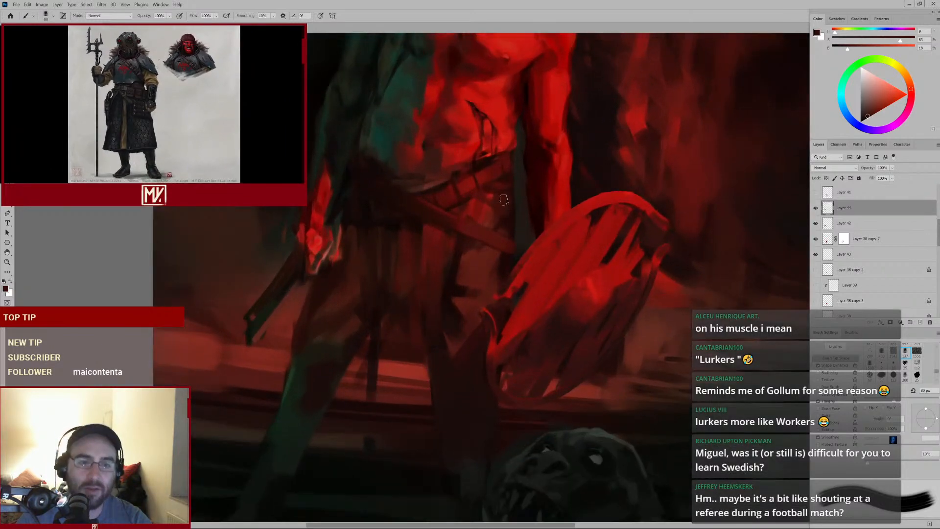
# With a smaller brush, alternate dark and red dabs across the belt straps above the hip
pyautogui.press('[')
pyautogui.press('[')
pyautogui.press('[')
pyautogui.press('[')
pyautogui.press('[')
pyautogui.press('[')
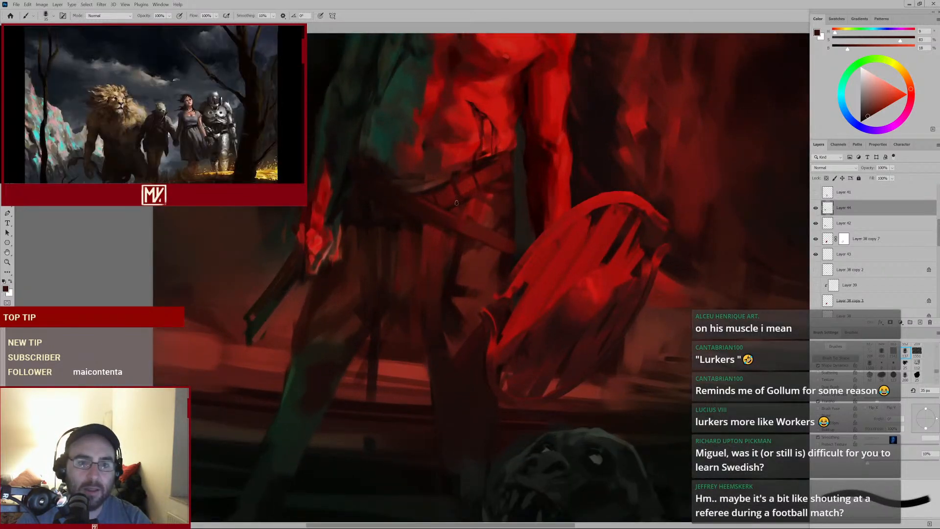
pyautogui.keyDown('alt'); pyautogui.click(418, 229); pyautogui.keyUp('alt')
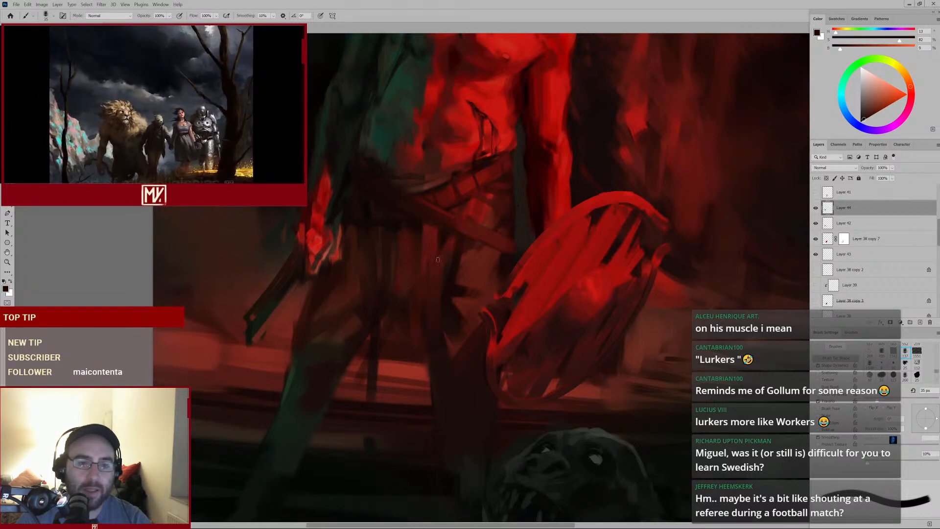
pyautogui.keyDown('alt'); pyautogui.click(446, 253); pyautogui.keyUp('alt')
pyautogui.keyDown('alt'); pyautogui.click(392, 237); pyautogui.keyUp('alt')
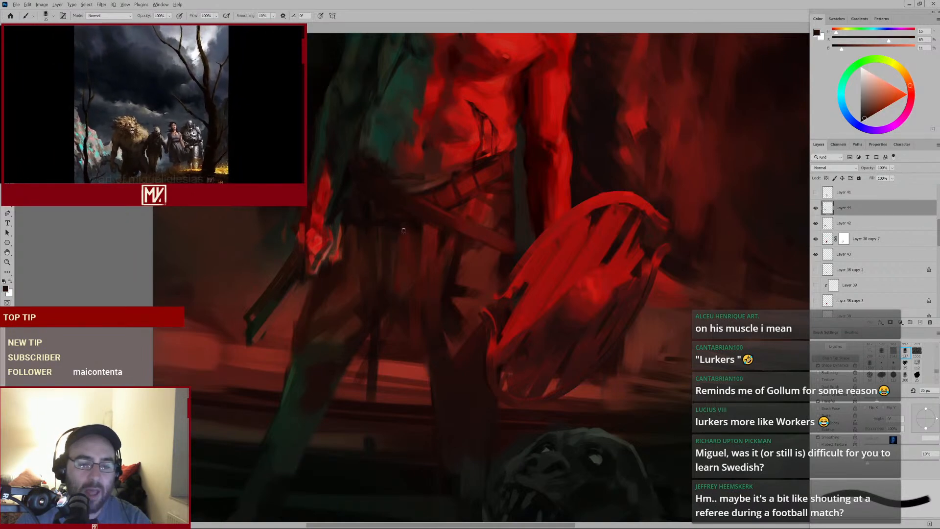
pyautogui.moveTo(420, 241)
pyautogui.mouseDown()
pyautogui.moveTo(389, 267)
pyautogui.moveTo(419, 236)
pyautogui.mouseUp()
pyautogui.keyDown('alt'); pyautogui.click(429, 227); pyautogui.keyUp('alt')
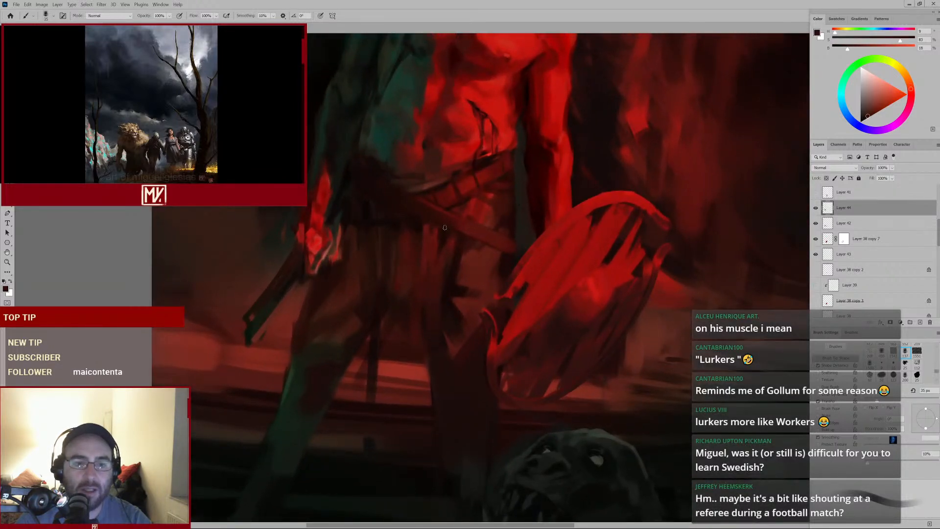
pyautogui.keyDown('alt'); pyautogui.click(441, 232); pyautogui.keyUp('alt')
pyautogui.press('[')
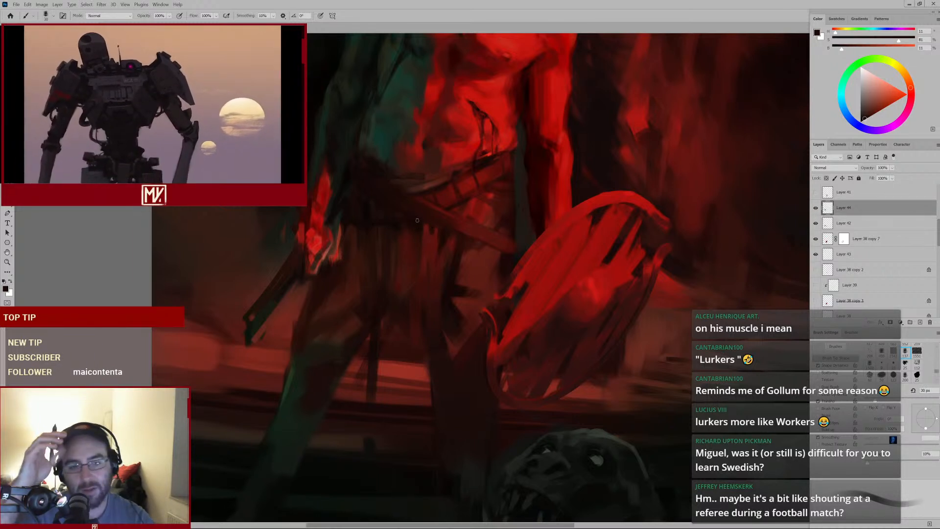
# Sample a dark tone from the belt, dab it along the strap, and enlarge the brush for a broader dab
pyautogui.press('alt')
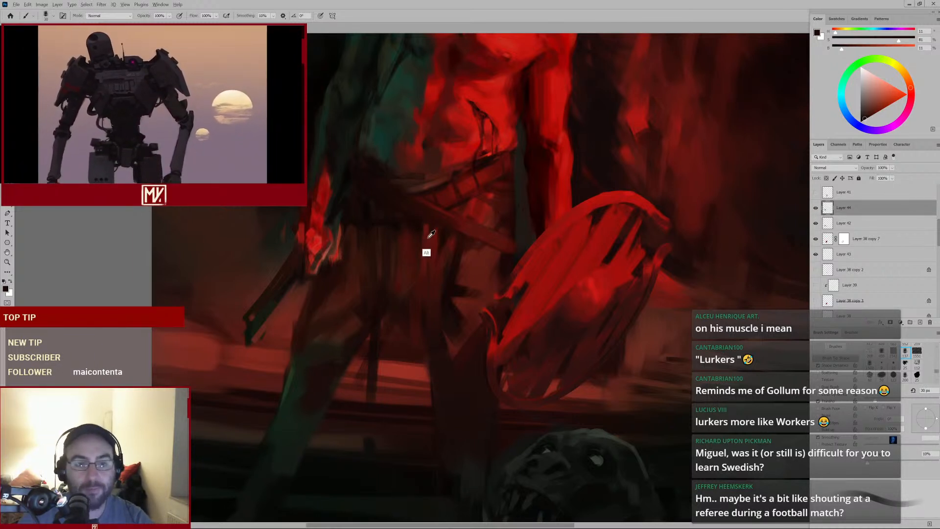
pyautogui.keyDown('alt'); pyautogui.click(431, 234); pyautogui.keyUp('alt')
pyautogui.moveTo(432, 234)
pyautogui.mouseDown()
pyautogui.moveTo(439, 228)
pyautogui.moveTo(427, 257)
pyautogui.mouseUp()
pyautogui.keyDown('alt'); pyautogui.click(431, 230); pyautogui.keyUp('alt')
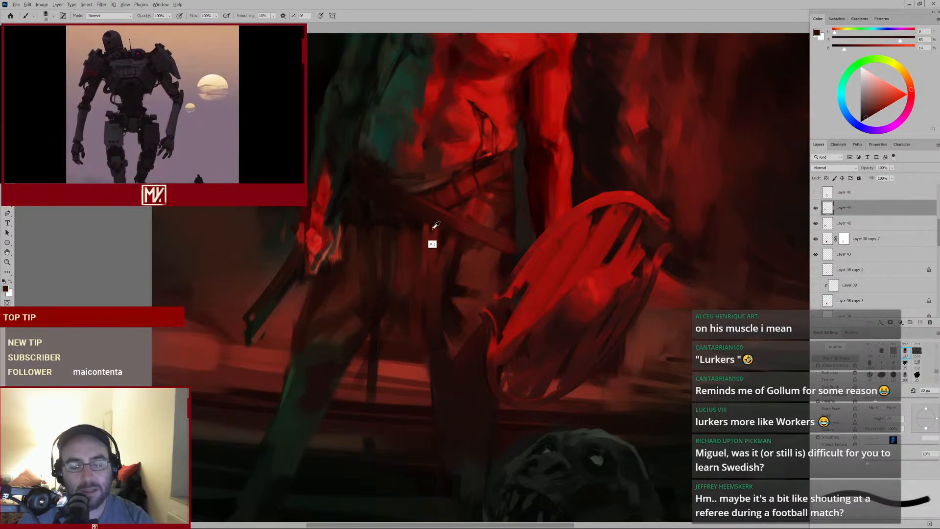
pyautogui.keyDown('alt'); pyautogui.click(432, 229); pyautogui.keyUp('alt')
pyautogui.press(']')
pyautogui.press(']')
pyautogui.press(']')
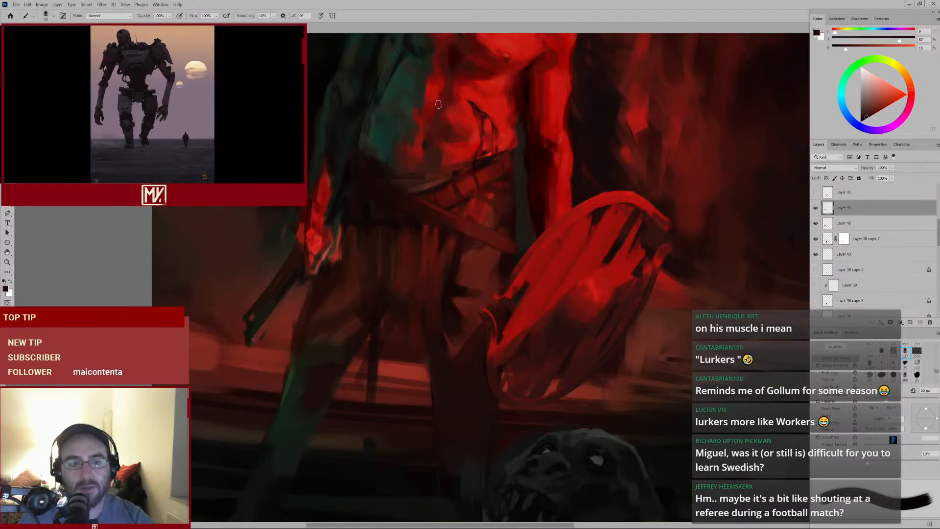
pyautogui.moveTo(502, 250); pyautogui.dragTo(440, 283)
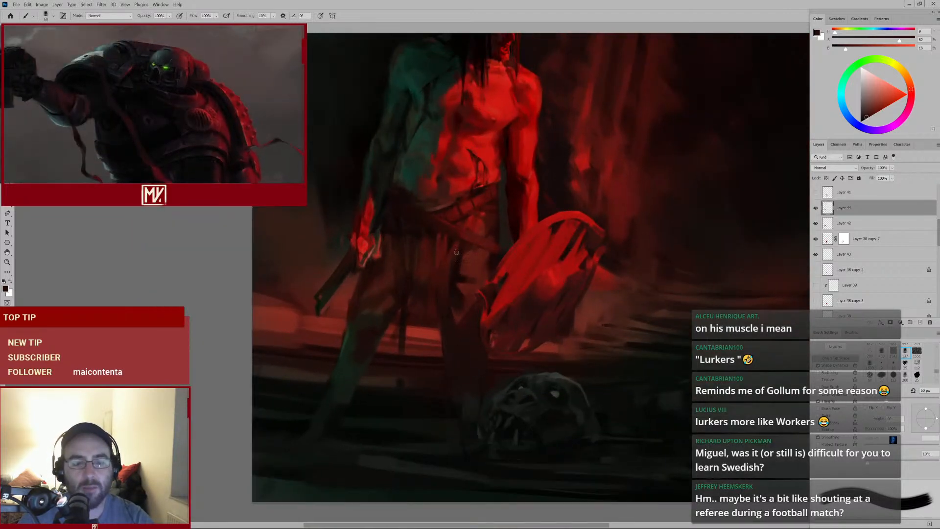
pyautogui.keyDown('ctrl'); pyautogui.click(435, 246); pyautogui.keyUp('ctrl')
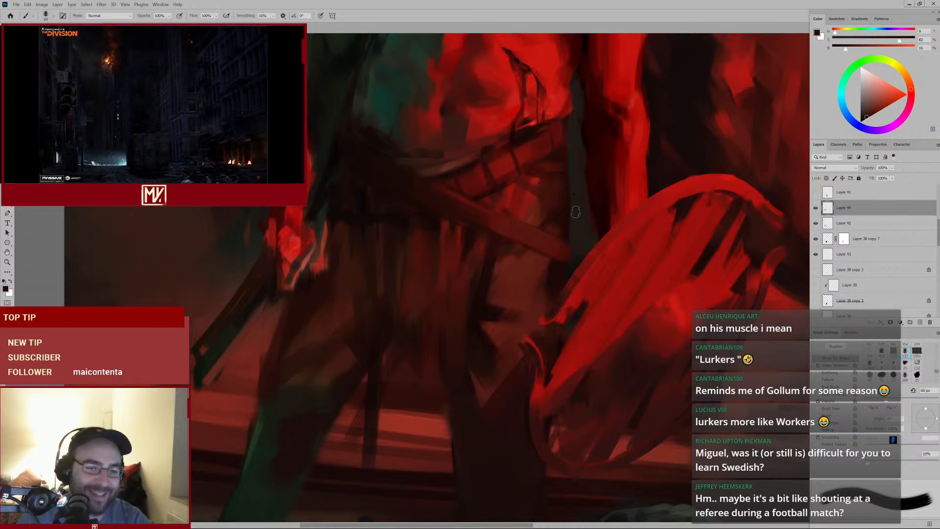
# Sample a deep red and dab it into the centre of the belt beside the shield
pyautogui.keyDown('alt'); pyautogui.click(407, 216); pyautogui.keyUp('alt')
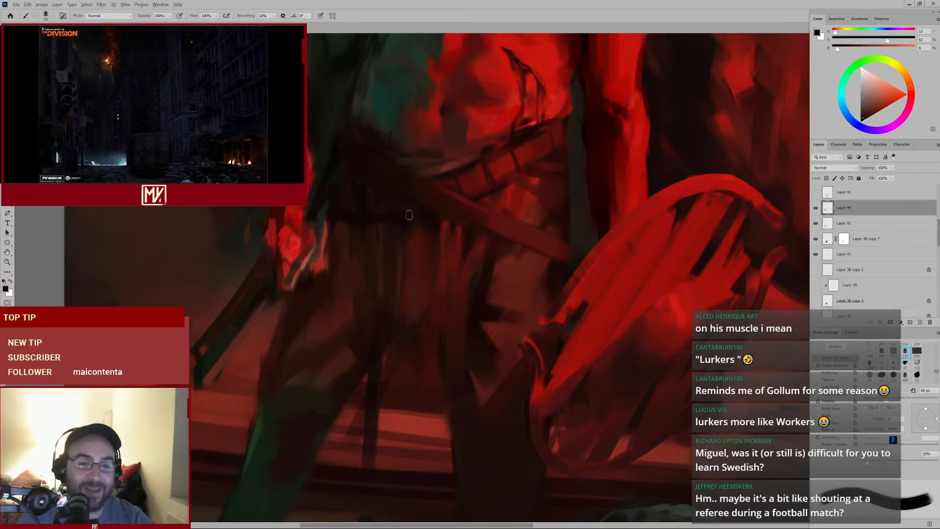
pyautogui.press('[')
pyautogui.press('[')
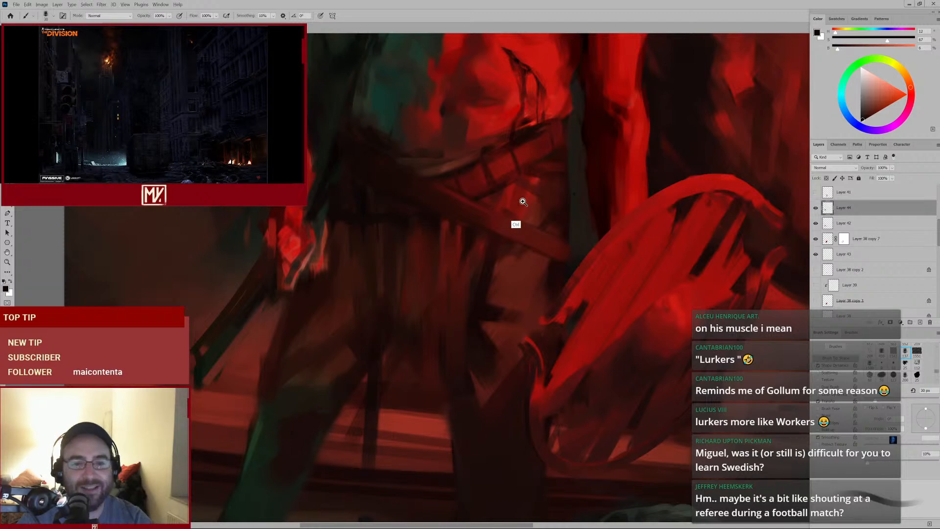
pyautogui.moveTo(517, 210); pyautogui.dragTo(457, 251)
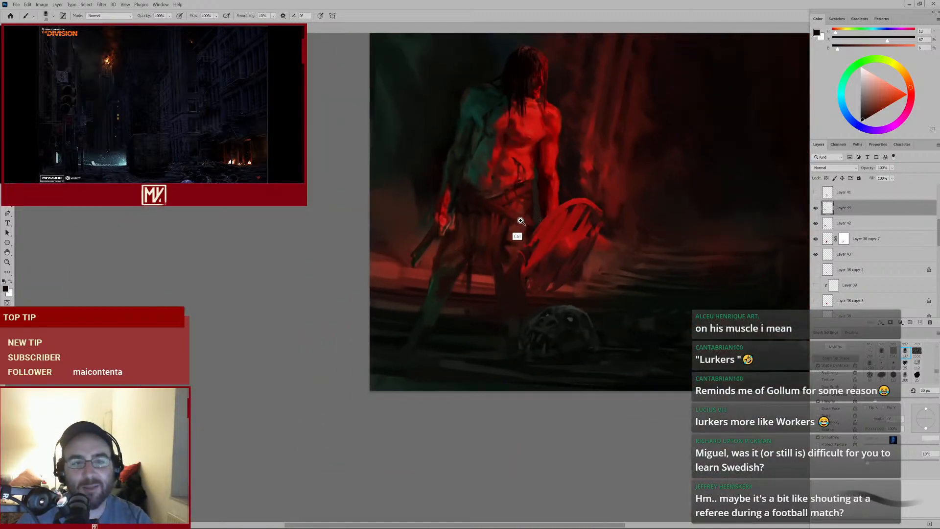
pyautogui.moveTo(520, 221); pyautogui.dragTo(541, 214)
pyautogui.keyDown('alt'); pyautogui.click(468, 211); pyautogui.keyUp('alt')
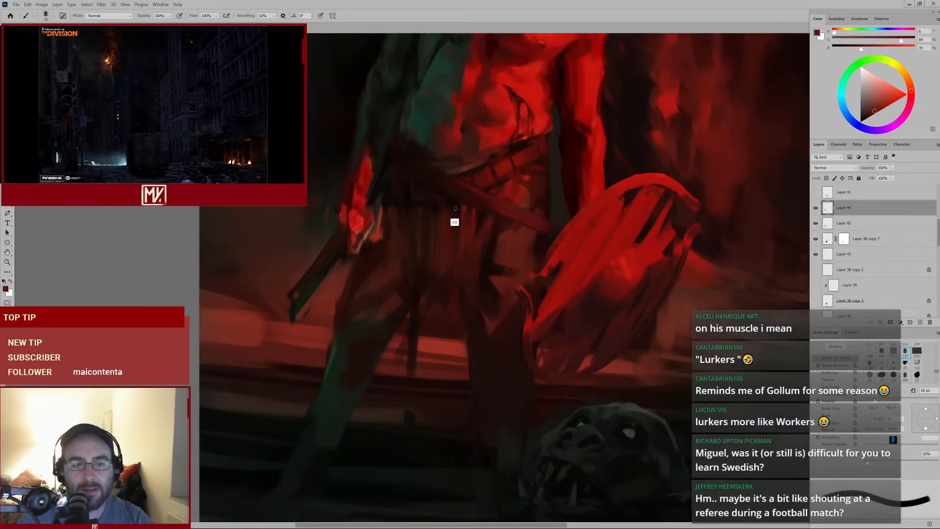
pyautogui.keyDown('alt'); pyautogui.click(455, 208); pyautogui.keyUp('alt')
# Resize the brush repeatedly while dabbing red and dark touches along the lower belt strap
pyautogui.press(']')
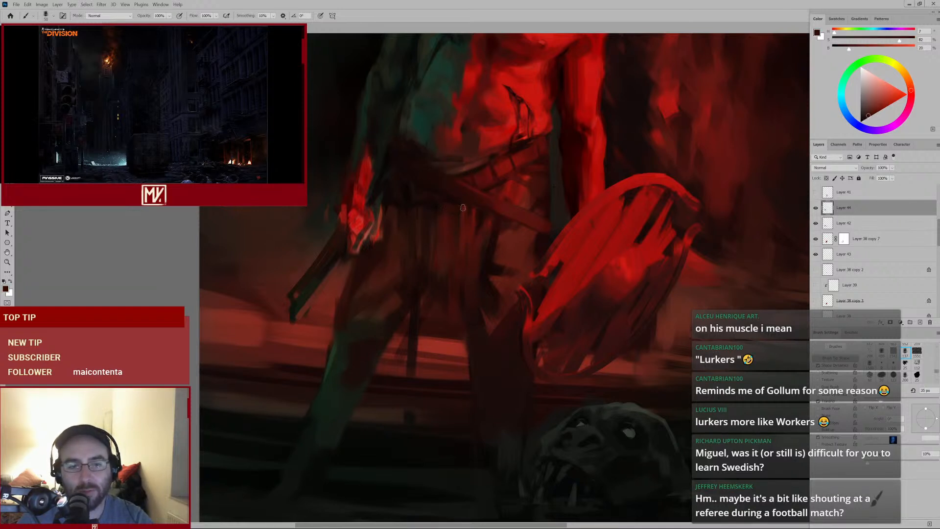
pyautogui.press(']')
pyautogui.press(']')
pyautogui.press(']')
pyautogui.keyDown('alt'); pyautogui.click(455, 200); pyautogui.keyUp('alt')
pyautogui.press('[')
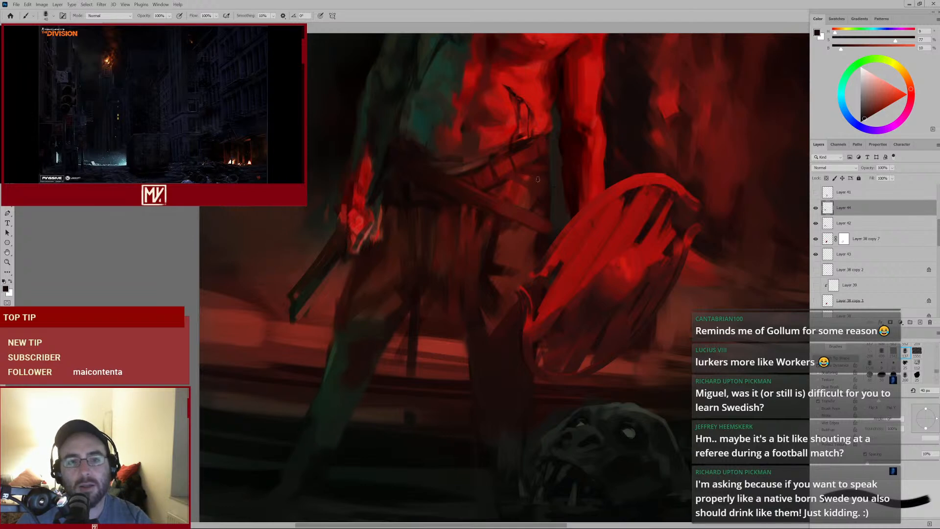
pyautogui.keyDown('alt'); pyautogui.click(506, 177); pyautogui.keyUp('alt')
pyautogui.press('[')
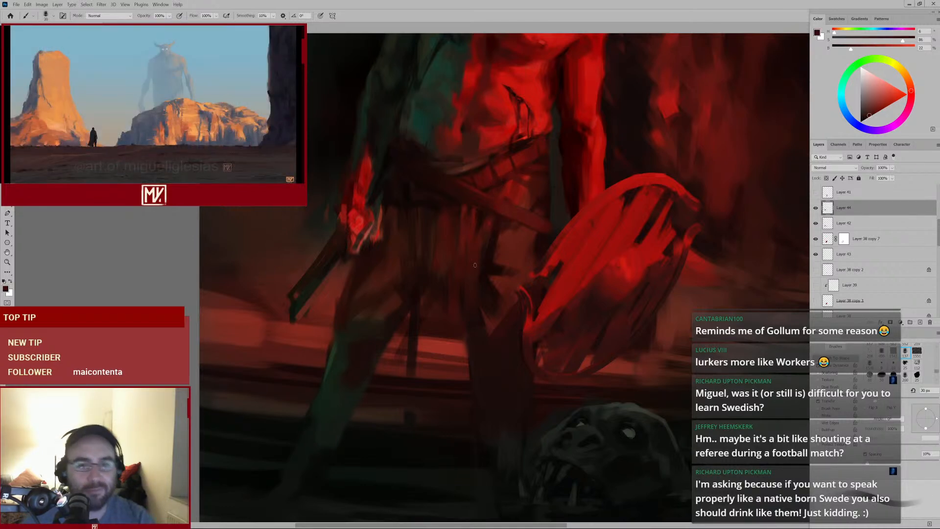
pyautogui.keyDown('alt'); pyautogui.click(513, 231); pyautogui.keyUp('alt')
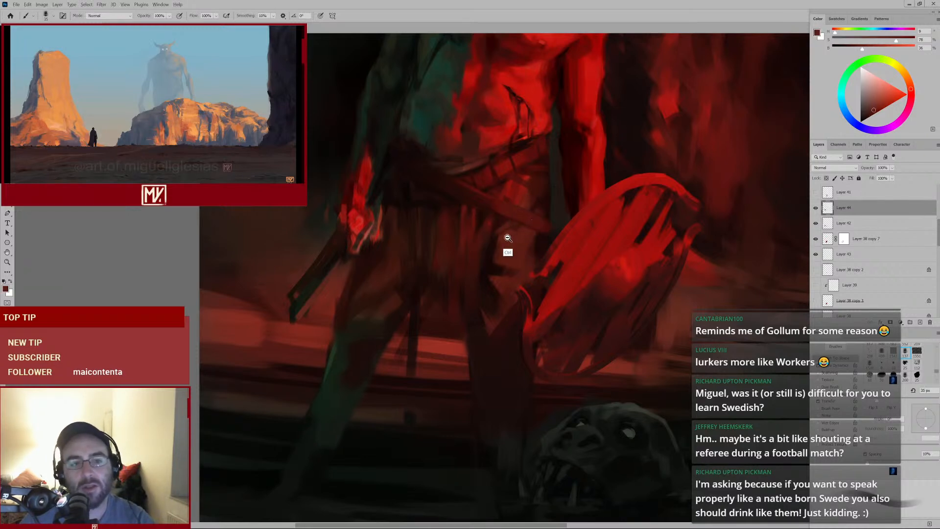
# Sample colours near the hip and paint dark strokes shaping the hip and upper thigh under the belt
pyautogui.moveTo(505, 237)
pyautogui.mouseDown()
pyautogui.moveTo(497, 248)
pyautogui.moveTo(512, 226)
pyautogui.mouseUp()
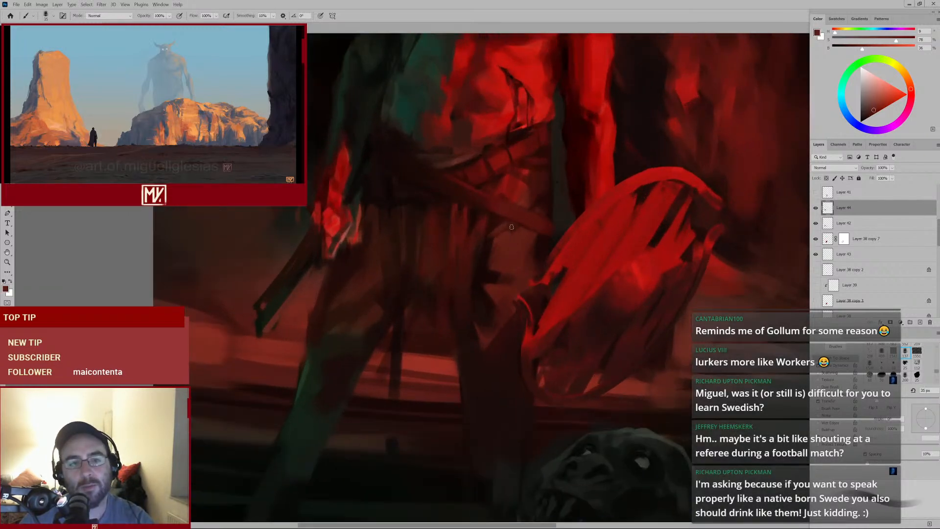
pyautogui.keyDown('alt'); pyautogui.click(400, 301); pyautogui.keyUp('alt')
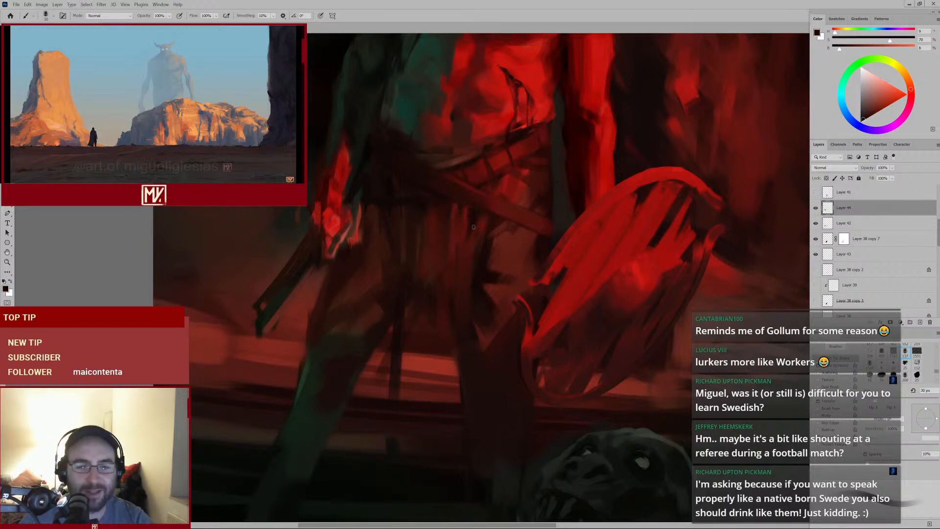
pyautogui.moveTo(503, 235)
pyautogui.mouseDown()
pyautogui.moveTo(470, 262)
pyautogui.moveTo(451, 237)
pyautogui.moveTo(447, 284)
pyautogui.mouseUp()
pyautogui.keyDown('alt'); pyautogui.click(454, 218); pyautogui.keyUp('alt')
pyautogui.moveTo(373, 357)
pyautogui.mouseDown()
pyautogui.moveTo(403, 348)
pyautogui.moveTo(473, 268)
pyautogui.mouseUp()
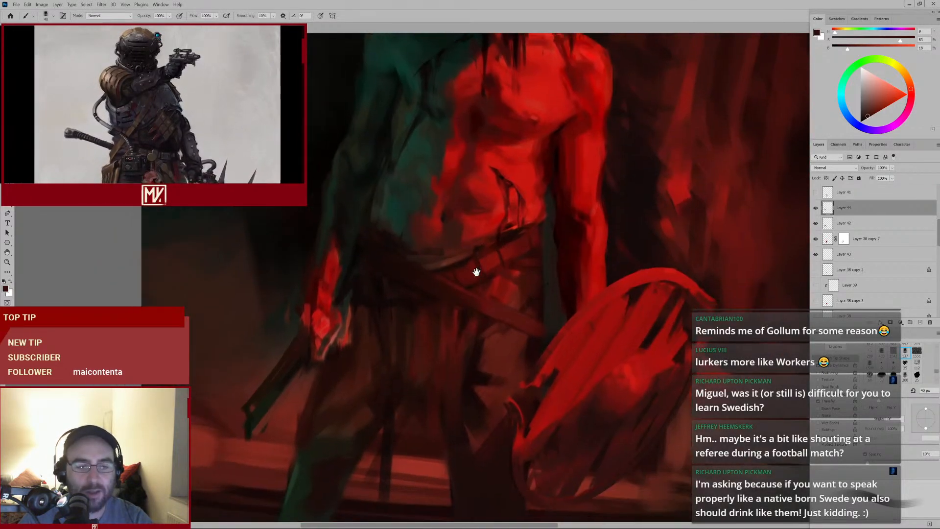
pyautogui.moveTo(419, 331); pyautogui.dragTo(444, 270)
pyautogui.keyDown('alt'); pyautogui.click(415, 277); pyautogui.keyUp('alt')
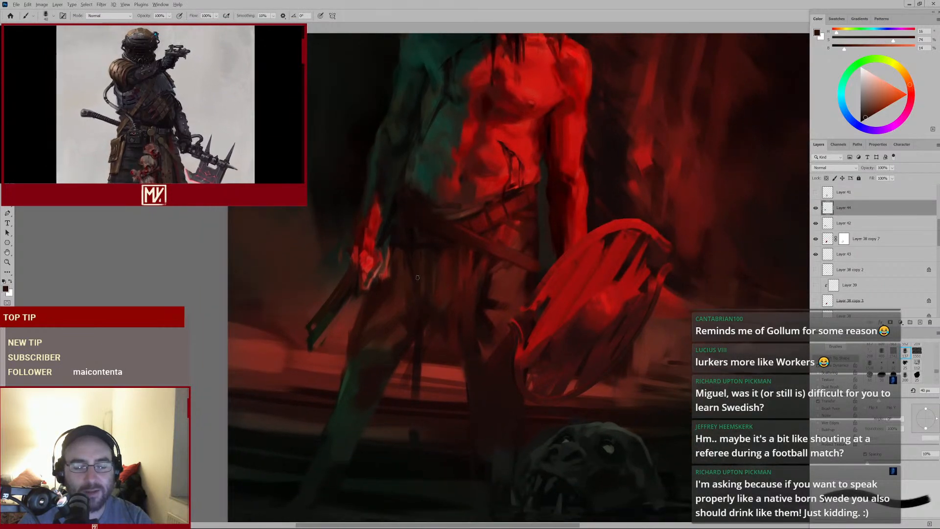
# Adjust the brush size and dab final dark accents on the belt's left edge and waist
pyautogui.press(']')
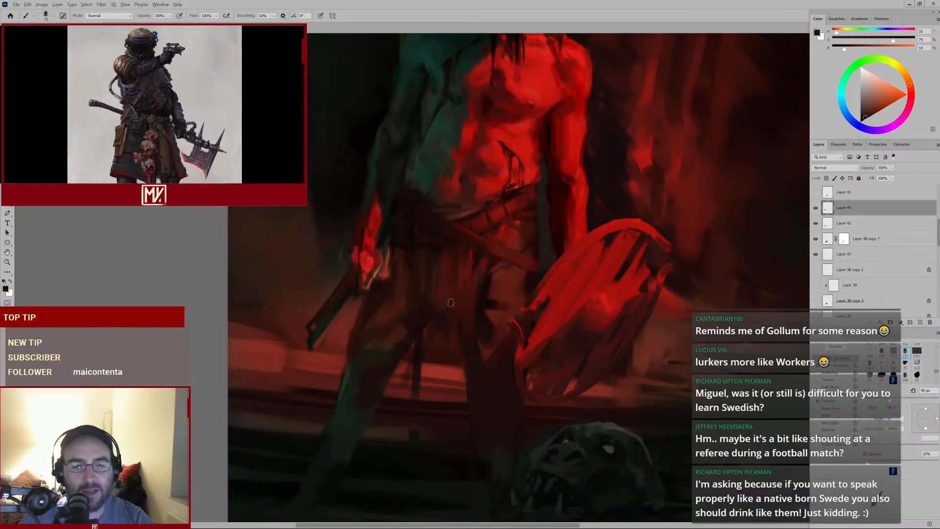
pyautogui.keyDown('alt'); pyautogui.click(432, 318); pyautogui.keyUp('alt')
pyautogui.press(']')
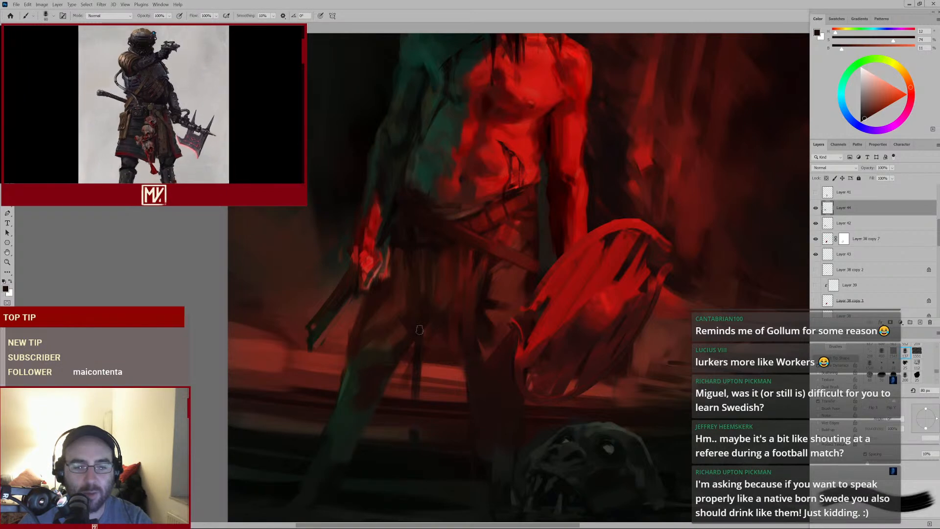
pyautogui.keyDown('alt'); pyautogui.click(455, 230); pyautogui.keyUp('alt')
pyautogui.press('[')
pyautogui.press('[')
pyautogui.keyDown('alt'); pyautogui.click(427, 213); pyautogui.keyUp('alt')
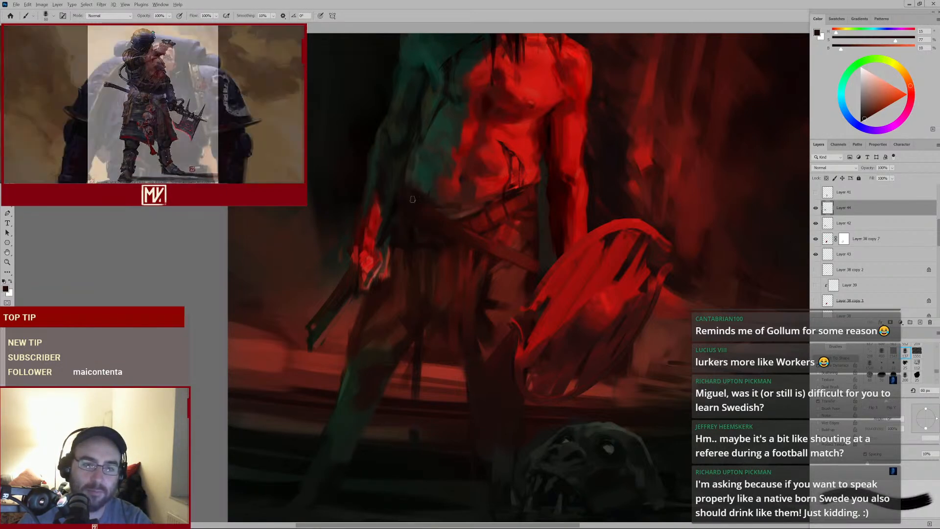
# Dab dark and red touches into the belt beside the shield, resizing the brush between strokes
pyautogui.keyDown('alt'); pyautogui.click(409, 242); pyautogui.keyUp('alt')
pyautogui.press('[')
pyautogui.press('[')
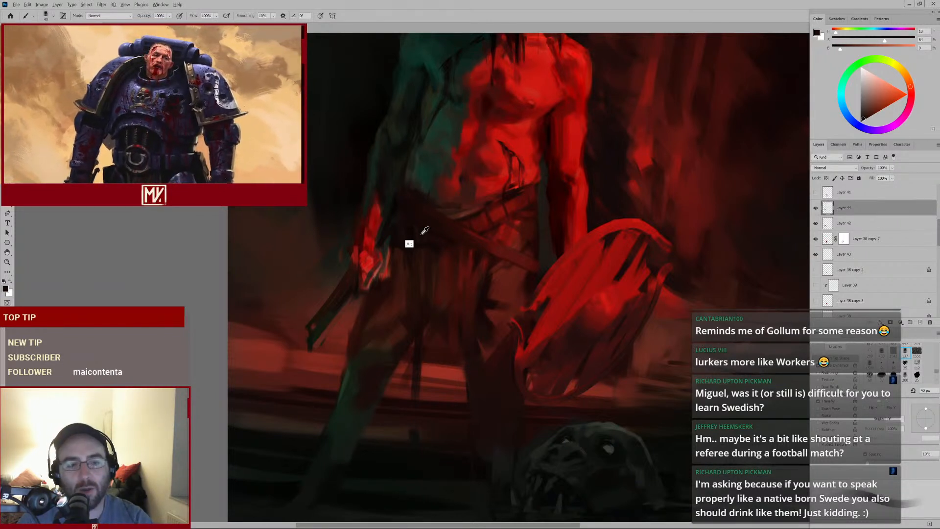
pyautogui.press(']')
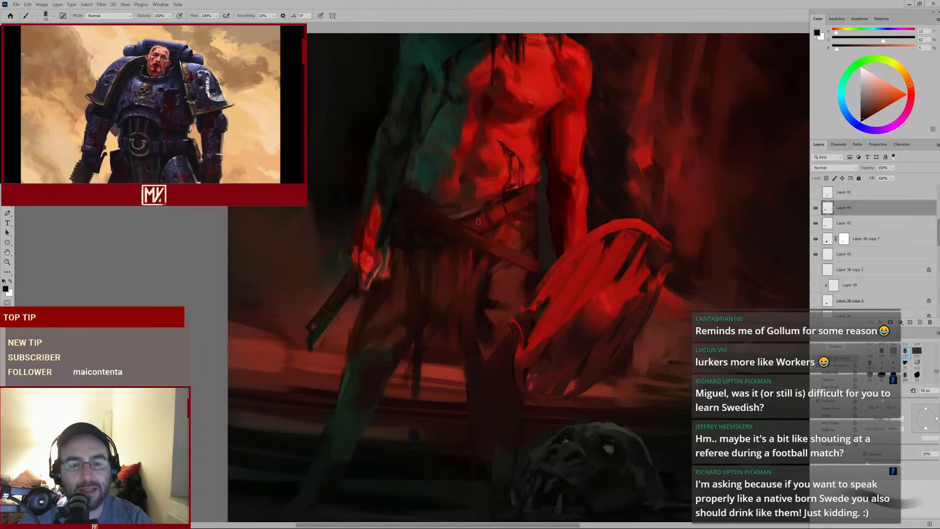
pyautogui.keyDown('alt'); pyautogui.click(498, 212); pyautogui.keyUp('alt')
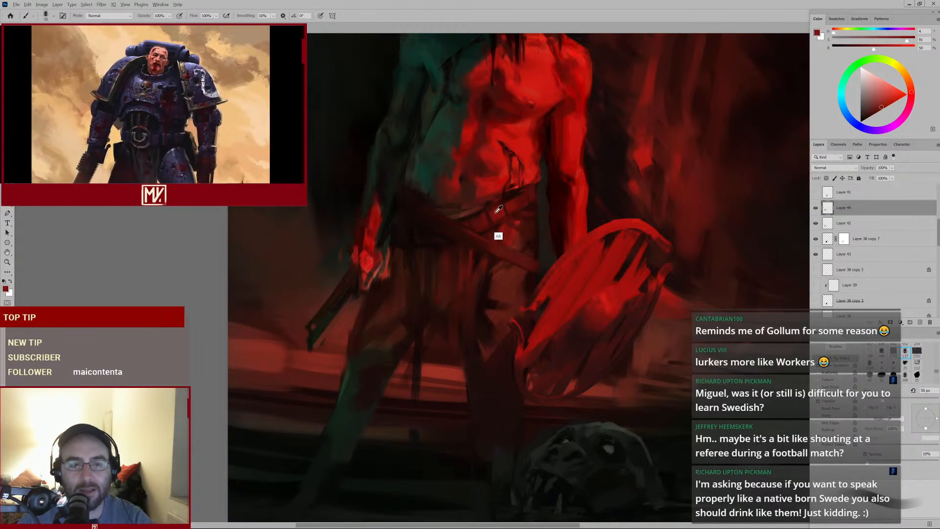
pyautogui.keyDown('alt'); pyautogui.click(490, 246); pyautogui.keyUp('alt')
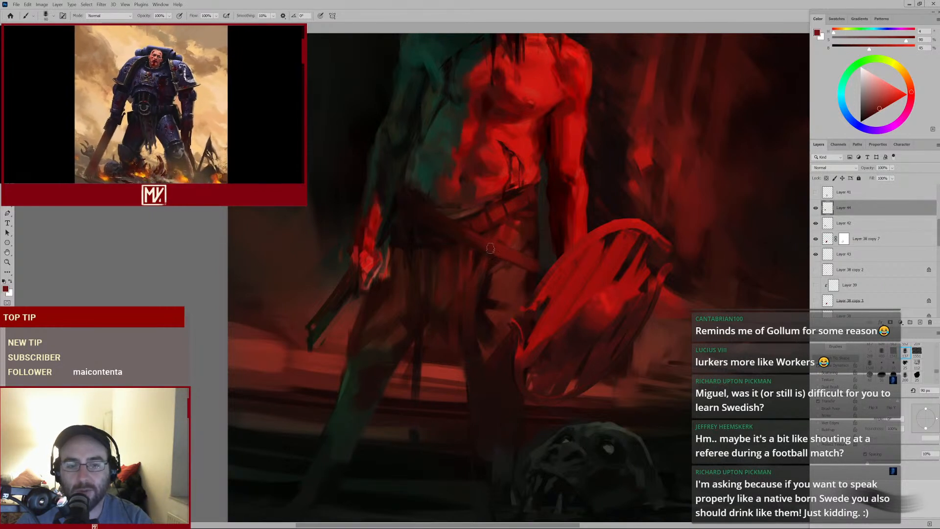
pyautogui.moveTo(442, 225); pyautogui.dragTo(481, 246)
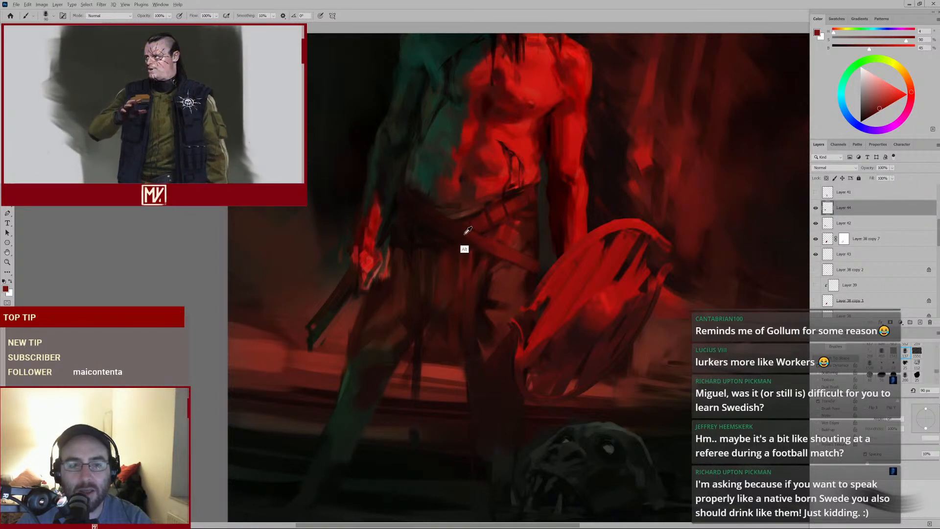
pyautogui.keyDown('alt'); pyautogui.click(466, 233); pyautogui.keyUp('alt')
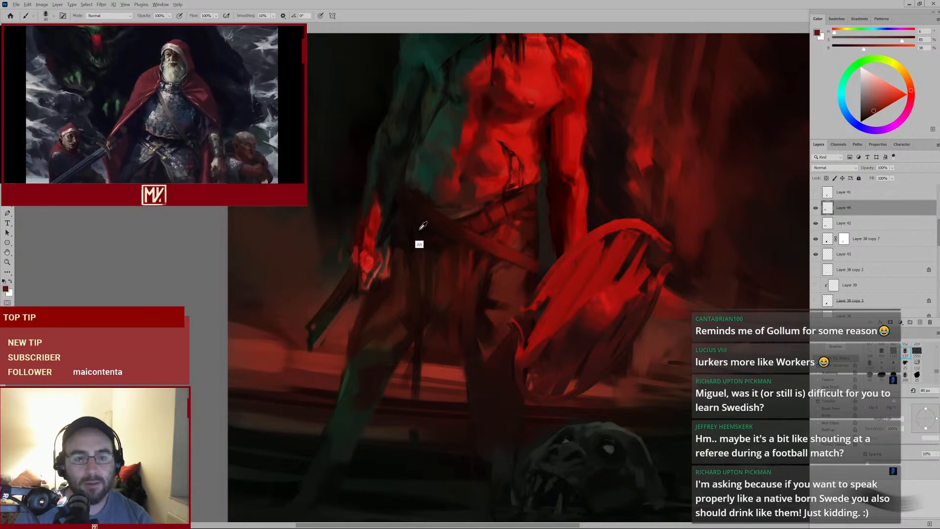
# Sample dark tones around the waist and dab shadows just above the belt, checking the whole figure zoomed out
pyautogui.keyDown('alt'); pyautogui.click(434, 231); pyautogui.keyUp('alt')
pyautogui.press('e')
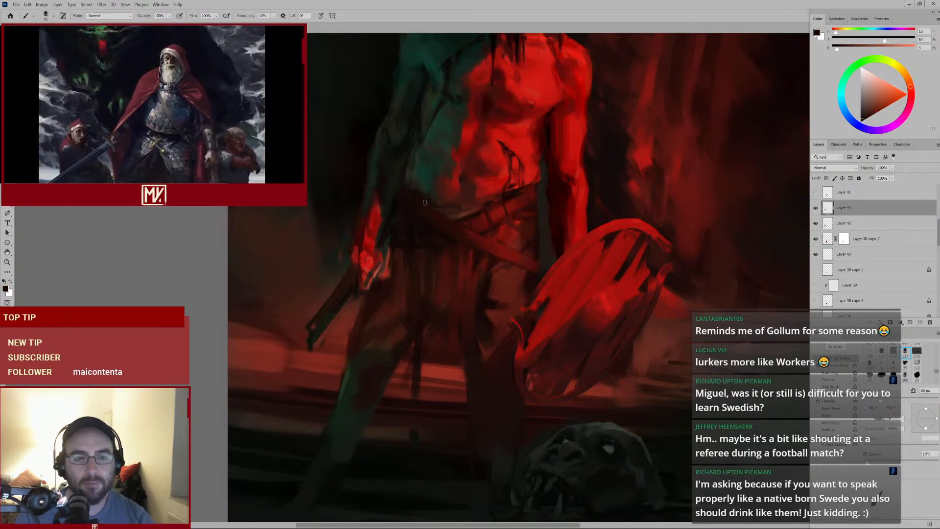
pyautogui.press('e')
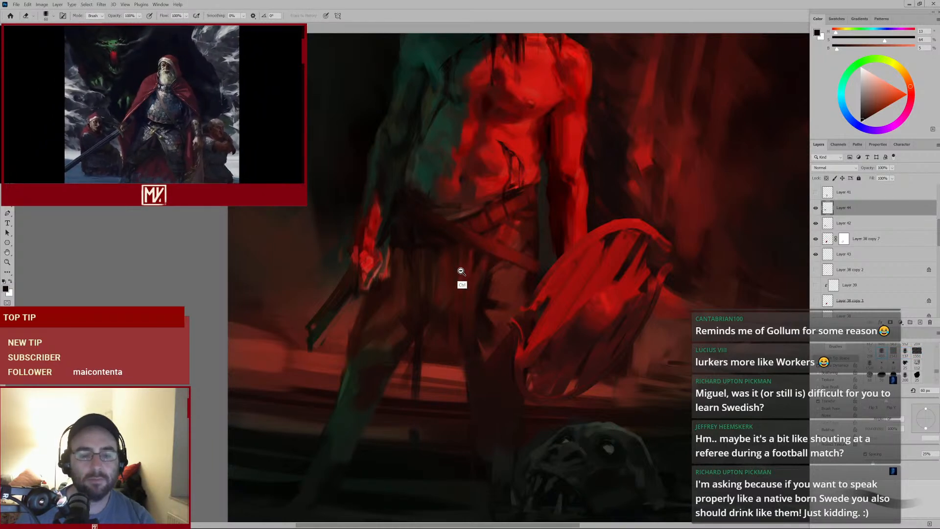
pyautogui.moveTo(461, 272)
pyautogui.keyDown('ctrl'); pyautogui.mouseDown()
pyautogui.moveTo(452, 279)
pyautogui.moveTo(490, 241)
pyautogui.mouseUp(); pyautogui.keyUp('ctrl')
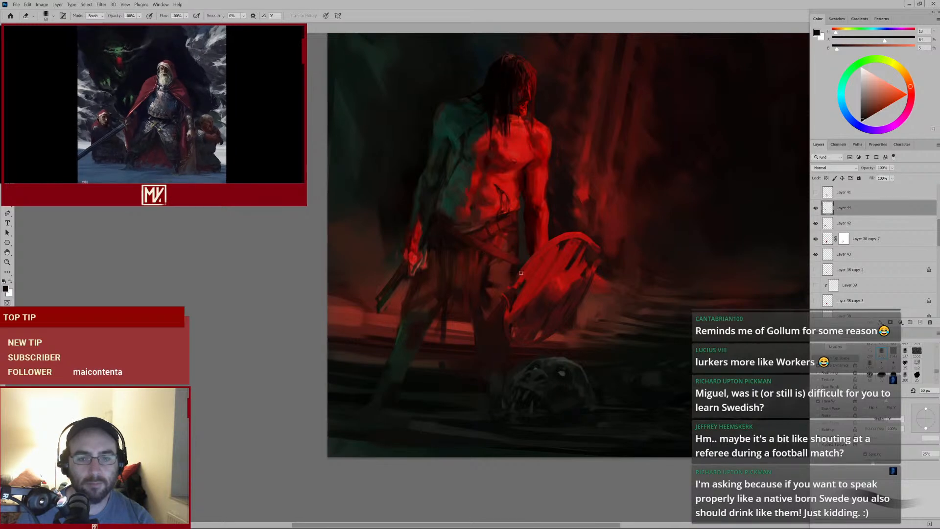
pyautogui.press('b')
pyautogui.keyDown('alt'); pyautogui.click(515, 274); pyautogui.keyUp('alt')
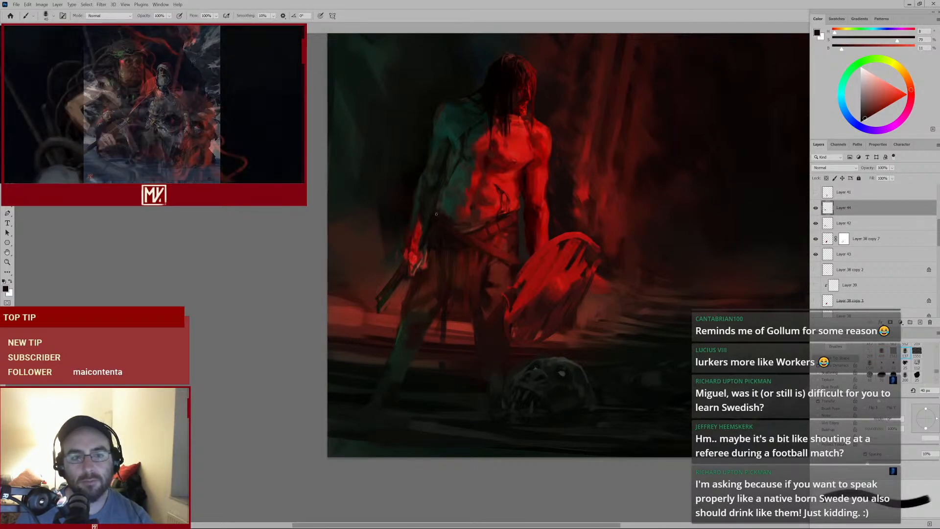
pyautogui.keyDown('ctrl'); pyautogui.moveTo(433, 213); pyautogui.dragTo(453, 204); pyautogui.keyUp('ctrl')
pyautogui.keyDown('alt'); pyautogui.click(444, 220); pyautogui.keyUp('alt')
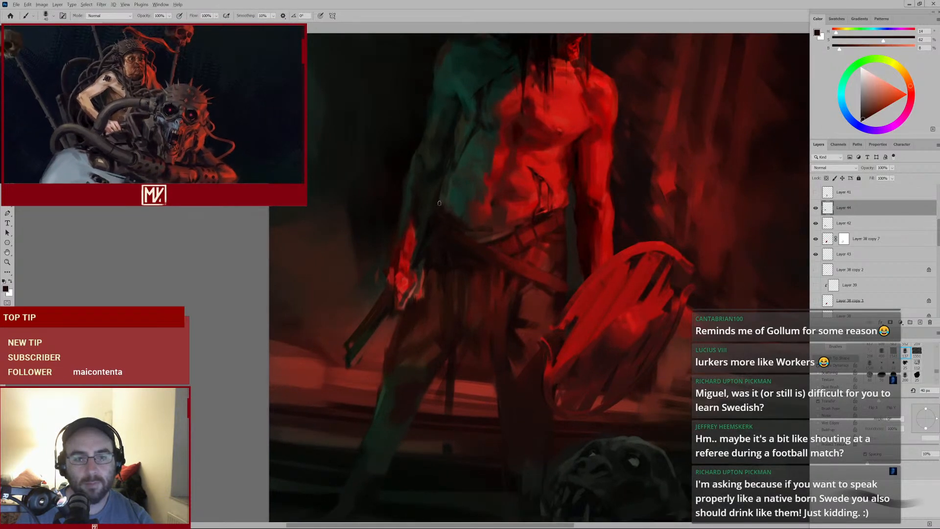
pyautogui.press(']')
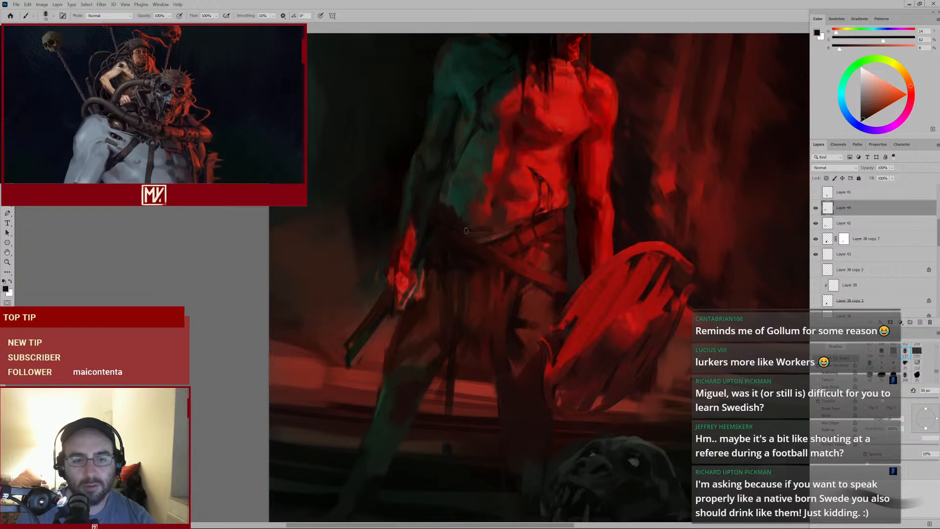
pyautogui.keyDown('alt'); pyautogui.click(451, 200); pyautogui.keyUp('alt')
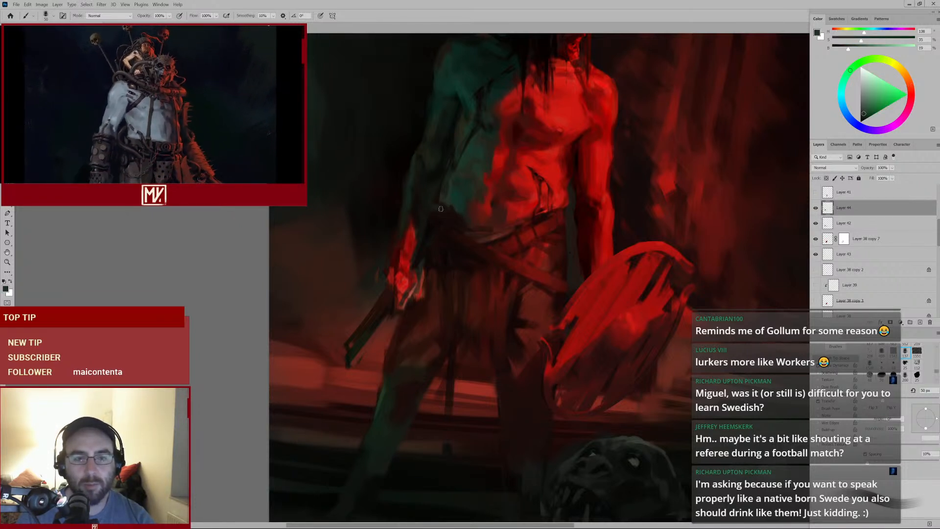
pyautogui.press('e')
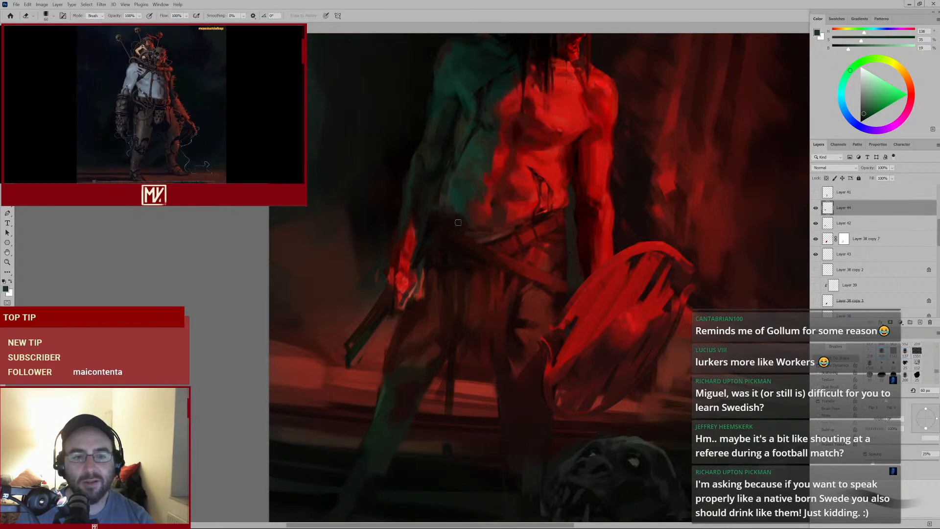
pyautogui.press('b')
pyautogui.keyDown('alt'); pyautogui.click(445, 219); pyautogui.keyUp('alt')
pyautogui.keyDown('alt'); pyautogui.click(443, 215); pyautogui.keyUp('alt')
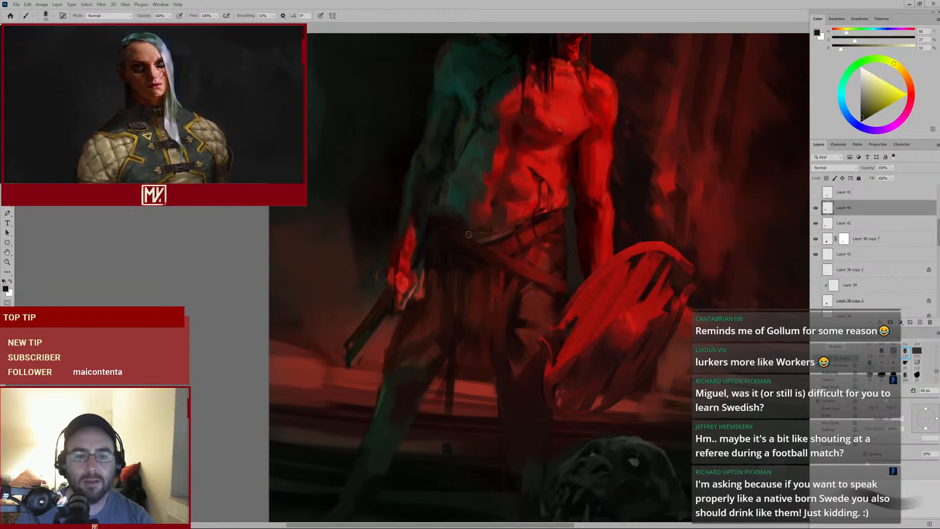
# Sample colours on the abdomen and dab small dark and red accents along the waistline with a smaller brush
pyautogui.keyDown('alt'); pyautogui.click(446, 179); pyautogui.keyUp('alt')
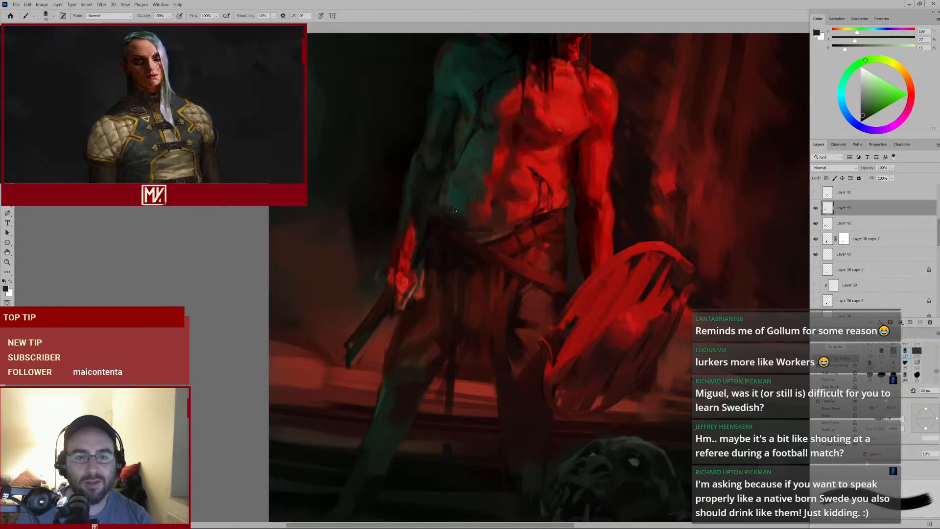
pyautogui.keyDown('alt'); pyautogui.click(451, 169); pyautogui.keyUp('alt')
pyautogui.press('[')
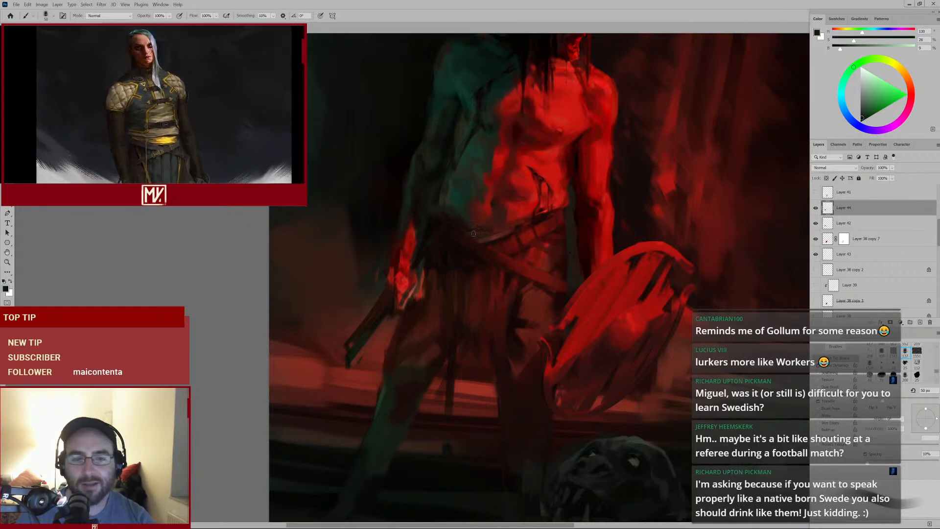
pyautogui.press('[')
pyautogui.keyDown('alt'); pyautogui.click(471, 230); pyautogui.keyUp('alt')
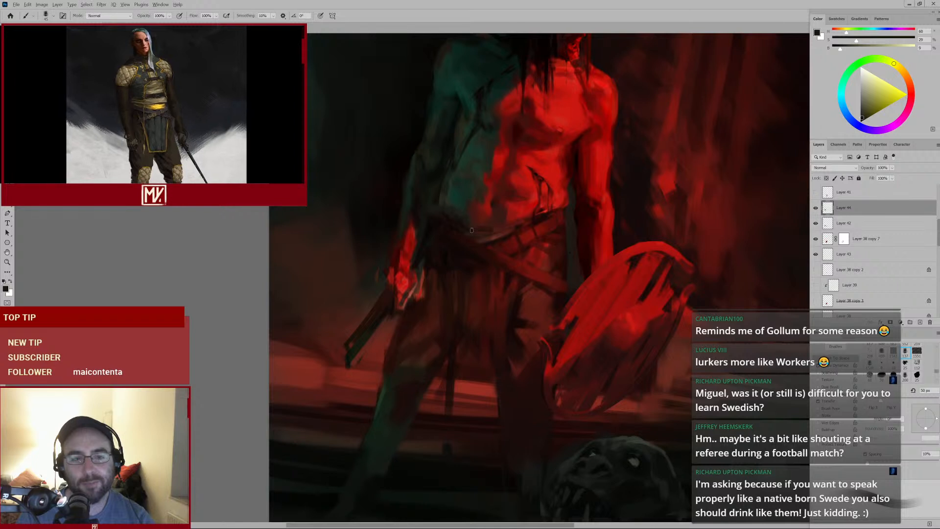
pyautogui.keyDown('alt'); pyautogui.click(473, 225); pyautogui.keyUp('alt')
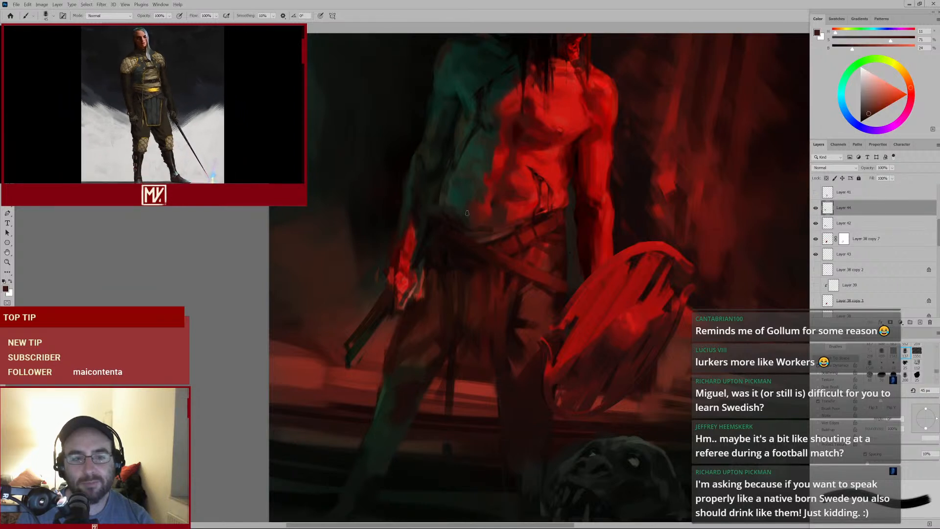
pyautogui.keyDown('alt'); pyautogui.click(435, 214); pyautogui.keyUp('alt')
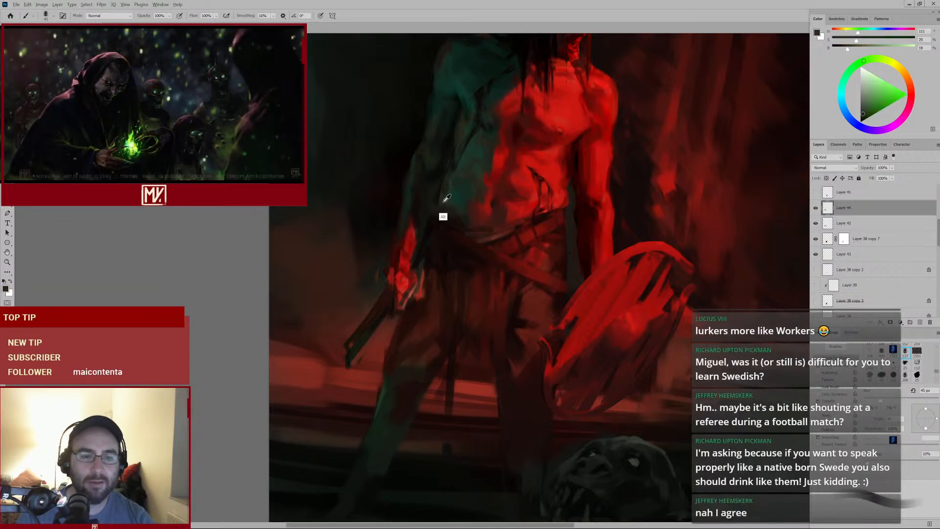
pyautogui.press('[')
pyautogui.press('[')
pyautogui.press('[')
pyautogui.keyDown('alt'); pyautogui.click(557, 200); pyautogui.keyUp('alt')
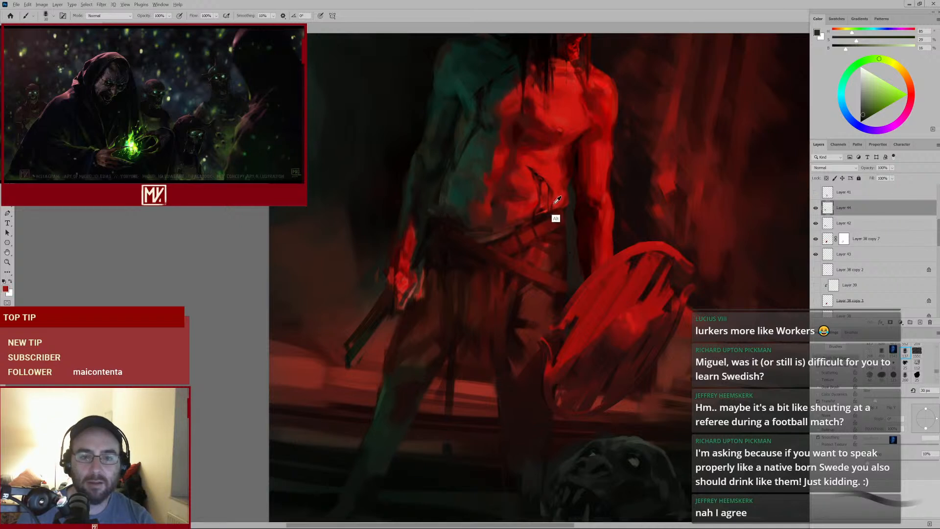
# Enlarge the brush, sample a deep red and paint strokes across the belt's centre near the shield
pyautogui.press(']')
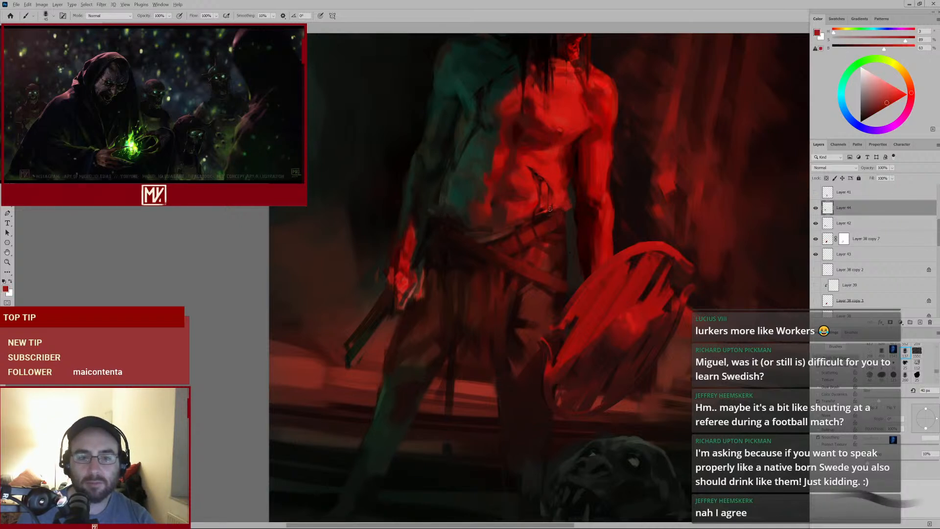
pyautogui.press(']')
pyautogui.press(']')
pyautogui.press(']')
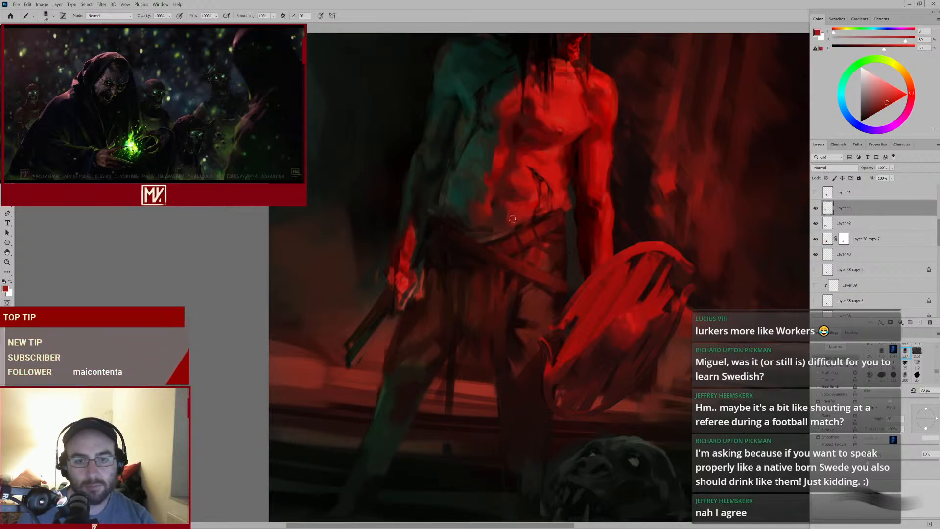
pyautogui.press('[')
pyautogui.keyDown('alt'); pyautogui.click(503, 212); pyautogui.keyUp('alt')
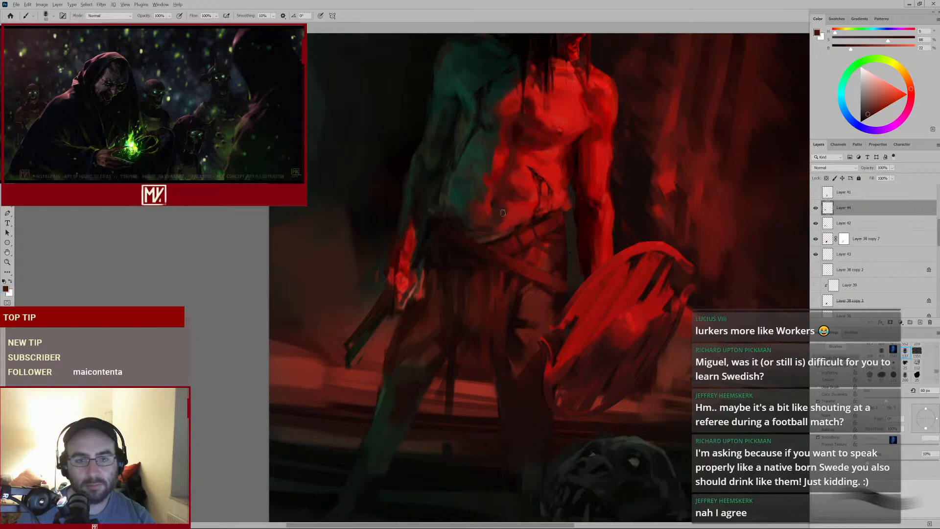
pyautogui.press('[')
pyautogui.press('[')
pyautogui.moveTo(538, 224)
pyautogui.mouseDown()
pyautogui.moveTo(494, 250)
pyautogui.moveTo(523, 234)
pyautogui.mouseUp()
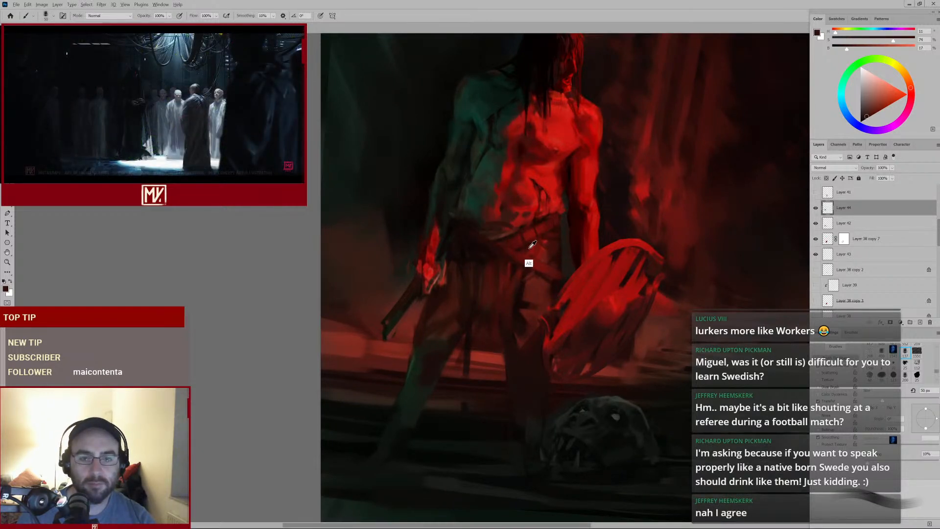
pyautogui.keyDown('alt'); pyautogui.click(533, 244); pyautogui.keyUp('alt')
# Add a new layer and paint dark red strokes over the lower belt strap, adjusting brush size
pyautogui.click(919, 323)
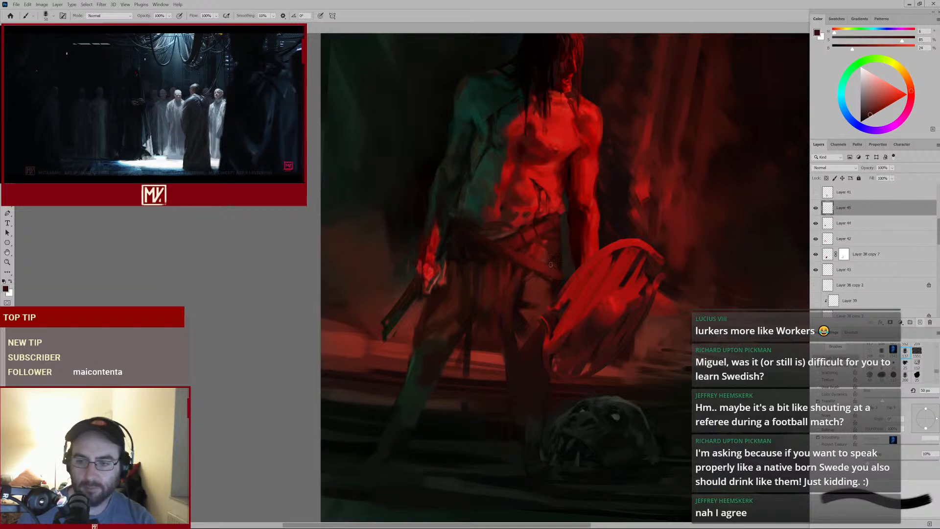
pyautogui.press(']')
pyautogui.press(']')
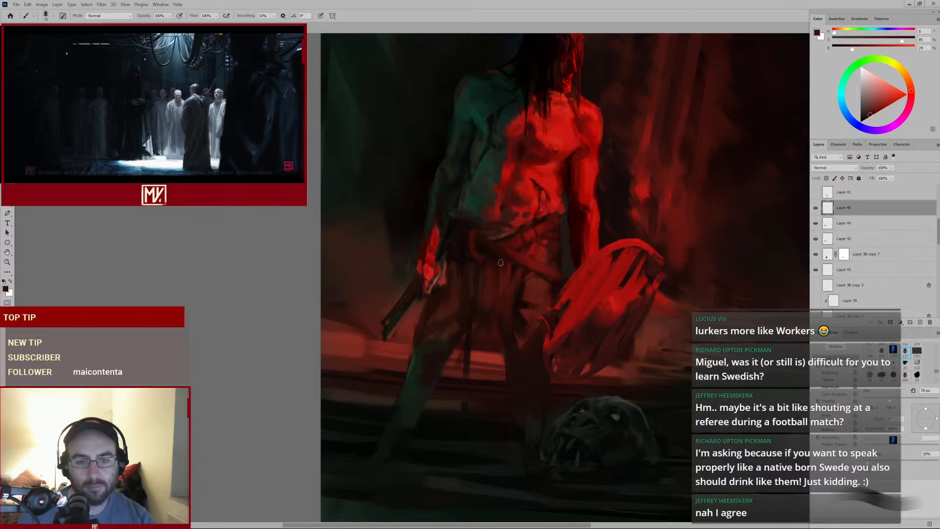
pyautogui.moveTo(551, 272)
pyautogui.mouseDown()
pyautogui.moveTo(518, 289)
pyautogui.moveTo(532, 275)
pyautogui.mouseUp()
pyautogui.keyDown('alt'); pyautogui.click(474, 252); pyautogui.keyUp('alt')
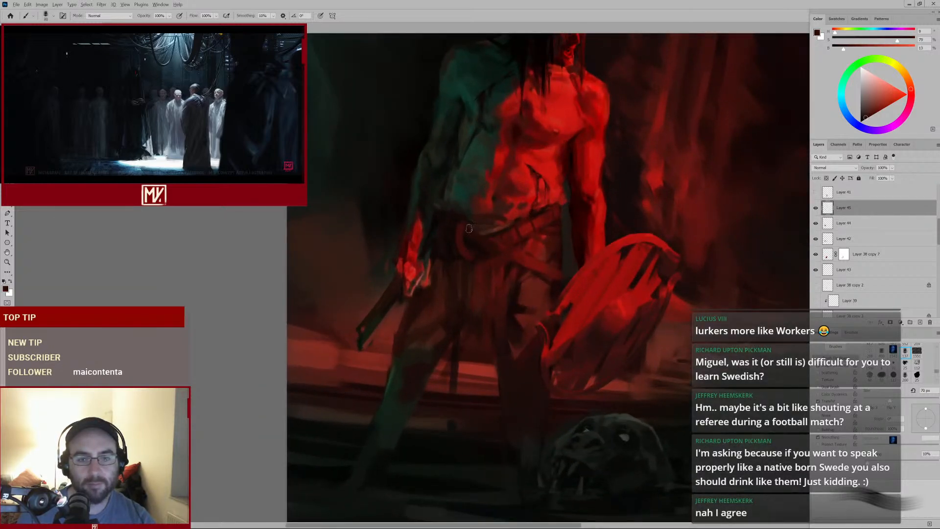
pyautogui.press(']')
pyautogui.press(']')
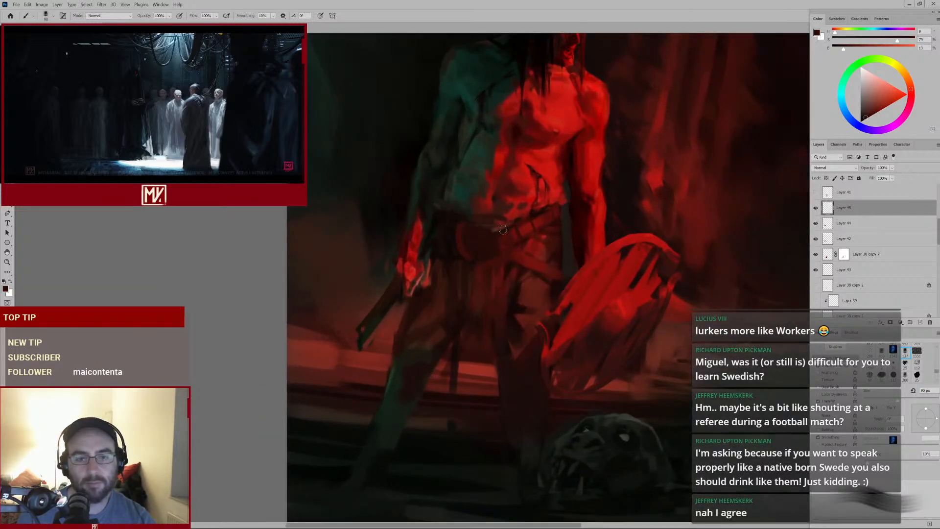
pyautogui.keyDown('alt'); pyautogui.click(522, 256); pyautogui.keyUp('alt')
pyautogui.press('[')
pyautogui.press('[')
# Review the full composition, then dab dark red touches on the belt's left side near the hip
pyautogui.moveTo(505, 227)
pyautogui.mouseDown()
pyautogui.moveTo(502, 255)
pyautogui.moveTo(461, 271)
pyautogui.mouseUp()
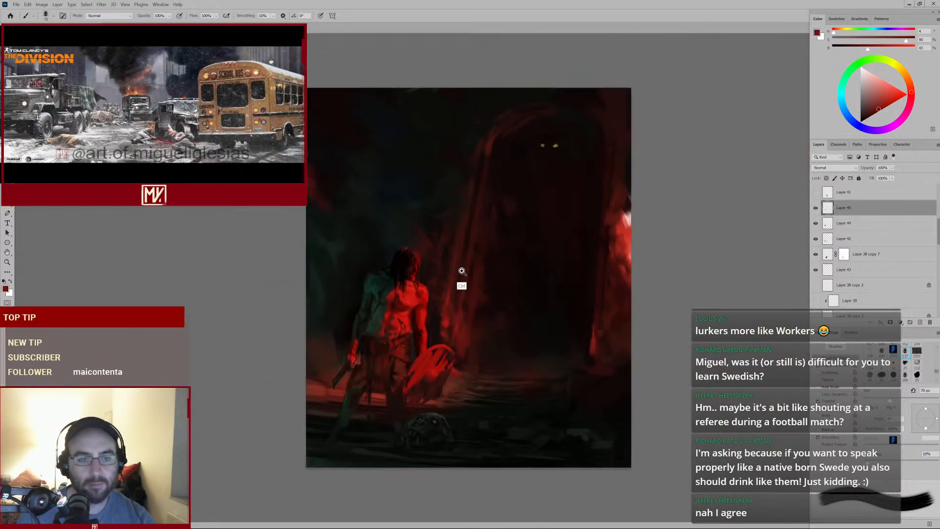
pyautogui.moveTo(385, 376); pyautogui.dragTo(401, 358)
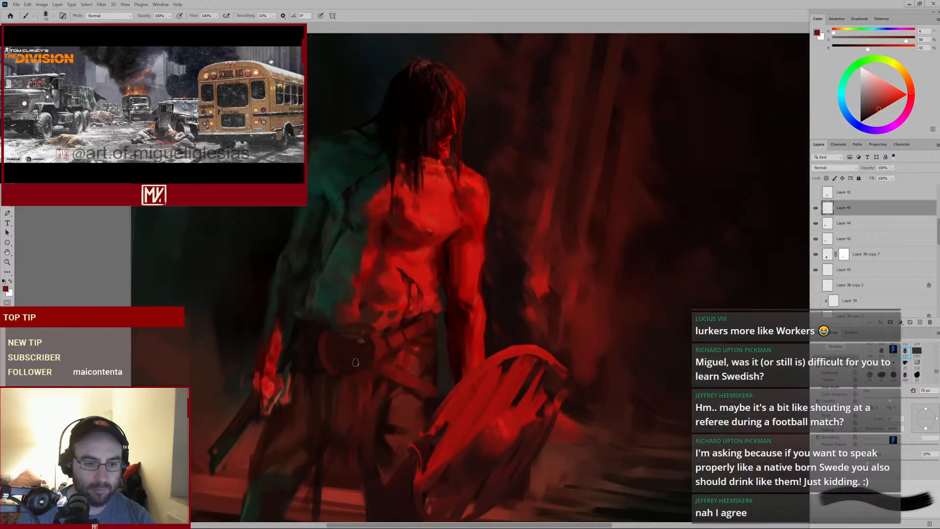
pyautogui.keyDown('alt'); pyautogui.click(353, 348); pyautogui.keyUp('alt')
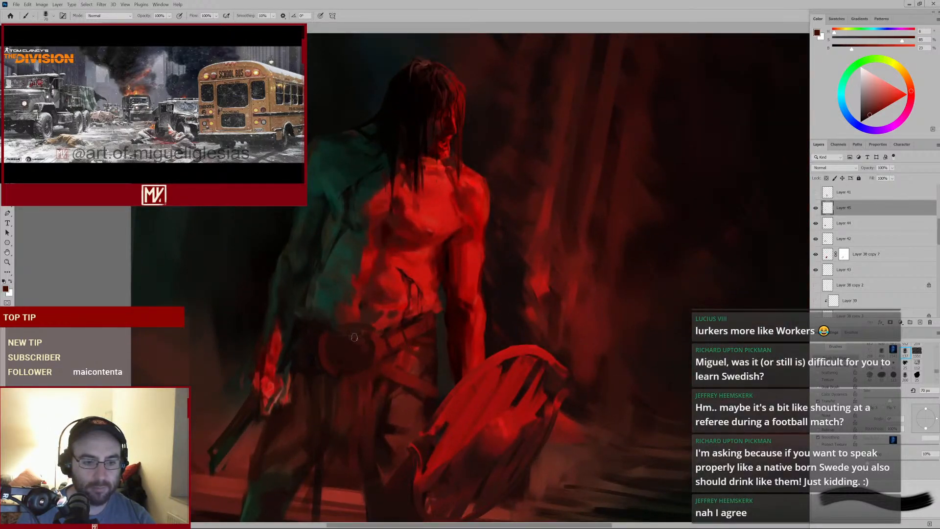
pyautogui.keyDown('alt'); pyautogui.click(372, 333); pyautogui.keyUp('alt')
pyautogui.keyDown('alt'); pyautogui.click(369, 332); pyautogui.keyUp('alt')
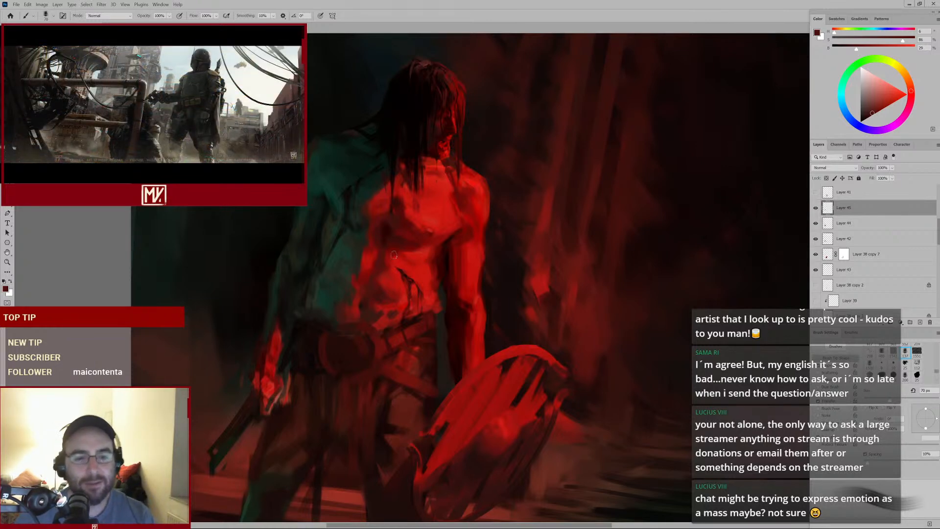
pyautogui.moveTo(498, 333)
pyautogui.mouseDown()
pyautogui.moveTo(493, 294)
pyautogui.moveTo(404, 272)
pyautogui.mouseUp()
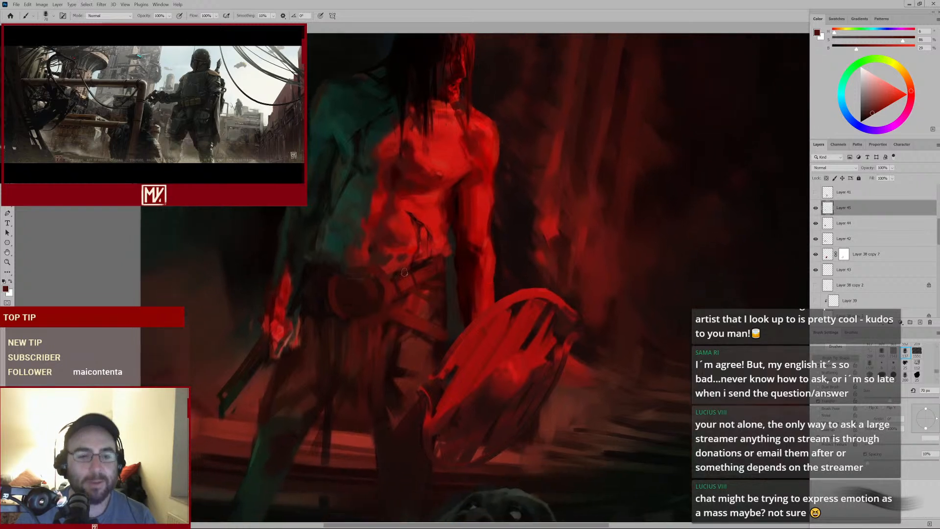
pyautogui.keyDown('alt'); pyautogui.click(334, 278); pyautogui.keyUp('alt')
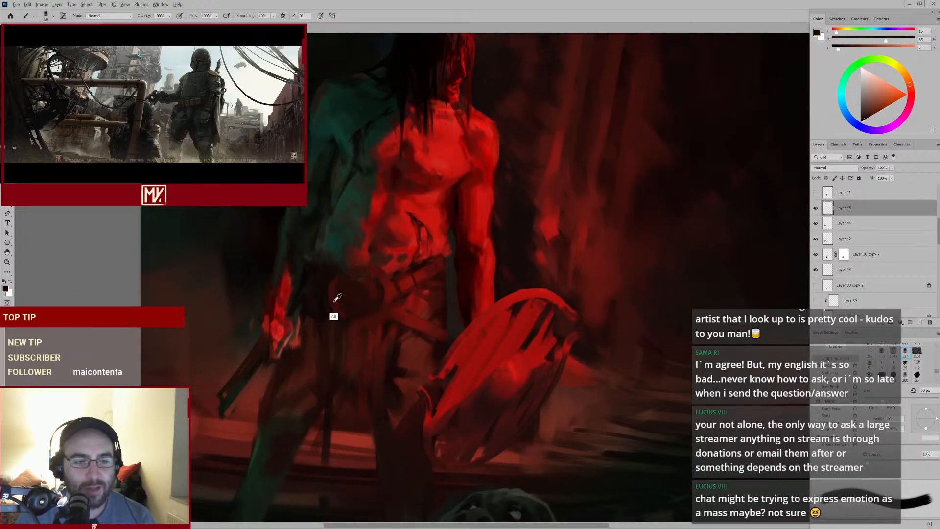
# Sample a red from the belt and dab small strokes across the belt and hip, adjusting brush size
pyautogui.keyDown('alt'); pyautogui.click(391, 303); pyautogui.keyUp('alt')
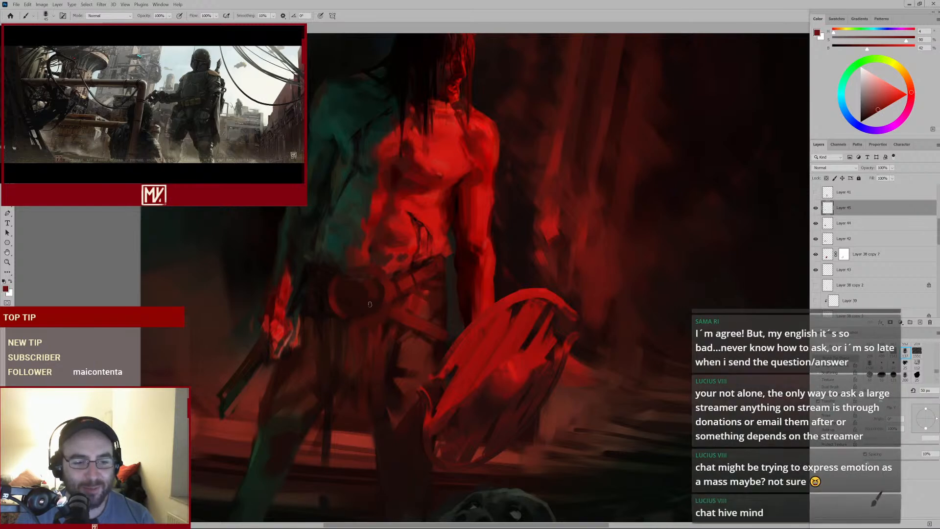
pyautogui.press('[')
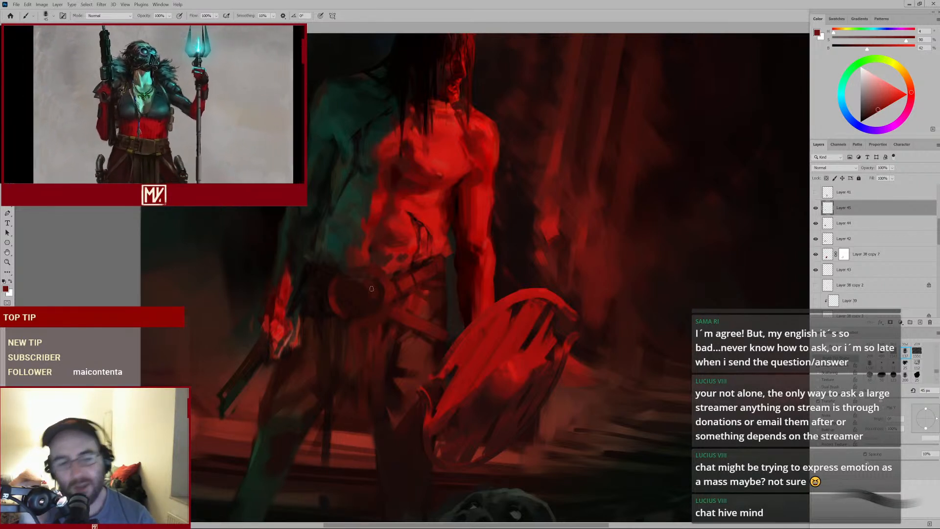
pyautogui.keyDown('alt'); pyautogui.click(392, 323); pyautogui.keyUp('alt')
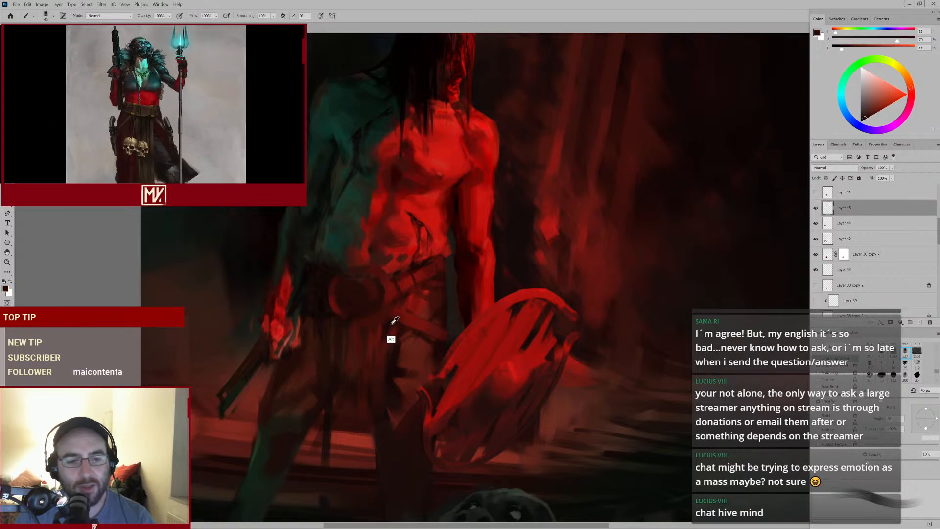
pyautogui.press(']')
pyautogui.press(']')
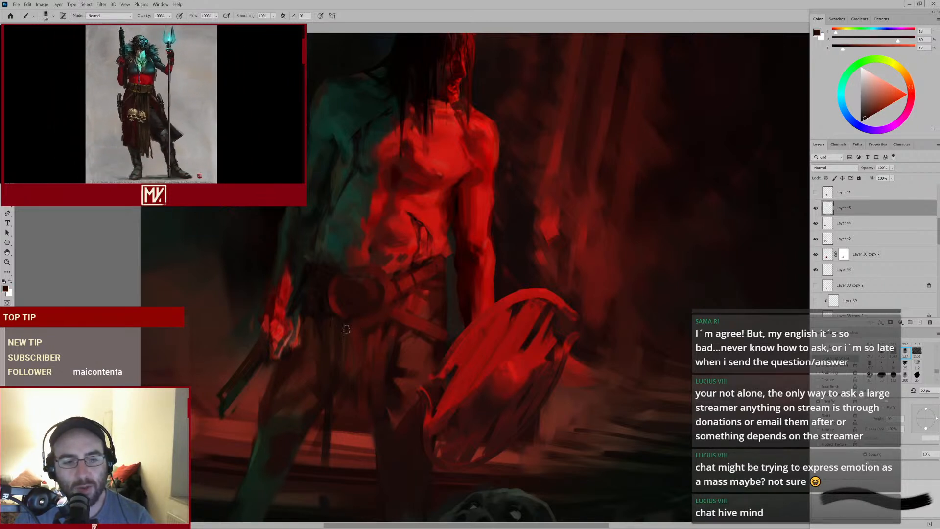
pyautogui.moveTo(346, 329); pyautogui.dragTo(352, 330)
pyautogui.keyDown('alt'); pyautogui.click(386, 327); pyautogui.keyUp('alt')
pyautogui.press('[')
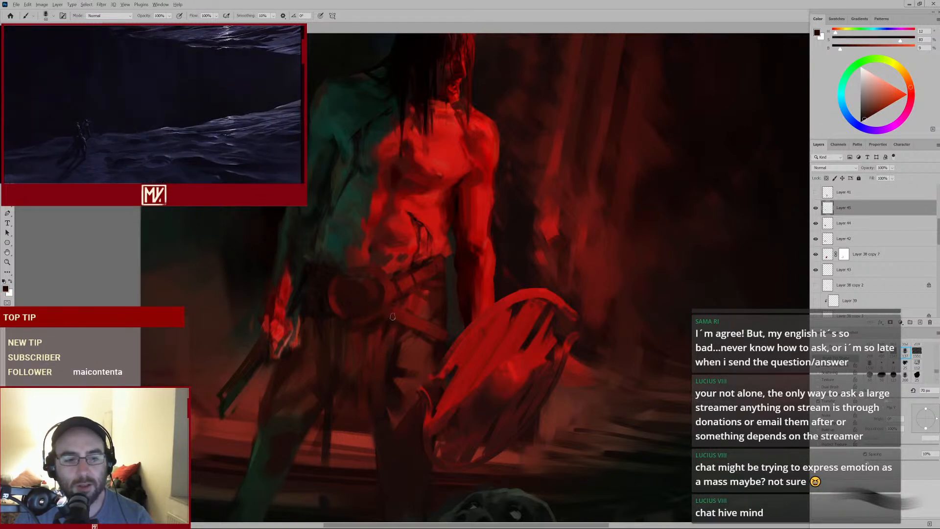
pyautogui.keyDown('alt'); pyautogui.click(374, 291); pyautogui.keyUp('alt')
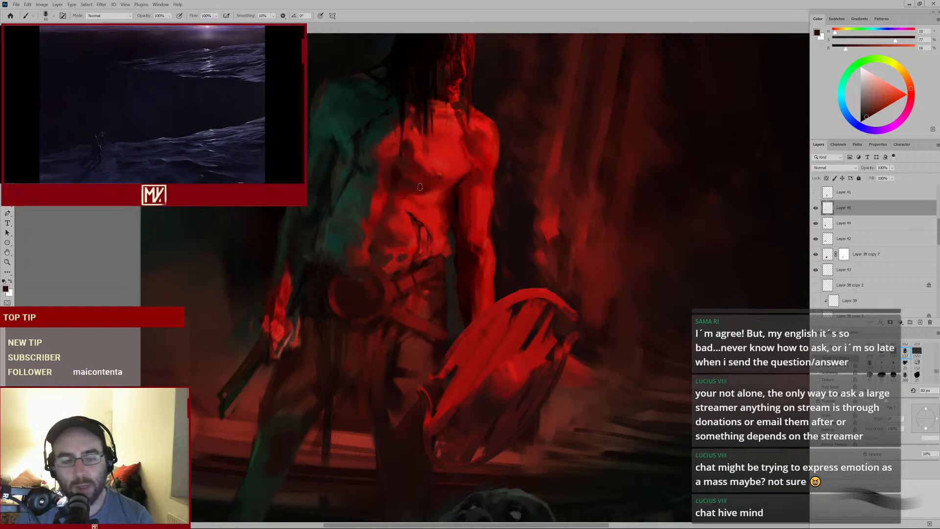
# Sample dark and red tones and dab accents around the belt buckle and lower abdomen, reviewing the whole figure
pyautogui.keyDown('alt'); pyautogui.click(325, 308); pyautogui.keyUp('alt')
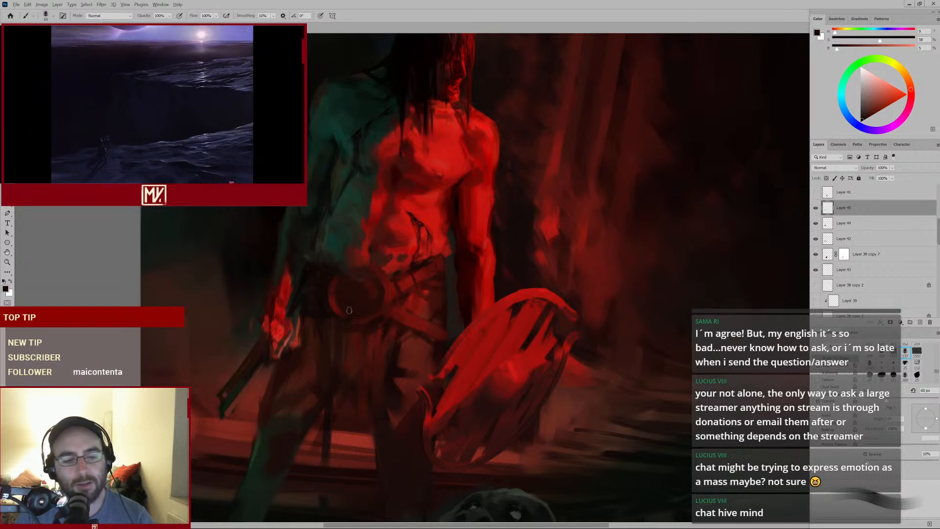
pyautogui.press('[')
pyautogui.press('[')
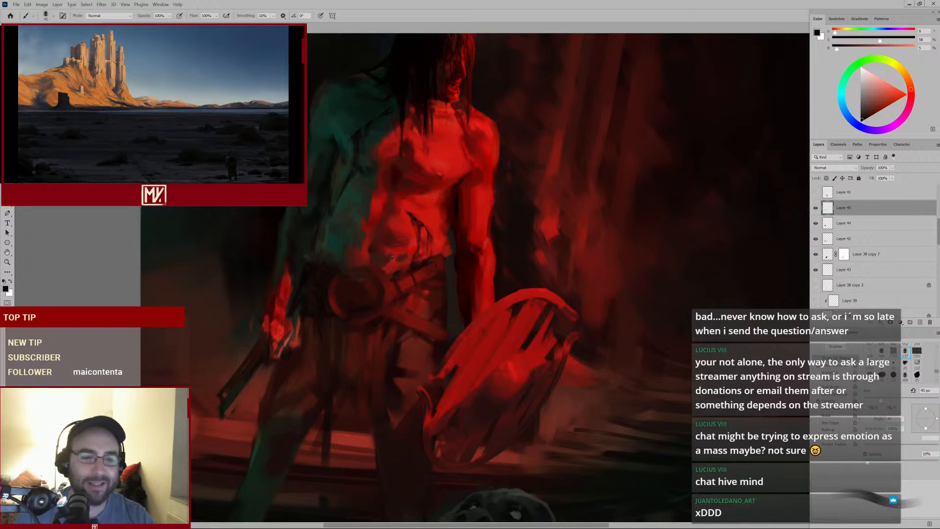
pyautogui.keyDown('alt'); pyautogui.click(416, 240); pyautogui.keyUp('alt')
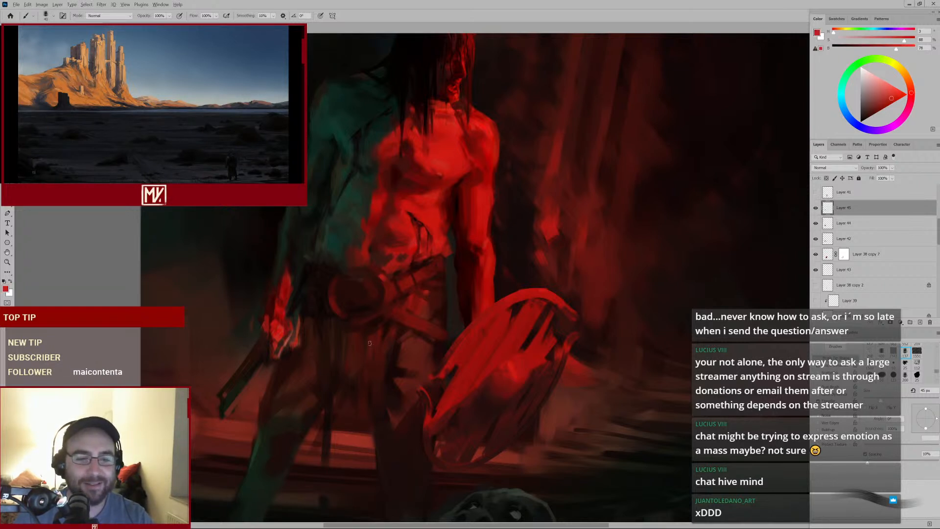
pyautogui.press('[')
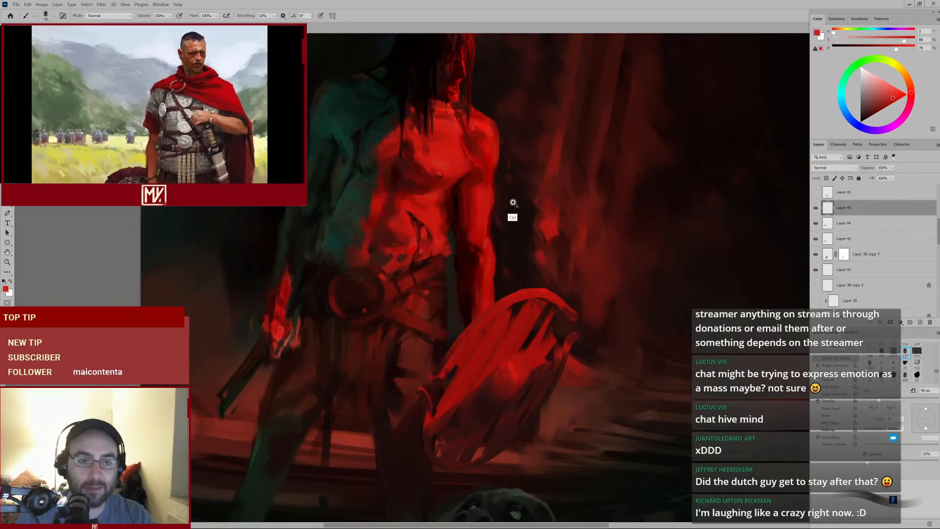
pyautogui.moveTo(513, 203); pyautogui.dragTo(482, 218)
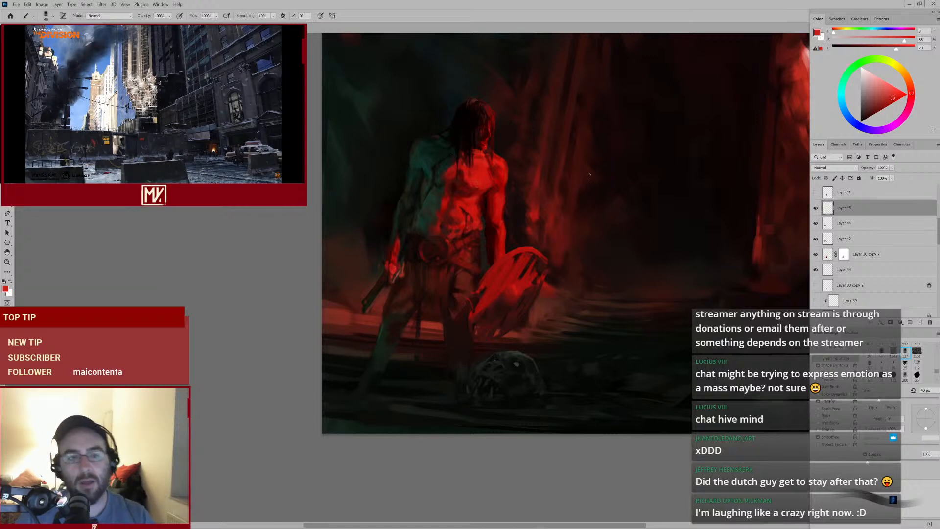
pyautogui.moveTo(477, 232); pyautogui.dragTo(520, 228)
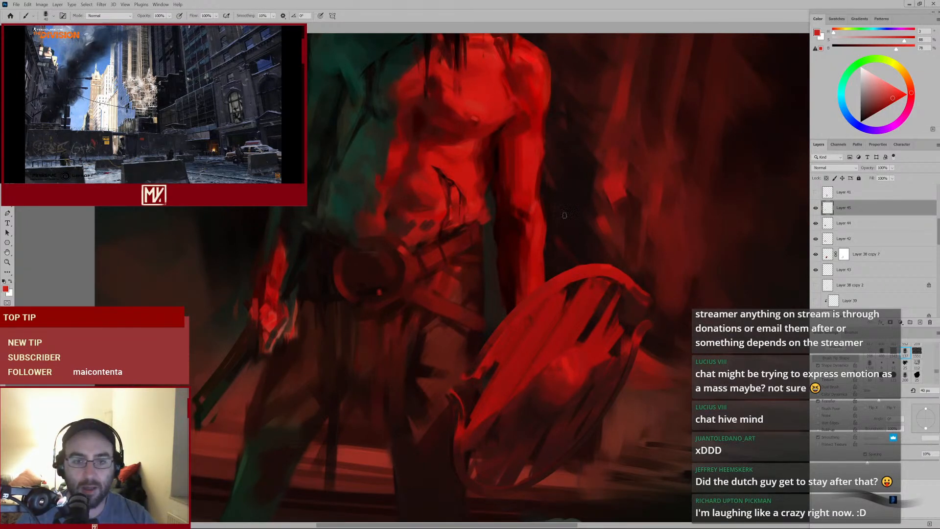
pyautogui.keyDown('alt'); pyautogui.click(485, 263); pyautogui.keyUp('alt')
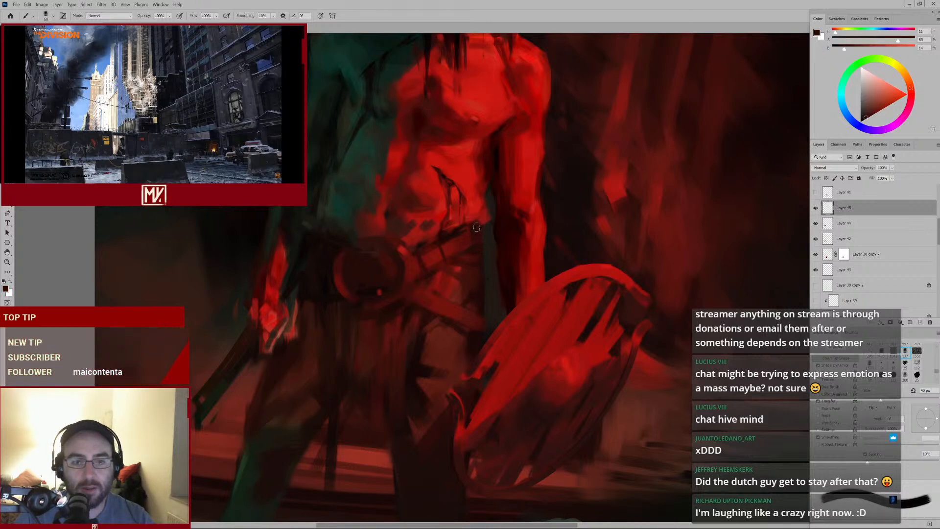
pyautogui.press(']')
pyautogui.press(']')
pyautogui.press('[')
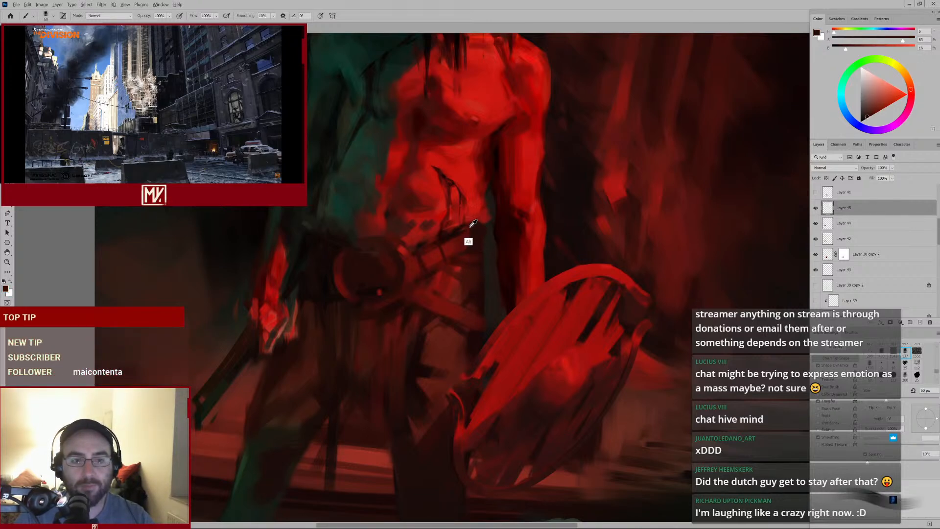
pyautogui.keyDown('alt'); pyautogui.click(471, 224); pyautogui.keyUp('alt')
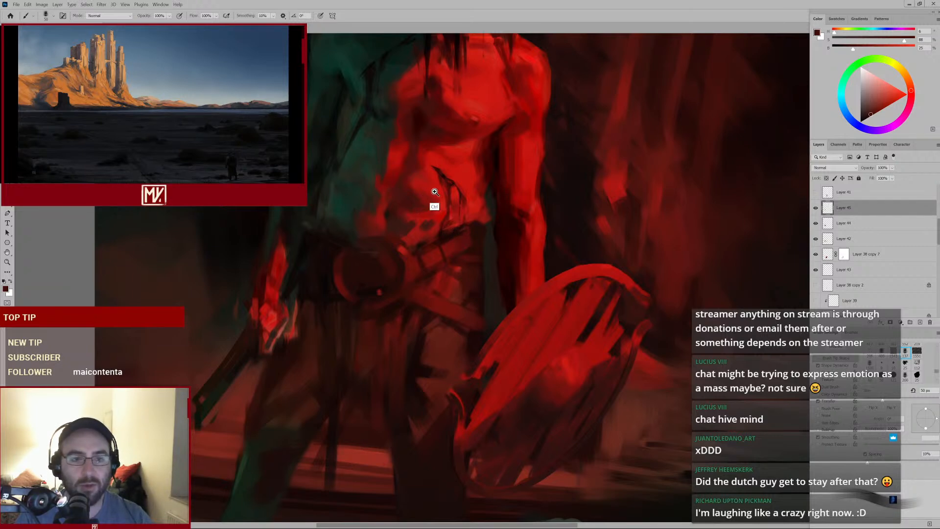
# Sample red and dark tones and dab touches on the abdomen's right side and the belt's left end
pyautogui.moveTo(437, 195)
pyautogui.mouseDown()
pyautogui.moveTo(411, 213)
pyautogui.moveTo(432, 211)
pyautogui.mouseUp()
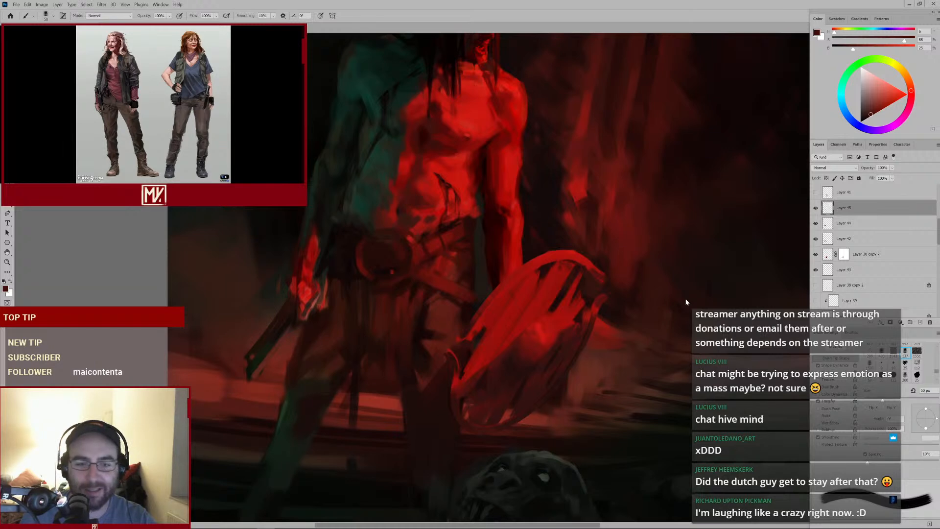
pyautogui.keyDown('alt'); pyautogui.click(464, 224); pyautogui.keyUp('alt')
pyautogui.keyDown('alt'); pyautogui.click(475, 216); pyautogui.keyUp('alt')
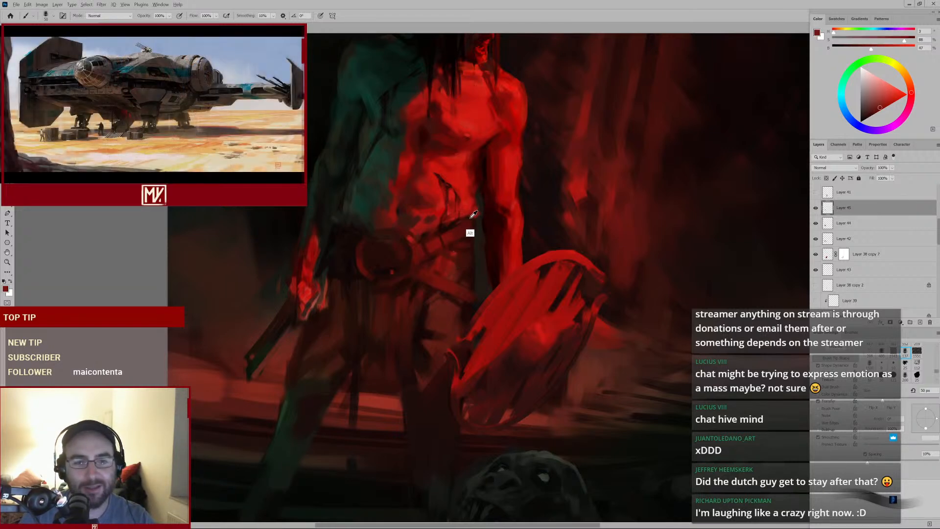
pyautogui.keyDown('alt'); pyautogui.click(491, 274); pyautogui.keyUp('alt')
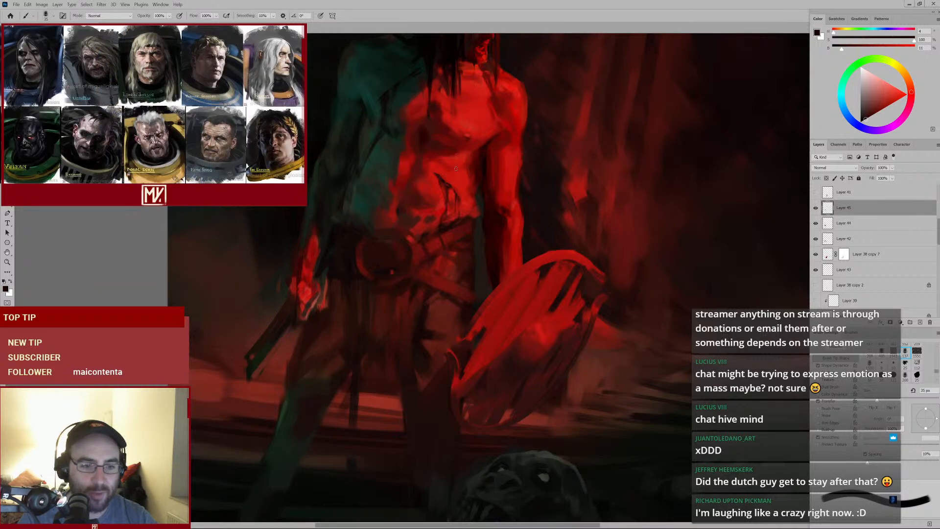
pyautogui.keyDown('alt'); pyautogui.click(349, 255); pyautogui.keyUp('alt')
pyautogui.press('[')
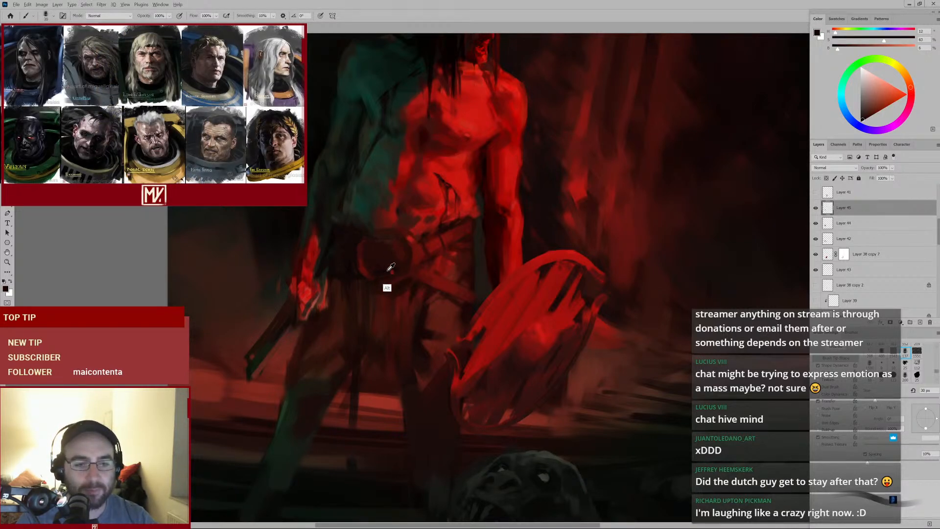
pyautogui.keyDown('alt'); pyautogui.click(387, 287); pyautogui.keyUp('alt')
pyautogui.press(']')
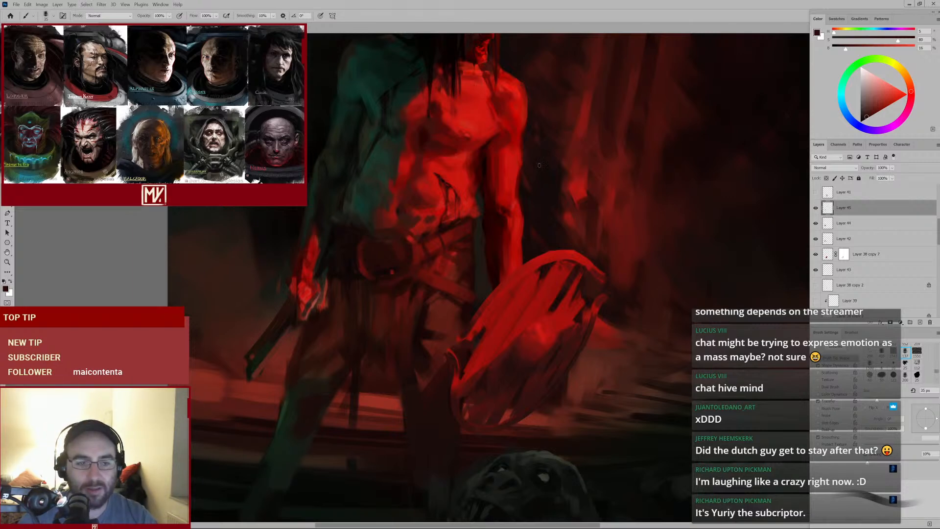
# Enlarge the brush and paint dark strokes over the belt buckle area, then reduce the brush size
pyautogui.keyDown('alt'); pyautogui.click(385, 262); pyautogui.keyUp('alt')
pyautogui.press(']')
pyautogui.press(']')
pyautogui.moveTo(392, 272); pyautogui.dragTo(394, 272)
pyautogui.keyDown('alt'); pyautogui.click(370, 275); pyautogui.keyUp('alt')
pyautogui.press('[')
pyautogui.press('[')
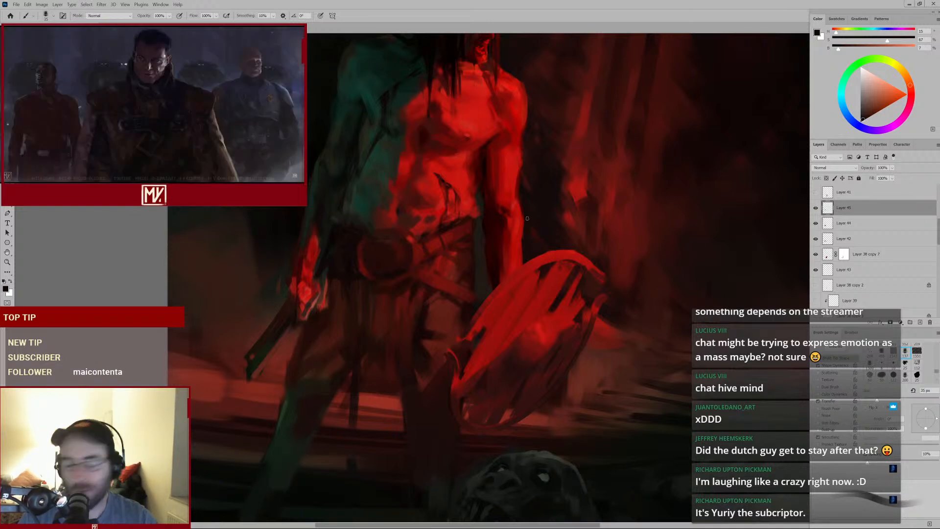
# Sample a red from the belt strap and dab highlights along the strap at the waist
pyautogui.keyDown('alt'); pyautogui.click(435, 241); pyautogui.keyUp('alt')
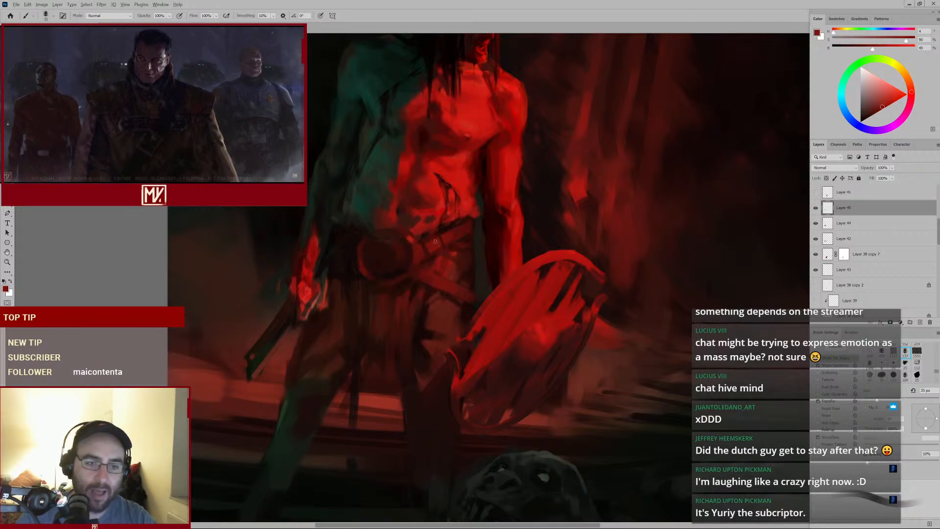
pyautogui.keyDown('alt'); pyautogui.click(435, 243); pyautogui.keyUp('alt')
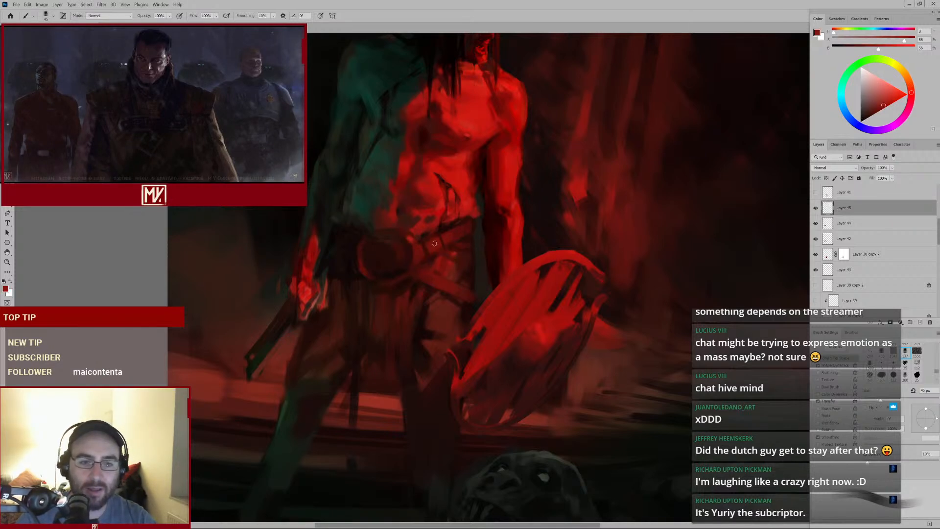
pyautogui.press(']')
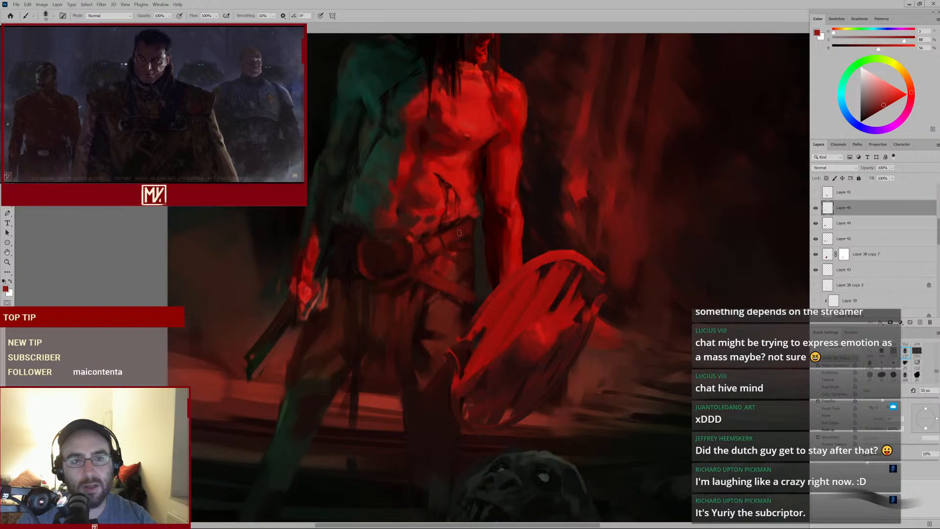
pyautogui.moveTo(428, 251)
pyautogui.mouseDown()
pyautogui.moveTo(419, 267)
pyautogui.moveTo(432, 263)
pyautogui.mouseUp()
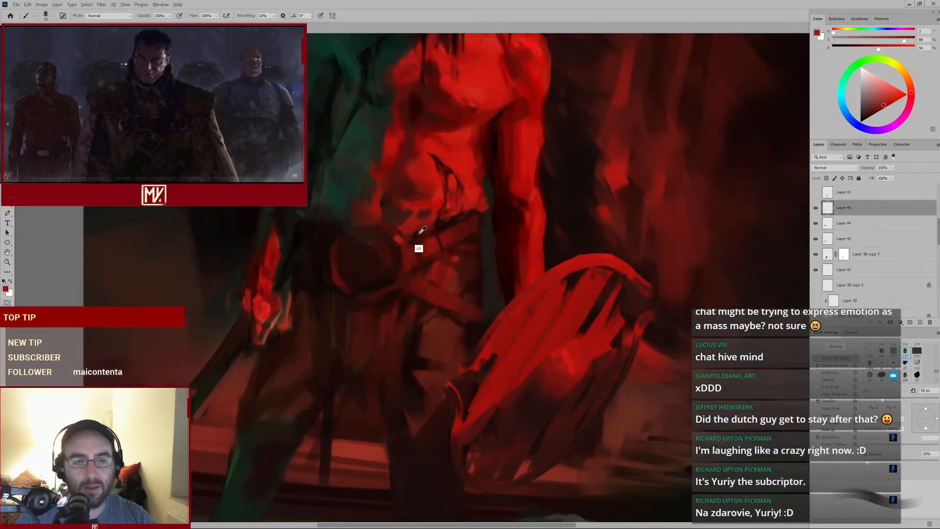
pyautogui.keyDown('alt'); pyautogui.click(417, 234); pyautogui.keyUp('alt')
pyautogui.press('[')
pyautogui.press('[')
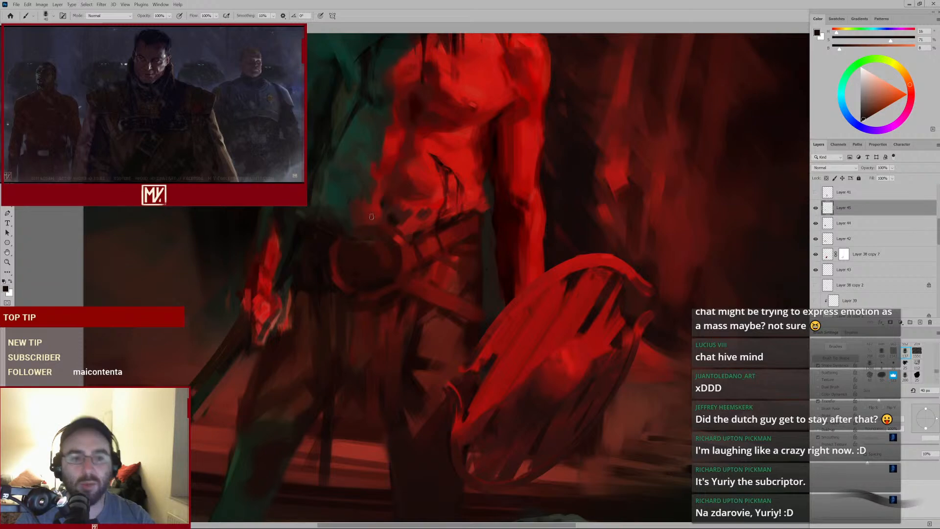
pyautogui.keyDown('alt'); pyautogui.click(403, 227); pyautogui.keyUp('alt')
pyautogui.moveTo(428, 239)
pyautogui.mouseDown()
pyautogui.moveTo(367, 262)
pyautogui.moveTo(387, 254)
pyautogui.mouseUp()
pyautogui.keyDown('alt'); pyautogui.click(398, 227); pyautogui.keyUp('alt')
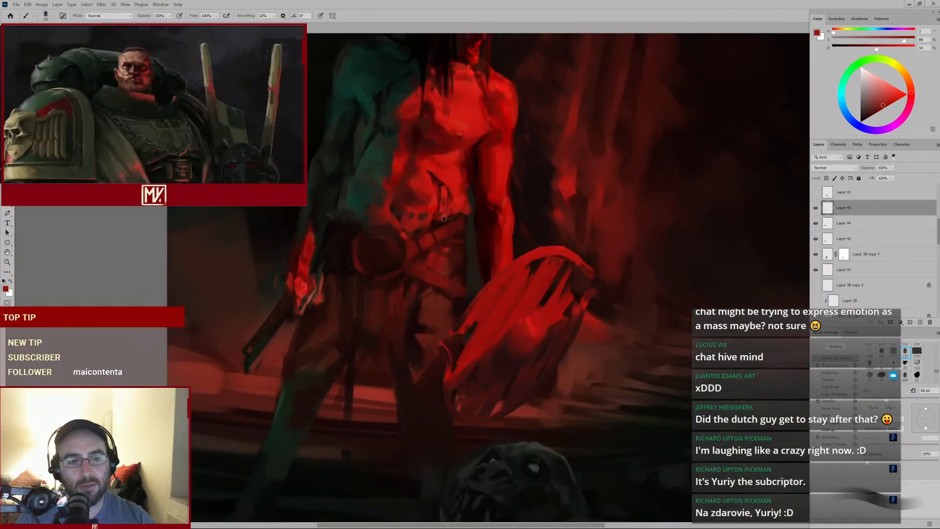
# Toggle the active layer's visibility to compare the belt before and after the new strokes
pyautogui.click(815, 208)
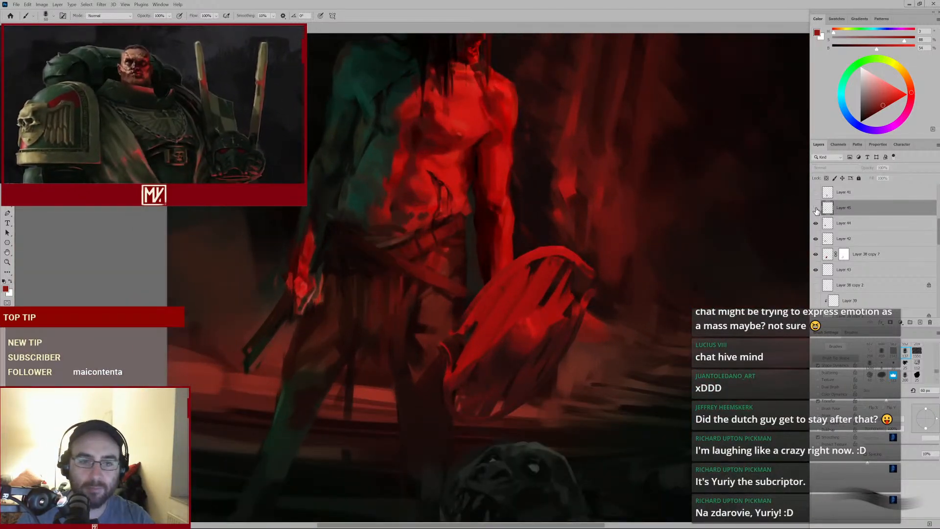
pyautogui.press('e')
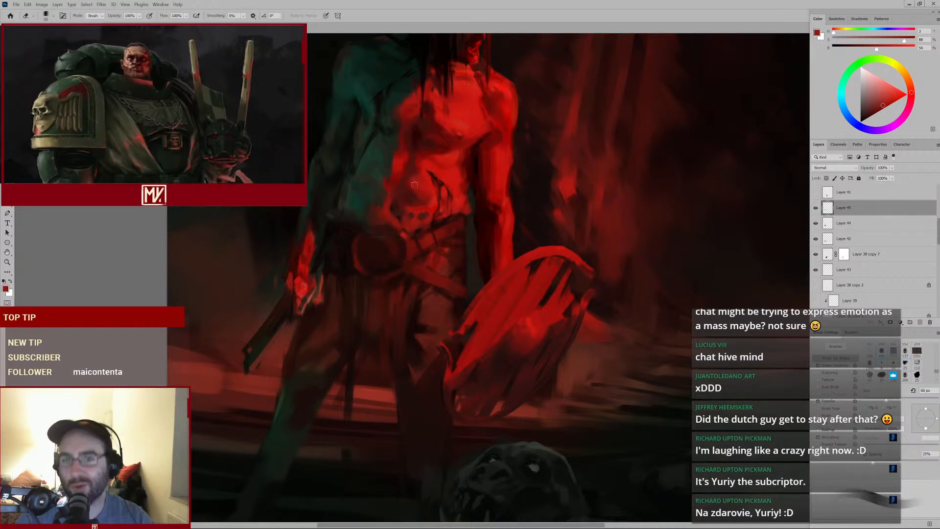
pyautogui.press('b')
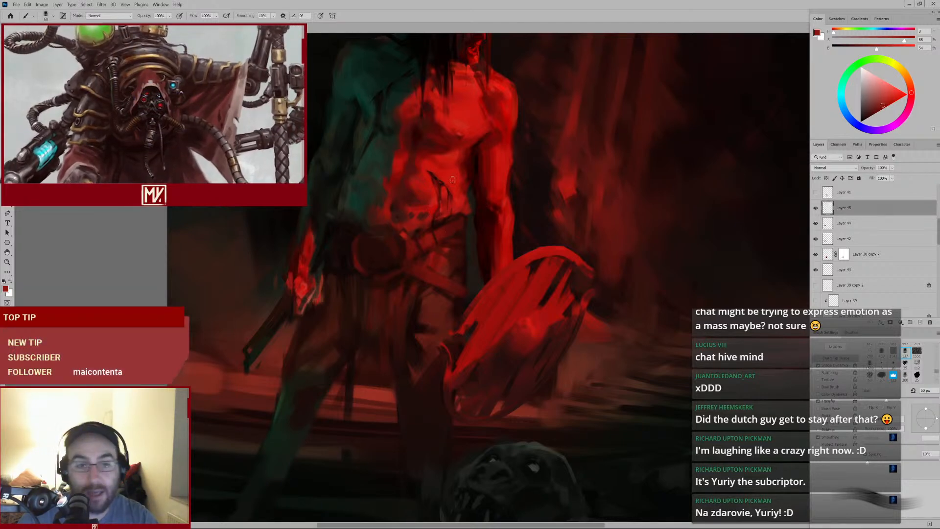
# Sample dark colours and paint strokes across the lower belt near the left hip
pyautogui.press('alt')
pyautogui.keyDown('alt'); pyautogui.click(365, 192); pyautogui.keyUp('alt')
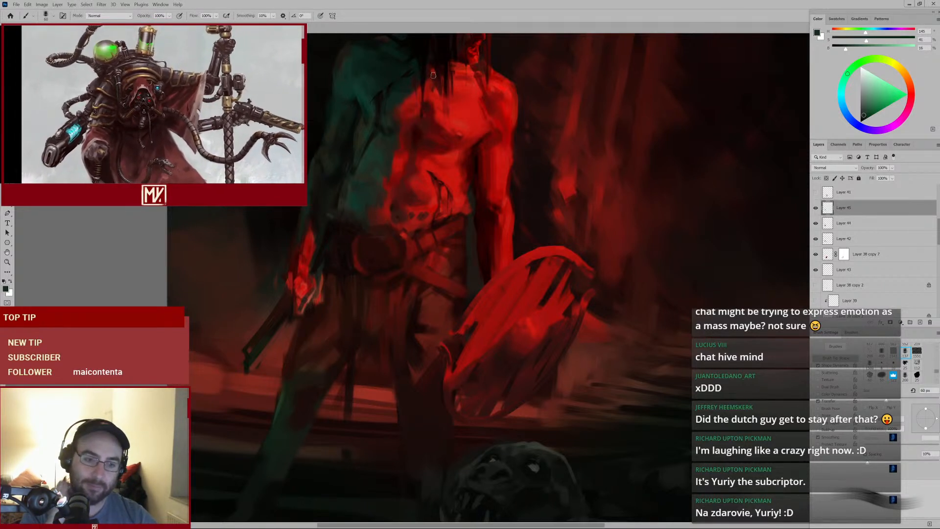
pyautogui.keyDown('alt'); pyautogui.click(418, 284); pyautogui.keyUp('alt')
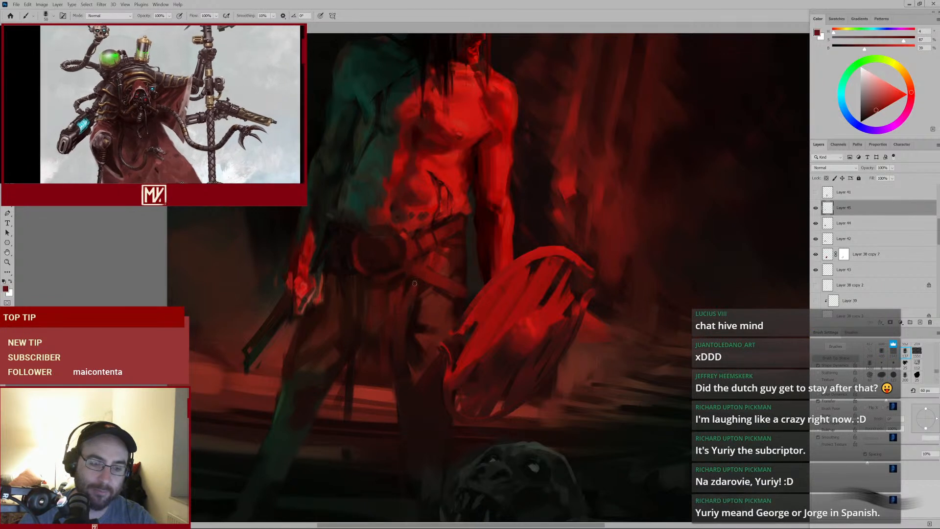
pyautogui.press('[')
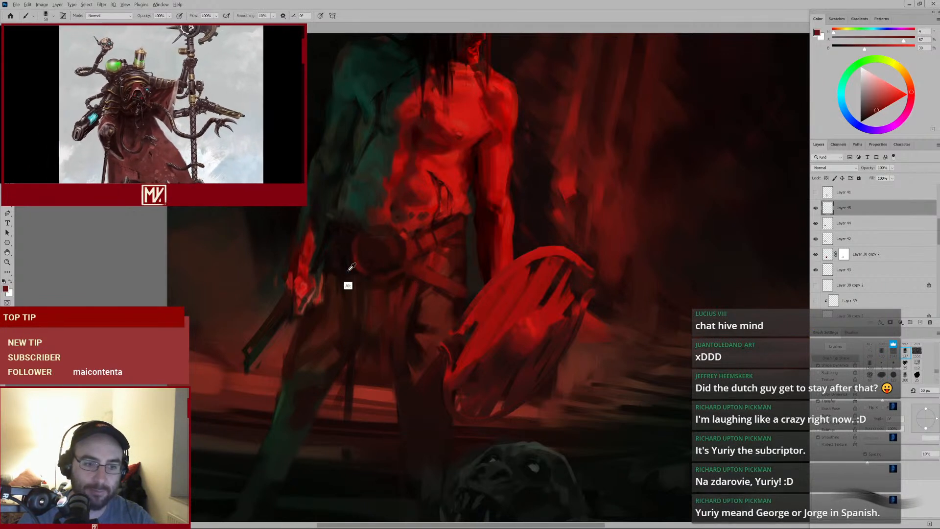
pyautogui.keyDown('alt'); pyautogui.click(349, 268); pyautogui.keyUp('alt')
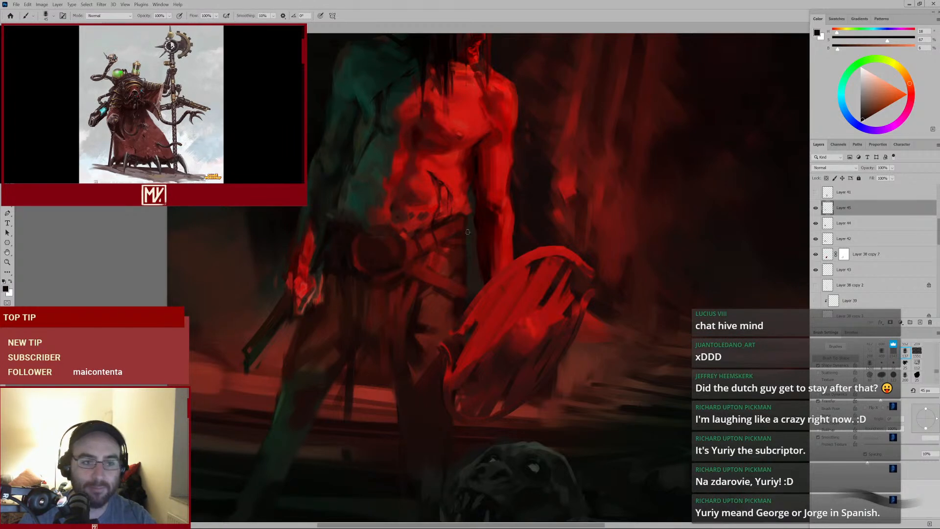
pyautogui.moveTo(395, 282); pyautogui.dragTo(332, 292)
pyautogui.moveTo(381, 259); pyautogui.dragTo(402, 245)
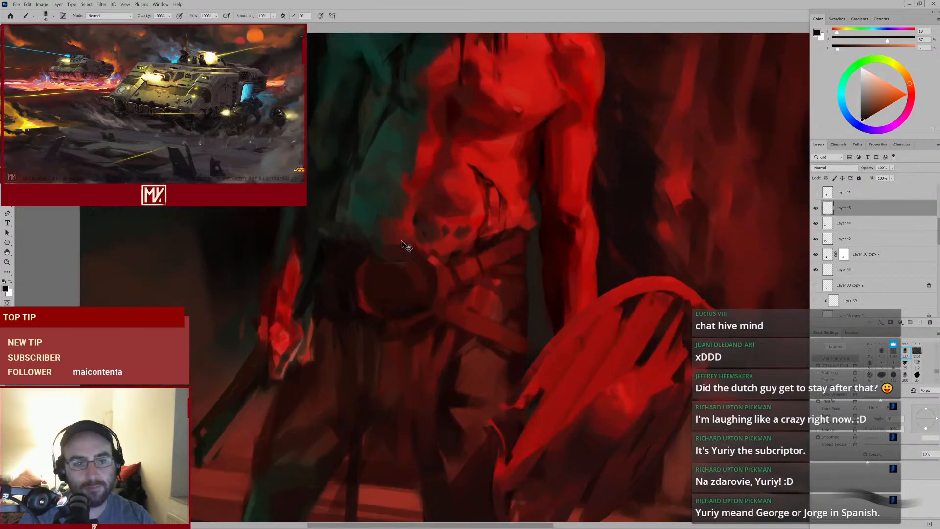
# Sample reds around the belt buckle and, with a smaller brush, paint a stroke across the buckle
pyautogui.keyDown('alt'); pyautogui.click(406, 288); pyautogui.keyUp('alt')
pyautogui.keyDown('alt'); pyautogui.click(411, 283); pyautogui.keyUp('alt')
pyautogui.keyDown('alt'); pyautogui.click(420, 265); pyautogui.keyUp('alt')
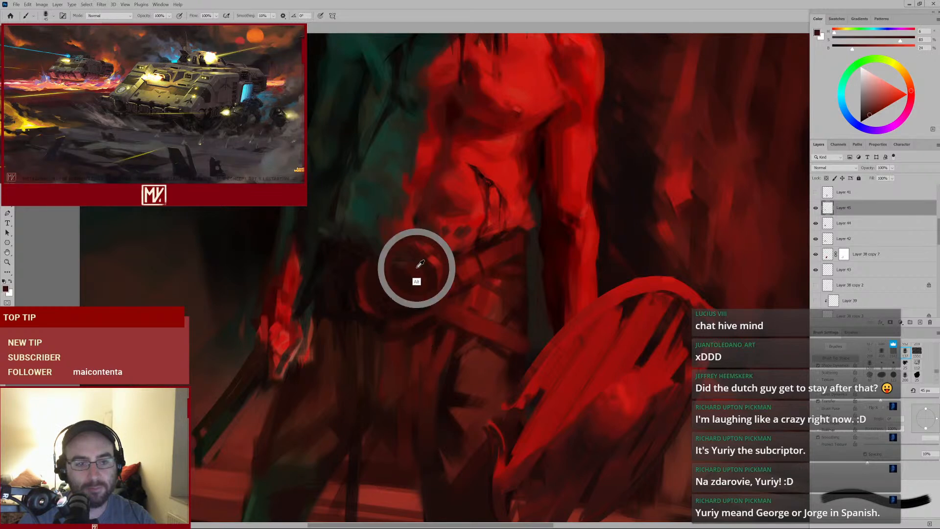
pyautogui.keyDown('alt'); pyautogui.click(429, 254); pyautogui.keyUp('alt')
pyautogui.press('[')
pyautogui.press('[')
pyautogui.moveTo(435, 268)
pyautogui.mouseDown()
pyautogui.moveTo(386, 289)
pyautogui.moveTo(409, 288)
pyautogui.mouseUp()
pyautogui.keyDown('alt'); pyautogui.click(414, 269); pyautogui.keyUp('alt')
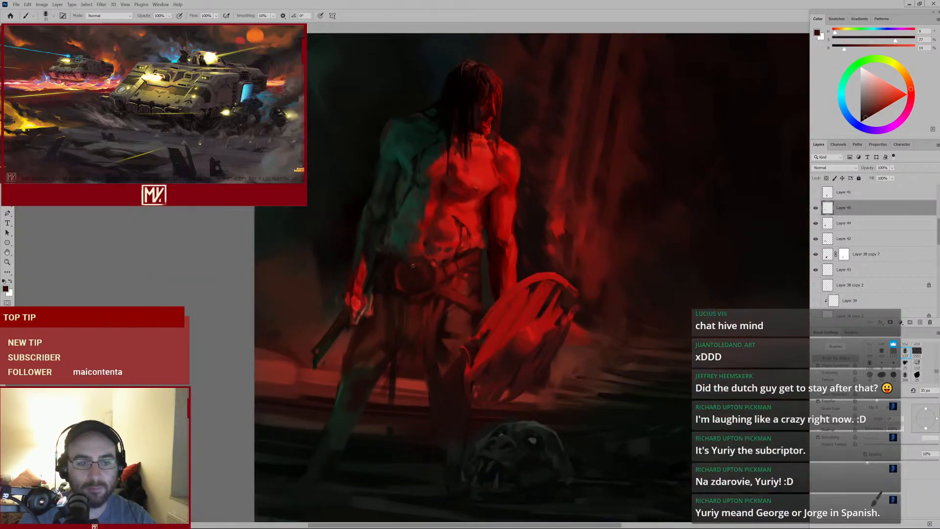
# Paint sampled red strokes along the belt strap across the waist
pyautogui.moveTo(448, 287)
pyautogui.mouseDown()
pyautogui.moveTo(421, 300)
pyautogui.moveTo(453, 279)
pyautogui.mouseUp()
pyautogui.keyDown('alt'); pyautogui.click(365, 267); pyautogui.keyUp('alt')
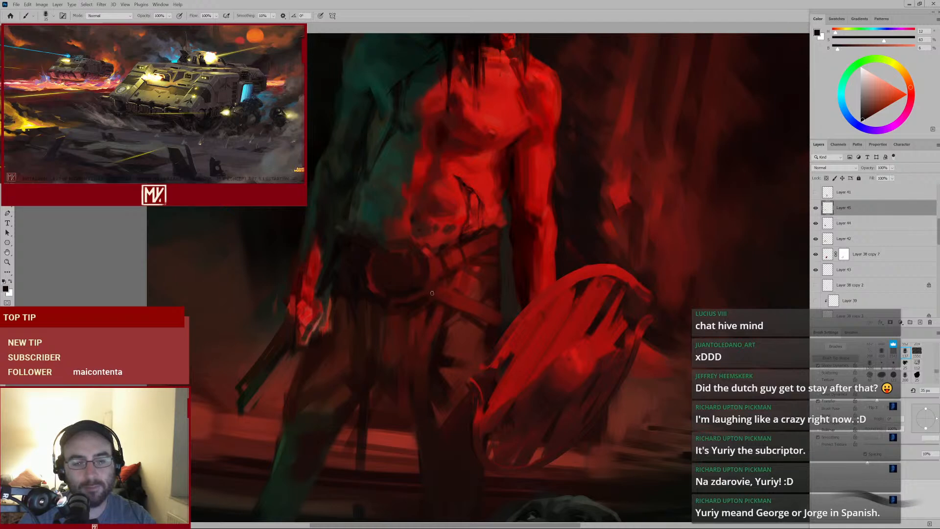
pyautogui.moveTo(429, 287)
pyautogui.mouseDown()
pyautogui.moveTo(399, 308)
pyautogui.moveTo(455, 223)
pyautogui.mouseUp()
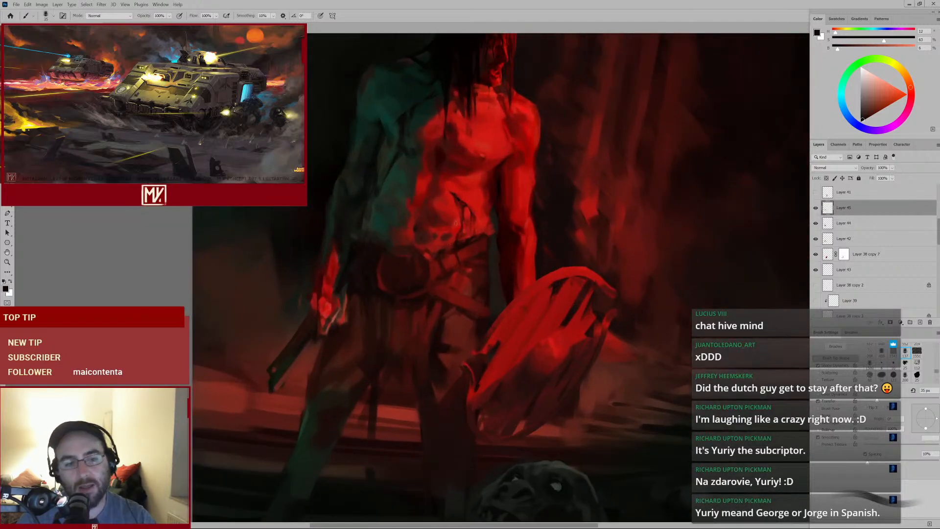
pyautogui.keyDown('alt'); pyautogui.click(431, 255); pyautogui.keyUp('alt')
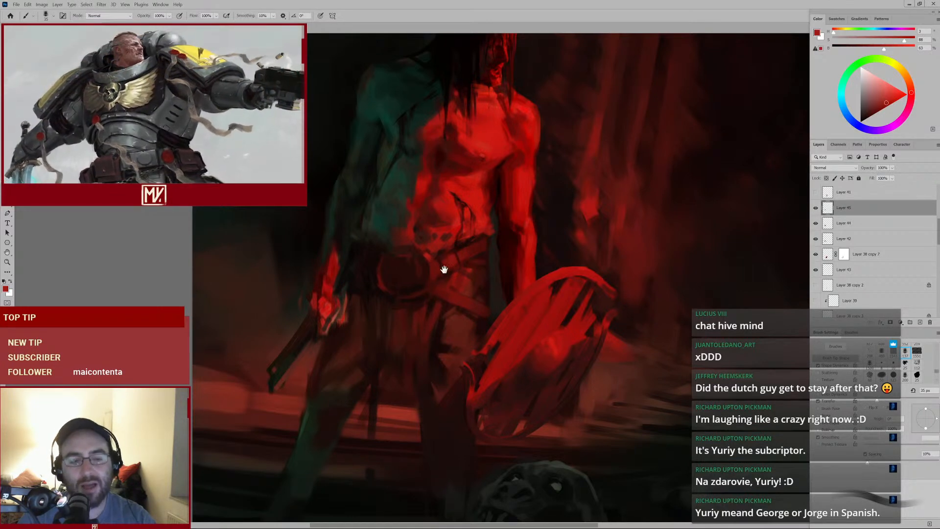
pyautogui.moveTo(450, 277)
pyautogui.mouseDown()
pyautogui.moveTo(418, 302)
pyautogui.moveTo(437, 276)
pyautogui.moveTo(427, 279)
pyautogui.moveTo(434, 283)
pyautogui.mouseUp()
# Sample a dark red and paint strokes on the lower abdomen just above the belt, enlarging the brush
pyautogui.keyDown('alt'); pyautogui.click(414, 224); pyautogui.keyUp('alt')
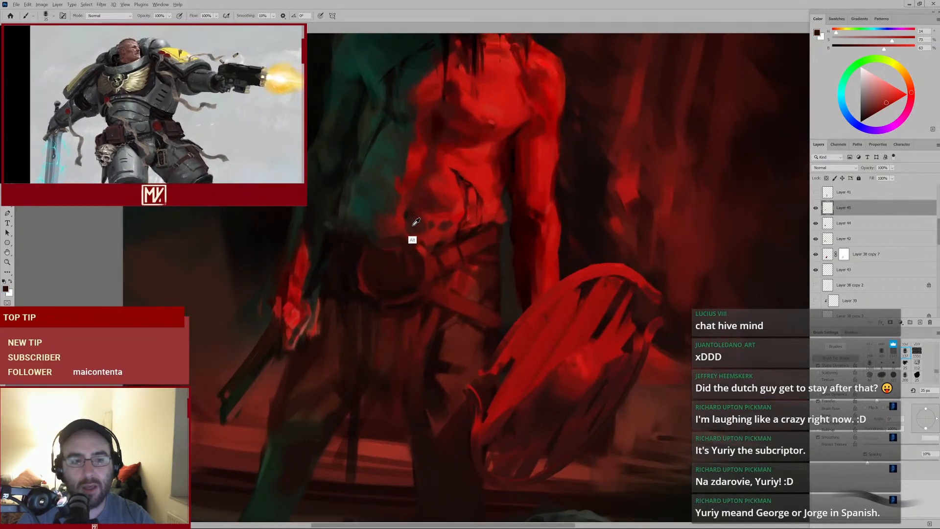
pyautogui.keyDown('alt'); pyautogui.click(408, 214); pyautogui.keyUp('alt')
pyautogui.moveTo(409, 216); pyautogui.dragTo(420, 228)
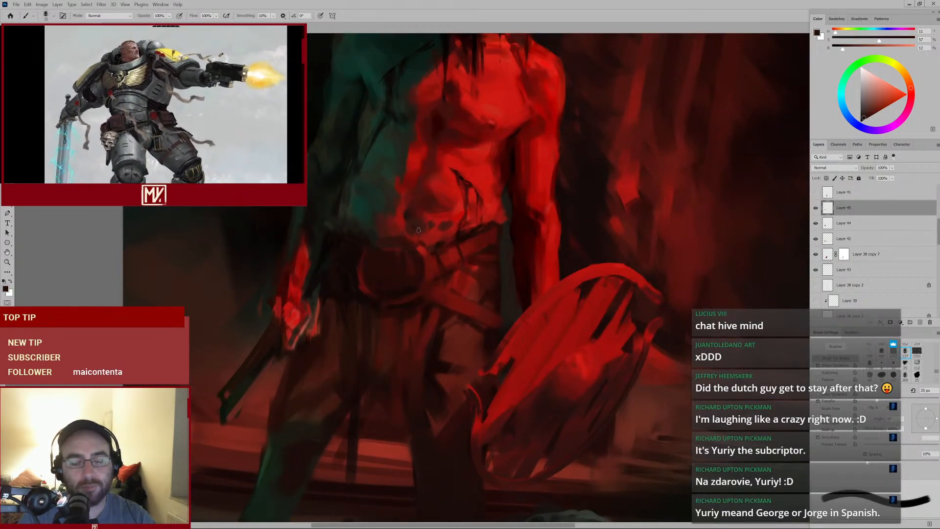
pyautogui.keyDown('alt'); pyautogui.click(419, 233); pyautogui.keyUp('alt')
pyautogui.press(']')
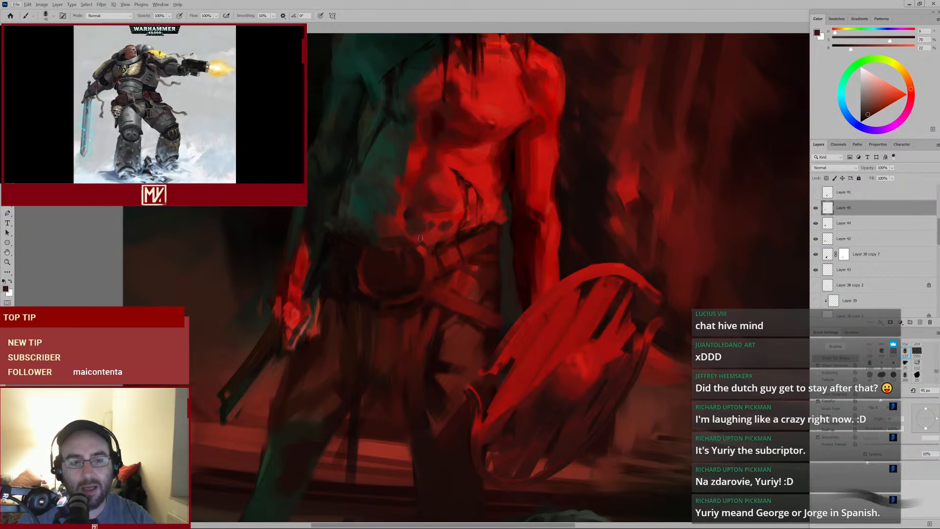
pyautogui.keyDown('alt'); pyautogui.click(421, 237); pyautogui.keyUp('alt')
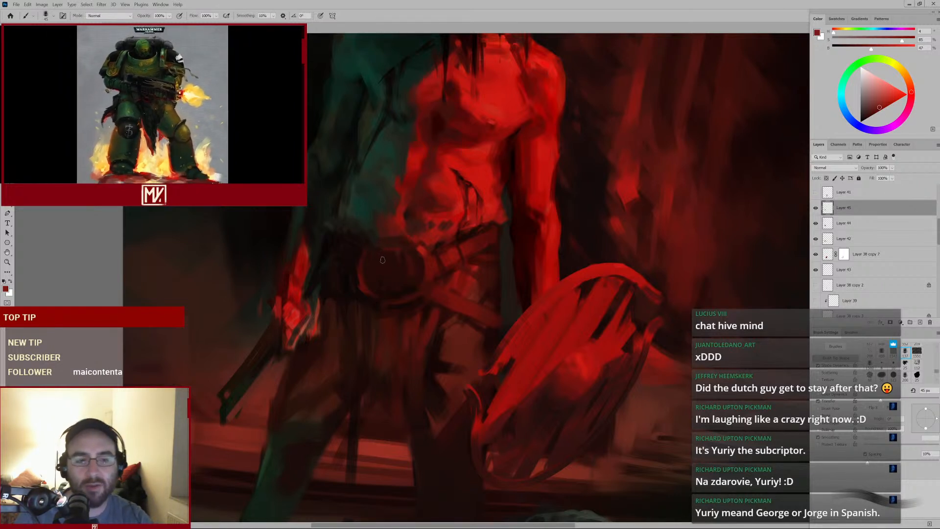
# Enlarge the brush considerably and paint dark strokes over the left side of the waist beside the buckle
pyautogui.keyDown('alt'); pyautogui.click(364, 254); pyautogui.keyUp('alt')
pyautogui.press(']')
pyautogui.press(']')
pyautogui.press(']')
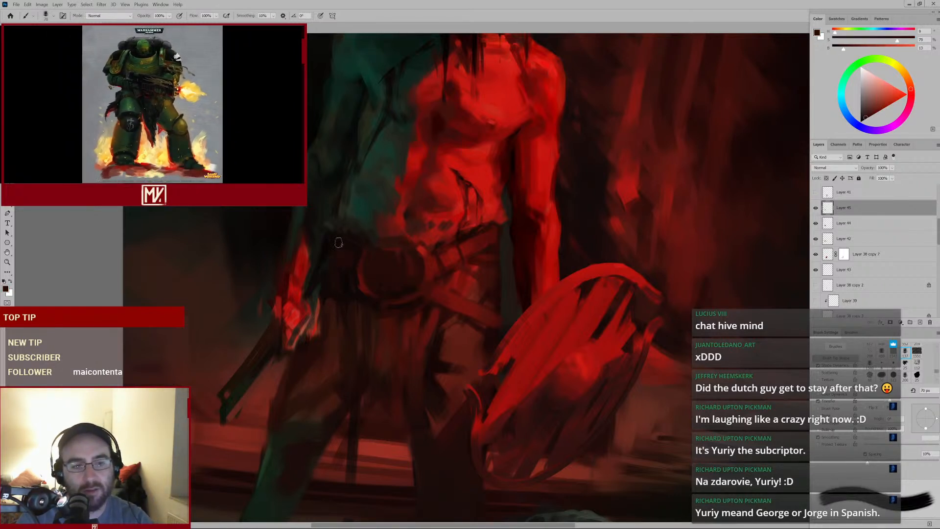
pyautogui.press(']')
pyautogui.keyDown('alt'); pyautogui.click(349, 224); pyautogui.keyUp('alt')
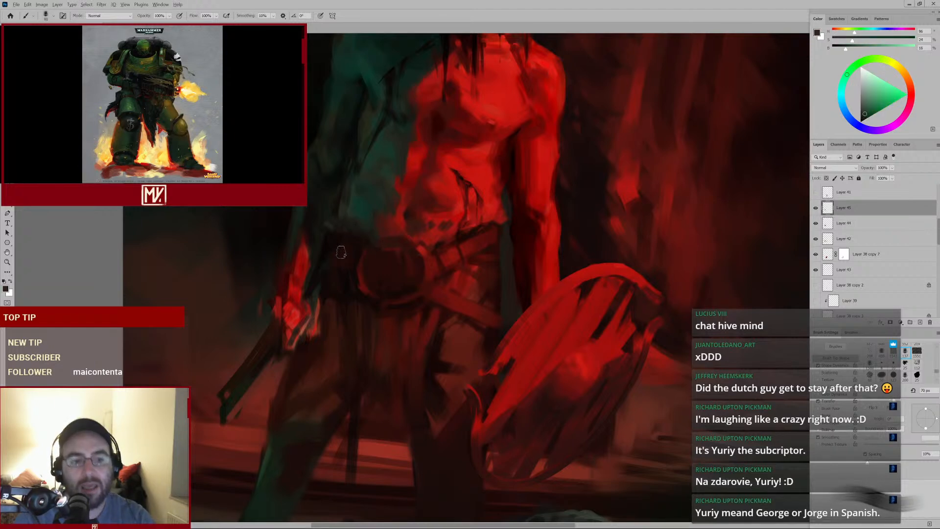
pyautogui.moveTo(340, 249); pyautogui.dragTo(339, 269)
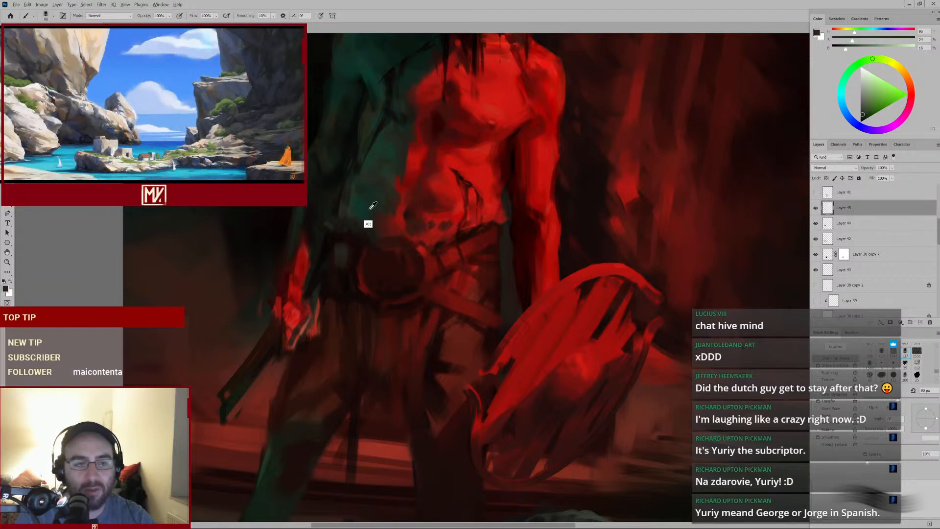
pyautogui.keyDown('alt'); pyautogui.click(315, 189); pyautogui.keyUp('alt')
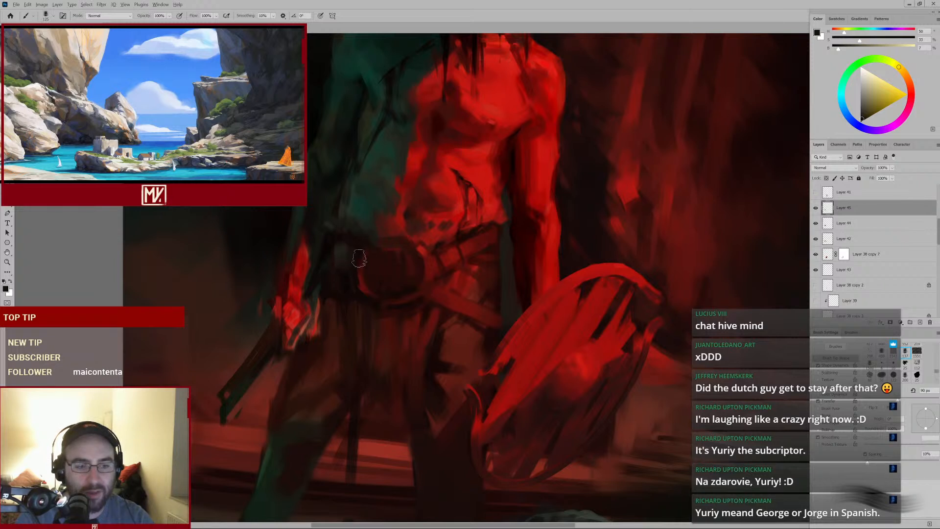
# Sample dark tones and paint broad strokes over the left flank above the belt
pyautogui.press(']')
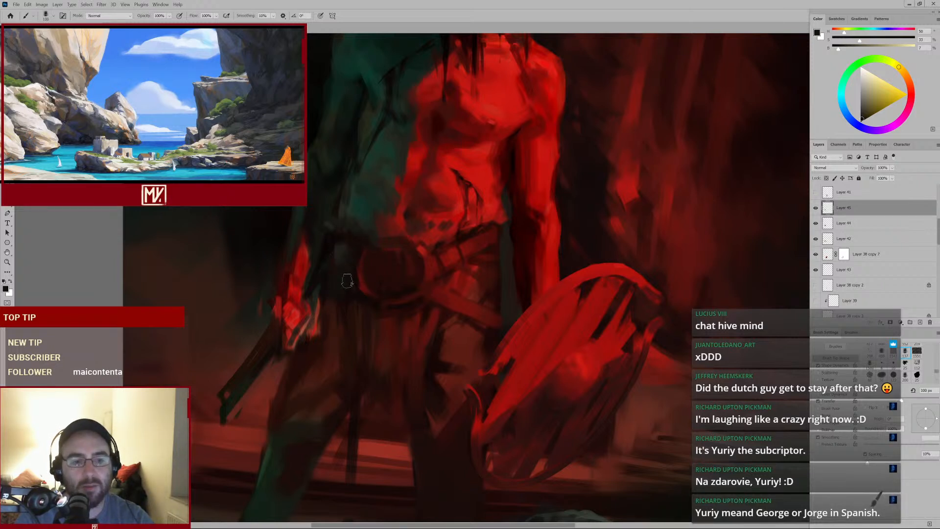
pyautogui.keyDown('alt'); pyautogui.click(339, 255); pyautogui.keyUp('alt')
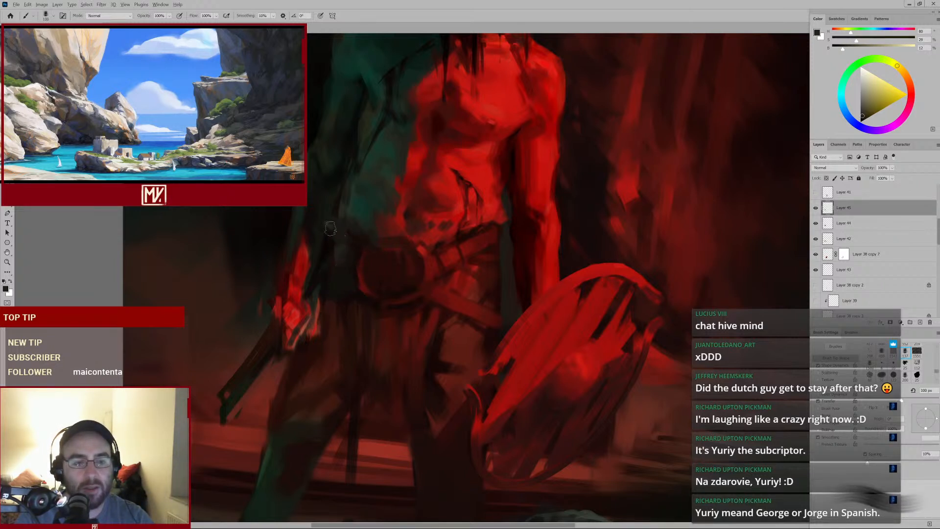
pyautogui.moveTo(407, 260)
pyautogui.mouseDown()
pyautogui.moveTo(354, 287)
pyautogui.moveTo(397, 264)
pyautogui.mouseUp()
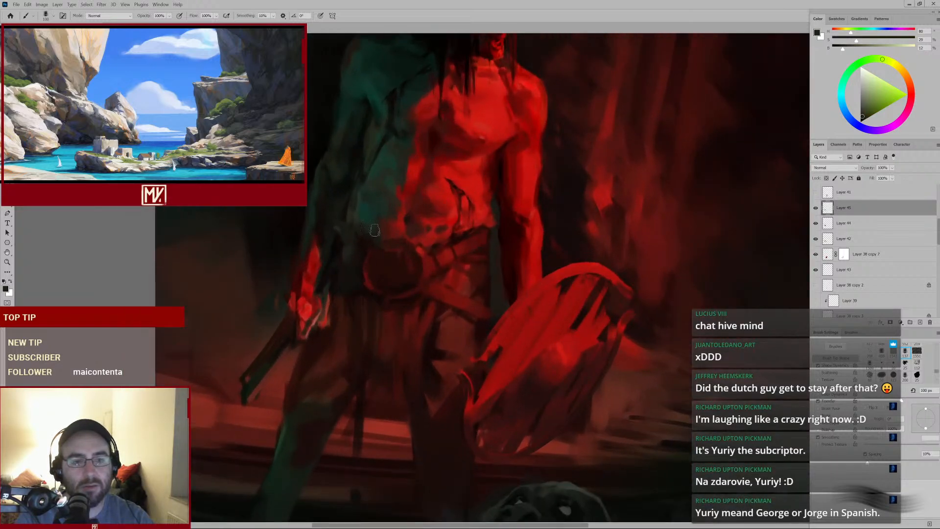
pyautogui.keyDown('alt'); pyautogui.click(358, 251); pyautogui.keyUp('alt')
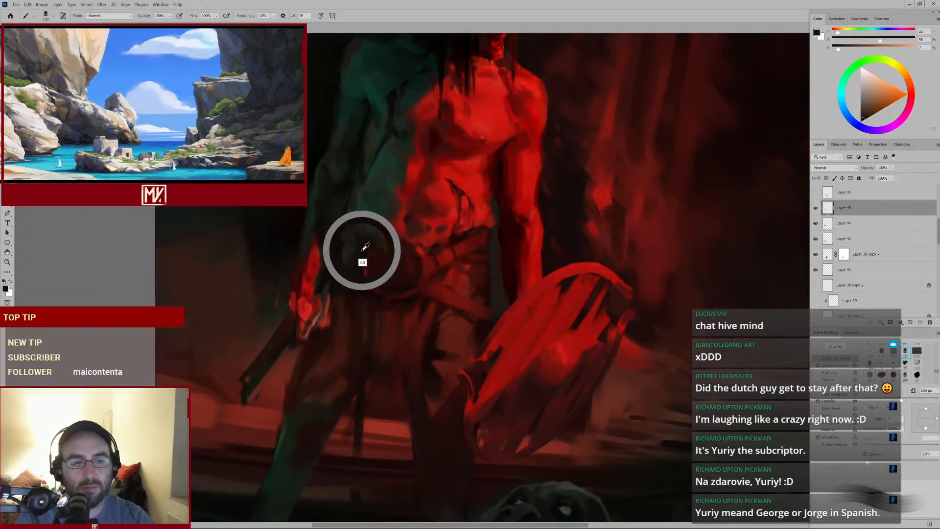
pyautogui.keyDown('alt'); pyautogui.click(349, 223); pyautogui.keyUp('alt')
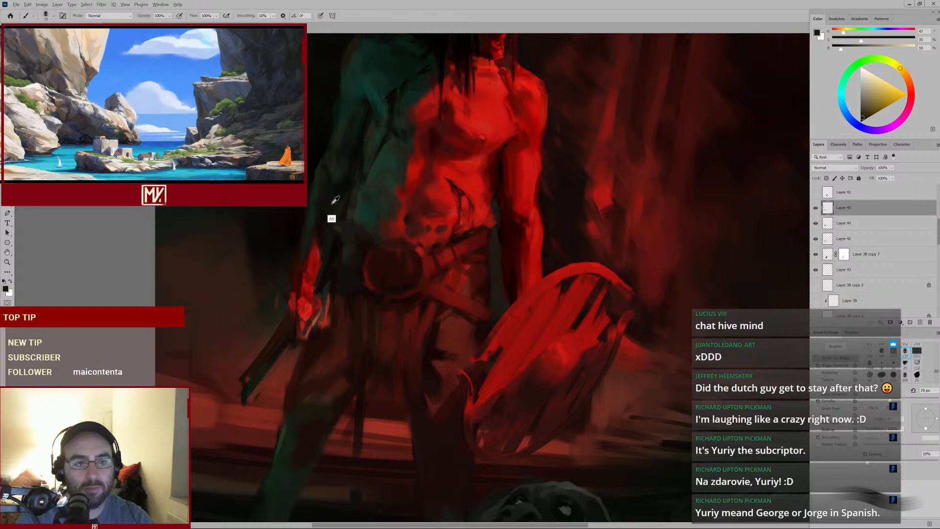
pyautogui.keyDown('alt'); pyautogui.click(334, 205); pyautogui.keyUp('alt')
# Reduce the brush and dab sampled dark greenish tones onto the left flank of the torso
pyautogui.press('[')
pyautogui.press('[')
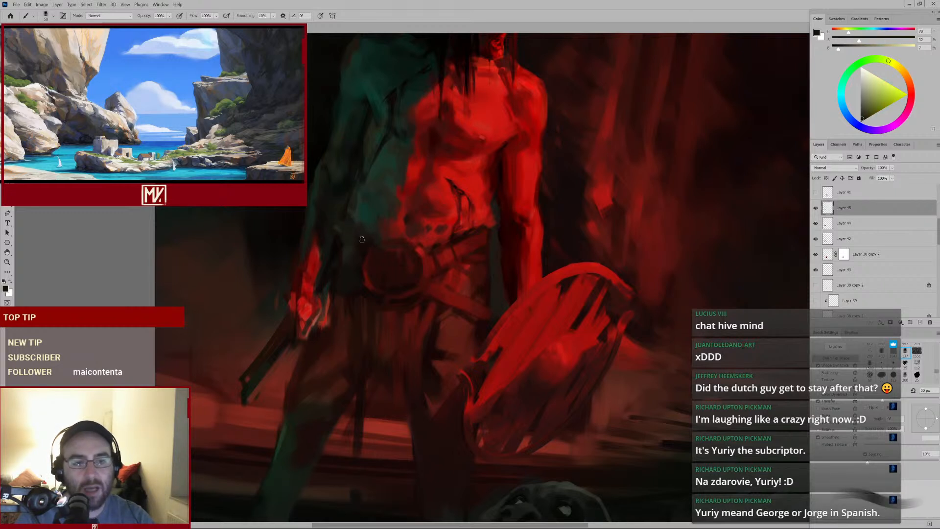
pyautogui.keyDown('alt'); pyautogui.click(363, 239); pyautogui.keyUp('alt')
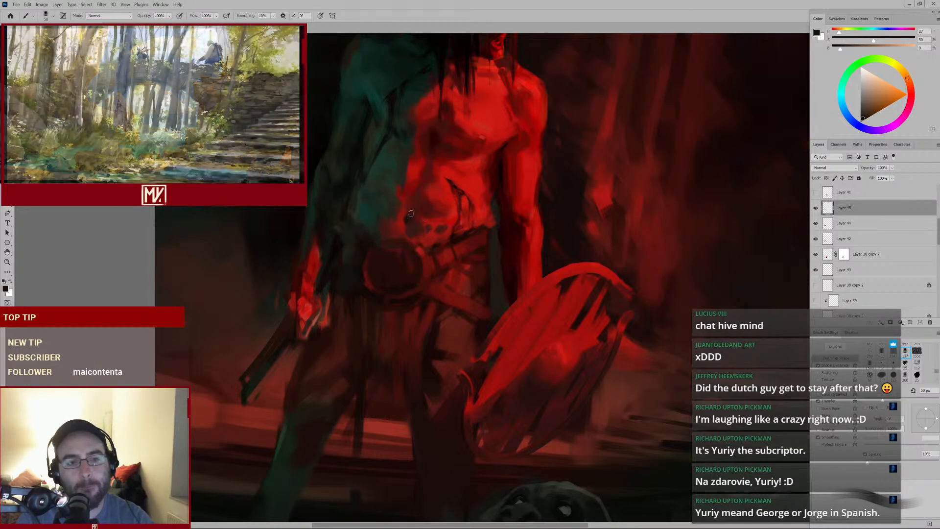
pyautogui.keyDown('alt'); pyautogui.click(367, 200); pyautogui.keyUp('alt')
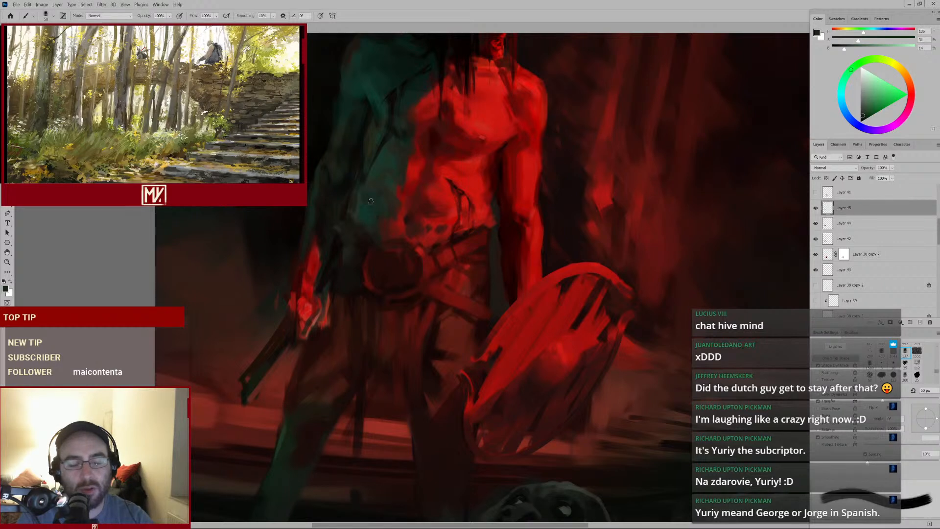
pyautogui.keyDown('alt'); pyautogui.click(370, 201); pyautogui.keyUp('alt')
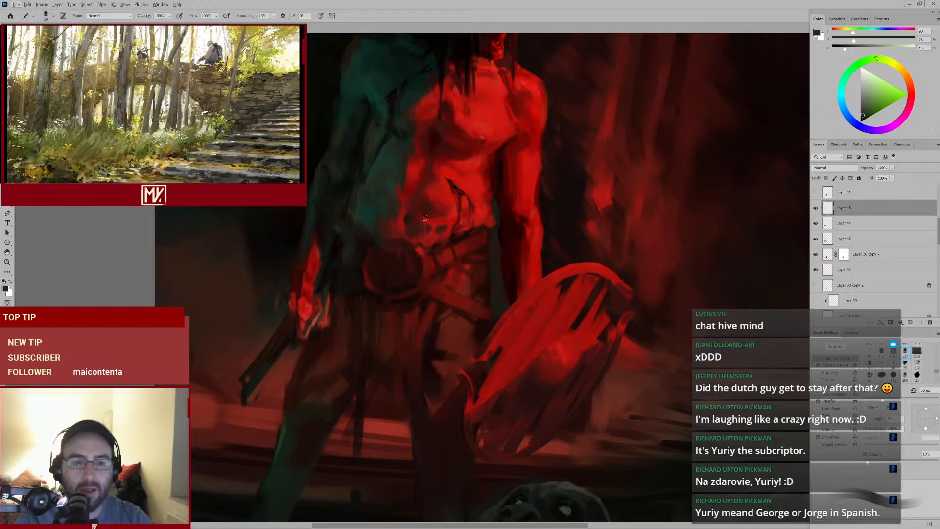
# Sample a red from the abdomen and dab it just above the belt buckle with a slightly larger brush
pyautogui.keyDown('alt'); pyautogui.click(430, 239); pyautogui.keyUp('alt')
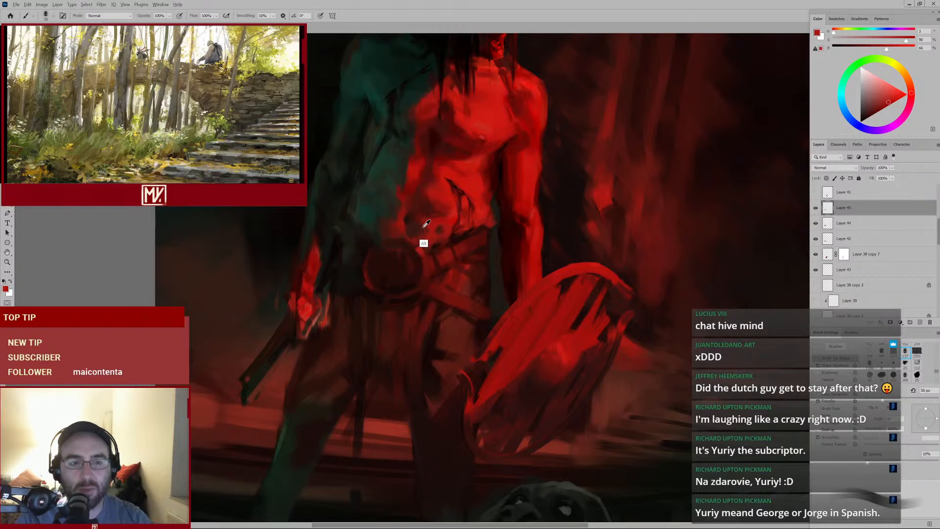
pyautogui.keyDown('alt'); pyautogui.click(424, 226); pyautogui.keyUp('alt')
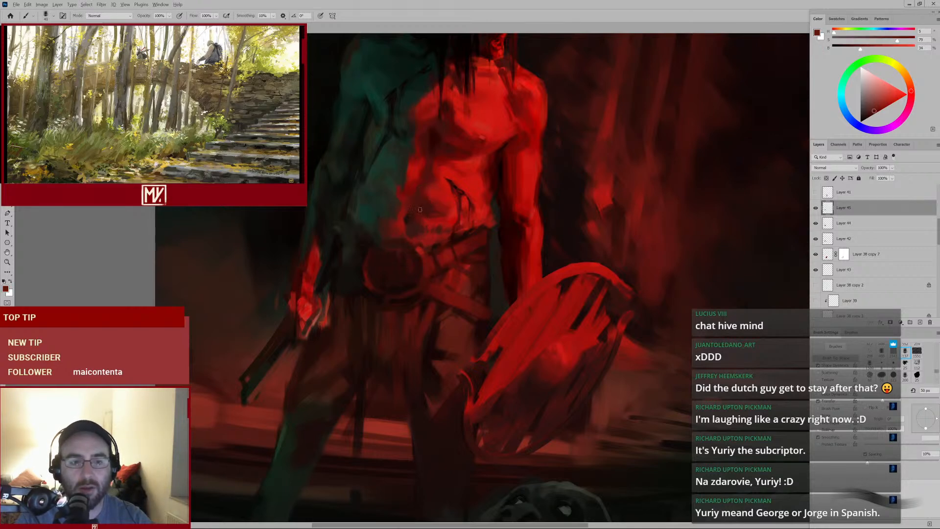
pyautogui.keyDown('alt'); pyautogui.click(426, 239); pyautogui.keyUp('alt')
pyautogui.press(']')
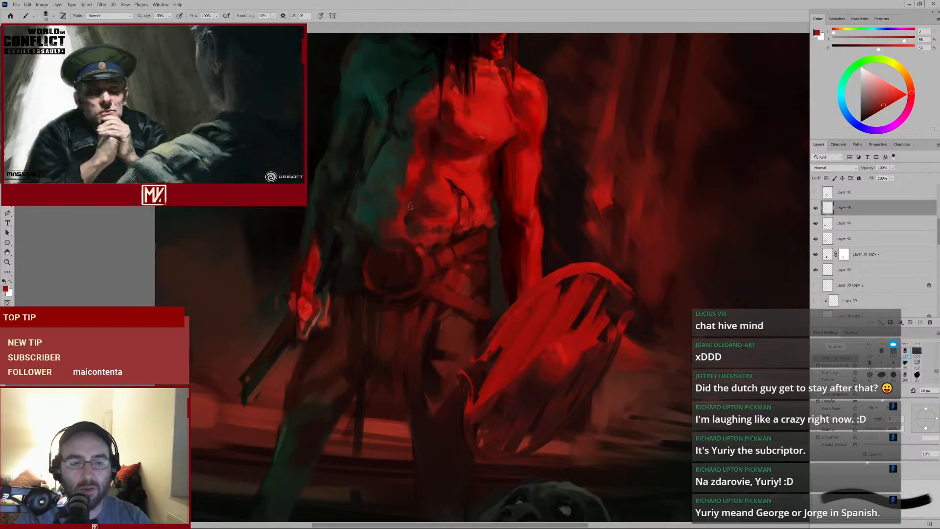
pyautogui.keyDown('alt'); pyautogui.click(424, 252); pyautogui.keyUp('alt')
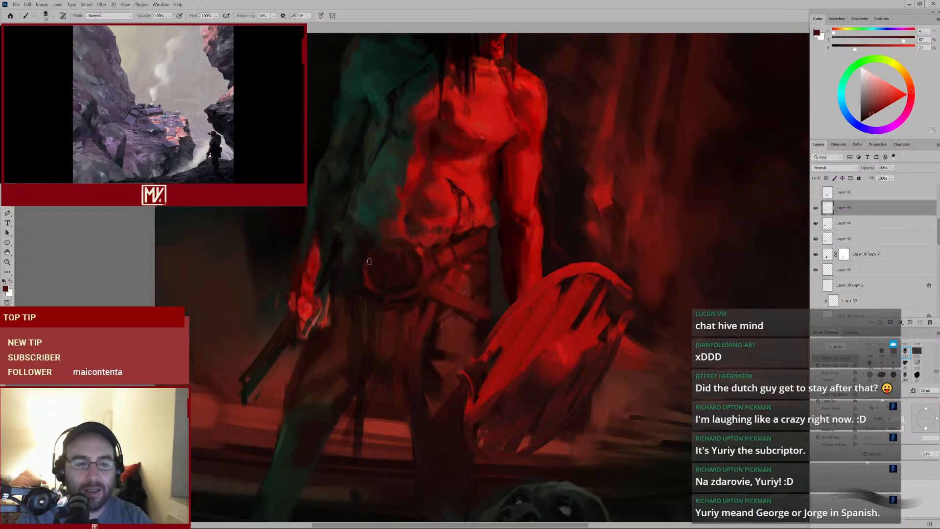
# Sample reds from the abdomen and dab small touches around the belt buckle with a smaller brush
pyautogui.keyDown('alt'); pyautogui.click(436, 204); pyautogui.keyUp('alt')
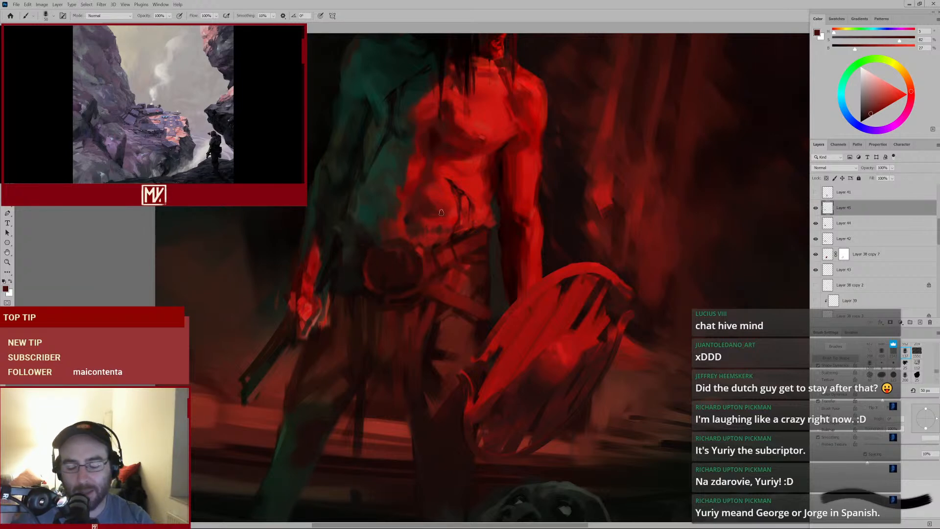
pyautogui.keyDown('alt'); pyautogui.click(471, 182); pyautogui.keyUp('alt')
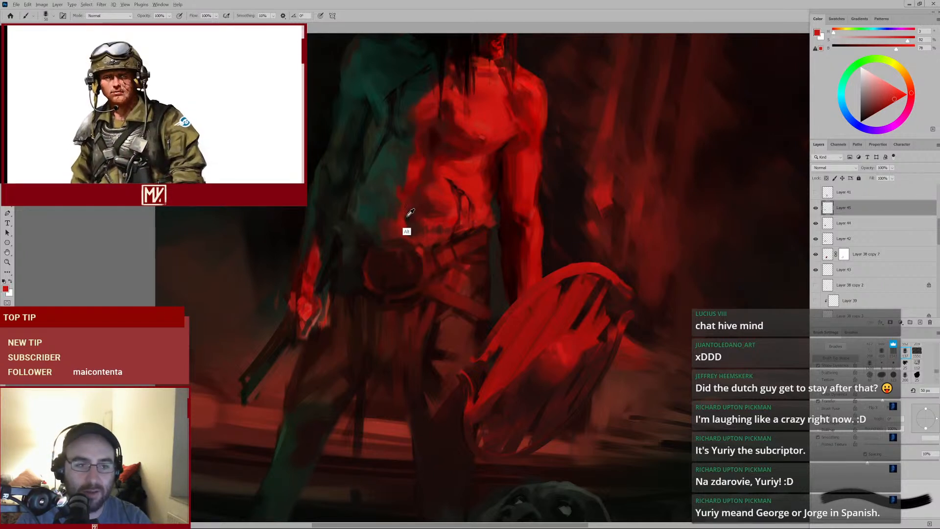
pyautogui.keyDown('alt'); pyautogui.click(408, 215); pyautogui.keyUp('alt')
pyautogui.press('[')
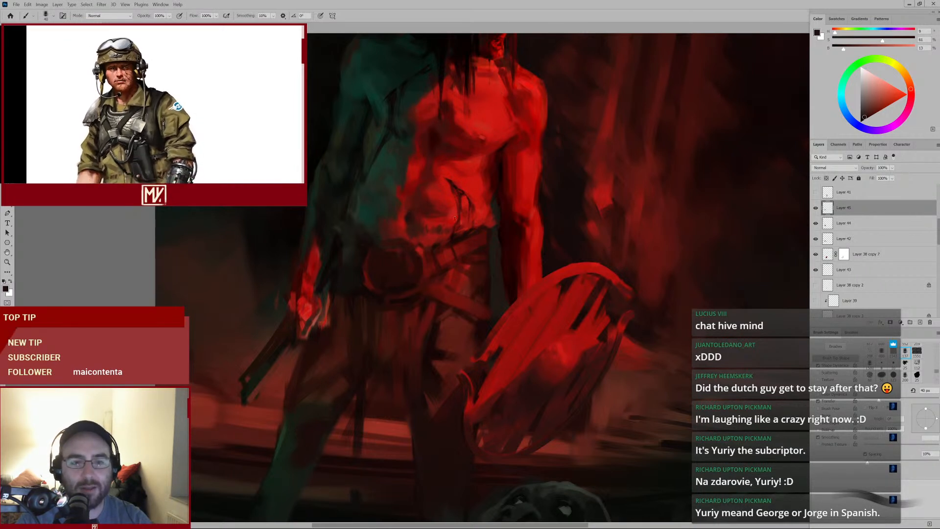
pyautogui.keyDown('alt'); pyautogui.click(420, 256); pyautogui.keyUp('alt')
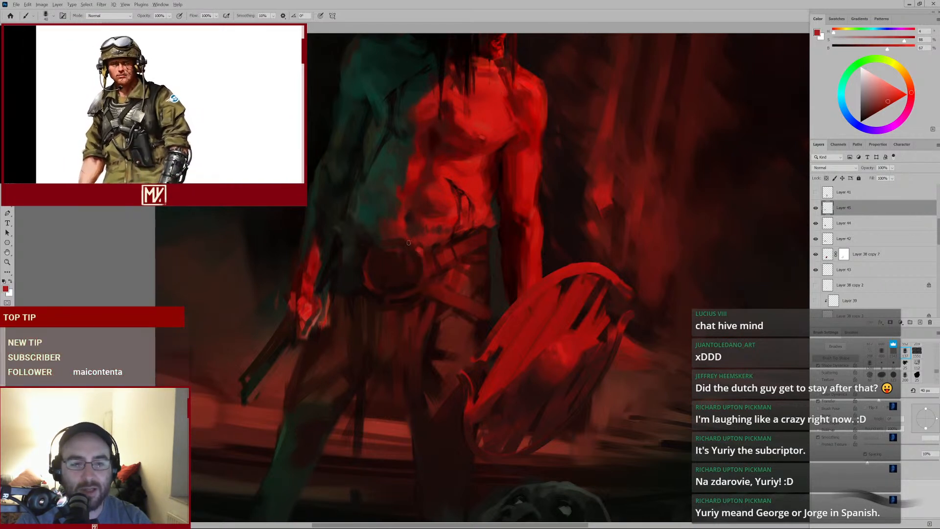
pyautogui.keyDown('alt'); pyautogui.click(426, 266); pyautogui.keyUp('alt')
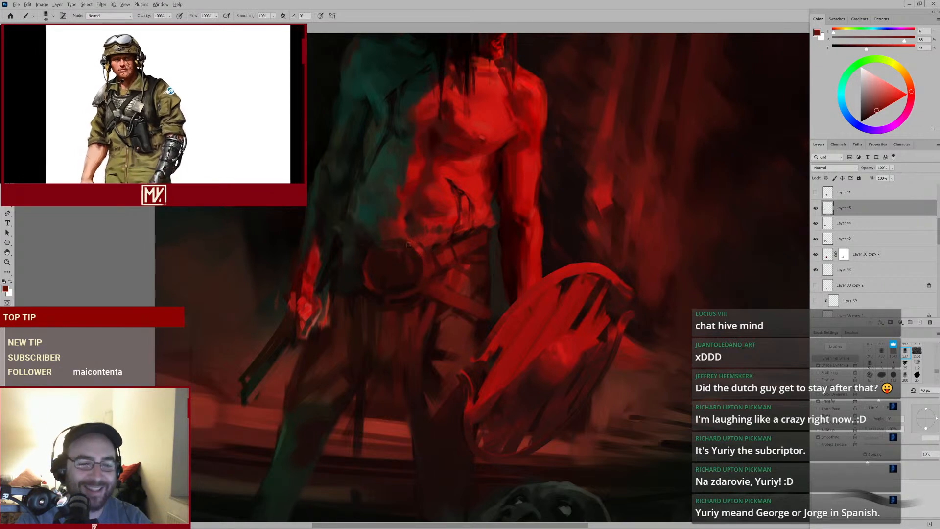
pyautogui.keyDown('alt'); pyautogui.click(398, 275); pyautogui.keyUp('alt')
# Enlarge the brush, paint a dark stroke over the belt buckle and sample a red from the abdomen
pyautogui.press(']')
pyautogui.press(']')
pyautogui.press(']')
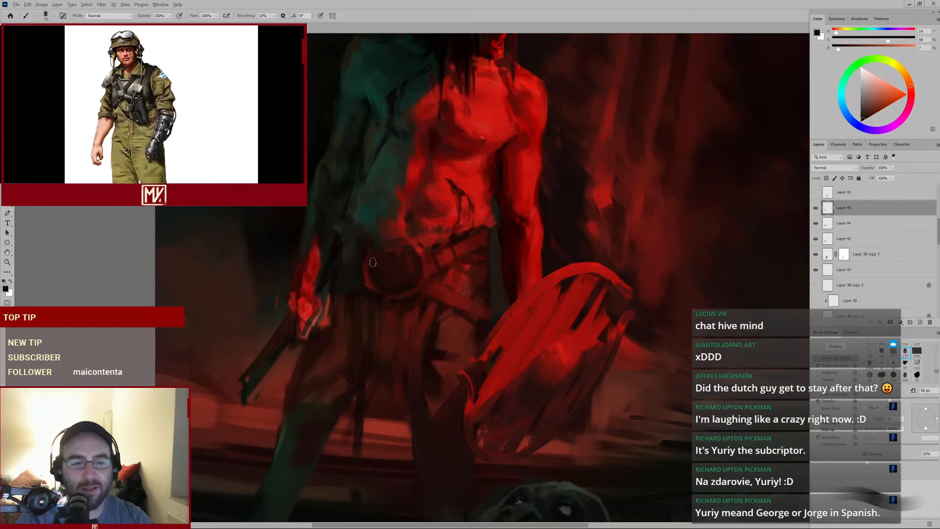
pyautogui.moveTo(394, 295); pyautogui.dragTo(402, 293)
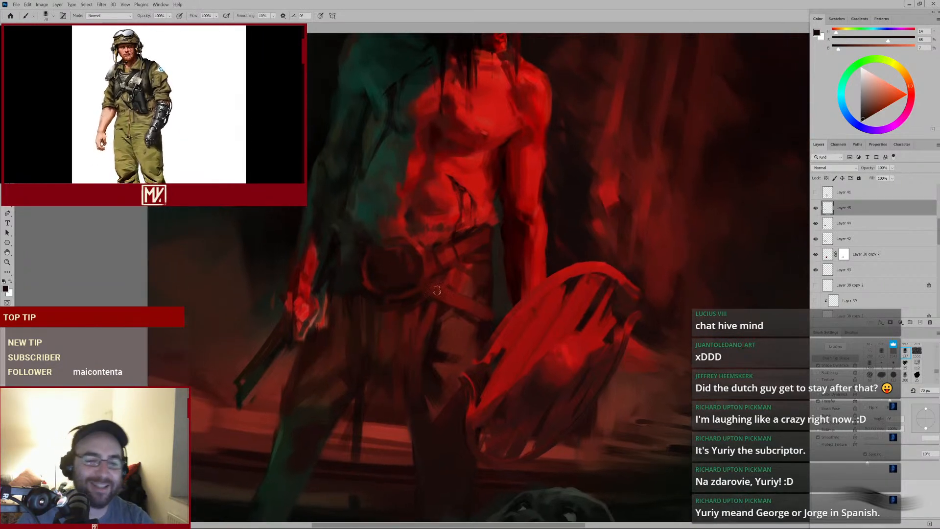
pyautogui.keyDown('alt'); pyautogui.click(443, 267); pyautogui.keyUp('alt')
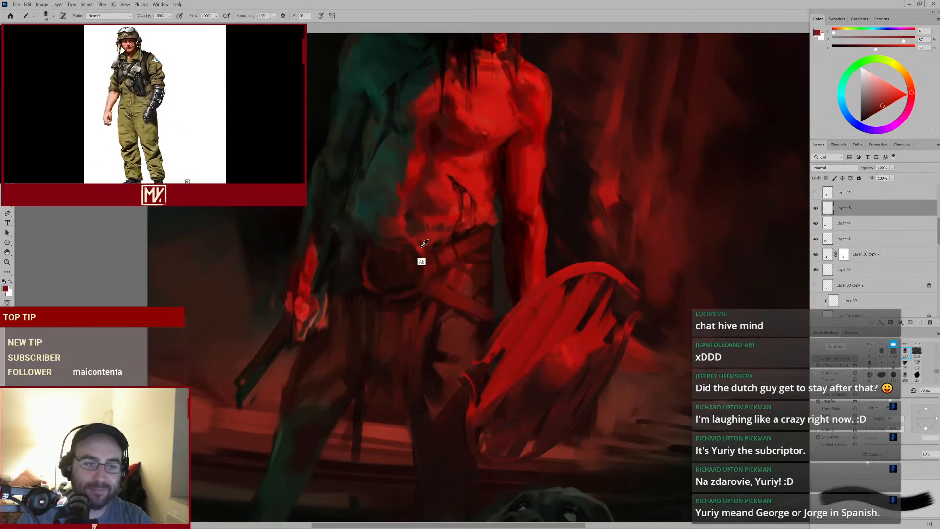
pyautogui.keyDown('alt'); pyautogui.click(425, 243); pyautogui.keyUp('alt')
# Shrink the brush and dab sampled reds onto the abdomen just above the belt's right side
pyautogui.press('[')
pyautogui.press('[')
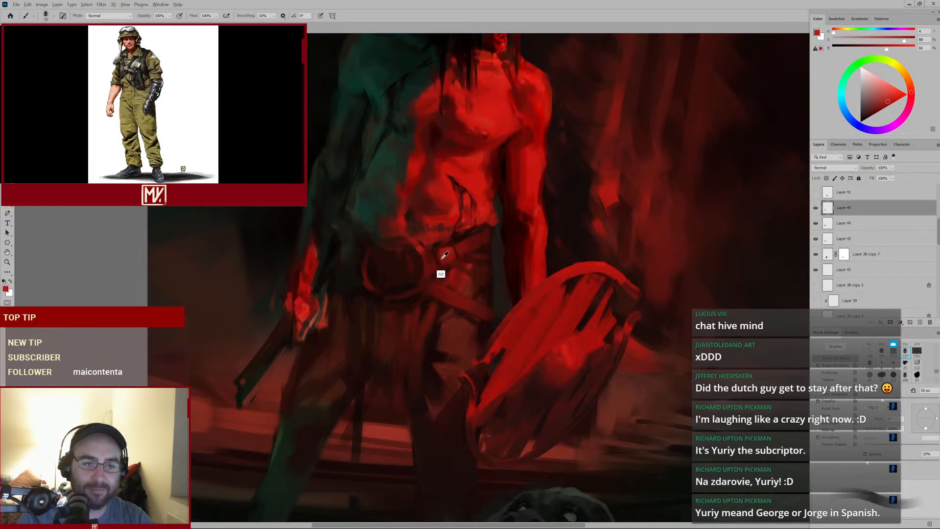
pyautogui.keyDown('alt'); pyautogui.click(438, 256); pyautogui.keyUp('alt')
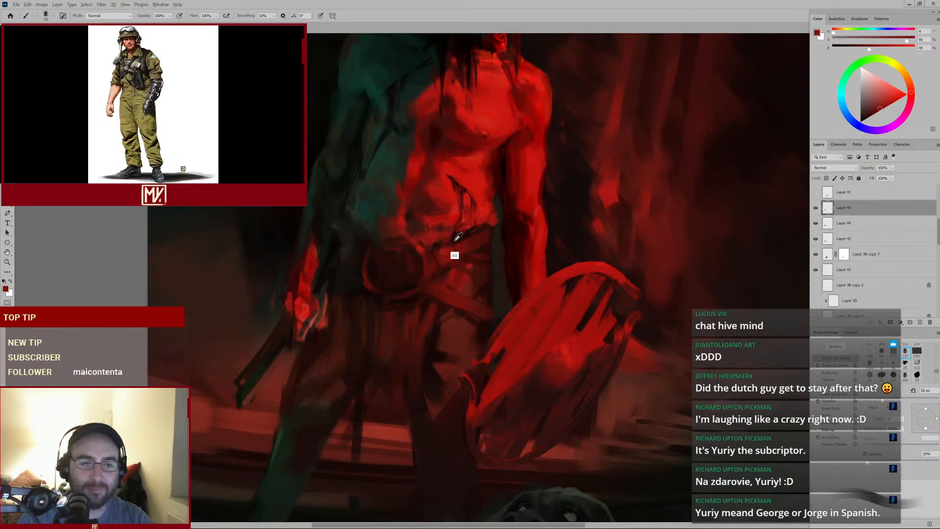
pyautogui.keyDown('alt'); pyautogui.click(454, 240); pyautogui.keyUp('alt')
pyautogui.press('[')
# Check the whole figure, then sample and dab red touches on the abdomen above the buckle
pyautogui.hotkey('ctrl', '-')
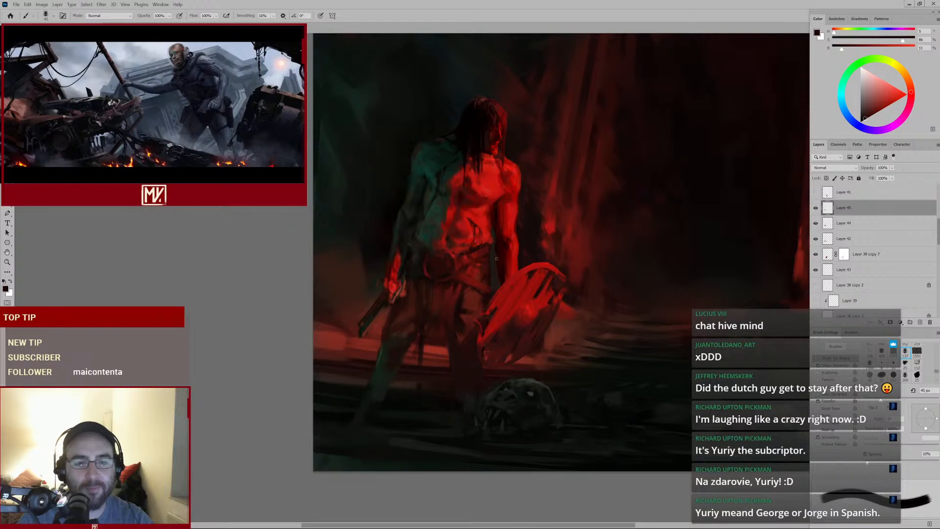
pyautogui.hotkey('ctrl', '+')
pyautogui.hotkey('ctrl', '+')
pyautogui.keyDown('alt'); pyautogui.click(427, 266); pyautogui.keyUp('alt')
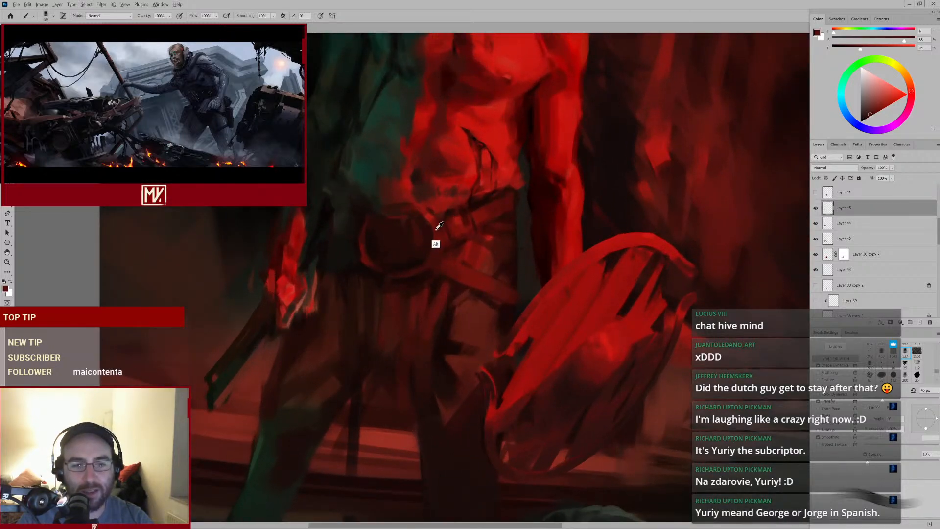
pyautogui.keyDown('alt'); pyautogui.click(435, 243); pyautogui.keyUp('alt')
pyautogui.keyDown('alt'); pyautogui.click(434, 219); pyautogui.keyUp('alt')
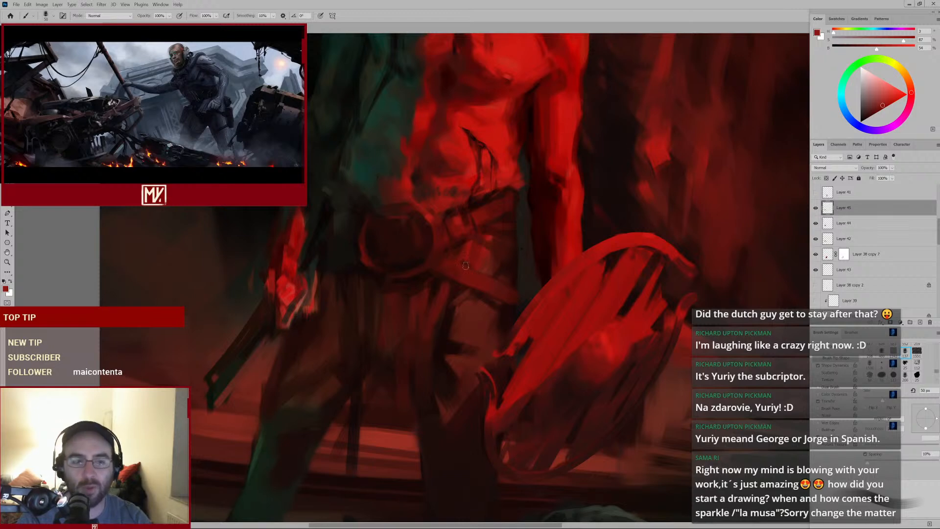
pyautogui.moveTo(517, 232); pyautogui.dragTo(495, 249)
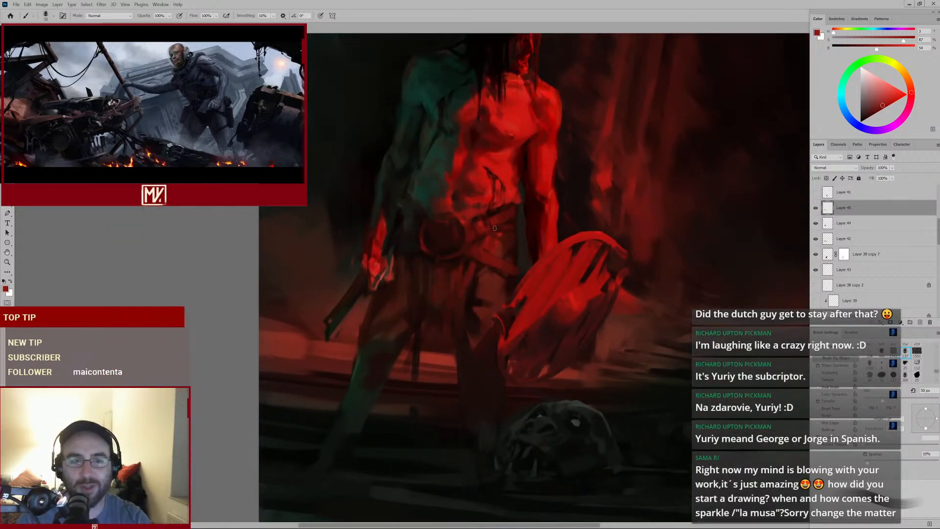
# Zoom into the belt, sample dark tones and dab them below the buckle with a larger brush
pyautogui.scroll(3, 441, 227)
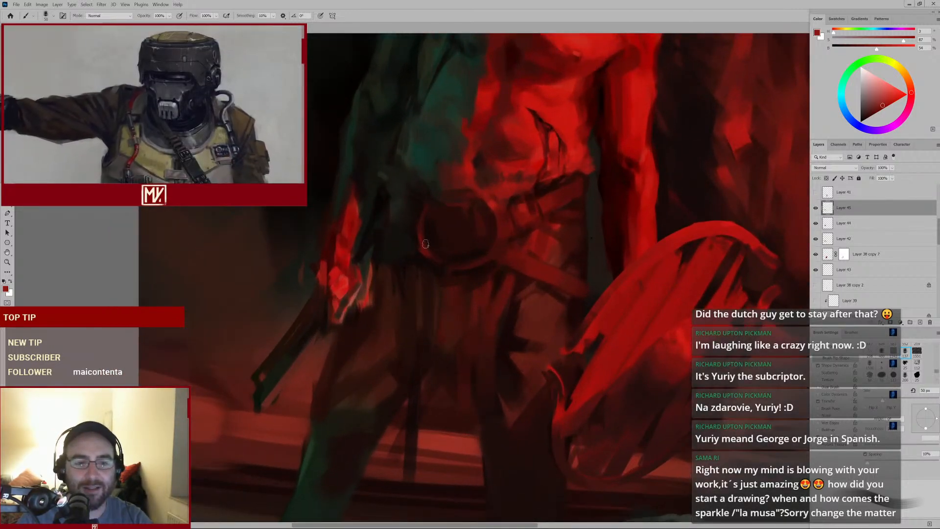
pyautogui.keyDown('alt'); pyautogui.click(419, 256); pyautogui.keyUp('alt')
pyautogui.keyDown('alt'); pyautogui.click(417, 256); pyautogui.keyUp('alt')
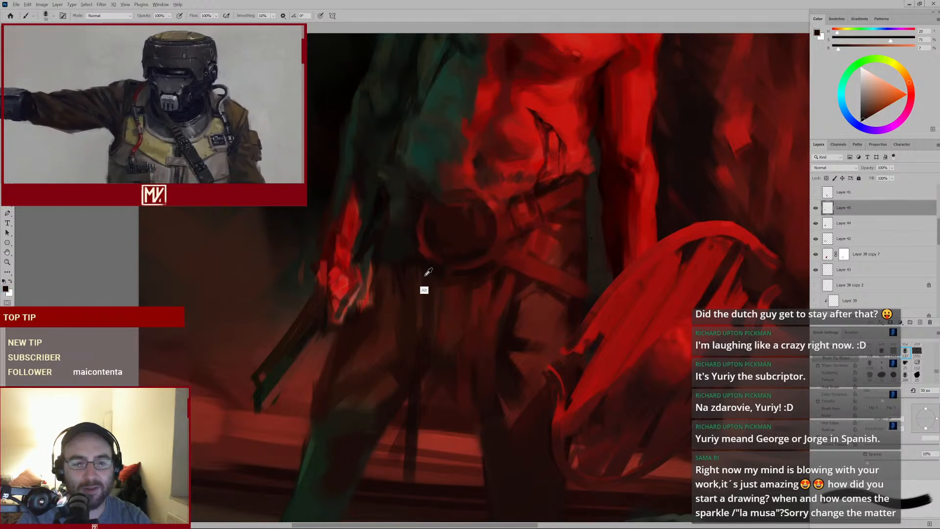
pyautogui.keyDown('alt'); pyautogui.click(451, 289); pyautogui.keyUp('alt')
pyautogui.press(']')
pyautogui.press(']')
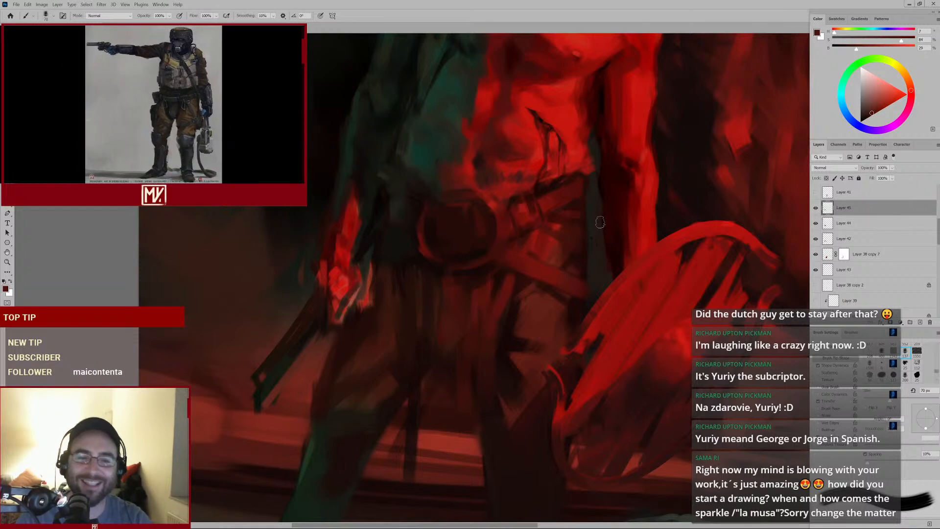
pyautogui.press('alt')
pyautogui.keyDown('alt'); pyautogui.click(465, 246); pyautogui.keyUp('alt')
# Sample a dark green from the left flank and dab it above the belt with a smaller brush
pyautogui.scroll(-2, 499, 255)
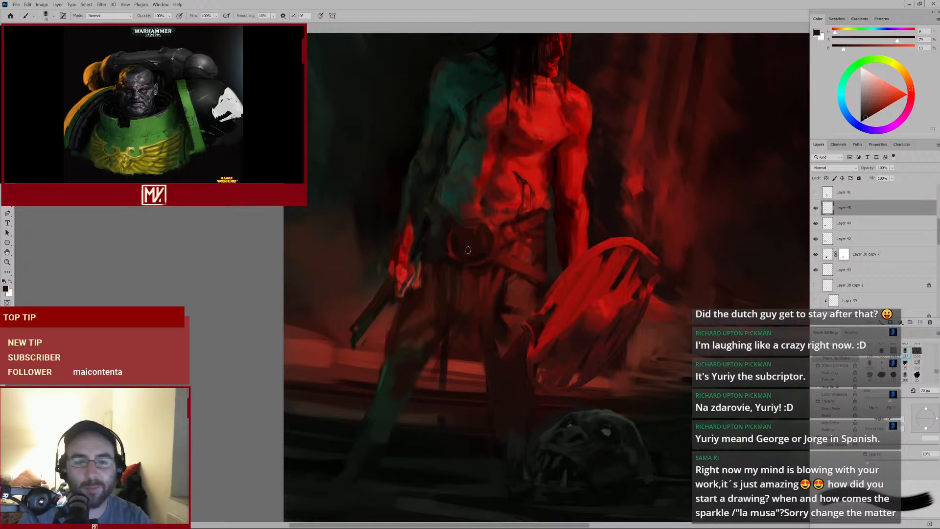
pyautogui.scroll(2, 509, 238)
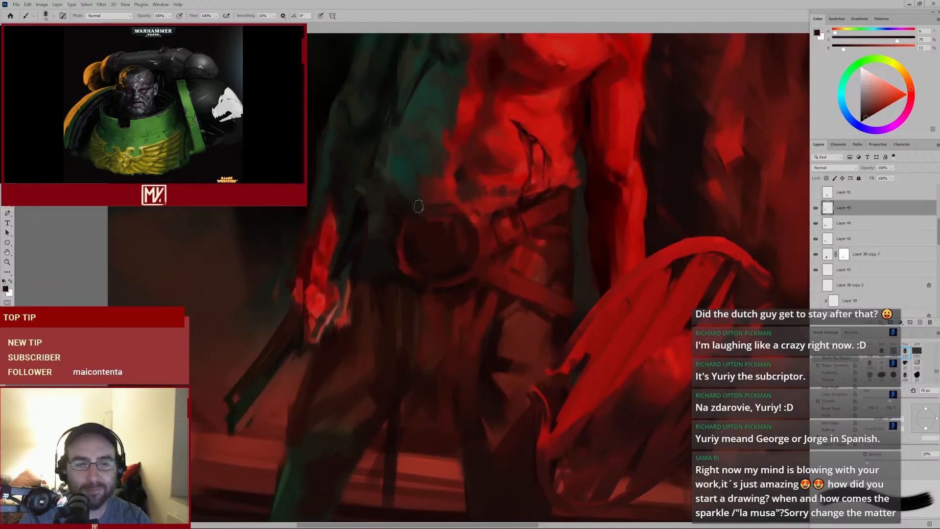
pyautogui.keyDown('alt'); pyautogui.click(384, 179); pyautogui.keyUp('alt')
pyautogui.press('[')
pyautogui.press('[')
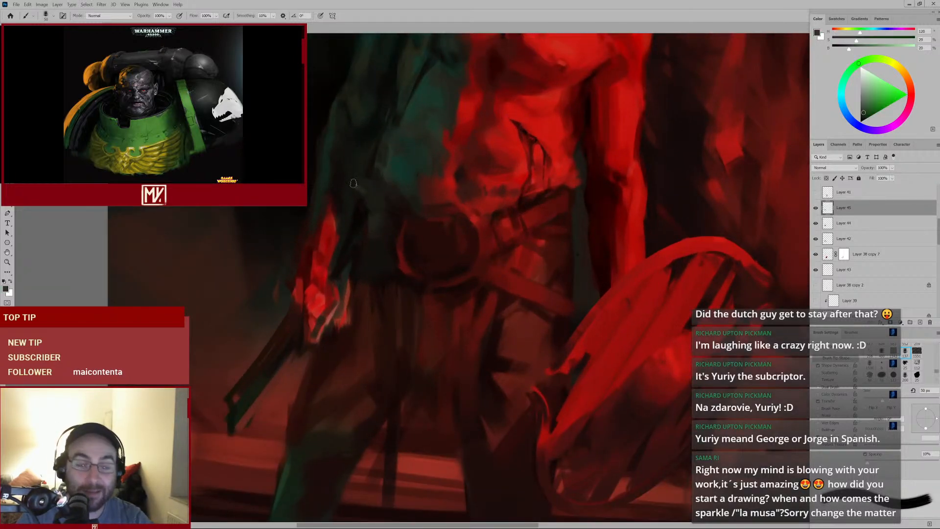
pyautogui.keyDown('alt'); pyautogui.click(376, 198); pyautogui.keyUp('alt')
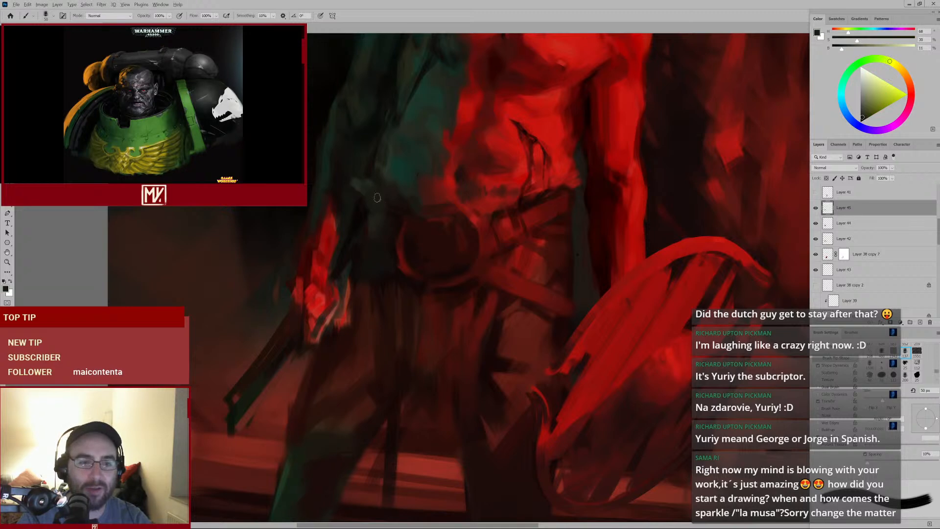
# Sample teal-green tones and paint short strokes on the left flank of the torso above the belt
pyautogui.keyDown('alt'); pyautogui.click(355, 178); pyautogui.keyUp('alt')
pyautogui.moveTo(355, 179); pyautogui.dragTo(373, 189)
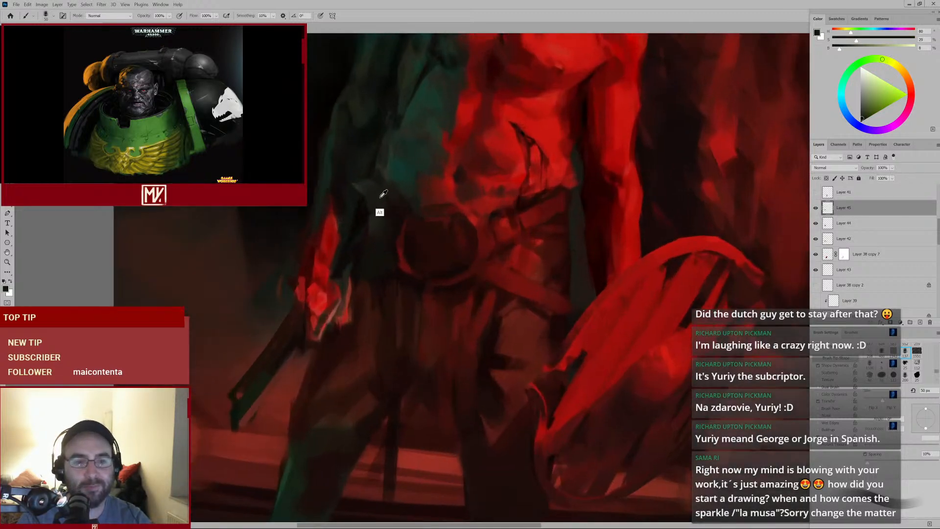
pyautogui.keyDown('alt'); pyautogui.click(380, 193); pyautogui.keyUp('alt')
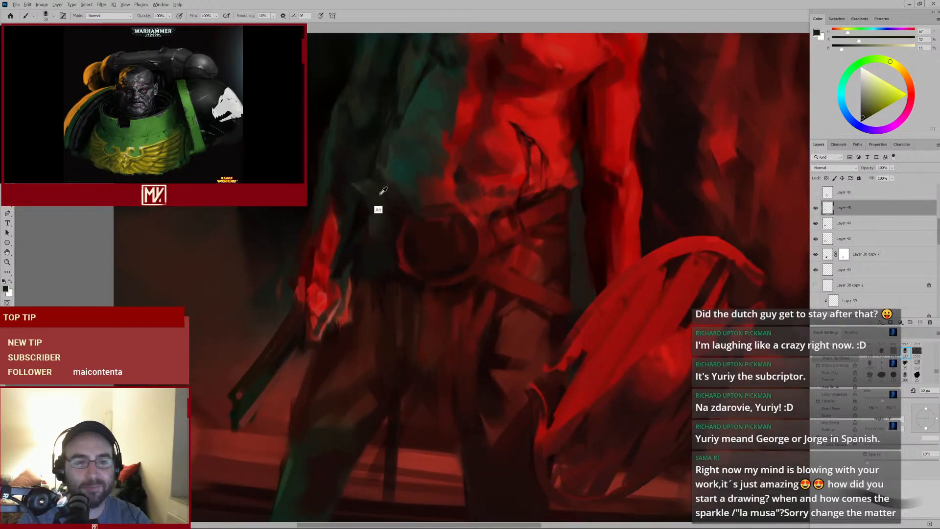
pyautogui.keyDown('alt'); pyautogui.click(364, 182); pyautogui.keyUp('alt')
pyautogui.press('[')
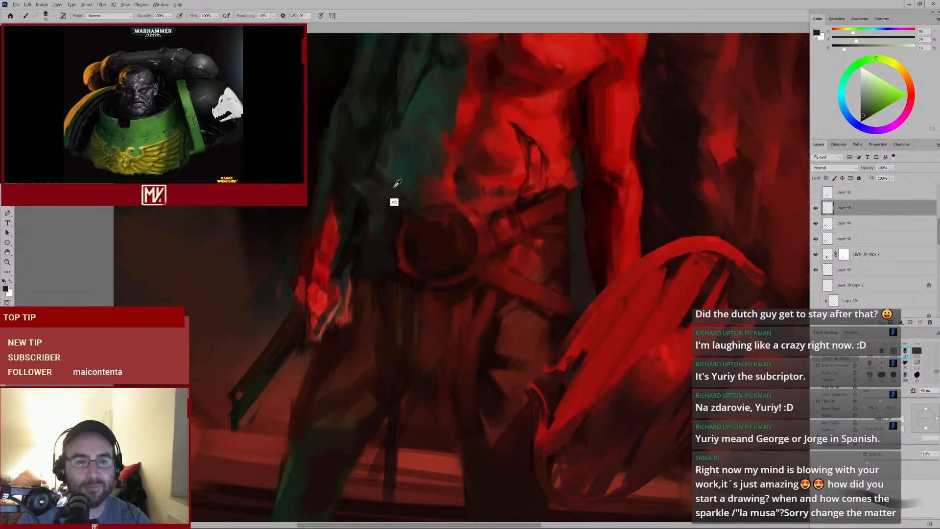
# Sample reds from the abdomen and dab them along the right side of the torso above the belt
pyautogui.scroll(-4, 432, 281)
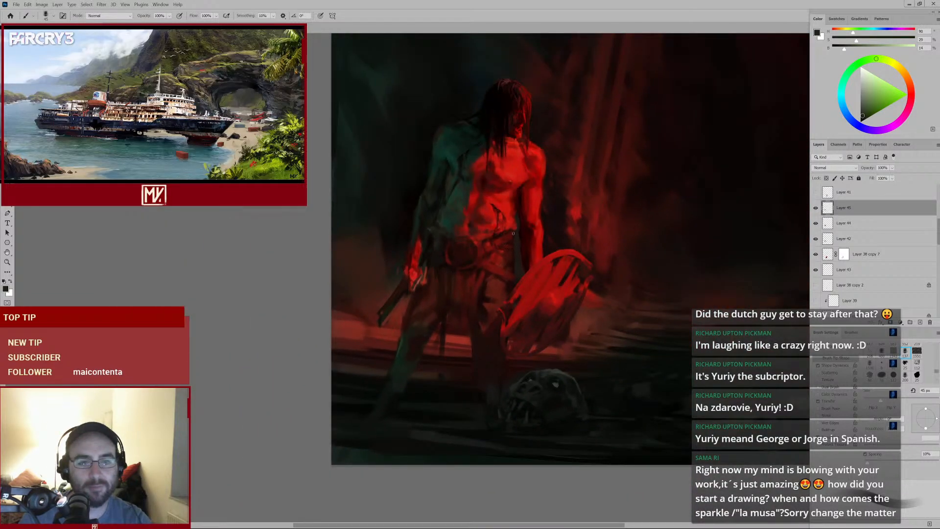
pyautogui.scroll(3, 518, 240)
pyautogui.keyDown('alt'); pyautogui.click(492, 240); pyautogui.keyUp('alt')
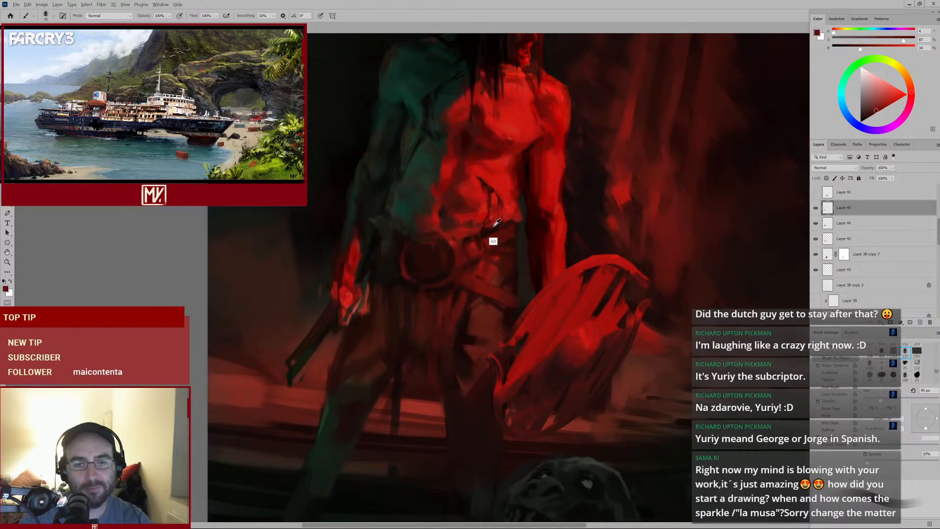
pyautogui.keyDown('alt'); pyautogui.click(513, 206); pyautogui.keyUp('alt')
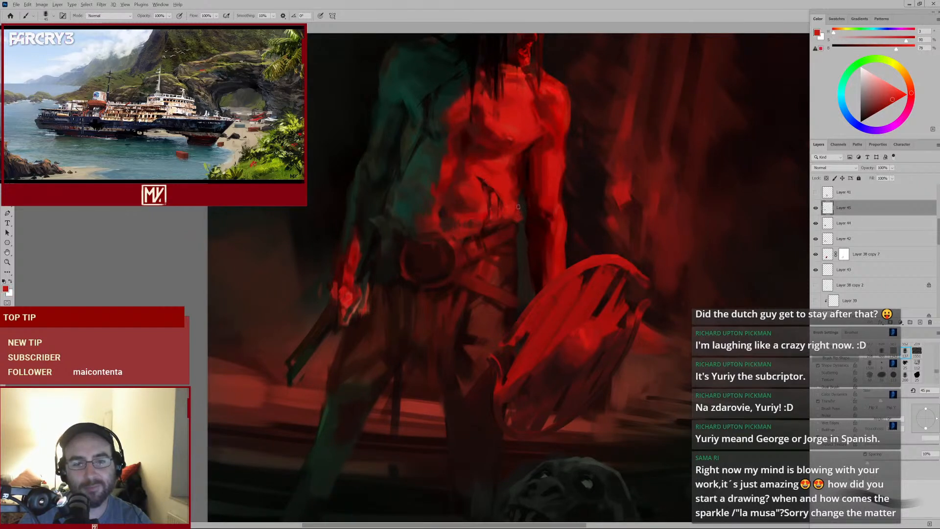
pyautogui.keyDown('alt'); pyautogui.click(518, 208); pyautogui.keyUp('alt')
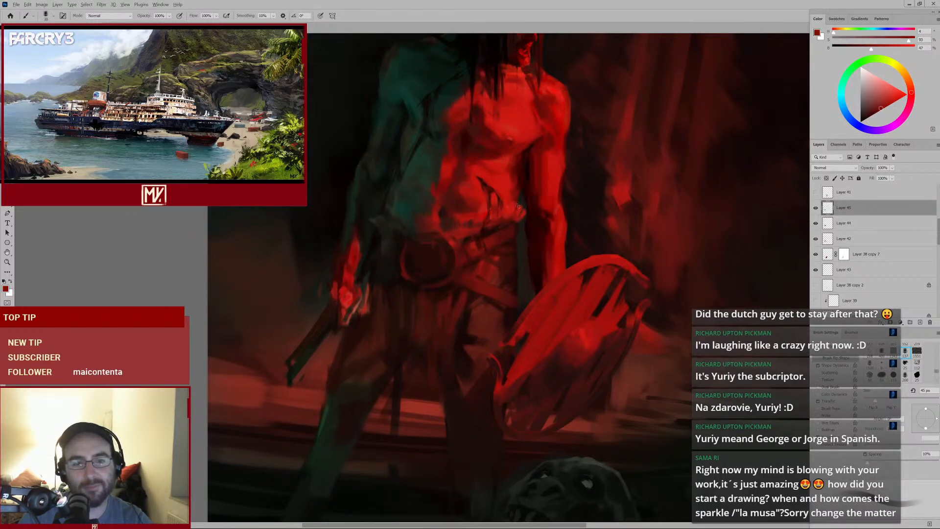
pyautogui.keyDown('alt'); pyautogui.click(521, 181); pyautogui.keyUp('alt')
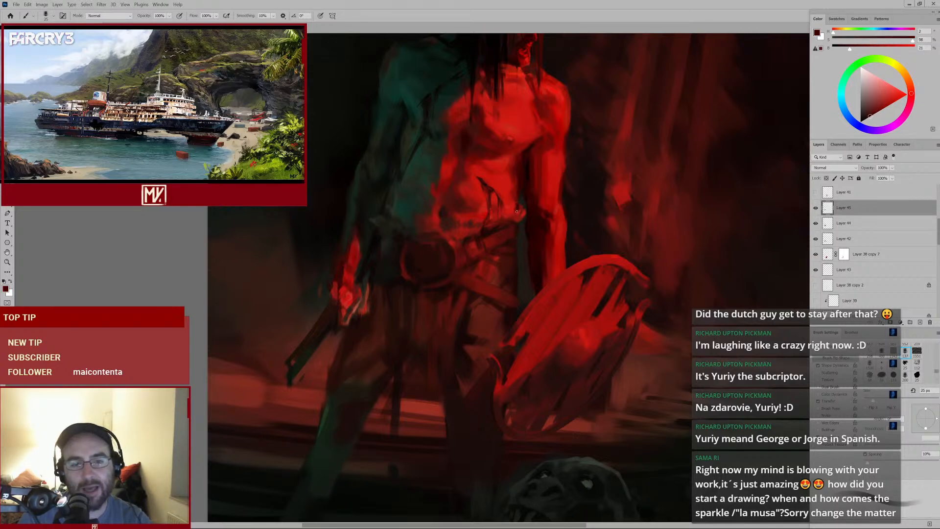
# Zoom in and paint sampled red strokes over the centre of the abdomen just above the belt
pyautogui.moveTo(499, 216)
pyautogui.mouseDown()
pyautogui.moveTo(489, 225)
pyautogui.moveTo(504, 210)
pyautogui.mouseUp()
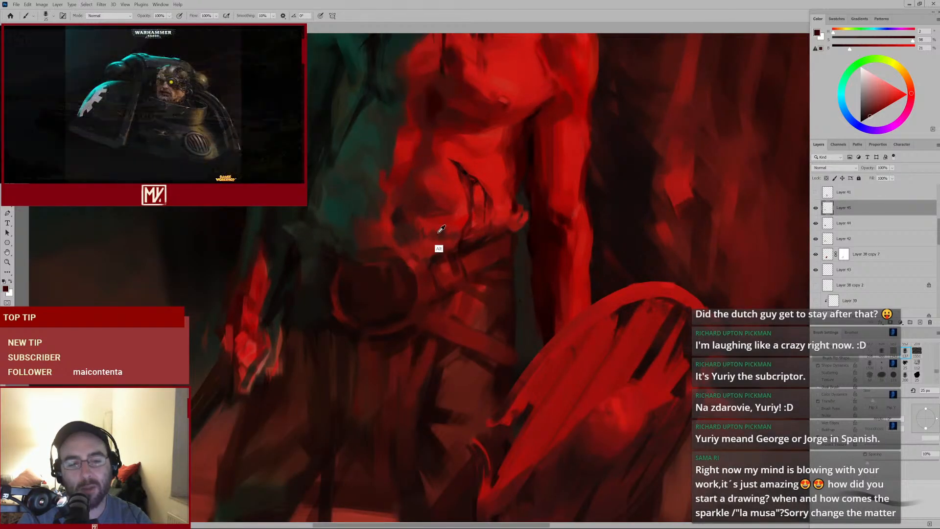
pyautogui.keyDown('alt'); pyautogui.click(432, 256); pyautogui.keyUp('alt')
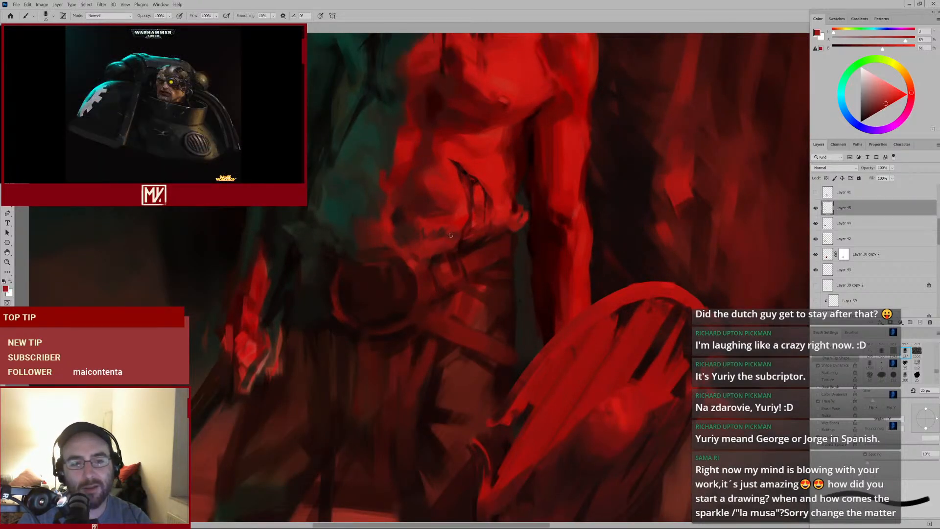
pyautogui.keyDown('alt'); pyautogui.click(439, 240); pyautogui.keyUp('alt')
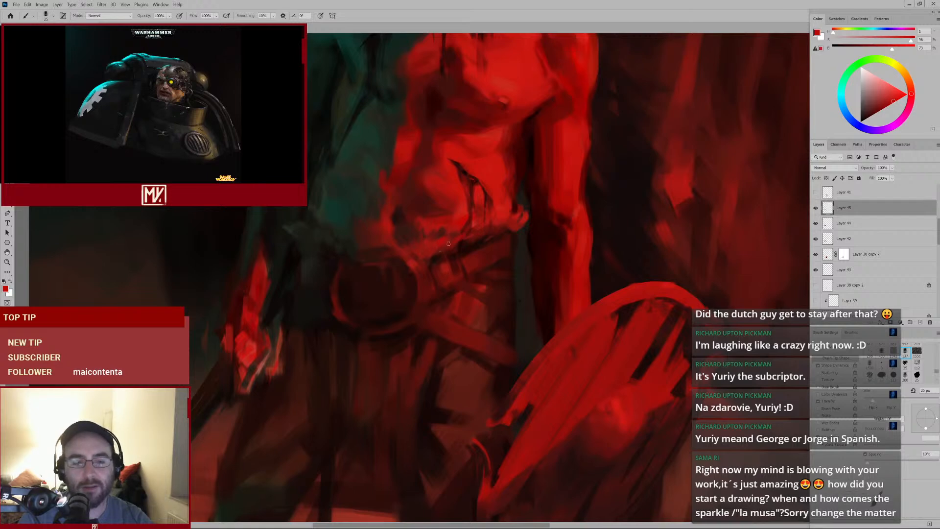
pyautogui.moveTo(455, 245); pyautogui.dragTo(432, 251)
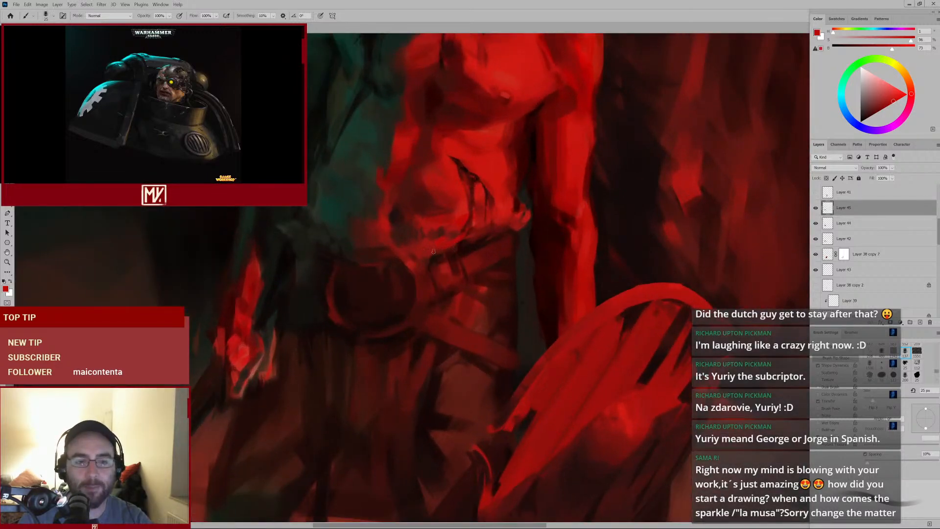
pyautogui.keyDown('alt'); pyautogui.click(433, 247); pyautogui.keyUp('alt')
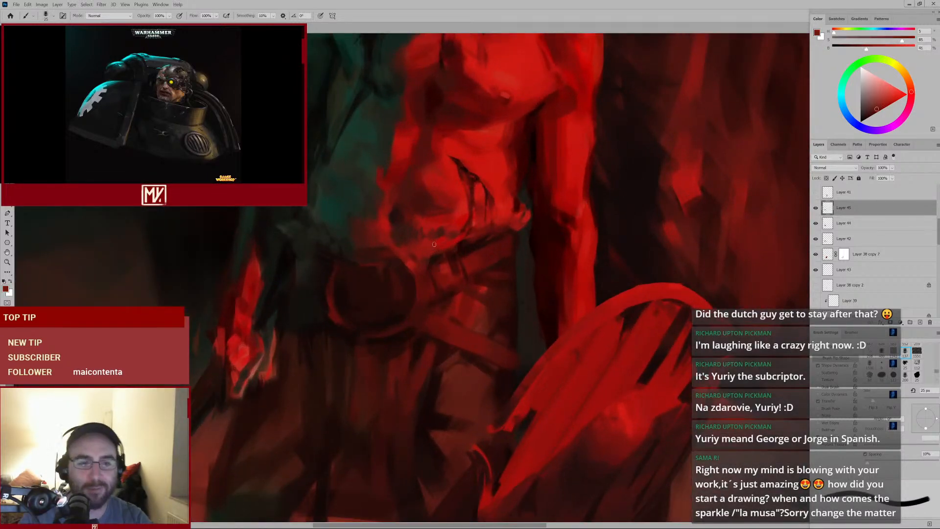
pyautogui.keyDown('alt'); pyautogui.click(425, 242); pyautogui.keyUp('alt')
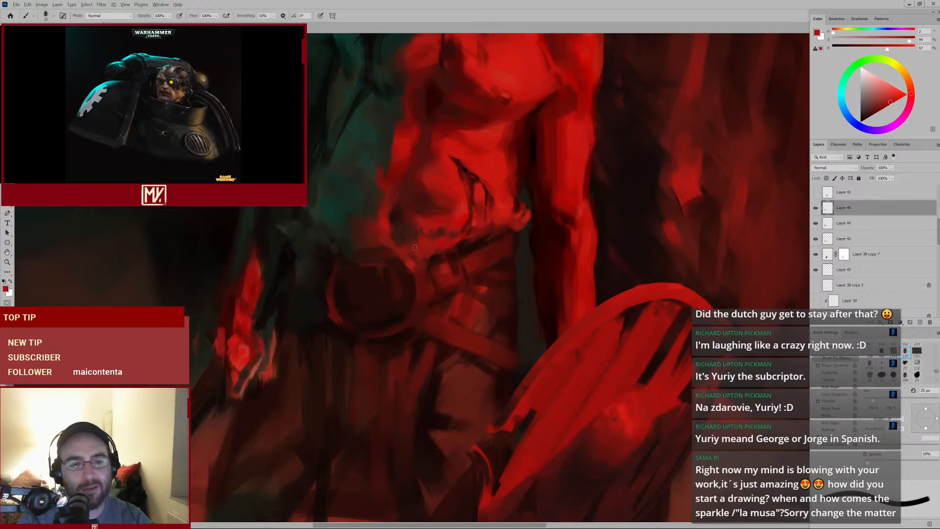
# Enlarge the brush, sample dark greenish tones and paint them onto the left flank beside the belt
pyautogui.press(']')
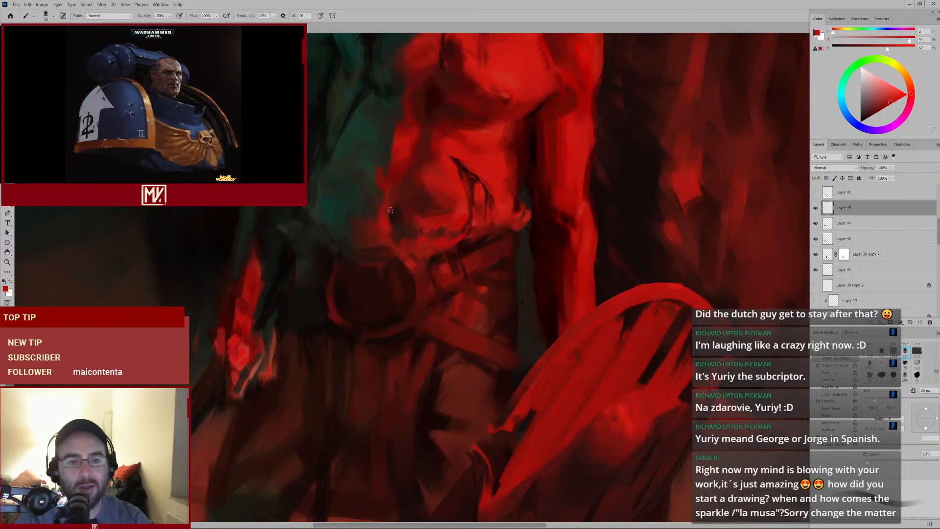
pyautogui.moveTo(370, 237)
pyautogui.mouseDown()
pyautogui.moveTo(348, 254)
pyautogui.moveTo(354, 248)
pyautogui.mouseUp()
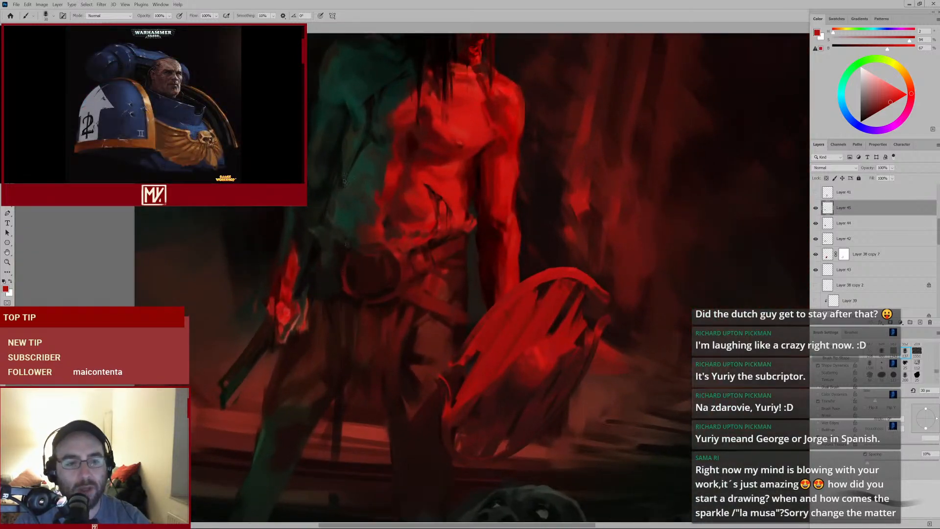
pyautogui.keyDown('alt'); pyautogui.click(327, 236); pyautogui.keyUp('alt')
pyautogui.press(']')
pyautogui.press(']')
pyautogui.press(']')
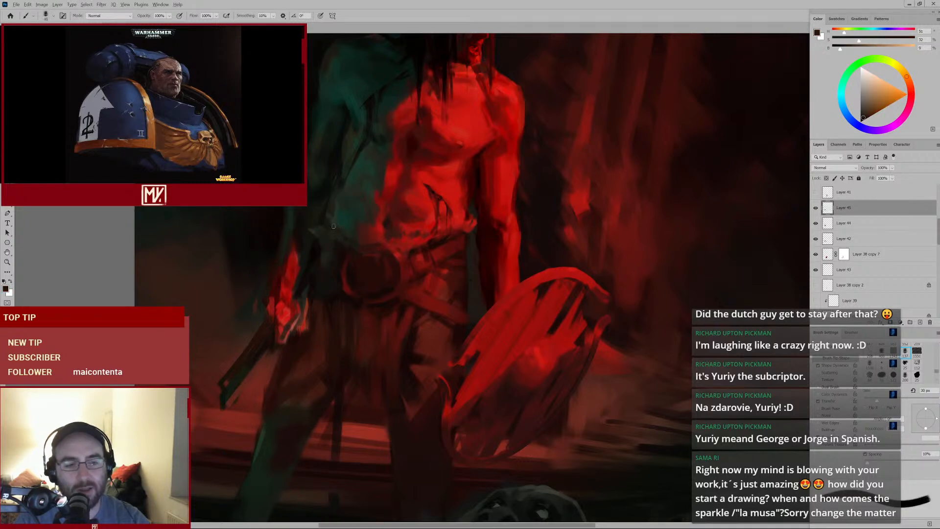
pyautogui.keyDown('alt'); pyautogui.click(340, 232); pyautogui.keyUp('alt')
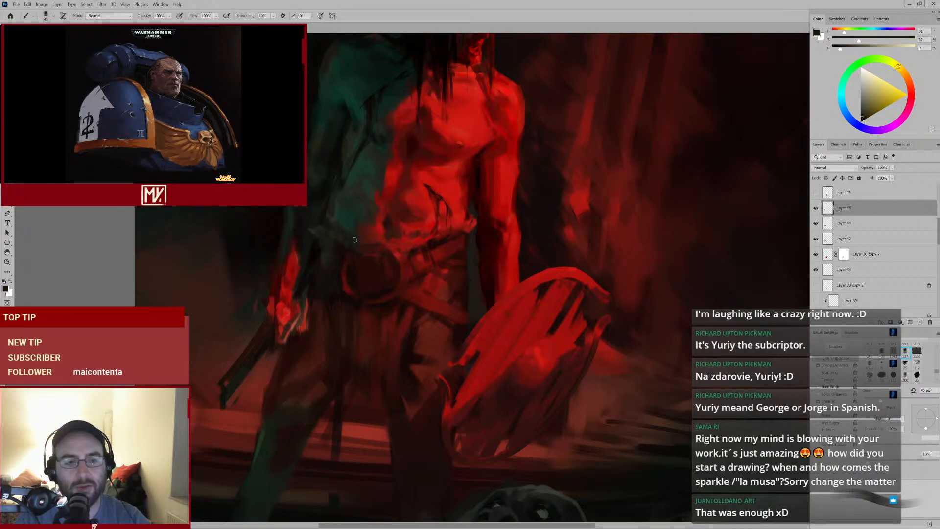
pyautogui.keyDown('alt'); pyautogui.click(346, 223); pyautogui.keyUp('alt')
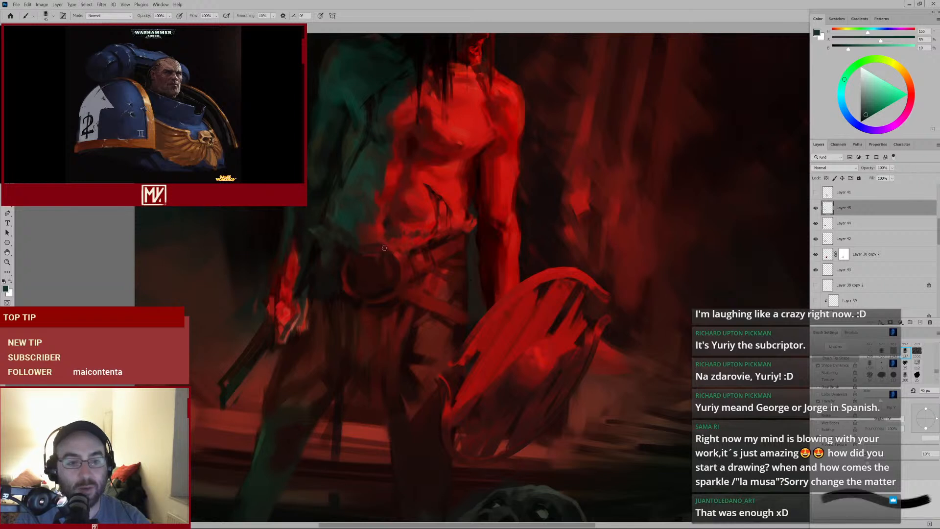
# Alternately sample red and teal tones and dab small strokes on the left flank just above the belt
pyautogui.keyDown('alt'); pyautogui.click(344, 258); pyautogui.keyUp('alt')
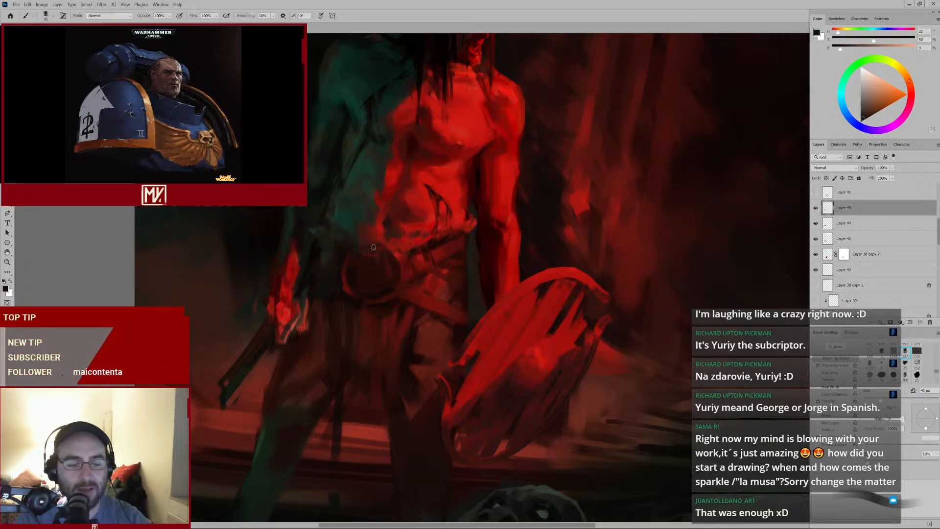
pyautogui.press('[')
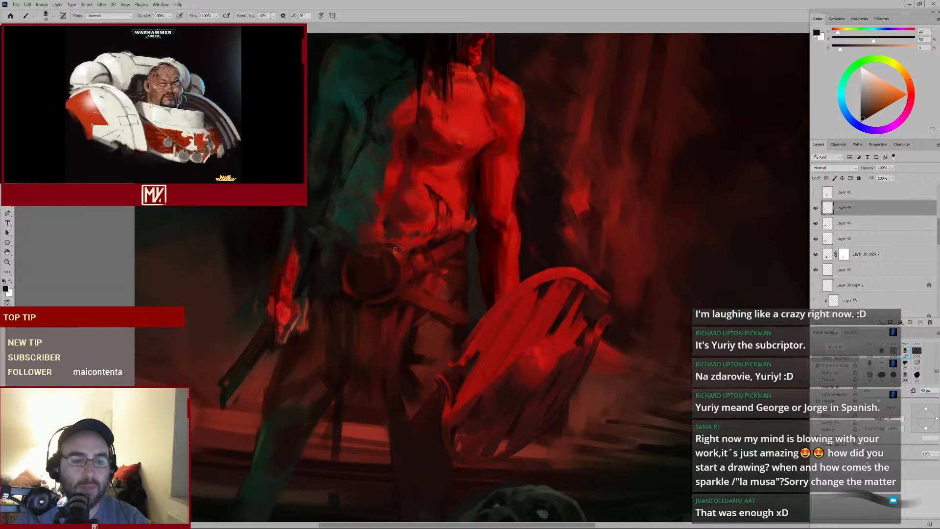
pyautogui.moveTo(407, 241)
pyautogui.mouseDown()
pyautogui.moveTo(376, 264)
pyautogui.moveTo(393, 244)
pyautogui.mouseUp()
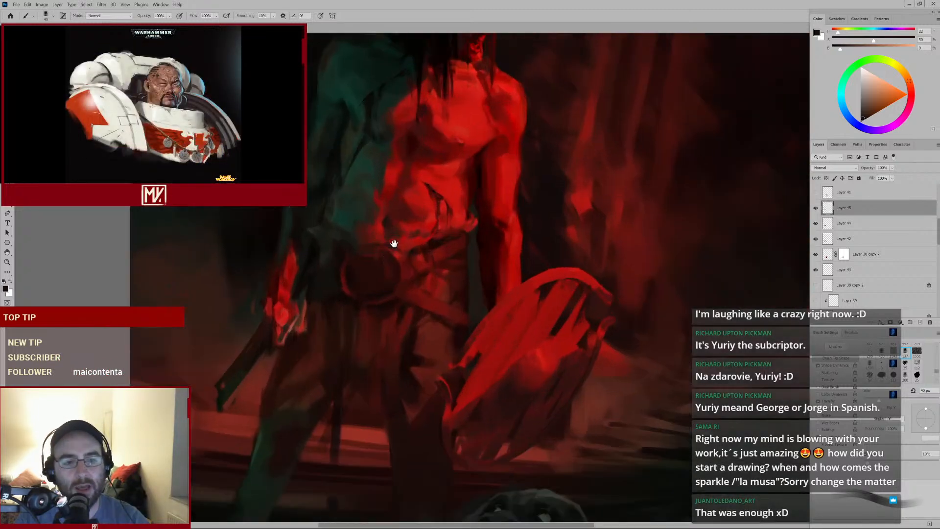
pyautogui.keyDown('alt'); pyautogui.click(353, 216); pyautogui.keyUp('alt')
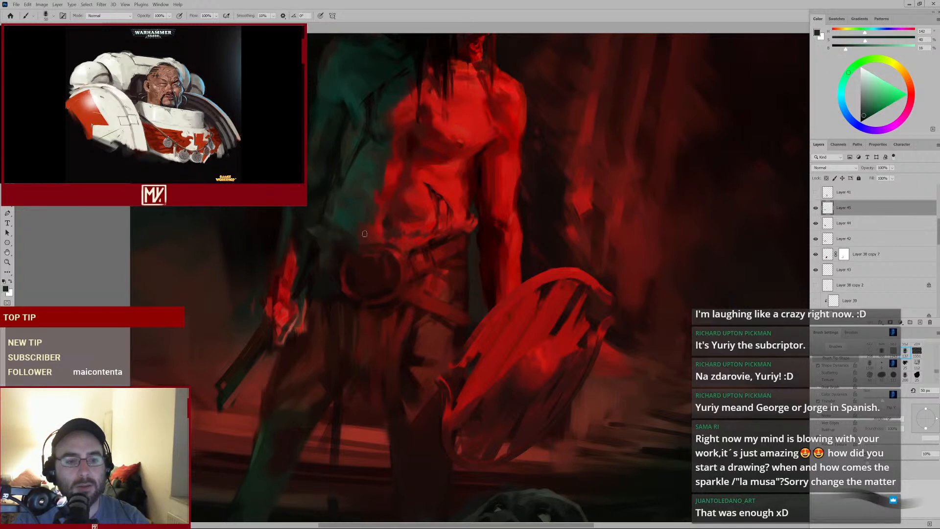
pyautogui.keyDown('alt'); pyautogui.click(343, 234); pyautogui.keyUp('alt')
pyautogui.press(']')
pyautogui.keyDown('alt'); pyautogui.click(336, 244); pyautogui.keyUp('alt')
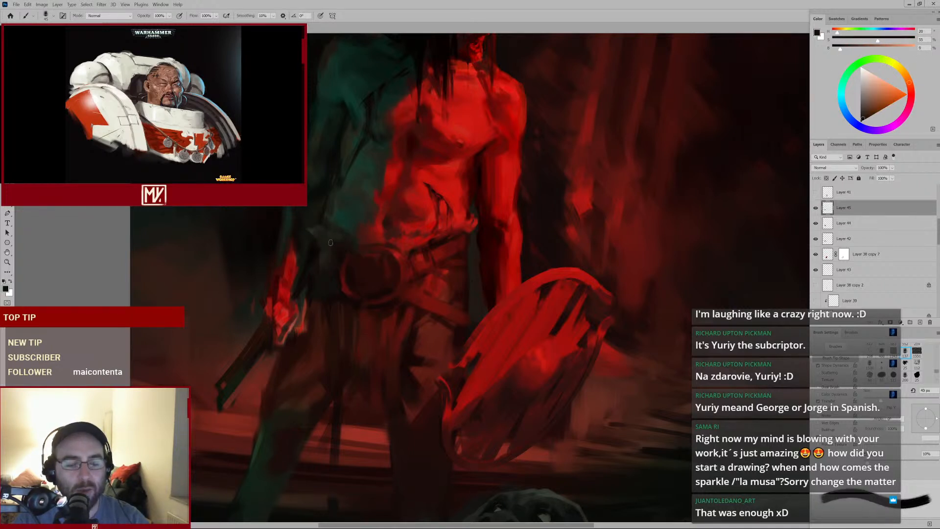
pyautogui.press('[')
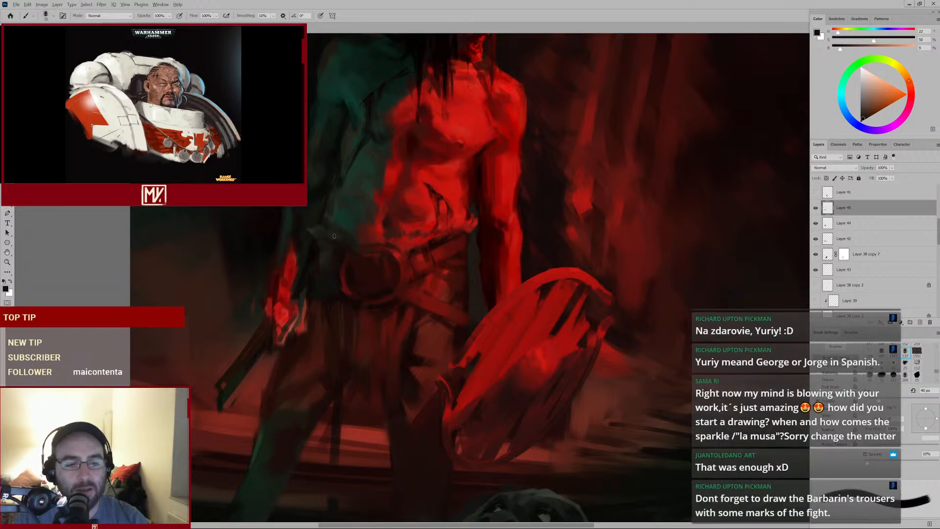
pyautogui.keyDown('alt'); pyautogui.click(340, 238); pyautogui.keyUp('alt')
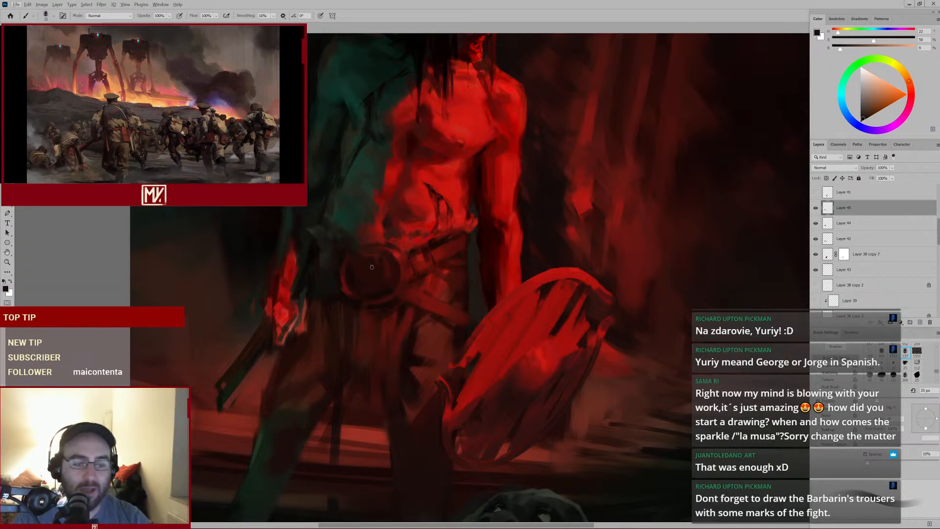
# Sample dark reds and paint strokes over the round belt buckle, enlarging the brush for a vertical stroke
pyautogui.keyDown('alt'); pyautogui.click(384, 288); pyautogui.keyUp('alt')
pyautogui.moveTo(385, 258); pyautogui.dragTo(388, 277)
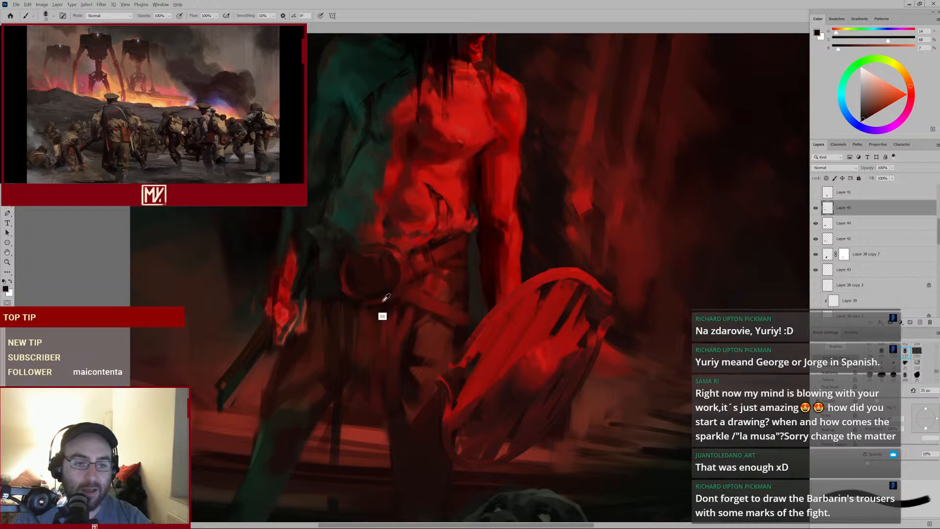
pyautogui.keyDown('alt'); pyautogui.click(382, 302); pyautogui.keyUp('alt')
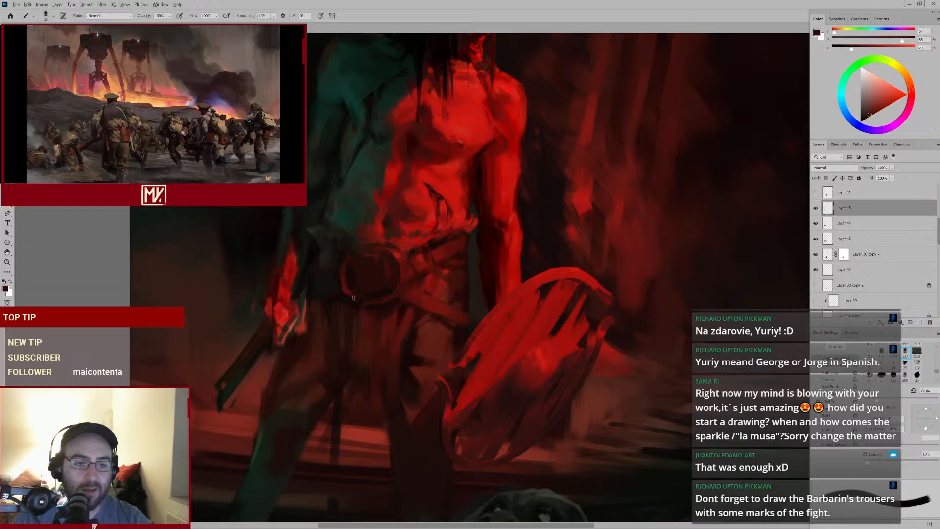
pyautogui.keyDown('alt'); pyautogui.click(394, 285); pyautogui.keyUp('alt')
pyautogui.keyDown('alt'); pyautogui.click(392, 268); pyautogui.keyUp('alt')
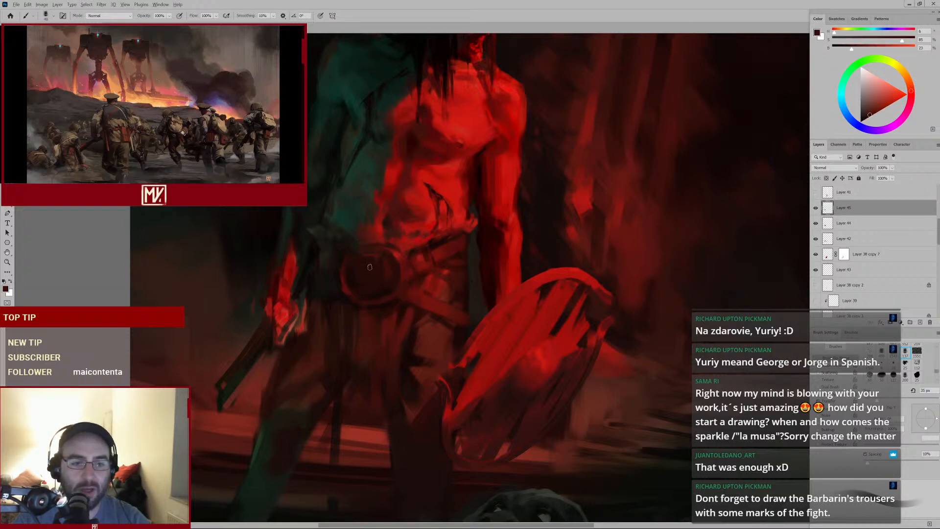
pyautogui.press(']')
pyautogui.press(']')
pyautogui.moveTo(373, 260); pyautogui.dragTo(373, 289)
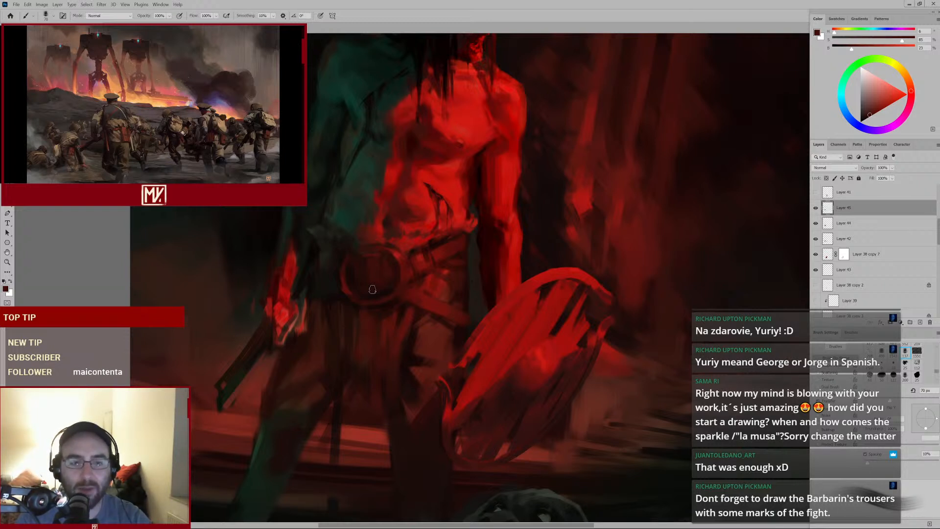
# Sample dark reds and dab them along the belt's right side near the hip, zooming out to check
pyautogui.keyDown('alt'); pyautogui.click(464, 256); pyautogui.keyUp('alt')
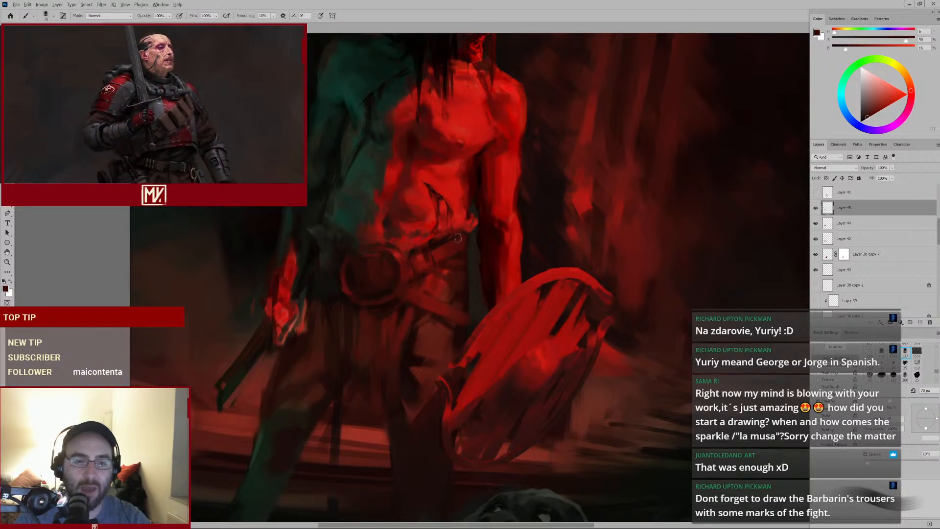
pyautogui.press(']')
pyautogui.keyDown('alt'); pyautogui.click(484, 234); pyautogui.keyUp('alt')
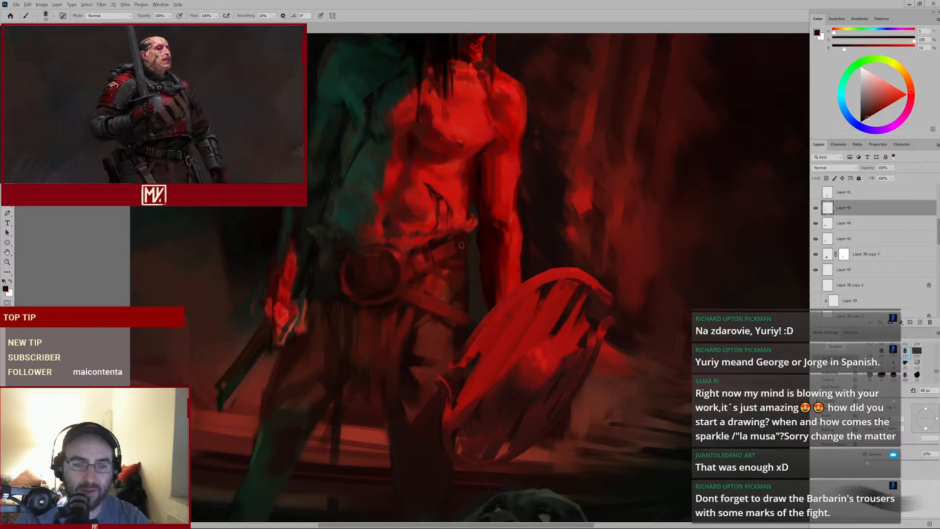
pyautogui.press('[')
pyautogui.press('[')
pyautogui.press('[')
pyautogui.keyDown('alt'); pyautogui.click(480, 245); pyautogui.keyUp('alt')
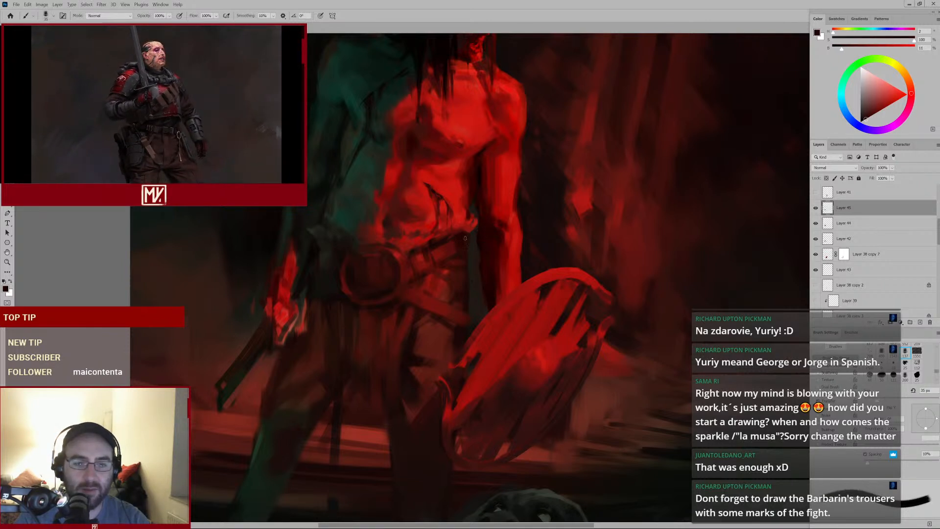
pyautogui.press('[')
pyautogui.press('[')
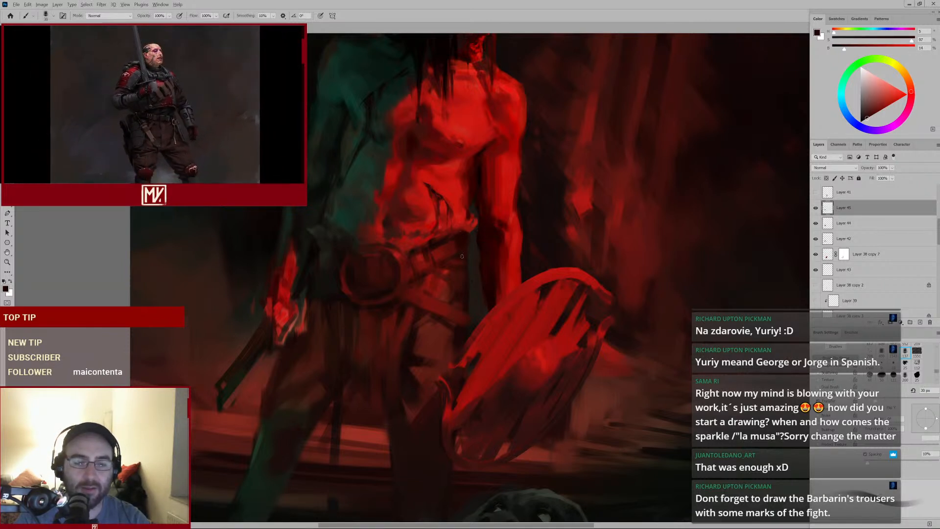
pyautogui.keyDown('alt'); pyautogui.click(459, 249); pyautogui.keyUp('alt')
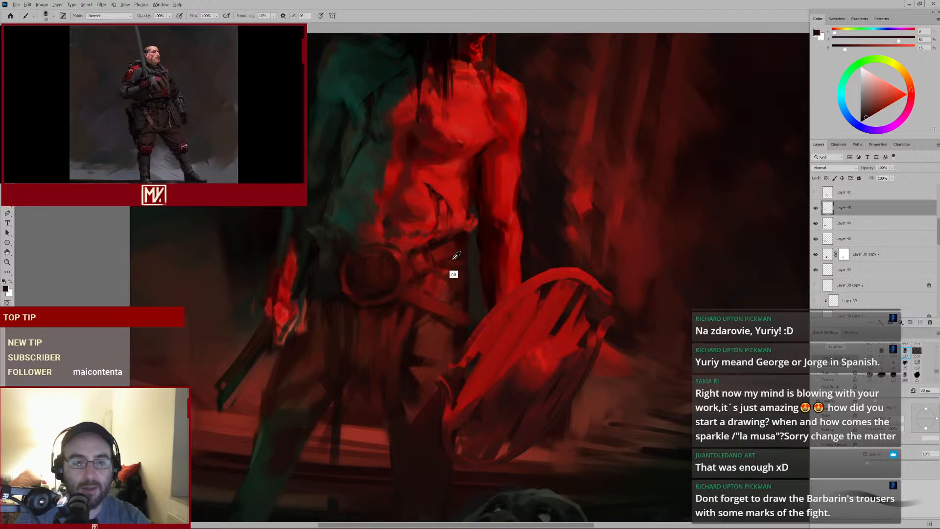
pyautogui.keyDown('alt'); pyautogui.click(449, 266); pyautogui.keyUp('alt')
pyautogui.keyDown('alt'); pyautogui.click(448, 268); pyautogui.keyUp('alt')
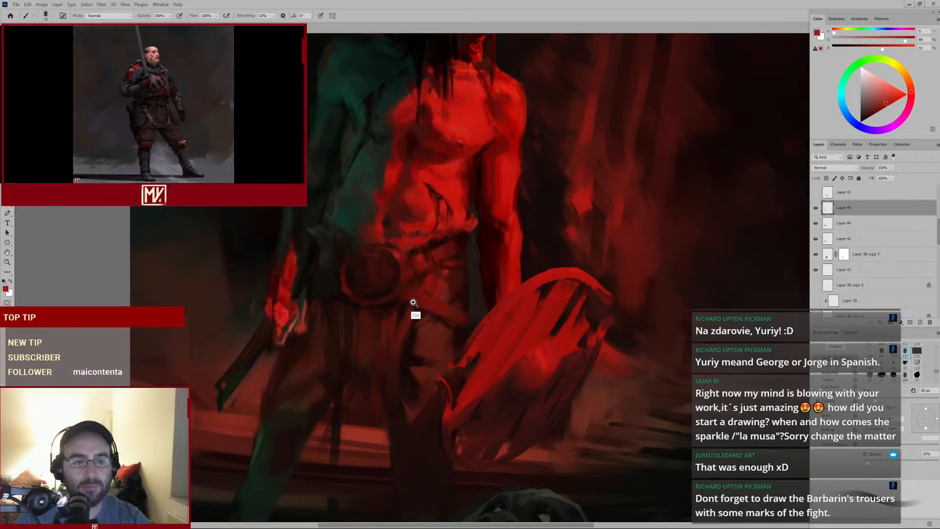
pyautogui.moveTo(413, 302)
pyautogui.mouseDown()
pyautogui.moveTo(398, 312)
pyautogui.moveTo(408, 307)
pyautogui.mouseUp()
pyautogui.moveTo(468, 273); pyautogui.dragTo(487, 251)
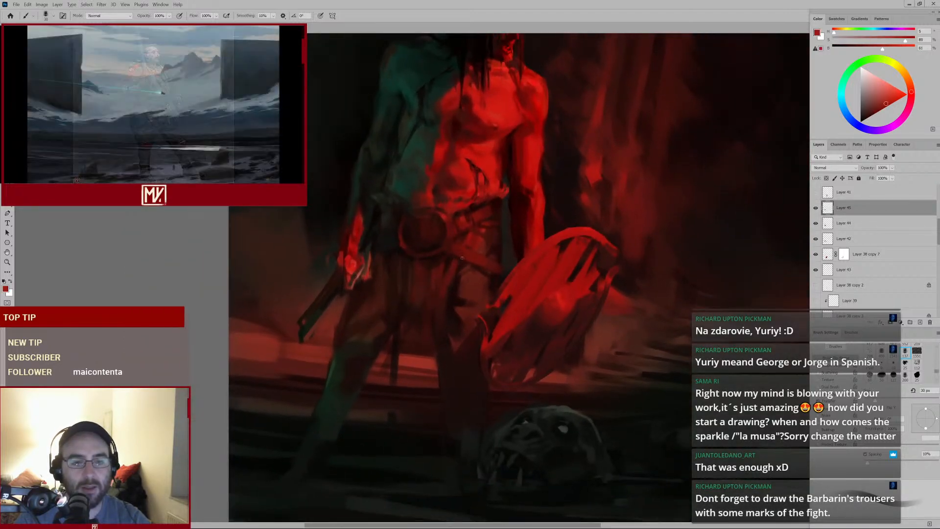
pyautogui.keyDown('alt'); pyautogui.click(458, 271); pyautogui.keyUp('alt')
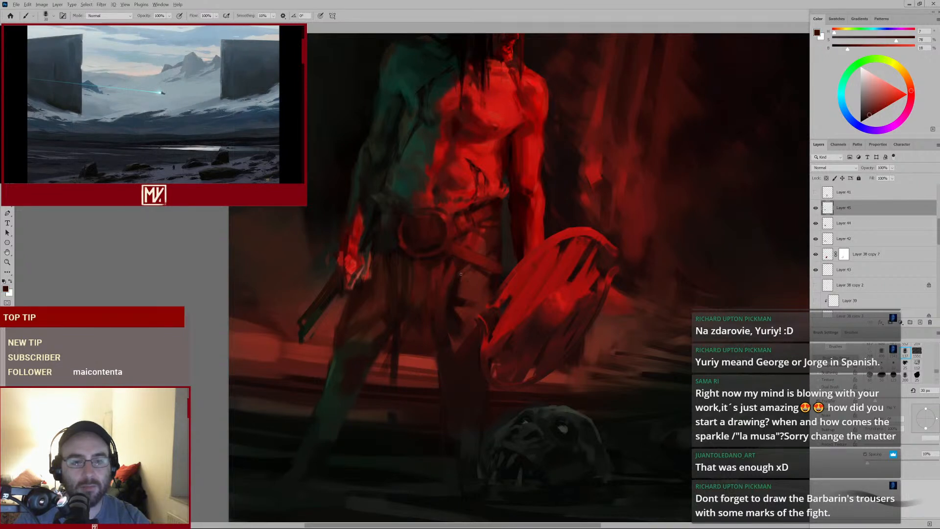
pyautogui.keyDown('alt'); pyautogui.click(453, 265); pyautogui.keyUp('alt')
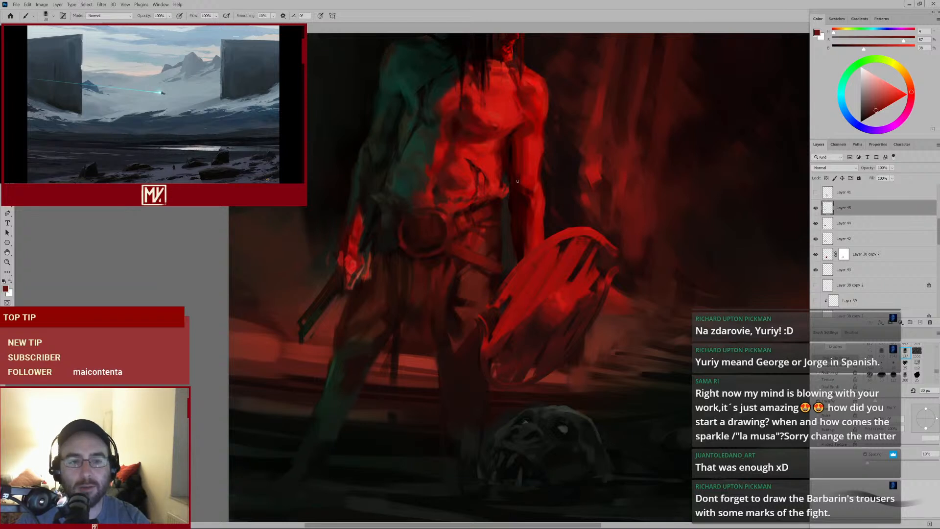
# Sample greenish and dark tones and paint them on the left abdomen and the top edge of the belt
pyautogui.keyDown('alt'); pyautogui.click(403, 201); pyautogui.keyUp('alt')
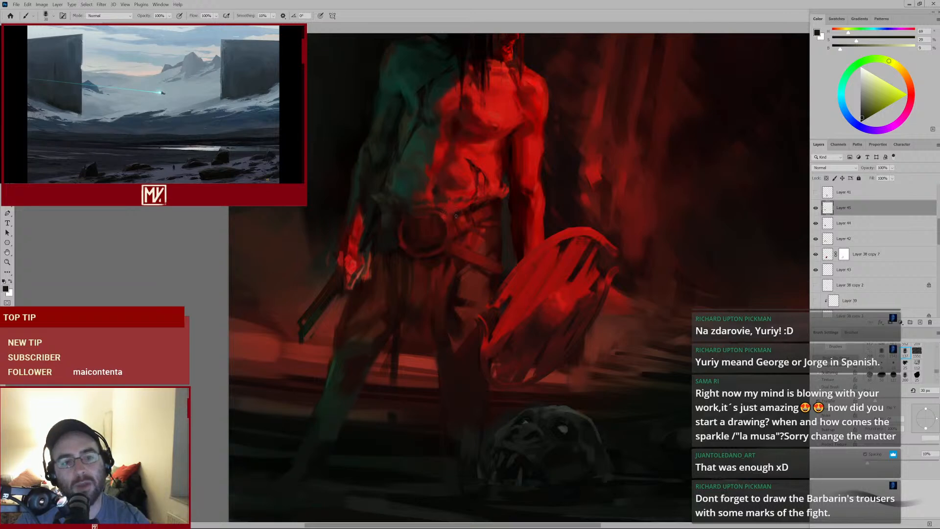
pyautogui.scroll(1, 445, 229)
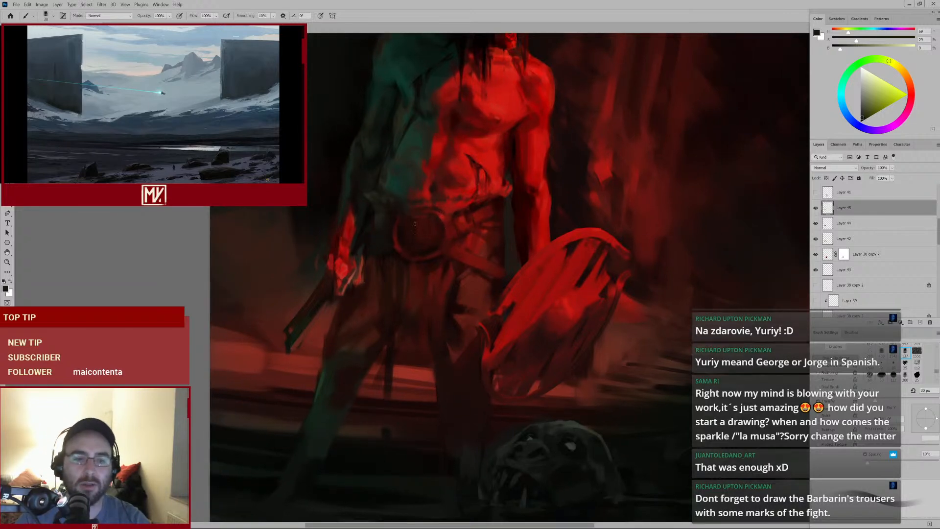
pyautogui.keyDown('alt'); pyautogui.click(385, 182); pyautogui.keyUp('alt')
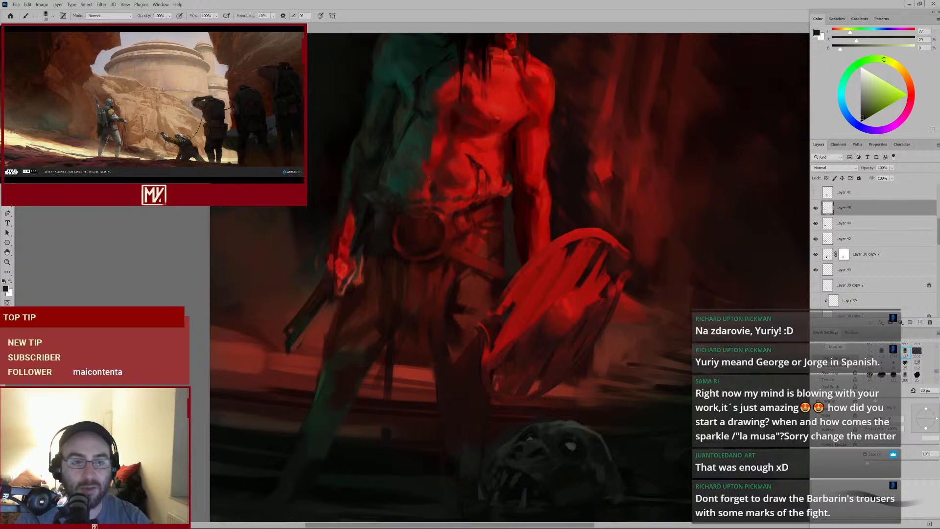
pyautogui.keyDown('alt'); pyautogui.click(394, 190); pyautogui.keyUp('alt')
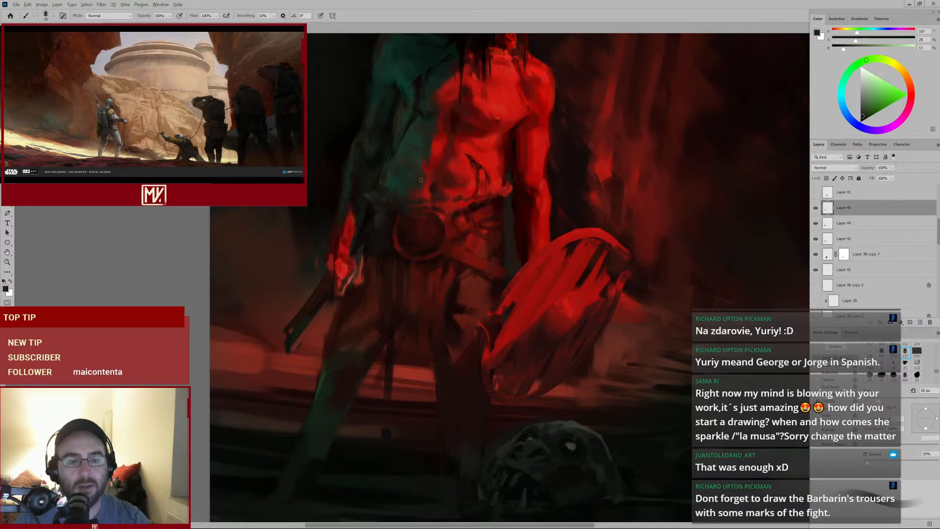
pyautogui.keyDown('alt'); pyautogui.click(394, 189); pyautogui.keyUp('alt')
pyautogui.press(']')
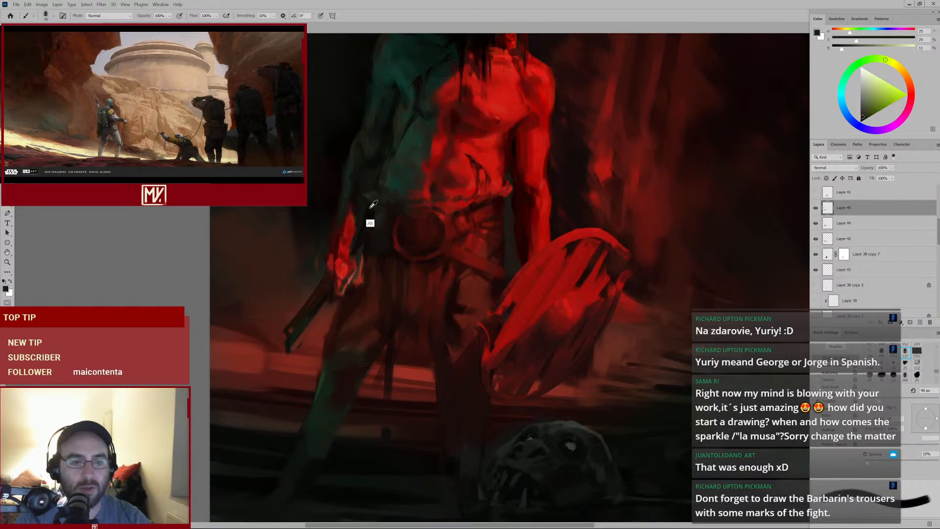
pyautogui.keyDown('alt'); pyautogui.click(373, 204); pyautogui.keyUp('alt')
pyautogui.press('[')
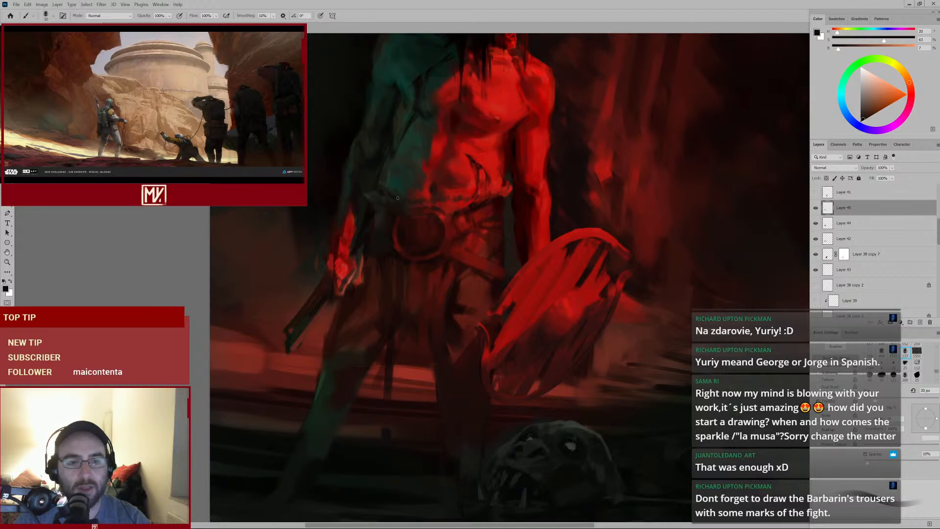
pyautogui.moveTo(459, 210)
pyautogui.mouseDown()
pyautogui.moveTo(418, 237)
pyautogui.moveTo(445, 226)
pyautogui.mouseUp()
pyautogui.keyDown('alt'); pyautogui.click(460, 196); pyautogui.keyUp('alt')
pyautogui.keyDown('alt'); pyautogui.click(429, 221); pyautogui.keyUp('alt')
# Zoom in on the belt and sample dark tones to dab along its upper edge
pyautogui.press(']')
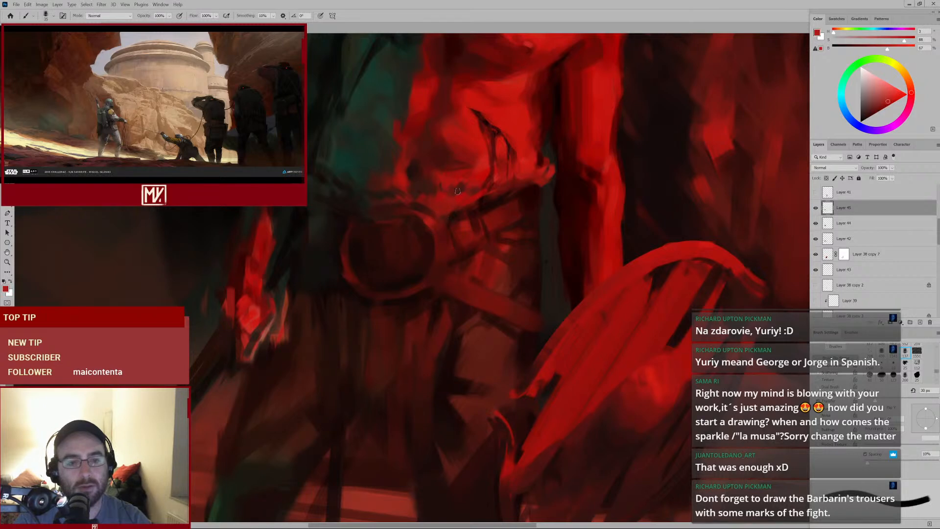
pyautogui.press(']')
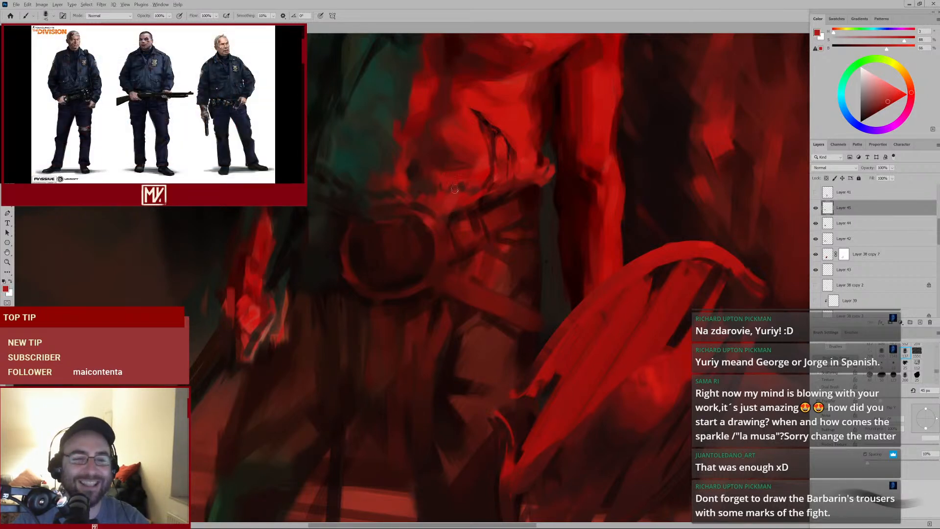
pyautogui.keyDown('alt'); pyautogui.click(440, 162); pyautogui.keyUp('alt')
pyautogui.keyDown('alt'); pyautogui.click(415, 174); pyautogui.keyUp('alt')
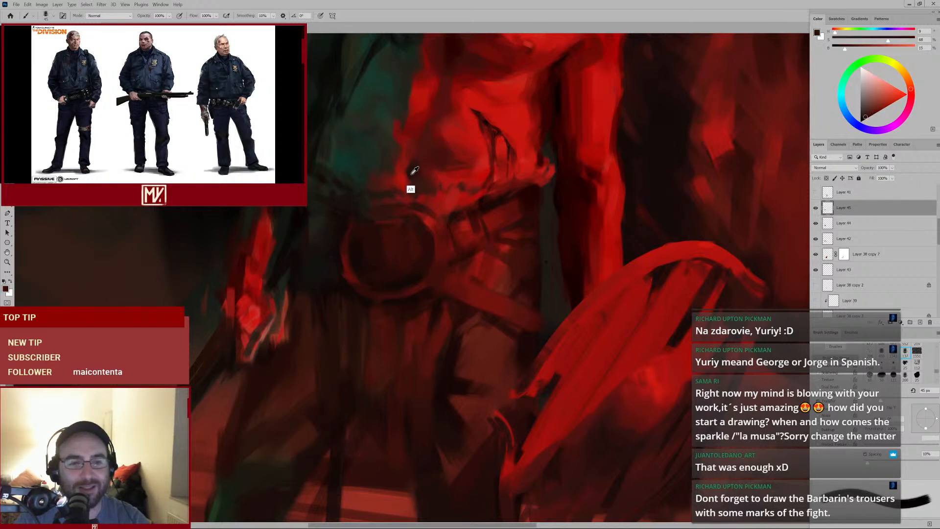
pyautogui.press('[')
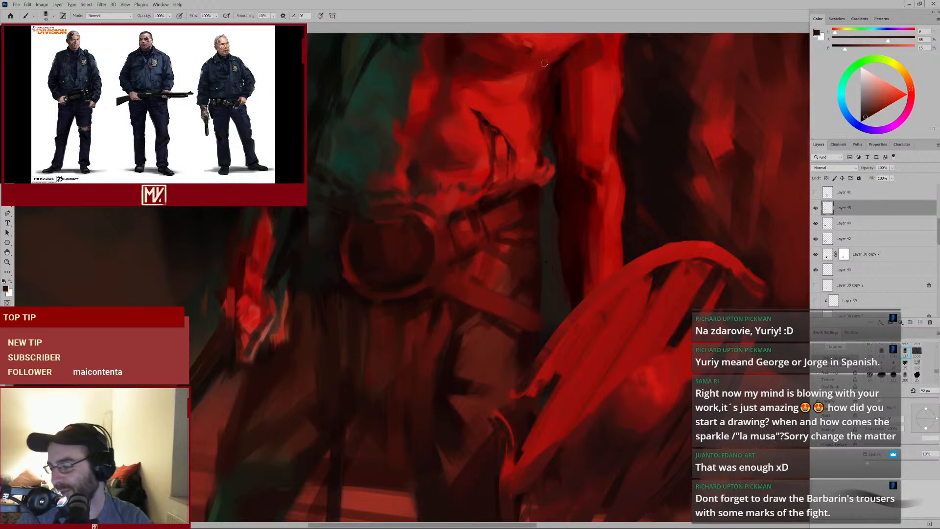
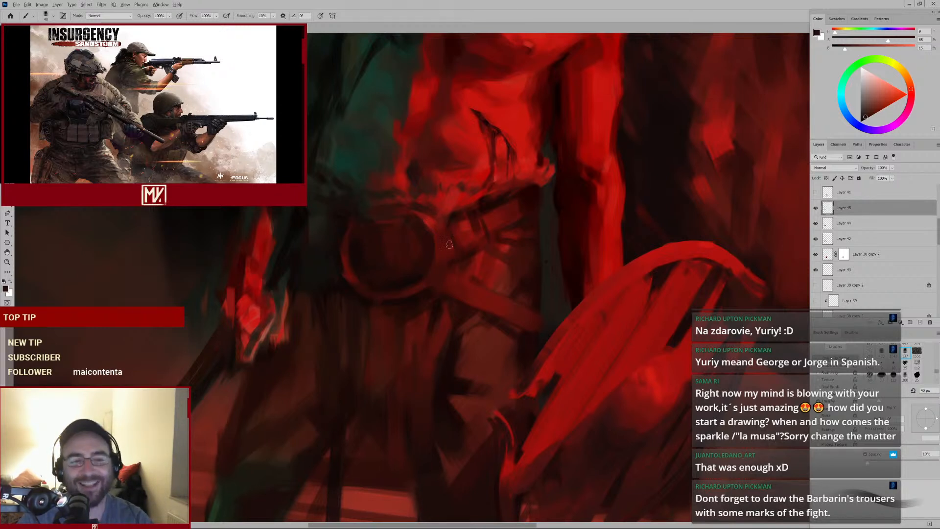
# Sample dark reds and dab over the upper rim of the round belt buckle, adding a short upward stroke
pyautogui.keyDown('alt'); pyautogui.click(454, 203); pyautogui.keyUp('alt')
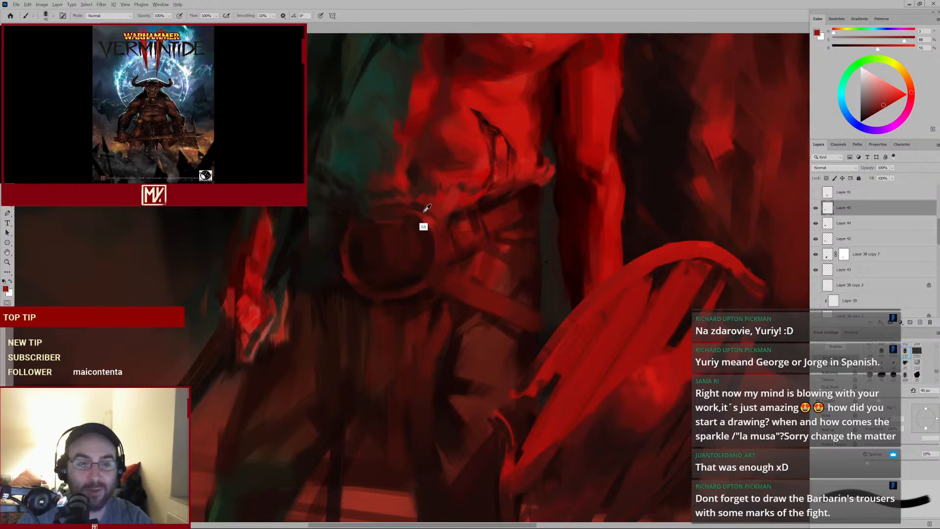
pyautogui.keyDown('alt'); pyautogui.click(441, 225); pyautogui.keyUp('alt')
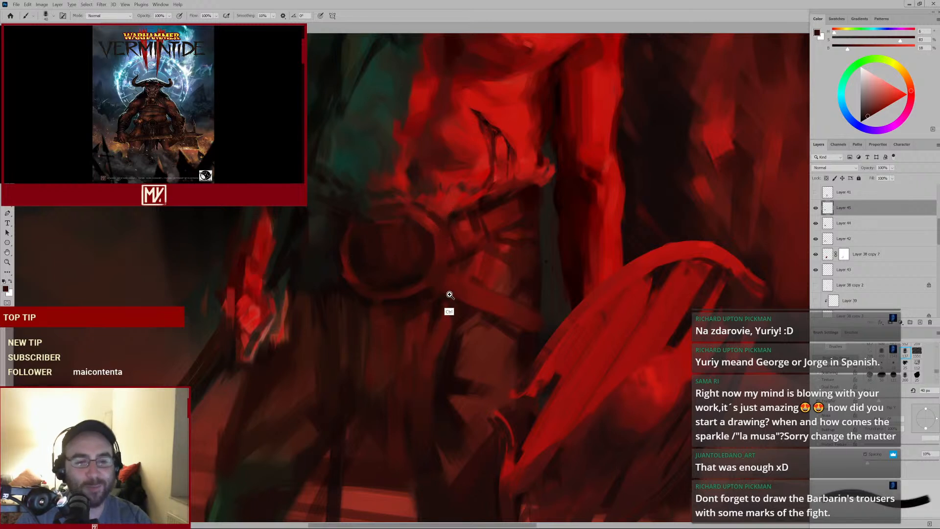
pyautogui.keyDown('alt'); pyautogui.click(406, 274); pyautogui.keyUp('alt')
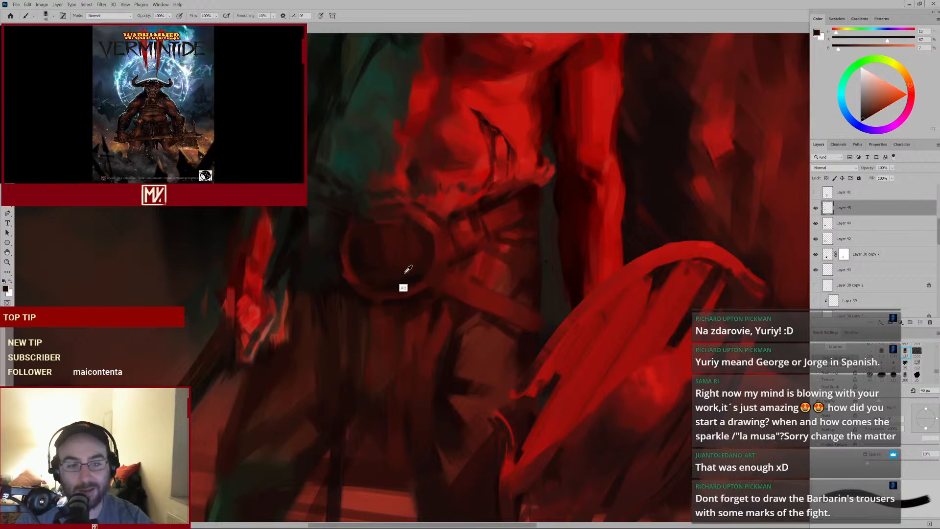
pyautogui.keyDown('alt'); pyautogui.click(394, 278); pyautogui.keyUp('alt')
pyautogui.press(']')
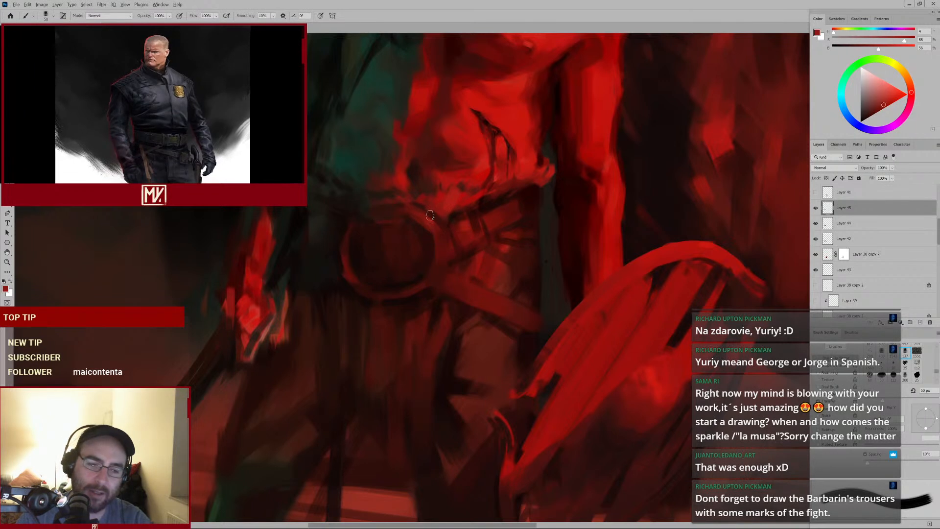
pyautogui.keyDown('alt'); pyautogui.click(427, 233); pyautogui.keyUp('alt')
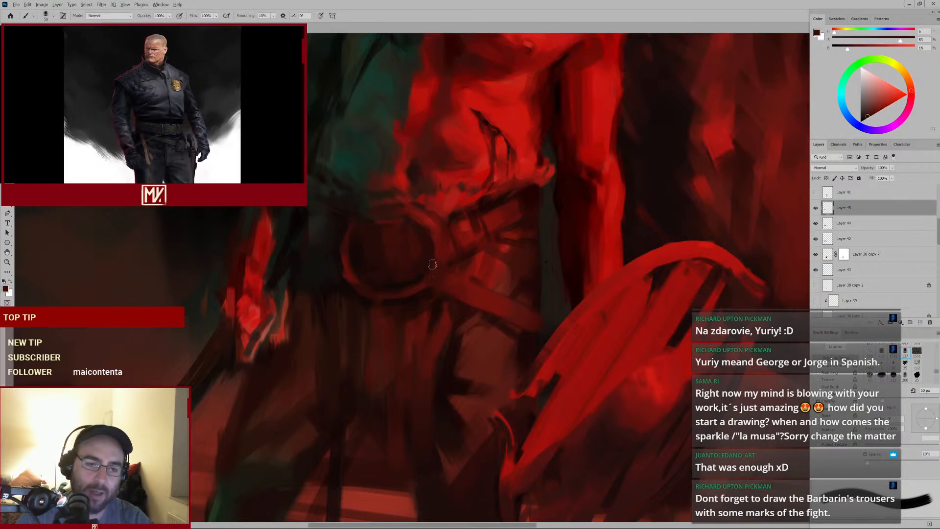
pyautogui.keyDown('alt'); pyautogui.click(427, 236); pyautogui.keyUp('alt')
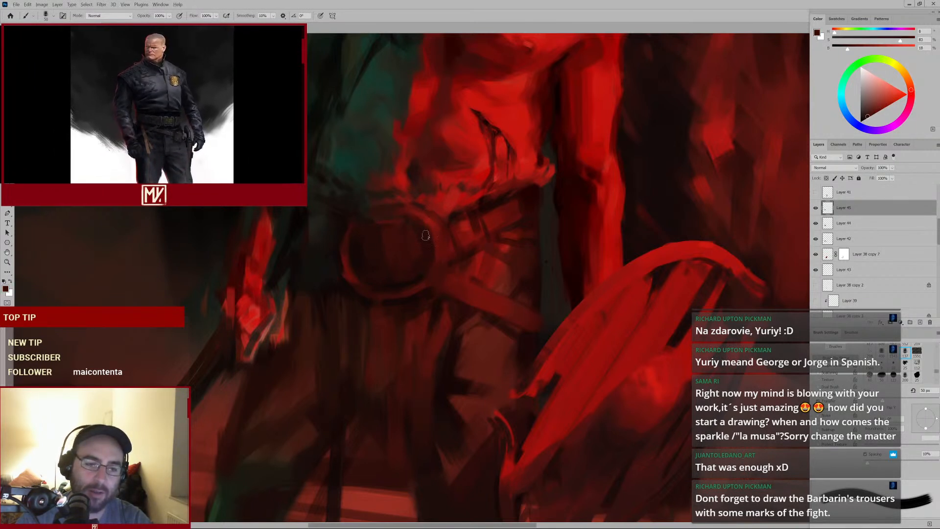
pyautogui.keyDown('alt'); pyautogui.click(399, 272); pyautogui.keyUp('alt')
pyautogui.moveTo(399, 267); pyautogui.dragTo(386, 243)
# Enlarge the brush, sample dark tones and dab along the belt strap above and beside the buckle
pyautogui.press(']')
pyautogui.press(']')
pyautogui.keyDown('alt'); pyautogui.click(381, 242); pyautogui.keyUp('alt')
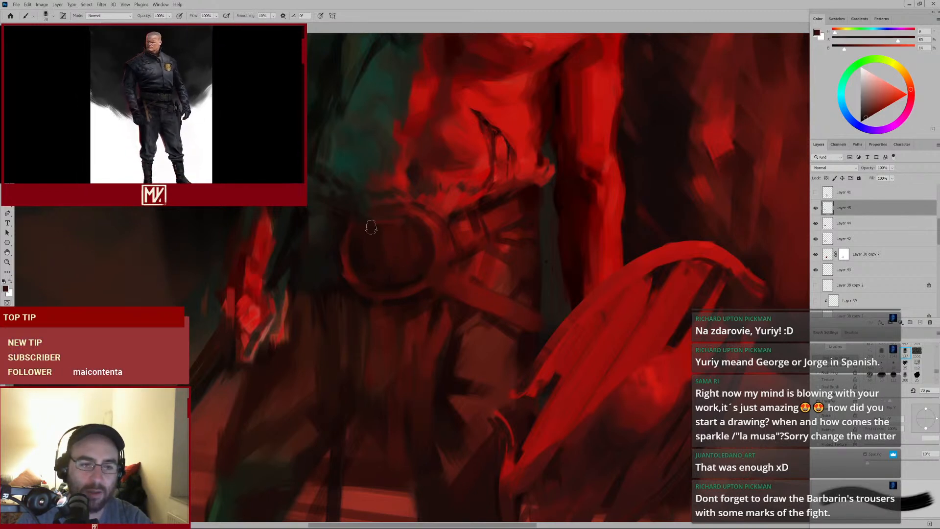
pyautogui.keyDown('alt'); pyautogui.click(359, 233); pyautogui.keyUp('alt')
pyautogui.press('[')
pyautogui.press('[')
pyautogui.press('[')
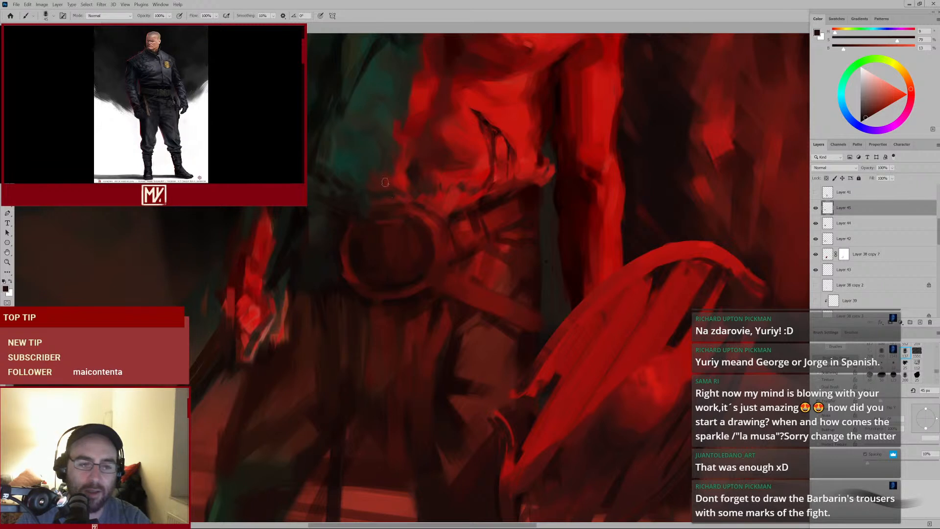
pyautogui.keyDown('alt'); pyautogui.click(446, 244); pyautogui.keyUp('alt')
pyautogui.press(']')
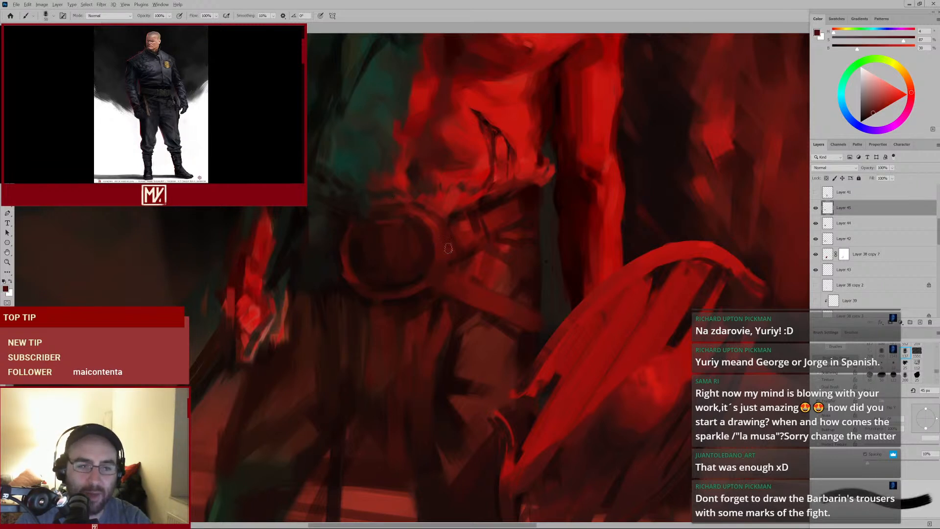
pyautogui.keyDown('alt'); pyautogui.click(446, 212); pyautogui.keyUp('alt')
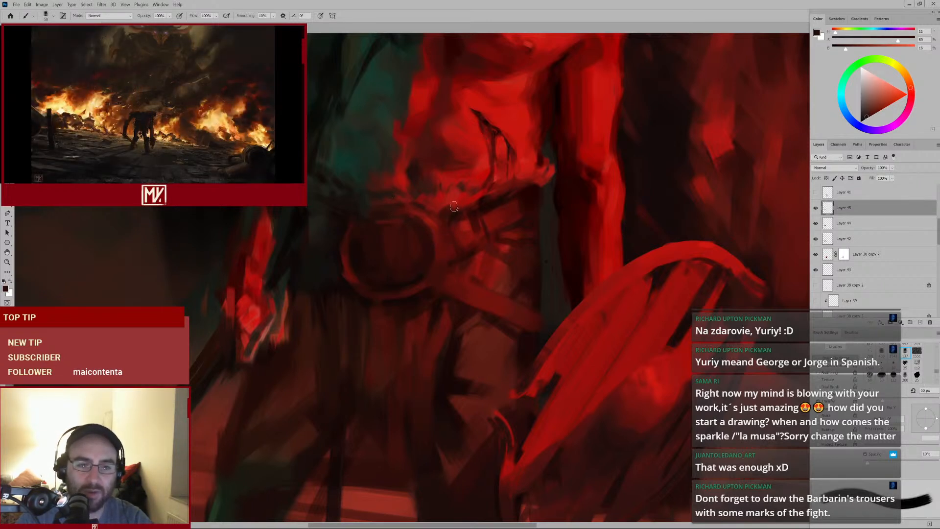
# Enlarge the brush further and paint dark strokes over the left side of the buckle
pyautogui.press(']')
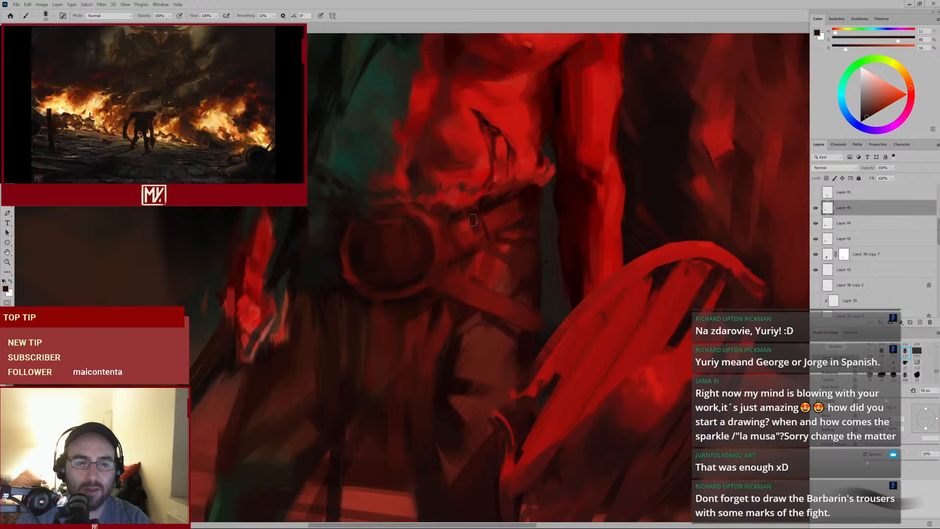
pyautogui.keyDown('alt'); pyautogui.click(339, 295); pyautogui.keyUp('alt')
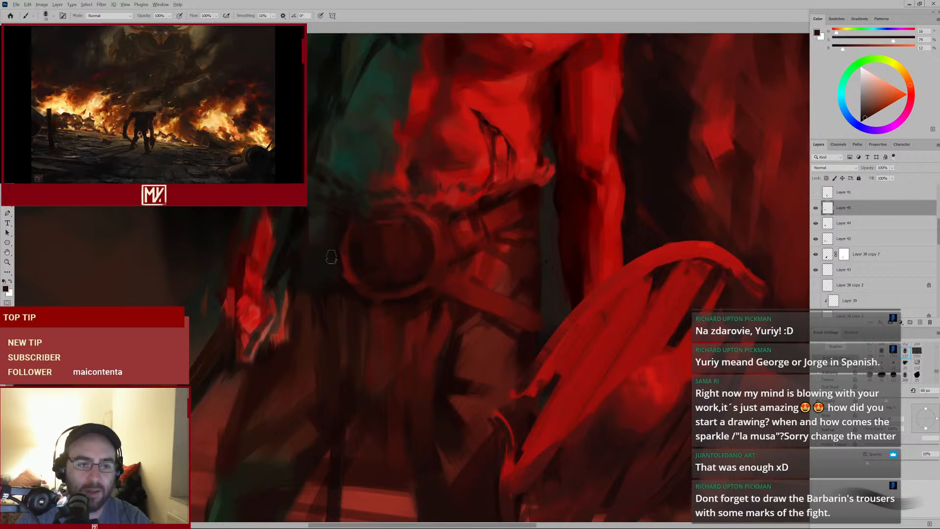
pyautogui.press(']')
pyautogui.press(']')
pyautogui.press(']')
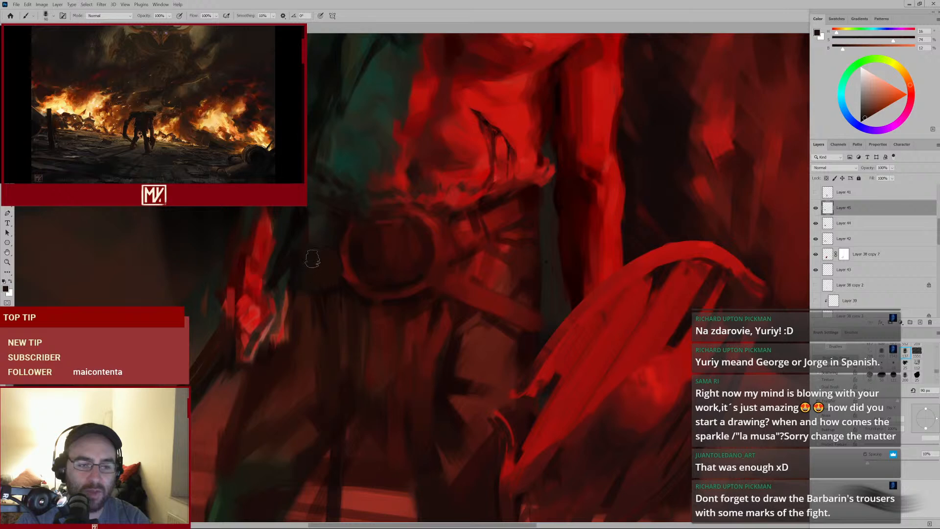
pyautogui.keyDown('alt'); pyautogui.click(343, 288); pyautogui.keyUp('alt')
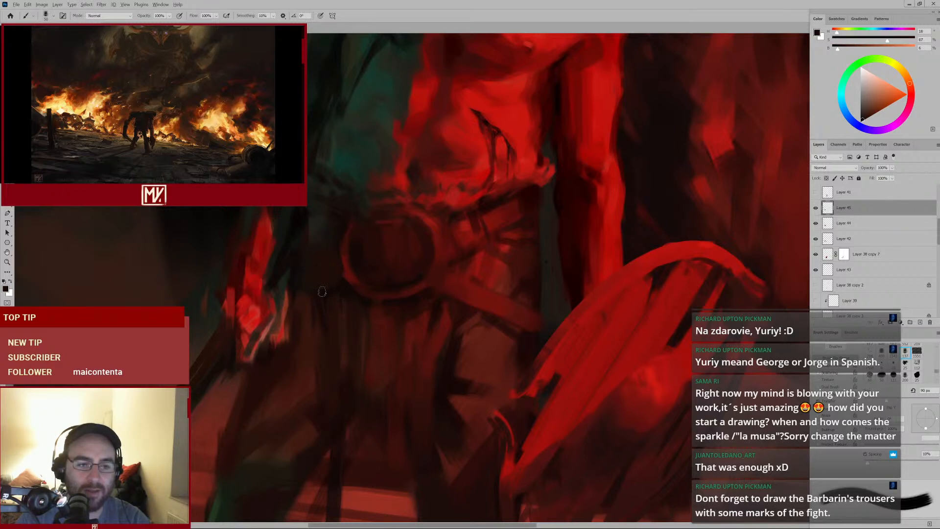
pyautogui.moveTo(371, 265)
pyautogui.mouseDown()
pyautogui.moveTo(330, 295)
pyautogui.moveTo(364, 279)
pyautogui.mouseUp()
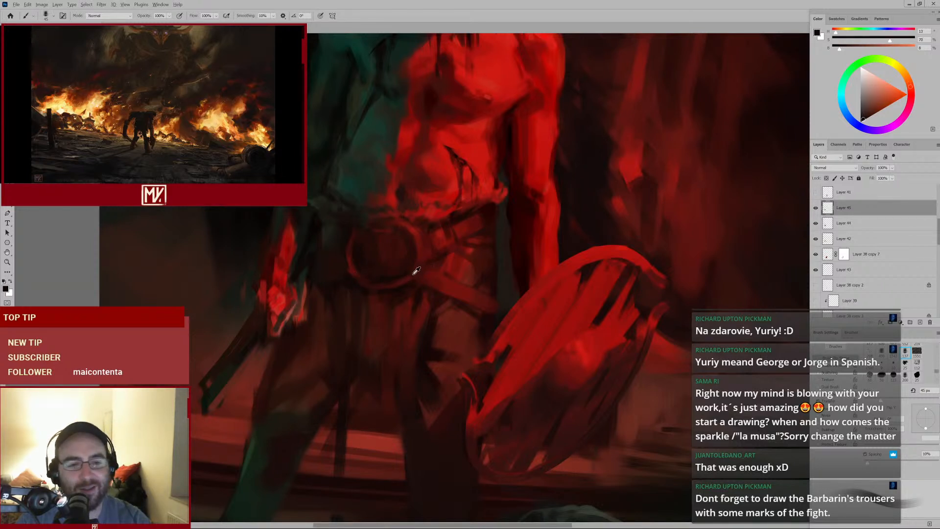
# Sample a dark red, enlarge the brush and paint a vertical stroke down through the belt buckle
pyautogui.keyDown('alt'); pyautogui.click(426, 267); pyautogui.keyUp('alt')
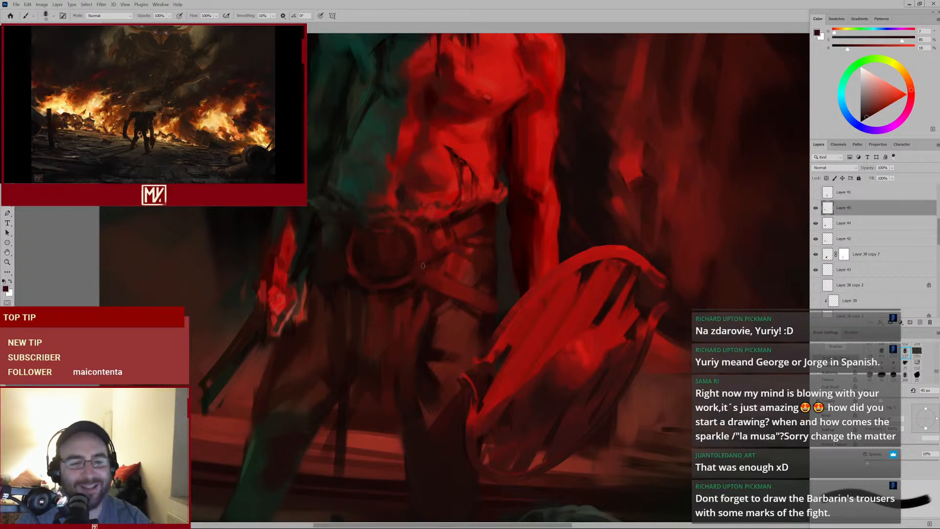
pyautogui.keyDown('alt'); pyautogui.click(434, 244); pyautogui.keyUp('alt')
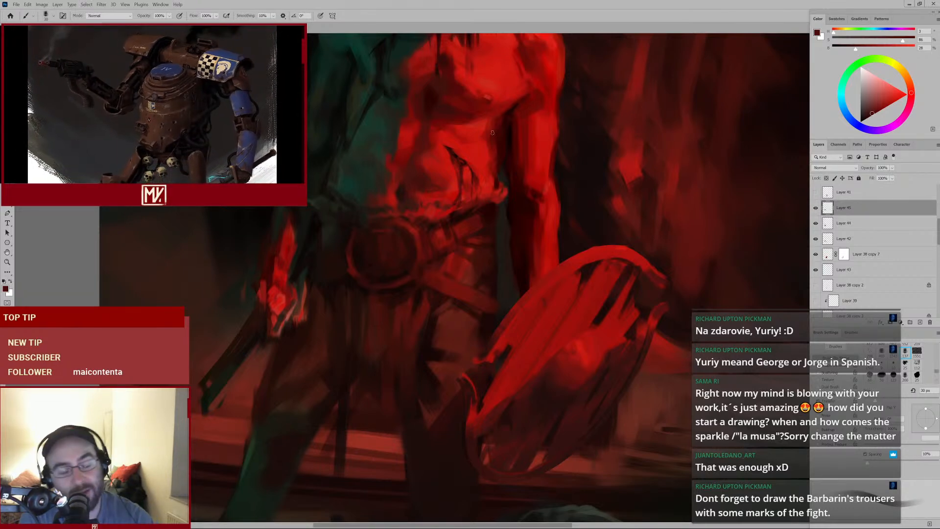
pyautogui.moveTo(445, 229)
pyautogui.mouseDown()
pyautogui.moveTo(418, 246)
pyautogui.moveTo(560, 211)
pyautogui.moveTo(508, 235)
pyautogui.mouseUp()
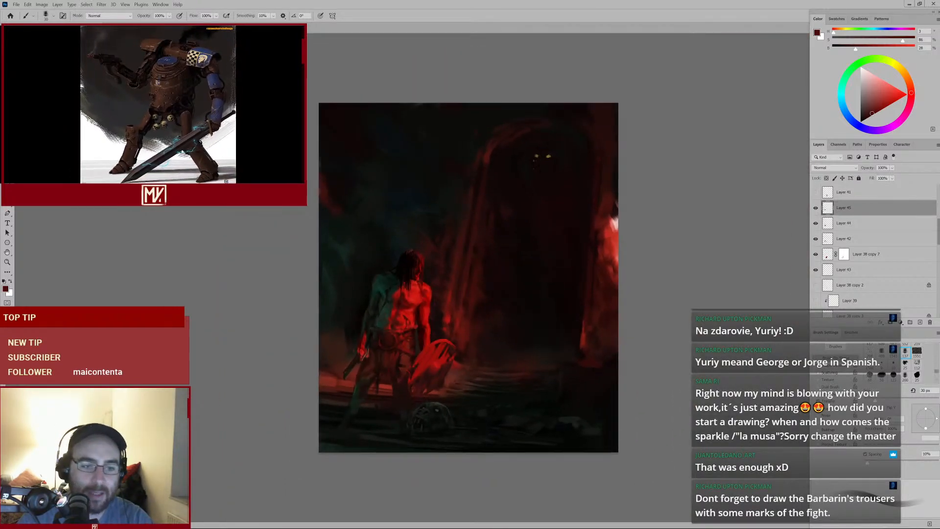
pyautogui.moveTo(413, 325)
pyautogui.mouseDown()
pyautogui.moveTo(494, 225)
pyautogui.moveTo(450, 250)
pyautogui.moveTo(455, 239)
pyautogui.mouseUp()
pyautogui.moveTo(495, 213); pyautogui.dragTo(454, 243)
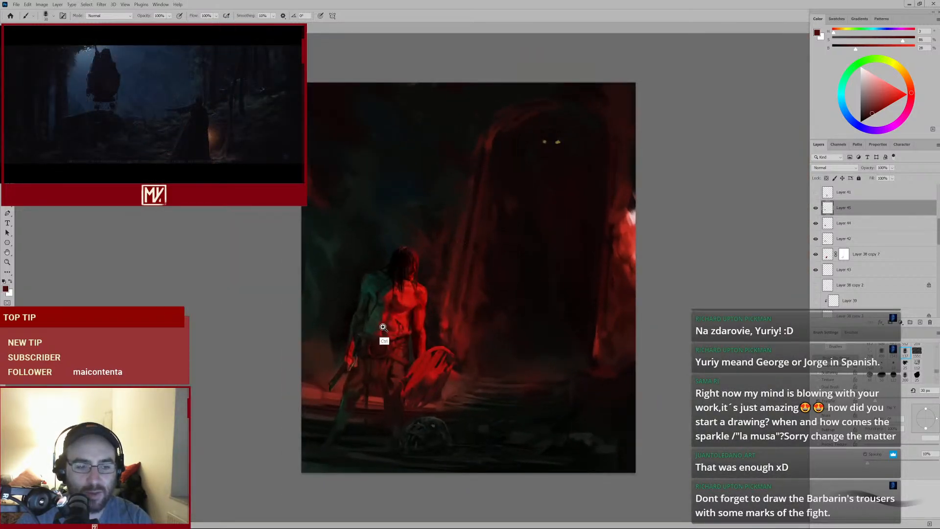
pyautogui.moveTo(383, 327); pyautogui.dragTo(415, 225)
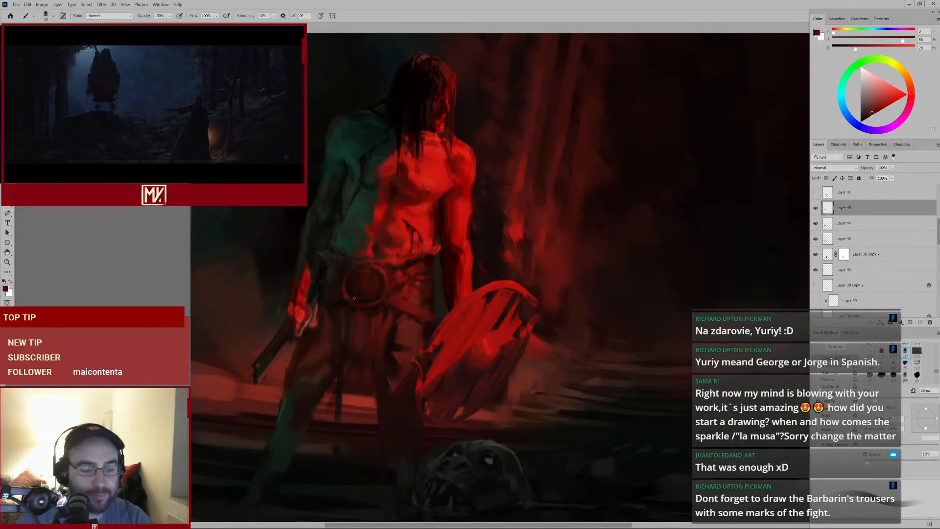
pyautogui.keyDown('alt'); pyautogui.click(355, 319); pyautogui.keyUp('alt')
pyautogui.keyDown('alt'); pyautogui.click(335, 311); pyautogui.keyUp('alt')
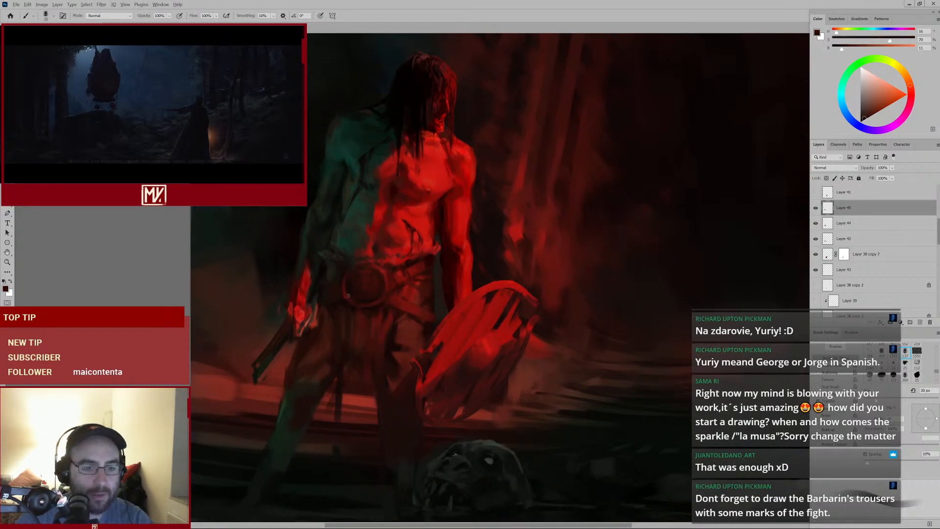
pyautogui.press(']')
pyautogui.press(']')
pyautogui.press(']')
pyautogui.moveTo(365, 275); pyautogui.dragTo(375, 308)
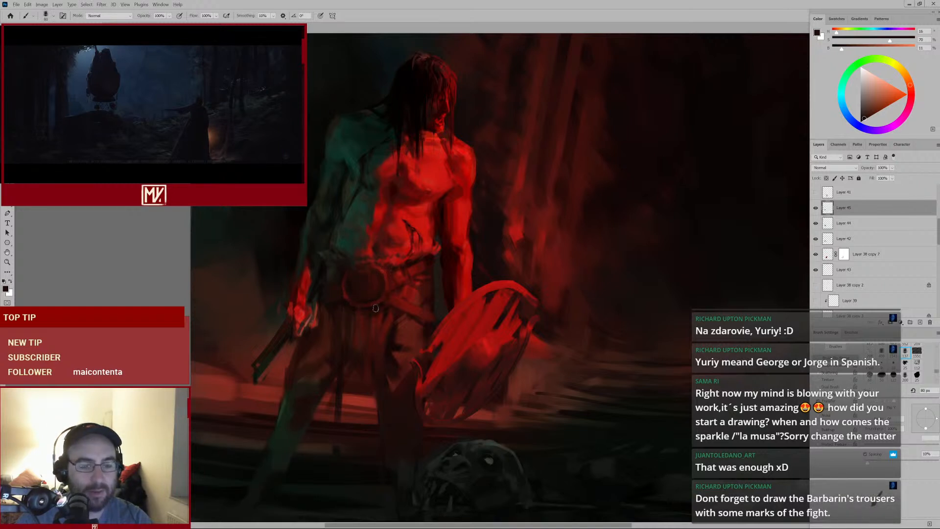
# Sample a dark tone, enlarge the brush and paint a broad stroke down across the buckle below the belt
pyautogui.keyDown('alt'); pyautogui.click(384, 285); pyautogui.keyUp('alt')
pyautogui.press(']')
pyautogui.press(']')
pyautogui.press(']')
pyautogui.press(']')
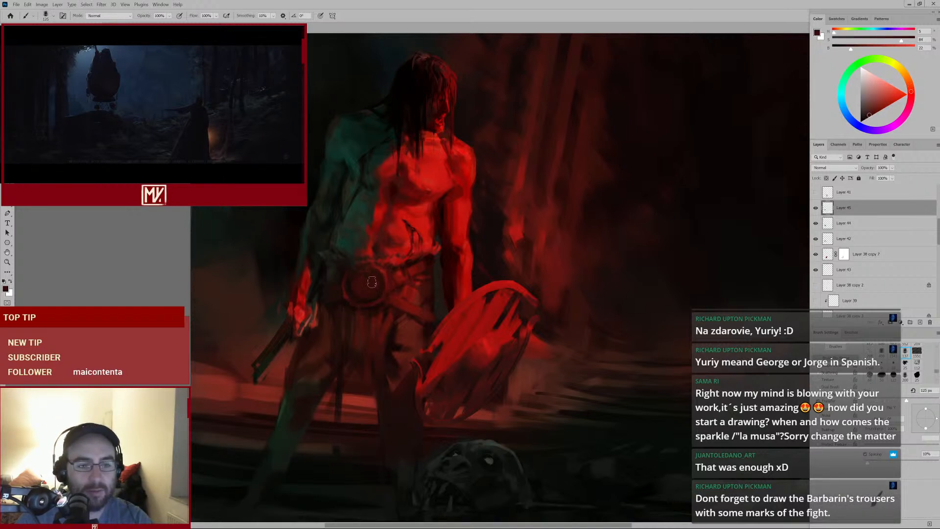
pyautogui.keyDown('alt'); pyautogui.click(384, 269); pyautogui.keyUp('alt')
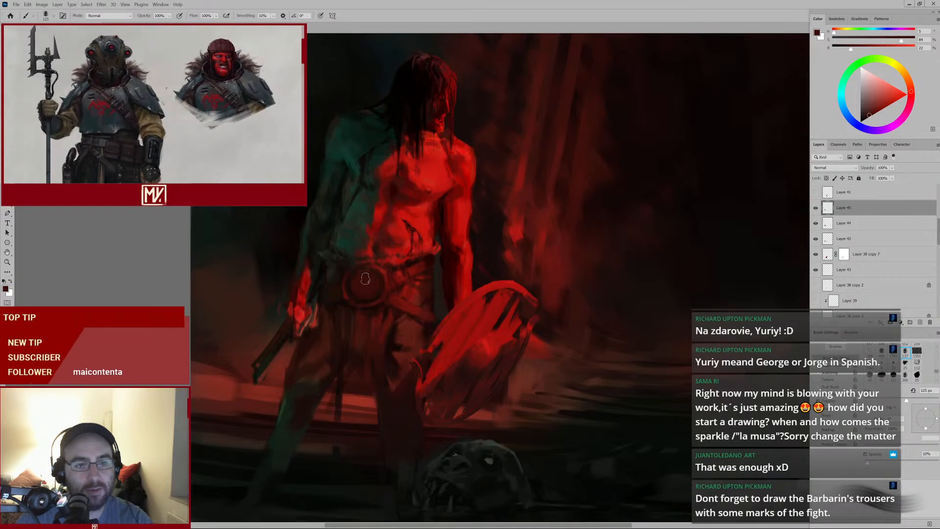
pyautogui.moveTo(366, 278)
pyautogui.mouseDown()
pyautogui.moveTo(372, 290)
pyautogui.moveTo(355, 338)
pyautogui.moveTo(374, 322)
pyautogui.mouseUp()
pyautogui.keyDown('alt'); pyautogui.click(372, 286); pyautogui.keyUp('alt')
pyautogui.keyDown('alt'); pyautogui.click(376, 267); pyautogui.keyUp('alt')
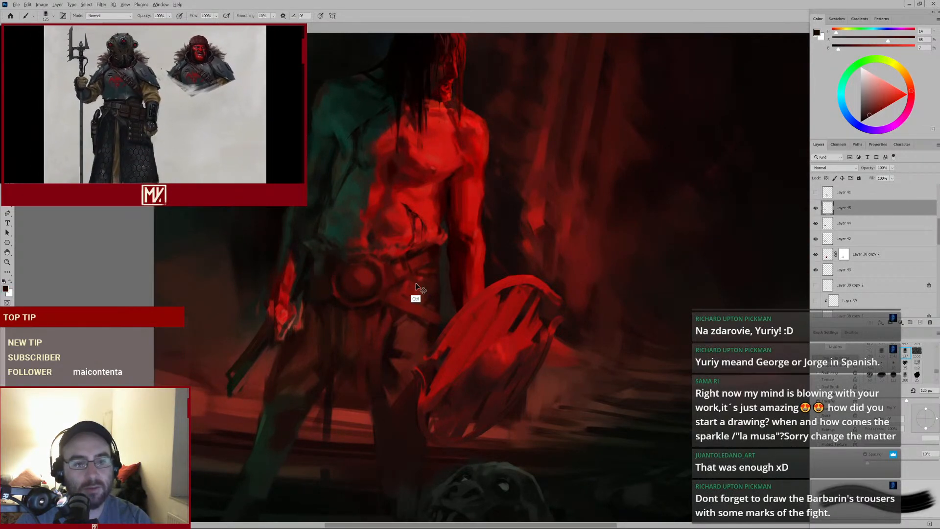
# Sample dark tones and dab them over the buckle and the belt's left side with a smaller brush
pyautogui.moveTo(416, 289)
pyautogui.mouseDown()
pyautogui.moveTo(377, 313)
pyautogui.moveTo(404, 282)
pyautogui.mouseUp()
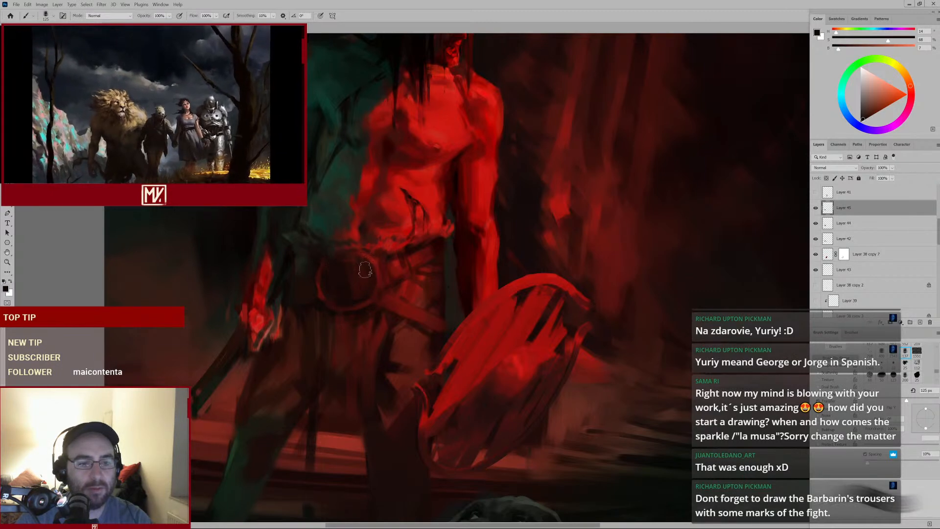
pyautogui.keyDown('alt'); pyautogui.click(350, 269); pyautogui.keyUp('alt')
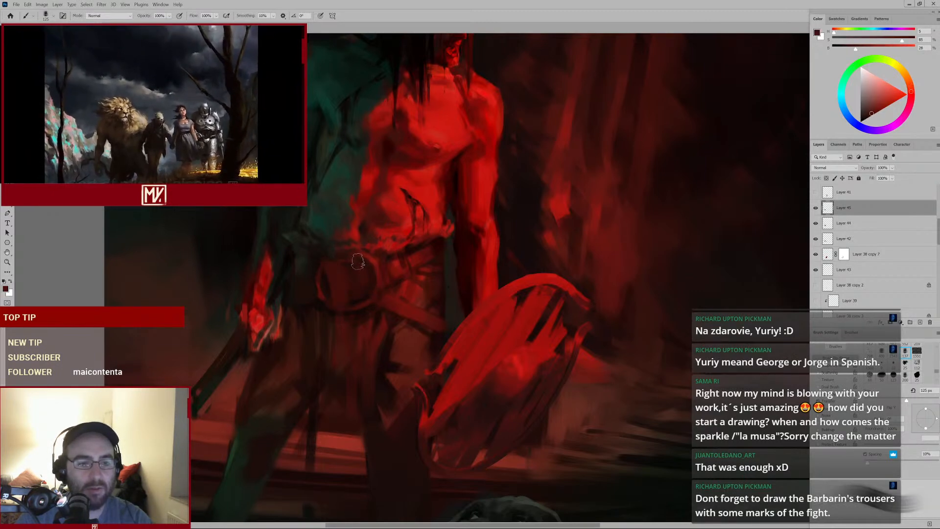
pyautogui.moveTo(357, 300)
pyautogui.mouseDown()
pyautogui.moveTo(336, 317)
pyautogui.moveTo(360, 300)
pyautogui.mouseUp()
pyautogui.keyDown('alt'); pyautogui.click(314, 266); pyautogui.keyUp('alt')
pyautogui.press('[')
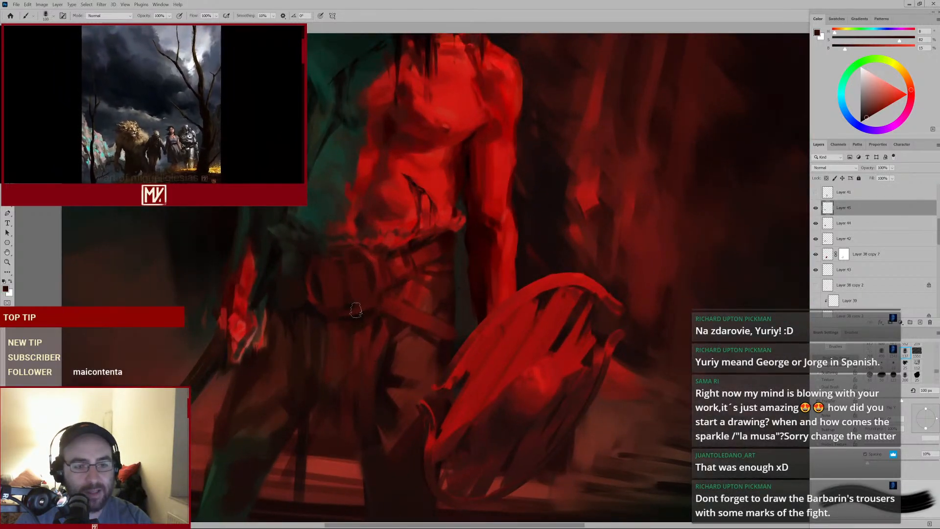
pyautogui.moveTo(340, 325)
pyautogui.mouseDown()
pyautogui.moveTo(321, 341)
pyautogui.moveTo(348, 319)
pyautogui.moveTo(336, 324)
pyautogui.mouseUp()
pyautogui.keyDown('alt'); pyautogui.click(325, 253); pyautogui.keyUp('alt')
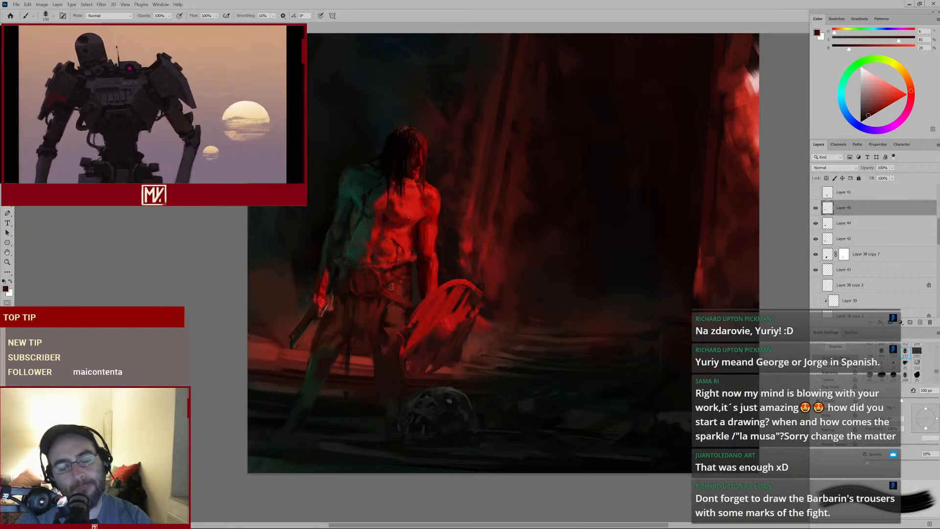
# Shrink the brush and dab dark reds along the belt's left end beside the buckle
pyautogui.moveTo(378, 297); pyautogui.dragTo(397, 295)
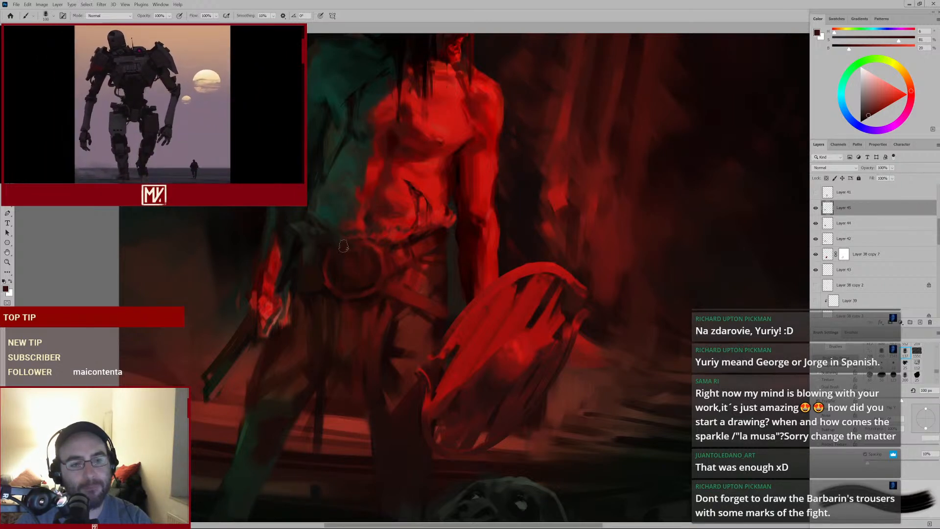
pyautogui.press('[')
pyautogui.press('[')
pyautogui.keyDown('alt'); pyautogui.click(335, 288); pyautogui.keyUp('alt')
pyautogui.moveTo(329, 252); pyautogui.dragTo(326, 273)
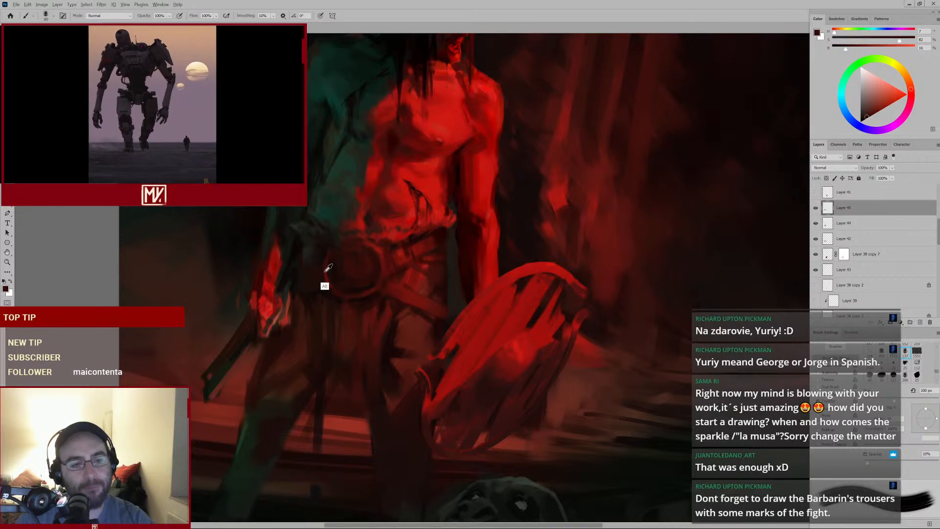
pyautogui.keyDown('alt'); pyautogui.click(324, 272); pyautogui.keyUp('alt')
pyautogui.keyDown('alt'); pyautogui.click(387, 271); pyautogui.keyUp('alt')
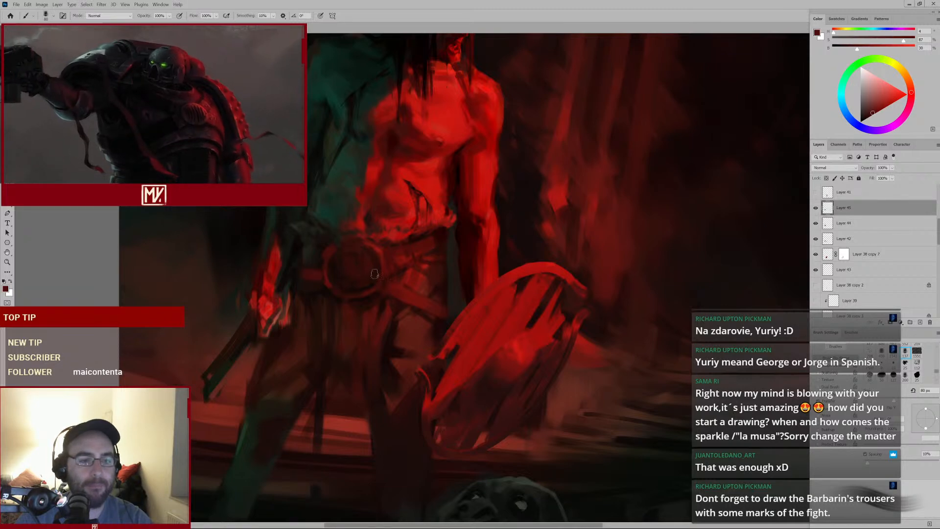
# Sample a dark tone from the belt and paint a short diagonal stroke across the belt buckle
pyautogui.hotkey('ctrl', '0')
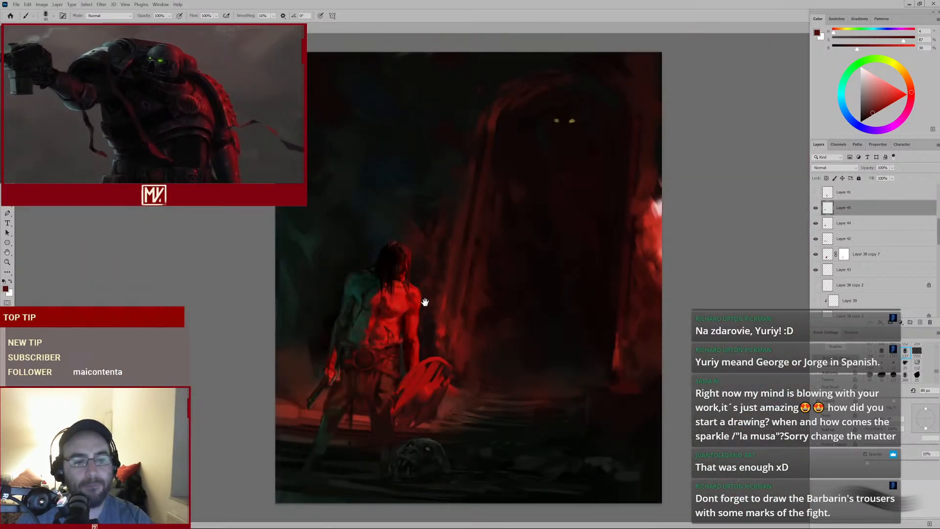
pyautogui.keyDown('ctrl'); pyautogui.click(420, 340); pyautogui.keyUp('ctrl')
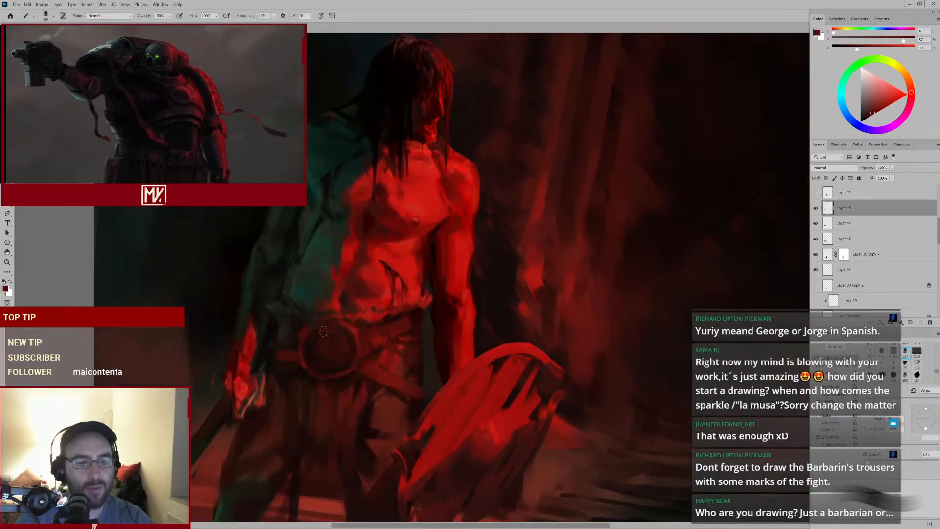
pyautogui.keyDown('ctrl'); pyautogui.click(354, 369); pyautogui.keyUp('ctrl')
pyautogui.keyDown('alt'); pyautogui.click(406, 259); pyautogui.keyUp('alt')
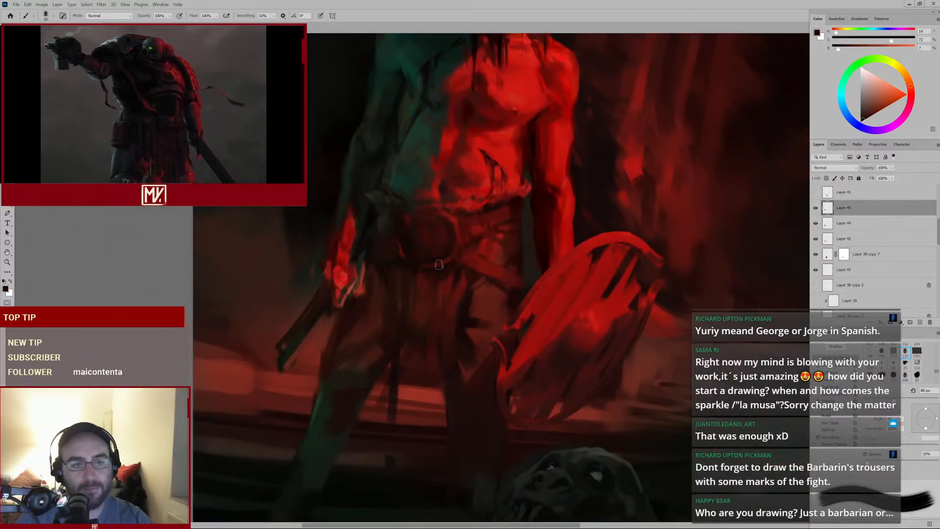
pyautogui.keyDown('alt'); pyautogui.click(455, 218); pyautogui.keyUp('alt')
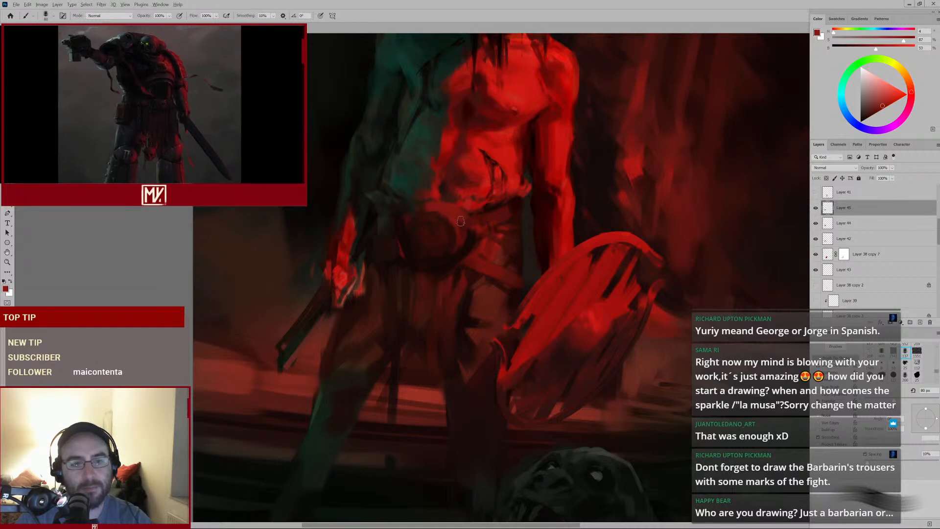
pyautogui.keyDown('alt'); pyautogui.click(462, 230); pyautogui.keyUp('alt')
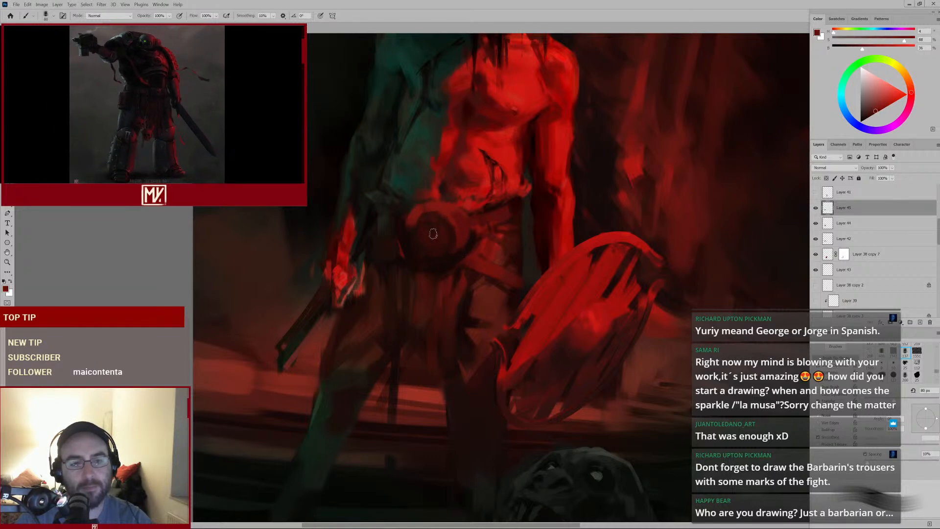
pyautogui.keyDown('alt'); pyautogui.click(422, 212); pyautogui.keyUp('alt')
pyautogui.moveTo(489, 246)
pyautogui.mouseDown()
pyautogui.moveTo(428, 274)
pyautogui.moveTo(447, 265)
pyautogui.mouseUp()
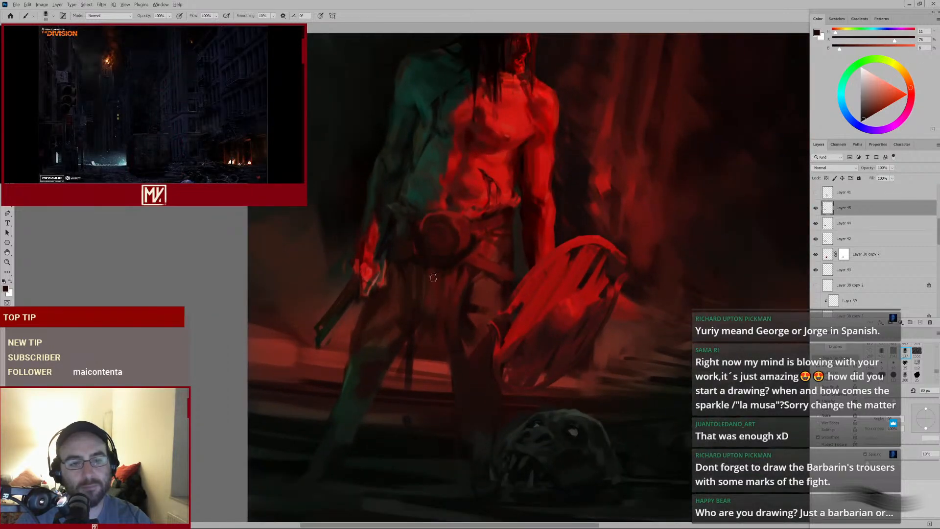
# Sample darker reds, shrink the brush and paint short strokes over the buckle and belt
pyautogui.keyDown('alt'); pyautogui.click(409, 226); pyautogui.keyUp('alt')
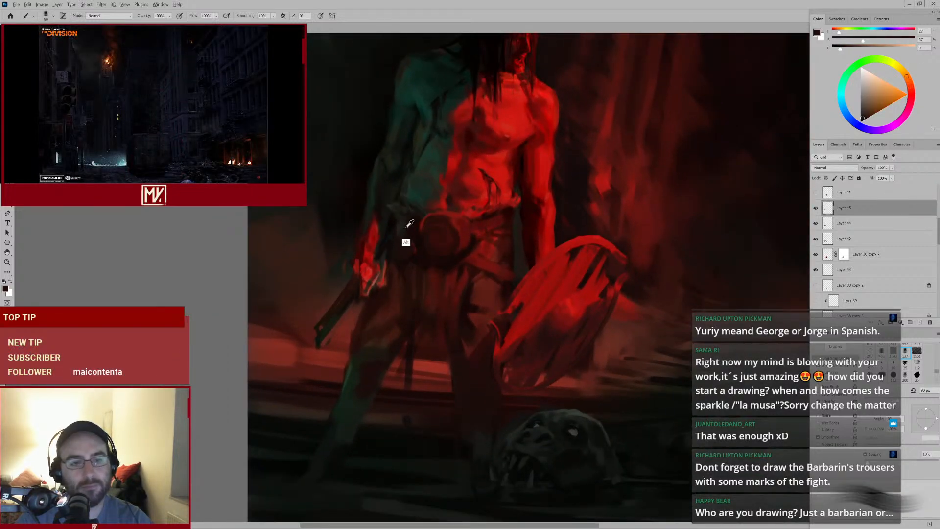
pyautogui.keyDown('alt'); pyautogui.click(459, 226); pyautogui.keyUp('alt')
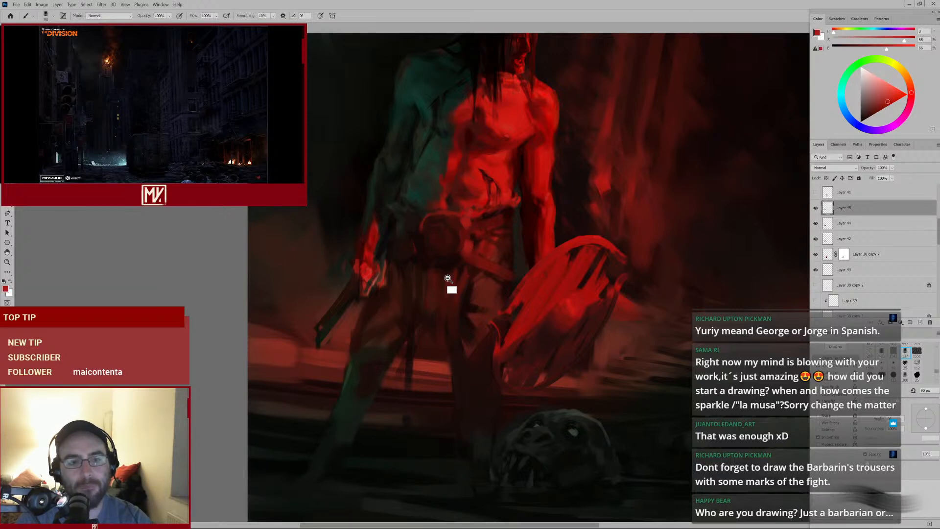
pyautogui.moveTo(447, 279); pyautogui.dragTo(448, 252)
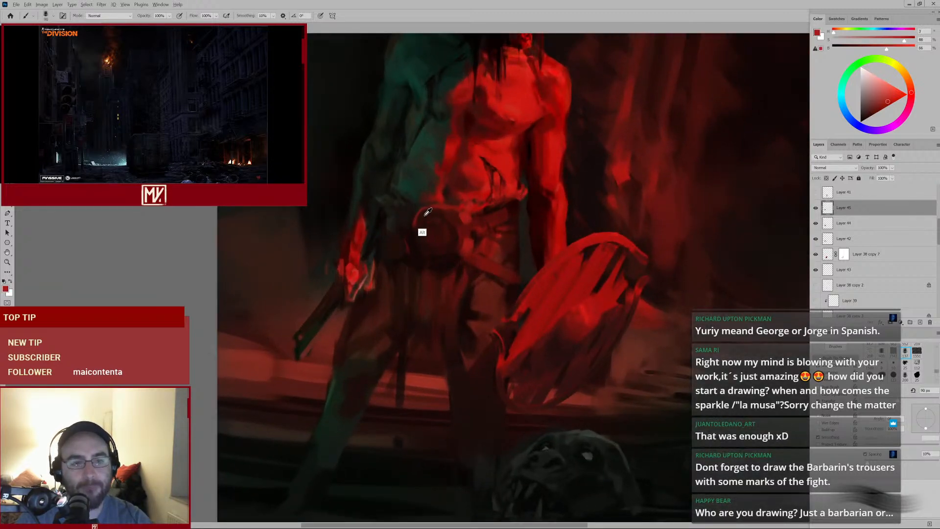
pyautogui.keyDown('alt'); pyautogui.click(411, 225); pyautogui.keyUp('alt')
pyautogui.press('[')
pyautogui.press('[')
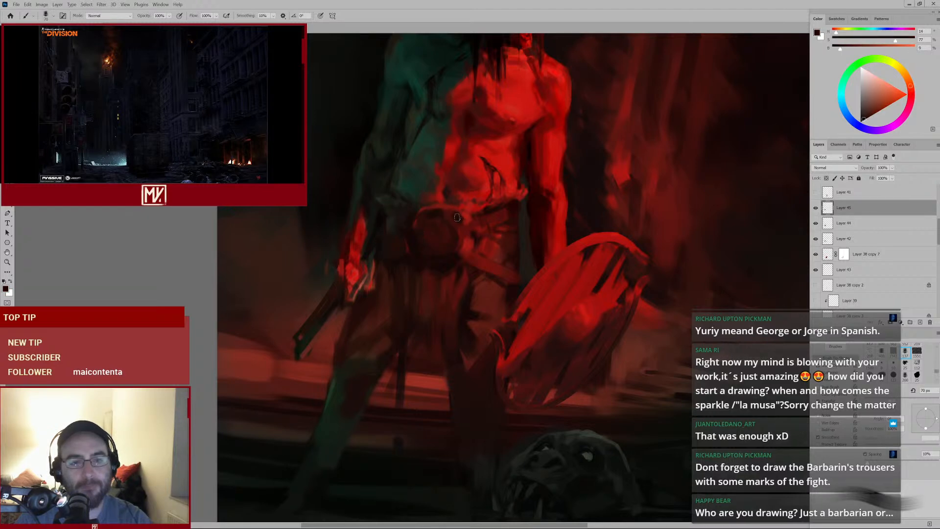
pyautogui.moveTo(481, 255)
pyautogui.mouseDown()
pyautogui.moveTo(435, 288)
pyautogui.moveTo(464, 260)
pyautogui.mouseUp()
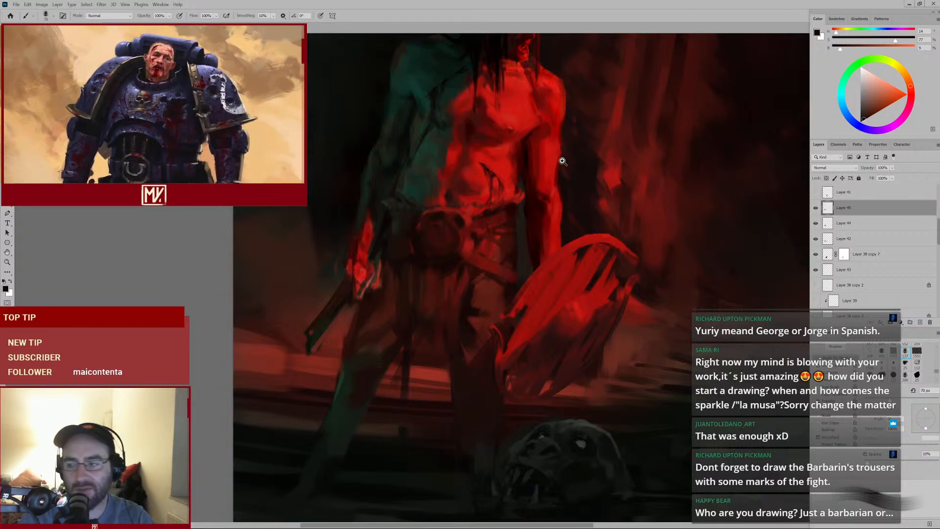
# Disable and re-enable the layer mask on Layer 38 copy 7 to compare the painting with and without it
pyautogui.scroll(-3, 543, 186)
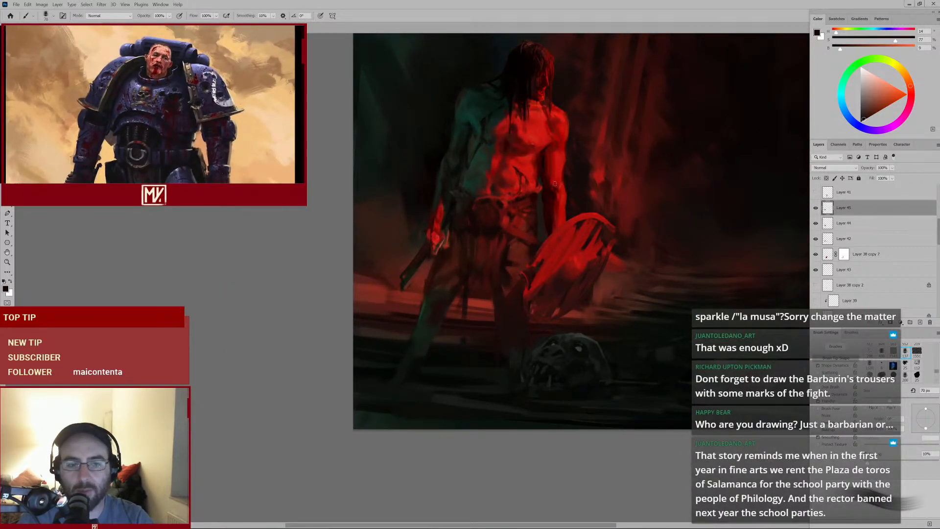
pyautogui.press('[')
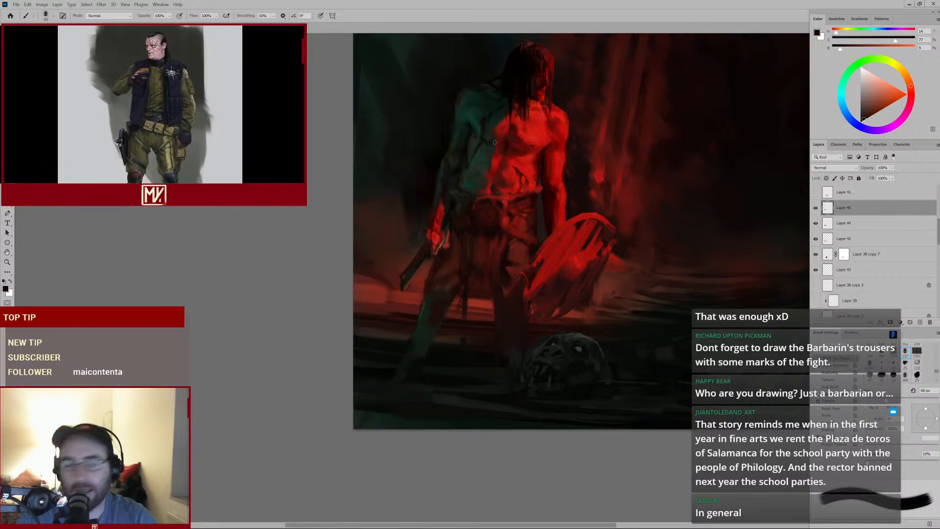
pyautogui.moveTo(504, 171)
pyautogui.mouseDown()
pyautogui.moveTo(450, 245)
pyautogui.moveTo(416, 259)
pyautogui.mouseUp()
pyautogui.moveTo(359, 333)
pyautogui.mouseDown()
pyautogui.moveTo(382, 336)
pyautogui.moveTo(463, 260)
pyautogui.mouseUp()
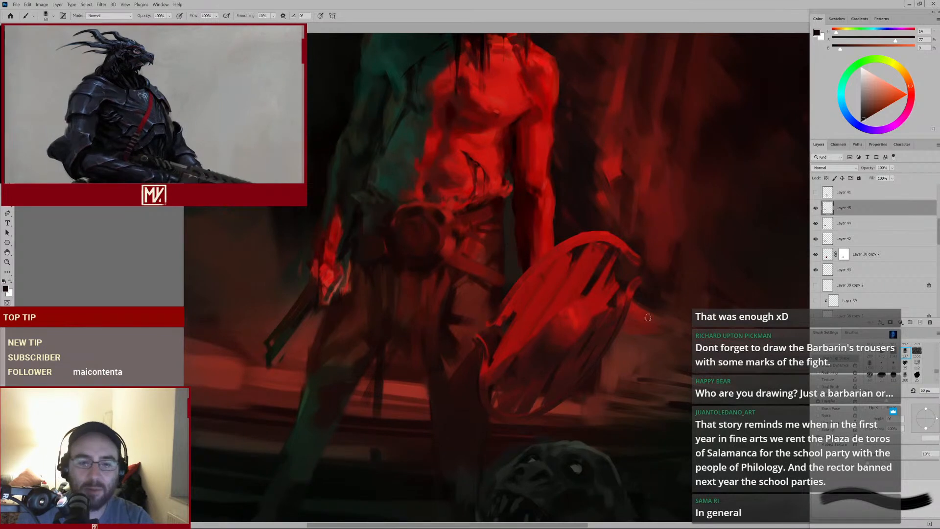
pyautogui.moveTo(583, 279)
pyautogui.mouseDown()
pyautogui.moveTo(553, 237)
pyautogui.moveTo(540, 191)
pyautogui.mouseUp()
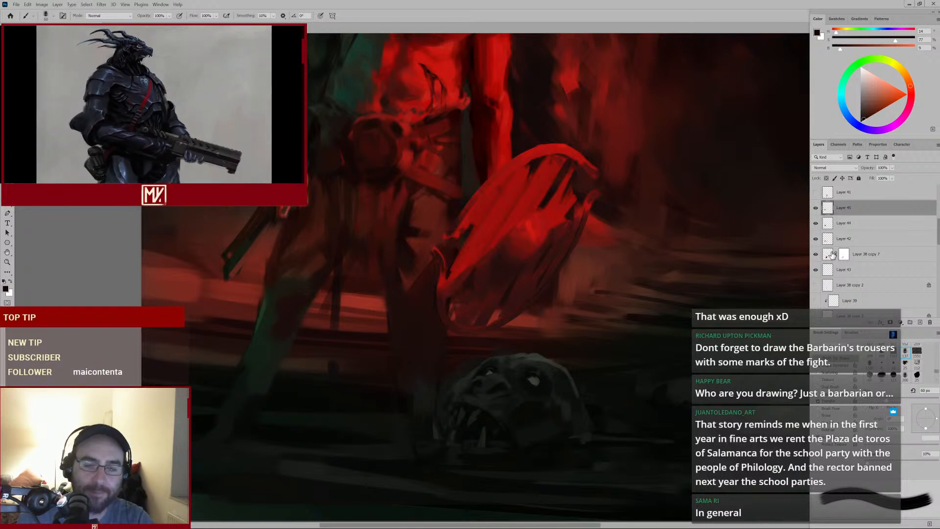
pyautogui.click(844, 258)
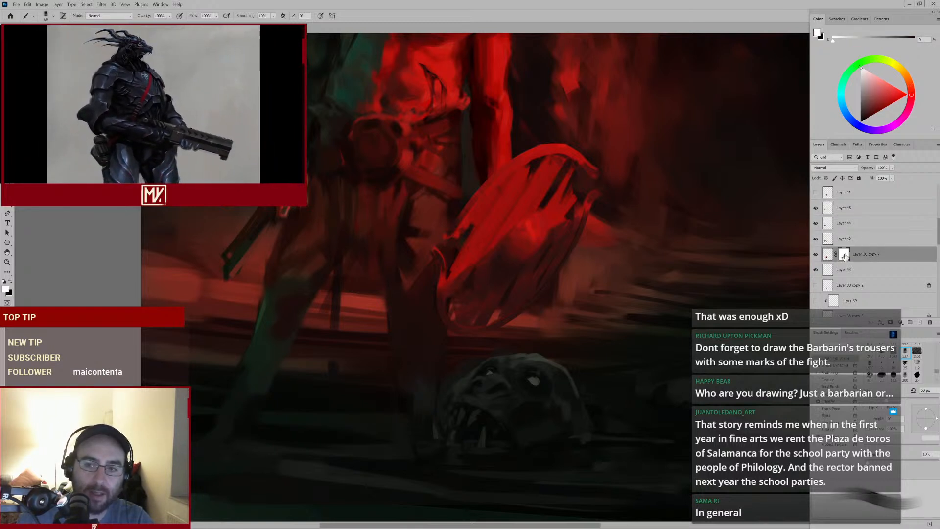
pyautogui.rightClick(845, 258)
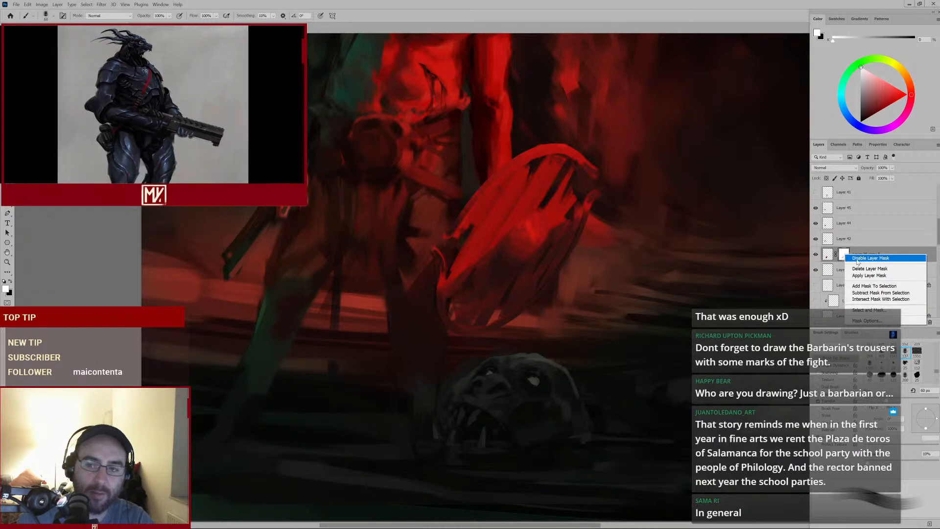
pyautogui.click(870, 258)
pyautogui.hotkey('ctrl', '-')
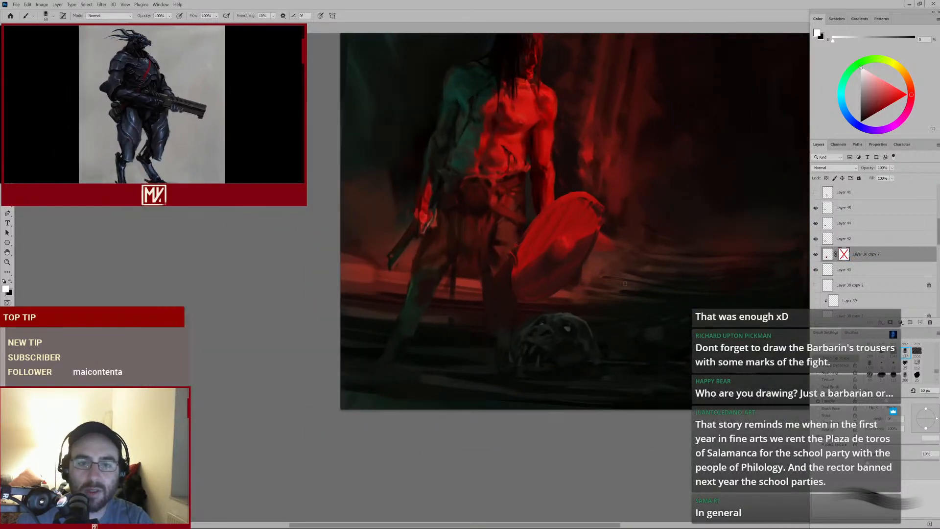
pyautogui.rightClick(843, 259)
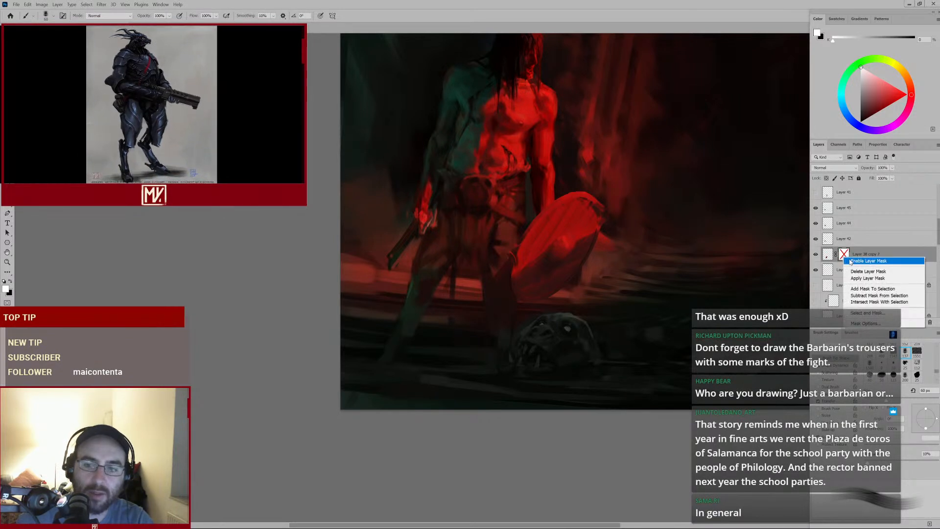
pyautogui.click(856, 261)
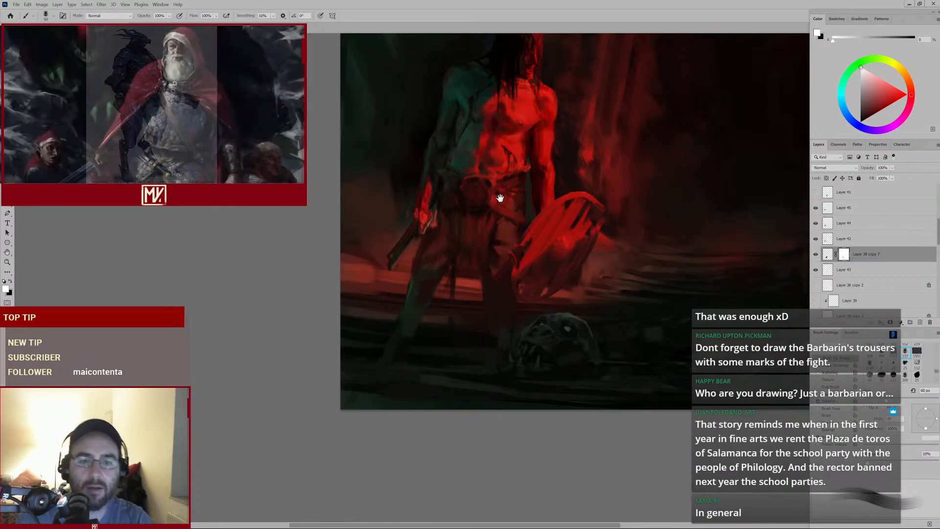
# Select Layer 45 and erase a spot on the belt buckle with an enlarged eraser
pyautogui.moveTo(499, 195); pyautogui.dragTo(503, 246)
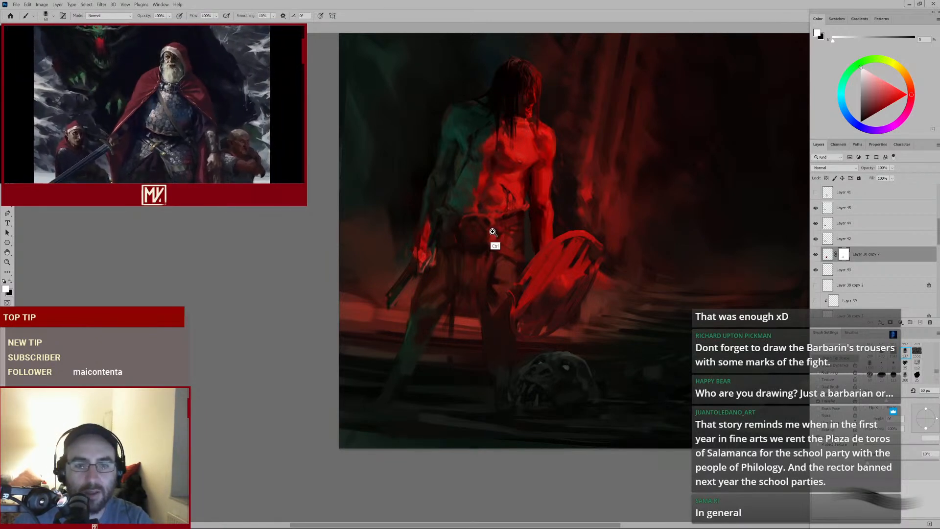
pyautogui.scroll(2, 495, 246)
pyautogui.click(841, 210)
pyautogui.press('x')
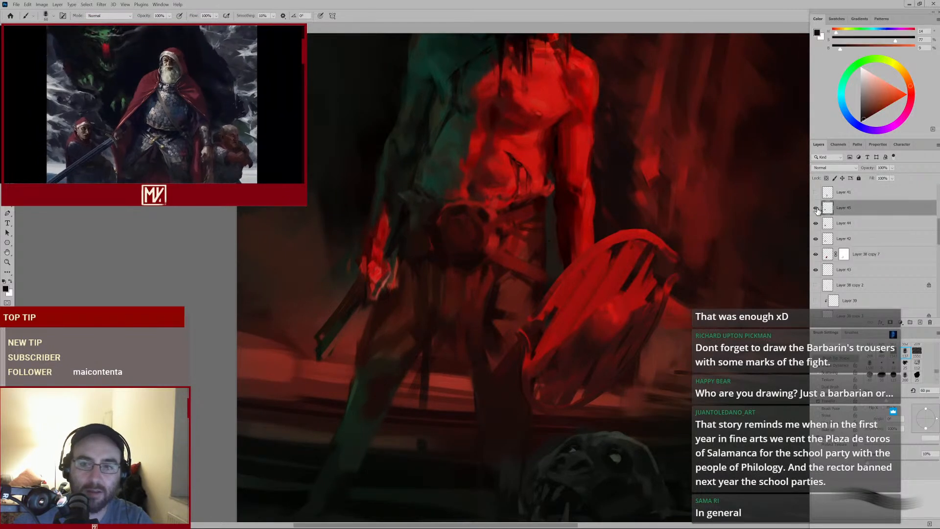
pyautogui.click(815, 208)
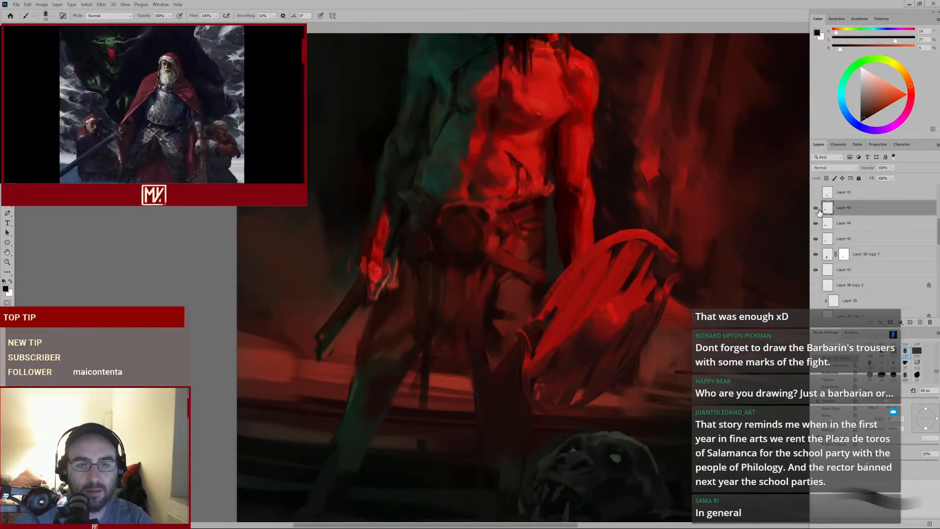
pyautogui.press('e')
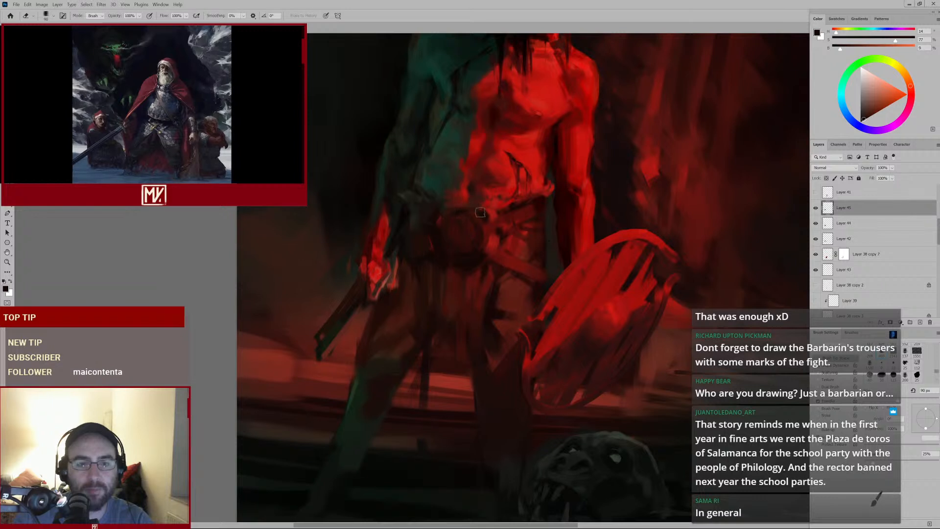
pyautogui.press(']')
pyautogui.press(']')
pyautogui.press(']')
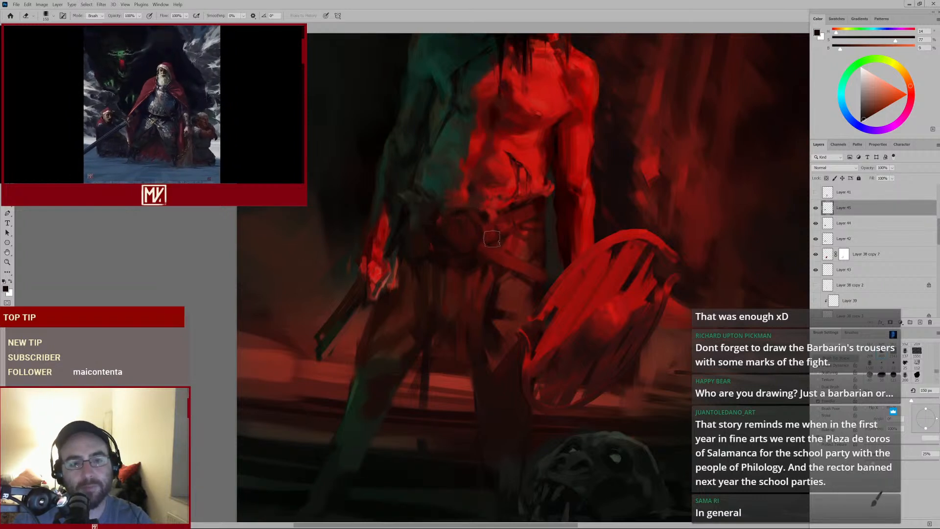
pyautogui.moveTo(475, 272); pyautogui.dragTo(472, 275)
# Return to the brush, sample a dark red, shrink the brush and dab it onto the buckle
pyautogui.press('b')
pyautogui.keyDown('alt'); pyautogui.click(493, 216); pyautogui.keyUp('alt')
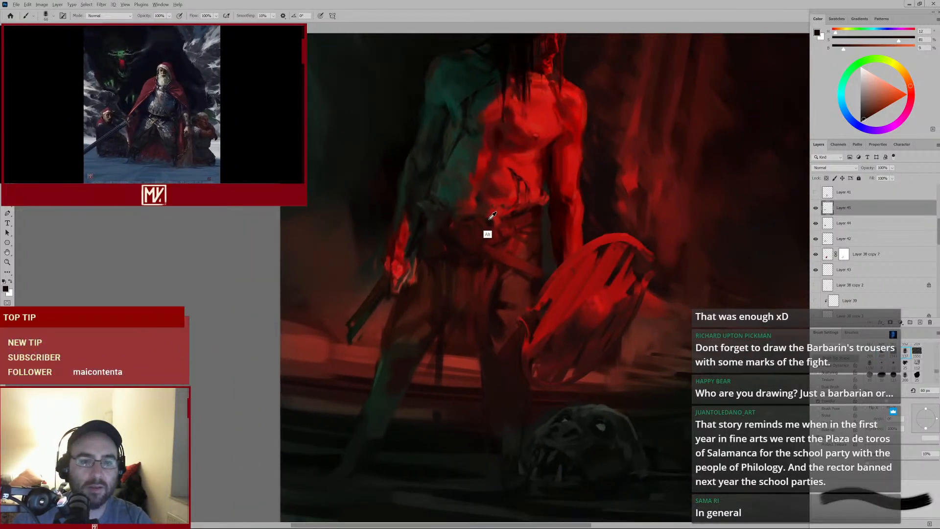
pyautogui.press('[')
pyautogui.press('[')
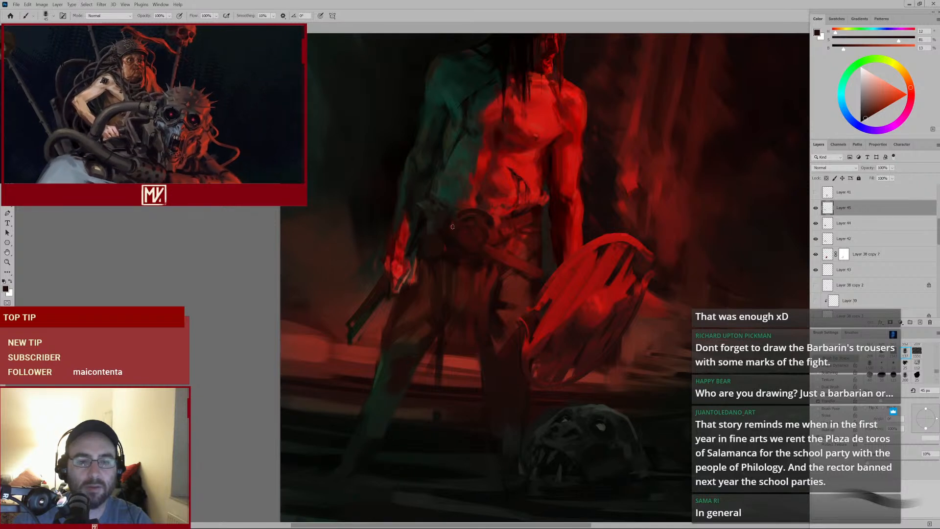
pyautogui.keyDown('alt'); pyautogui.click(452, 265); pyautogui.keyUp('alt')
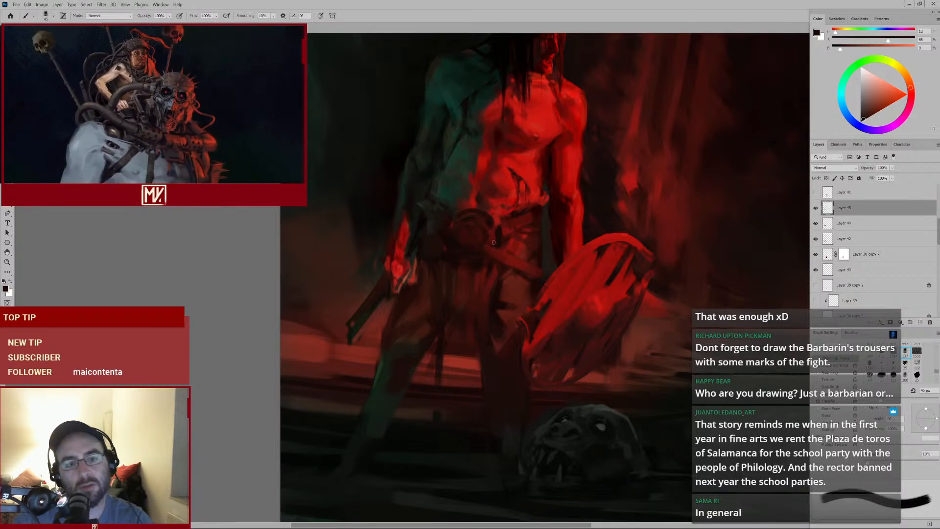
# Sample a dark tone and paint strokes down from the abdomen onto the belt beside the buckle
pyautogui.hotkey('ctrl', '0')
pyautogui.moveTo(363, 379); pyautogui.dragTo(469, 266)
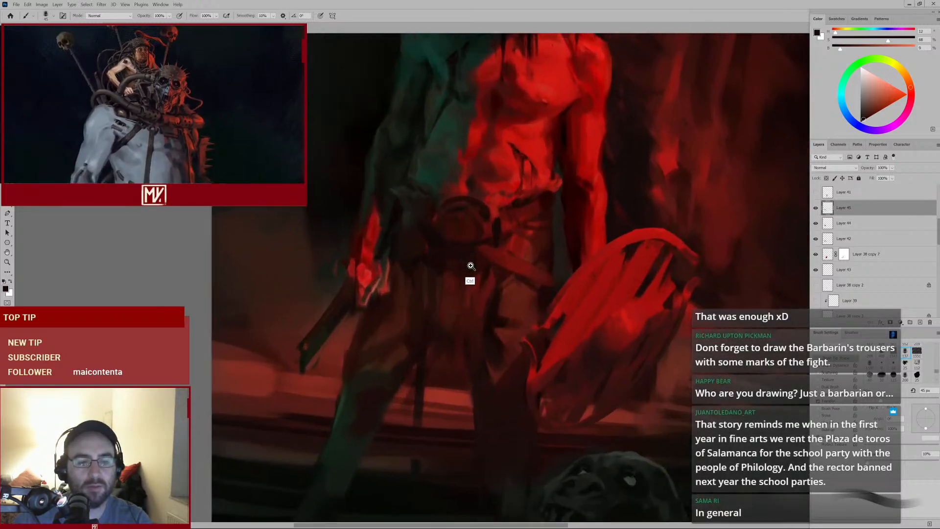
pyautogui.keyDown('alt'); pyautogui.click(476, 221); pyautogui.keyUp('alt')
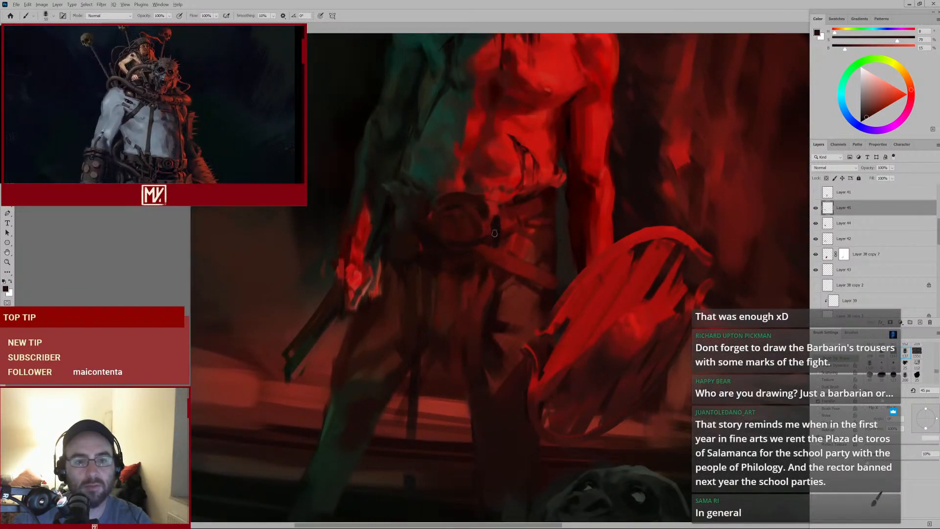
pyautogui.moveTo(543, 206); pyautogui.dragTo(512, 228)
pyautogui.moveTo(559, 174); pyautogui.dragTo(508, 221)
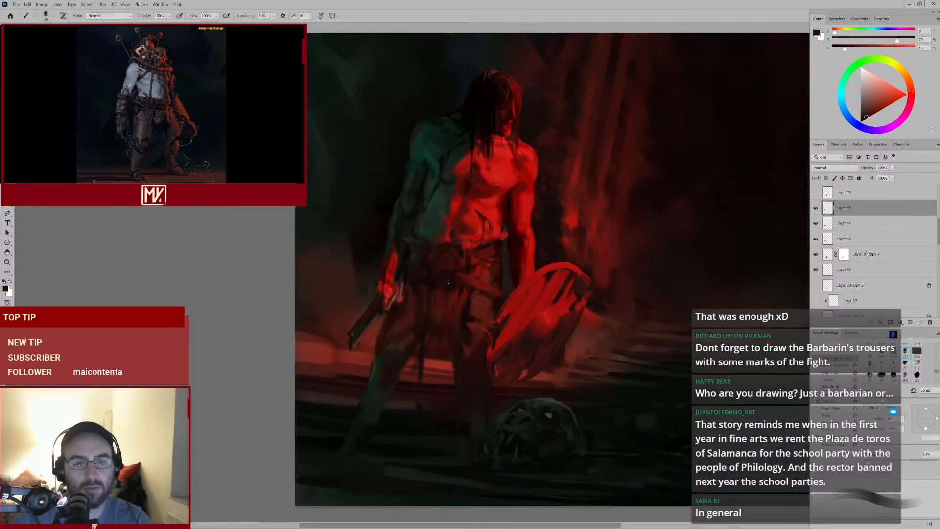
# Enlarge the brush, sample a red and paint a short stroke on the trousers below the belt
pyautogui.moveTo(448, 288); pyautogui.dragTo(436, 295)
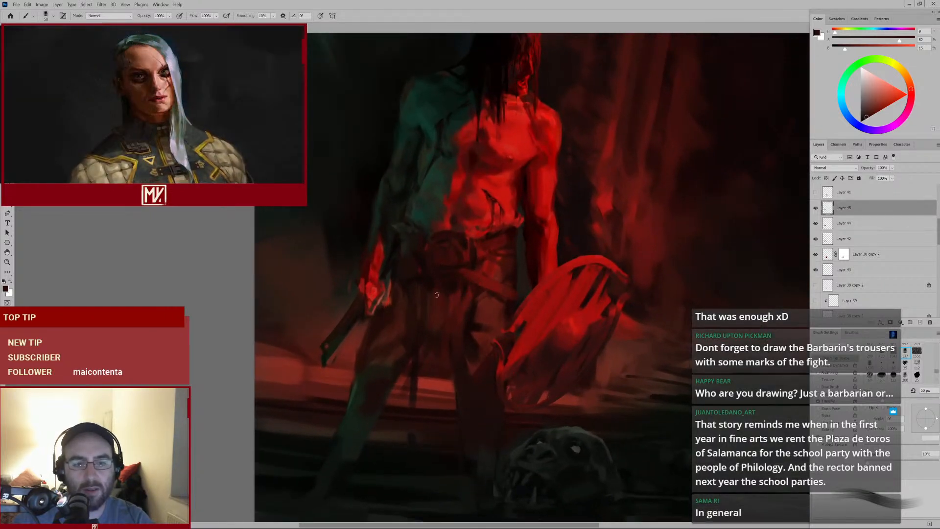
pyautogui.press(']')
pyautogui.press(']')
pyautogui.press(']')
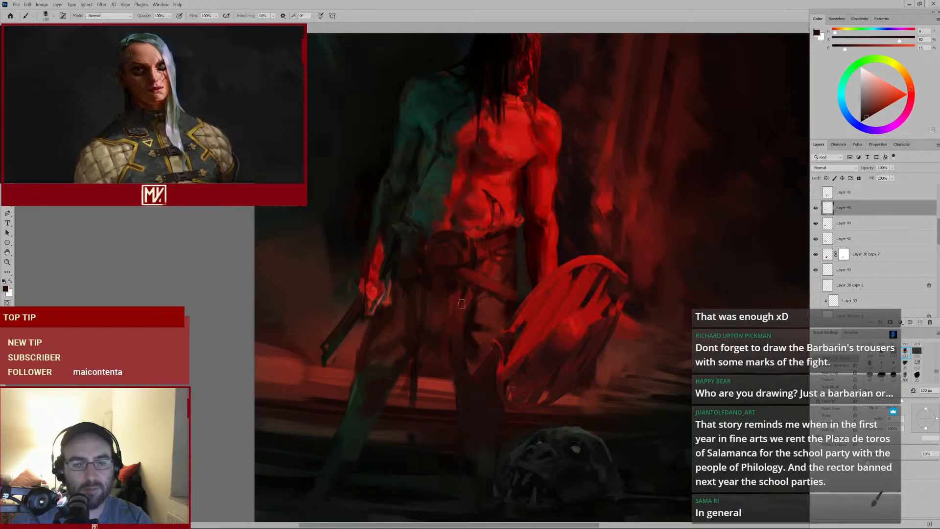
pyautogui.keyDown('alt'); pyautogui.click(453, 306); pyautogui.keyUp('alt')
pyautogui.moveTo(462, 320)
pyautogui.mouseDown()
pyautogui.moveTo(437, 354)
pyautogui.moveTo(459, 328)
pyautogui.mouseUp()
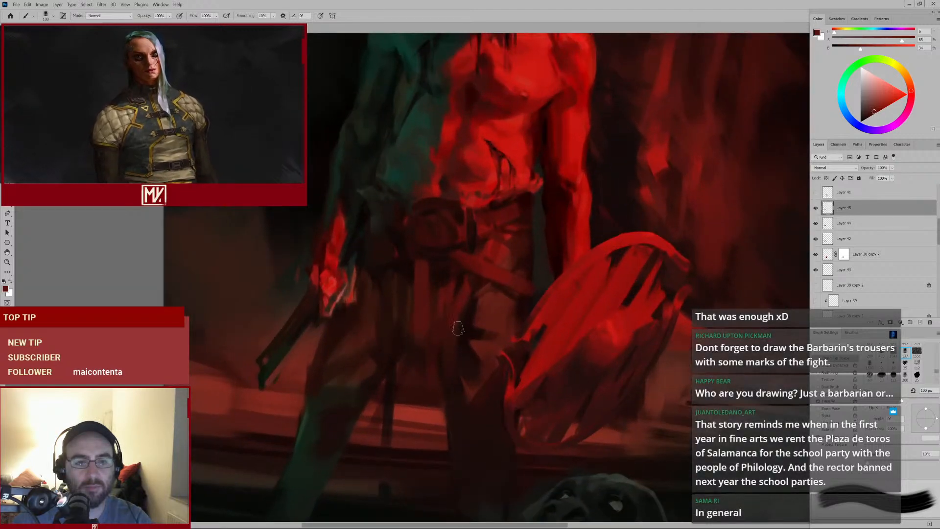
pyautogui.keyDown('alt'); pyautogui.click(486, 227); pyautogui.keyUp('alt')
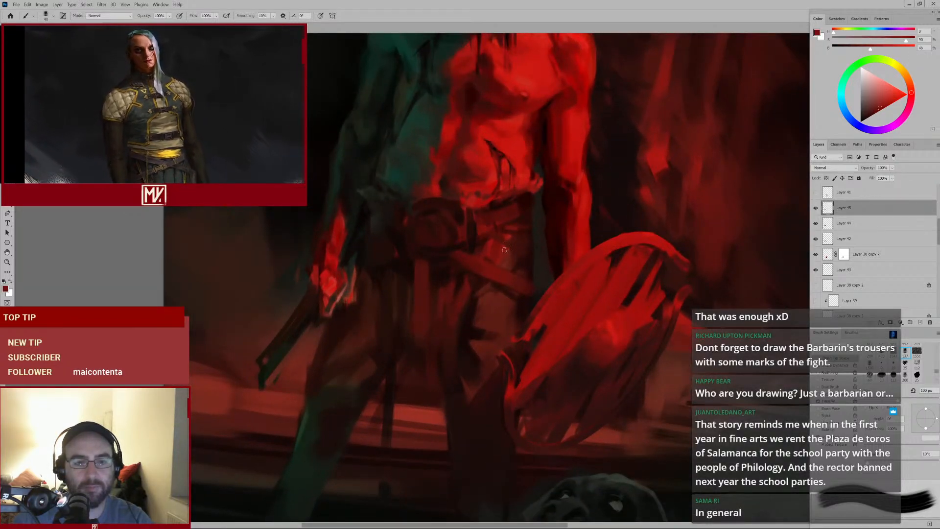
# Shrink the brush and sample dark red tones from the abdomen and belt area
pyautogui.press('[')
pyautogui.press('[')
pyautogui.press('[')
pyautogui.press('[')
pyautogui.press('[')
pyautogui.press('[')
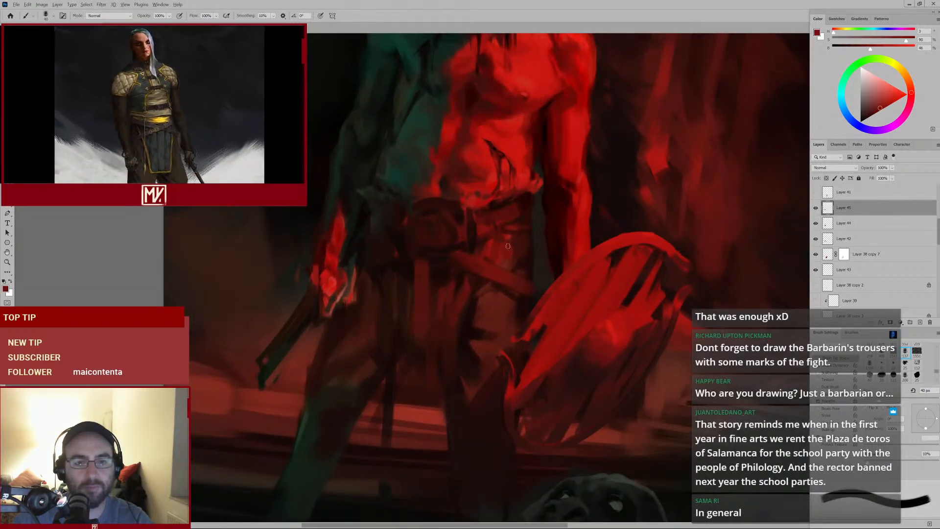
pyautogui.keyDown('alt'); pyautogui.click(489, 243); pyautogui.keyUp('alt')
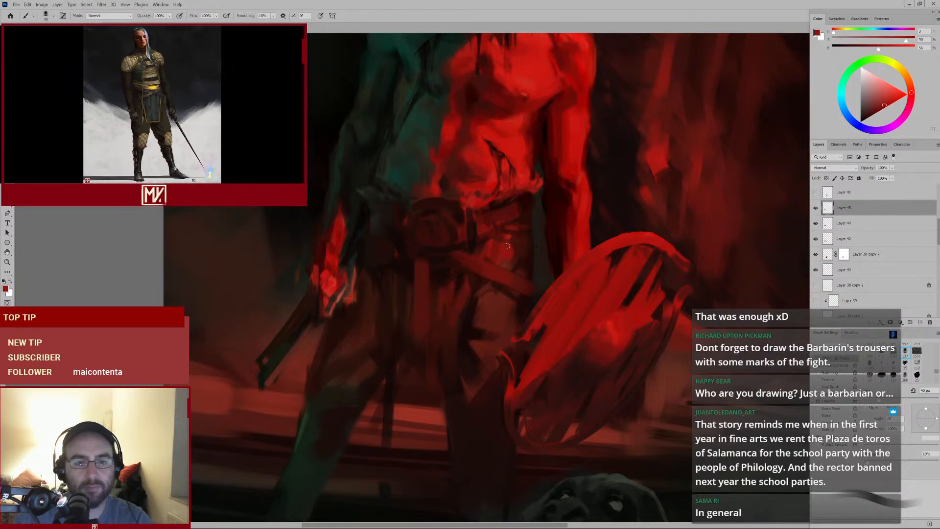
pyautogui.keyDown('alt'); pyautogui.click(522, 260); pyautogui.keyUp('alt')
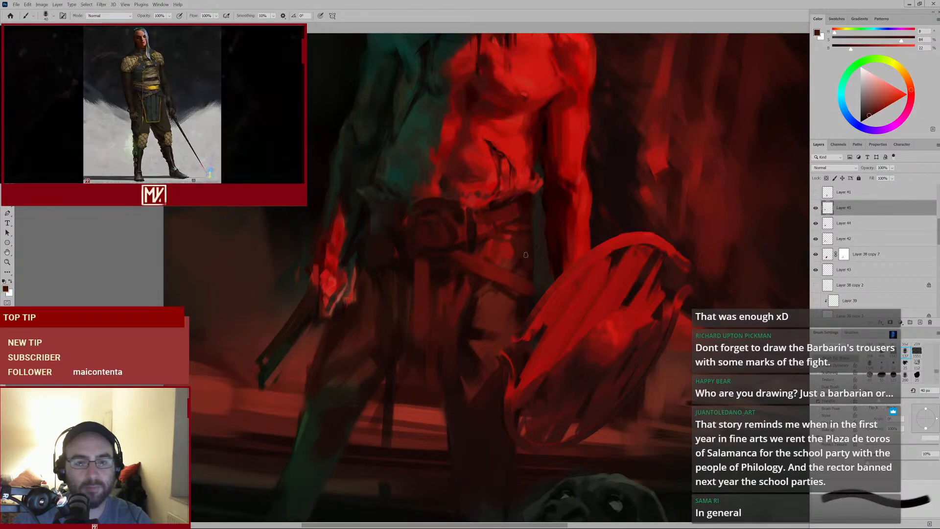
pyautogui.moveTo(537, 251)
pyautogui.mouseDown()
pyautogui.moveTo(495, 282)
pyautogui.moveTo(537, 268)
pyautogui.moveTo(538, 236)
pyautogui.moveTo(498, 256)
pyautogui.moveTo(586, 197)
pyautogui.mouseUp()
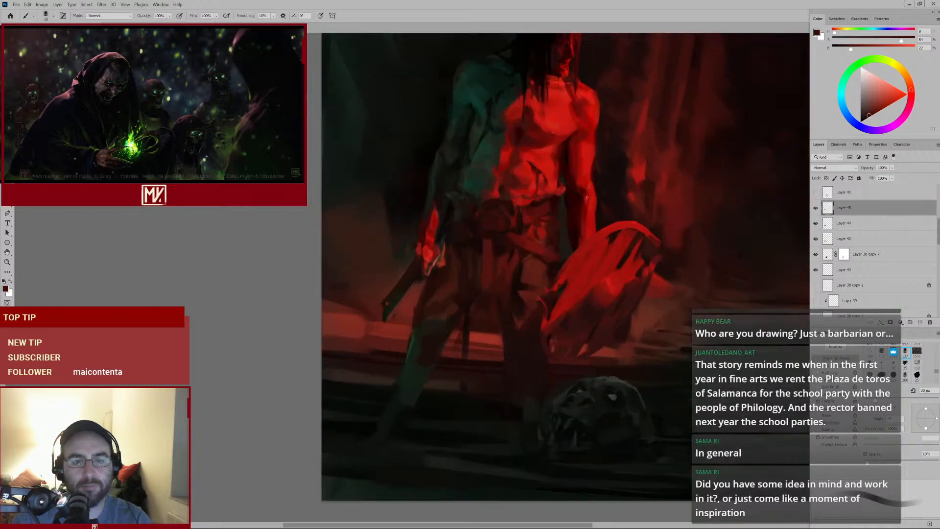
pyautogui.keyDown('alt'); pyautogui.click(525, 208); pyautogui.keyUp('alt')
# Enlarge the brush, sample a dark red from the belt and paint a short stroke on the belt below the abdomen
pyautogui.press(']')
pyautogui.press(']')
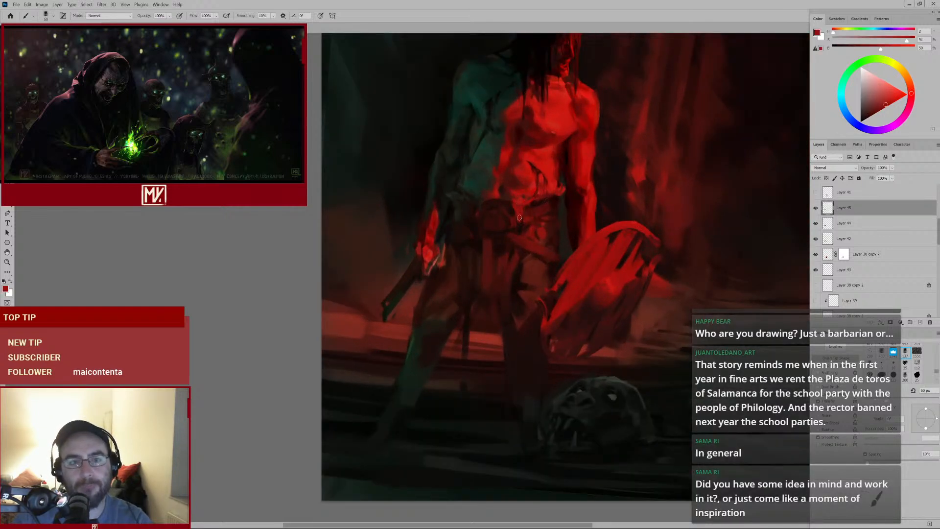
pyautogui.press(']')
pyautogui.keyDown('alt'); pyautogui.click(514, 181); pyautogui.keyUp('alt')
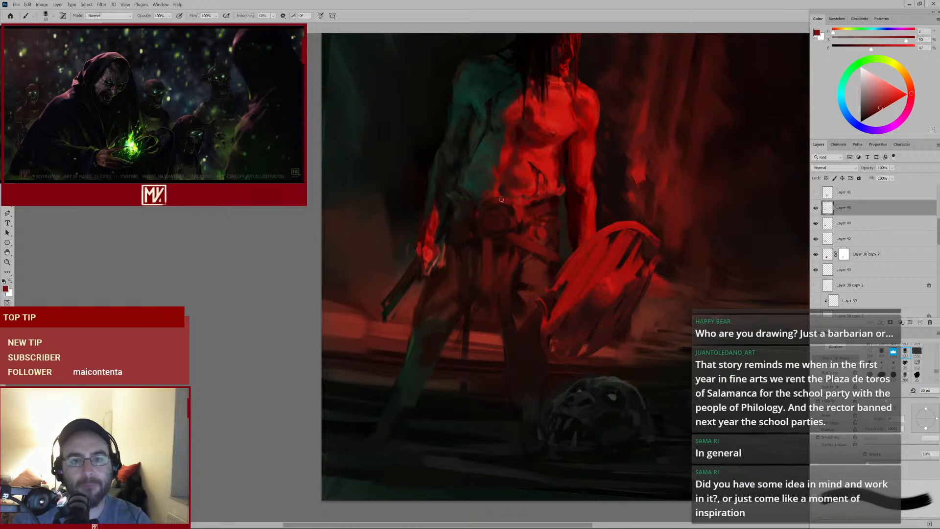
pyautogui.keyDown('alt'); pyautogui.click(500, 213); pyautogui.keyUp('alt')
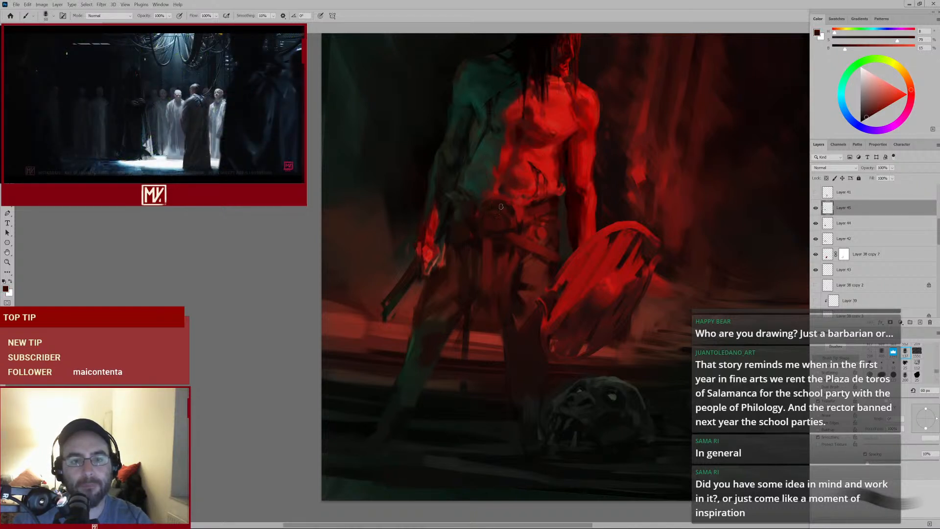
pyautogui.moveTo(504, 215)
pyautogui.mouseDown()
pyautogui.moveTo(553, 203)
pyautogui.moveTo(506, 222)
pyautogui.moveTo(540, 209)
pyautogui.mouseUp()
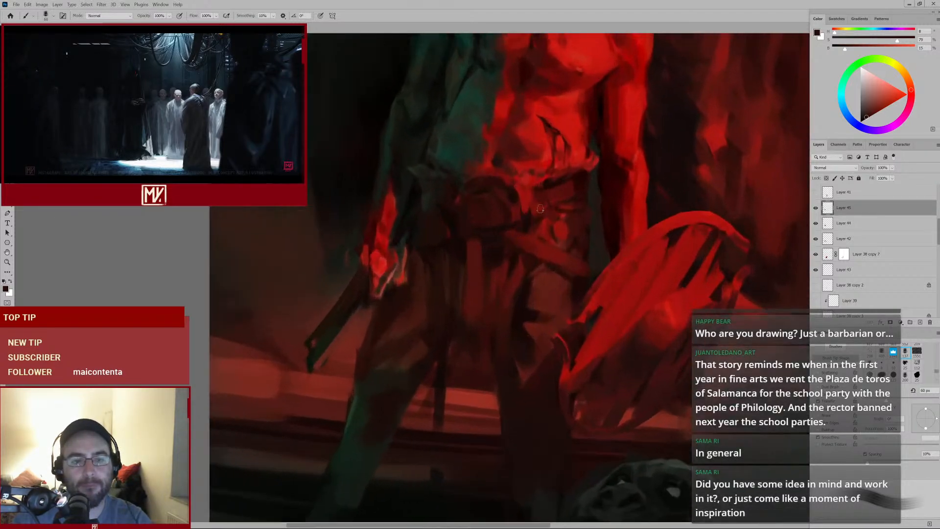
pyautogui.keyDown('alt'); pyautogui.click(479, 189); pyautogui.keyUp('alt')
pyautogui.keyDown('alt'); pyautogui.click(497, 170); pyautogui.keyUp('alt')
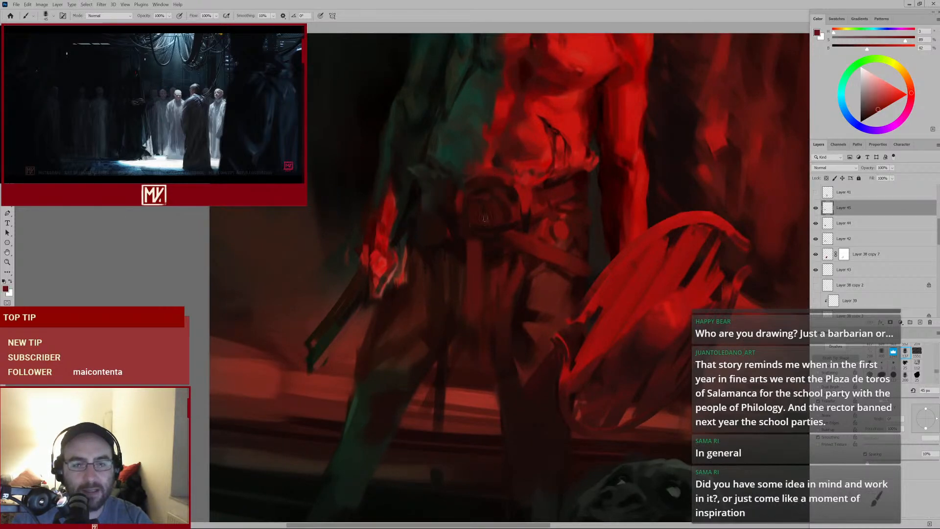
pyautogui.moveTo(471, 222); pyautogui.dragTo(462, 227)
# Zoom in and out to review the warrior and the whole cave composition
pyautogui.moveTo(571, 187); pyautogui.dragTo(468, 258)
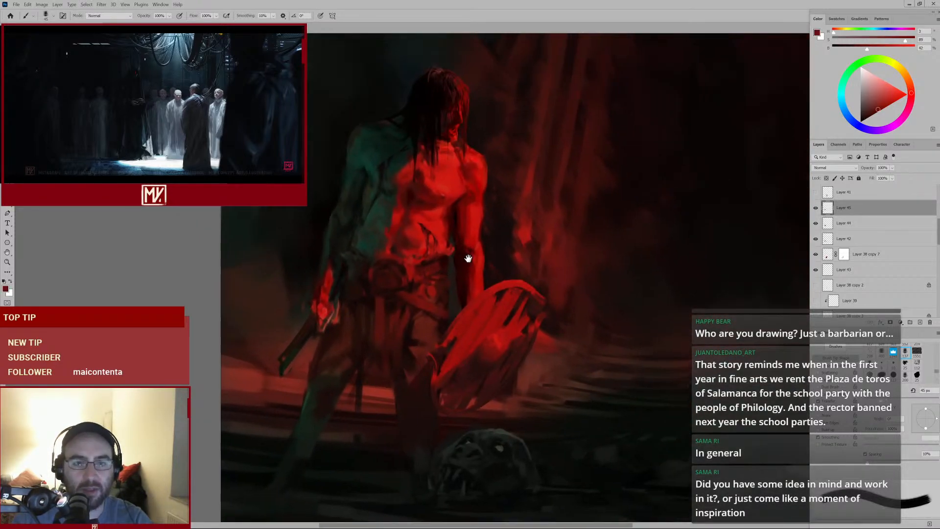
pyautogui.moveTo(564, 212); pyautogui.dragTo(512, 202)
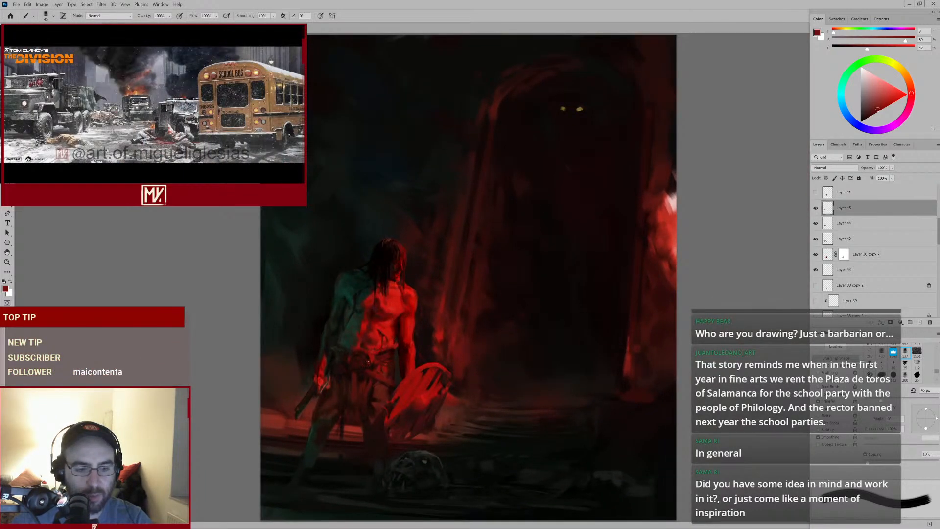
pyautogui.moveTo(368, 365); pyautogui.dragTo(383, 361)
pyautogui.moveTo(494, 266); pyautogui.dragTo(526, 200)
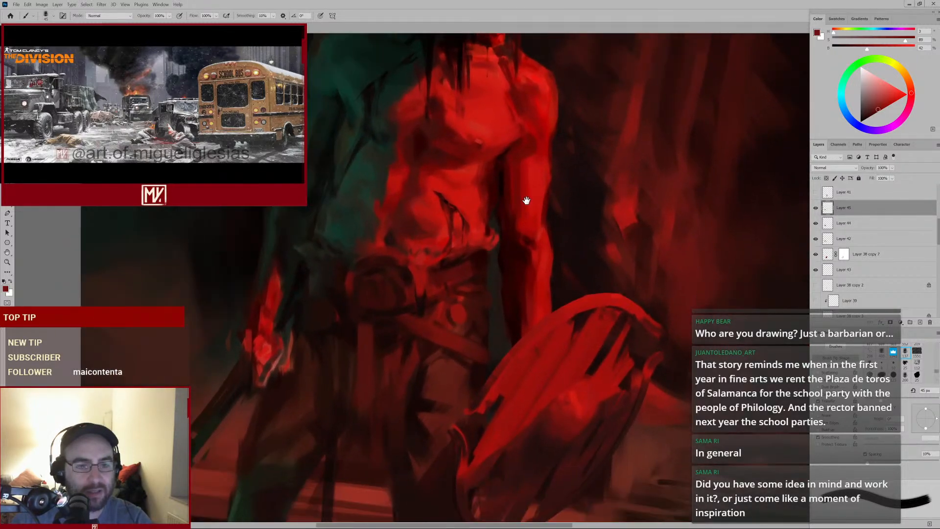
pyautogui.moveTo(517, 246); pyautogui.dragTo(487, 256)
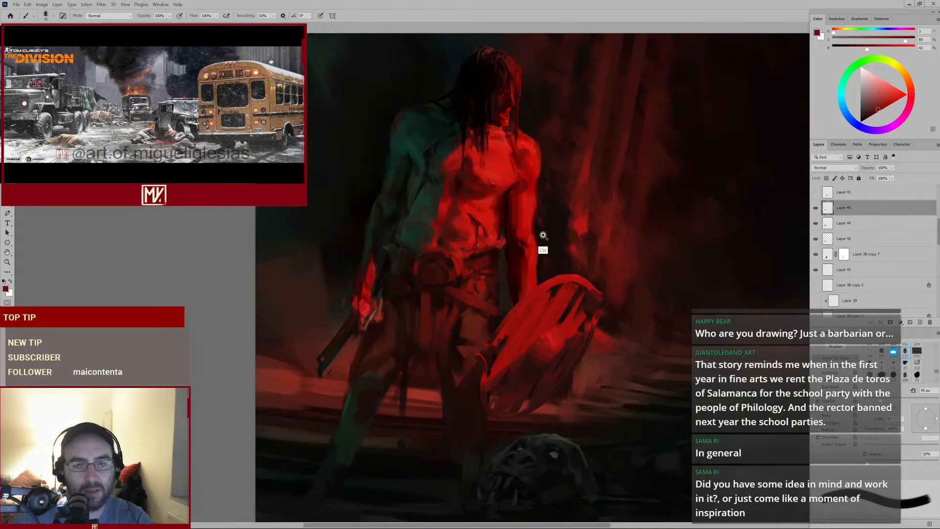
pyautogui.moveTo(543, 236); pyautogui.dragTo(523, 251)
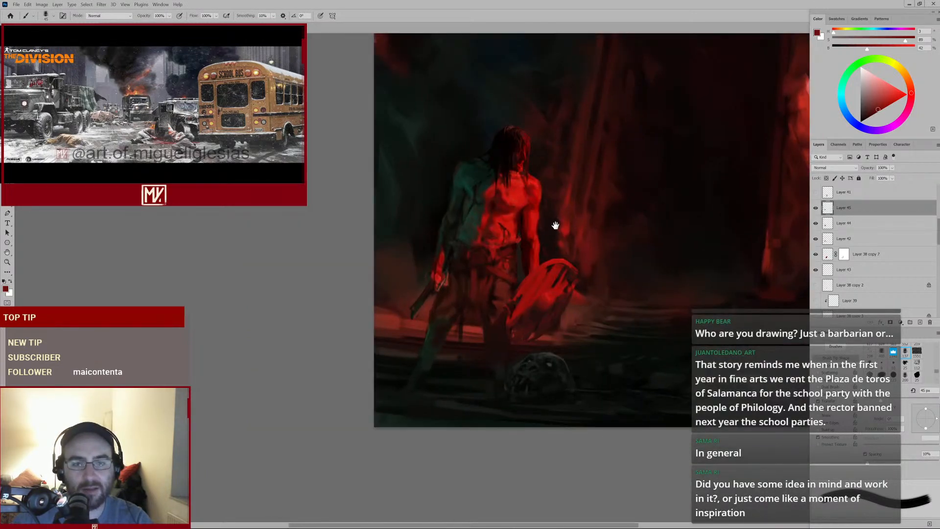
pyautogui.moveTo(568, 228); pyautogui.dragTo(548, 235)
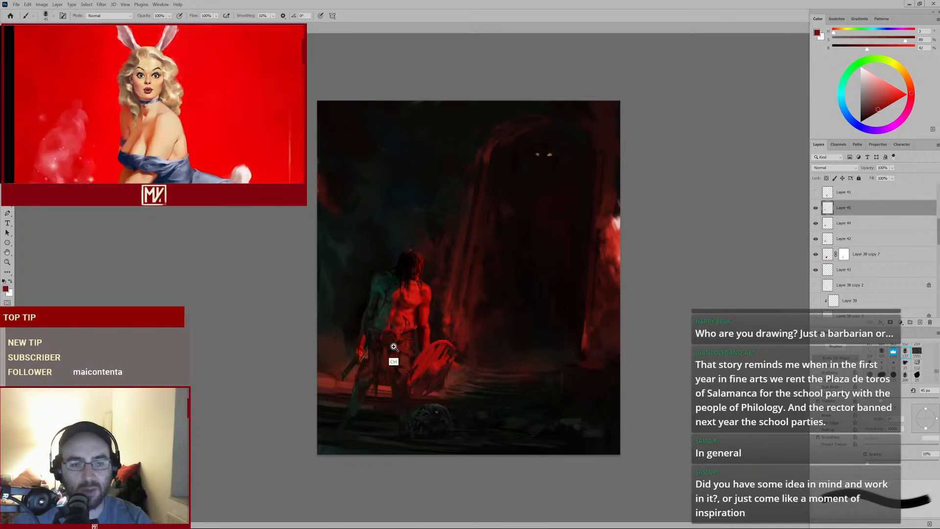
pyautogui.moveTo(393, 345); pyautogui.dragTo(488, 278)
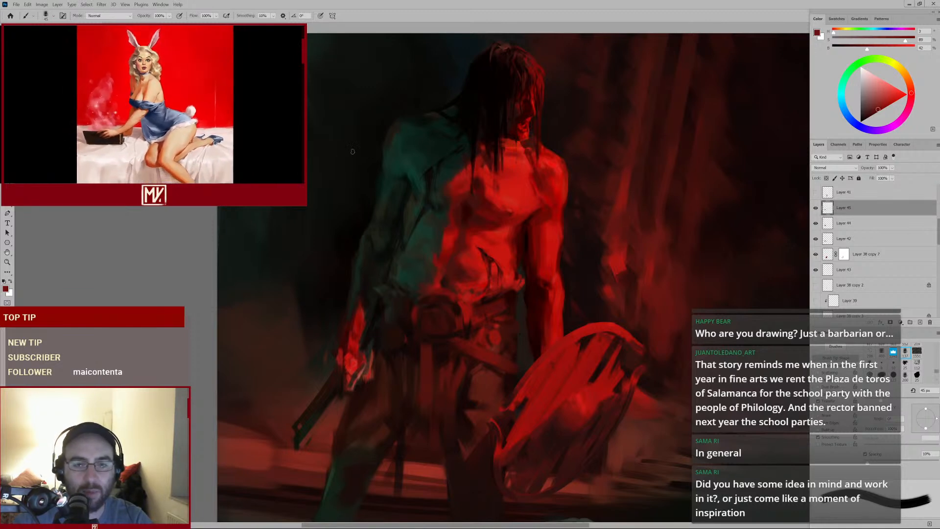
pyautogui.moveTo(571, 219); pyautogui.dragTo(559, 226)
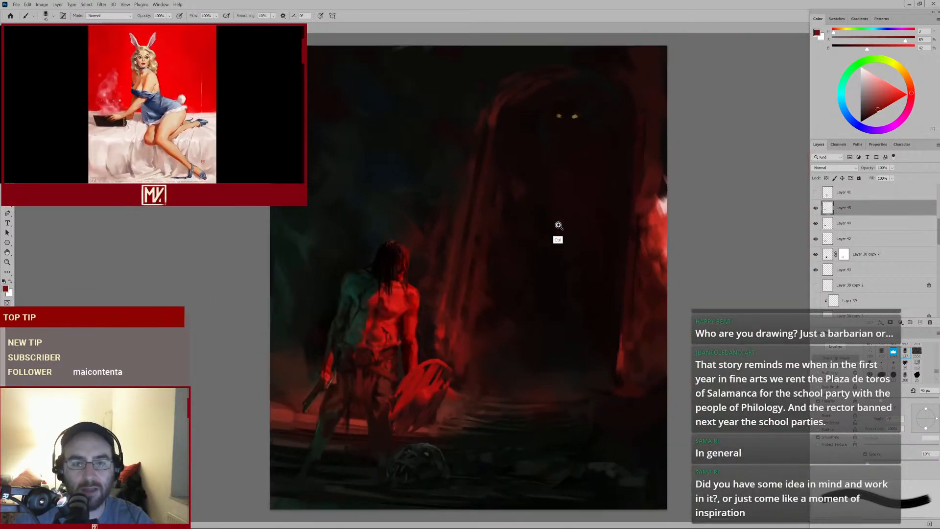
# Paint a large curved stroke around the warrior and undo it
pyautogui.moveTo(362, 317)
pyautogui.mouseDown()
pyautogui.moveTo(504, 227)
pyautogui.moveTo(486, 235)
pyautogui.mouseUp()
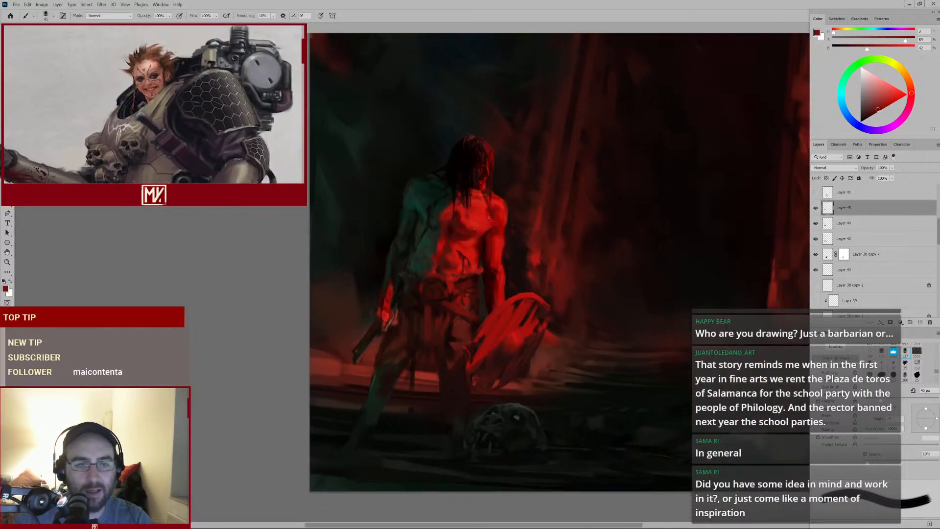
pyautogui.moveTo(512, 148)
pyautogui.mouseDown()
pyautogui.moveTo(454, 127)
pyautogui.moveTo(337, 216)
pyautogui.mouseUp()
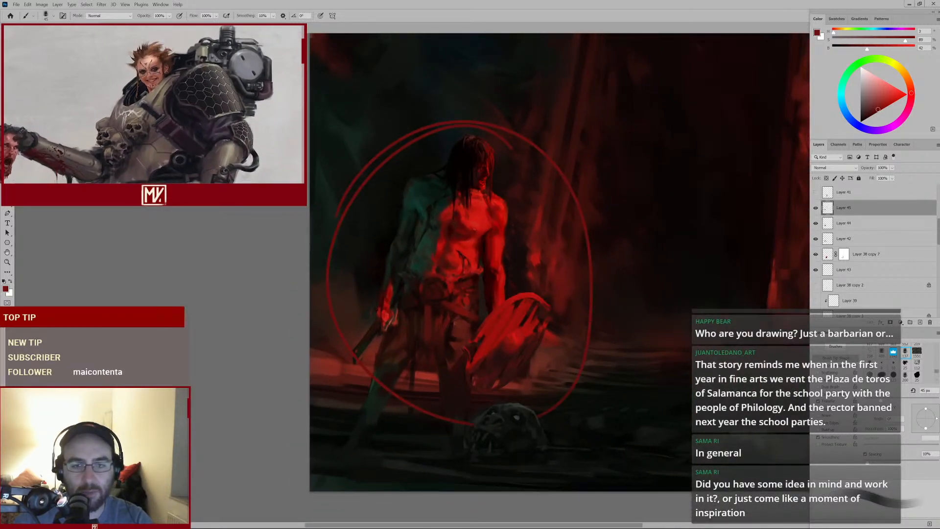
pyautogui.hotkey('ctrl', 'z')
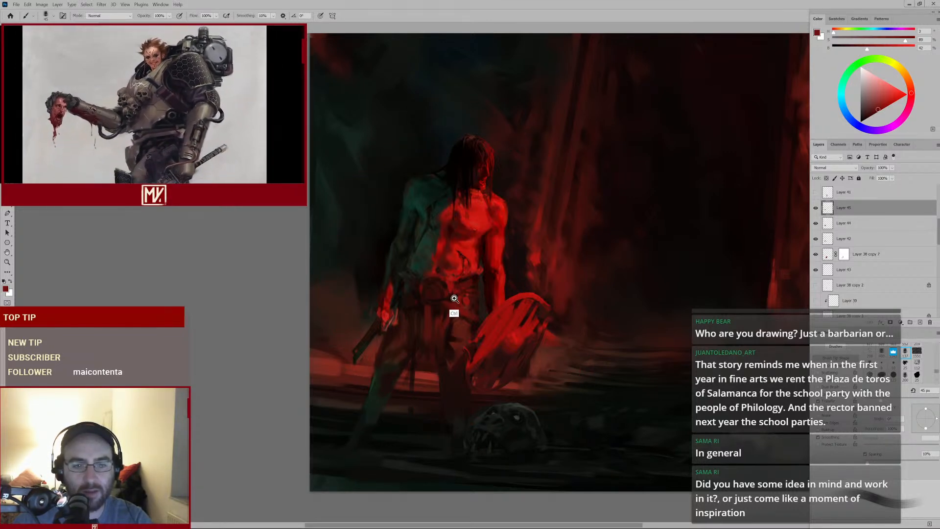
# Review the figure at several zoom levels, sample a red from the abdomen and enlarge the brush
pyautogui.moveTo(454, 306); pyautogui.dragTo(478, 287)
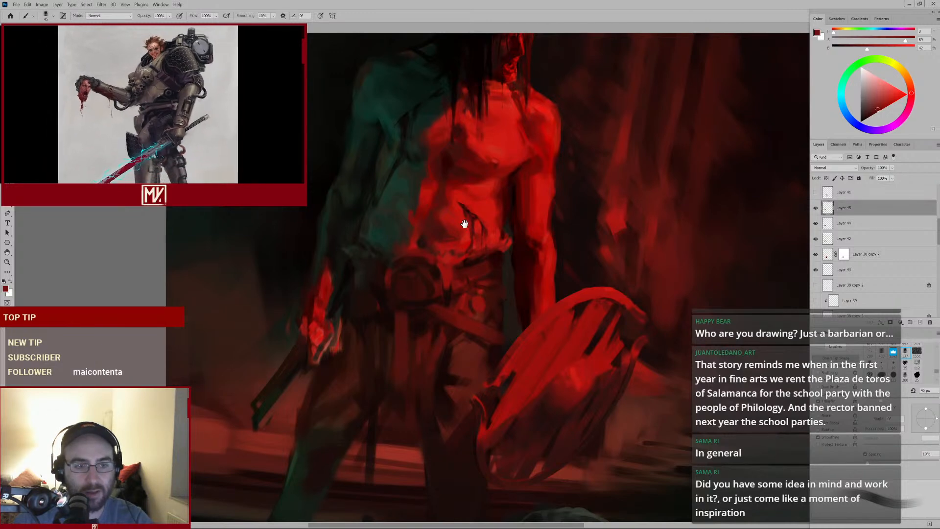
pyautogui.moveTo(464, 223); pyautogui.dragTo(463, 256)
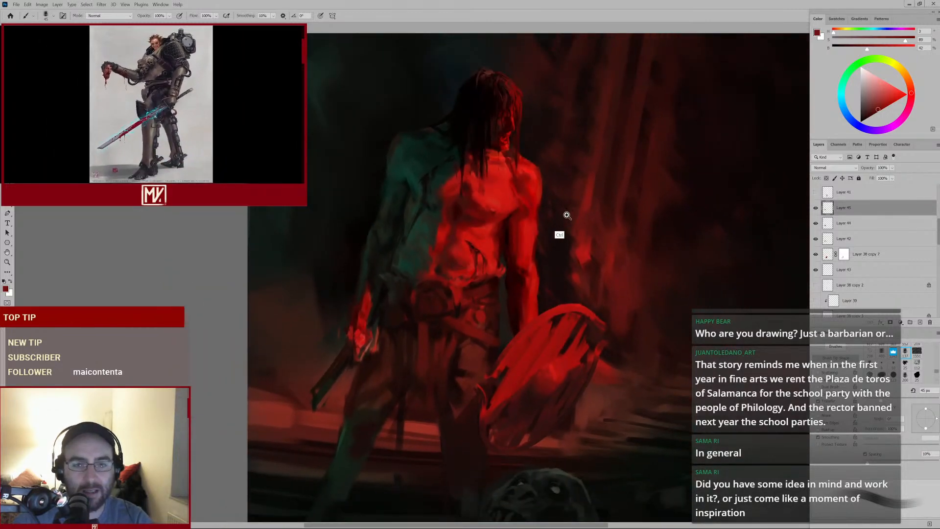
pyautogui.moveTo(566, 215); pyautogui.dragTo(545, 227)
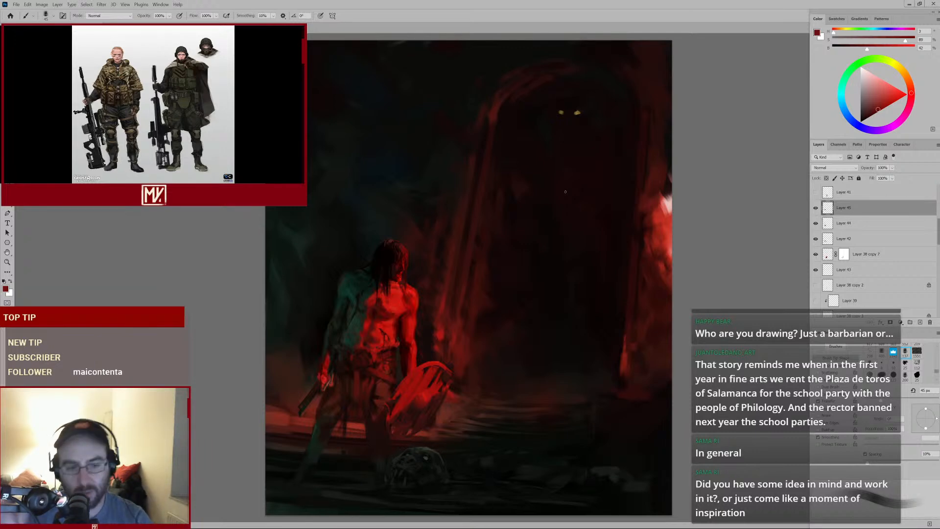
pyautogui.moveTo(382, 352)
pyautogui.mouseDown()
pyautogui.moveTo(398, 356)
pyautogui.moveTo(478, 256)
pyautogui.moveTo(486, 231)
pyautogui.mouseUp()
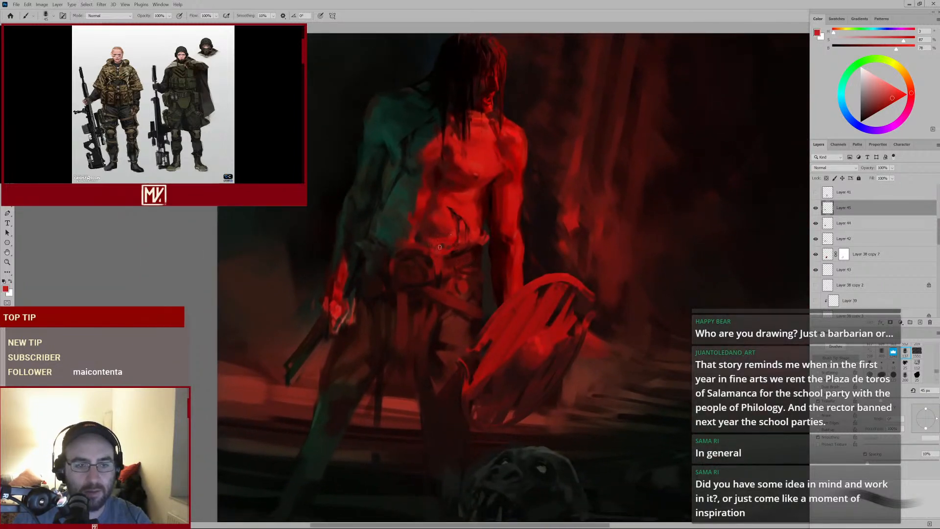
pyautogui.keyDown('alt'); pyautogui.click(421, 257); pyautogui.keyUp('alt')
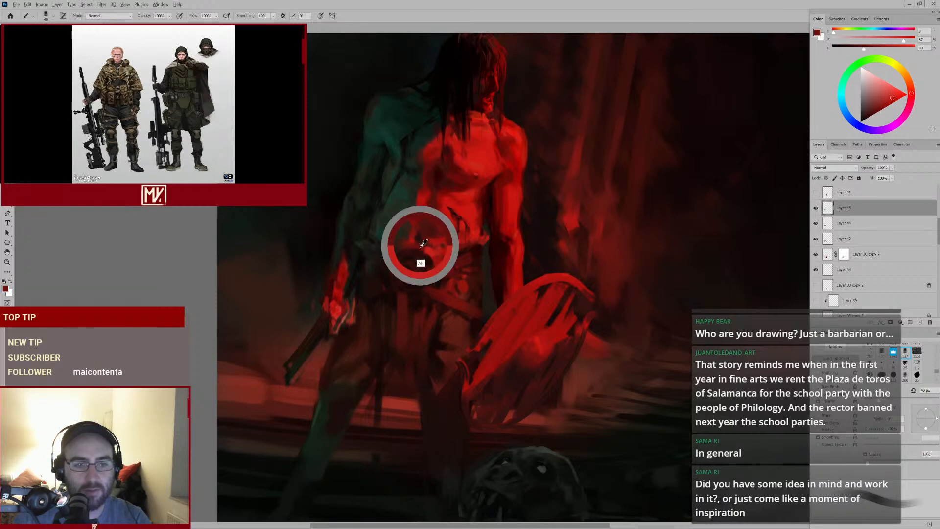
pyautogui.press(']')
pyautogui.press(']')
pyautogui.press(']')
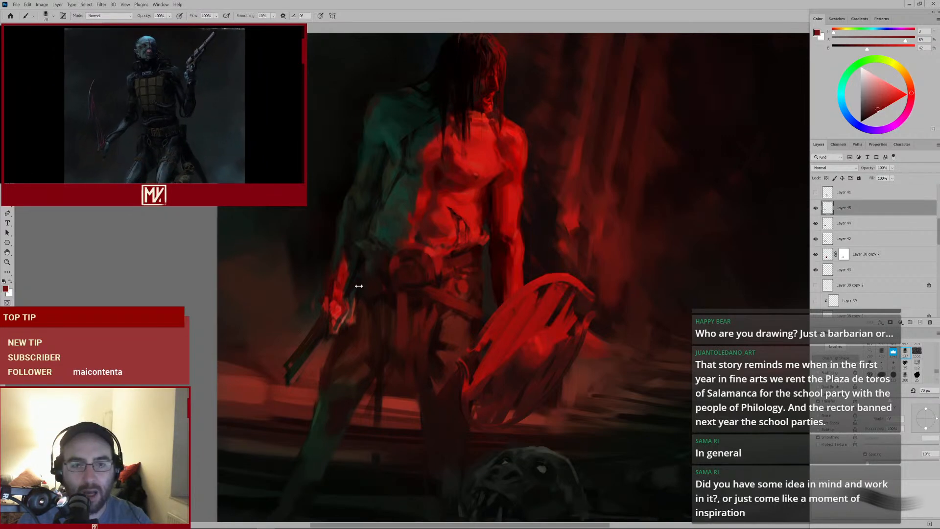
pyautogui.moveTo(518, 241); pyautogui.dragTo(505, 246)
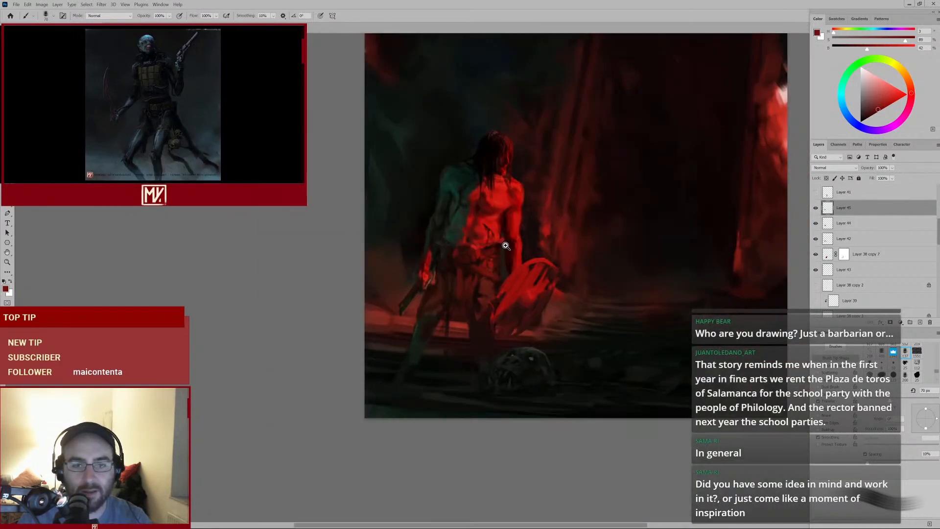
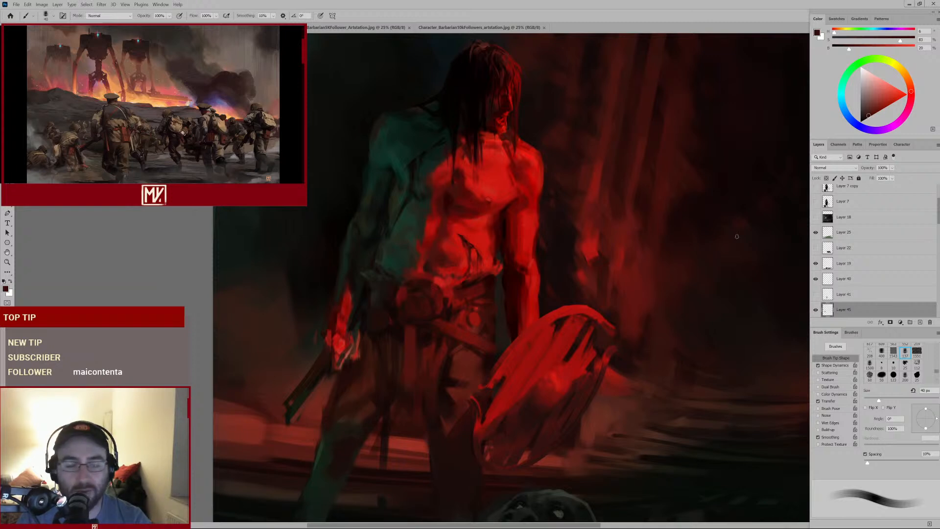
# Switch to the other open documents and zoom into the ink sketches of the barbarian follower-milestone drawings
pyautogui.hotkey('ctrl', 'Tab')
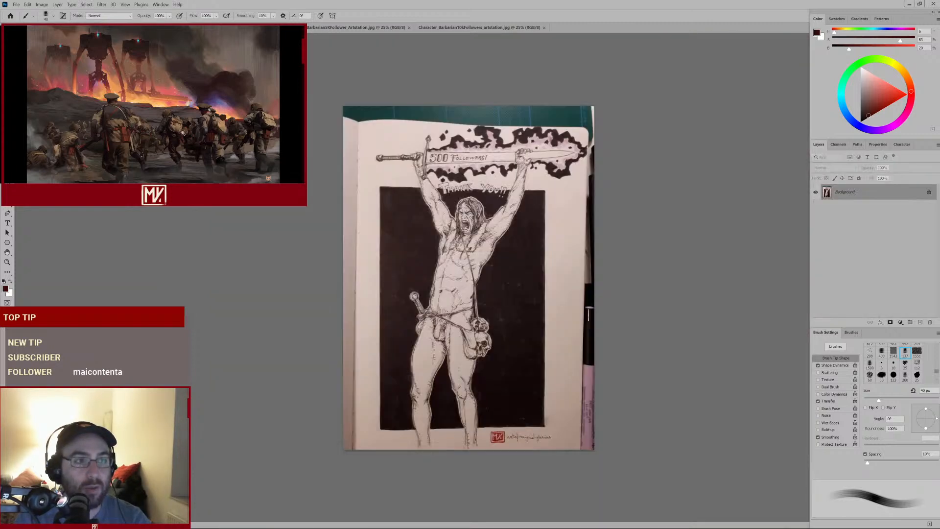
pyautogui.moveTo(477, 267)
pyautogui.mouseDown()
pyautogui.moveTo(493, 273)
pyautogui.moveTo(527, 198)
pyautogui.mouseUp()
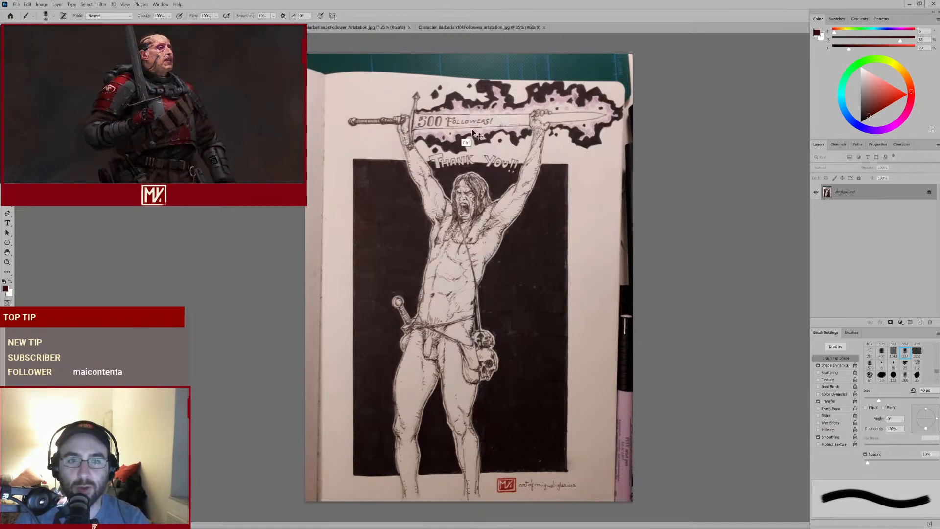
pyautogui.rightClick(456, 357)
pyautogui.click(497, 308)
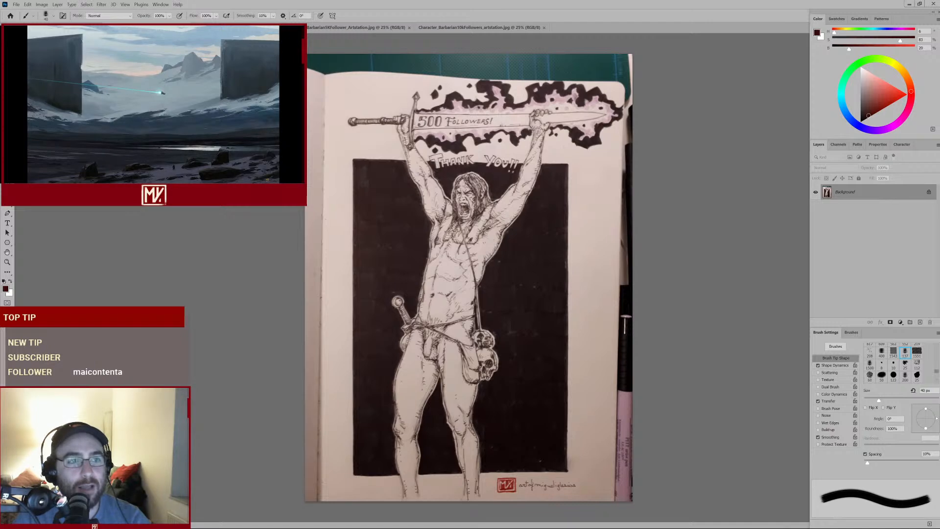
pyautogui.hotkey('ctrl', 'Tab')
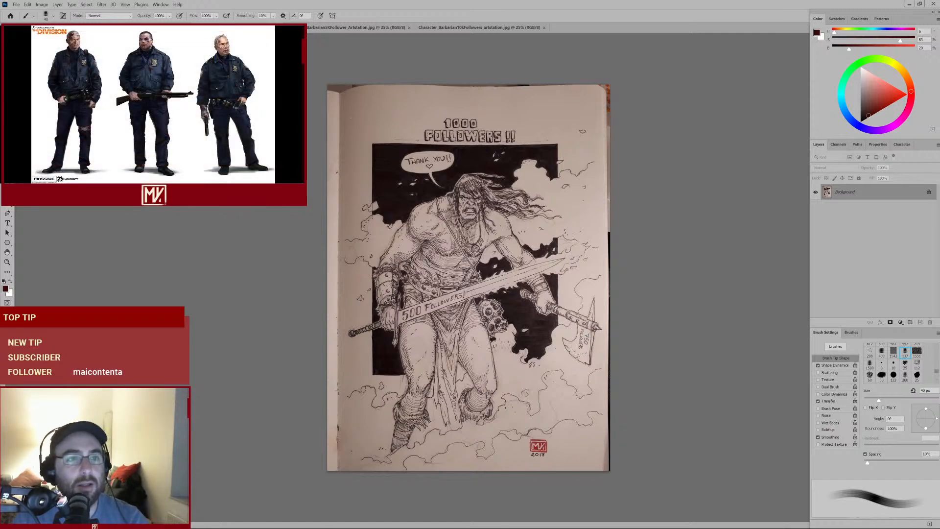
# Flip between the two painted barbarian illustration tabs, zooming into each to study the figures
pyautogui.click(346, 28)
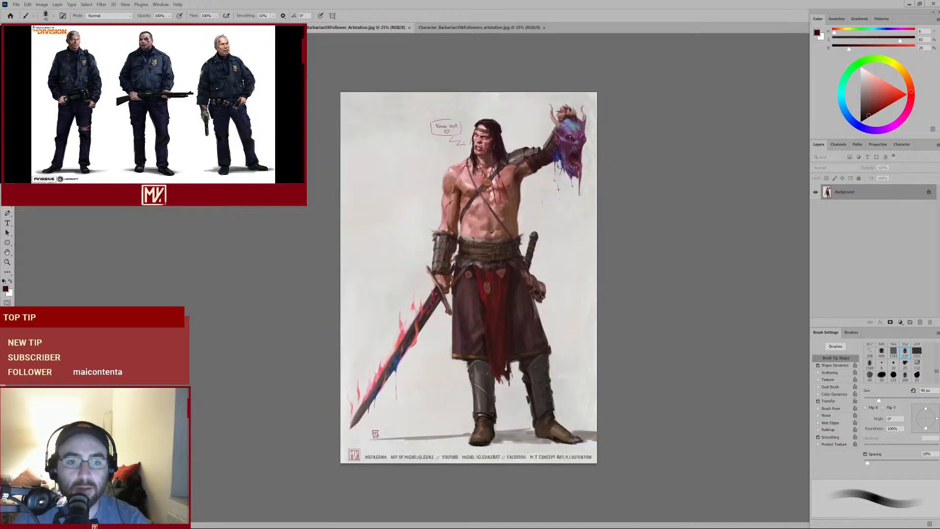
pyautogui.moveTo(480, 228)
pyautogui.mouseDown()
pyautogui.moveTo(503, 228)
pyautogui.moveTo(484, 228)
pyautogui.mouseUp()
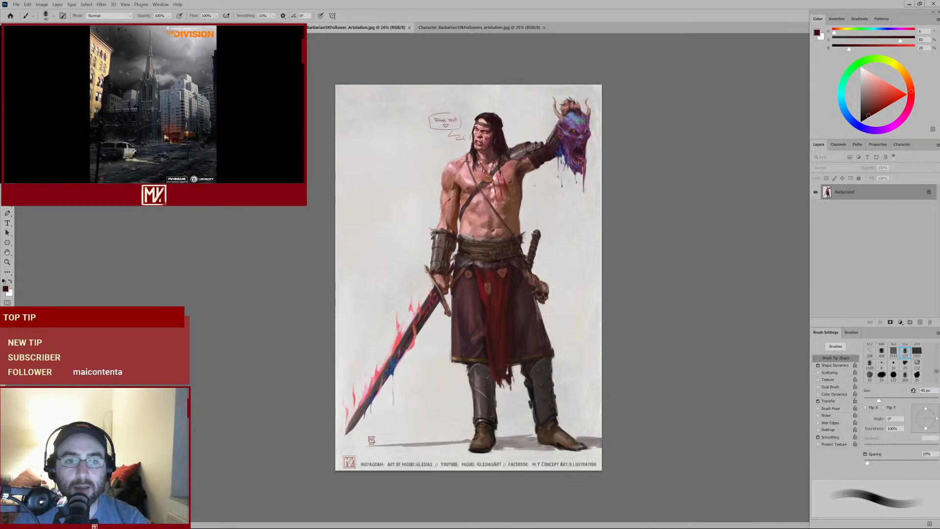
pyautogui.moveTo(561, 141); pyautogui.dragTo(582, 141)
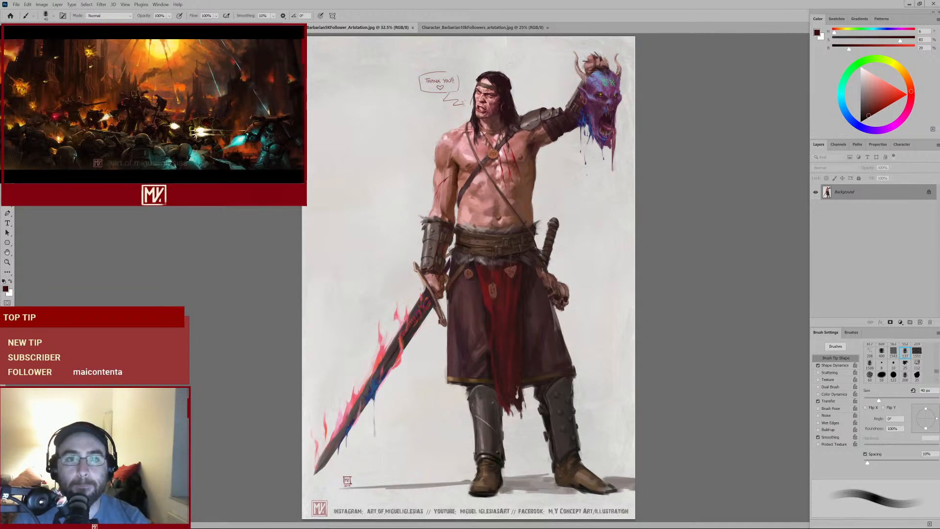
pyautogui.click(486, 29)
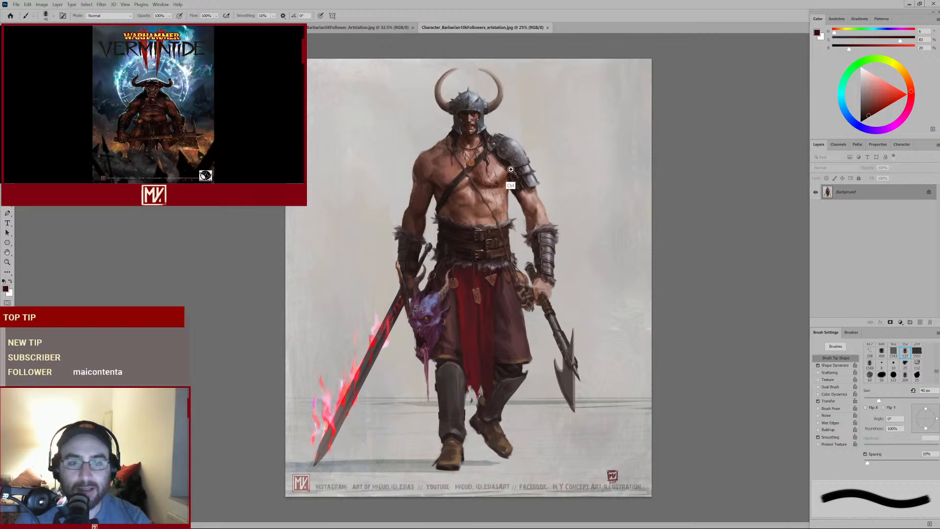
pyautogui.moveTo(497, 175)
pyautogui.mouseDown()
pyautogui.moveTo(517, 169)
pyautogui.moveTo(506, 165)
pyautogui.mouseUp()
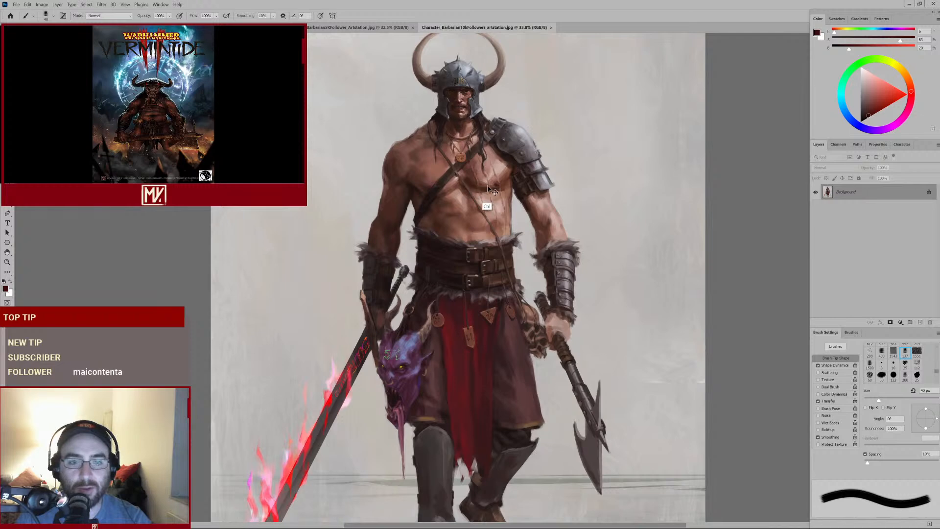
pyautogui.click(360, 28)
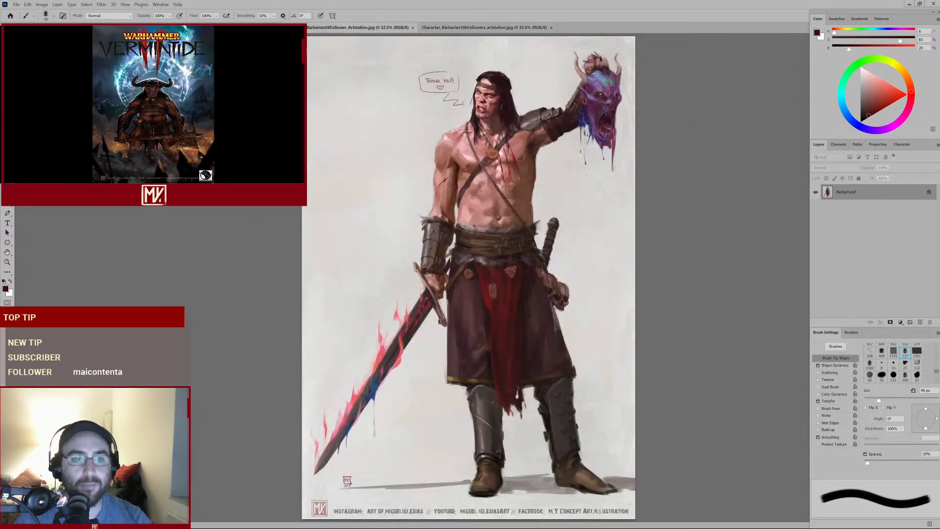
pyautogui.moveTo(509, 159)
pyautogui.mouseDown()
pyautogui.moveTo(528, 152)
pyautogui.moveTo(511, 156)
pyautogui.mouseUp()
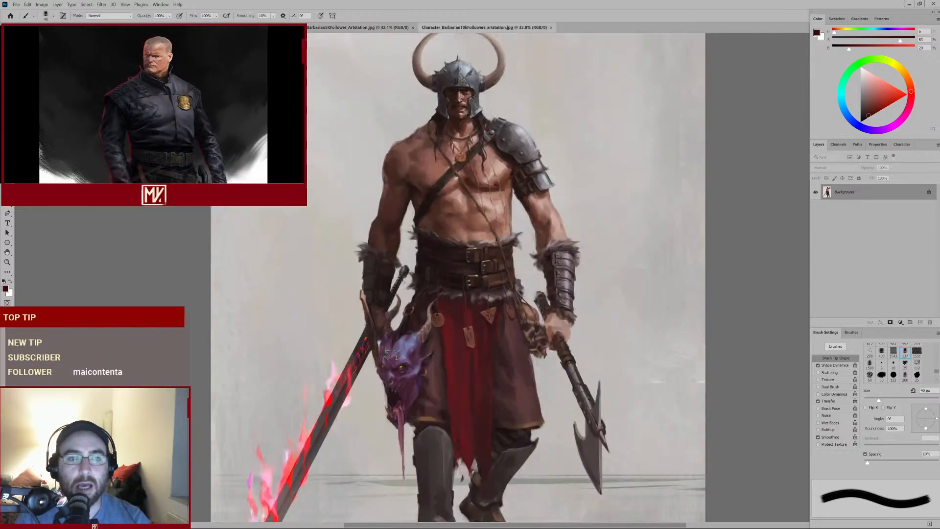
pyautogui.click(485, 27)
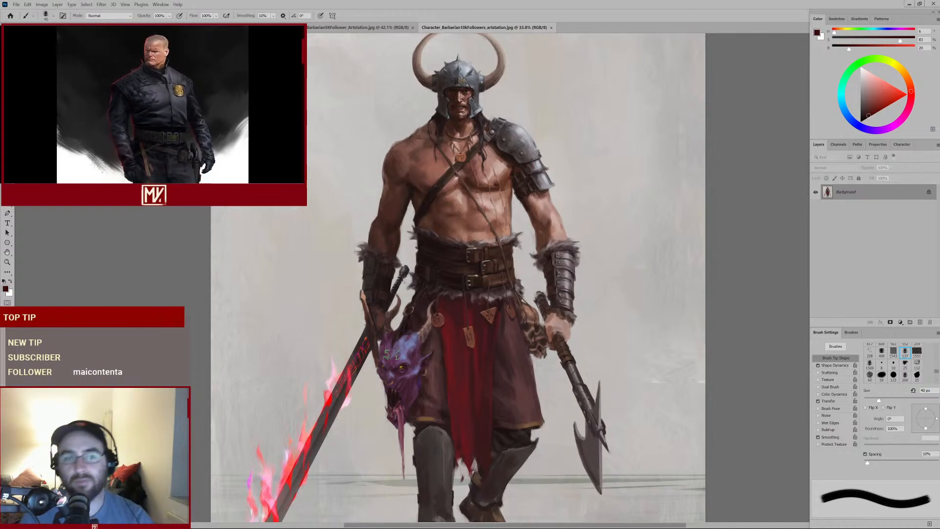
pyautogui.scroll(2, 457, 277)
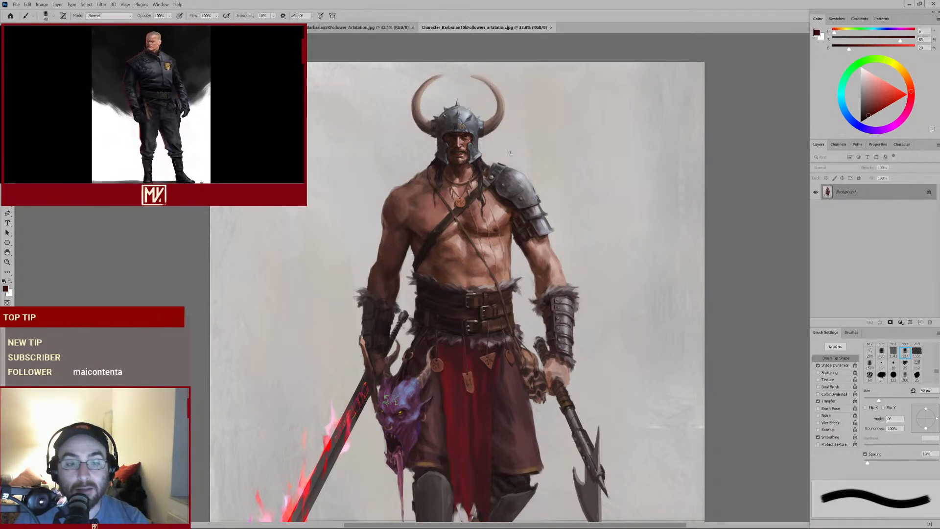
# Return to the red barbarian painting, sample a dark red from the figure's waist, and enlarge the brush to 70 px
pyautogui.hotkey('ctrl', 'Tab')
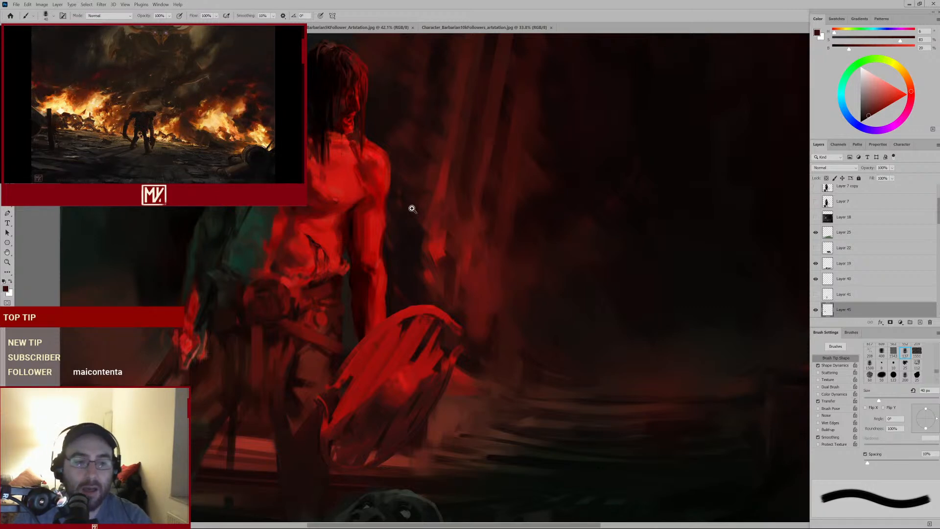
pyautogui.moveTo(337, 269)
pyautogui.mouseDown()
pyautogui.moveTo(323, 271)
pyautogui.moveTo(313, 242)
pyautogui.moveTo(322, 242)
pyautogui.mouseUp()
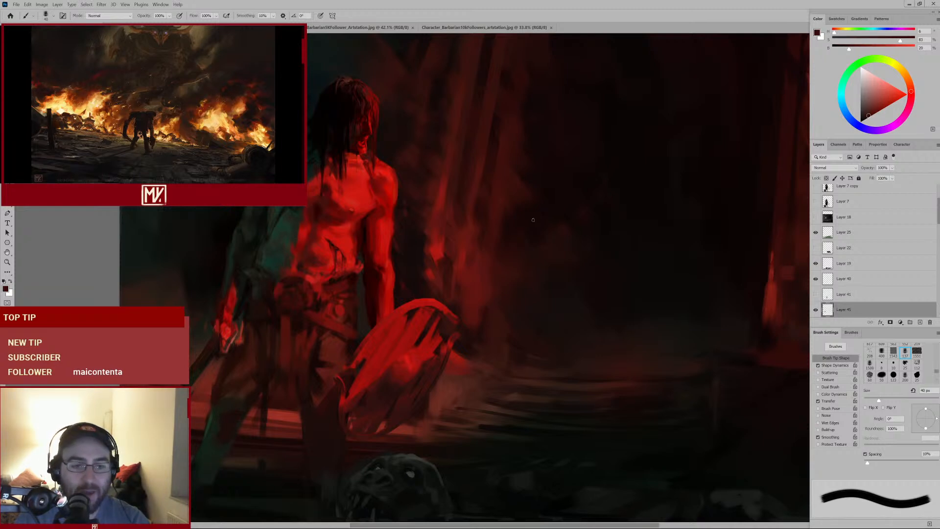
pyautogui.keyDown('alt'); pyautogui.click(346, 204); pyautogui.keyUp('alt')
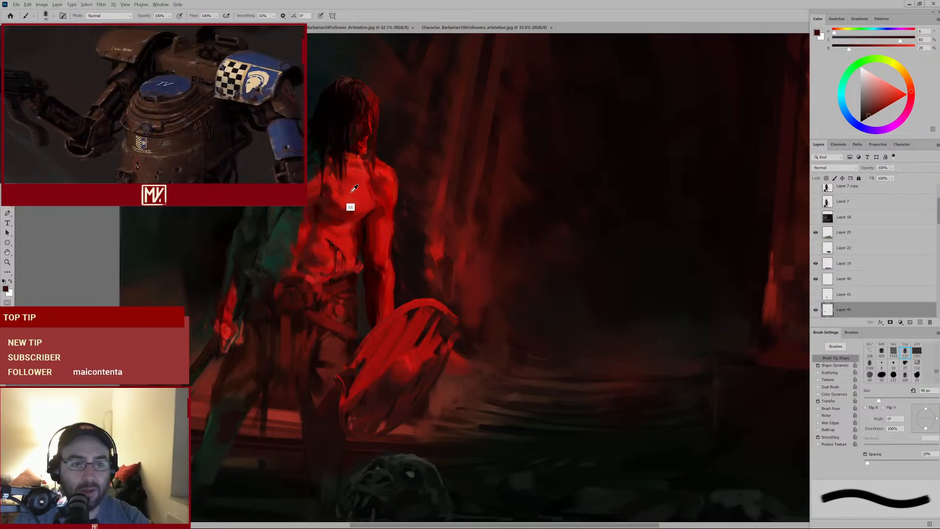
pyautogui.scroll(2, 301, 294)
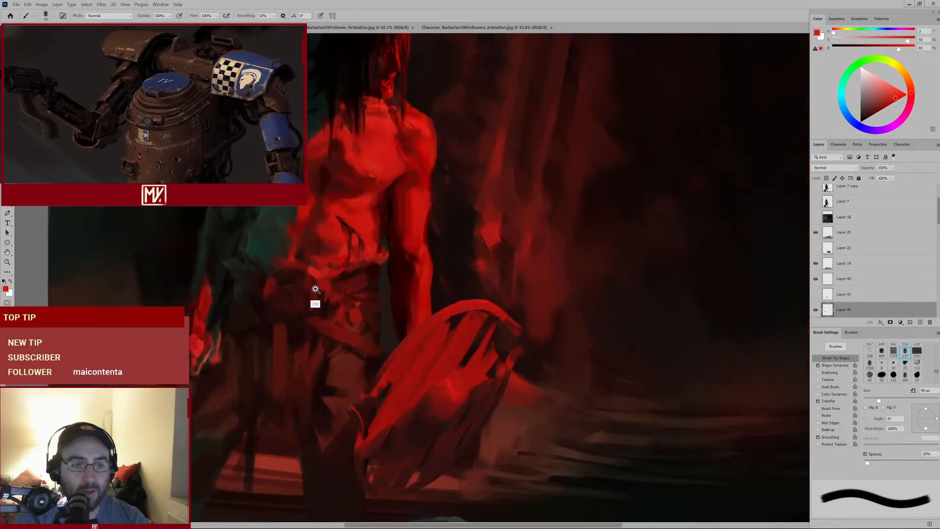
pyautogui.keyDown('alt'); pyautogui.click(298, 259); pyautogui.keyUp('alt')
pyautogui.keyDown('alt'); pyautogui.click(302, 279); pyautogui.keyUp('alt')
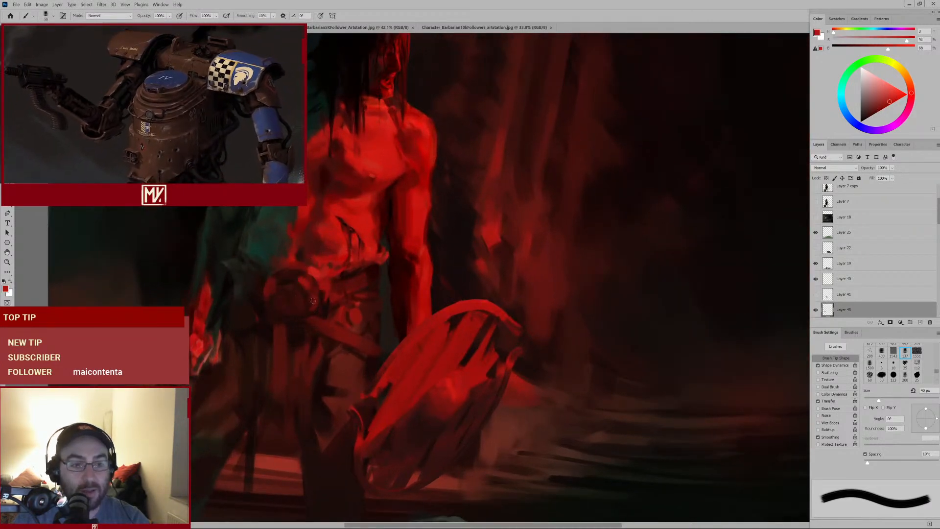
pyautogui.press(']')
pyautogui.keyDown('alt'); pyautogui.click(301, 279); pyautogui.keyUp('alt')
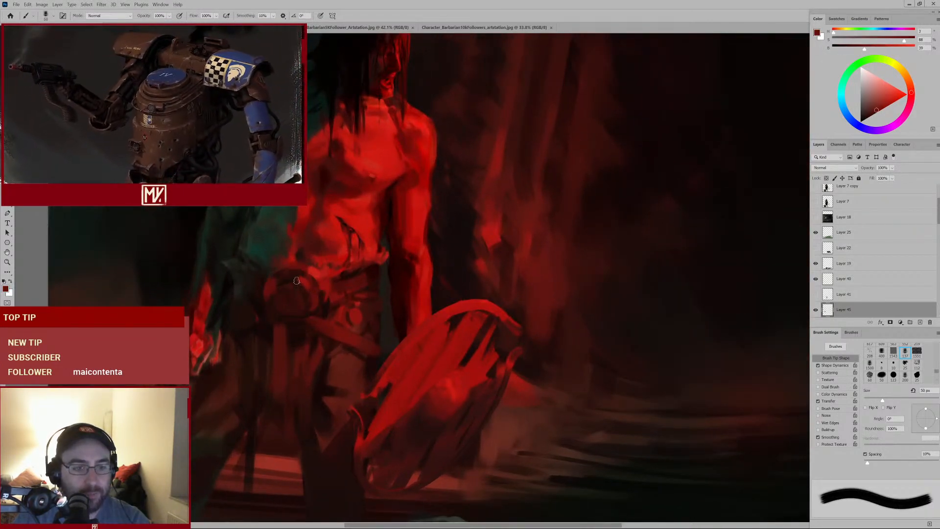
pyautogui.press(']')
pyautogui.press(']')
pyautogui.press(']')
pyautogui.press(']')
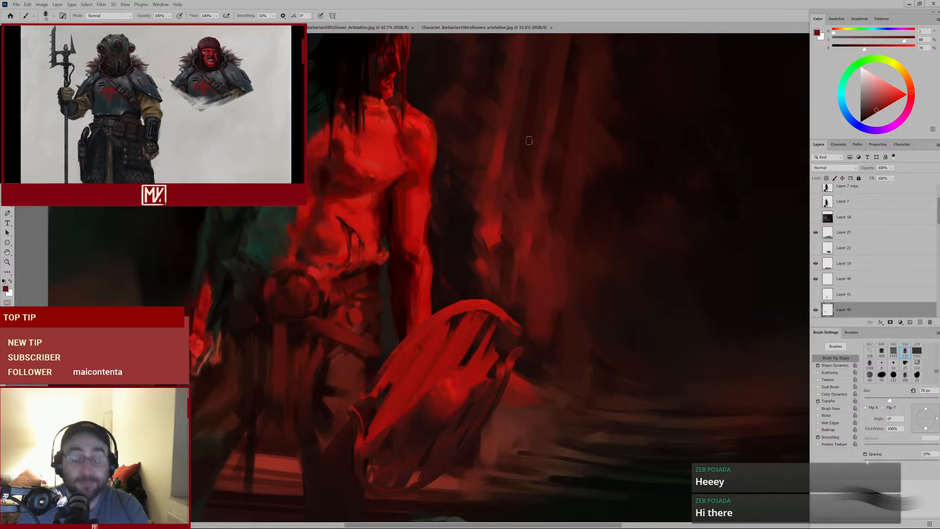
# Zoom out and back into the figure's legs, sample a near-black tone, and enlarge the brush to 125 px
pyautogui.moveTo(541, 210)
pyautogui.mouseDown()
pyautogui.moveTo(510, 228)
pyautogui.moveTo(549, 206)
pyautogui.mouseUp()
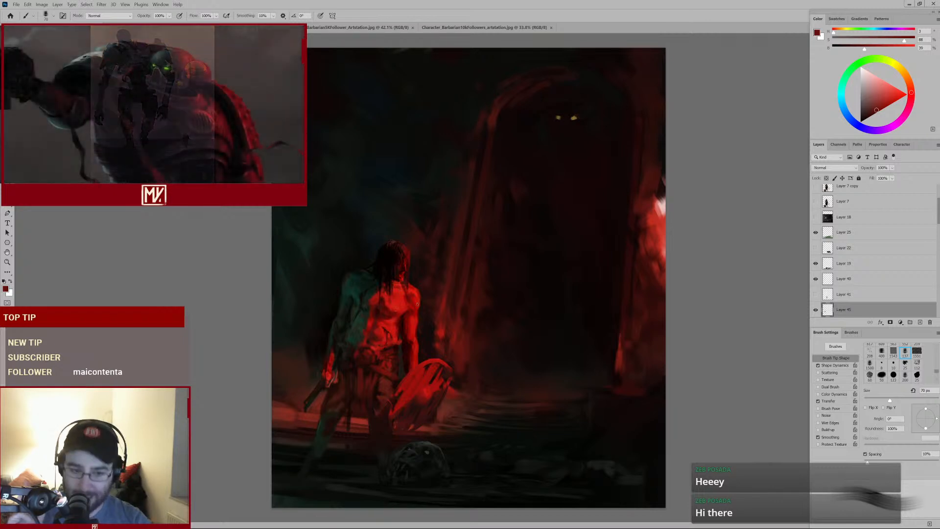
pyautogui.moveTo(403, 344); pyautogui.dragTo(402, 352)
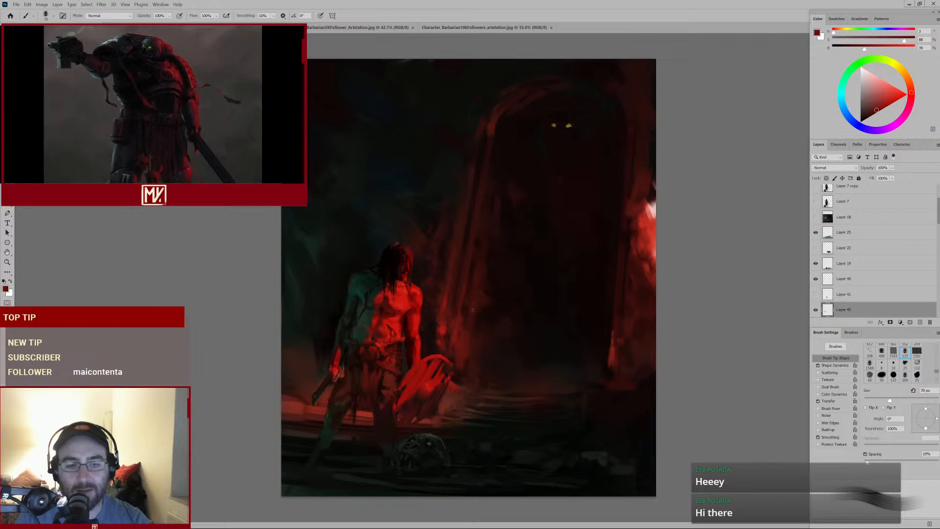
pyautogui.moveTo(376, 354)
pyautogui.mouseDown()
pyautogui.moveTo(421, 327)
pyautogui.moveTo(420, 345)
pyautogui.moveTo(430, 336)
pyautogui.moveTo(426, 288)
pyautogui.mouseUp()
pyautogui.moveTo(405, 371); pyautogui.dragTo(420, 296)
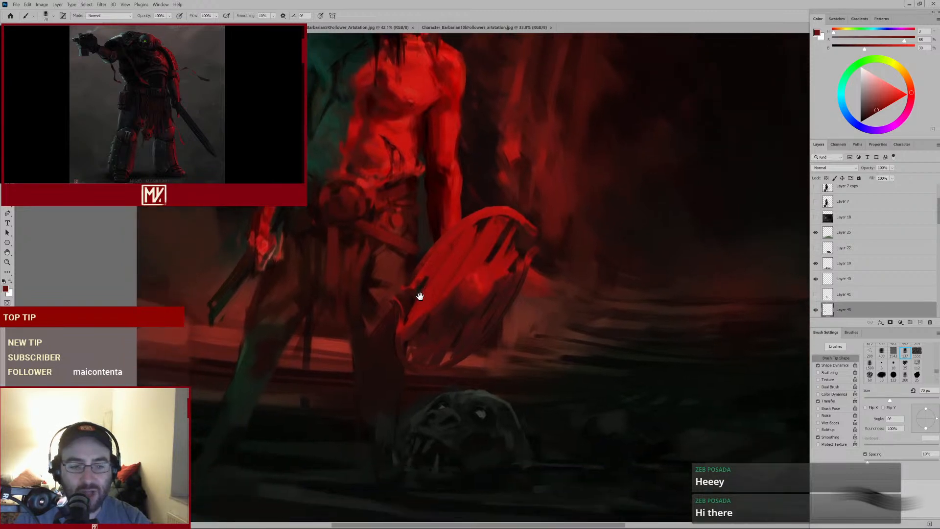
pyautogui.keyDown('alt'); pyautogui.click(369, 422); pyautogui.keyUp('alt')
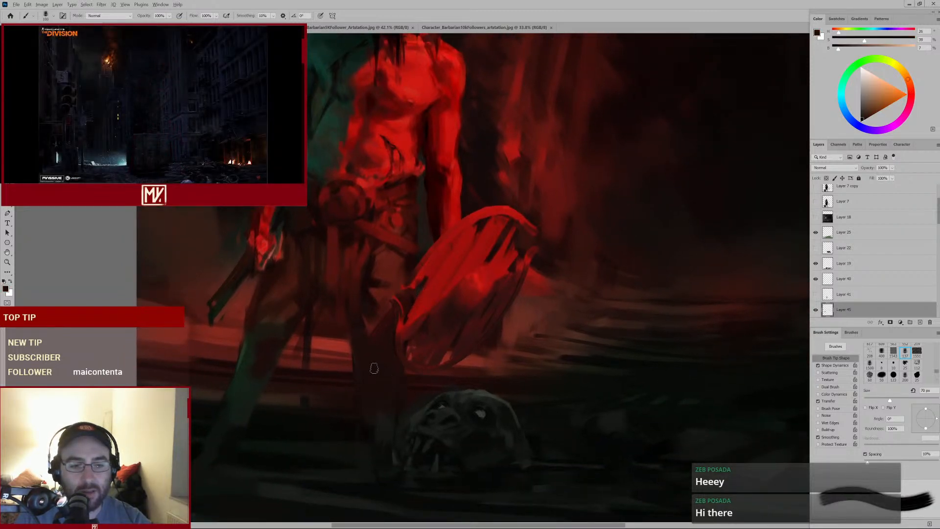
pyautogui.press(']')
pyautogui.press(']')
pyautogui.press(']')
pyautogui.press(']')
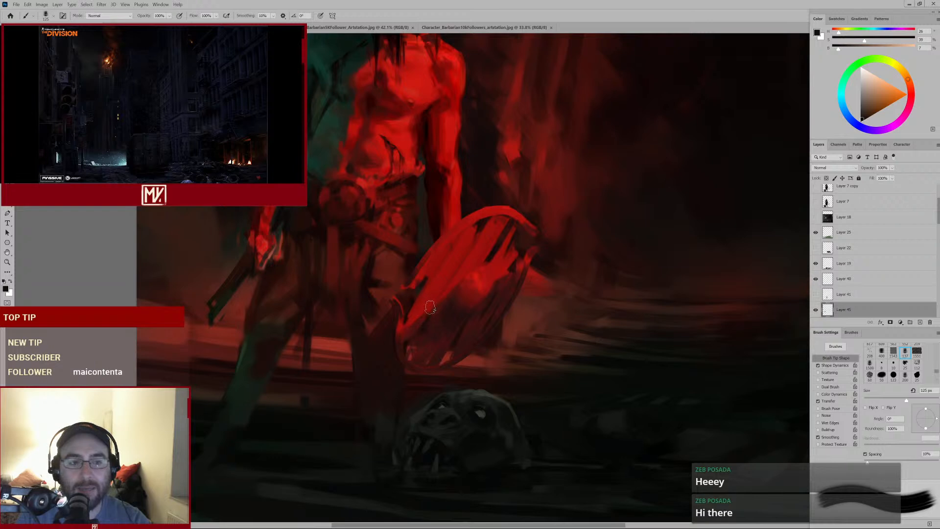
# Pan and zoom around the painting to review the composition, and reduce the brush size to 100 px
pyautogui.moveTo(451, 263)
pyautogui.mouseDown()
pyautogui.moveTo(432, 277)
pyautogui.moveTo(443, 270)
pyautogui.mouseUp()
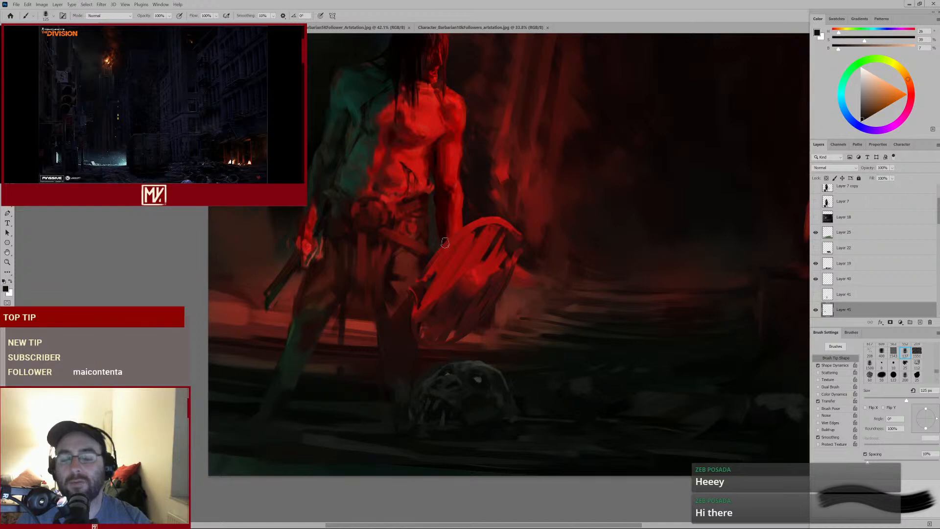
pyautogui.moveTo(643, 232); pyautogui.dragTo(556, 294)
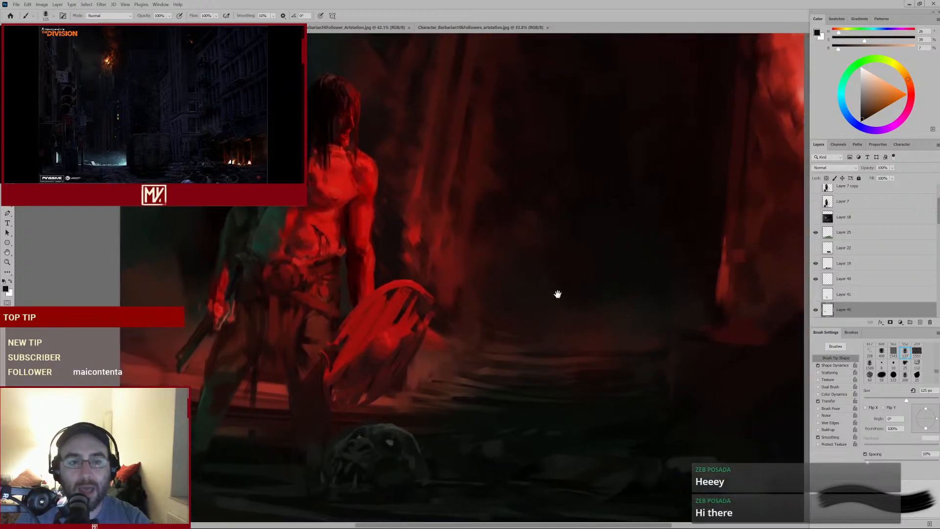
pyautogui.moveTo(622, 245); pyautogui.dragTo(539, 269)
pyautogui.moveTo(619, 171); pyautogui.dragTo(573, 246)
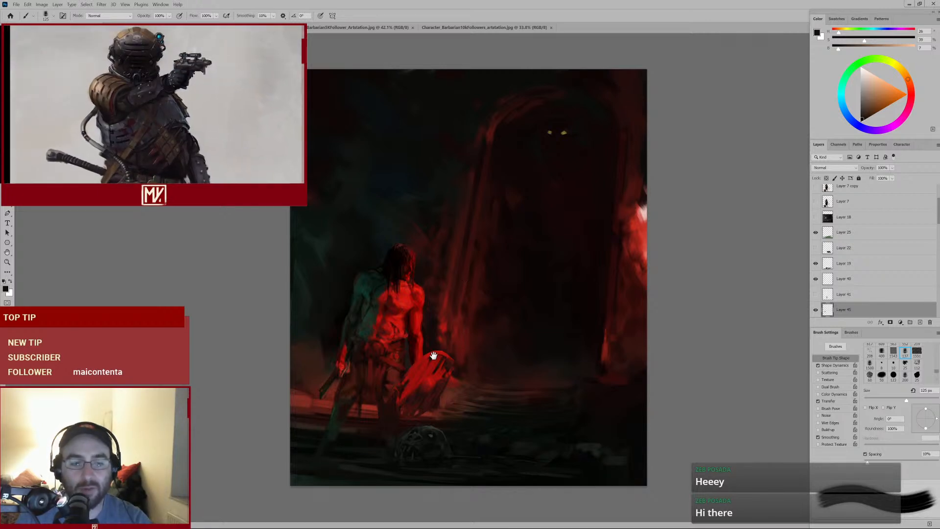
pyautogui.moveTo(335, 405); pyautogui.dragTo(421, 399)
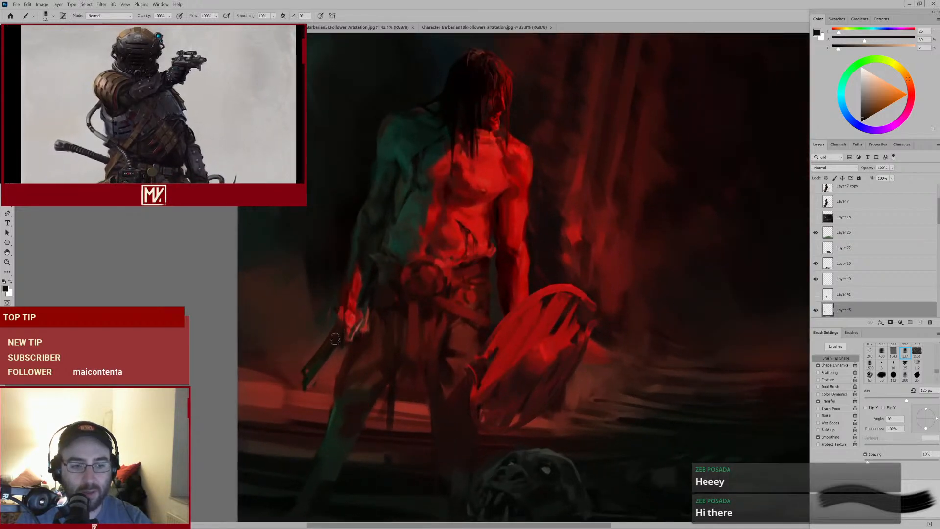
pyautogui.press('[')
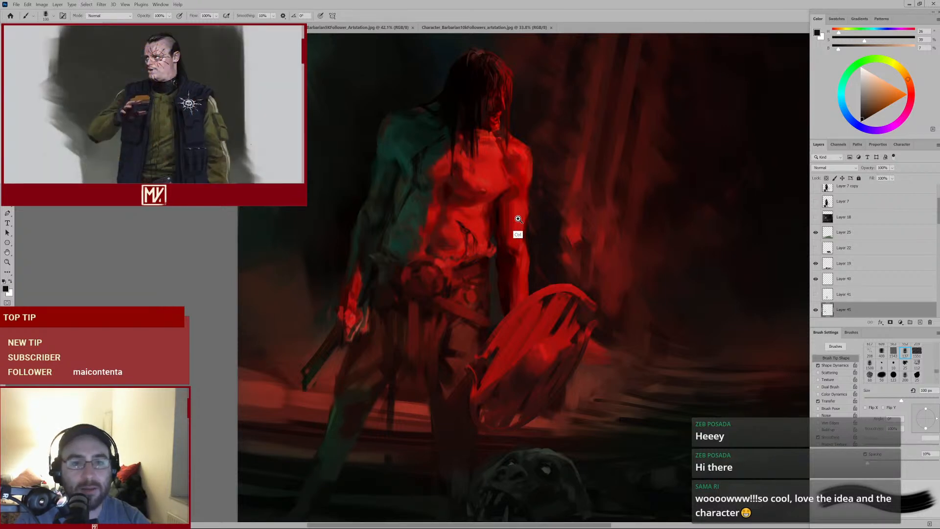
pyautogui.moveTo(519, 220)
pyautogui.mouseDown()
pyautogui.moveTo(468, 253)
pyautogui.moveTo(512, 264)
pyautogui.mouseUp()
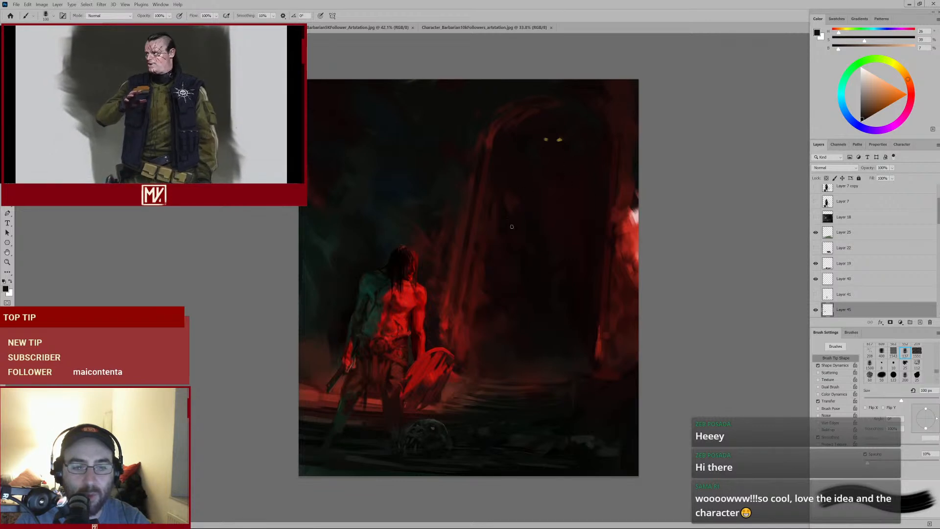
pyautogui.moveTo(527, 224); pyautogui.dragTo(522, 222)
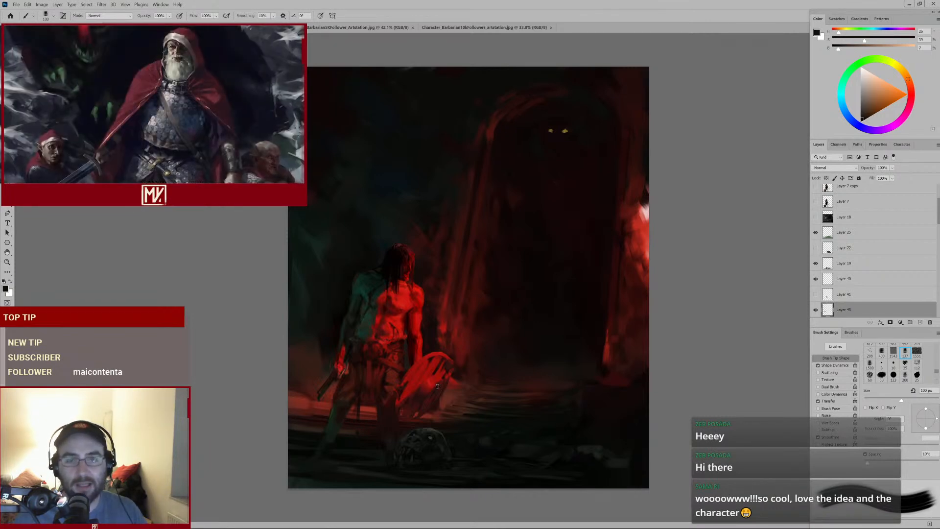
# Switch back to the horned barbarian and the severed-head barbarian reference tabs and zoom to compare them
pyautogui.click(492, 30)
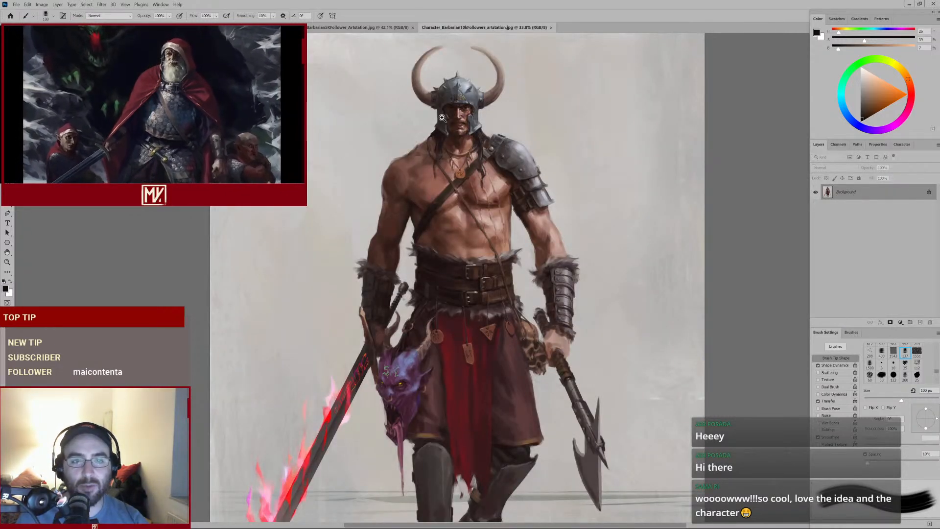
pyautogui.moveTo(484, 128)
pyautogui.mouseDown()
pyautogui.moveTo(492, 128)
pyautogui.moveTo(473, 129)
pyautogui.mouseUp()
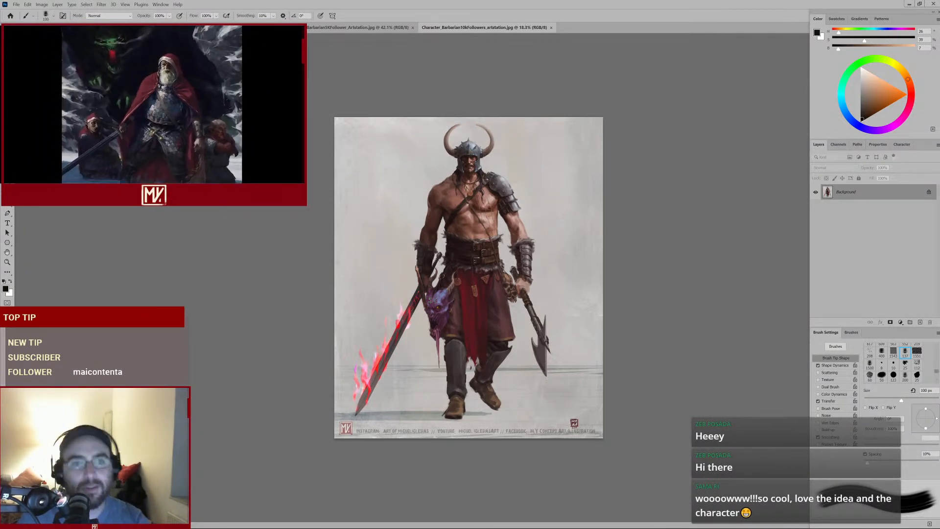
pyautogui.click(395, 27)
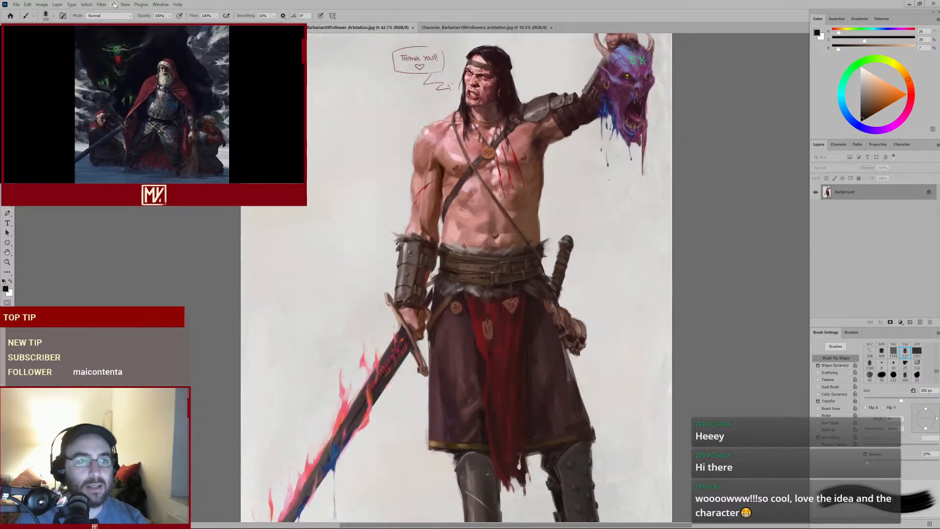
# Switch between the red barbarian painting and the 500-followers barbarian sketch tab to compare them
pyautogui.click(235, 27)
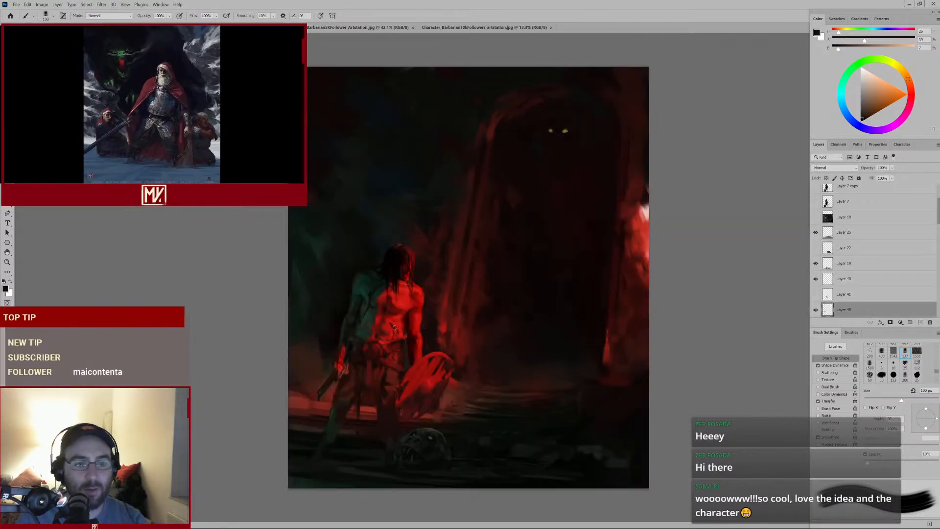
pyautogui.scroll(3, 393, 328)
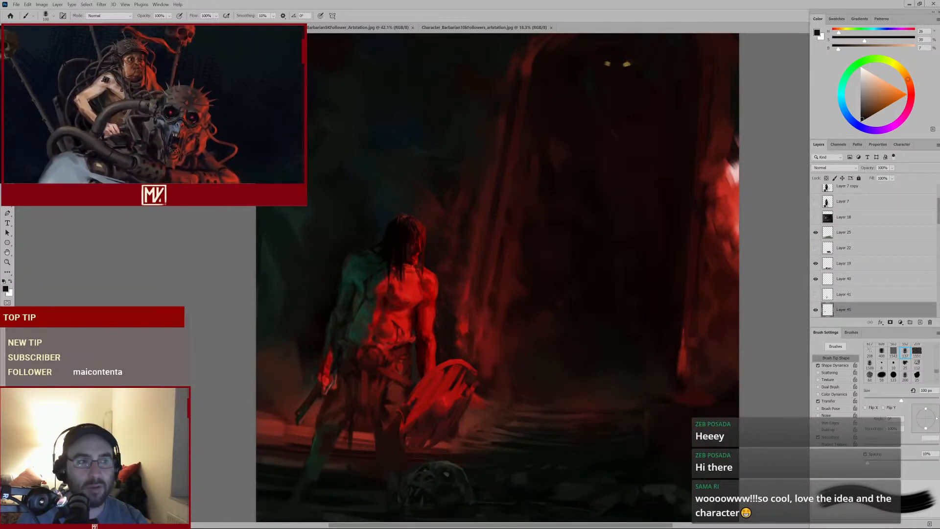
pyautogui.hotkey('ctrl', 'Tab')
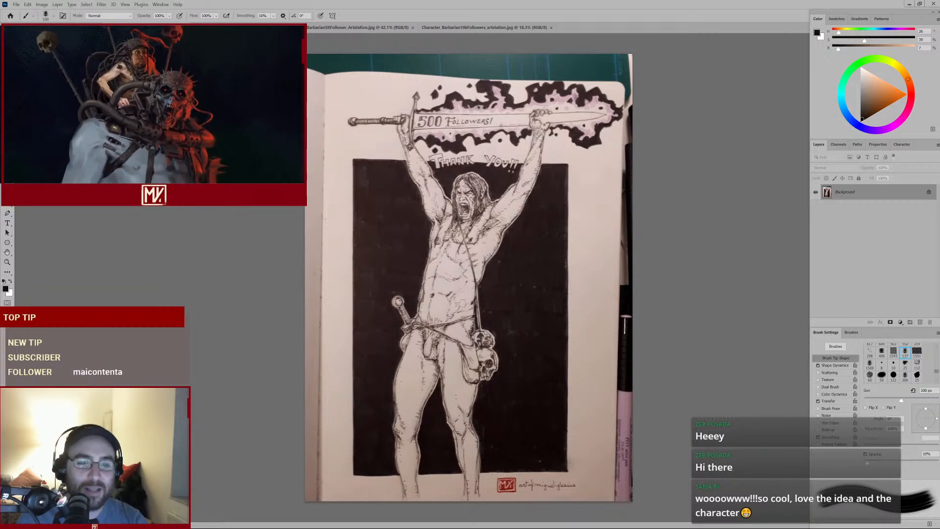
pyautogui.hotkey('ctrl', 'shift', 'Tab')
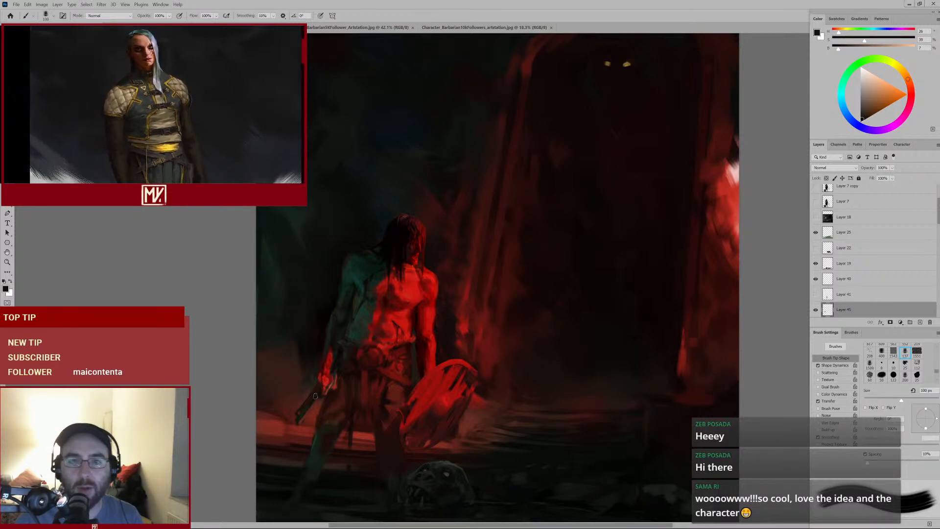
# Zoom into the figure's waist, sample a dark red, shrink the brush, and paint strokes over the belt
pyautogui.keyDown('alt'); pyautogui.click(604, 130); pyautogui.keyUp('alt')
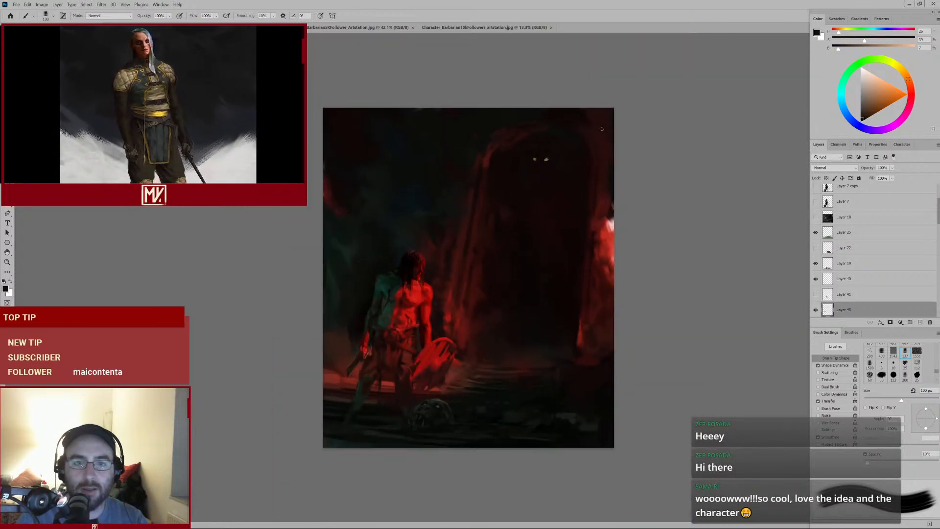
pyautogui.moveTo(527, 191); pyautogui.dragTo(544, 181)
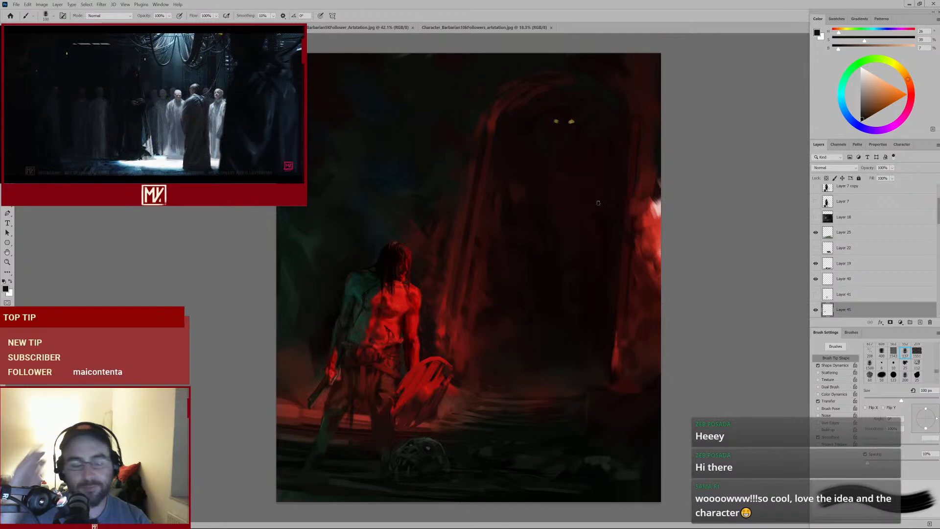
pyautogui.moveTo(393, 364); pyautogui.dragTo(410, 344)
pyautogui.moveTo(454, 244); pyautogui.dragTo(419, 265)
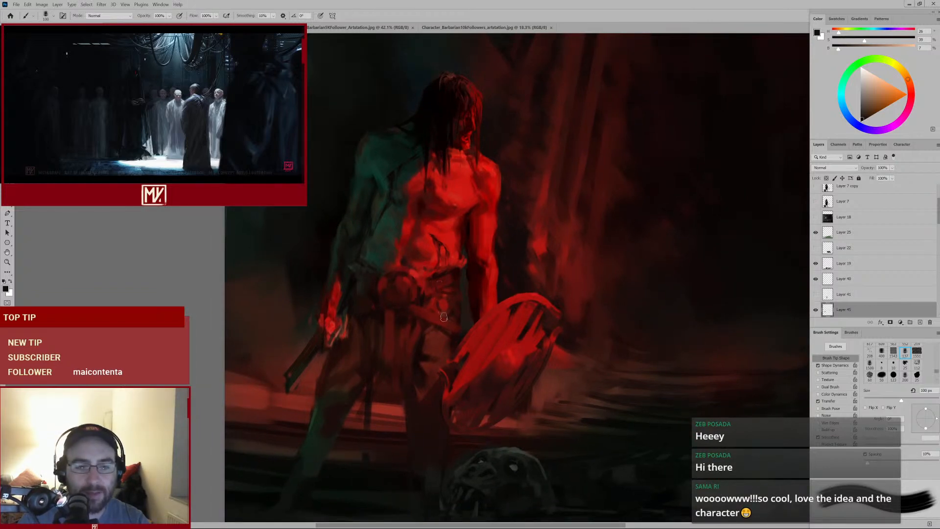
pyautogui.keyDown('alt'); pyautogui.click(402, 285); pyautogui.keyUp('alt')
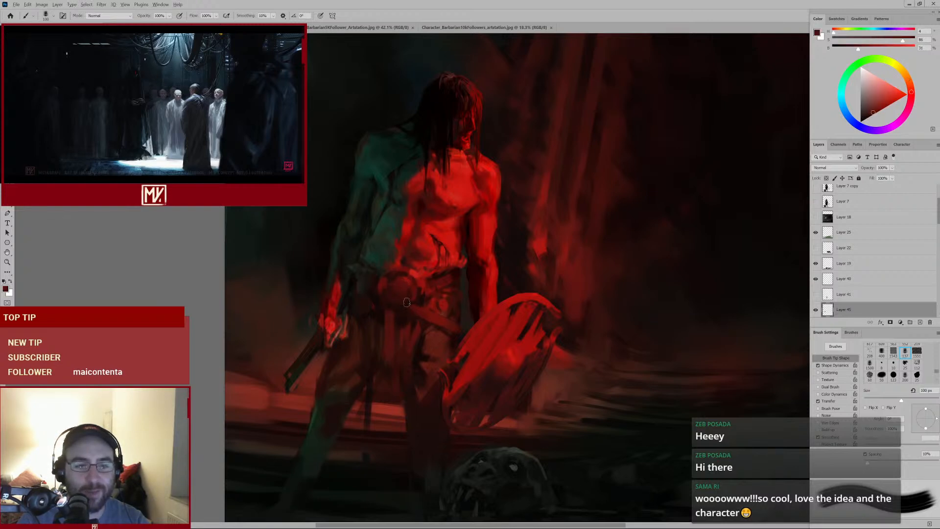
pyautogui.press('[')
pyautogui.keyDown('alt'); pyautogui.click(377, 316); pyautogui.keyUp('alt')
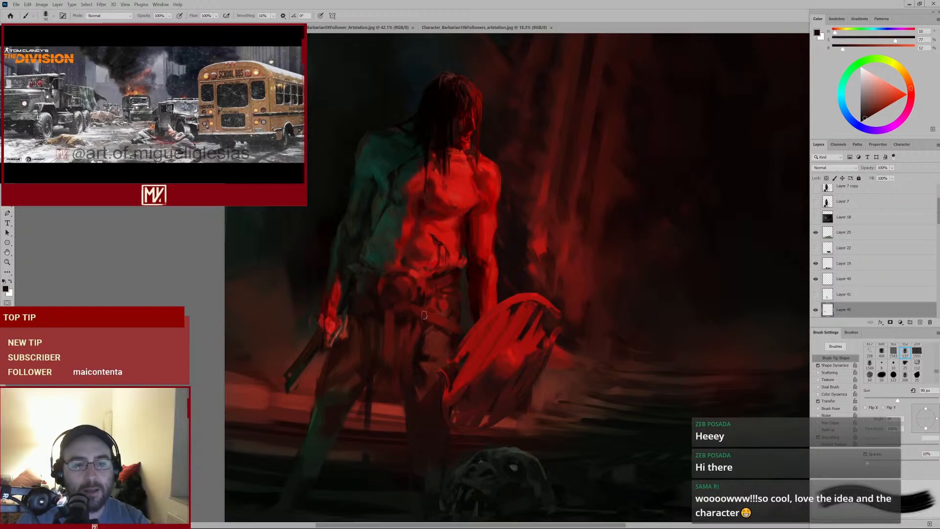
pyautogui.keyDown('alt'); pyautogui.click(410, 281); pyautogui.keyUp('alt')
pyautogui.moveTo(427, 297)
pyautogui.mouseDown()
pyautogui.moveTo(410, 309)
pyautogui.moveTo(427, 306)
pyautogui.mouseUp()
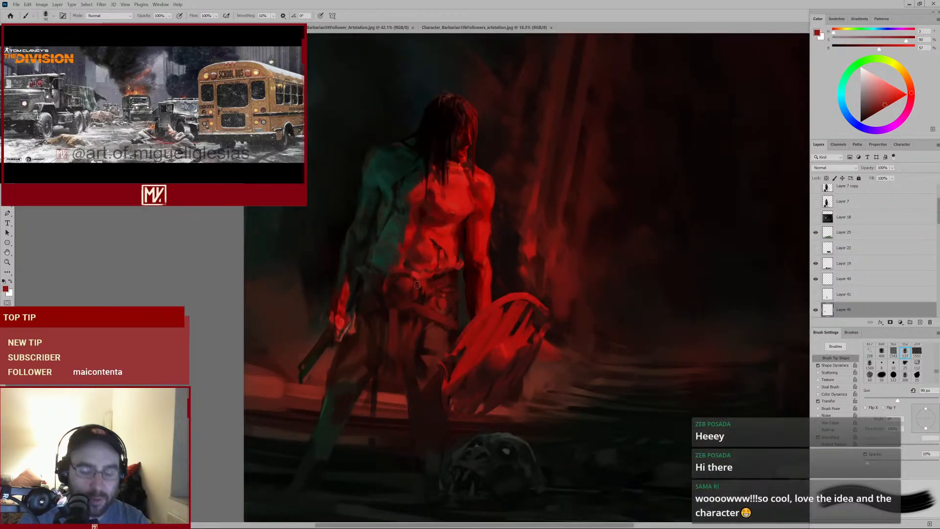
# Sample a darker red beside the waist, reduce the brush to 80 px, and paint a stroke down the belt
pyautogui.keyDown('alt'); pyautogui.click(382, 291); pyautogui.keyUp('alt')
pyautogui.press('[')
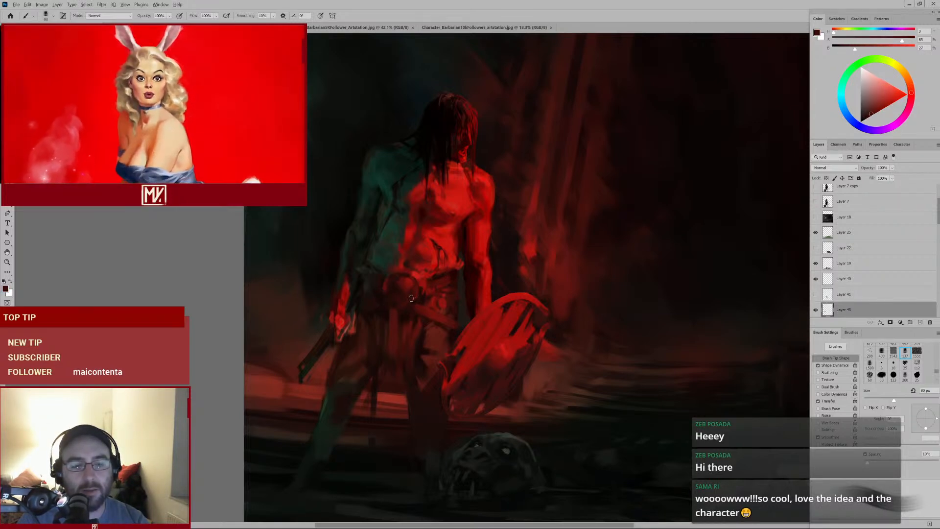
pyautogui.keyDown('alt'); pyautogui.click(411, 285); pyautogui.keyUp('alt')
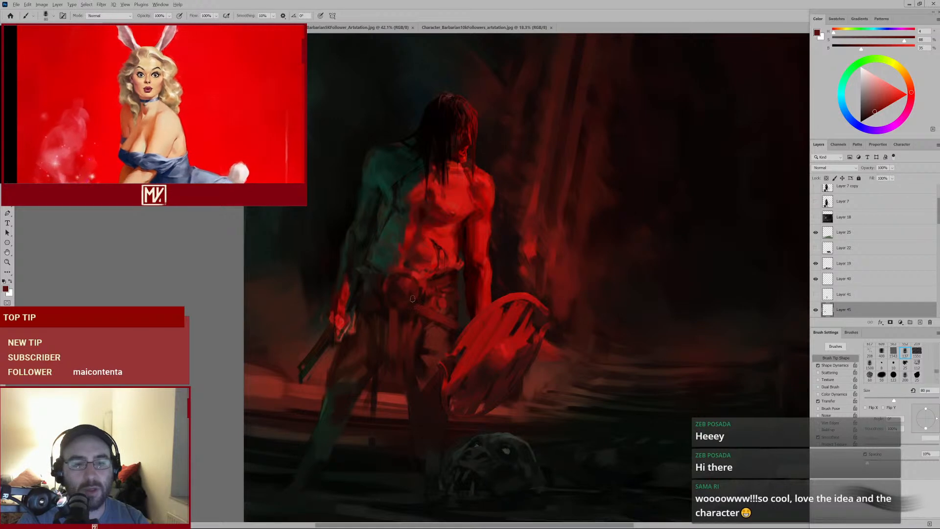
pyautogui.moveTo(411, 285); pyautogui.dragTo(427, 318)
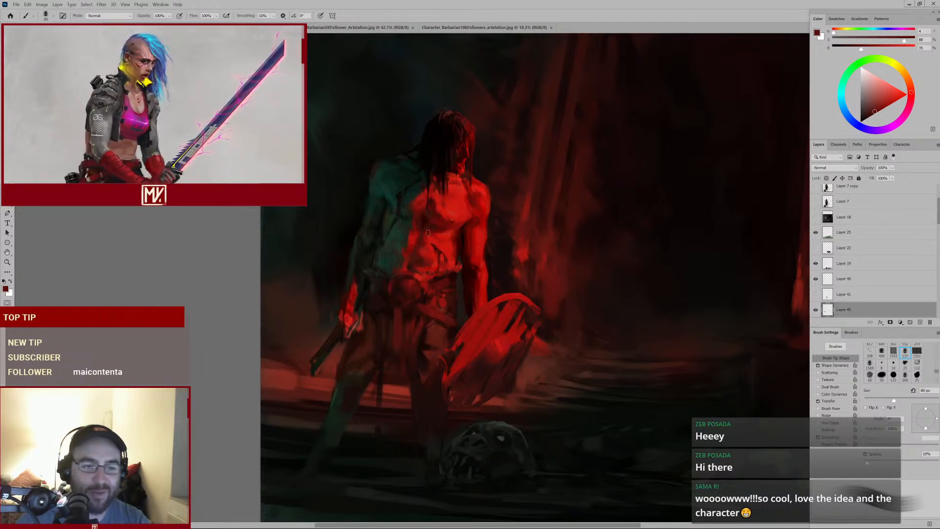
# Zoom into the torso, sample its shadow and red tones, and dab them in with the brush reduced to 60 px
pyautogui.keyDown('alt'); pyautogui.click(392, 199); pyautogui.keyUp('alt')
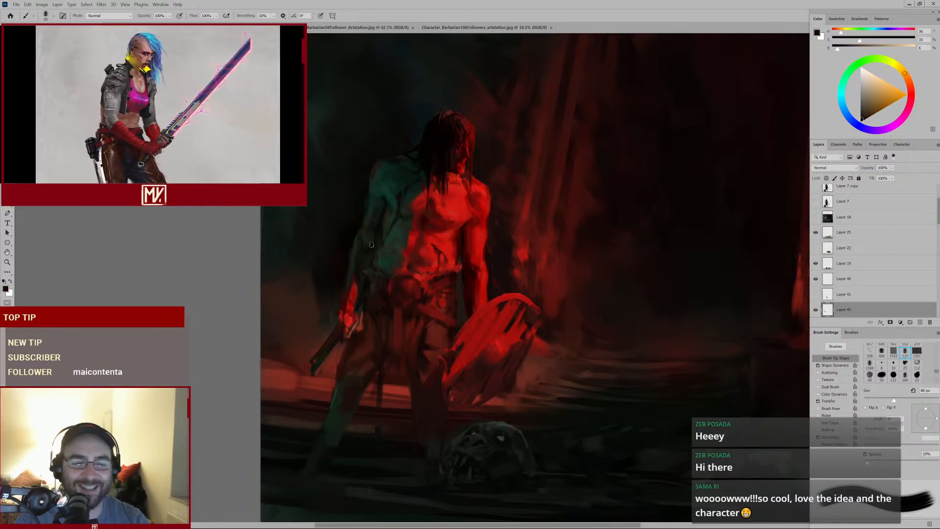
pyautogui.scroll(3, 389, 243)
pyautogui.keyDown('alt'); pyautogui.click(350, 251); pyautogui.keyUp('alt')
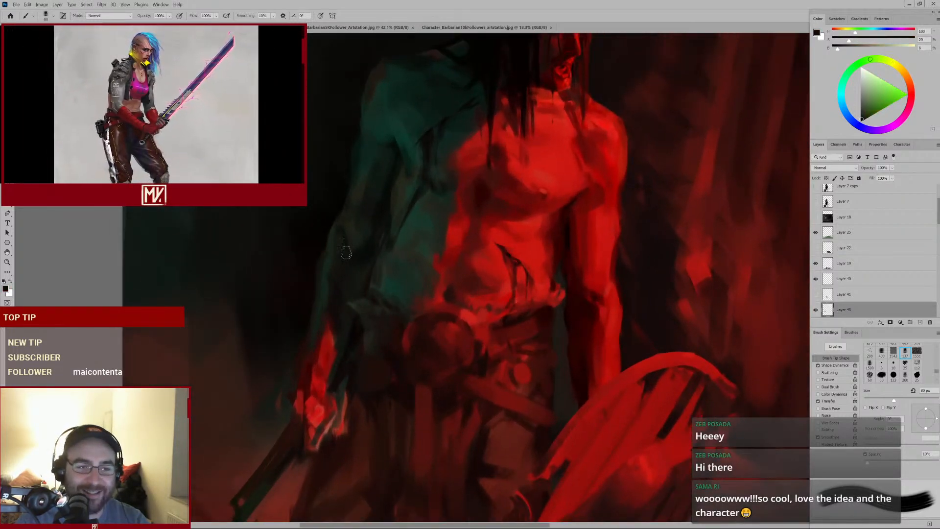
pyautogui.press('[')
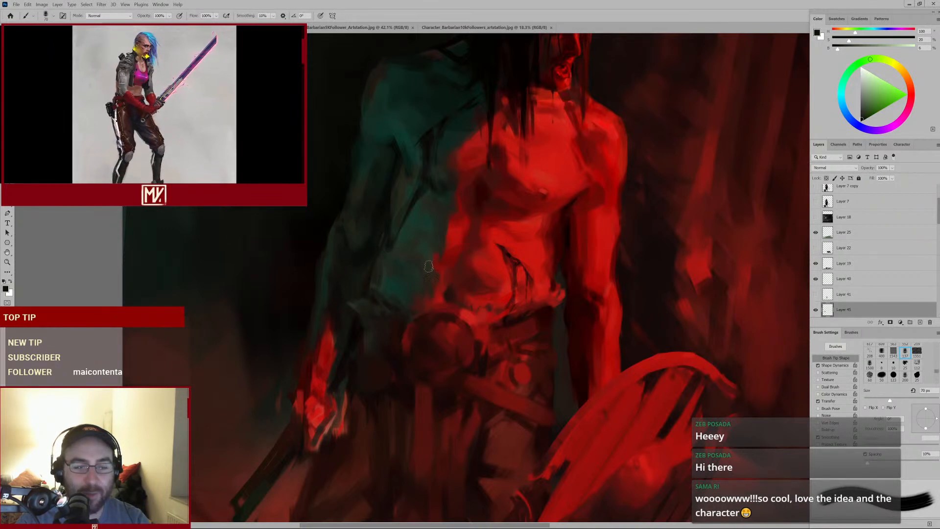
pyautogui.press('[')
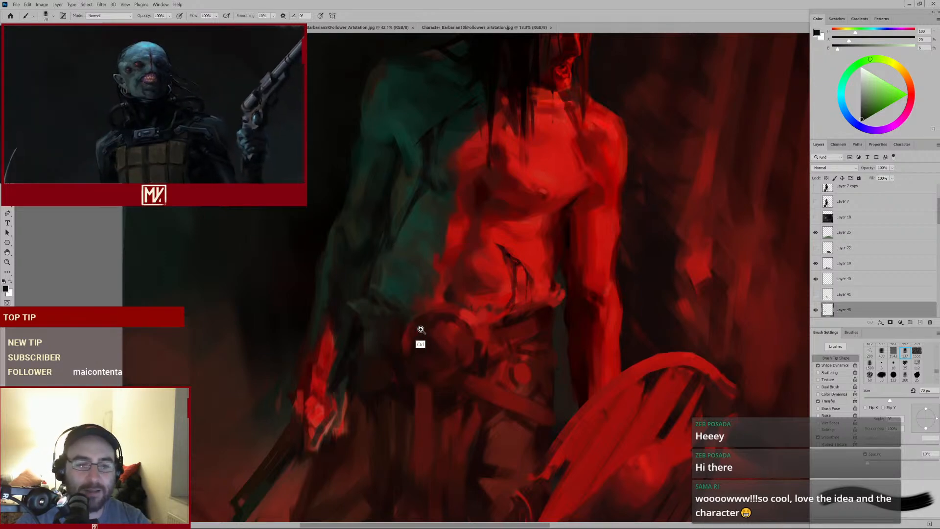
pyautogui.moveTo(420, 330)
pyautogui.mouseDown()
pyautogui.moveTo(404, 339)
pyautogui.moveTo(414, 331)
pyautogui.mouseUp()
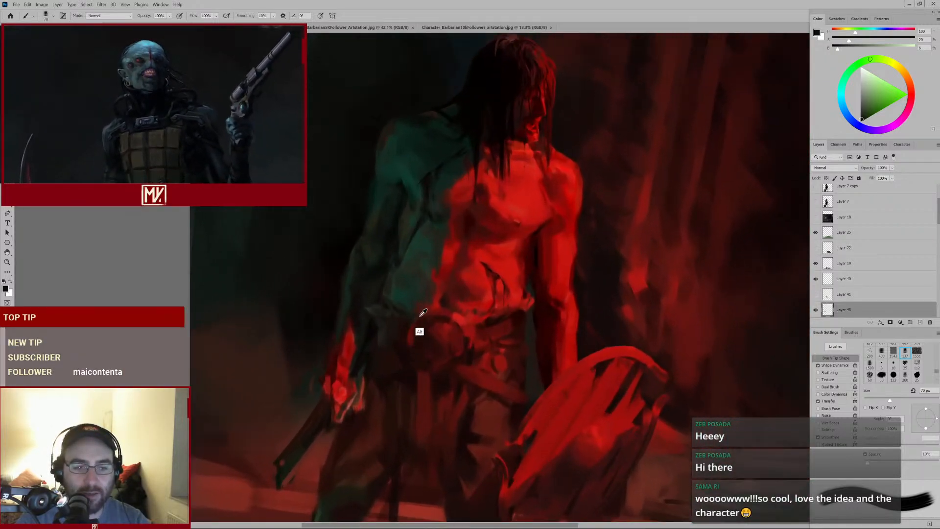
pyautogui.keyDown('alt'); pyautogui.click(420, 315); pyautogui.keyUp('alt')
pyautogui.press('[')
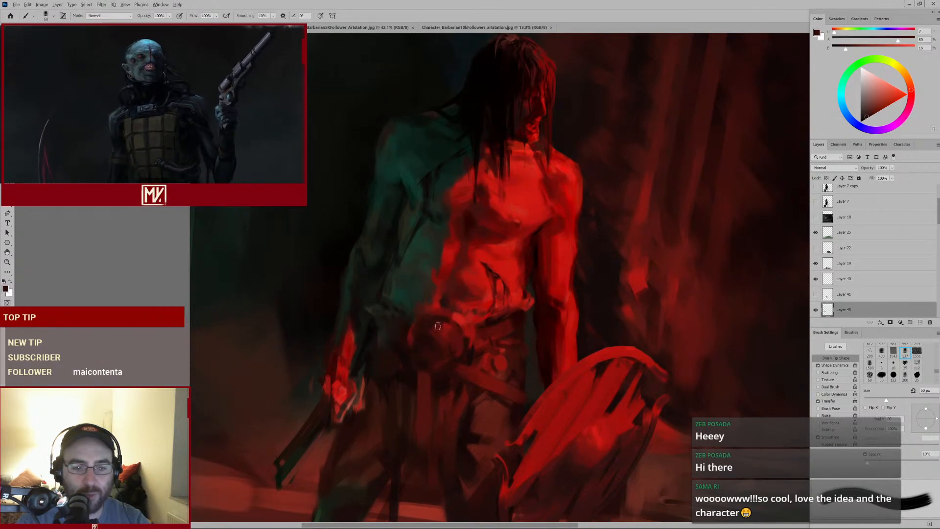
# Sample a red from the belt, set the brush to 50 then 60 px, and dab over the belt buckle
pyautogui.keyDown('alt'); pyautogui.click(459, 362); pyautogui.keyUp('alt')
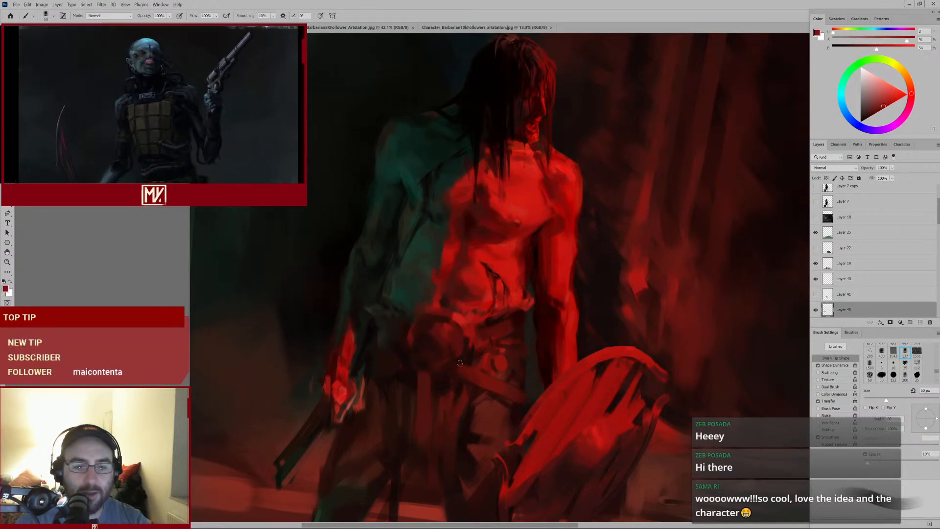
pyautogui.press('[')
pyautogui.moveTo(462, 342)
pyautogui.mouseDown()
pyautogui.moveTo(438, 379)
pyautogui.moveTo(465, 335)
pyautogui.mouseUp()
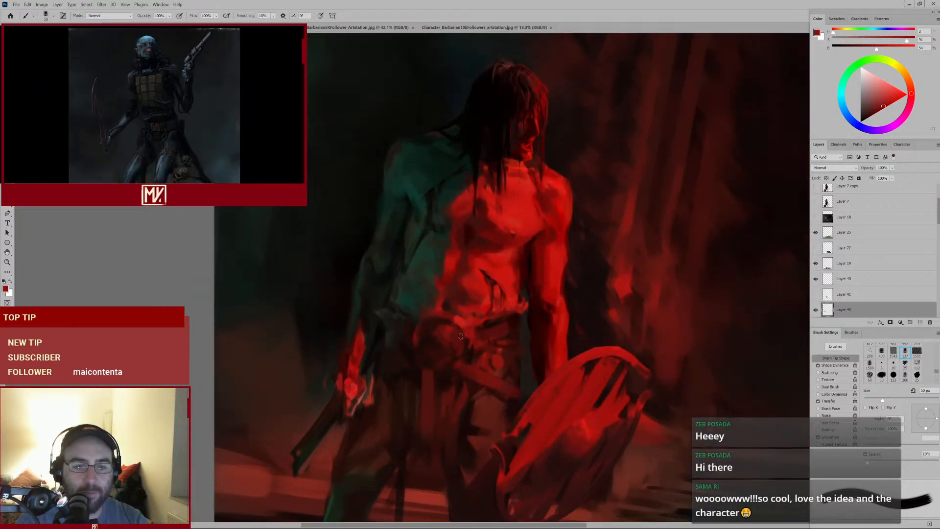
pyautogui.press(']')
pyautogui.keyDown('alt'); pyautogui.click(454, 338); pyautogui.keyUp('alt')
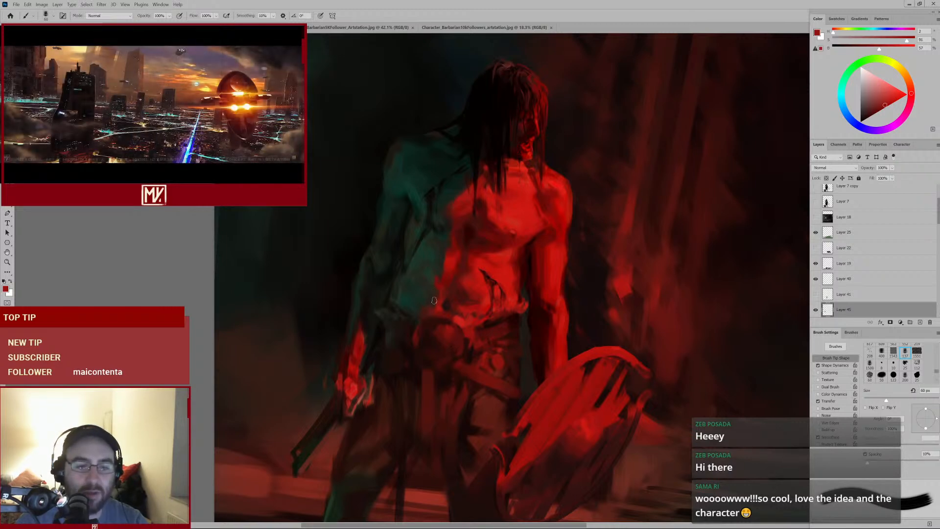
# Sample dark and red tones around the waist, set the brush to 50 px, and paint a stroke across the belt's front
pyautogui.scroll(-3, 476, 262)
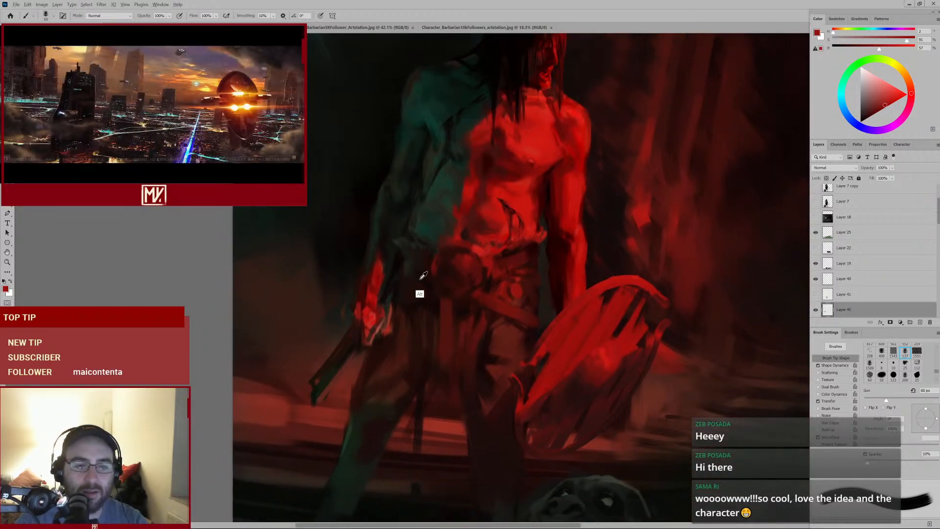
pyautogui.keyDown('alt'); pyautogui.click(421, 278); pyautogui.keyUp('alt')
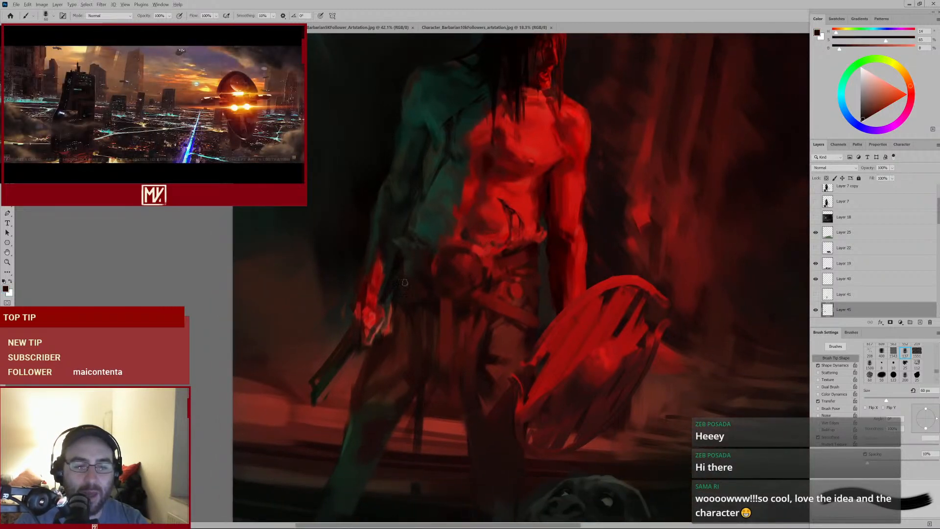
pyautogui.keyDown('alt'); pyautogui.click(440, 297); pyautogui.keyUp('alt')
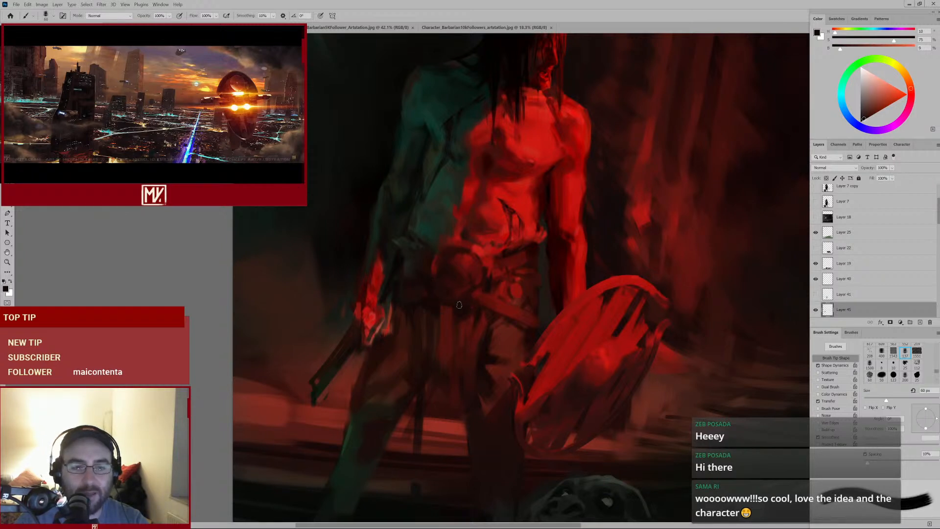
pyautogui.keyDown('alt'); pyautogui.click(468, 249); pyautogui.keyUp('alt')
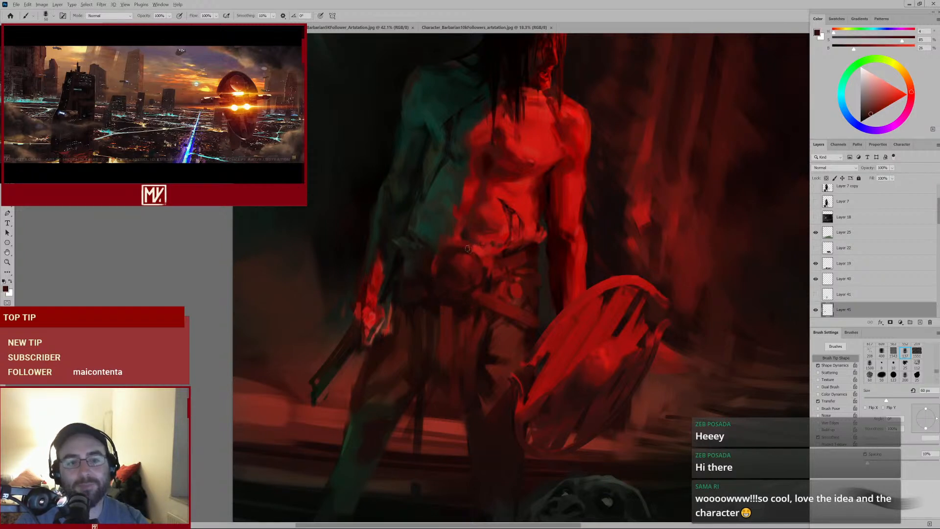
pyautogui.press('[')
pyautogui.moveTo(467, 247); pyautogui.dragTo(480, 266)
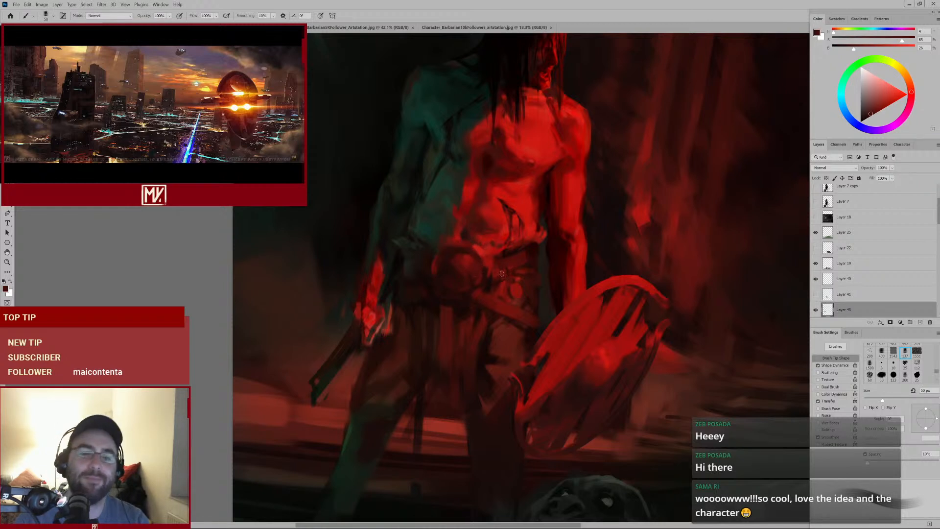
# Dab sampled dark reds over the belt and hip, enlarging the brush to 80 px
pyautogui.keyDown('alt'); pyautogui.click(432, 260); pyautogui.keyUp('alt')
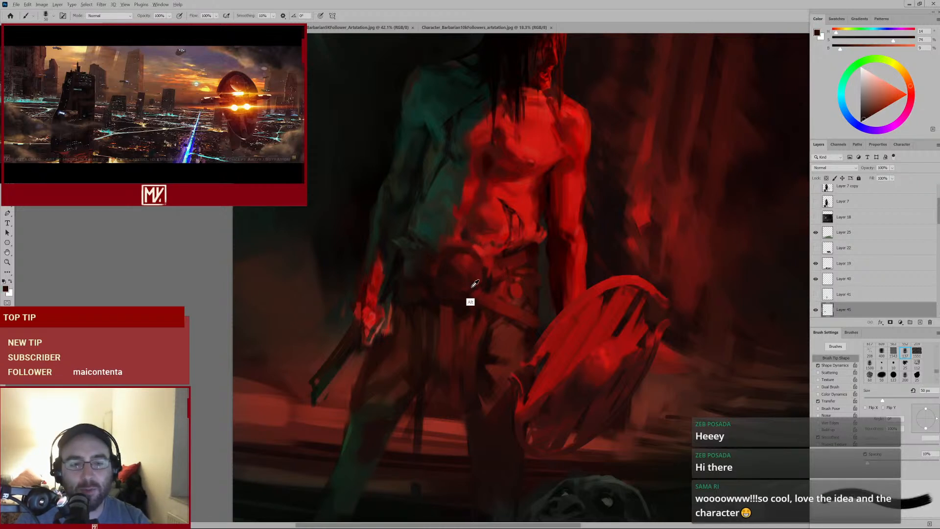
pyautogui.keyDown('alt'); pyautogui.click(475, 291); pyautogui.keyUp('alt')
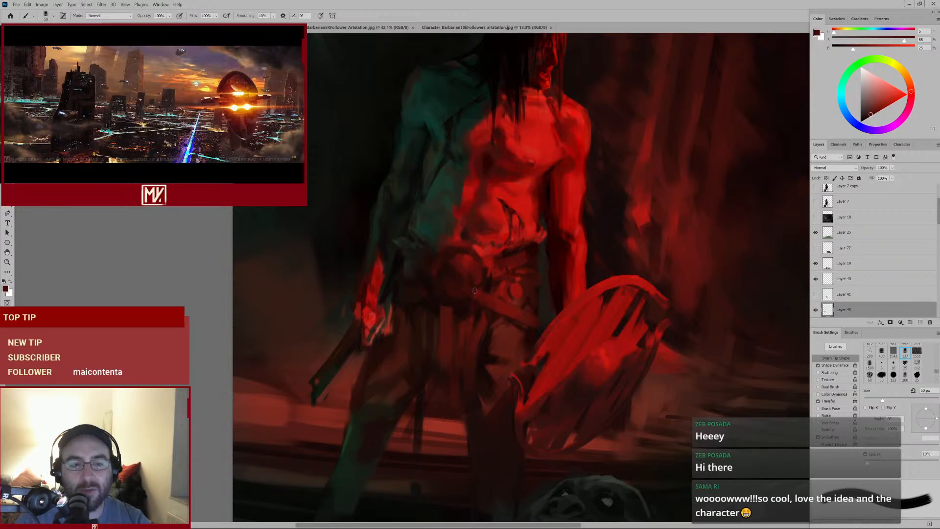
pyautogui.keyDown('alt'); pyautogui.click(444, 285); pyautogui.keyUp('alt')
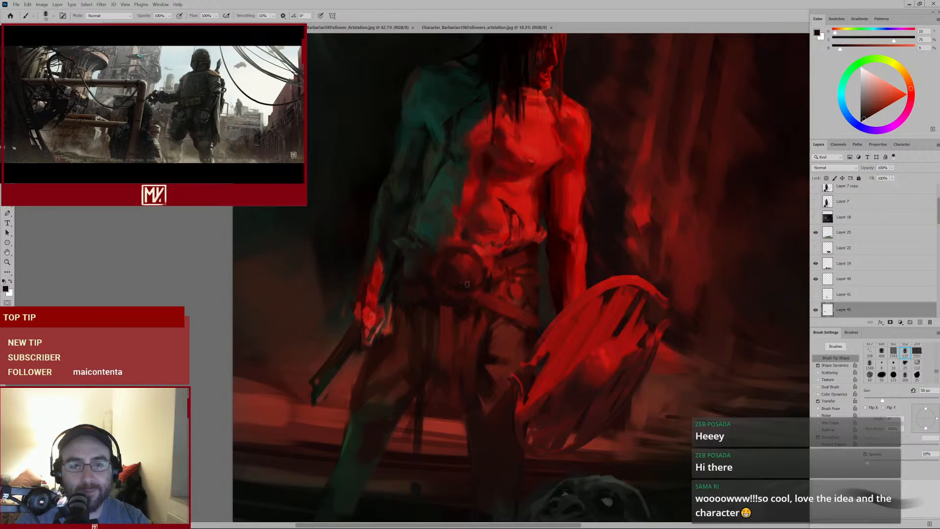
pyautogui.moveTo(484, 277)
pyautogui.mouseDown()
pyautogui.moveTo(449, 310)
pyautogui.moveTo(468, 271)
pyautogui.moveTo(447, 270)
pyautogui.mouseUp()
pyautogui.keyDown('alt'); pyautogui.click(466, 291); pyautogui.keyUp('alt')
pyautogui.press(']')
pyautogui.keyDown('alt'); pyautogui.click(445, 280); pyautogui.keyUp('alt')
pyautogui.press(']')
pyautogui.press(']')
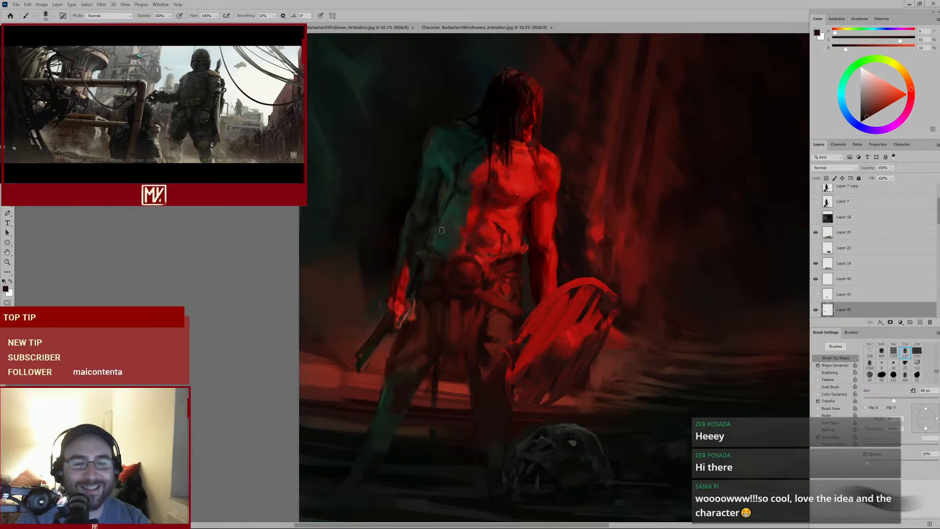
pyautogui.keyDown('alt'); pyautogui.click(460, 320); pyautogui.keyUp('alt')
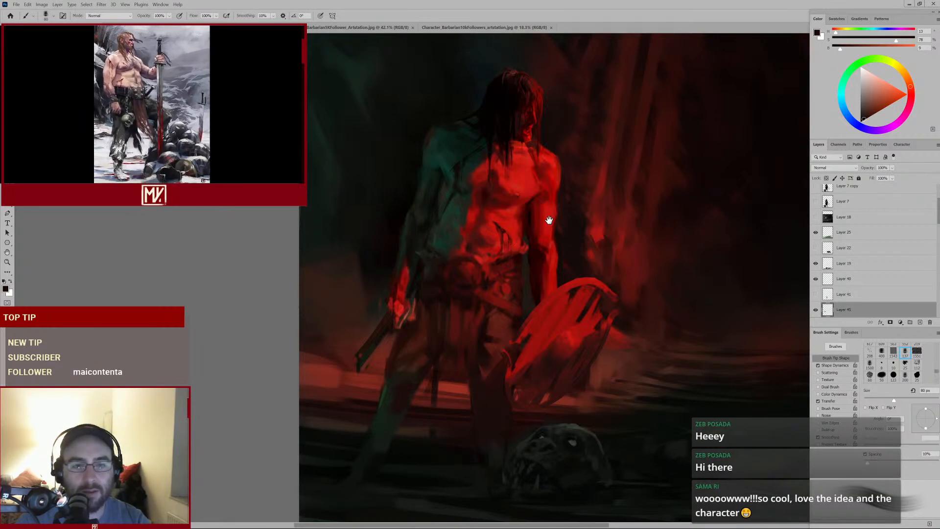
# Zoom out to the whole painting and toggle the visibility of Layer 40
pyautogui.moveTo(549, 243); pyautogui.dragTo(535, 244)
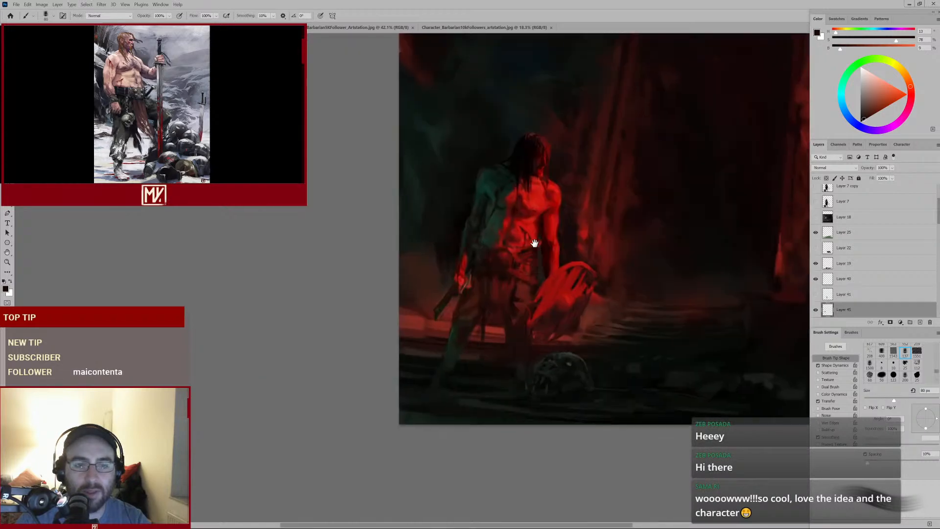
pyautogui.moveTo(602, 195); pyautogui.dragTo(504, 273)
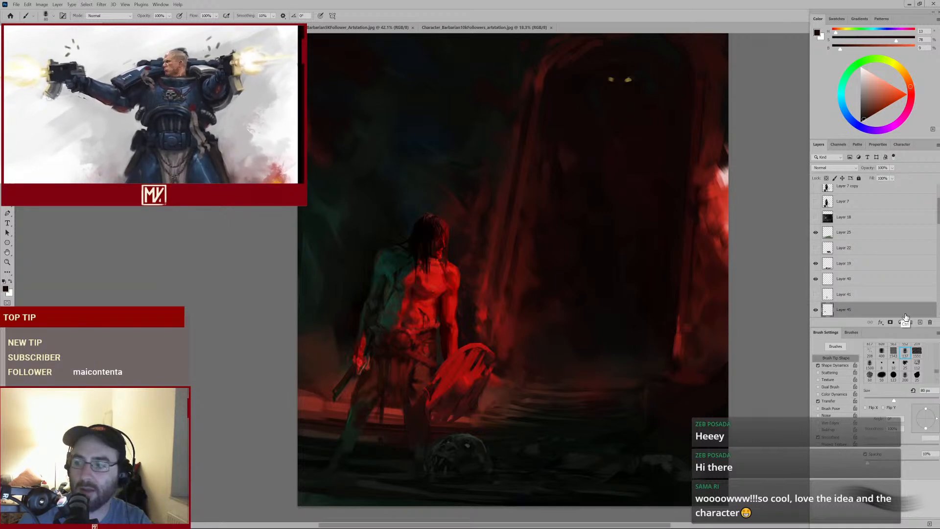
pyautogui.click(816, 278)
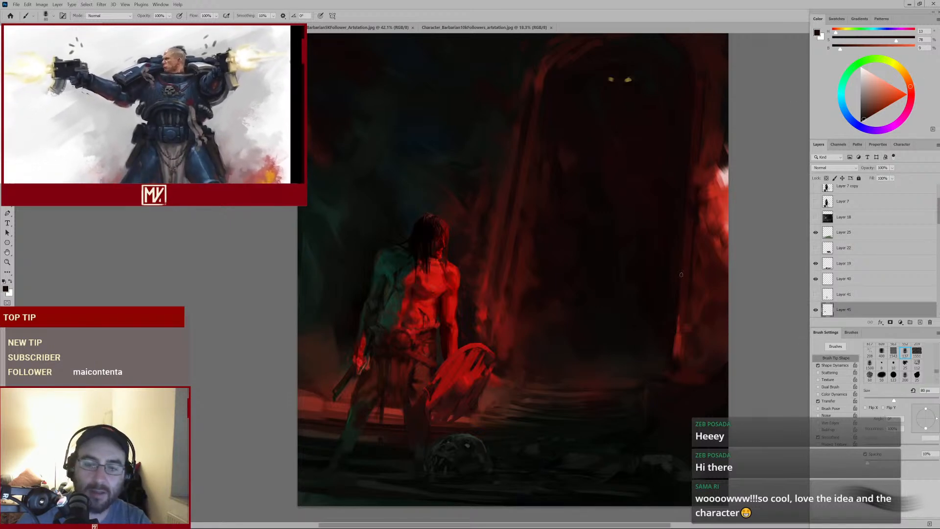
# Sample reds around the waist, shrink the brush to 40 px then 45 px, and paint small strokes over the belt
pyautogui.moveTo(498, 273)
pyautogui.mouseDown()
pyautogui.moveTo(483, 278)
pyautogui.moveTo(504, 273)
pyautogui.moveTo(511, 255)
pyautogui.moveTo(477, 221)
pyautogui.mouseUp()
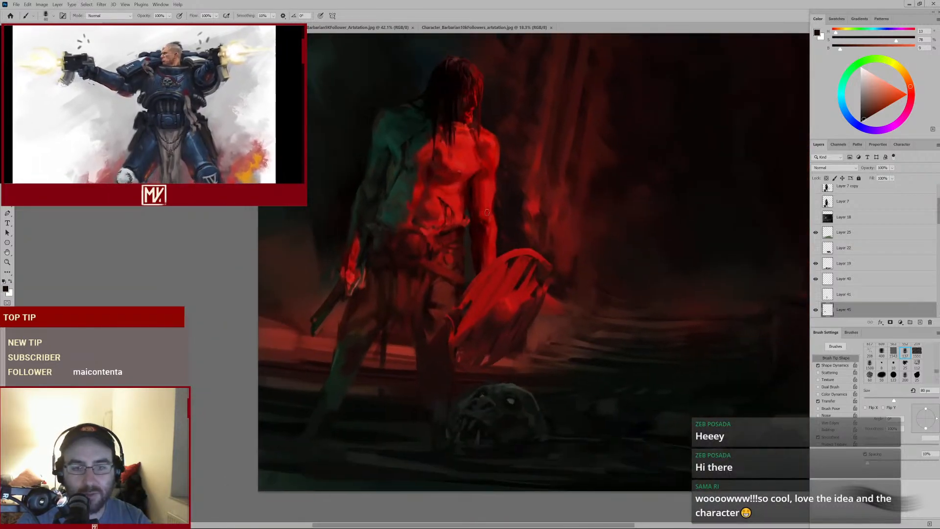
pyautogui.moveTo(607, 220)
pyautogui.mouseDown()
pyautogui.moveTo(548, 237)
pyautogui.moveTo(587, 220)
pyautogui.moveTo(534, 229)
pyautogui.mouseUp()
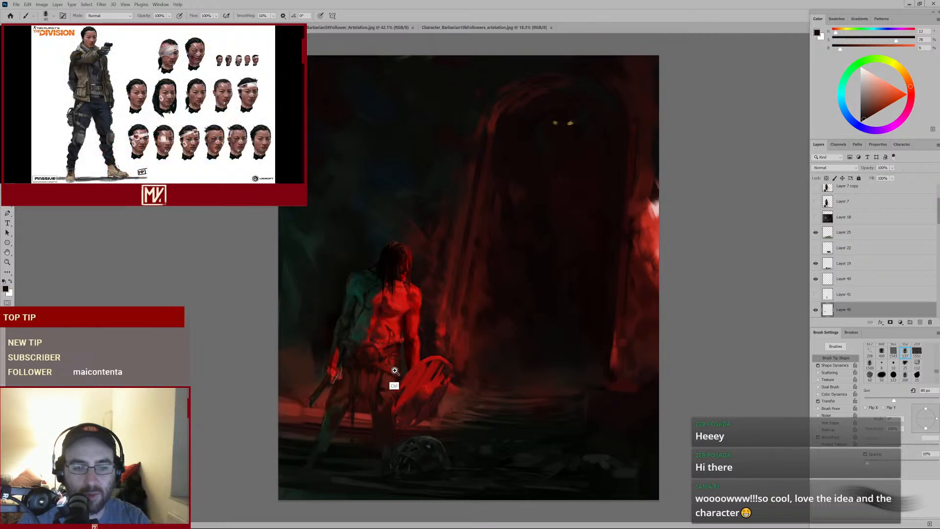
pyautogui.moveTo(392, 380); pyautogui.dragTo(497, 265)
pyautogui.keyDown('alt'); pyautogui.click(418, 283); pyautogui.keyUp('alt')
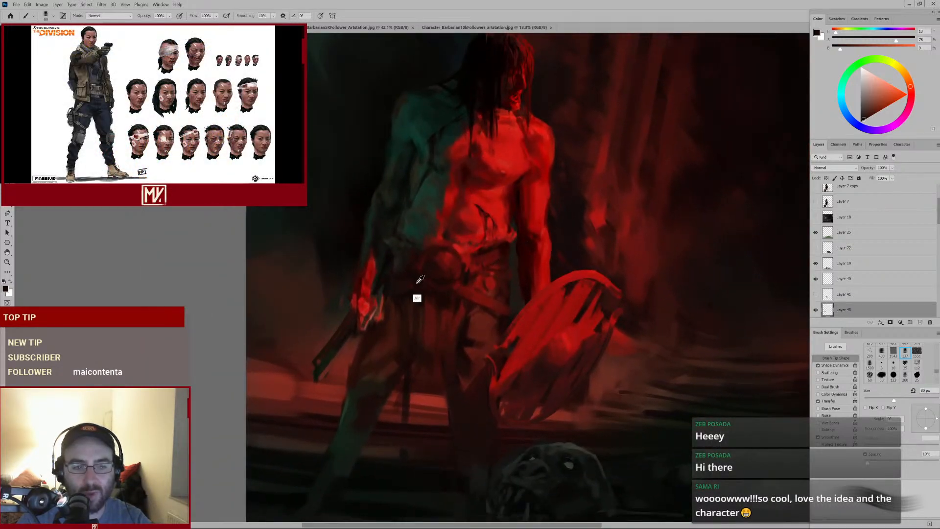
pyautogui.press('[')
pyautogui.press('[')
pyautogui.press('[')
pyautogui.press('[')
pyautogui.press('[')
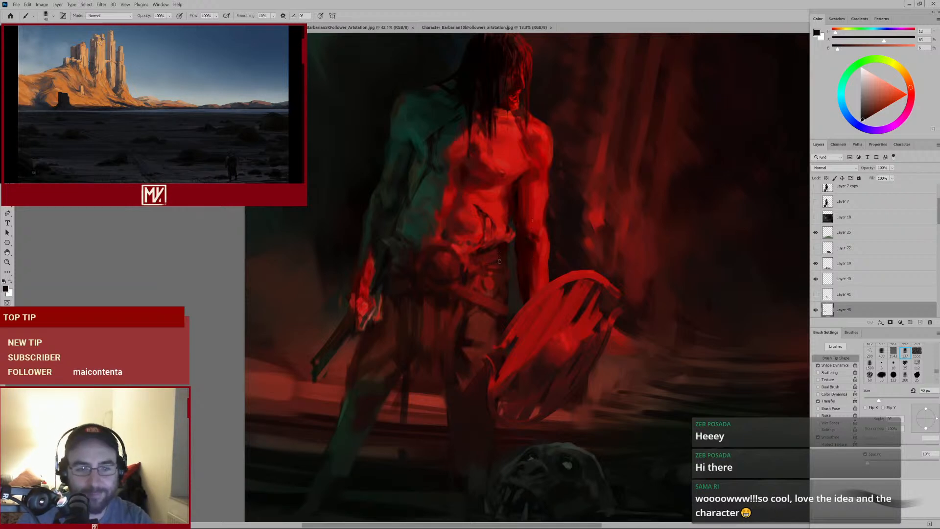
pyautogui.keyDown('alt'); pyautogui.click(489, 216); pyautogui.keyUp('alt')
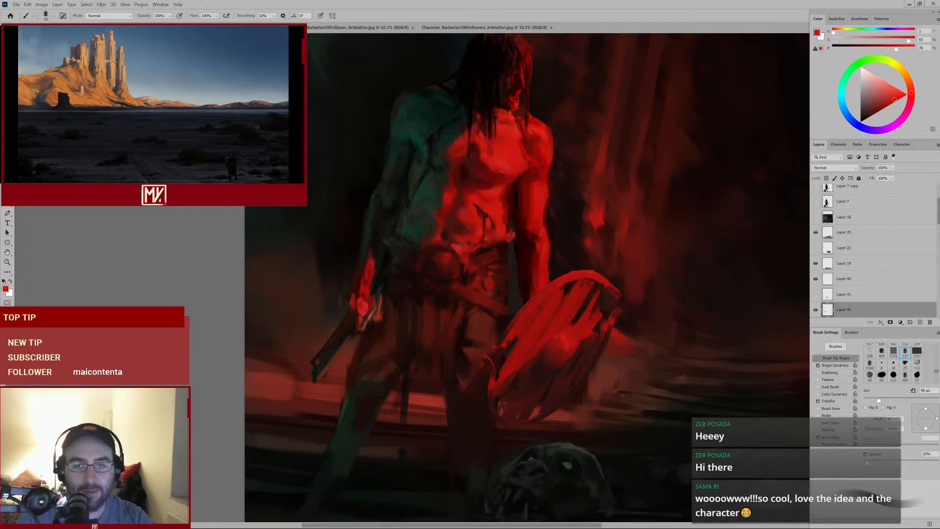
pyautogui.press('[')
pyautogui.keyDown('alt'); pyautogui.click(459, 256); pyautogui.keyUp('alt')
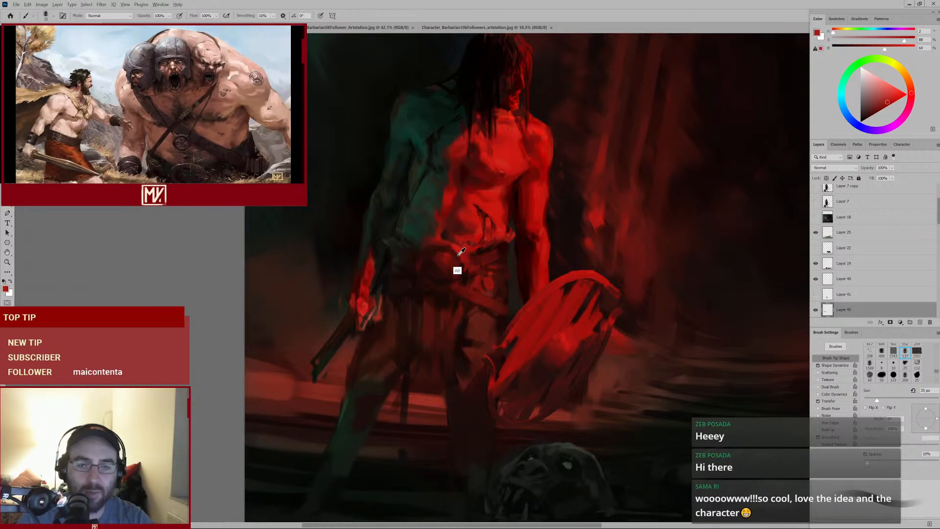
pyautogui.keyDown('alt'); pyautogui.click(462, 254); pyautogui.keyUp('alt')
pyautogui.press(']')
pyautogui.press(']')
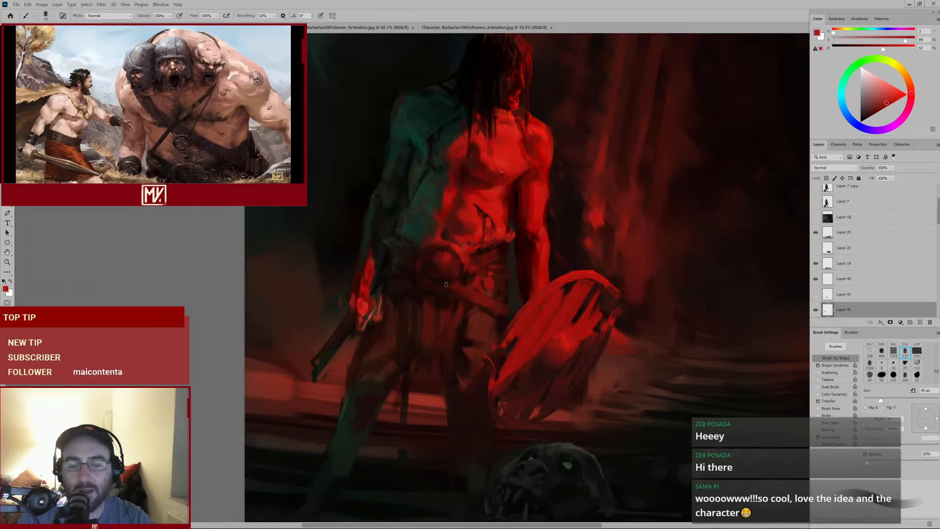
pyautogui.moveTo(474, 284)
pyautogui.mouseDown()
pyautogui.moveTo(453, 300)
pyautogui.moveTo(469, 292)
pyautogui.mouseUp()
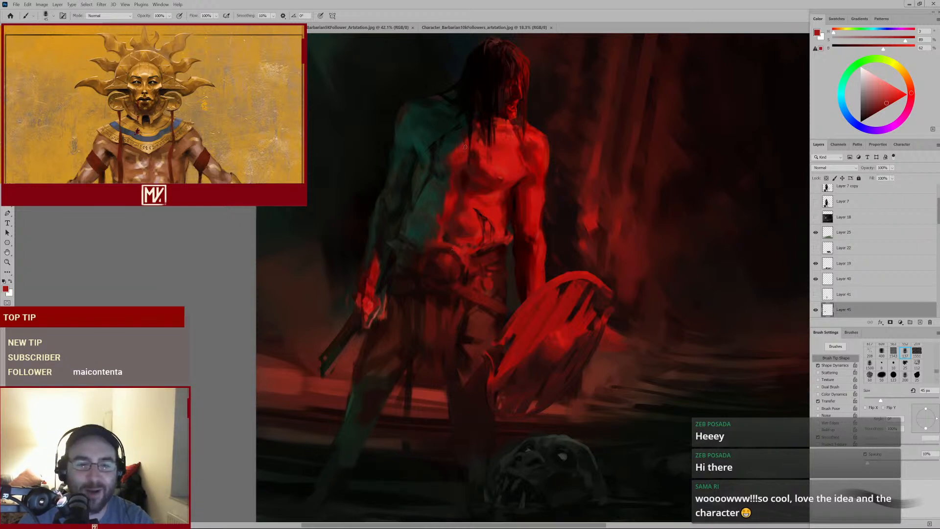
# Sample red from the waist, set the brush to 50 px then 70 px, and paint a stroke down the belt's front
pyautogui.scroll(3, 444, 235)
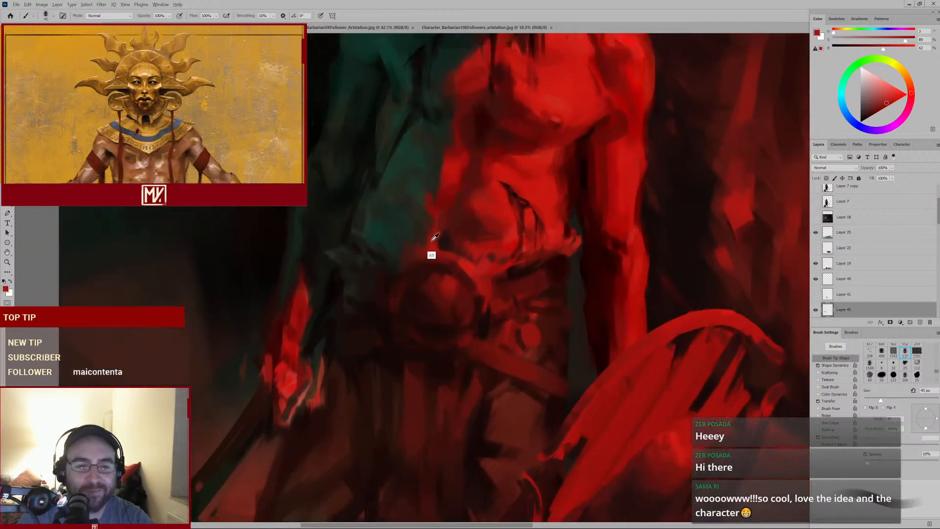
pyautogui.keyDown('alt'); pyautogui.click(433, 237); pyautogui.keyUp('alt')
pyautogui.press(']')
pyautogui.scroll(-3, 493, 248)
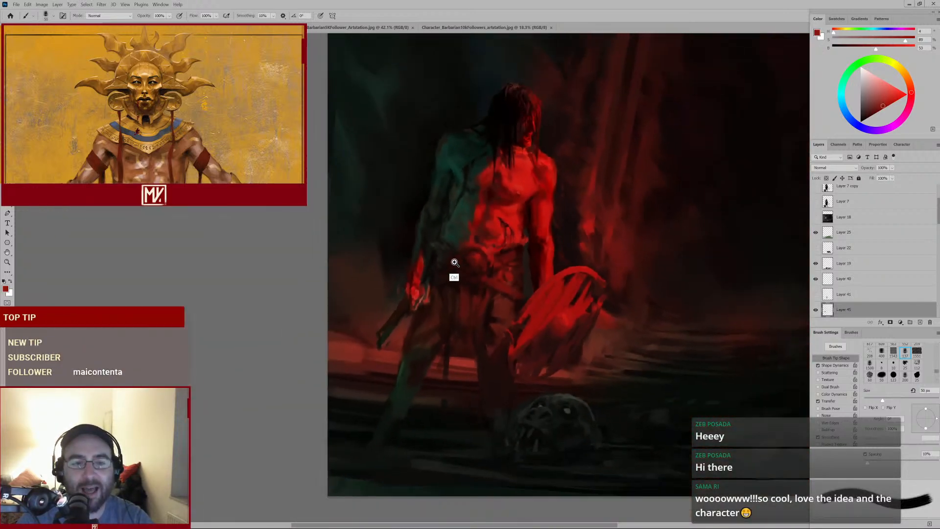
pyautogui.scroll(3, 454, 266)
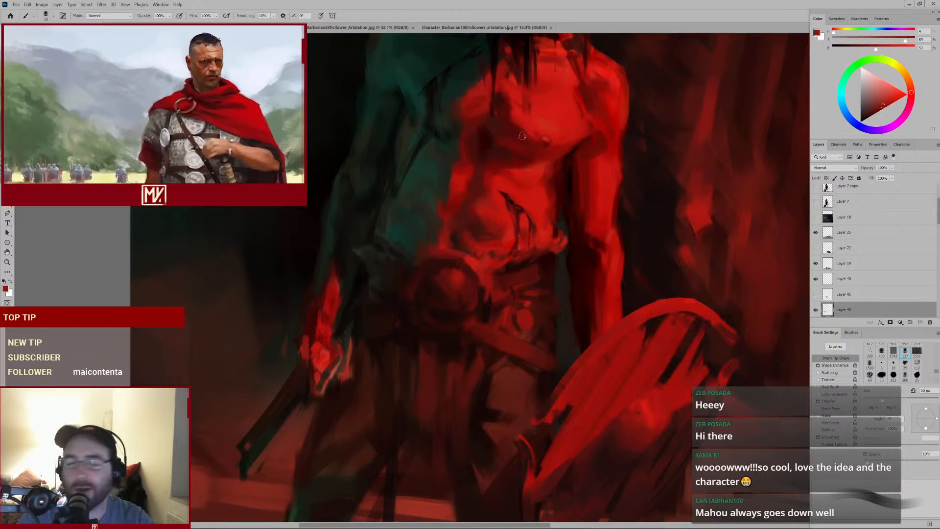
pyautogui.moveTo(526, 179); pyautogui.dragTo(505, 196)
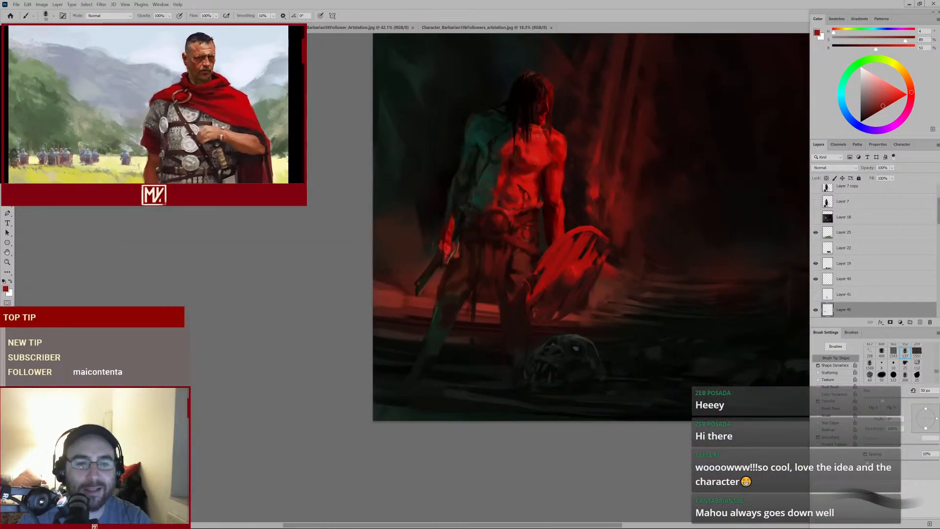
pyautogui.moveTo(564, 171)
pyautogui.mouseDown()
pyautogui.moveTo(509, 200)
pyautogui.moveTo(497, 199)
pyautogui.moveTo(520, 174)
pyautogui.moveTo(480, 197)
pyautogui.moveTo(492, 196)
pyautogui.mouseUp()
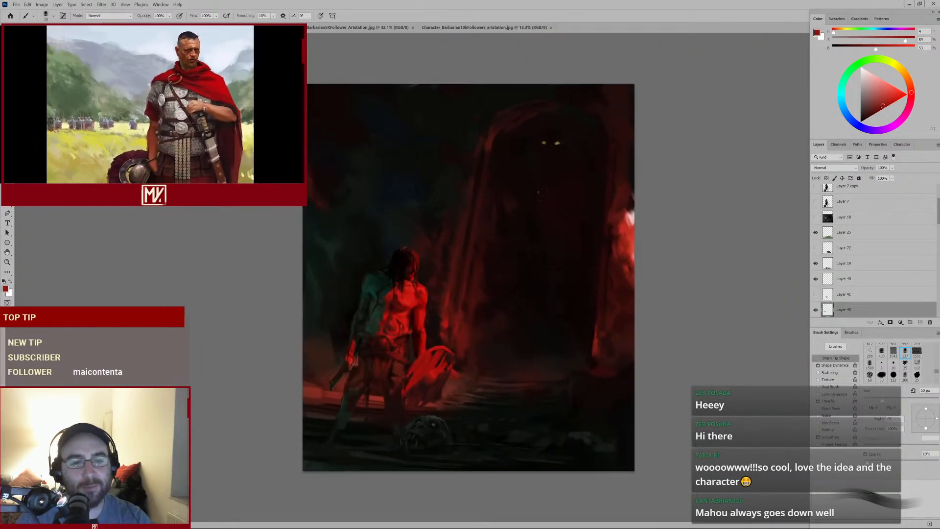
pyautogui.moveTo(409, 369); pyautogui.dragTo(446, 329)
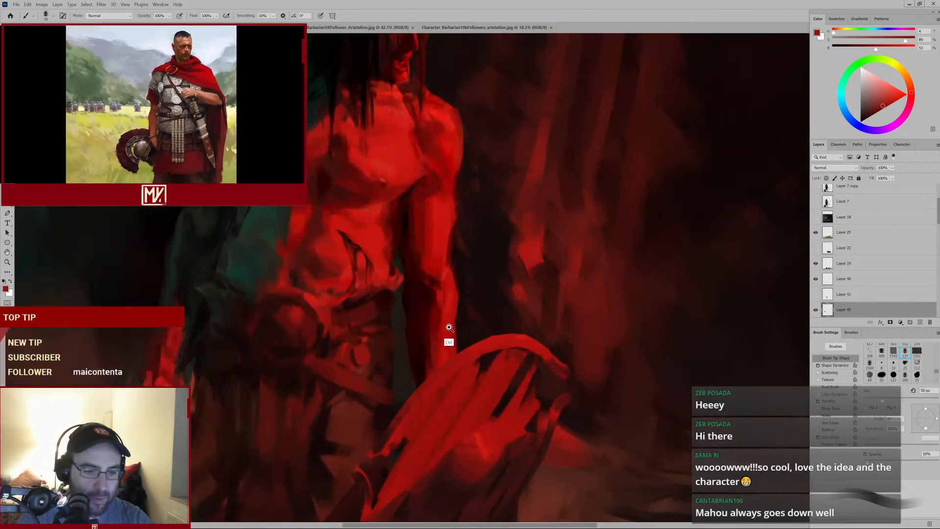
pyautogui.moveTo(369, 316); pyautogui.dragTo(505, 250)
pyautogui.keyDown('alt'); pyautogui.click(421, 273); pyautogui.keyUp('alt')
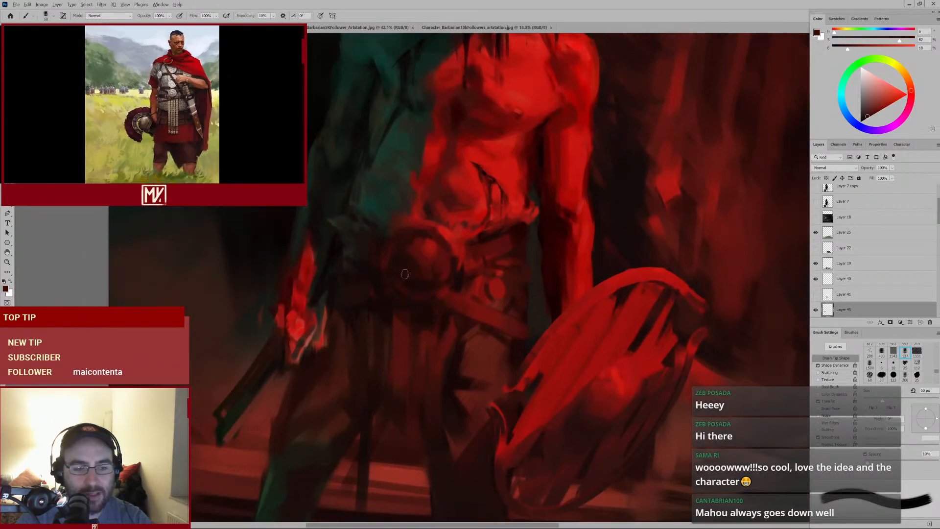
pyautogui.press(']')
pyautogui.press(']')
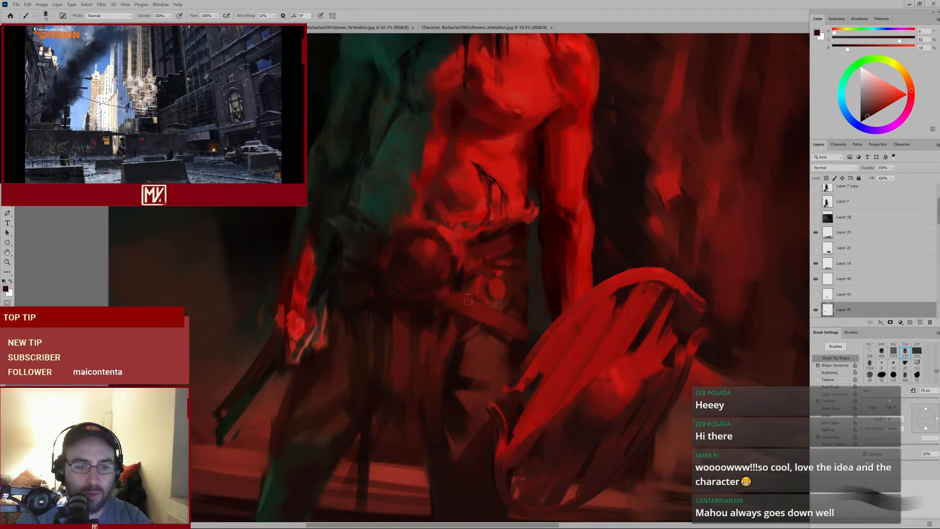
pyautogui.keyDown('alt'); pyautogui.click(439, 302); pyautogui.keyUp('alt')
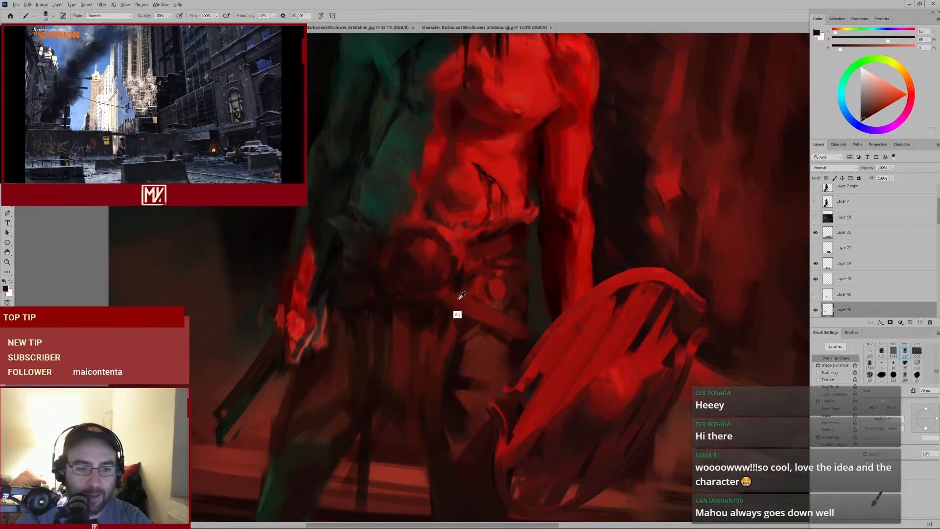
pyautogui.keyDown('alt'); pyautogui.click(457, 300); pyautogui.keyUp('alt')
pyautogui.moveTo(454, 291)
pyautogui.mouseDown()
pyautogui.moveTo(491, 314)
pyautogui.moveTo(445, 322)
pyautogui.moveTo(459, 317)
pyautogui.mouseUp()
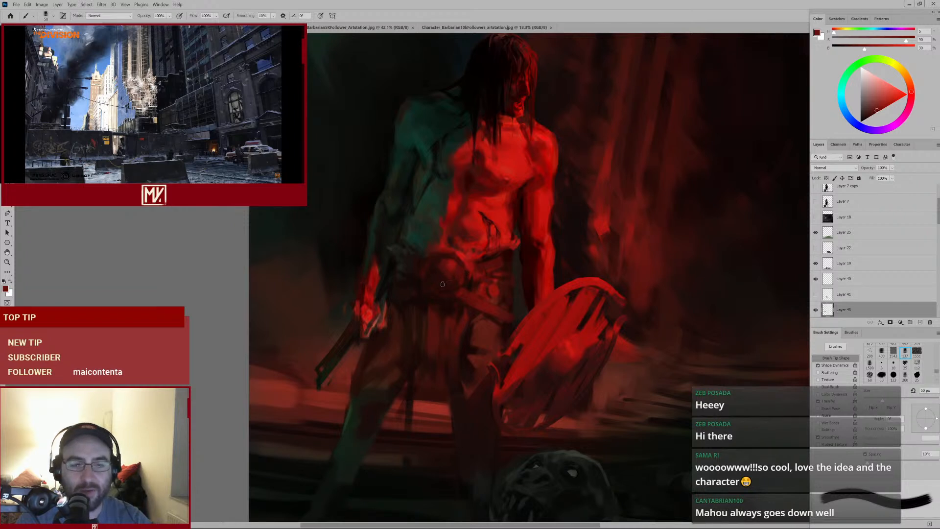
# Examine the barbarian's torso and belt at different zoom levels, sampling dark reds and setting the brush to 45 px
pyautogui.keyDown('alt'); pyautogui.click(449, 267); pyautogui.keyUp('alt')
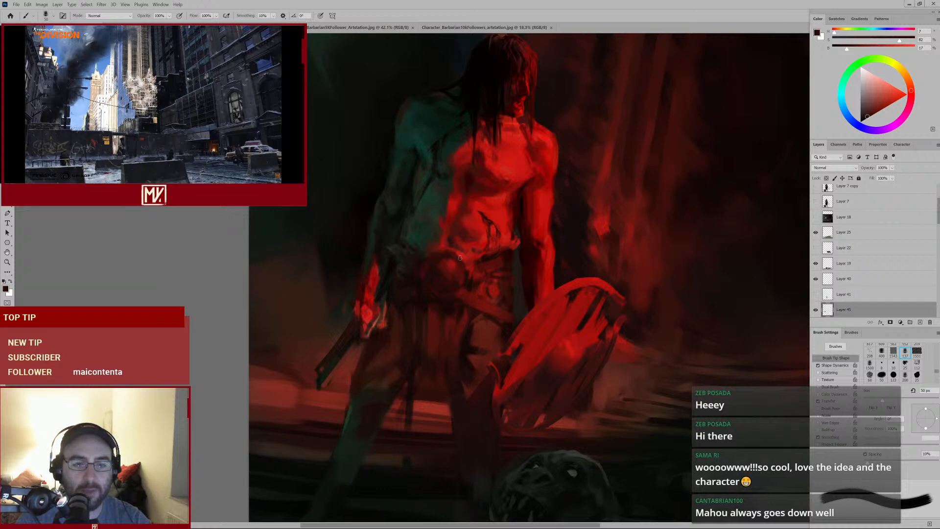
pyautogui.scroll(-3, 486, 266)
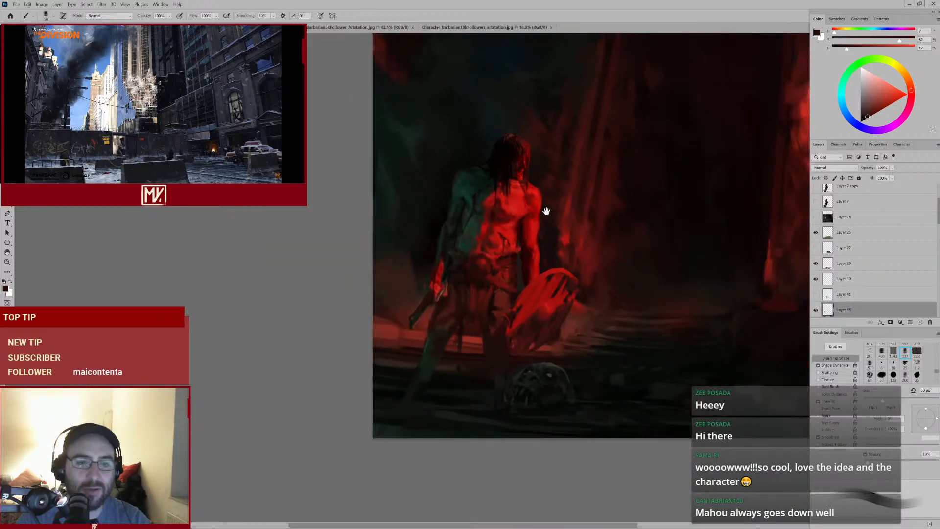
pyautogui.moveTo(547, 211); pyautogui.dragTo(438, 300)
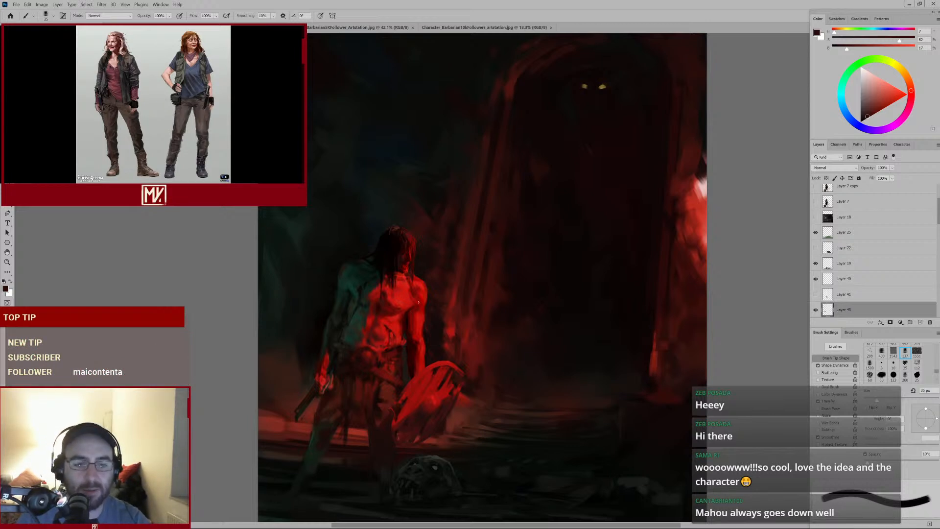
pyautogui.keyDown('ctrl'); pyautogui.click(386, 343); pyautogui.keyUp('ctrl')
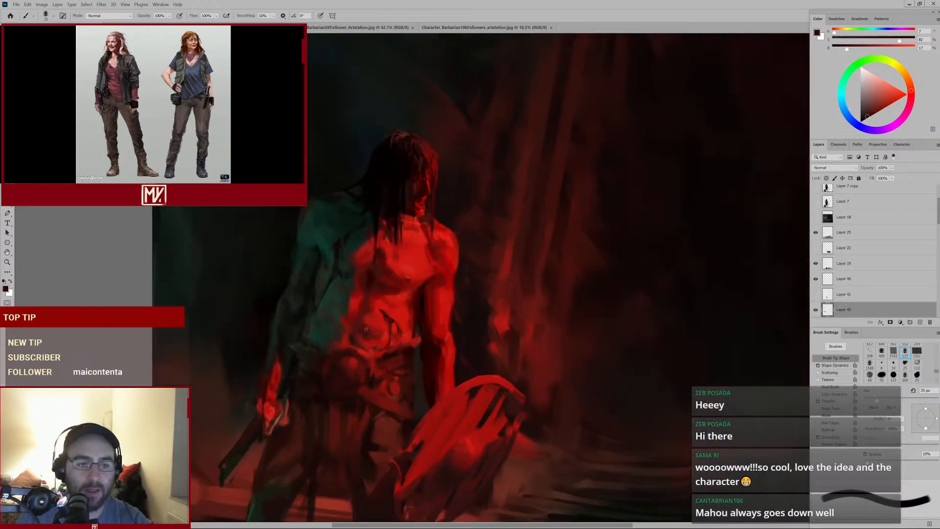
pyautogui.moveTo(365, 353); pyautogui.dragTo(385, 318)
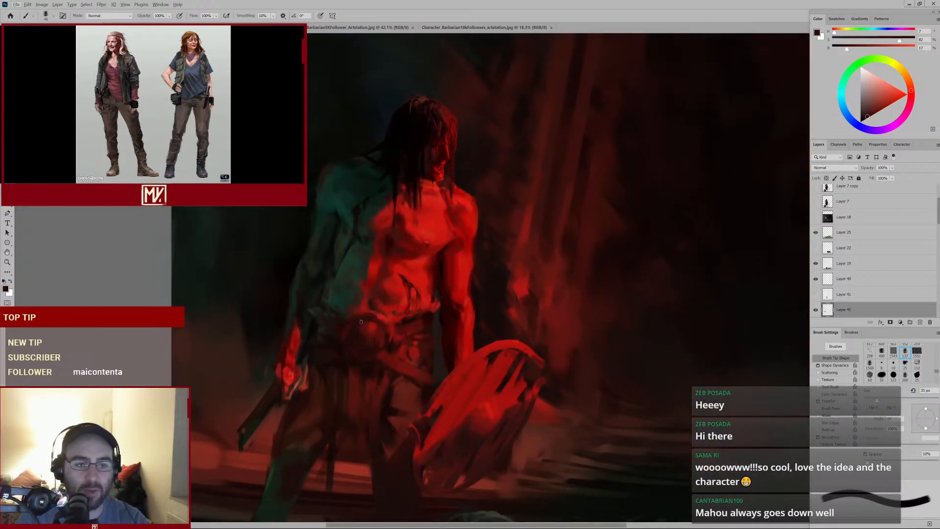
pyautogui.keyDown('alt'); pyautogui.click(364, 324); pyautogui.keyUp('alt')
pyautogui.press(']')
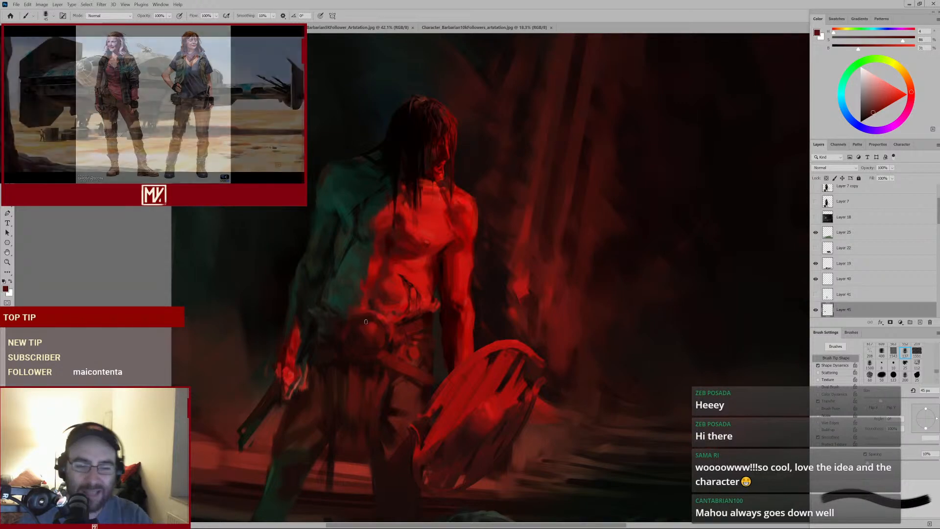
pyautogui.moveTo(605, 270); pyautogui.dragTo(565, 283)
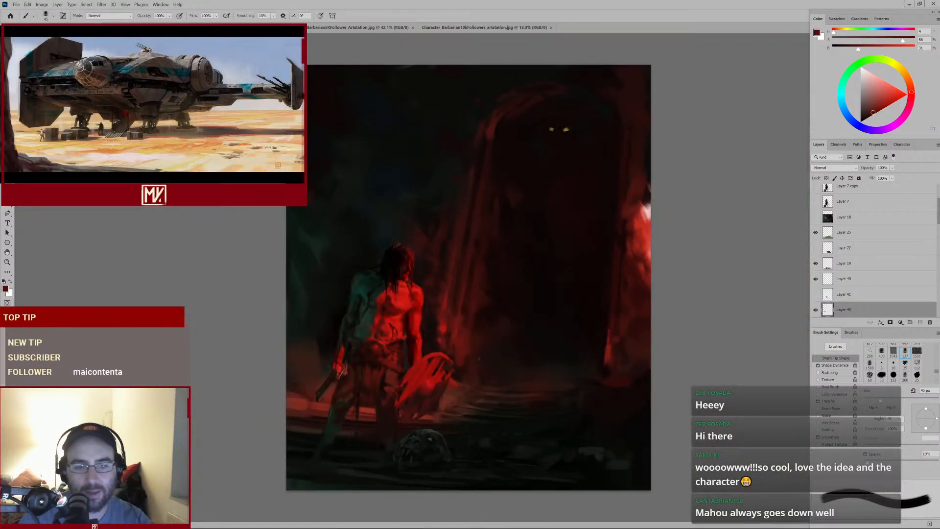
pyautogui.moveTo(387, 353); pyautogui.dragTo(398, 357)
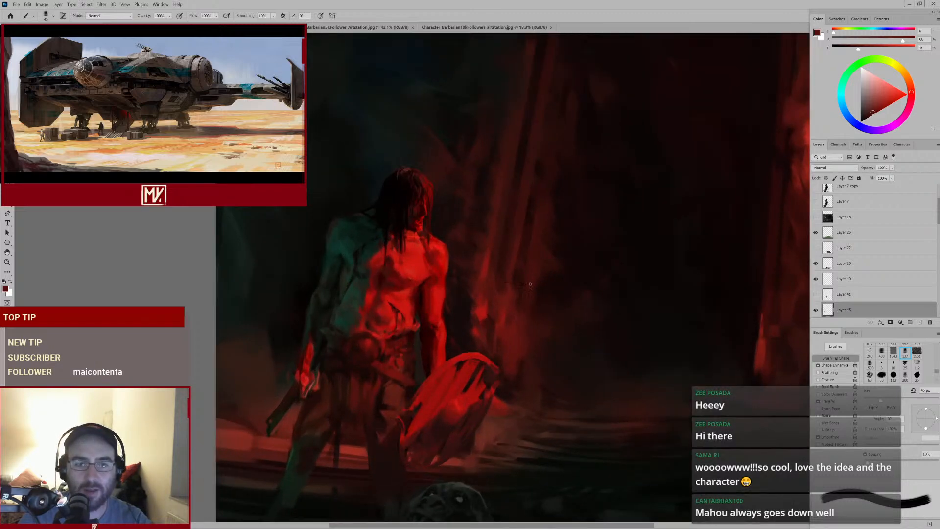
pyautogui.moveTo(371, 323); pyautogui.dragTo(389, 318)
pyautogui.keyDown('alt'); pyautogui.click(349, 352); pyautogui.keyUp('alt')
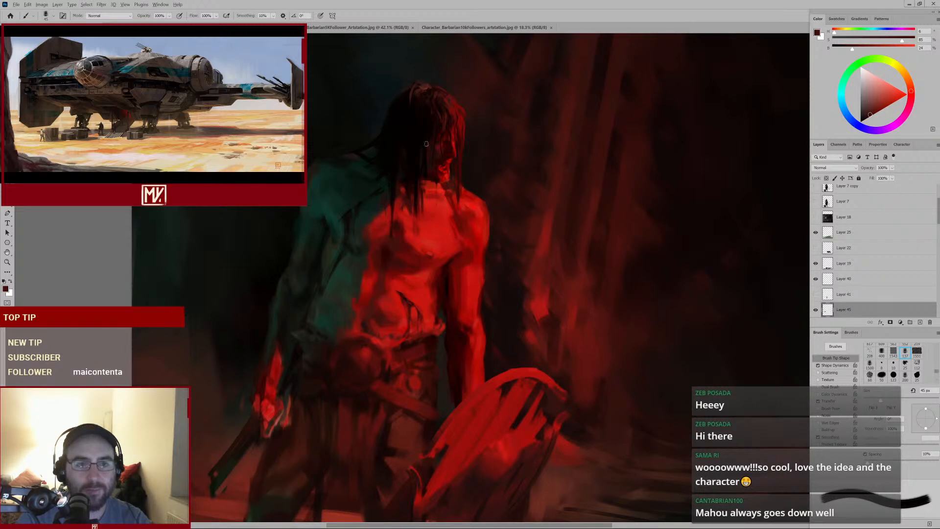
# Sample a dark red, enlarge the brush to 90 px, and dab over the barbarian's hip below the belt
pyautogui.moveTo(504, 185)
pyautogui.mouseDown()
pyautogui.moveTo(493, 195)
pyautogui.moveTo(495, 187)
pyautogui.mouseUp()
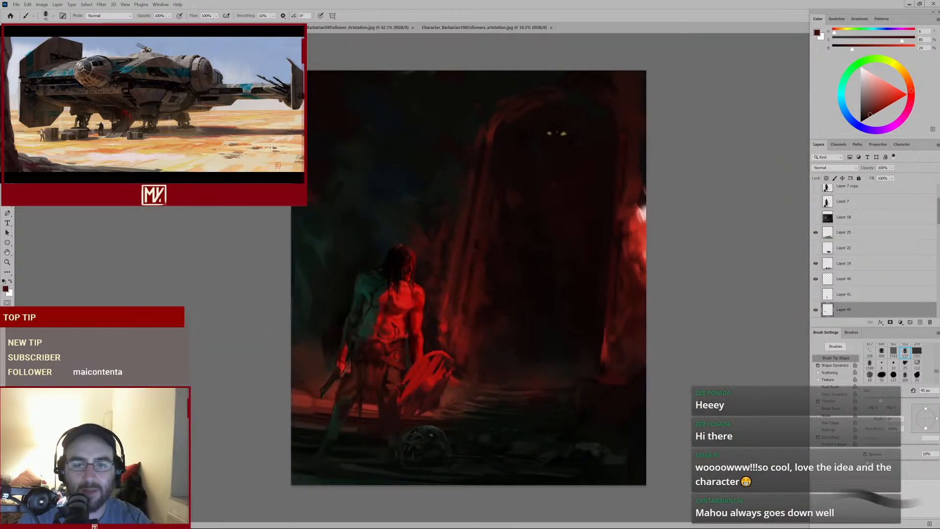
pyautogui.moveTo(541, 137); pyautogui.dragTo(562, 135)
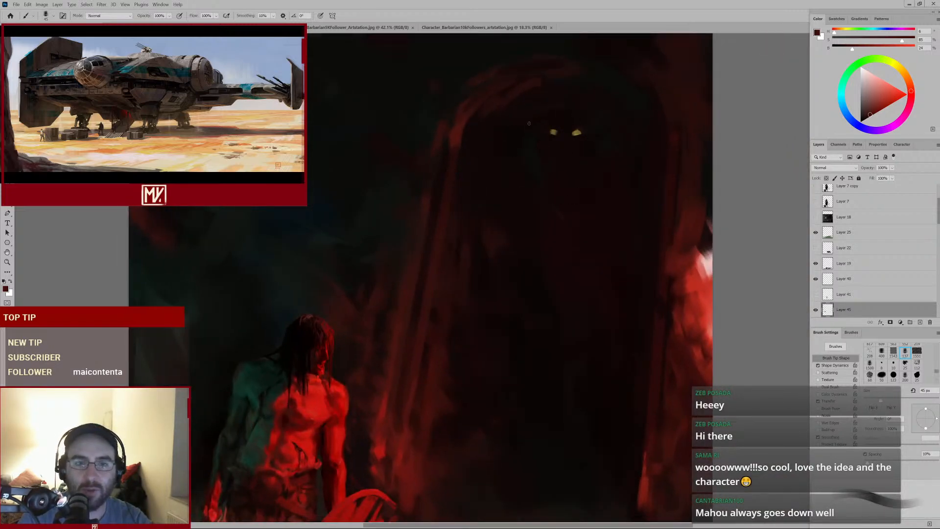
pyautogui.moveTo(454, 336)
pyautogui.mouseDown()
pyautogui.moveTo(489, 260)
pyautogui.moveTo(455, 285)
pyautogui.mouseUp()
pyautogui.moveTo(399, 342); pyautogui.dragTo(416, 341)
pyautogui.moveTo(407, 341); pyautogui.dragTo(420, 331)
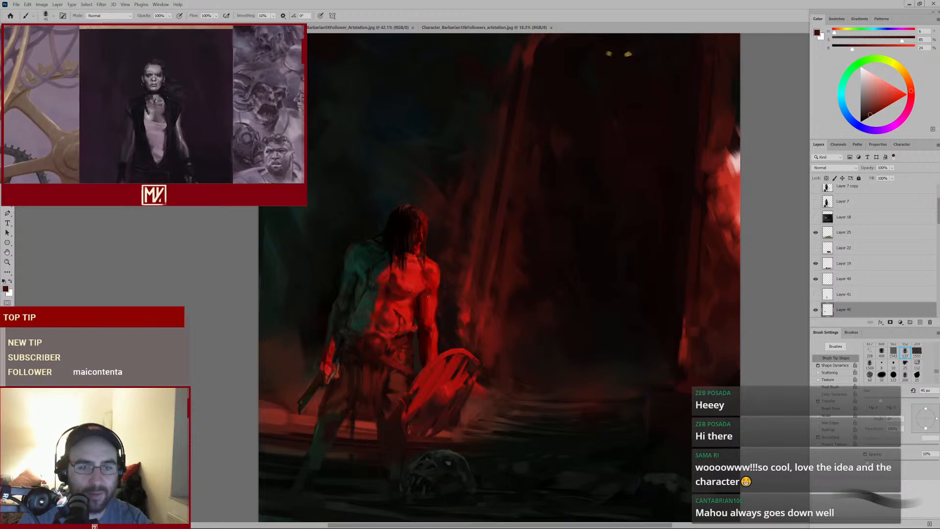
pyautogui.scroll(4, 392, 363)
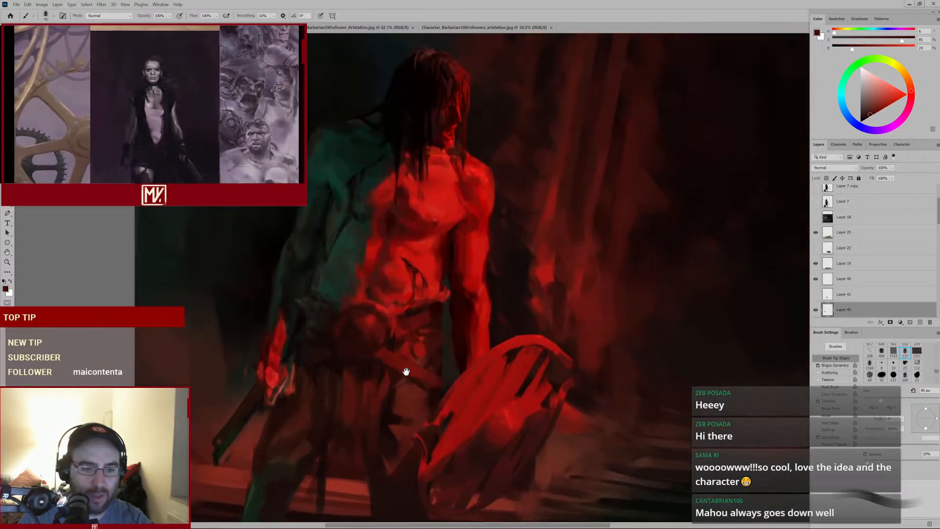
pyautogui.keyDown('alt'); pyautogui.click(421, 335); pyautogui.keyUp('alt')
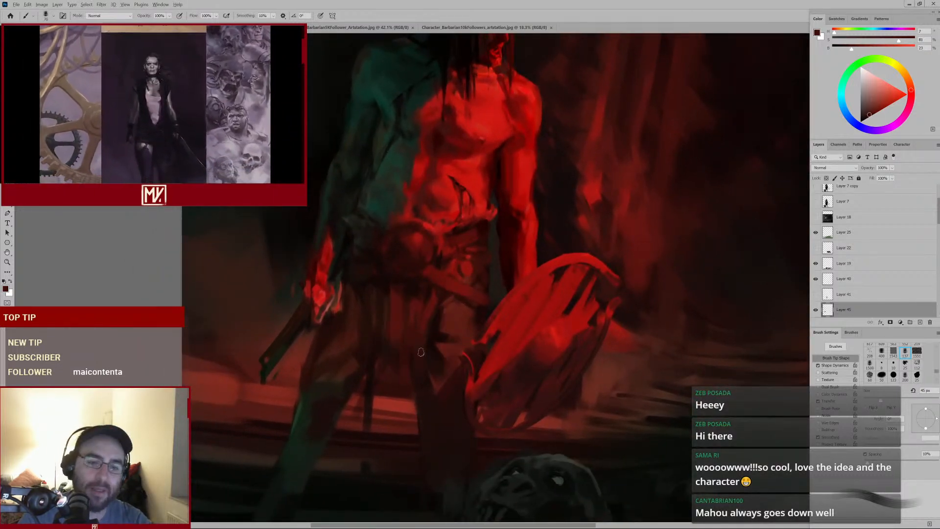
pyautogui.press(']')
pyautogui.press(']')
pyautogui.press(']')
pyautogui.press(']')
pyautogui.press(']')
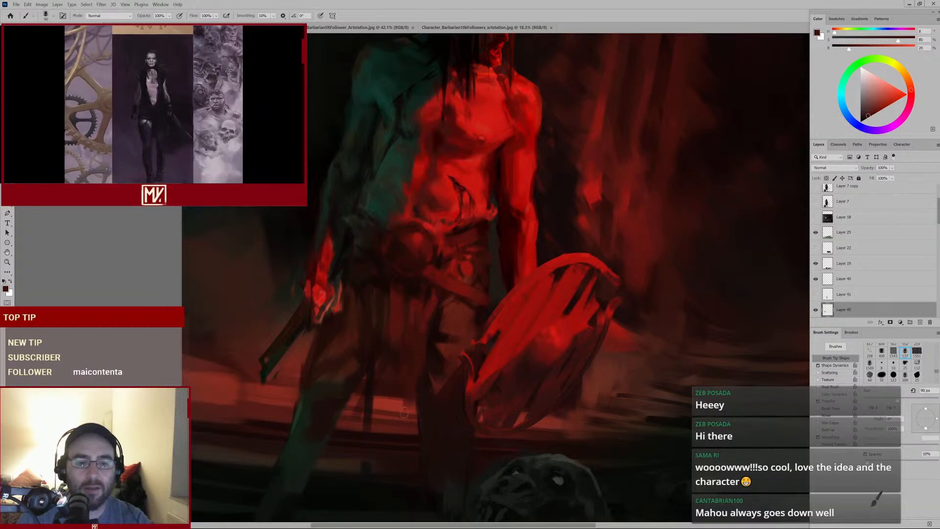
pyautogui.keyDown('alt'); pyautogui.click(401, 339); pyautogui.keyUp('alt')
pyautogui.keyDown('alt'); pyautogui.click(401, 338); pyautogui.keyUp('alt')
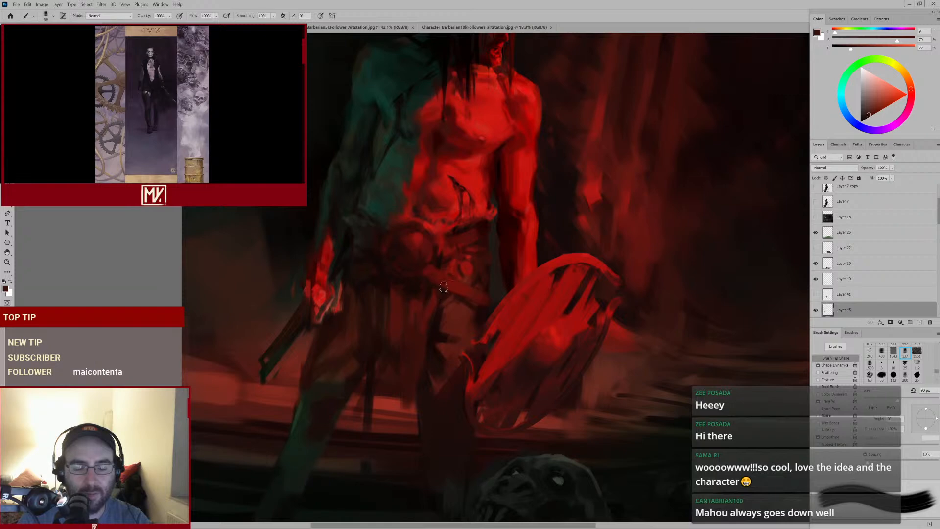
pyautogui.keyDown('alt'); pyautogui.click(495, 292); pyautogui.keyUp('alt')
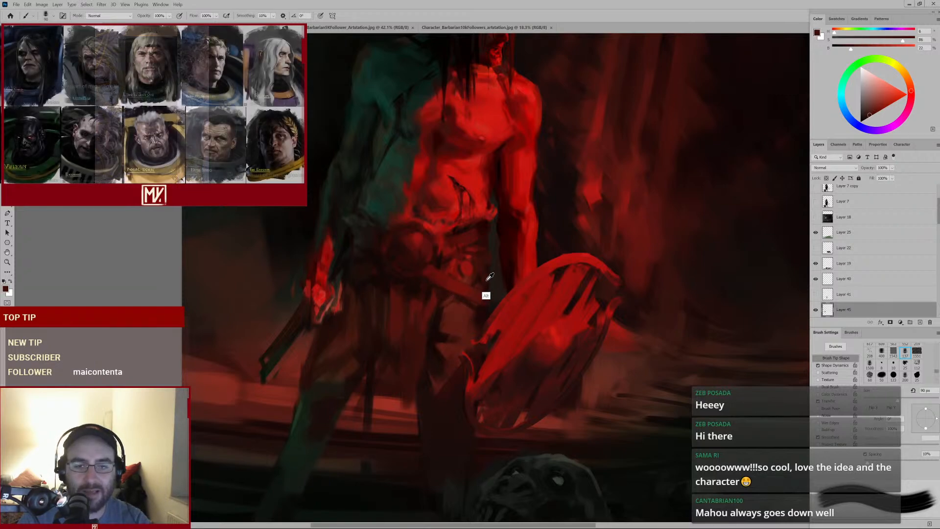
# Sample reds on the belt, set the brush to 125 px then 100 px, and paint a stroke across the belt's left side
pyautogui.keyDown('alt'); pyautogui.click(487, 280); pyautogui.keyUp('alt')
pyautogui.press(']')
pyautogui.press(']')
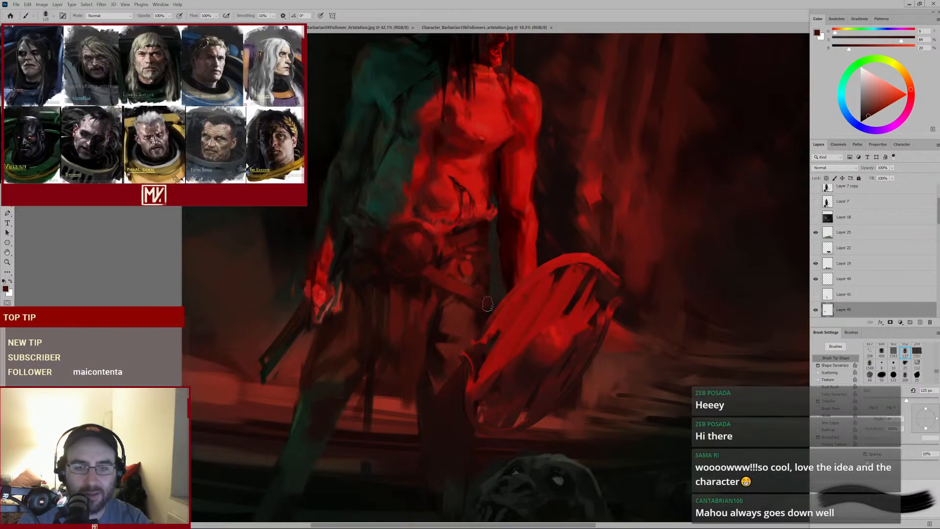
pyautogui.keyDown('alt'); pyautogui.click(464, 287); pyautogui.keyUp('alt')
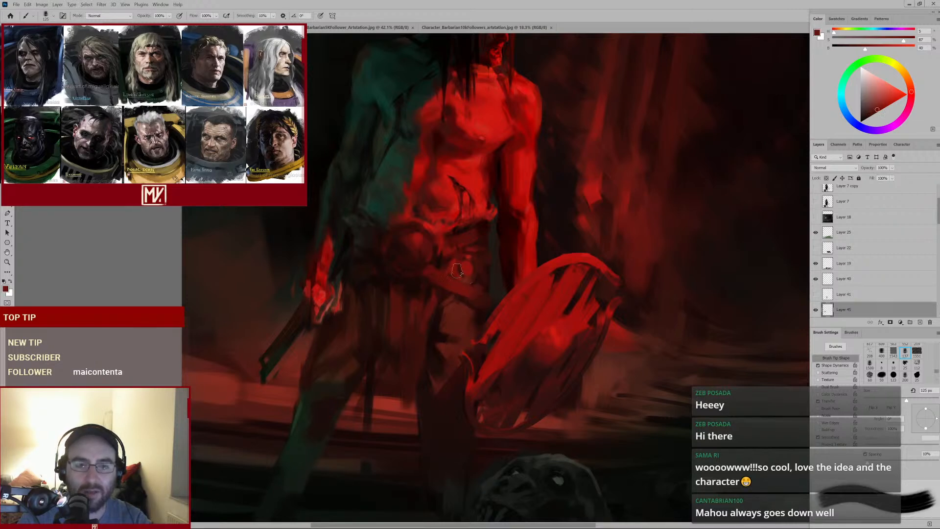
pyautogui.press('[')
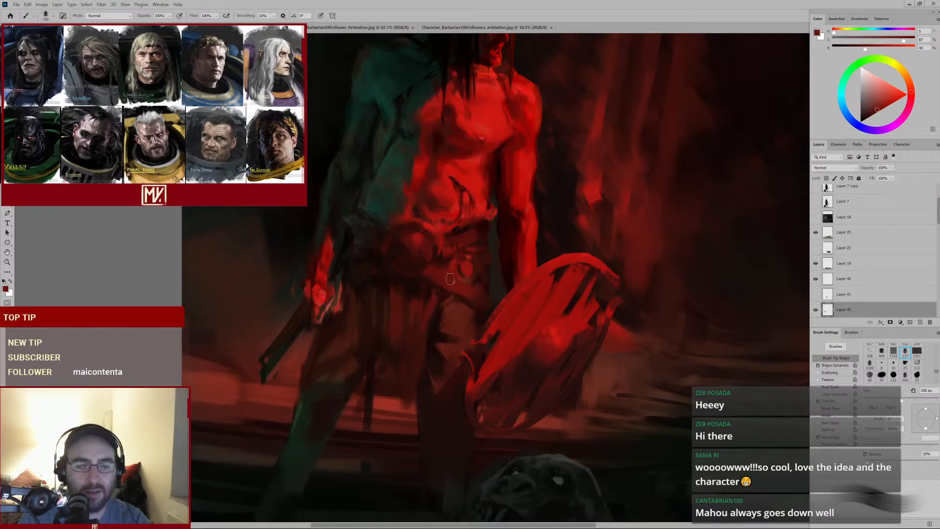
pyautogui.moveTo(413, 277); pyautogui.dragTo(392, 288)
# Sample dark reds on the legs, pick another brush preset at 90 px, and paint a stroke down the barbarian's left thigh
pyautogui.keyDown('alt'); pyautogui.click(388, 326); pyautogui.keyUp('alt')
pyautogui.press(']')
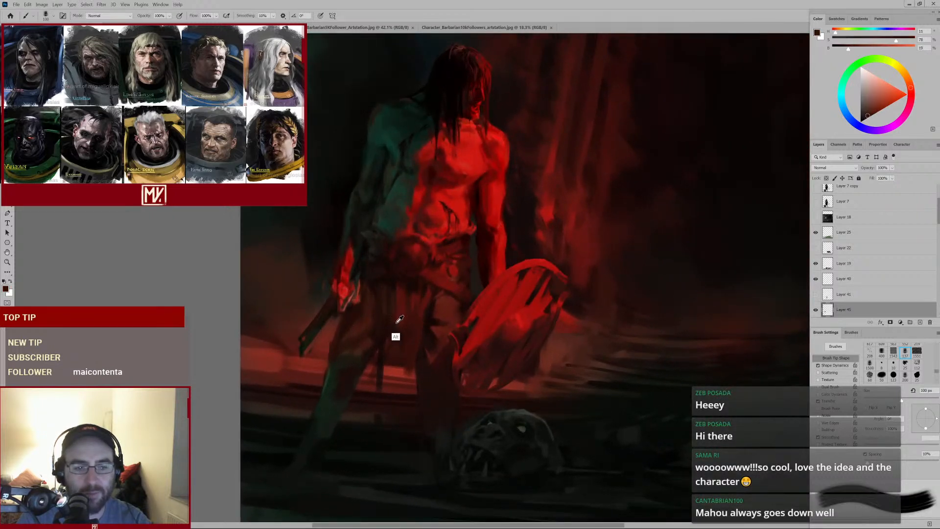
pyautogui.keyDown('alt'); pyautogui.click(392, 282); pyautogui.keyUp('alt')
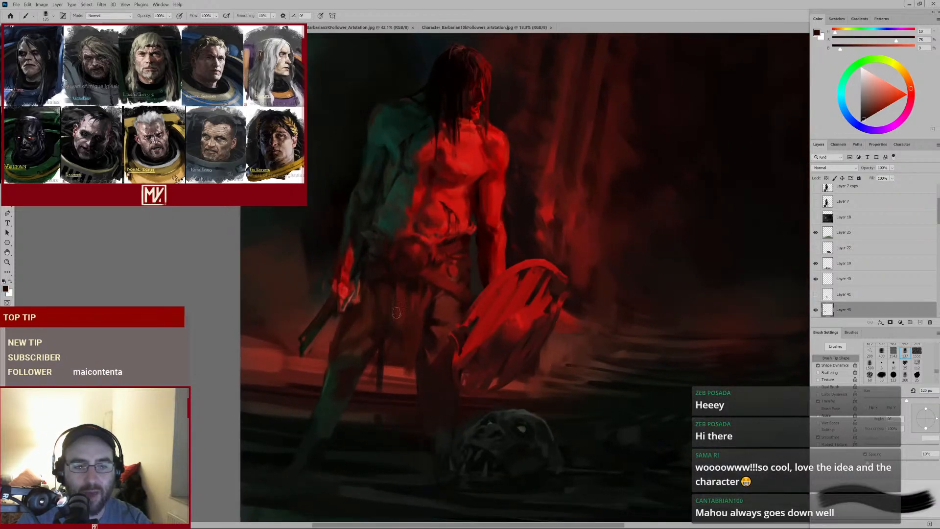
pyautogui.keyDown('alt'); pyautogui.click(400, 357); pyautogui.keyUp('alt')
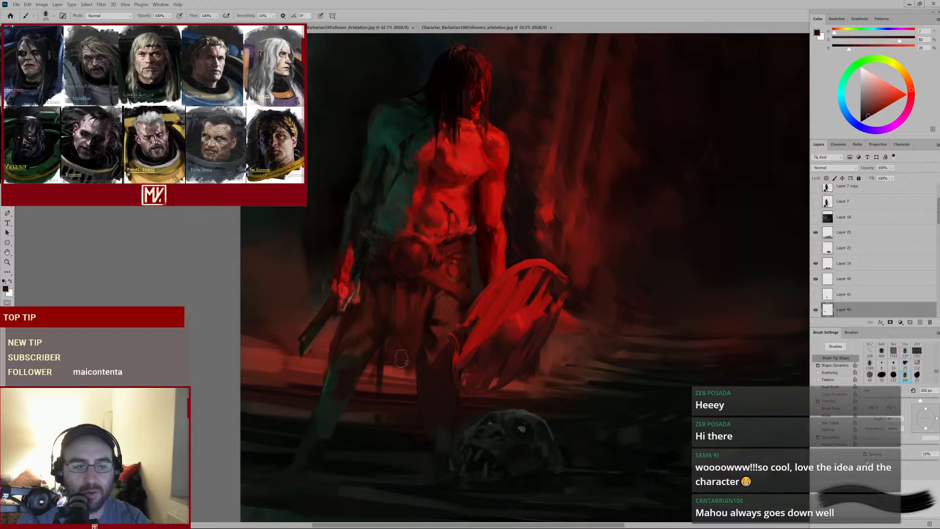
pyautogui.keyDown('alt'); pyautogui.click(402, 330); pyautogui.keyUp('alt')
pyautogui.click(904, 376)
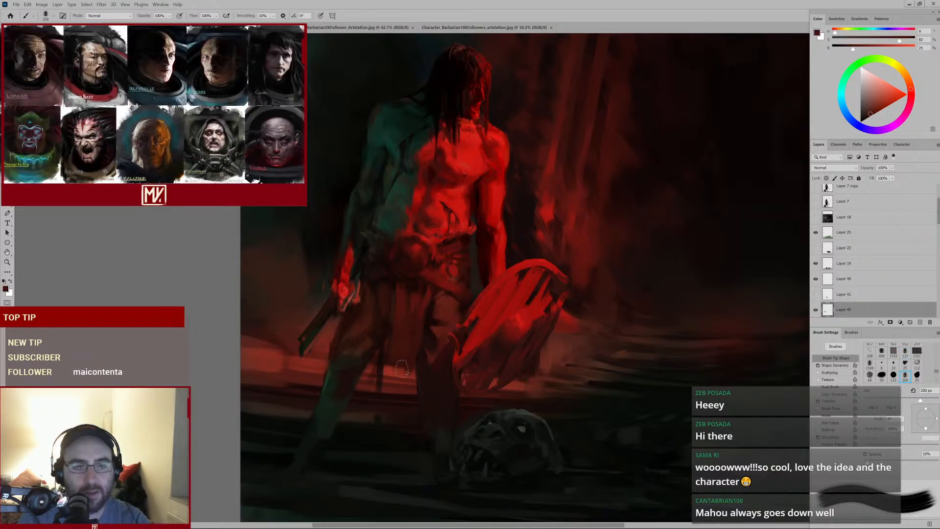
pyautogui.press('[')
pyautogui.press('[')
pyautogui.moveTo(400, 350); pyautogui.dragTo(399, 434)
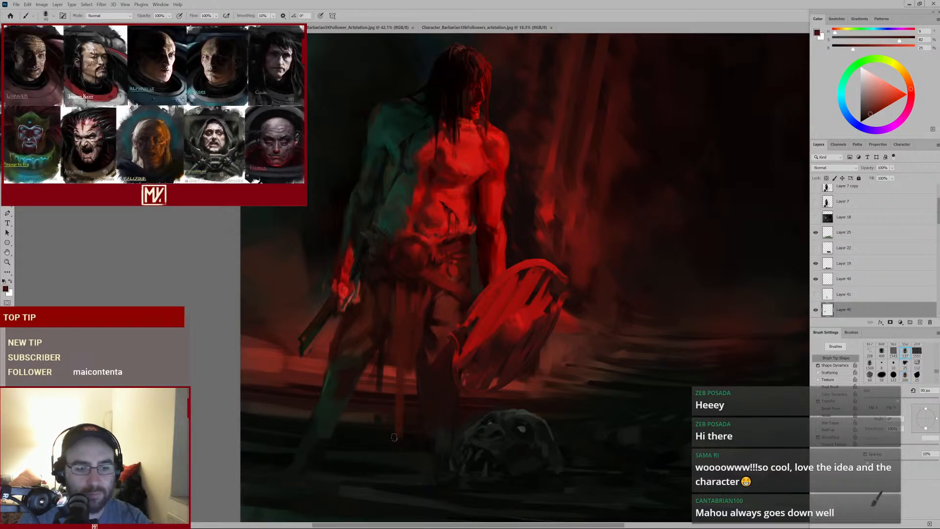
# Sample a dark red below the belt and resize the brush through 70 px down to 40 px
pyautogui.press('e')
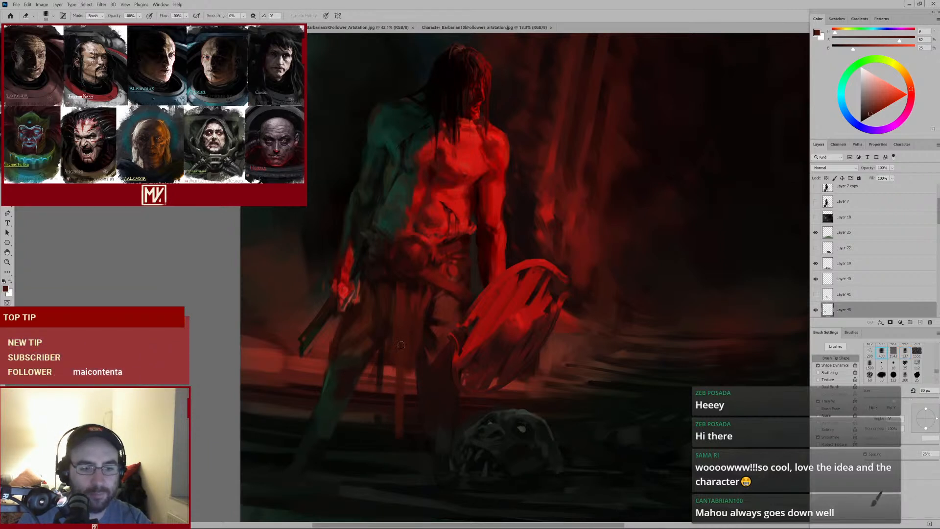
pyautogui.press('b')
pyautogui.keyDown('alt'); pyautogui.click(402, 338); pyautogui.keyUp('alt')
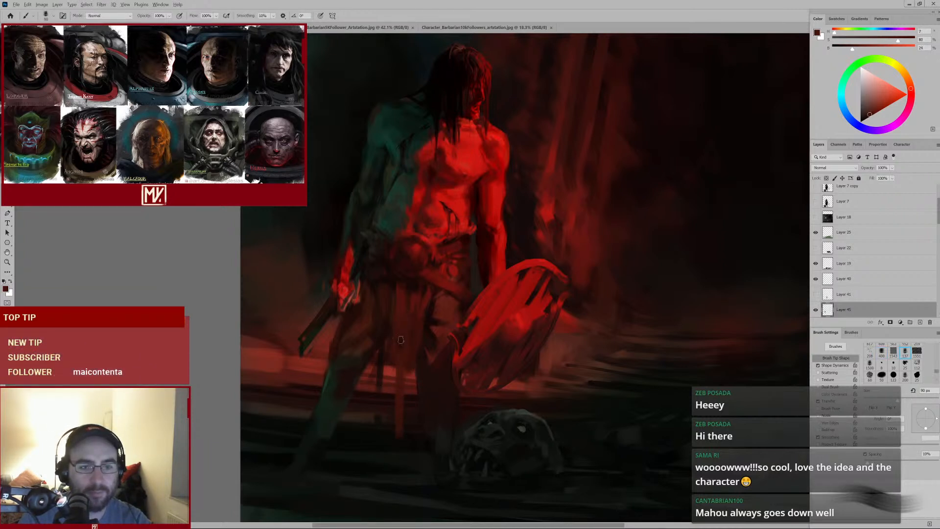
pyautogui.press('[')
pyautogui.press('[')
pyautogui.press('[')
pyautogui.press('[')
pyautogui.press('[')
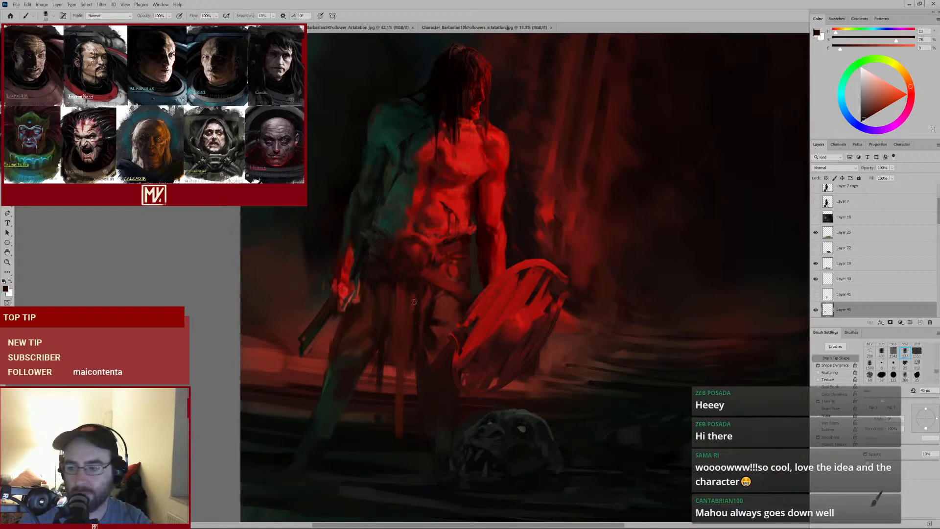
pyautogui.press(']')
pyautogui.press(']')
pyautogui.press(']')
pyautogui.press(']')
pyautogui.press(']')
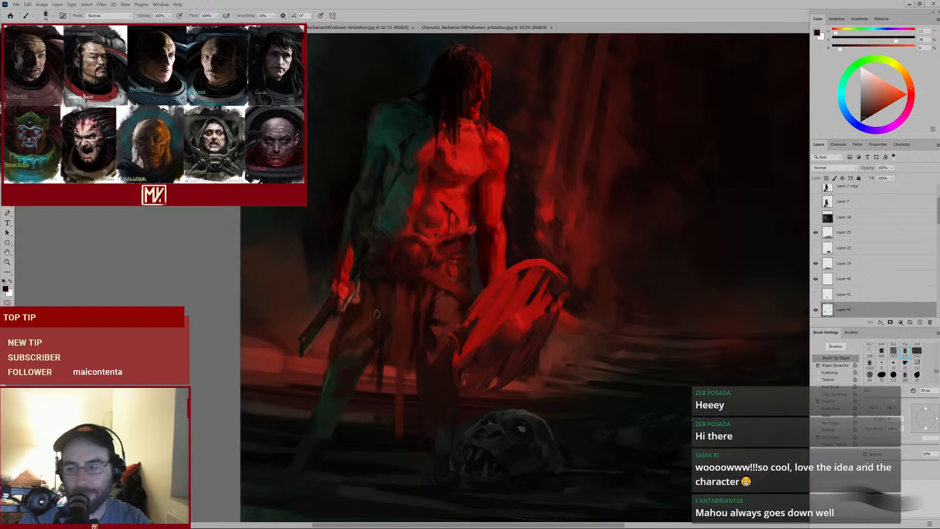
pyautogui.press('[')
pyautogui.press('[')
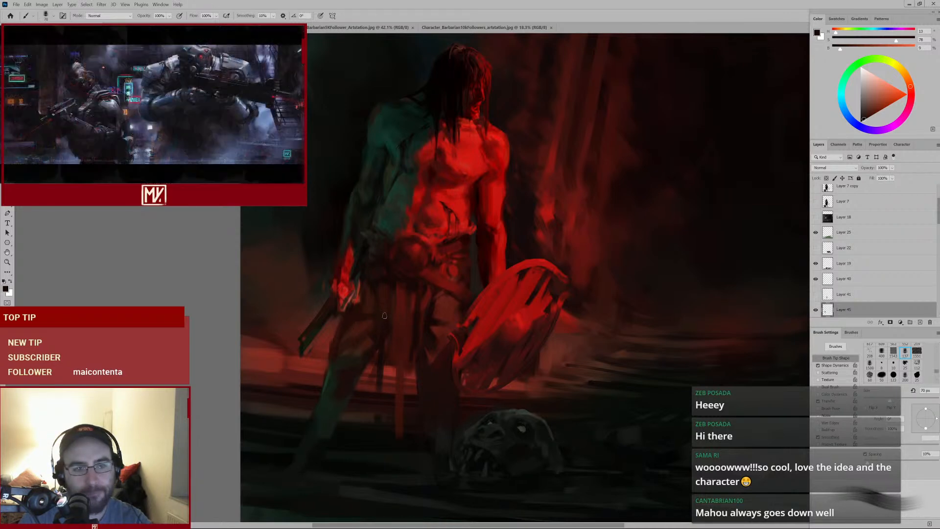
pyautogui.press('[')
pyautogui.press('[')
pyautogui.press('[')
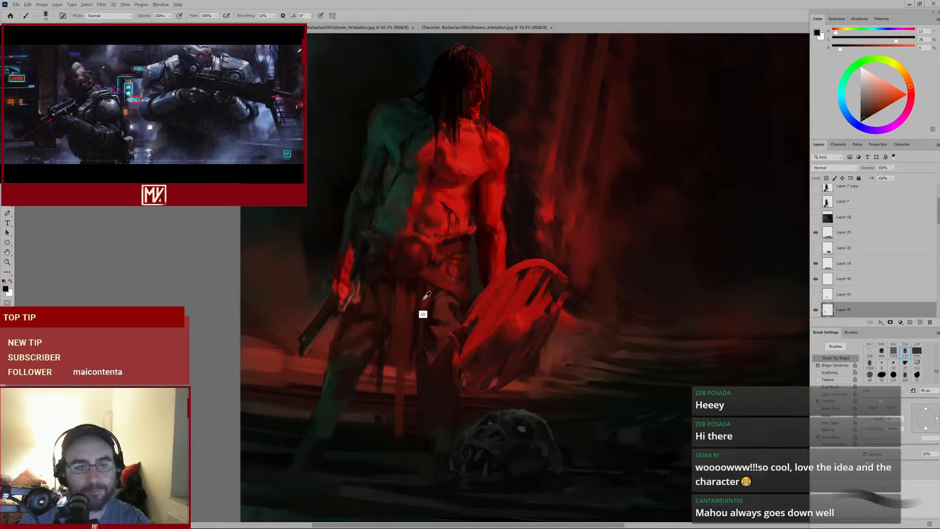
pyautogui.keyDown('alt'); pyautogui.click(425, 313); pyautogui.keyUp('alt')
pyautogui.press('[')
# Sample reds around the loincloth, shrink the brush to 25 px then 30 px, and dab small marks on the loincloth front
pyautogui.keyDown('alt'); pyautogui.click(450, 309); pyautogui.keyUp('alt')
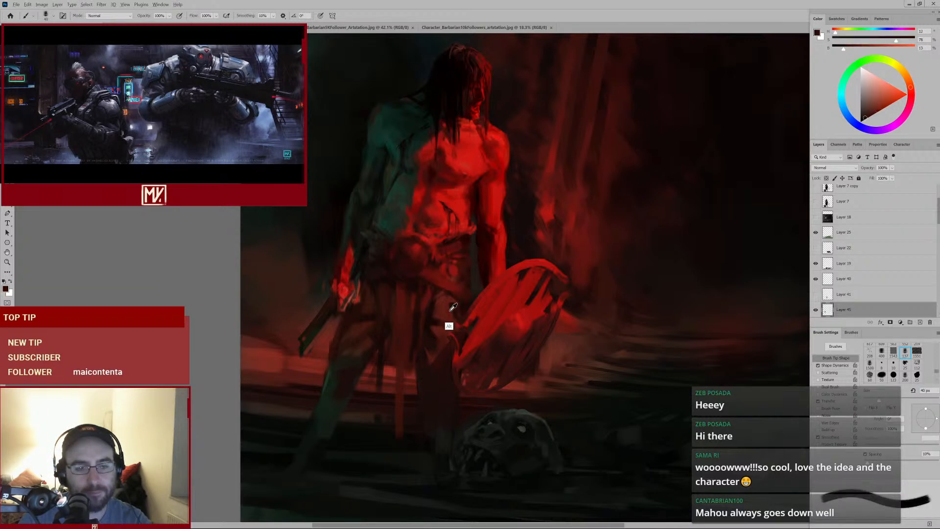
pyautogui.keyDown('alt'); pyautogui.click(451, 272); pyautogui.keyUp('alt')
pyautogui.press('[')
pyautogui.keyDown('alt'); pyautogui.click(447, 281); pyautogui.keyUp('alt')
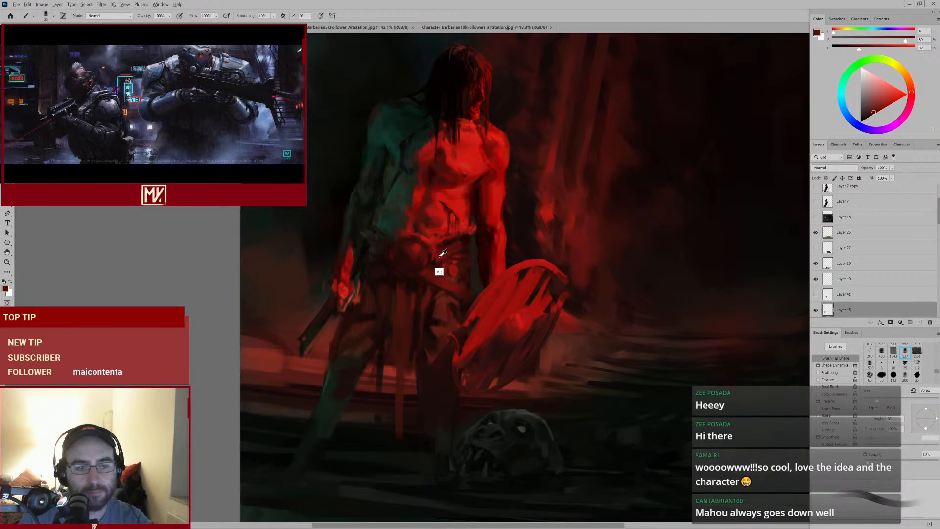
pyautogui.press('[')
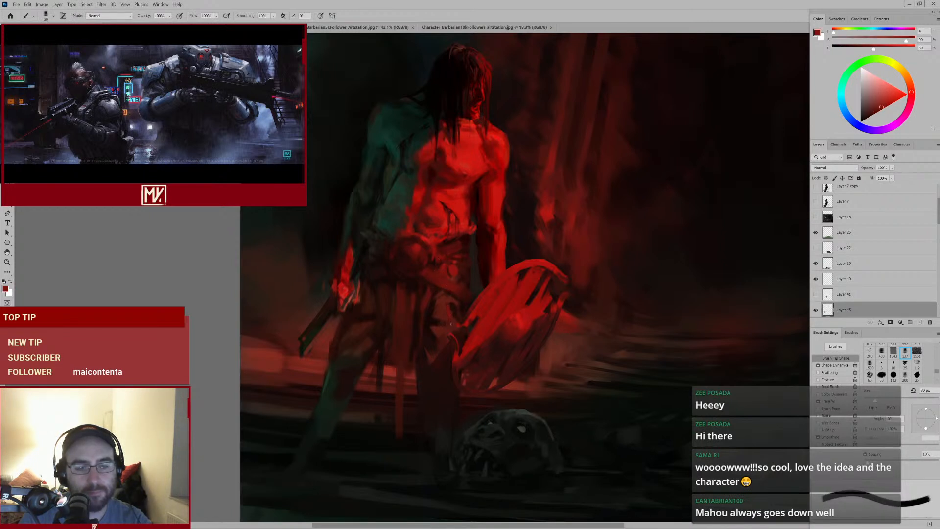
pyautogui.keyDown('alt'); pyautogui.click(457, 310); pyautogui.keyUp('alt')
pyautogui.press('[')
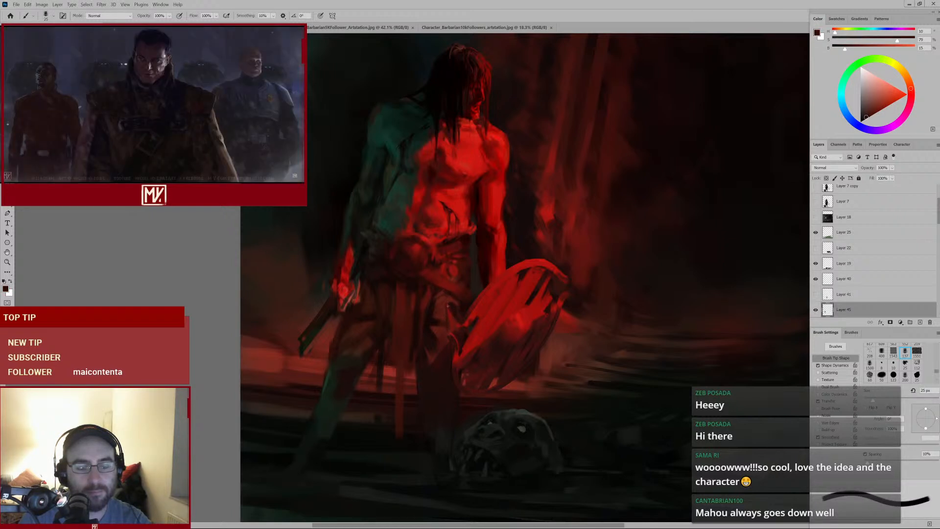
pyautogui.keyDown('alt'); pyautogui.click(453, 317); pyautogui.keyUp('alt')
pyautogui.keyDown('alt'); pyautogui.click(454, 304); pyautogui.keyUp('alt')
pyautogui.press(']')
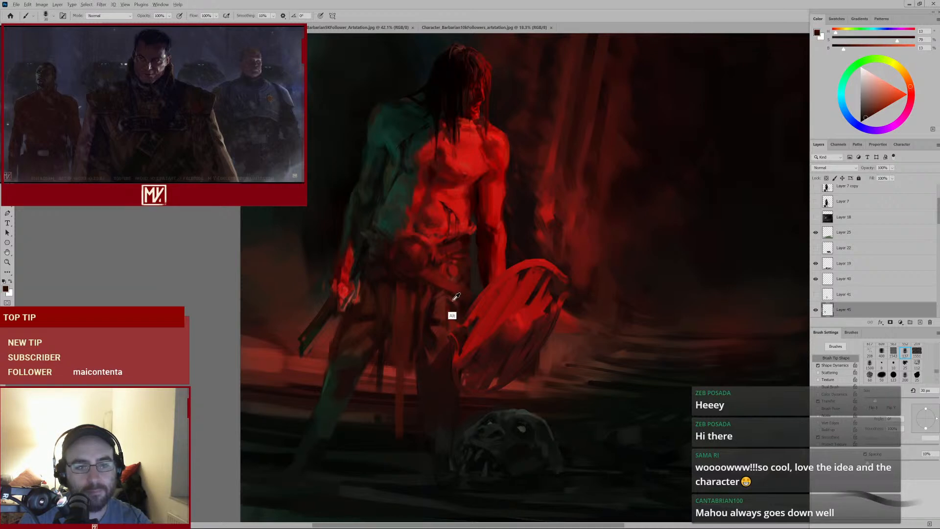
pyautogui.keyDown('alt'); pyautogui.click(449, 300); pyautogui.keyUp('alt')
# Sample reds near the barbarian's left hip and dab over the belt's left side
pyautogui.moveTo(463, 314); pyautogui.dragTo(445, 327)
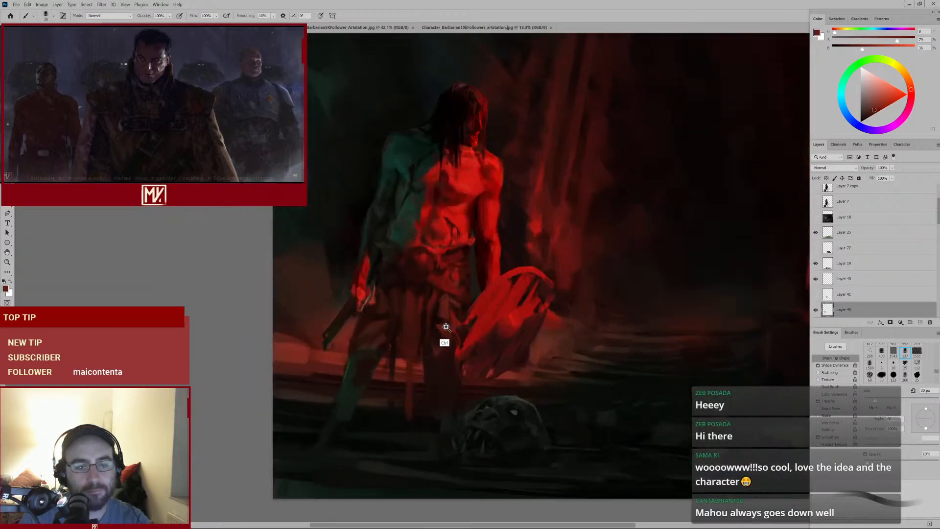
pyautogui.moveTo(457, 289); pyautogui.dragTo(480, 284)
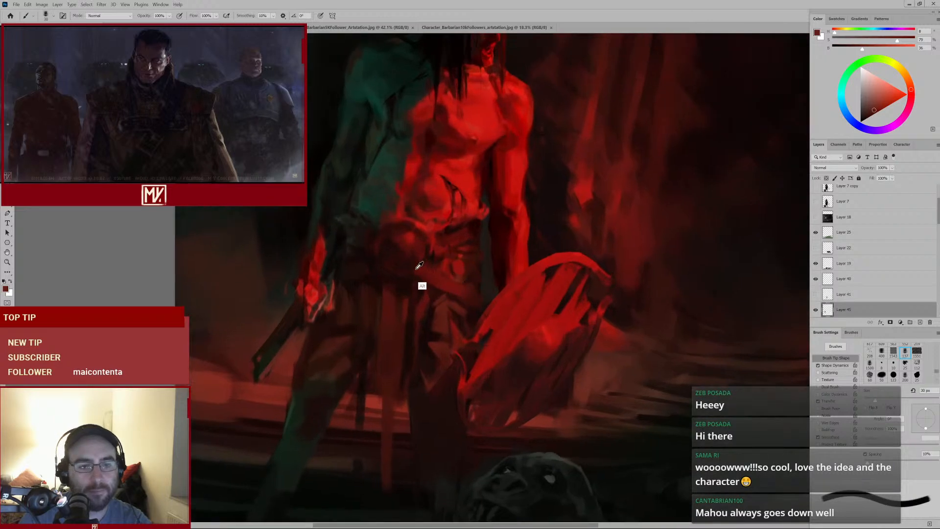
pyautogui.keyDown('alt'); pyautogui.click(372, 270); pyautogui.keyUp('alt')
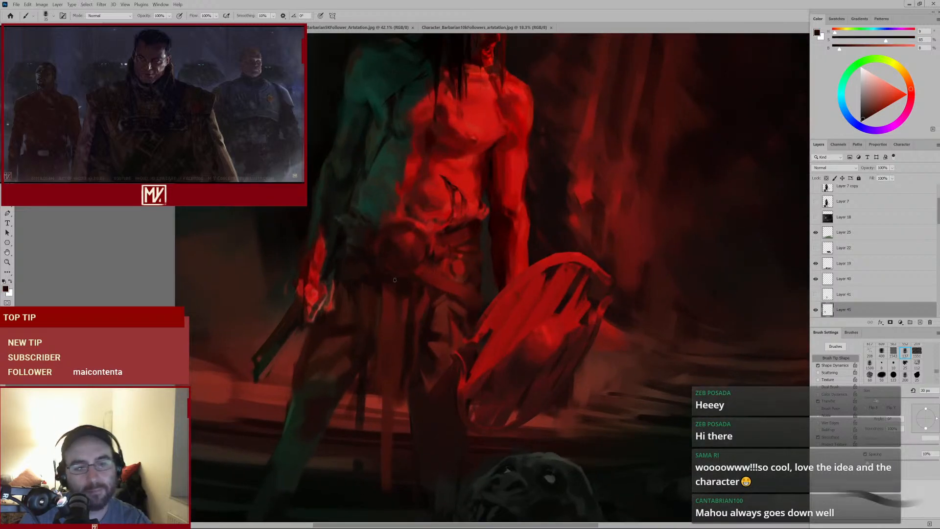
pyautogui.keyDown('alt'); pyautogui.click(362, 279); pyautogui.keyUp('alt')
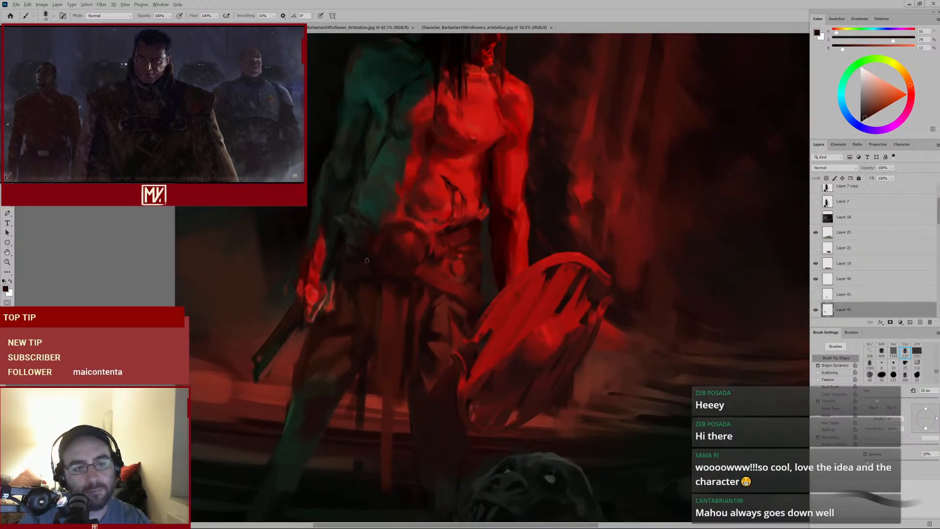
pyautogui.keyDown('alt'); pyautogui.click(367, 279); pyautogui.keyUp('alt')
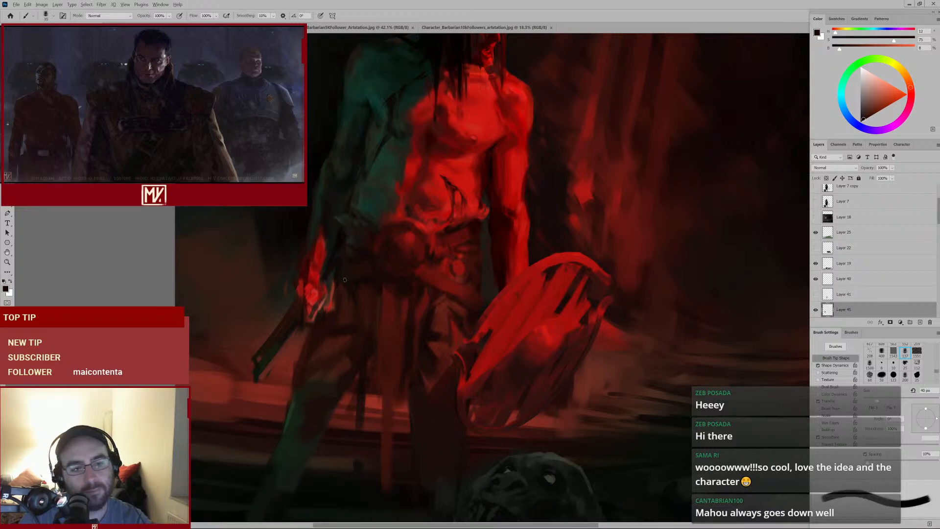
pyautogui.keyDown('alt'); pyautogui.click(358, 268); pyautogui.keyUp('alt')
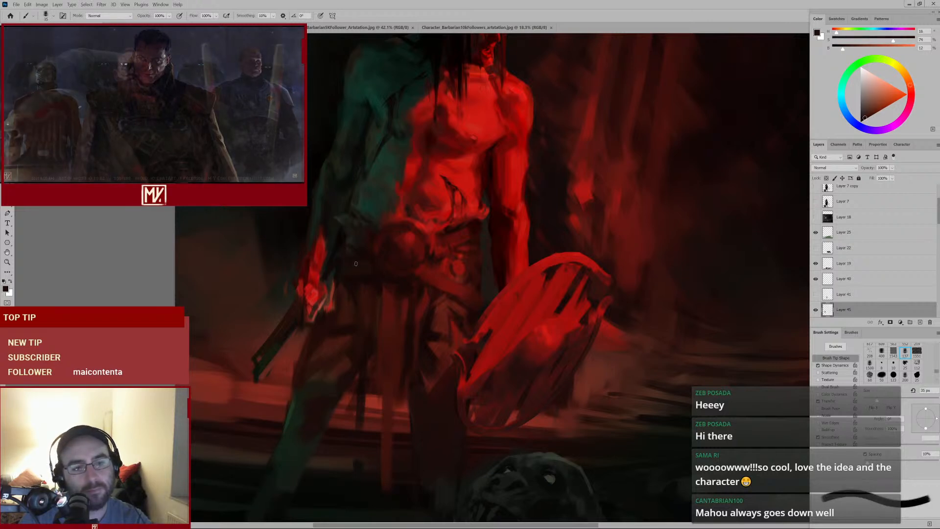
pyautogui.moveTo(414, 261); pyautogui.dragTo(388, 268)
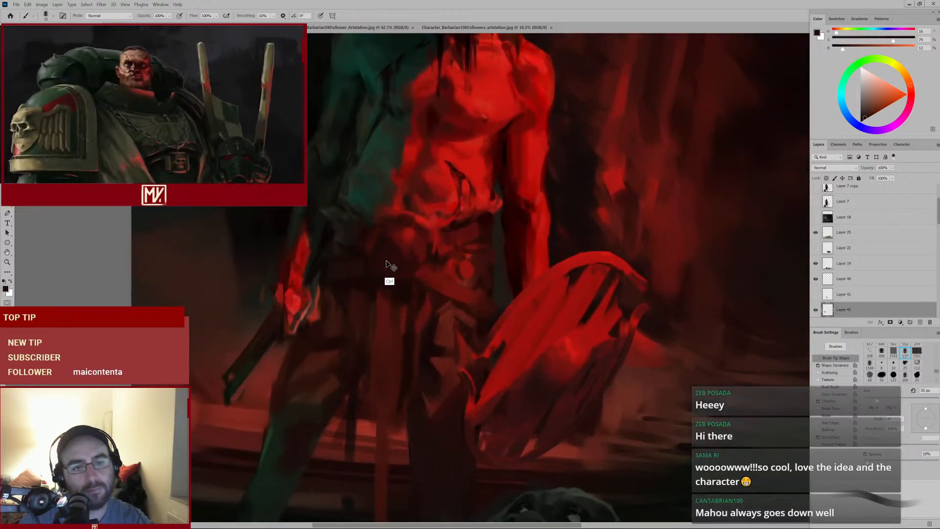
pyautogui.keyDown('alt'); pyautogui.click(356, 244); pyautogui.keyUp('alt')
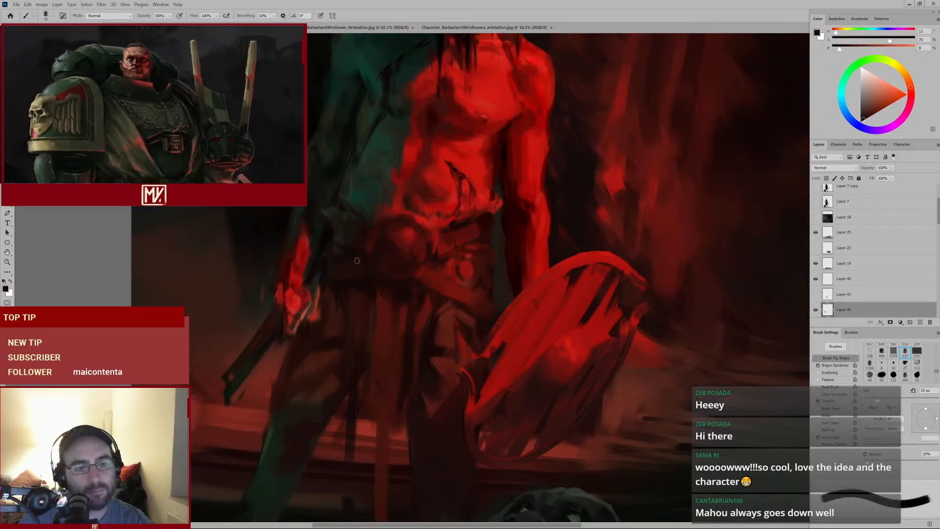
# Set the brush to 50 px, sample a red, and paint a stroke over the middle of the belt
pyautogui.press(']')
pyautogui.press(']')
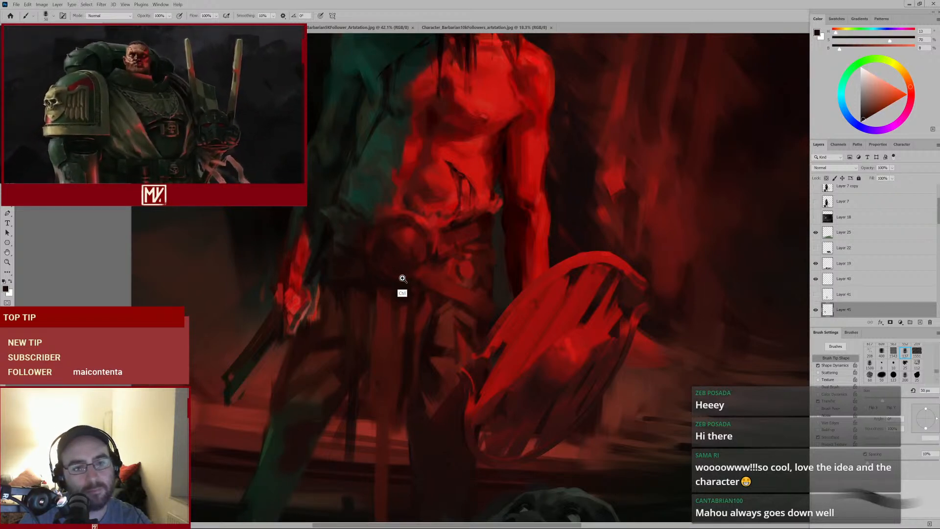
pyautogui.moveTo(403, 277)
pyautogui.mouseDown()
pyautogui.moveTo(394, 282)
pyautogui.moveTo(413, 273)
pyautogui.mouseUp()
pyautogui.keyDown('alt'); pyautogui.click(422, 262); pyautogui.keyUp('alt')
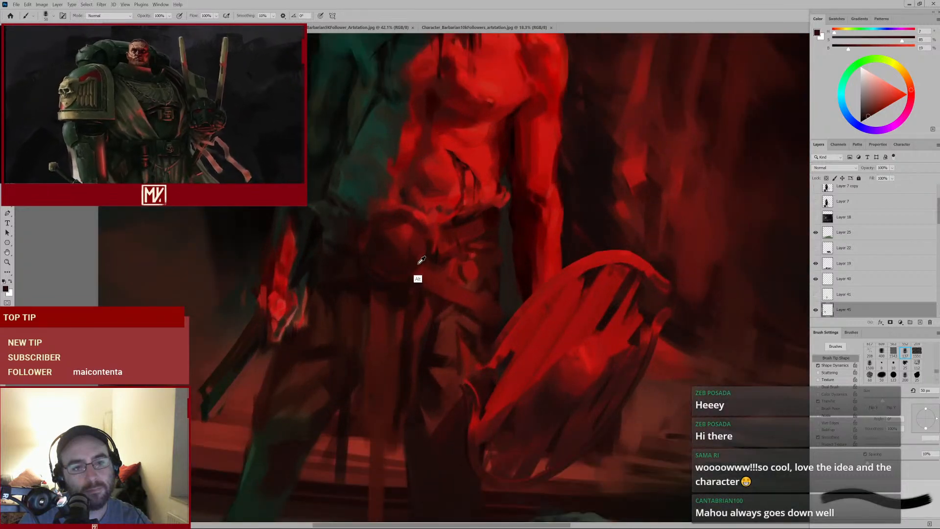
pyautogui.moveTo(412, 274); pyautogui.dragTo(430, 254)
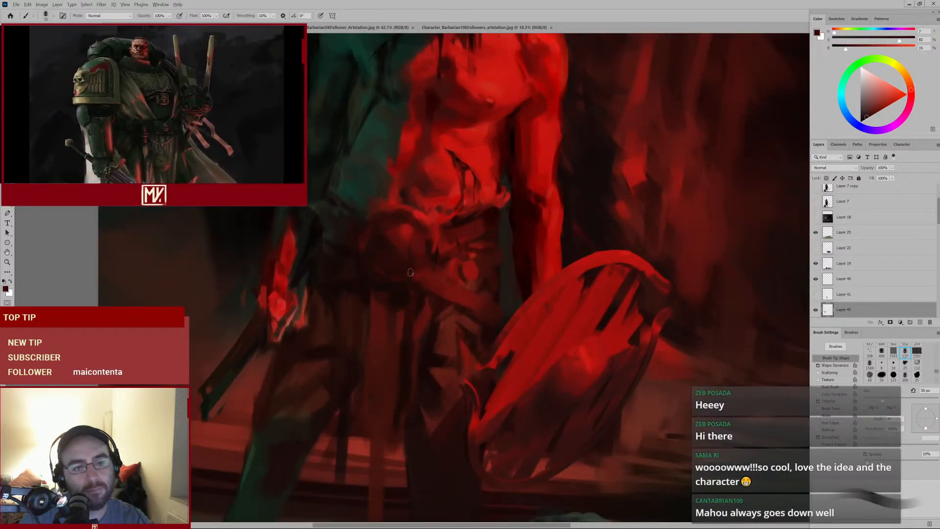
pyautogui.keyDown('alt'); pyautogui.click(381, 280); pyautogui.keyUp('alt')
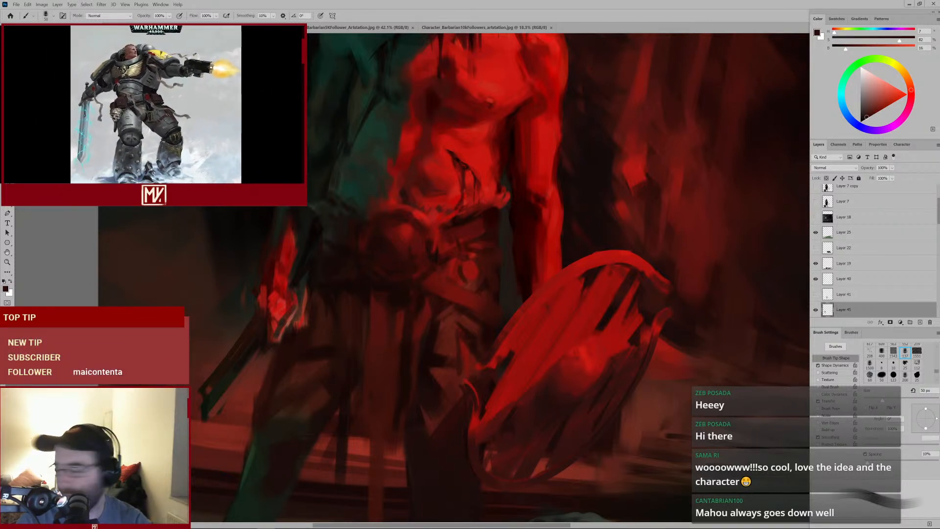
# Sample reds around the abdomen and paint strokes from the belly down across the belt
pyautogui.keyDown('alt'); pyautogui.click(417, 185); pyautogui.keyUp('alt')
pyautogui.moveTo(474, 187)
pyautogui.mouseDown()
pyautogui.moveTo(428, 222)
pyautogui.moveTo(444, 210)
pyautogui.mouseUp()
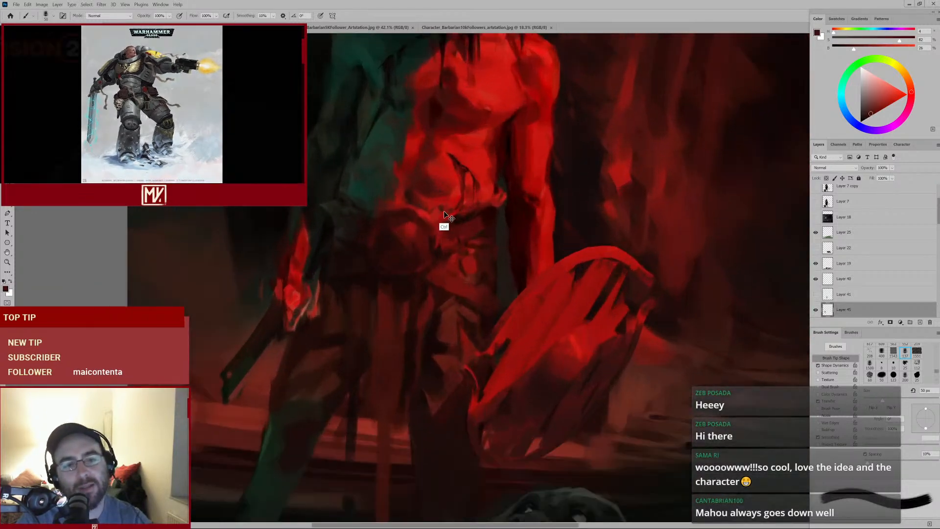
pyautogui.keyDown('alt'); pyautogui.click(470, 216); pyautogui.keyUp('alt')
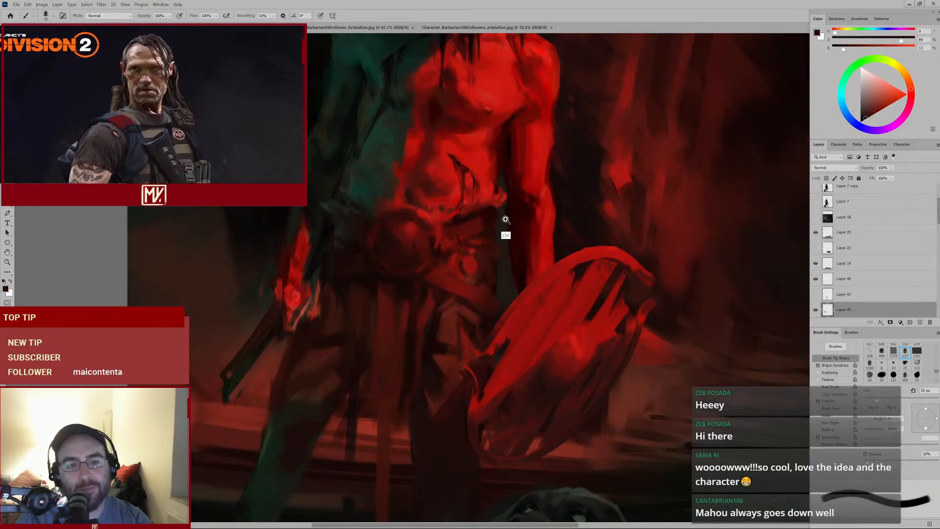
pyautogui.moveTo(503, 220)
pyautogui.mouseDown()
pyautogui.moveTo(459, 247)
pyautogui.moveTo(480, 245)
pyautogui.moveTo(448, 236)
pyautogui.mouseUp()
pyautogui.keyDown('alt'); pyautogui.click(447, 251); pyautogui.keyUp('alt')
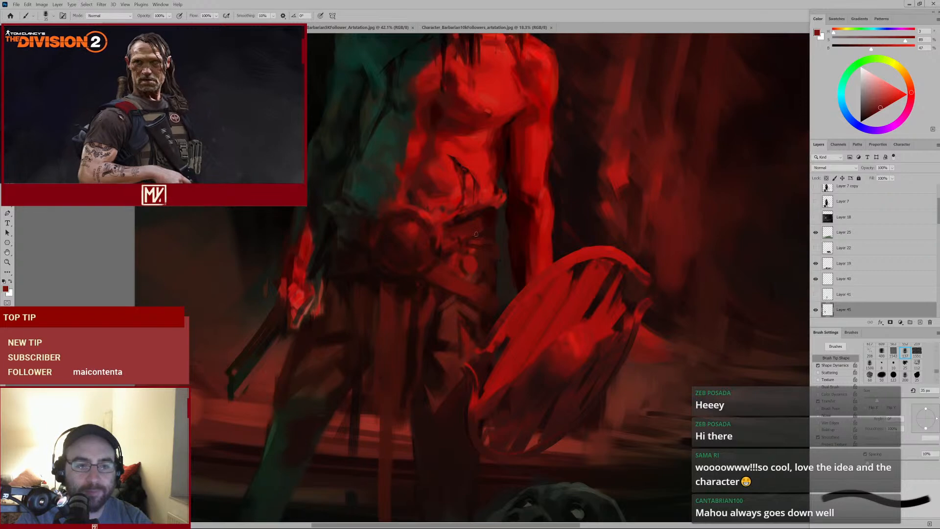
pyautogui.keyDown('alt'); pyautogui.click(446, 235); pyautogui.keyUp('alt')
pyautogui.moveTo(433, 217); pyautogui.dragTo(447, 258)
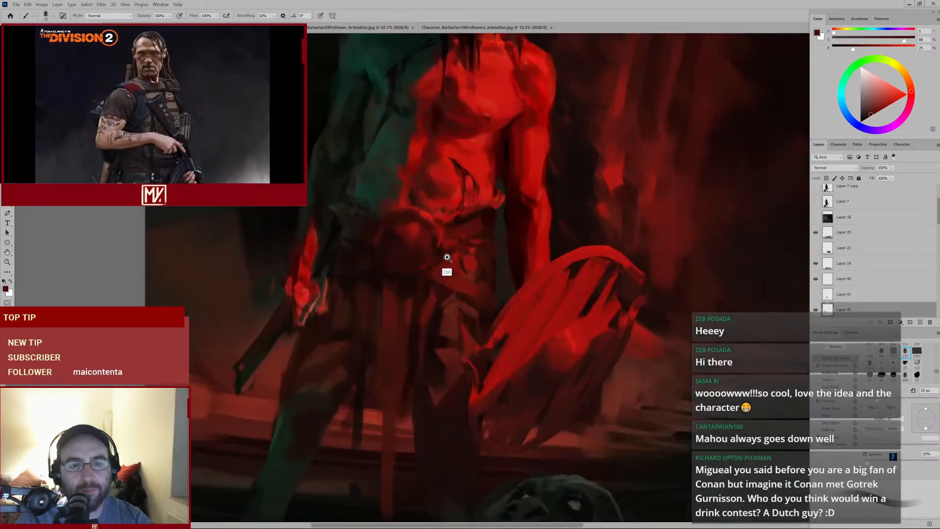
# Sample a red from the abdomen, paint a stroke across the belly, and shrink the brush
pyautogui.keyDown('alt'); pyautogui.click(412, 199); pyautogui.keyUp('alt')
pyautogui.keyDown('alt'); pyautogui.click(412, 200); pyautogui.keyUp('alt')
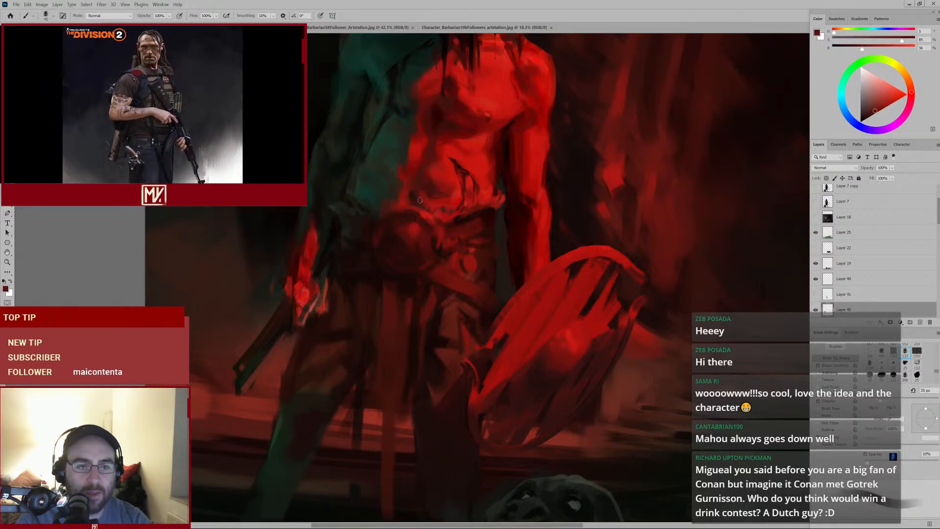
pyautogui.moveTo(469, 210); pyautogui.dragTo(430, 198)
pyautogui.keyDown('alt'); pyautogui.click(370, 190); pyautogui.keyUp('alt')
pyautogui.press('[')
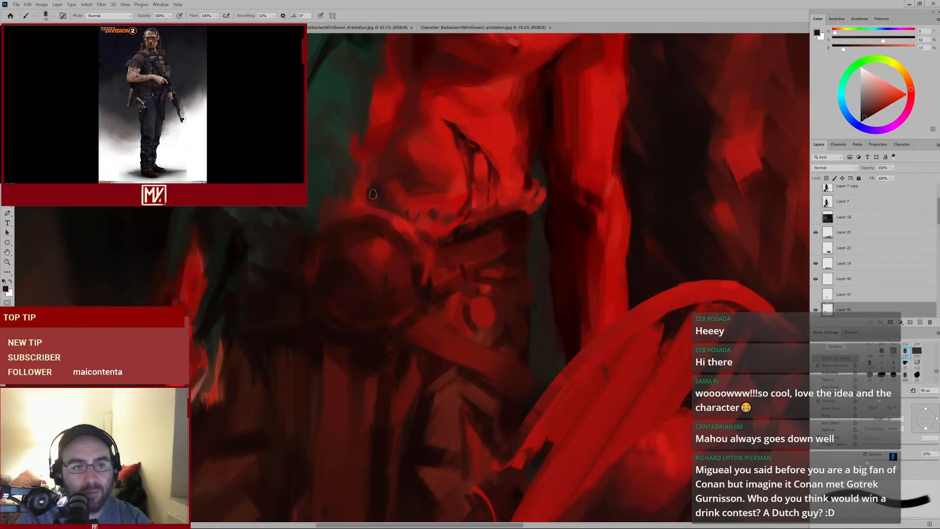
# Sample reds around the belt and paint a diagonal stroke down over the belt's middle
pyautogui.moveTo(404, 226)
pyautogui.mouseDown()
pyautogui.moveTo(393, 227)
pyautogui.moveTo(407, 213)
pyautogui.moveTo(418, 233)
pyautogui.mouseUp()
pyautogui.keyDown('alt'); pyautogui.click(408, 222); pyautogui.keyUp('alt')
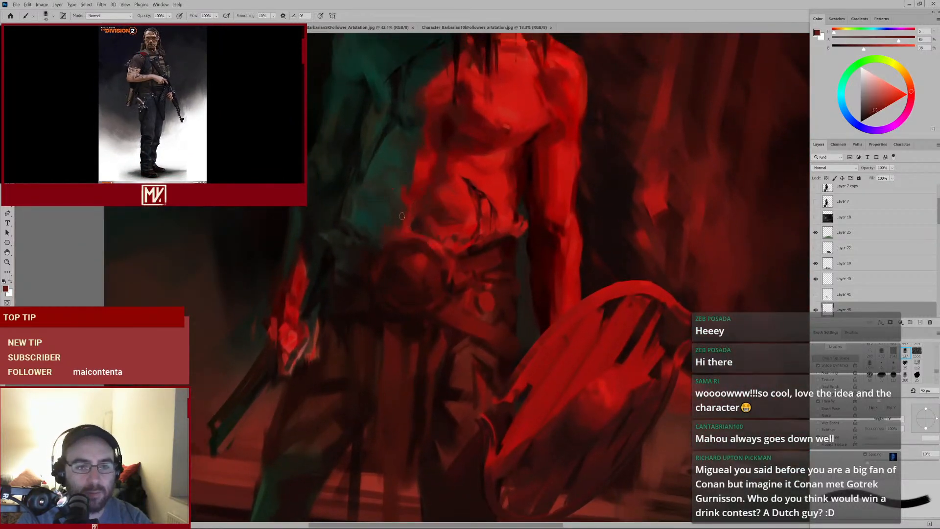
pyautogui.keyDown('alt'); pyautogui.click(408, 234); pyautogui.keyUp('alt')
pyautogui.press(']')
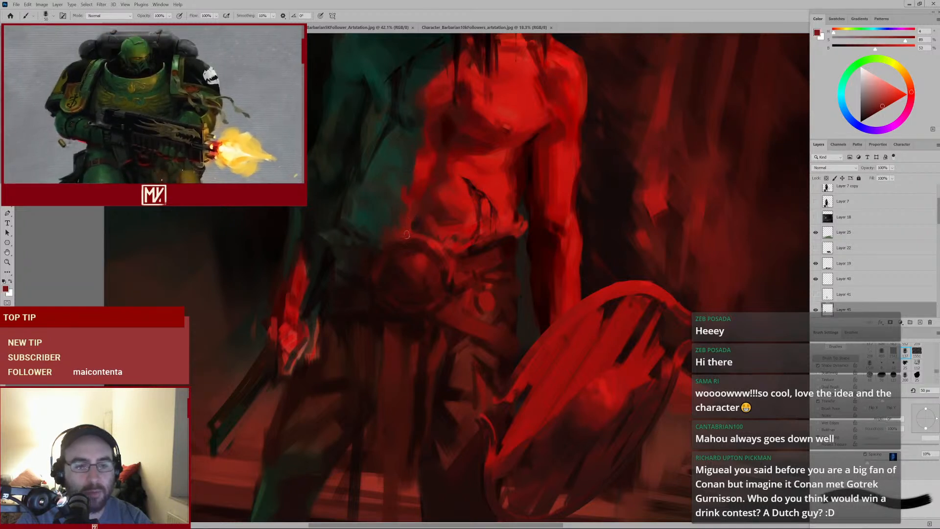
pyautogui.keyDown('alt'); pyautogui.click(419, 181); pyautogui.keyUp('alt')
pyautogui.press('[')
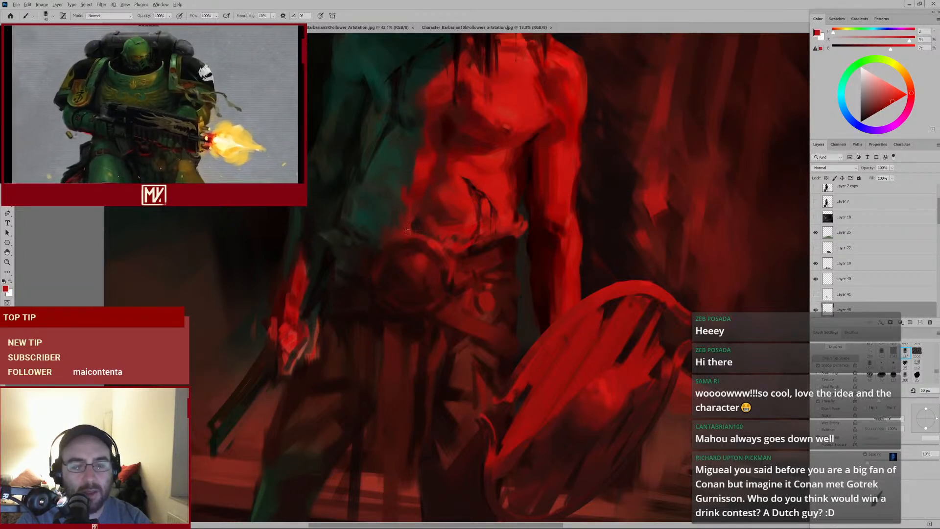
pyautogui.moveTo(439, 234); pyautogui.dragTo(407, 261)
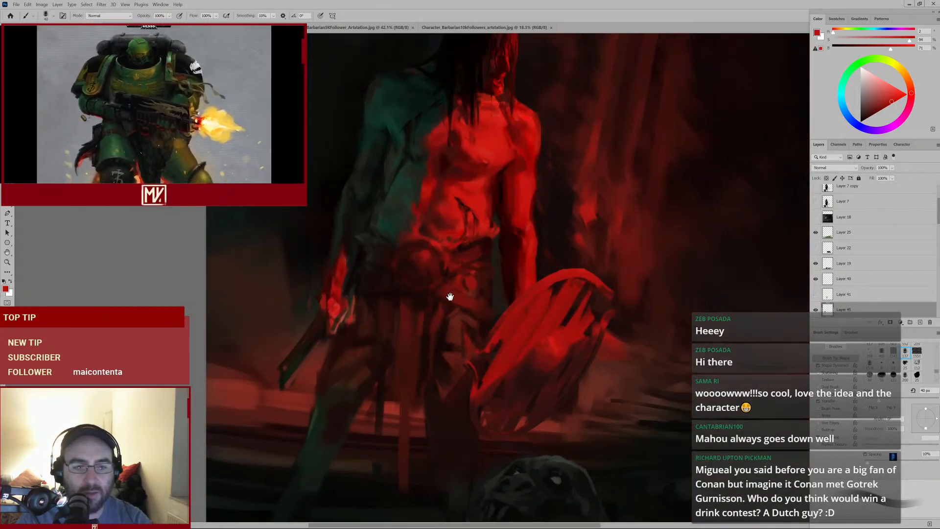
# Sample more reds on the belt, adjust the brush size, and paint strokes down over the belt and loincloth front
pyautogui.moveTo(449, 295)
pyautogui.mouseDown()
pyautogui.moveTo(413, 224)
pyautogui.moveTo(446, 244)
pyautogui.mouseUp()
pyautogui.keyDown('alt'); pyautogui.click(446, 247); pyautogui.keyUp('alt')
pyautogui.press(']')
pyautogui.keyDown('alt'); pyautogui.click(443, 238); pyautogui.keyUp('alt')
pyautogui.press('[')
pyautogui.press('[')
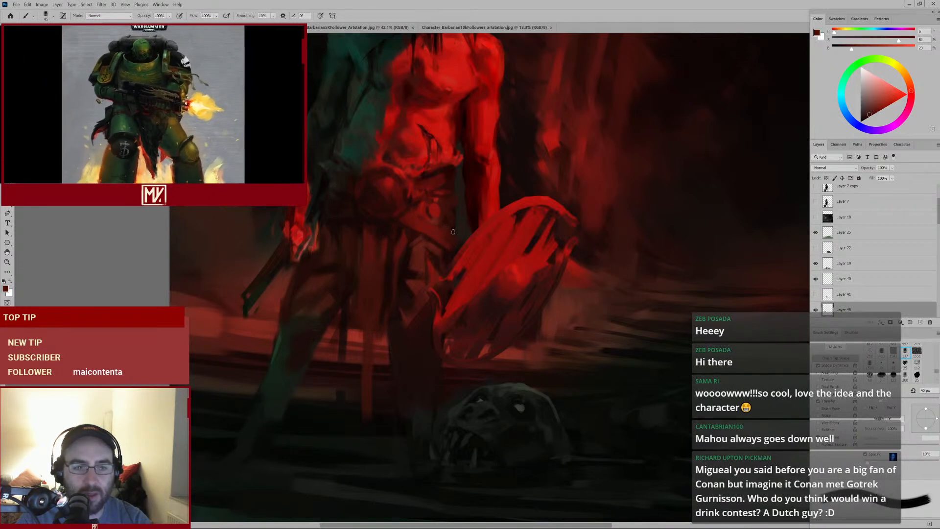
pyautogui.keyDown('alt'); pyautogui.click(451, 233); pyautogui.keyUp('alt')
pyautogui.press('[')
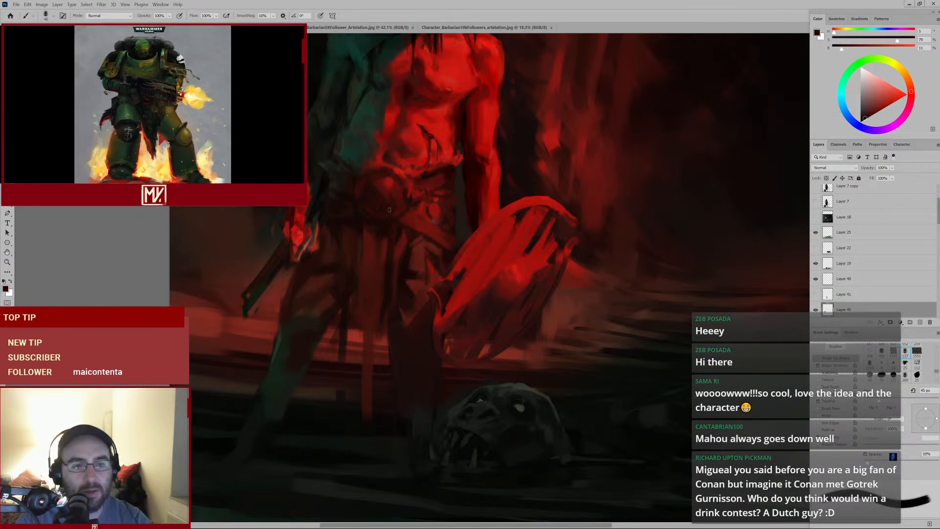
pyautogui.keyDown('alt'); pyautogui.click(397, 191); pyautogui.keyUp('alt')
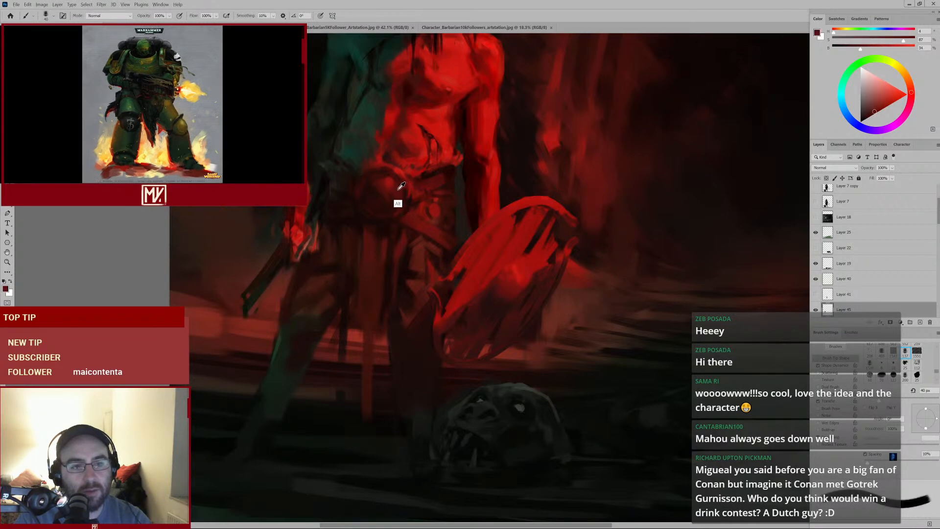
pyautogui.press(']')
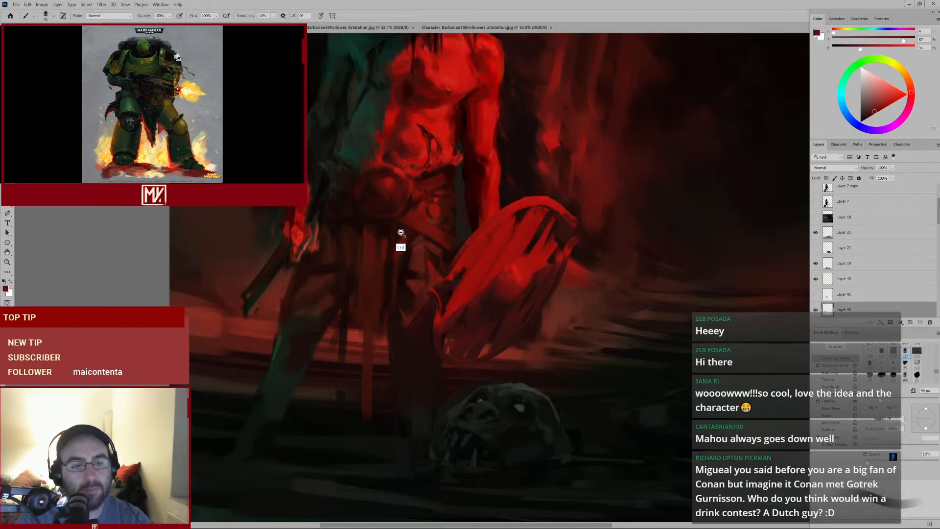
pyautogui.keyDown('ctrl'); pyautogui.moveTo(401, 232); pyautogui.dragTo(395, 235); pyautogui.keyUp('ctrl')
pyautogui.moveTo(389, 199); pyautogui.dragTo(414, 255)
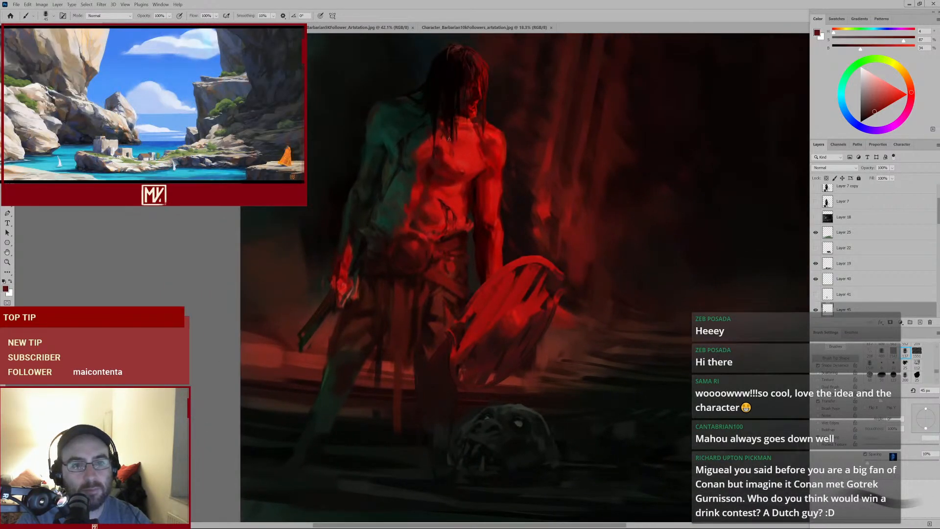
# Sample reds near the hip, shrink the brush, and paint a long stroke from the loincloth up across the torso
pyautogui.keyDown('ctrl'); pyautogui.moveTo(478, 227); pyautogui.dragTo(454, 249); pyautogui.keyUp('ctrl')
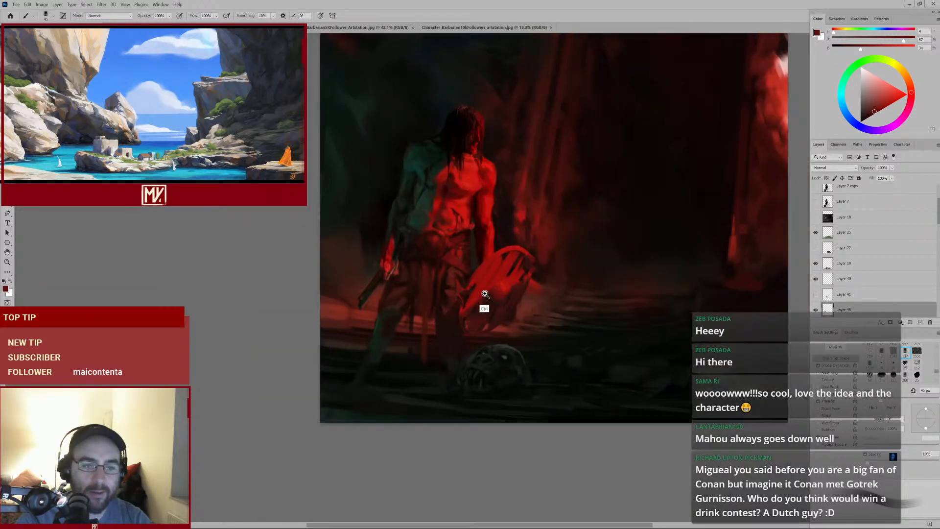
pyautogui.keyDown('ctrl'); pyautogui.moveTo(485, 294); pyautogui.dragTo(511, 283); pyautogui.keyUp('ctrl')
pyautogui.moveTo(466, 306); pyautogui.dragTo(475, 281)
pyautogui.keyDown('alt'); pyautogui.click(444, 263); pyautogui.keyUp('alt')
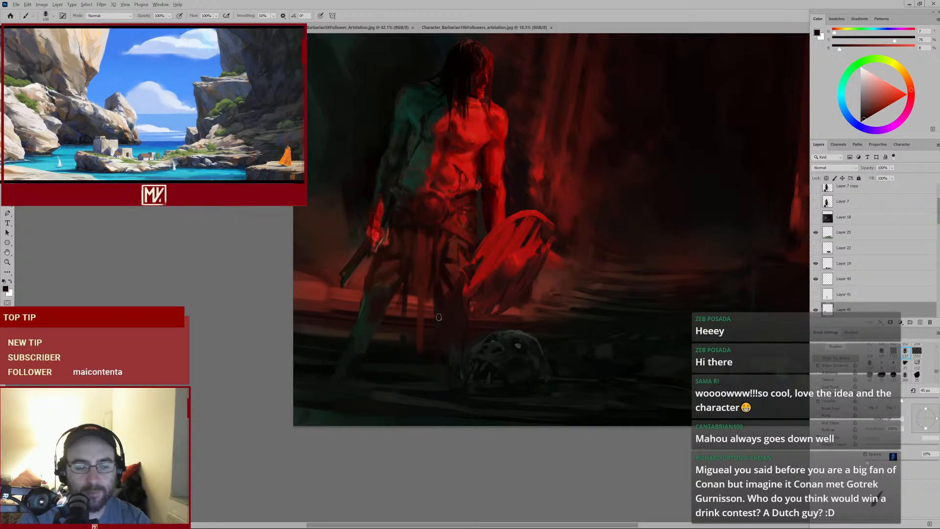
pyautogui.press('[')
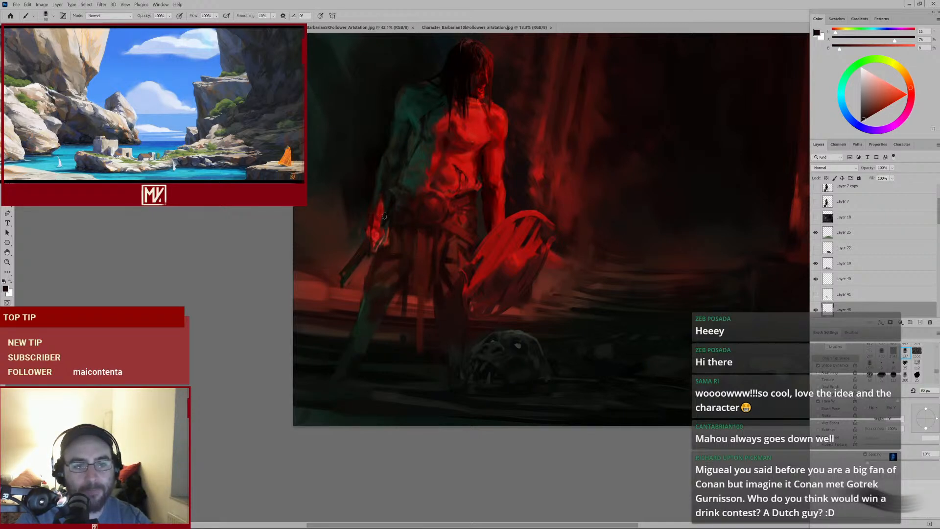
pyautogui.press('[')
pyautogui.keyDown('alt'); pyautogui.click(440, 237); pyautogui.keyUp('alt')
pyautogui.press('[')
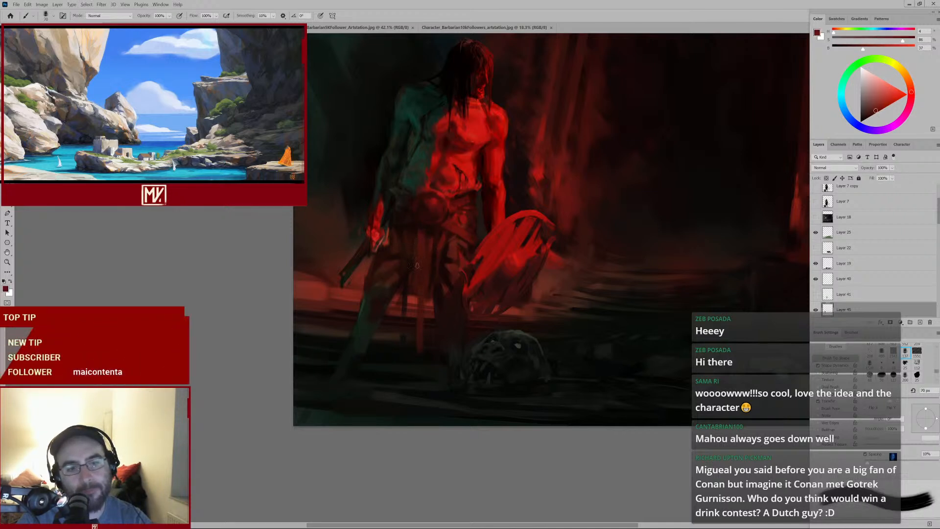
pyautogui.keyDown('alt'); pyautogui.click(419, 227); pyautogui.keyUp('alt')
pyautogui.press('[')
pyautogui.press('[')
pyautogui.press('[')
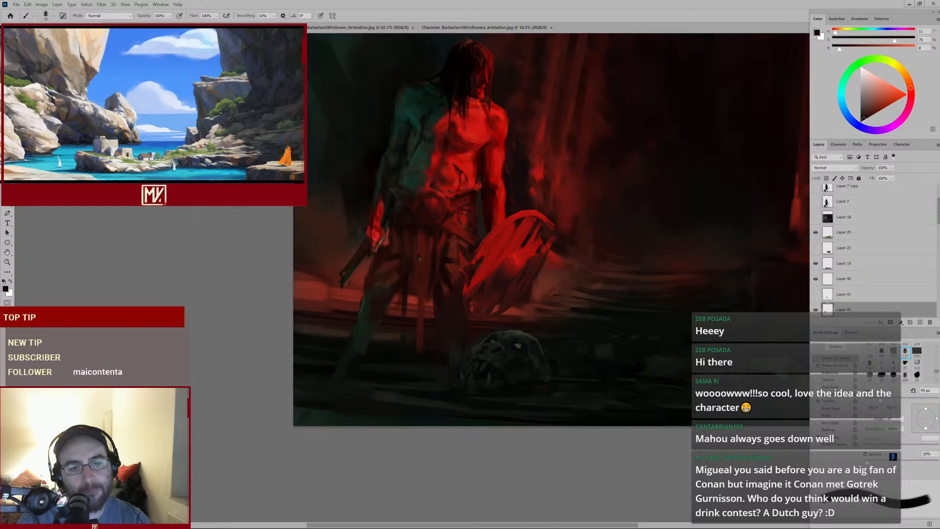
pyautogui.moveTo(433, 273)
pyautogui.mouseDown()
pyautogui.moveTo(408, 303)
pyautogui.moveTo(425, 285)
pyautogui.moveTo(445, 283)
pyautogui.moveTo(484, 185)
pyautogui.mouseUp()
pyautogui.press('[')
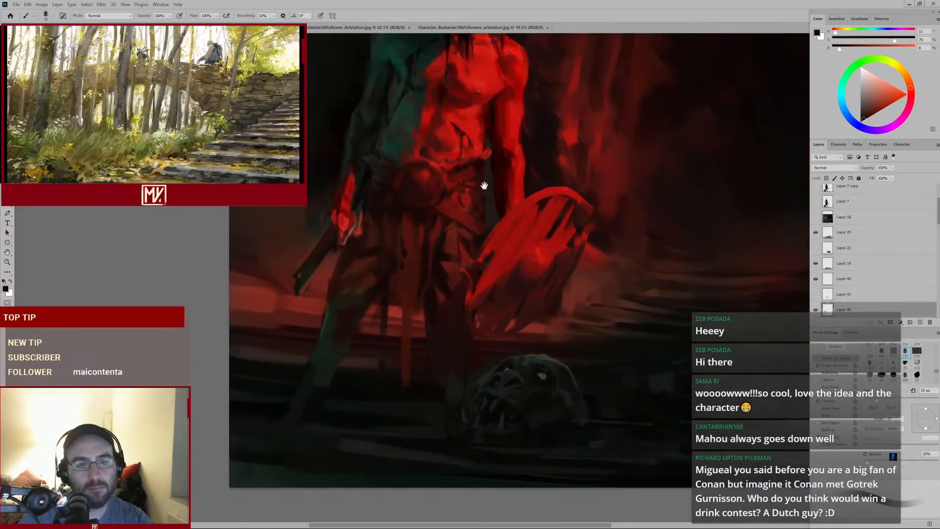
# Compare the head and torso with the current layer hidden and shown
pyautogui.moveTo(434, 207); pyautogui.dragTo(426, 279)
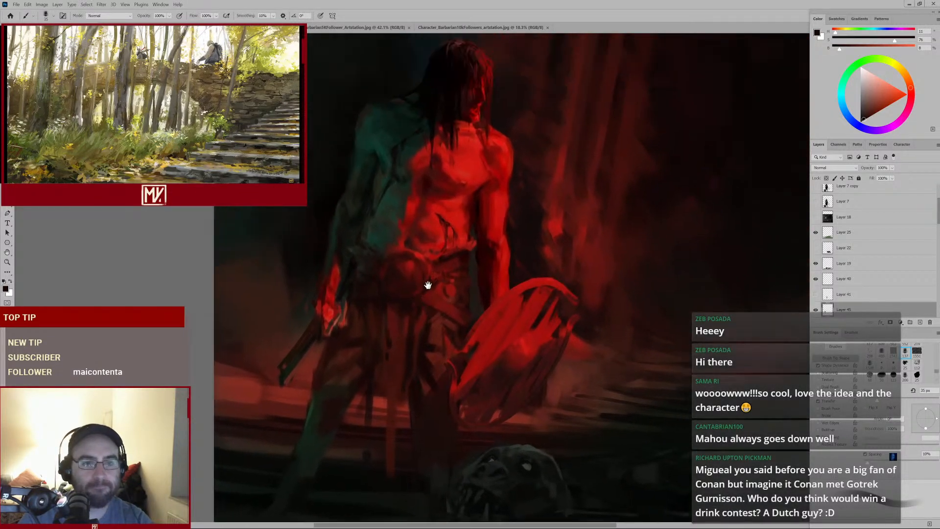
pyautogui.keyDown('alt'); pyautogui.click(450, 119); pyautogui.keyUp('alt')
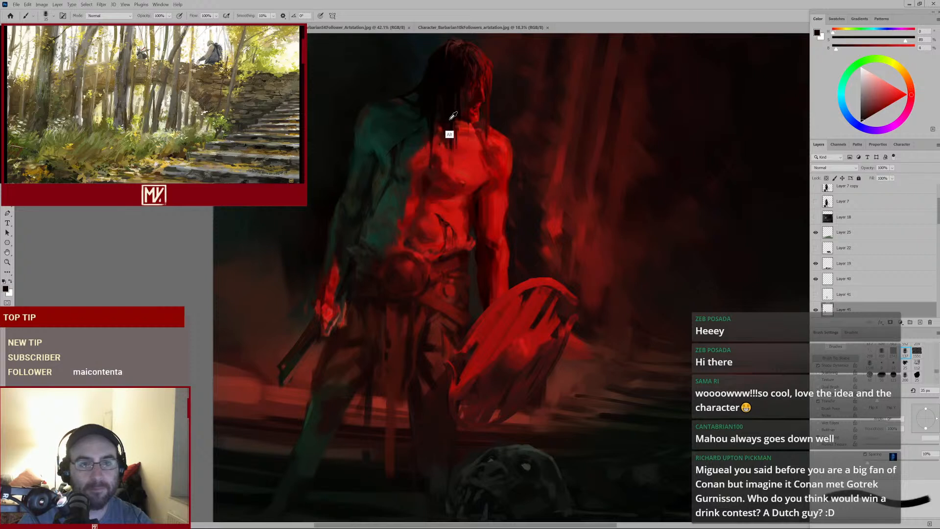
pyautogui.click(815, 310)
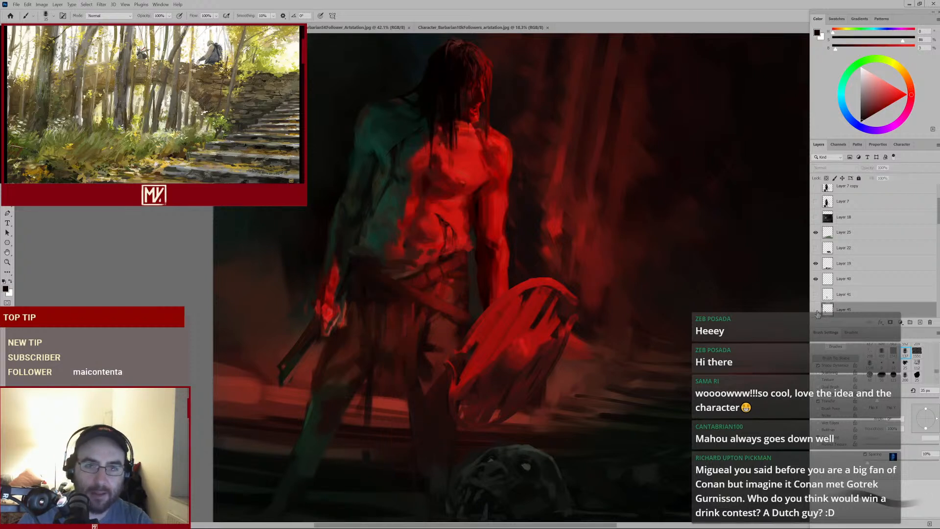
pyautogui.click(815, 310)
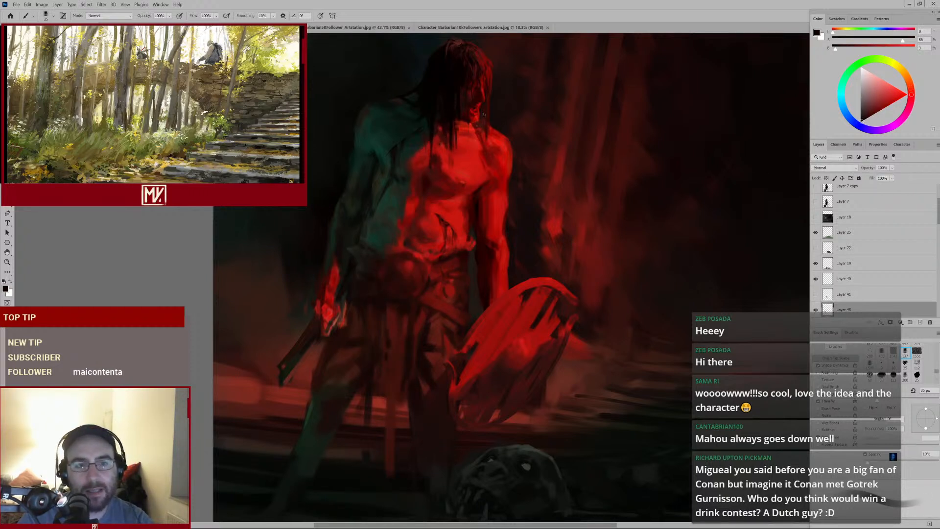
pyautogui.moveTo(475, 106); pyautogui.dragTo(496, 98)
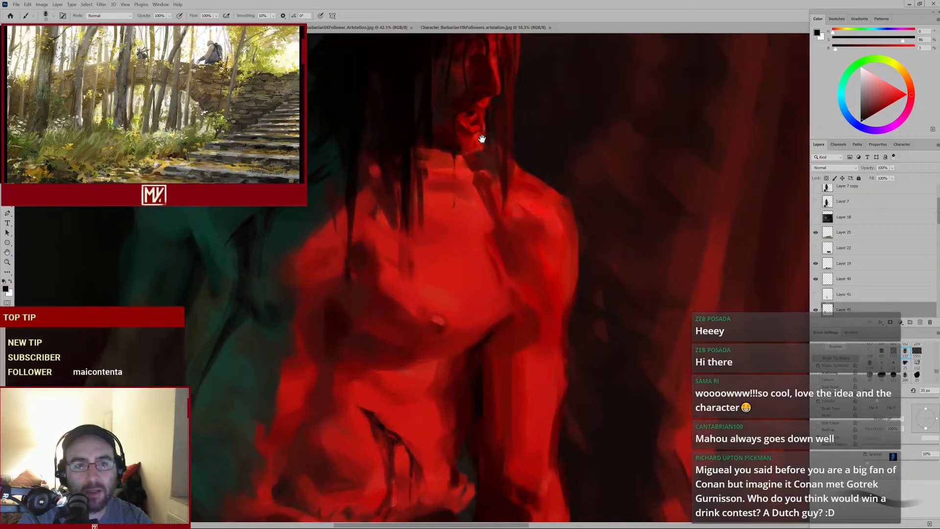
pyautogui.moveTo(480, 140); pyautogui.dragTo(487, 209)
pyautogui.press(']')
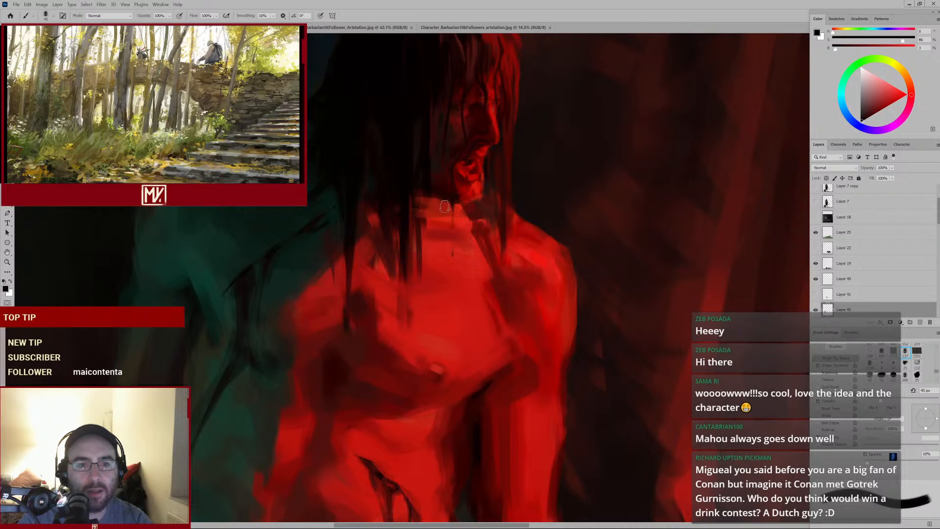
pyautogui.click(816, 309)
pyautogui.click(816, 310)
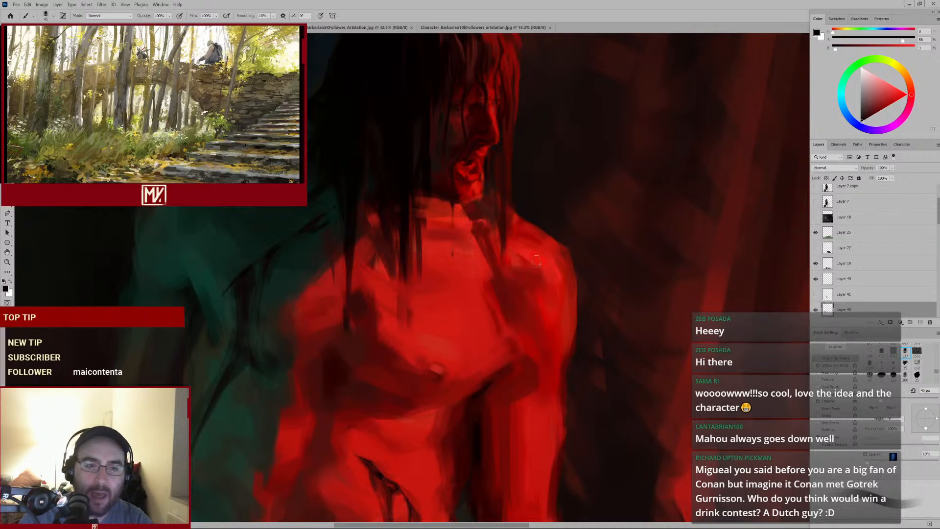
# Paint a dark stroke along the neck, then sample a red and paint a small stroke under the mouth
pyautogui.moveTo(531, 252); pyautogui.dragTo(492, 275)
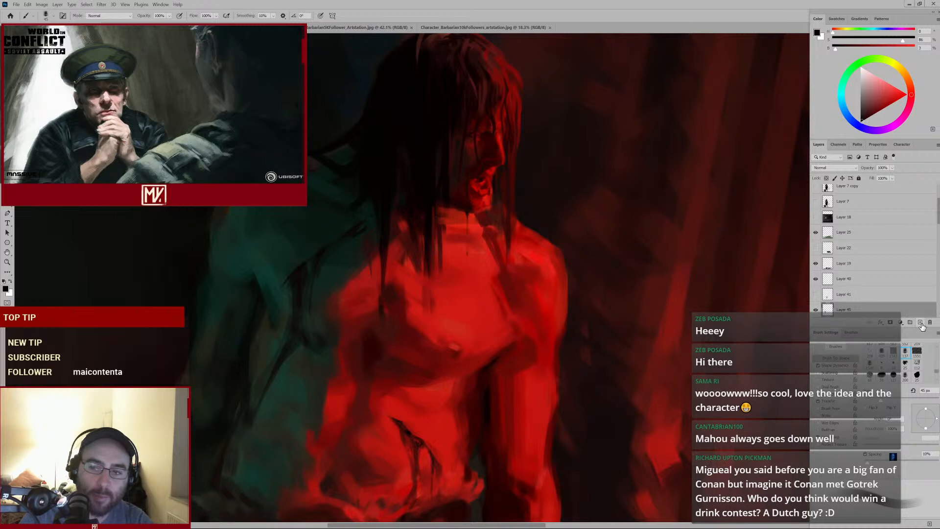
pyautogui.keyDown('alt'); pyautogui.click(486, 203); pyautogui.keyUp('alt')
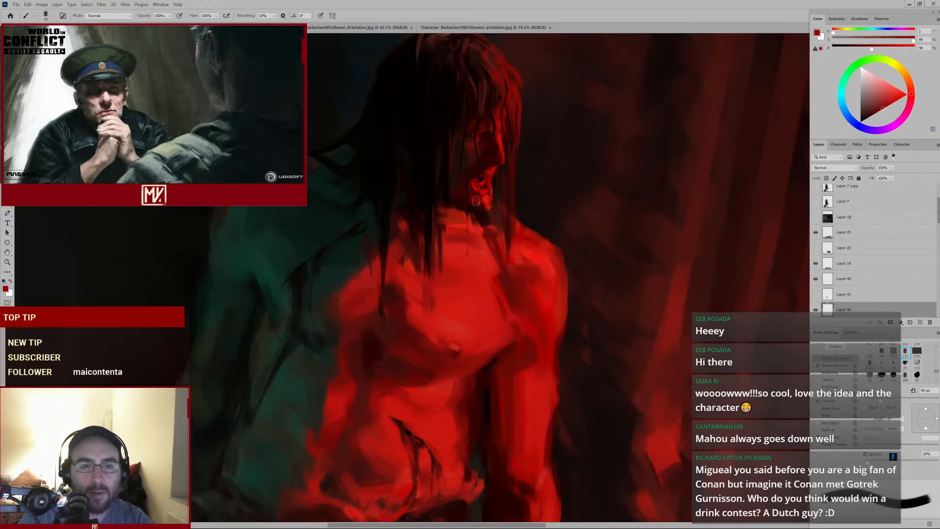
pyautogui.moveTo(480, 203); pyautogui.dragTo(493, 211)
pyautogui.press(']')
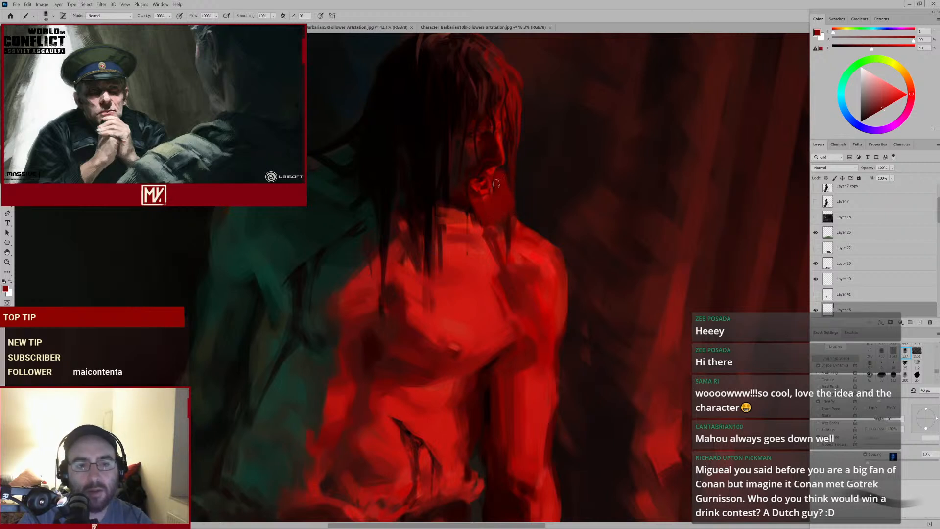
pyautogui.keyDown('alt'); pyautogui.click(485, 168); pyautogui.keyUp('alt')
pyautogui.press('[')
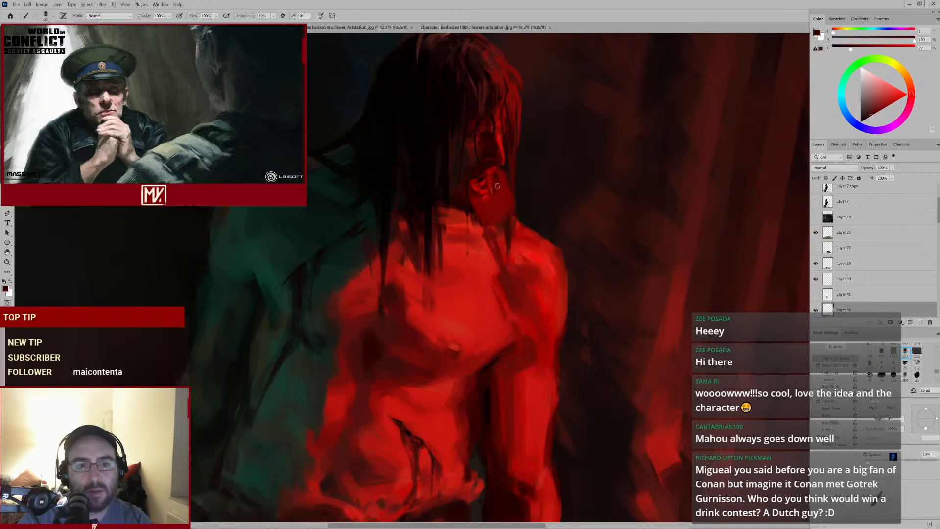
# Sample reds around the chin and neck and enlarge the brush
pyautogui.keyDown('alt'); pyautogui.click(501, 189); pyautogui.keyUp('alt')
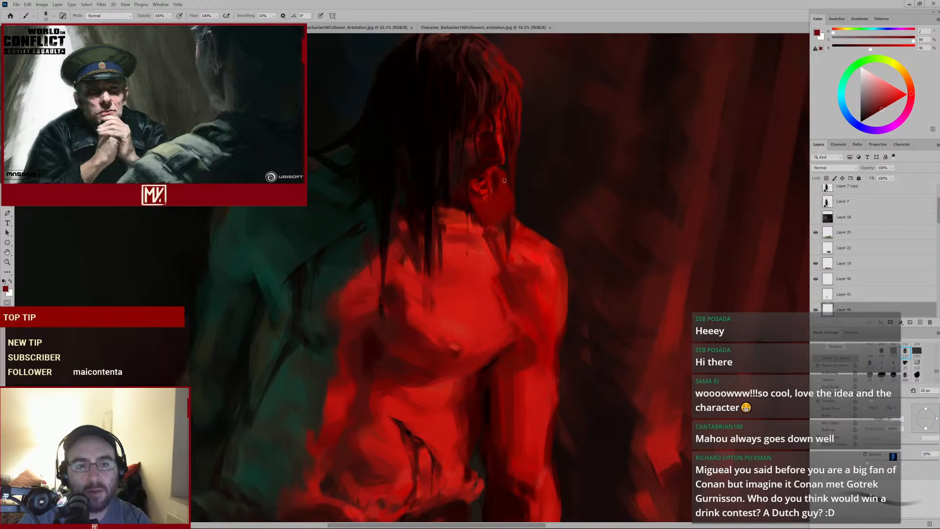
pyautogui.press(']')
pyautogui.keyDown('alt'); pyautogui.click(468, 214); pyautogui.keyUp('alt')
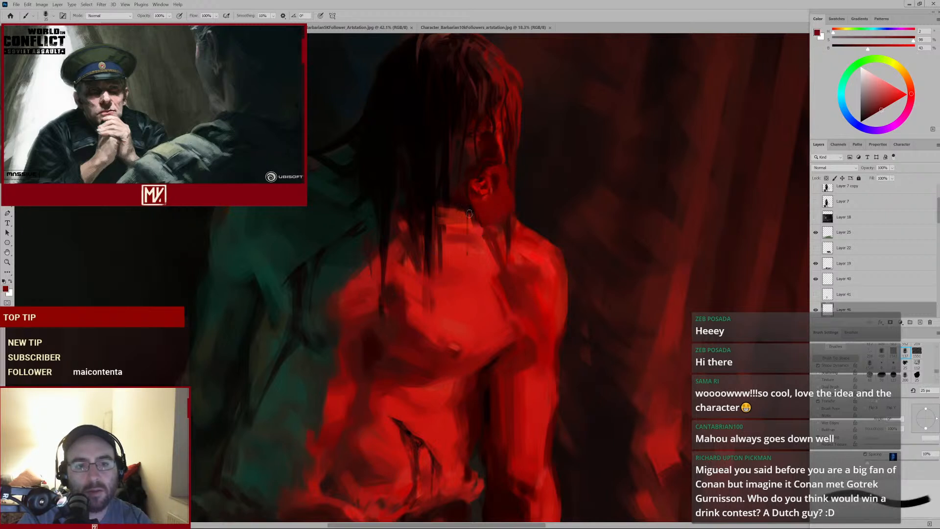
pyautogui.keyDown('alt'); pyautogui.click(466, 237); pyautogui.keyUp('alt')
pyautogui.press(']')
pyautogui.press(']')
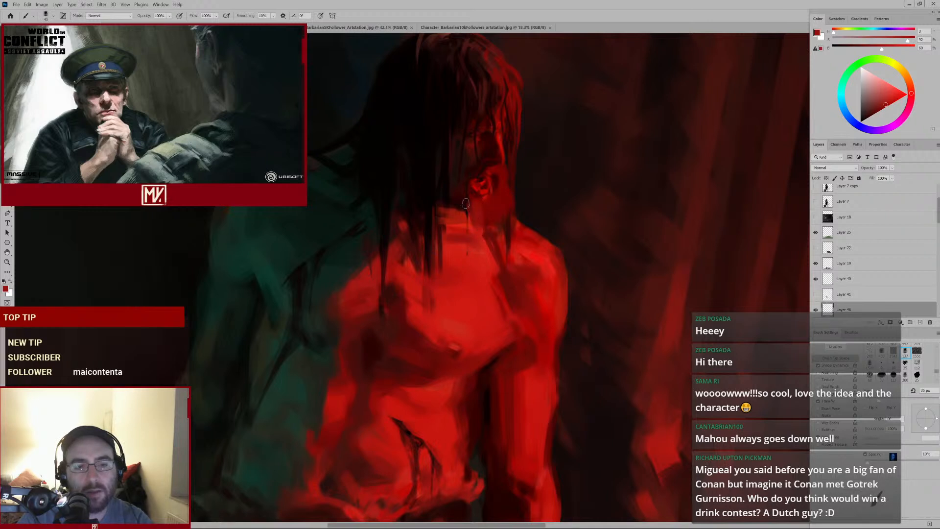
pyautogui.keyDown('alt'); pyautogui.click(455, 190); pyautogui.keyUp('alt')
pyautogui.press(']')
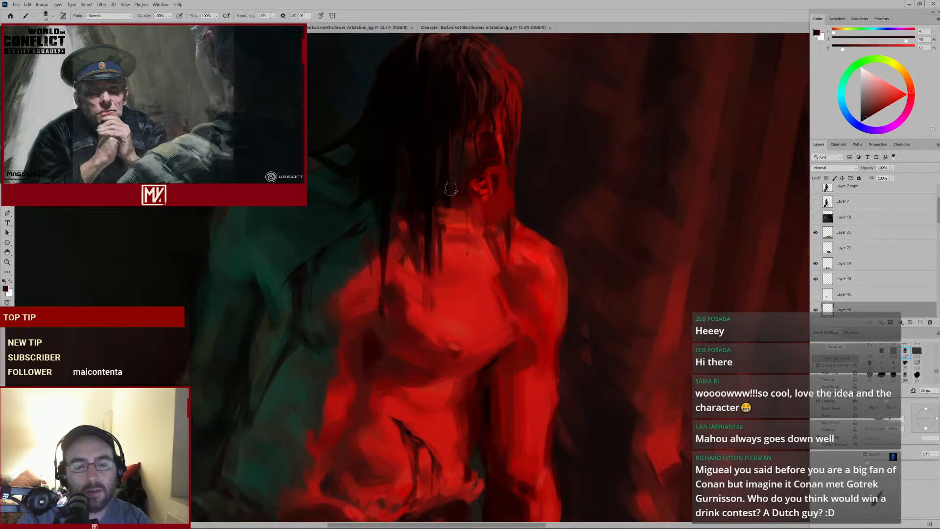
# Paint several red strokes down the chin and along the neck
pyautogui.moveTo(449, 190); pyautogui.dragTo(450, 217)
pyautogui.keyDown('alt'); pyautogui.click(472, 230); pyautogui.keyUp('alt')
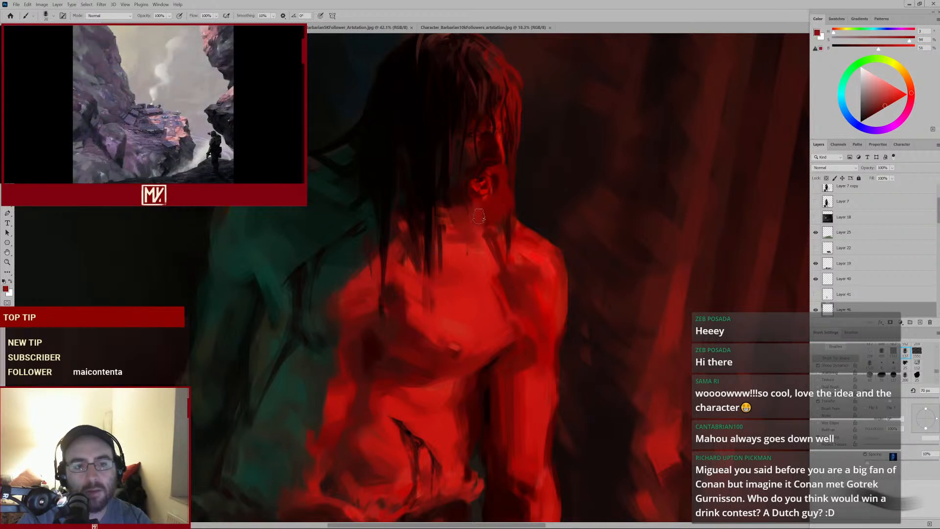
pyautogui.keyDown('alt'); pyautogui.click(460, 204); pyautogui.keyUp('alt')
pyautogui.moveTo(444, 203)
pyautogui.mouseDown()
pyautogui.moveTo(460, 232)
pyautogui.moveTo(435, 217)
pyautogui.moveTo(460, 213)
pyautogui.moveTo(456, 240)
pyautogui.mouseUp()
pyautogui.moveTo(460, 212)
pyautogui.mouseDown()
pyautogui.moveTo(468, 241)
pyautogui.moveTo(475, 225)
pyautogui.moveTo(484, 234)
pyautogui.moveTo(474, 253)
pyautogui.moveTo(453, 242)
pyautogui.moveTo(466, 259)
pyautogui.mouseUp()
pyautogui.moveTo(454, 247)
pyautogui.mouseDown()
pyautogui.moveTo(482, 296)
pyautogui.moveTo(469, 311)
pyautogui.moveTo(489, 296)
pyautogui.moveTo(494, 254)
pyautogui.mouseUp()
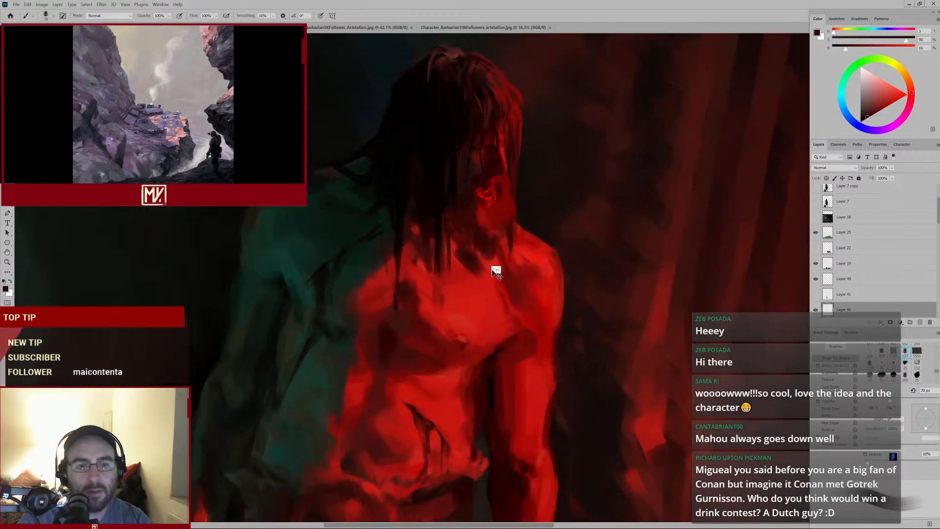
# Sample reds around the neck, shrink the brush step by step, and dab small touches under the chin
pyautogui.keyDown('alt'); pyautogui.click(488, 206); pyautogui.keyUp('alt')
pyautogui.keyDown('alt'); pyautogui.click(488, 207); pyautogui.keyUp('alt')
pyautogui.keyDown('alt'); pyautogui.click(520, 253); pyautogui.keyUp('alt')
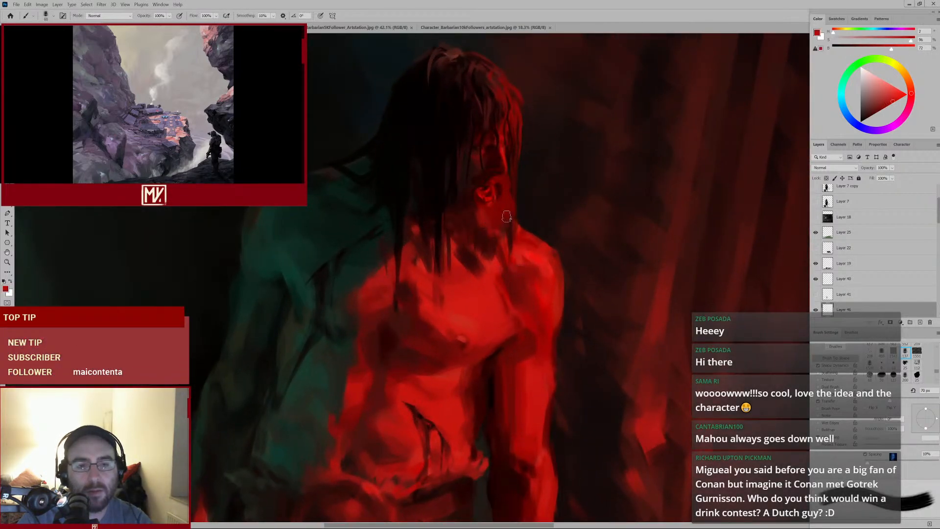
pyautogui.press('[')
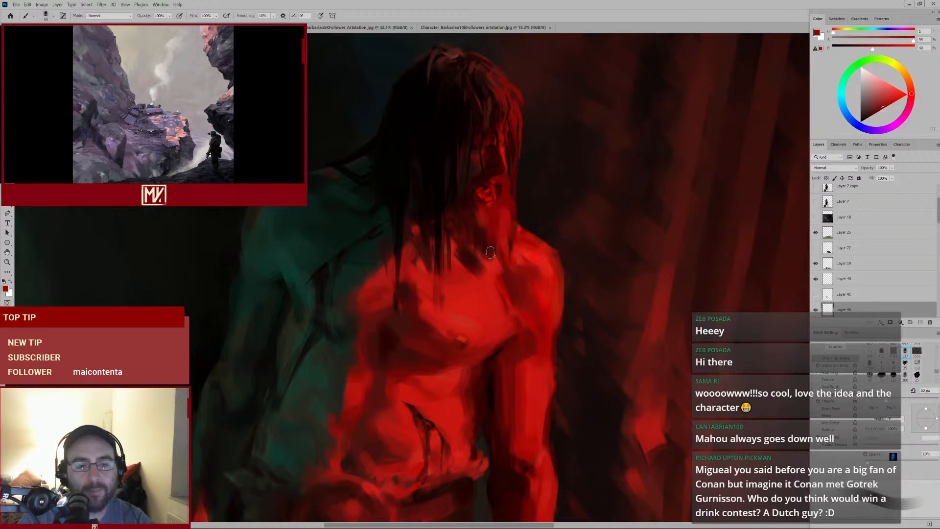
pyautogui.press('alt')
pyautogui.press('[')
pyautogui.press('[')
pyautogui.keyDown('alt'); pyautogui.click(504, 244); pyautogui.keyUp('alt')
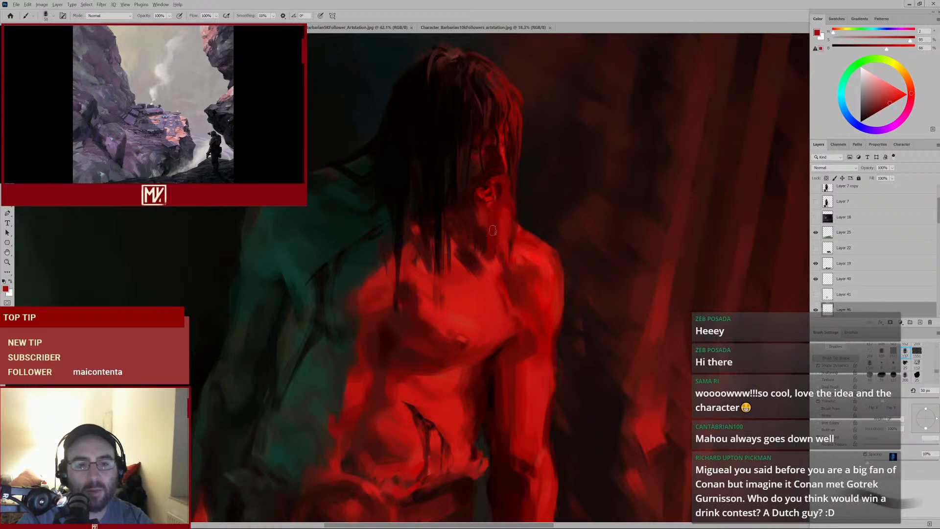
pyautogui.press('[')
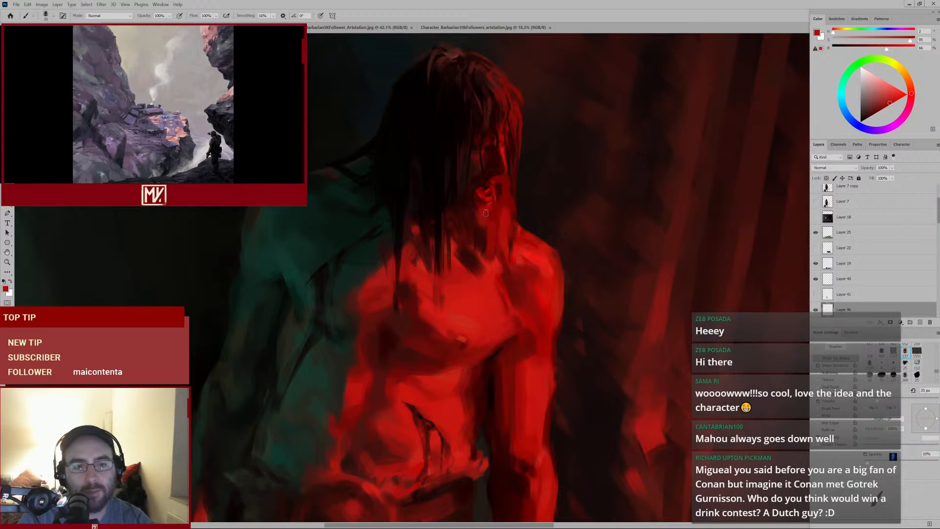
pyautogui.keyDown('alt'); pyautogui.click(474, 210); pyautogui.keyUp('alt')
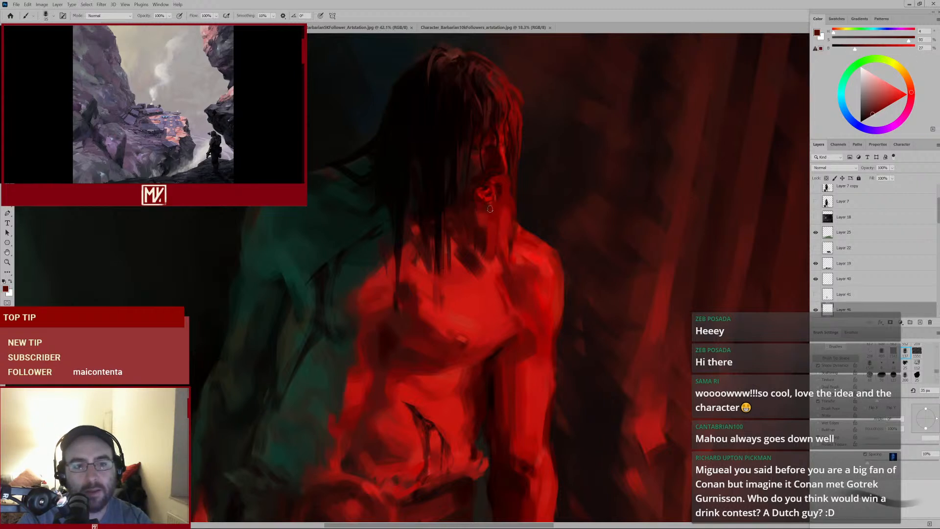
pyautogui.press('[')
pyautogui.keyDown('alt'); pyautogui.click(501, 216); pyautogui.keyUp('alt')
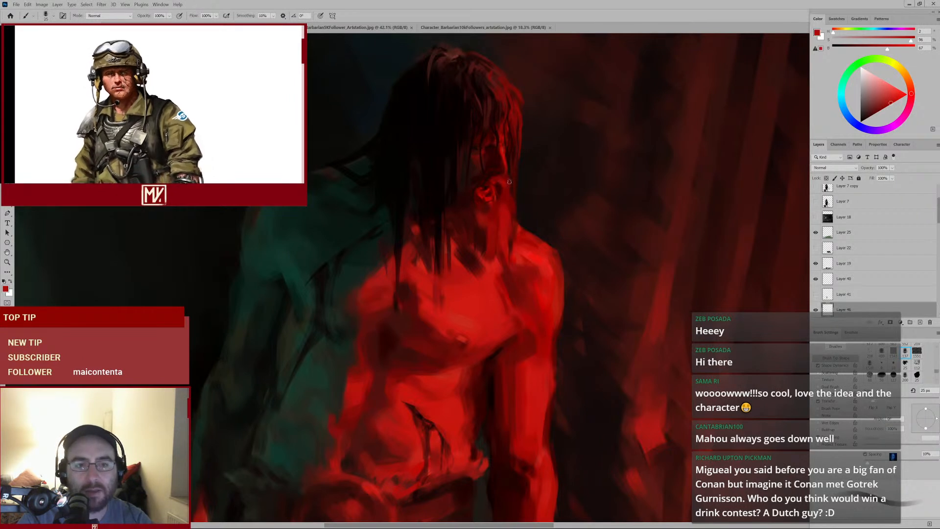
# Try to erase beside the neck with the Eraser tool, dismiss the error, and return to the brush
pyautogui.press('e')
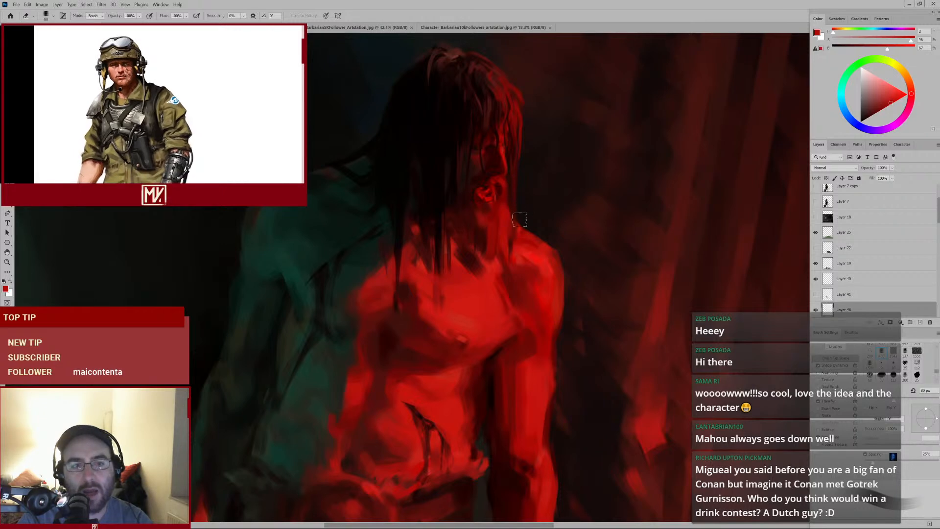
pyautogui.hotkey('ctrl', 'space')
pyautogui.moveTo(522, 238)
pyautogui.mouseDown()
pyautogui.moveTo(474, 273)
pyautogui.moveTo(494, 237)
pyautogui.mouseUp()
pyautogui.click(495, 225)
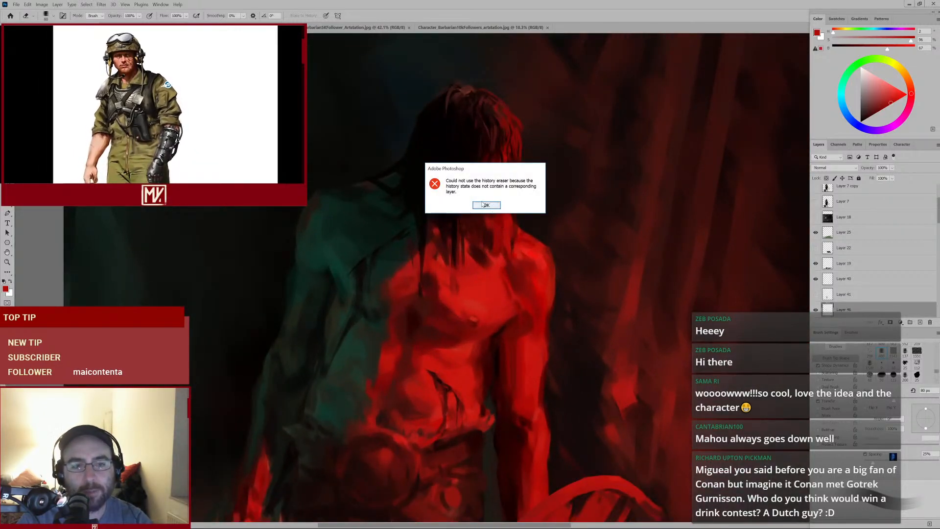
pyautogui.click(489, 206)
pyautogui.press('b')
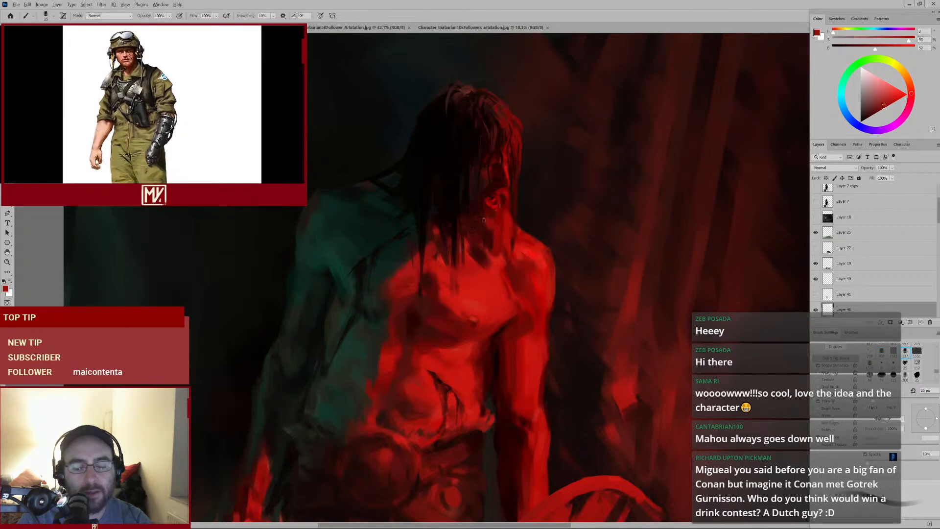
# Sample dark reds around the jaw and dab small marks along the jaw and neck
pyautogui.keyDown('alt'); pyautogui.click(483, 227); pyautogui.keyUp('alt')
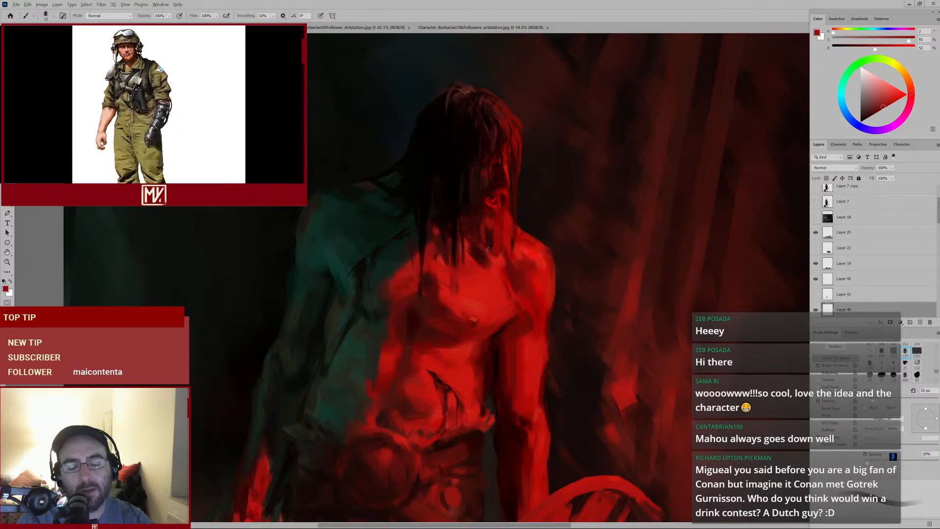
pyautogui.keyDown('alt'); pyautogui.click(477, 198); pyautogui.keyUp('alt')
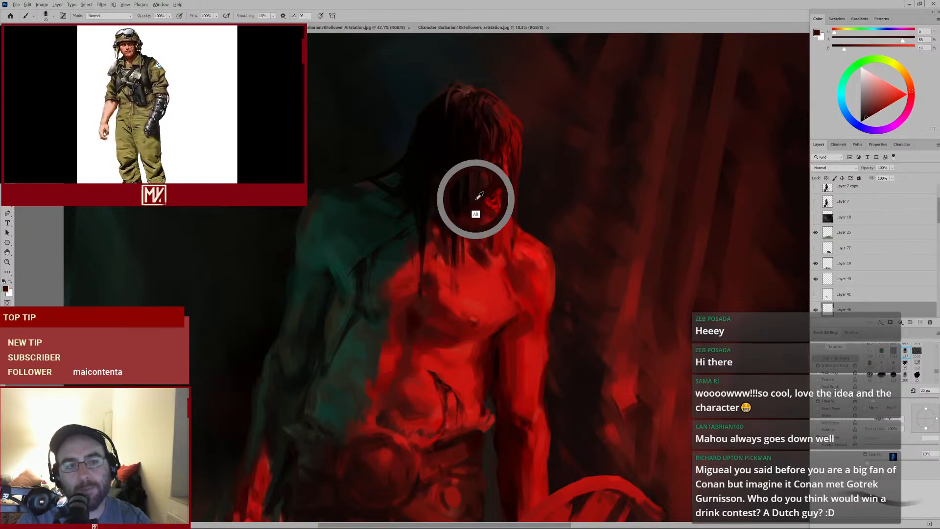
pyautogui.keyDown('alt'); pyautogui.click(440, 206); pyautogui.keyUp('alt')
pyautogui.keyDown('alt'); pyautogui.click(466, 221); pyautogui.keyUp('alt')
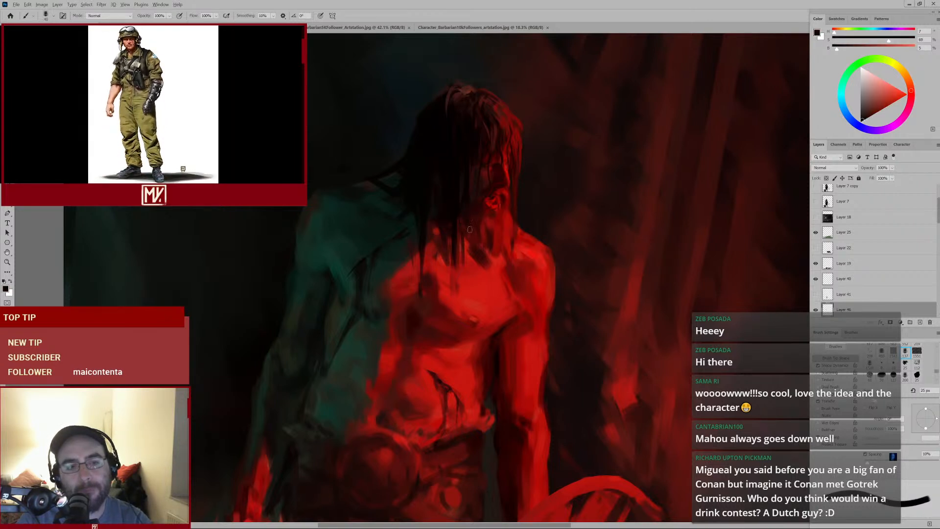
pyautogui.keyDown('alt'); pyautogui.click(476, 190); pyautogui.keyUp('alt')
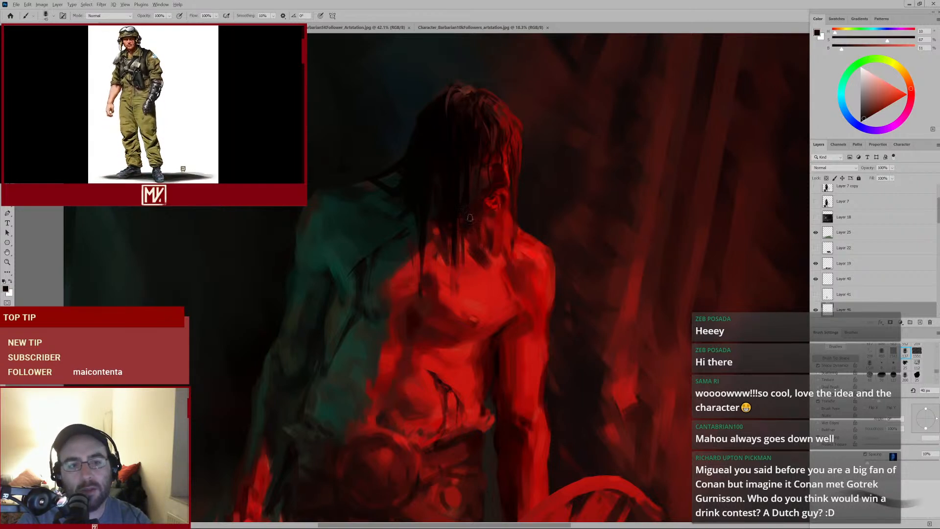
pyautogui.press(']')
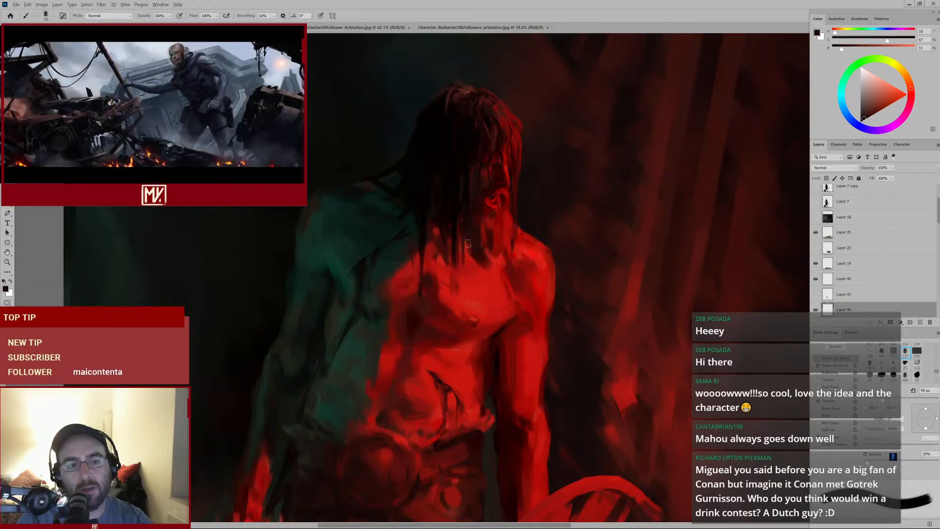
pyautogui.keyDown('alt'); pyautogui.click(474, 232); pyautogui.keyUp('alt')
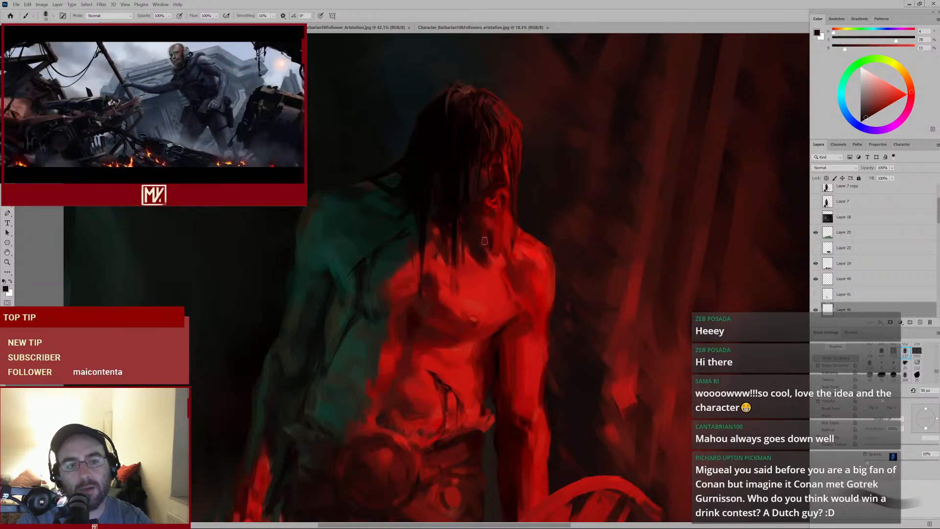
pyautogui.keyDown('alt'); pyautogui.click(491, 224); pyautogui.keyUp('alt')
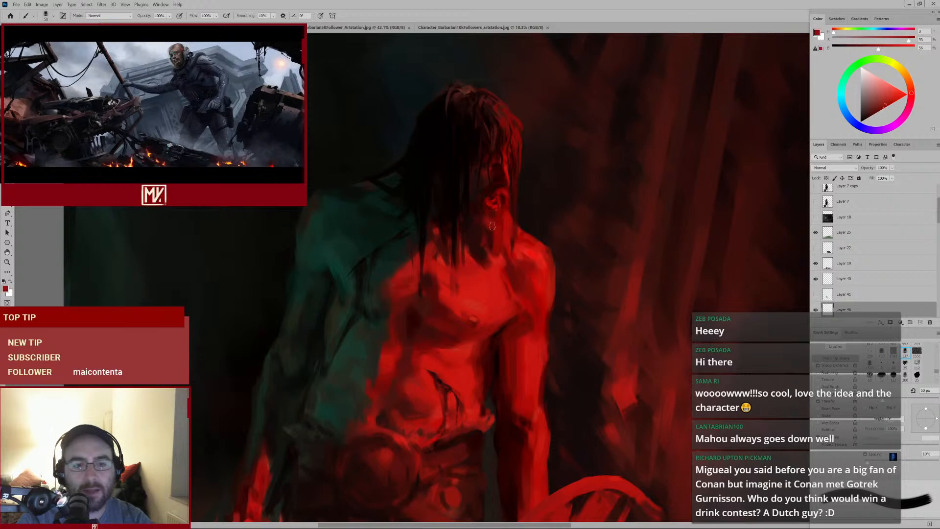
pyautogui.keyDown('alt'); pyautogui.click(478, 225); pyautogui.keyUp('alt')
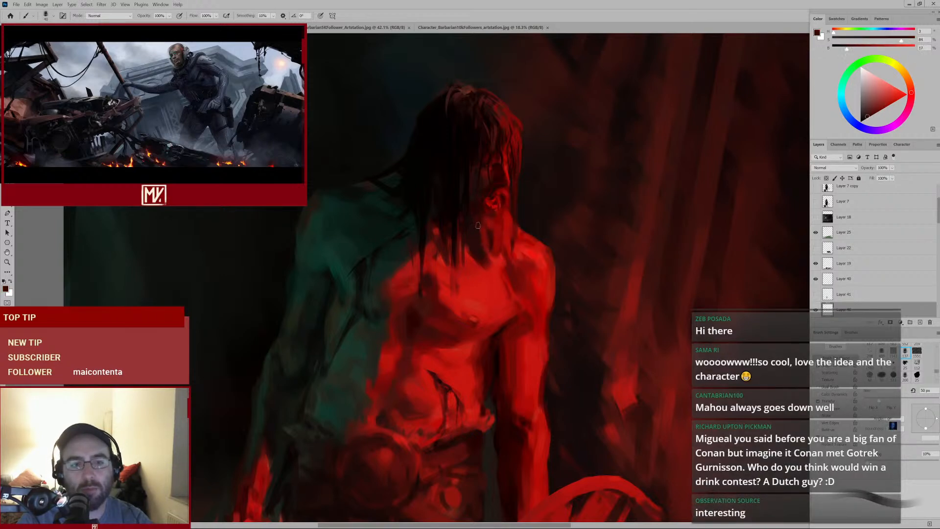
# Sample a dark tone beside the hair, enlarge the brush, and dab at the upper chest
pyautogui.scroll(-4, 474, 262)
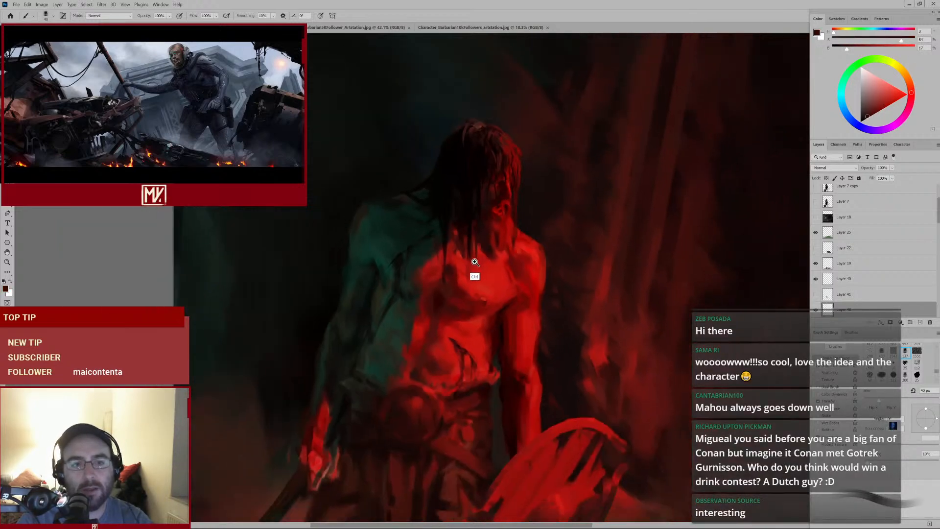
pyautogui.scroll(6, 470, 265)
pyautogui.keyDown('alt'); pyautogui.click(473, 254); pyautogui.keyUp('alt')
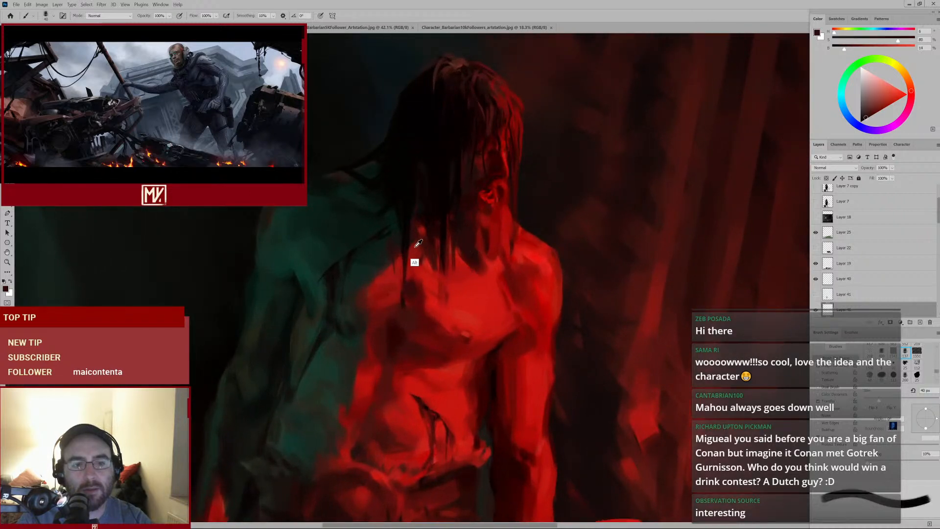
pyautogui.keyDown('alt'); pyautogui.click(412, 243); pyautogui.keyUp('alt')
pyautogui.press(']')
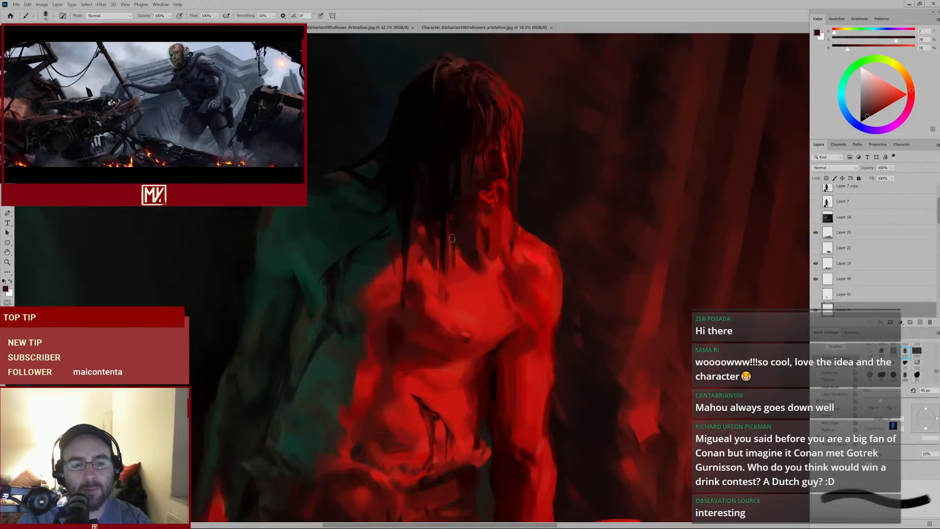
pyautogui.keyDown('alt'); pyautogui.click(390, 248); pyautogui.keyUp('alt')
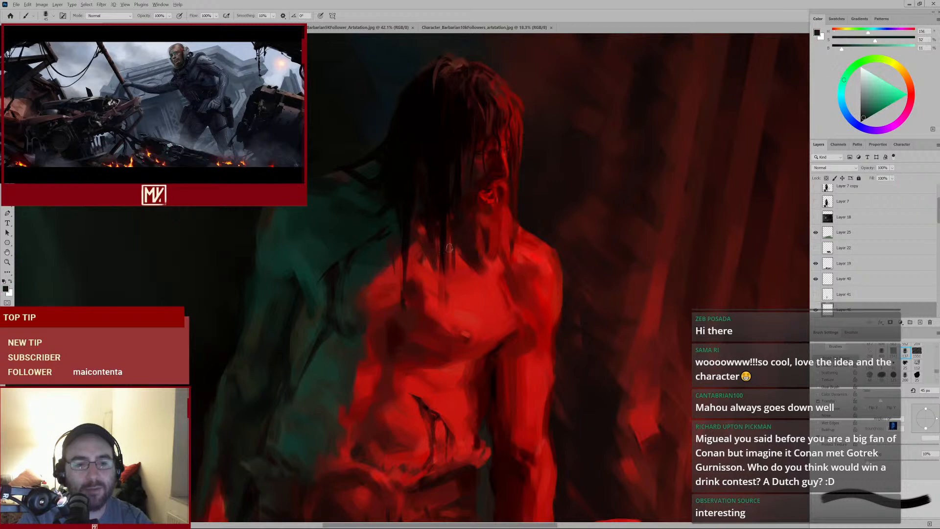
pyautogui.press(']')
pyautogui.press(']')
pyautogui.press(']')
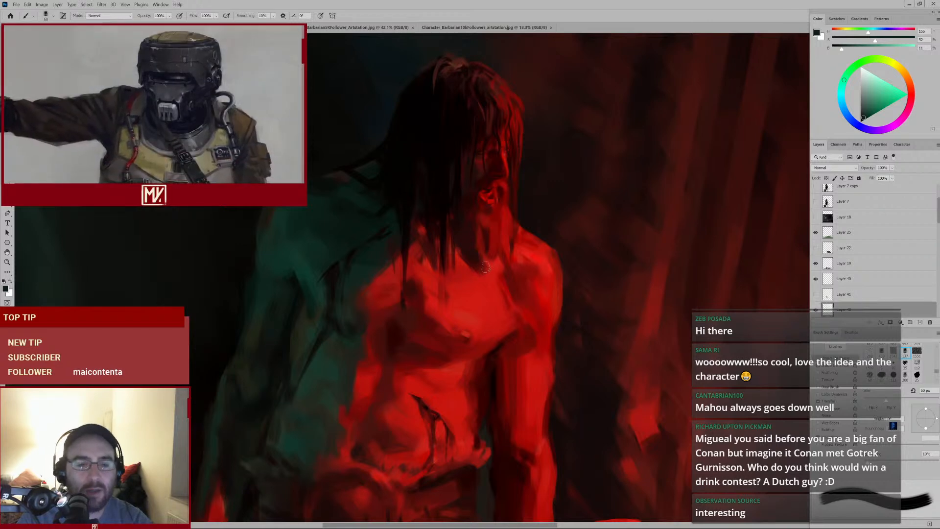
pyautogui.keyDown('alt'); pyautogui.click(435, 260); pyautogui.keyUp('alt')
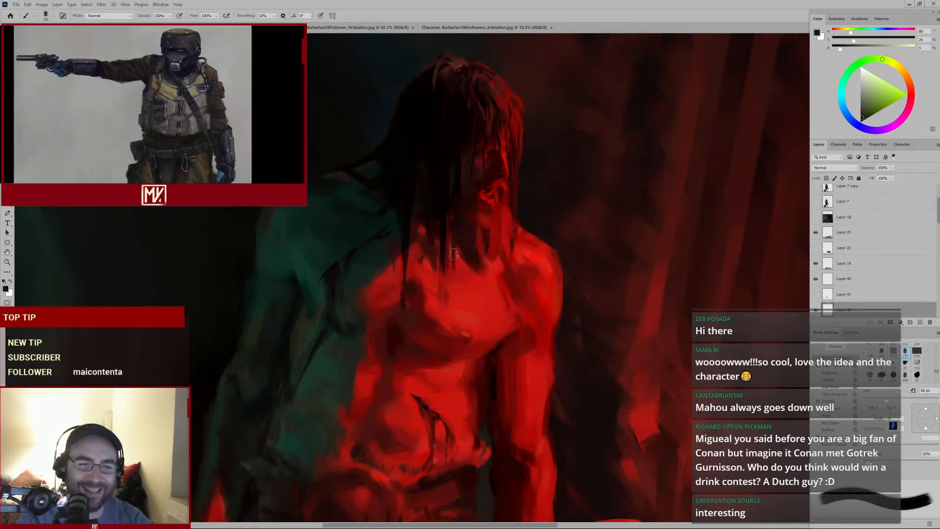
# Sample reds near the neck and paint short strokes on the neck and upper chest
pyautogui.press('alt')
pyautogui.keyDown('alt'); pyautogui.click(503, 221); pyautogui.keyUp('alt')
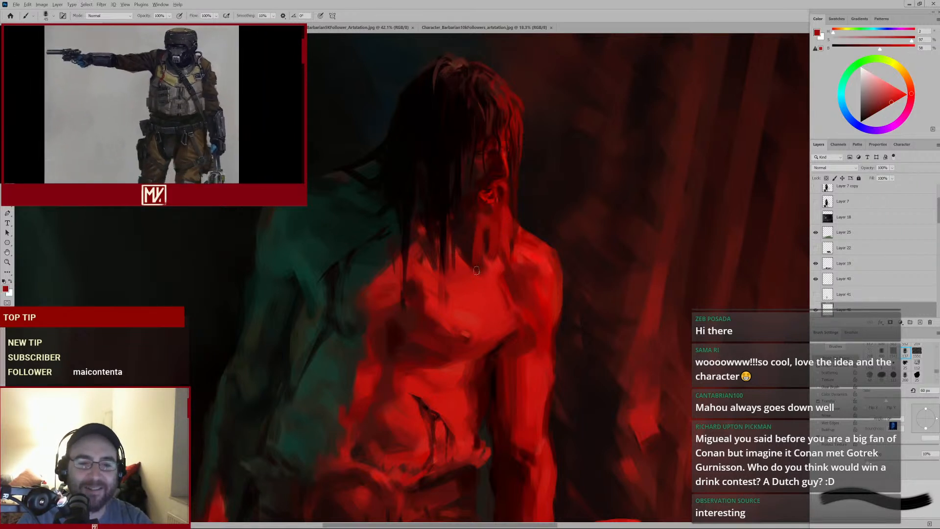
pyautogui.keyDown('alt'); pyautogui.click(469, 221); pyautogui.keyUp('alt')
pyautogui.moveTo(473, 250)
pyautogui.mouseDown()
pyautogui.moveTo(457, 284)
pyautogui.moveTo(470, 257)
pyautogui.mouseUp()
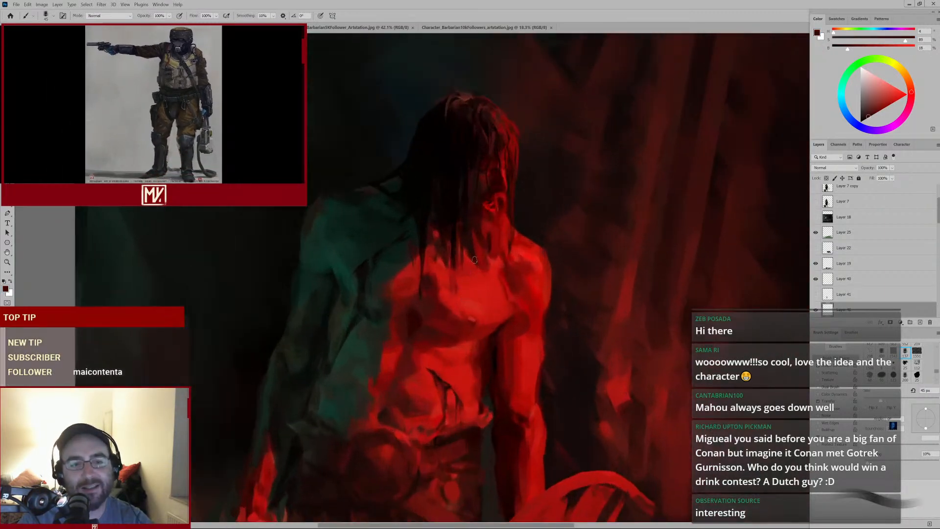
pyautogui.keyDown('alt'); pyautogui.click(445, 250); pyautogui.keyUp('alt')
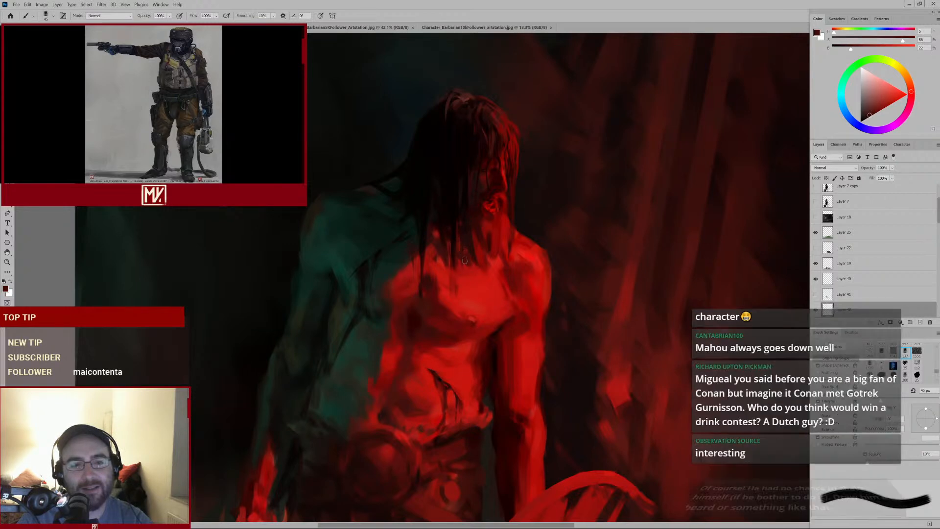
pyautogui.moveTo(481, 292)
pyautogui.keyDown('ctrl'); pyautogui.mouseDown()
pyautogui.moveTo(468, 295)
pyautogui.moveTo(492, 289)
pyautogui.mouseUp(); pyautogui.keyUp('ctrl')
pyautogui.keyDown('alt'); pyautogui.click(506, 240); pyautogui.keyUp('alt')
pyautogui.keyDown('alt'); pyautogui.click(520, 247); pyautogui.keyUp('alt')
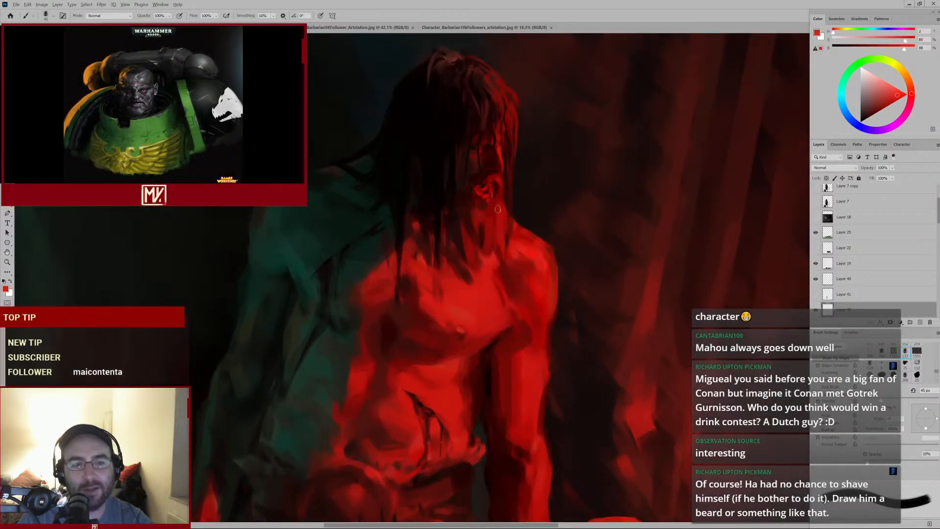
# Shrink the brush and erase a short stroke along the jaw, then return to the brush
pyautogui.press('[')
pyautogui.press('[')
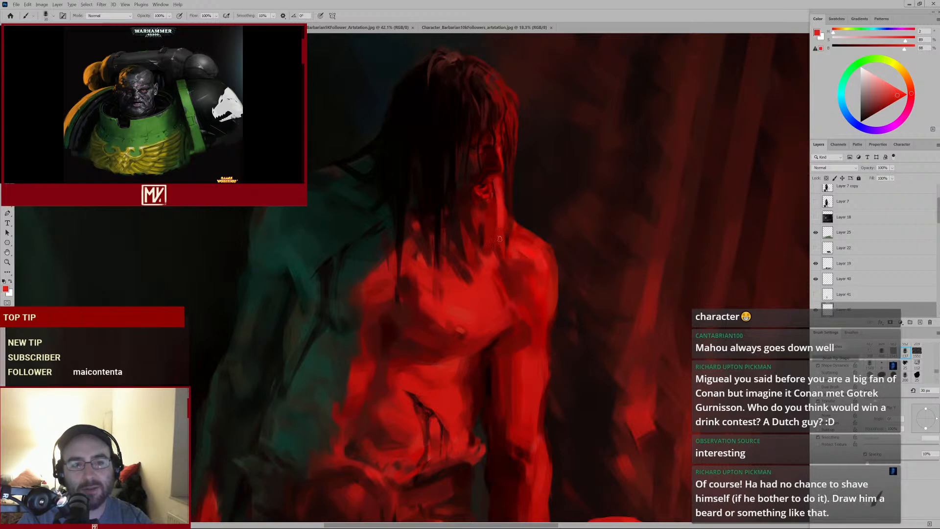
pyautogui.press('e')
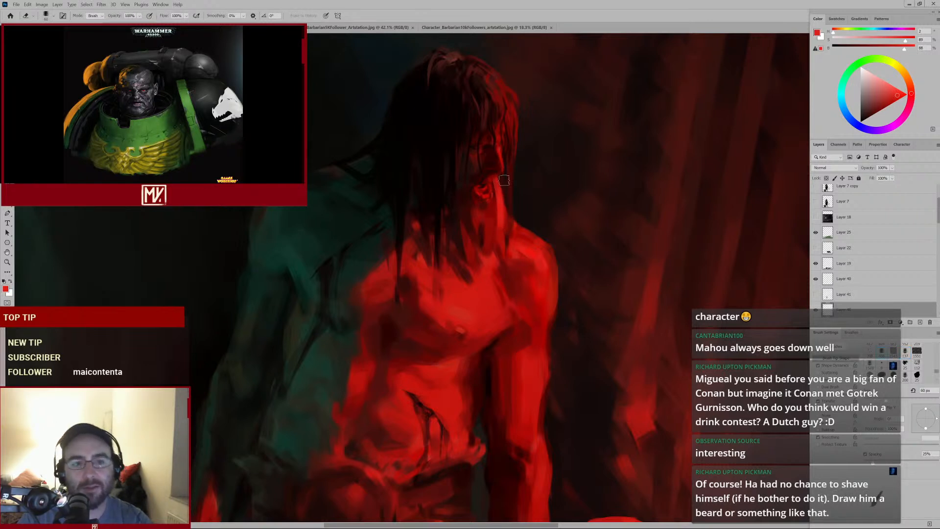
pyautogui.moveTo(504, 180); pyautogui.dragTo(507, 200)
pyautogui.press('b')
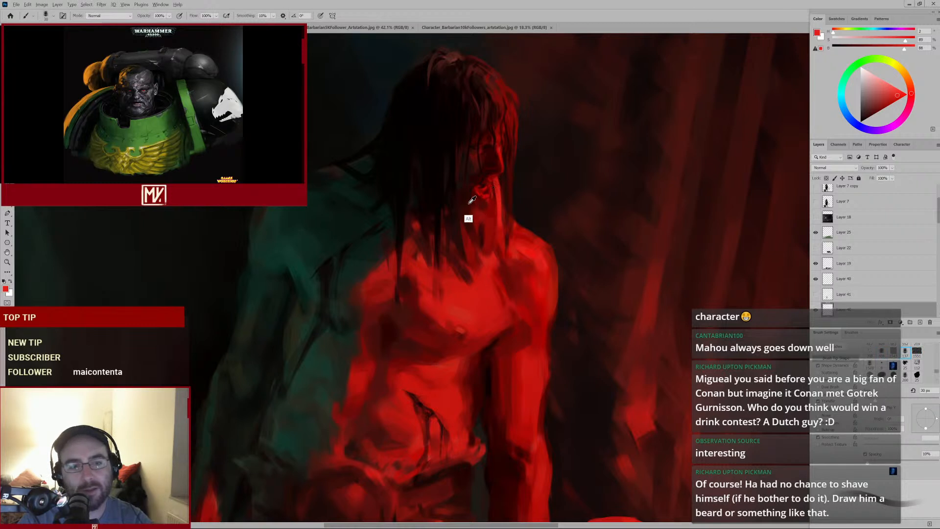
# Sample a red at the jaw, enlarge the brush, and dab under the mouth
pyautogui.keyDown('alt'); pyautogui.click(471, 199); pyautogui.keyUp('alt')
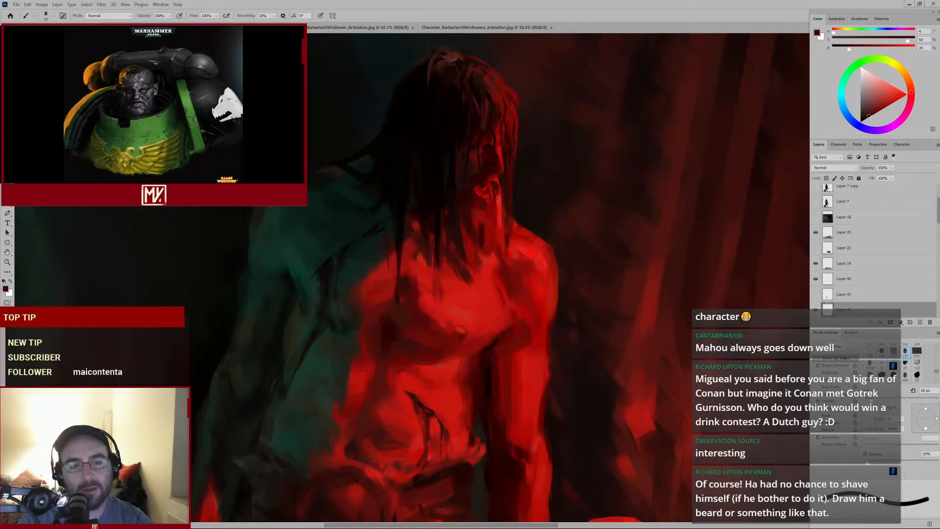
pyautogui.press(']')
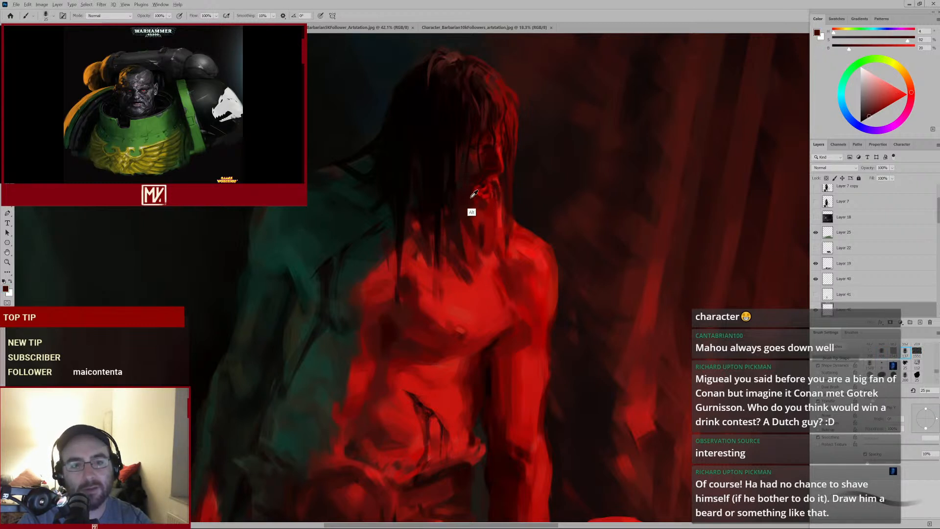
pyautogui.keyDown('alt'); pyautogui.click(472, 199); pyautogui.keyUp('alt')
pyautogui.press('[')
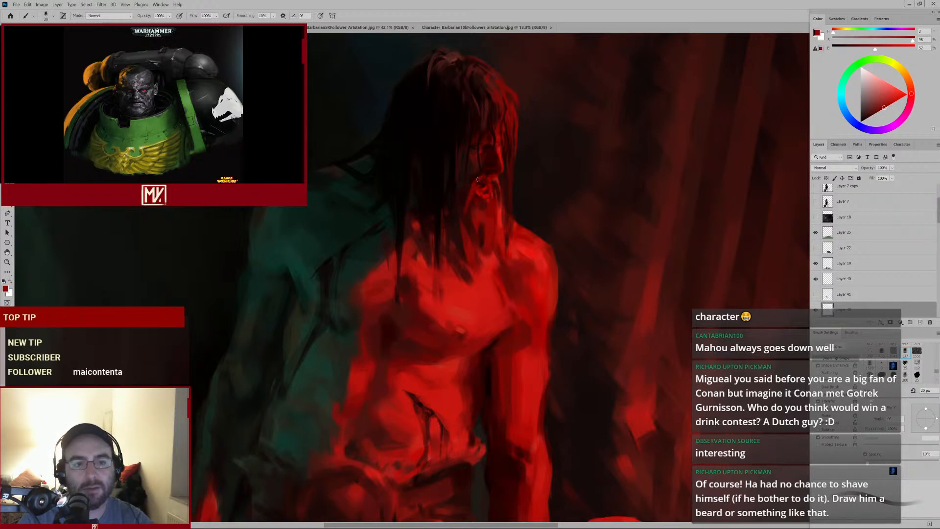
# Paint a stroke beside the face, sample a red near the mouth, and dab at the chin
pyautogui.moveTo(459, 219); pyautogui.dragTo(469, 222)
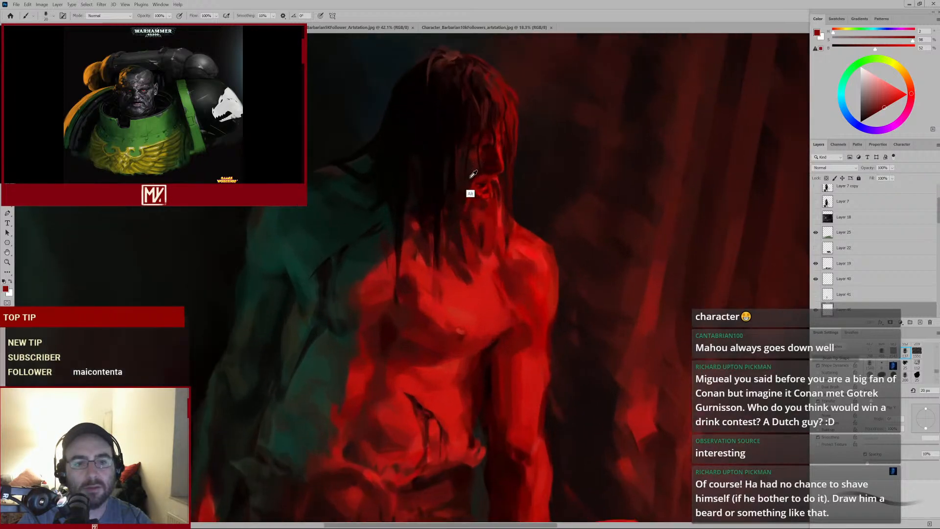
pyautogui.keyDown('alt'); pyautogui.click(470, 179); pyautogui.keyUp('alt')
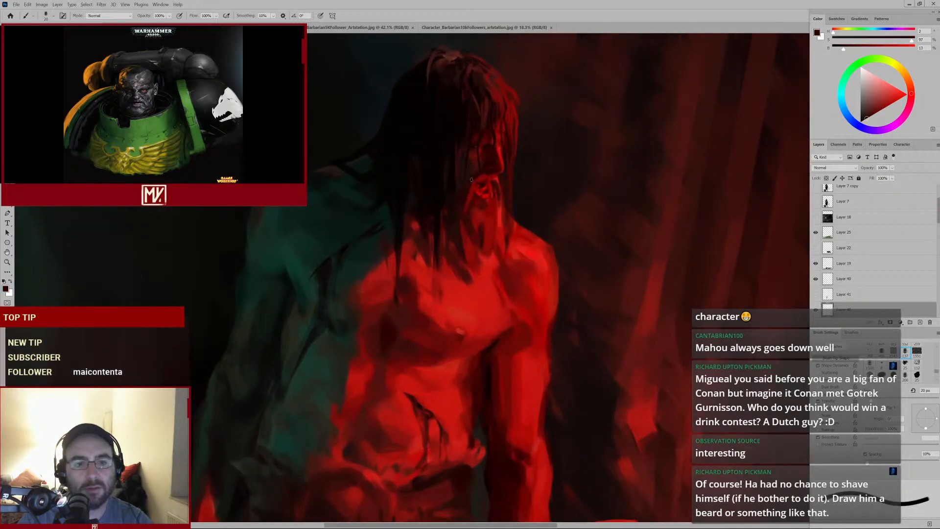
pyautogui.keyDown('alt'); pyautogui.click(469, 205); pyautogui.keyUp('alt')
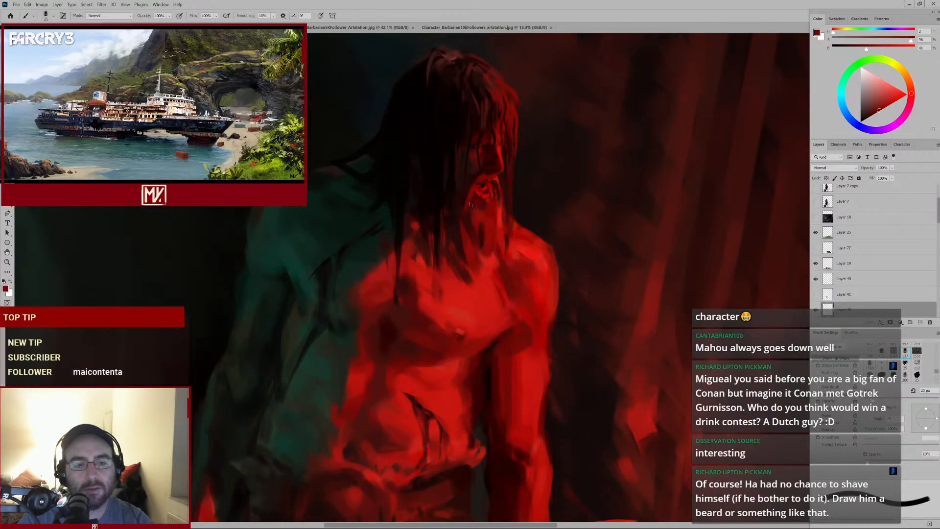
pyautogui.keyDown('alt'); pyautogui.click(492, 208); pyautogui.keyUp('alt')
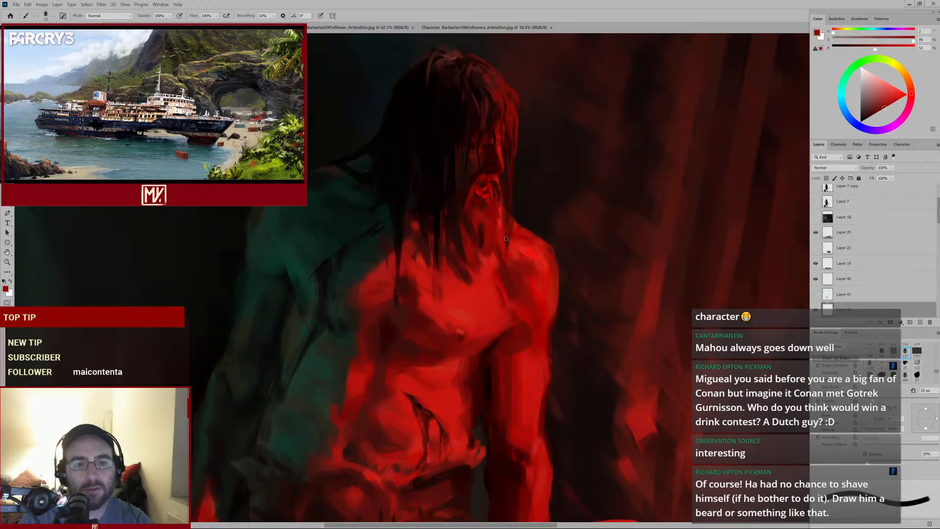
# Hide and show a layer, then paint strokes down the chin and jaw in red
pyautogui.click(815, 310)
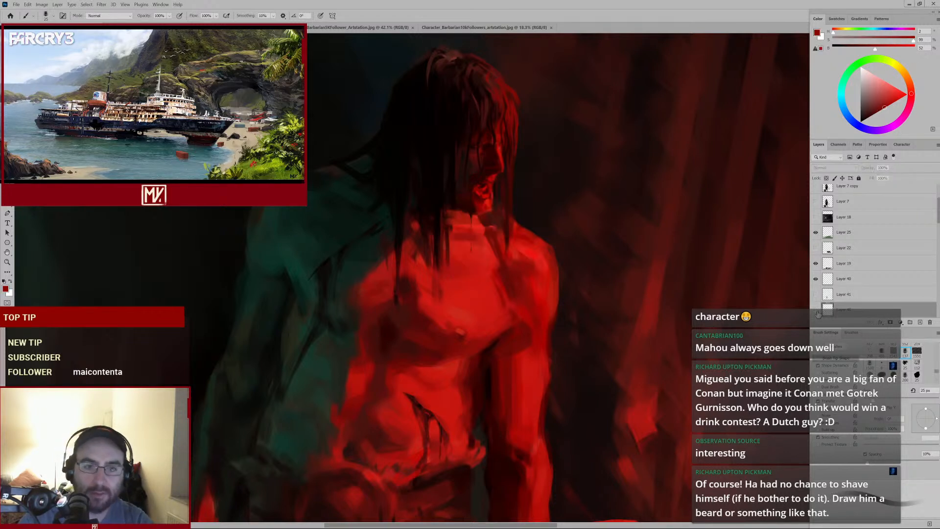
pyautogui.click(816, 312)
pyautogui.keyDown('alt'); pyautogui.click(498, 212); pyautogui.keyUp('alt')
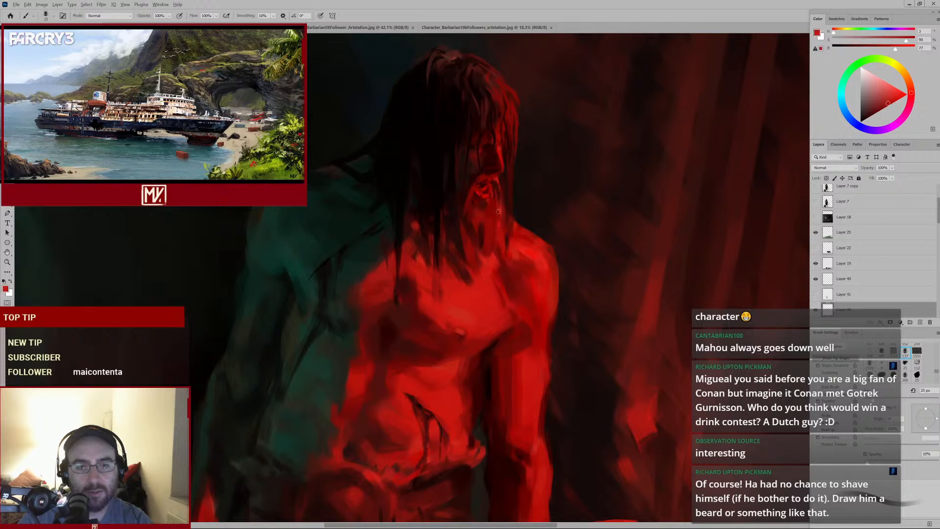
pyautogui.moveTo(489, 231); pyautogui.dragTo(499, 259)
pyautogui.keyDown('alt'); pyautogui.click(480, 236); pyautogui.keyUp('alt')
# Enlarge the brush, dab at the chin, and sample reds to dab the neck below the chin
pyautogui.press(']')
pyautogui.keyDown('alt'); pyautogui.click(484, 226); pyautogui.keyUp('alt')
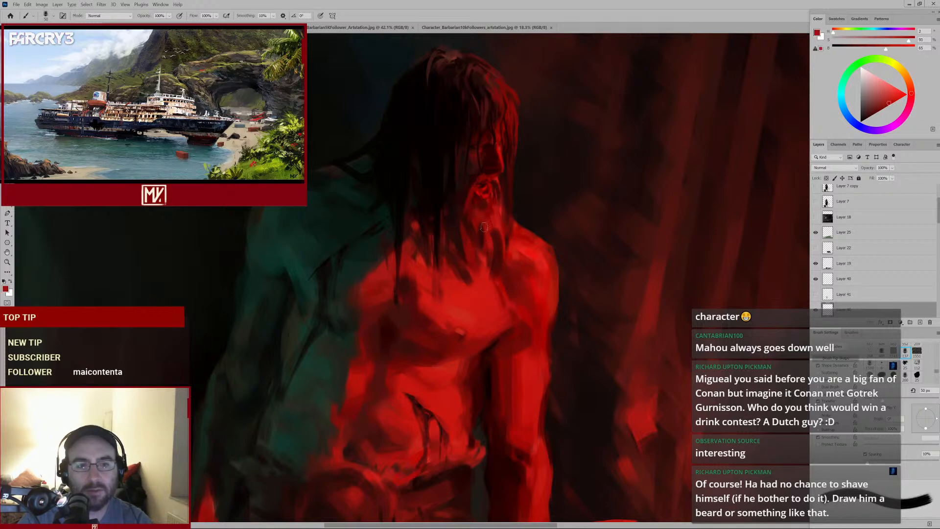
pyautogui.keyDown('alt'); pyautogui.click(478, 238); pyautogui.keyUp('alt')
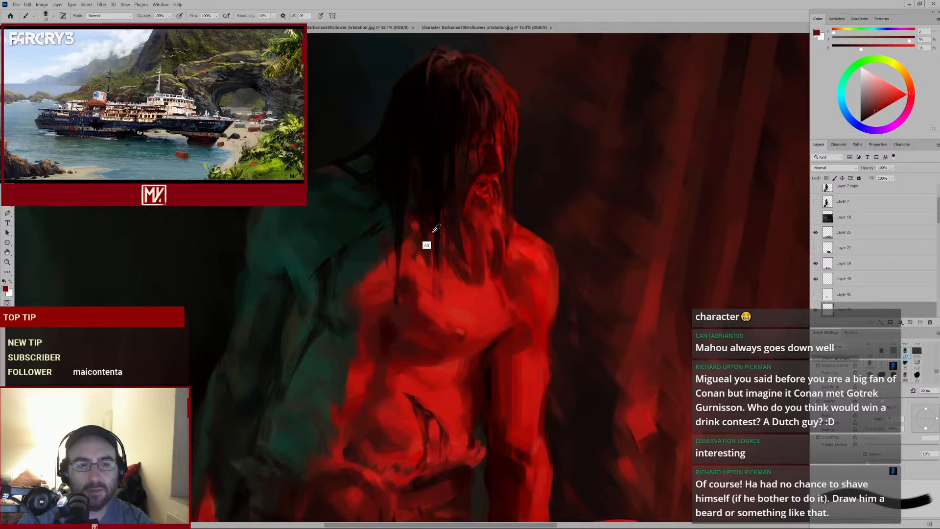
pyautogui.keyDown('alt'); pyautogui.click(408, 243); pyautogui.keyUp('alt')
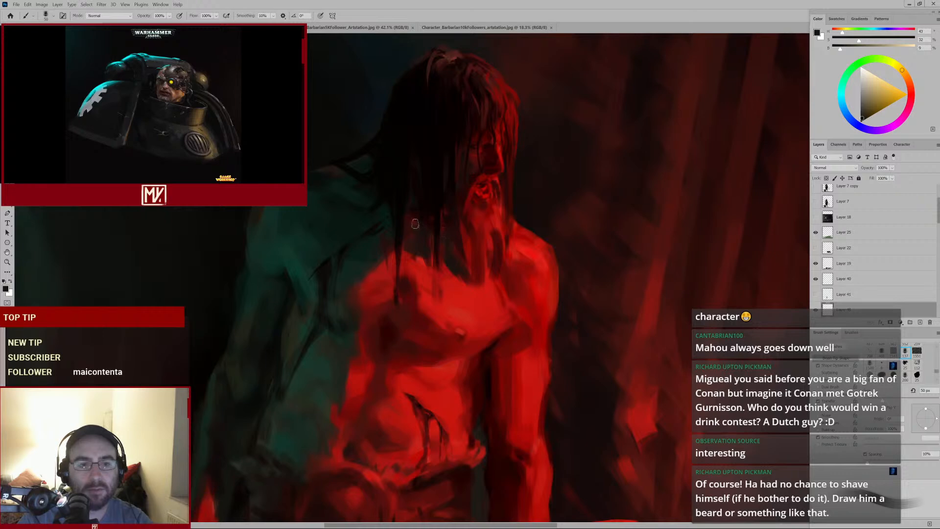
pyautogui.moveTo(475, 236)
pyautogui.mouseDown()
pyautogui.moveTo(419, 278)
pyautogui.moveTo(440, 268)
pyautogui.mouseUp()
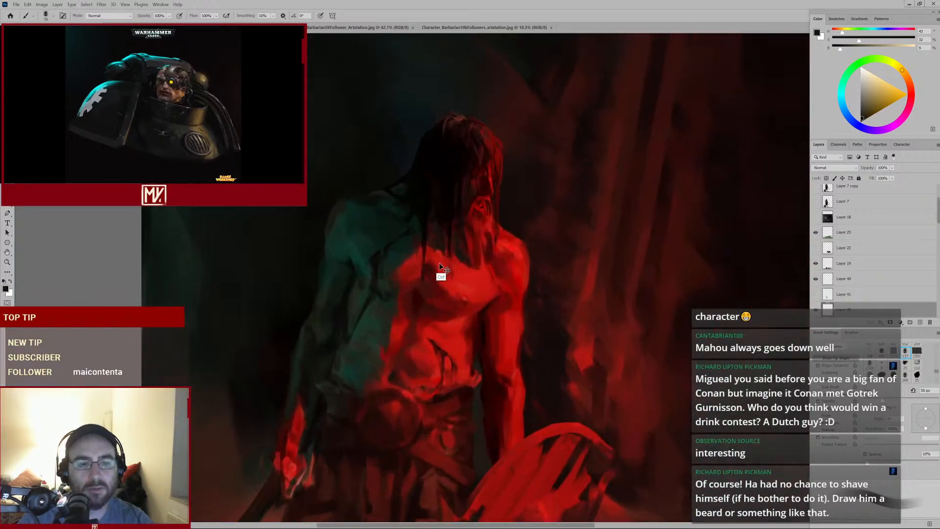
pyautogui.keyDown('alt'); pyautogui.click(465, 237); pyautogui.keyUp('alt')
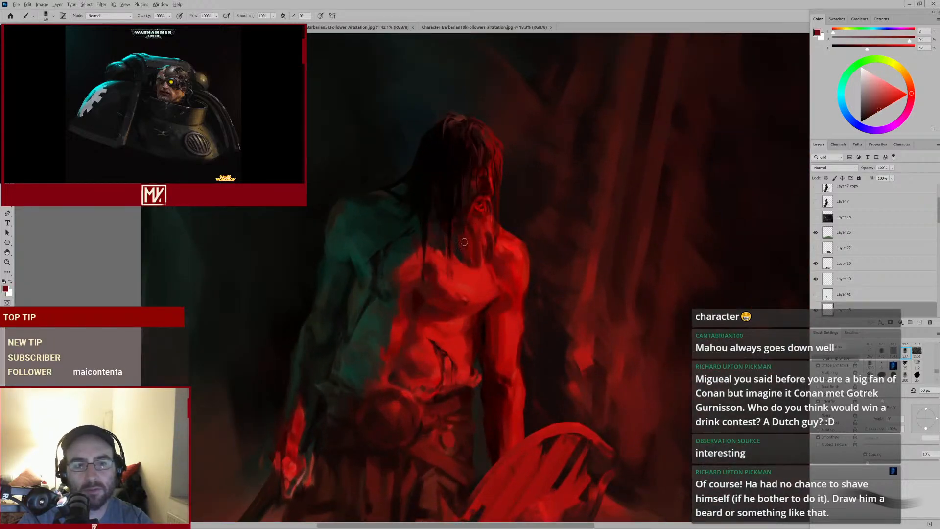
pyautogui.keyDown('alt'); pyautogui.click(480, 258); pyautogui.keyUp('alt')
# Shrink the brush and paint a stroke down the chin to start a beard
pyautogui.press(']')
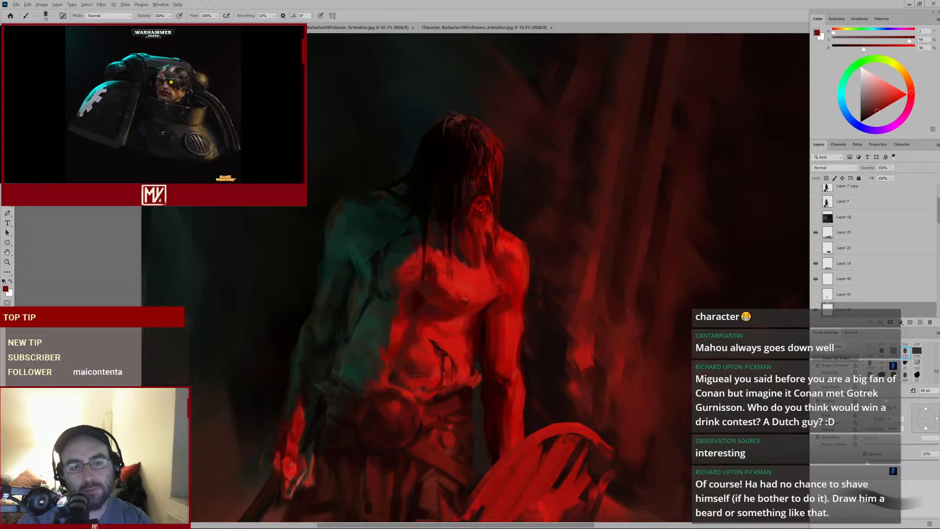
pyautogui.press('[')
pyautogui.press('[')
pyautogui.press('[')
pyautogui.press('[')
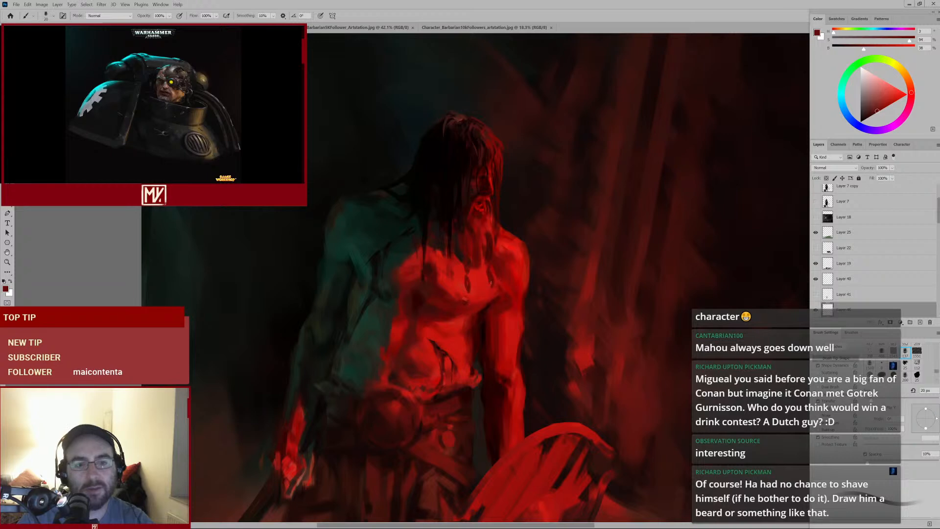
pyautogui.moveTo(520, 271)
pyautogui.mouseDown()
pyautogui.moveTo(480, 314)
pyautogui.moveTo(469, 314)
pyautogui.moveTo(483, 310)
pyautogui.moveTo(505, 201)
pyautogui.mouseUp()
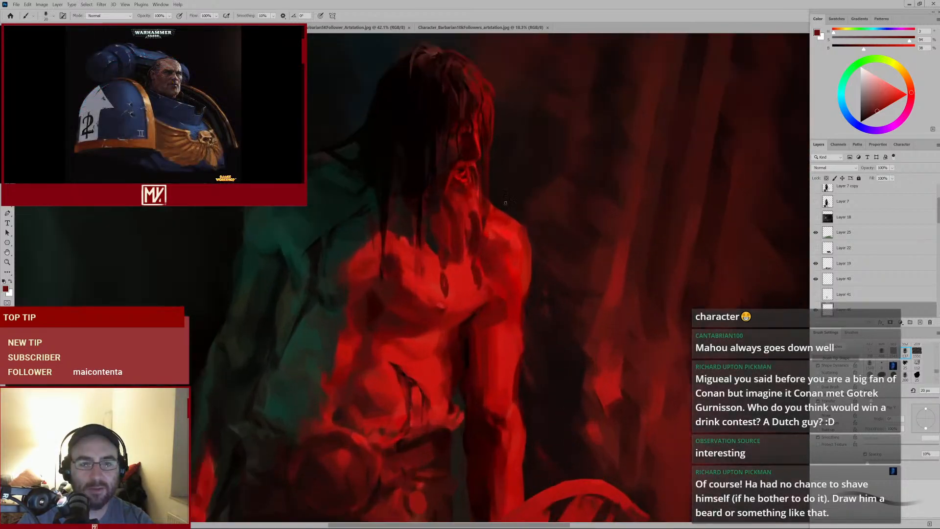
pyautogui.moveTo(466, 170); pyautogui.dragTo(467, 216)
# Sample reds at the chin and dab beard strokes along the jaw with varied brush sizes
pyautogui.keyDown('alt'); pyautogui.click(485, 130); pyautogui.keyUp('alt')
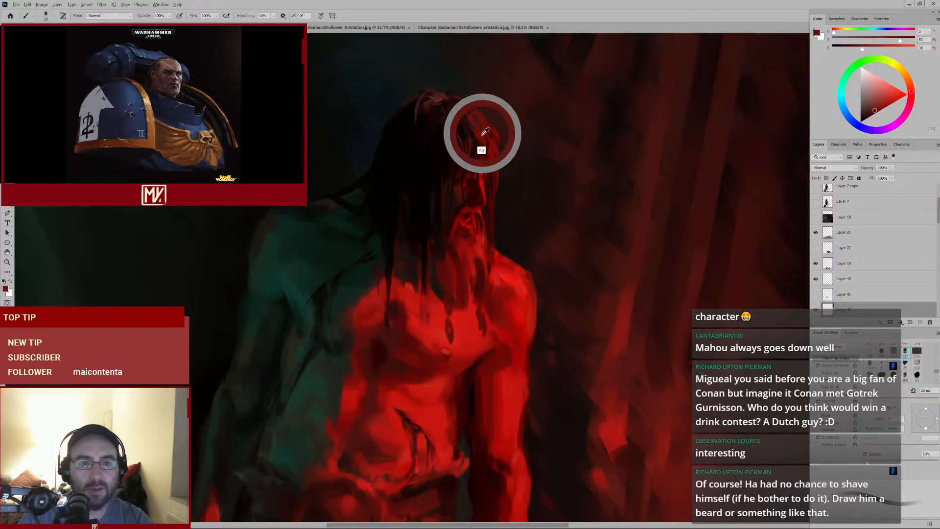
pyautogui.press(']')
pyautogui.keyDown('alt'); pyautogui.click(450, 234); pyautogui.keyUp('alt')
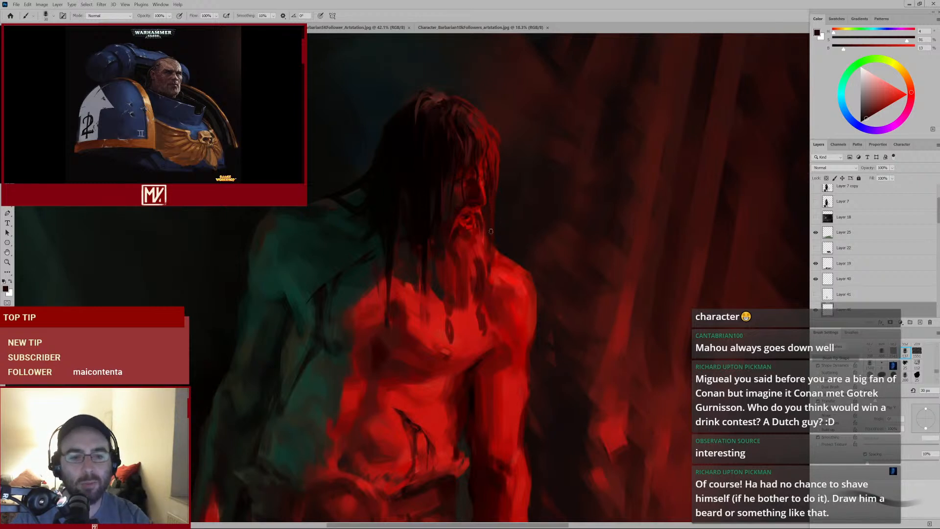
pyautogui.keyDown('alt'); pyautogui.click(462, 207); pyautogui.keyUp('alt')
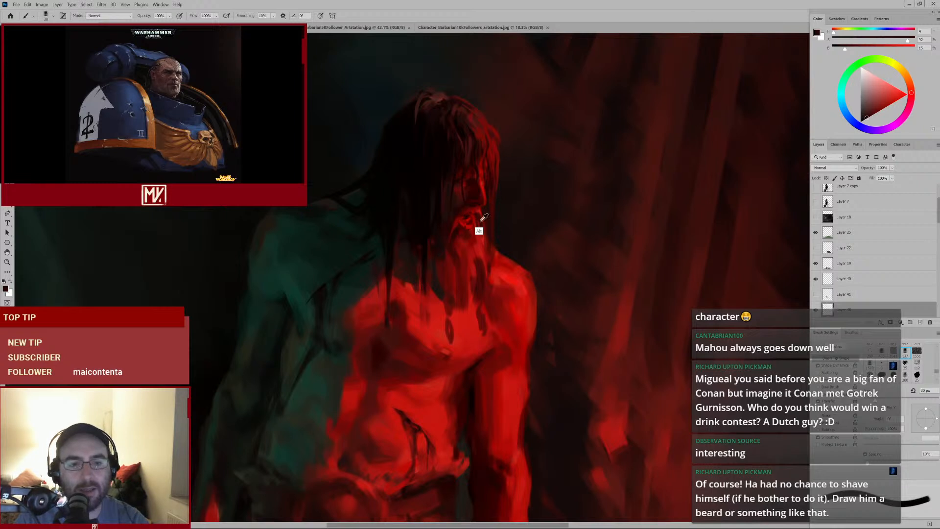
pyautogui.keyDown('alt'); pyautogui.click(479, 210); pyautogui.keyUp('alt')
pyautogui.press('[')
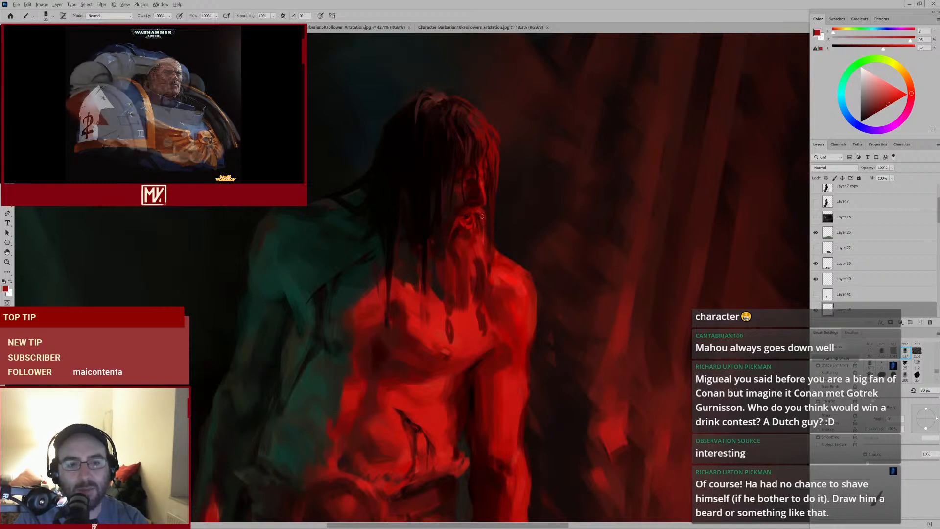
pyautogui.keyDown('alt'); pyautogui.click(480, 219); pyautogui.keyUp('alt')
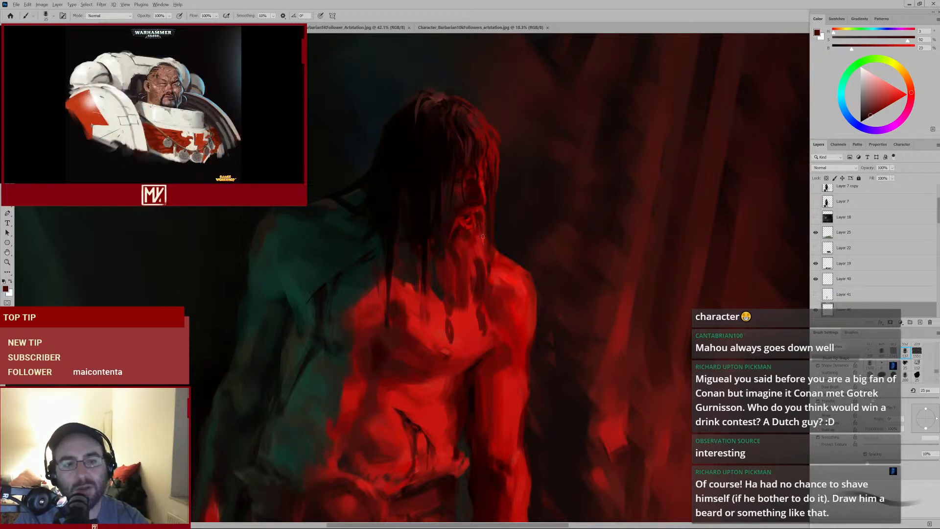
# Sample a red at the chin and dab beard strokes down toward the neck
pyautogui.press('e')
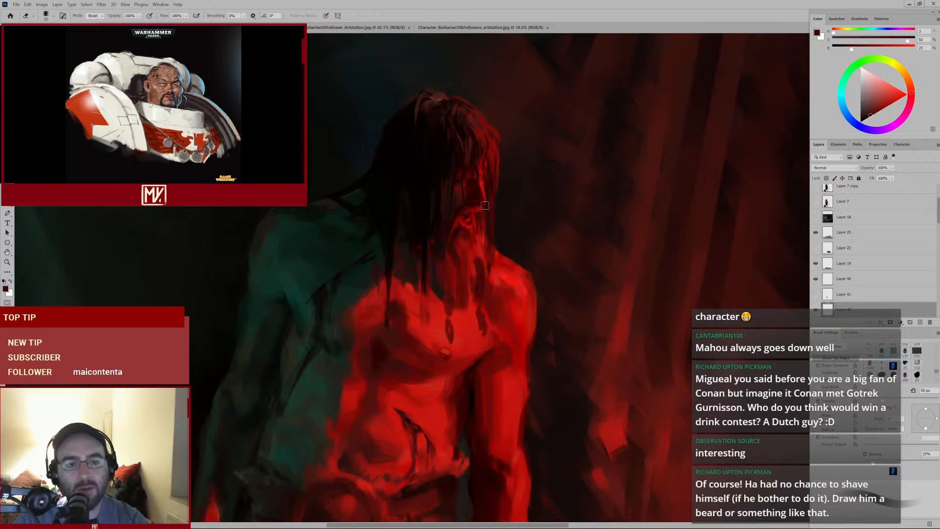
pyautogui.press('b')
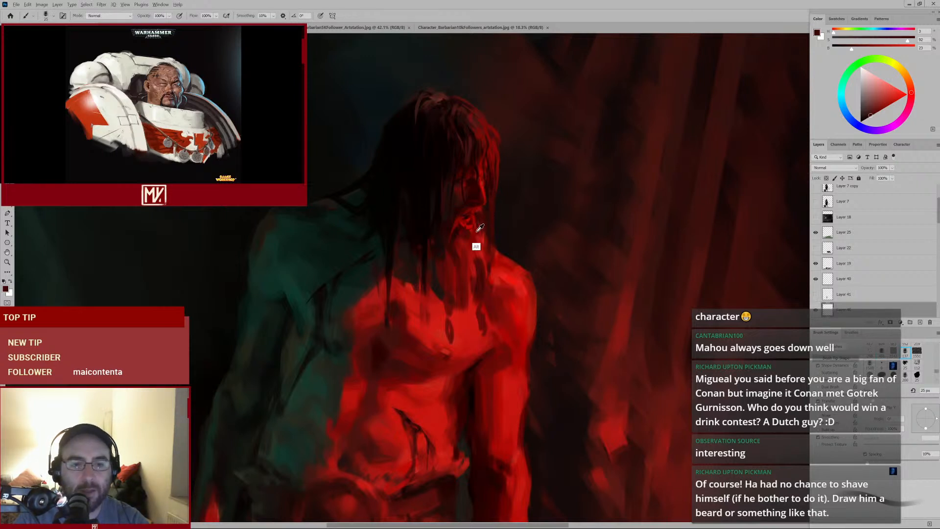
pyautogui.keyDown('alt'); pyautogui.click(479, 208); pyautogui.keyUp('alt')
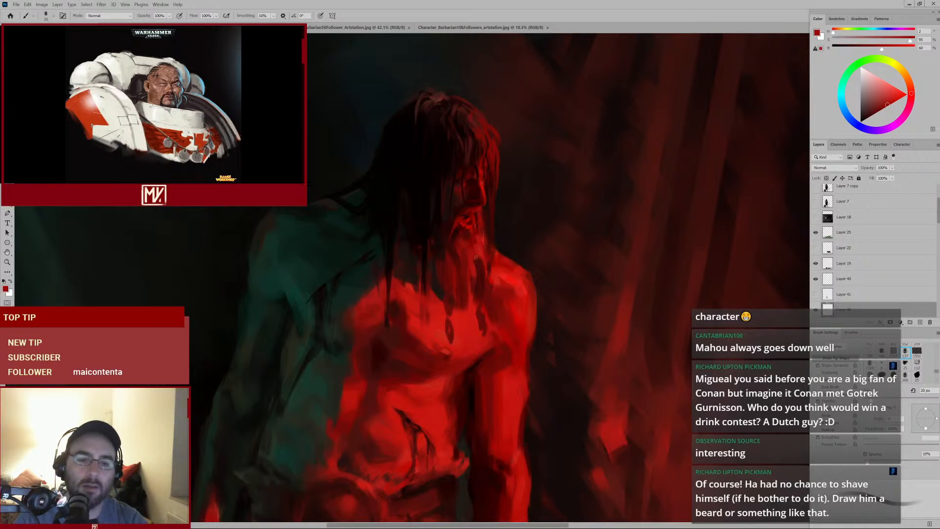
pyautogui.keyDown('alt'); pyautogui.click(475, 272); pyautogui.keyUp('alt')
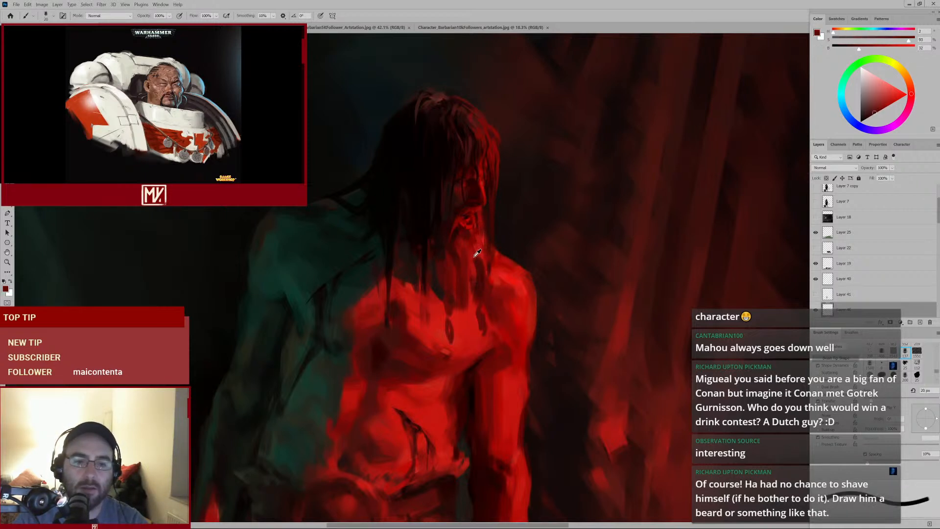
pyautogui.keyDown('alt'); pyautogui.click(466, 250); pyautogui.keyUp('alt')
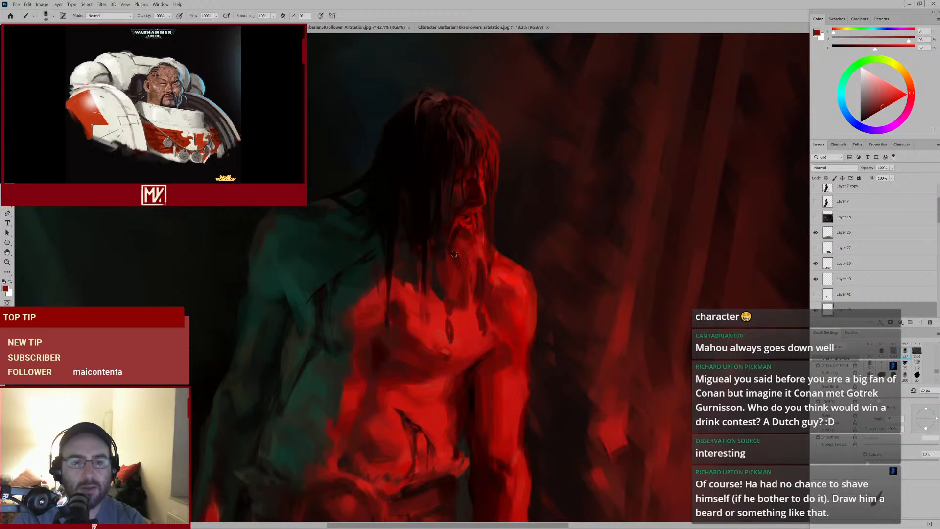
pyautogui.keyDown('alt'); pyautogui.click(468, 265); pyautogui.keyUp('alt')
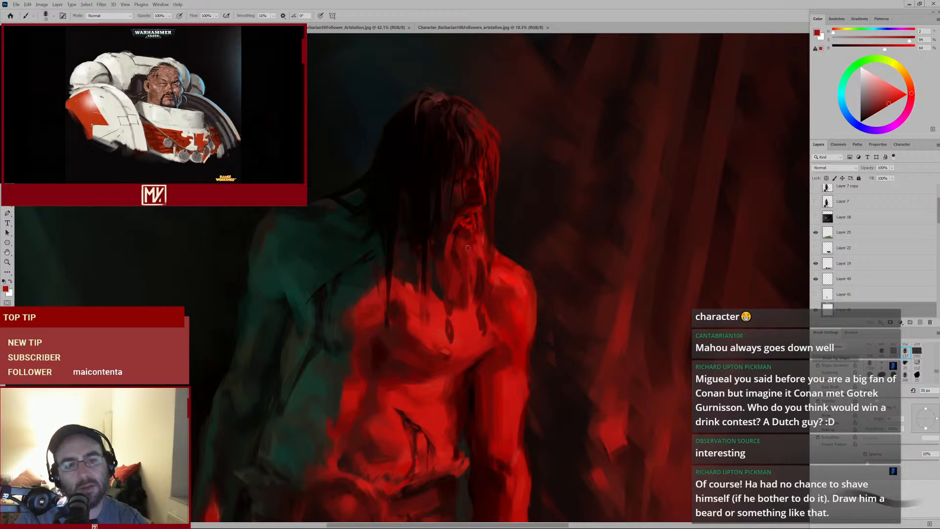
pyautogui.keyDown('alt'); pyautogui.click(444, 236); pyautogui.keyUp('alt')
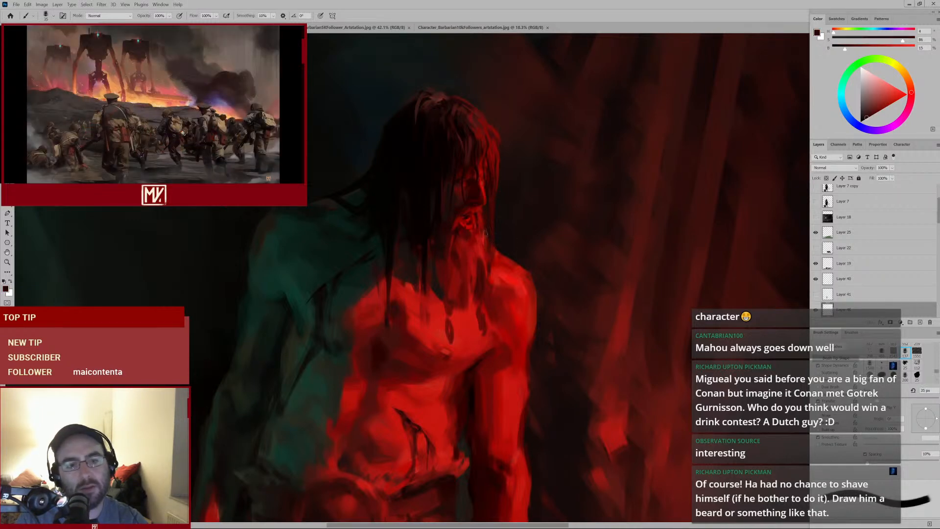
pyautogui.keyDown('alt'); pyautogui.click(462, 228); pyautogui.keyUp('alt')
# Shrink the brush and dab more beard strokes over the chin and upper neck
pyautogui.press('[')
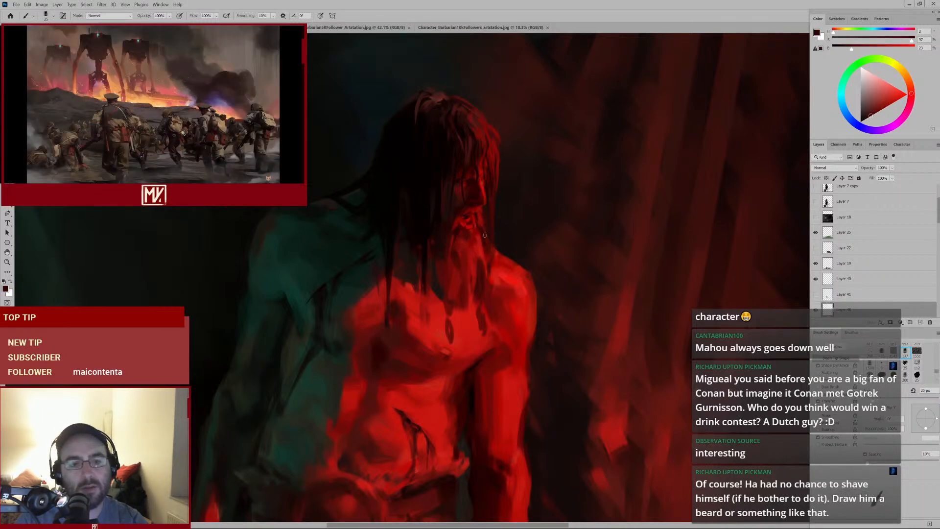
pyautogui.keyDown('alt'); pyautogui.click(483, 219); pyautogui.keyUp('alt')
pyautogui.keyDown('alt'); pyautogui.click(482, 229); pyautogui.keyUp('alt')
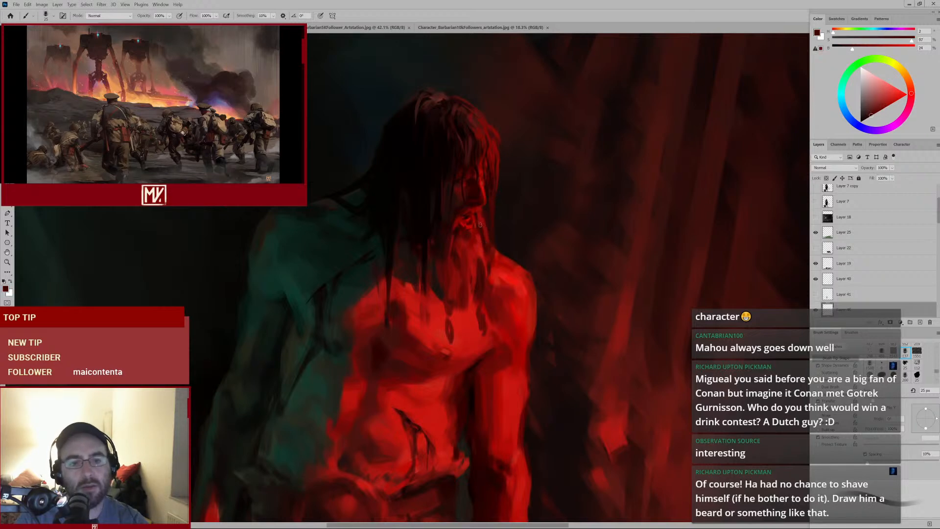
pyautogui.keyDown('ctrl'); pyautogui.click(489, 249); pyautogui.keyUp('ctrl')
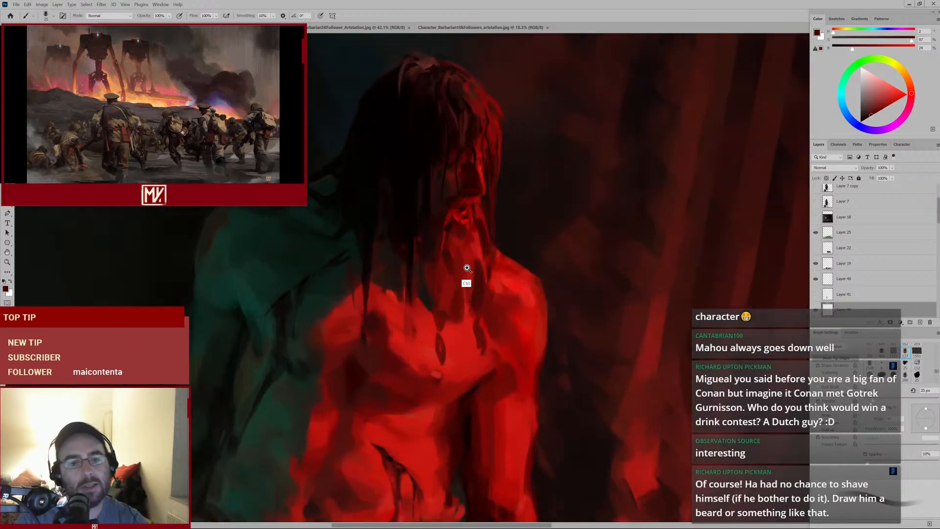
pyautogui.keyDown('alt'); pyautogui.click(484, 275); pyautogui.keyUp('alt')
pyautogui.keyDown('alt'); pyautogui.click(480, 219); pyautogui.keyUp('alt')
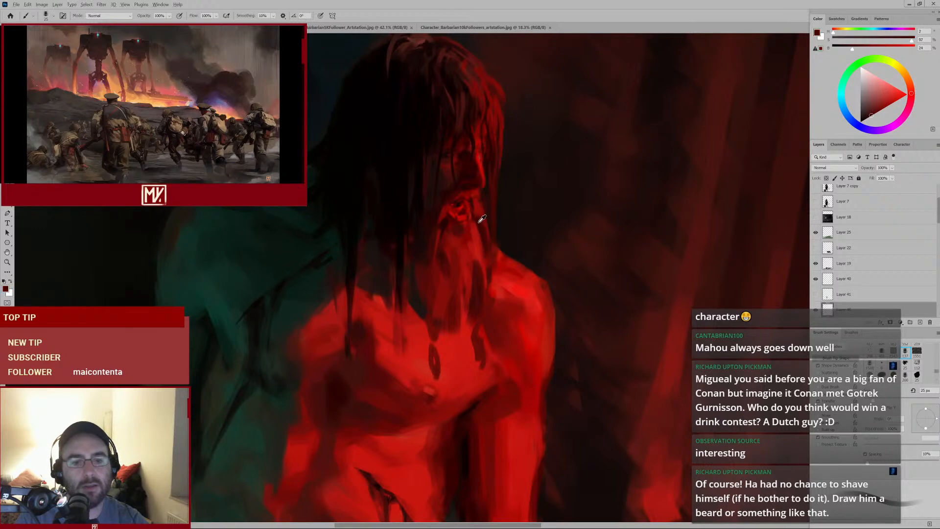
pyautogui.scroll(-4, 461, 247)
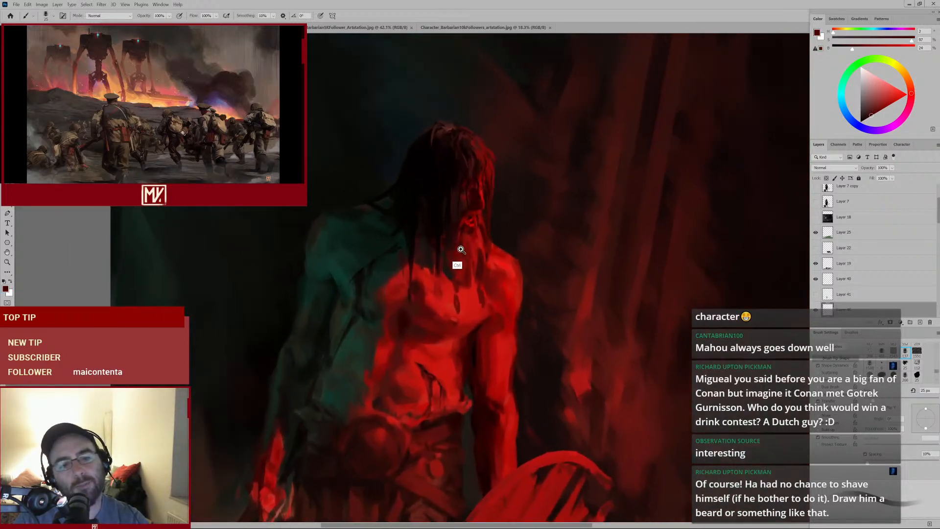
pyautogui.scroll(3, 459, 249)
pyautogui.keyDown('alt'); pyautogui.click(448, 218); pyautogui.keyUp('alt')
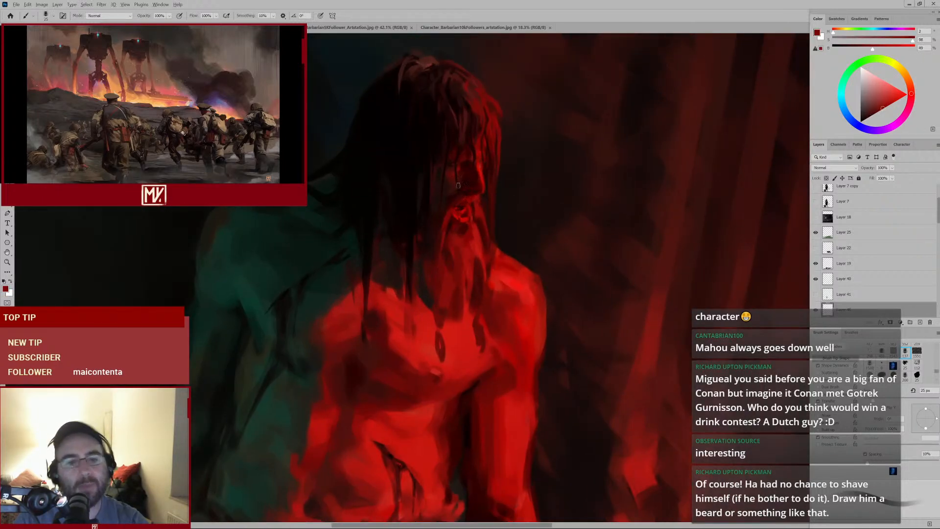
# Sample a near-black tone from the hair beside the face
pyautogui.press('alt')
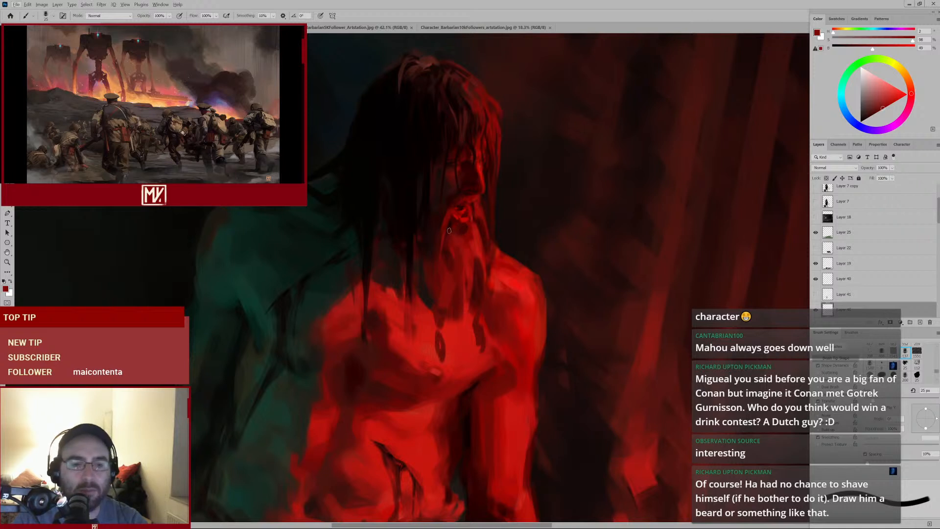
pyautogui.keyDown('alt'); pyautogui.click(426, 206); pyautogui.keyUp('alt')
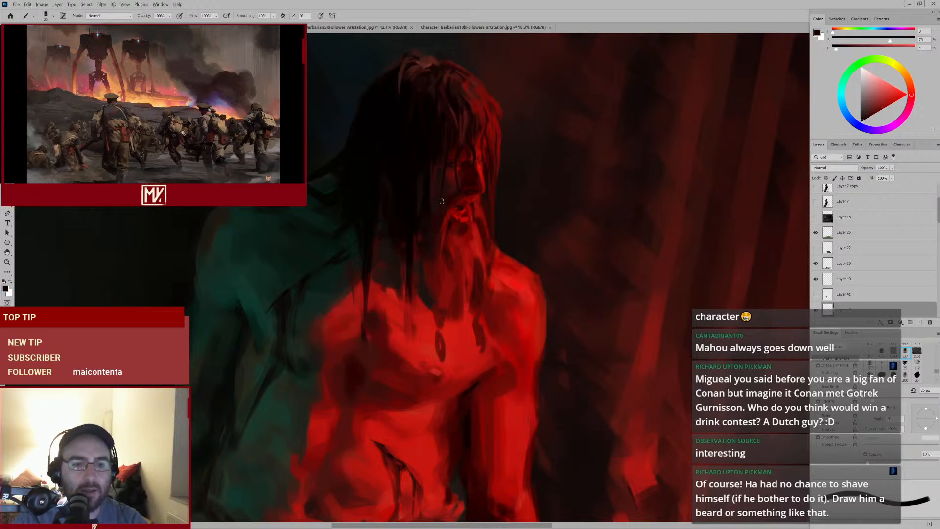
pyautogui.press('alt')
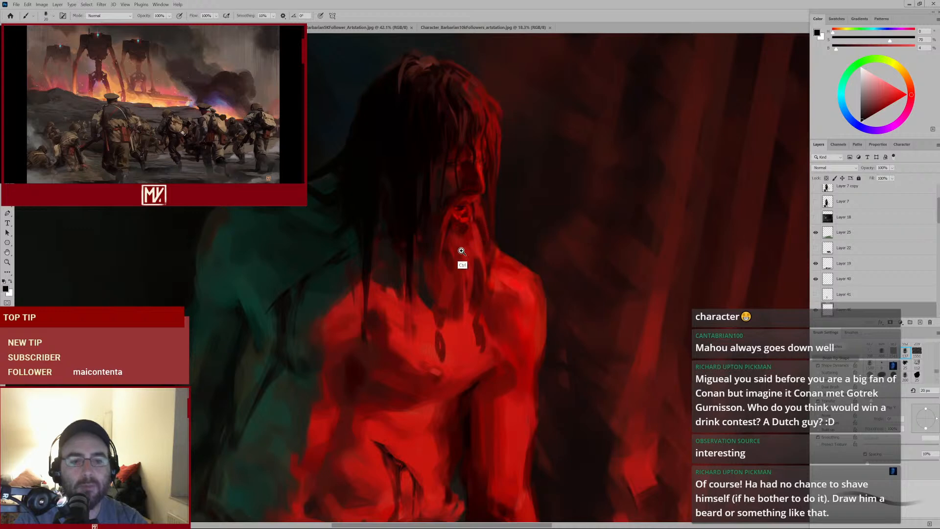
# Enlarge the brush and paint a dark stroke across the chin beard
pyautogui.scroll(-3, 467, 243)
pyautogui.scroll(3, 468, 237)
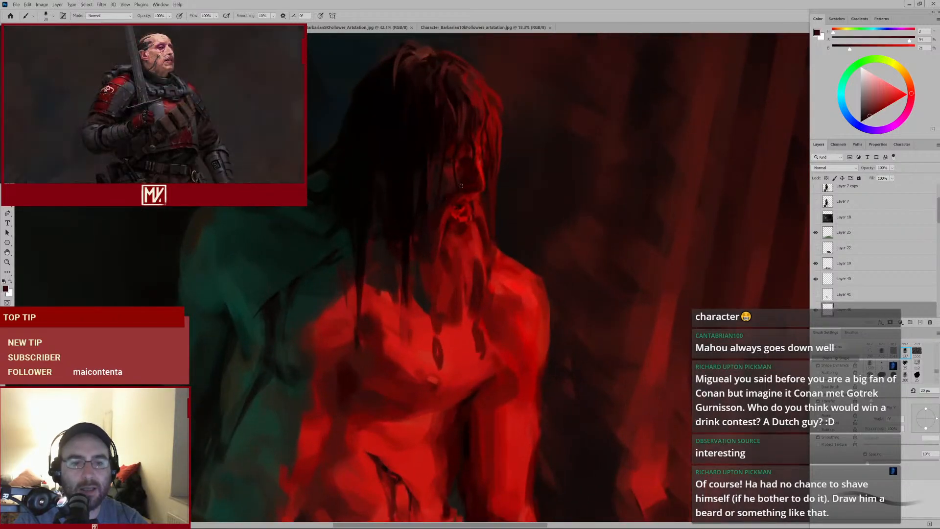
pyautogui.keyDown('alt'); pyautogui.click(451, 198); pyautogui.keyUp('alt')
pyautogui.press(']')
pyautogui.keyDown('alt'); pyautogui.click(457, 204); pyautogui.keyUp('alt')
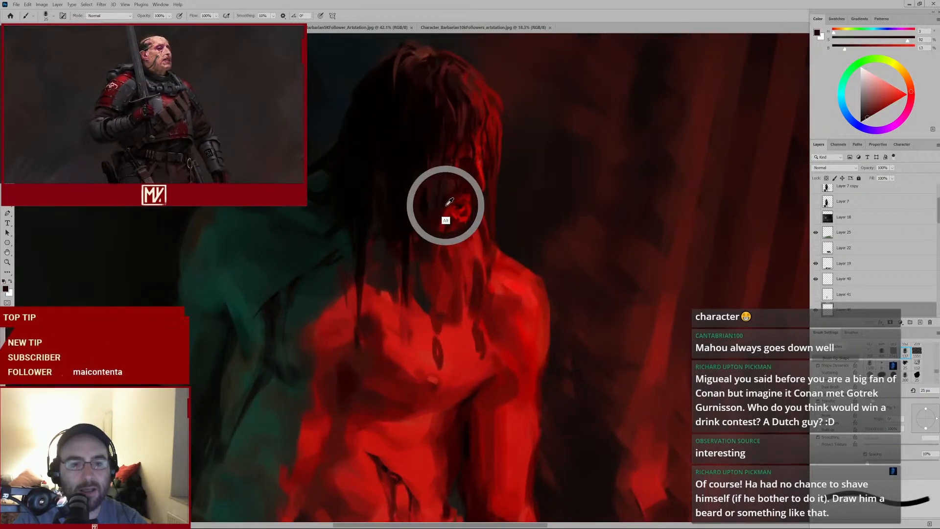
pyautogui.moveTo(462, 206); pyautogui.dragTo(468, 208)
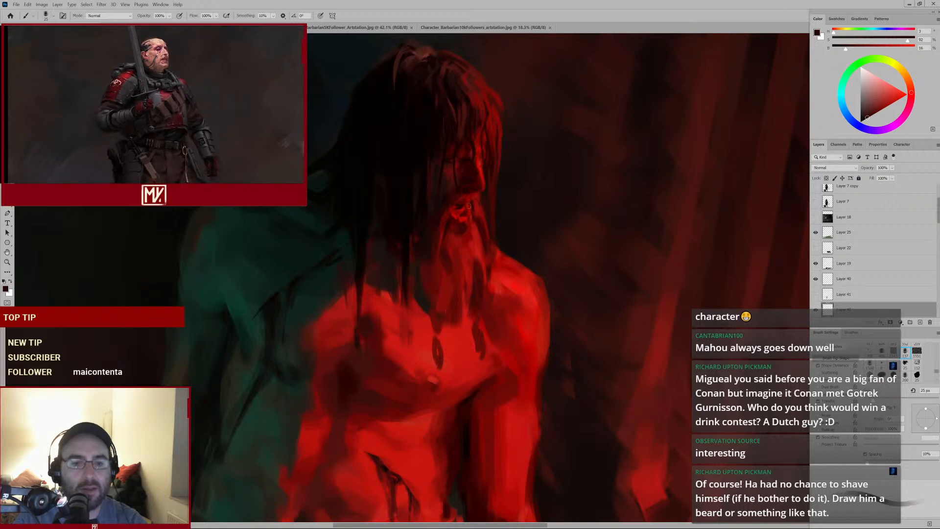
# Sample a red beside the jaw and dab smaller beard strokes down the chin
pyautogui.keyDown('alt'); pyautogui.click(476, 200); pyautogui.keyUp('alt')
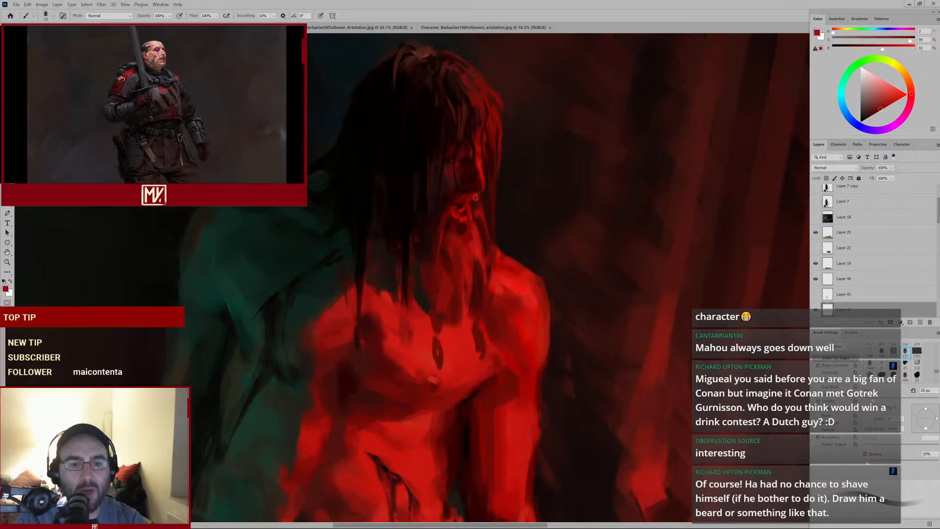
pyautogui.keyDown('alt'); pyautogui.click(475, 198); pyautogui.keyUp('alt')
pyautogui.press('[')
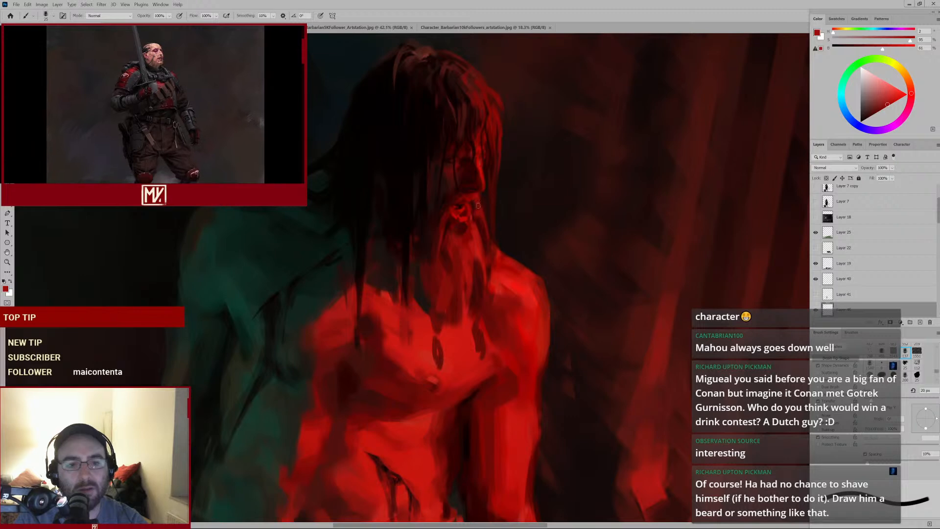
pyautogui.keyDown('alt'); pyautogui.click(476, 214); pyautogui.keyUp('alt')
pyautogui.moveTo(475, 200); pyautogui.dragTo(479, 214)
pyautogui.press(']')
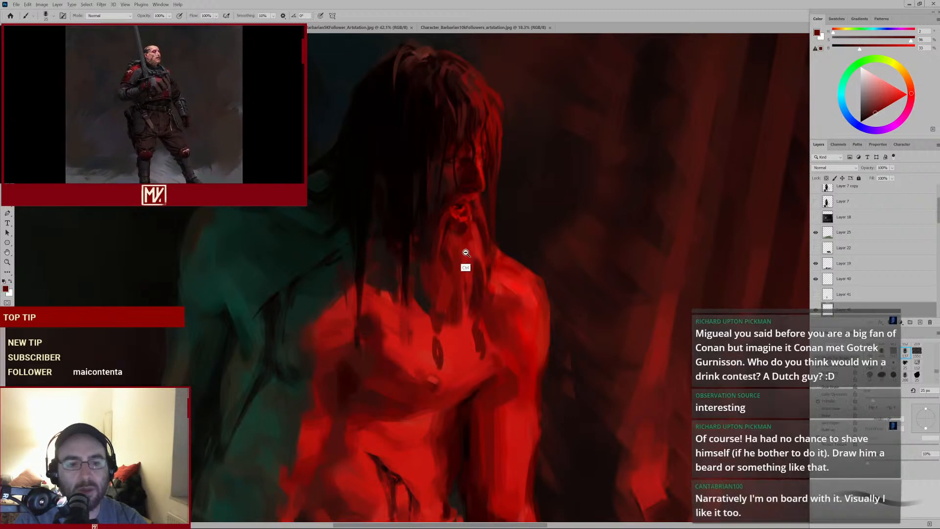
# Sample a red at the chin and dab a beard stroke toward the upper neck
pyautogui.scroll(-3, 465, 253)
pyautogui.scroll(4, 459, 256)
pyautogui.keyDown('alt'); pyautogui.click(475, 234); pyautogui.keyUp('alt')
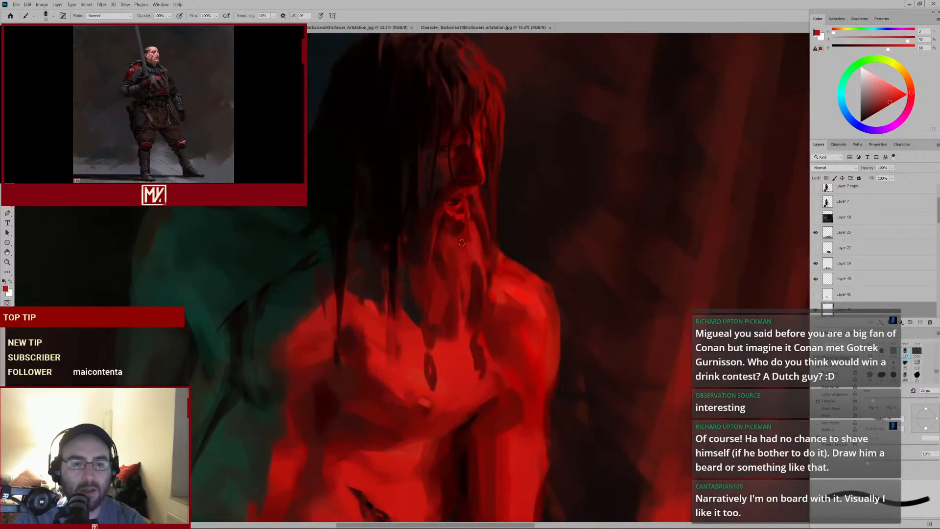
pyautogui.scroll(-4, 469, 248)
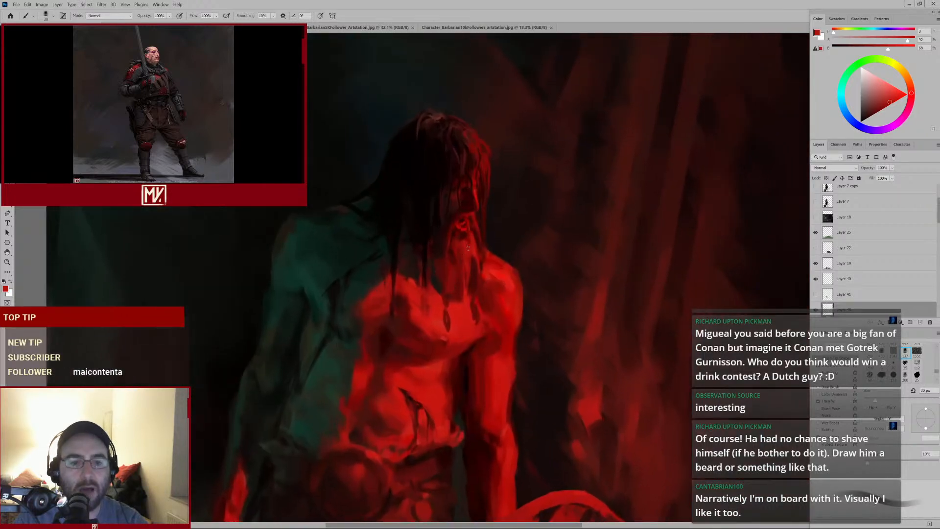
pyautogui.keyDown('alt'); pyautogui.click(463, 236); pyautogui.keyUp('alt')
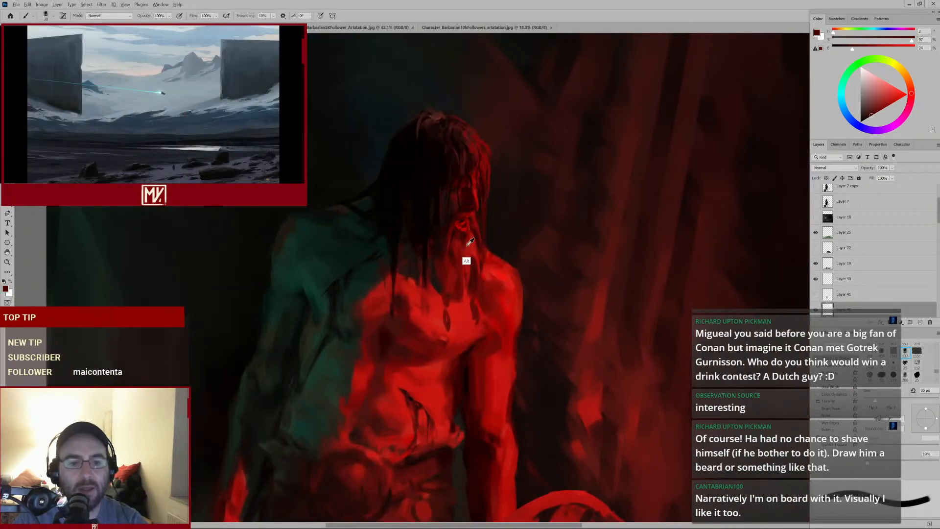
pyautogui.keyDown('alt'); pyautogui.click(470, 242); pyautogui.keyUp('alt')
# Sample a dark tone from the chest, enlarge the brush and dab strokes on the neck below the beard
pyautogui.scroll(-3, 454, 273)
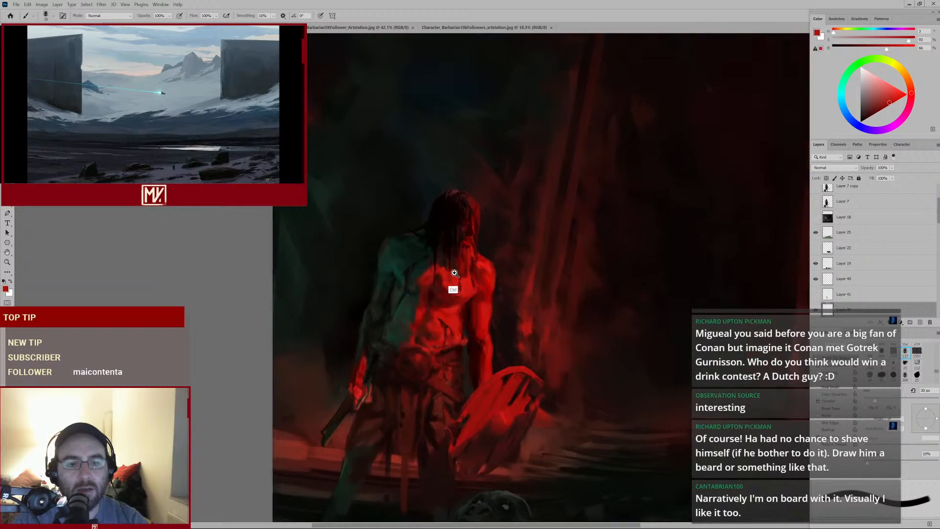
pyautogui.scroll(3, 454, 273)
pyautogui.keyDown('alt'); pyautogui.click(437, 276); pyautogui.keyUp('alt')
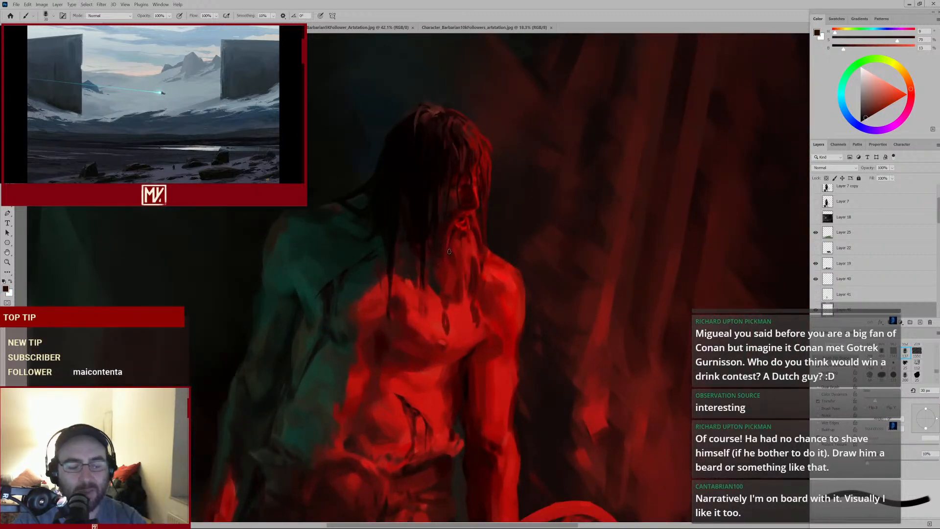
pyautogui.press(']')
pyautogui.keyDown('alt'); pyautogui.click(468, 257); pyautogui.keyUp('alt')
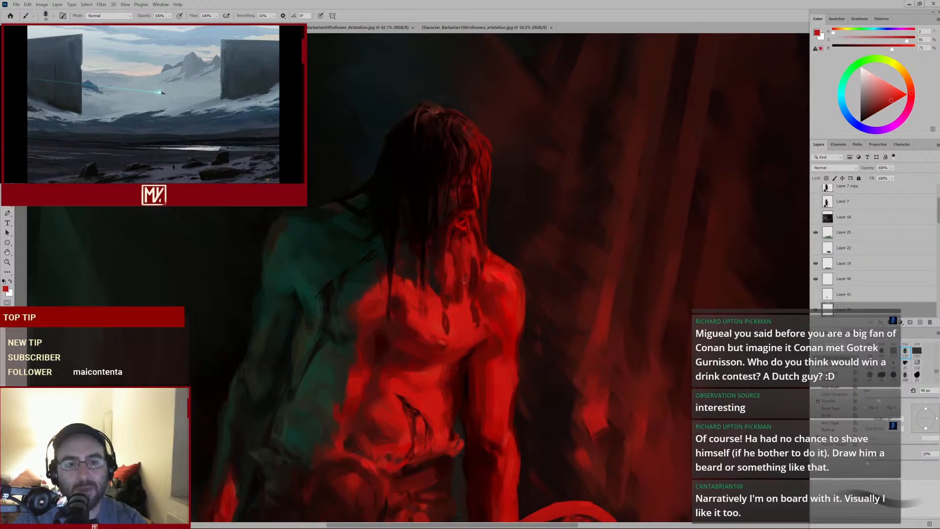
pyautogui.keyDown('alt'); pyautogui.click(447, 263); pyautogui.keyUp('alt')
pyautogui.keyDown('alt'); pyautogui.click(443, 273); pyautogui.keyUp('alt')
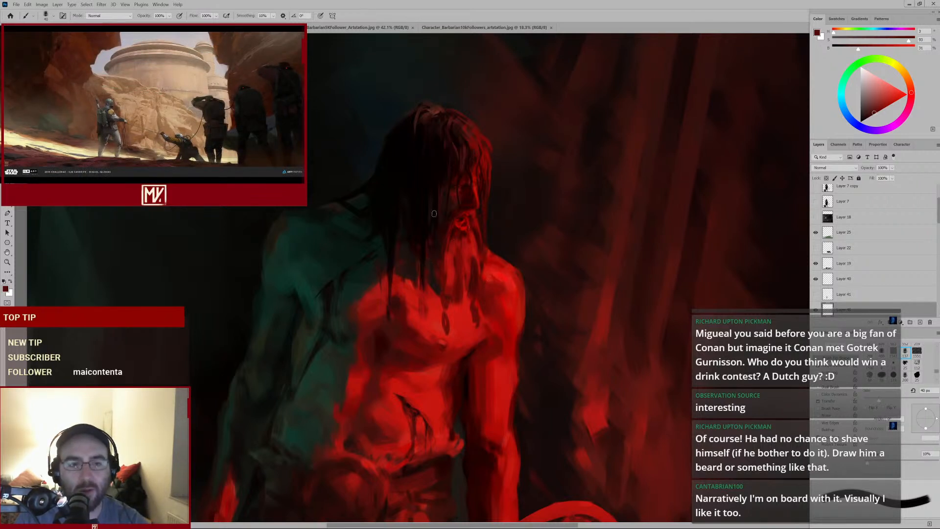
# Sample a red, enlarge the brush and dab strokes at the top of the head and along the beard
pyautogui.keyDown('alt'); pyautogui.click(451, 264); pyautogui.keyUp('alt')
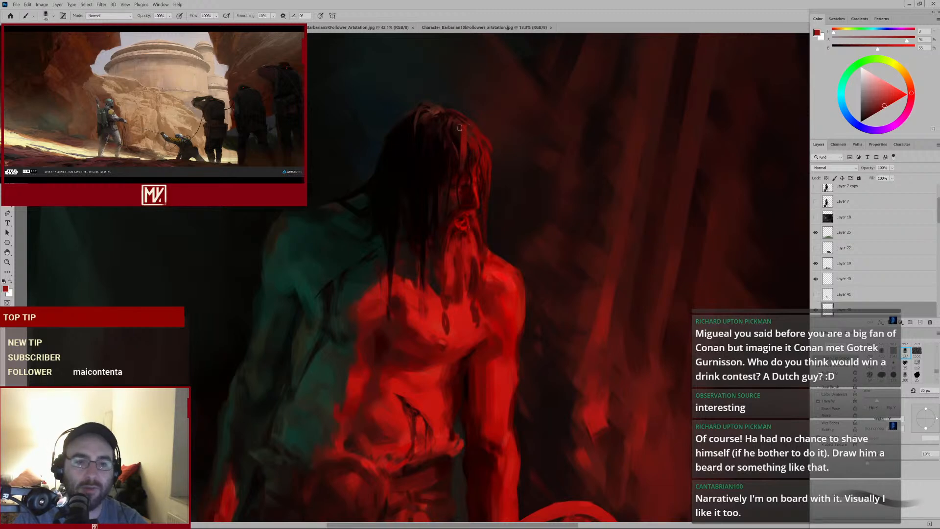
pyautogui.press(']')
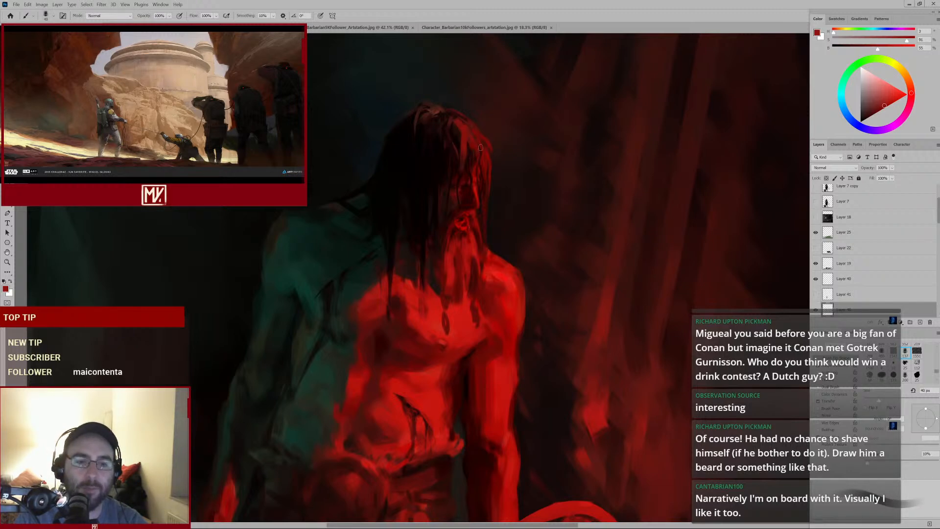
pyautogui.keyDown('alt'); pyautogui.click(451, 129); pyautogui.keyUp('alt')
pyautogui.press('[')
pyautogui.moveTo(484, 195); pyautogui.dragTo(470, 210)
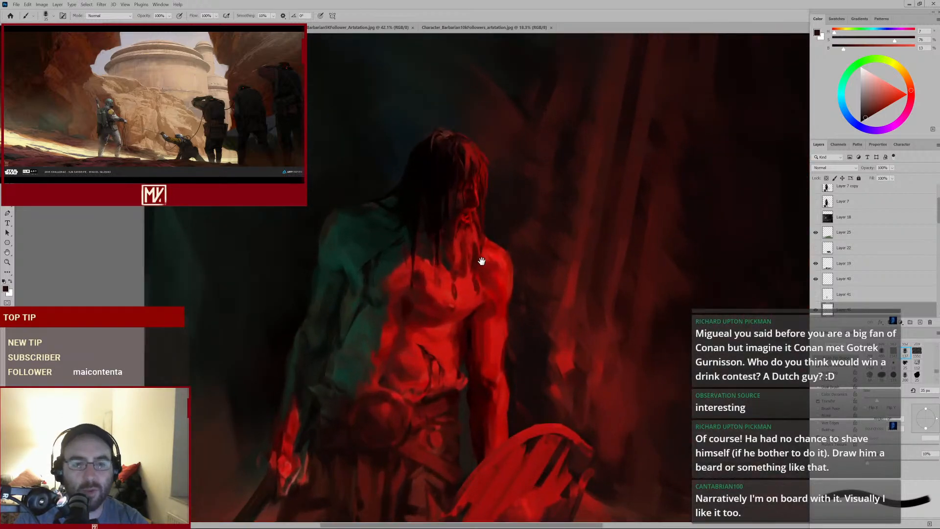
# Pan the view and dab progressively larger red strokes over the beard and neck
pyautogui.moveTo(481, 261); pyautogui.dragTo(488, 211)
pyautogui.keyDown('alt'); pyautogui.click(465, 200); pyautogui.keyUp('alt')
pyautogui.press(']')
pyautogui.press(']')
pyautogui.press(']')
pyautogui.press(']')
pyautogui.press(']')
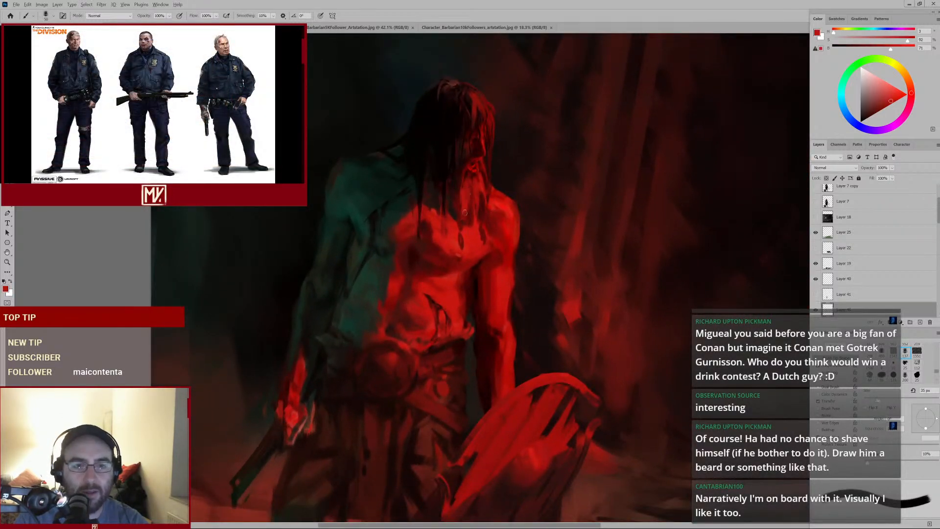
pyautogui.keyDown('alt'); pyautogui.click(465, 196); pyautogui.keyUp('alt')
pyautogui.press(']')
pyautogui.press(']')
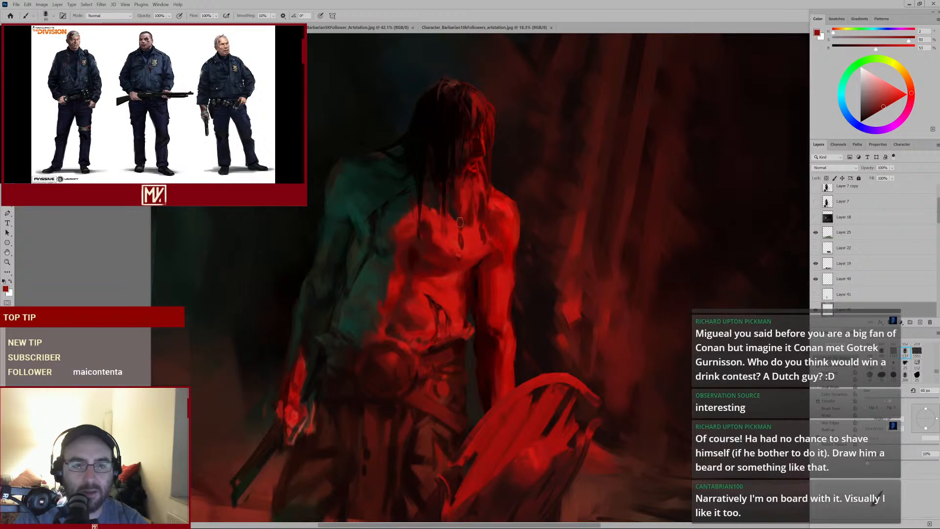
# Sample a dark tone beside the beard and dab smaller strokes over the neck
pyautogui.keyDown('alt'); pyautogui.click(460, 172); pyautogui.keyUp('alt')
pyautogui.keyDown('alt'); pyautogui.click(460, 169); pyautogui.keyUp('alt')
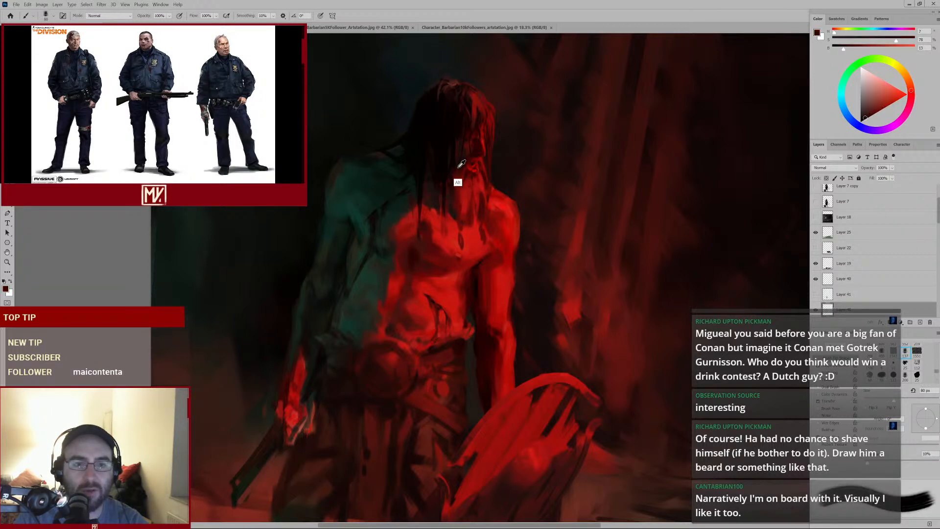
pyautogui.press('[')
pyautogui.press('[')
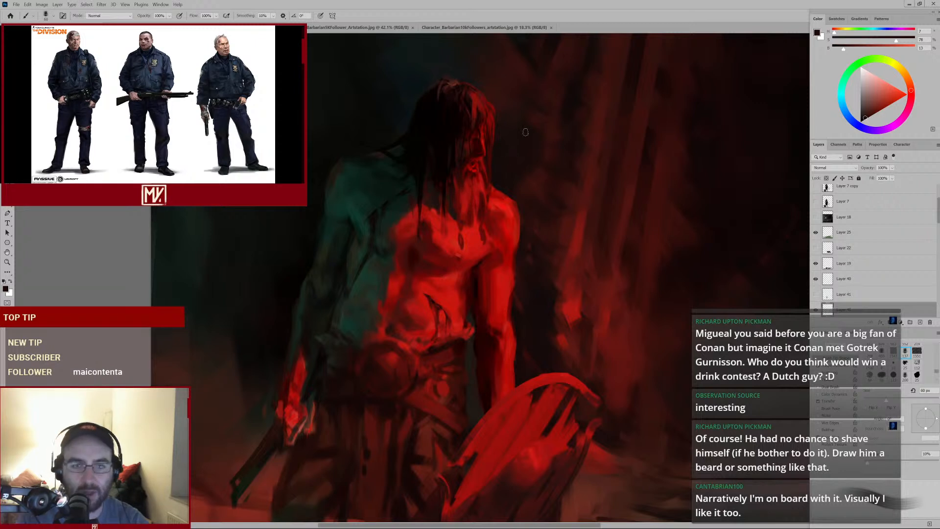
pyautogui.keyDown('alt'); pyautogui.click(465, 209); pyautogui.keyUp('alt')
pyautogui.press('[')
pyautogui.press('[')
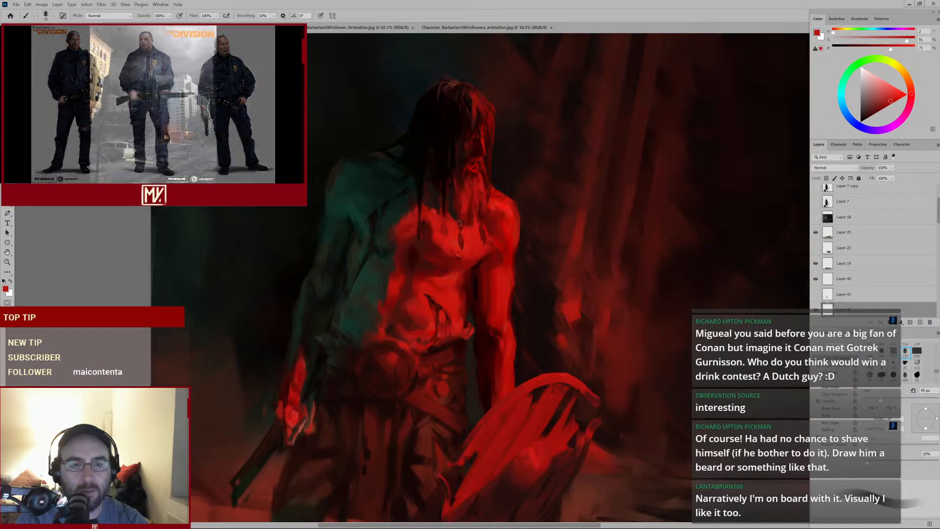
# Sample near-black hair tones beside the face and dab small strokes along the hair edge
pyautogui.keyDown('alt'); pyautogui.click(434, 201); pyautogui.keyUp('alt')
pyautogui.press(']')
pyautogui.keyDown('alt'); pyautogui.click(433, 196); pyautogui.keyUp('alt')
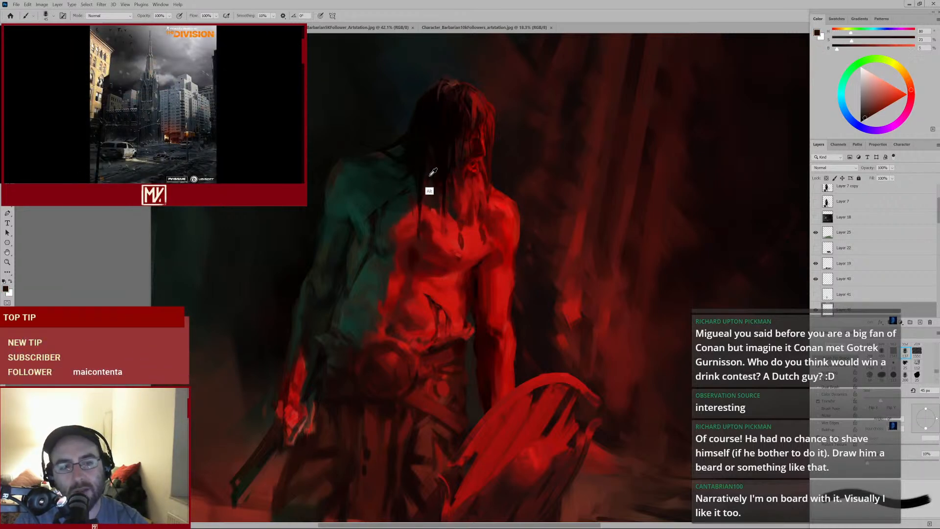
pyautogui.press('[')
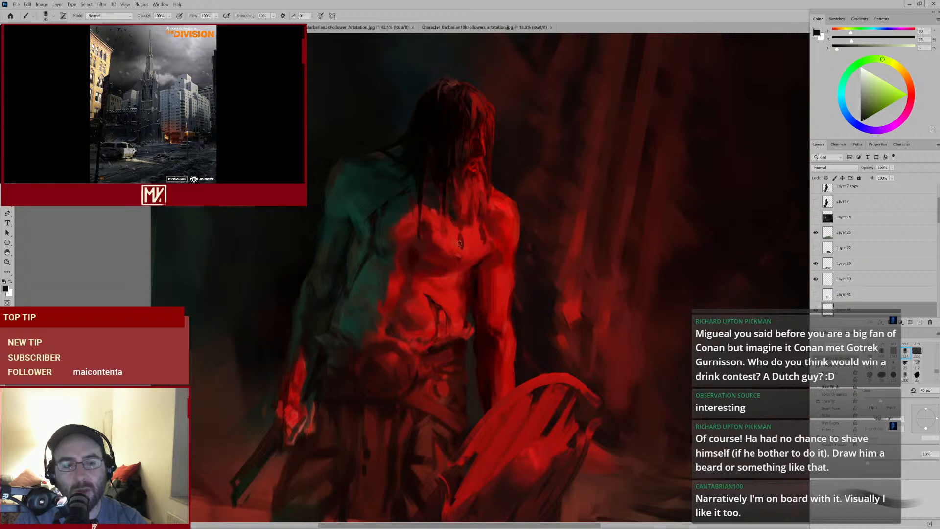
pyautogui.keyDown('alt'); pyautogui.click(434, 198); pyautogui.keyUp('alt')
pyautogui.press('[')
pyautogui.press('[')
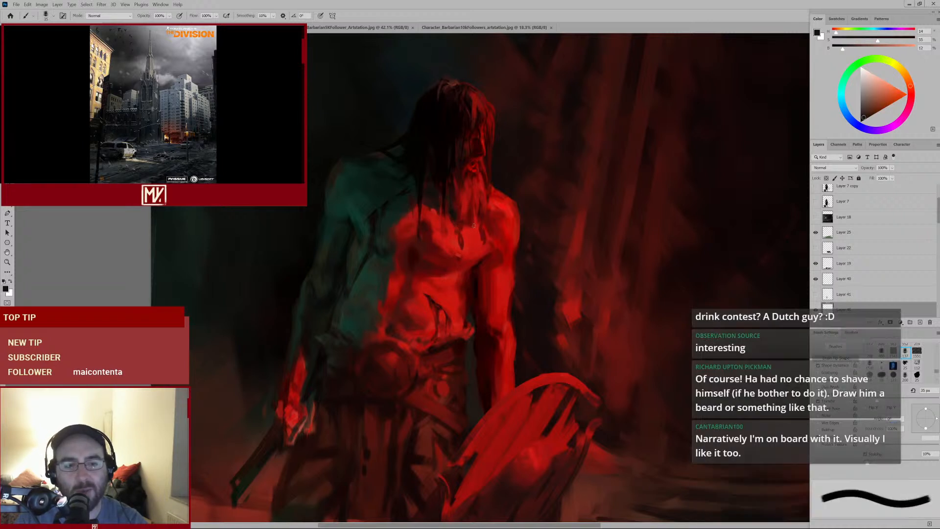
pyautogui.press('[')
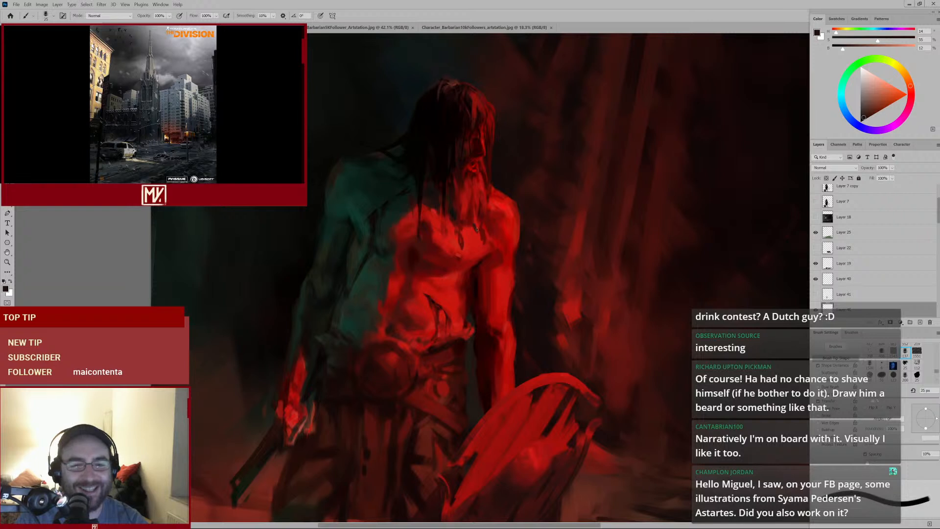
pyautogui.keyDown('alt'); pyautogui.click(465, 212); pyautogui.keyUp('alt')
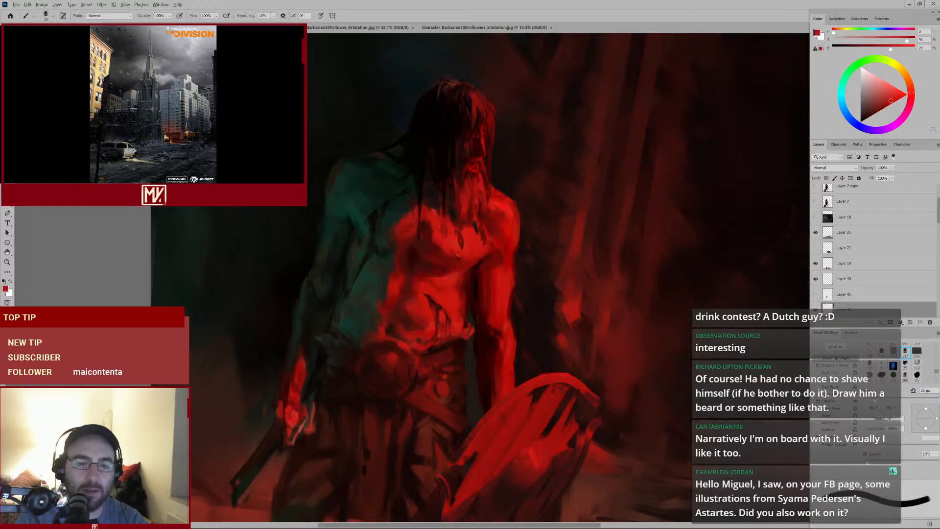
pyautogui.press(']')
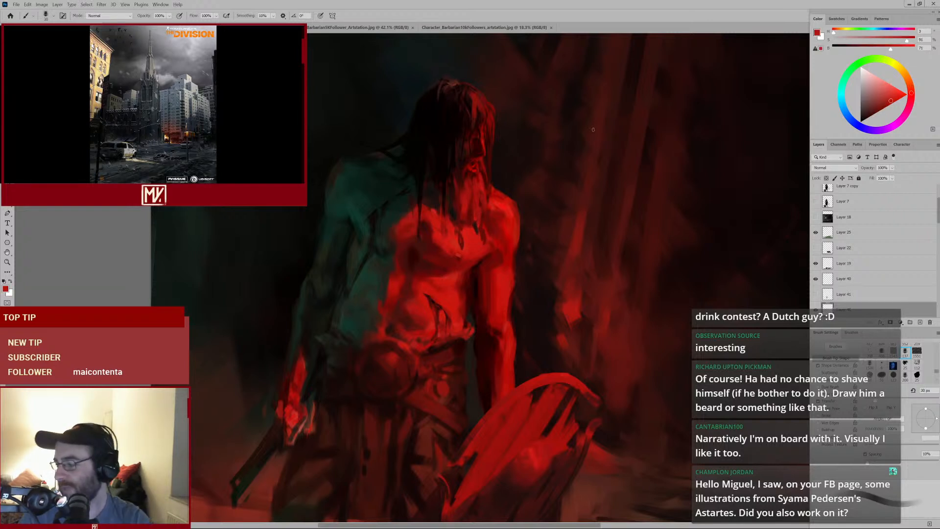
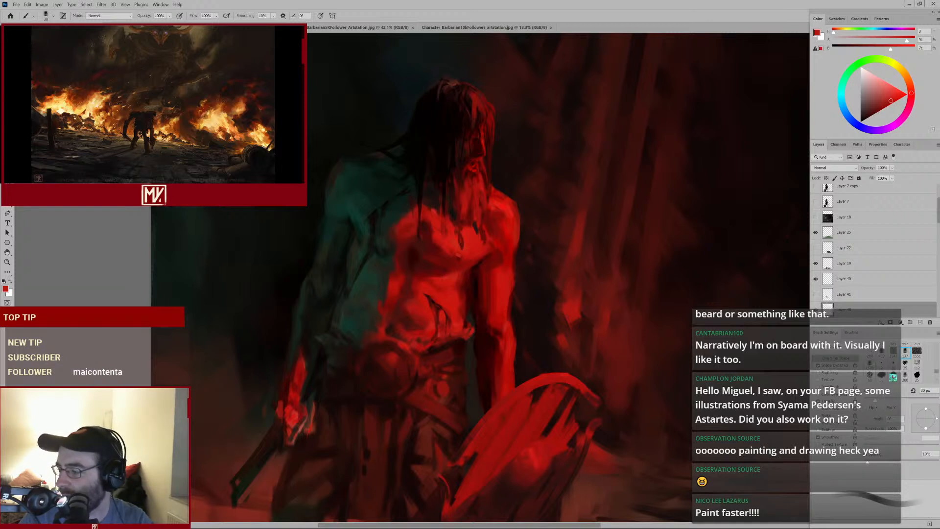
# Sample a dark tone beside the face, enlarge the brush and dab strokes over the jaw and beard
pyautogui.keyDown('alt'); pyautogui.click(435, 177); pyautogui.keyUp('alt')
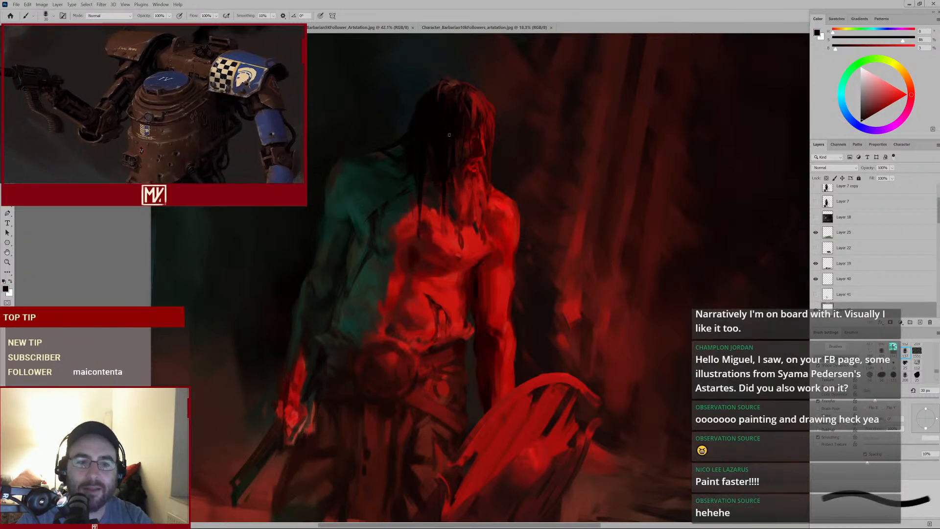
pyautogui.press(']')
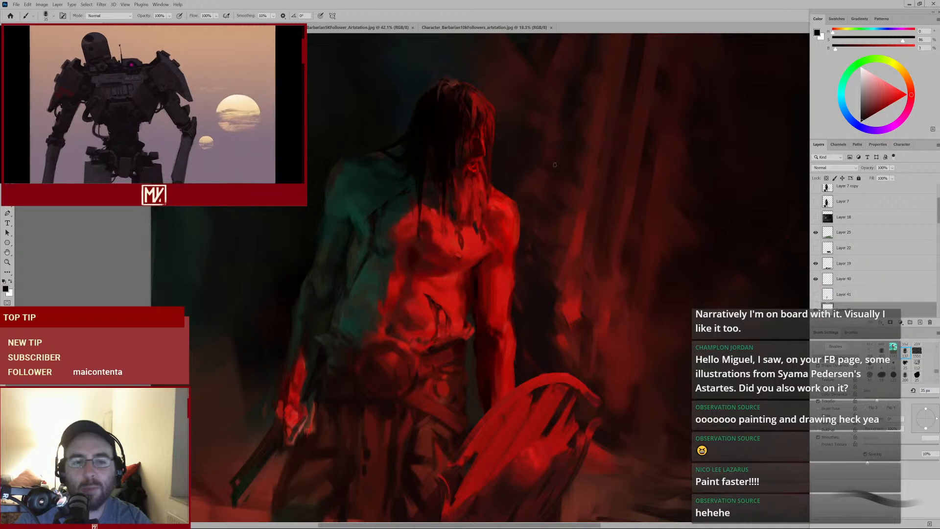
pyautogui.moveTo(479, 165); pyautogui.dragTo(497, 153)
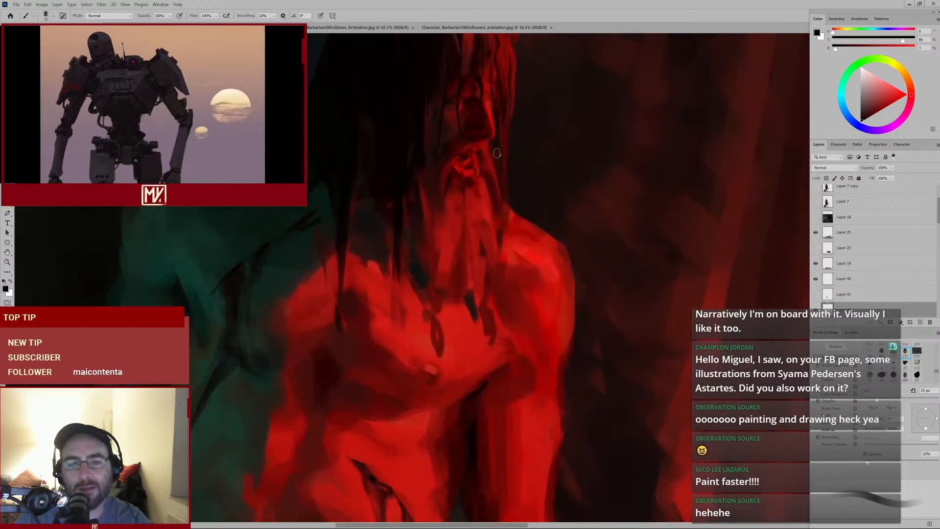
pyautogui.keyDown('alt'); pyautogui.click(415, 169); pyautogui.keyUp('alt')
pyautogui.moveTo(464, 219)
pyautogui.mouseDown()
pyautogui.moveTo(424, 248)
pyautogui.moveTo(435, 240)
pyautogui.mouseUp()
pyautogui.press('[')
pyautogui.keyDown('alt'); pyautogui.click(430, 190); pyautogui.keyUp('alt')
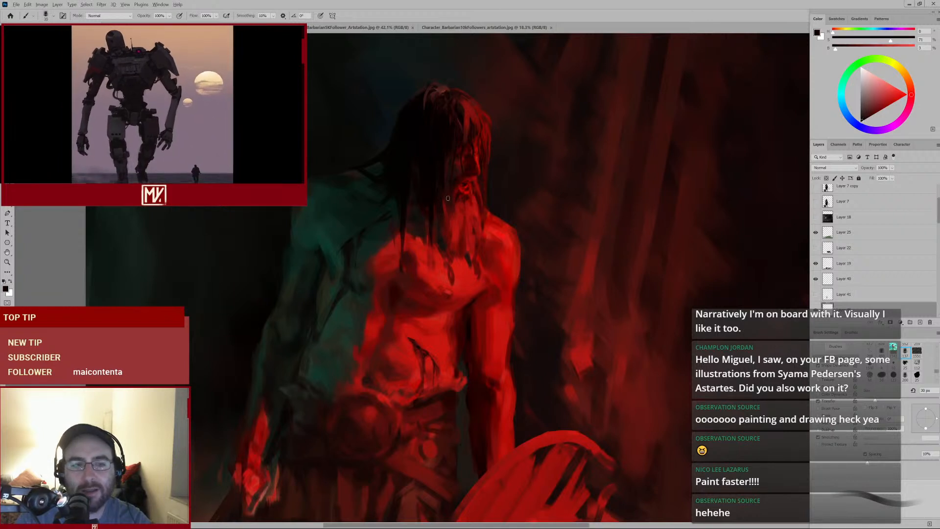
pyautogui.moveTo(448, 211); pyautogui.dragTo(443, 246)
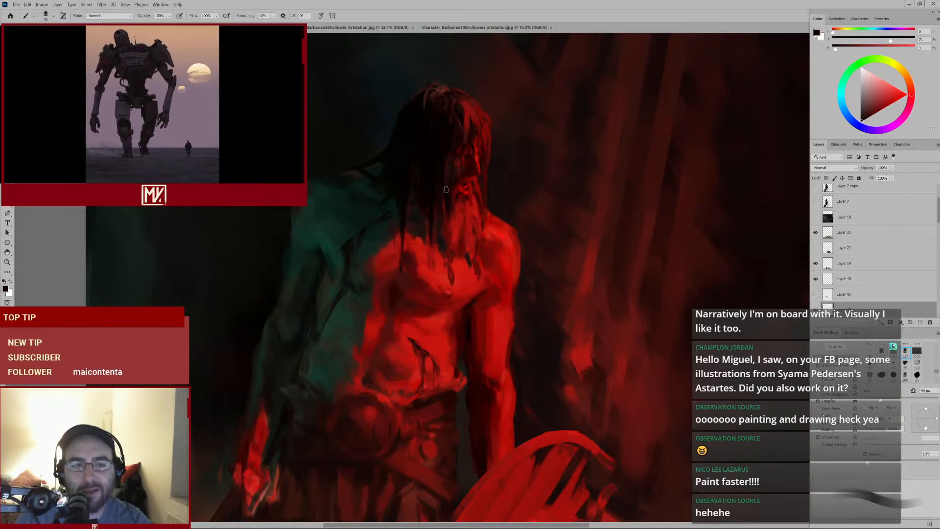
pyautogui.keyDown('alt'); pyautogui.click(443, 217); pyautogui.keyUp('alt')
# Sample a deep red from the beard, shrink the brush and dab small strokes over the chin
pyautogui.keyDown('alt'); pyautogui.click(451, 209); pyautogui.keyUp('alt')
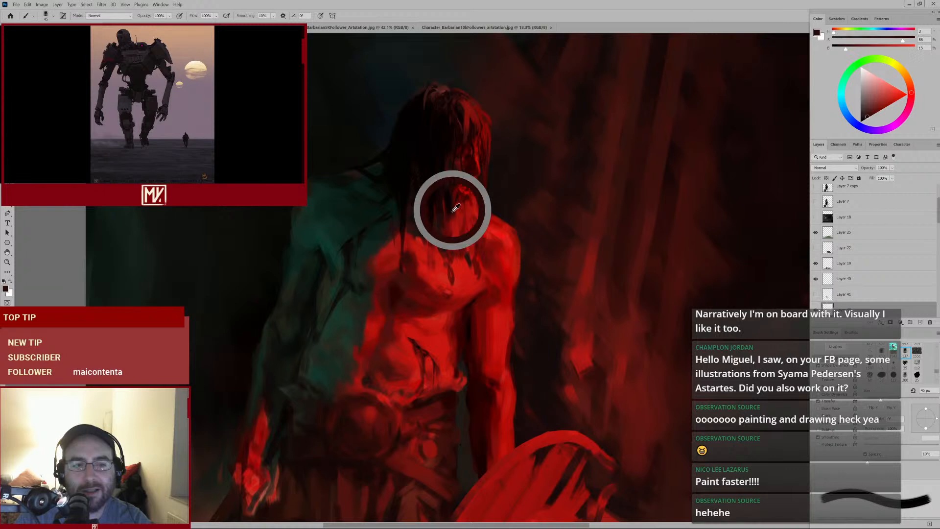
pyautogui.press('[')
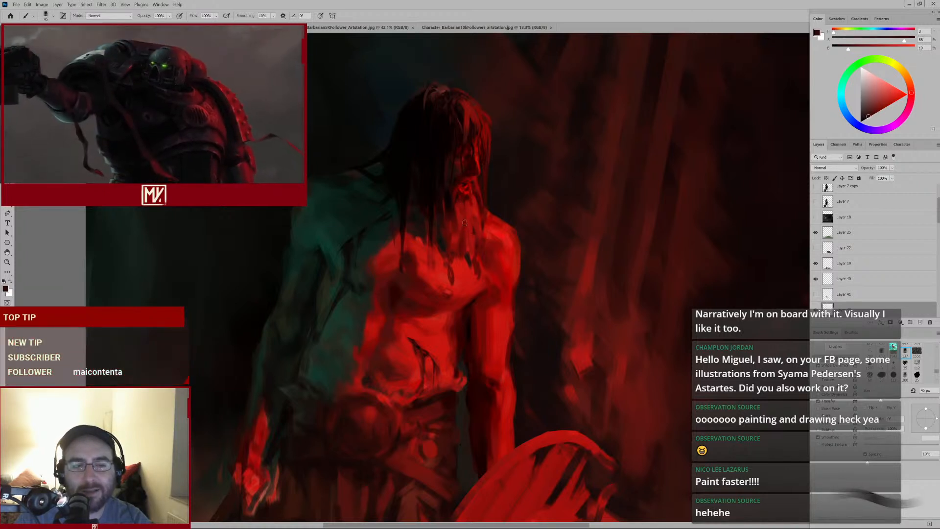
pyautogui.keyDown('alt'); pyautogui.click(466, 212); pyautogui.keyUp('alt')
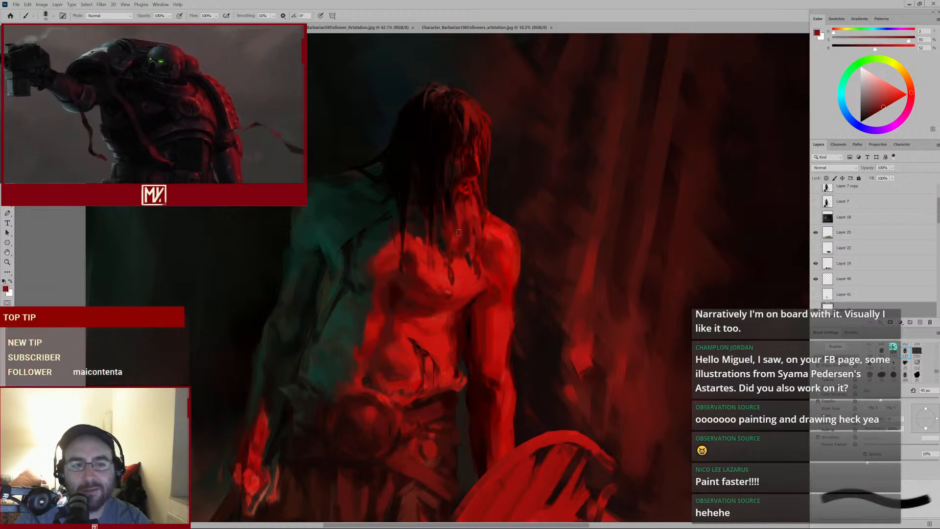
pyautogui.keyDown('alt'); pyautogui.click(449, 203); pyautogui.keyUp('alt')
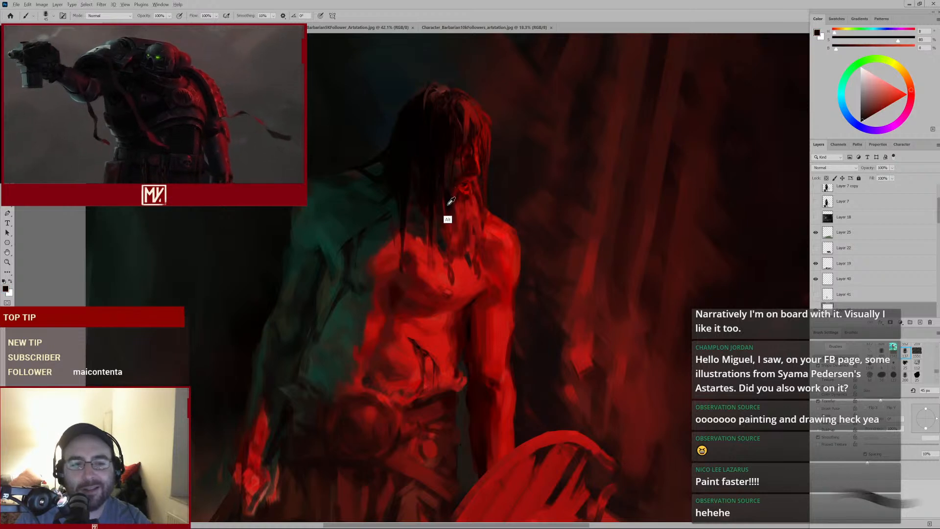
pyautogui.press('[')
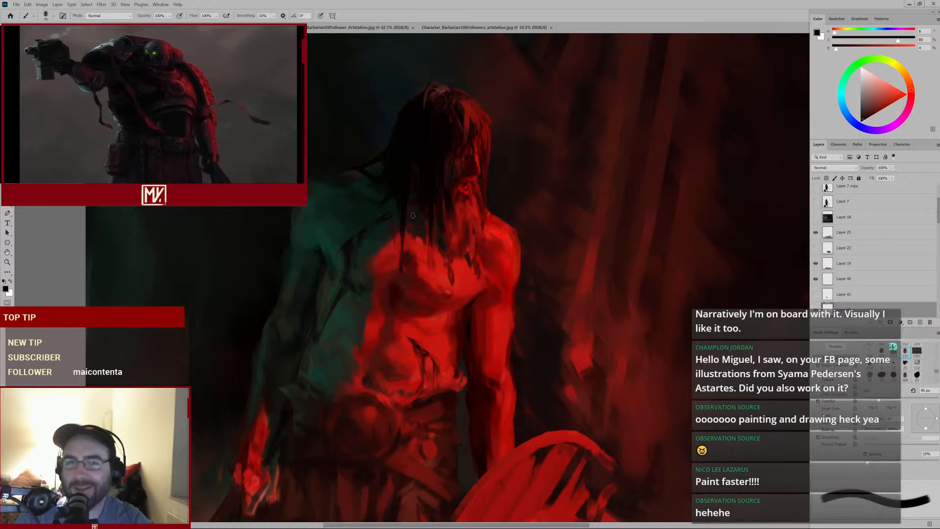
pyautogui.keyDown('alt'); pyautogui.click(439, 213); pyautogui.keyUp('alt')
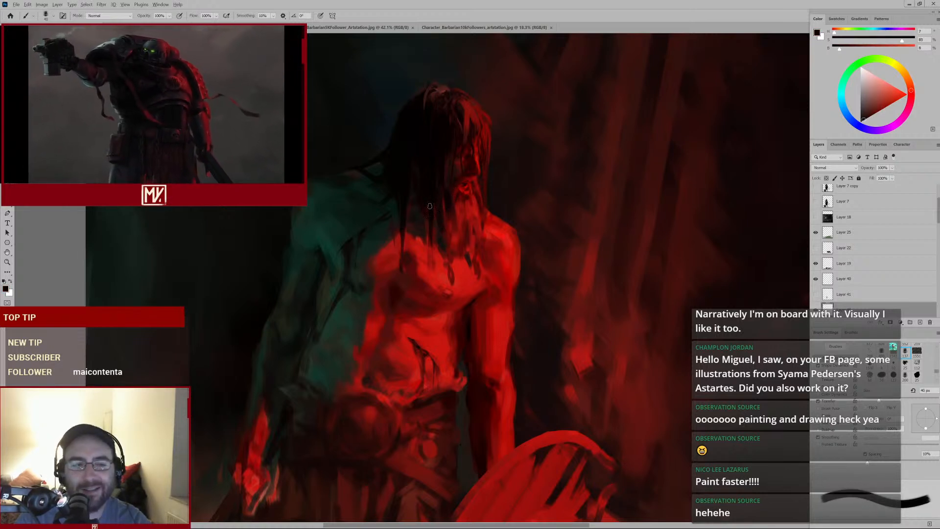
pyautogui.keyDown('alt'); pyautogui.click(462, 206); pyautogui.keyUp('alt')
pyautogui.press('[')
pyautogui.press('[')
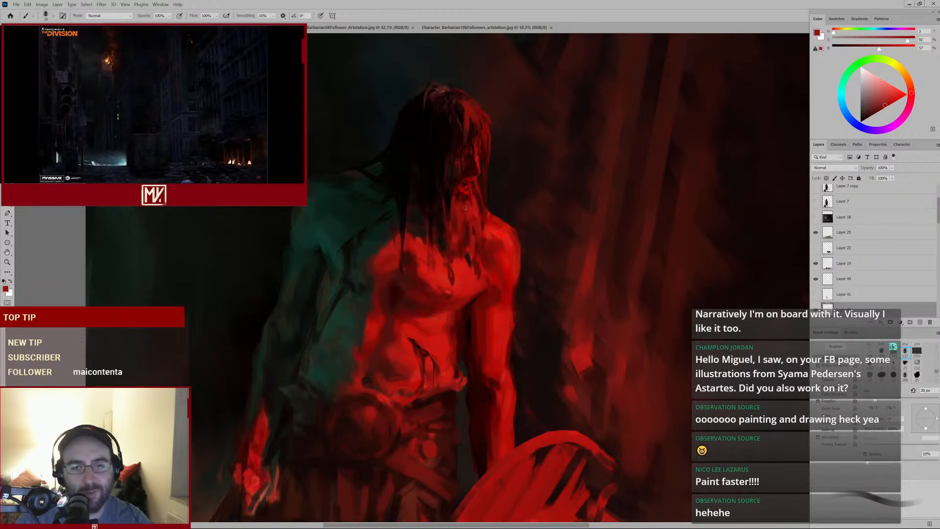
# Sample reds along the jaw and dab small strokes along the jaw edge, reducing the brush size
pyautogui.keyDown('alt'); pyautogui.click(448, 194); pyautogui.keyUp('alt')
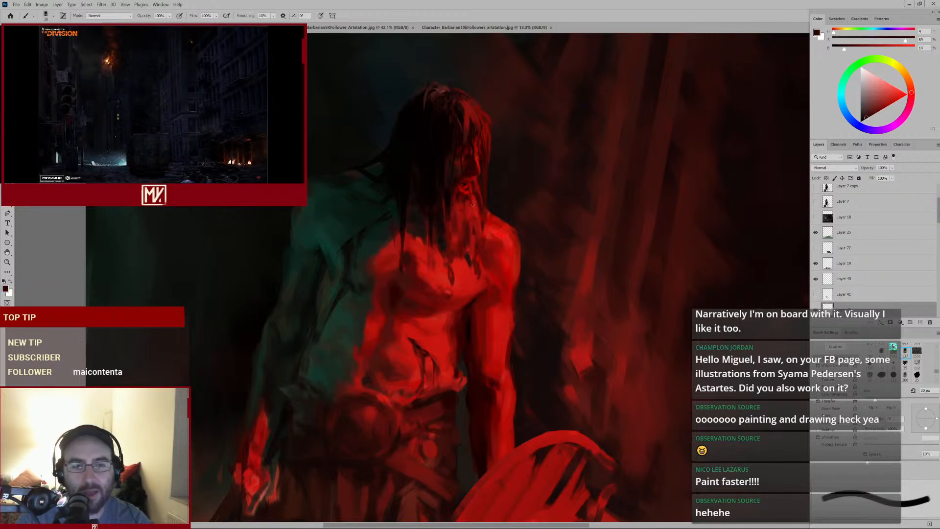
pyautogui.keyDown('alt'); pyautogui.click(479, 201); pyautogui.keyUp('alt')
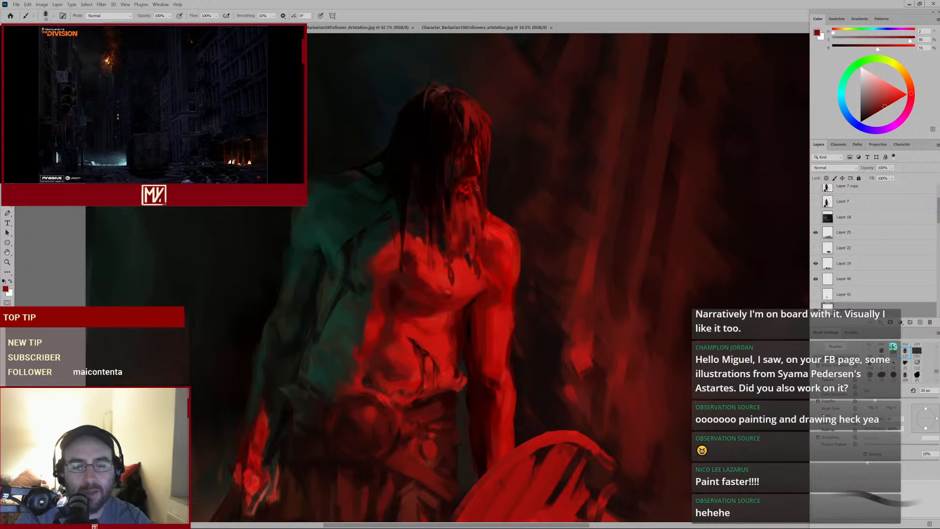
pyautogui.press('[')
pyautogui.keyDown('alt'); pyautogui.click(477, 189); pyautogui.keyUp('alt')
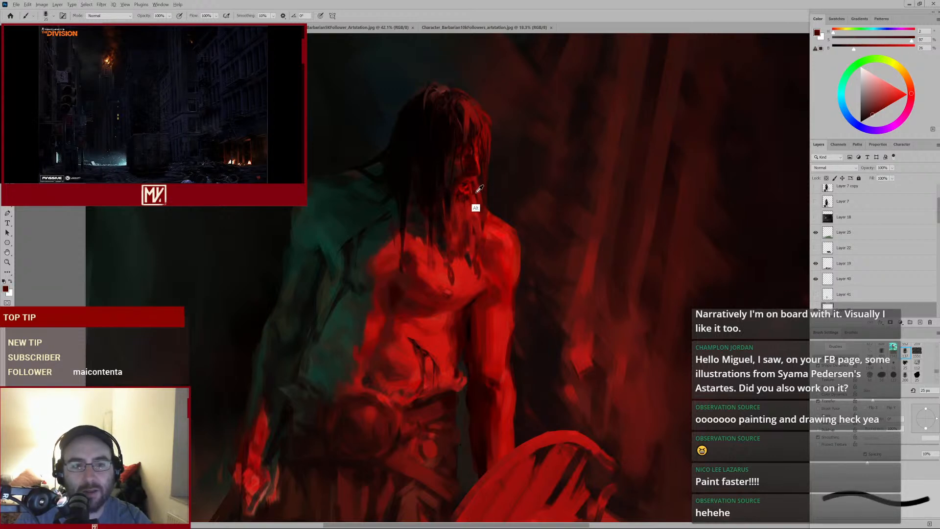
pyautogui.keyDown('alt'); pyautogui.click(480, 201); pyautogui.keyUp('alt')
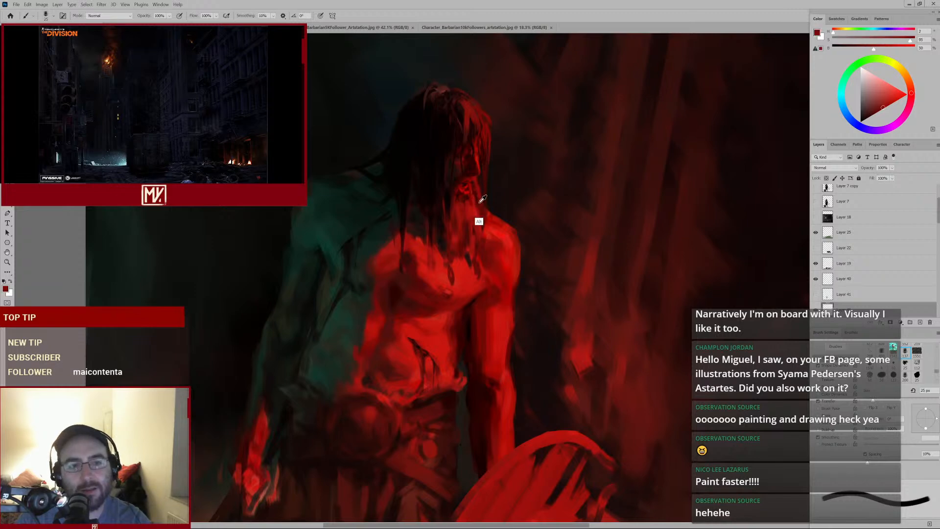
pyautogui.keyDown('alt'); pyautogui.click(493, 228); pyautogui.keyUp('alt')
pyautogui.press('[')
pyautogui.press('[')
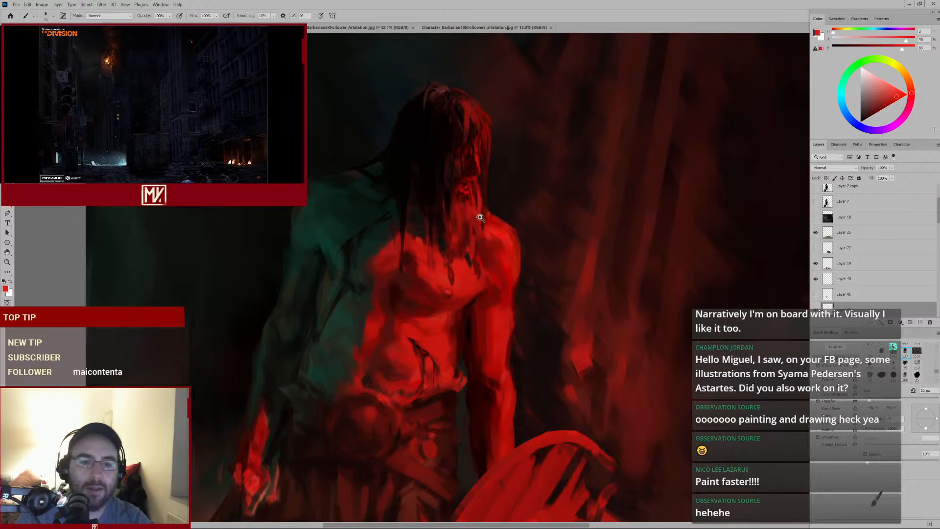
# Drag red strokes down the neck beneath the beard and return to the brush
pyautogui.moveTo(480, 217)
pyautogui.mouseDown()
pyautogui.moveTo(453, 277)
pyautogui.moveTo(469, 263)
pyautogui.mouseUp()
pyautogui.moveTo(472, 225); pyautogui.dragTo(484, 204)
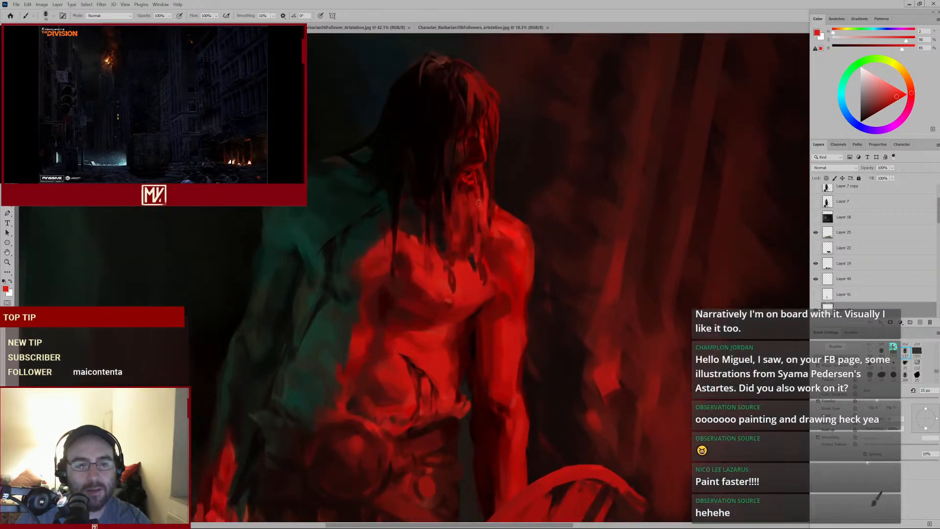
pyautogui.moveTo(473, 241)
pyautogui.mouseDown()
pyautogui.moveTo(435, 282)
pyautogui.moveTo(455, 251)
pyautogui.mouseUp()
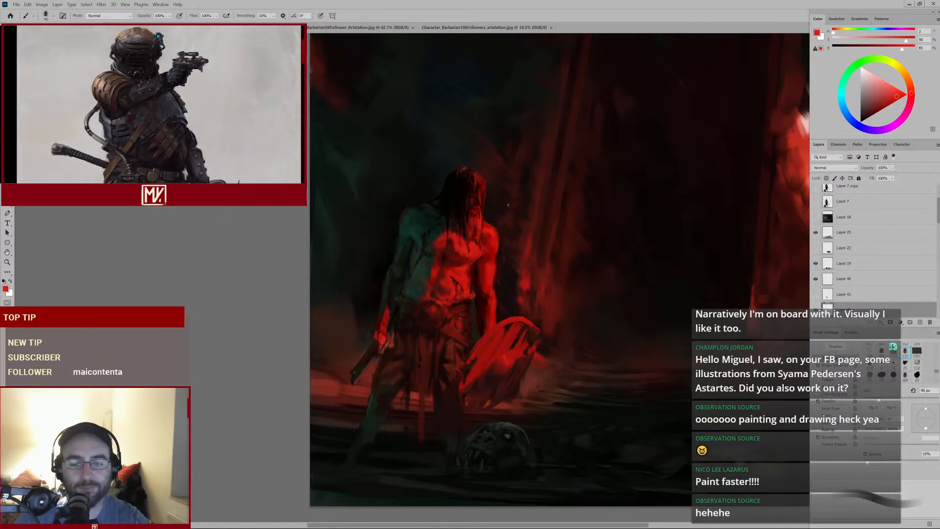
pyautogui.moveTo(484, 219); pyautogui.dragTo(512, 207)
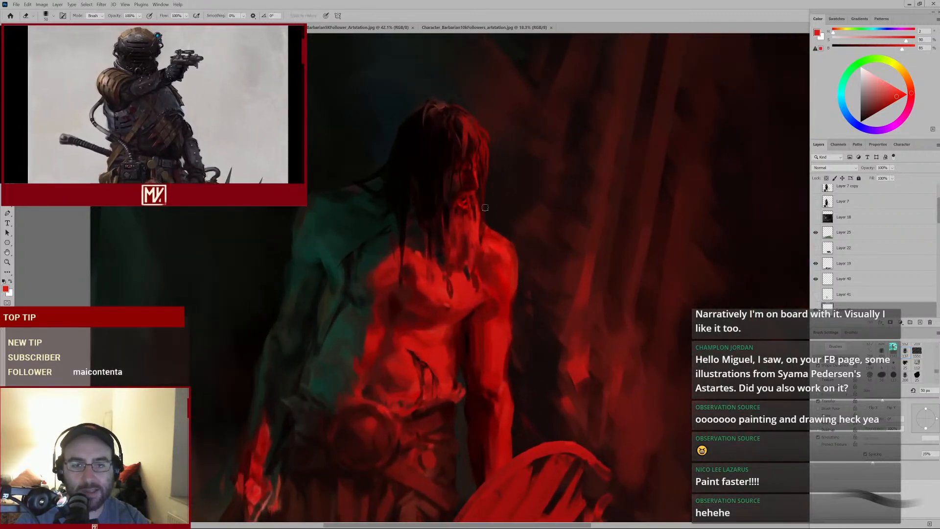
pyautogui.press('e')
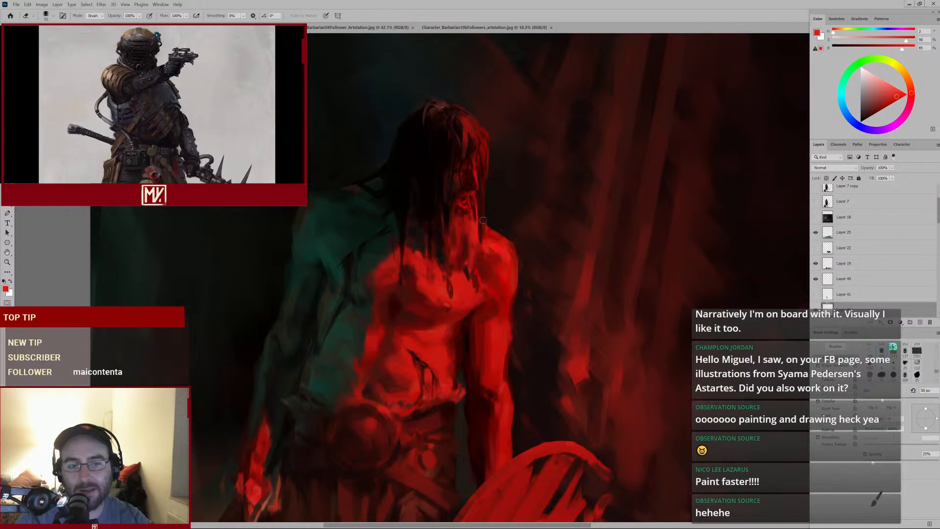
pyautogui.press('b')
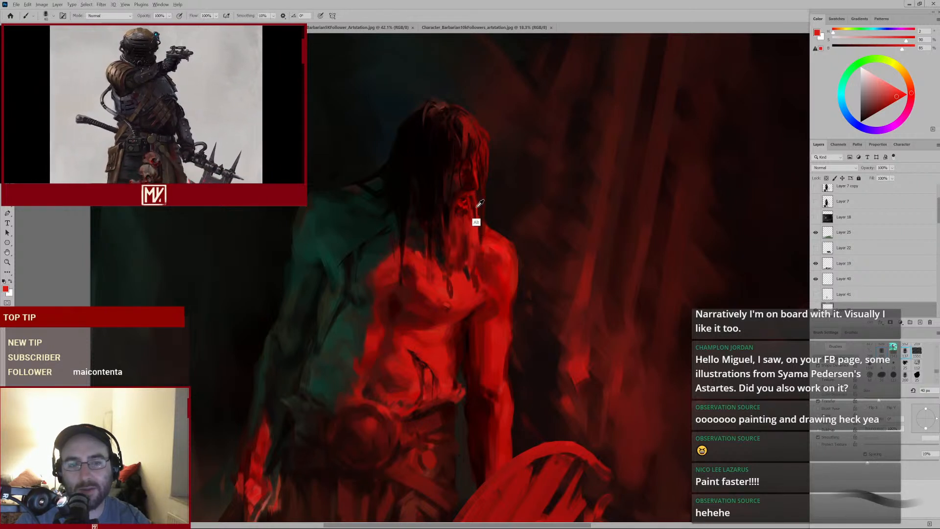
# Sample reds beside the jaw and neck and dab small strokes on the neck
pyautogui.keyDown('alt'); pyautogui.click(476, 206); pyautogui.keyUp('alt')
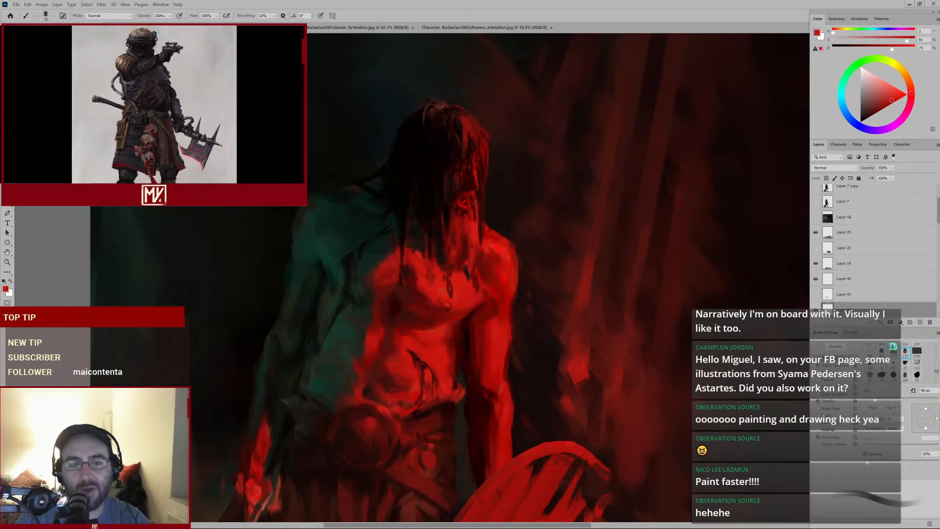
pyautogui.press('[')
pyautogui.keyDown('alt'); pyautogui.click(474, 214); pyautogui.keyUp('alt')
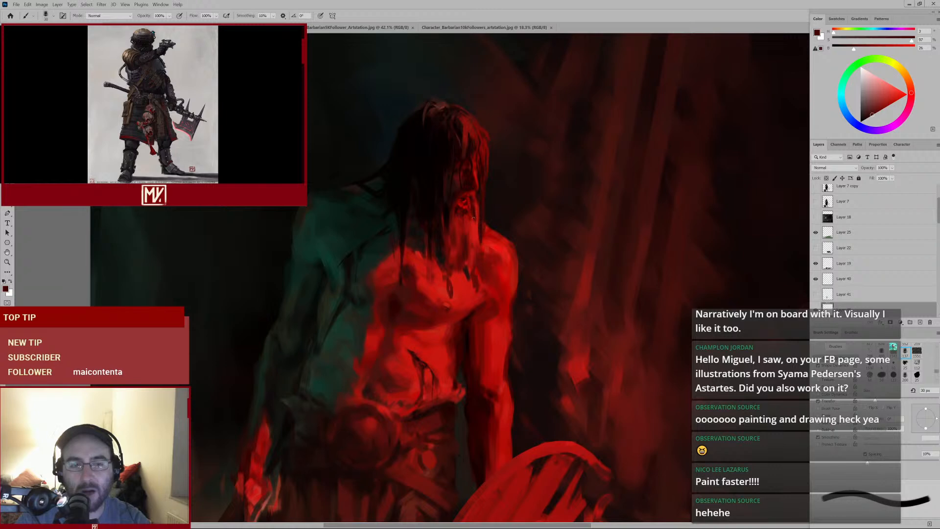
pyautogui.keyDown('alt'); pyautogui.click(473, 218); pyautogui.keyUp('alt')
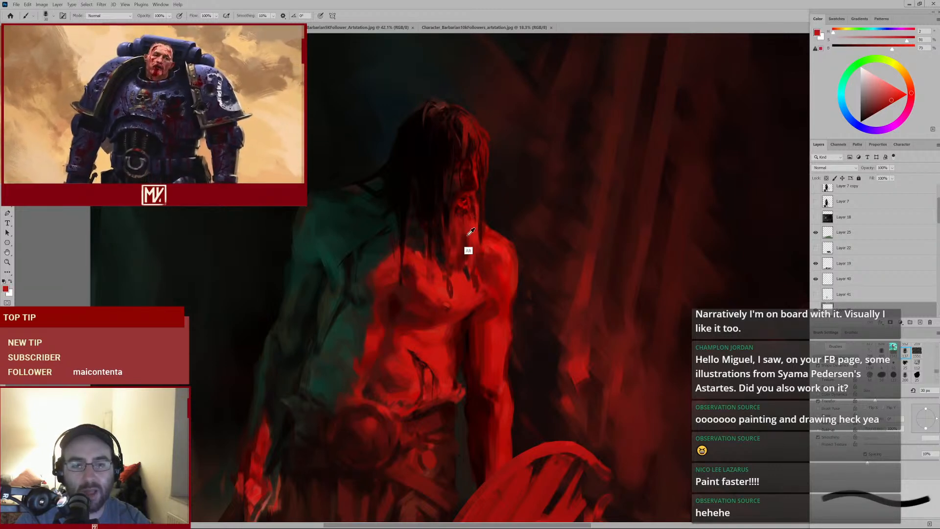
pyautogui.press(']')
pyautogui.keyDown('alt'); pyautogui.click(448, 270); pyautogui.keyUp('alt')
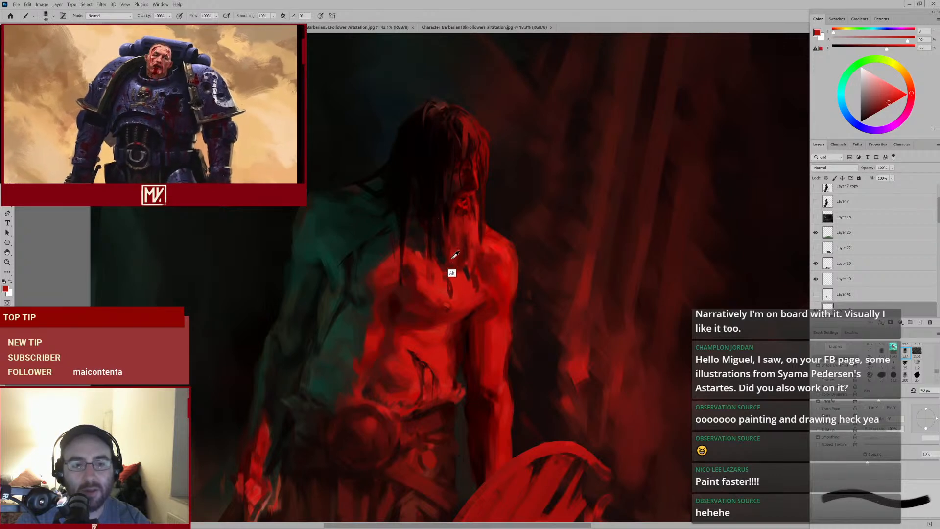
pyautogui.keyDown('alt'); pyautogui.click(465, 273); pyautogui.keyUp('alt')
# Stroke red up along the neck, sample a brighter red and enlarge the brush for another neck stroke
pyautogui.press('[')
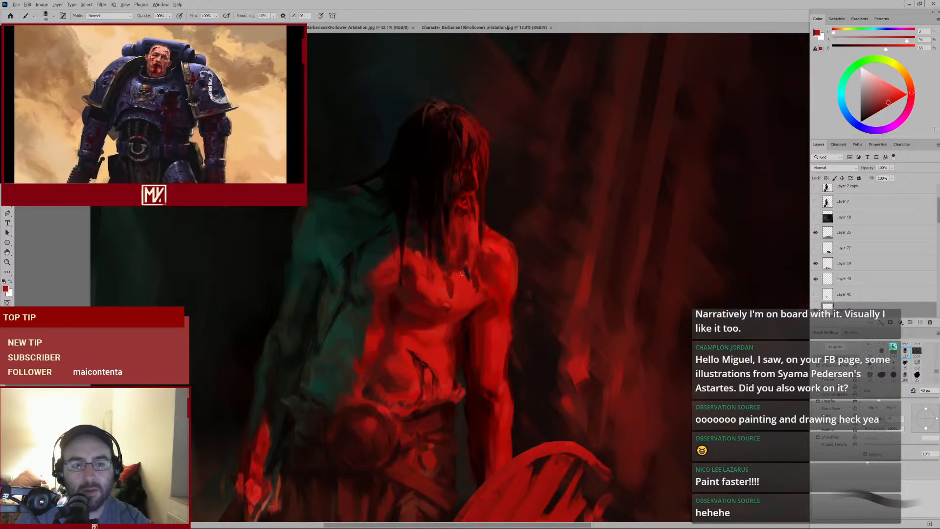
pyautogui.moveTo(449, 297)
pyautogui.mouseDown()
pyautogui.moveTo(443, 311)
pyautogui.moveTo(461, 292)
pyautogui.moveTo(464, 206)
pyautogui.mouseUp()
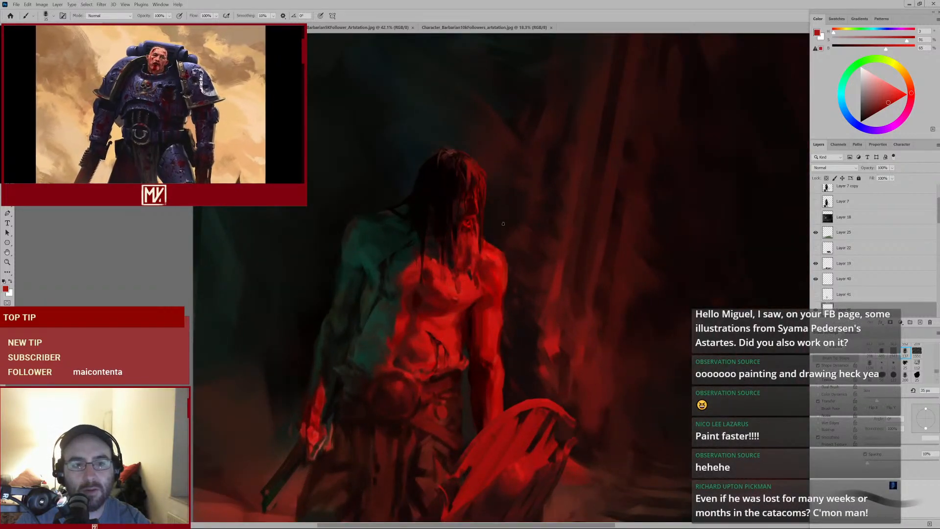
pyautogui.keyDown('alt'); pyautogui.click(480, 245); pyautogui.keyUp('alt')
pyautogui.press(']')
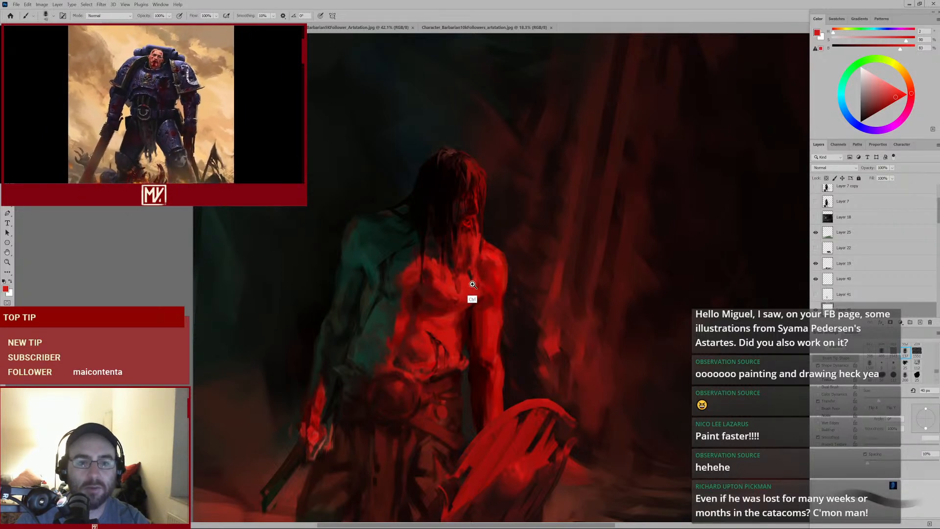
pyautogui.moveTo(473, 288); pyautogui.dragTo(483, 238)
pyautogui.keyDown('alt'); pyautogui.click(454, 200); pyautogui.keyUp('alt')
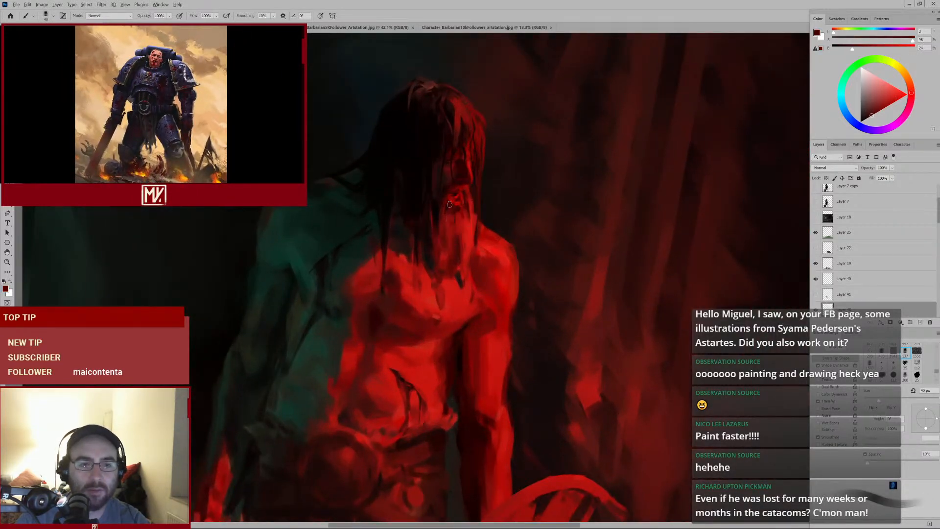
# Shrink the brush considerably and draw a thin stroke along the hair over the shoulder
pyautogui.press('[')
pyautogui.press('[')
pyautogui.press('[')
pyautogui.press('[')
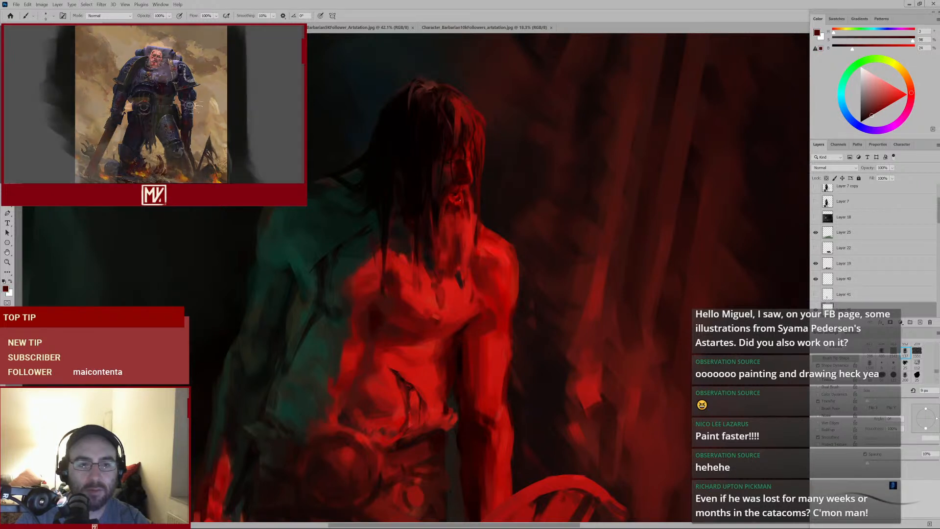
pyautogui.press('[')
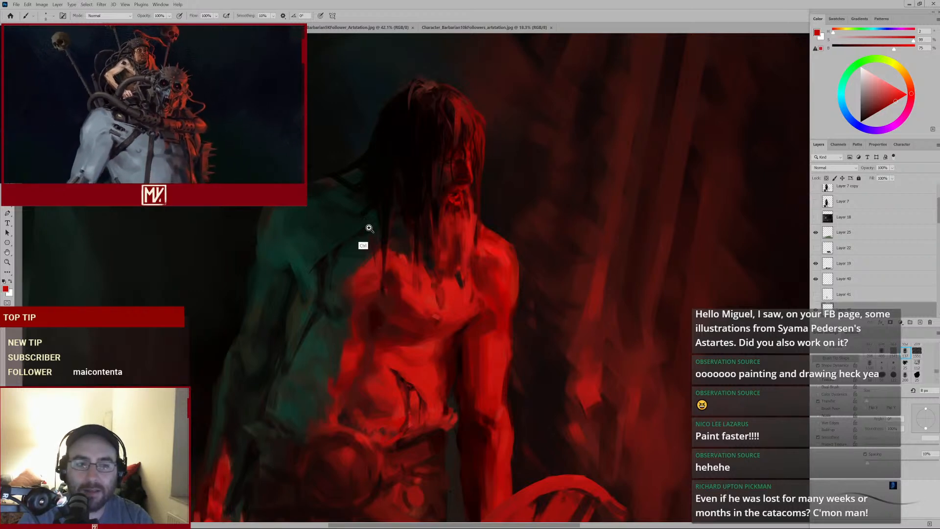
pyautogui.moveTo(362, 230)
pyautogui.mouseDown()
pyautogui.moveTo(335, 252)
pyautogui.moveTo(369, 256)
pyautogui.moveTo(392, 177)
pyautogui.mouseUp()
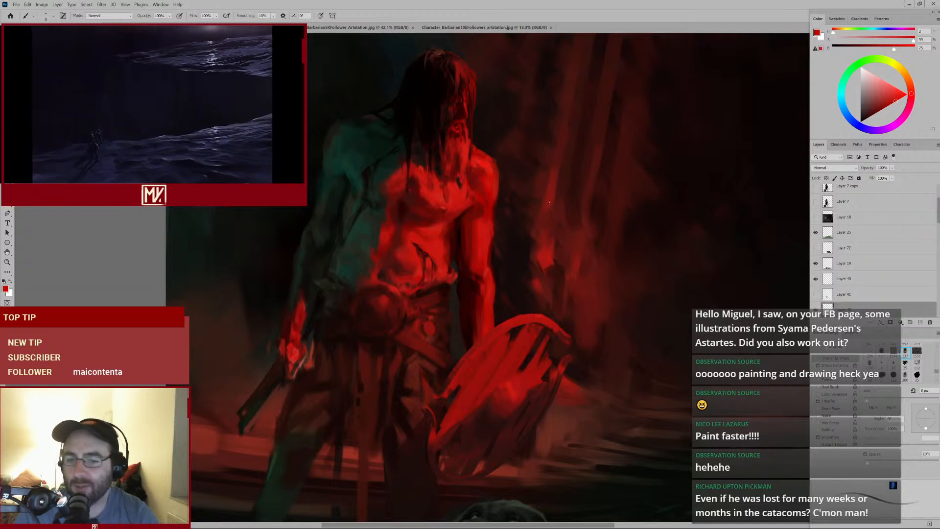
# Fit the whole canvas on screen to review the painting
pyautogui.moveTo(566, 237)
pyautogui.mouseDown()
pyautogui.moveTo(535, 256)
pyautogui.moveTo(544, 253)
pyautogui.mouseUp()
pyautogui.hotkey('ctrl', '0')
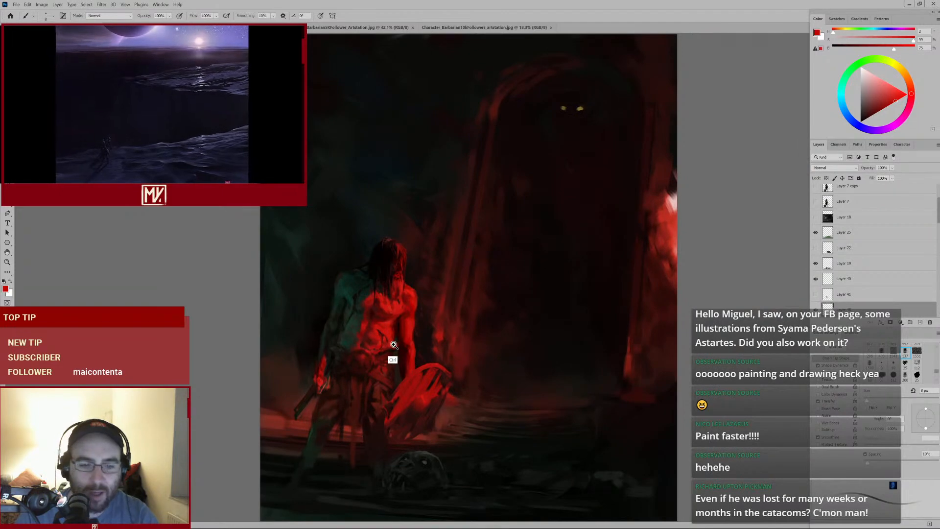
pyautogui.moveTo(394, 344); pyautogui.dragTo(421, 329)
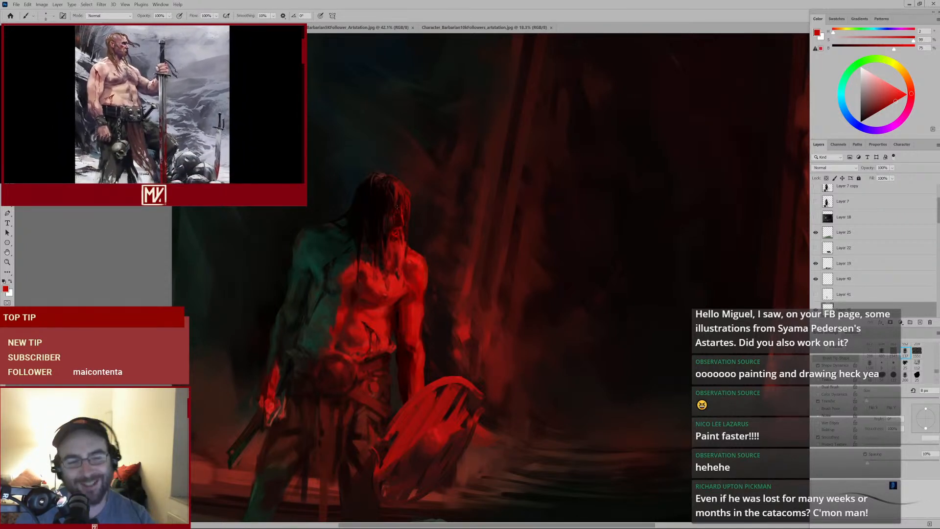
# Sample a red beside the neck, enlarge the brush and dab it onto the neck
pyautogui.moveTo(394, 251); pyautogui.dragTo(409, 248)
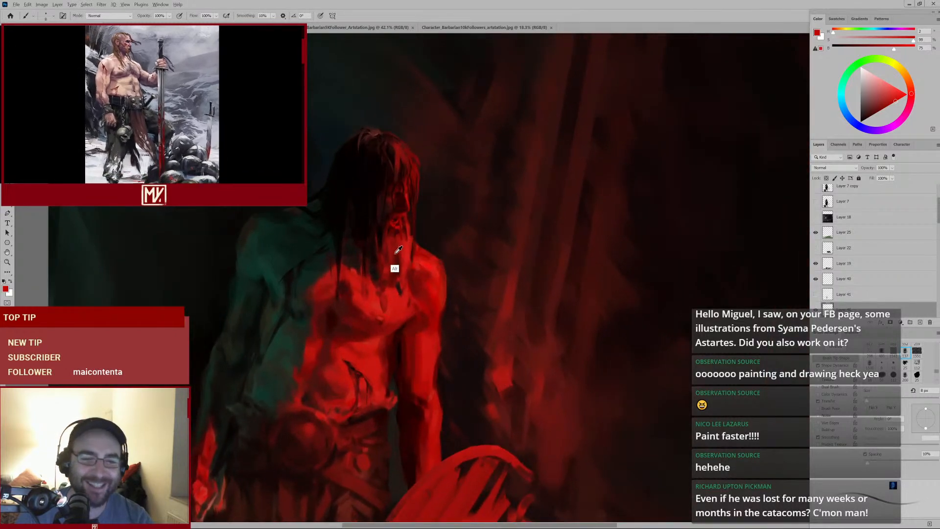
pyautogui.keyDown('alt'); pyautogui.click(395, 253); pyautogui.keyUp('alt')
pyautogui.press(']')
pyautogui.press(']')
pyautogui.press(']')
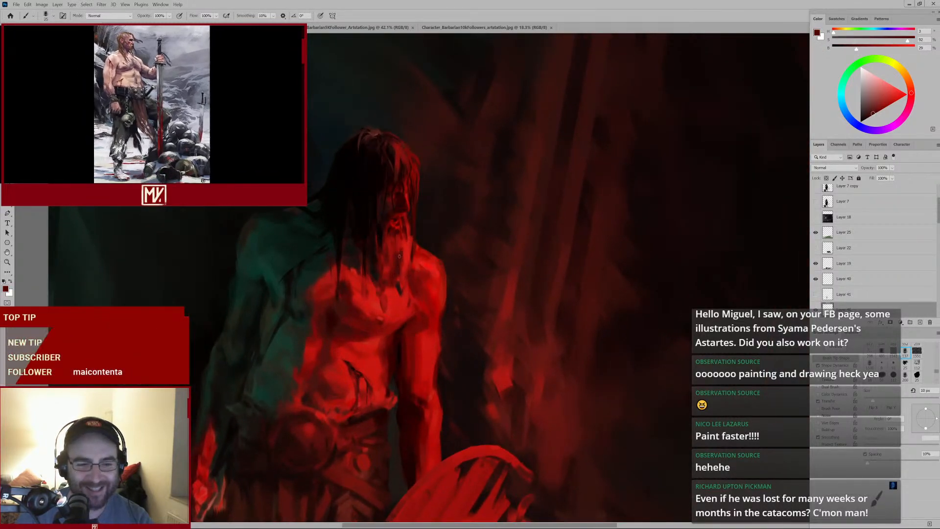
pyautogui.keyDown('alt'); pyautogui.click(398, 266); pyautogui.keyUp('alt')
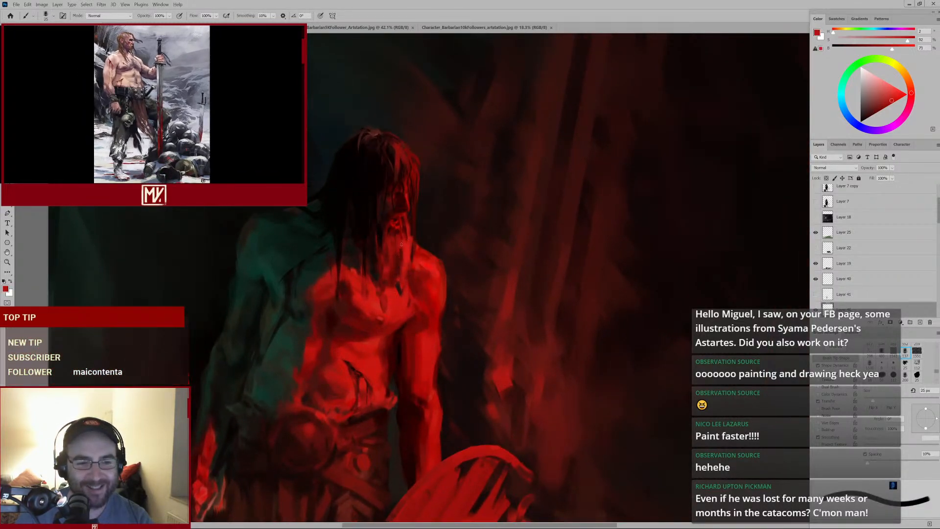
# Sample a neighbouring red, enlarge the brush, dab below the neck and pick up a darker red
pyautogui.keyDown('alt'); pyautogui.click(400, 272); pyautogui.keyUp('alt')
pyautogui.press(']')
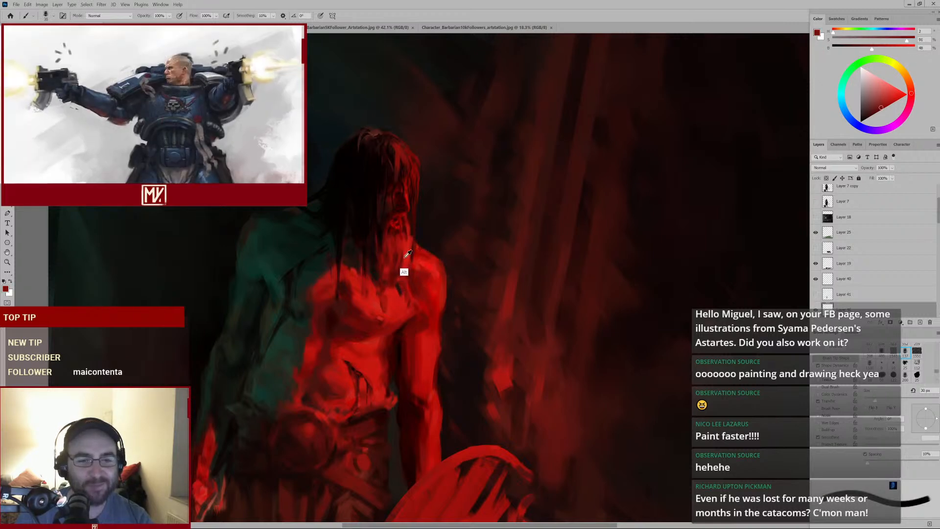
pyautogui.keyDown('alt'); pyautogui.click(404, 256); pyautogui.keyUp('alt')
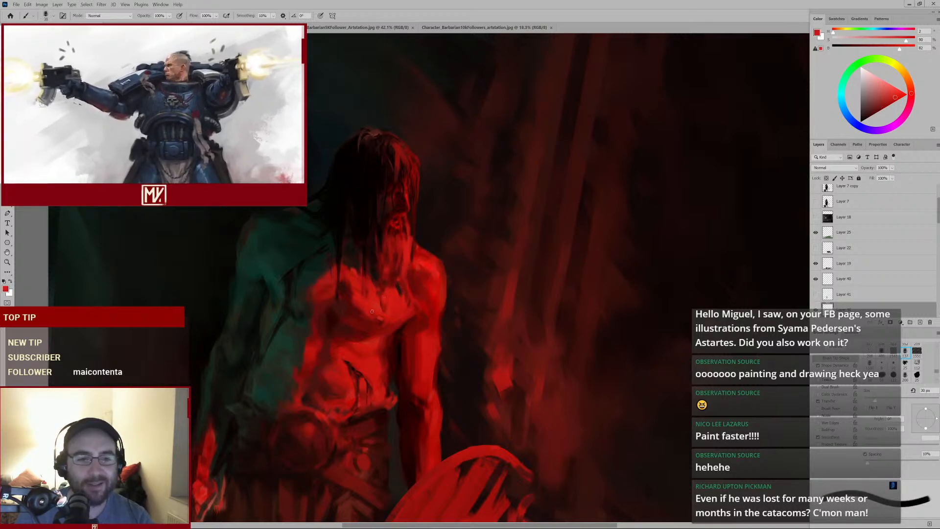
pyautogui.keyDown('alt'); pyautogui.click(355, 275); pyautogui.keyUp('alt')
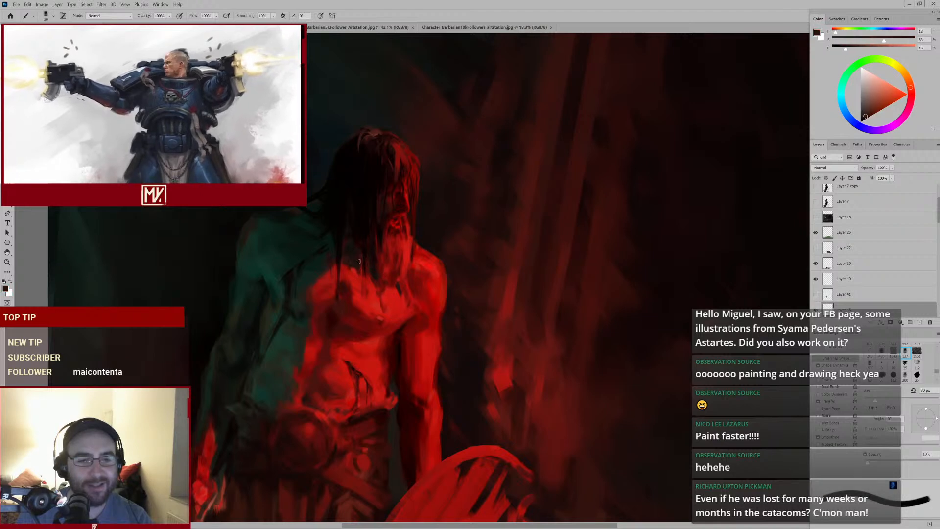
pyautogui.press(']')
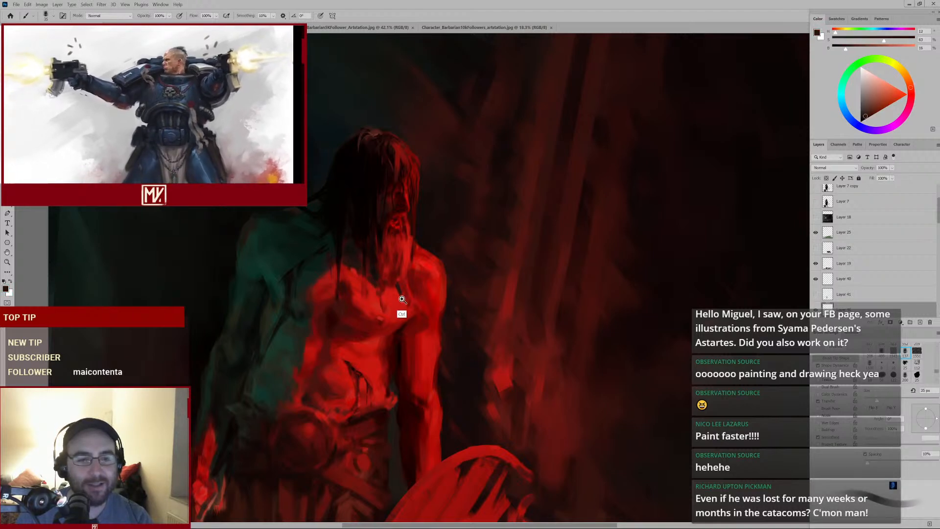
# Shrink the brush and paint a dark stroke from the neck across towards the left shoulder
pyautogui.moveTo(401, 300)
pyautogui.mouseDown()
pyautogui.moveTo(365, 321)
pyautogui.moveTo(412, 306)
pyautogui.mouseUp()
pyautogui.press('[')
pyautogui.press('[')
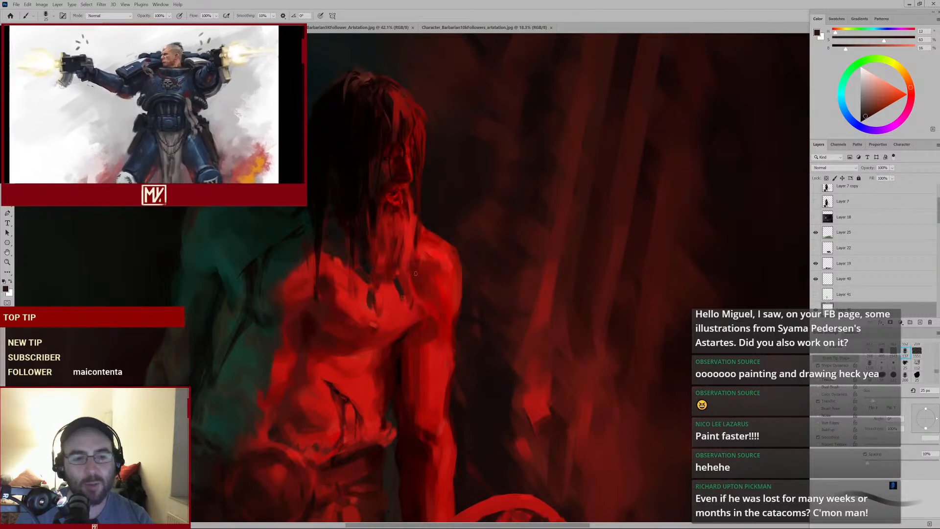
pyautogui.moveTo(405, 267); pyautogui.dragTo(348, 259)
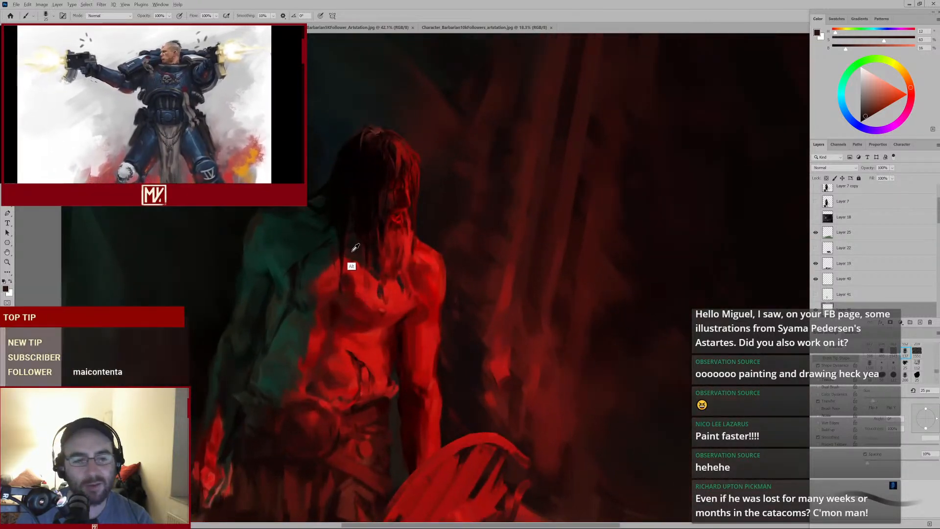
# Sample reds from the chest and jaw, shrink the brush and stroke down along the beard and neck
pyautogui.keyDown('alt'); pyautogui.click(351, 245); pyautogui.keyUp('alt')
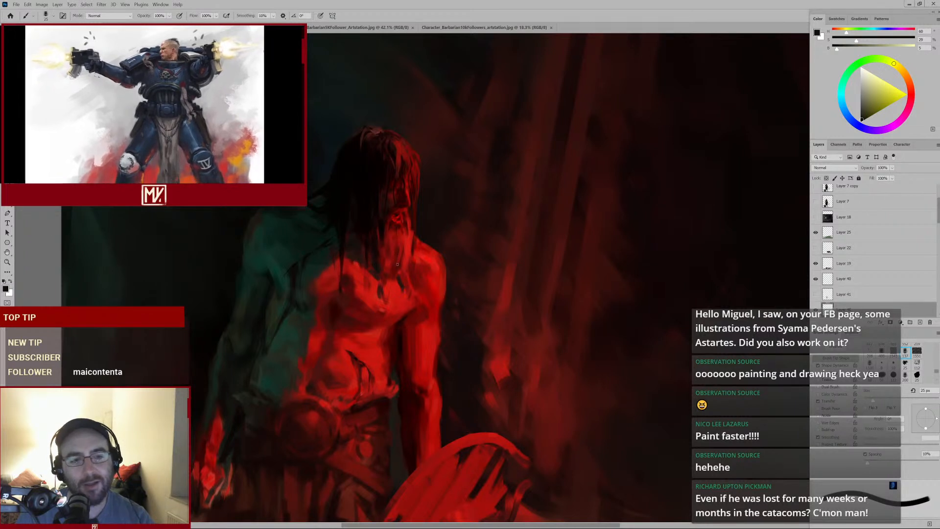
pyautogui.keyDown('alt'); pyautogui.click(360, 200); pyautogui.keyUp('alt')
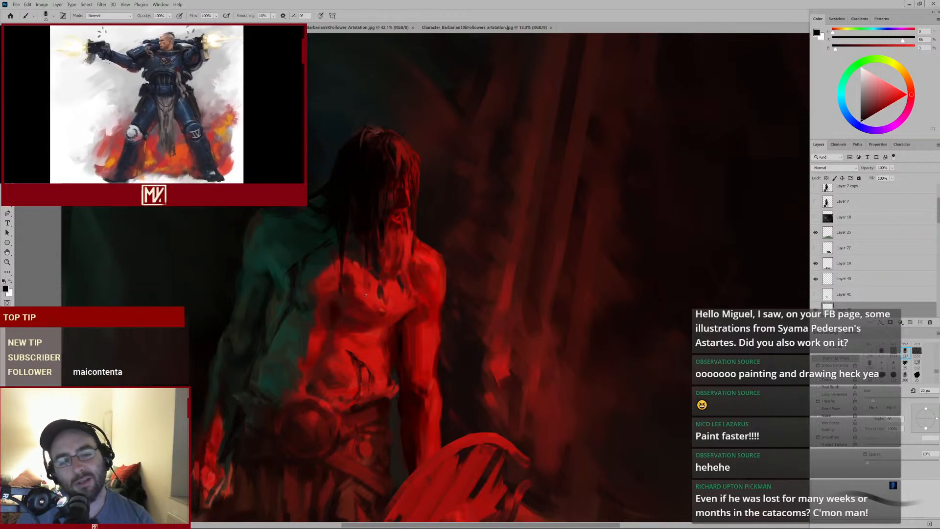
pyautogui.keyDown('alt'); pyautogui.click(411, 224); pyautogui.keyUp('alt')
pyautogui.keyDown('alt'); pyautogui.click(409, 226); pyautogui.keyUp('alt')
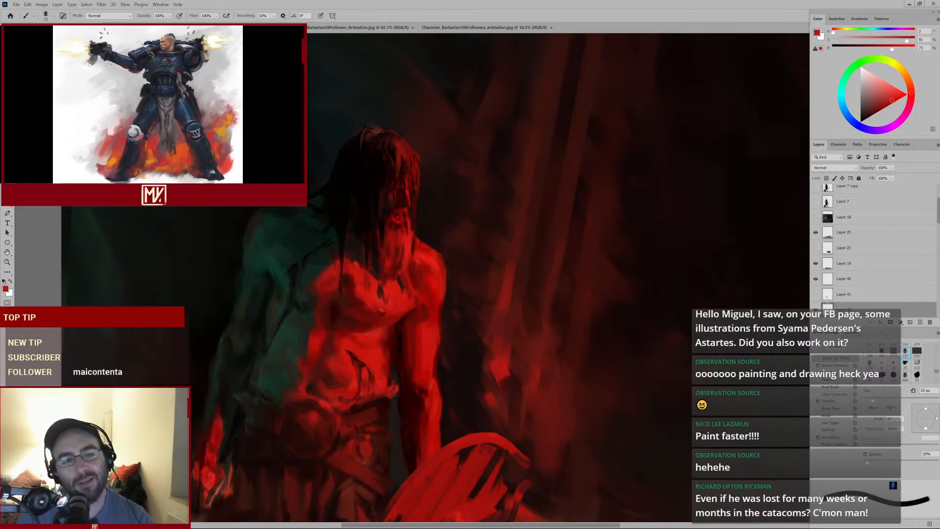
pyautogui.press('[')
pyautogui.press('[')
pyautogui.moveTo(416, 185)
pyautogui.mouseDown()
pyautogui.moveTo(405, 264)
pyautogui.moveTo(432, 230)
pyautogui.mouseUp()
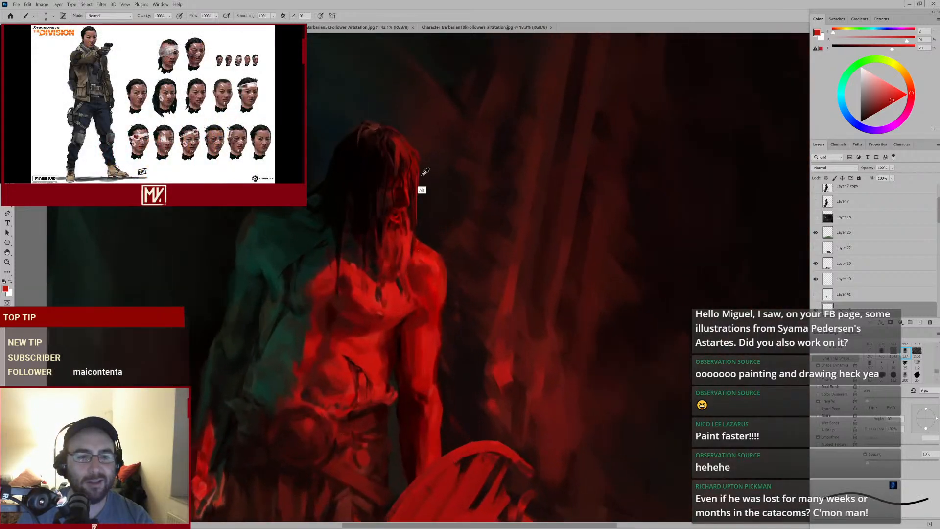
# Sample a red beside the head, enlarge the brush and stroke down the side of the neck
pyautogui.keyDown('alt'); pyautogui.click(418, 176); pyautogui.keyUp('alt')
pyautogui.press(']')
pyautogui.press(']')
pyautogui.press(']')
pyautogui.press(']')
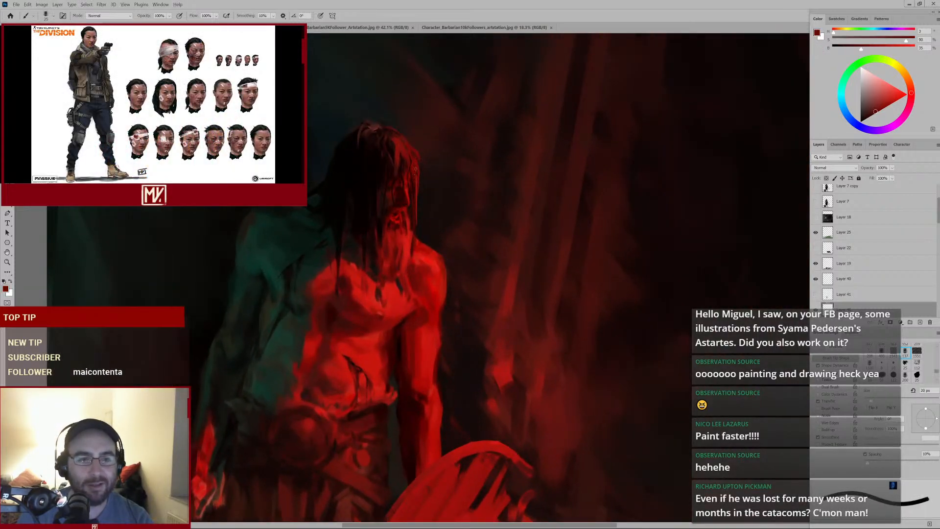
pyautogui.moveTo(420, 221)
pyautogui.mouseDown()
pyautogui.moveTo(382, 266)
pyautogui.moveTo(409, 251)
pyautogui.mouseUp()
# Try to erase over the jaw with the History eraser and dismiss the error
pyautogui.press('e')
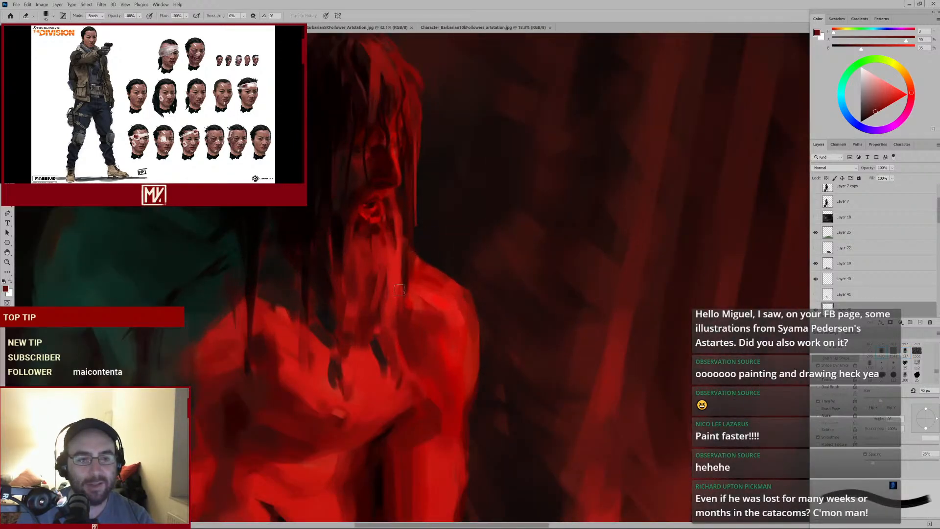
pyautogui.moveTo(418, 293); pyautogui.dragTo(447, 216)
pyautogui.moveTo(430, 267)
pyautogui.mouseDown()
pyautogui.moveTo(404, 272)
pyautogui.moveTo(450, 216)
pyautogui.mouseUp()
pyautogui.keyDown('alt'); pyautogui.click(419, 214); pyautogui.keyUp('alt')
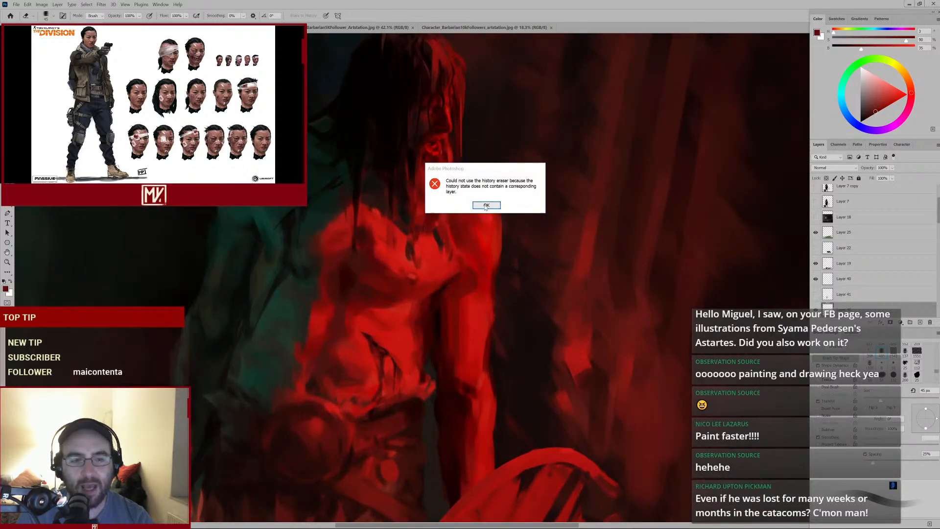
pyautogui.press('Return')
# Switch back to the brush, sample a red and stroke over the jaw and beard
pyautogui.press('b')
pyautogui.keyDown('alt'); pyautogui.click(419, 225); pyautogui.keyUp('alt')
pyautogui.moveTo(414, 196); pyautogui.dragTo(412, 237)
pyautogui.keyDown('alt'); pyautogui.click(410, 202); pyautogui.keyUp('alt')
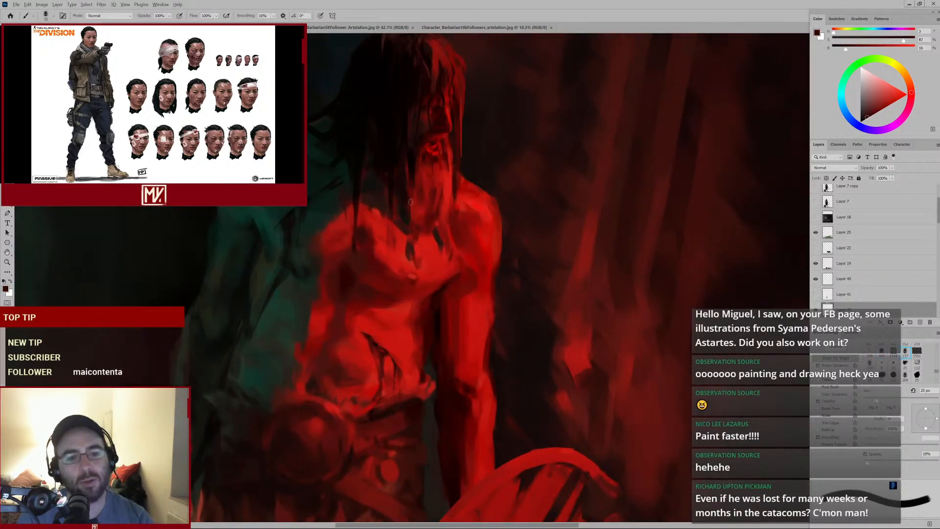
pyautogui.moveTo(408, 191)
pyautogui.mouseDown()
pyautogui.moveTo(414, 217)
pyautogui.moveTo(430, 207)
pyautogui.mouseUp()
# Shrink the brush and dab sampled reds on the neck and upper chest
pyautogui.press('[')
pyautogui.keyDown('alt'); pyautogui.click(407, 212); pyautogui.keyUp('alt')
pyautogui.keyDown('alt'); pyautogui.click(408, 202); pyautogui.keyUp('alt')
pyautogui.press('[')
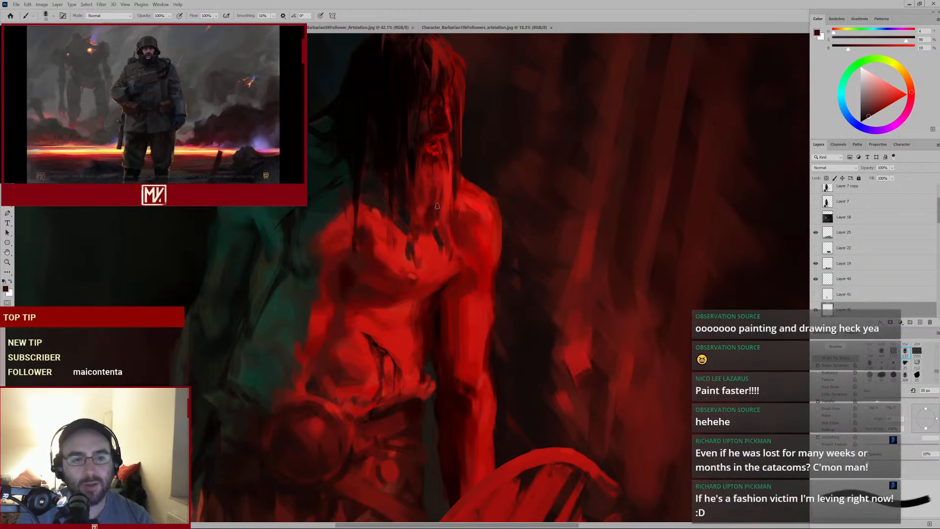
pyautogui.keyDown('alt'); pyautogui.click(440, 203); pyautogui.keyUp('alt')
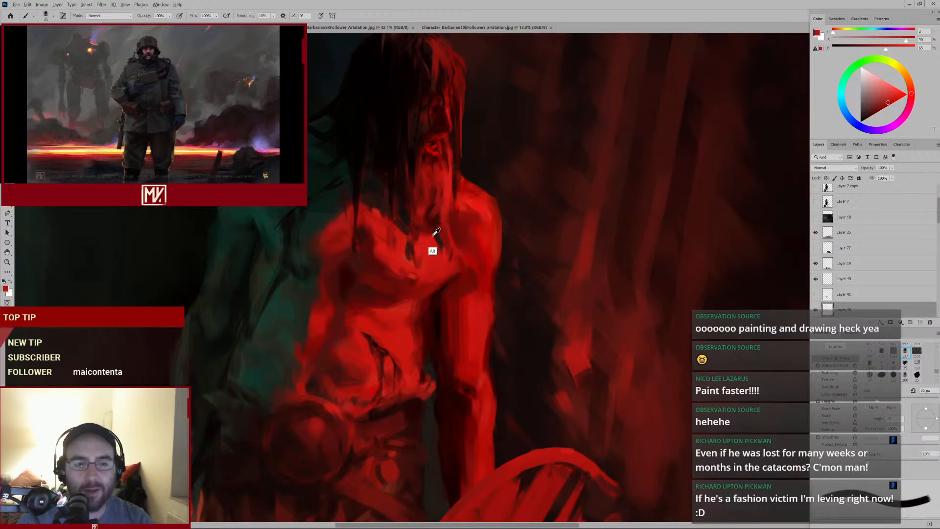
pyautogui.keyDown('alt'); pyautogui.click(433, 238); pyautogui.keyUp('alt')
pyautogui.keyDown('alt'); pyautogui.click(451, 231); pyautogui.keyUp('alt')
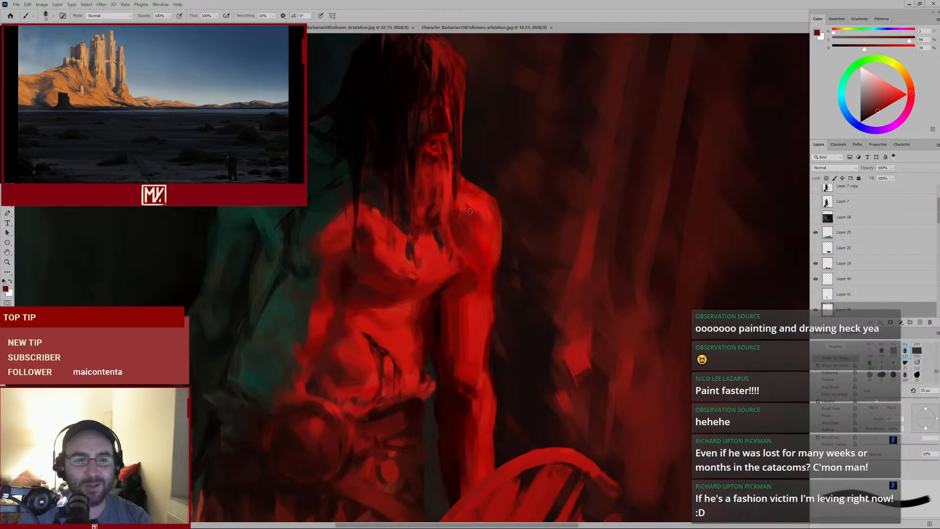
# Sample reds beside the jaw, shrink the brush further and dab small touches on the beard
pyautogui.keyDown('alt'); pyautogui.click(447, 194); pyautogui.keyUp('alt')
pyautogui.press('[')
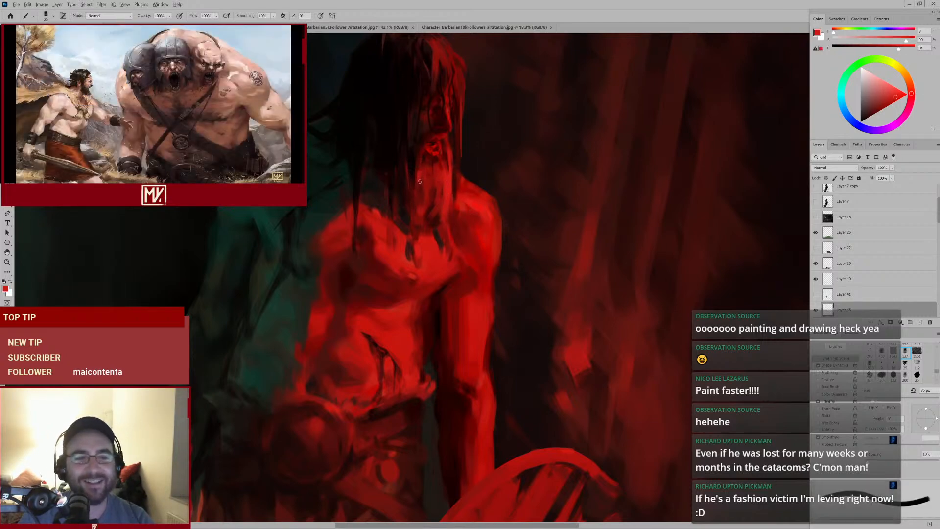
pyautogui.keyDown('alt'); pyautogui.click(419, 178); pyautogui.keyUp('alt')
pyautogui.press('[')
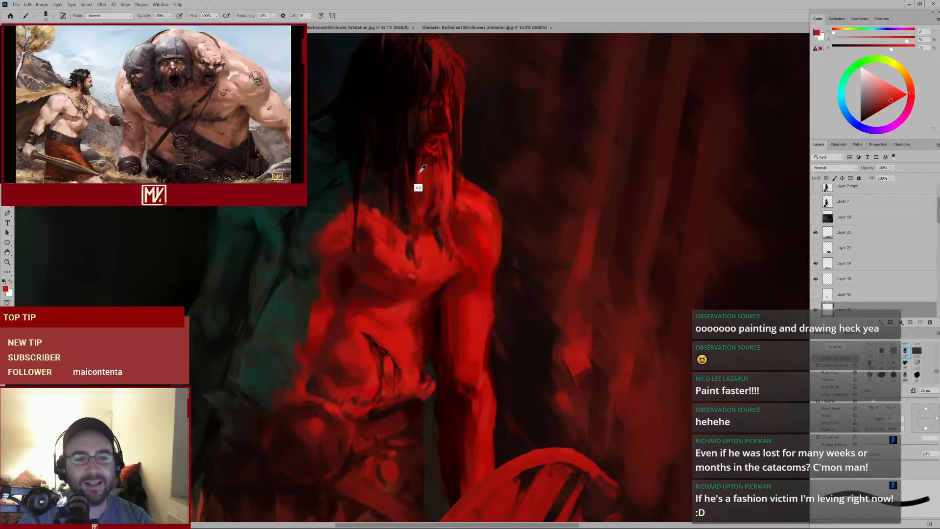
pyautogui.keyDown('alt'); pyautogui.click(418, 172); pyautogui.keyUp('alt')
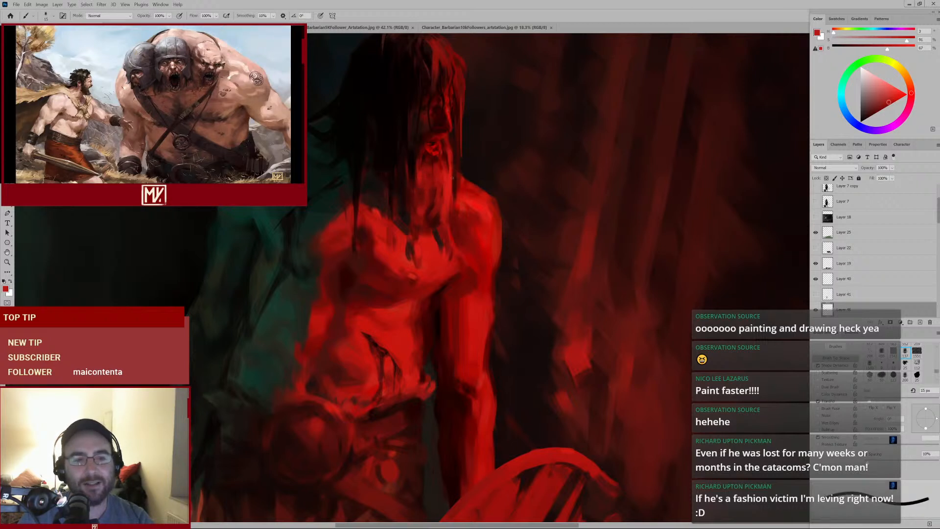
pyautogui.keyDown('alt'); pyautogui.click(420, 183); pyautogui.keyUp('alt')
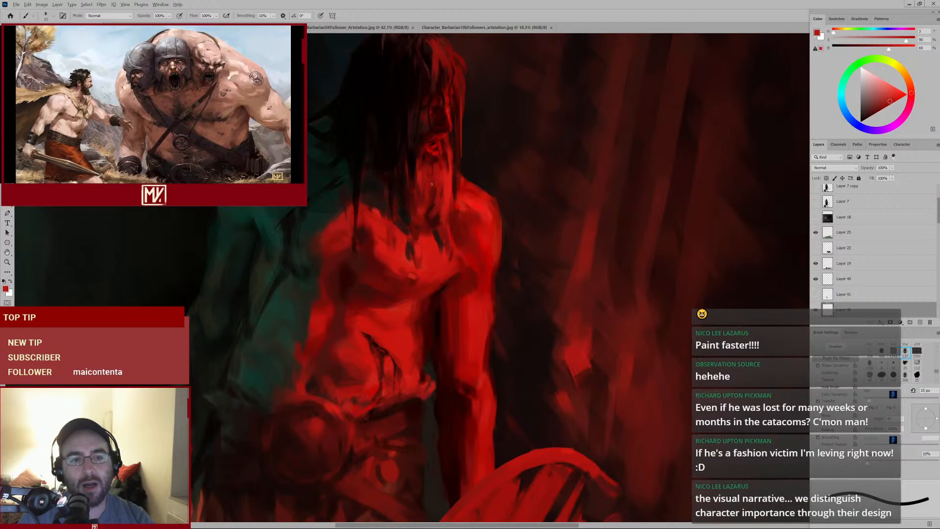
pyautogui.keyDown('alt'); pyautogui.click(421, 182); pyautogui.keyUp('alt')
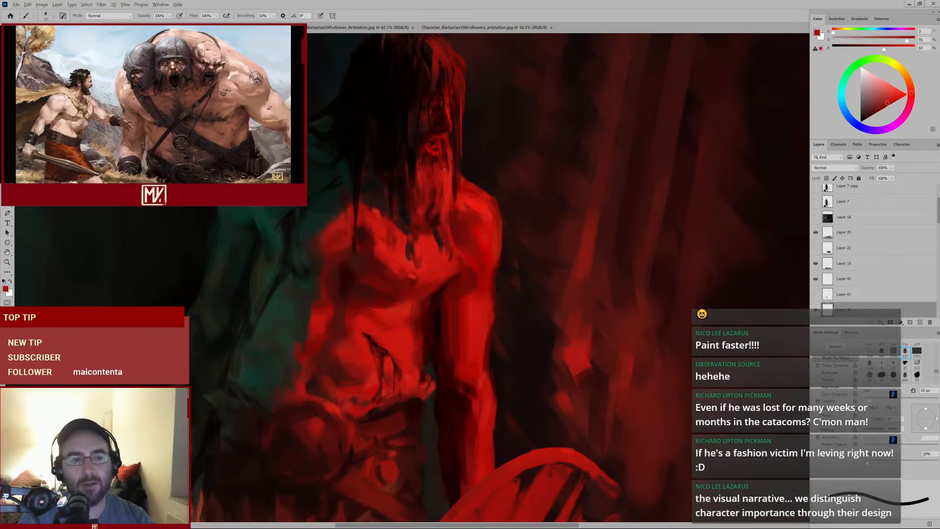
# Examine the head and torso at different zoom levels, sampling a dark tone from the hair
pyautogui.moveTo(449, 187); pyautogui.dragTo(422, 211)
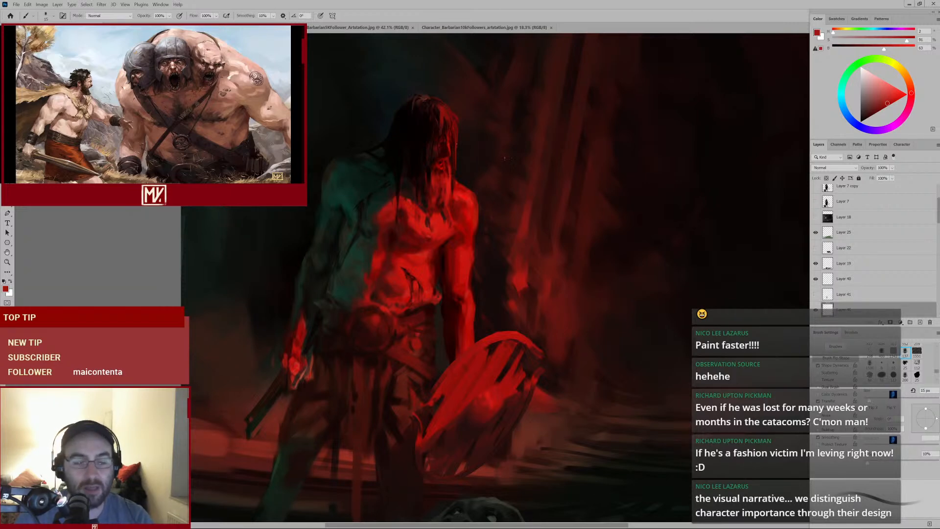
pyautogui.moveTo(439, 238); pyautogui.dragTo(463, 223)
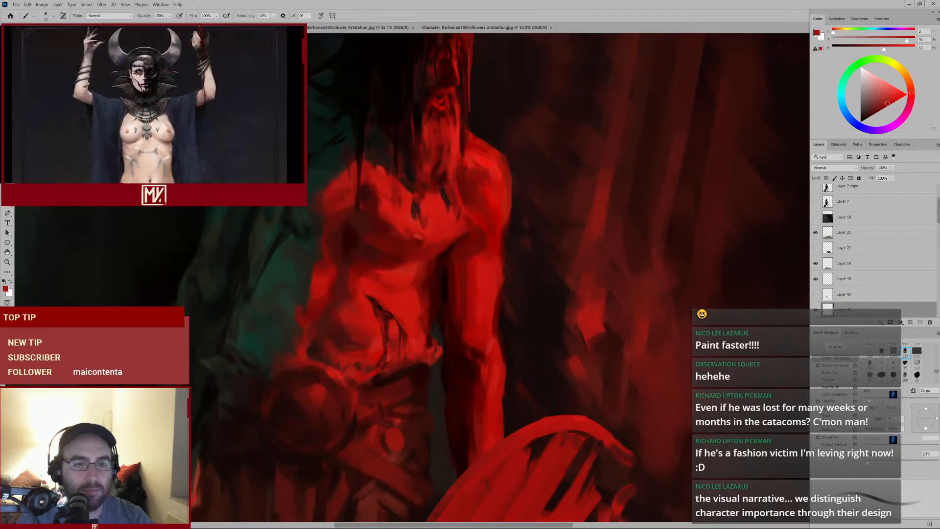
pyautogui.keyDown('alt'); pyautogui.click(396, 138); pyautogui.keyUp('alt')
pyautogui.keyDown('alt'); pyautogui.click(396, 146); pyautogui.keyUp('alt')
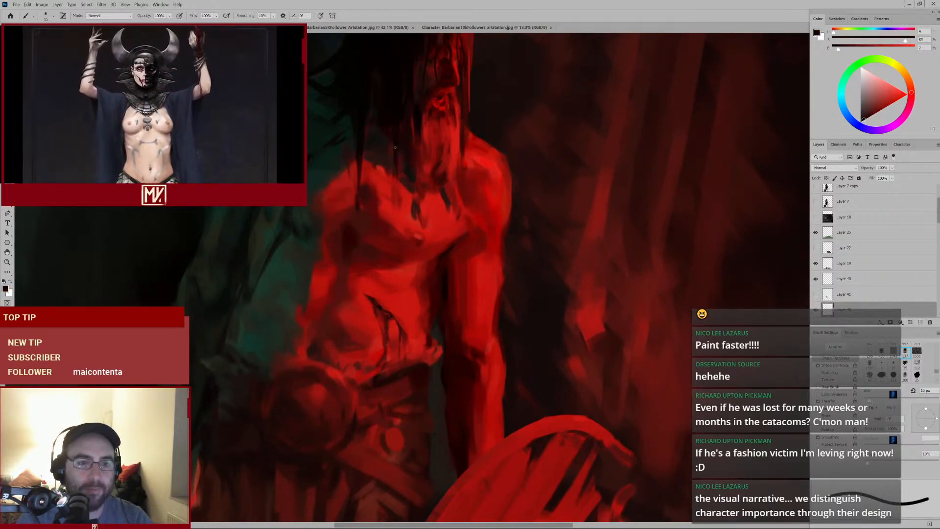
pyautogui.moveTo(409, 166); pyautogui.dragTo(391, 175)
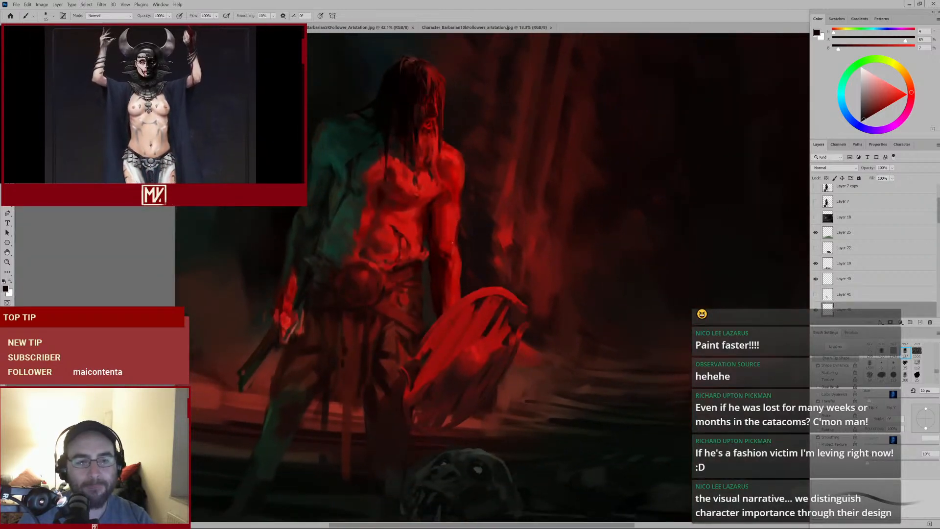
pyautogui.moveTo(423, 261)
pyautogui.mouseDown()
pyautogui.moveTo(415, 255)
pyautogui.moveTo(427, 255)
pyautogui.mouseUp()
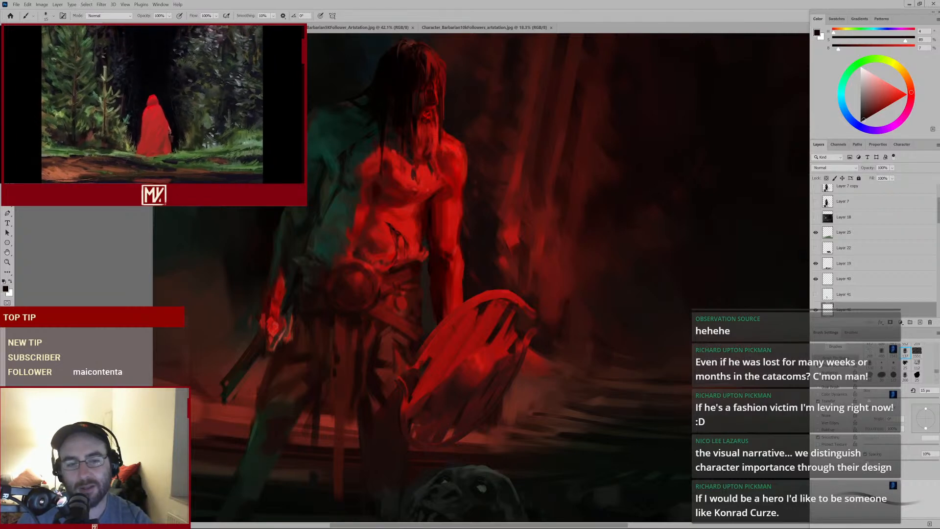
pyautogui.moveTo(421, 219); pyautogui.dragTo(441, 209)
pyautogui.moveTo(471, 132); pyautogui.dragTo(524, 237)
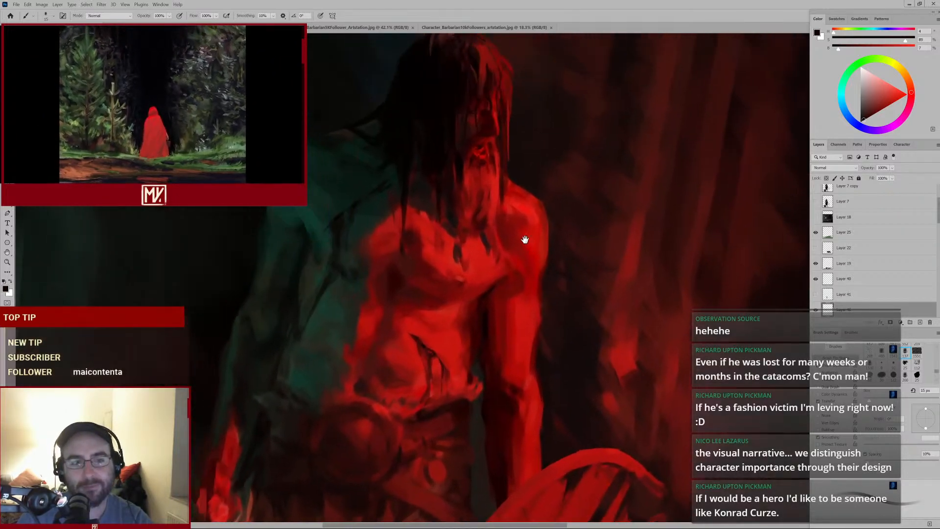
# Sample a red beside the face, enlarge the brush and dab it on the jaw
pyautogui.keyDown('alt'); pyautogui.click(468, 176); pyautogui.keyUp('alt')
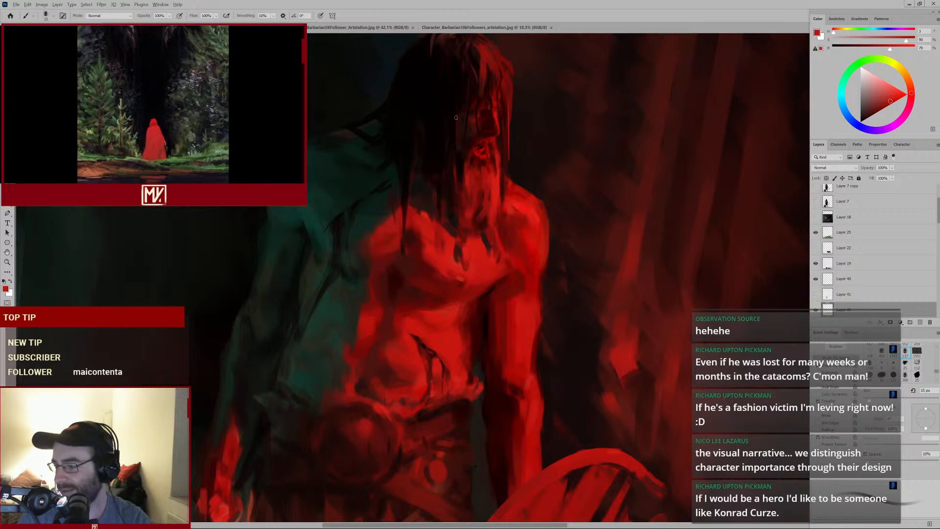
pyautogui.press(']')
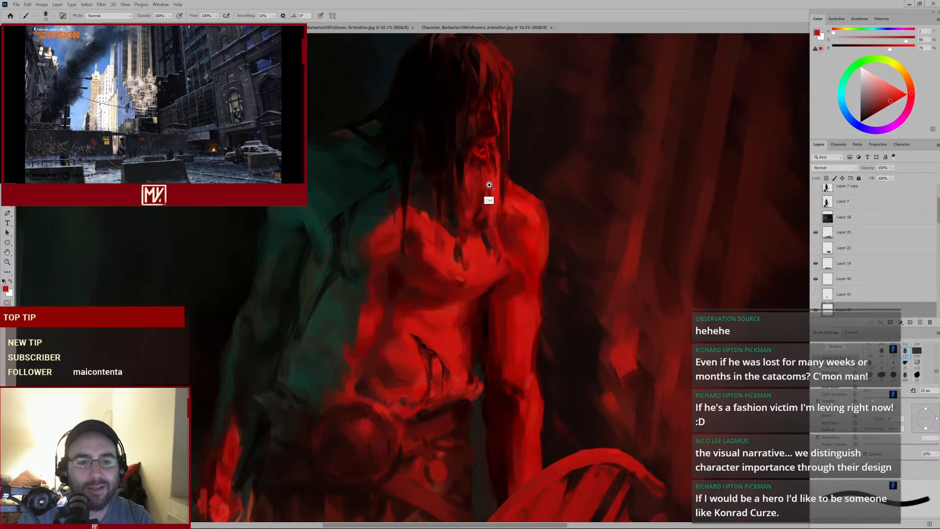
pyautogui.moveTo(489, 185); pyautogui.dragTo(459, 202)
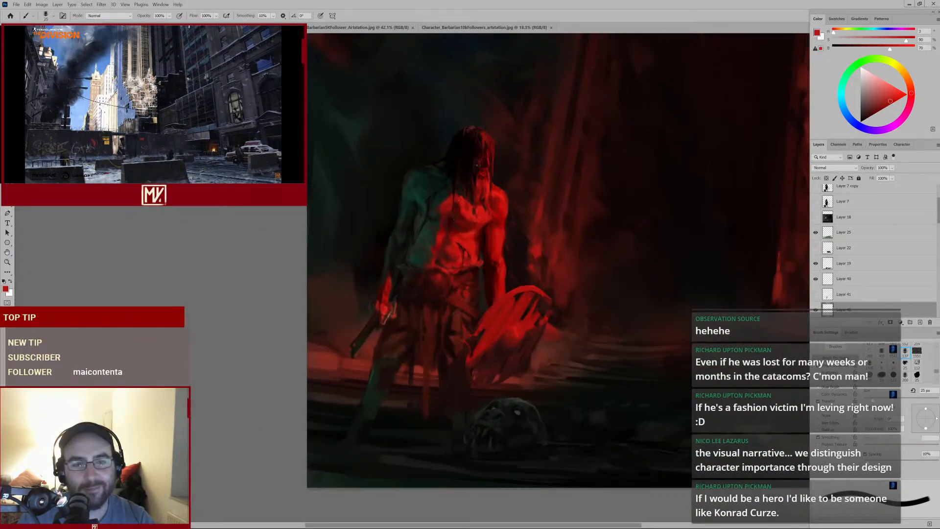
pyautogui.moveTo(492, 165); pyautogui.dragTo(510, 157)
pyautogui.keyDown('alt'); pyautogui.click(460, 205); pyautogui.keyUp('alt')
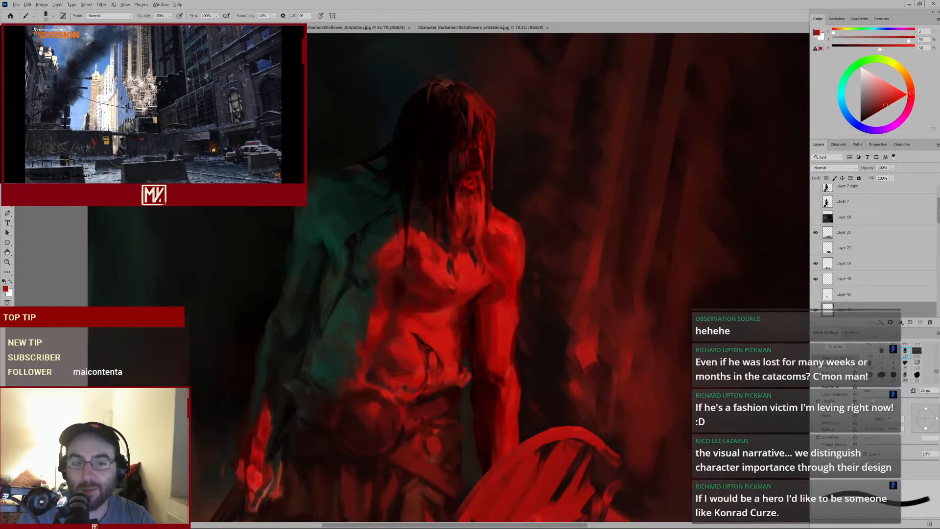
# Shrink the brush, sample reds next to the jaw and dab them onto the lower beard
pyautogui.press('[')
pyautogui.press('[')
pyautogui.press('[')
pyautogui.press('[')
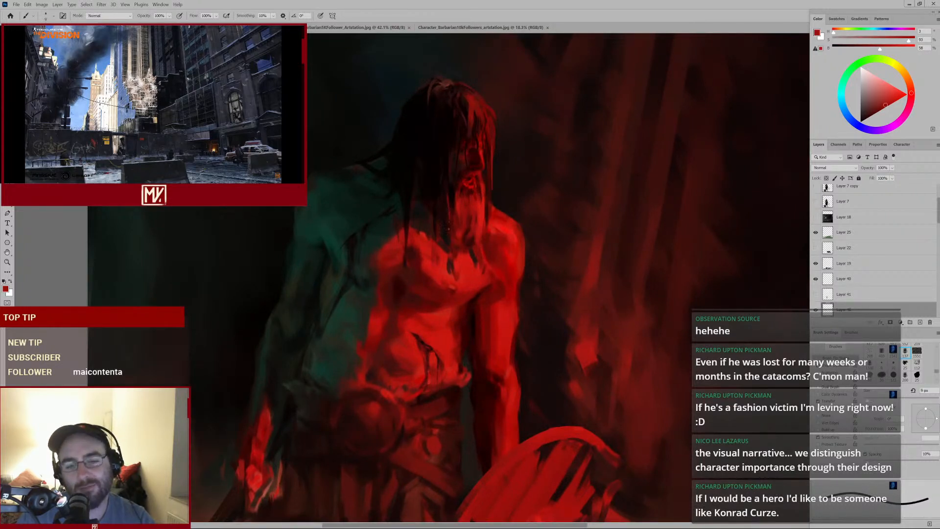
pyautogui.keyDown('alt'); pyautogui.click(474, 210); pyautogui.keyUp('alt')
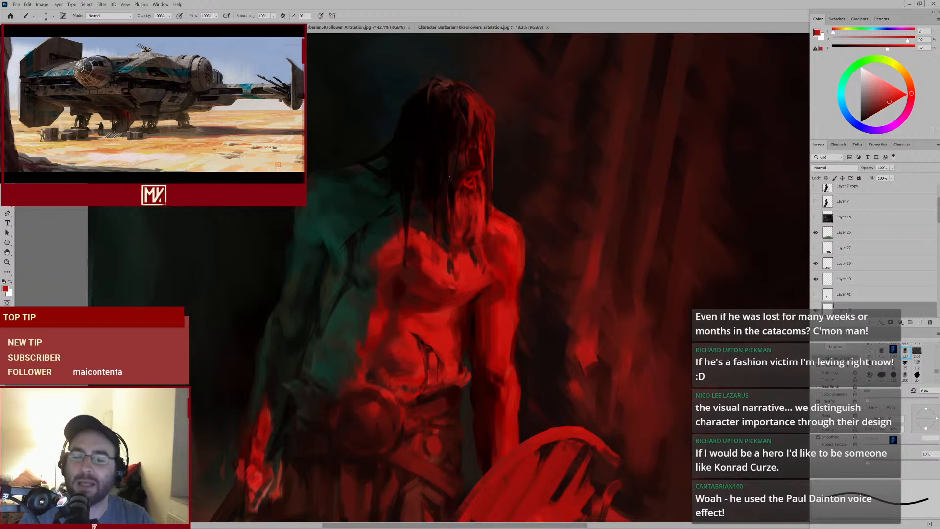
pyautogui.keyDown('alt'); pyautogui.click(456, 201); pyautogui.keyUp('alt')
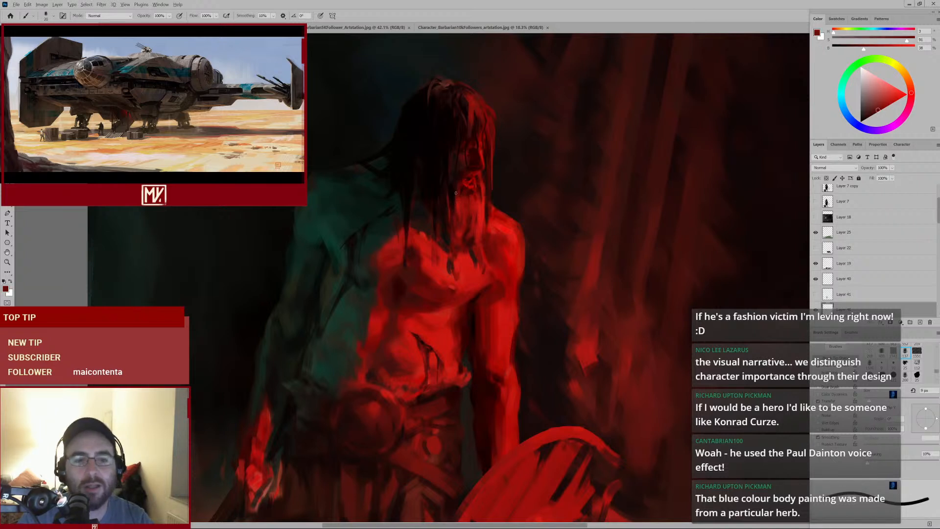
pyautogui.keyDown('alt'); pyautogui.click(456, 198); pyautogui.keyUp('alt')
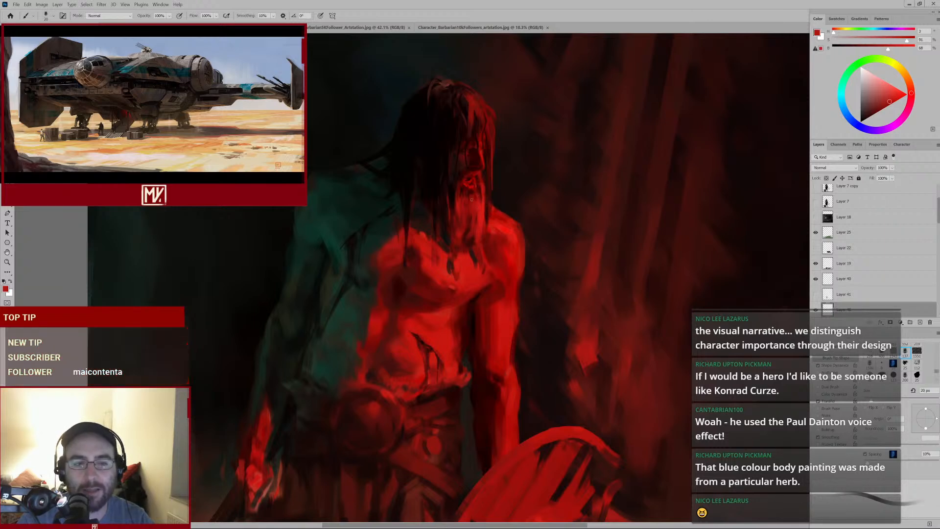
# Sample a neck red, enlarge the brush and stroke it down the throat beneath the beard
pyautogui.keyDown('alt'); pyautogui.click(475, 227); pyautogui.keyUp('alt')
pyautogui.press(']')
pyautogui.press(']')
pyautogui.press(']')
pyautogui.moveTo(475, 208); pyautogui.dragTo(475, 220)
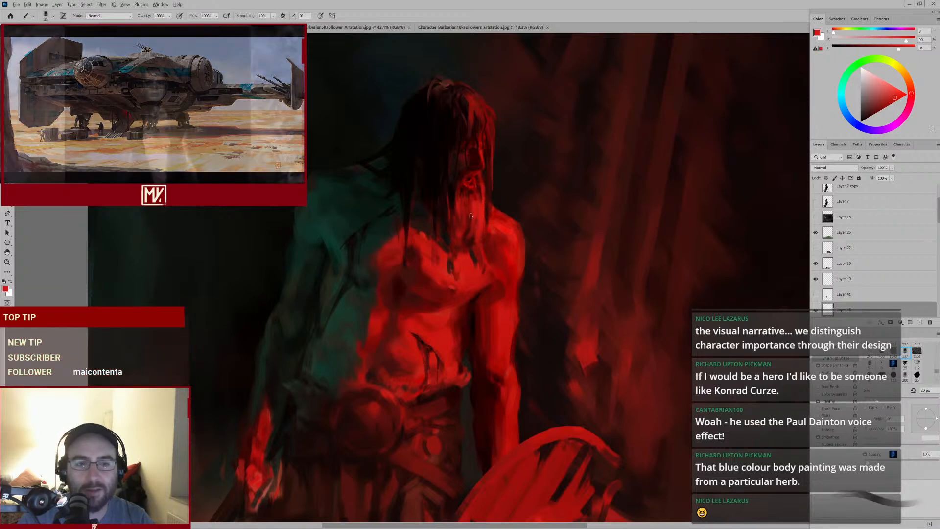
pyautogui.keyDown('alt'); pyautogui.click(479, 195); pyautogui.keyUp('alt')
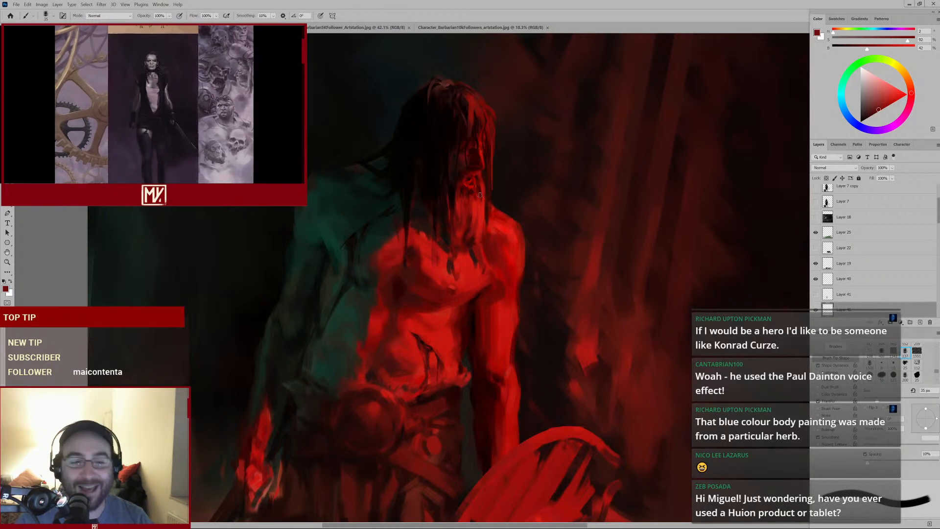
# Sample reds around the jaw and dab a short vertical stroke on the side of the neck
pyautogui.press('alt')
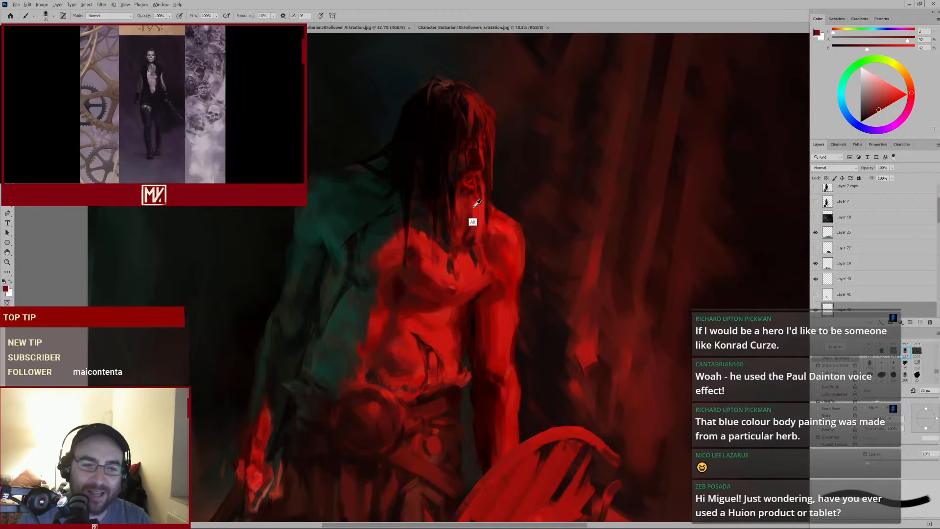
pyautogui.keyDown('alt'); pyautogui.click(477, 202); pyautogui.keyUp('alt')
pyautogui.keyDown('ctrl'); pyautogui.click(490, 195); pyautogui.keyUp('ctrl')
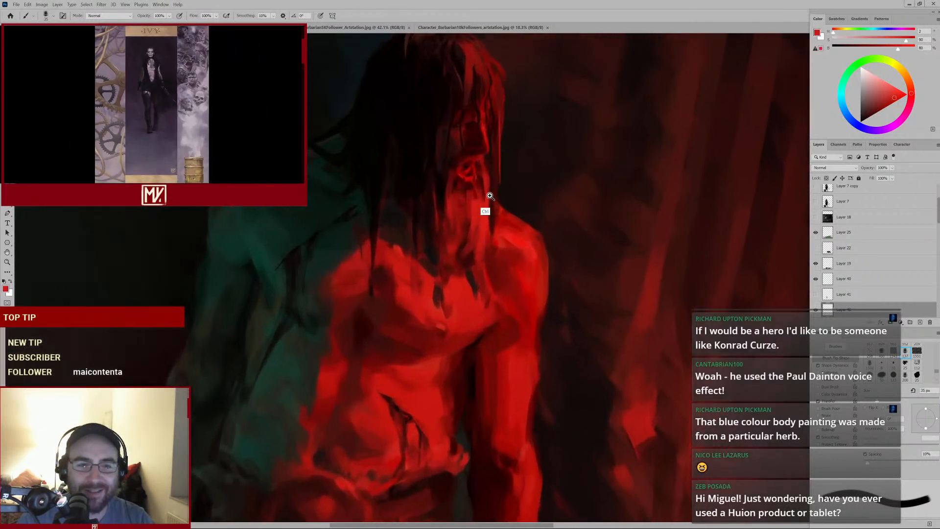
pyautogui.keyDown('alt'); pyautogui.click(473, 207); pyautogui.keyUp('alt')
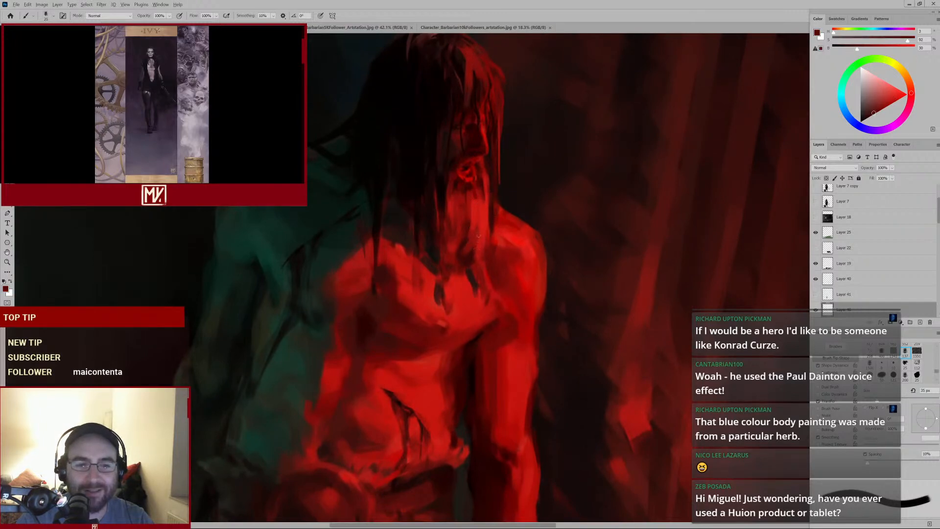
pyautogui.keyDown('alt'); pyautogui.click(483, 226); pyautogui.keyUp('alt')
pyautogui.moveTo(477, 229); pyautogui.dragTo(478, 238)
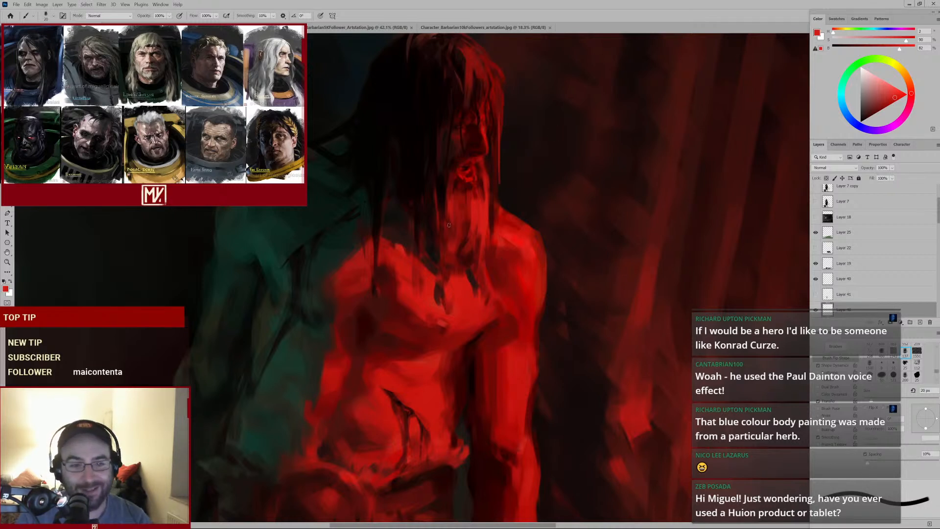
# Sample a darker throat tone, enlarge the brush, stroke it under the chin and shrink the brush again
pyautogui.keyDown('alt'); pyautogui.click(464, 228); pyautogui.keyUp('alt')
pyautogui.press(']')
pyautogui.moveTo(457, 214); pyautogui.dragTo(457, 224)
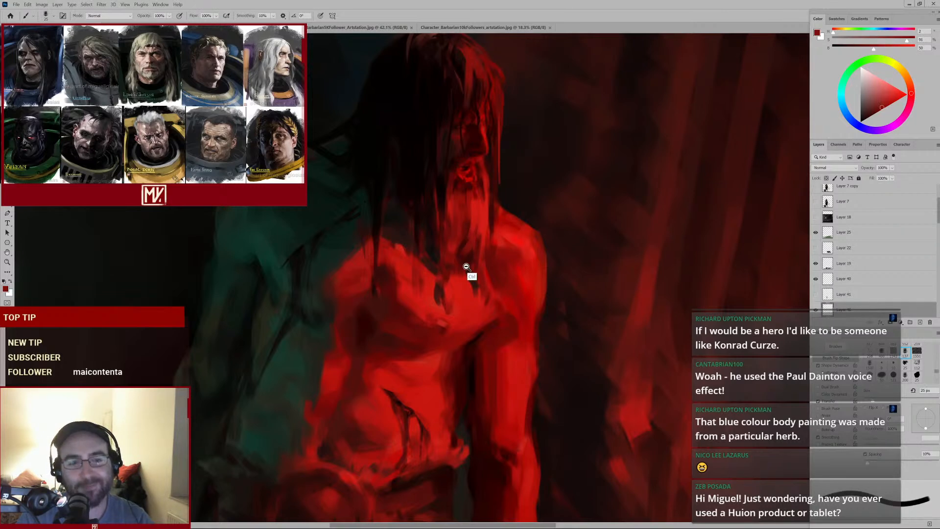
pyautogui.moveTo(466, 266); pyautogui.dragTo(484, 272)
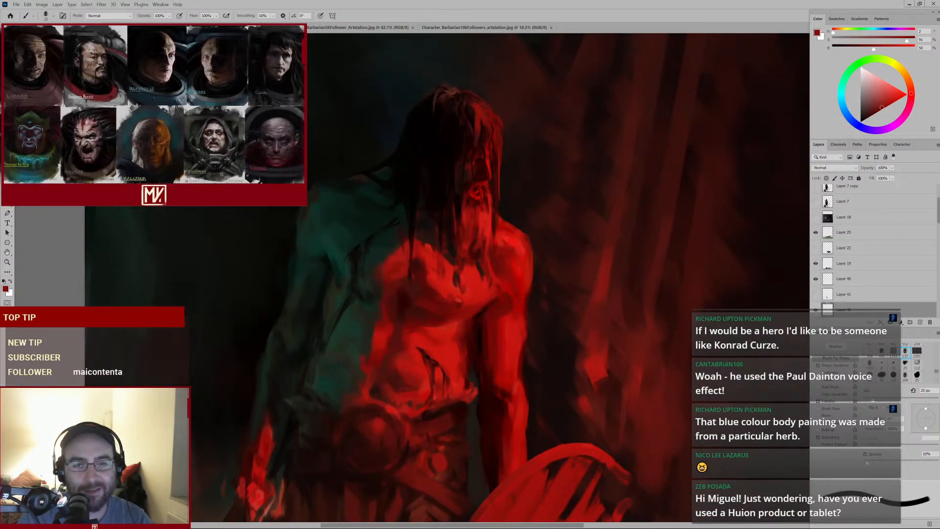
pyautogui.keyDown('alt'); pyautogui.click(485, 216); pyautogui.keyUp('alt')
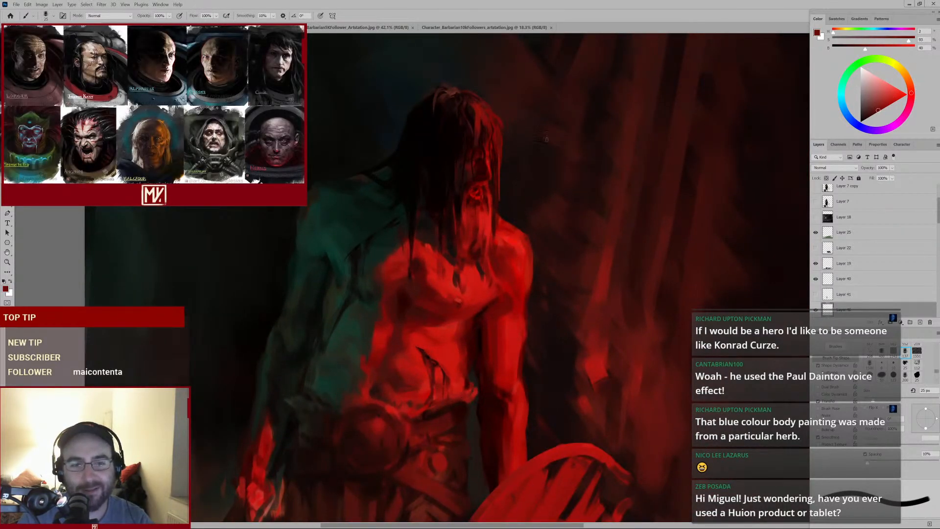
pyautogui.keyDown('alt'); pyautogui.click(488, 210); pyautogui.keyUp('alt')
pyautogui.press('[')
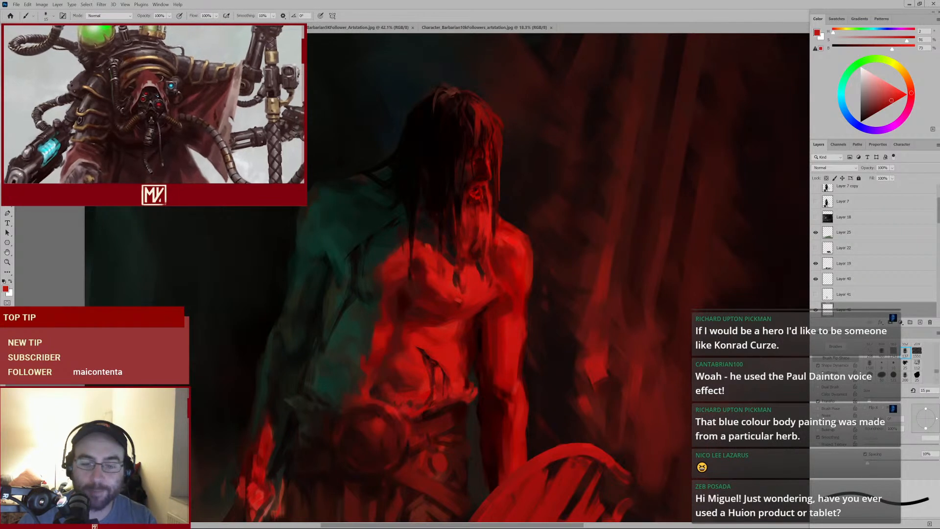
# Sample a red under the beard, adjust the brush size and dab it along the jawline
pyautogui.press('alt')
pyautogui.keyDown('alt'); pyautogui.click(483, 208); pyautogui.keyUp('alt')
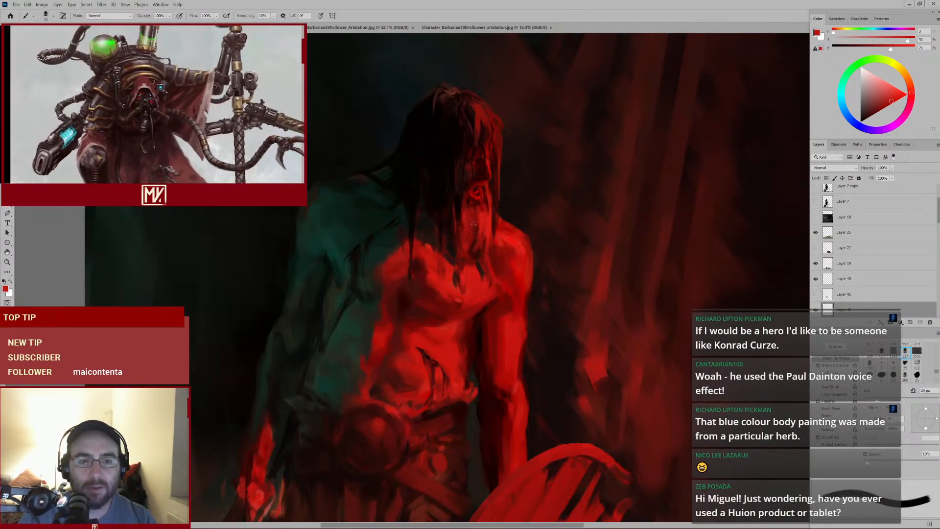
pyautogui.press(']')
pyautogui.press(']')
pyautogui.press(']')
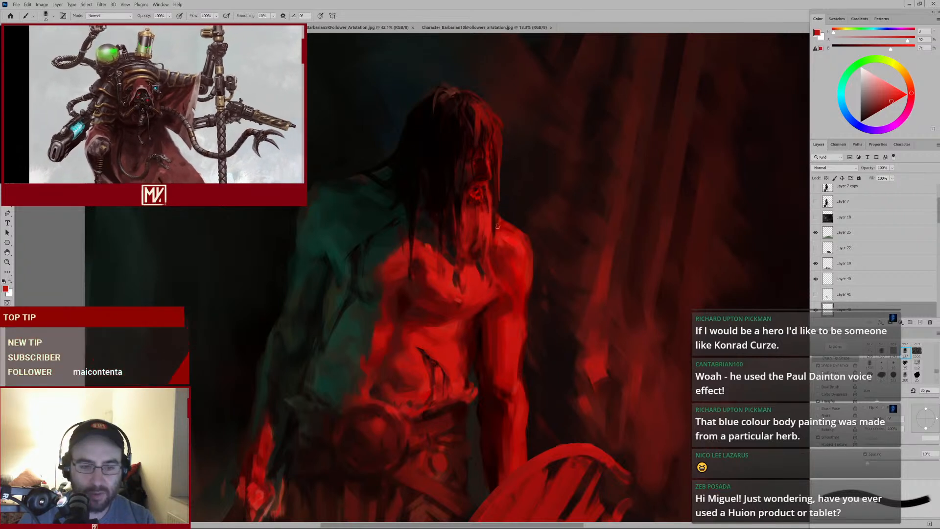
pyautogui.keyDown('alt'); pyautogui.click(478, 203); pyautogui.keyUp('alt')
pyautogui.press('[')
pyautogui.press('[')
pyautogui.press('[')
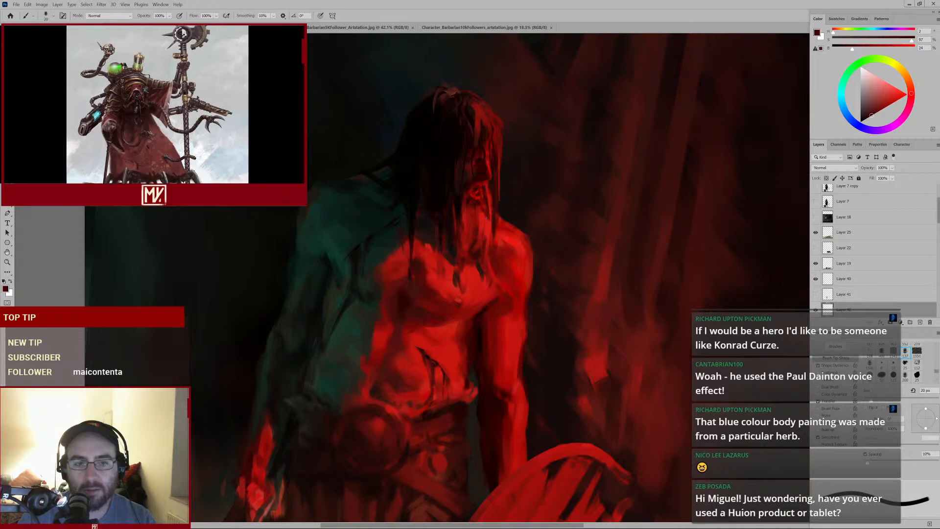
pyautogui.keyDown('alt'); pyautogui.click(485, 211); pyautogui.keyUp('alt')
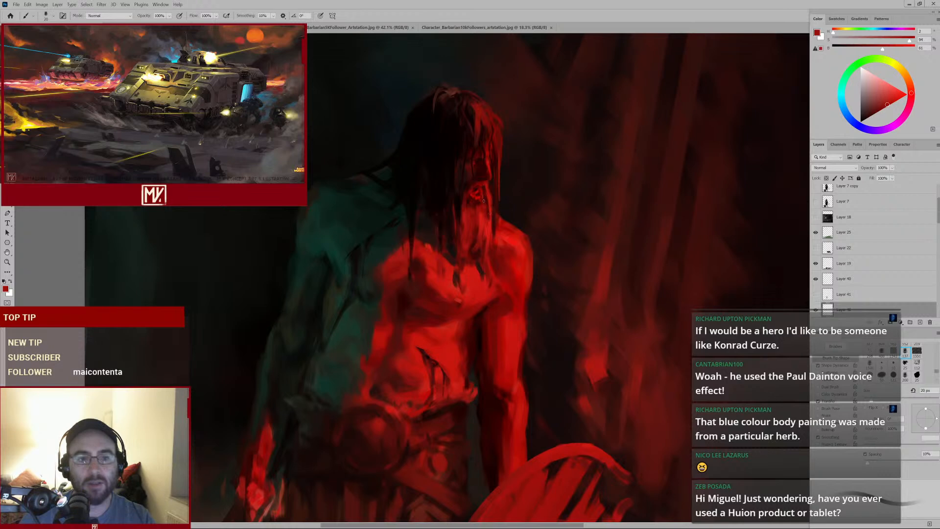
# Sample a red, enlarge the brush and stroke it down the neck toward the upper chest
pyautogui.keyDown('alt'); pyautogui.click(479, 223); pyautogui.keyUp('alt')
pyautogui.press(']')
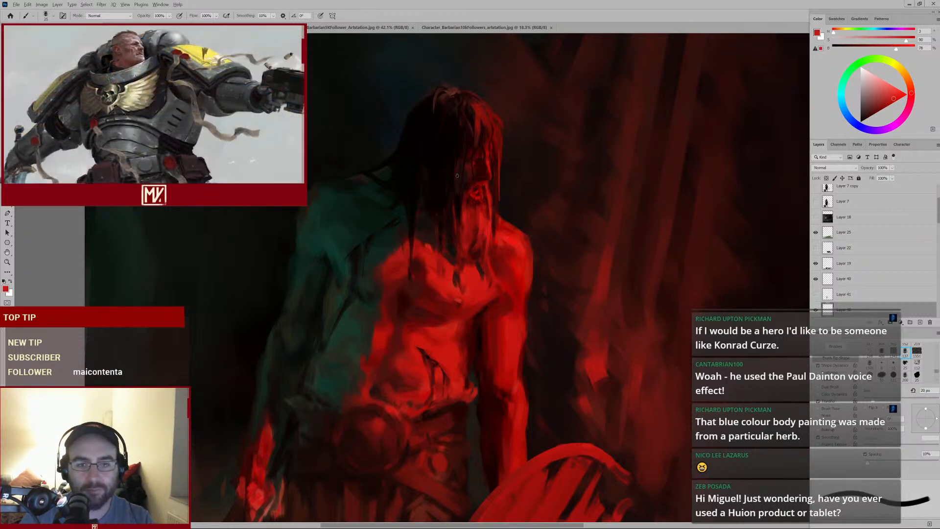
pyautogui.moveTo(481, 236); pyautogui.dragTo(476, 262)
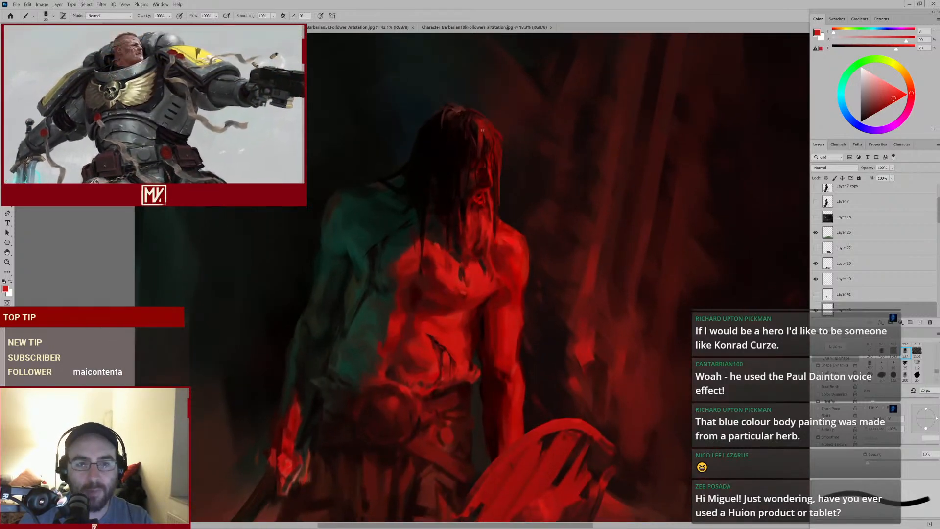
pyautogui.keyDown('alt'); pyautogui.click(480, 148); pyautogui.keyUp('alt')
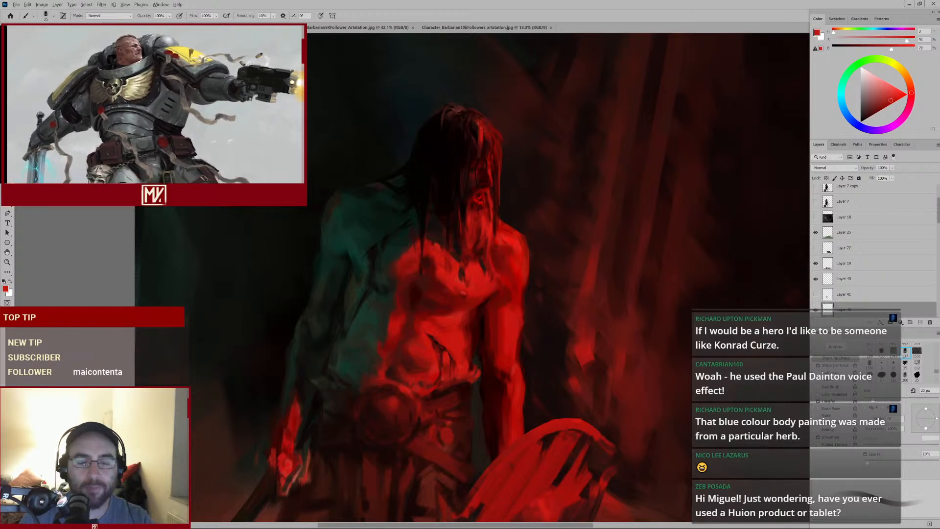
pyautogui.moveTo(506, 204); pyautogui.dragTo(468, 242)
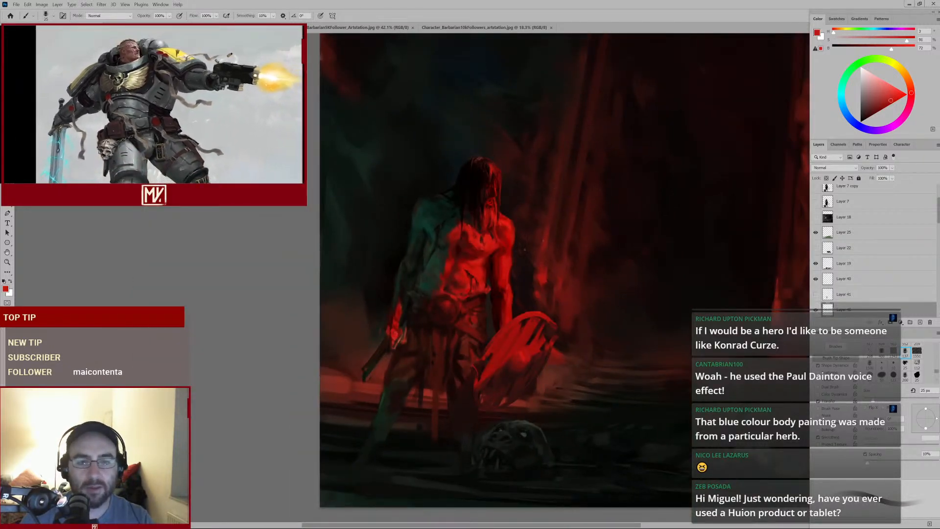
pyautogui.click(494, 230)
# Stroke a sampled red down from the beard, enlarge the brush and dab more touches beneath the chin
pyautogui.keyDown('alt'); pyautogui.click(481, 198); pyautogui.keyUp('alt')
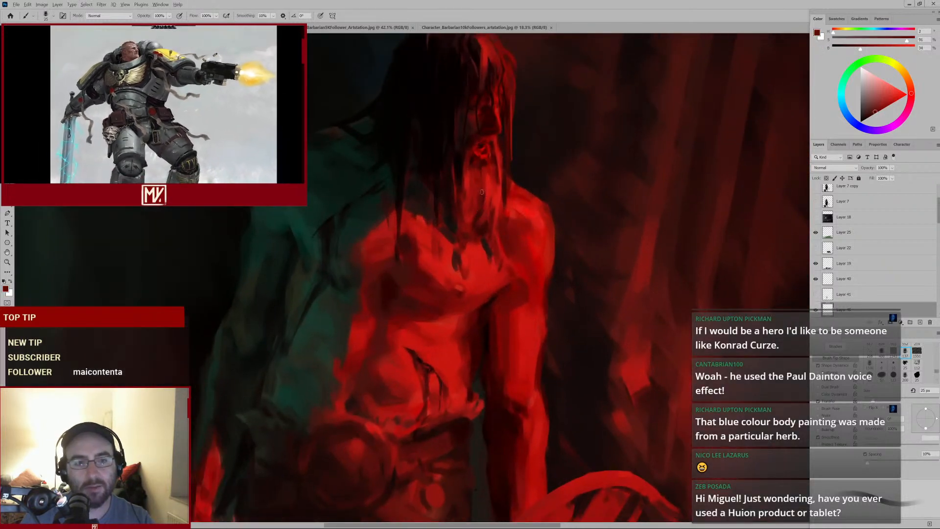
pyautogui.moveTo(482, 182); pyautogui.dragTo(483, 219)
pyautogui.press(']')
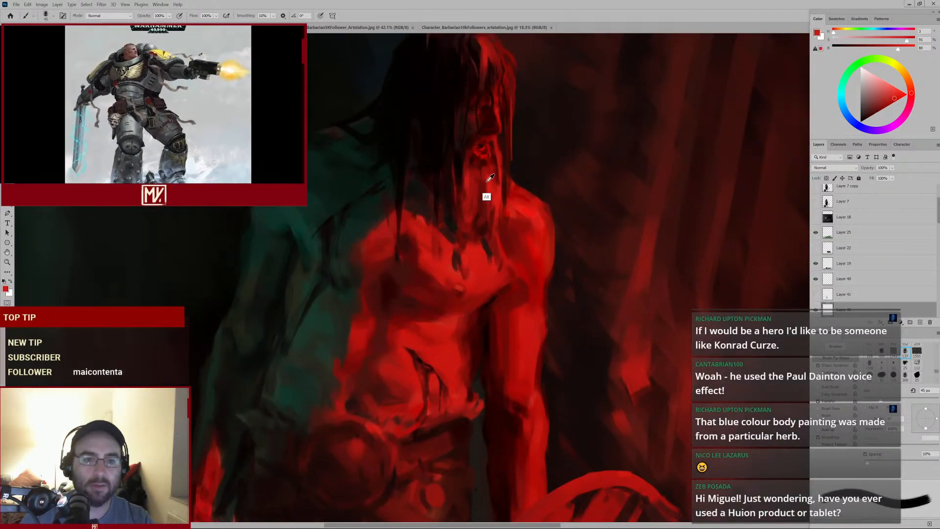
pyautogui.keyDown('alt'); pyautogui.click(483, 183); pyautogui.keyUp('alt')
pyautogui.keyDown('alt'); pyautogui.click(478, 169); pyautogui.keyUp('alt')
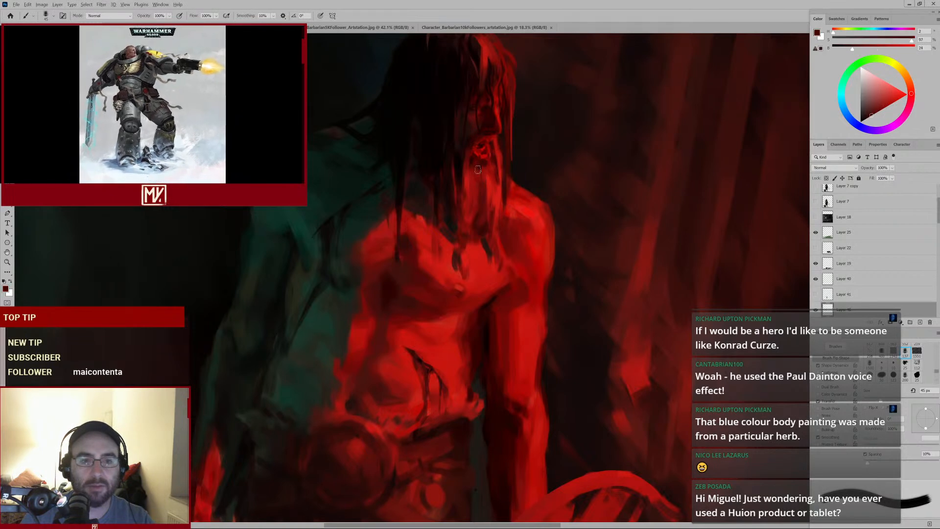
pyautogui.keyDown('alt'); pyautogui.click(485, 189); pyautogui.keyUp('alt')
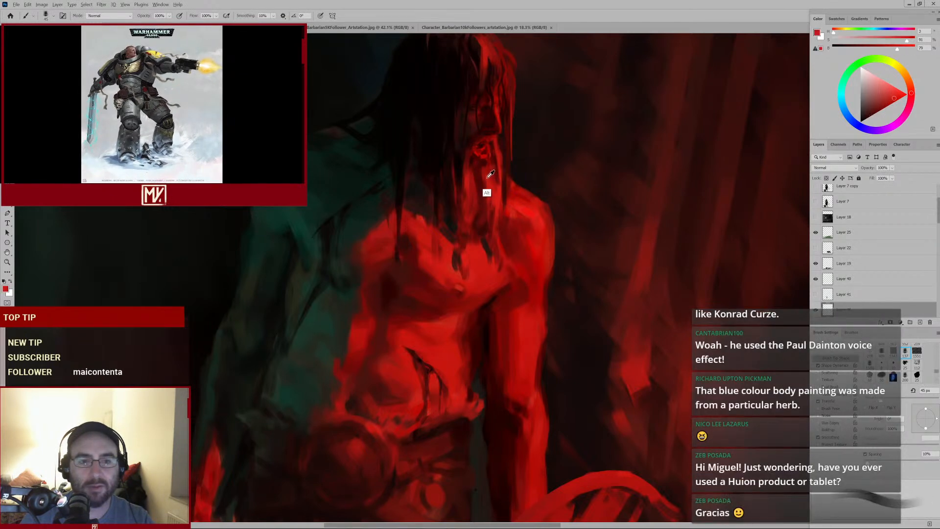
# Sample a deep red near the collar, shrink the brush and dab it on the neck
pyautogui.scroll(-3, 474, 239)
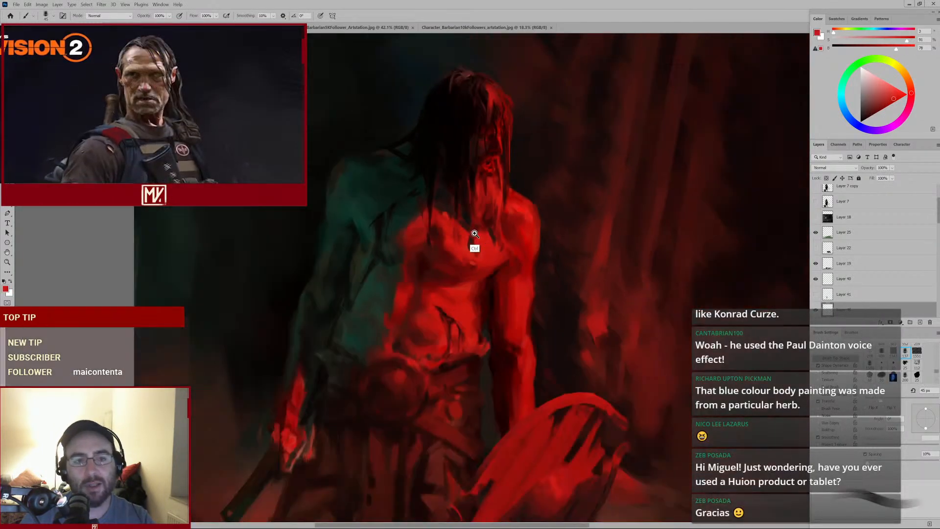
pyautogui.scroll(2, 474, 238)
pyautogui.keyDown('alt'); pyautogui.click(478, 185); pyautogui.keyUp('alt')
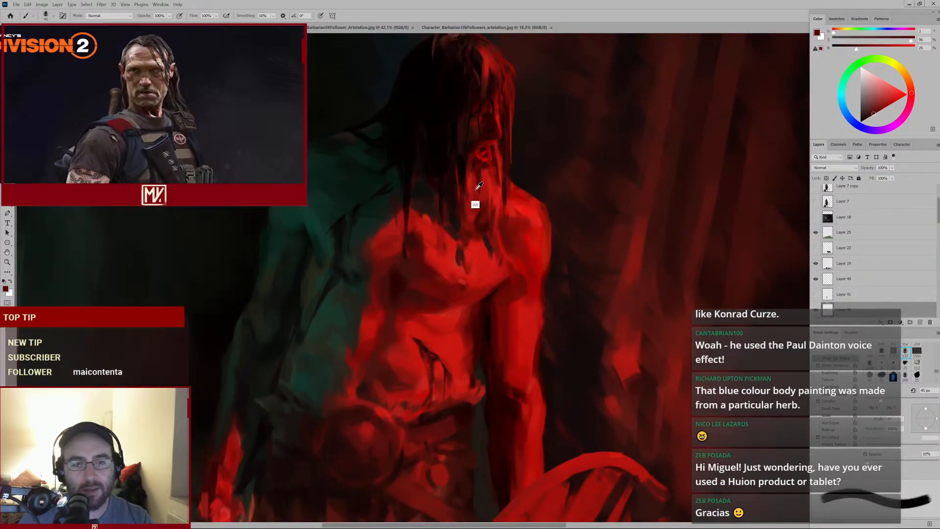
pyautogui.keyDown('alt'); pyautogui.click(480, 215); pyautogui.keyUp('alt')
pyautogui.press('[')
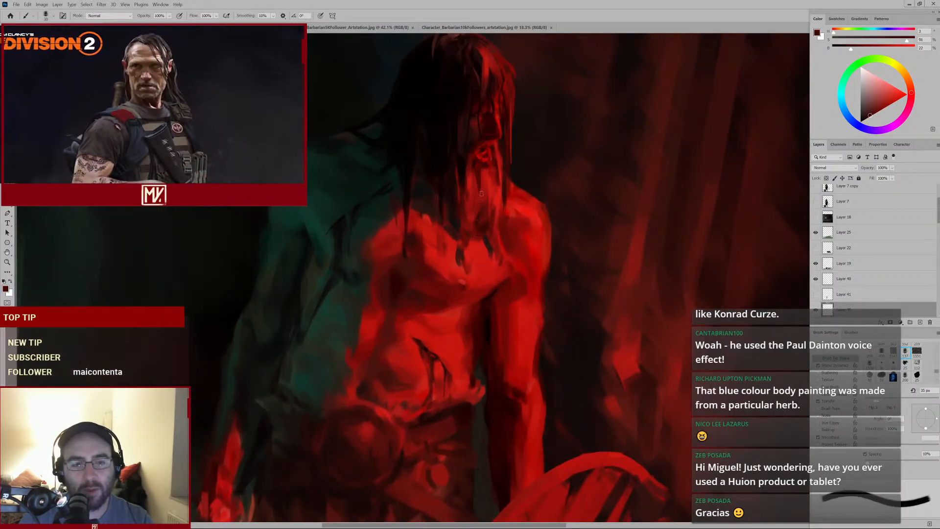
pyautogui.keyDown('alt'); pyautogui.click(487, 198); pyautogui.keyUp('alt')
pyautogui.keyDown('alt'); pyautogui.click(484, 212); pyautogui.keyUp('alt')
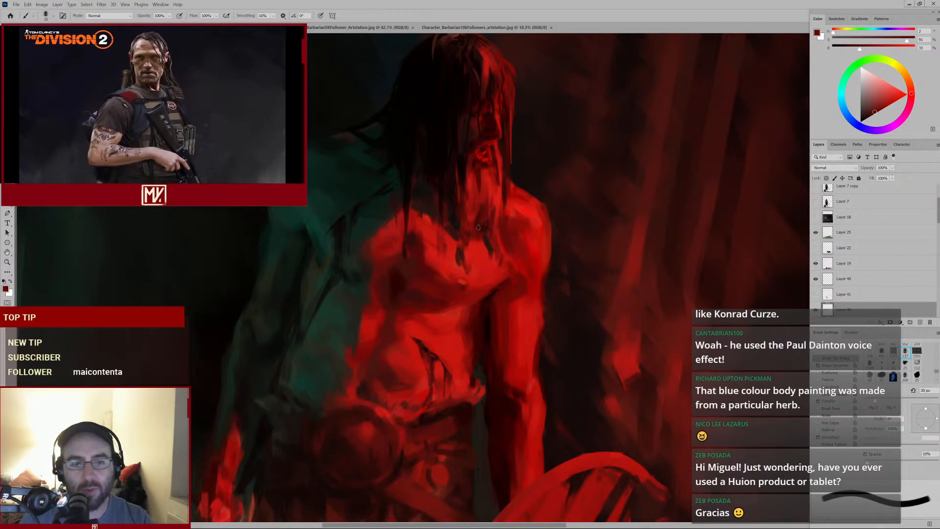
# Sample reds from the neck and chest, shrink the brush and dab them on the upper chest
pyautogui.keyDown('alt'); pyautogui.click(484, 231); pyautogui.keyUp('alt')
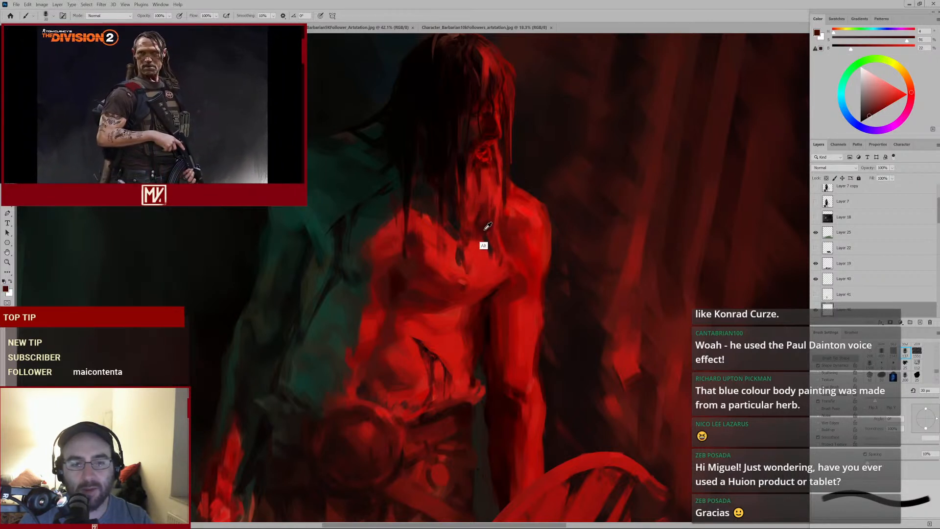
pyautogui.keyDown('alt'); pyautogui.click(480, 199); pyautogui.keyUp('alt')
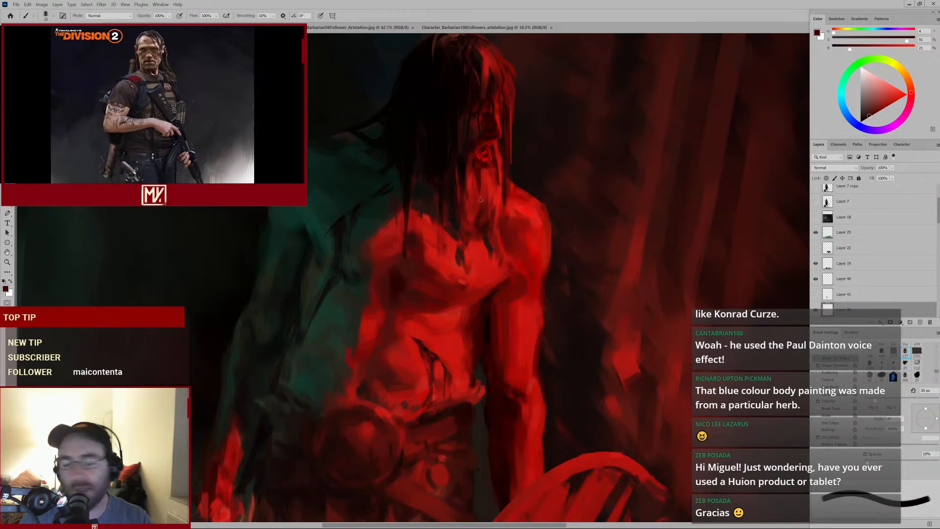
pyautogui.keyDown('alt'); pyautogui.click(470, 234); pyautogui.keyUp('alt')
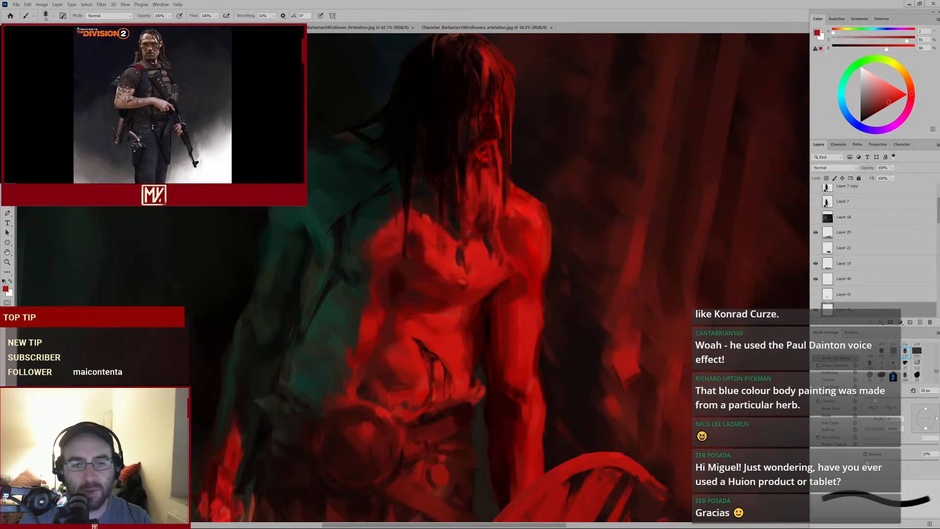
pyautogui.keyDown('alt'); pyautogui.click(456, 225); pyautogui.keyUp('alt')
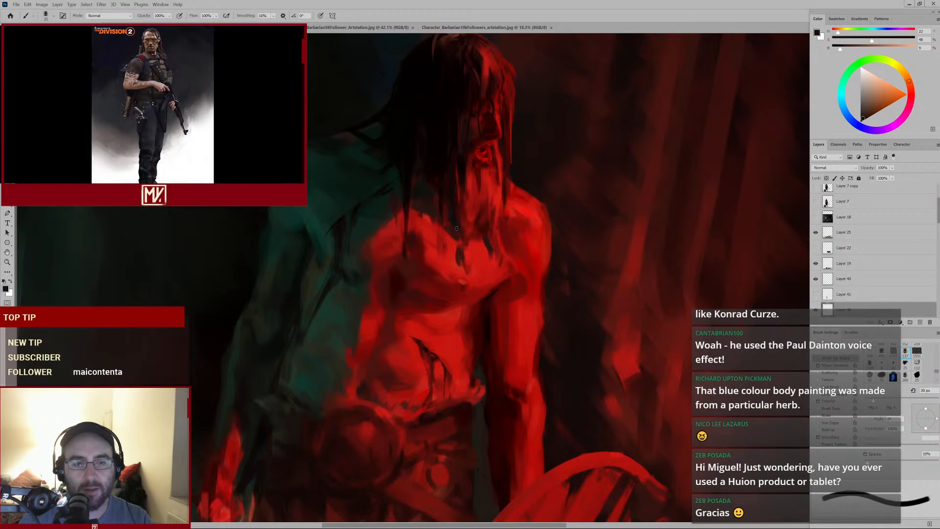
pyautogui.press('[')
pyautogui.keyDown('alt'); pyautogui.click(453, 246); pyautogui.keyUp('alt')
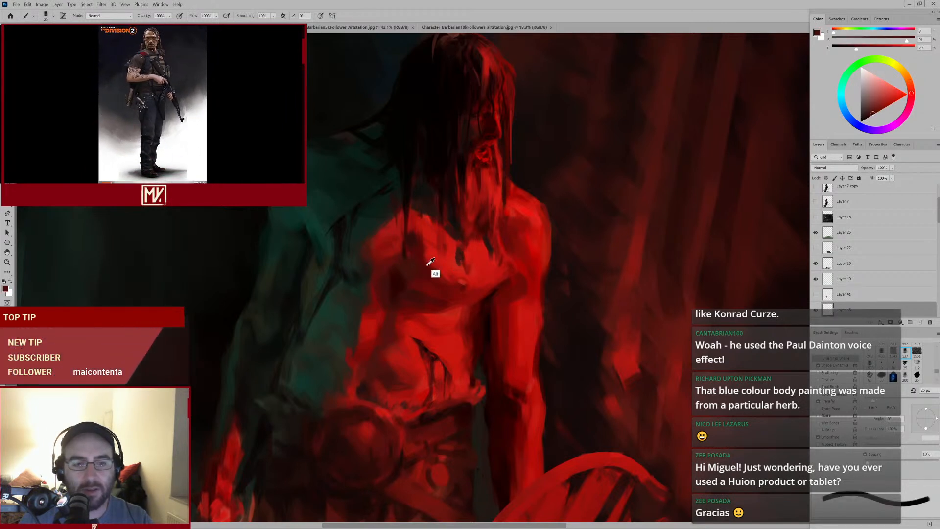
# Shrink the brush, stroke red across the upper chest, then sample a brighter red and stroke it down the neck
pyautogui.press('[')
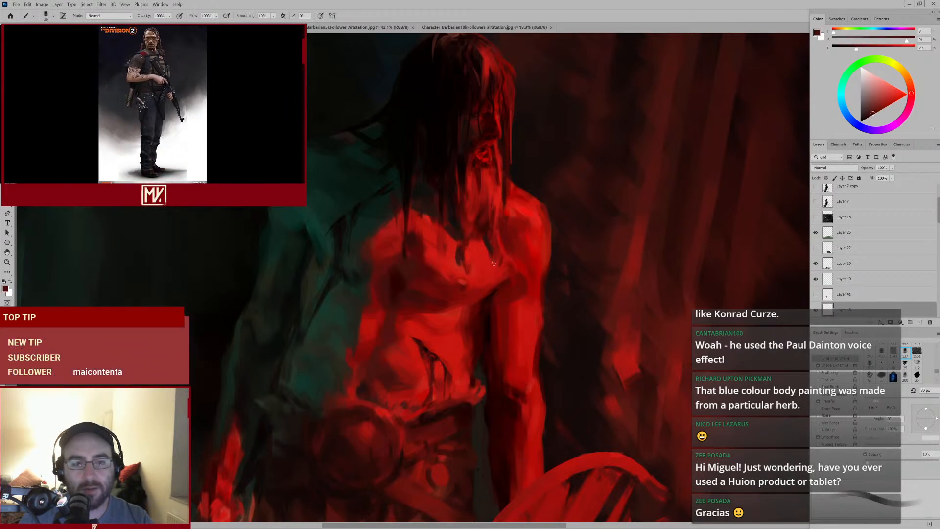
pyautogui.moveTo(513, 254); pyautogui.dragTo(481, 272)
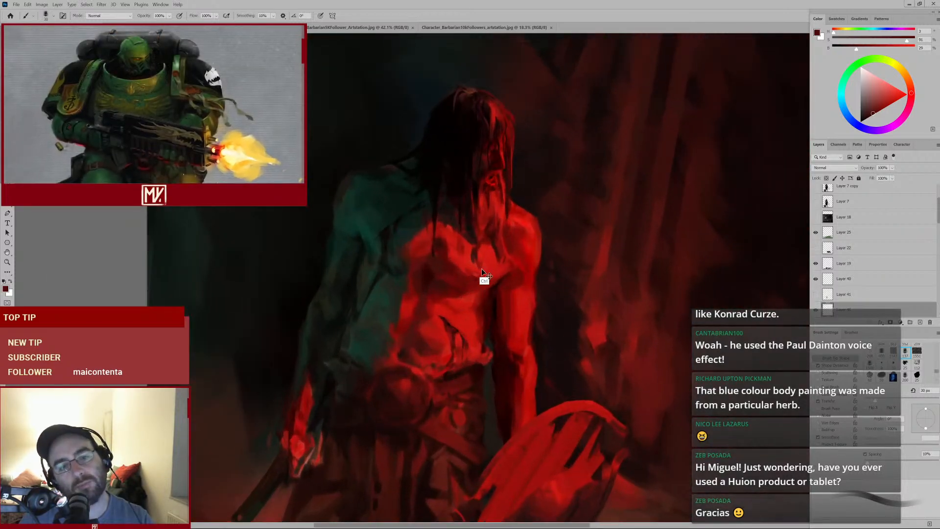
pyautogui.keyDown('alt'); pyautogui.click(504, 208); pyautogui.keyUp('alt')
pyautogui.press('[')
pyautogui.press('[')
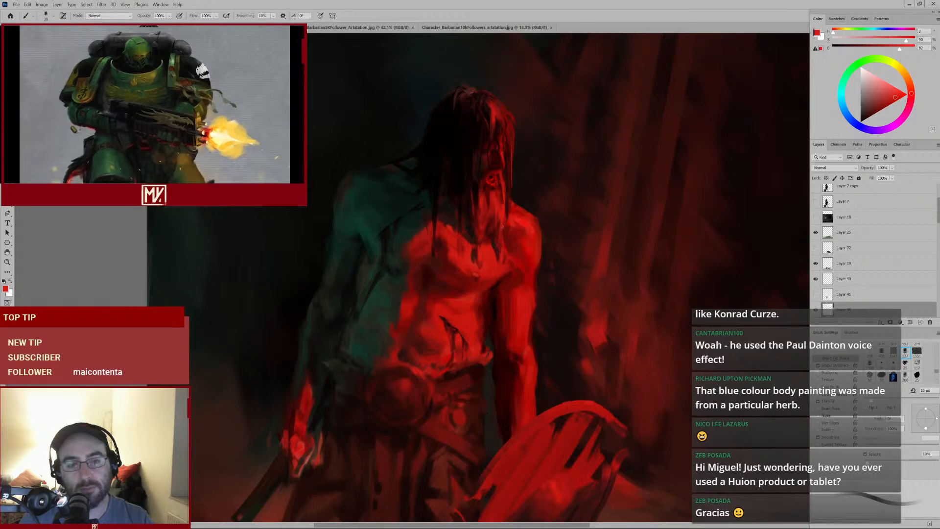
pyautogui.press(']')
pyautogui.moveTo(512, 245)
pyautogui.mouseDown()
pyautogui.moveTo(467, 283)
pyautogui.moveTo(514, 259)
pyautogui.mouseUp()
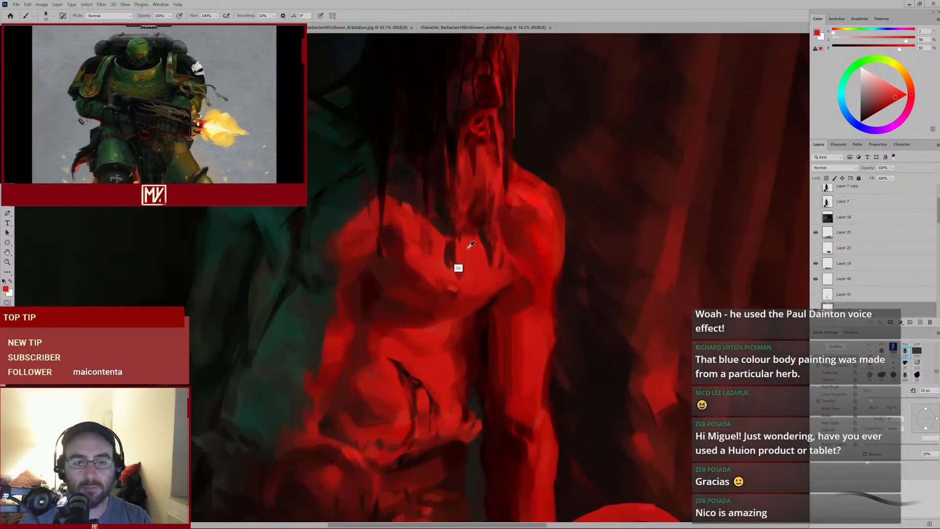
# Sample a deep red, enlarge the brush and stroke it diagonally across the upper chest
pyautogui.keyDown('alt'); pyautogui.click(508, 225); pyautogui.keyUp('alt')
pyautogui.press(']')
pyautogui.press(']')
pyautogui.press(']')
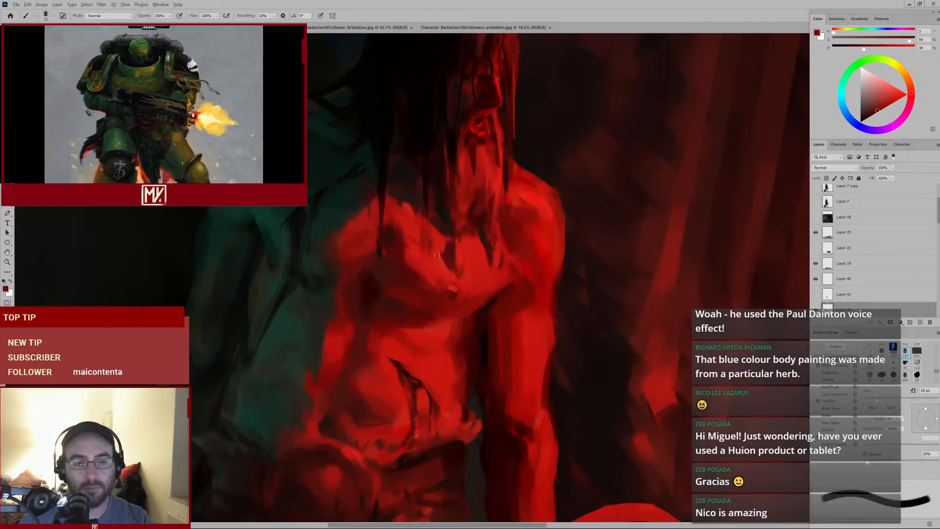
pyautogui.moveTo(488, 247)
pyautogui.mouseDown()
pyautogui.moveTo(453, 300)
pyautogui.moveTo(447, 293)
pyautogui.moveTo(463, 281)
pyautogui.mouseUp()
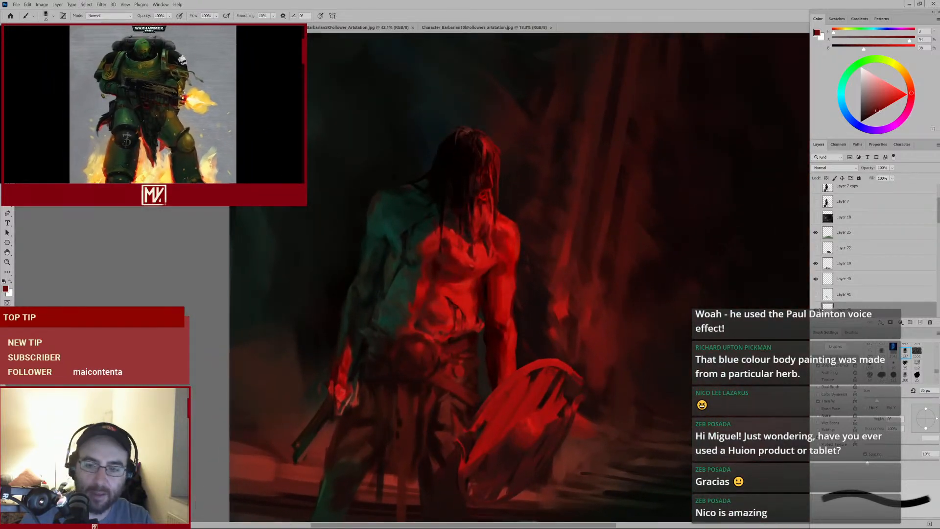
# Toggle the visibility of layers in the stack, then add short red strokes on the chest and beneath the beard
pyautogui.click(816, 279)
pyautogui.click(816, 309)
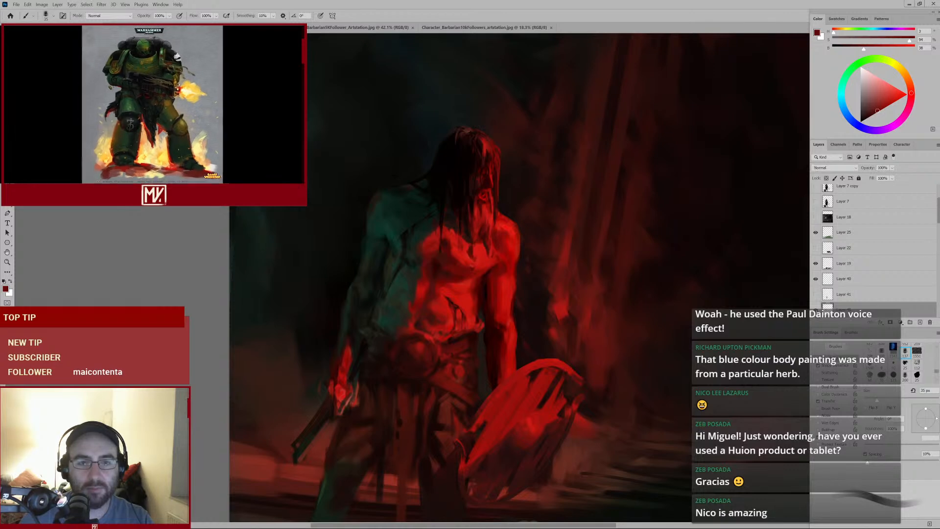
pyautogui.click(815, 310)
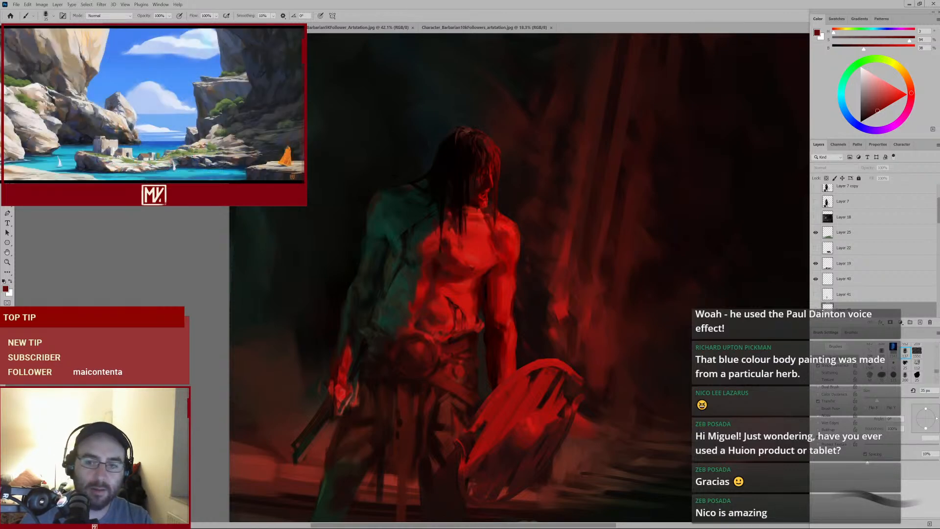
pyautogui.click(815, 309)
pyautogui.moveTo(542, 267)
pyautogui.mouseDown()
pyautogui.moveTo(507, 285)
pyautogui.moveTo(536, 268)
pyautogui.mouseUp()
pyautogui.moveTo(477, 228); pyautogui.dragTo(500, 228)
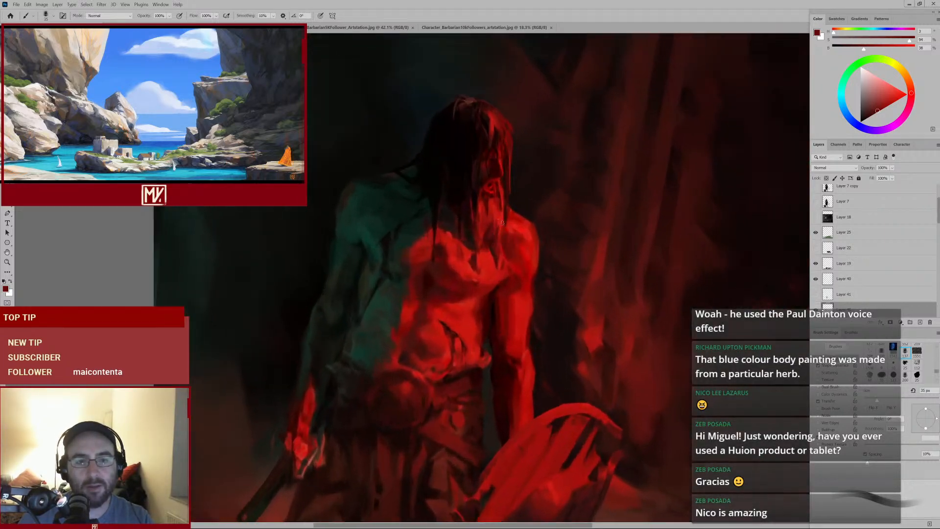
# Sample reds from the neck and stroke a red across the neck just beneath the beard
pyautogui.press('e')
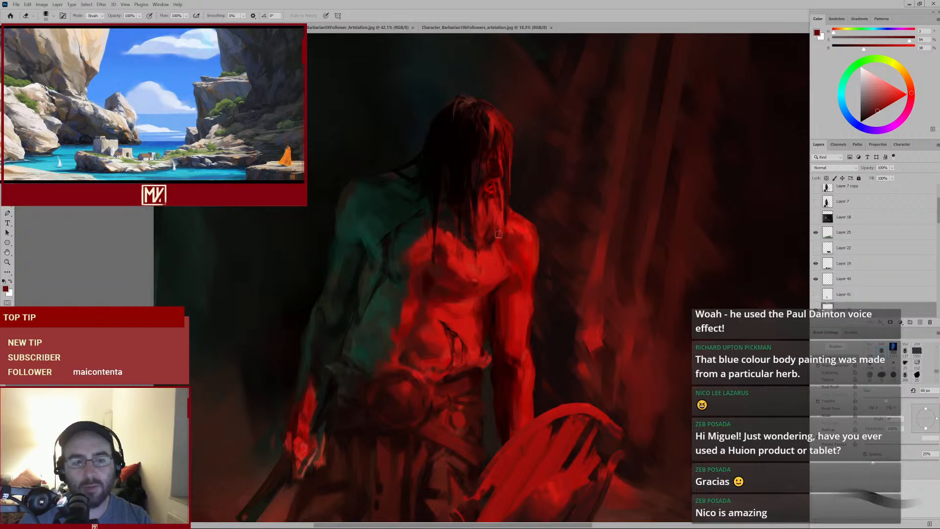
pyautogui.press('b')
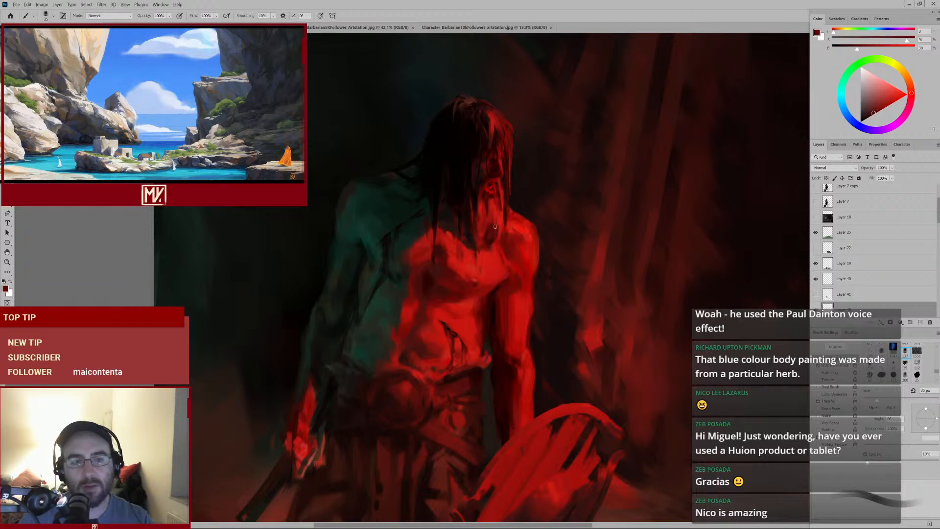
pyautogui.keyDown('alt'); pyautogui.click(499, 234); pyautogui.keyUp('alt')
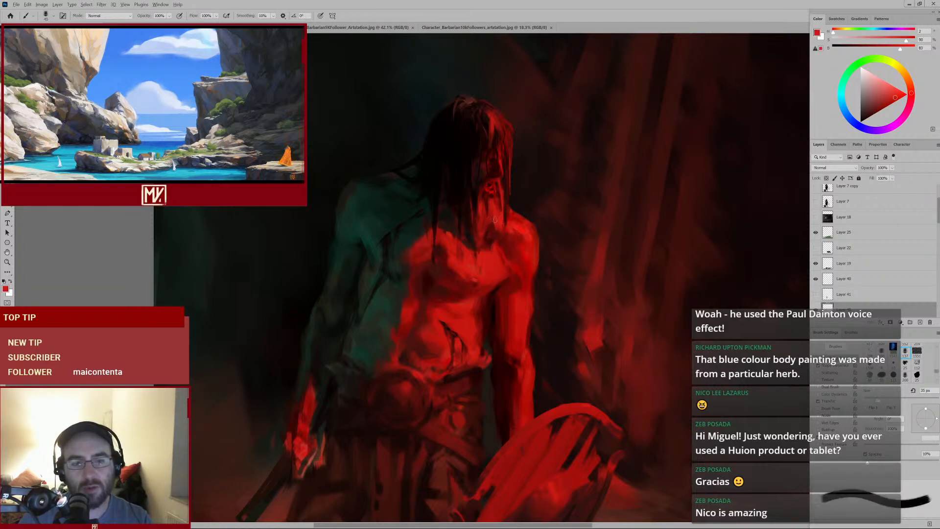
pyautogui.keyDown('alt'); pyautogui.click(491, 226); pyautogui.keyUp('alt')
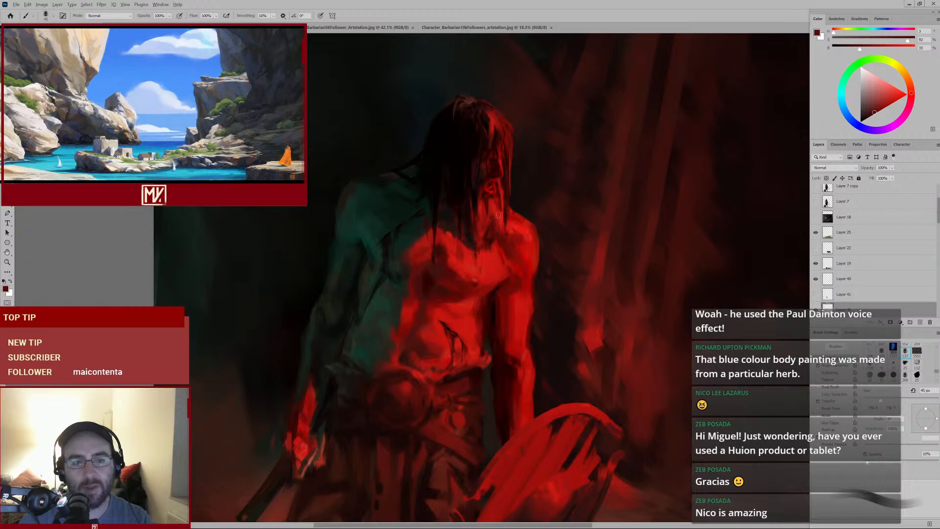
pyautogui.moveTo(504, 223)
pyautogui.mouseDown()
pyautogui.moveTo(478, 246)
pyautogui.moveTo(496, 245)
pyautogui.moveTo(426, 257)
pyautogui.moveTo(466, 234)
pyautogui.mouseUp()
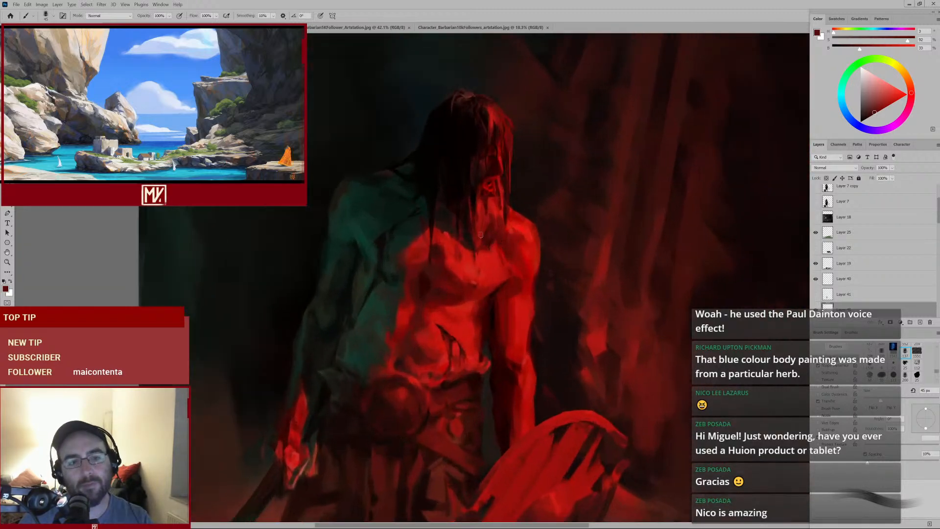
# Sample several reds around the neck and stroke a bright red down from the throat toward the chest
pyautogui.press('e')
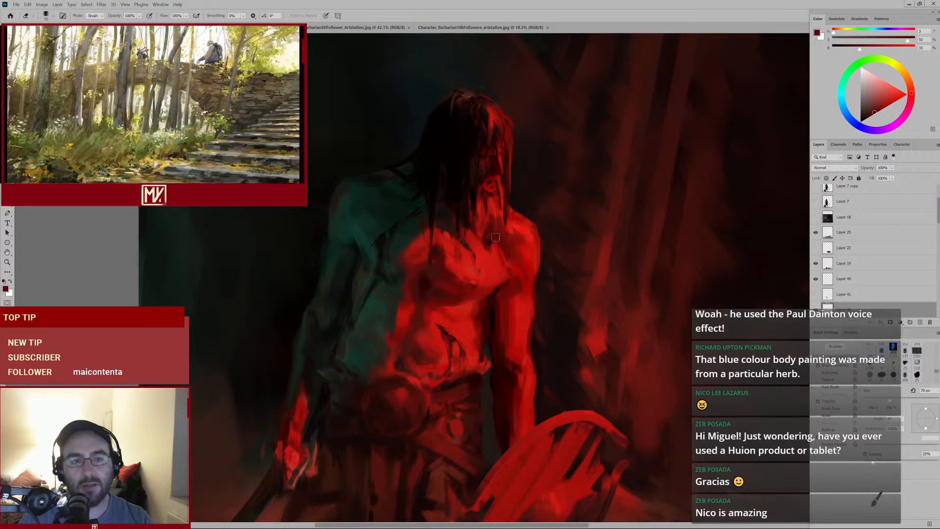
pyautogui.press('b')
pyautogui.keyDown('alt'); pyautogui.click(483, 231); pyautogui.keyUp('alt')
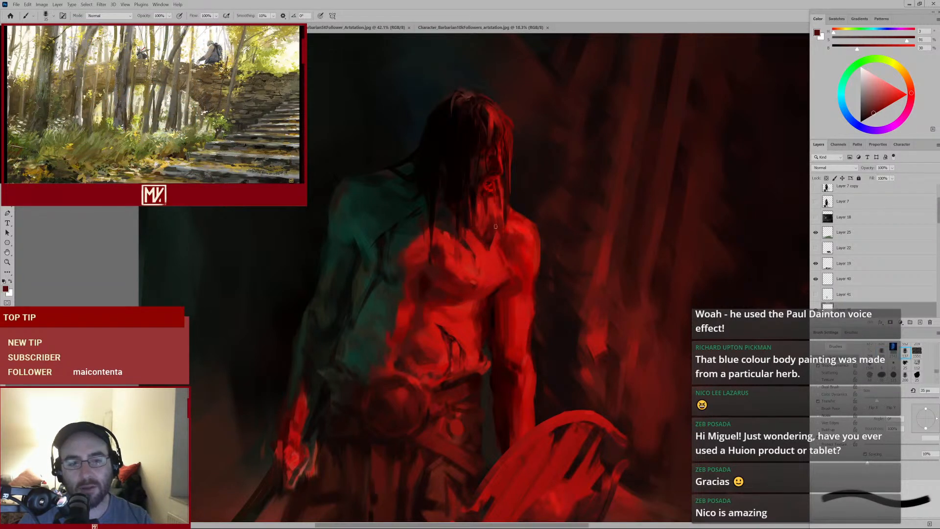
pyautogui.keyDown('alt'); pyautogui.click(489, 227); pyautogui.keyUp('alt')
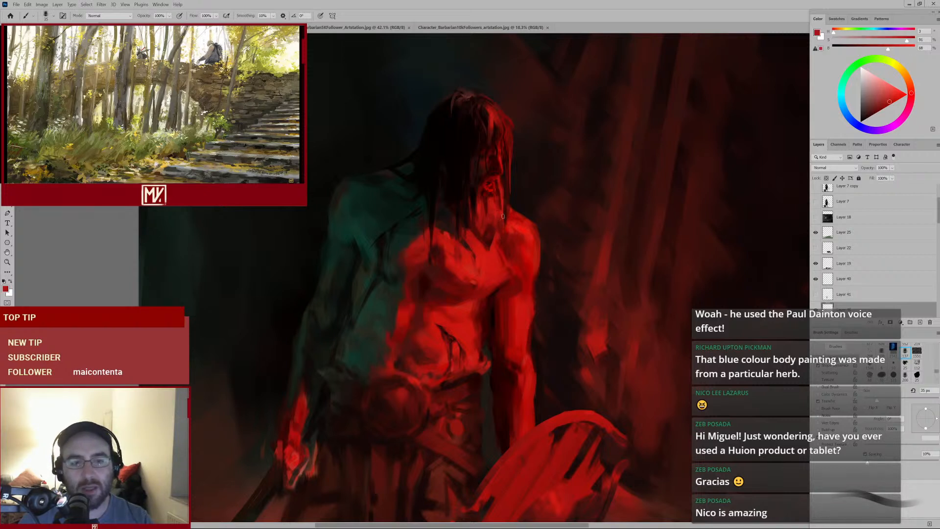
pyautogui.keyDown('alt'); pyautogui.click(491, 231); pyautogui.keyUp('alt')
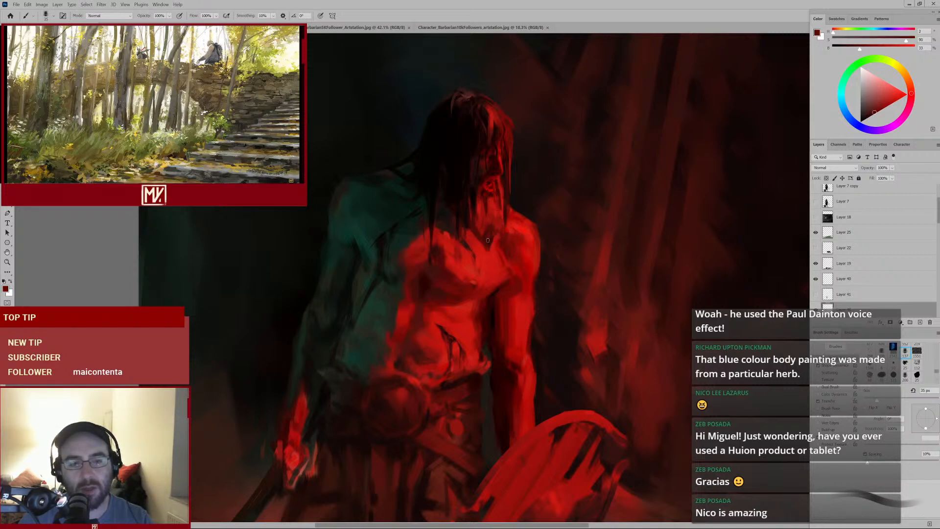
pyautogui.keyDown('alt'); pyautogui.click(488, 245); pyautogui.keyUp('alt')
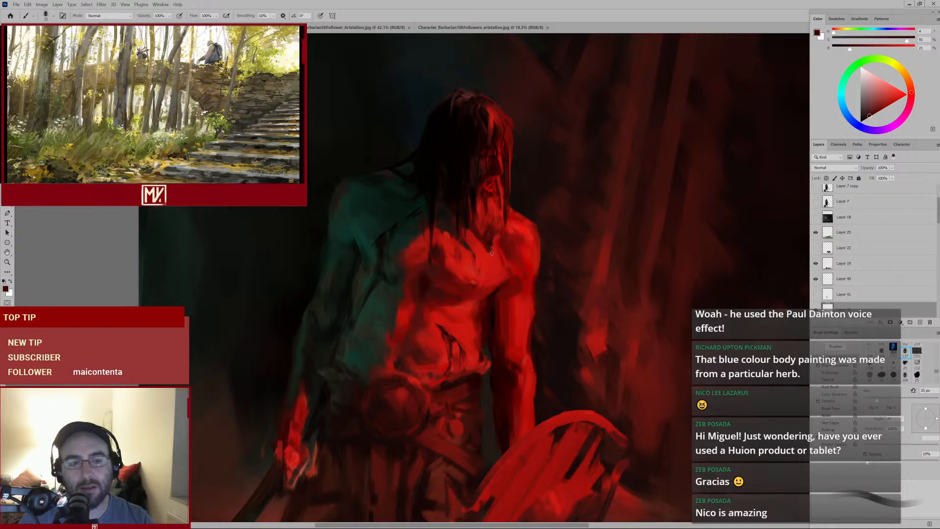
pyautogui.keyDown('alt'); pyautogui.click(492, 211); pyautogui.keyUp('alt')
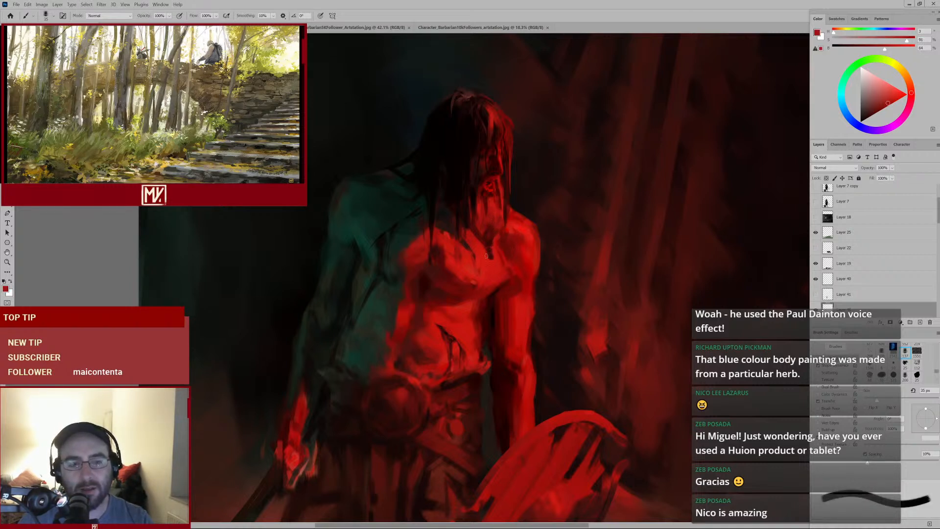
pyautogui.moveTo(482, 249)
pyautogui.mouseDown()
pyautogui.moveTo(475, 242)
pyautogui.moveTo(493, 279)
pyautogui.mouseUp()
# Shrink the brush and dab sampled reds along the neck beneath the beard
pyautogui.press('[')
pyautogui.press('[')
pyautogui.keyDown('alt'); pyautogui.click(486, 243); pyautogui.keyUp('alt')
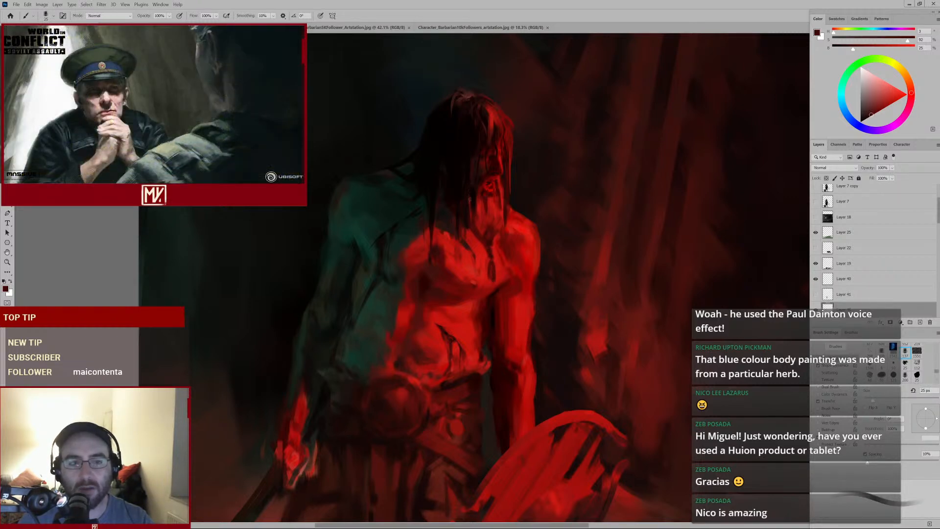
pyautogui.scroll(-6, 469, 245)
pyautogui.scroll(6, 471, 245)
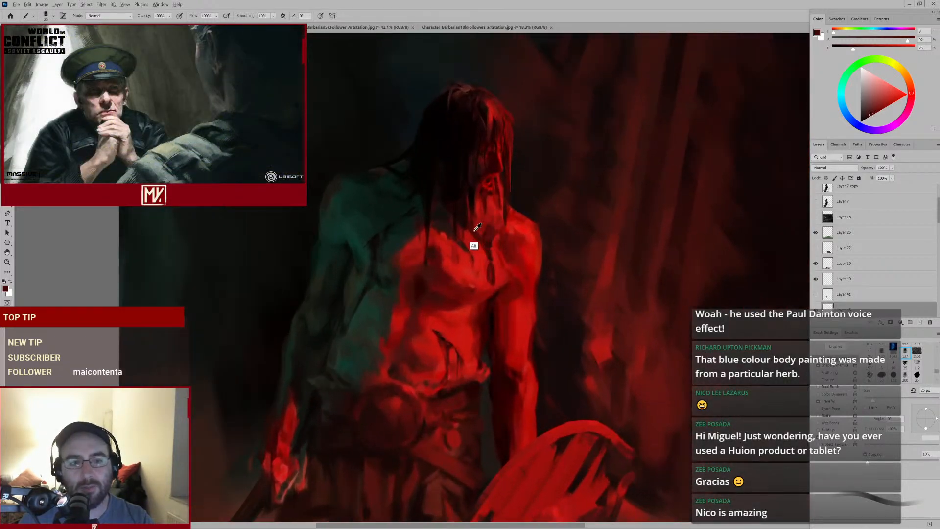
pyautogui.keyDown('alt'); pyautogui.click(469, 206); pyautogui.keyUp('alt')
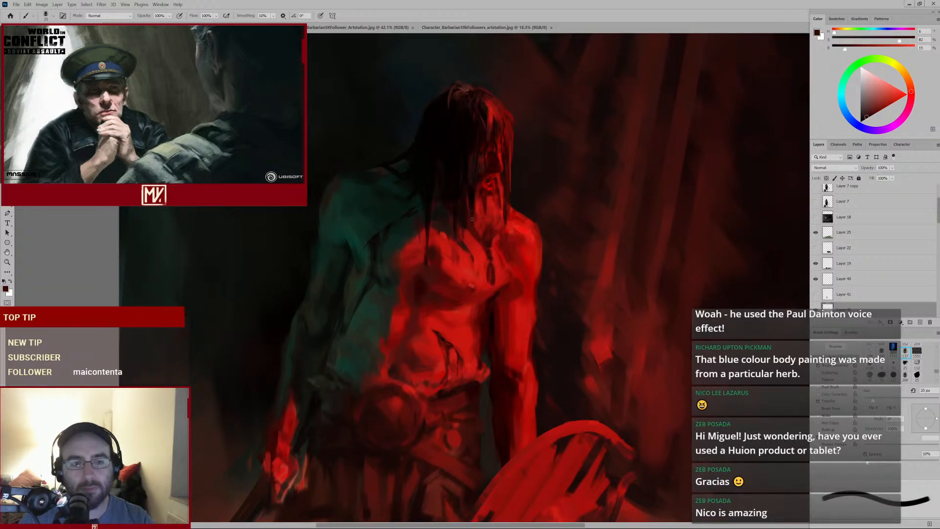
pyautogui.keyDown('alt'); pyautogui.click(474, 232); pyautogui.keyUp('alt')
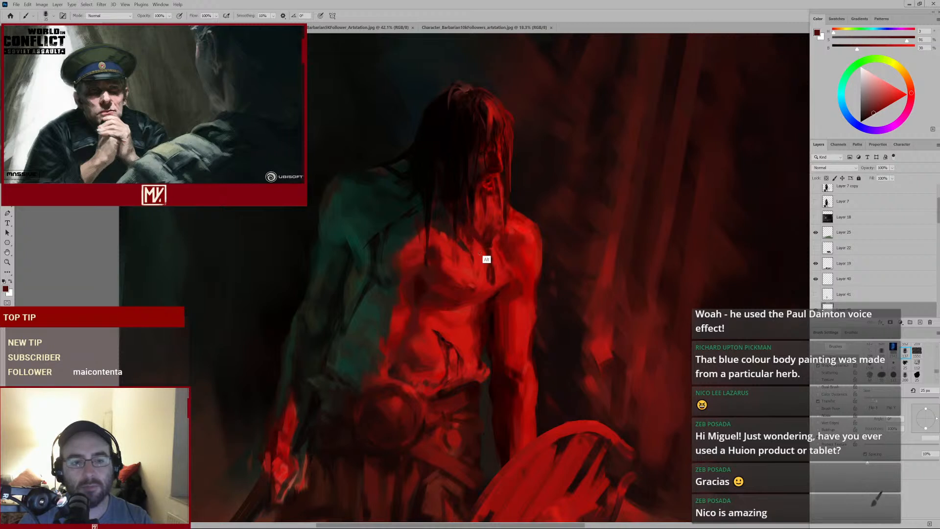
# Dab a sampled red beneath the beard with a smaller brush, then sample a bright red from the neck
pyautogui.keyDown('alt'); pyautogui.click(467, 231); pyautogui.keyUp('alt')
pyautogui.press('[')
pyautogui.keyDown('alt'); pyautogui.click(463, 230); pyautogui.keyUp('alt')
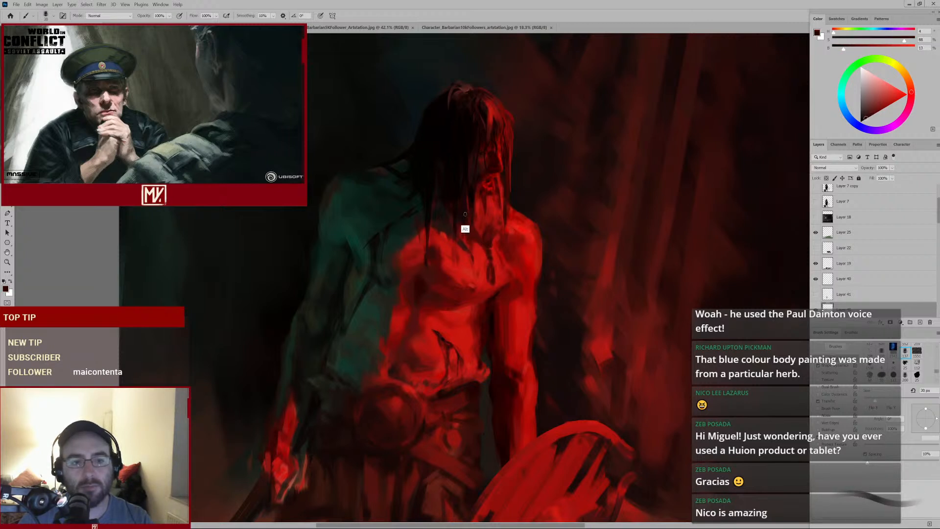
pyautogui.press(']')
pyautogui.scroll(-2, 459, 254)
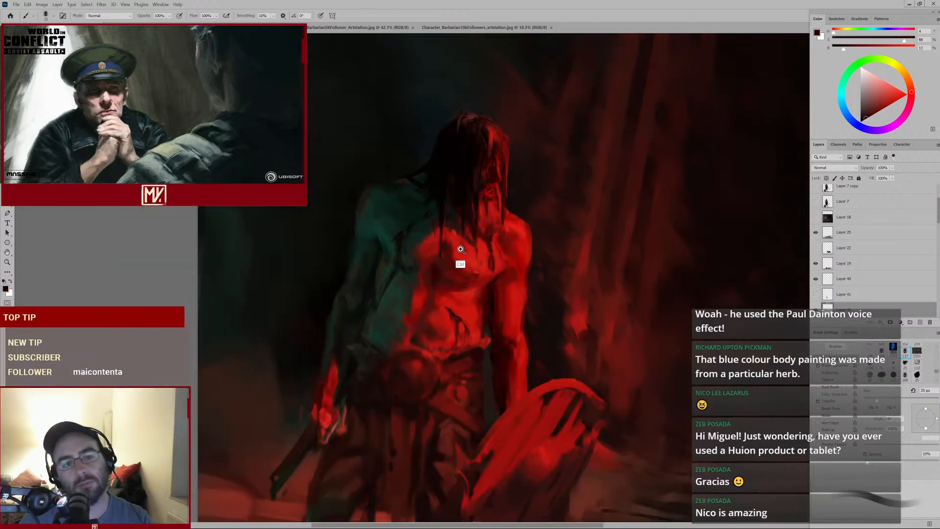
pyautogui.keyDown('alt'); pyautogui.click(489, 213); pyautogui.keyUp('alt')
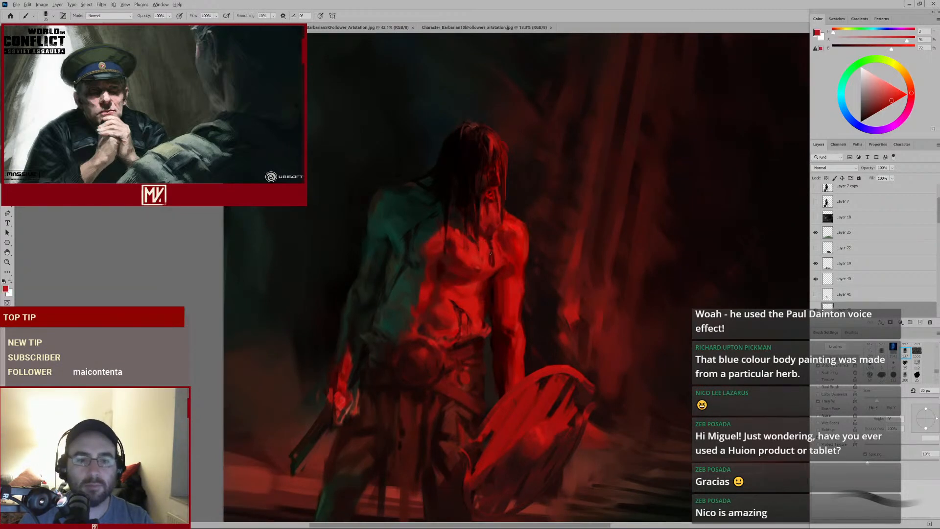
# Shrink the brush and dab the bright red at the base of the neck
pyautogui.press('[')
pyautogui.press('[')
pyautogui.scroll(-2, 494, 259)
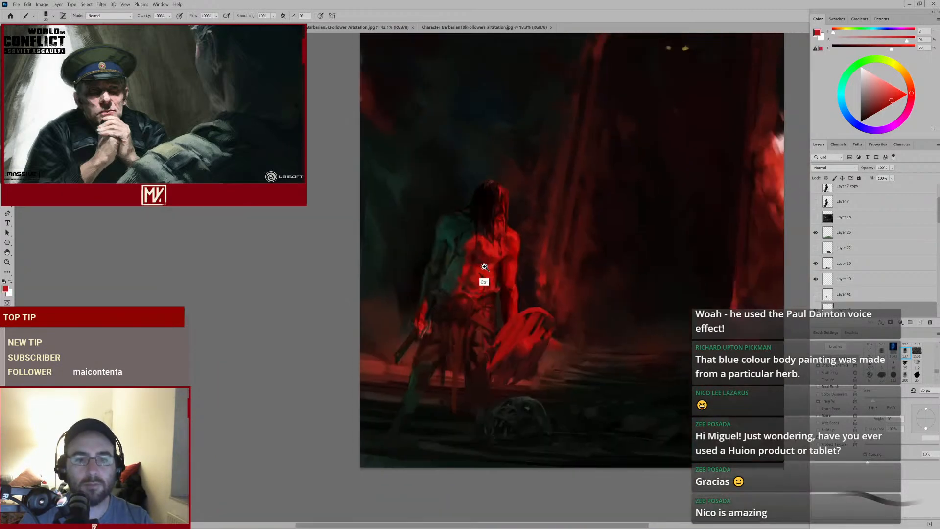
pyautogui.scroll(4, 494, 259)
pyautogui.keyDown('alt'); pyautogui.click(490, 225); pyautogui.keyUp('alt')
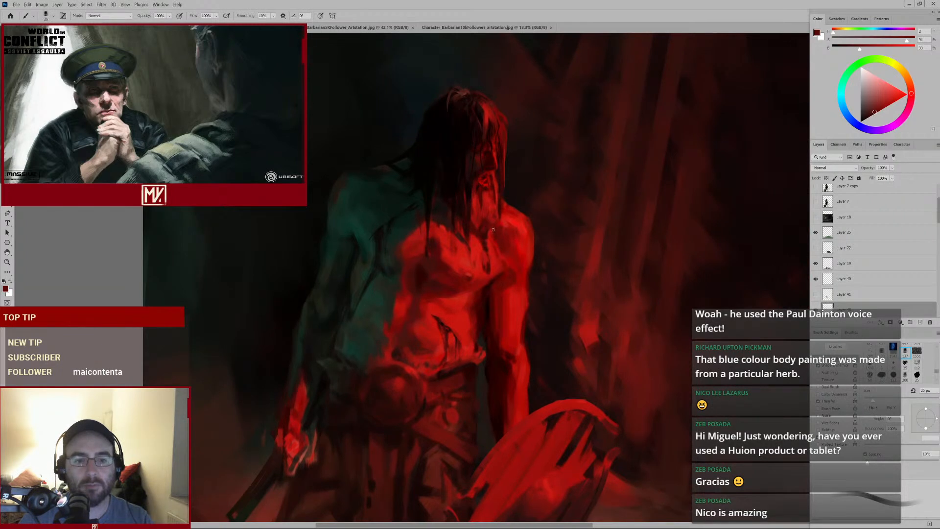
pyautogui.press(']')
# Erase a short stroke on the chest, then shrink the brush and dab sampled reds on the upper chest
pyautogui.press('e')
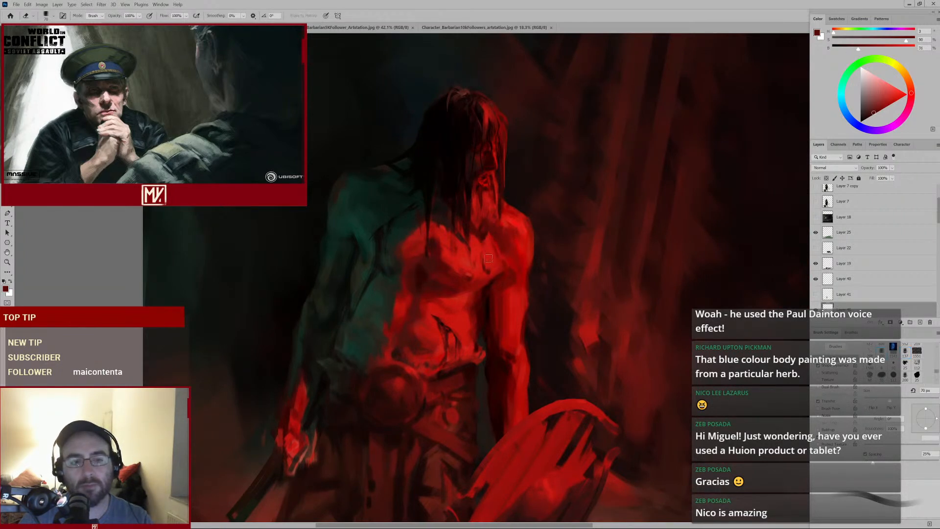
pyautogui.moveTo(486, 256); pyautogui.dragTo(486, 272)
pyautogui.press('b')
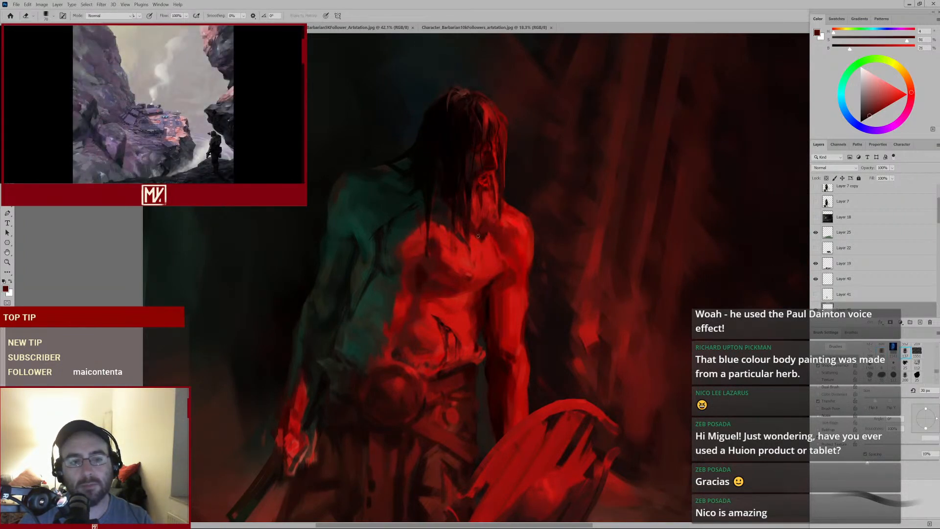
pyautogui.press('b')
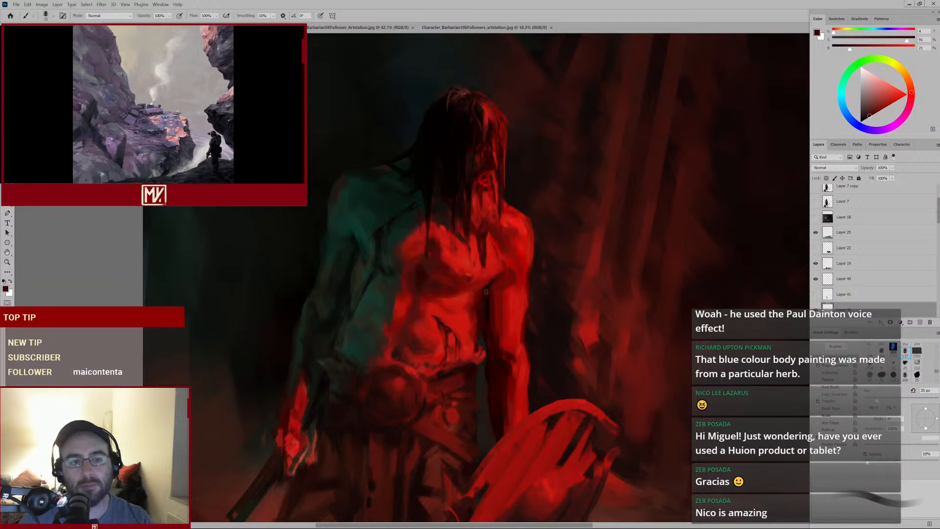
pyautogui.press('[')
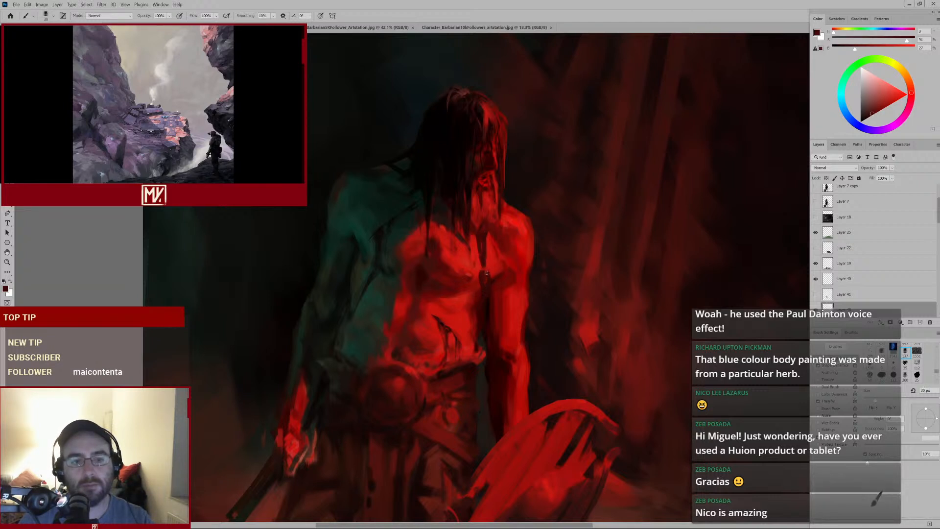
pyautogui.keyDown('alt'); pyautogui.click(484, 226); pyautogui.keyUp('alt')
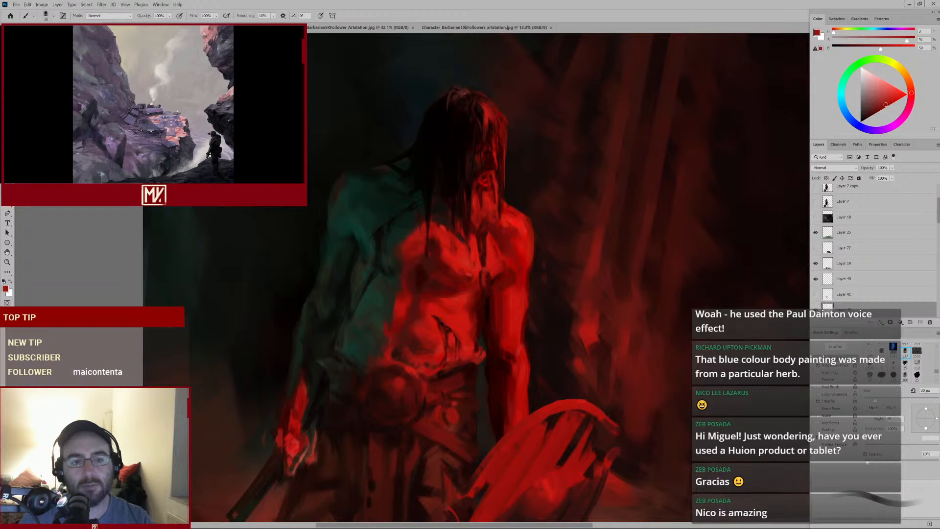
pyautogui.keyDown('alt'); pyautogui.click(486, 287); pyautogui.keyUp('alt')
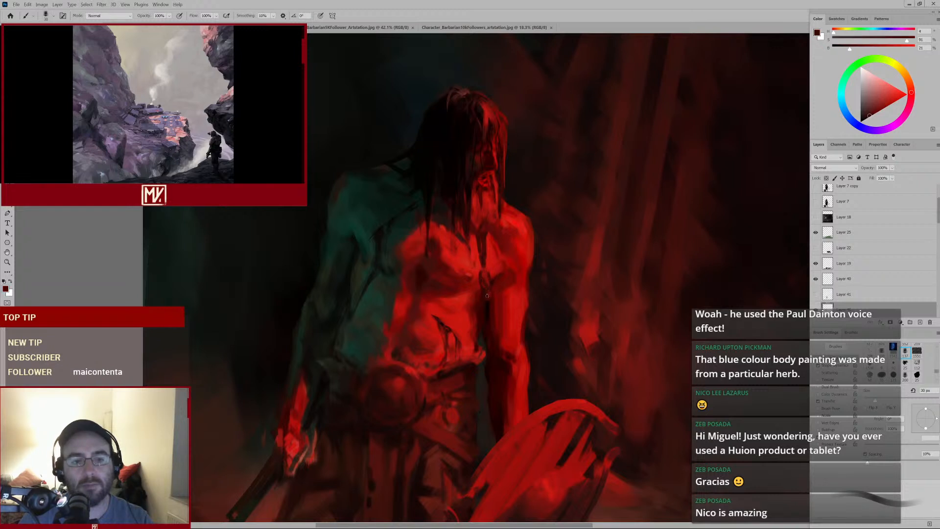
# Sample a red from the neck and dab it beneath the beard with a larger brush
pyautogui.moveTo(499, 232); pyautogui.dragTo(467, 264)
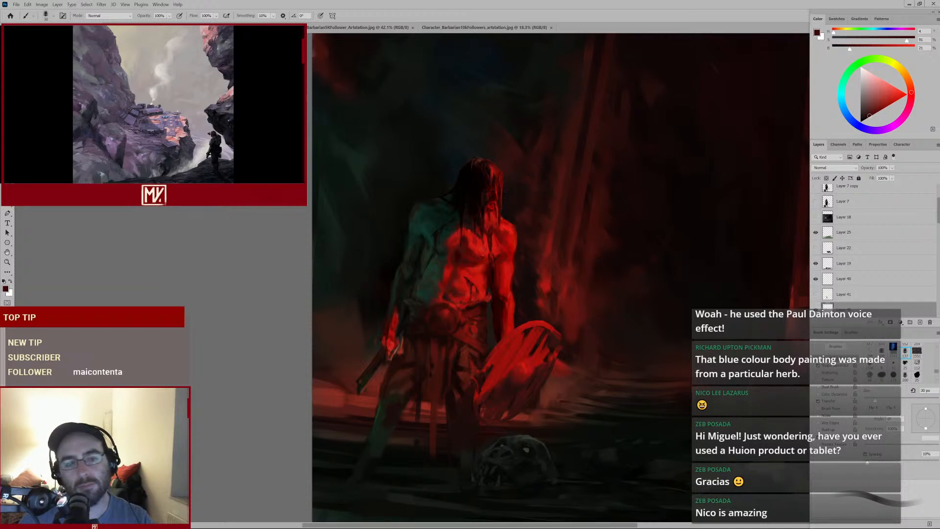
pyautogui.moveTo(493, 225); pyautogui.dragTo(512, 218)
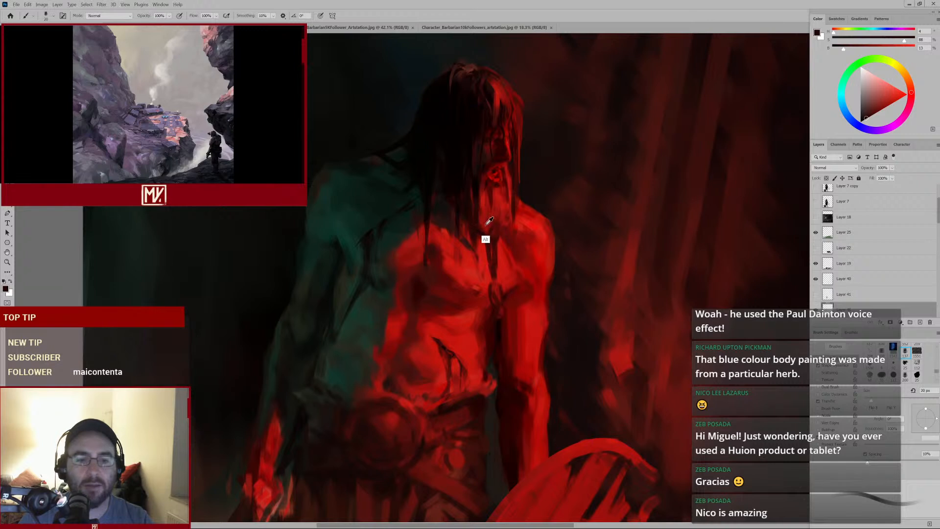
pyautogui.keyDown('alt'); pyautogui.click(490, 220); pyautogui.keyUp('alt')
pyautogui.press(']')
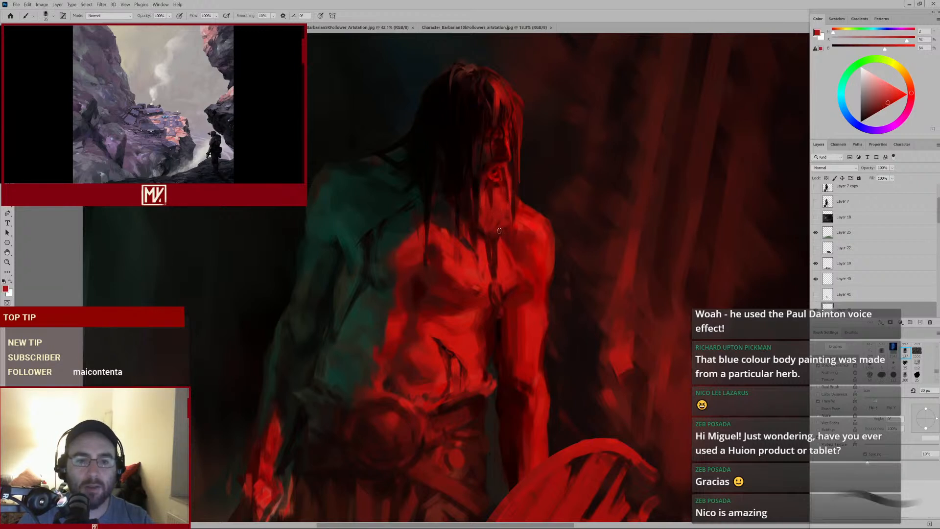
pyautogui.keyDown('alt'); pyautogui.click(493, 234); pyautogui.keyUp('alt')
# Shrink the brush and dab the sampled red on the neck below the beard
pyautogui.press('[')
pyautogui.press('[')
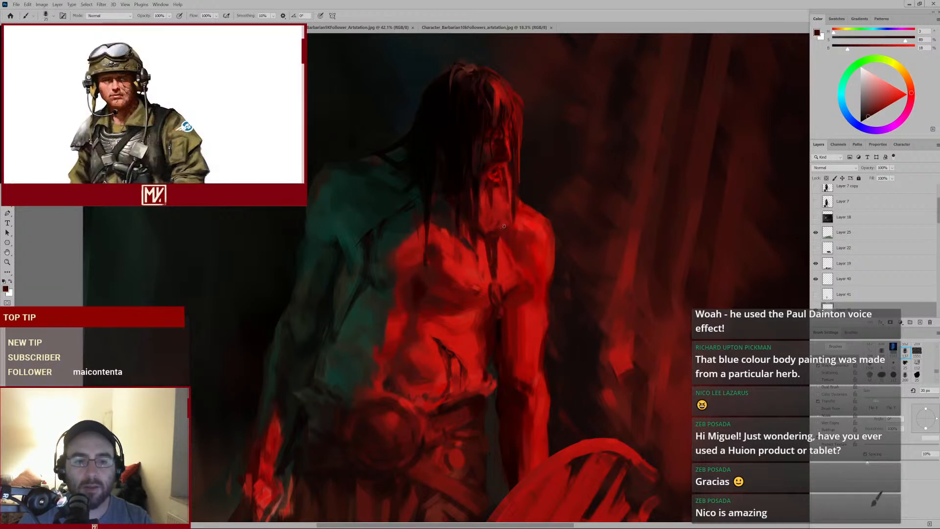
pyautogui.press('[')
pyautogui.keyDown('alt'); pyautogui.click(499, 237); pyautogui.keyUp('alt')
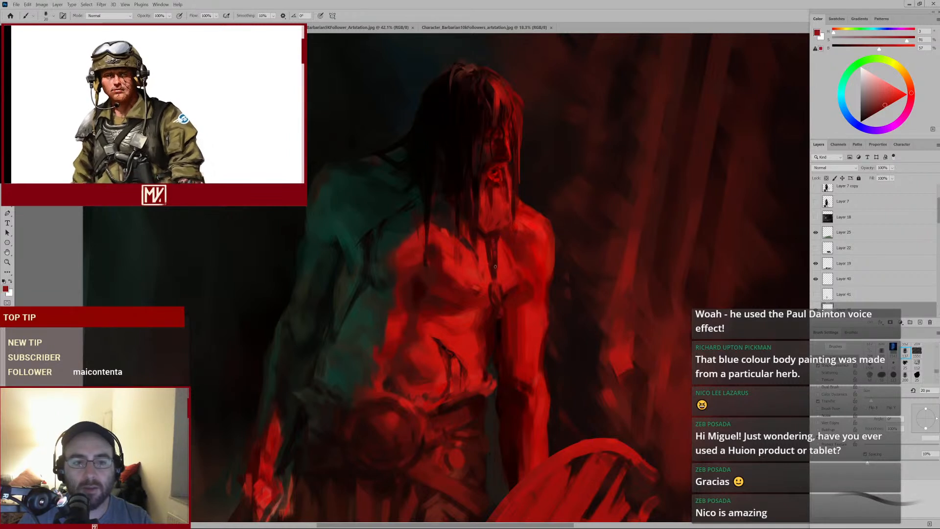
# Sample reds from the neck and dab them along the lower edge of the beard
pyautogui.keyDown('alt'); pyautogui.click(480, 240); pyautogui.keyUp('alt')
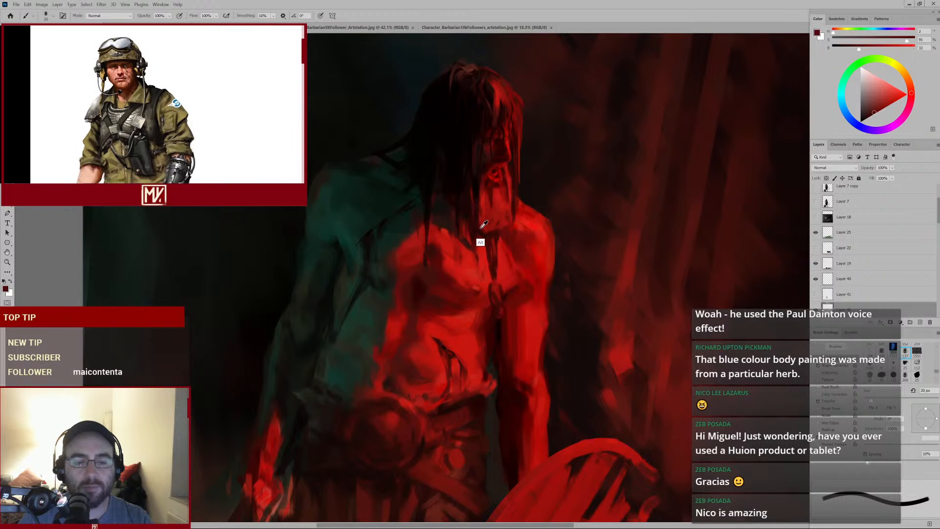
pyautogui.press(']')
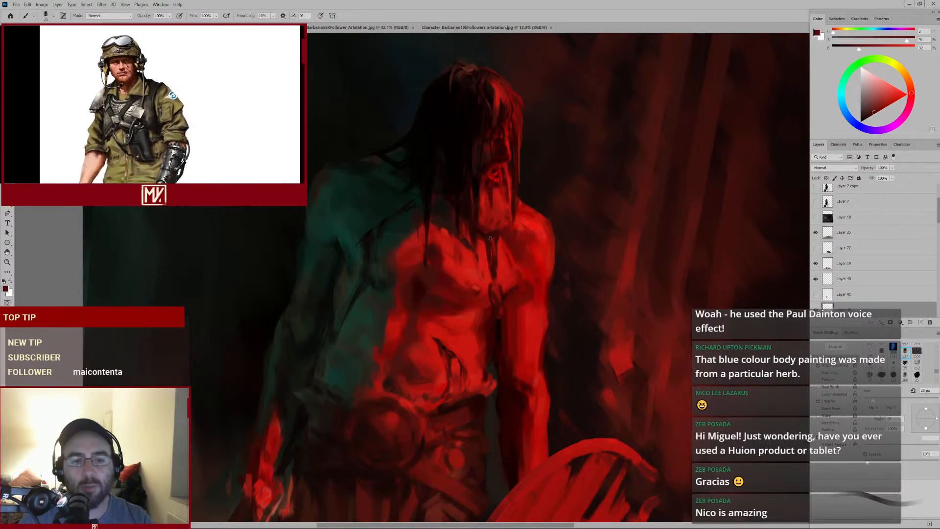
pyautogui.keyDown('alt'); pyautogui.click(463, 215); pyautogui.keyUp('alt')
pyautogui.keyDown('alt'); pyautogui.click(441, 201); pyautogui.keyUp('alt')
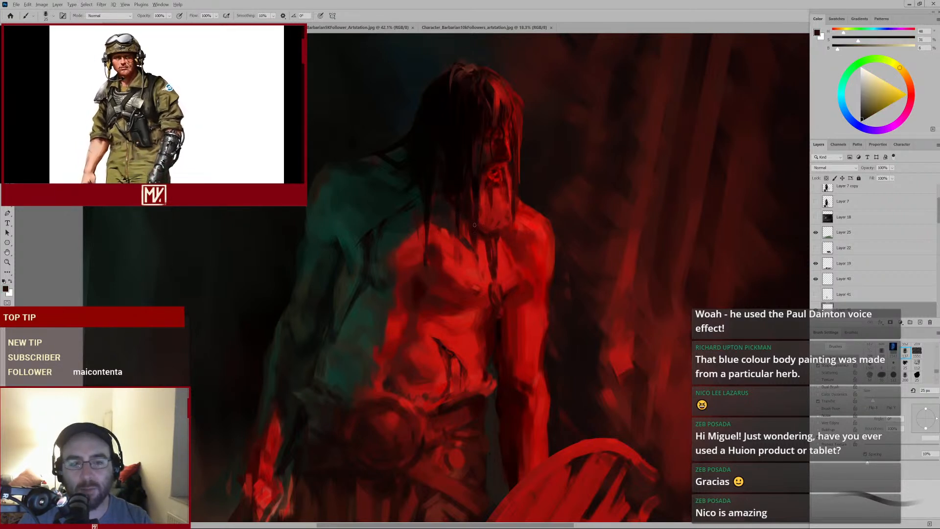
pyautogui.keyDown('alt'); pyautogui.click(474, 199); pyautogui.keyUp('alt')
# Shrink the brush and dab a sampled dark tone on the upper chest and beard edge
pyautogui.press('[')
pyautogui.press('[')
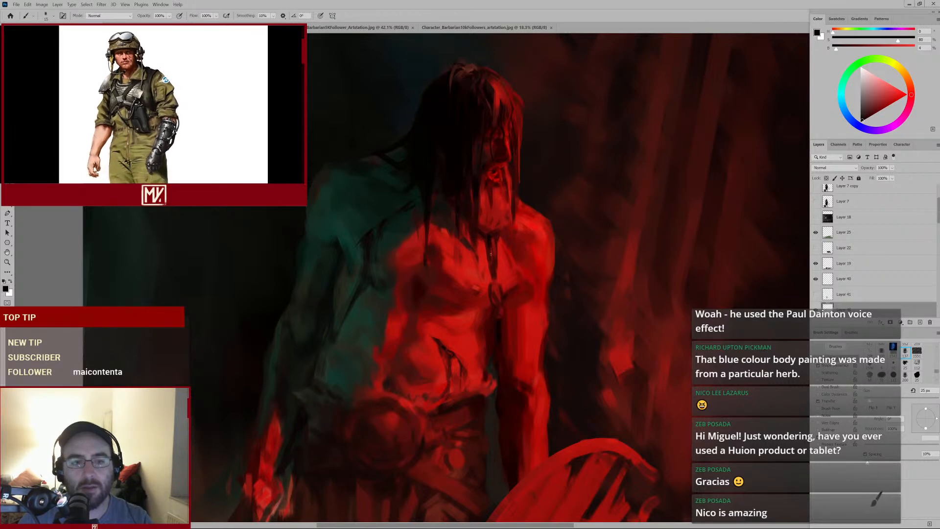
pyautogui.moveTo(478, 275)
pyautogui.mouseDown()
pyautogui.moveTo(468, 282)
pyautogui.moveTo(479, 274)
pyautogui.mouseUp()
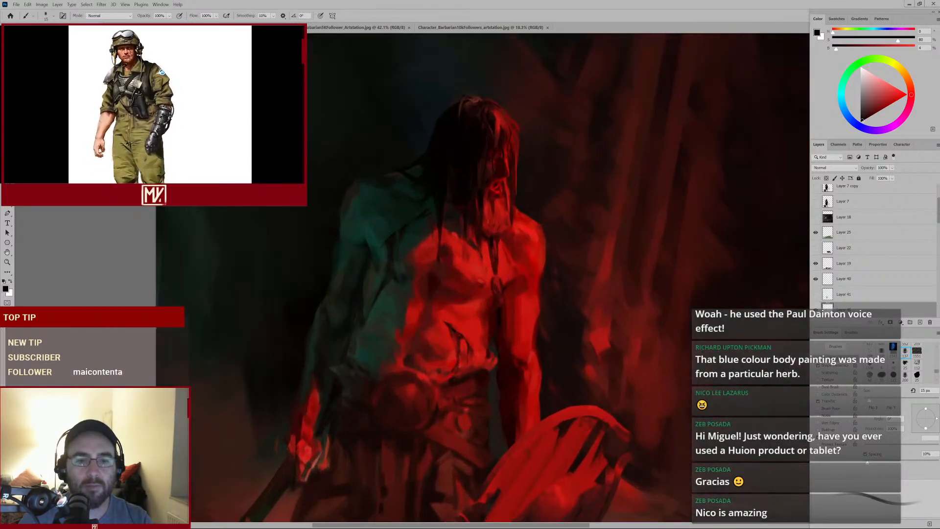
pyautogui.keyDown('alt'); pyautogui.click(457, 190); pyautogui.keyUp('alt')
pyautogui.keyDown('alt'); pyautogui.click(460, 186); pyautogui.keyUp('alt')
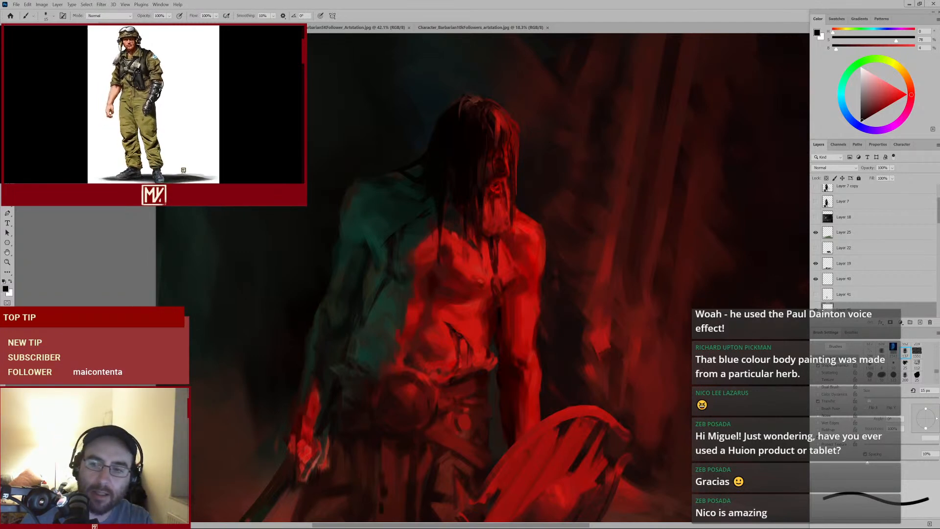
# Select a lower layer and look through the two barbarian reference documents before returning to the painting
pyautogui.scroll(-3, 937, 231)
pyautogui.click(865, 253)
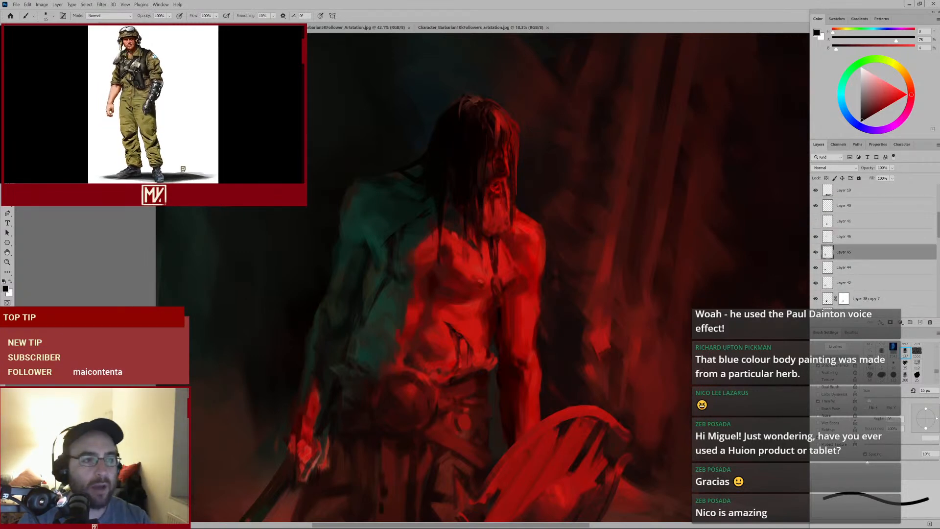
pyautogui.click(364, 28)
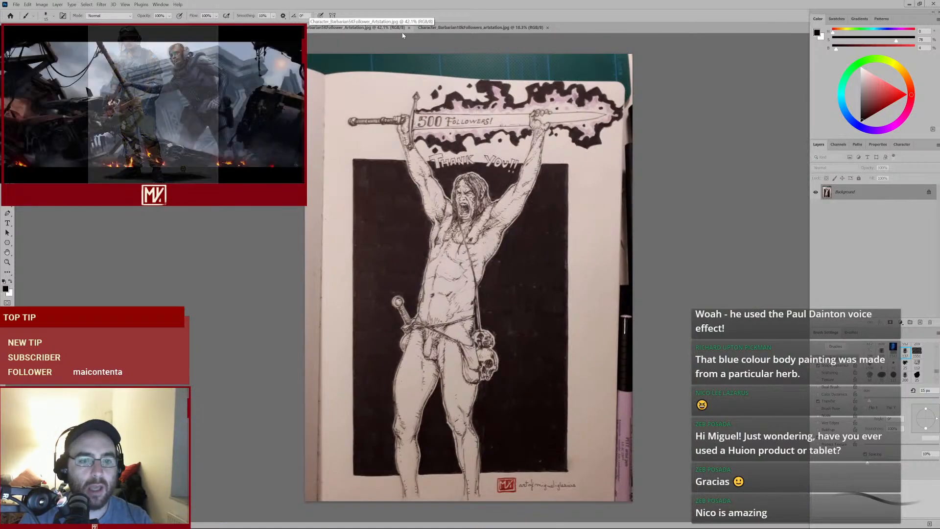
pyautogui.click(364, 29)
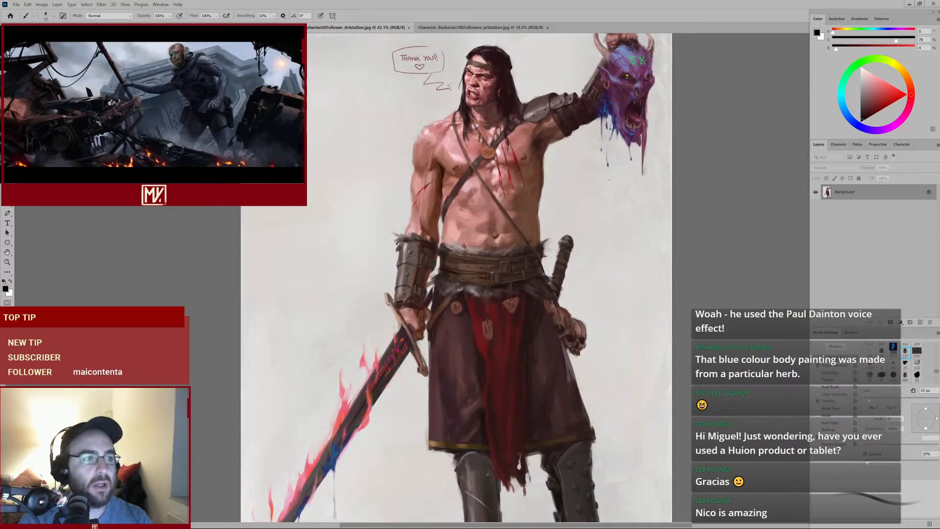
pyautogui.hotkey('ctrl', 'Tab')
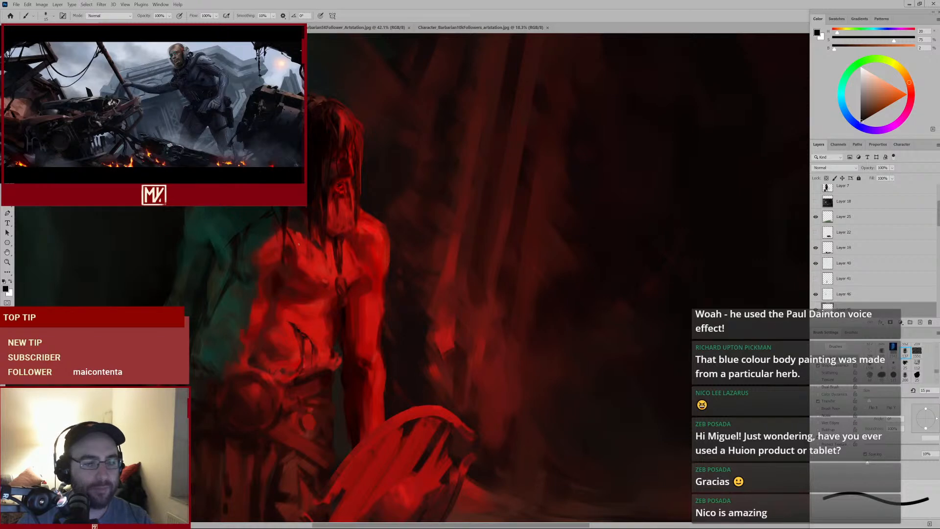
# Try a dark stroke on the left shoulder and undo it
pyautogui.moveTo(282, 293)
pyautogui.mouseDown()
pyautogui.moveTo(273, 300)
pyautogui.moveTo(293, 287)
pyautogui.mouseUp()
pyautogui.press('e')
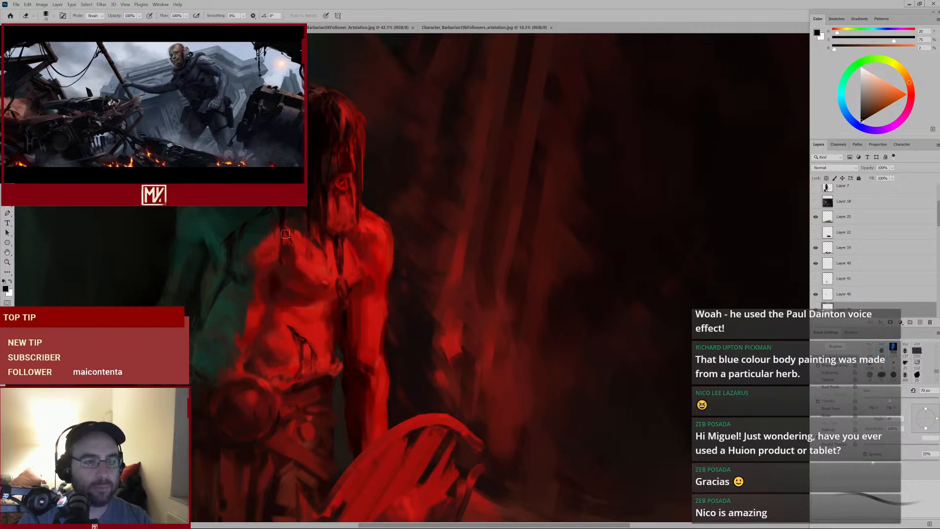
pyautogui.press('b')
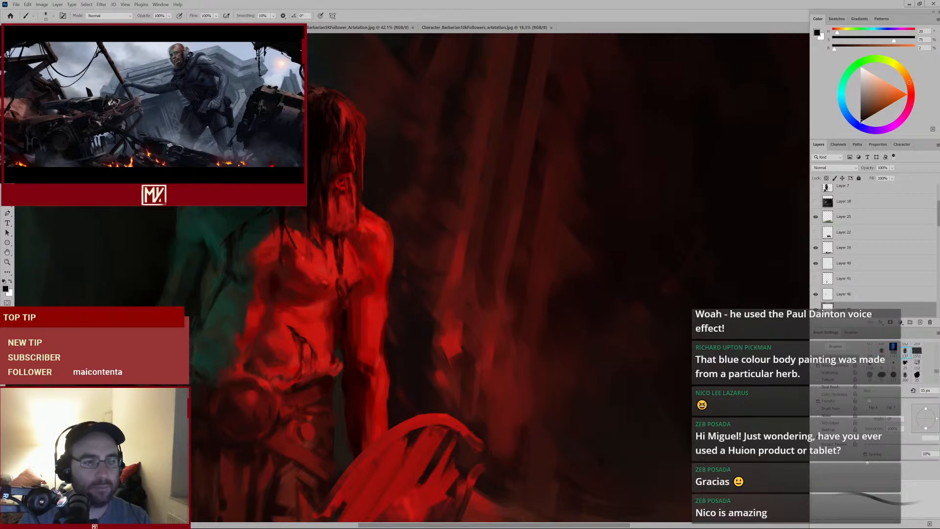
pyautogui.moveTo(318, 259)
pyautogui.mouseDown()
pyautogui.moveTo(294, 287)
pyautogui.moveTo(306, 248)
pyautogui.moveTo(307, 270)
pyautogui.mouseUp()
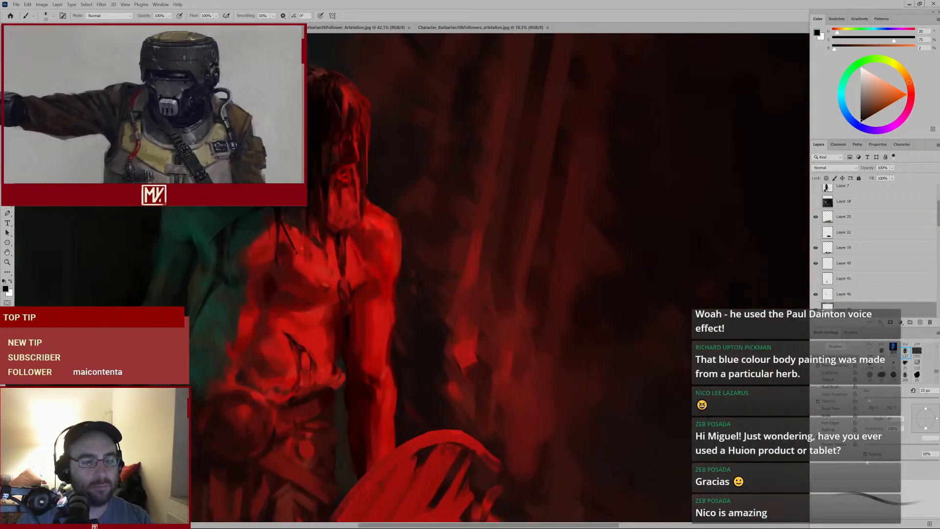
pyautogui.hotkey('ctrl', 'z')
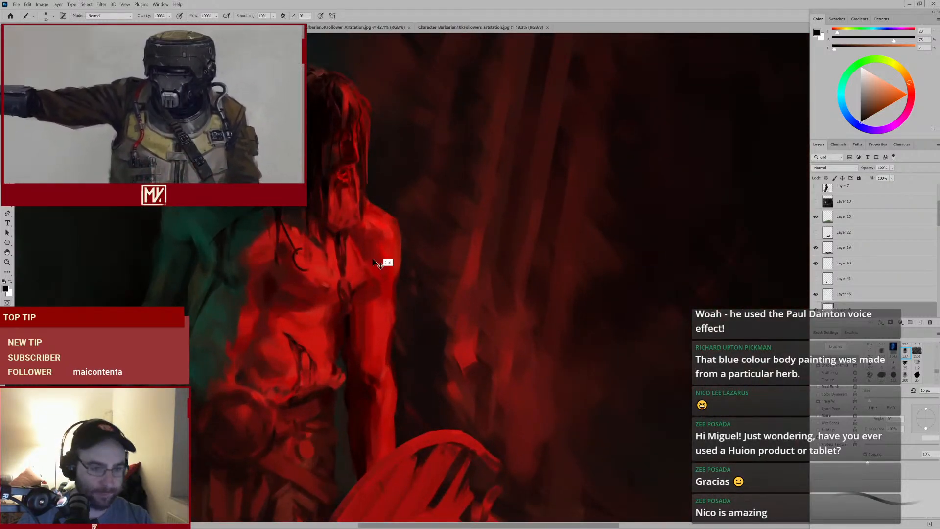
# Sample a bright red from the neck, enlarge the brush, and dab it on the upper left chest
pyautogui.keyDown('alt'); pyautogui.click(379, 223); pyautogui.keyUp('alt')
pyautogui.press(']')
pyautogui.press(']')
pyautogui.press(']')
pyautogui.press(']')
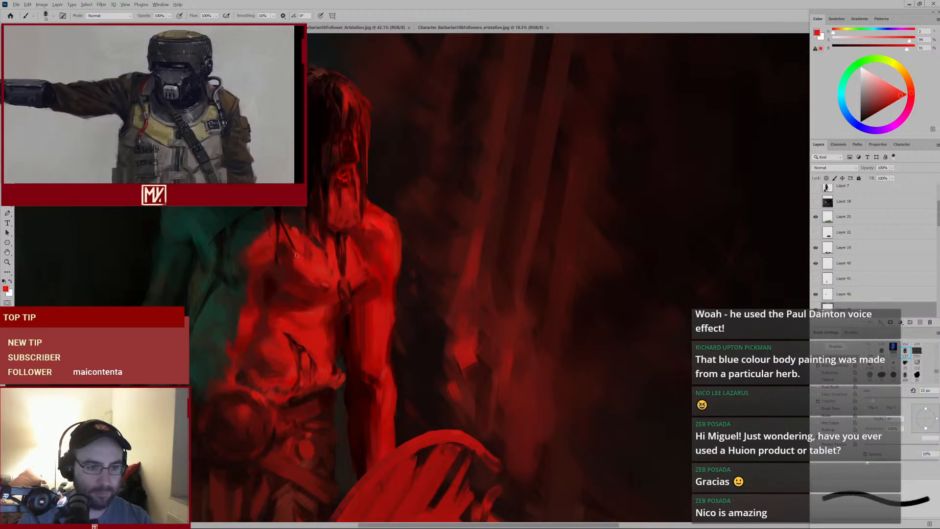
pyautogui.moveTo(295, 264); pyautogui.dragTo(297, 254)
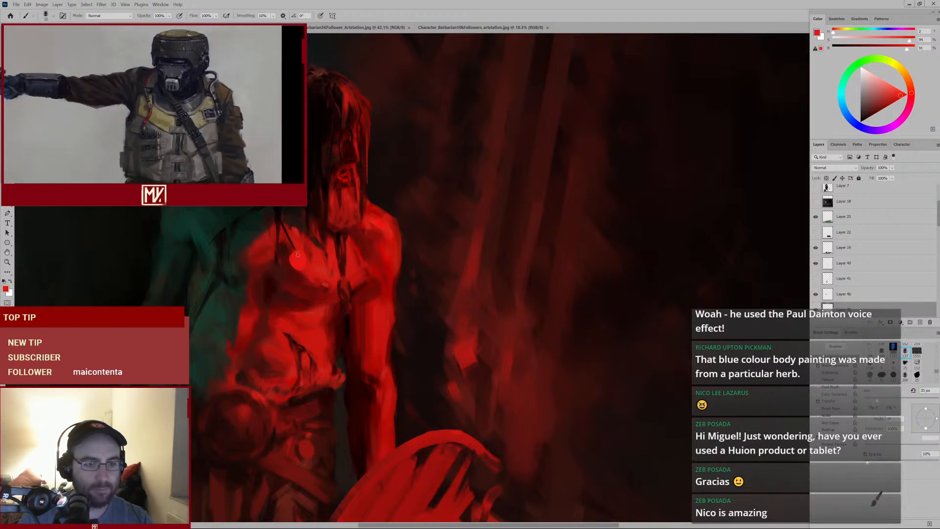
pyautogui.moveTo(293, 256)
pyautogui.mouseDown()
pyautogui.moveTo(271, 270)
pyautogui.moveTo(290, 264)
pyautogui.mouseUp()
# Add further bright red dabs around the left pectoral
pyautogui.press('e')
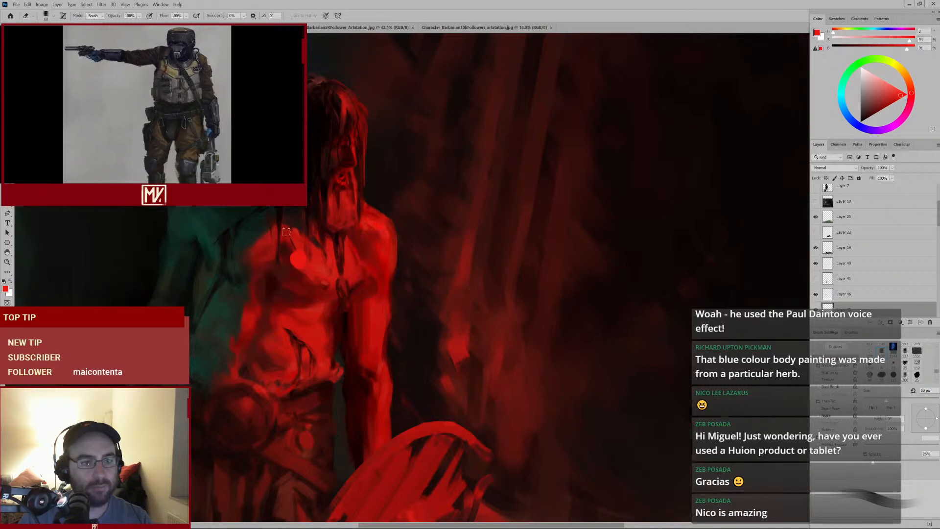
pyautogui.press('b')
pyautogui.keyDown('ctrl'); pyautogui.click(288, 273); pyautogui.keyUp('ctrl')
pyautogui.keyDown('alt'); pyautogui.click(317, 256); pyautogui.keyUp('alt')
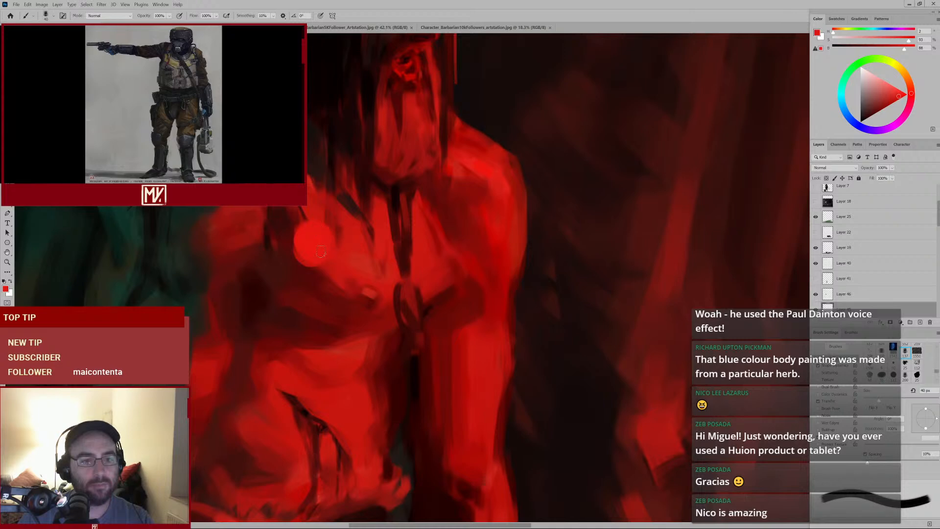
# Sample dark reds from the chest and paint them around the bright red spot with a larger brush
pyautogui.moveTo(360, 222)
pyautogui.keyDown('ctrl'); pyautogui.mouseDown()
pyautogui.moveTo(310, 257)
pyautogui.moveTo(335, 234)
pyautogui.mouseUp(); pyautogui.keyUp('ctrl')
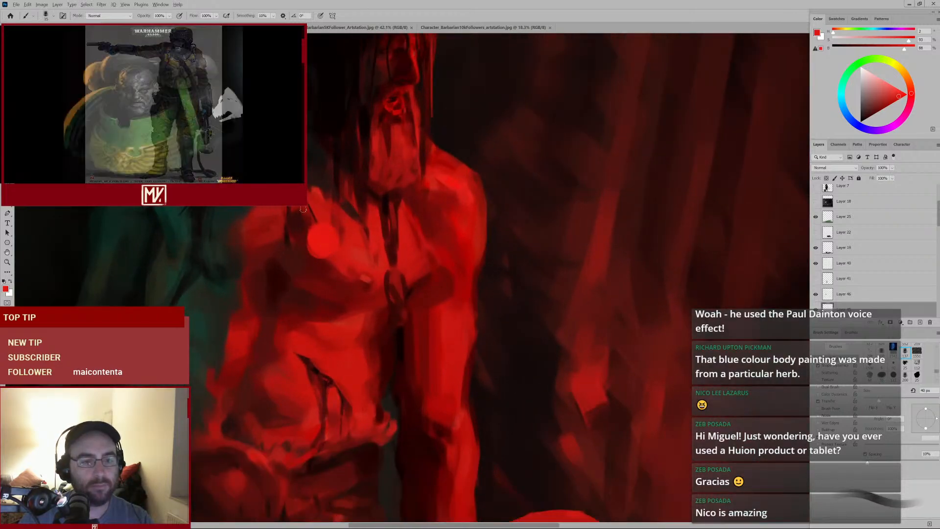
pyautogui.press('[')
pyautogui.press('[')
pyautogui.press('[')
pyautogui.press('[')
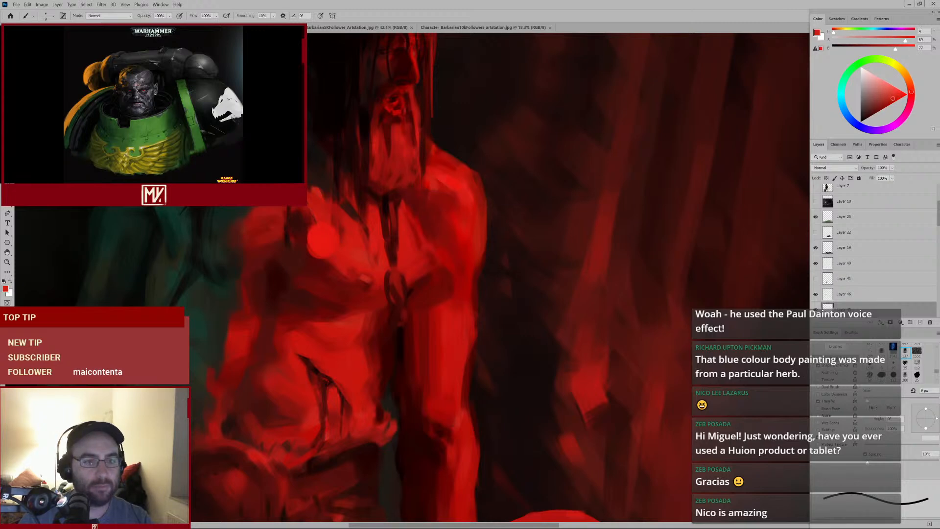
pyautogui.scroll(-8, 329, 251)
pyautogui.scroll(5, 319, 259)
pyautogui.keyDown('alt'); pyautogui.click(339, 249); pyautogui.keyUp('alt')
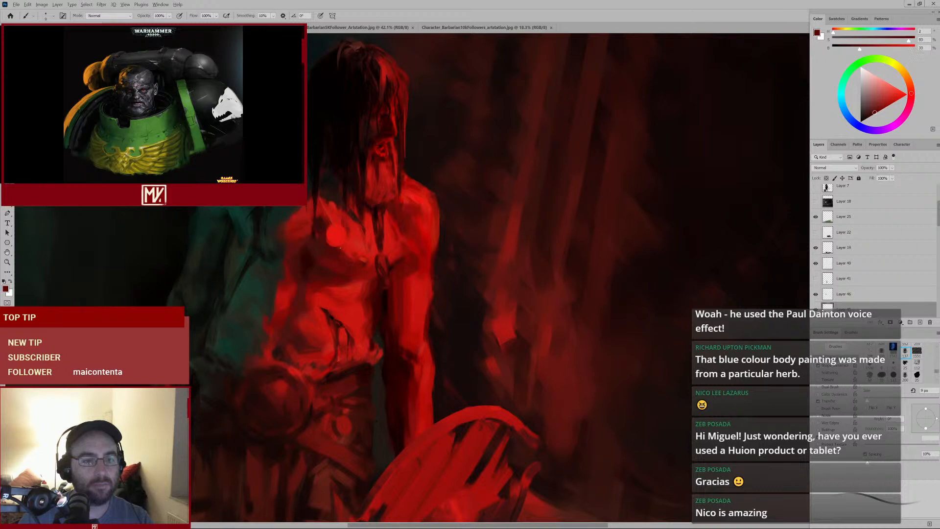
pyautogui.keyDown('alt'); pyautogui.click(303, 262); pyautogui.keyUp('alt')
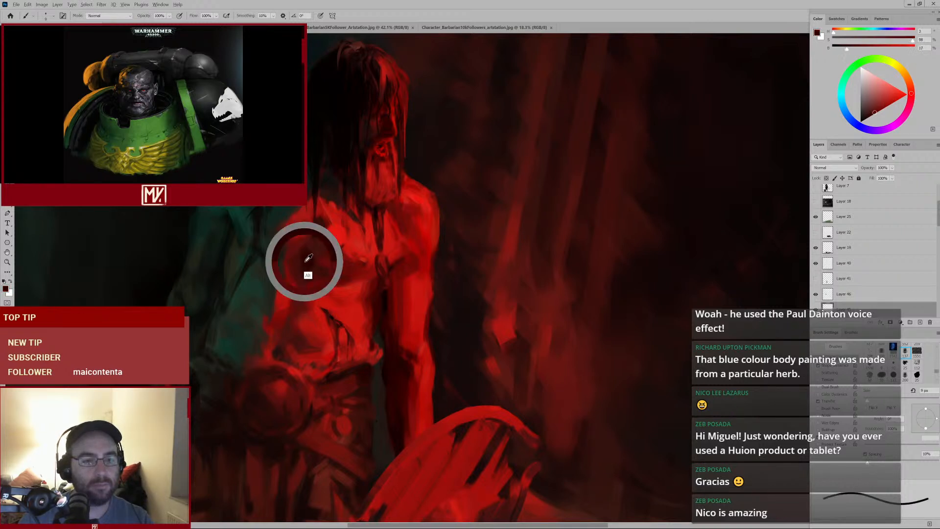
pyautogui.press(']')
pyautogui.press(']')
pyautogui.press(']')
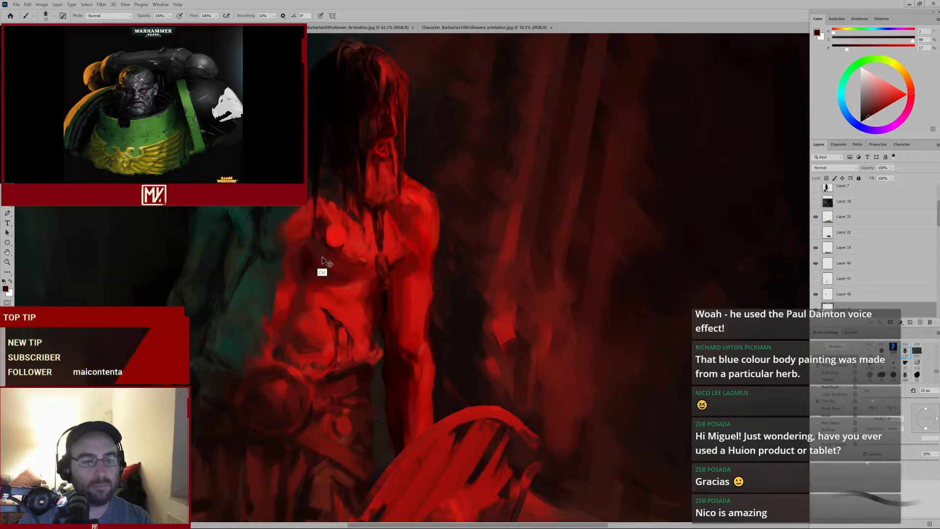
pyautogui.keyDown('alt'); pyautogui.click(323, 269); pyautogui.keyUp('alt')
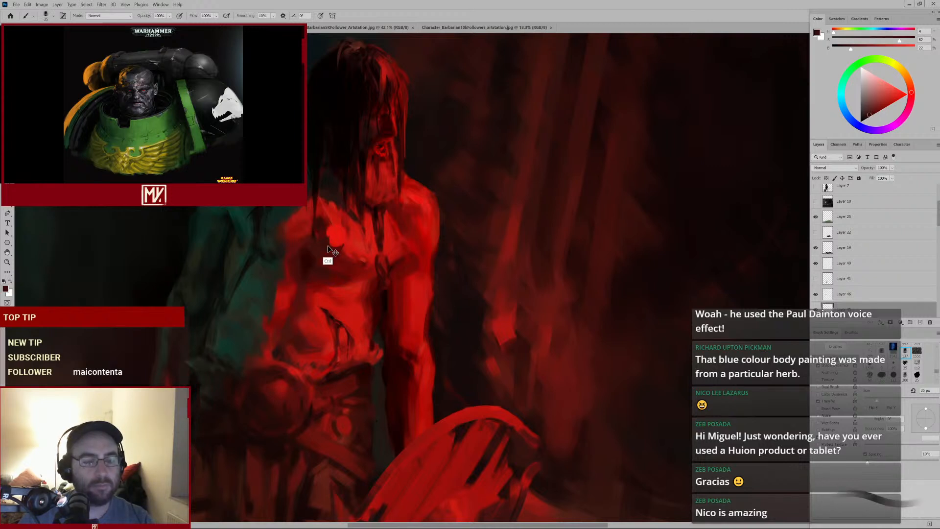
pyautogui.press(']')
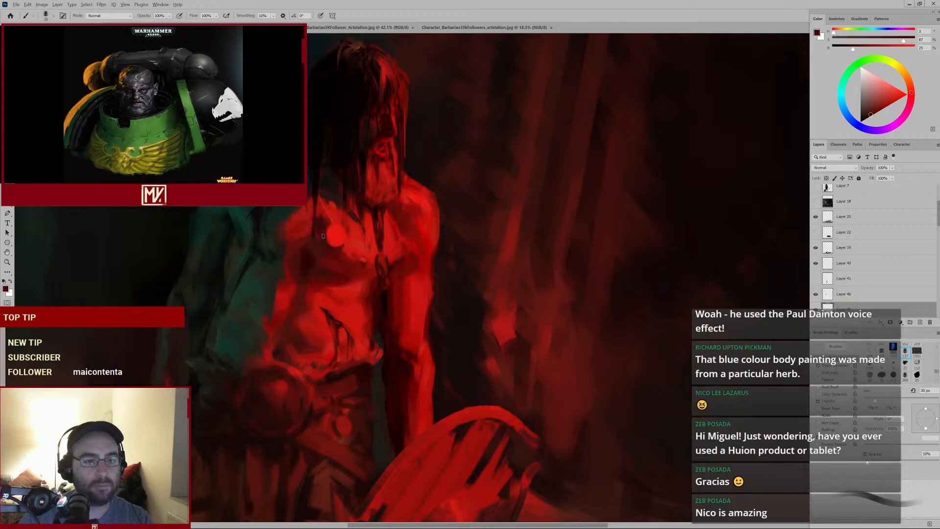
pyautogui.keyDown('alt'); pyautogui.click(331, 235); pyautogui.keyUp('alt')
pyautogui.moveTo(330, 241)
pyautogui.mouseDown()
pyautogui.moveTo(312, 271)
pyautogui.moveTo(373, 245)
pyautogui.mouseUp()
pyautogui.keyDown('alt'); pyautogui.click(328, 252); pyautogui.keyUp('alt')
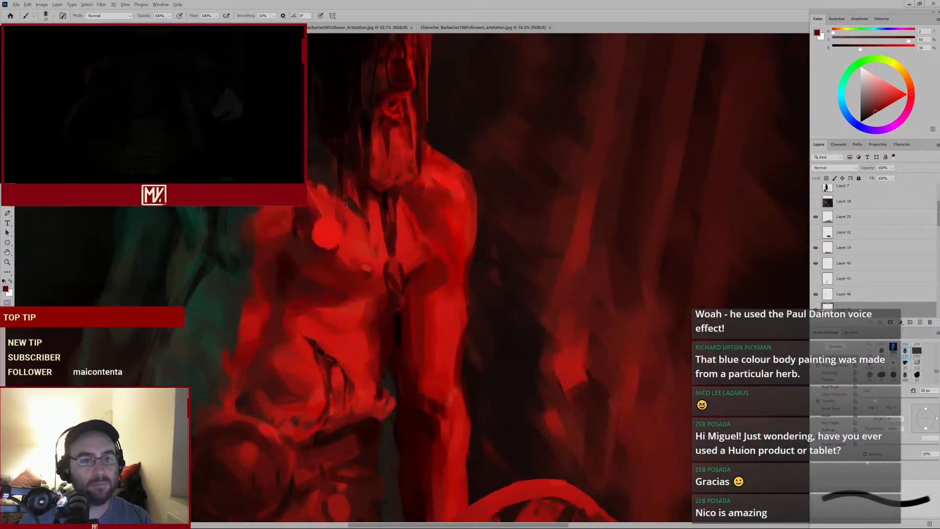
# Shrink the brush, sample a red from the shoulder, and paint small strokes at the top of the left chest
pyautogui.press('[')
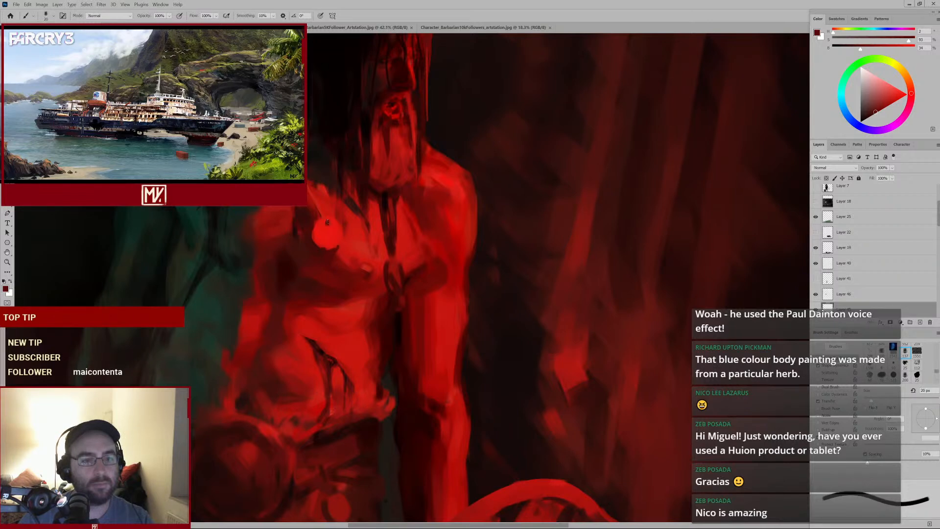
pyautogui.moveTo(376, 226); pyautogui.dragTo(342, 253)
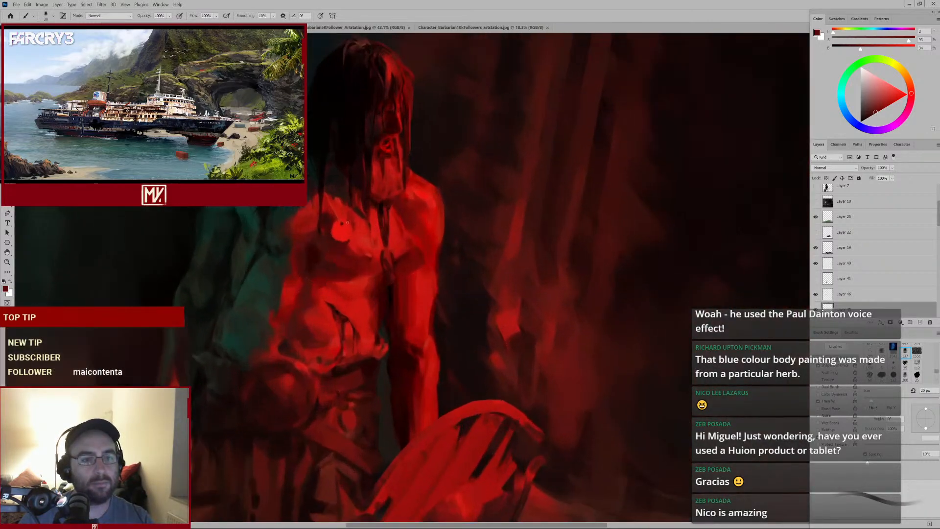
pyautogui.keyDown('alt'); pyautogui.click(345, 223); pyautogui.keyUp('alt')
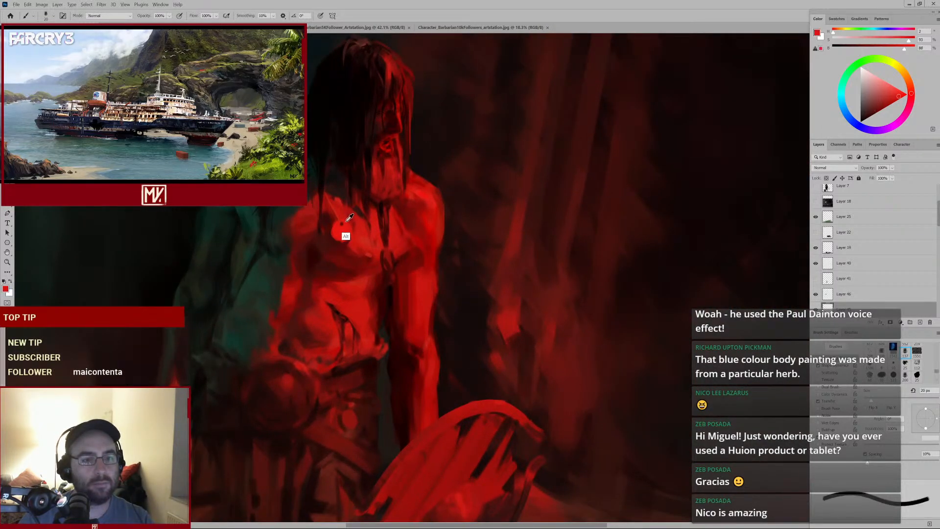
pyautogui.press('[')
pyautogui.press('[')
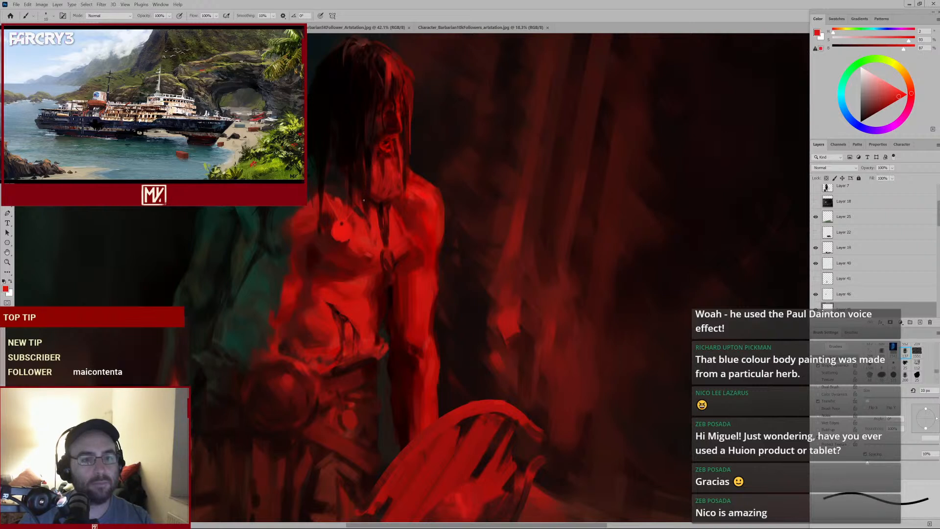
pyautogui.keyDown('alt'); pyautogui.click(337, 216); pyautogui.keyUp('alt')
pyautogui.moveTo(353, 213); pyautogui.dragTo(364, 223)
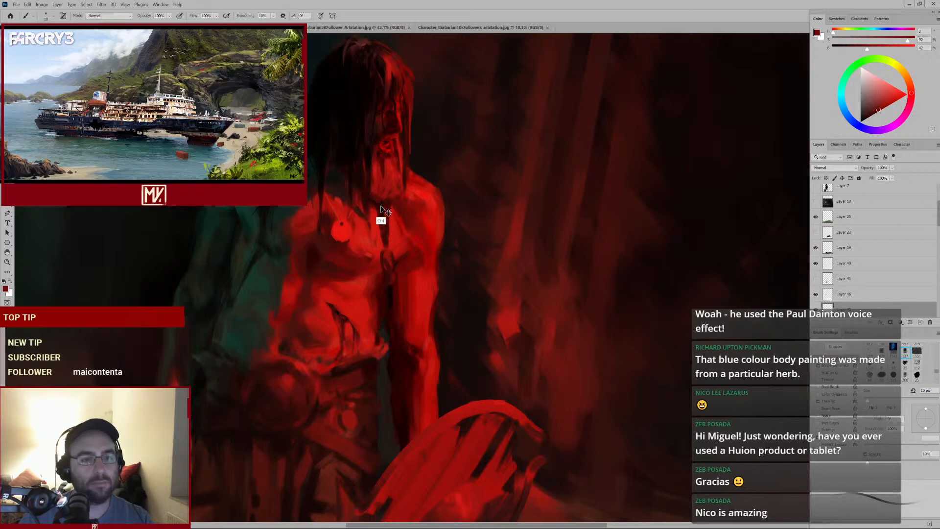
# Sample neighbouring reds and paint short strokes across the upper left chest beside the bright spot
pyautogui.keyDown('alt'); pyautogui.click(341, 223); pyautogui.keyUp('alt')
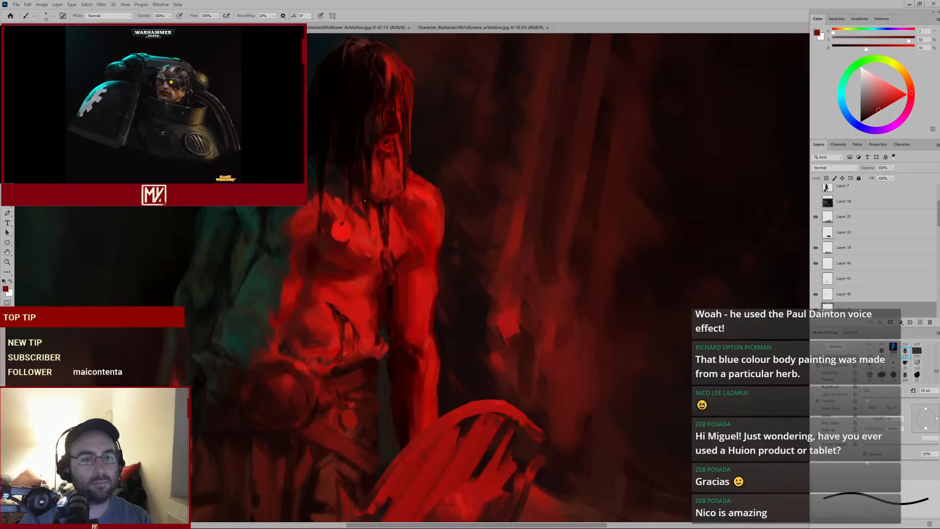
pyautogui.keyDown('alt'); pyautogui.click(347, 203); pyautogui.keyUp('alt')
pyautogui.press('[')
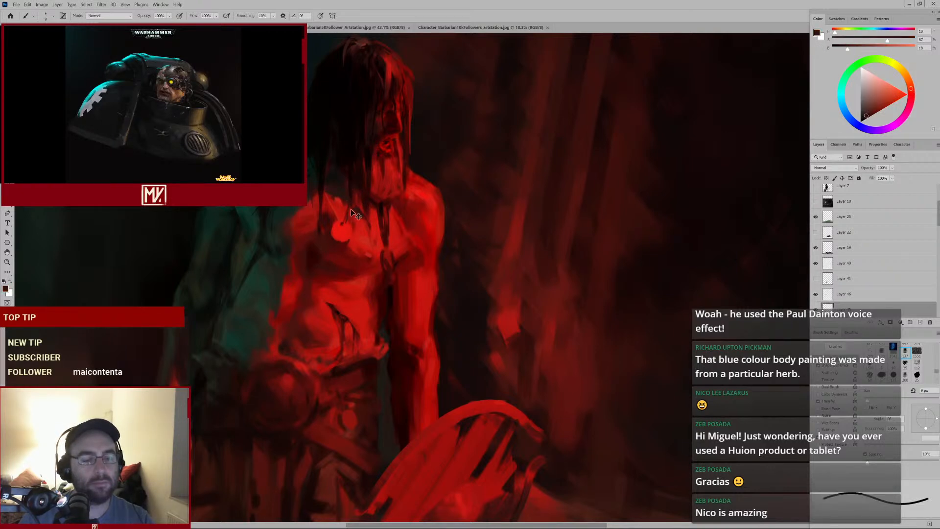
pyautogui.keyDown('alt'); pyautogui.click(343, 218); pyautogui.keyUp('alt')
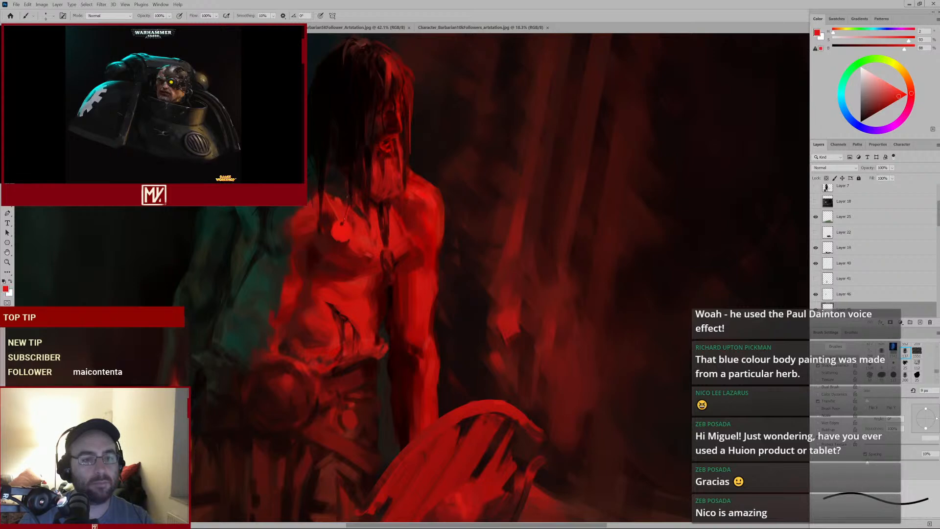
pyautogui.keyDown('alt'); pyautogui.click(349, 198); pyautogui.keyUp('alt')
pyautogui.moveTo(348, 219); pyautogui.dragTo(372, 221)
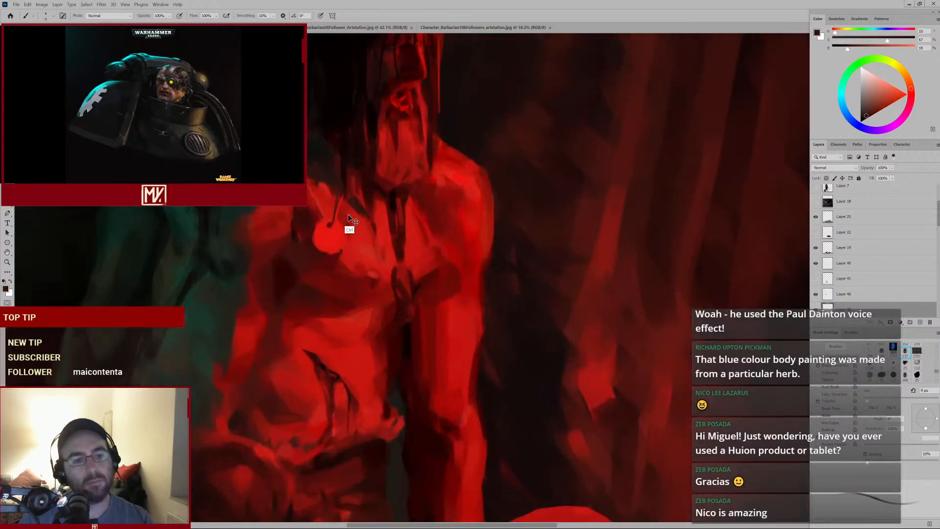
# Sample a bright red beside the spot and dab it onto the left pectoral and shoulder
pyautogui.keyDown('alt'); pyautogui.click(335, 234); pyautogui.keyUp('alt')
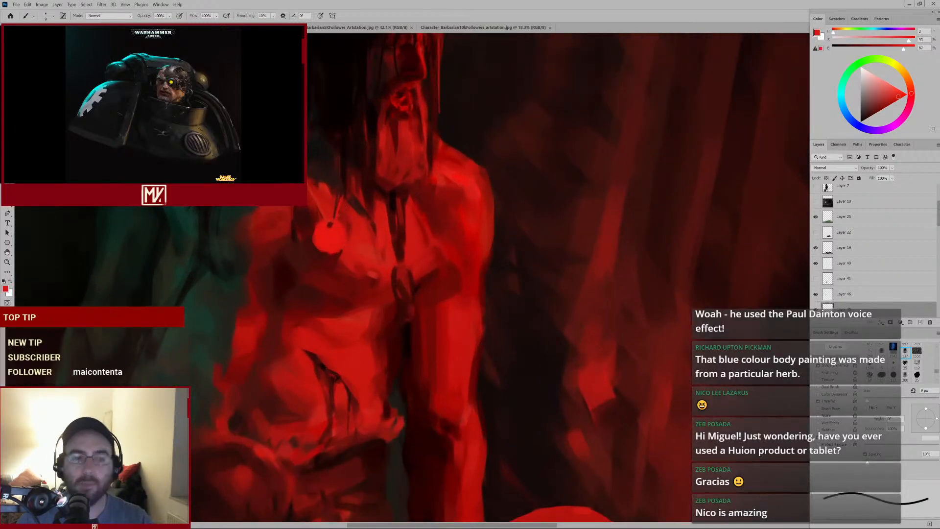
pyautogui.keyDown('alt'); pyautogui.click(312, 171); pyautogui.keyUp('alt')
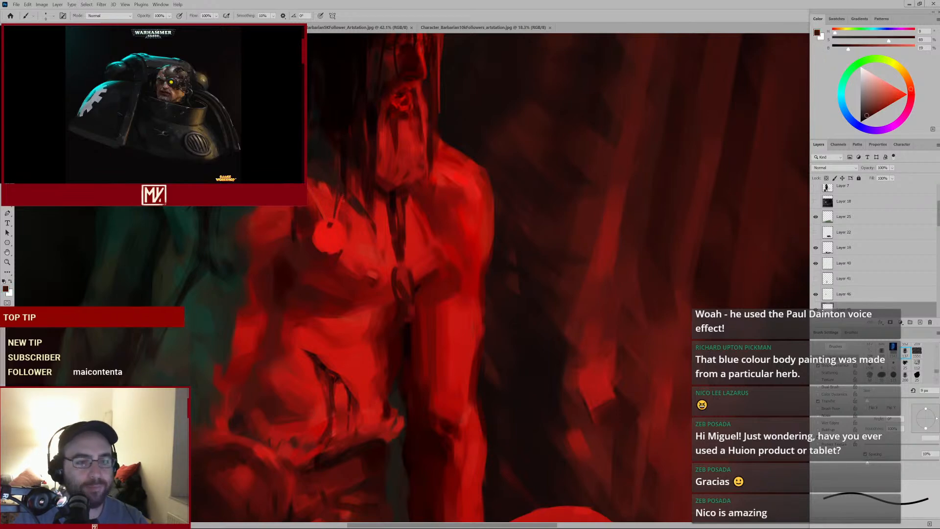
pyautogui.hotkey('ctrl', '0')
pyautogui.moveTo(323, 228); pyautogui.dragTo(344, 200)
pyautogui.press('e')
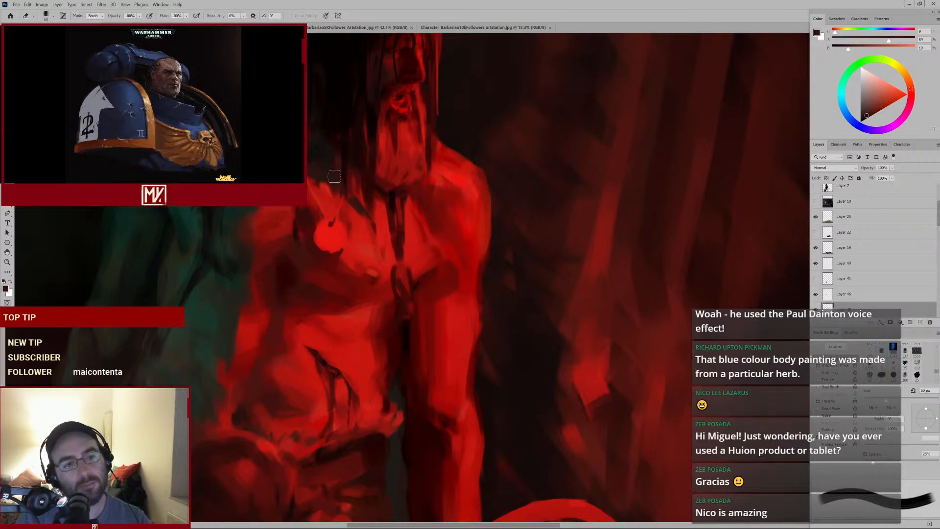
pyautogui.press('b')
pyautogui.keyDown('alt'); pyautogui.click(336, 226); pyautogui.keyUp('alt')
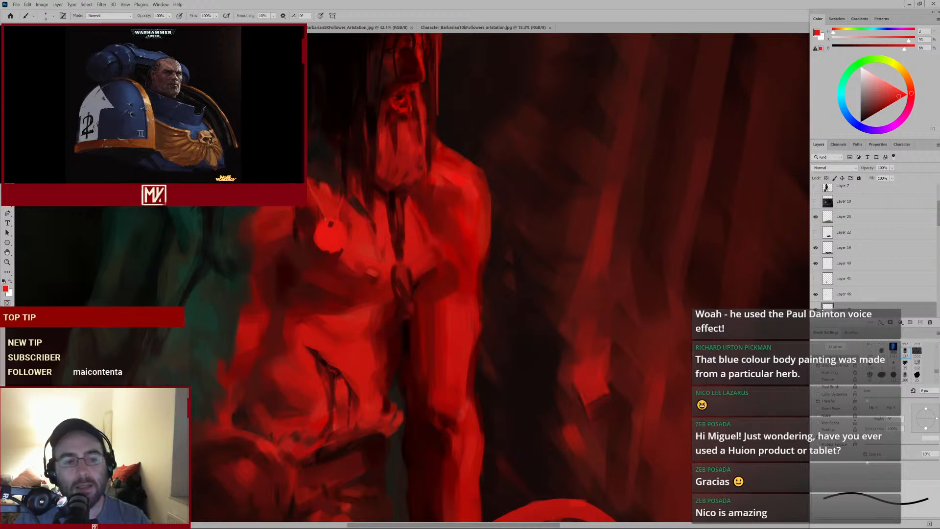
pyautogui.keyDown('alt'); pyautogui.click(287, 261); pyautogui.keyUp('alt')
# Enlarge the brush and dab sampled reds around the bright spot on the chest
pyautogui.press(']')
pyautogui.press(']')
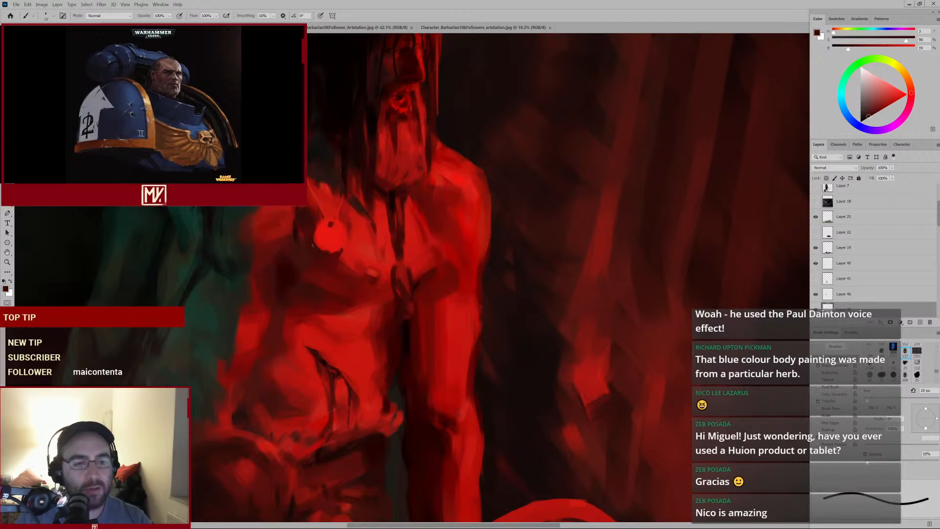
pyautogui.keyDown('alt'); pyautogui.click(324, 225); pyautogui.keyUp('alt')
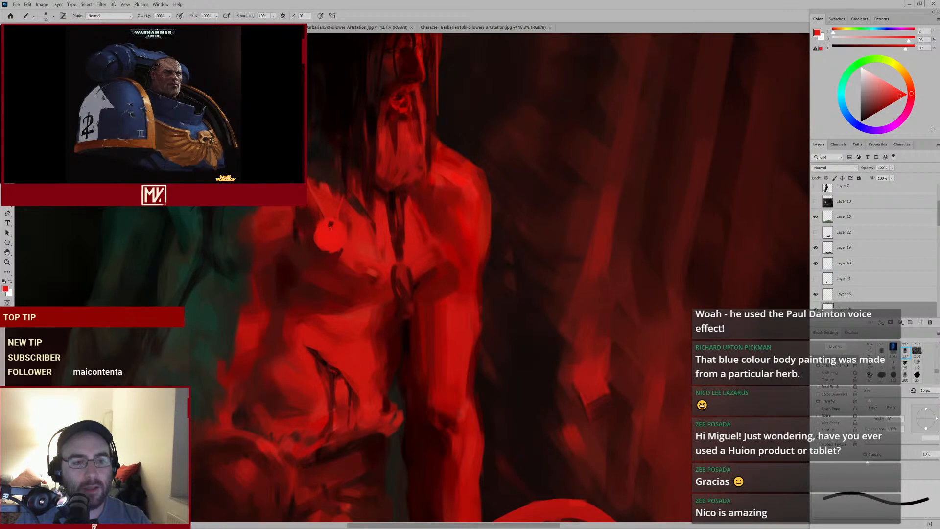
pyautogui.keyDown('alt'); pyautogui.click(329, 225); pyautogui.keyUp('alt')
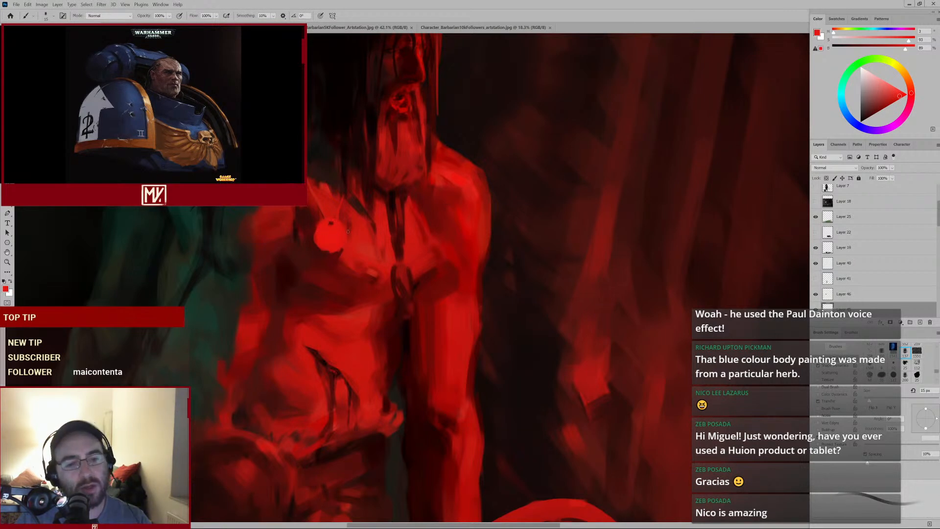
pyautogui.keyDown('alt'); pyautogui.click(332, 251); pyautogui.keyUp('alt')
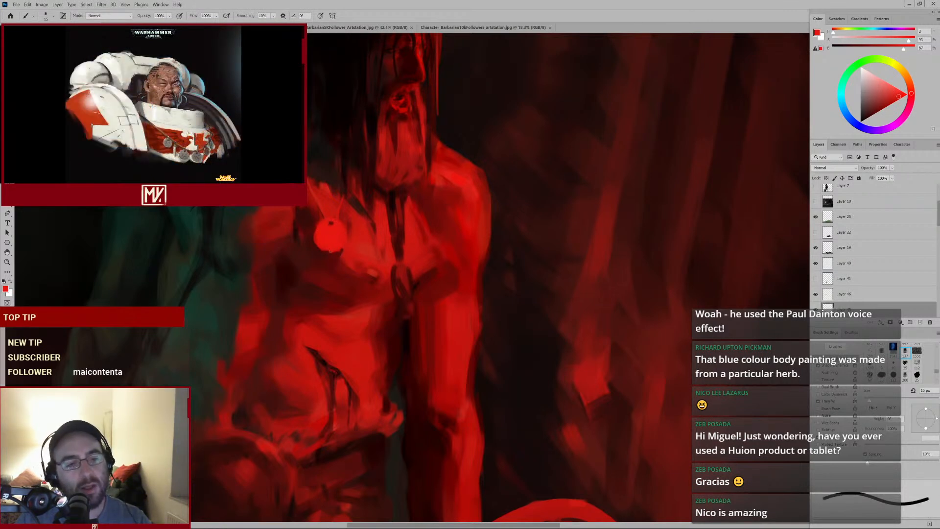
pyautogui.keyDown('alt'); pyautogui.click(324, 248); pyautogui.keyUp('alt')
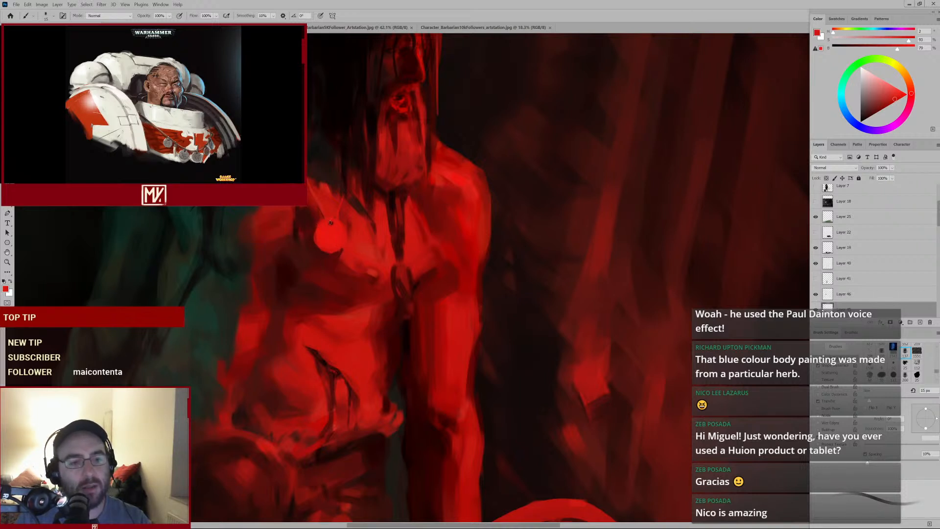
pyautogui.keyDown('alt'); pyautogui.click(319, 210); pyautogui.keyUp('alt')
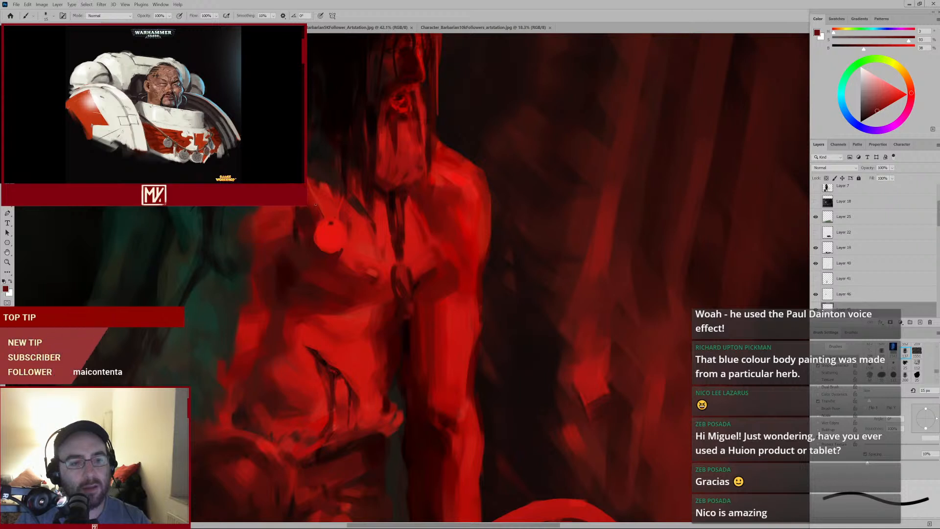
# Try to erase part of the chest back to an earlier history state with a smaller eraser
pyautogui.press('e')
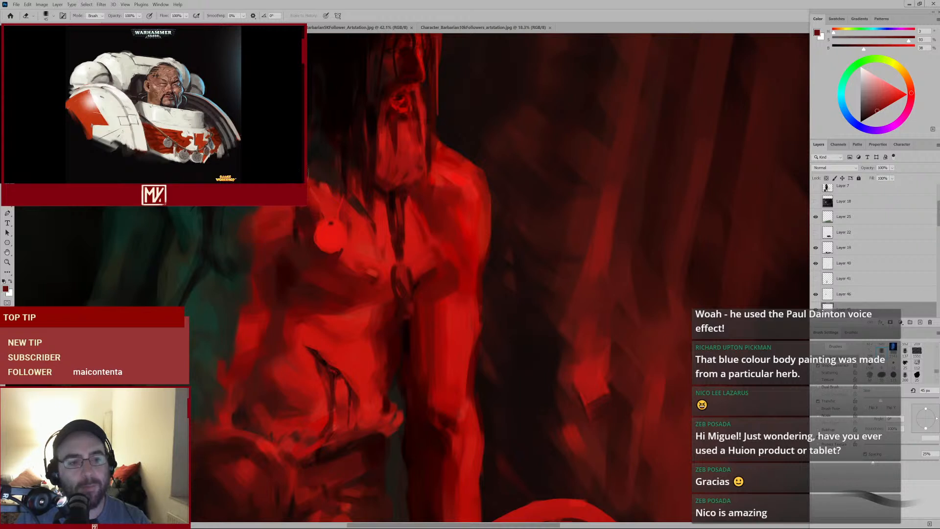
pyautogui.press('b')
pyautogui.keyDown('alt'); pyautogui.click(324, 223); pyautogui.keyUp('alt')
pyautogui.press('[')
pyautogui.press('[')
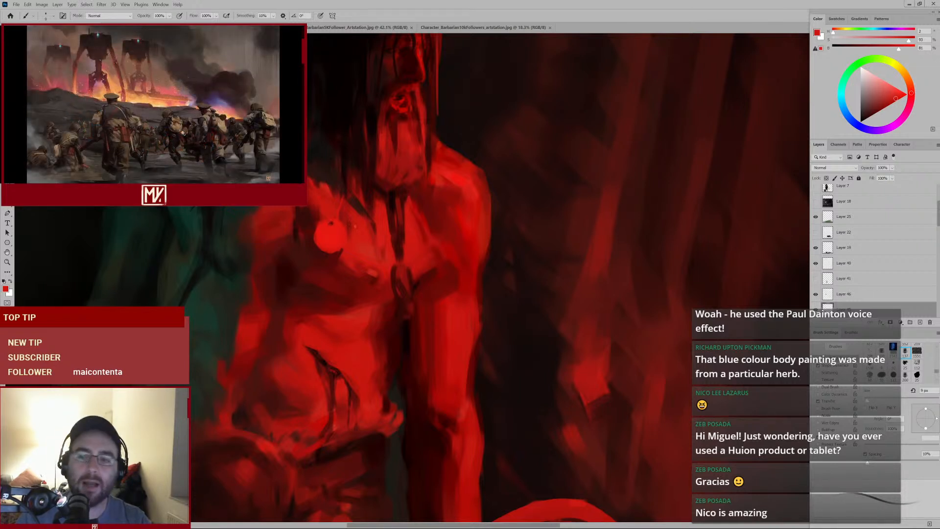
pyautogui.press('e')
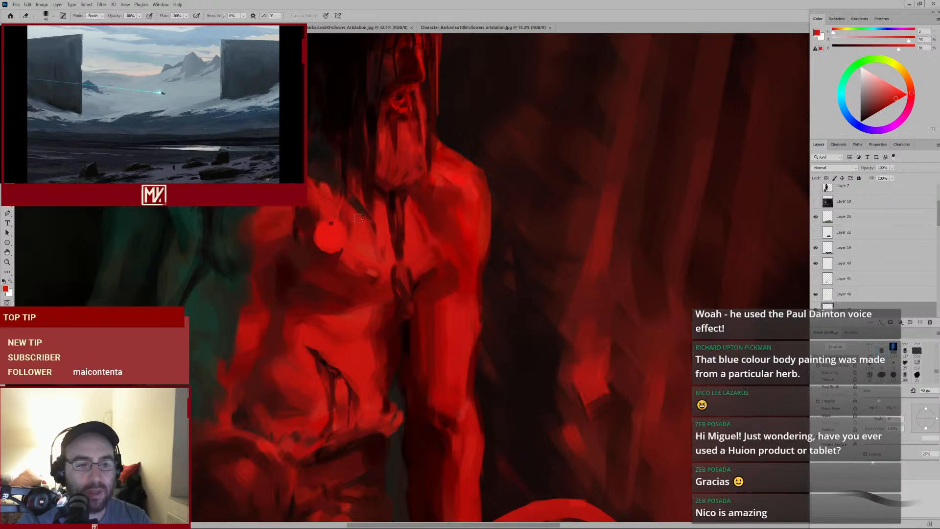
pyautogui.press('alt')
pyautogui.keyDown('alt'); pyautogui.click(331, 232); pyautogui.keyUp('alt')
pyautogui.click(486, 205)
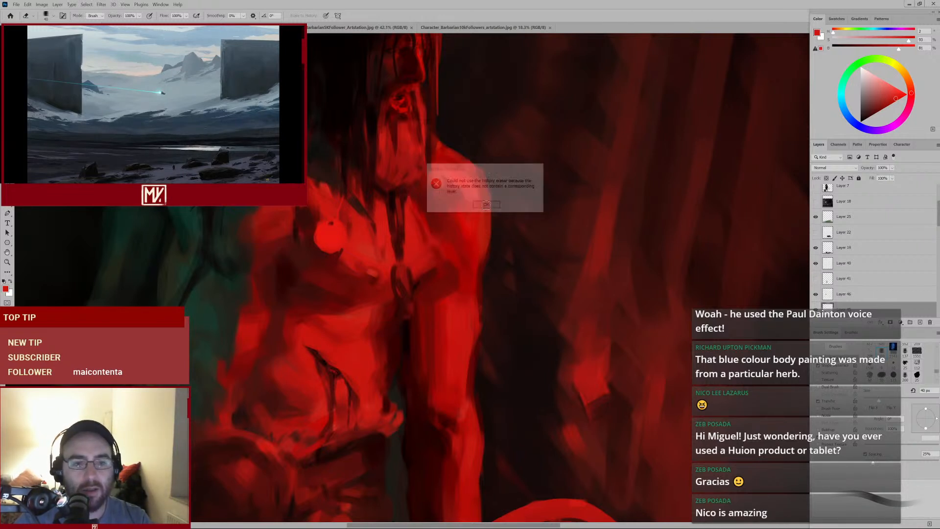
# Toggle a lower layer's visibility to compare the chest, view the whole painting, and zoom back in
pyautogui.click(816, 295)
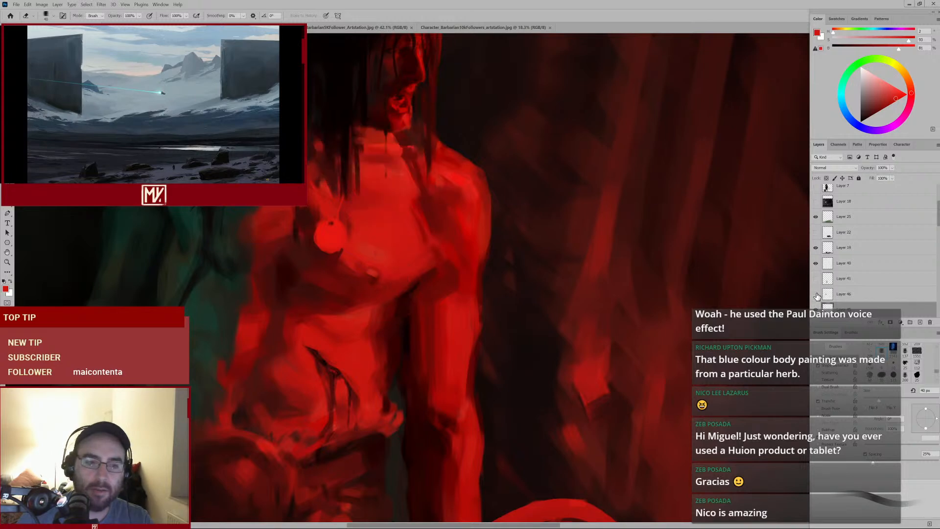
pyautogui.click(815, 295)
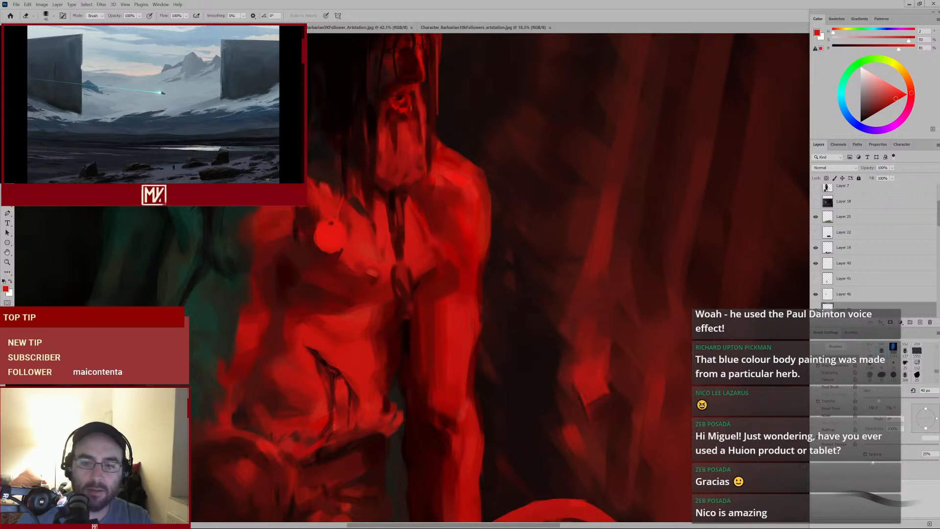
pyautogui.hotkey('ctrl', '0')
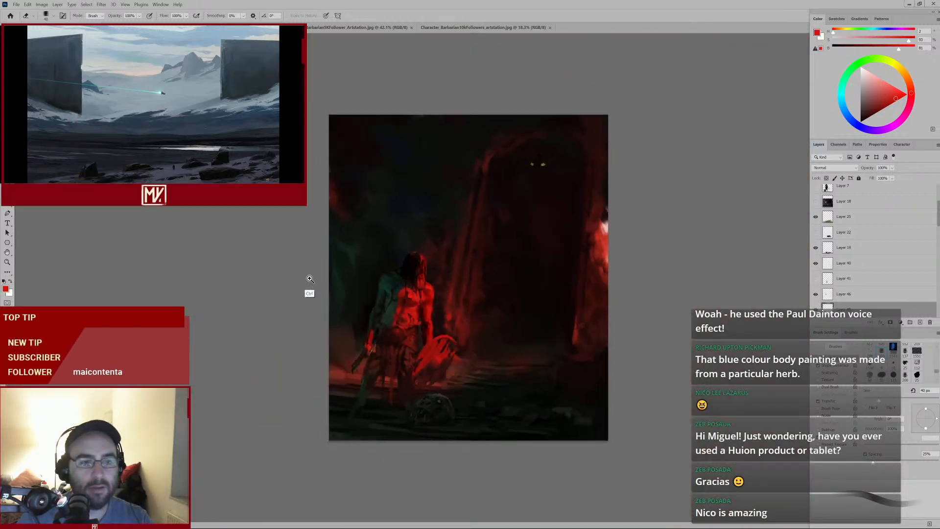
pyautogui.moveTo(310, 279); pyautogui.dragTo(341, 246)
# Enlarge the brush and paint dark red strokes over the pectoral beneath the bright spot
pyautogui.press('b')
pyautogui.keyDown('alt'); pyautogui.click(295, 269); pyautogui.keyUp('alt')
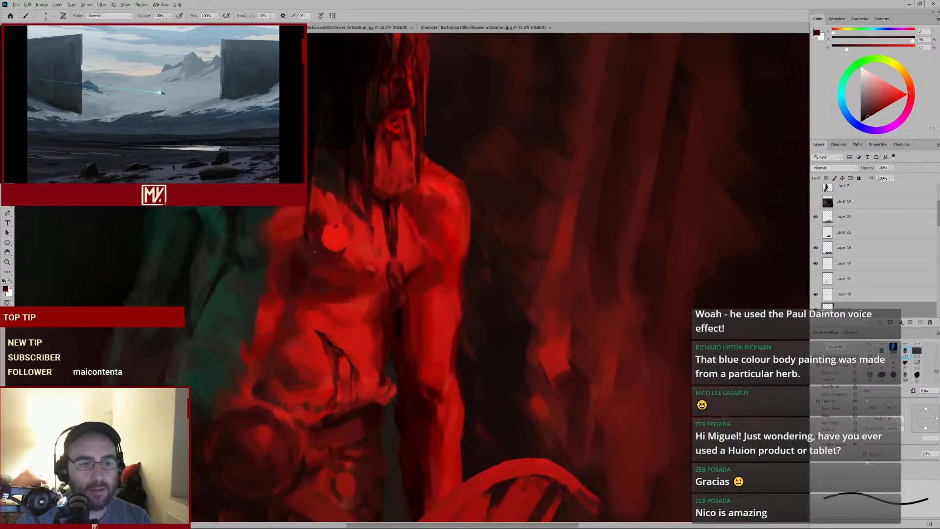
pyautogui.press(']')
pyautogui.press(']')
pyautogui.press(']')
pyautogui.press(']')
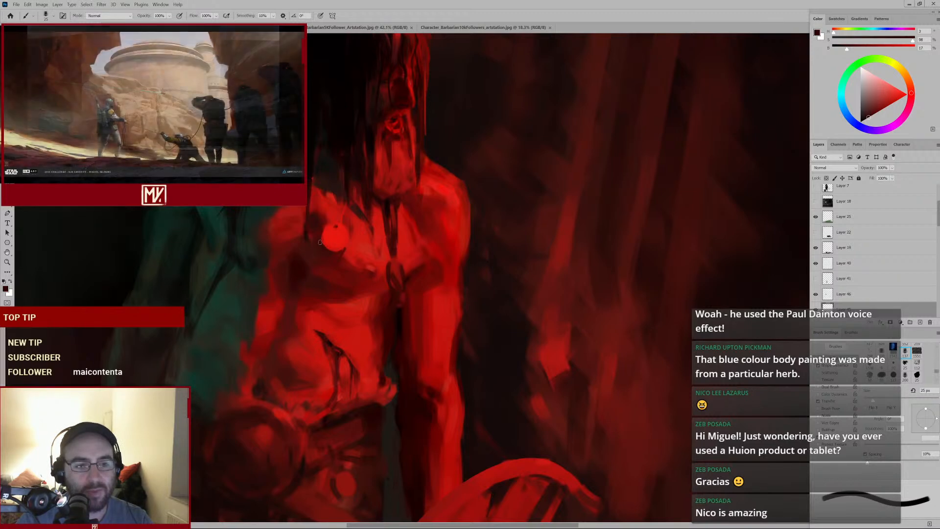
pyautogui.moveTo(369, 254)
pyautogui.mouseDown()
pyautogui.moveTo(338, 274)
pyautogui.moveTo(358, 259)
pyautogui.mouseUp()
pyautogui.keyDown('alt'); pyautogui.click(333, 248); pyautogui.keyUp('alt')
pyautogui.keyDown('alt'); pyautogui.click(326, 245); pyautogui.keyUp('alt')
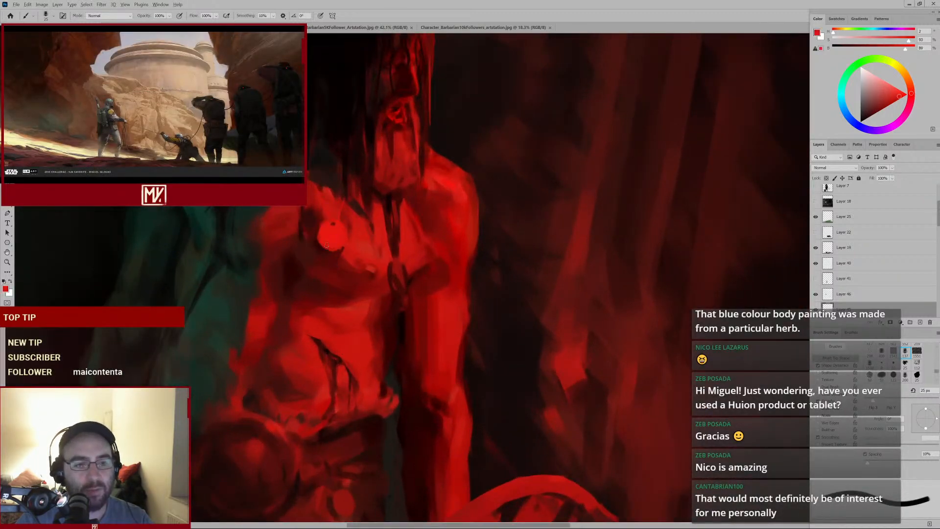
# Sample a red, sweep a stroke down across the left pectoral, and enlarge the brush
pyautogui.keyDown('alt'); pyautogui.click(332, 225); pyautogui.keyUp('alt')
pyautogui.moveTo(331, 225)
pyautogui.mouseDown()
pyautogui.moveTo(323, 251)
pyautogui.moveTo(337, 236)
pyautogui.moveTo(357, 244)
pyautogui.mouseUp()
pyautogui.keyDown('alt'); pyautogui.click(356, 248); pyautogui.keyUp('alt')
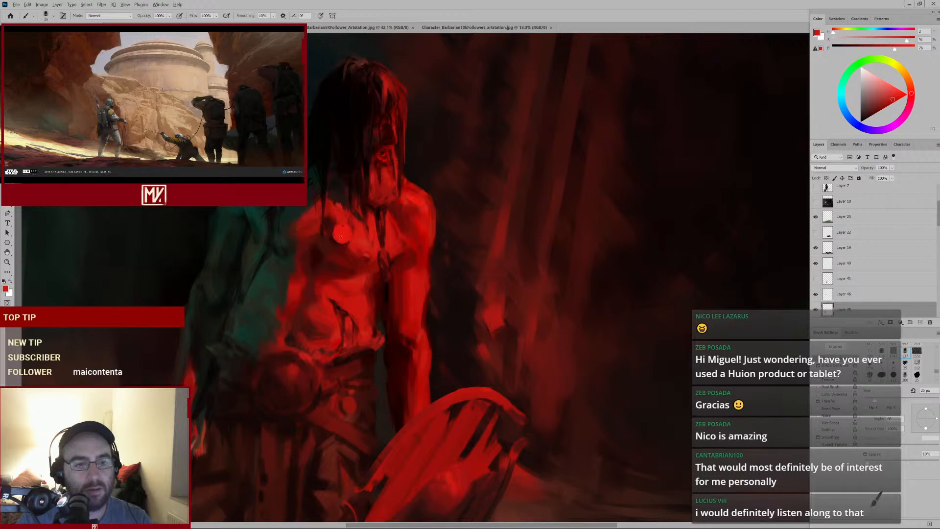
pyautogui.press(']')
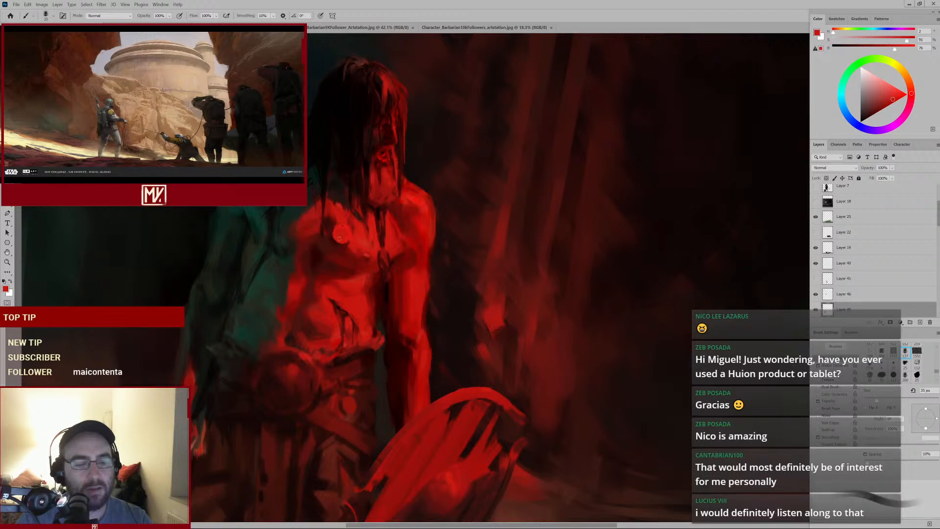
pyautogui.hotkey('ctrl', 'space')
pyautogui.moveTo(374, 229)
pyautogui.mouseDown()
pyautogui.moveTo(333, 274)
pyautogui.moveTo(344, 250)
pyautogui.moveTo(364, 248)
pyautogui.mouseUp()
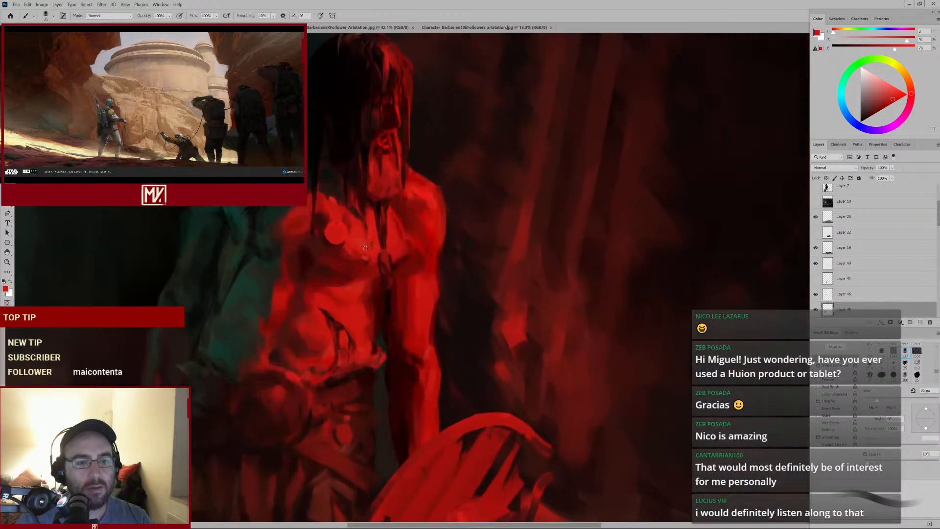
# Sample a dark red, paint over the bright spot on the chest, and shrink the brush
pyautogui.keyDown('alt'); pyautogui.click(326, 256); pyautogui.keyUp('alt')
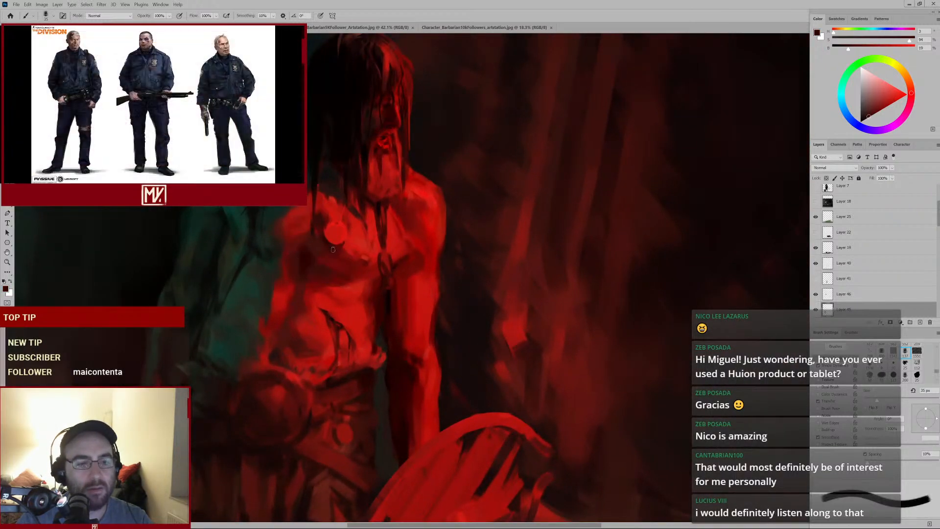
pyautogui.moveTo(348, 221); pyautogui.dragTo(342, 255)
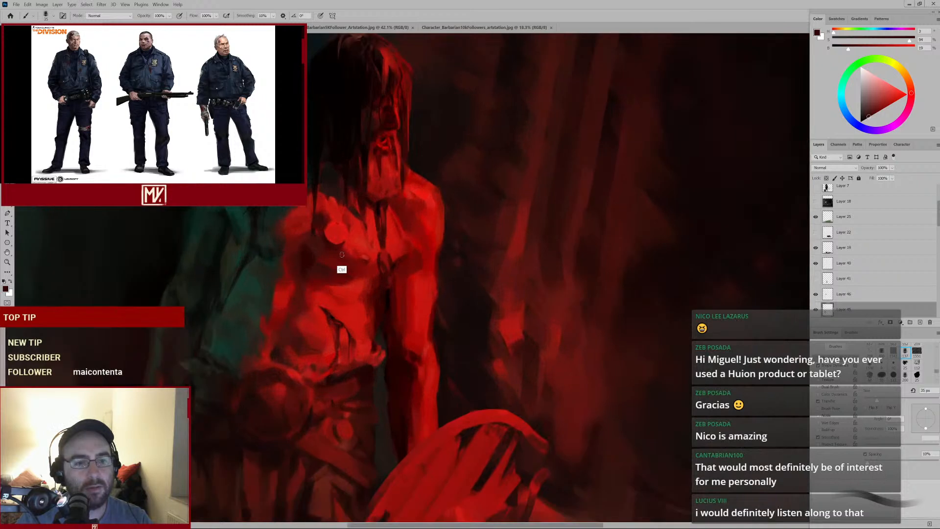
pyautogui.keyDown('alt'); pyautogui.click(350, 190); pyautogui.keyUp('alt')
pyautogui.press('[')
pyautogui.press('[')
pyautogui.press('[')
pyautogui.press('[')
pyautogui.press('[')
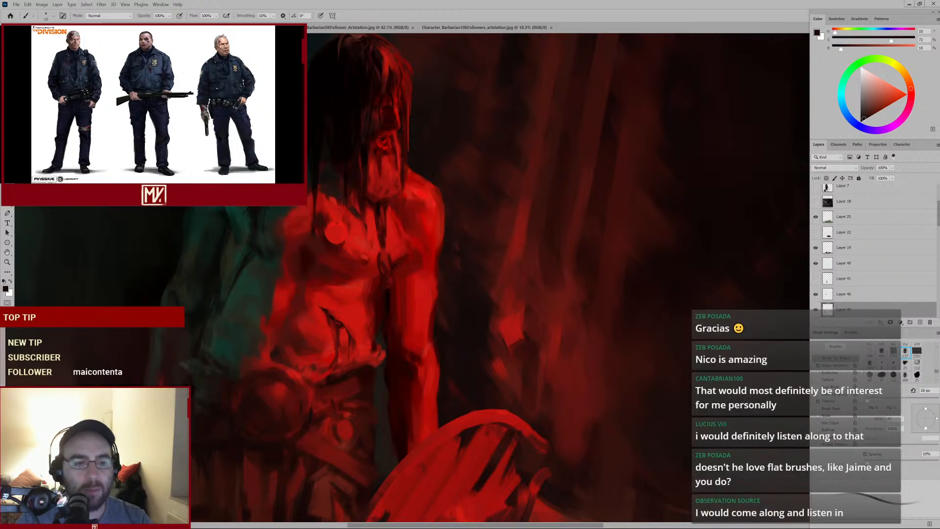
# Sample a red from the chest, enlarge the brush, and paint short strokes down the centre of the chest
pyautogui.keyDown('alt'); pyautogui.click(338, 226); pyautogui.keyUp('alt')
pyautogui.press(']')
pyautogui.keyDown('alt'); pyautogui.click(340, 254); pyautogui.keyUp('alt')
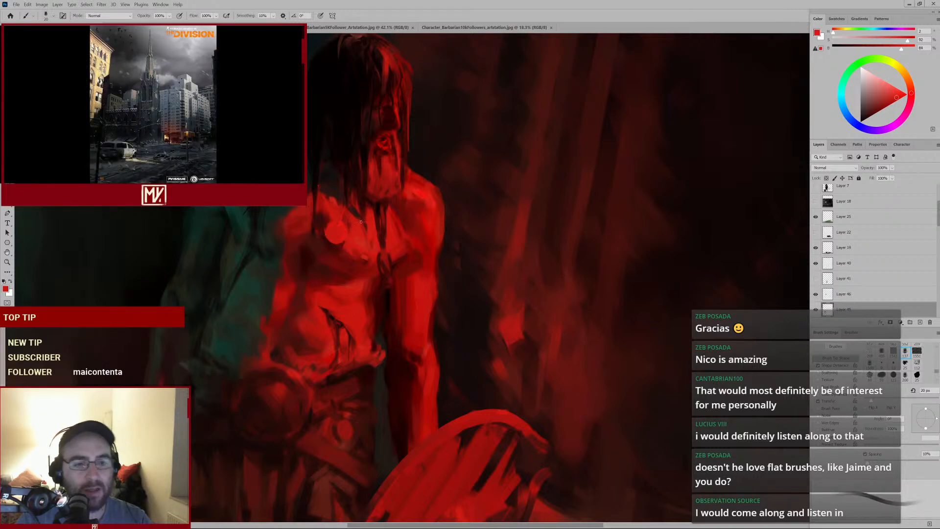
pyautogui.keyDown('alt'); pyautogui.click(336, 256); pyautogui.keyUp('alt')
pyautogui.press(']')
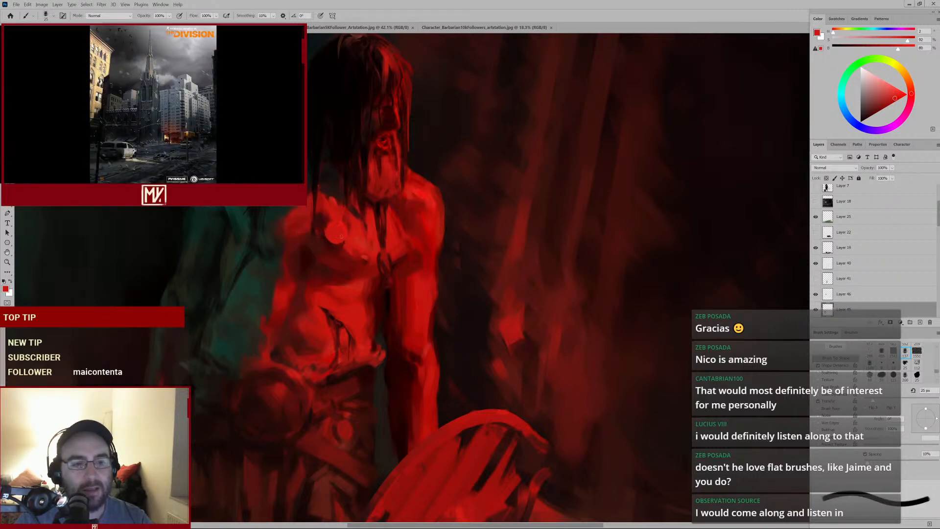
pyautogui.moveTo(352, 256)
pyautogui.mouseDown()
pyautogui.moveTo(331, 273)
pyautogui.moveTo(359, 269)
pyautogui.mouseUp()
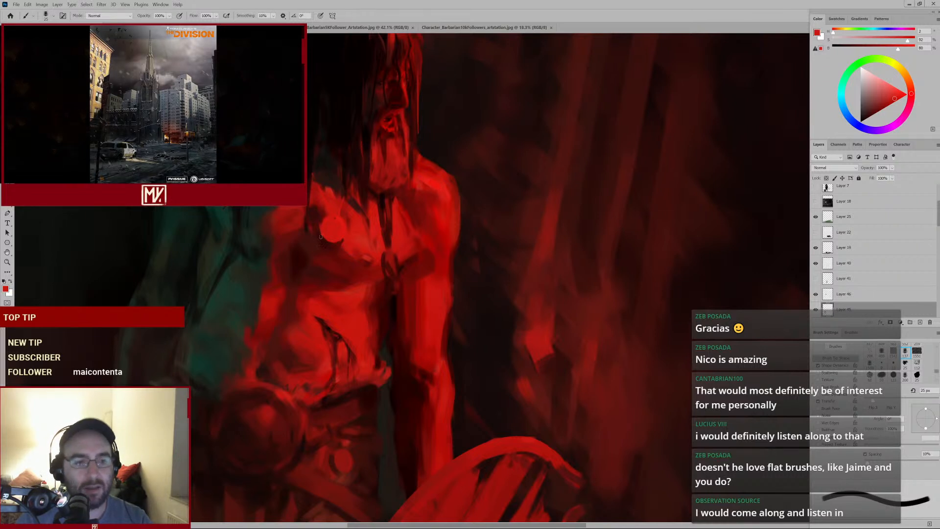
# Sample several reds around the bright spot on the left pectoral, settling on a dark red, and enlarge the brush
pyautogui.keyDown('alt'); pyautogui.click(338, 240); pyautogui.keyUp('alt')
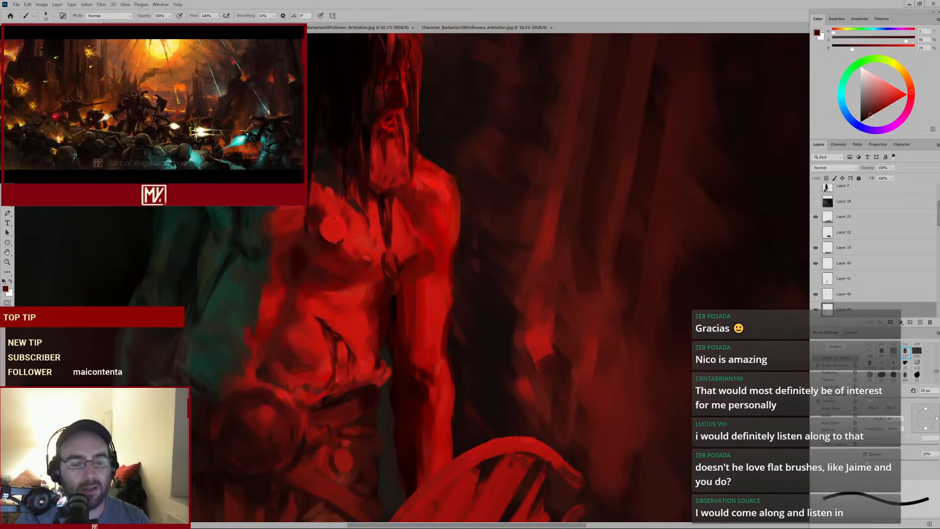
pyautogui.keyDown('alt'); pyautogui.click(338, 239); pyautogui.keyUp('alt')
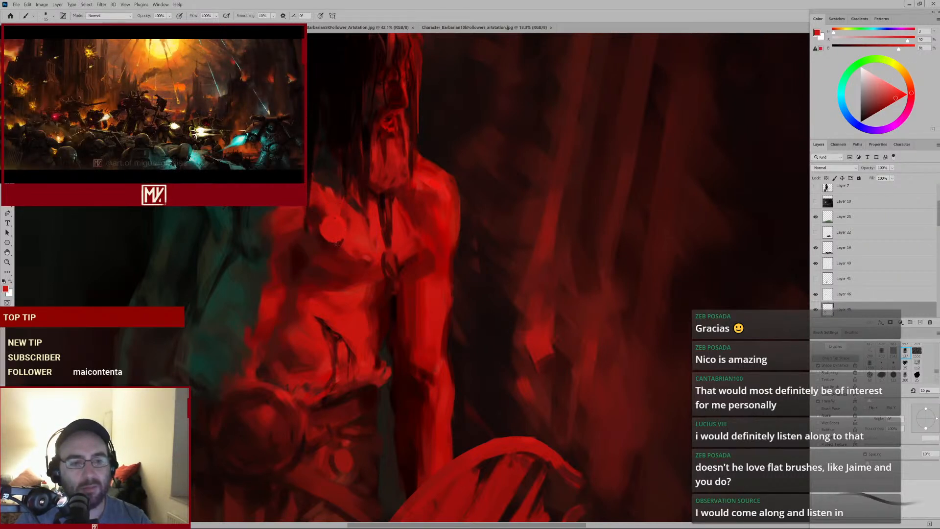
pyautogui.keyDown('alt'); pyautogui.click(333, 258); pyautogui.keyUp('alt')
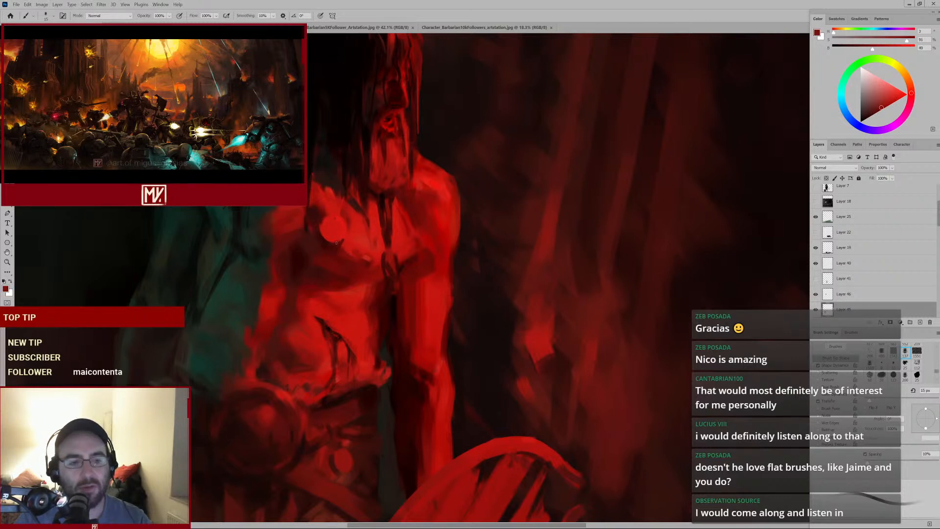
pyautogui.keyDown('alt'); pyautogui.click(320, 255); pyautogui.keyUp('alt')
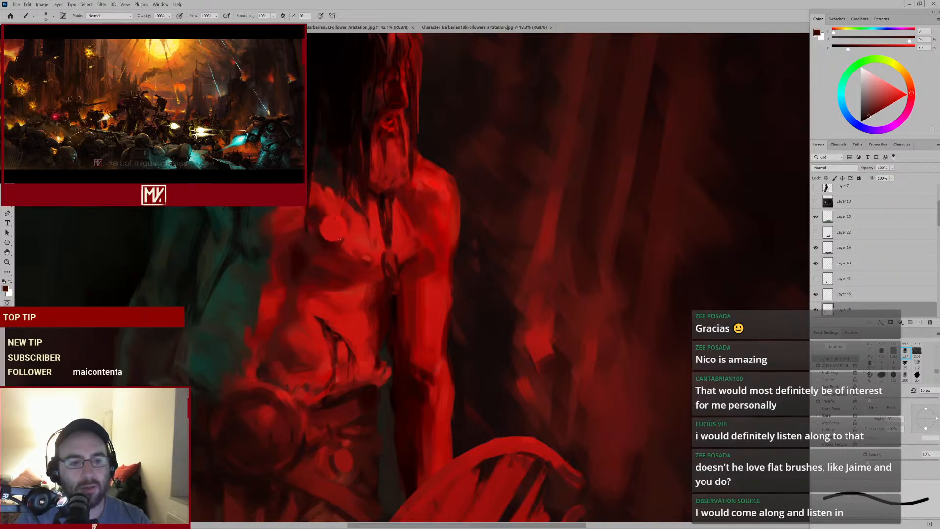
pyautogui.keyDown('alt'); pyautogui.click(319, 221); pyautogui.keyUp('alt')
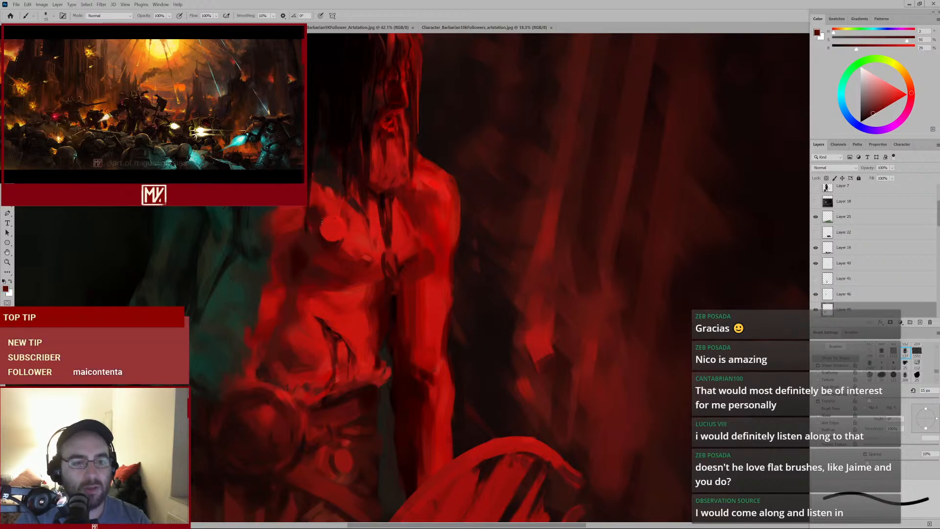
pyautogui.keyDown('alt'); pyautogui.click(326, 235); pyautogui.keyUp('alt')
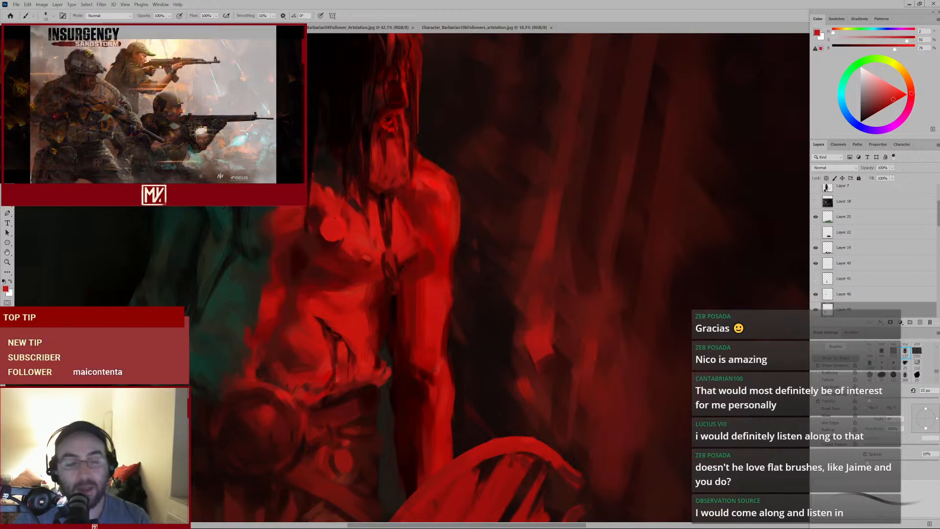
pyautogui.keyDown('alt'); pyautogui.click(319, 227); pyautogui.keyUp('alt')
pyautogui.press(']')
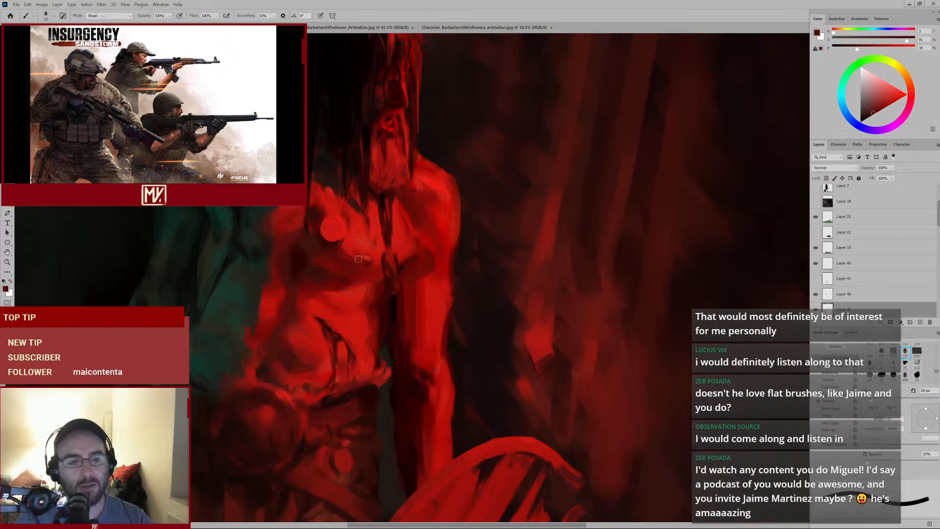
# Switch to the Eraser tool and enlarge it for working over the whole figure
pyautogui.press('e')
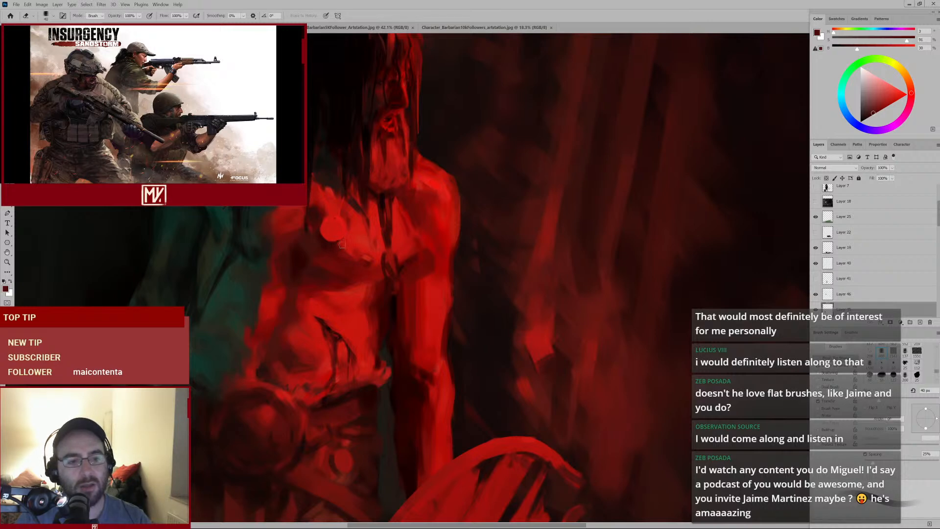
pyautogui.scroll(-2, 344, 279)
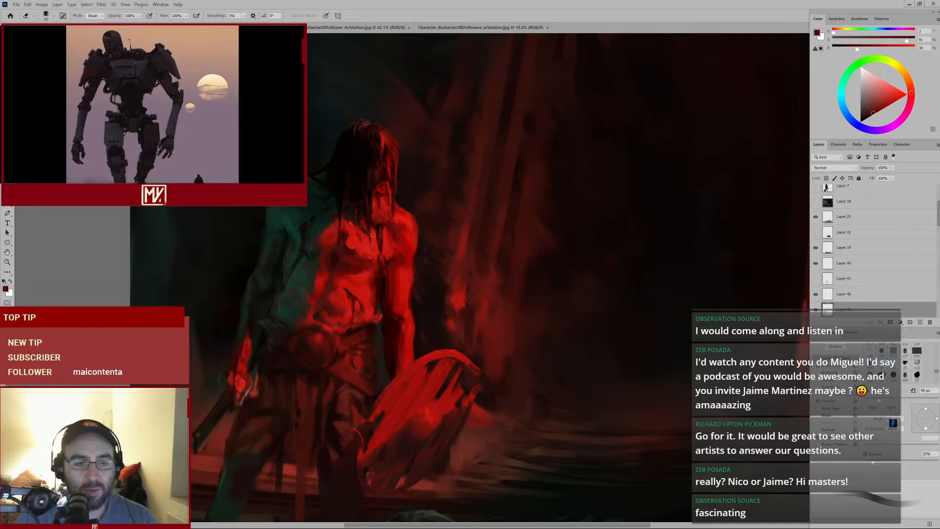
pyautogui.press(']')
pyautogui.press(']')
pyautogui.press(']')
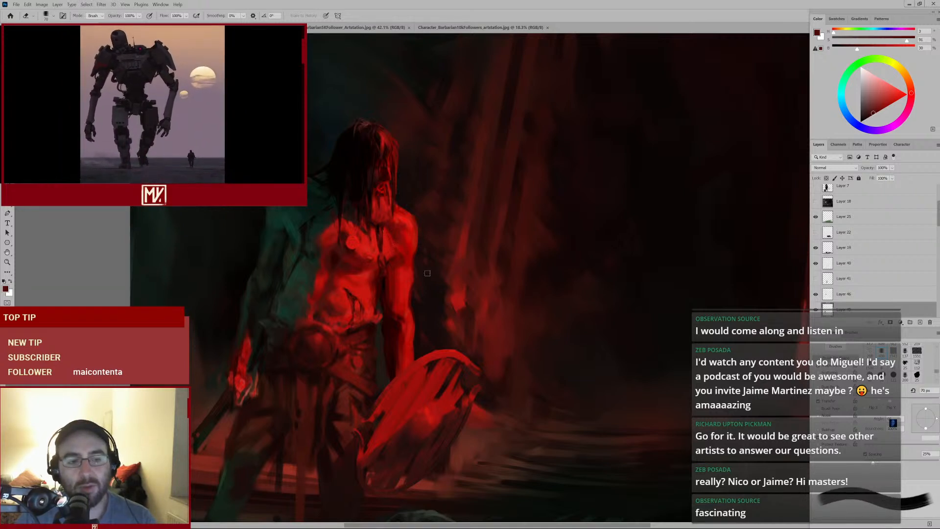
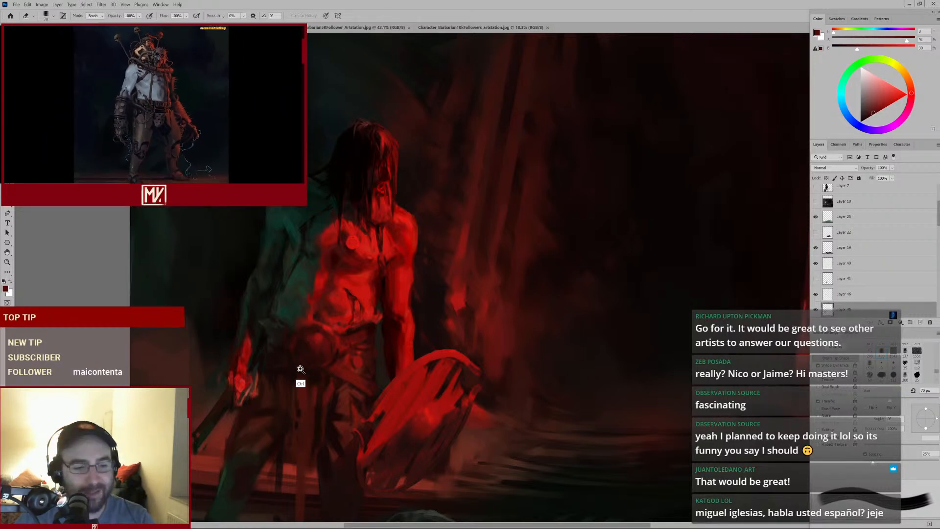
# Zoom into the figure and toggle Layer 46's visibility off and on to compare the painted changes
pyautogui.moveTo(300, 371)
pyautogui.mouseDown()
pyautogui.moveTo(314, 357)
pyautogui.moveTo(304, 365)
pyautogui.mouseUp()
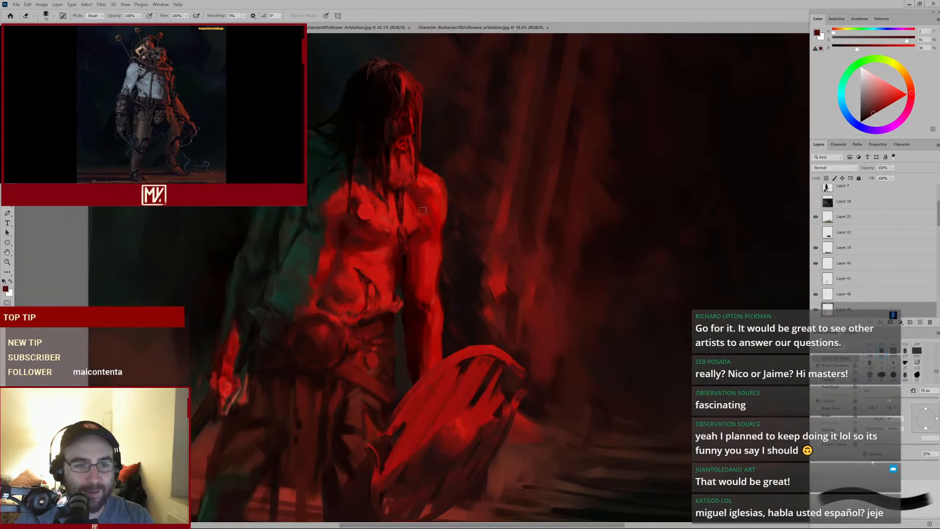
pyautogui.click(815, 295)
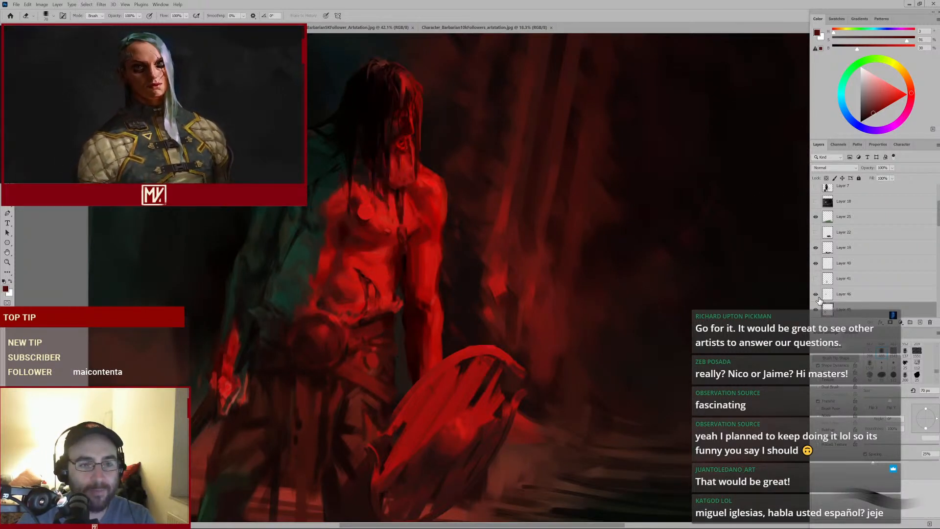
pyautogui.click(820, 299)
pyautogui.click(816, 294)
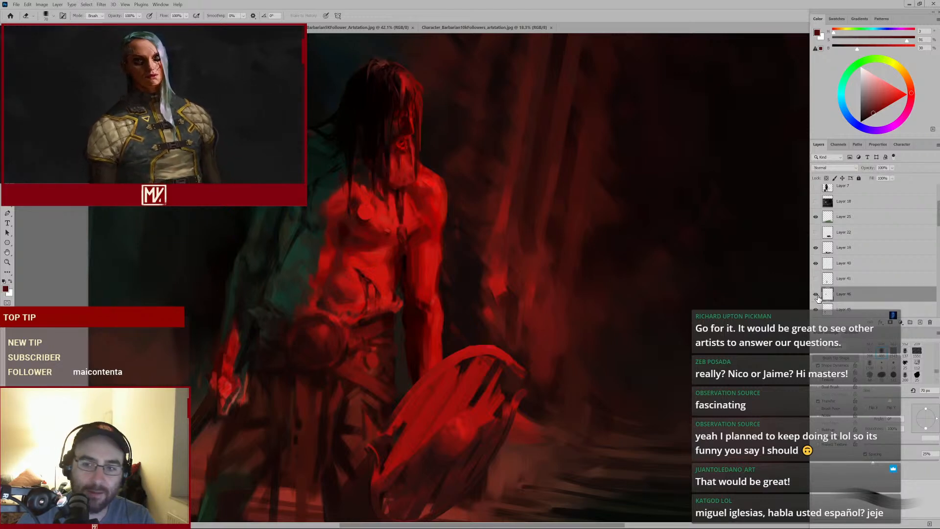
# Zoom in on the head, switch back to the Brush tool, and sample reds around the face
pyautogui.moveTo(373, 155); pyautogui.dragTo(392, 150)
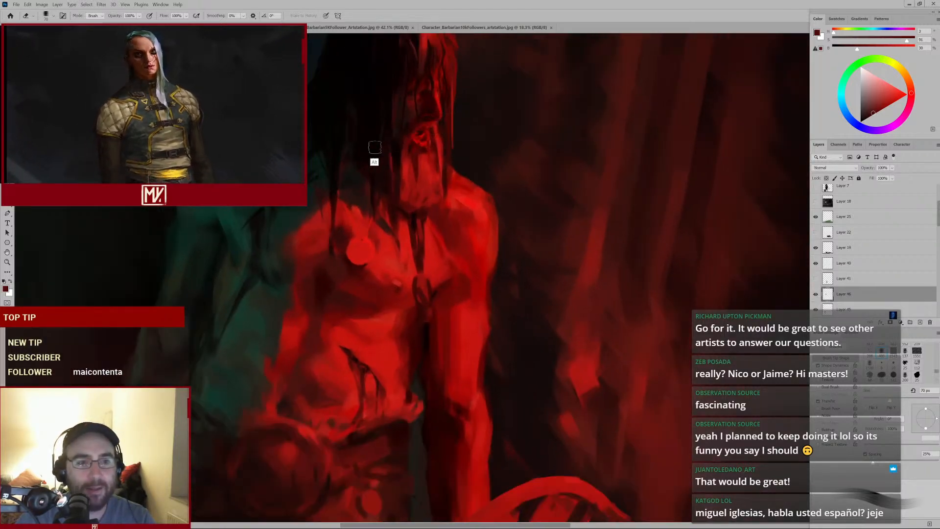
pyautogui.keyDown('alt'); pyautogui.click(378, 150); pyautogui.keyUp('alt')
pyautogui.press('Return')
pyautogui.press('b')
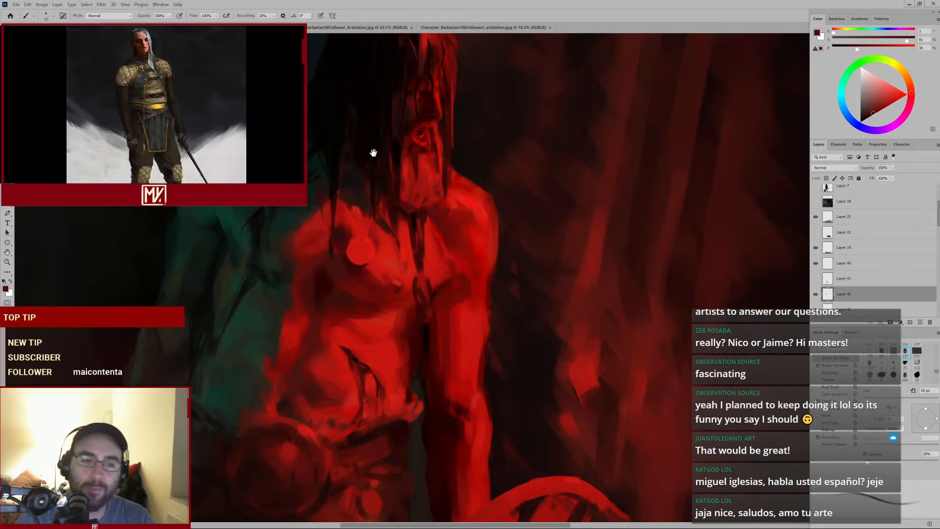
pyautogui.moveTo(371, 152); pyautogui.dragTo(395, 237)
pyautogui.keyDown('alt'); pyautogui.click(397, 230); pyautogui.keyUp('alt')
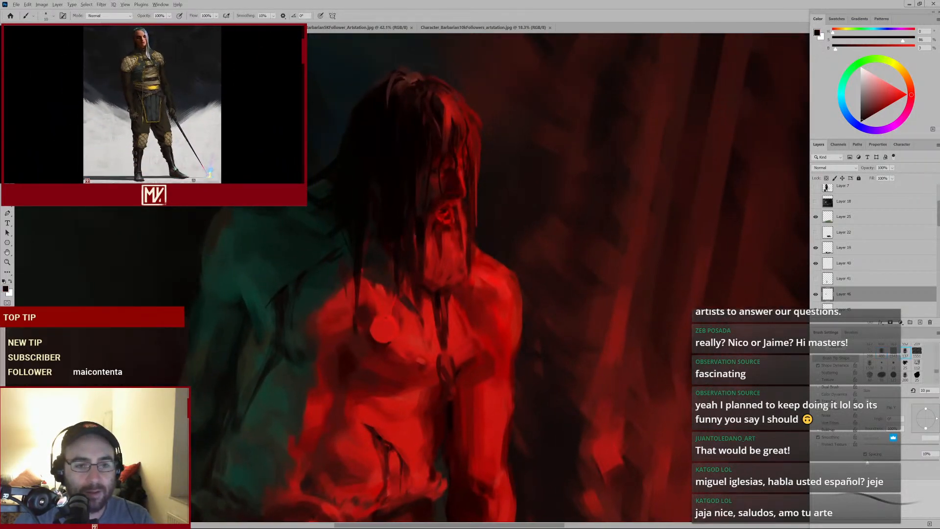
pyautogui.keyDown('alt'); pyautogui.click(415, 211); pyautogui.keyUp('alt')
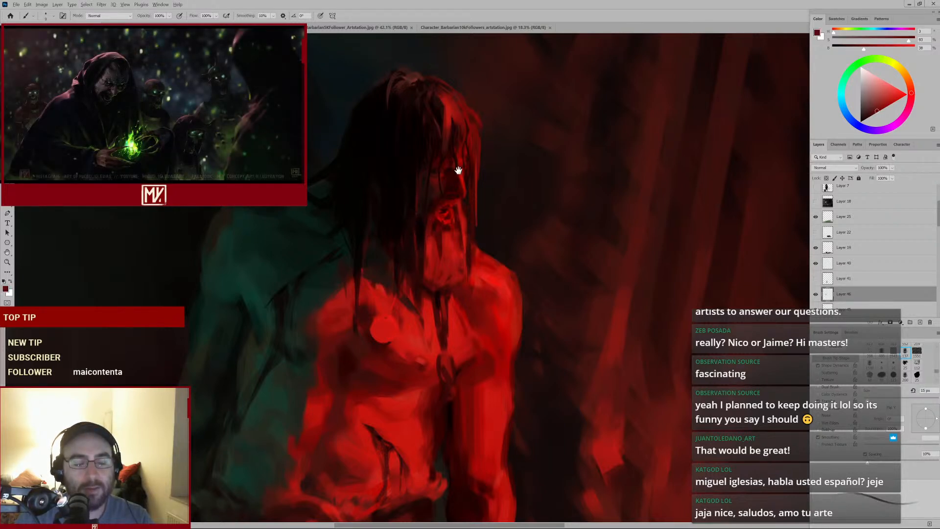
# Sample a near-black from the hair, enlarge the brush, and dab dark paint beside the neck
pyautogui.moveTo(457, 169)
pyautogui.mouseDown()
pyautogui.moveTo(415, 235)
pyautogui.moveTo(487, 181)
pyautogui.mouseUp()
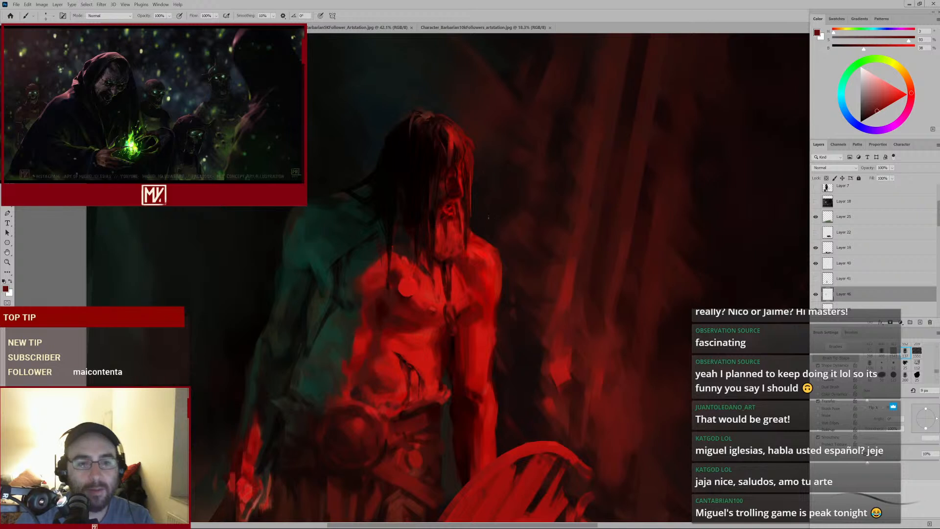
pyautogui.keyDown('alt'); pyautogui.click(425, 164); pyautogui.keyUp('alt')
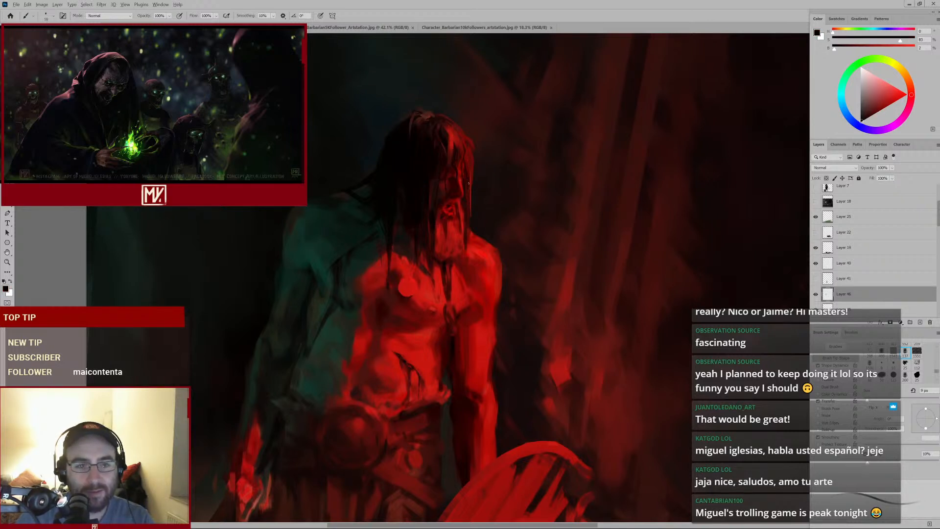
pyautogui.press(']')
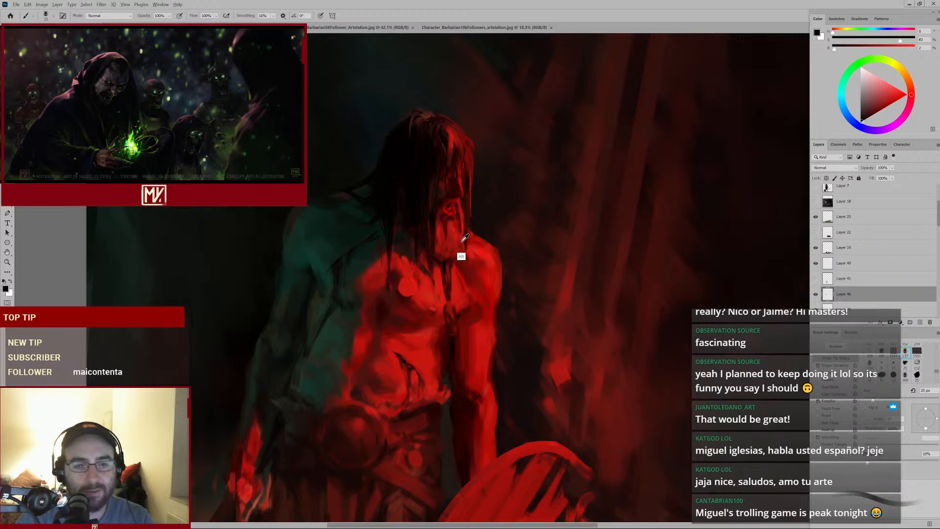
pyautogui.keyDown('alt'); pyautogui.click(463, 225); pyautogui.keyUp('alt')
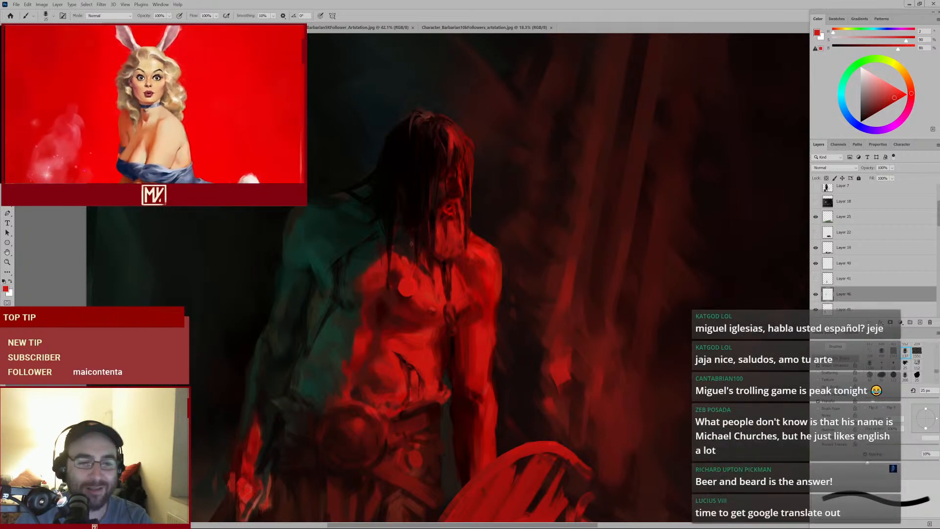
# Sample a red from the upper chest, shrink the brush, and paint a short stroke down the sternum
pyautogui.keyDown('alt'); pyautogui.click(390, 259); pyautogui.keyUp('alt')
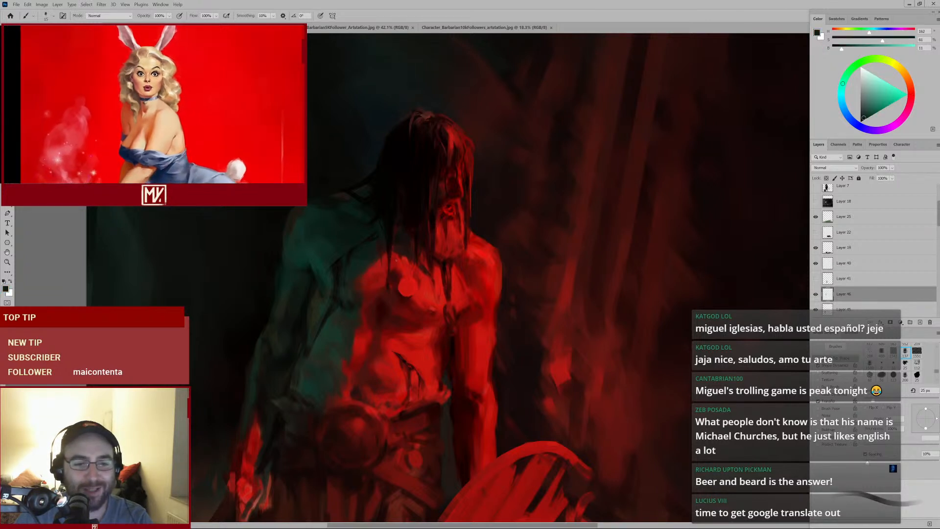
pyautogui.press('[')
pyautogui.scroll(2, 399, 256)
pyautogui.keyDown('alt'); pyautogui.click(399, 256); pyautogui.keyUp('alt')
pyautogui.press('[')
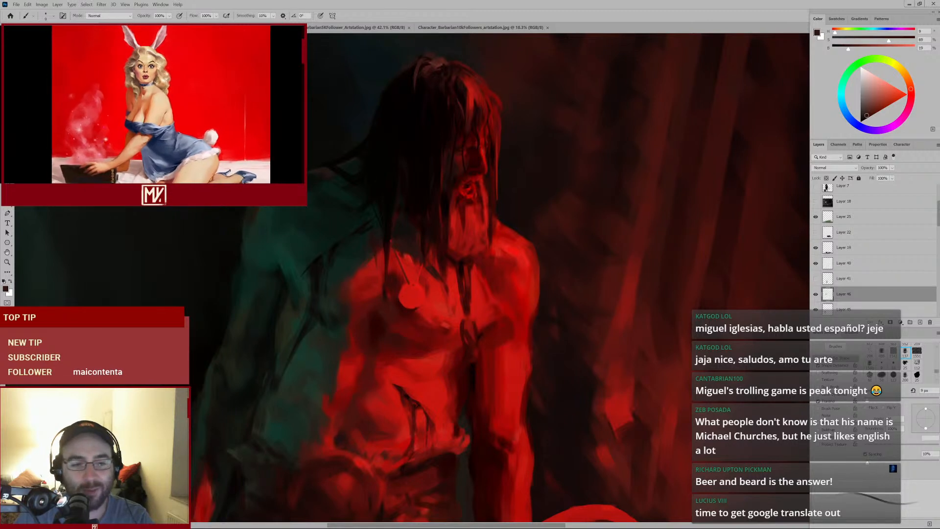
pyautogui.keyDown('alt'); pyautogui.click(400, 280); pyautogui.keyUp('alt')
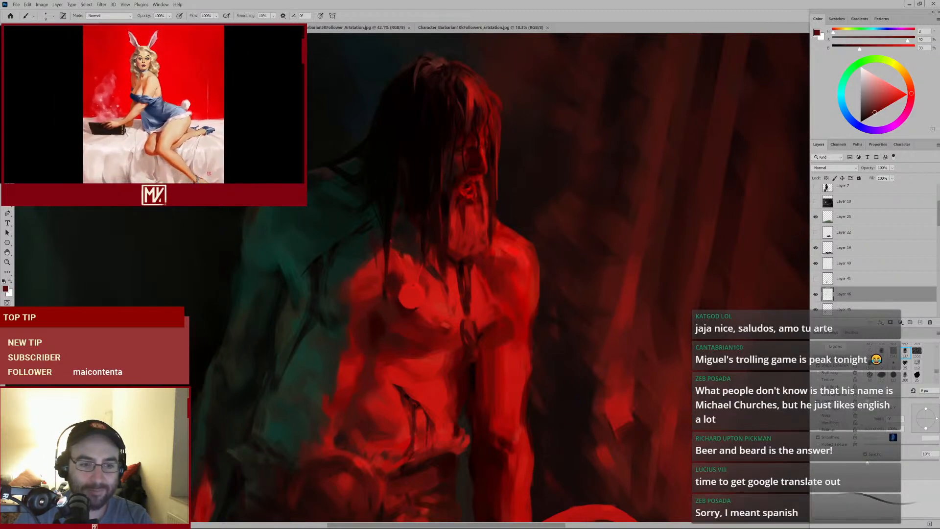
pyautogui.moveTo(448, 286)
pyautogui.mouseDown()
pyautogui.moveTo(423, 306)
pyautogui.moveTo(455, 307)
pyautogui.mouseUp()
# Sample a brighter red, enlarge the brush, paint a stroke down the lower torso, and toggle Layer 46 to compare
pyautogui.keyDown('alt'); pyautogui.click(418, 295); pyautogui.keyUp('alt')
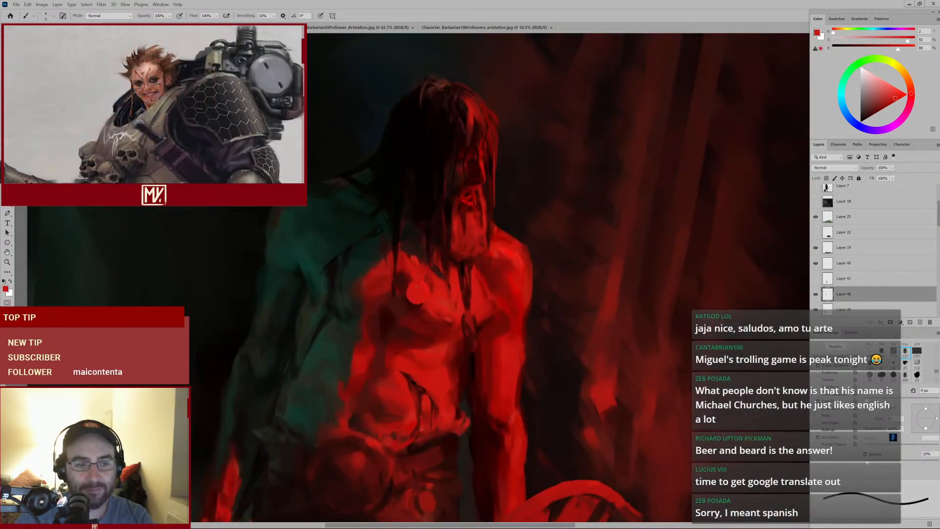
pyautogui.press(']')
pyautogui.press(']')
pyautogui.press(']')
pyautogui.click(416, 293)
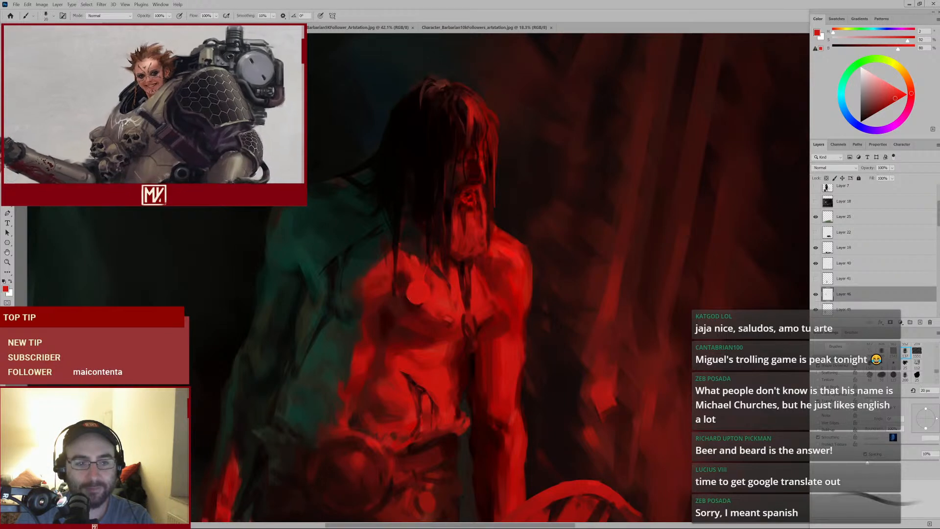
pyautogui.moveTo(427, 334); pyautogui.dragTo(433, 362)
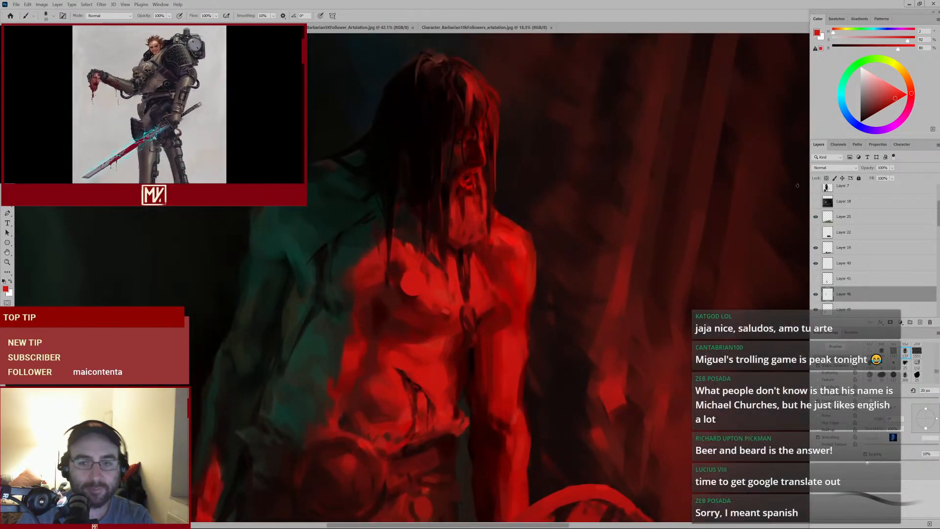
pyautogui.click(816, 294)
pyautogui.click(815, 295)
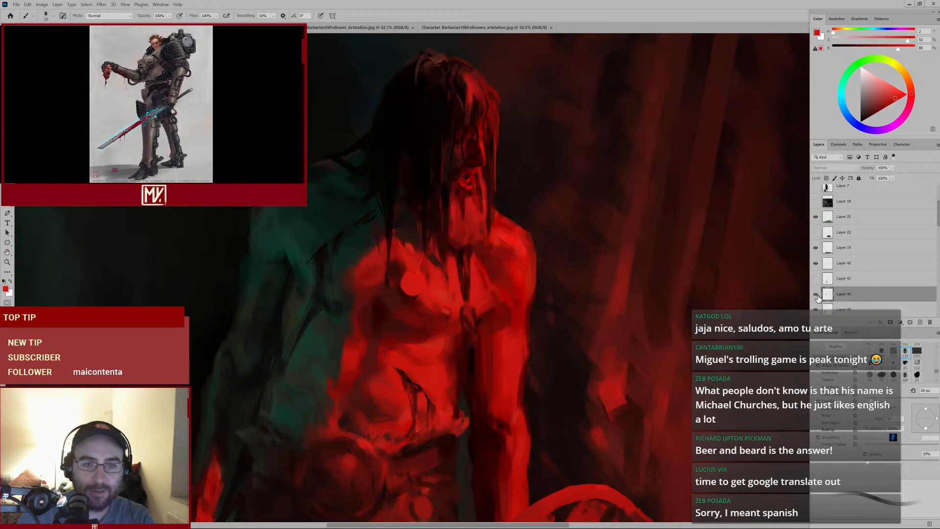
# Sample dark reds around the face and paint strokes along the neck and right shoulder, adjusting brush size
pyautogui.keyDown('alt'); pyautogui.click(453, 166); pyautogui.keyUp('alt')
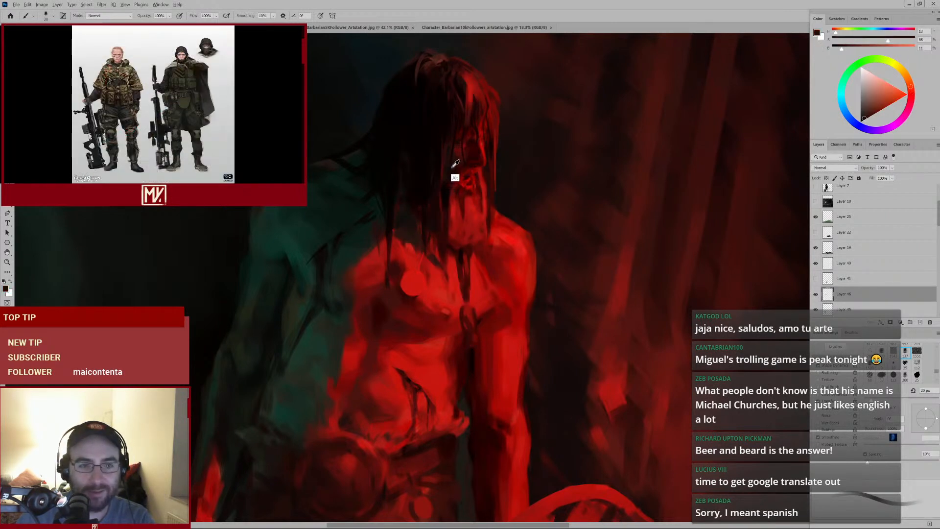
pyautogui.press(']')
pyautogui.keyDown('alt'); pyautogui.click(447, 205); pyautogui.keyUp('alt')
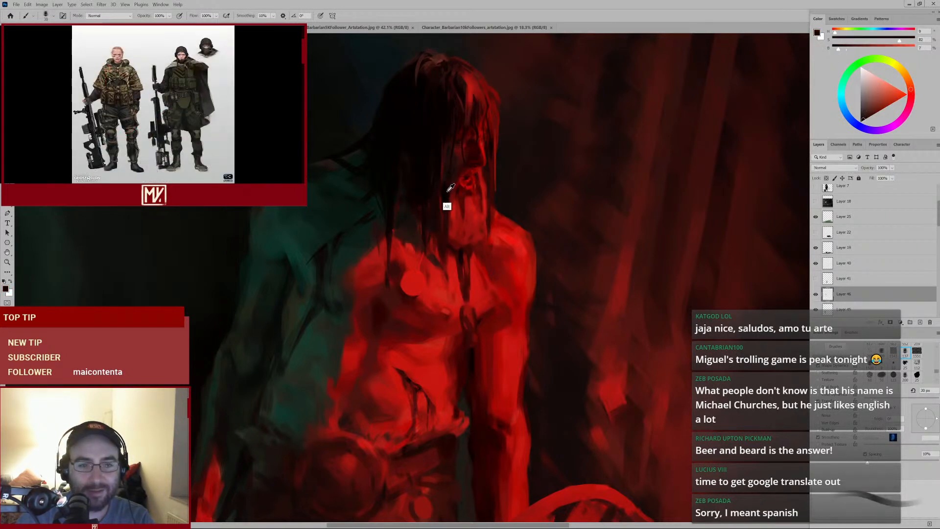
pyautogui.press('[')
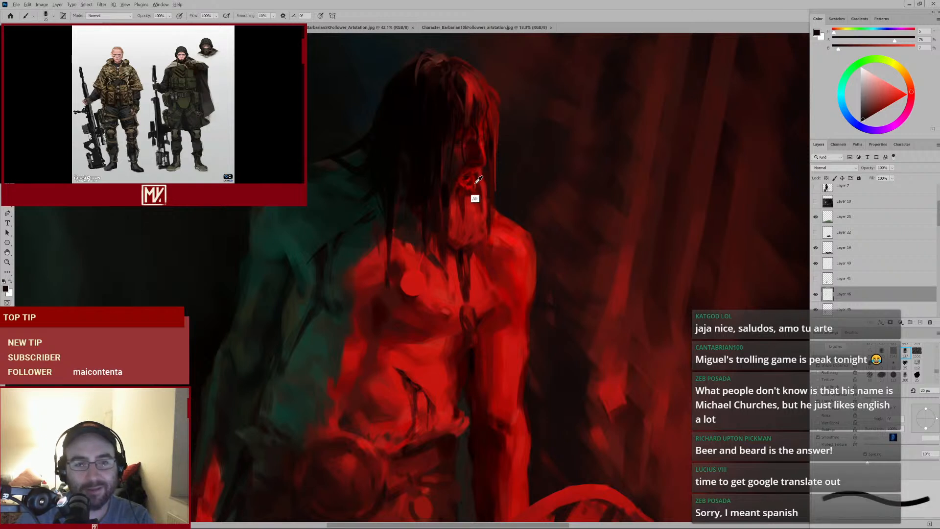
pyautogui.keyDown('alt'); pyautogui.click(473, 185); pyautogui.keyUp('alt')
pyautogui.press('[')
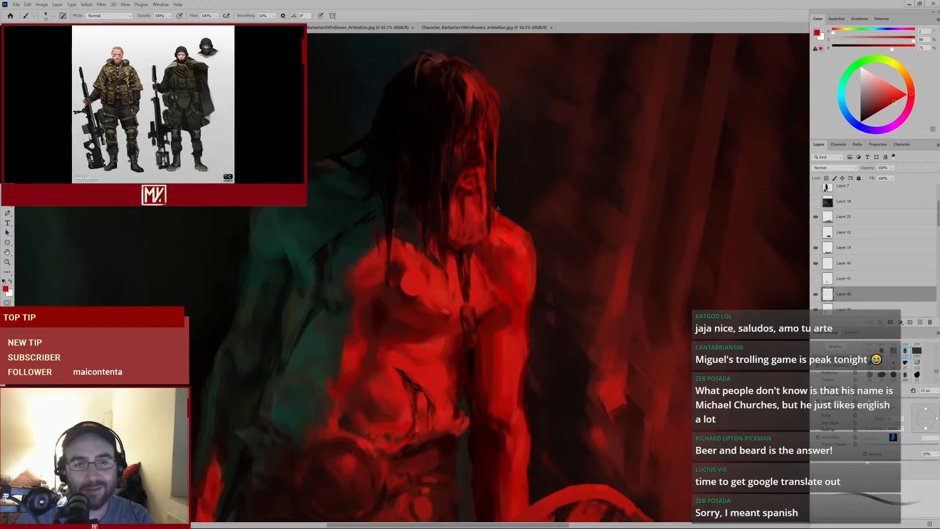
pyautogui.keyDown('alt'); pyautogui.click(477, 171); pyautogui.keyUp('alt')
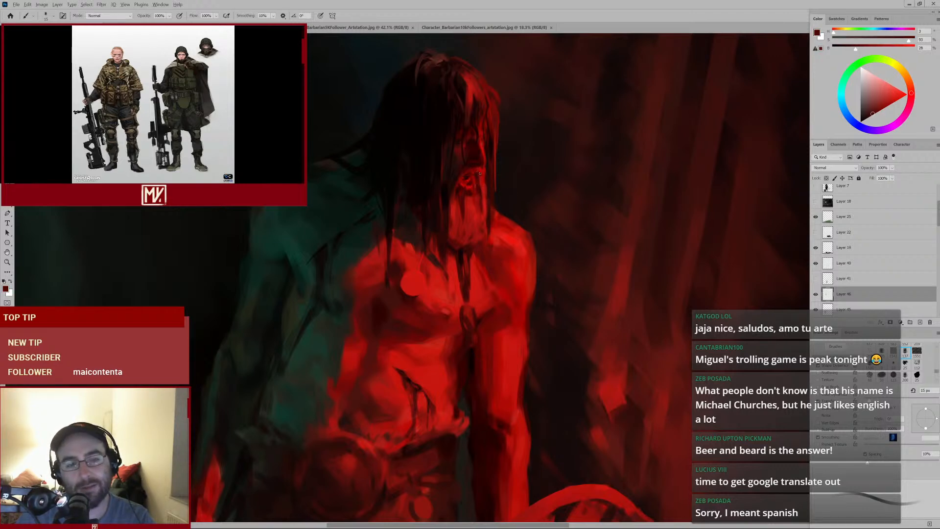
pyautogui.moveTo(506, 226); pyautogui.dragTo(527, 210)
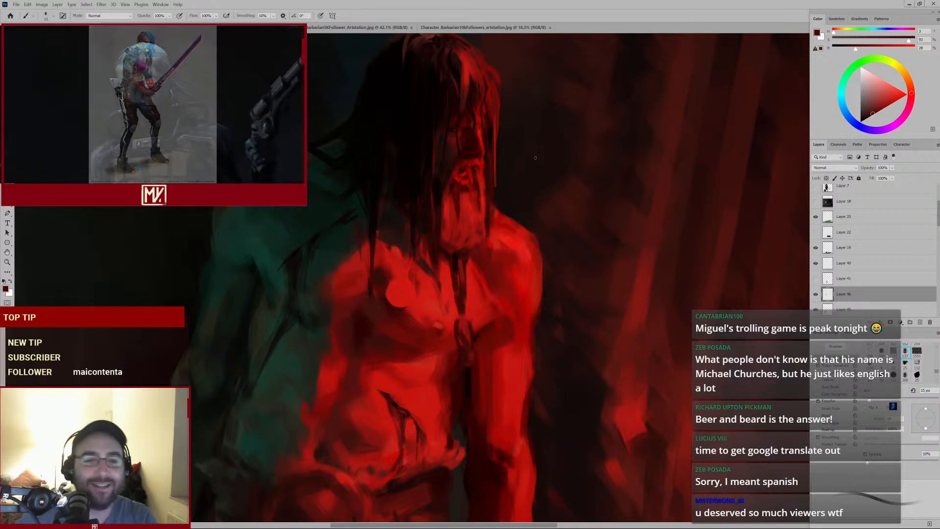
# Sample reds from the face and dab small strokes over the beard and chin, resizing the brush
pyautogui.press('alt')
pyautogui.keyDown('alt'); pyautogui.click(479, 160); pyautogui.keyUp('alt')
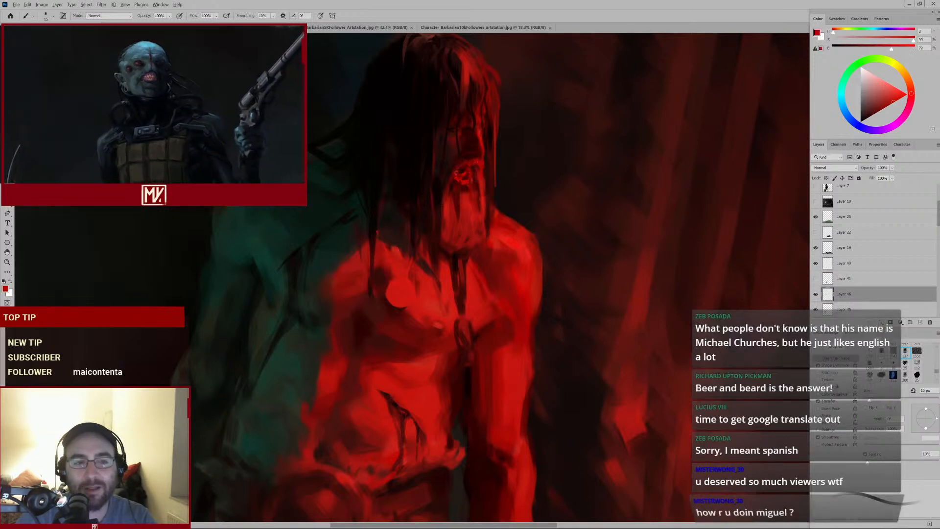
pyautogui.press(']')
pyautogui.press(']')
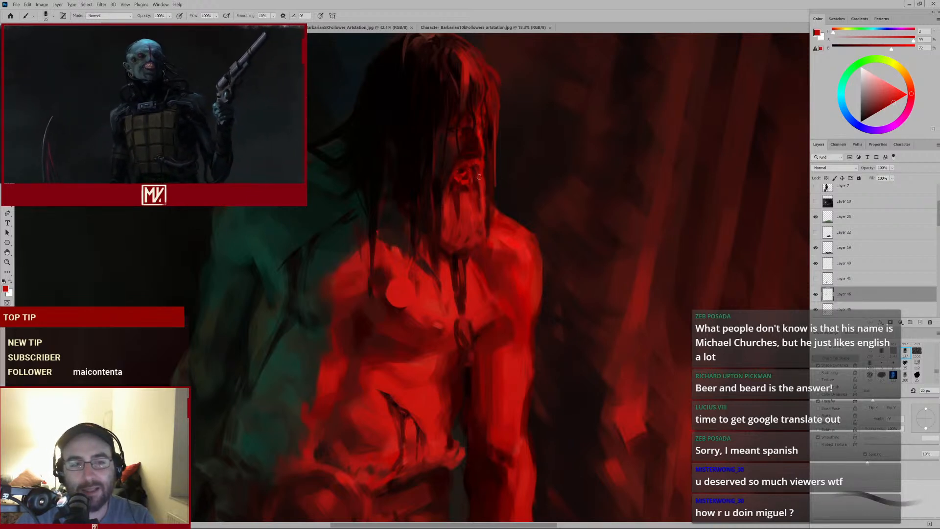
pyautogui.keyDown('alt'); pyautogui.click(464, 181); pyautogui.keyUp('alt')
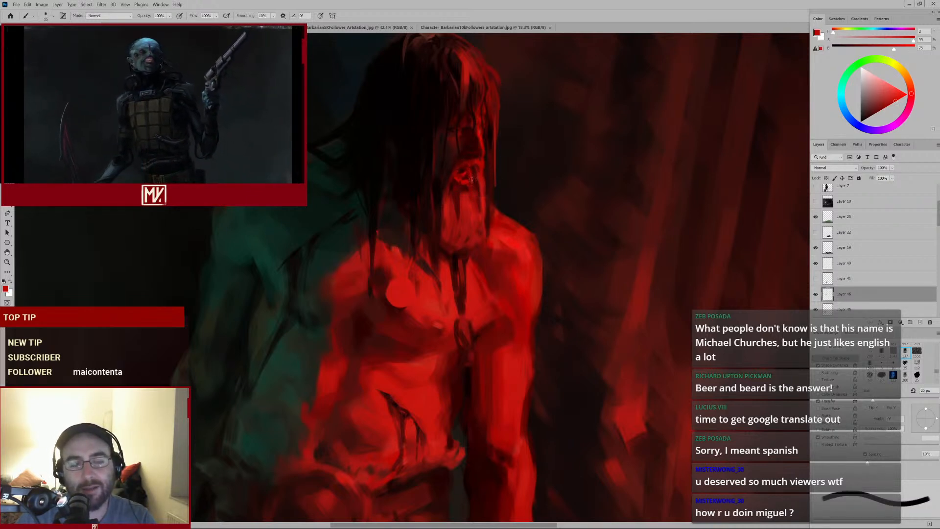
pyautogui.press('[')
pyautogui.press('[')
pyautogui.press('[')
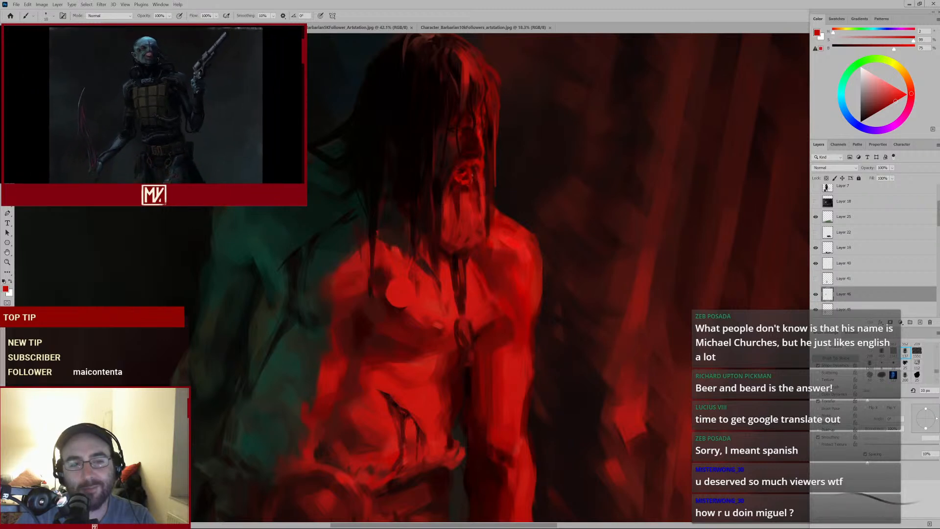
pyautogui.keyDown('alt'); pyautogui.click(459, 210); pyautogui.keyUp('alt')
pyautogui.press(']')
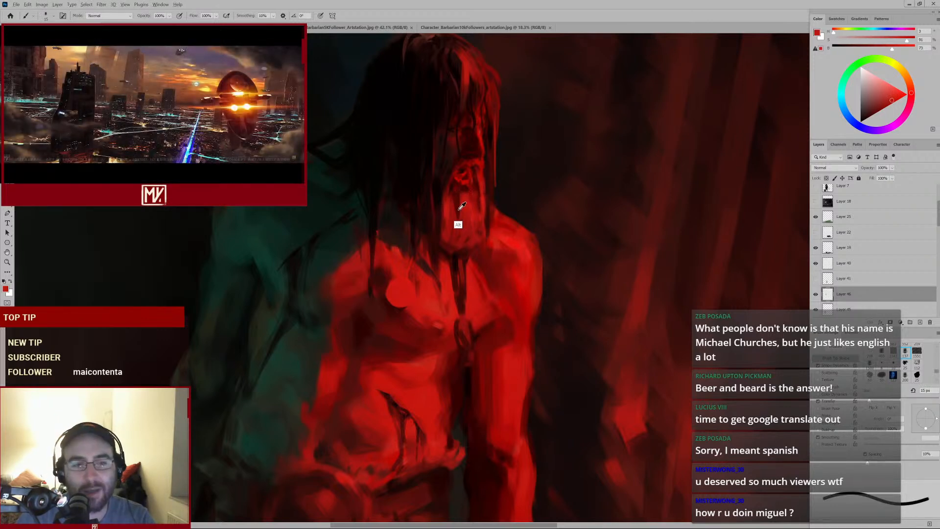
pyautogui.keyDown('alt'); pyautogui.click(461, 206); pyautogui.keyUp('alt')
# Sample reds around the neck and dab paint over the neck, collarbone and upper chest, resizing the brush
pyautogui.keyDown('alt'); pyautogui.click(460, 256); pyautogui.keyUp('alt')
pyautogui.keyDown('alt'); pyautogui.click(450, 262); pyautogui.keyUp('alt')
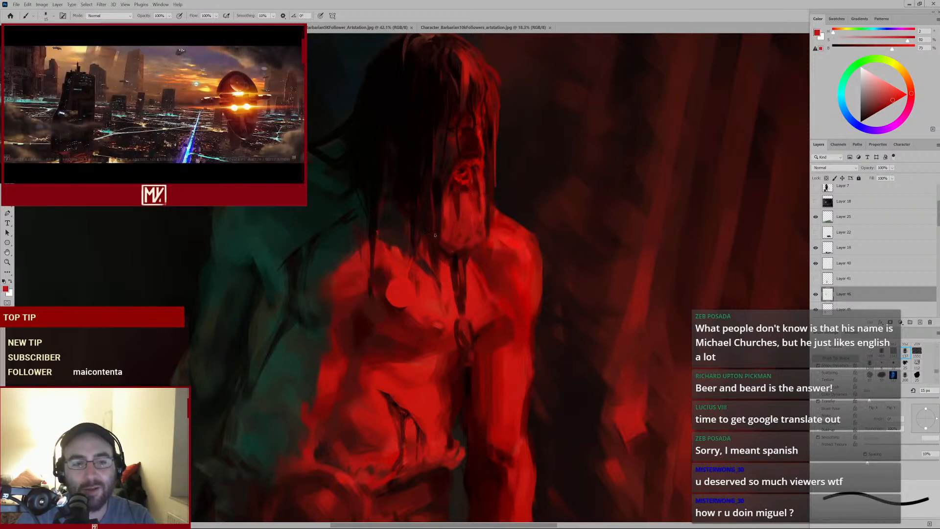
pyautogui.keyDown('alt'); pyautogui.click(440, 246); pyautogui.keyUp('alt')
pyautogui.keyDown('alt'); pyautogui.click(439, 248); pyautogui.keyUp('alt')
pyautogui.press(']')
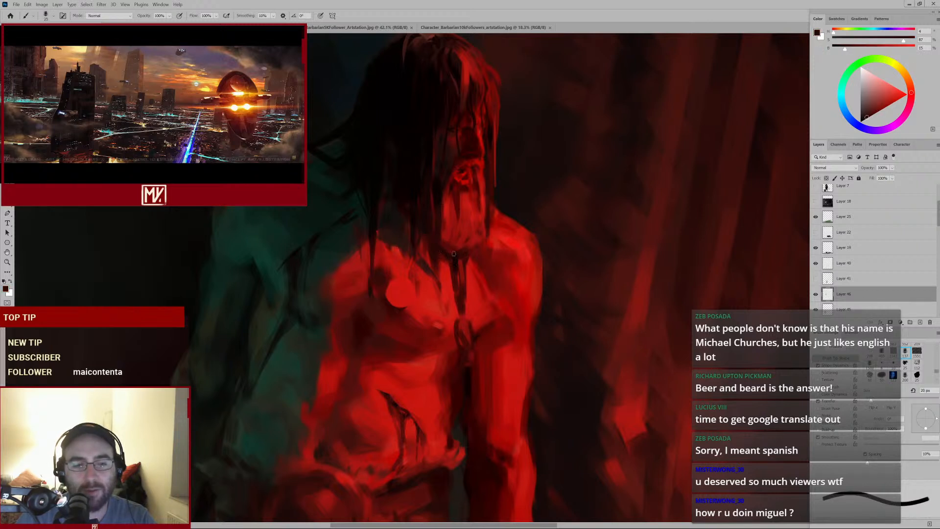
pyautogui.press(']')
pyautogui.press('[')
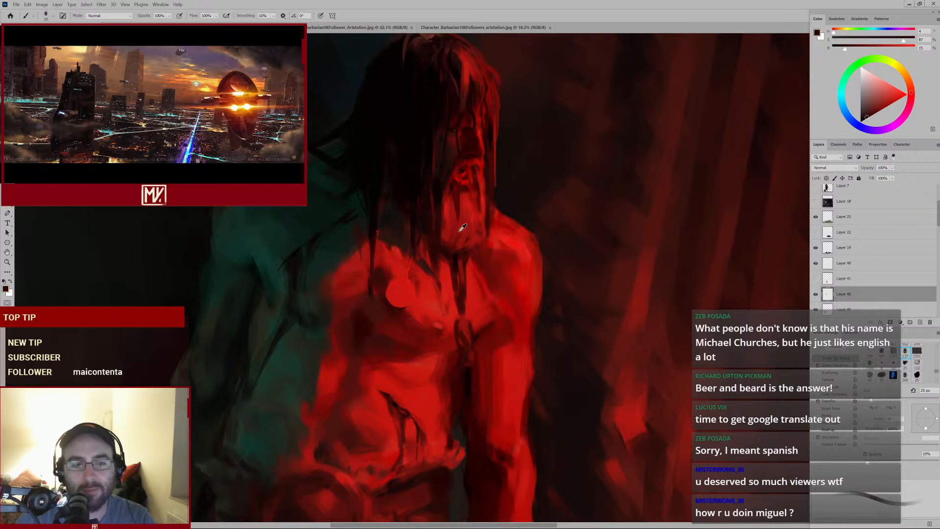
pyautogui.keyDown('alt'); pyautogui.click(460, 228); pyautogui.keyUp('alt')
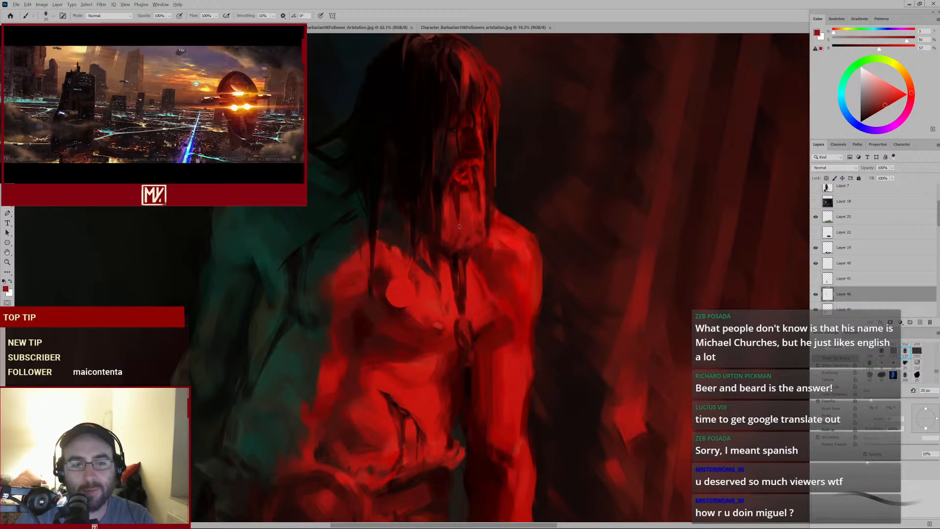
pyautogui.keyDown('alt'); pyautogui.click(461, 254); pyautogui.keyUp('alt')
pyautogui.press(']')
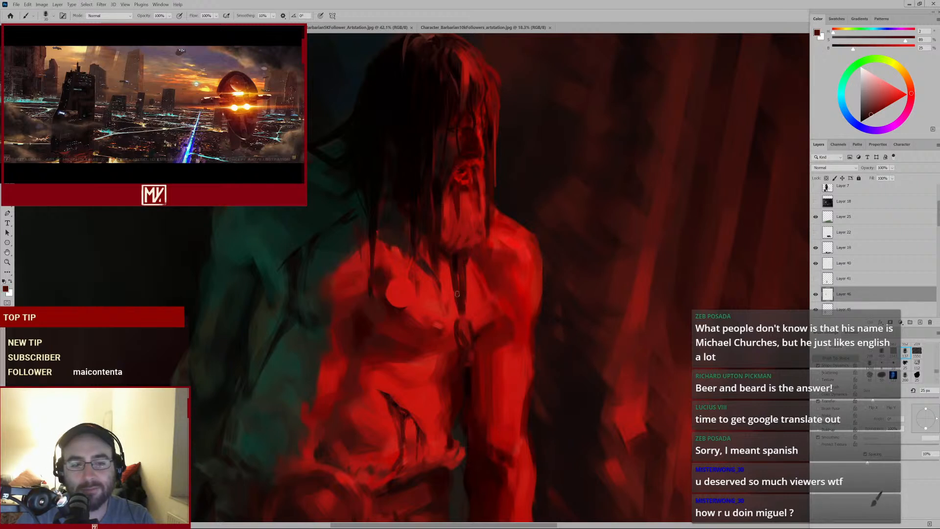
pyautogui.keyDown('alt'); pyautogui.click(465, 321); pyautogui.keyUp('alt')
pyautogui.press(']')
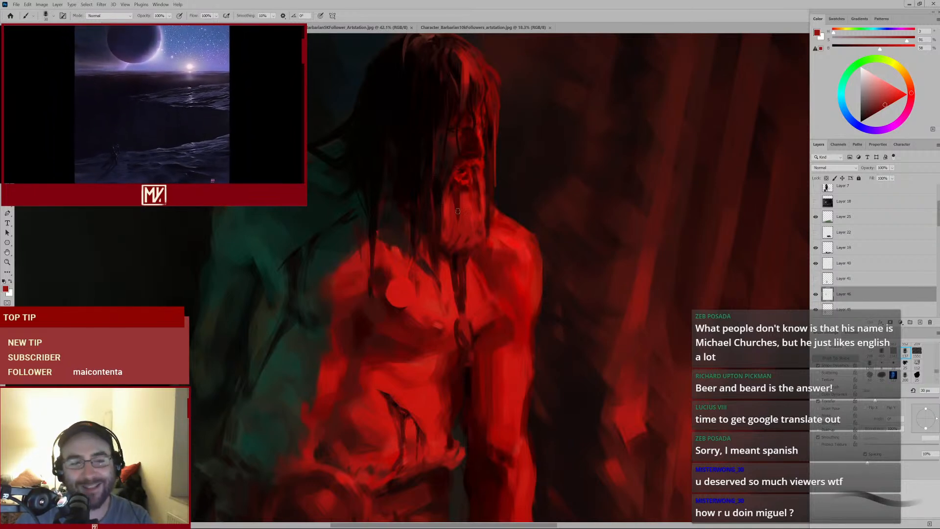
# Sample reds around the beard and chin, resize the brush, and paint a short stroke down the centre of the chest
pyautogui.keyDown('alt'); pyautogui.click(437, 208); pyautogui.keyUp('alt')
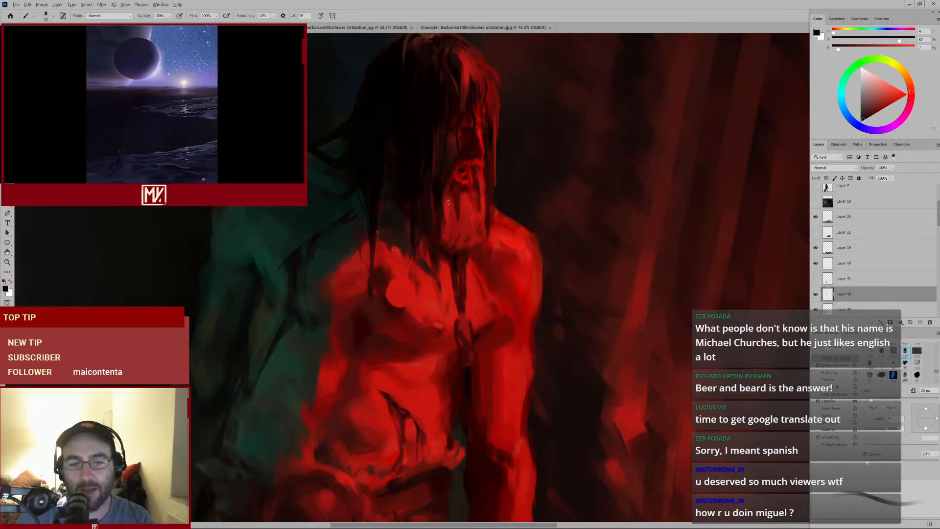
pyautogui.keyDown('alt'); pyautogui.click(442, 222); pyautogui.keyUp('alt')
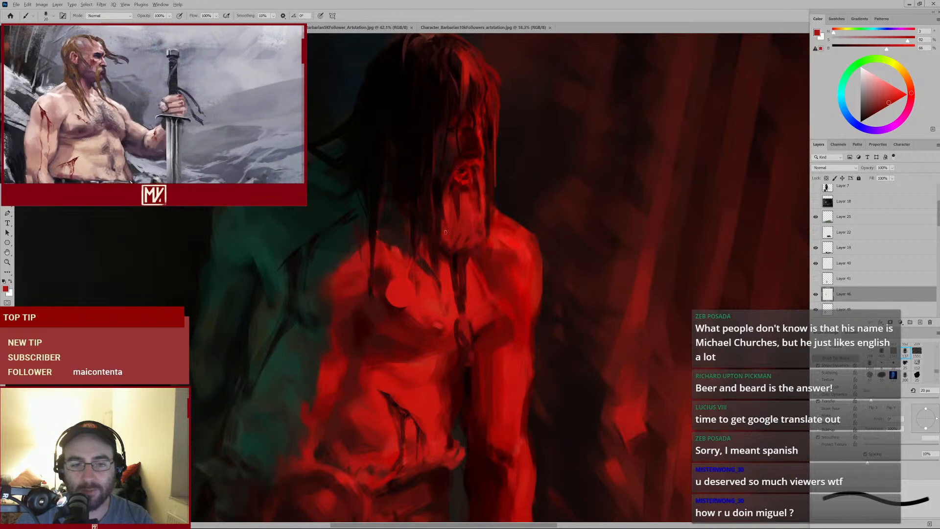
pyautogui.keyDown('alt'); pyautogui.click(442, 215); pyautogui.keyUp('alt')
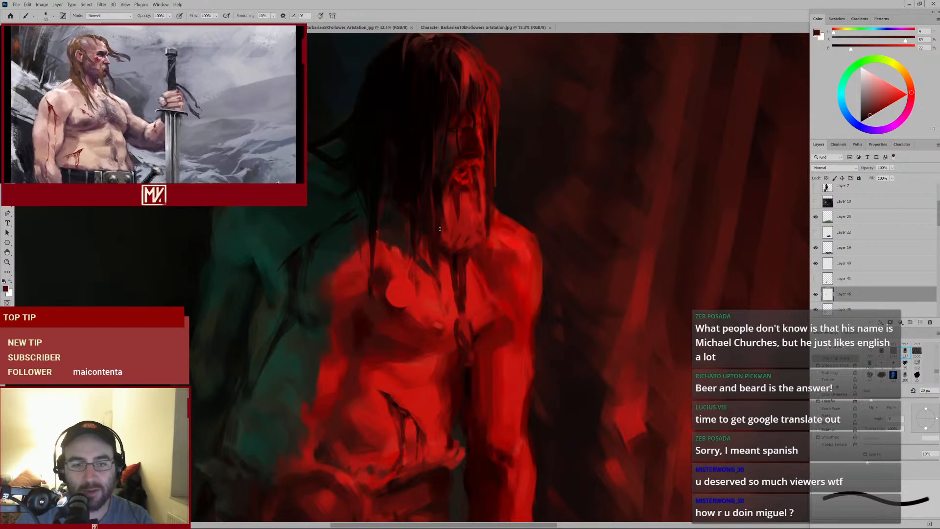
pyautogui.press('[')
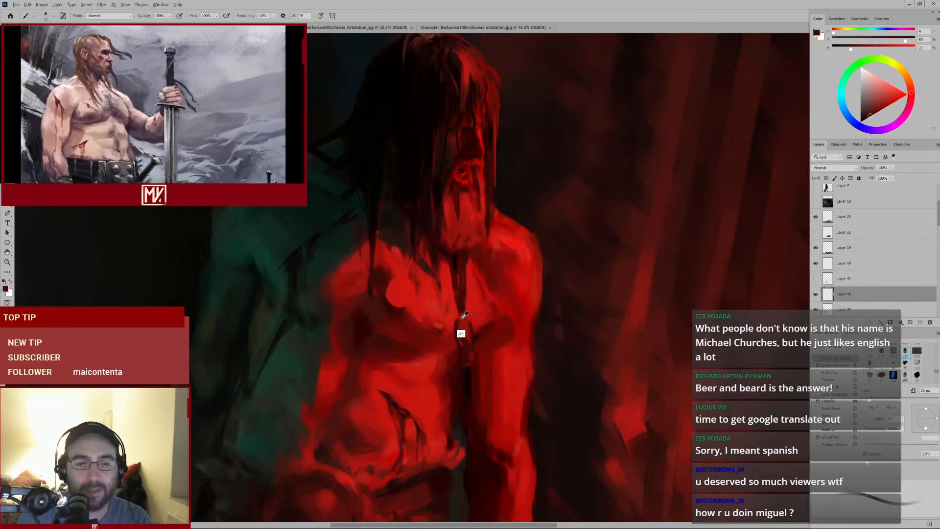
pyautogui.keyDown('alt'); pyautogui.click(471, 220); pyautogui.keyUp('alt')
pyautogui.press(']')
pyautogui.moveTo(462, 322)
pyautogui.mouseDown()
pyautogui.moveTo(468, 336)
pyautogui.moveTo(446, 343)
pyautogui.moveTo(467, 335)
pyautogui.mouseUp()
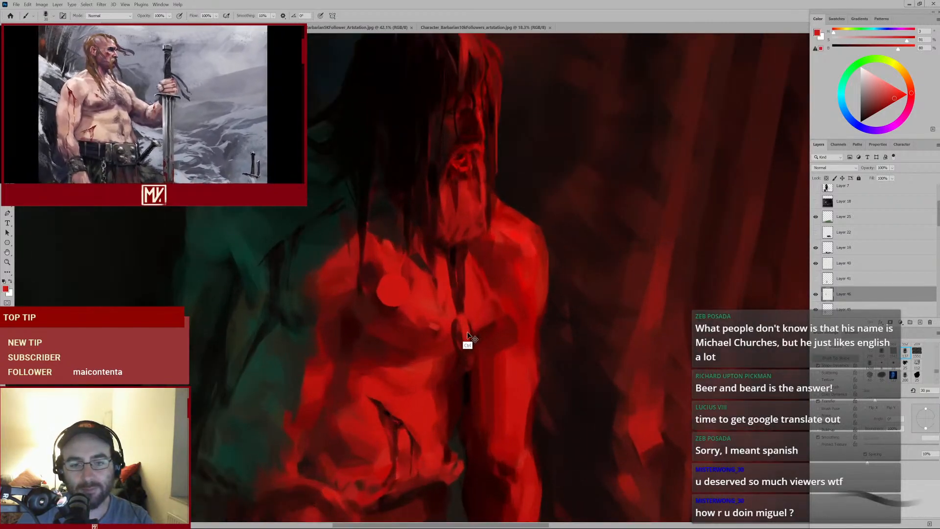
# Sample reds below the beard and dab paint onto the throat, shrinking the brush
pyautogui.keyDown('alt'); pyautogui.click(456, 243); pyautogui.keyUp('alt')
pyautogui.keyDown('alt'); pyautogui.click(454, 239); pyautogui.keyUp('alt')
pyautogui.press('[')
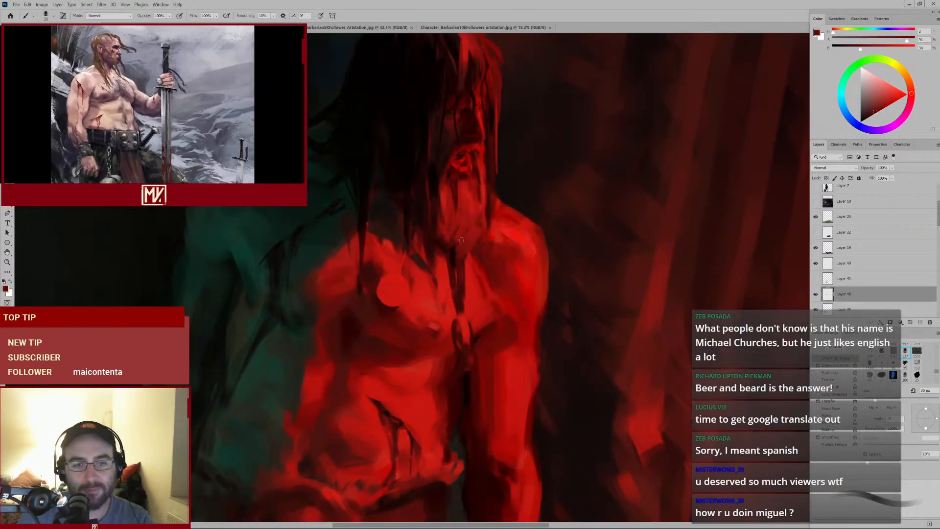
pyautogui.press('[')
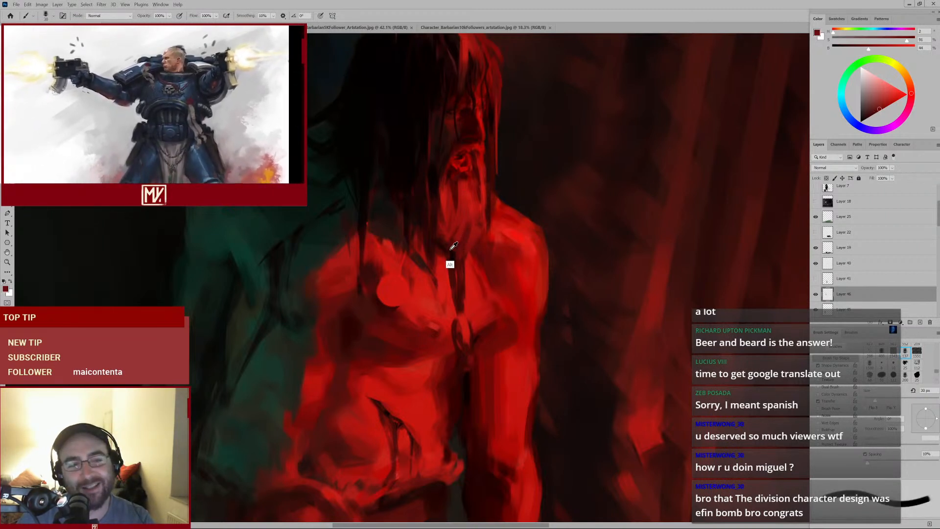
pyautogui.keyDown('alt'); pyautogui.click(450, 252); pyautogui.keyUp('alt')
pyautogui.press('[')
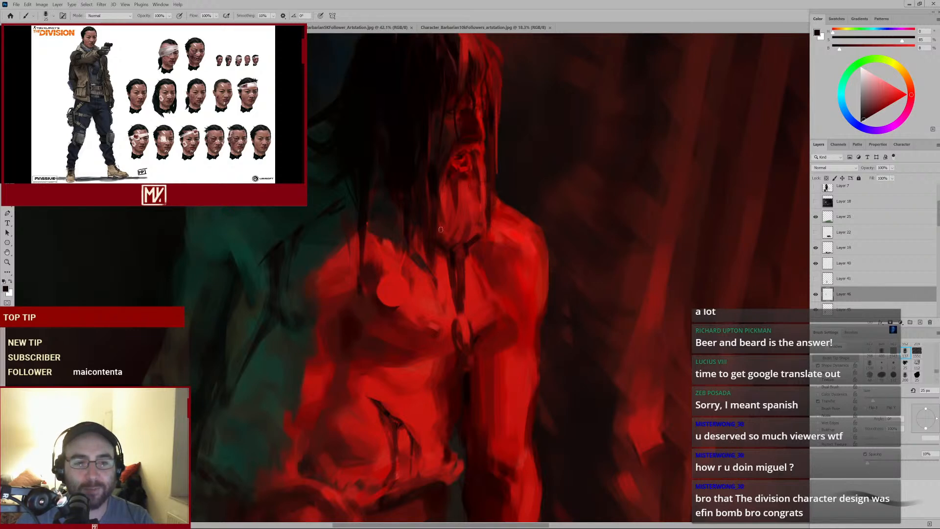
# Paint strokes over the chin and down the front of the neck with sampled dark reds
pyautogui.keyDown('ctrl'); pyautogui.keyDown('alt'); pyautogui.click(462, 218); pyautogui.keyUp('alt'); pyautogui.keyUp('ctrl')
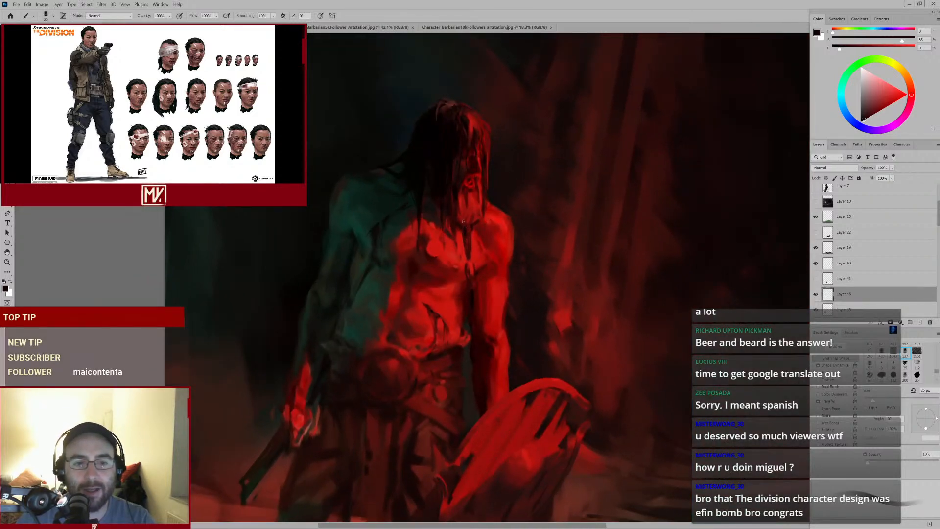
pyautogui.moveTo(469, 213); pyautogui.dragTo(477, 208)
pyautogui.keyDown('alt'); pyautogui.click(477, 198); pyautogui.keyUp('alt')
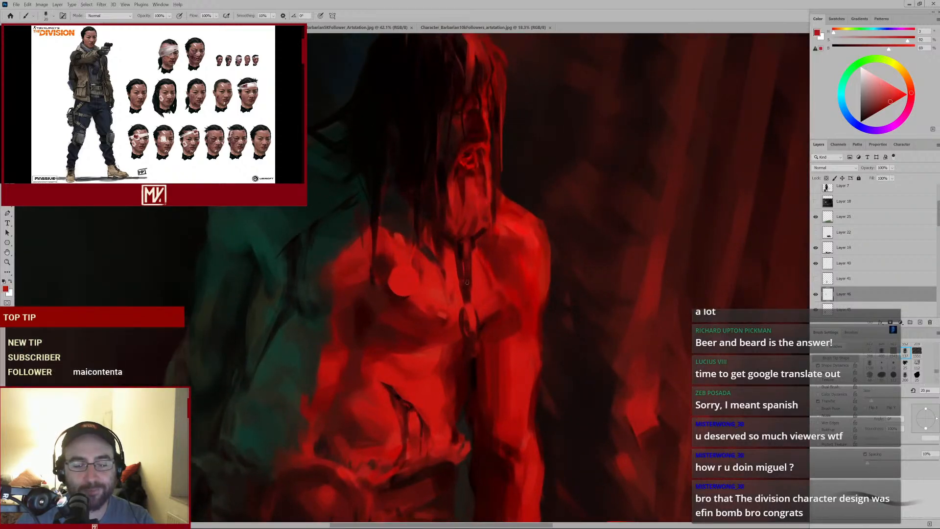
pyautogui.keyDown('alt'); pyautogui.click(472, 238); pyautogui.keyUp('alt')
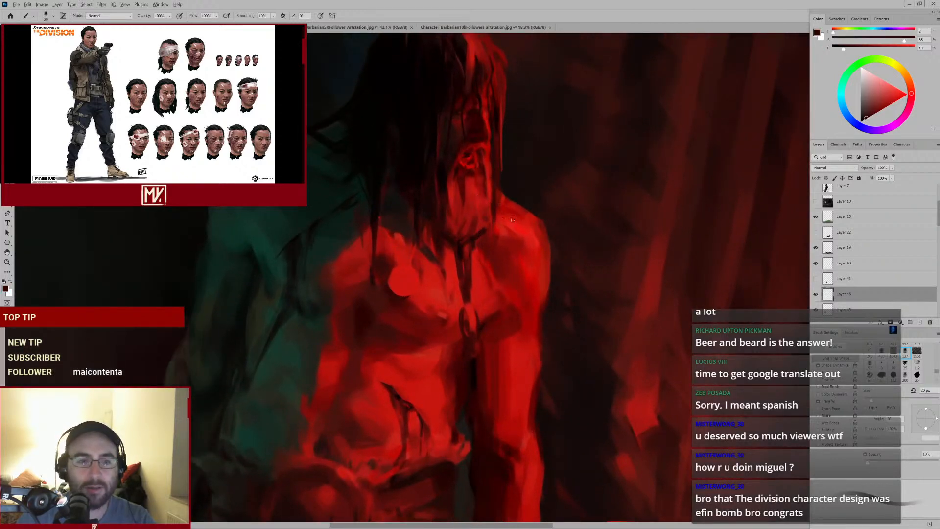
pyautogui.moveTo(468, 245)
pyautogui.mouseDown()
pyautogui.moveTo(430, 268)
pyautogui.moveTo(464, 274)
pyautogui.mouseUp()
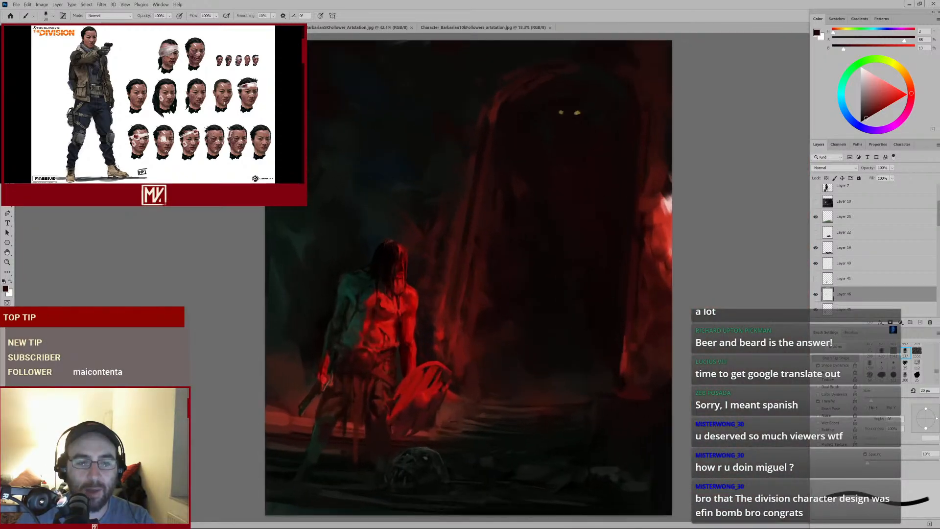
# Sample reds from the neck and chest, enlarge the brush, and dab paint over the neck and upper chest
pyautogui.moveTo(386, 275)
pyautogui.mouseDown()
pyautogui.moveTo(424, 274)
pyautogui.moveTo(457, 245)
pyautogui.moveTo(453, 237)
pyautogui.mouseUp()
pyautogui.keyDown('alt'); pyautogui.click(442, 263); pyautogui.keyUp('alt')
pyautogui.keyDown('alt'); pyautogui.click(447, 248); pyautogui.keyUp('alt')
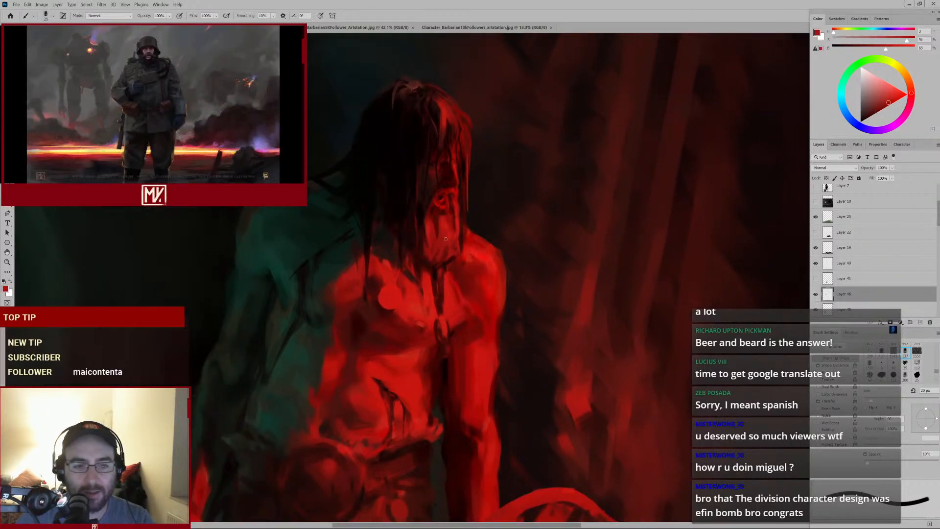
pyautogui.keyDown('alt'); pyautogui.click(448, 297); pyautogui.keyUp('alt')
pyautogui.press(']')
pyautogui.press(']')
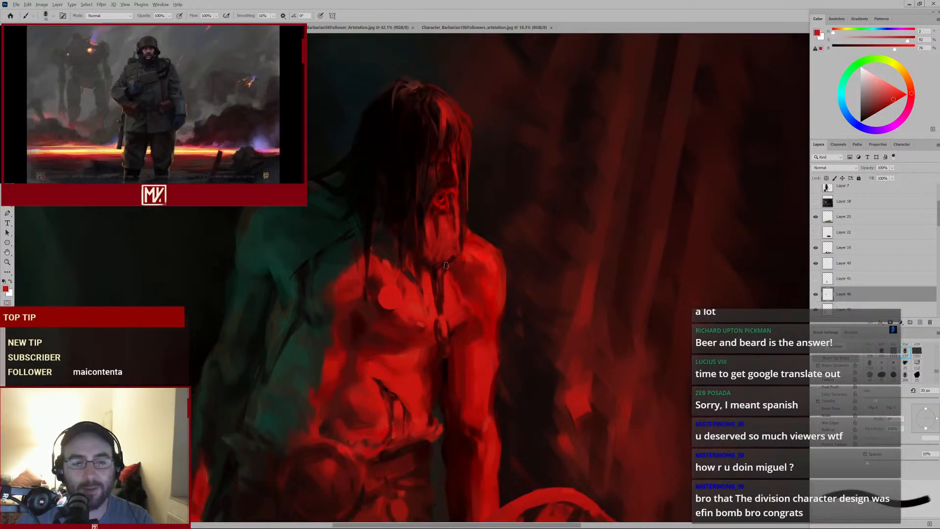
pyautogui.keyDown('alt'); pyautogui.click(422, 283); pyautogui.keyUp('alt')
pyautogui.keyDown('alt'); pyautogui.click(448, 291); pyautogui.keyUp('alt')
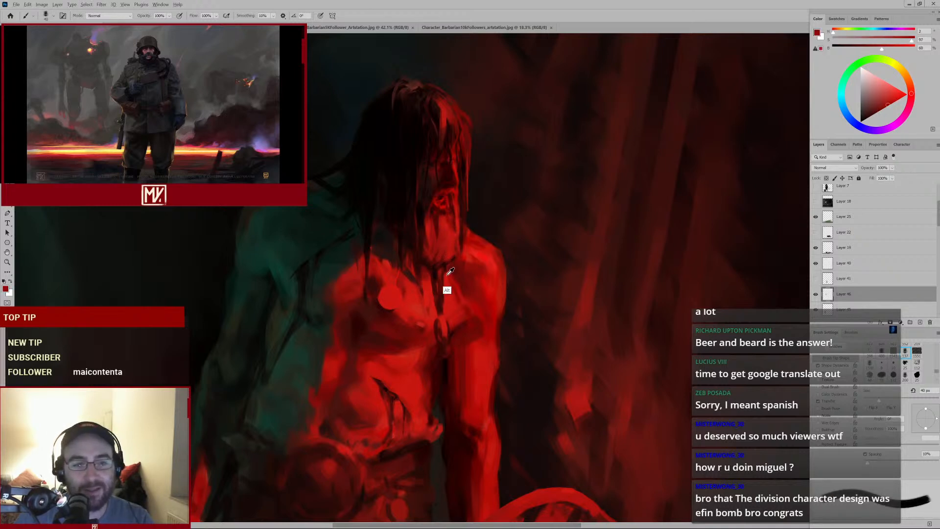
pyautogui.keyDown('alt'); pyautogui.click(457, 240); pyautogui.keyUp('alt')
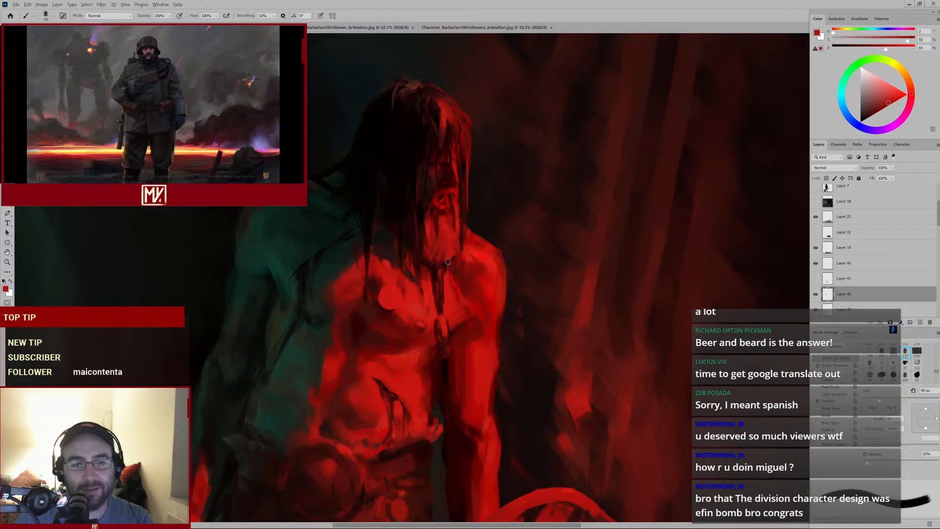
pyautogui.moveTo(482, 242)
pyautogui.mouseDown()
pyautogui.moveTo(433, 273)
pyautogui.moveTo(472, 244)
pyautogui.mouseUp()
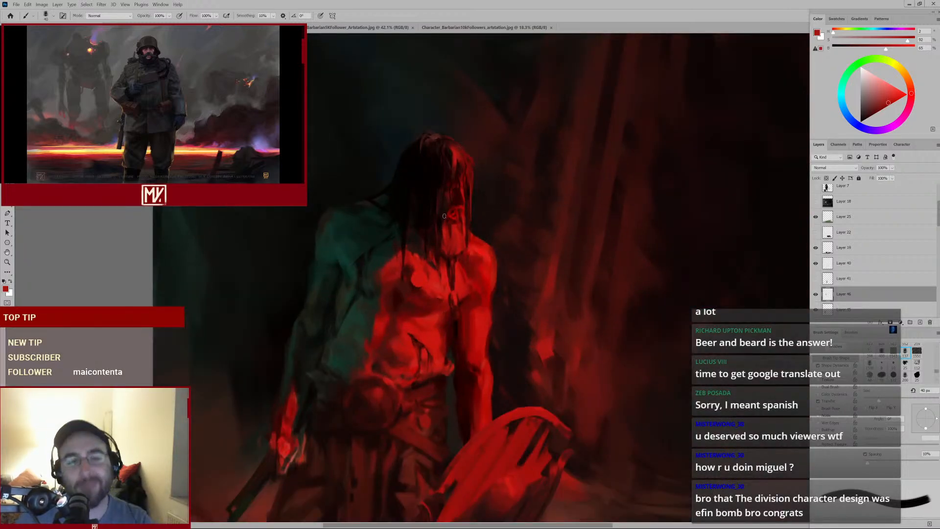
# Sample reds around the neck and paint strokes across the throat, collarbone and chest
pyautogui.click(453, 236)
pyautogui.keyDown('alt'); pyautogui.click(445, 235); pyautogui.keyUp('alt')
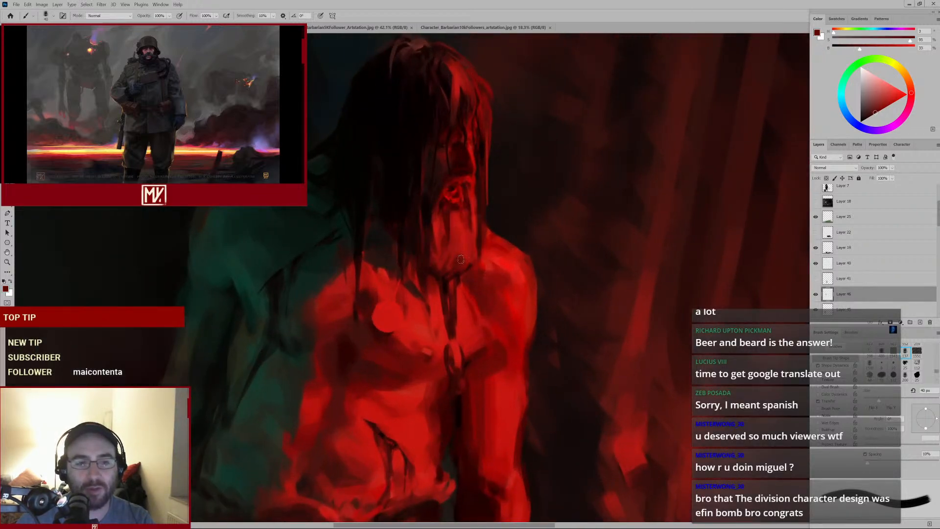
pyautogui.keyDown('alt'); pyautogui.click(453, 279); pyautogui.keyUp('alt')
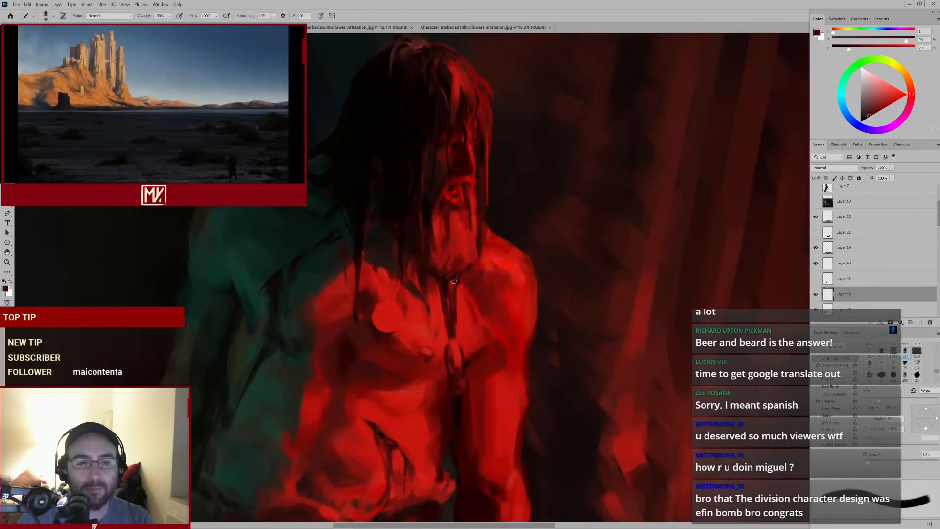
pyautogui.keyDown('alt'); pyautogui.click(473, 252); pyautogui.keyUp('alt')
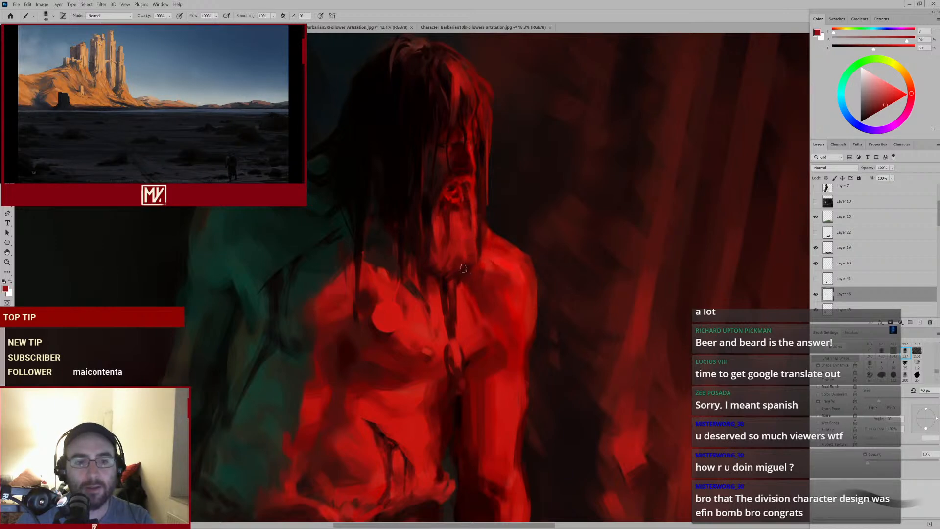
pyautogui.keyDown('alt'); pyautogui.click(461, 237); pyautogui.keyUp('alt')
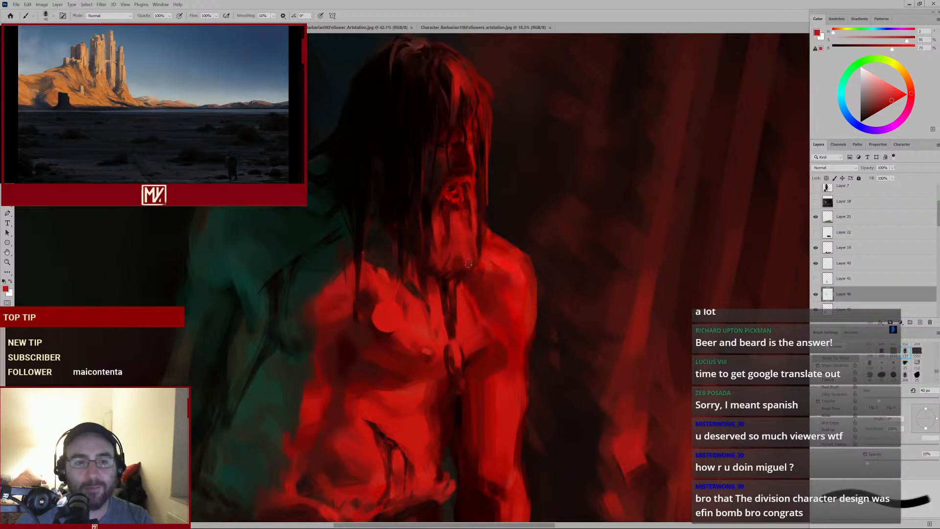
pyautogui.moveTo(471, 272)
pyautogui.mouseDown()
pyautogui.moveTo(424, 308)
pyautogui.moveTo(459, 286)
pyautogui.mouseUp()
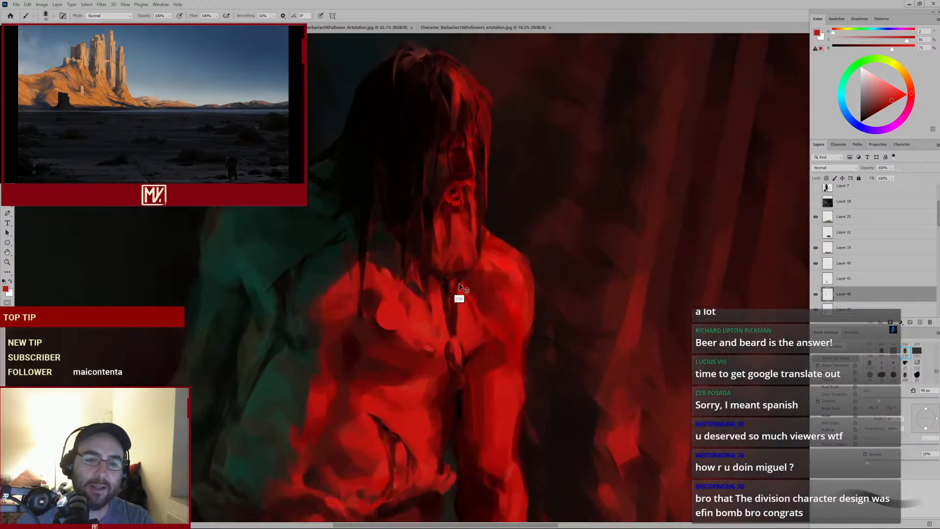
pyautogui.keyDown('alt'); pyautogui.click(436, 279); pyautogui.keyUp('alt')
pyautogui.keyDown('alt'); pyautogui.click(396, 263); pyautogui.keyUp('alt')
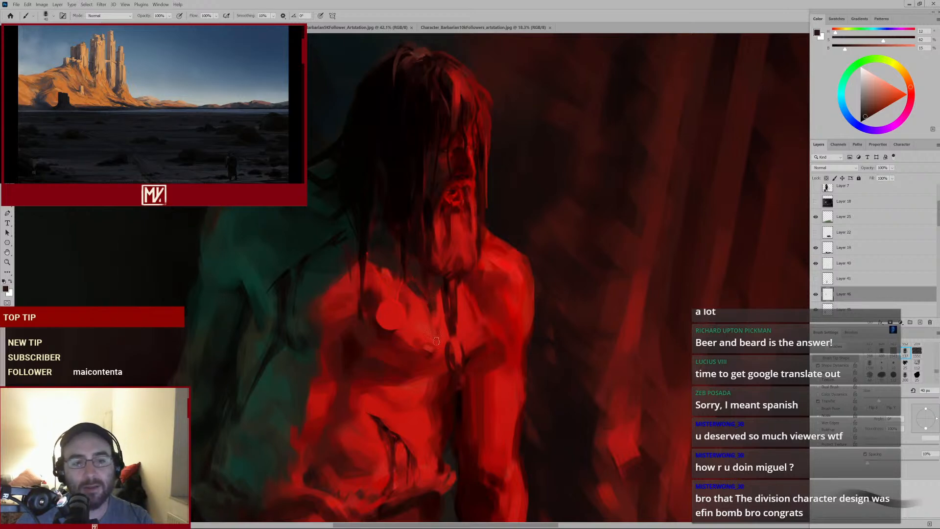
pyautogui.moveTo(409, 364); pyautogui.dragTo(428, 325)
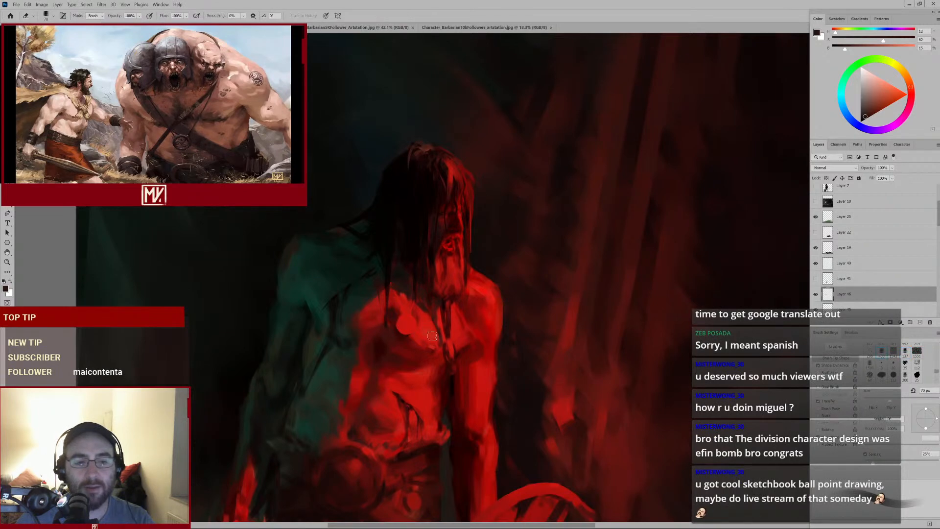
# Return to the Brush tool, sample dark tones from the hair, and paint a stroke along the hair beside the face
pyautogui.scroll(5, 428, 354)
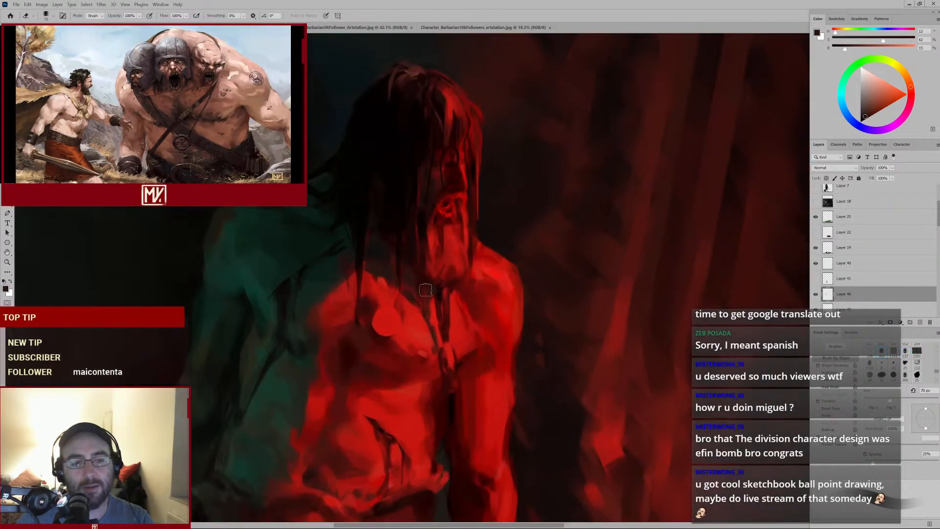
pyautogui.press('b')
pyautogui.keyDown('alt'); pyautogui.click(386, 260); pyautogui.keyUp('alt')
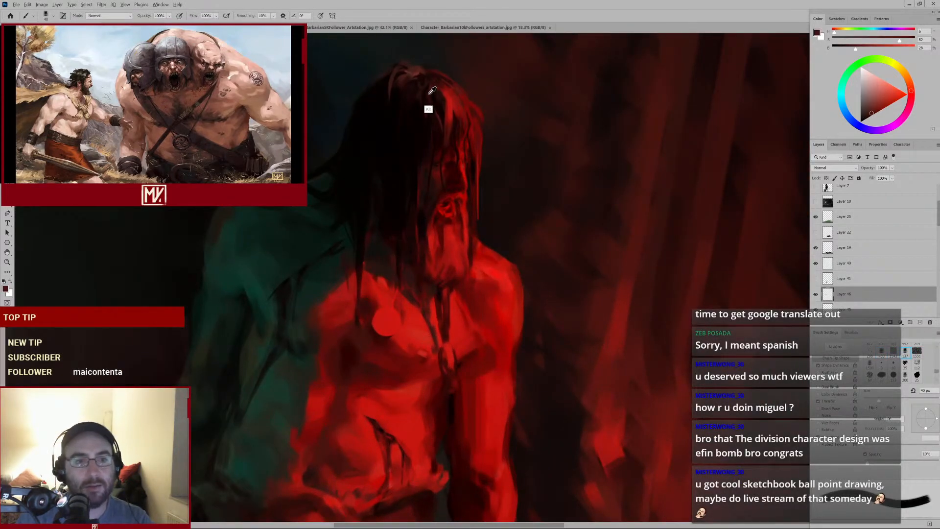
pyautogui.keyDown('alt'); pyautogui.click(428, 94); pyautogui.keyUp('alt')
pyautogui.press('[')
pyautogui.press('[')
pyautogui.moveTo(446, 193); pyautogui.dragTo(417, 219)
pyautogui.keyDown('alt'); pyautogui.click(420, 139); pyautogui.keyUp('alt')
pyautogui.press(']')
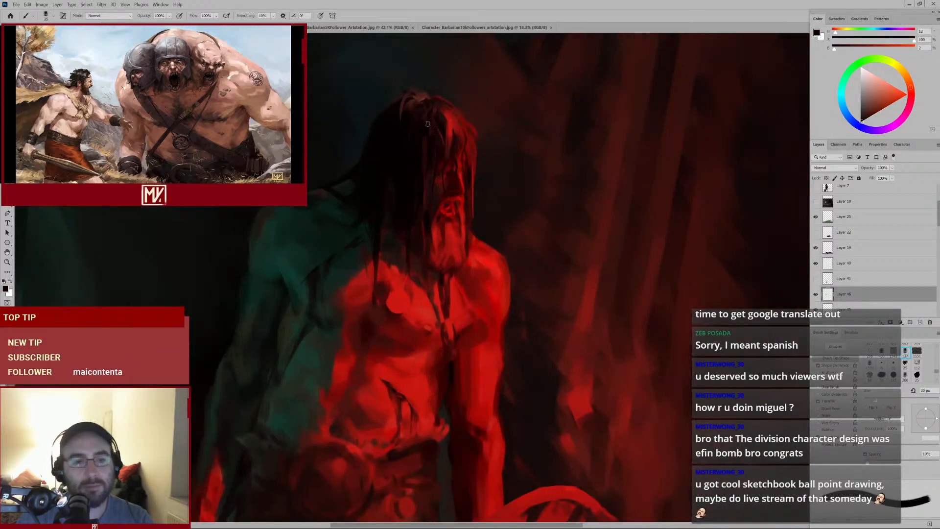
# Sample dark reds at the top of the head and paint a stroke down through the hair, resizing the brush
pyautogui.keyDown('alt'); pyautogui.click(424, 149); pyautogui.keyUp('alt')
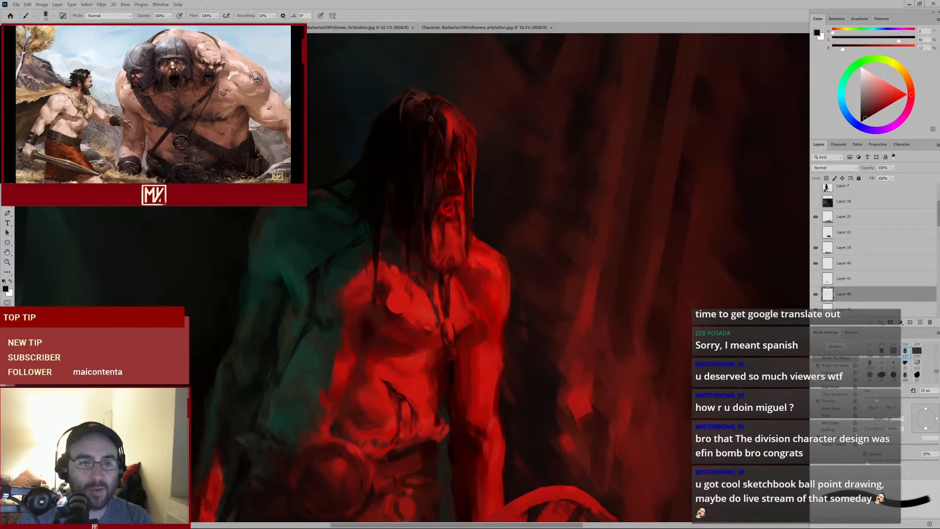
pyautogui.press('[')
pyautogui.keyDown('ctrl'); pyautogui.click(453, 123); pyautogui.keyUp('ctrl')
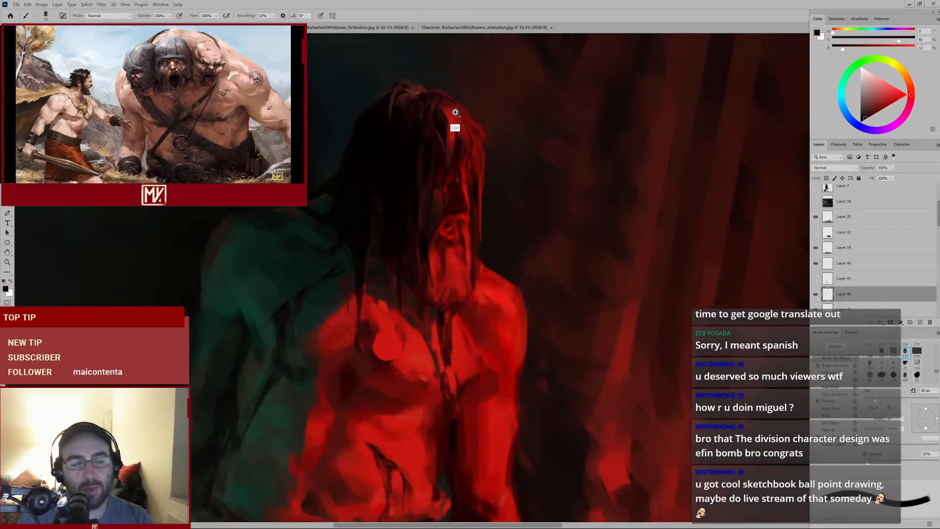
pyautogui.keyDown('ctrl'); pyautogui.click(452, 124); pyautogui.keyUp('ctrl')
pyautogui.moveTo(427, 121); pyautogui.dragTo(437, 175)
pyautogui.keyDown('alt'); pyautogui.click(434, 168); pyautogui.keyUp('alt')
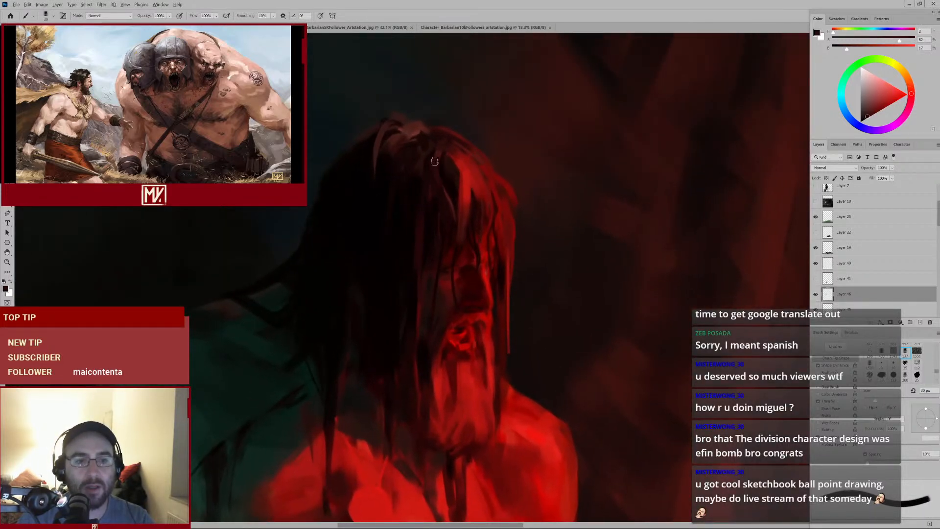
# Shrink the brush and paint upward strokes along the hair on both sides of the face, resampling reds
pyautogui.press('[')
pyautogui.keyDown('ctrl'); pyautogui.keyDown('alt'); pyautogui.click(444, 193); pyautogui.keyUp('alt'); pyautogui.keyUp('ctrl')
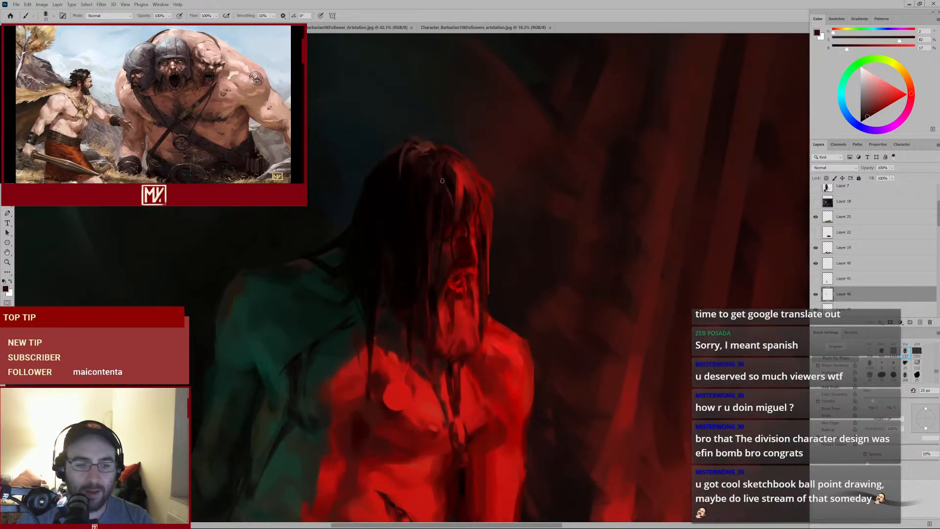
pyautogui.moveTo(450, 240); pyautogui.dragTo(454, 193)
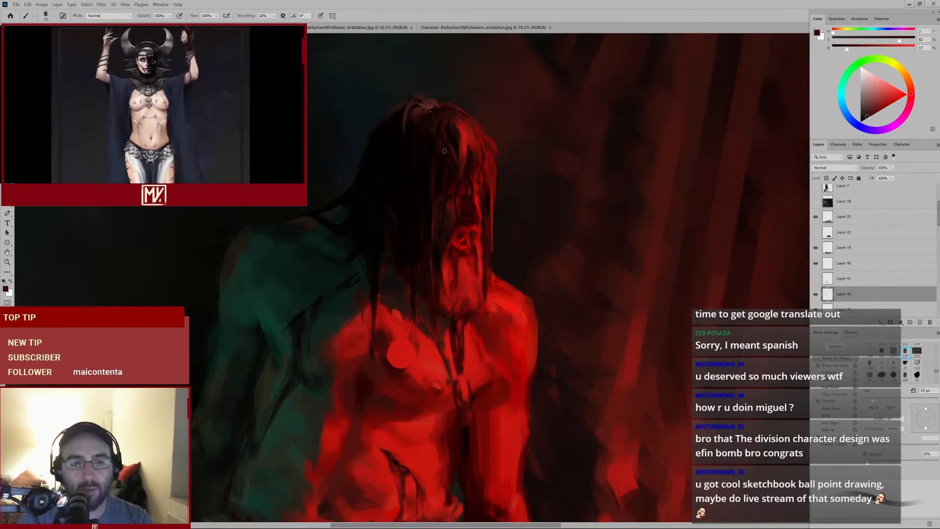
pyautogui.moveTo(500, 220); pyautogui.dragTo(508, 164)
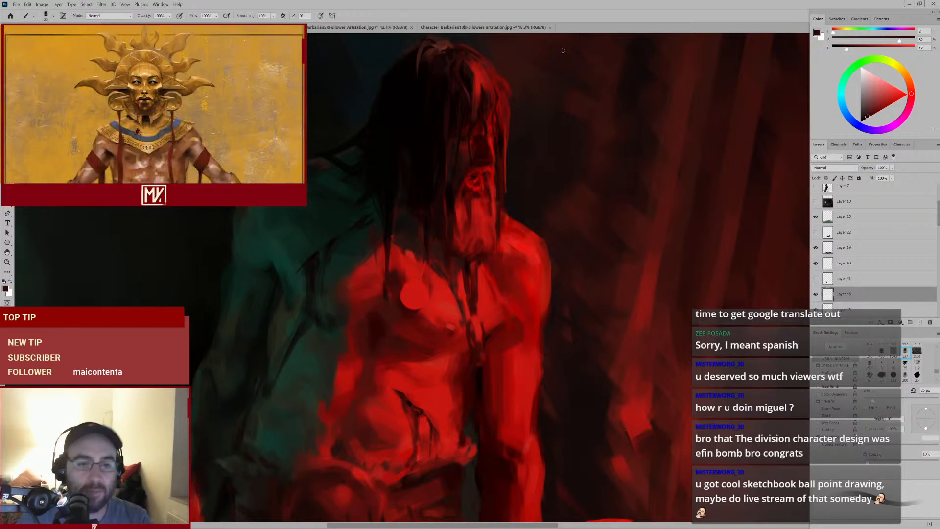
pyautogui.keyDown('alt'); pyautogui.click(467, 233); pyautogui.keyUp('alt')
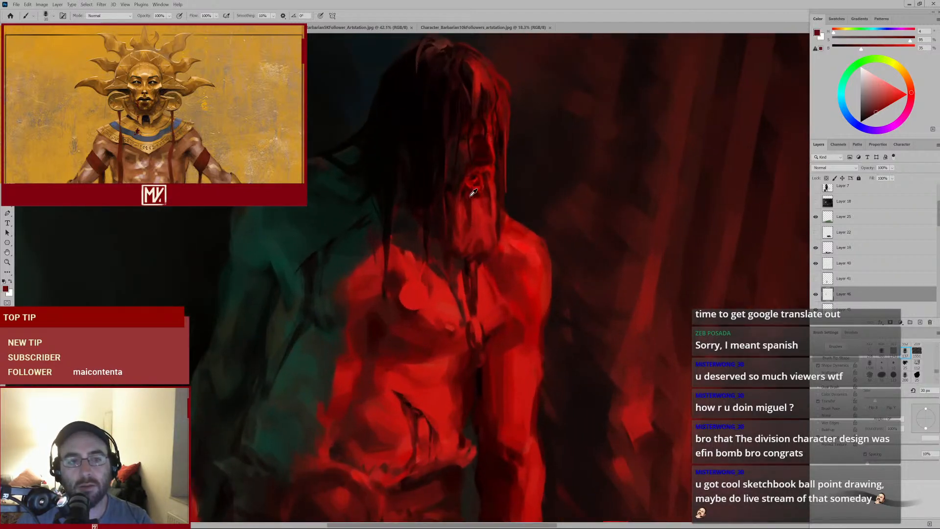
pyautogui.keyDown('alt'); pyautogui.click(453, 186); pyautogui.keyUp('alt')
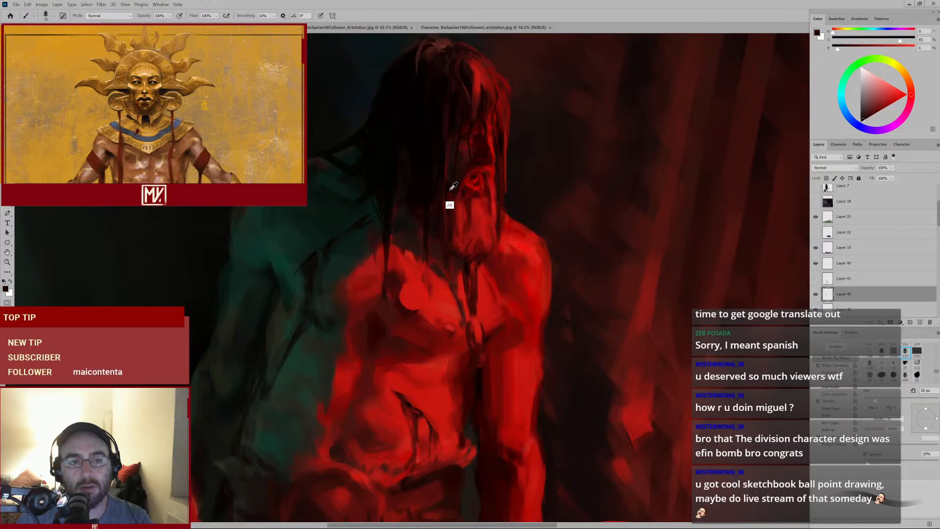
# Sample reds beside the face and neck, and paint a stroke down the barbarian's throat
pyautogui.keyDown('alt'); pyautogui.click(451, 188); pyautogui.keyUp('alt')
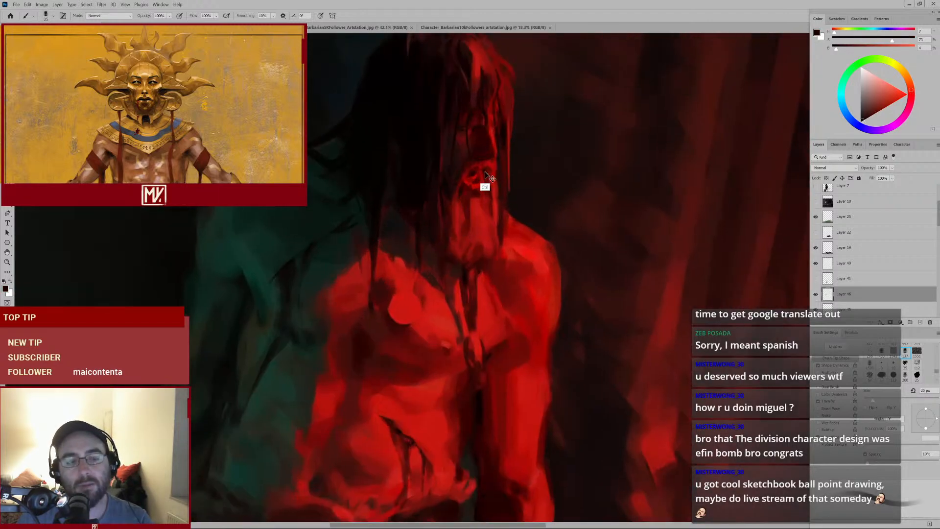
pyautogui.keyDown('alt'); pyautogui.click(460, 172); pyautogui.keyUp('alt')
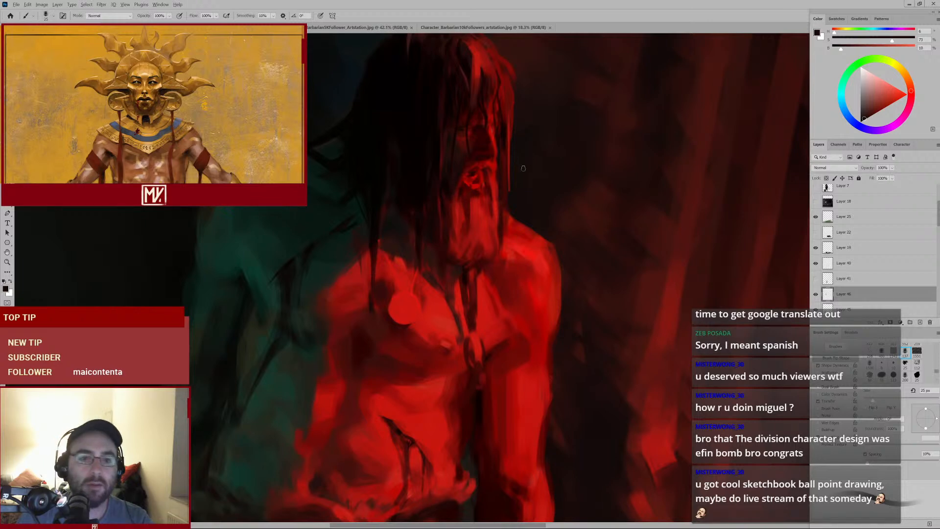
pyautogui.press('e')
pyautogui.scroll(-3, 459, 222)
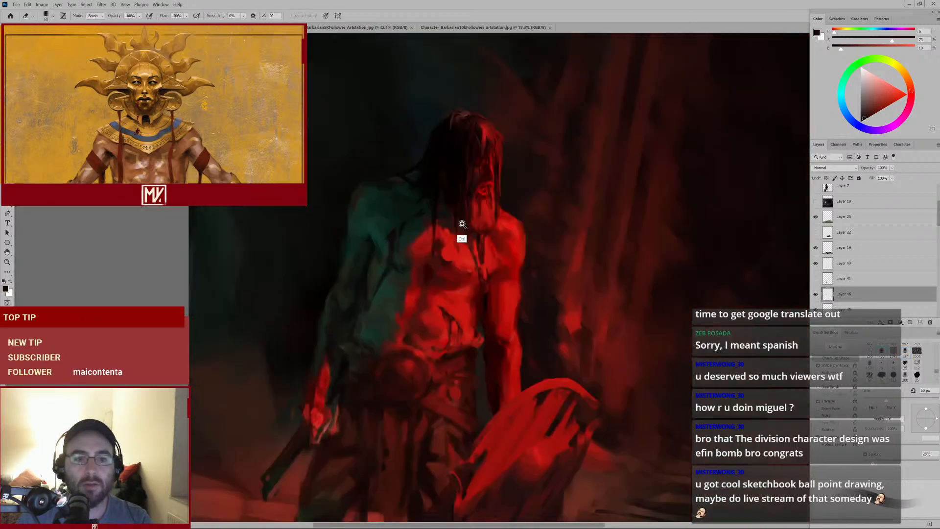
pyautogui.scroll(3, 465, 219)
pyautogui.press('b')
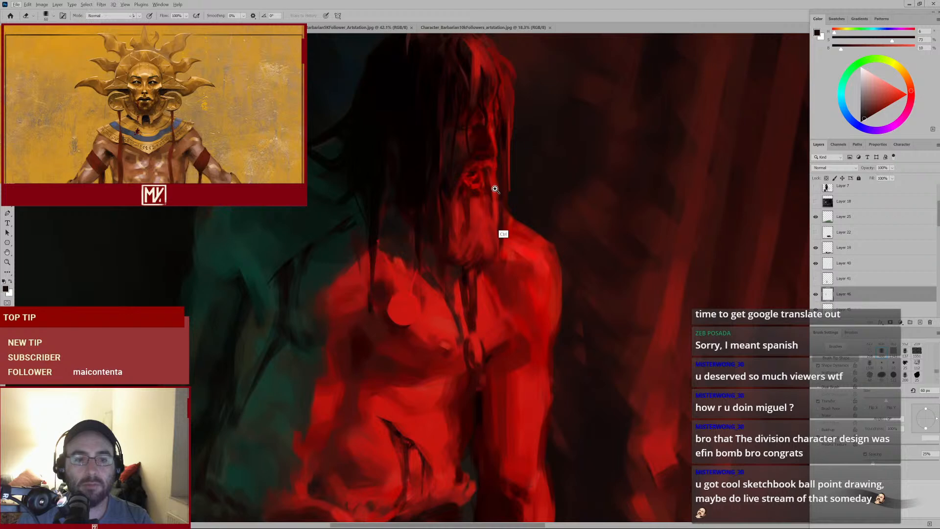
pyautogui.scroll(-3, 460, 265)
pyautogui.scroll(3, 448, 278)
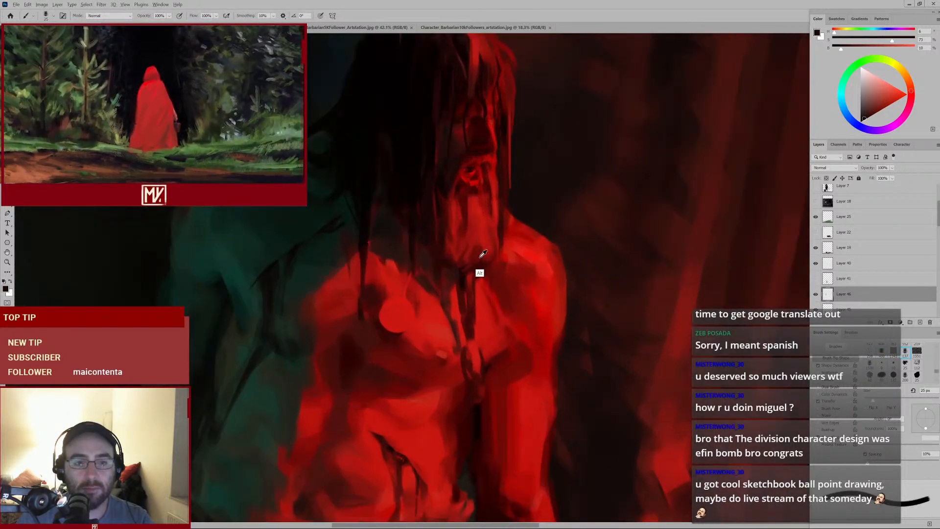
pyautogui.keyDown('alt'); pyautogui.click(488, 242); pyautogui.keyUp('alt')
pyautogui.keyDown('alt'); pyautogui.click(488, 256); pyautogui.keyUp('alt')
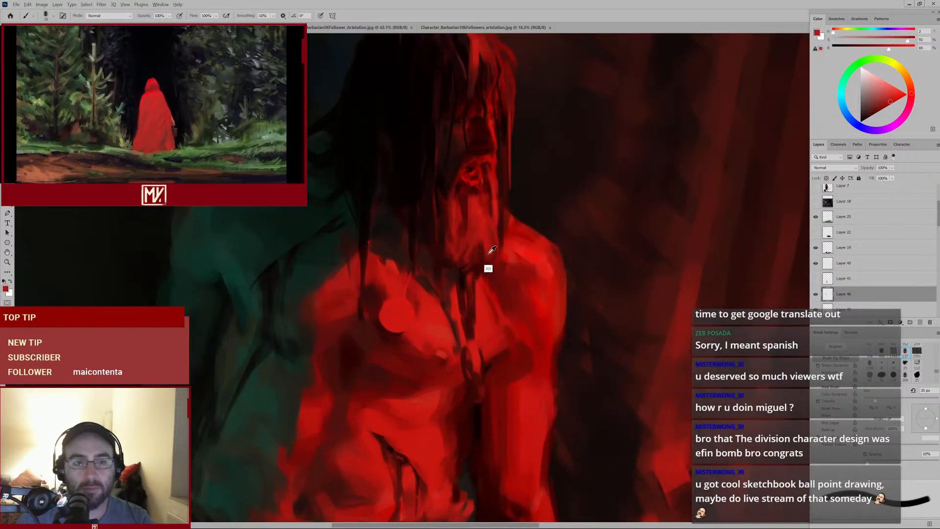
pyautogui.moveTo(485, 248)
pyautogui.mouseDown()
pyautogui.moveTo(457, 311)
pyautogui.moveTo(479, 297)
pyautogui.moveTo(479, 235)
pyautogui.moveTo(484, 293)
pyautogui.mouseUp()
# Shrink the brush and paint strokes down the center of the chest and across the right side of the neck
pyautogui.keyDown('alt'); pyautogui.click(472, 232); pyautogui.keyUp('alt')
pyautogui.keyDown('alt'); pyautogui.click(477, 269); pyautogui.keyUp('alt')
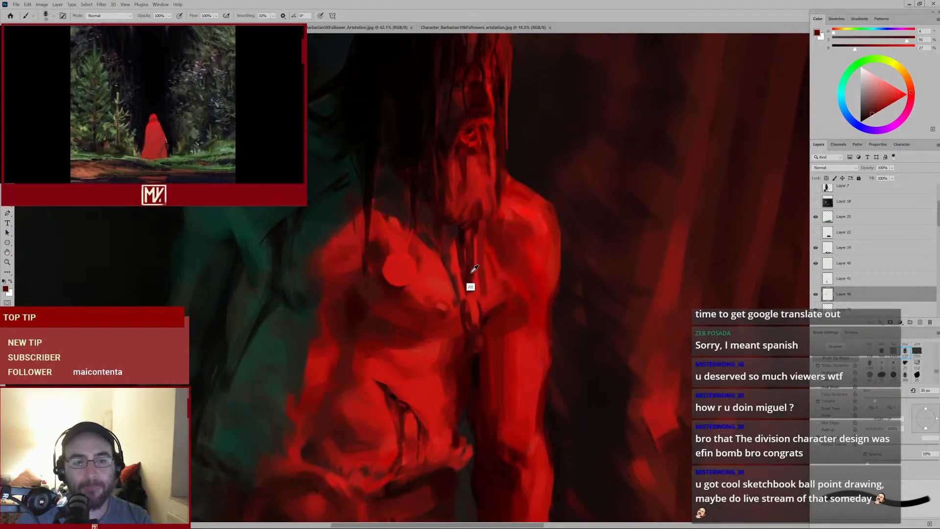
pyautogui.press('[')
pyautogui.moveTo(477, 260)
pyautogui.mouseDown()
pyautogui.moveTo(487, 338)
pyautogui.moveTo(468, 340)
pyautogui.moveTo(482, 320)
pyautogui.mouseUp()
pyautogui.keyDown('alt'); pyautogui.click(473, 318); pyautogui.keyUp('alt')
pyautogui.keyDown('alt'); pyautogui.click(497, 257); pyautogui.keyUp('alt')
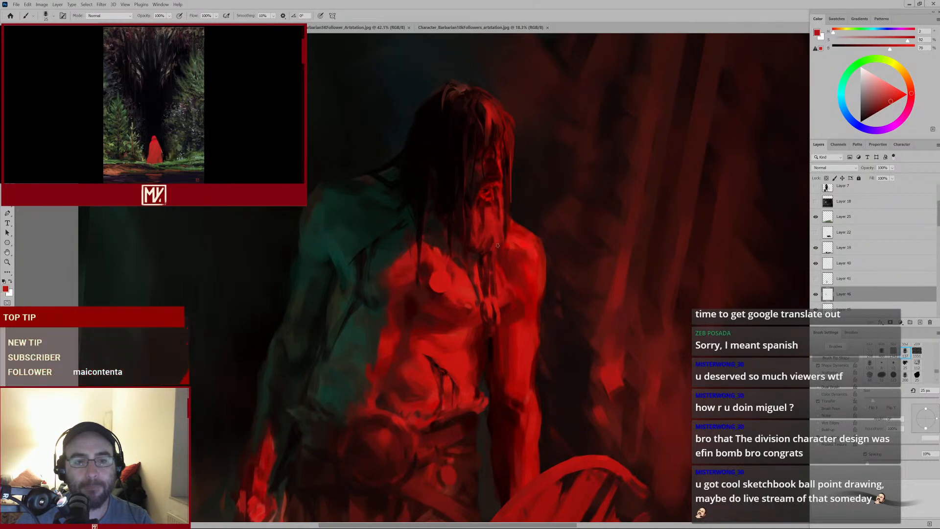
pyautogui.moveTo(511, 254)
pyautogui.mouseDown()
pyautogui.moveTo(470, 273)
pyautogui.moveTo(528, 277)
pyautogui.mouseUp()
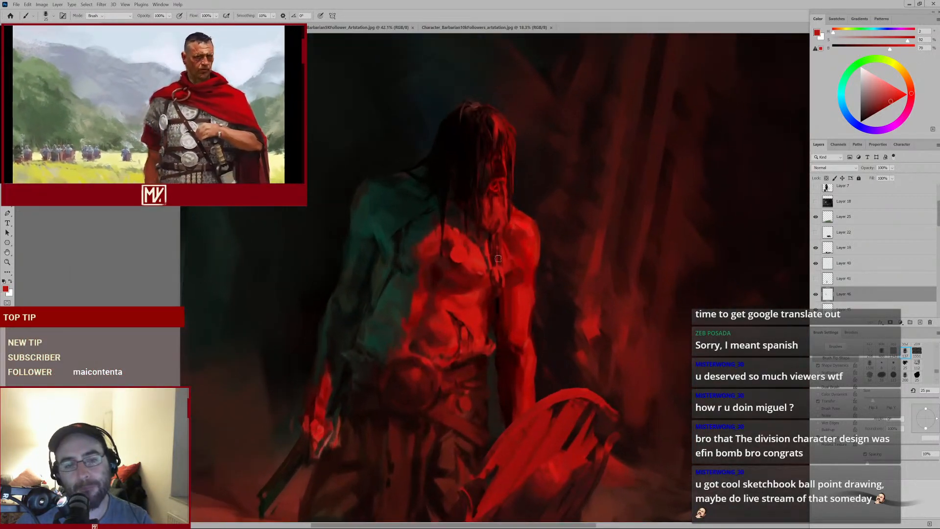
# Sample reds on the belly, enlarge the brush, and paint the round buckle and belt across the waist
pyautogui.press('e')
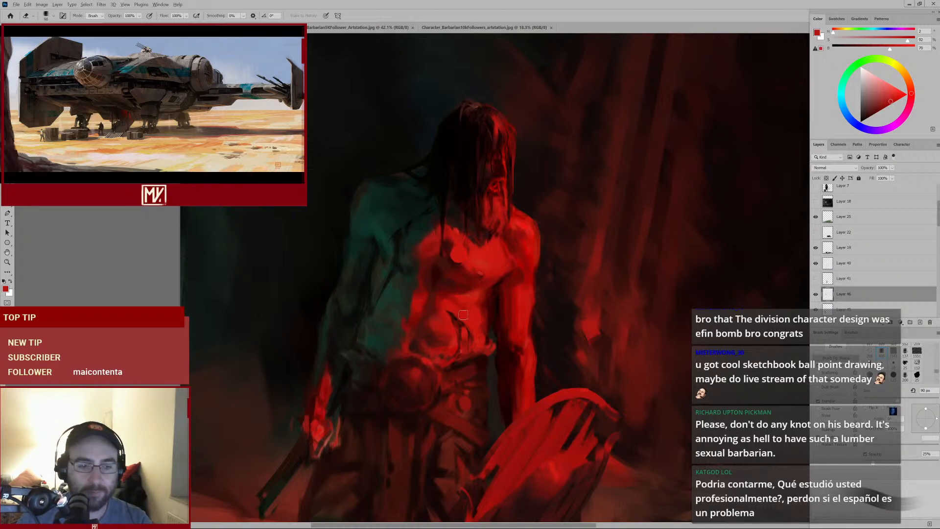
pyautogui.press('b')
pyautogui.keyDown('alt'); pyautogui.click(465, 330); pyautogui.keyUp('alt')
pyautogui.press(']')
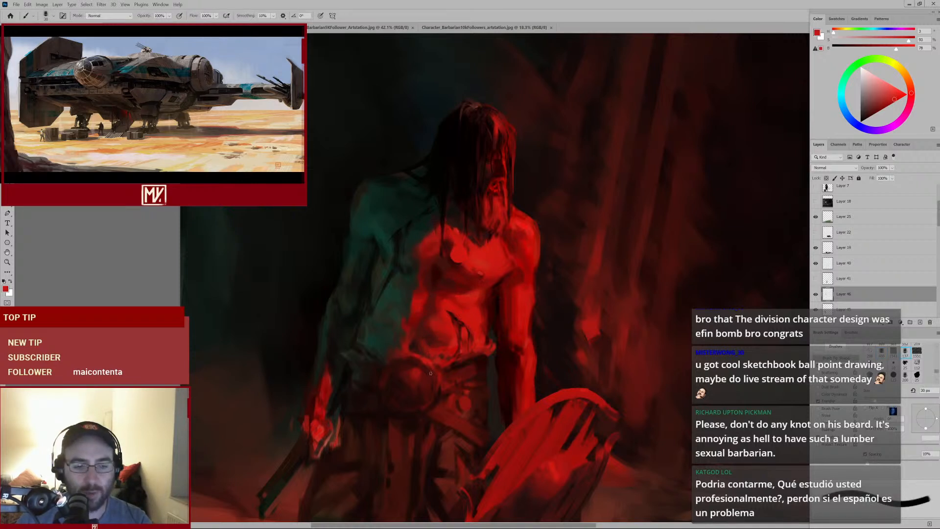
pyautogui.keyDown('alt'); pyautogui.click(413, 355); pyautogui.keyUp('alt')
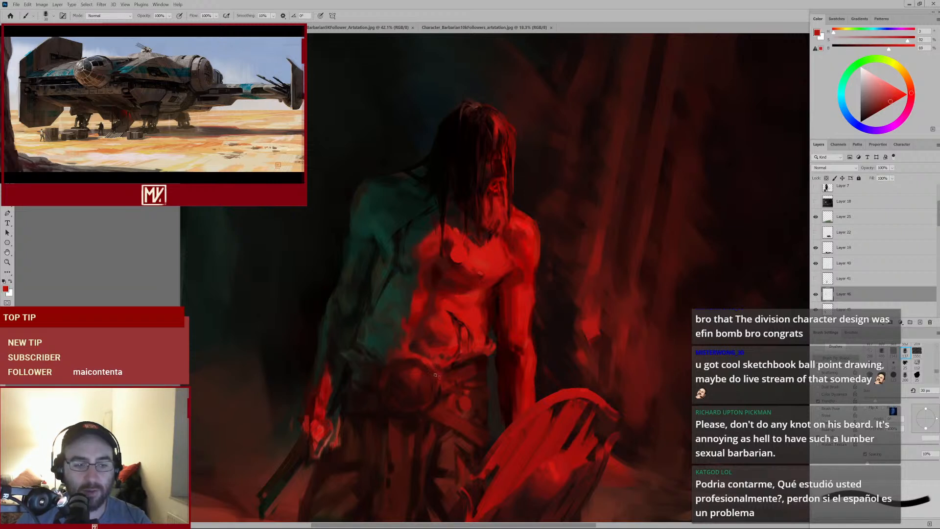
pyautogui.keyDown('alt'); pyautogui.click(427, 363); pyautogui.keyUp('alt')
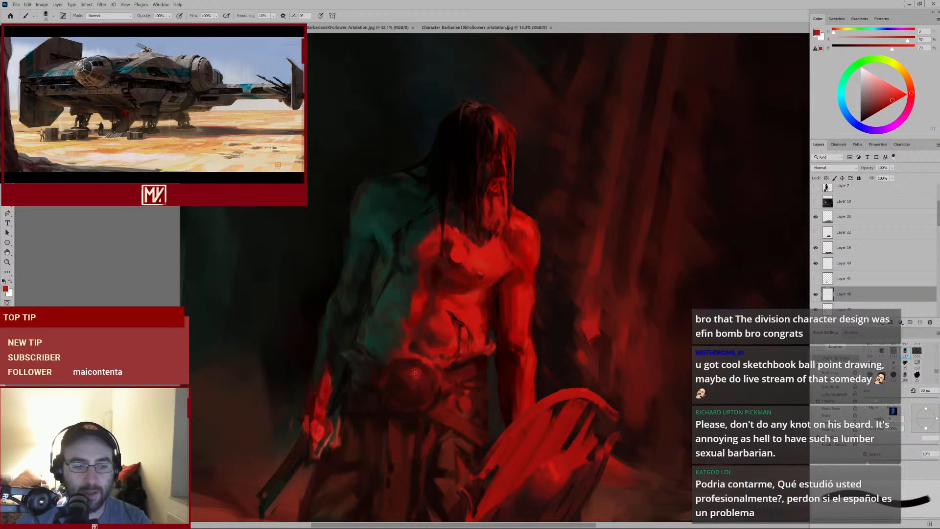
pyautogui.press(']')
pyautogui.keyDown('alt'); pyautogui.click(414, 374); pyautogui.keyUp('alt')
pyautogui.press(']')
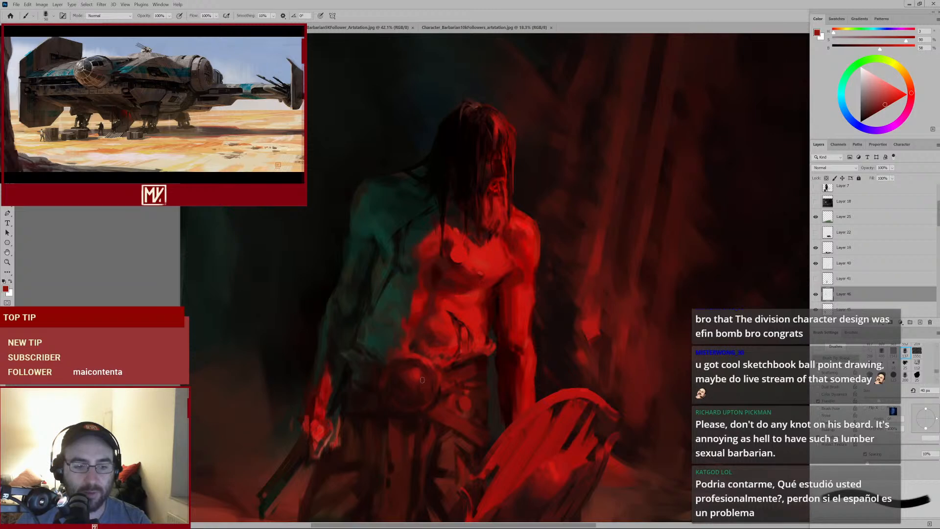
pyautogui.press(']')
pyautogui.moveTo(419, 407)
pyautogui.mouseDown()
pyautogui.moveTo(405, 420)
pyautogui.moveTo(430, 380)
pyautogui.moveTo(455, 380)
pyautogui.mouseUp()
# Sample dark reds and dab shading along the belt and waist around the buckle, shrinking the brush
pyautogui.keyDown('alt'); pyautogui.click(396, 379); pyautogui.keyUp('alt')
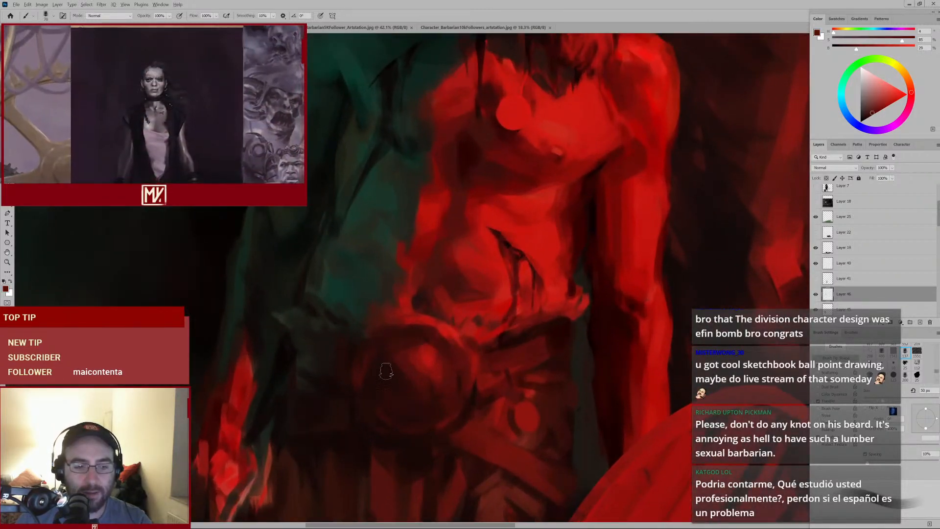
pyautogui.moveTo(395, 383); pyautogui.dragTo(416, 401)
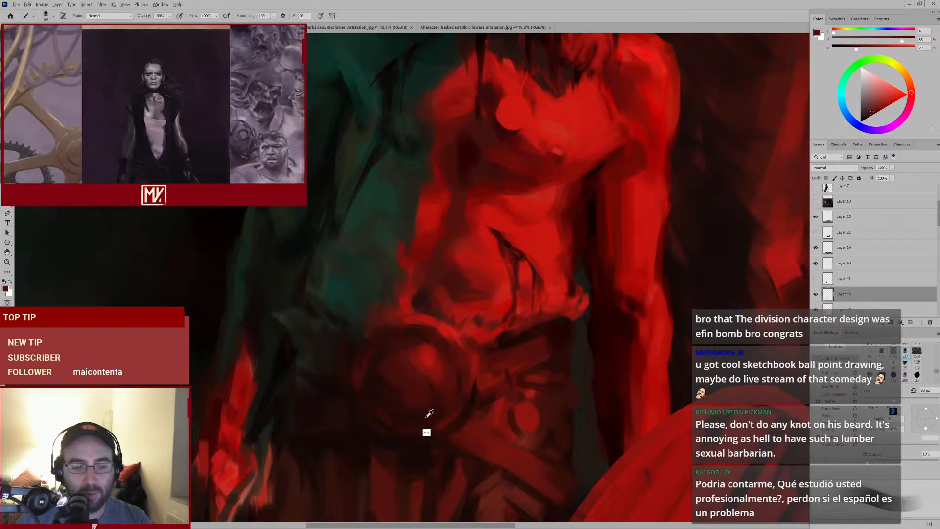
pyautogui.keyDown('alt'); pyautogui.click(425, 419); pyautogui.keyUp('alt')
pyautogui.press('[')
pyautogui.keyDown('alt'); pyautogui.click(401, 358); pyautogui.keyUp('alt')
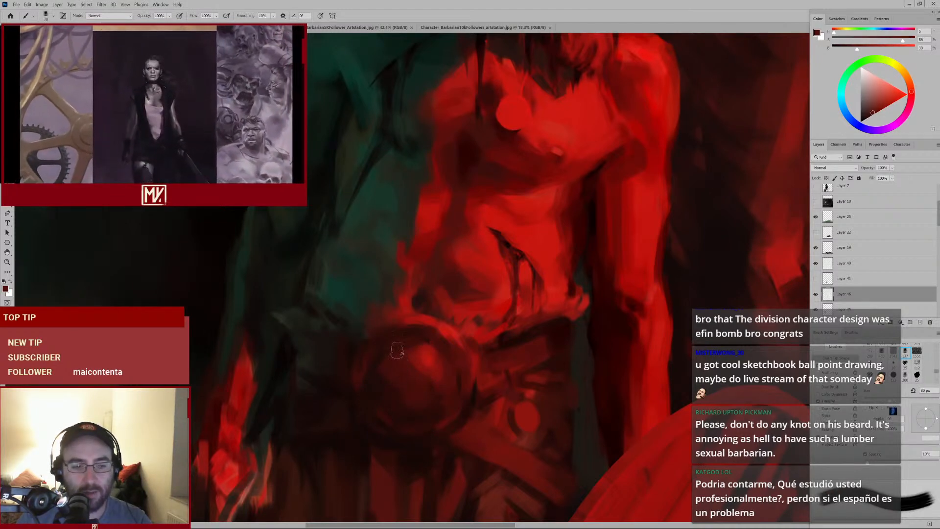
pyautogui.moveTo(447, 371)
pyautogui.mouseDown()
pyautogui.moveTo(421, 392)
pyautogui.moveTo(436, 364)
pyautogui.mouseUp()
pyautogui.keyDown('alt'); pyautogui.click(424, 368); pyautogui.keyUp('alt')
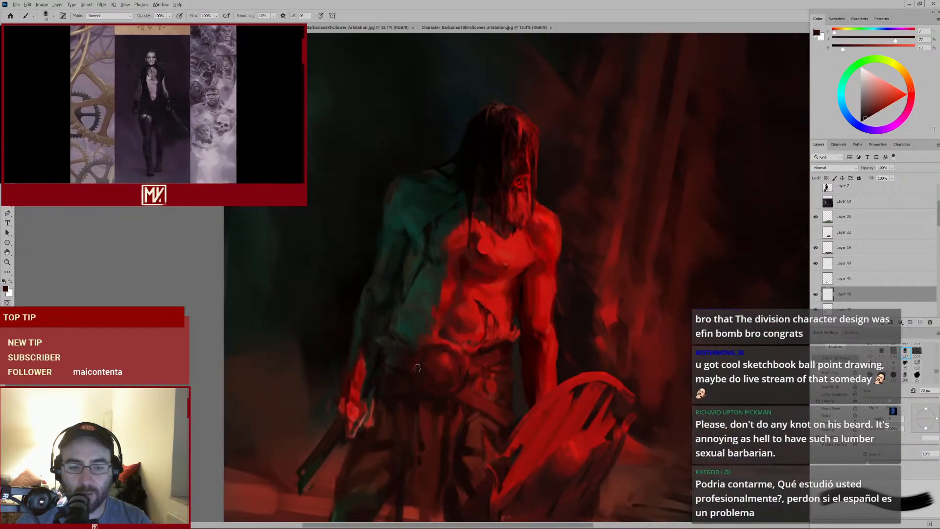
pyautogui.keyDown('alt'); pyautogui.click(425, 365); pyautogui.keyUp('alt')
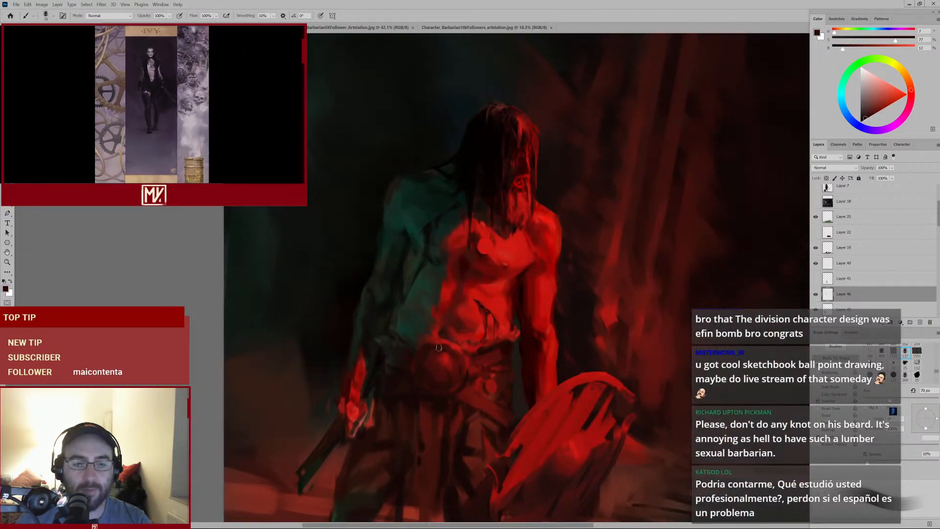
pyautogui.keyDown('alt'); pyautogui.click(417, 340); pyautogui.keyUp('alt')
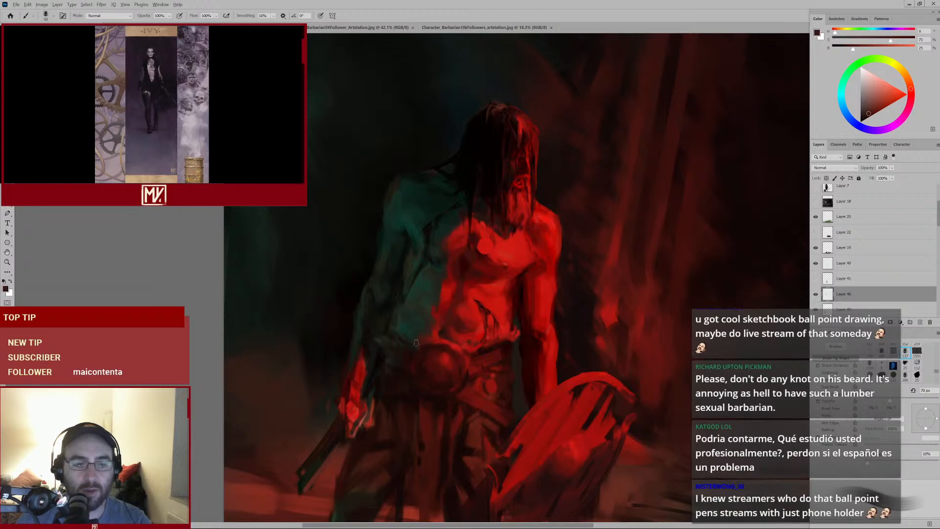
pyautogui.press('[')
pyautogui.keyDown('alt'); pyautogui.click(430, 334); pyautogui.keyUp('alt')
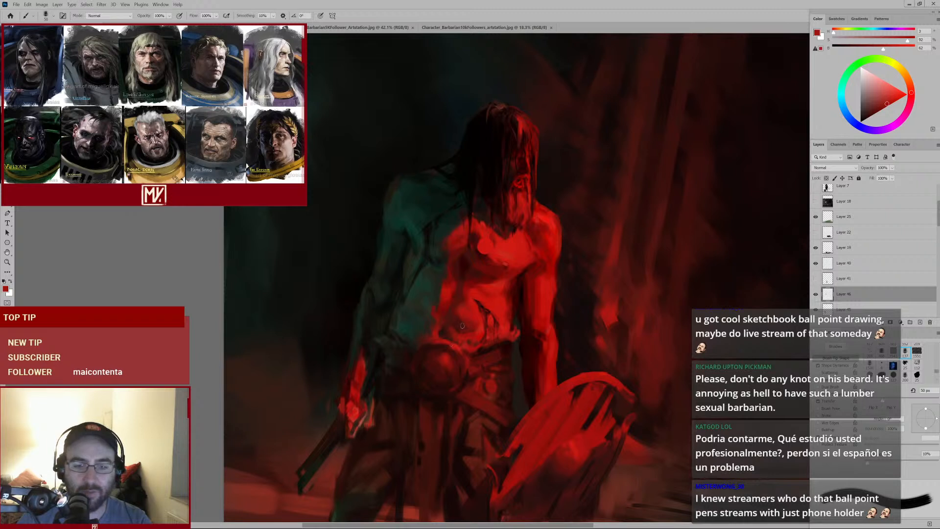
pyautogui.keyDown('alt'); pyautogui.click(466, 349); pyautogui.keyUp('alt')
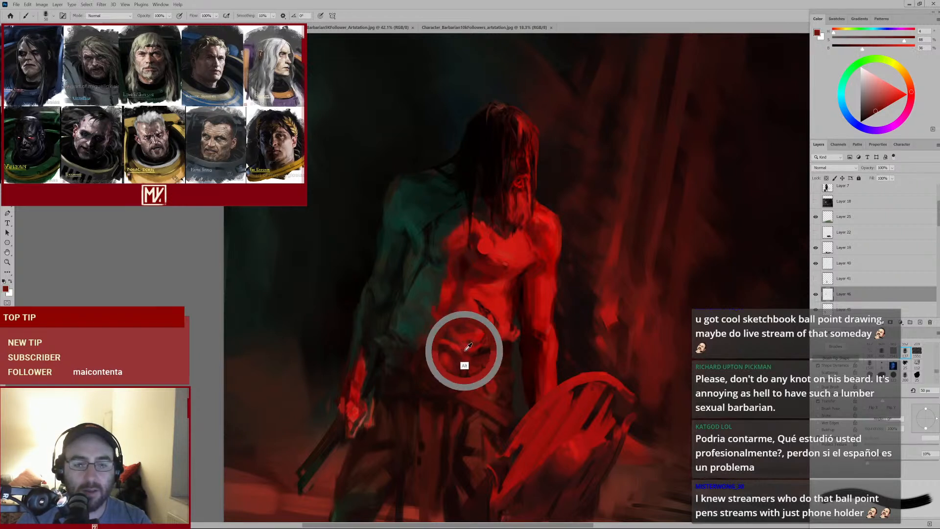
pyautogui.keyDown('alt'); pyautogui.click(468, 345); pyautogui.keyUp('alt')
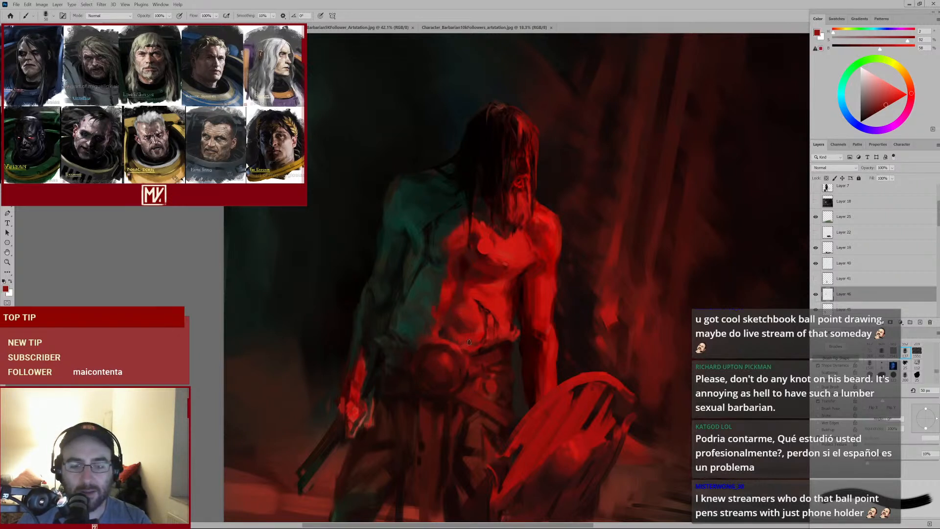
# Sample greens and reds and paint dabs on the hips just below the belt with a smaller brush
pyautogui.keyDown('alt'); pyautogui.click(408, 339); pyautogui.keyUp('alt')
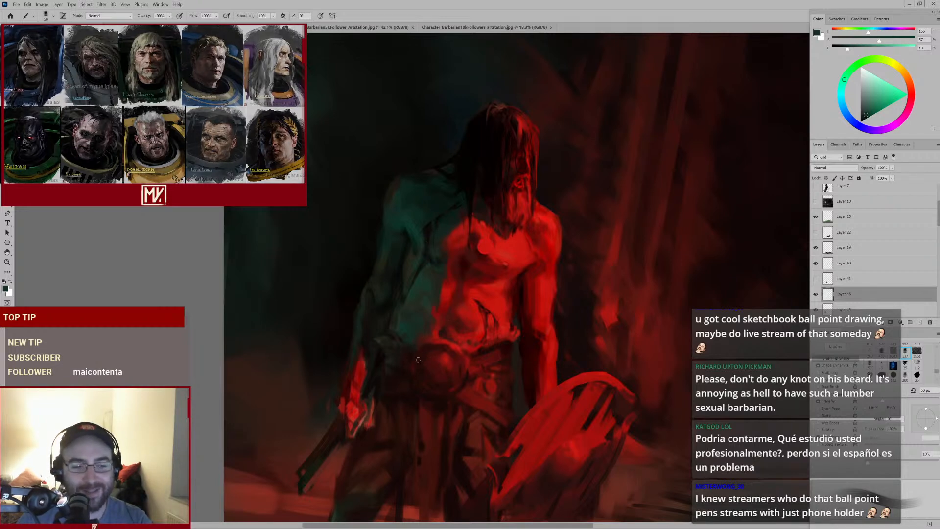
pyautogui.keyDown('alt'); pyautogui.click(387, 377); pyautogui.keyUp('alt')
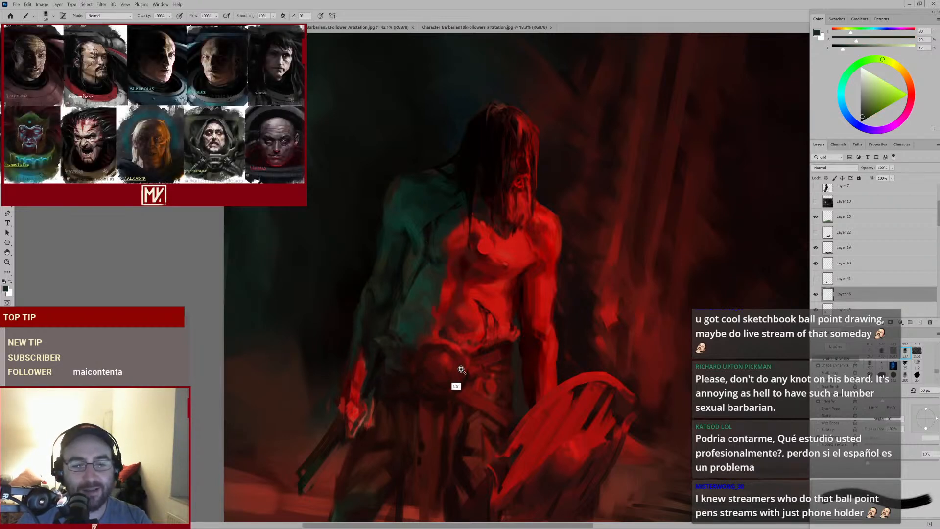
pyautogui.moveTo(461, 369); pyautogui.dragTo(453, 315)
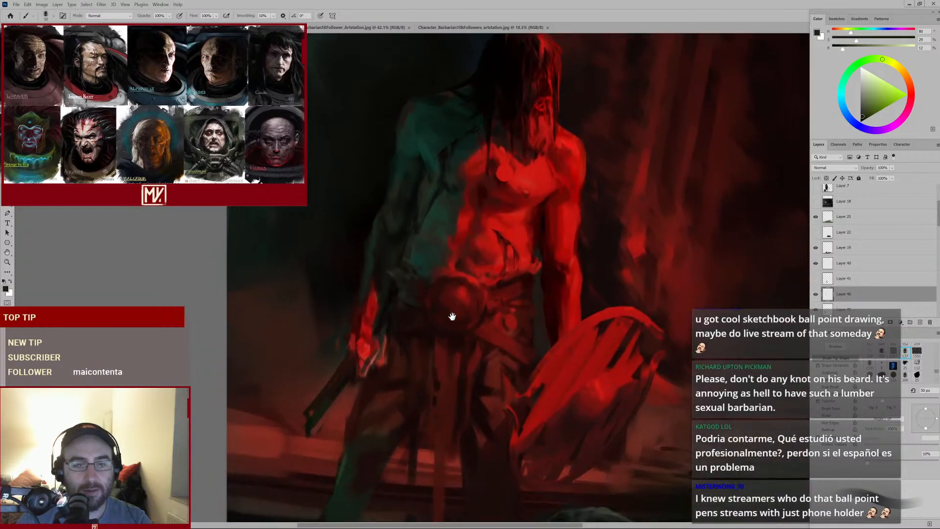
pyautogui.keyDown('alt'); pyautogui.click(439, 298); pyautogui.keyUp('alt')
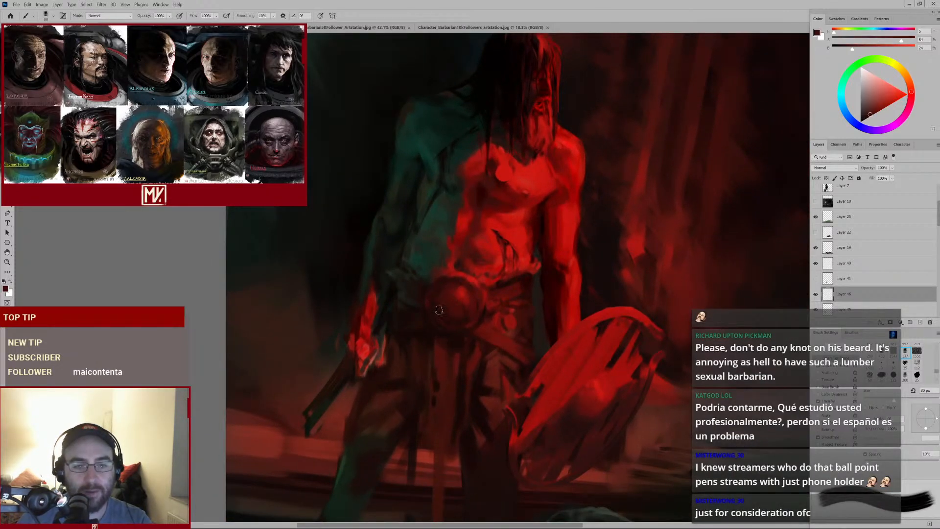
pyautogui.keyDown('alt'); pyautogui.click(458, 323); pyautogui.keyUp('alt')
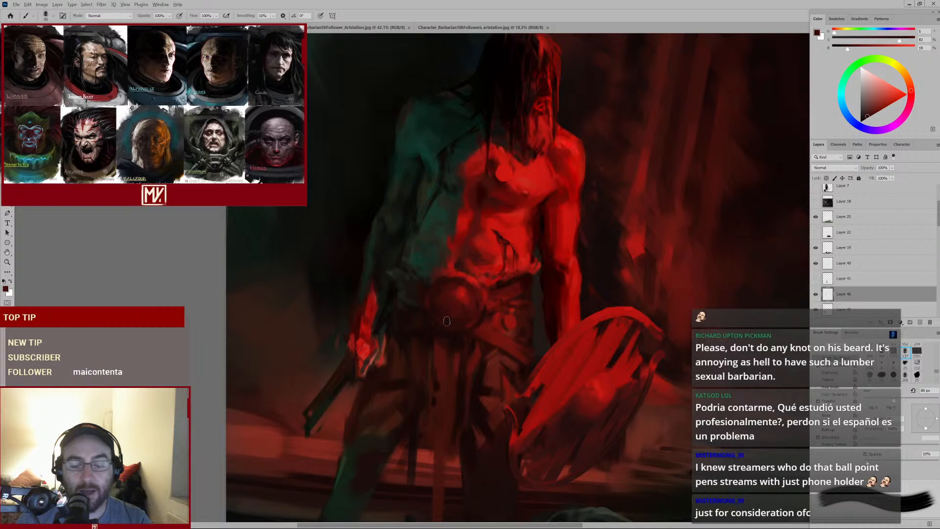
pyautogui.keyDown('alt'); pyautogui.click(443, 325); pyautogui.keyUp('alt')
pyautogui.keyDown('alt'); pyautogui.click(447, 335); pyautogui.keyUp('alt')
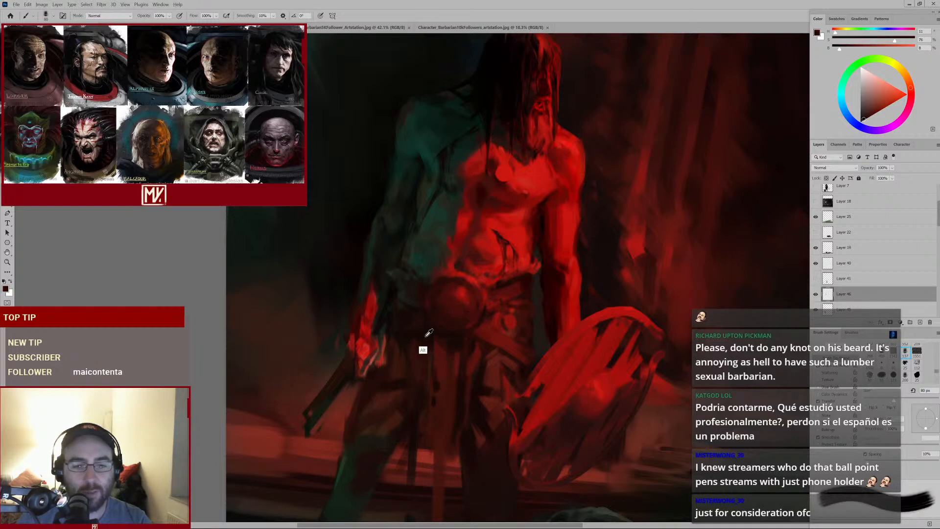
pyautogui.press('[')
pyautogui.press('[')
pyautogui.press('[')
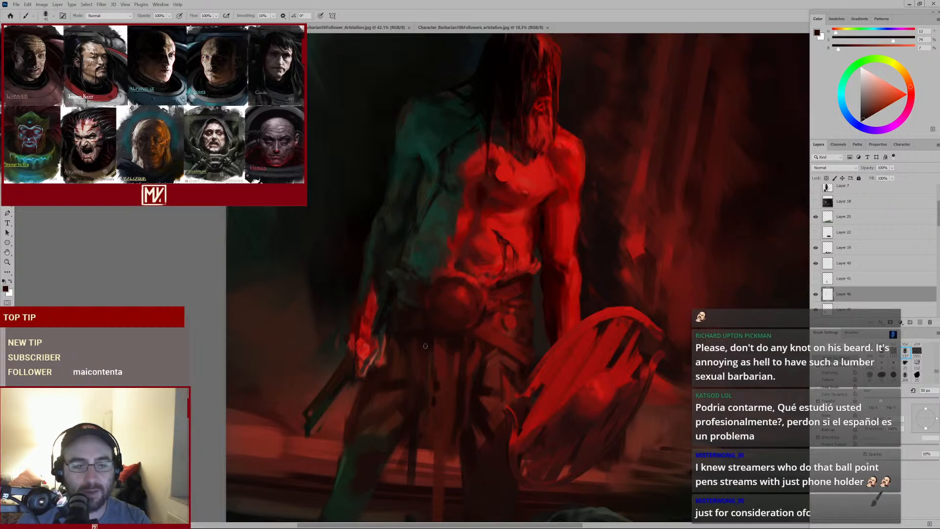
pyautogui.keyDown('alt'); pyautogui.click(411, 332); pyautogui.keyUp('alt')
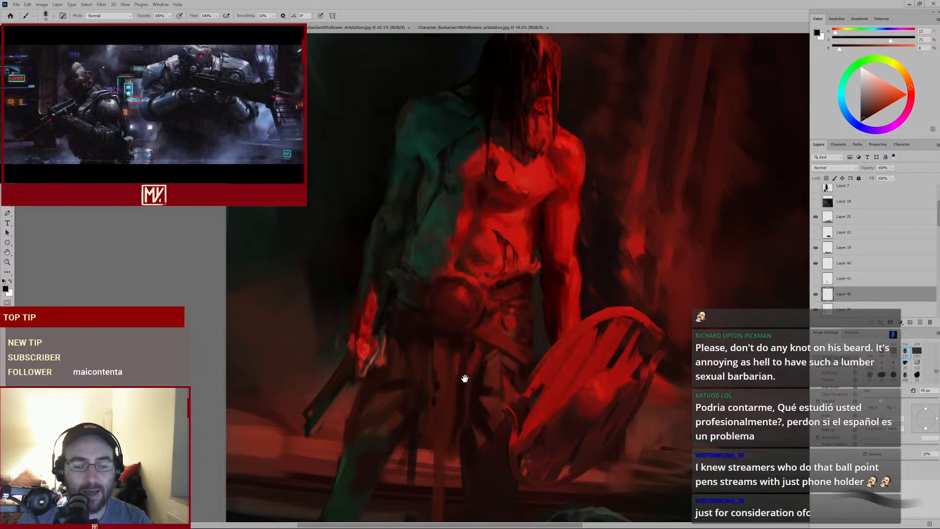
# Shrink the brush further and paint small marks on the loincloth below the belt
pyautogui.moveTo(463, 379); pyautogui.dragTo(462, 299)
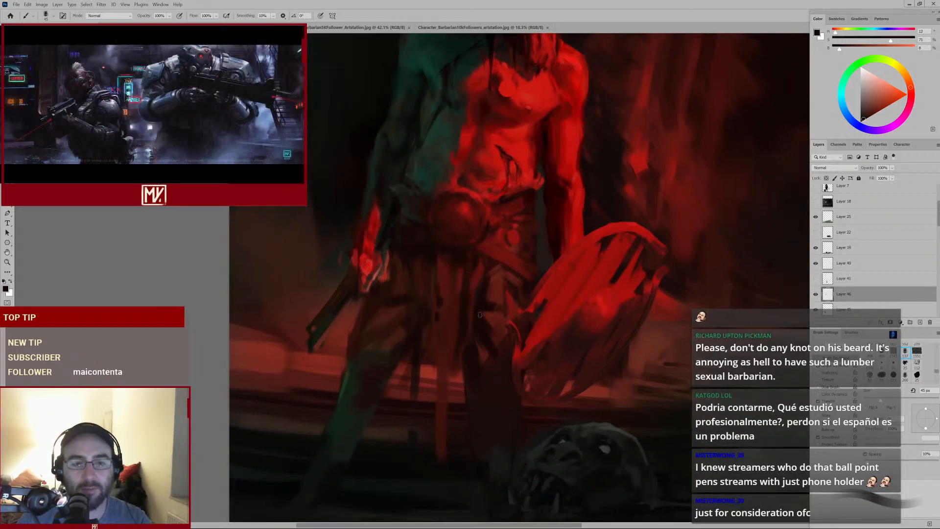
pyautogui.keyDown('alt'); pyautogui.click(472, 253); pyautogui.keyUp('alt')
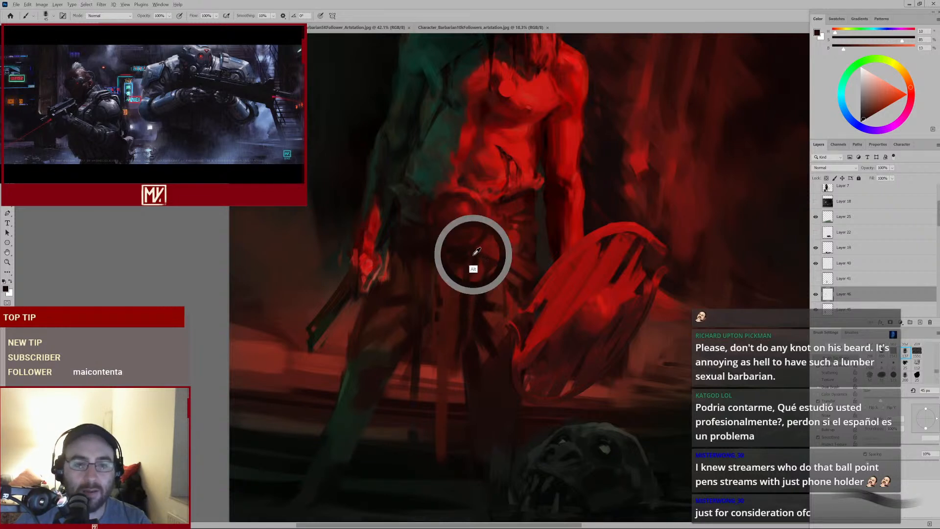
pyautogui.press('[')
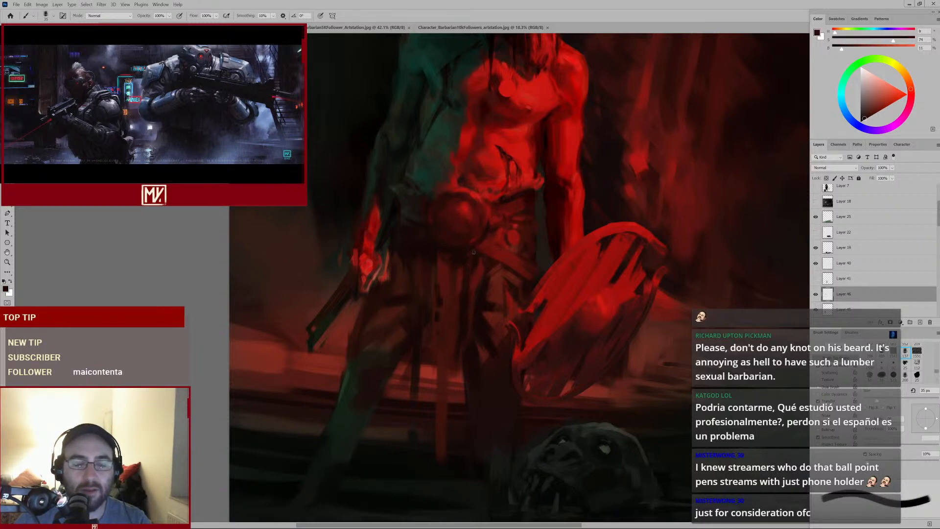
pyautogui.keyDown('alt'); pyautogui.click(505, 262); pyautogui.keyUp('alt')
pyautogui.keyDown('alt'); pyautogui.click(498, 269); pyautogui.keyUp('alt')
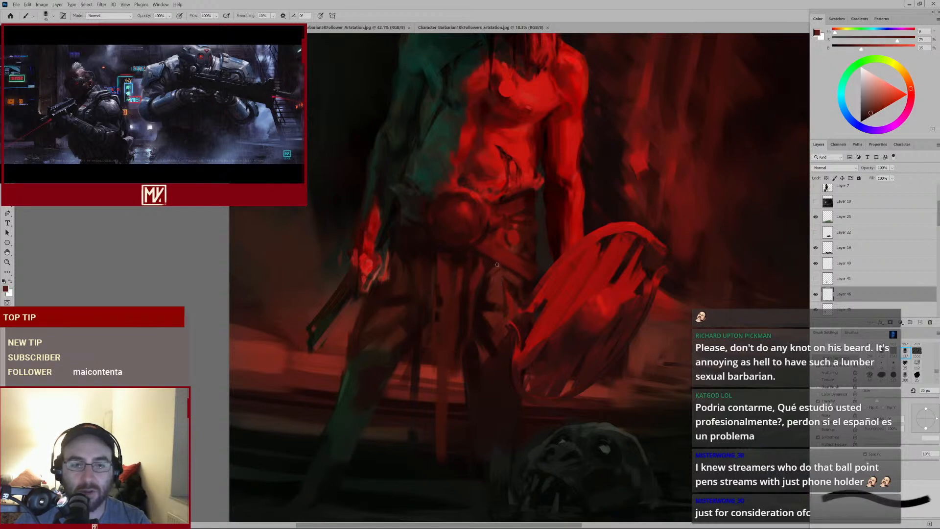
# Sample a red from the waist, enlarge the brush, and dab shading across the belt and round buckle
pyautogui.press(']')
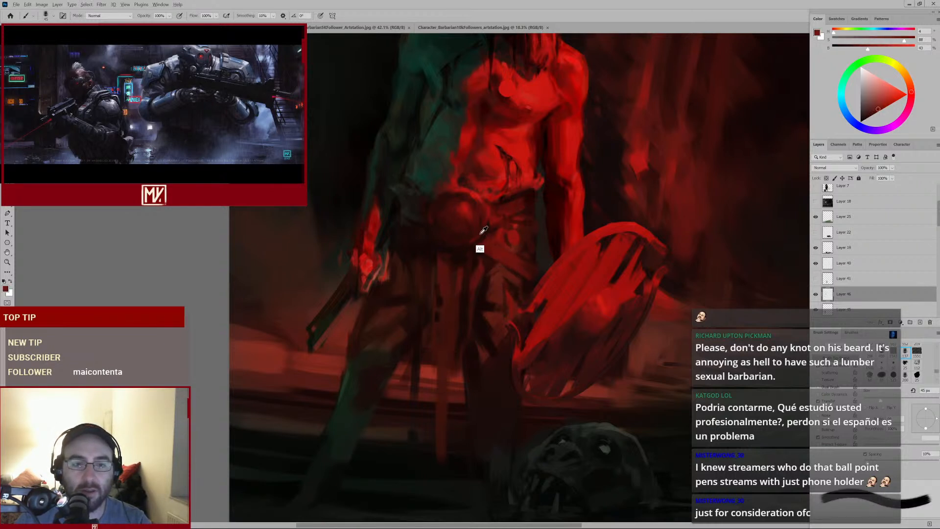
pyautogui.keyDown('alt'); pyautogui.click(480, 248); pyautogui.keyUp('alt')
pyautogui.keyDown('alt'); pyautogui.click(481, 196); pyautogui.keyUp('alt')
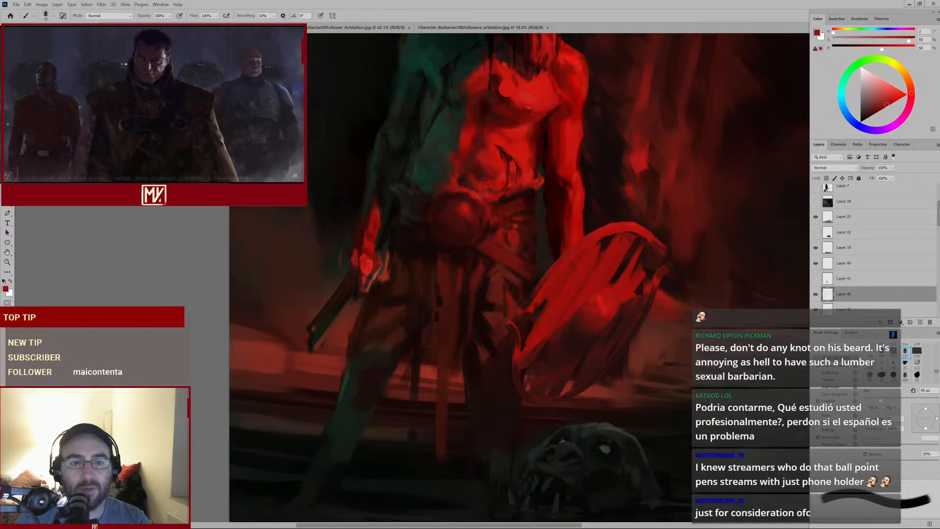
pyautogui.keyDown('alt'); pyautogui.click(467, 197); pyautogui.keyUp('alt')
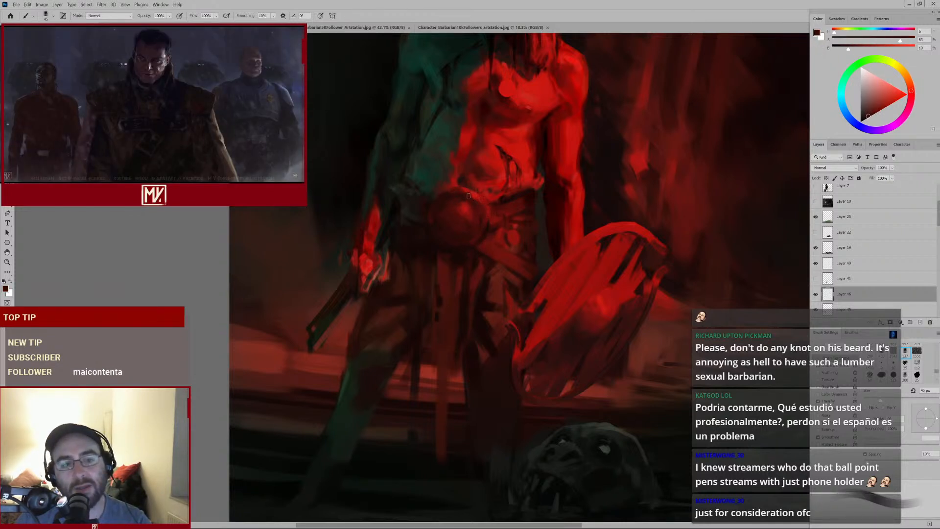
pyautogui.keyDown('alt'); pyautogui.click(463, 219); pyautogui.keyUp('alt')
pyautogui.press(']')
pyautogui.press(']')
pyautogui.press(']')
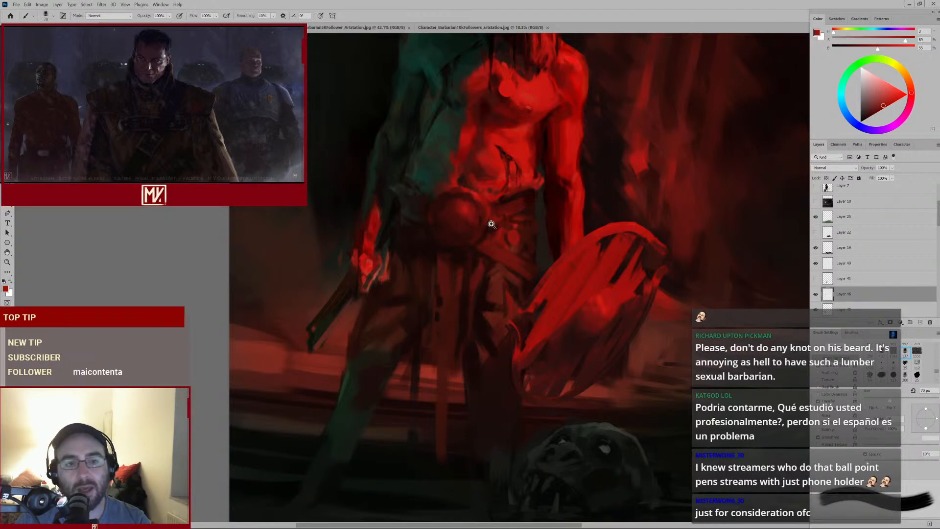
pyautogui.moveTo(492, 224); pyautogui.dragTo(460, 244)
# Sample a dark tone and dab shadows on the loincloth below the buckle, shrinking the brush progressively
pyautogui.moveTo(392, 339)
pyautogui.mouseDown()
pyautogui.moveTo(408, 328)
pyautogui.moveTo(426, 249)
pyautogui.moveTo(460, 235)
pyautogui.moveTo(482, 208)
pyautogui.mouseUp()
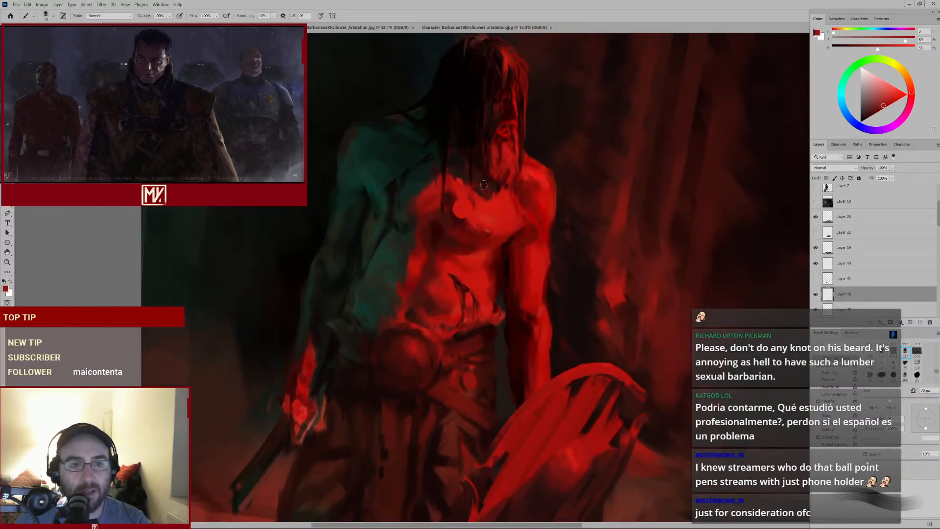
pyautogui.rightClick(533, 96)
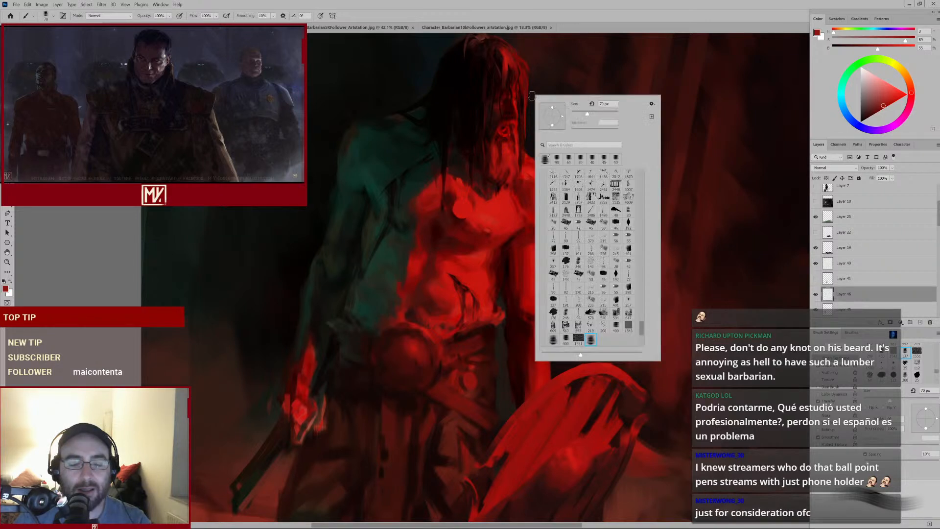
pyautogui.click(424, 261)
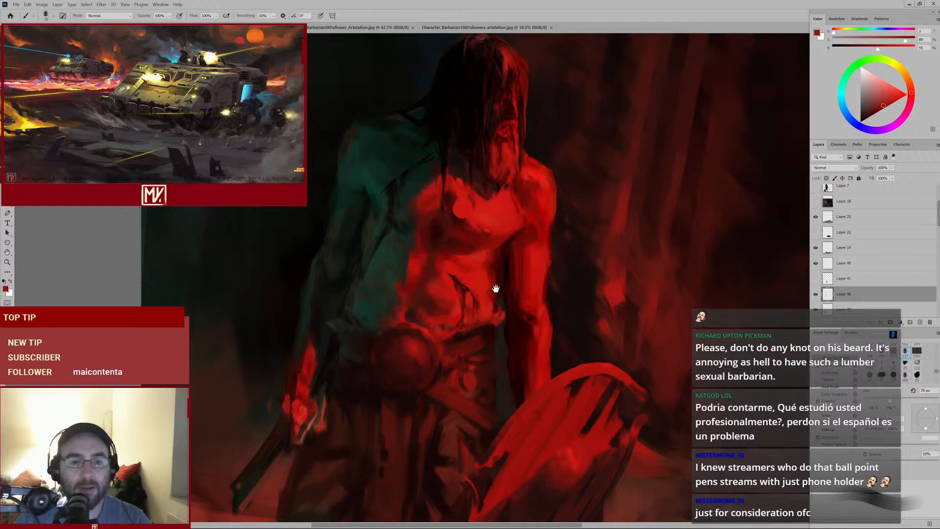
pyautogui.moveTo(497, 287); pyautogui.dragTo(509, 245)
pyautogui.moveTo(443, 318)
pyautogui.mouseDown()
pyautogui.moveTo(430, 328)
pyautogui.moveTo(449, 314)
pyautogui.moveTo(465, 256)
pyautogui.mouseUp()
pyautogui.keyDown('alt'); pyautogui.click(384, 233); pyautogui.keyUp('alt')
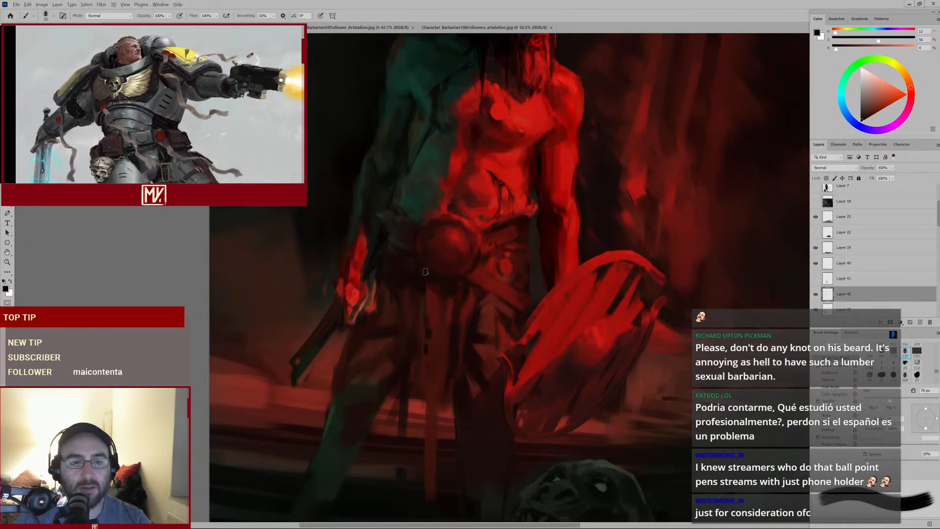
pyautogui.press('[')
pyautogui.press('[')
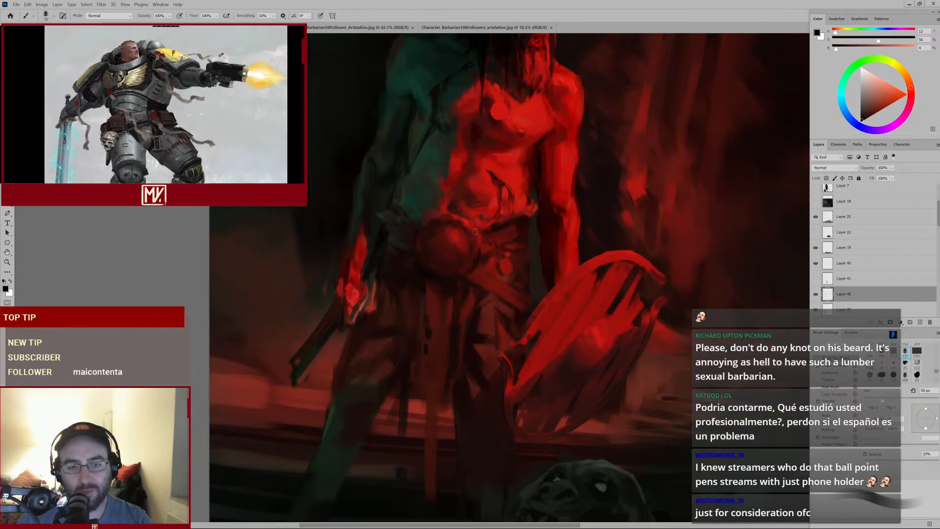
pyautogui.keyDown('alt'); pyautogui.click(427, 268); pyautogui.keyUp('alt')
pyautogui.press('[')
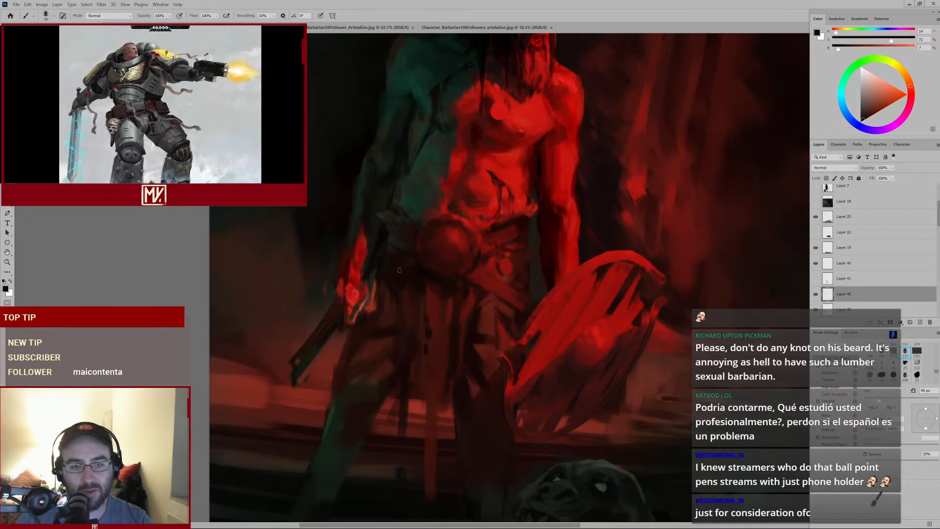
pyautogui.keyDown('alt'); pyautogui.click(419, 284); pyautogui.keyUp('alt')
pyautogui.press('[')
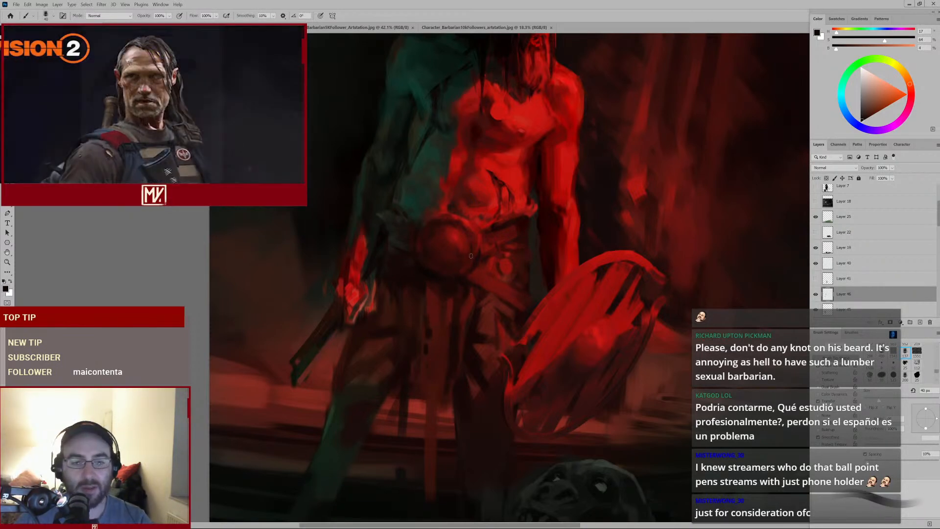
pyautogui.keyDown('alt'); pyautogui.click(418, 302); pyautogui.keyUp('alt')
# Sample a dark red from the loincloth and dab small marks just below the belt
pyautogui.keyDown('alt'); pyautogui.click(445, 297); pyautogui.keyUp('alt')
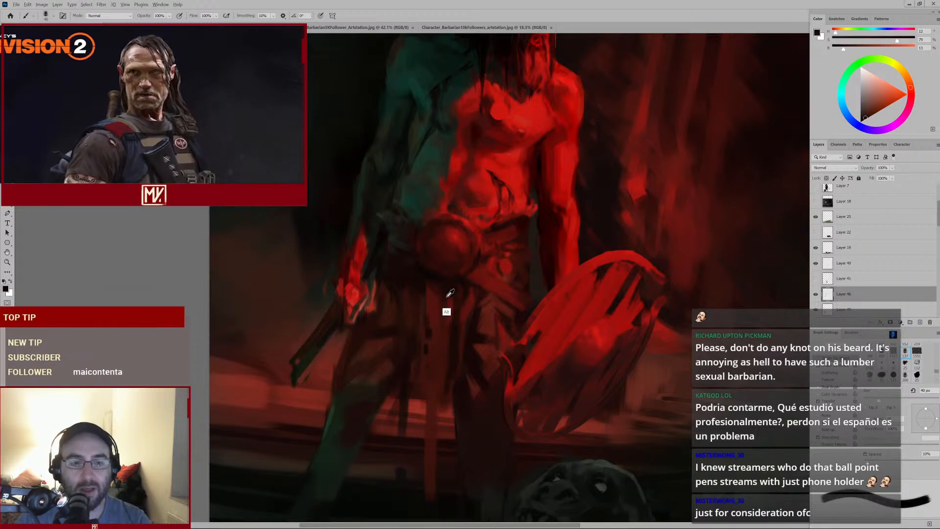
pyautogui.moveTo(450, 299)
pyautogui.mouseDown()
pyautogui.moveTo(449, 317)
pyautogui.moveTo(452, 296)
pyautogui.mouseUp()
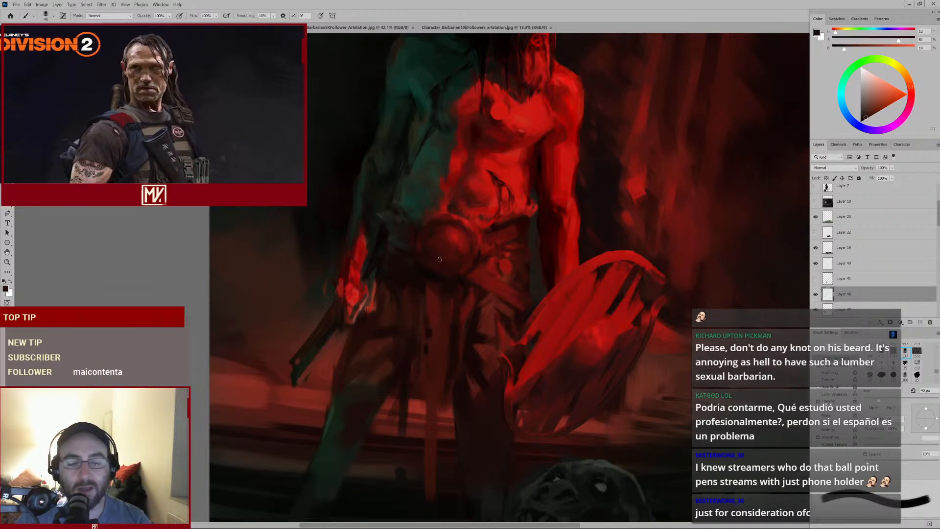
pyautogui.keyDown('alt'); pyautogui.click(443, 298); pyautogui.keyUp('alt')
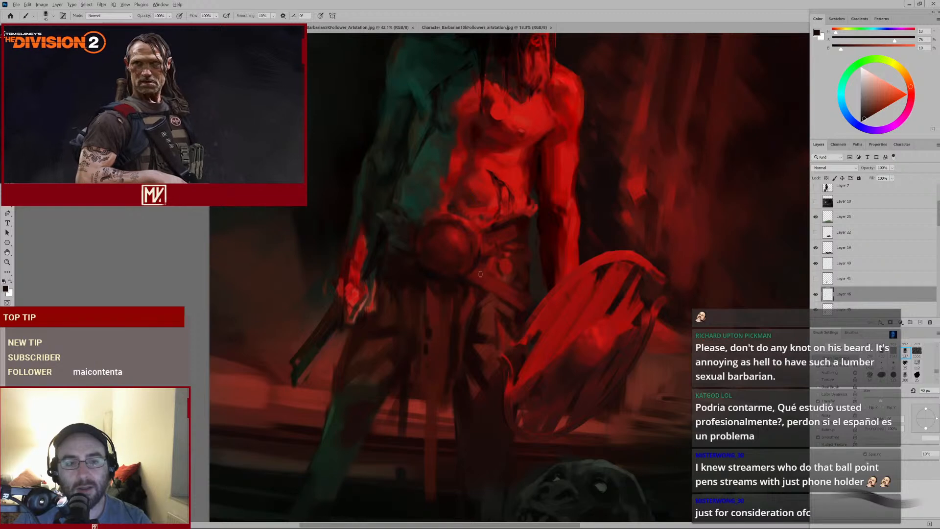
pyautogui.moveTo(474, 293)
pyautogui.mouseDown()
pyautogui.moveTo(436, 318)
pyautogui.moveTo(466, 298)
pyautogui.mouseUp()
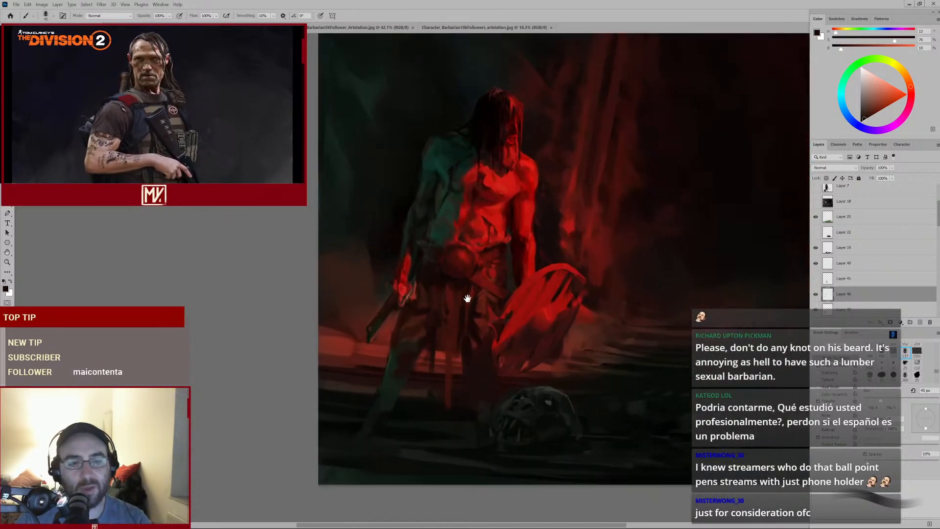
# Sample a dark red, enlarge the brush, and dab shading on the loincloth between the legs
pyautogui.keyDown('alt'); pyautogui.click(469, 294); pyautogui.keyUp('alt')
pyautogui.keyDown('alt'); pyautogui.click(468, 296); pyautogui.keyUp('alt')
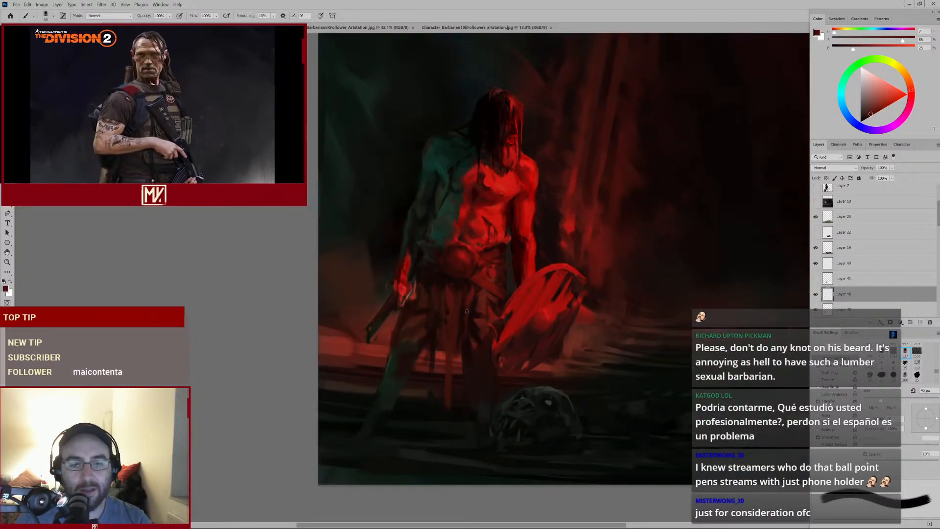
pyautogui.press(']')
pyautogui.press(']')
pyautogui.press(']')
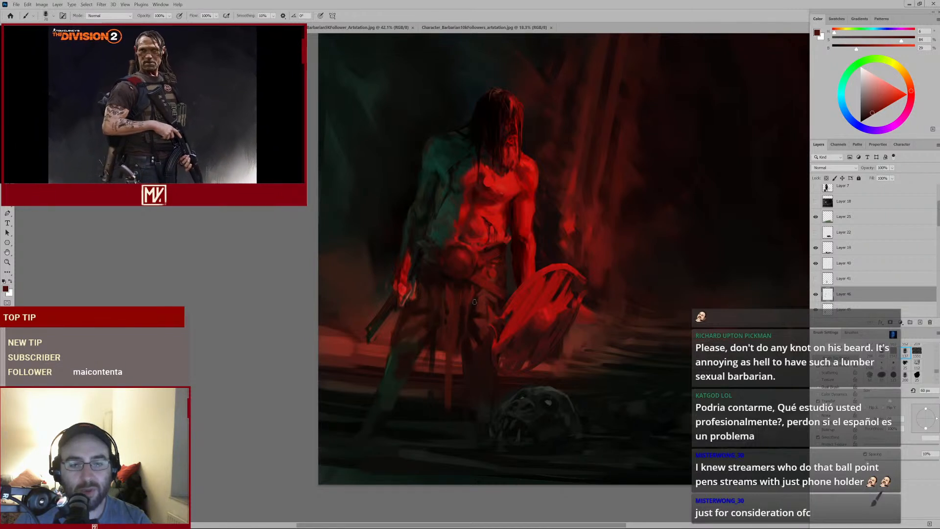
pyautogui.press(']')
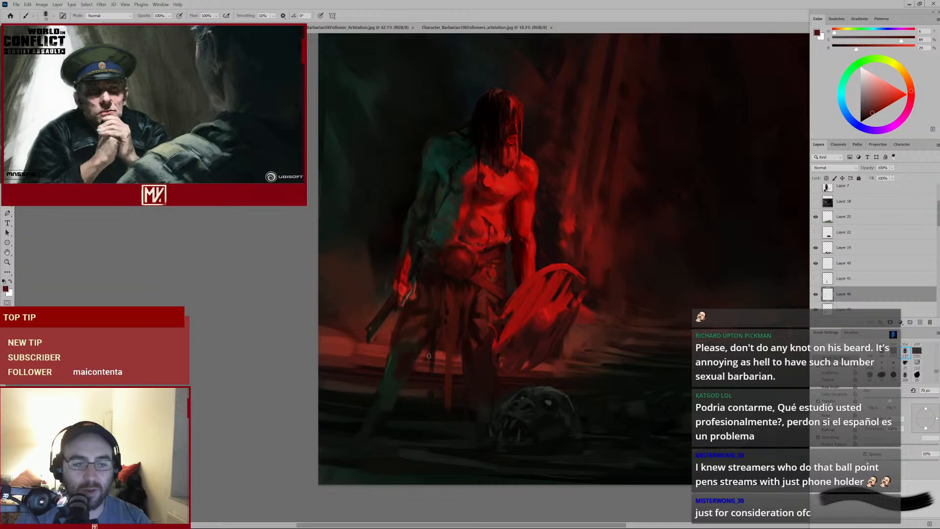
pyautogui.keyDown('ctrl'); pyautogui.click(426, 329); pyautogui.keyUp('ctrl')
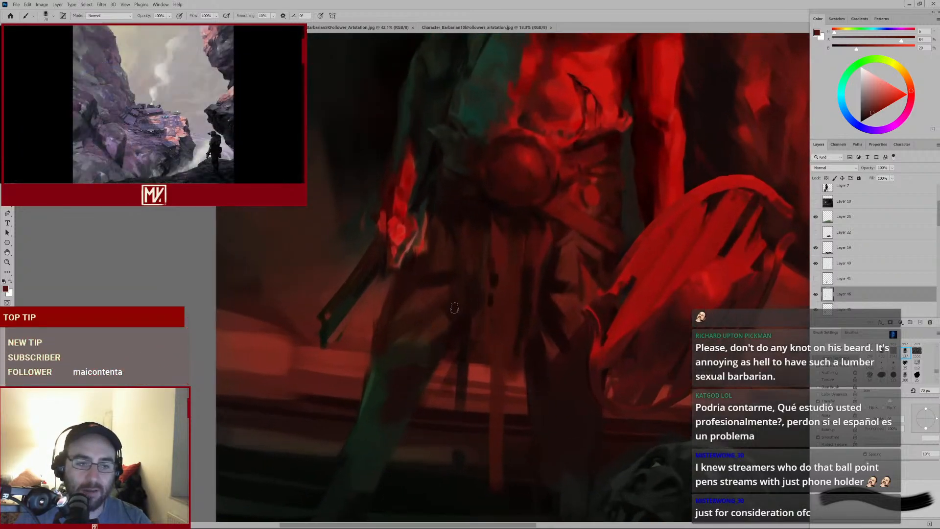
pyautogui.keyDown('alt'); pyautogui.click(510, 250); pyautogui.keyUp('alt')
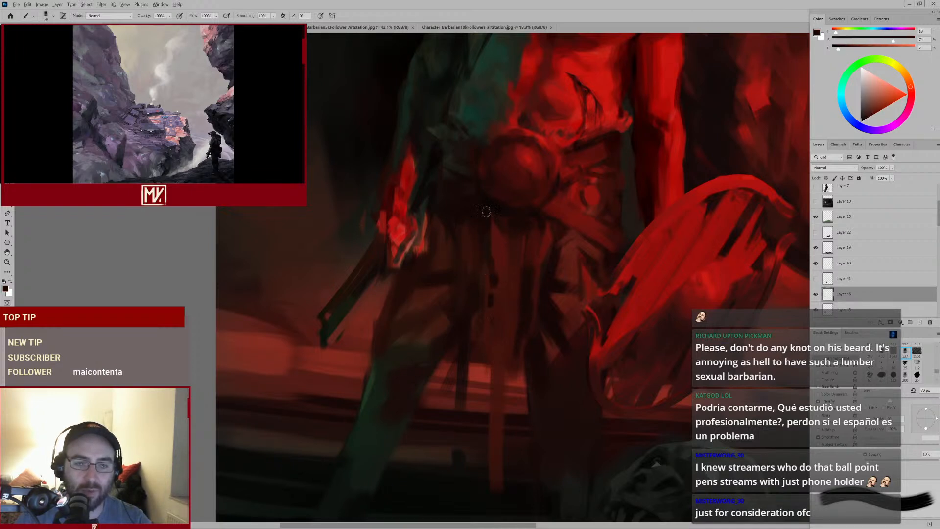
pyautogui.keyDown('alt'); pyautogui.click(496, 259); pyautogui.keyUp('alt')
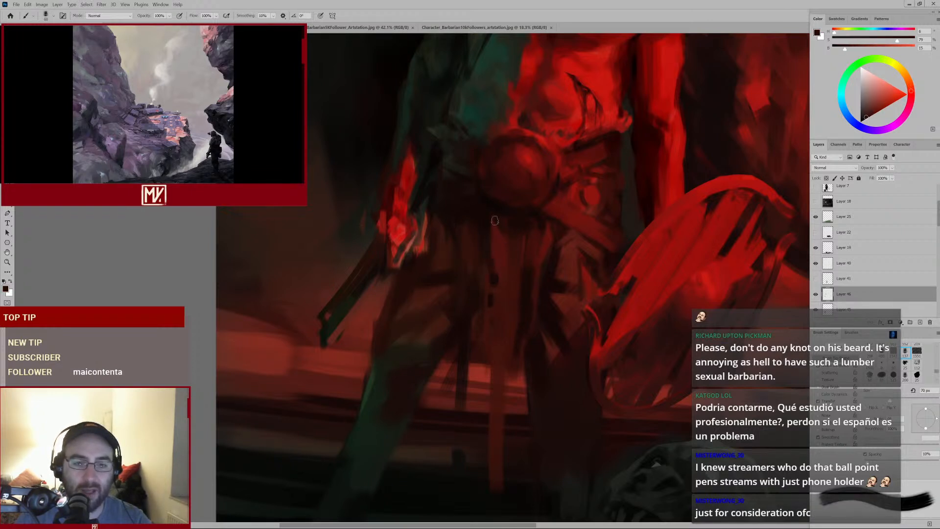
# Shrink the brush and paint dark strokes down the loincloth below the buckle
pyautogui.press('[')
pyautogui.moveTo(510, 251)
pyautogui.mouseDown()
pyautogui.moveTo(485, 281)
pyautogui.moveTo(490, 228)
pyautogui.mouseUp()
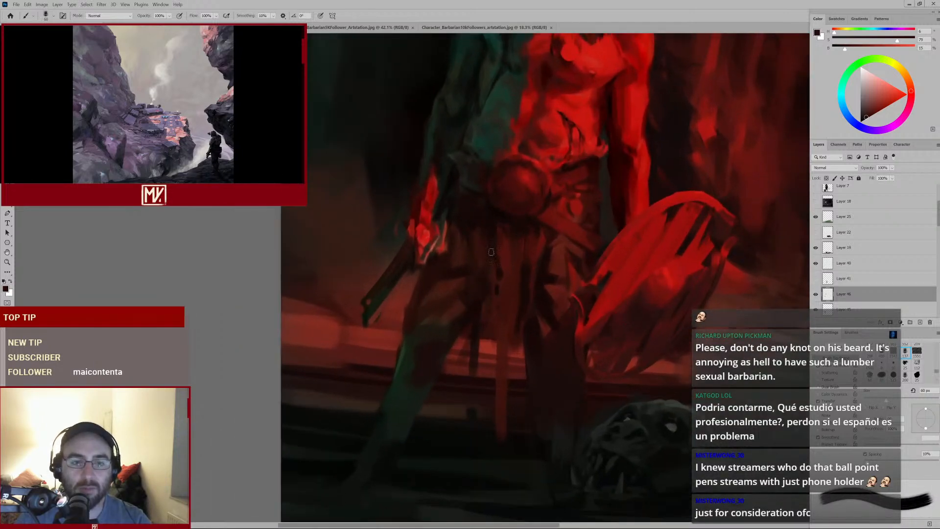
pyautogui.keyDown('alt'); pyautogui.click(488, 227); pyautogui.keyUp('alt')
pyautogui.press('[')
pyautogui.press('[')
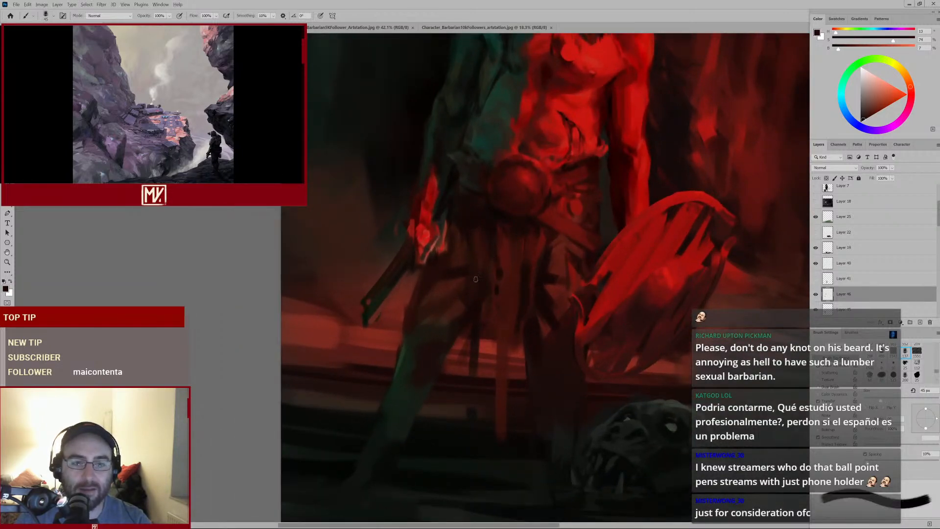
pyautogui.keyDown('alt'); pyautogui.click(476, 327); pyautogui.keyUp('alt')
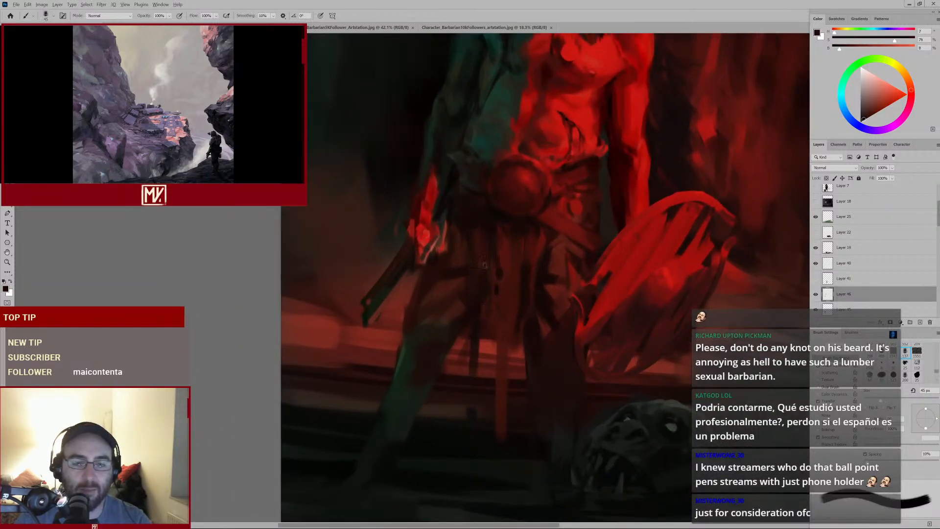
# Sample a dark tone, enlarge the brush, and dab shading under the belt buckle
pyautogui.keyDown('alt'); pyautogui.click(497, 224); pyautogui.keyUp('alt')
pyautogui.press(']')
pyautogui.press(']')
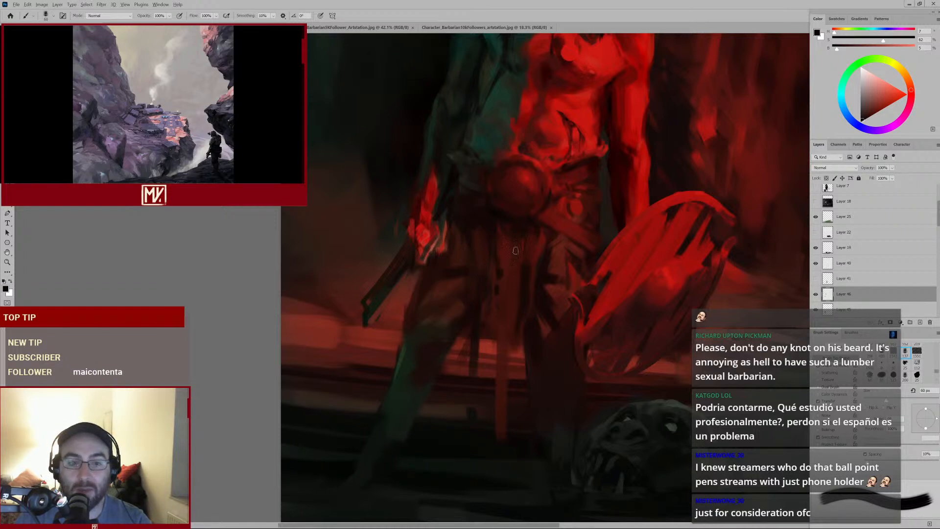
pyautogui.keyDown('alt'); pyautogui.click(520, 223); pyautogui.keyUp('alt')
pyautogui.keyDown('alt'); pyautogui.click(496, 203); pyautogui.keyUp('alt')
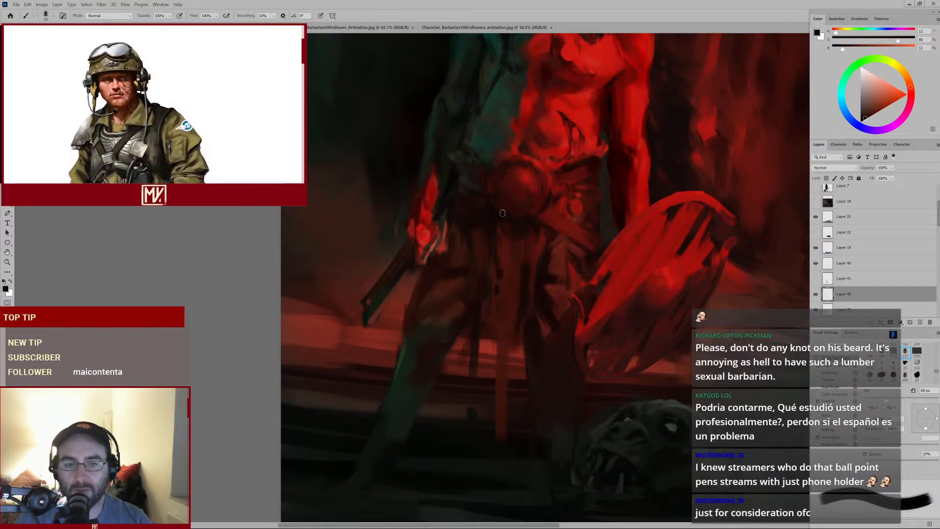
# Sample reds from the belly and paint small dabs above the belt with a smaller brush
pyautogui.keyDown('alt'); pyautogui.click(552, 181); pyautogui.keyUp('alt')
pyautogui.keyDown('alt'); pyautogui.click(550, 167); pyautogui.keyUp('alt')
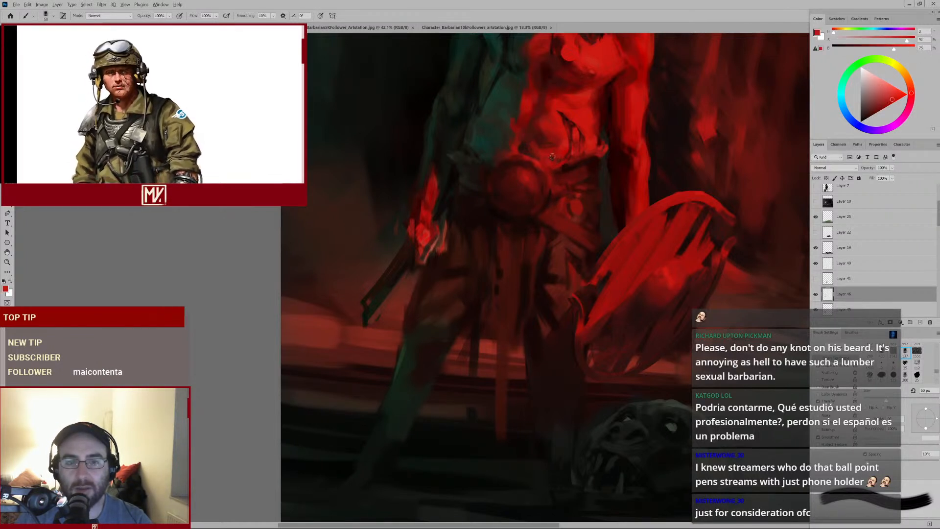
pyautogui.press('[')
pyautogui.press('[')
pyautogui.keyDown('alt'); pyautogui.click(549, 162); pyautogui.keyUp('alt')
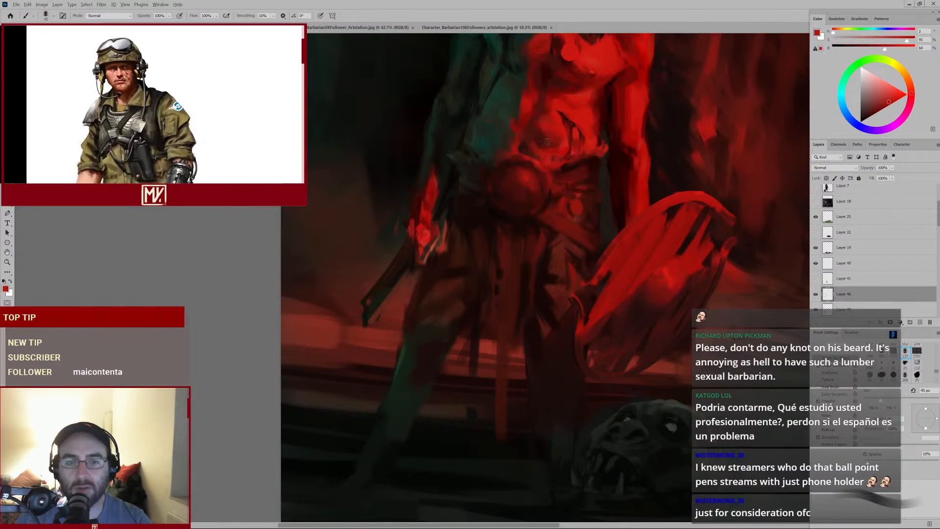
pyautogui.keyDown('alt'); pyautogui.click(544, 165); pyautogui.keyUp('alt')
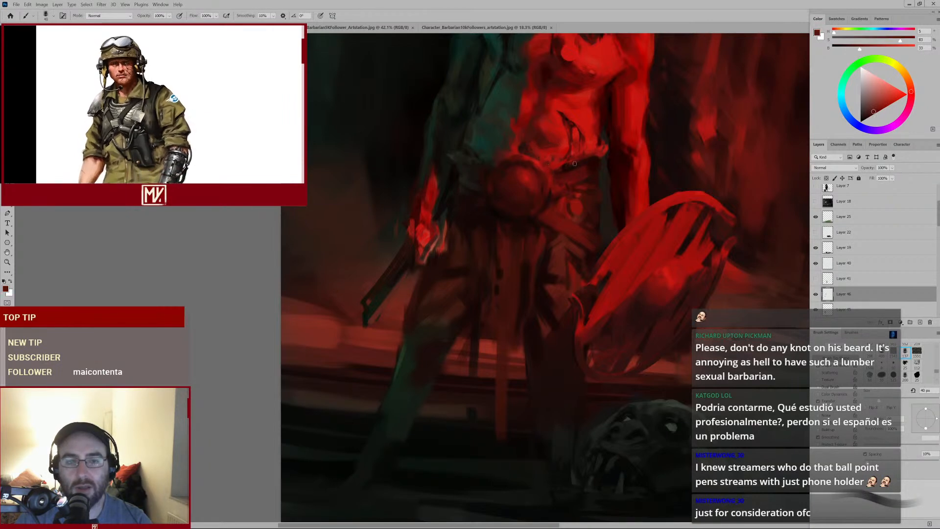
pyautogui.moveTo(562, 179)
pyautogui.mouseDown()
pyautogui.moveTo(534, 197)
pyautogui.moveTo(563, 181)
pyautogui.mouseUp()
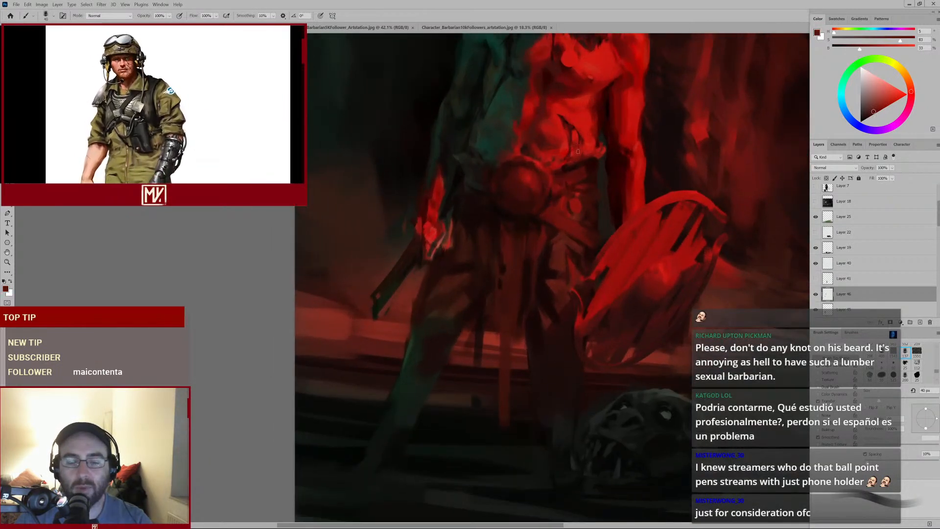
pyautogui.keyDown('alt'); pyautogui.click(563, 168); pyautogui.keyUp('alt')
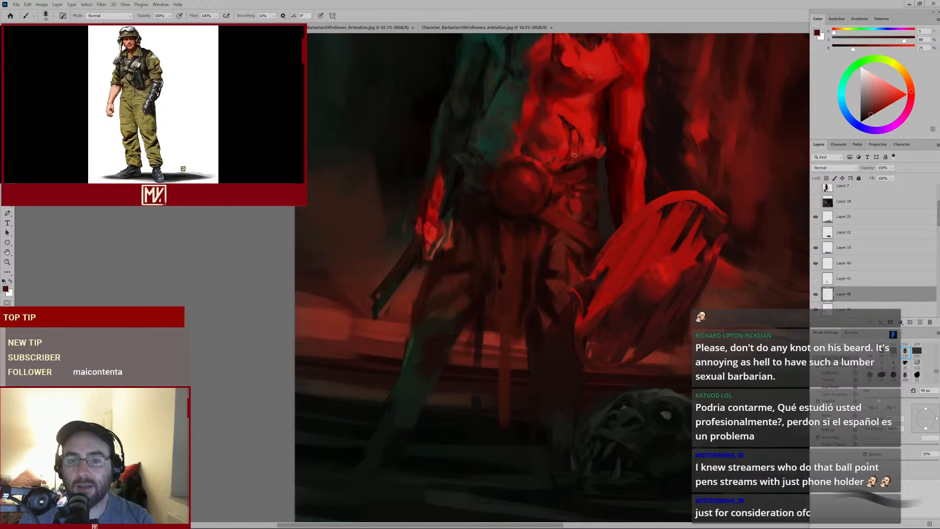
# Sample a near-black tone and paint a vertical dark stroke down the loincloth below the buckle
pyautogui.keyDown('alt'); pyautogui.click(502, 206); pyautogui.keyUp('alt')
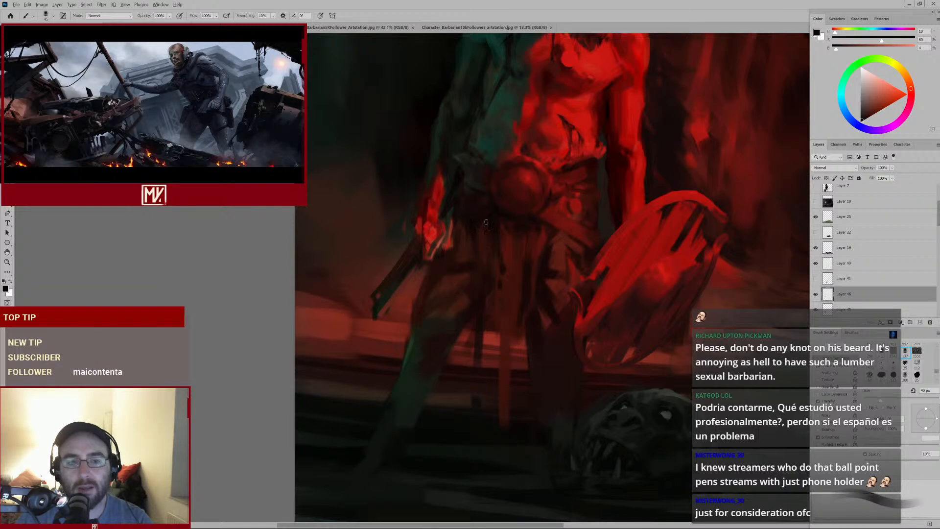
pyautogui.keyDown('alt'); pyautogui.click(480, 237); pyautogui.keyUp('alt')
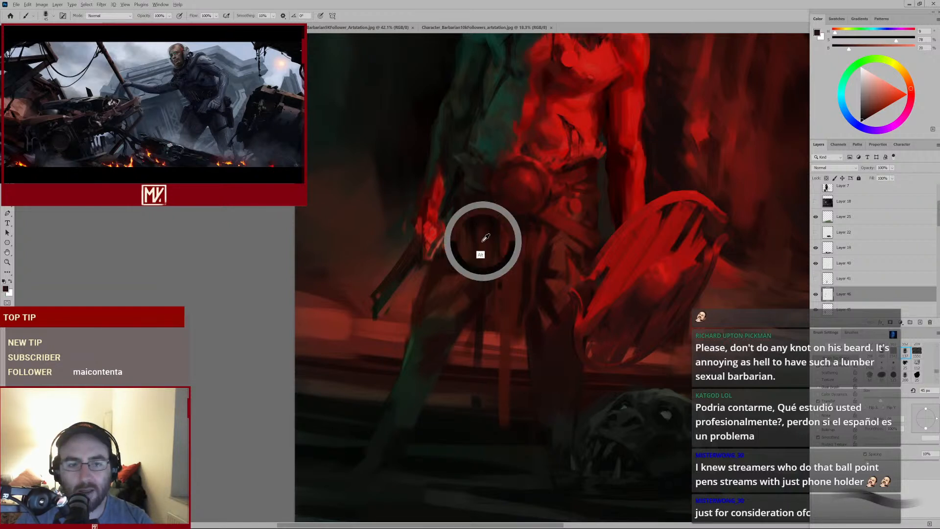
pyautogui.moveTo(475, 232); pyautogui.dragTo(480, 299)
pyautogui.keyDown('alt'); pyautogui.click(478, 255); pyautogui.keyUp('alt')
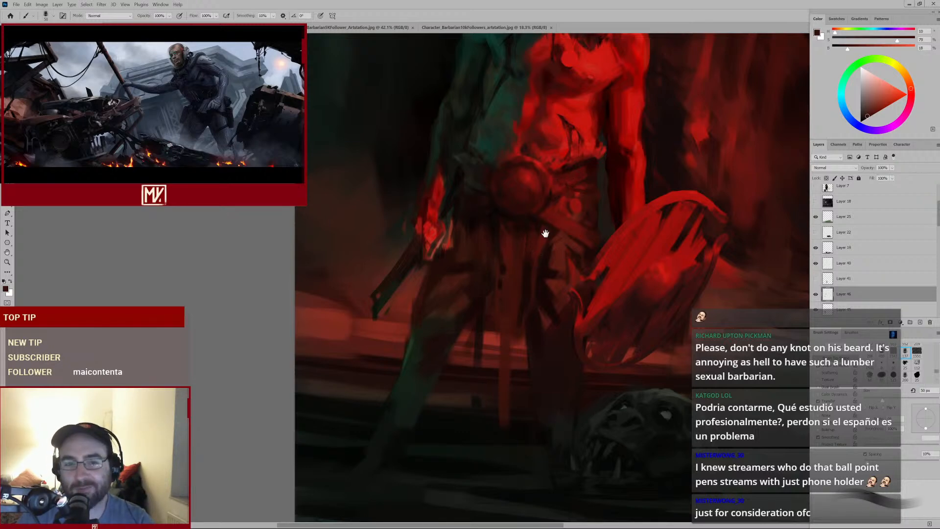
pyautogui.moveTo(546, 230); pyautogui.dragTo(521, 272)
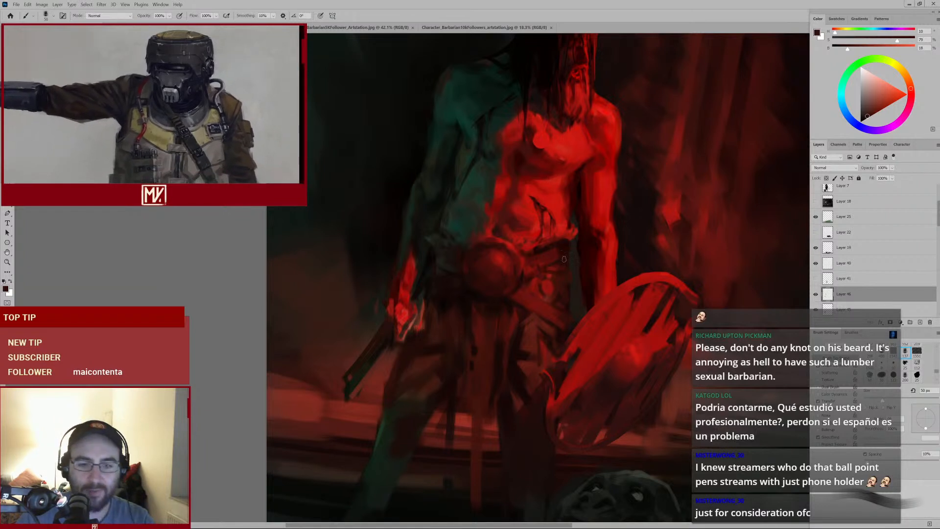
# Enlarge the brush, sample a red from the loincloth, and dab paint just below the belt buckle
pyautogui.keyDown('alt'); pyautogui.click(499, 310); pyautogui.keyUp('alt')
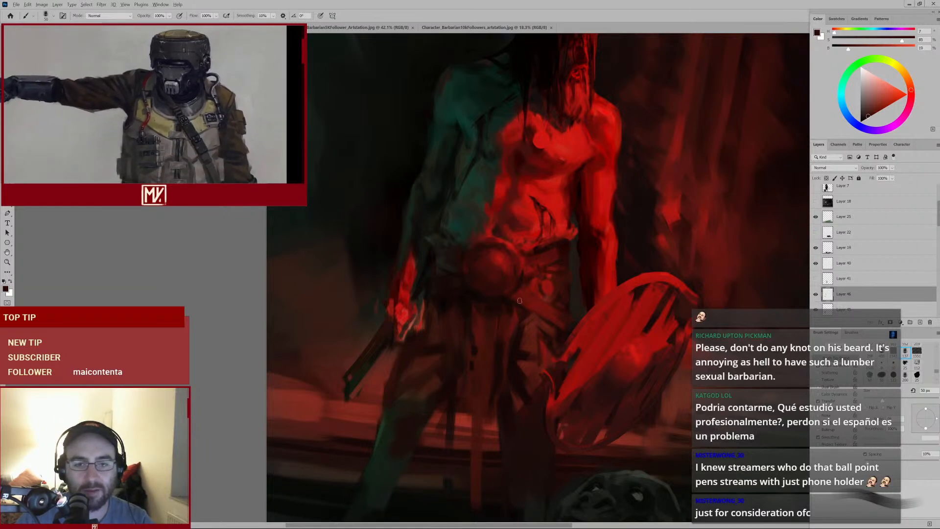
pyautogui.press(']')
pyautogui.press(']')
pyautogui.press(']')
pyautogui.press(']')
pyautogui.keyDown('alt'); pyautogui.click(518, 294); pyautogui.keyUp('alt')
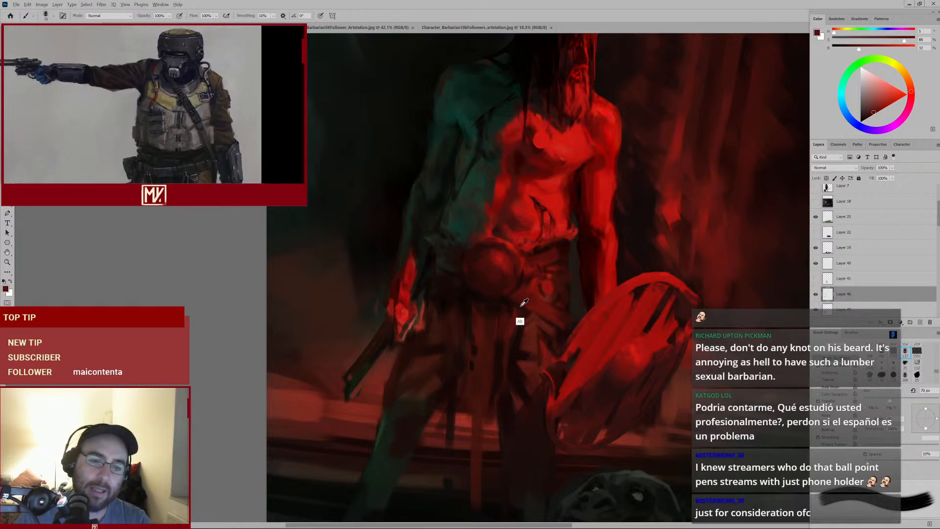
pyautogui.keyDown('alt'); pyautogui.click(521, 300); pyautogui.keyUp('alt')
pyautogui.keyDown('alt'); pyautogui.click(519, 303); pyautogui.keyUp('alt')
# Shrink the brush, sample dark tones, and dab shading along the lower edge of the belt buckle
pyautogui.press('[')
pyautogui.press('[')
pyautogui.press('[')
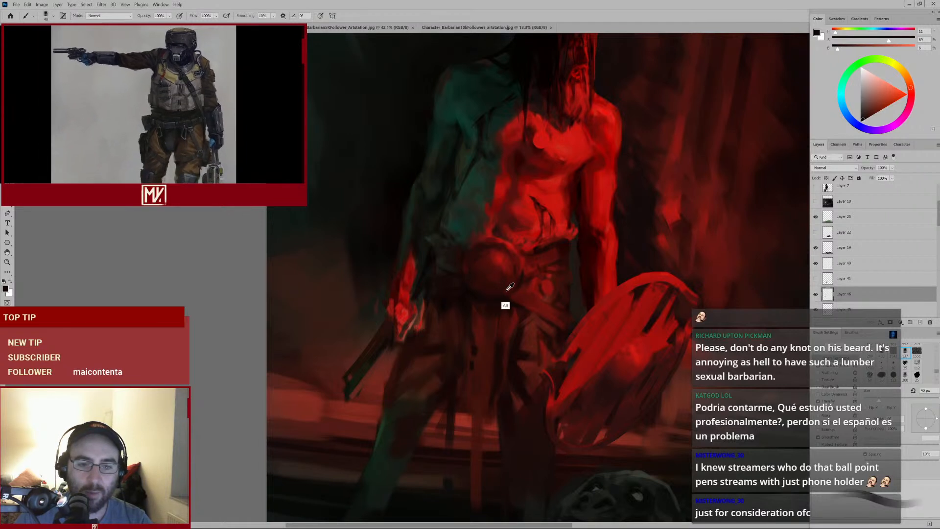
pyautogui.keyDown('alt'); pyautogui.click(499, 291); pyautogui.keyUp('alt')
pyautogui.keyDown('alt'); pyautogui.click(501, 289); pyautogui.keyUp('alt')
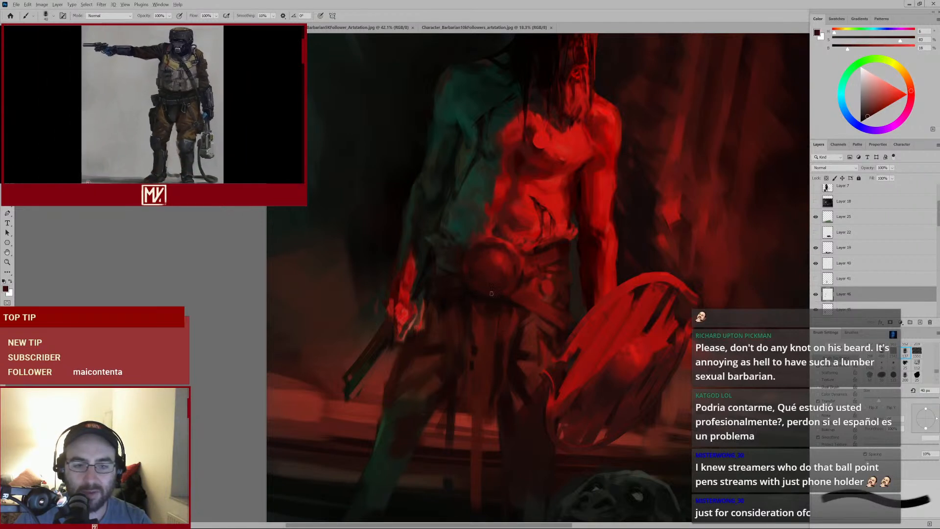
pyautogui.keyDown('alt'); pyautogui.click(479, 275); pyautogui.keyUp('alt')
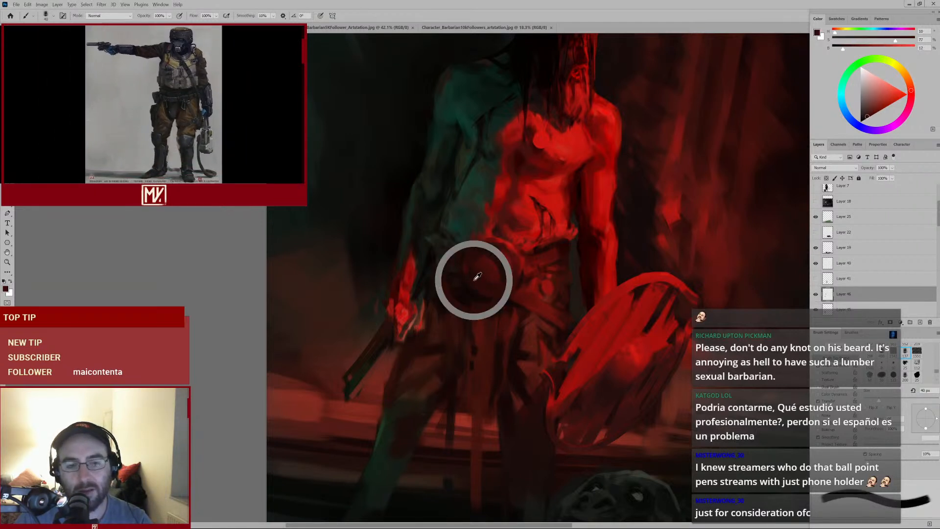
pyautogui.keyDown('alt'); pyautogui.click(525, 269); pyautogui.keyUp('alt')
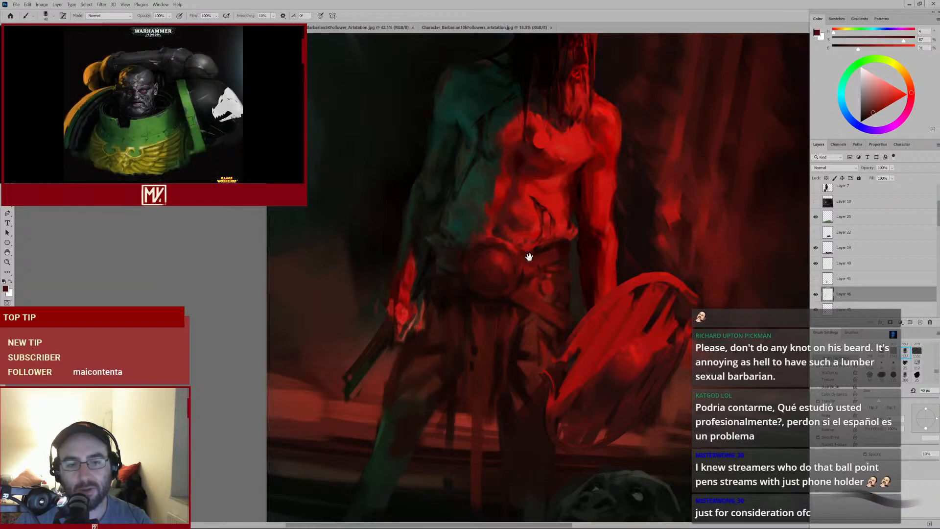
# Sample dark reds and dab shading along the left side of the belt buckle
pyautogui.moveTo(526, 257)
pyautogui.mouseDown()
pyautogui.moveTo(489, 284)
pyautogui.moveTo(513, 268)
pyautogui.mouseUp()
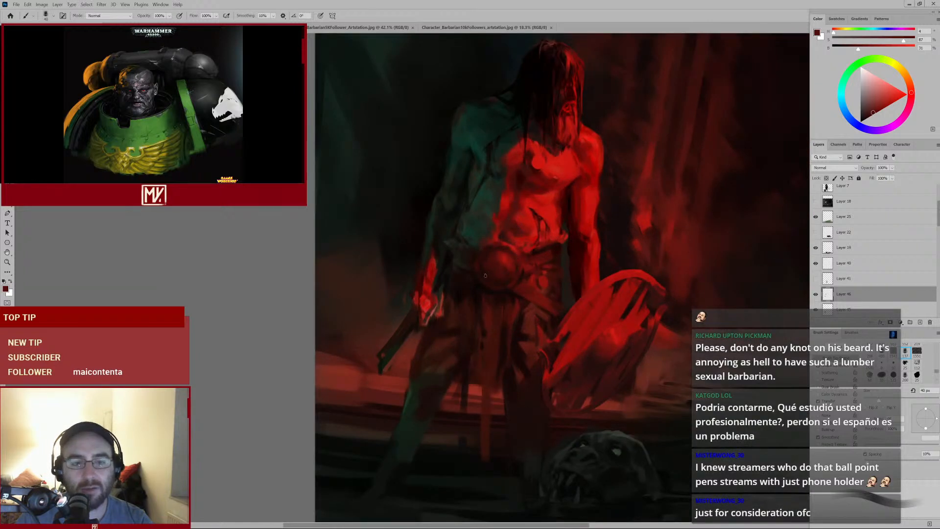
pyautogui.keyDown('alt'); pyautogui.click(462, 272); pyautogui.keyUp('alt')
pyautogui.keyDown('alt'); pyautogui.click(471, 289); pyautogui.keyUp('alt')
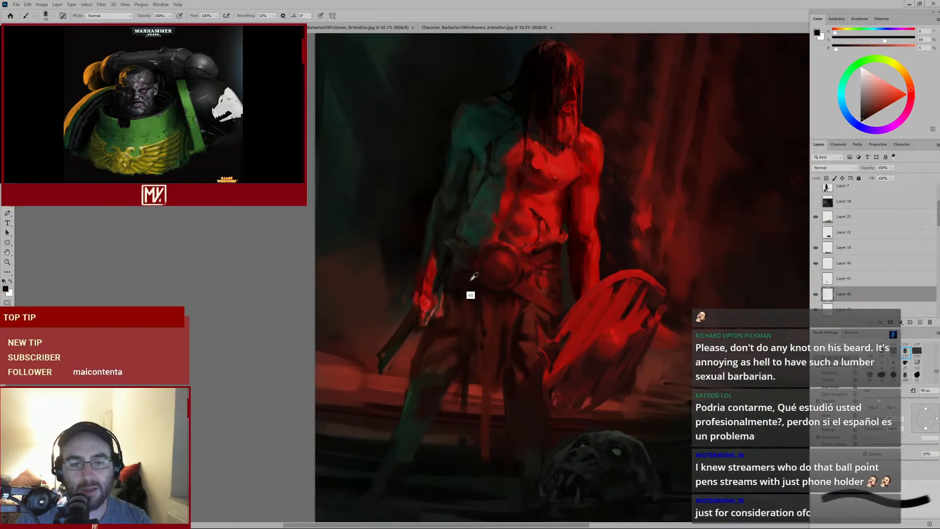
pyautogui.keyDown('alt'); pyautogui.click(466, 262); pyautogui.keyUp('alt')
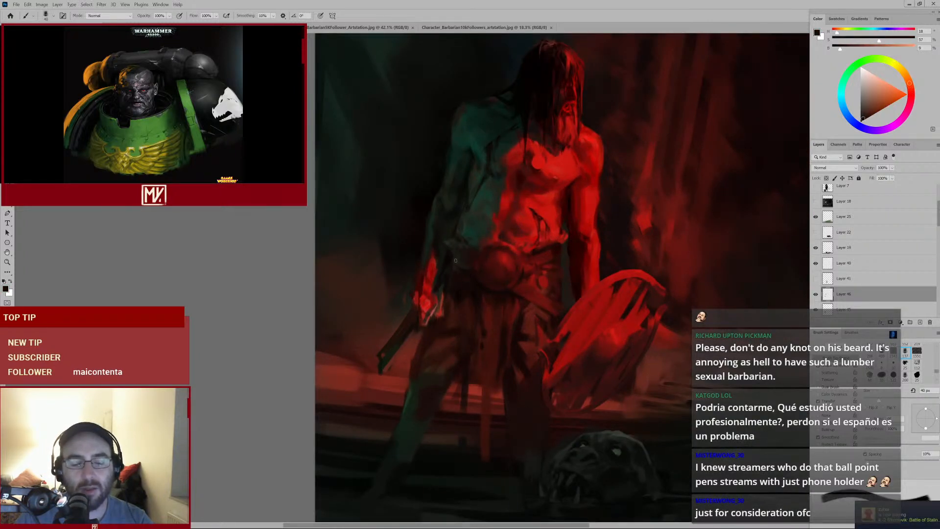
pyautogui.moveTo(517, 272)
pyautogui.mouseDown()
pyautogui.moveTo(467, 298)
pyautogui.moveTo(486, 288)
pyautogui.mouseUp()
pyautogui.keyDown('alt'); pyautogui.click(492, 286); pyautogui.keyUp('alt')
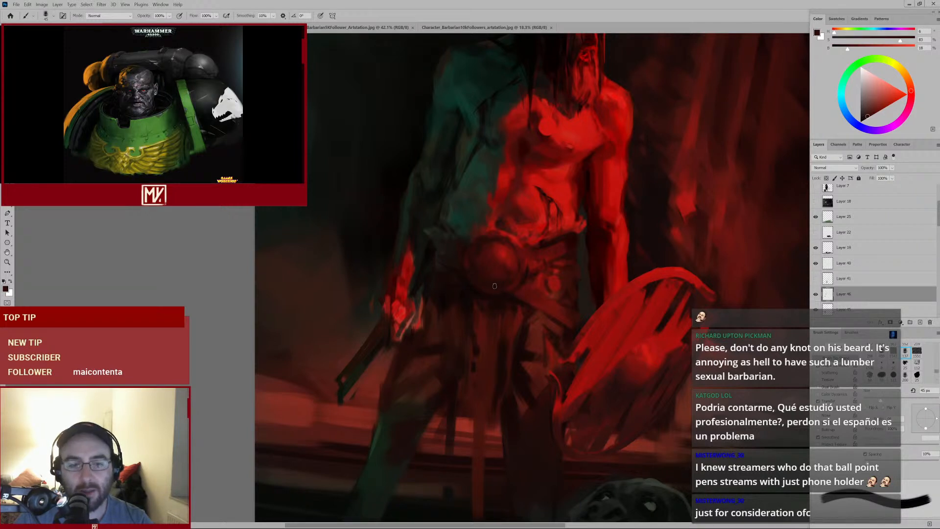
pyautogui.keyDown('alt'); pyautogui.click(487, 275); pyautogui.keyUp('alt')
# Enlarge the brush to dab over the belt's upper edge, then shrink it and dab beside the buckle
pyautogui.press(']')
pyautogui.press(']')
pyautogui.press(']')
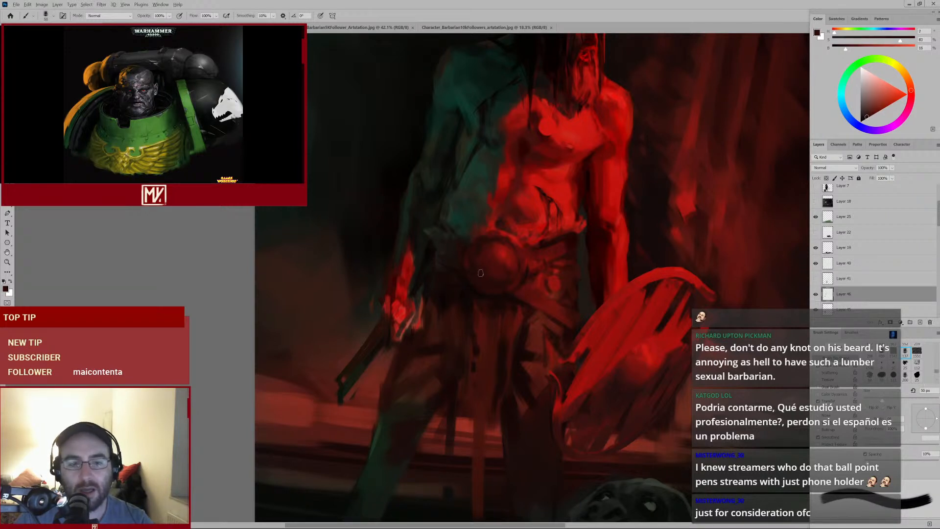
pyautogui.keyDown('alt'); pyautogui.click(474, 264); pyautogui.keyUp('alt')
pyautogui.keyDown('alt'); pyautogui.click(474, 264); pyautogui.keyUp('alt')
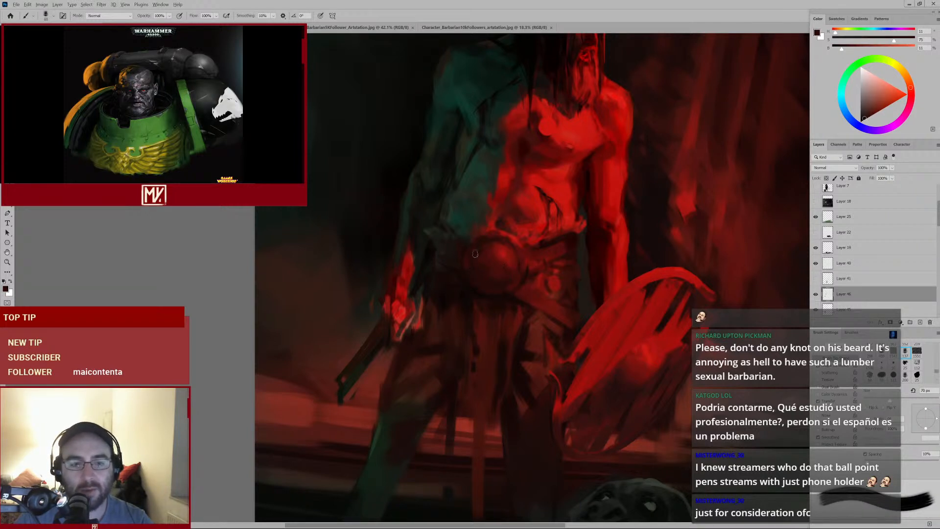
pyautogui.press('[')
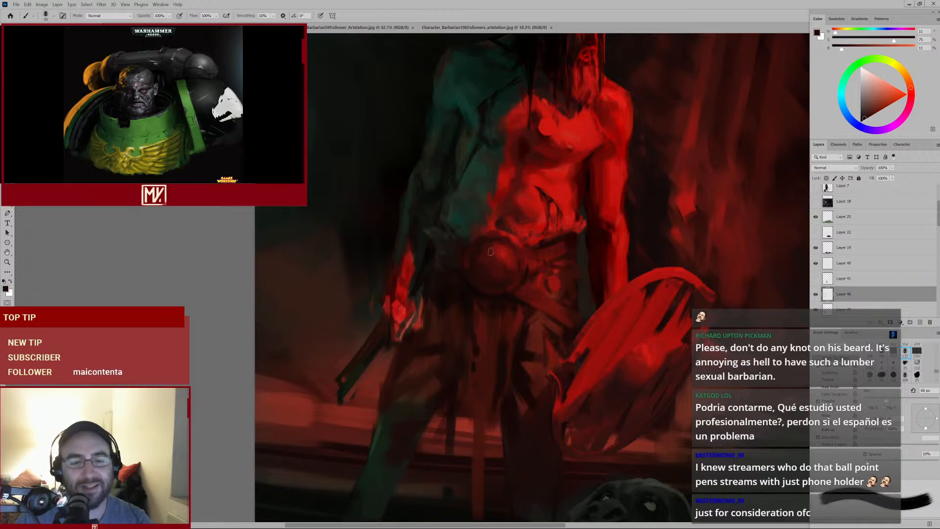
pyautogui.keyDown('alt'); pyautogui.click(509, 286); pyautogui.keyUp('alt')
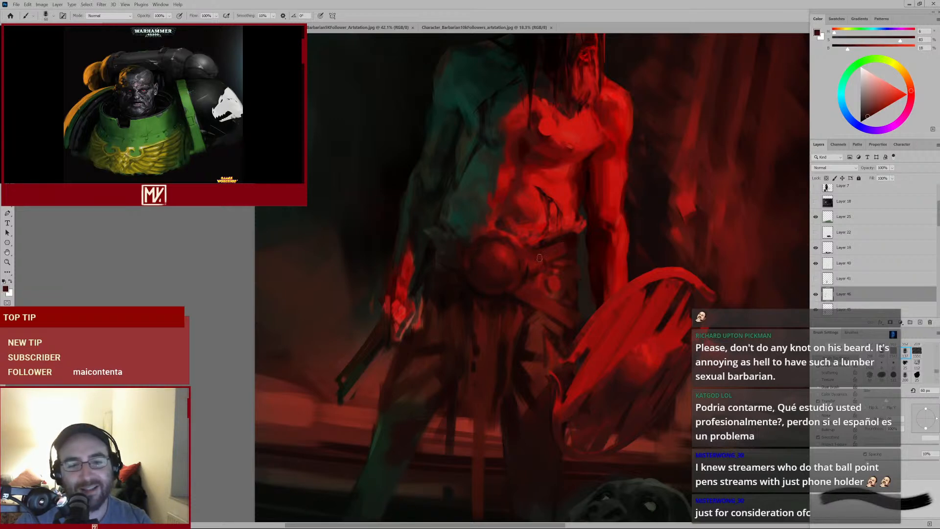
# Sample a bright red above the belt and paint a small highlight stroke on the buckle's upper edge with a smaller brush
pyautogui.moveTo(519, 302)
pyautogui.mouseDown()
pyautogui.moveTo(507, 313)
pyautogui.moveTo(587, 260)
pyautogui.mouseUp()
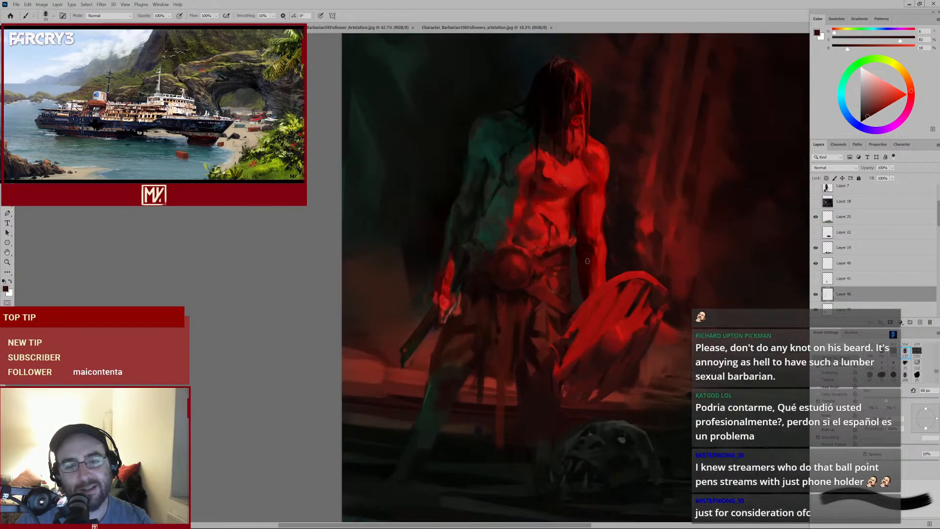
pyautogui.scroll(3, 567, 269)
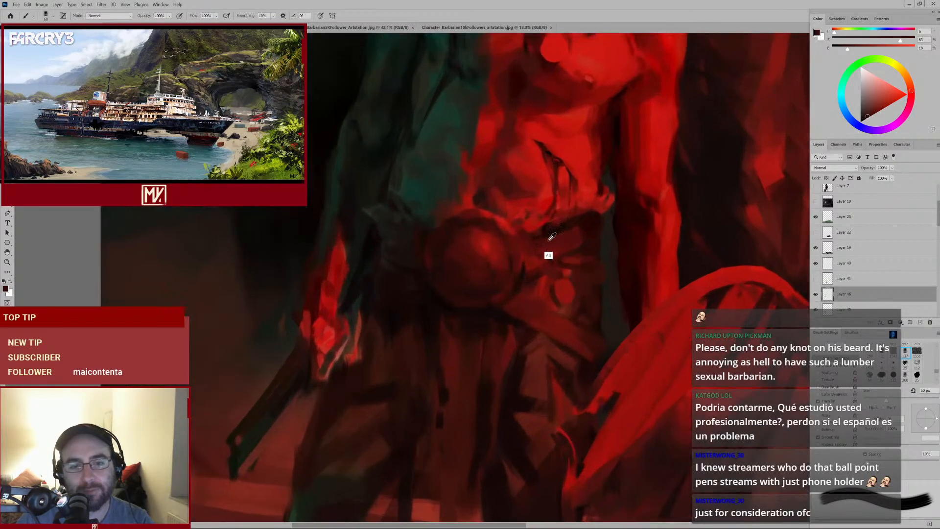
pyautogui.keyDown('alt'); pyautogui.click(537, 224); pyautogui.keyUp('alt')
pyautogui.press('[')
pyautogui.press('[')
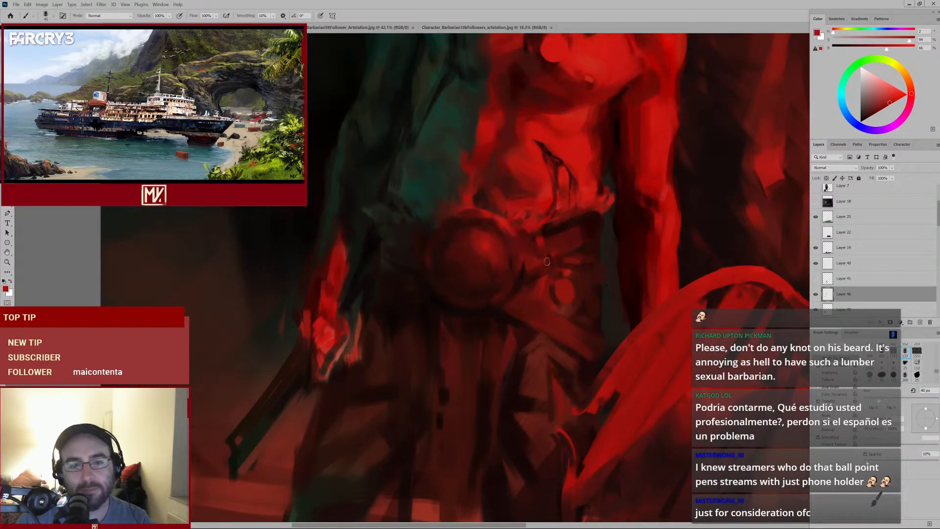
pyautogui.press('[')
pyautogui.scroll(-5, 536, 238)
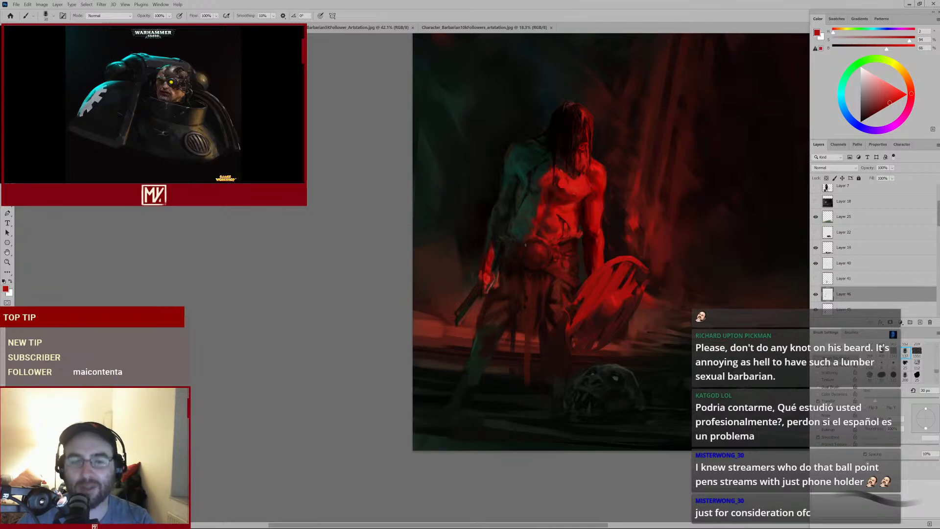
pyautogui.scroll(3, 528, 252)
pyautogui.moveTo(550, 210); pyautogui.dragTo(420, 319)
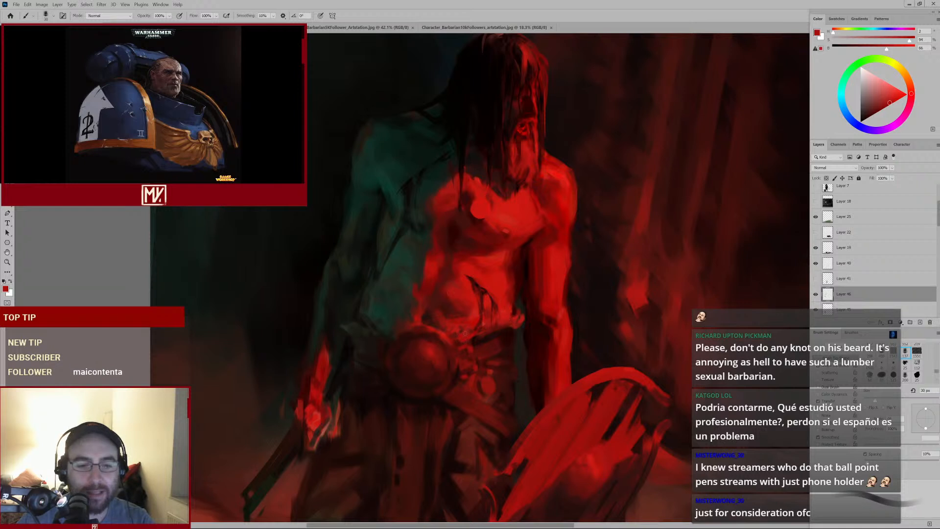
pyautogui.keyDown('alt'); pyautogui.click(465, 362); pyautogui.keyUp('alt')
pyautogui.keyDown('alt'); pyautogui.click(465, 349); pyautogui.keyUp('alt')
pyautogui.keyDown('alt'); pyautogui.click(471, 342); pyautogui.keyUp('alt')
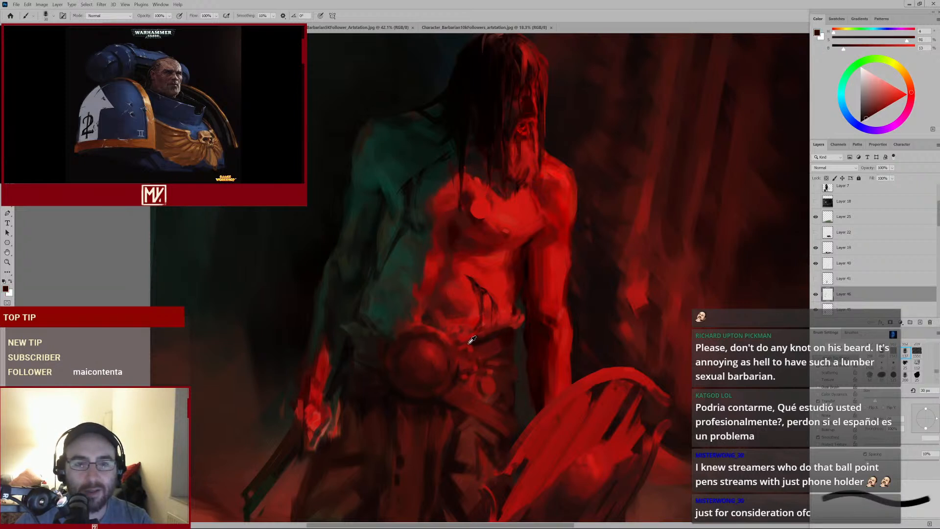
pyautogui.press('[')
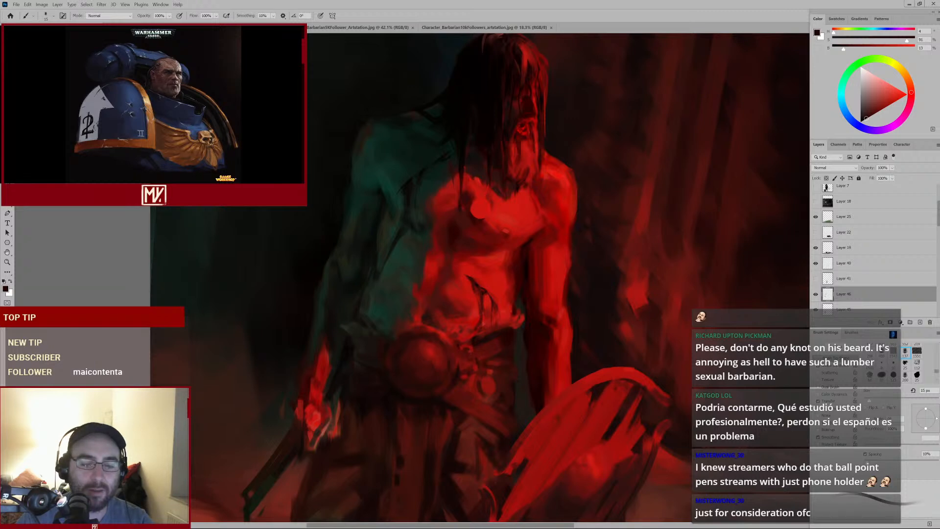
pyautogui.moveTo(465, 348)
pyautogui.mouseDown()
pyautogui.moveTo(445, 368)
pyautogui.moveTo(460, 353)
pyautogui.mouseUp()
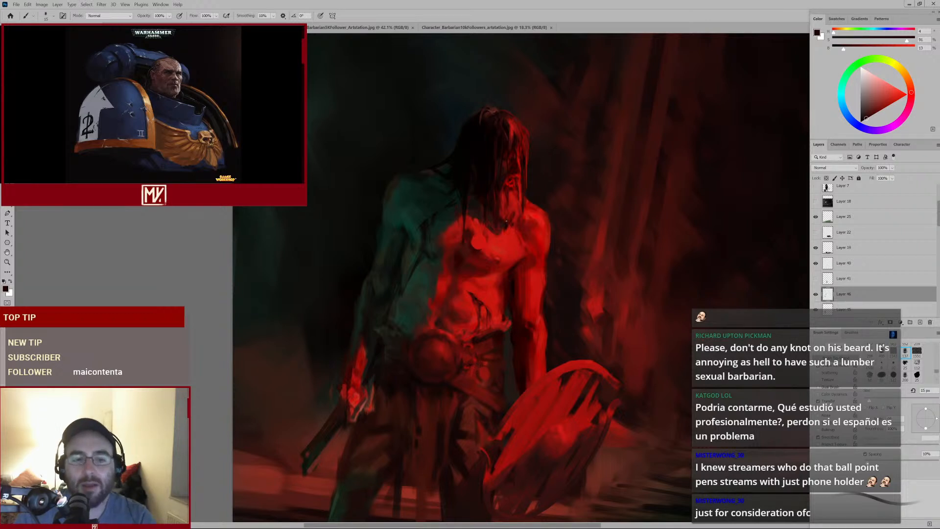
# Enlarge the brush, sample reds from the belt area, and dab shading across the buckle and belt
pyautogui.keyDown('alt'); pyautogui.click(437, 344); pyautogui.keyUp('alt')
pyautogui.press(']')
pyautogui.press(']')
pyautogui.press(']')
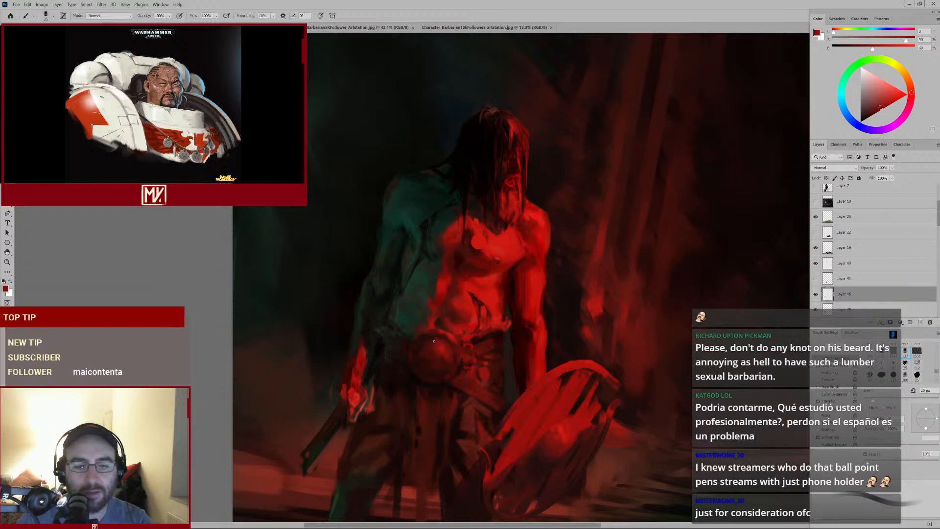
pyautogui.keyDown('alt'); pyautogui.click(427, 342); pyautogui.keyUp('alt')
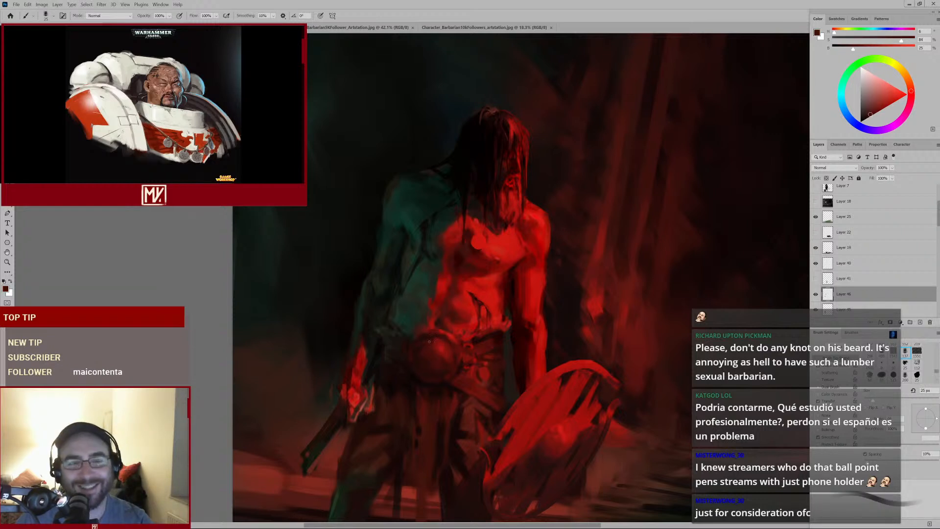
pyautogui.keyDown('alt'); pyautogui.click(439, 389); pyautogui.keyUp('alt')
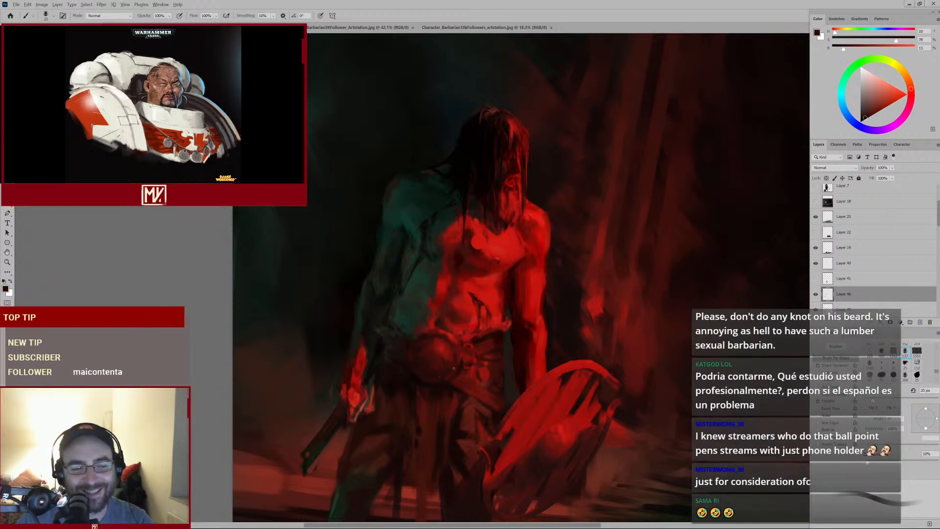
pyautogui.keyDown('alt'); pyautogui.click(448, 342); pyautogui.keyUp('alt')
pyautogui.keyDown('alt'); pyautogui.click(455, 372); pyautogui.keyUp('alt')
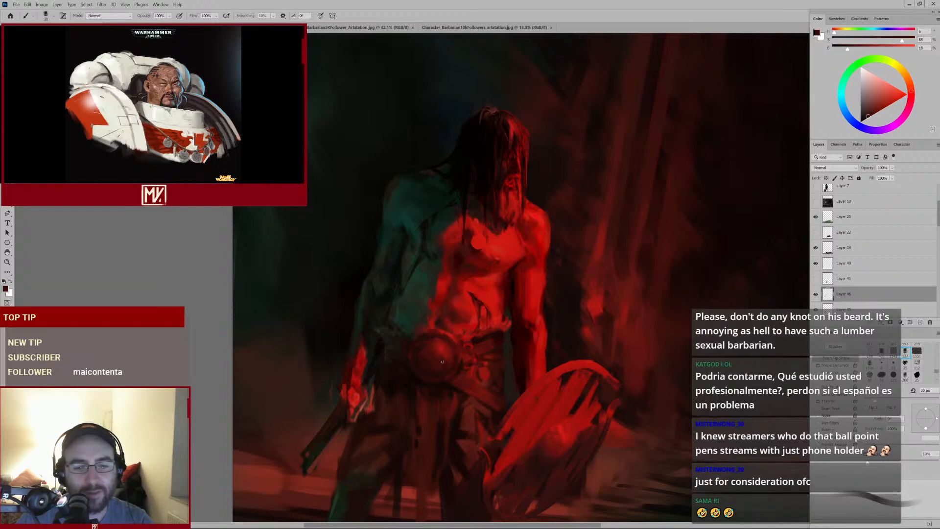
pyautogui.keyDown('alt'); pyautogui.click(425, 338); pyautogui.keyUp('alt')
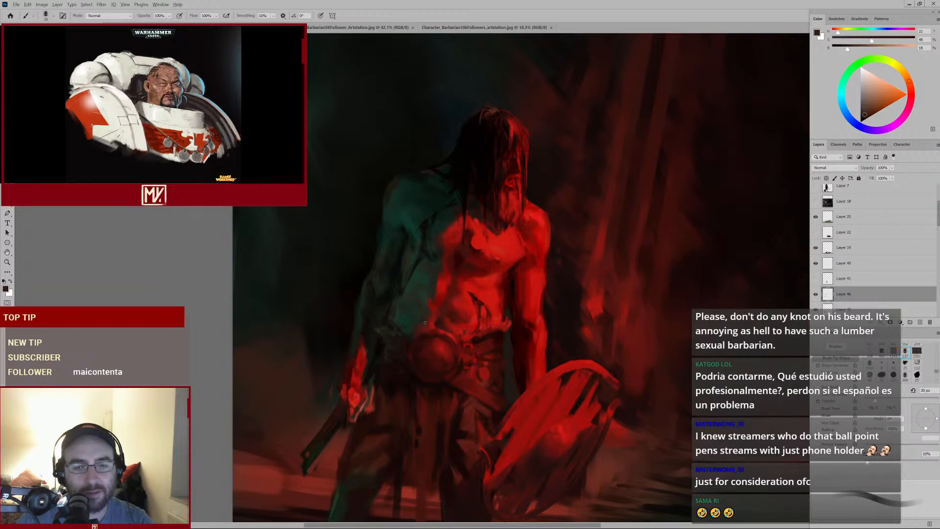
pyautogui.moveTo(447, 322); pyautogui.dragTo(430, 341)
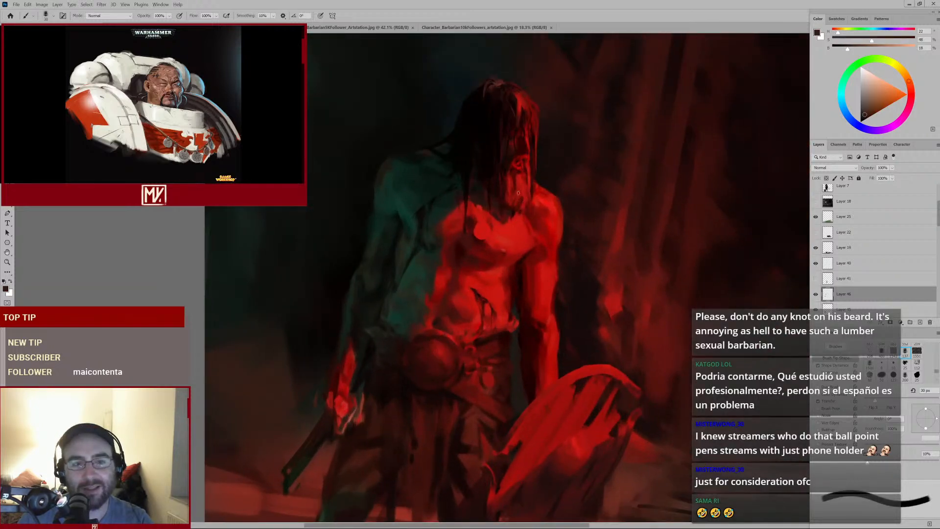
# Sample a red from the neck, enlarge the brush, and paint a downward stroke on the neck below the beard
pyautogui.scroll(2, 518, 193)
pyautogui.keyDown('alt'); pyautogui.click(505, 213); pyautogui.keyUp('alt')
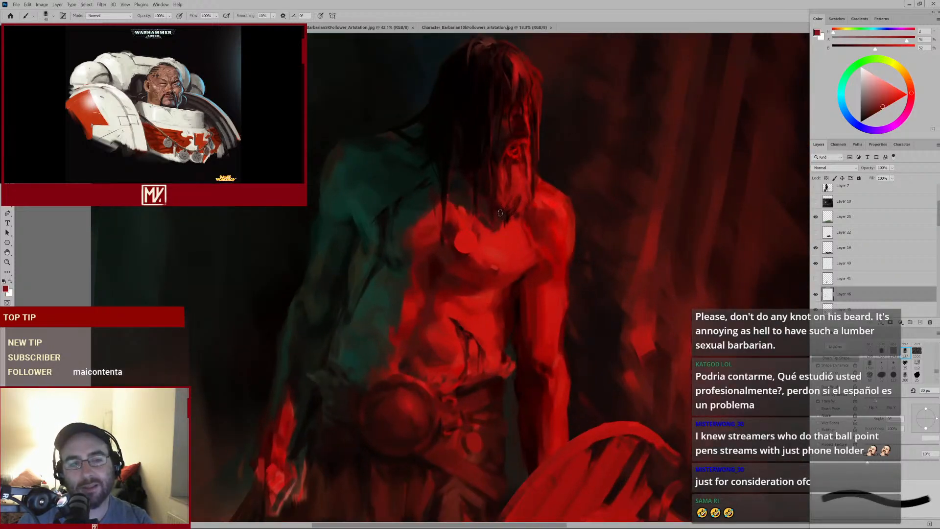
pyautogui.press(']')
pyautogui.keyDown('alt'); pyautogui.click(513, 211); pyautogui.keyUp('alt')
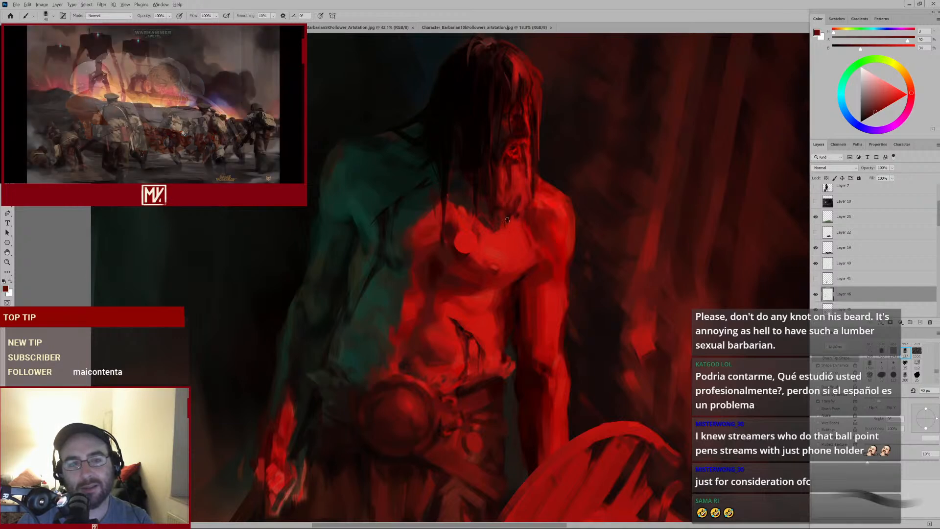
pyautogui.moveTo(523, 216)
pyautogui.mouseDown()
pyautogui.moveTo(499, 251)
pyautogui.moveTo(514, 240)
pyautogui.mouseUp()
pyautogui.keyDown('alt'); pyautogui.click(519, 209); pyautogui.keyUp('alt')
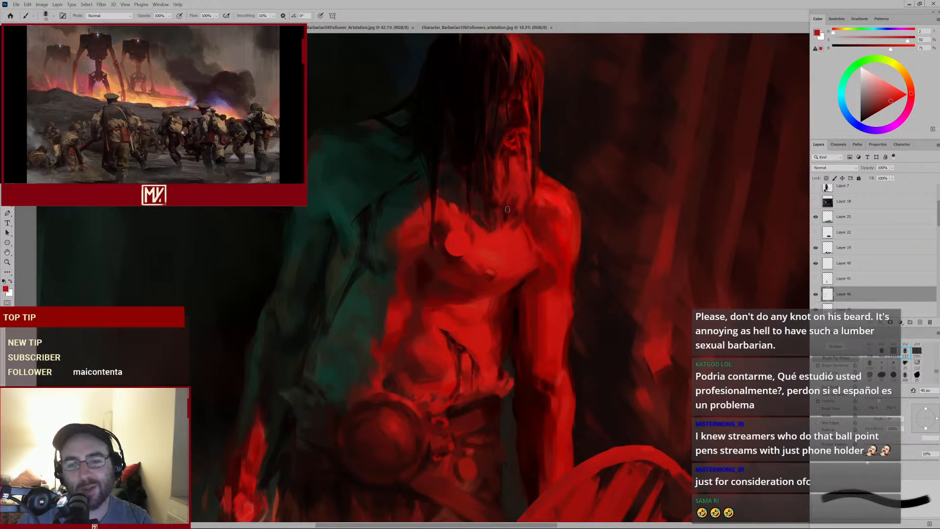
# Sample darker reds and dab shading on the collarbone and shoulder left of the neck
pyautogui.press('[')
pyautogui.keyDown('alt'); pyautogui.click(499, 201); pyautogui.keyUp('alt')
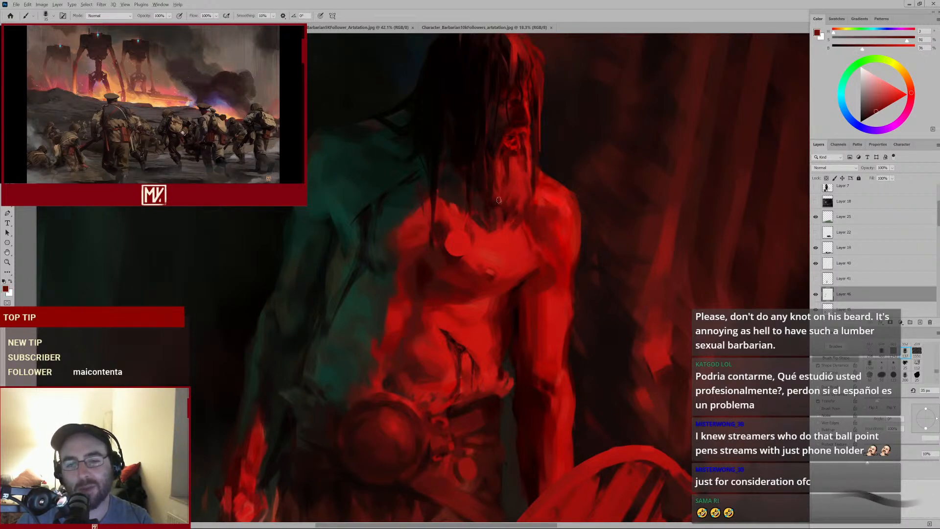
pyautogui.press(']')
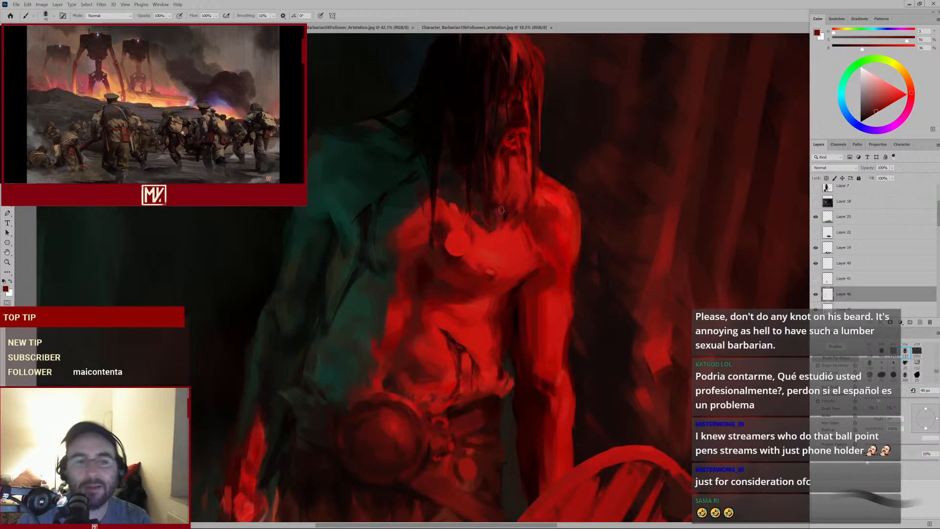
pyautogui.keyDown('alt'); pyautogui.click(479, 196); pyautogui.keyUp('alt')
pyautogui.keyDown('alt'); pyautogui.click(476, 191); pyautogui.keyUp('alt')
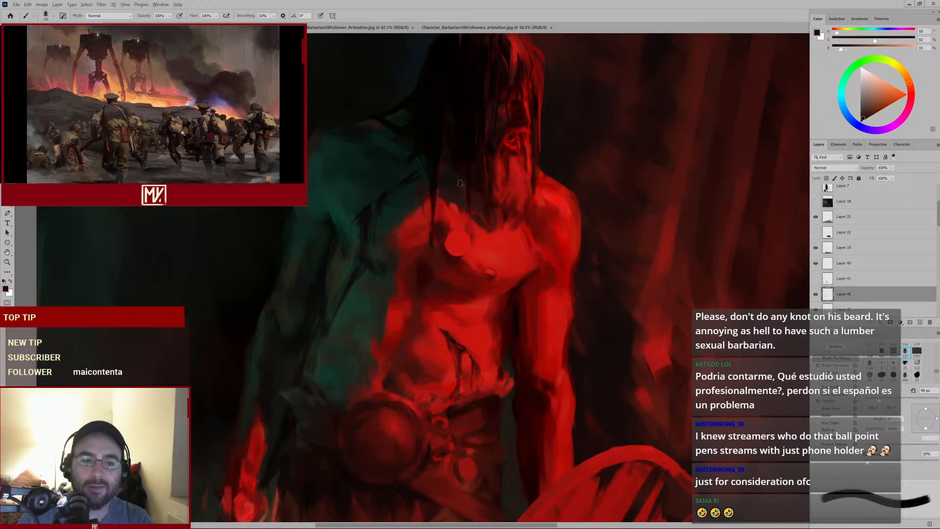
pyautogui.keyDown('alt'); pyautogui.click(456, 201); pyautogui.keyUp('alt')
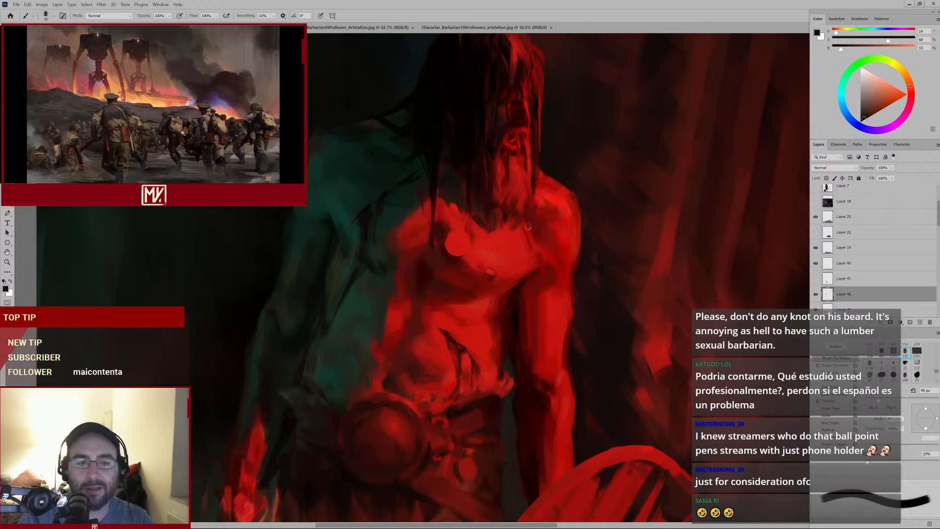
# Sample a red from the chest and paint a short stroke on the upper chest below the collarbone
pyautogui.press(']')
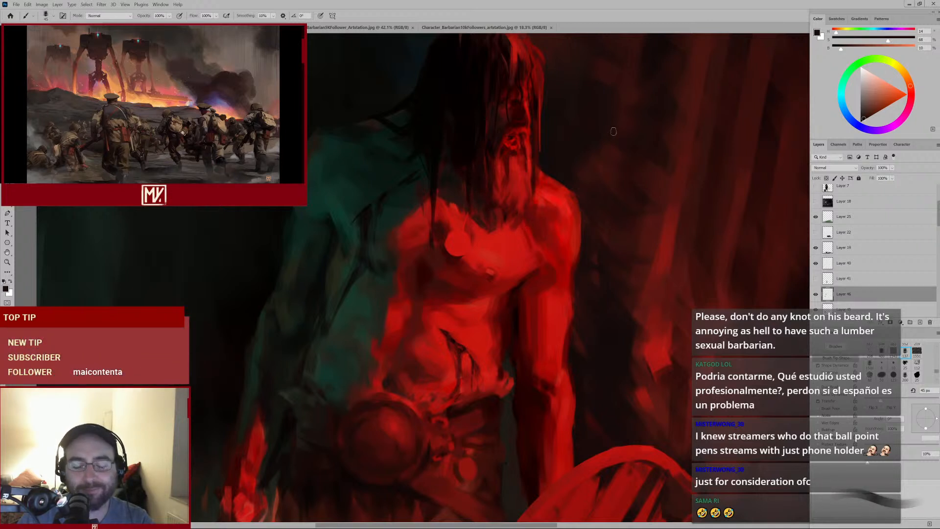
pyautogui.keyDown('alt'); pyautogui.click(497, 214); pyautogui.keyUp('alt')
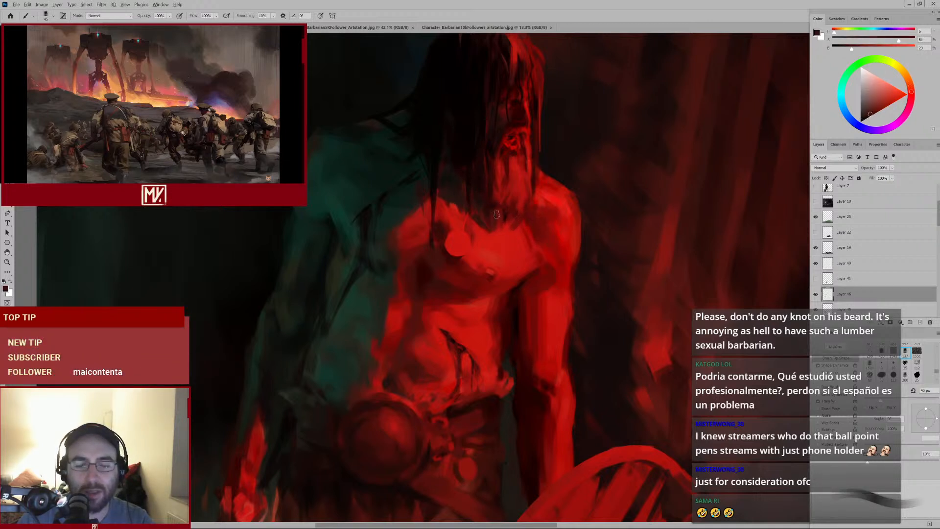
pyautogui.press('[')
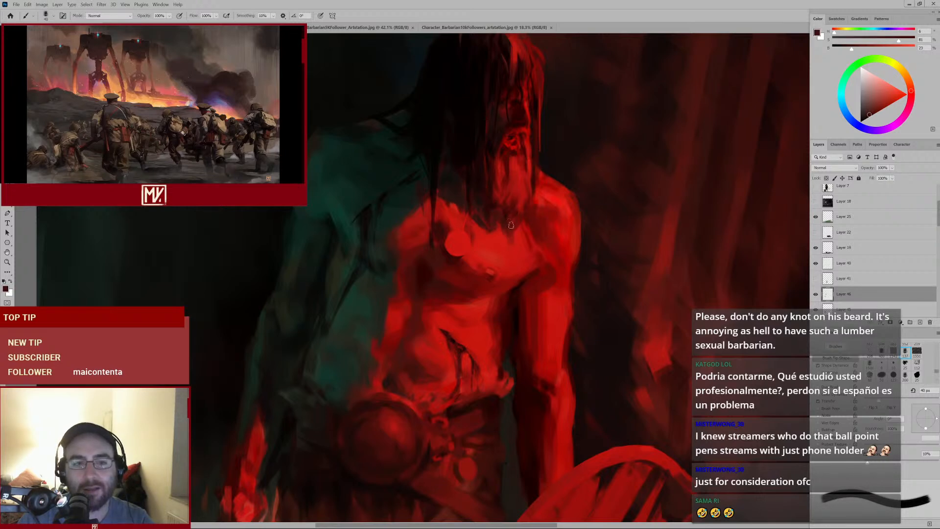
pyautogui.moveTo(520, 246)
pyautogui.mouseDown()
pyautogui.moveTo(508, 257)
pyautogui.moveTo(520, 253)
pyautogui.mouseUp()
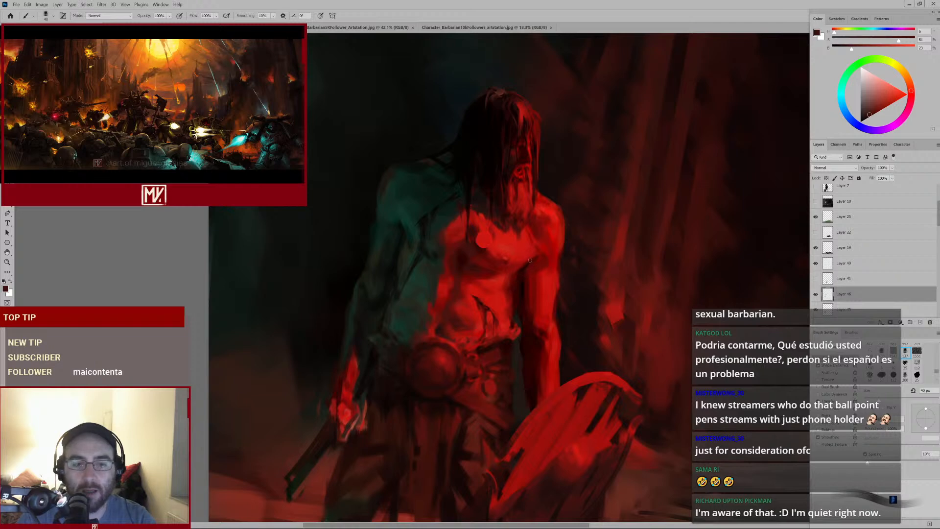
# Sample reds around the neck and paint a small stroke beside the neck with a smaller brush, then undo it
pyautogui.scroll(-5, 497, 262)
pyautogui.scroll(4, 505, 263)
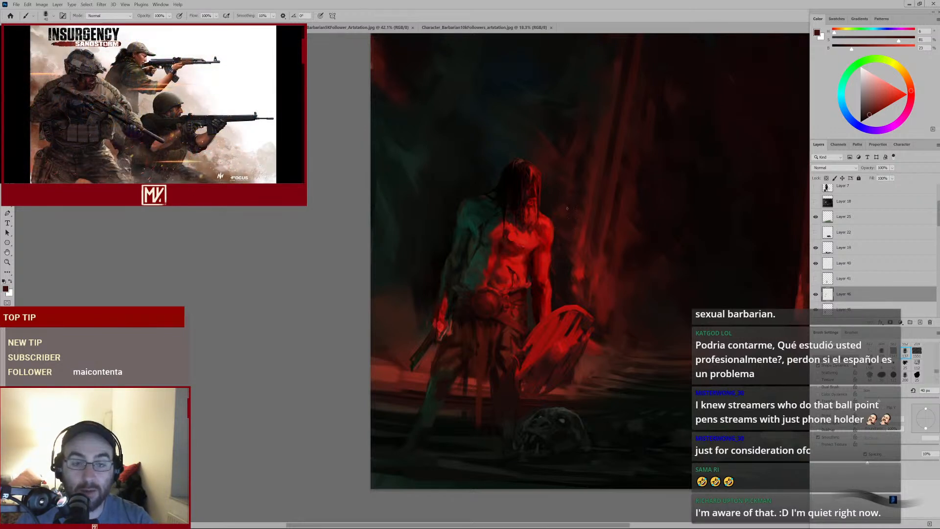
pyautogui.scroll(3, 524, 247)
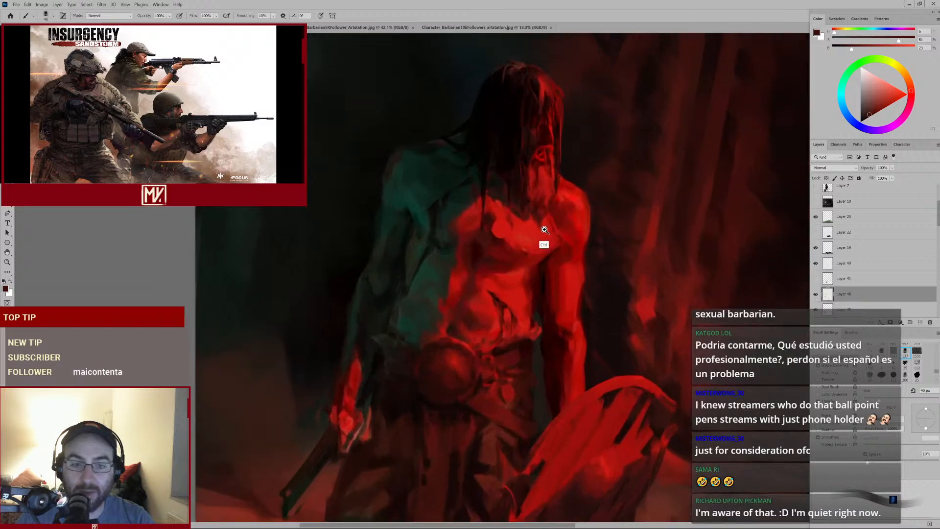
pyautogui.keyDown('alt'); pyautogui.click(499, 235); pyautogui.keyUp('alt')
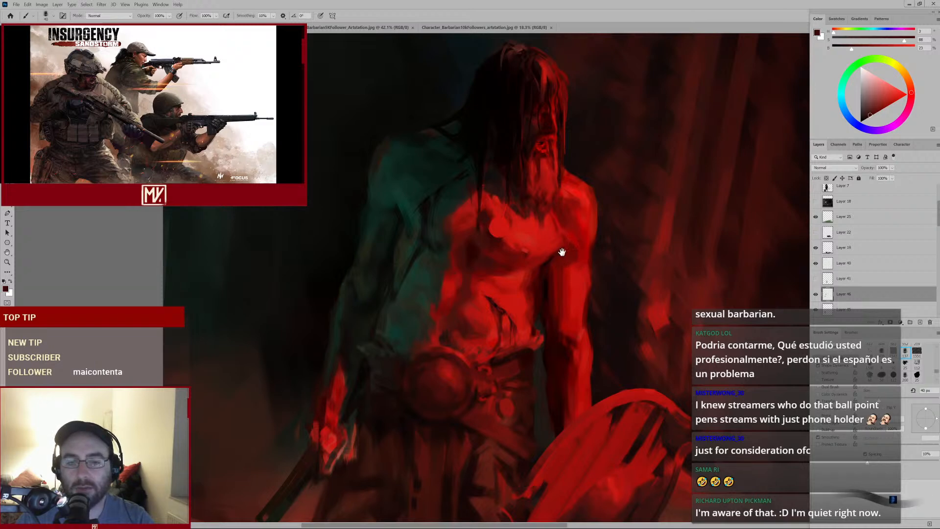
pyautogui.moveTo(579, 203); pyautogui.dragTo(531, 253)
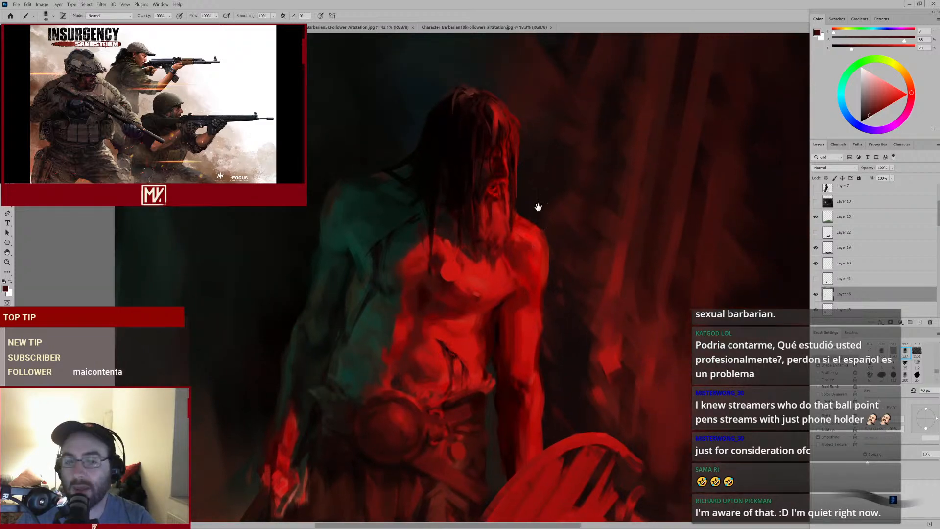
pyautogui.moveTo(563, 223); pyautogui.dragTo(549, 235)
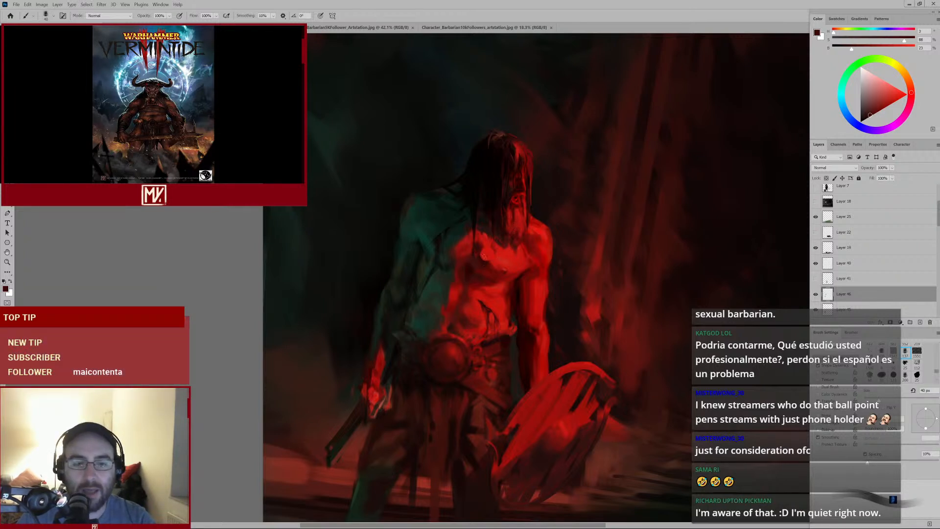
pyautogui.keyDown('alt'); pyautogui.click(475, 262); pyautogui.keyUp('alt')
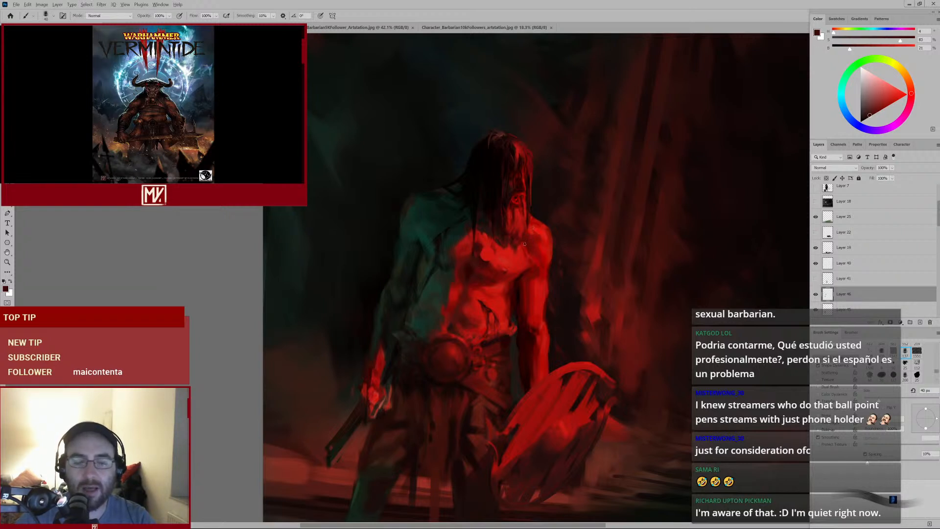
pyautogui.keyDown('alt'); pyautogui.click(468, 223); pyautogui.keyUp('alt')
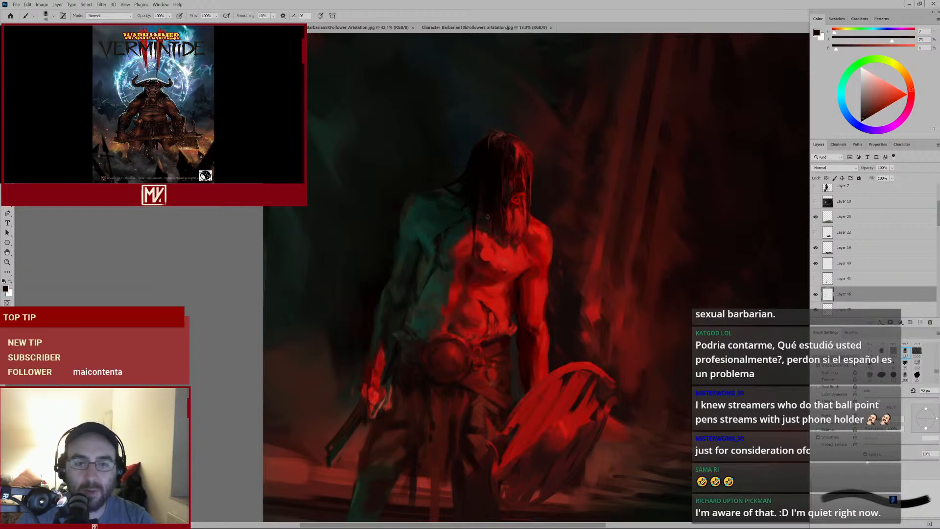
pyautogui.keyDown('alt'); pyautogui.click(520, 224); pyautogui.keyUp('alt')
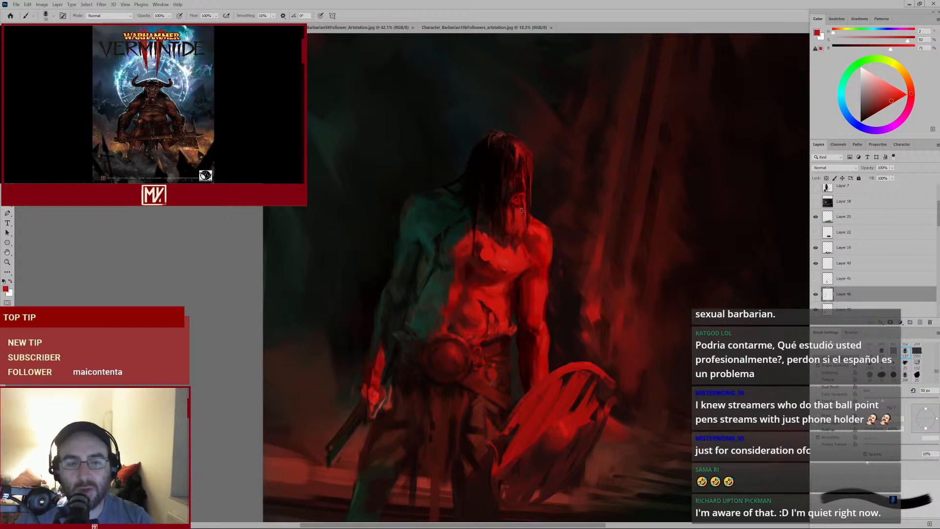
pyautogui.keyDown('alt'); pyautogui.click(519, 216); pyautogui.keyUp('alt')
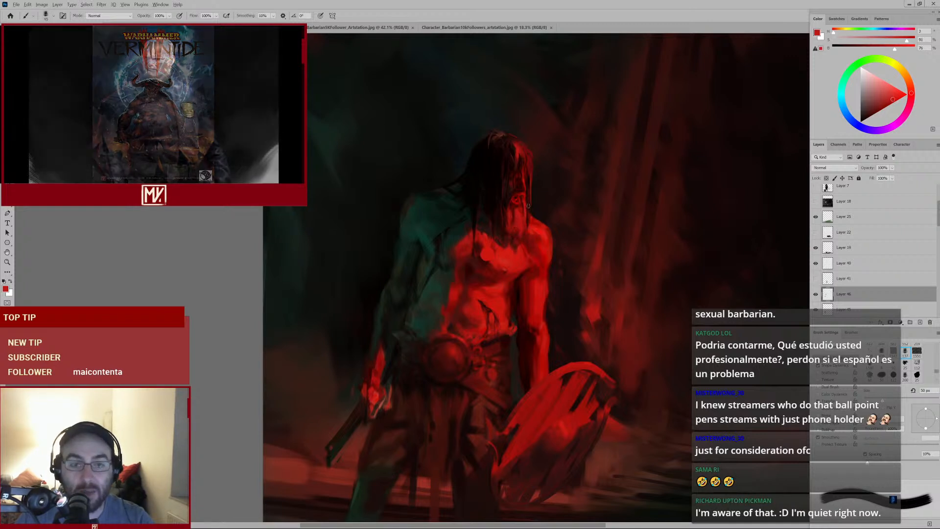
pyautogui.press('[')
pyautogui.press('[')
pyautogui.press('[')
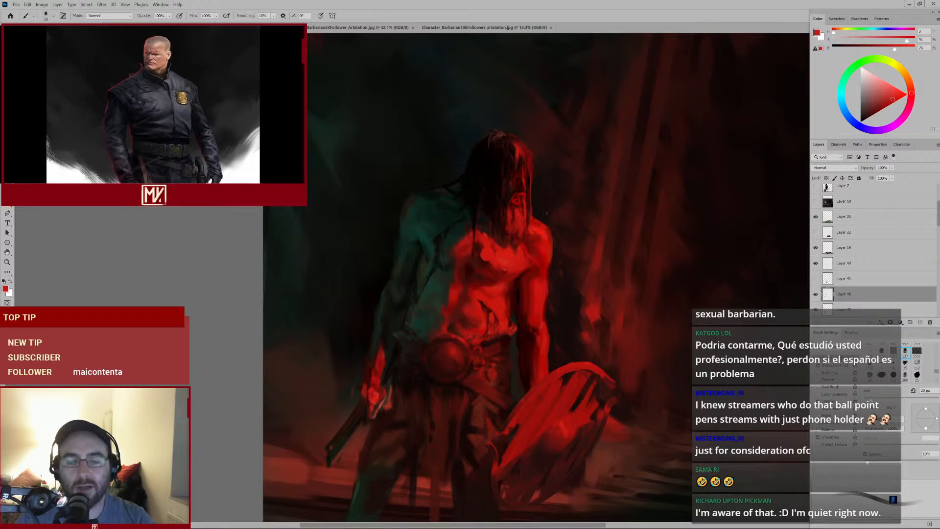
pyautogui.moveTo(534, 226)
pyautogui.mouseDown()
pyautogui.moveTo(552, 216)
pyautogui.moveTo(546, 208)
pyautogui.moveTo(516, 235)
pyautogui.moveTo(531, 234)
pyautogui.mouseUp()
pyautogui.hotkey('ctrl', 'z')
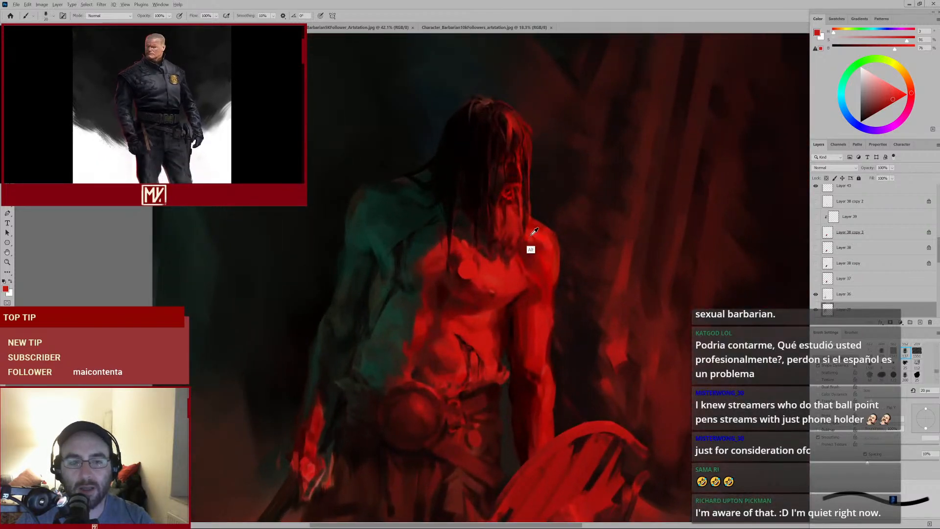
# Sample reds near the neck, adjust the brush size, compare Layer 26 on and off, and paint a stroke across the belt buckle
pyautogui.keyDown('alt'); pyautogui.click(523, 213); pyautogui.keyUp('alt')
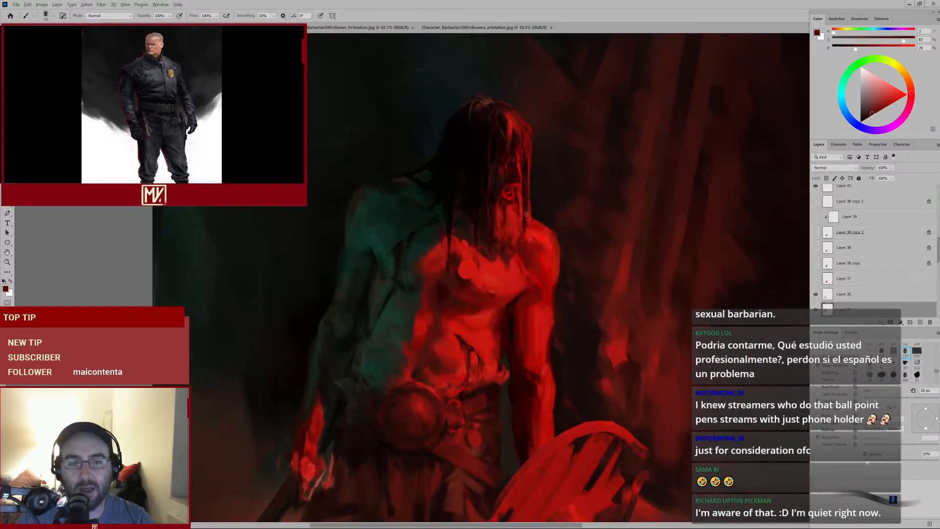
pyautogui.press(']')
pyautogui.press(']')
pyautogui.press('[')
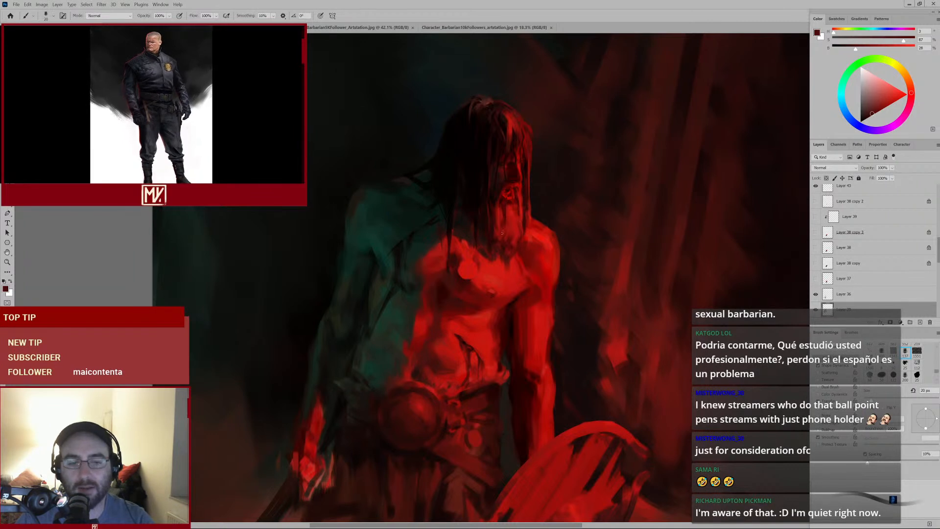
pyautogui.keyDown('alt'); pyautogui.click(511, 226); pyautogui.keyUp('alt')
pyautogui.press(']')
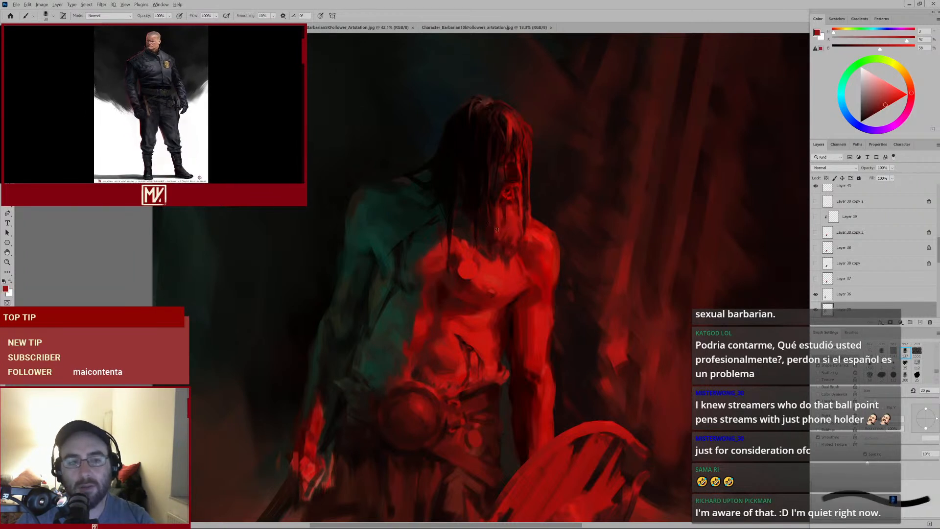
pyautogui.keyDown('alt'); pyautogui.click(502, 221); pyautogui.keyUp('alt')
pyautogui.press('[')
pyautogui.press('[')
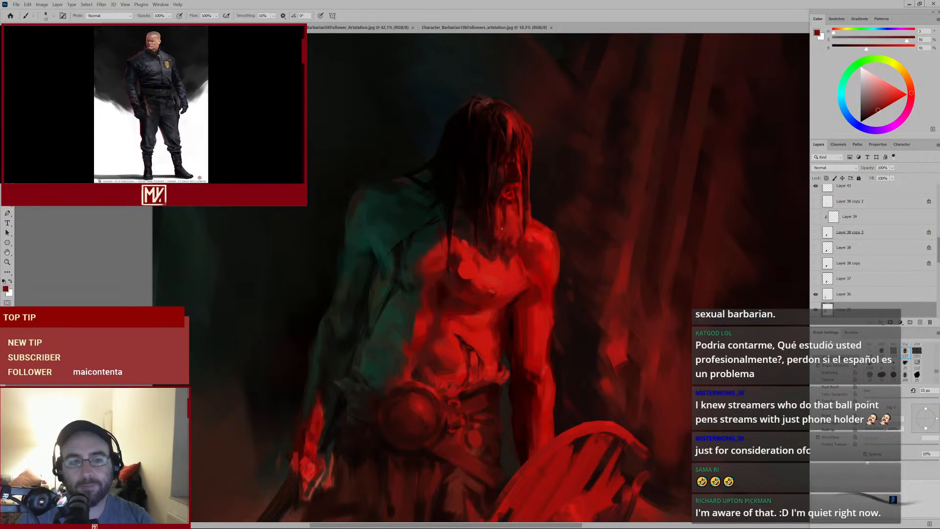
pyautogui.click(817, 294)
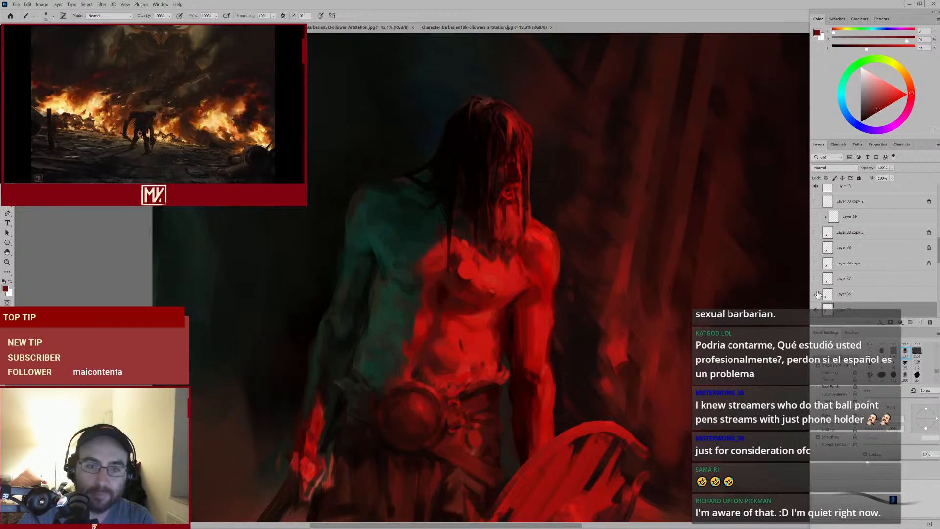
pyautogui.click(817, 294)
pyautogui.click(822, 294)
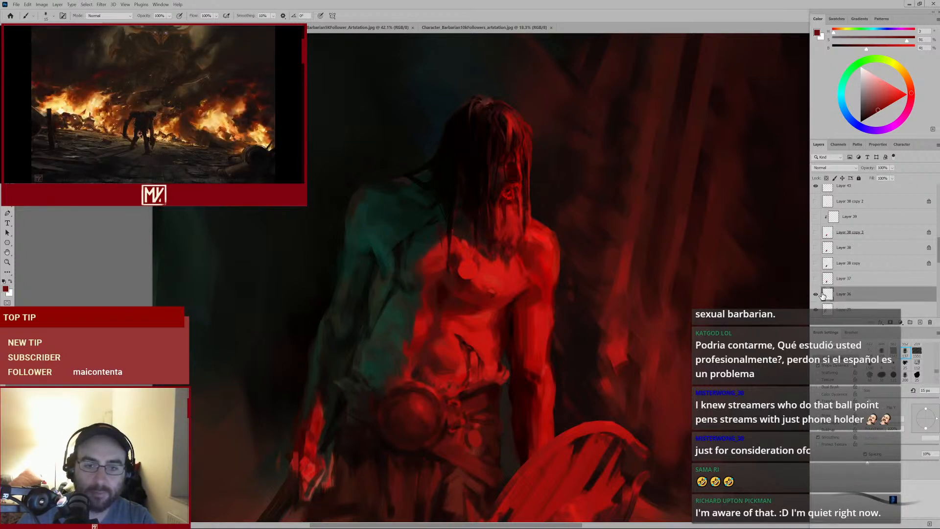
pyautogui.click(816, 294)
pyautogui.click(815, 295)
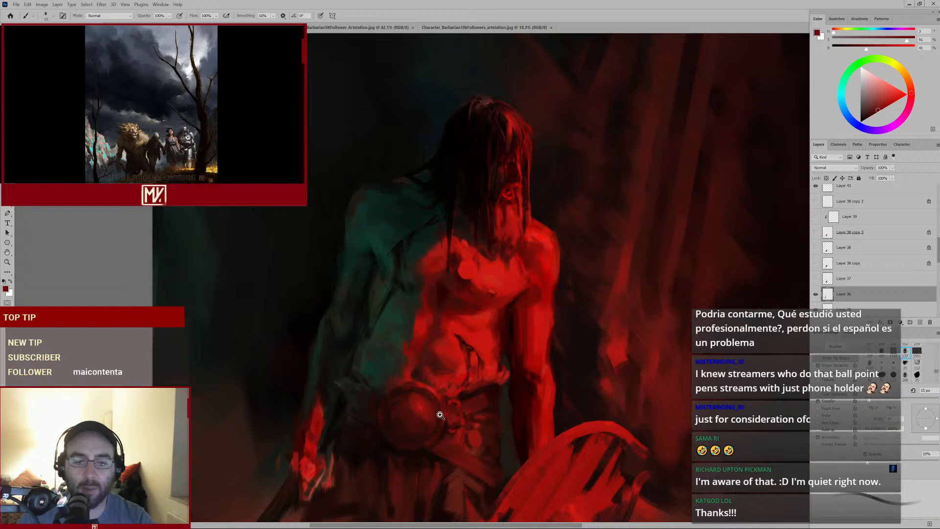
pyautogui.moveTo(440, 415); pyautogui.dragTo(466, 421)
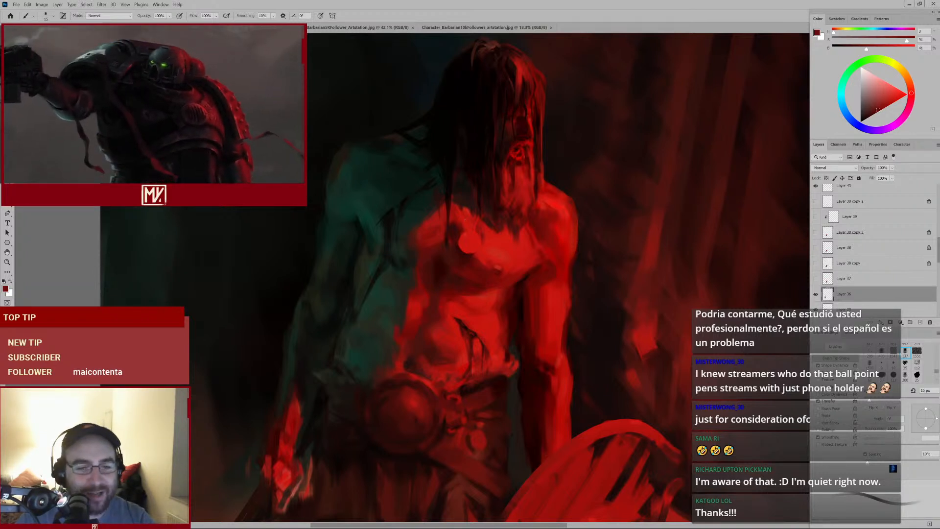
# Sample a dark tone and paint a dark stroke across the chest, comparing with Layer 26 toggled
pyautogui.keyDown('alt'); pyautogui.click(454, 232); pyautogui.keyUp('alt')
pyautogui.keyDown('alt'); pyautogui.click(467, 184); pyautogui.keyUp('alt')
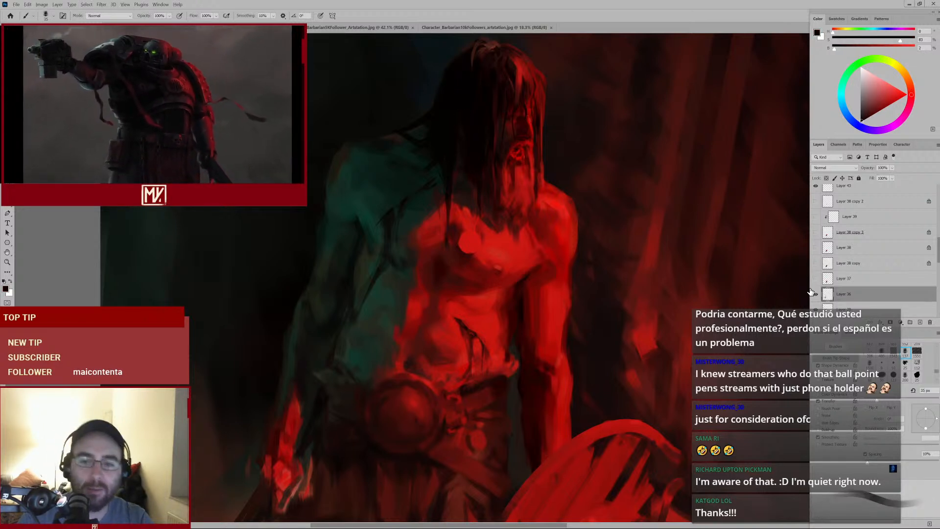
pyautogui.click(816, 294)
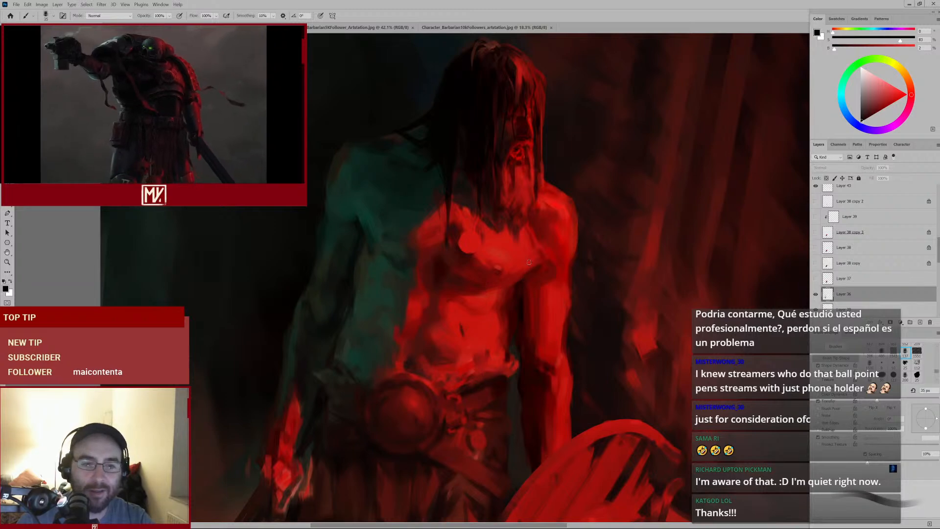
pyautogui.click(815, 294)
pyautogui.moveTo(504, 260)
pyautogui.mouseDown()
pyautogui.moveTo(464, 266)
pyautogui.moveTo(480, 263)
pyautogui.mouseUp()
pyautogui.click(815, 294)
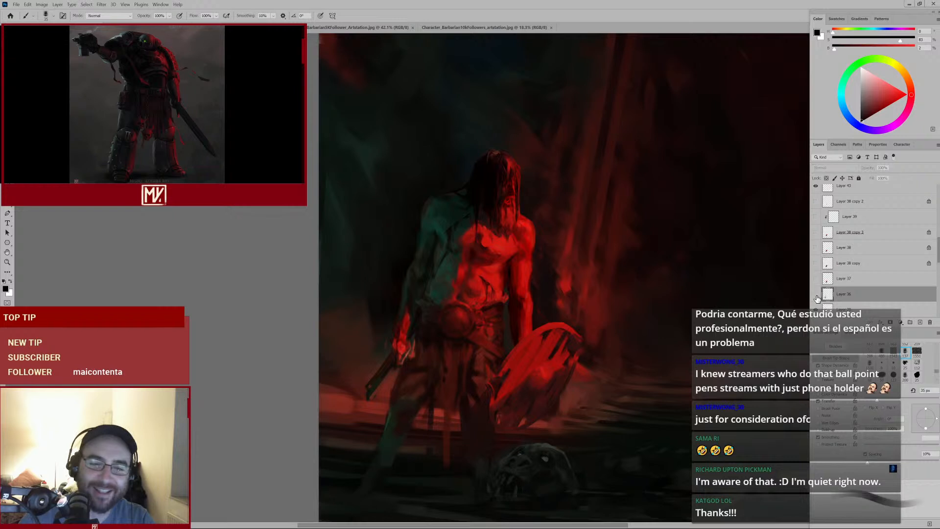
# Sample a dark tone near the belt, shrink the brush, and paint a dark stroke along the belt
pyautogui.moveTo(472, 363); pyautogui.dragTo(461, 238)
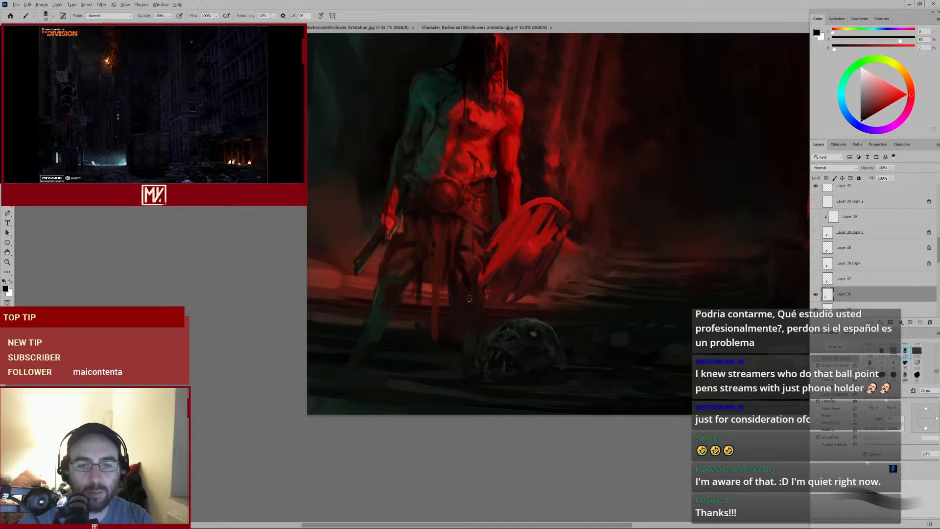
pyautogui.moveTo(461, 252); pyautogui.dragTo(472, 293)
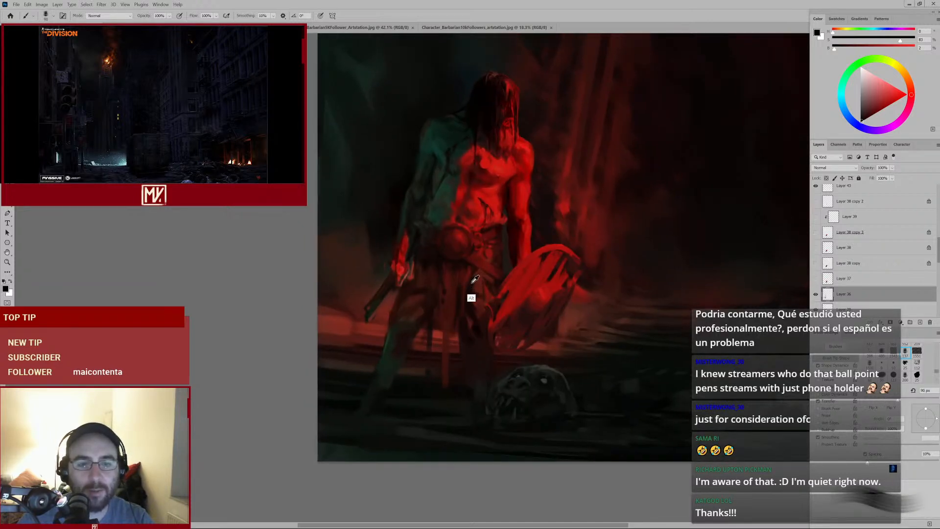
pyautogui.keyDown('alt'); pyautogui.click(472, 290); pyautogui.keyUp('alt')
pyautogui.press('[')
pyautogui.press('[')
pyautogui.press('[')
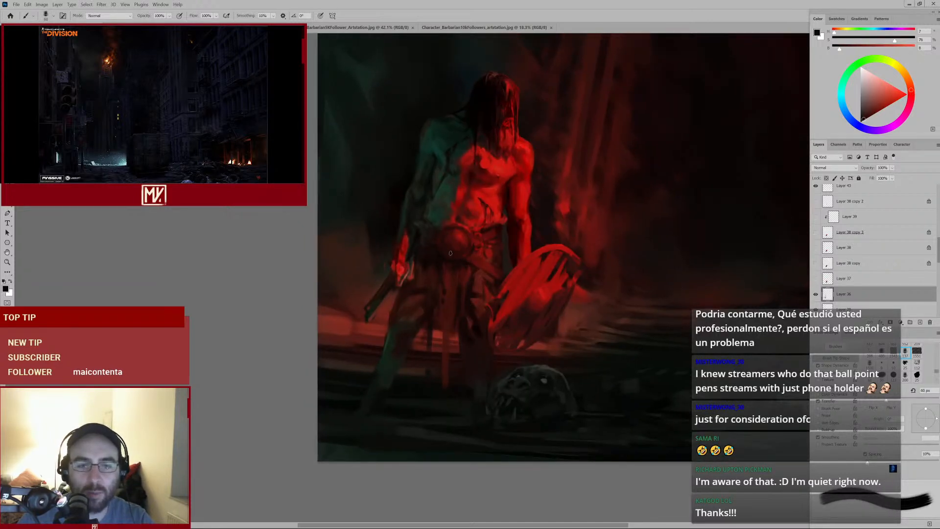
pyautogui.moveTo(444, 263); pyautogui.dragTo(465, 252)
pyautogui.keyDown('alt'); pyautogui.click(447, 257); pyautogui.keyUp('alt')
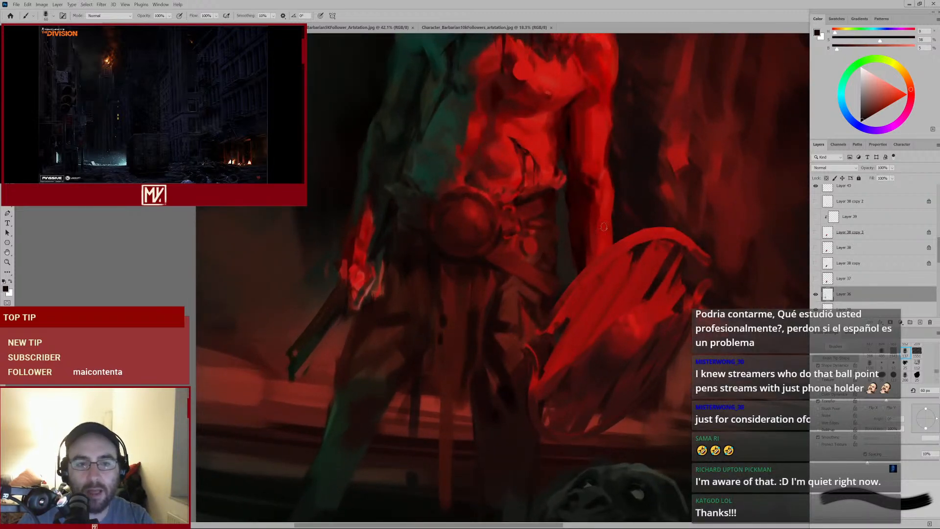
# Sample a red from the torso and paint a downward stroke on the abdomen above the belt
pyautogui.moveTo(603, 227)
pyautogui.mouseDown()
pyautogui.moveTo(558, 268)
pyautogui.moveTo(550, 254)
pyautogui.moveTo(529, 273)
pyautogui.moveTo(527, 265)
pyautogui.mouseUp()
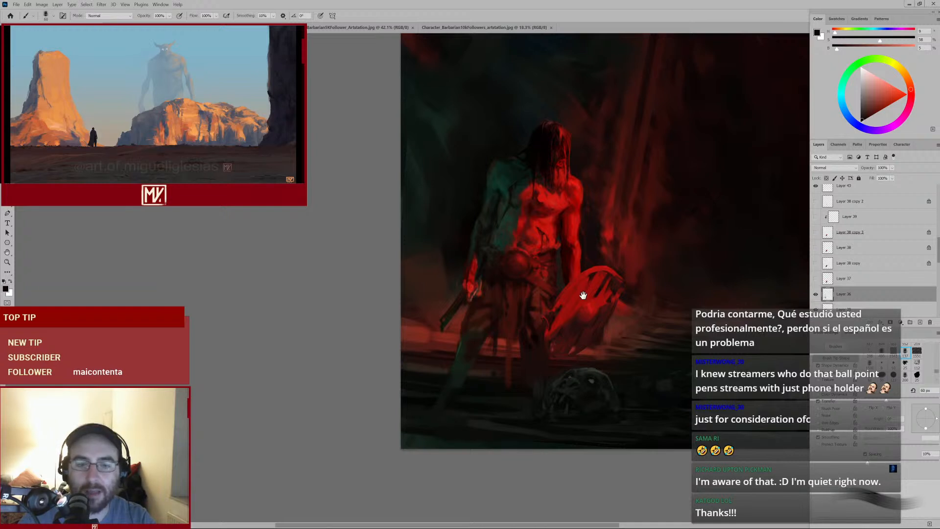
pyautogui.moveTo(582, 295); pyautogui.dragTo(612, 265)
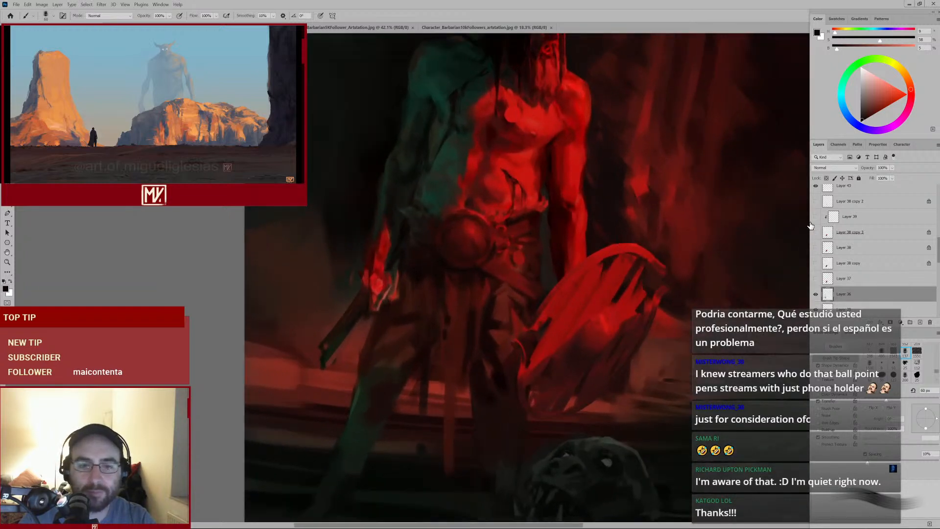
pyautogui.click(815, 294)
pyautogui.click(816, 295)
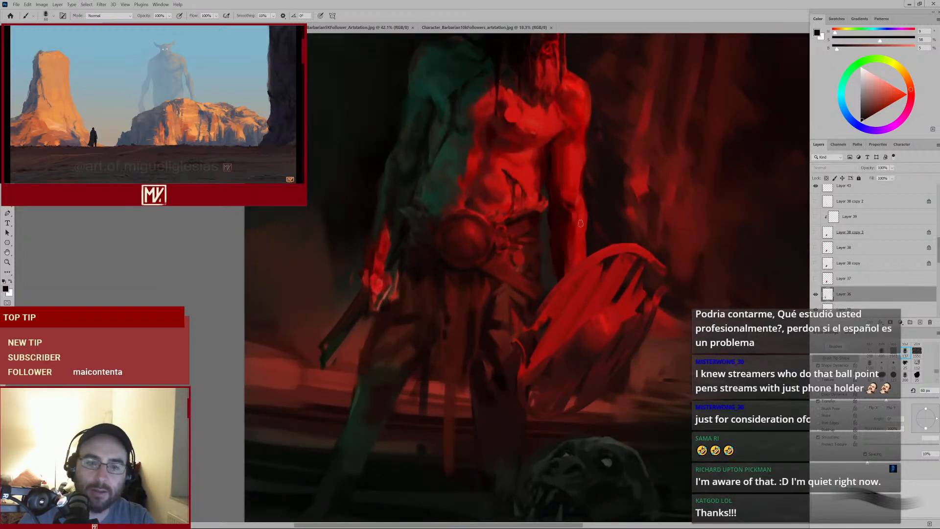
pyautogui.keyDown('alt'); pyautogui.click(517, 224); pyautogui.keyUp('alt')
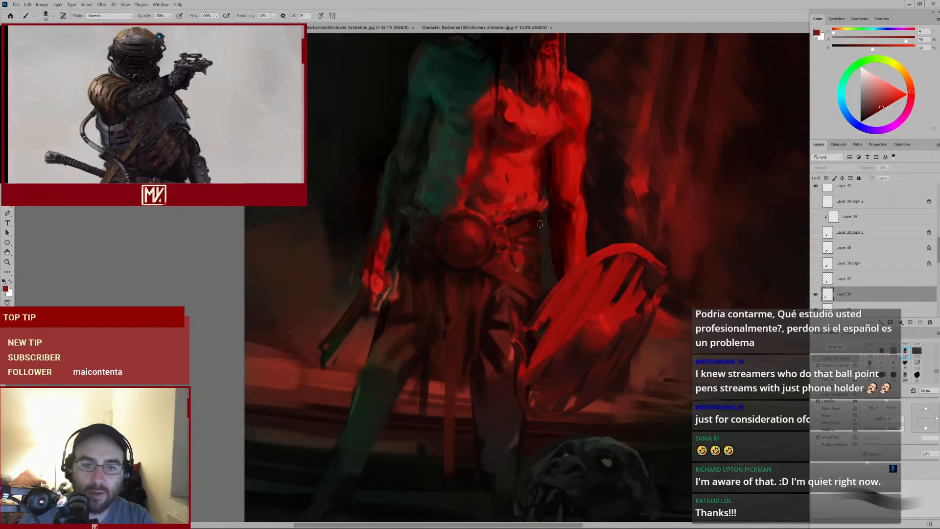
pyautogui.moveTo(503, 171); pyautogui.dragTo(514, 210)
pyautogui.keyDown('alt'); pyautogui.click(507, 229); pyautogui.keyUp('alt')
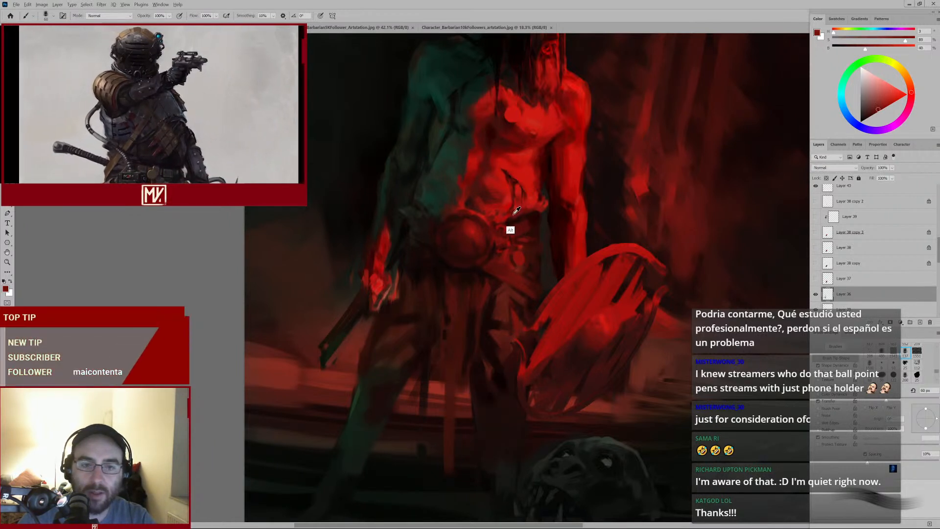
# Sample reds around the abdomen and belt, shrink the brush, and dab red paint on the abdomen above the belt
pyautogui.press('[')
pyautogui.keyDown('ctrl'); pyautogui.click(501, 231); pyautogui.keyUp('ctrl')
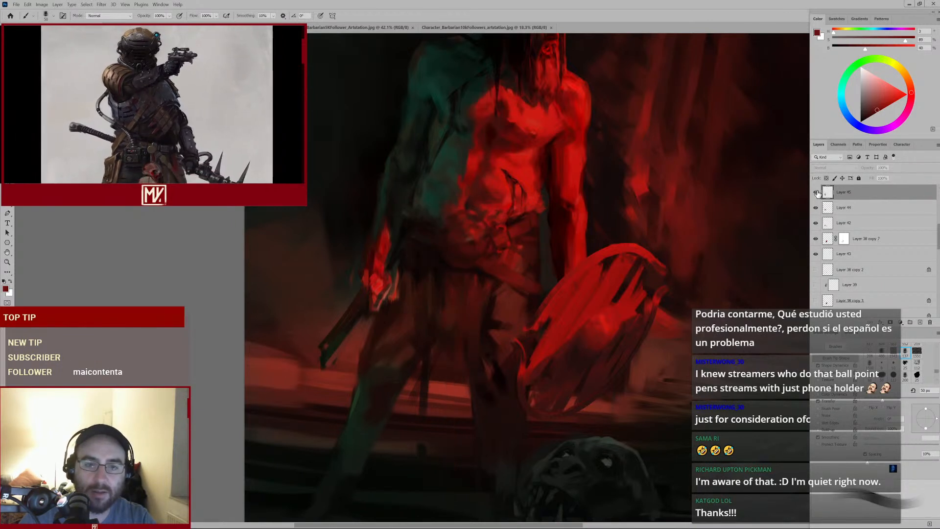
pyautogui.keyDown('alt'); pyautogui.click(512, 226); pyautogui.keyUp('alt')
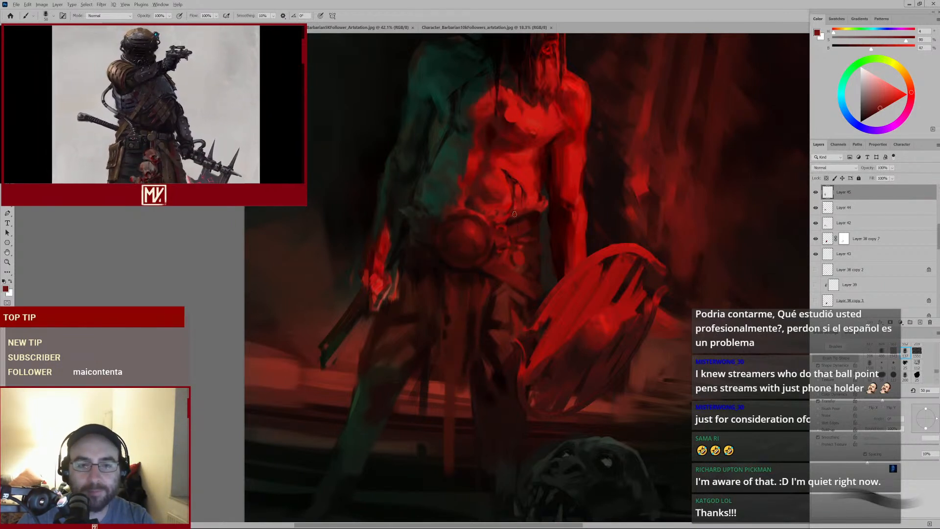
pyautogui.press('[')
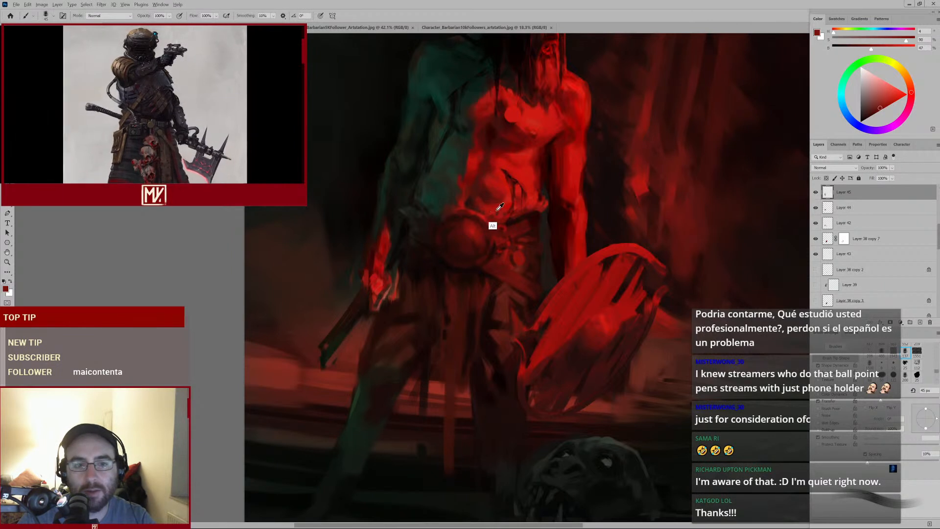
pyautogui.keyDown('alt'); pyautogui.click(507, 208); pyautogui.keyUp('alt')
pyautogui.keyDown('alt'); pyautogui.click(509, 206); pyautogui.keyUp('alt')
pyautogui.press('[')
pyautogui.press('[')
pyautogui.press('[')
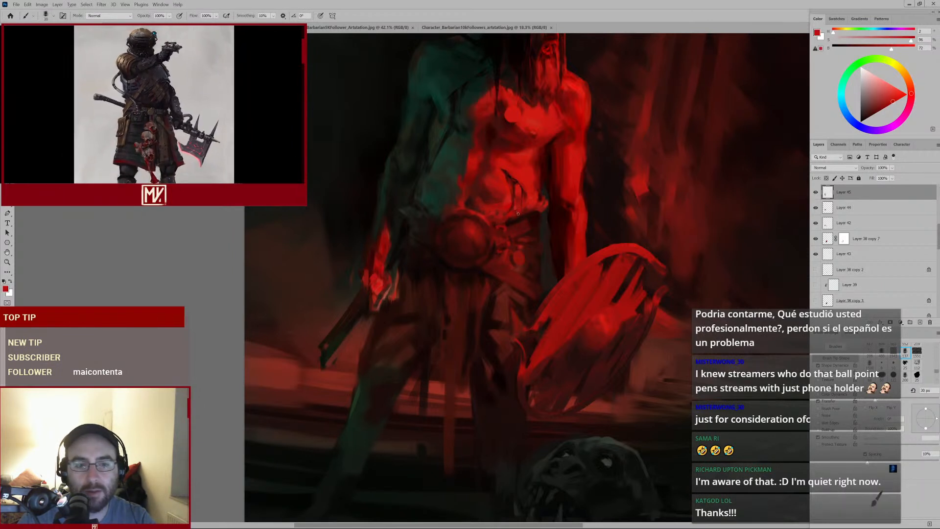
pyautogui.keyDown('alt'); pyautogui.click(531, 209); pyautogui.keyUp('alt')
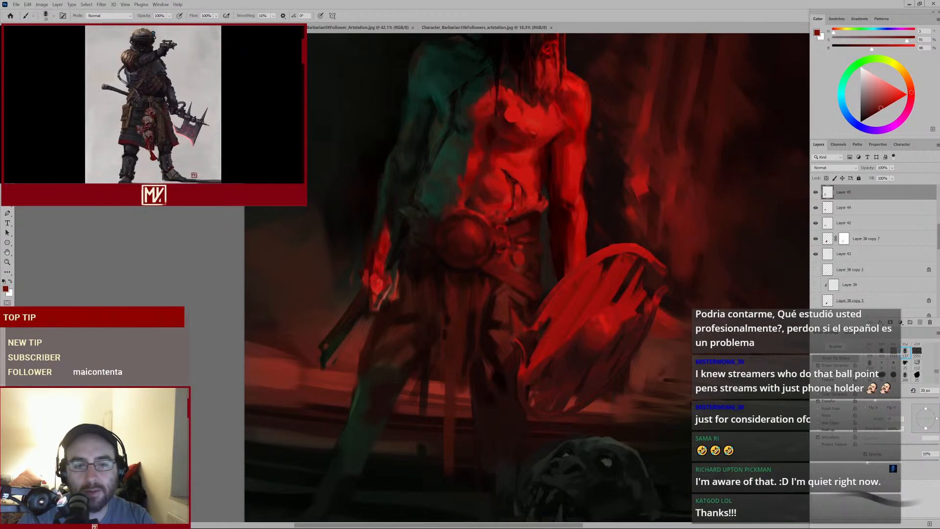
pyautogui.keyDown('alt'); pyautogui.click(507, 229); pyautogui.keyUp('alt')
pyautogui.keyDown('alt'); pyautogui.click(531, 223); pyautogui.keyUp('alt')
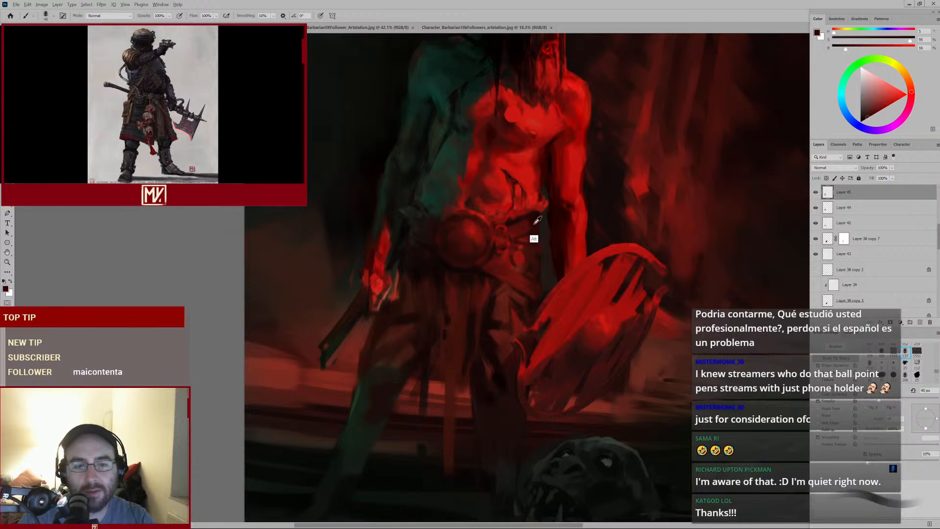
pyautogui.press(']')
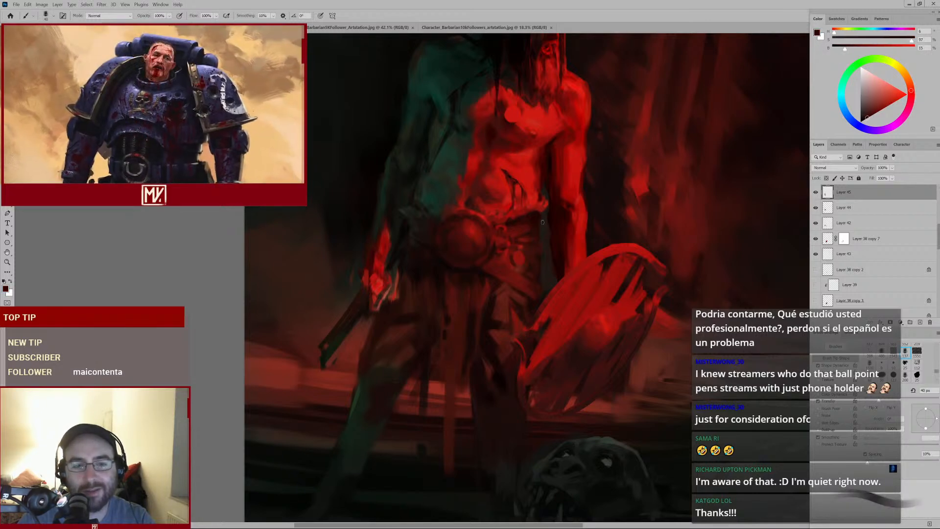
# Paint small red dabs on the neck and upper chest, sampling nearby dark and red tones and shrinking the brush between dabs
pyautogui.keyDown('alt'); pyautogui.click(521, 227); pyautogui.keyUp('alt')
pyautogui.keyDown('alt'); pyautogui.click(522, 226); pyautogui.keyUp('alt')
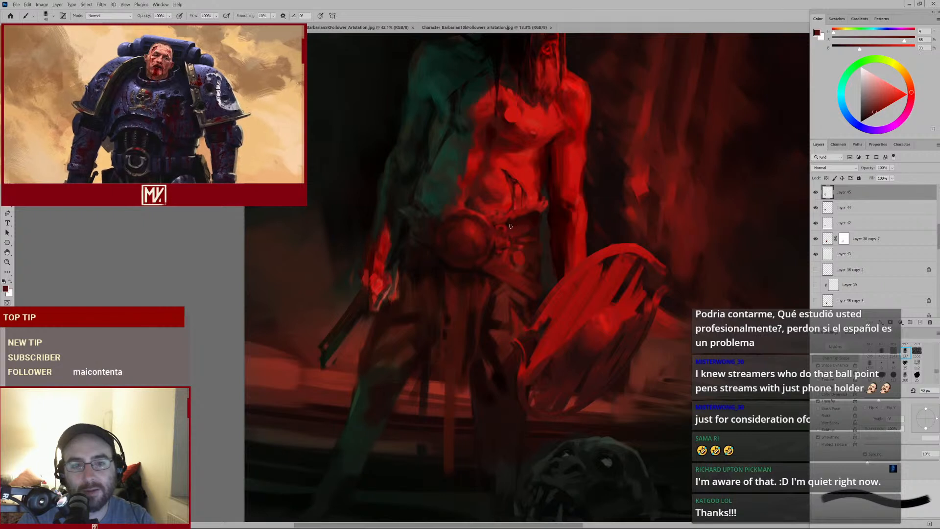
pyautogui.moveTo(516, 241); pyautogui.dragTo(486, 290)
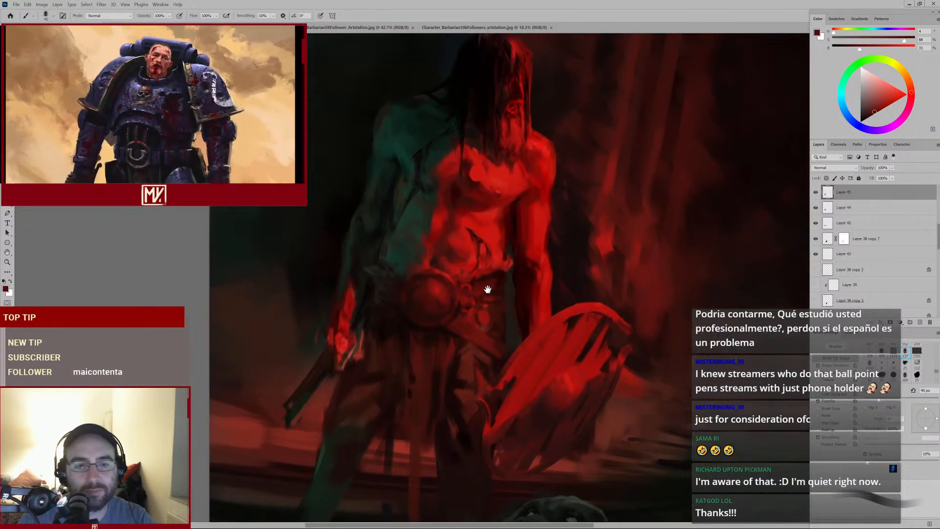
pyautogui.moveTo(495, 200); pyautogui.dragTo(491, 249)
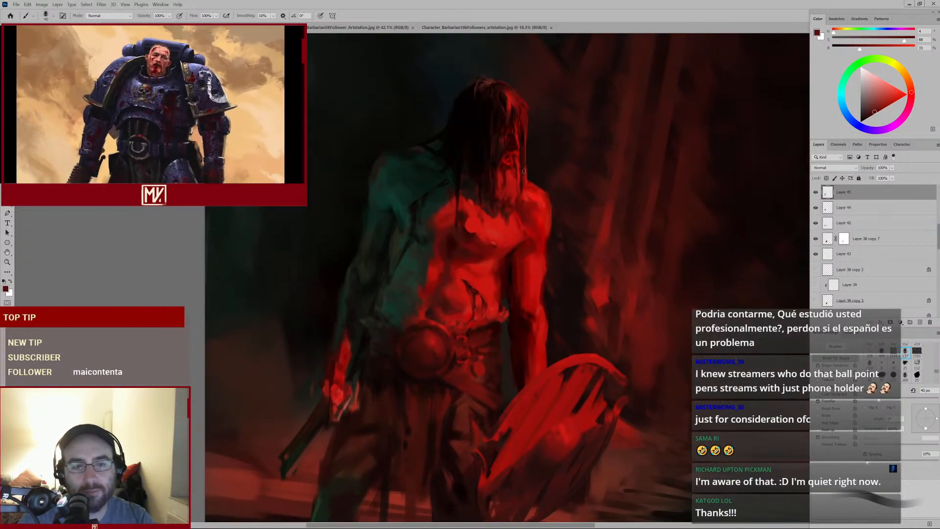
pyautogui.scroll(2, 518, 196)
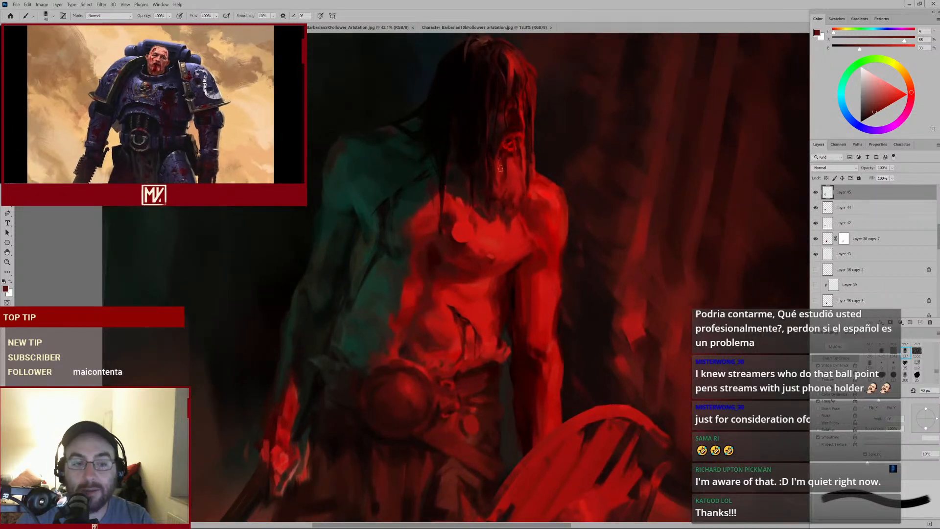
pyautogui.keyDown('alt'); pyautogui.click(461, 177); pyautogui.keyUp('alt')
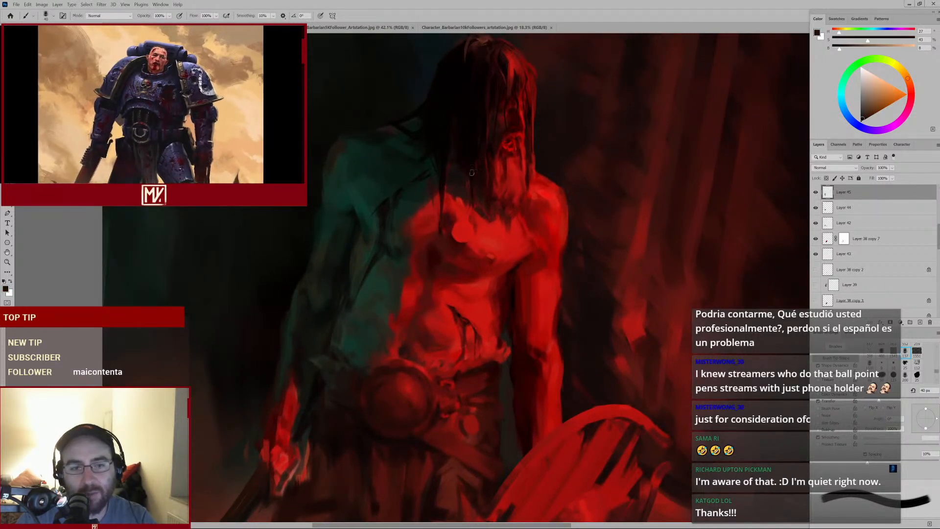
pyautogui.moveTo(513, 185); pyautogui.dragTo(491, 205)
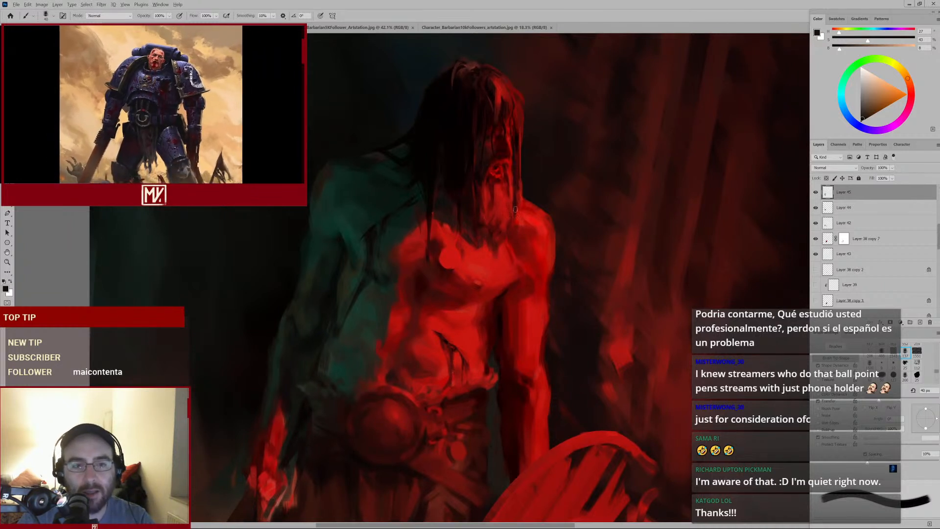
pyautogui.keyDown('alt'); pyautogui.click(501, 213); pyautogui.keyUp('alt')
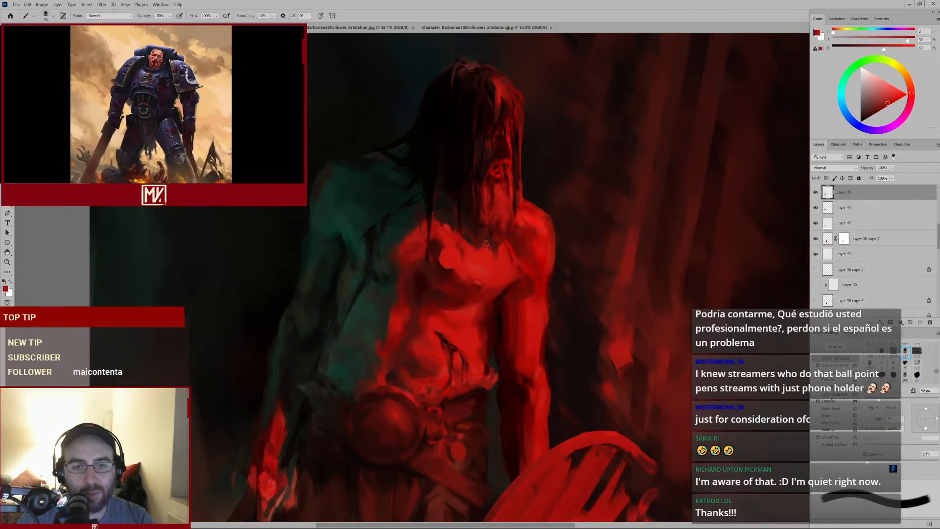
pyautogui.press(']')
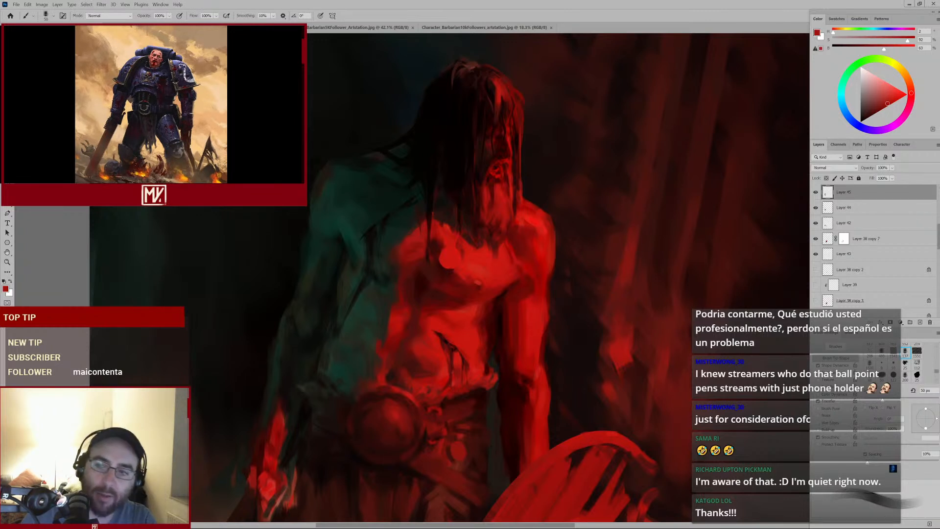
pyautogui.scroll(4, 815, 264)
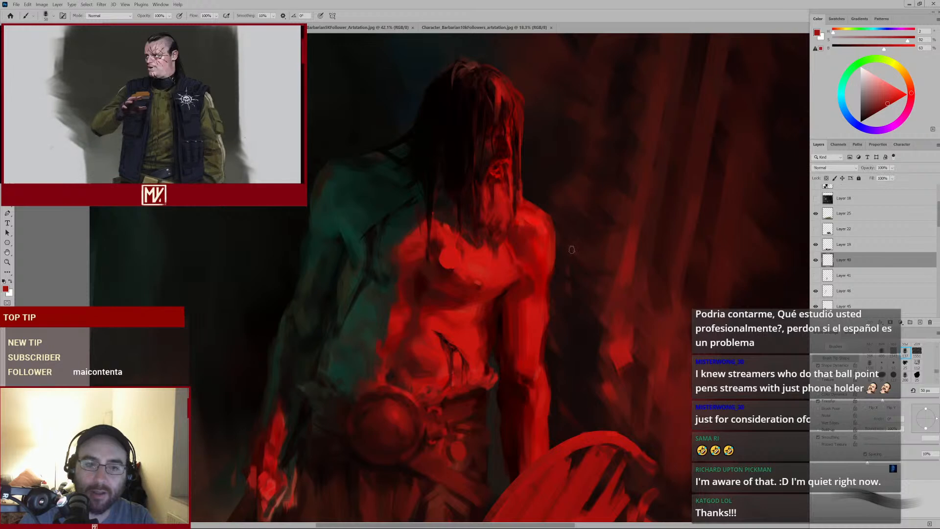
pyautogui.moveTo(510, 244); pyautogui.dragTo(455, 274)
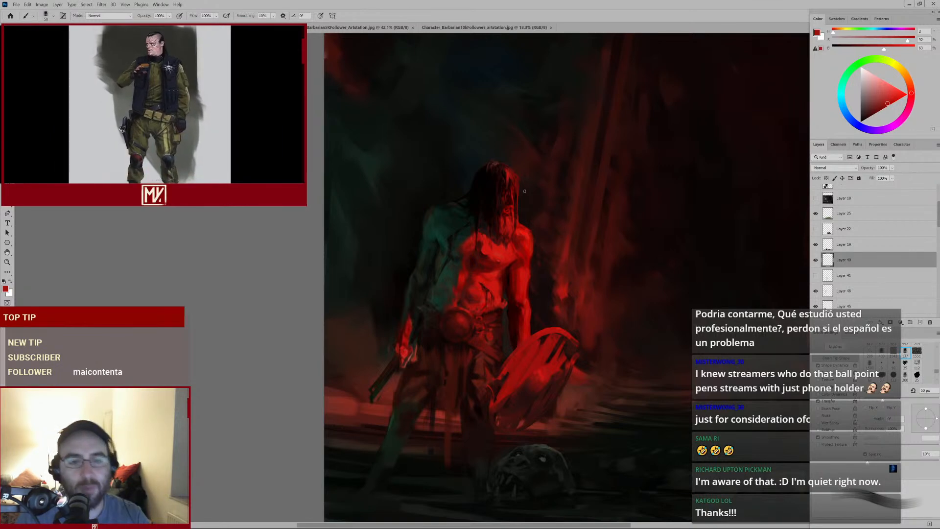
pyautogui.moveTo(512, 232); pyautogui.dragTo(546, 232)
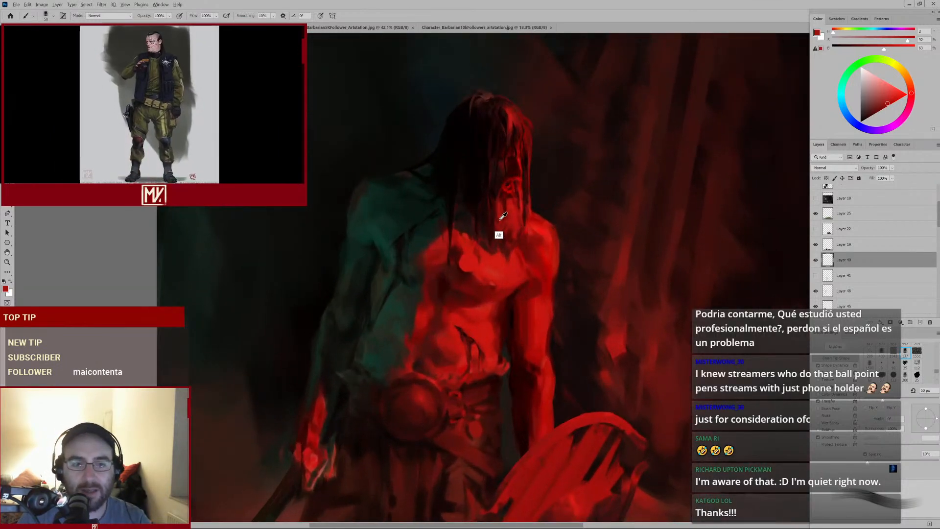
pyautogui.keyDown('alt'); pyautogui.click(499, 221); pyautogui.keyUp('alt')
pyautogui.press('[')
pyautogui.press('[')
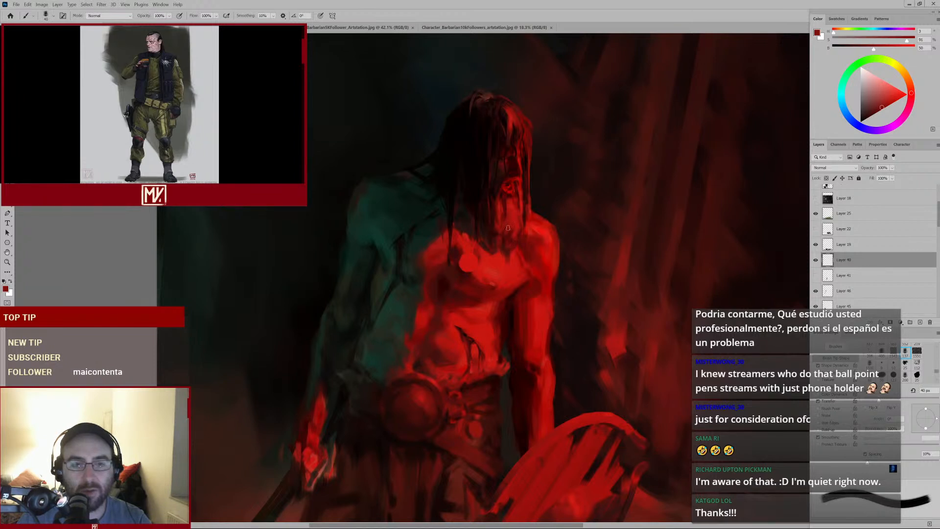
pyautogui.keyDown('alt'); pyautogui.click(503, 238); pyautogui.keyUp('alt')
pyautogui.press('[')
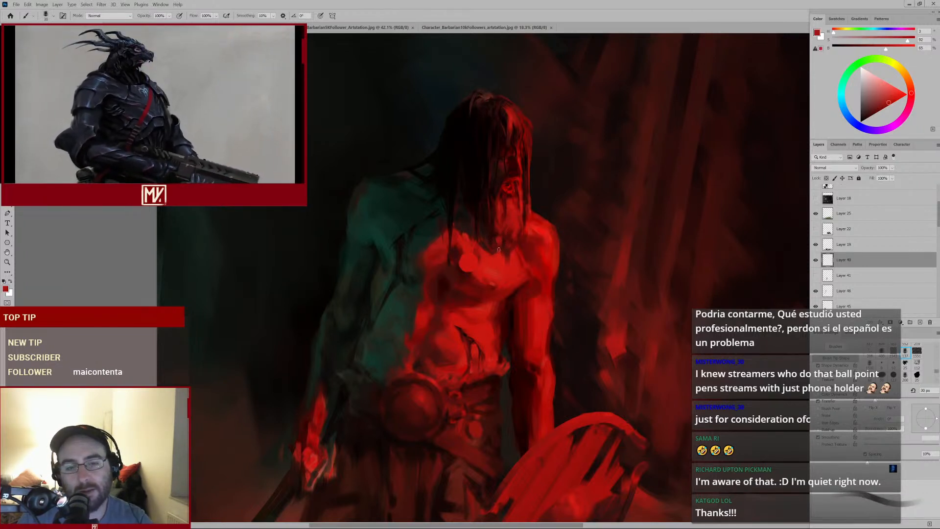
pyautogui.keyDown('alt'); pyautogui.click(499, 266); pyautogui.keyUp('alt')
pyautogui.press('[')
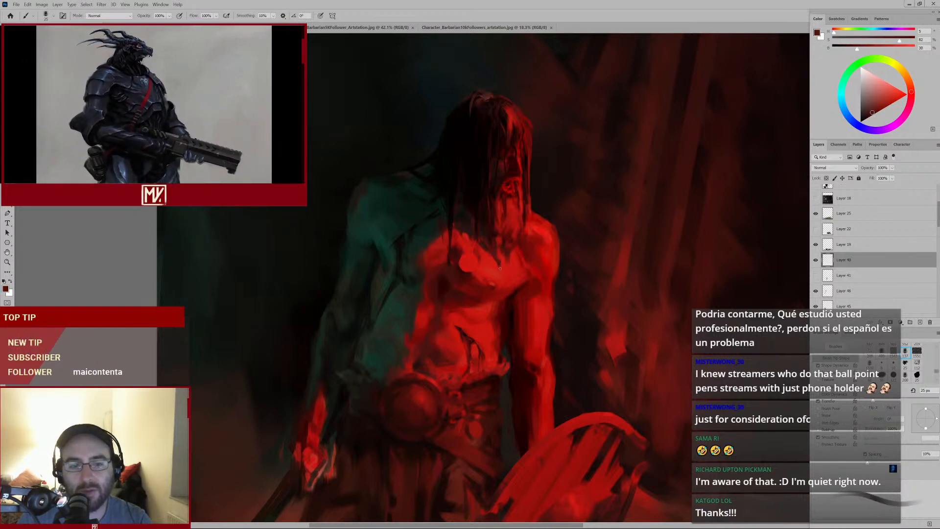
pyautogui.keyDown('alt'); pyautogui.click(504, 238); pyautogui.keyUp('alt')
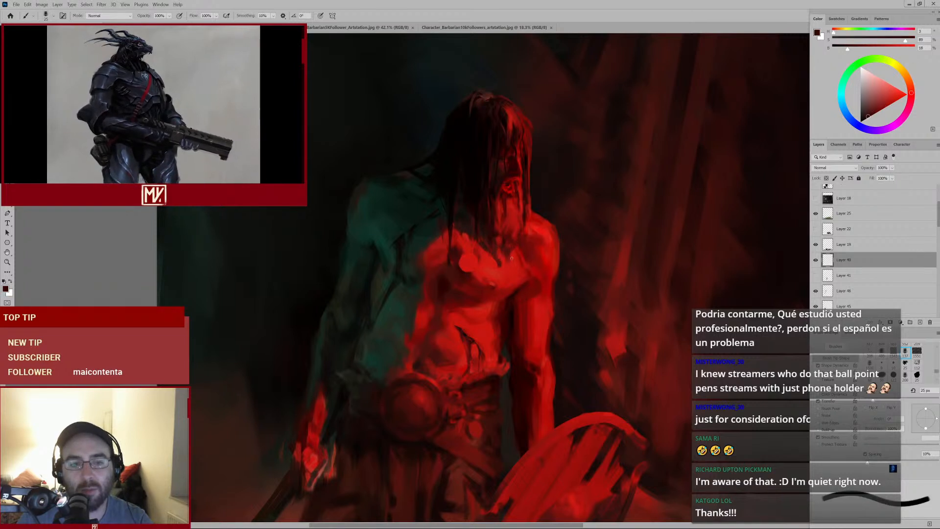
# Enlarge the brush, sample reds below the chin, and dab red paint across the neck and collarbone
pyautogui.press('e')
pyautogui.press('b')
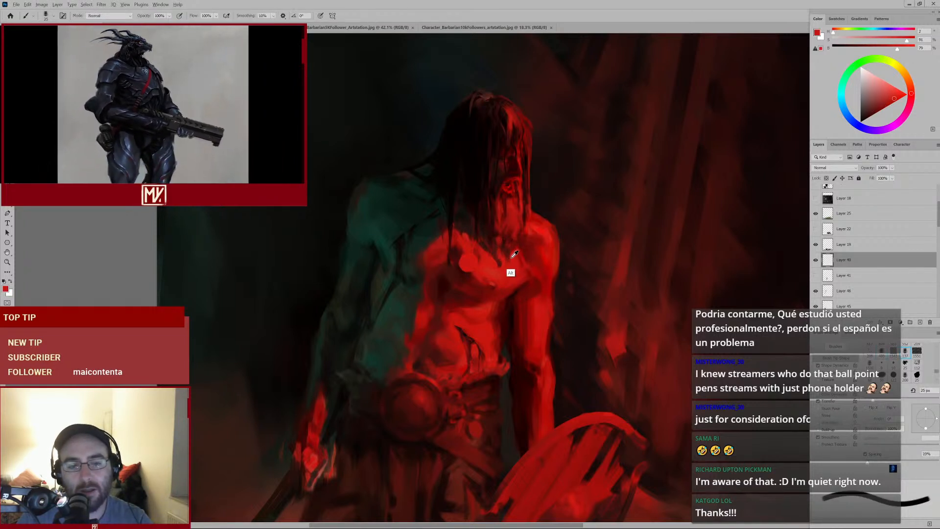
pyautogui.press(']')
pyautogui.press(']')
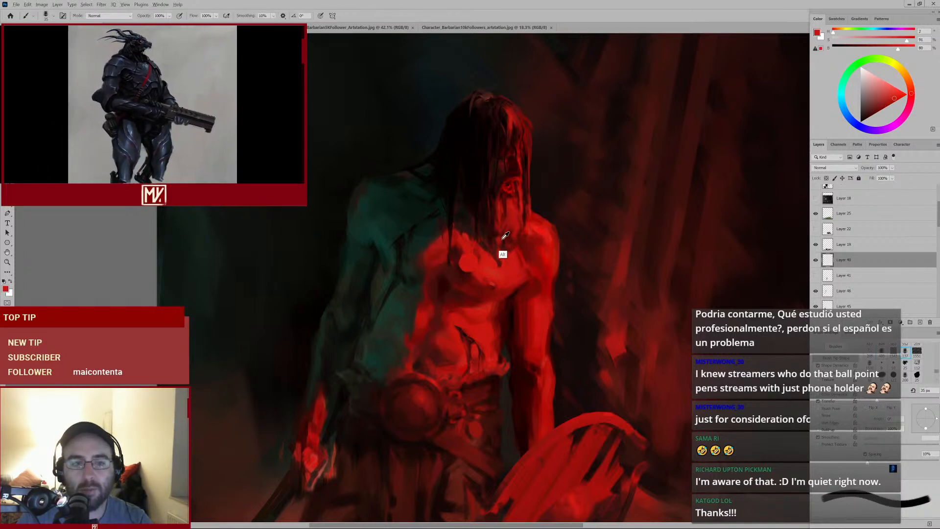
pyautogui.keyDown('alt'); pyautogui.click(504, 238); pyautogui.keyUp('alt')
pyautogui.keyDown('alt'); pyautogui.click(507, 227); pyautogui.keyUp('alt')
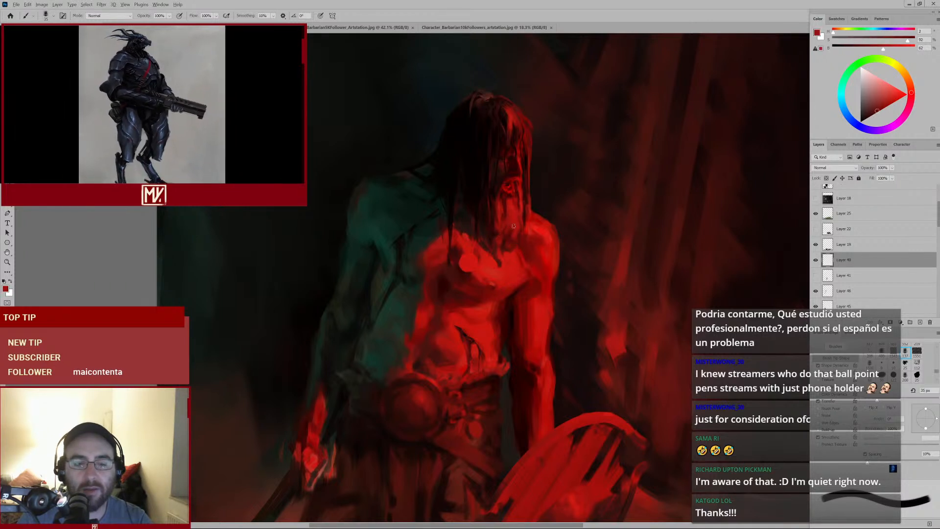
pyautogui.keyDown('alt'); pyautogui.click(498, 238); pyautogui.keyUp('alt')
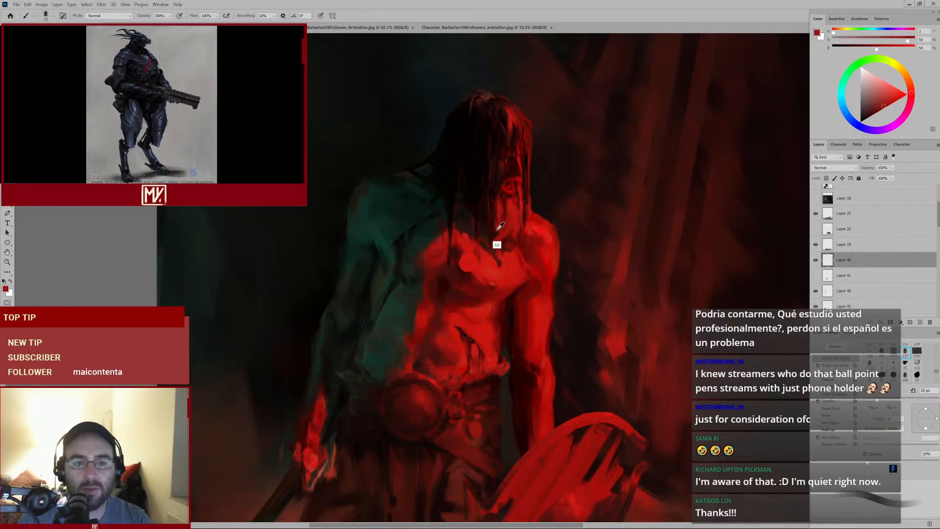
pyautogui.keyDown('alt'); pyautogui.click(493, 221); pyautogui.keyUp('alt')
pyautogui.keyDown('ctrl'); pyautogui.click(514, 221); pyautogui.keyUp('ctrl')
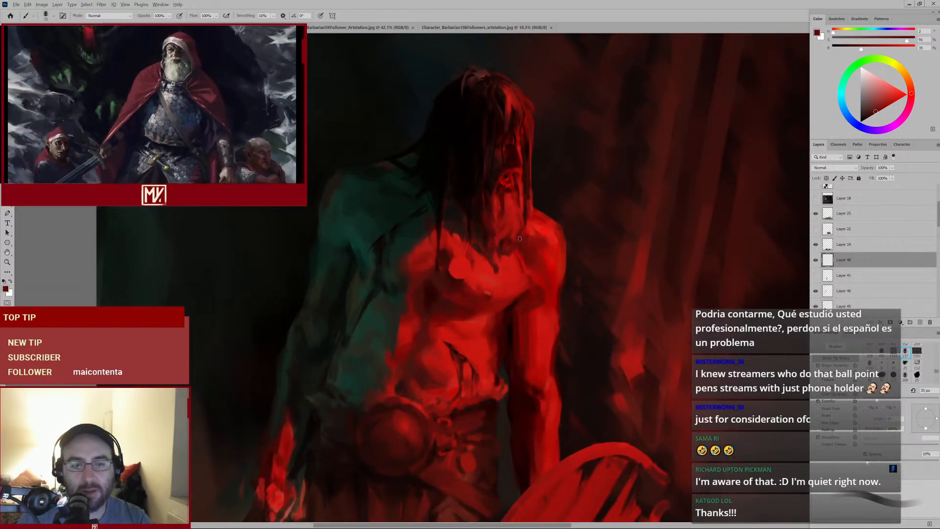
pyautogui.keyDown('alt'); pyautogui.click(513, 239); pyautogui.keyUp('alt')
pyautogui.press('[')
pyautogui.press('[')
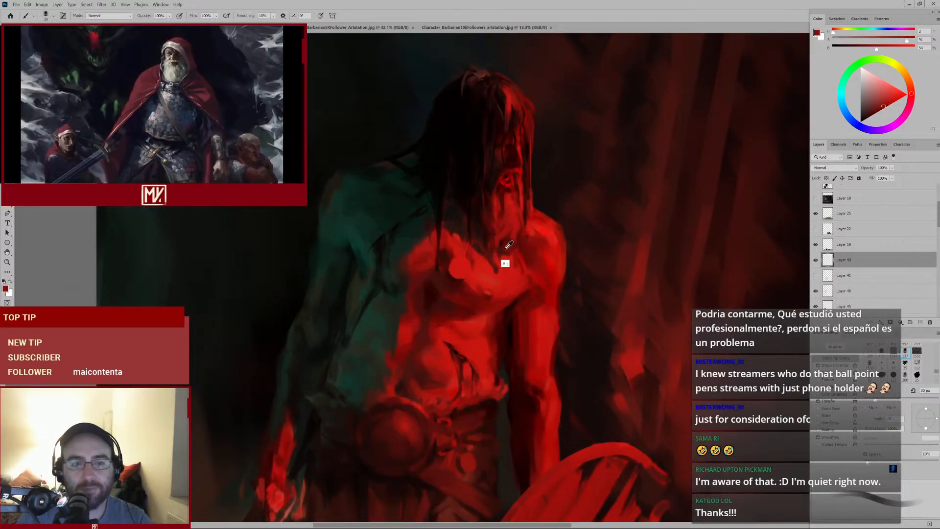
pyautogui.keyDown('alt'); pyautogui.click(507, 261); pyautogui.keyUp('alt')
# Paint a red stroke from the chest up toward the right shoulder
pyautogui.moveTo(516, 267)
pyautogui.mouseDown()
pyautogui.moveTo(519, 277)
pyautogui.moveTo(497, 280)
pyautogui.moveTo(495, 298)
pyautogui.moveTo(564, 214)
pyautogui.mouseUp()
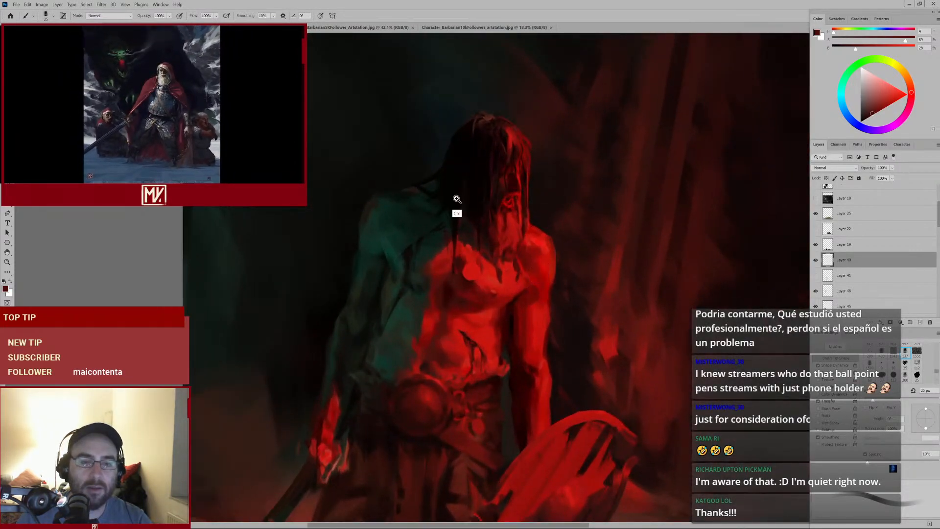
pyautogui.moveTo(456, 198); pyautogui.dragTo(474, 185)
pyautogui.keyDown('alt'); pyautogui.click(431, 187); pyautogui.keyUp('alt')
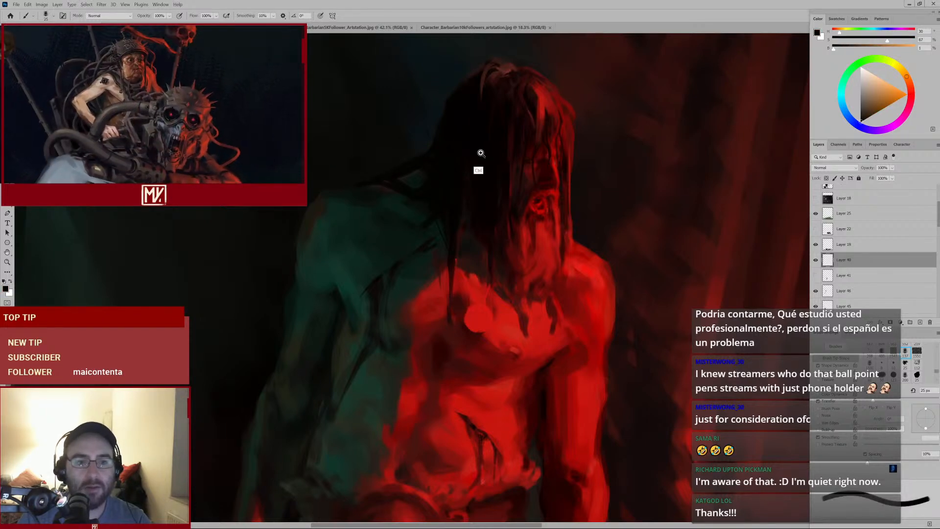
pyautogui.moveTo(431, 188)
pyautogui.mouseDown()
pyautogui.moveTo(421, 195)
pyautogui.moveTo(431, 188)
pyautogui.mouseUp()
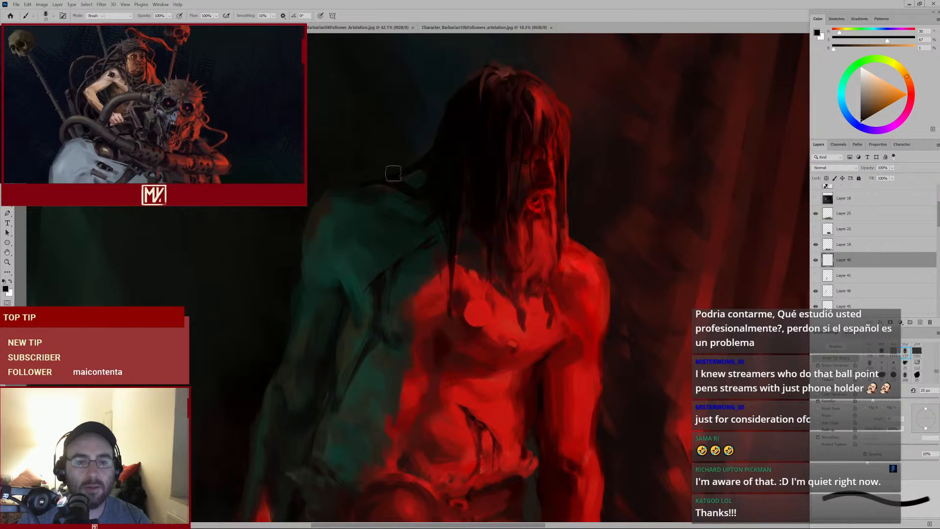
# Sample a dark red near the hair, shrink the brush, and paint a short stroke through the hair beside the face
pyautogui.press('e')
pyautogui.moveTo(520, 178); pyautogui.dragTo(478, 204)
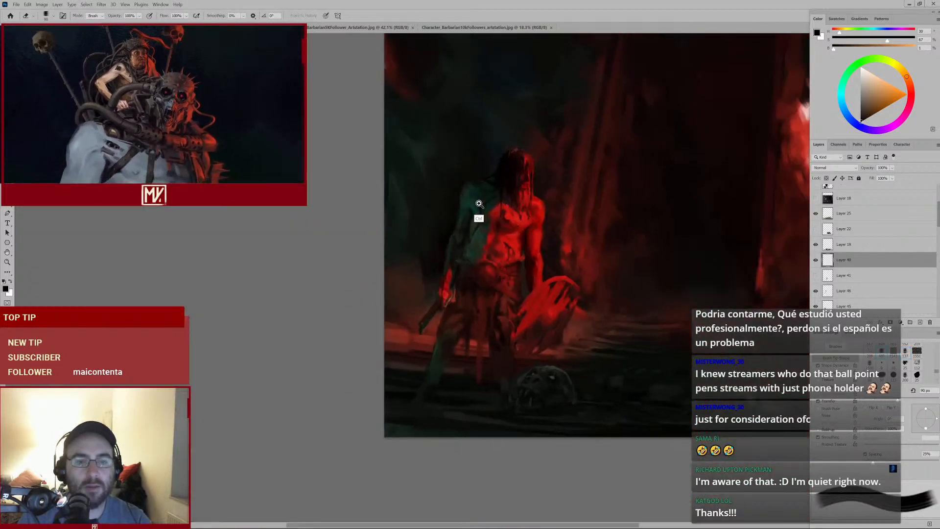
pyautogui.hotkey('ctrl', '0')
pyautogui.moveTo(429, 320); pyautogui.dragTo(473, 266)
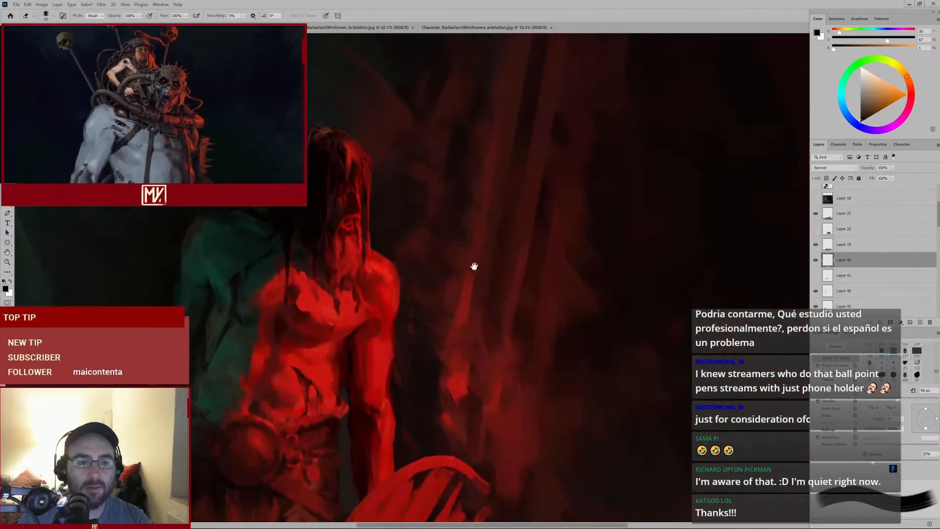
pyautogui.moveTo(402, 266); pyautogui.dragTo(508, 250)
pyautogui.press('b')
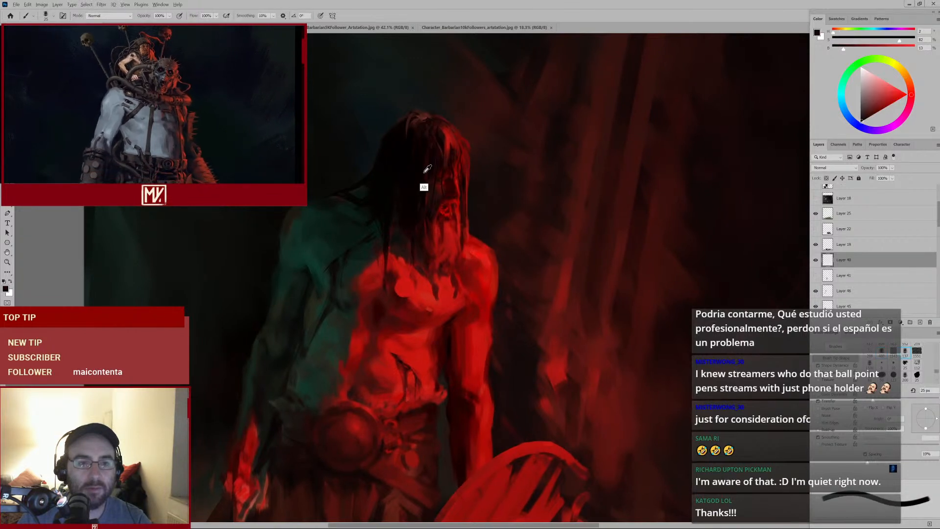
pyautogui.keyDown('alt'); pyautogui.click(399, 187); pyautogui.keyUp('alt')
pyautogui.keyDown('alt'); pyautogui.click(400, 187); pyautogui.keyUp('alt')
pyautogui.press('[')
pyautogui.press('[')
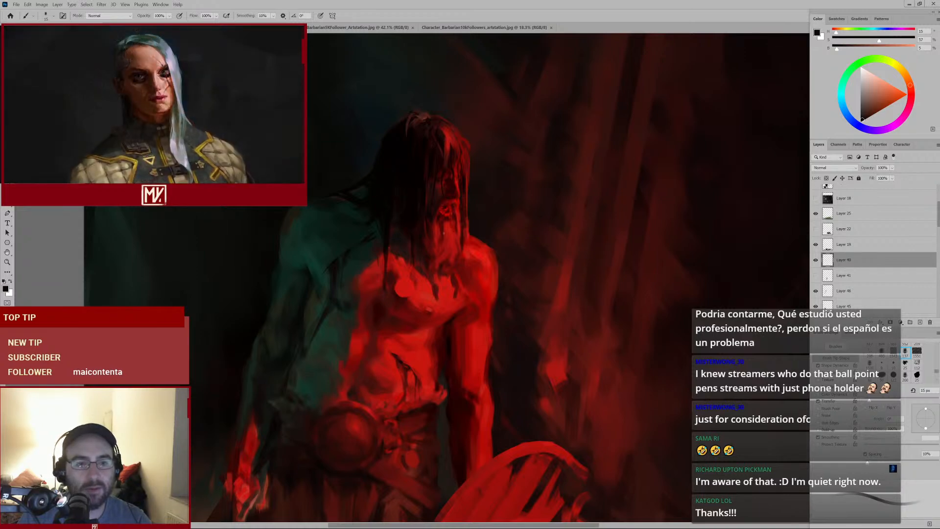
pyautogui.moveTo(415, 220)
pyautogui.mouseDown()
pyautogui.moveTo(391, 234)
pyautogui.moveTo(402, 228)
pyautogui.mouseUp()
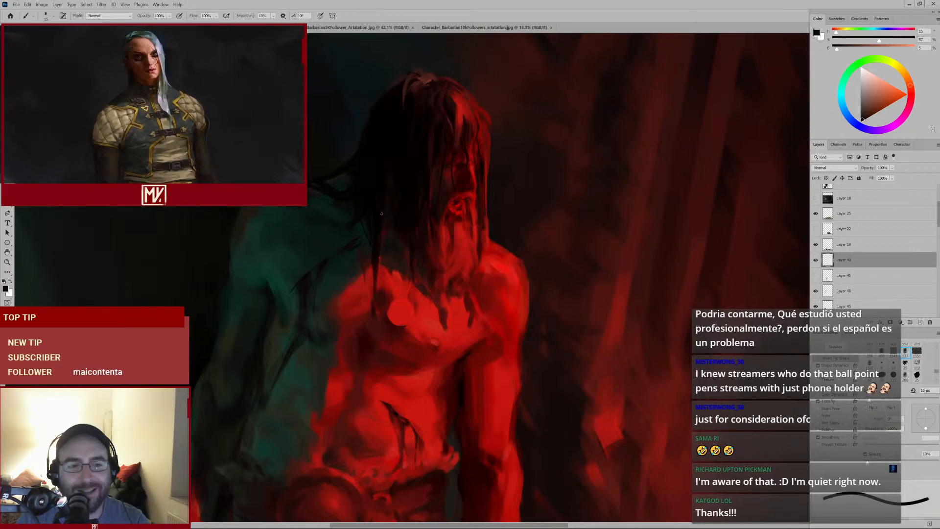
# Look through the other open reference artworks of the barbarian character before returning to the painting
pyautogui.click(360, 27)
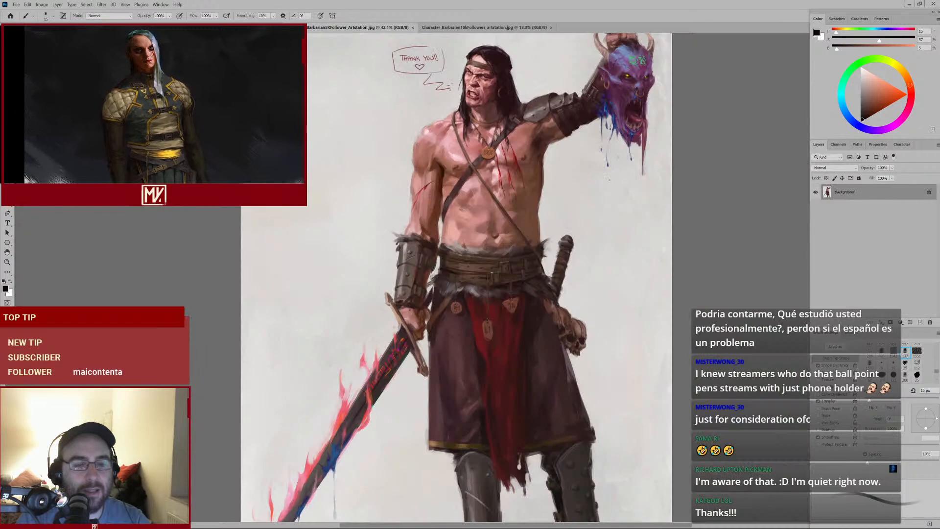
pyautogui.moveTo(505, 101); pyautogui.dragTo(485, 158)
pyautogui.click(482, 27)
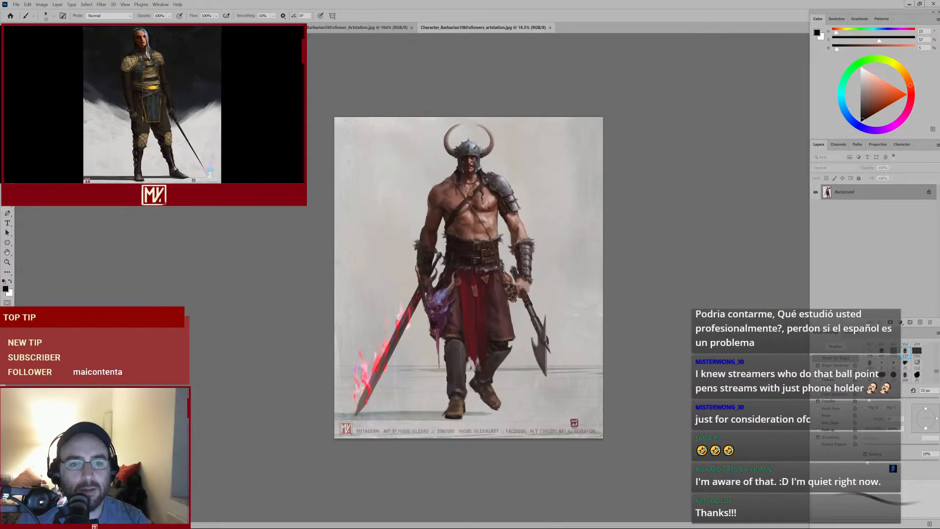
pyautogui.click(235, 28)
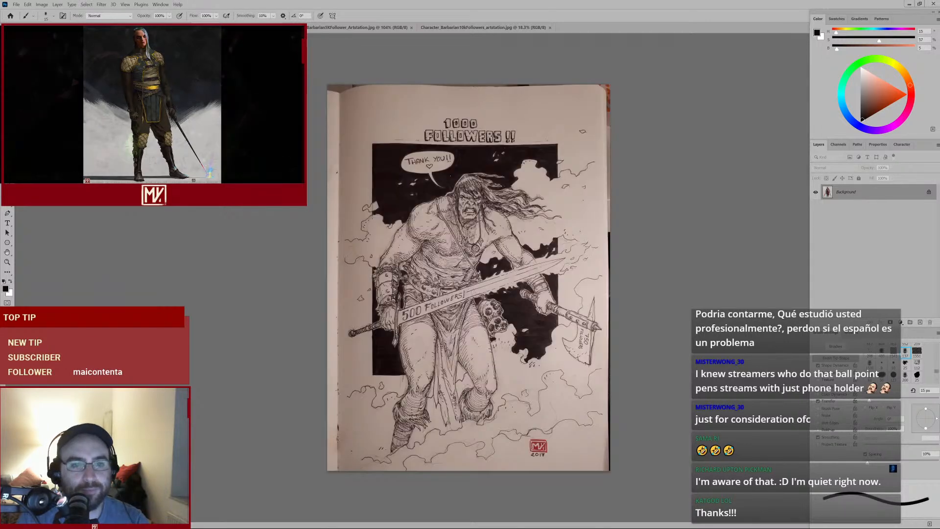
pyautogui.moveTo(433, 217)
pyautogui.mouseDown()
pyautogui.moveTo(488, 217)
pyautogui.moveTo(495, 196)
pyautogui.mouseUp()
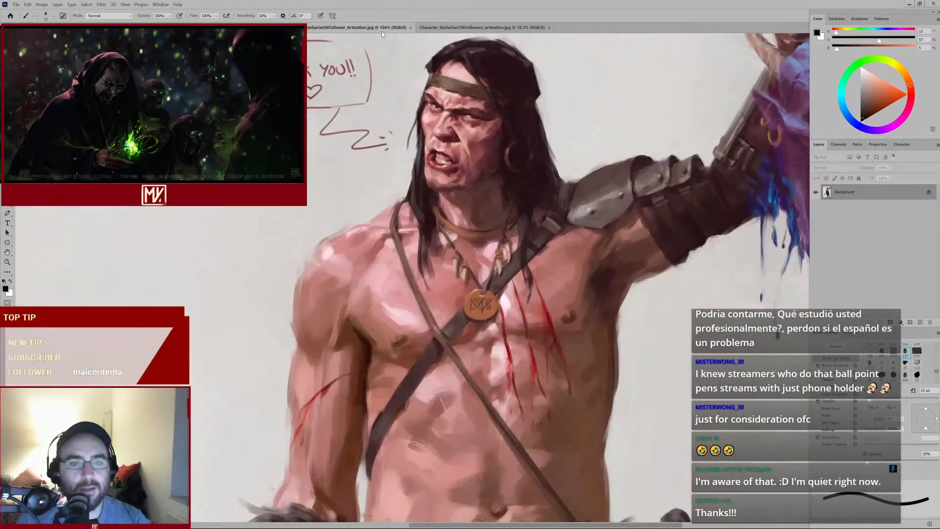
pyautogui.click(373, 28)
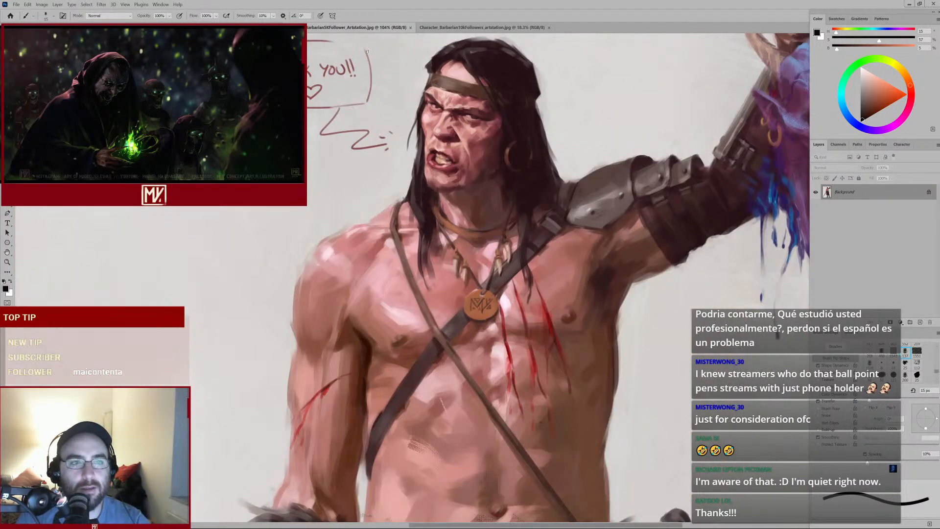
pyautogui.hotkey('ctrl', '0')
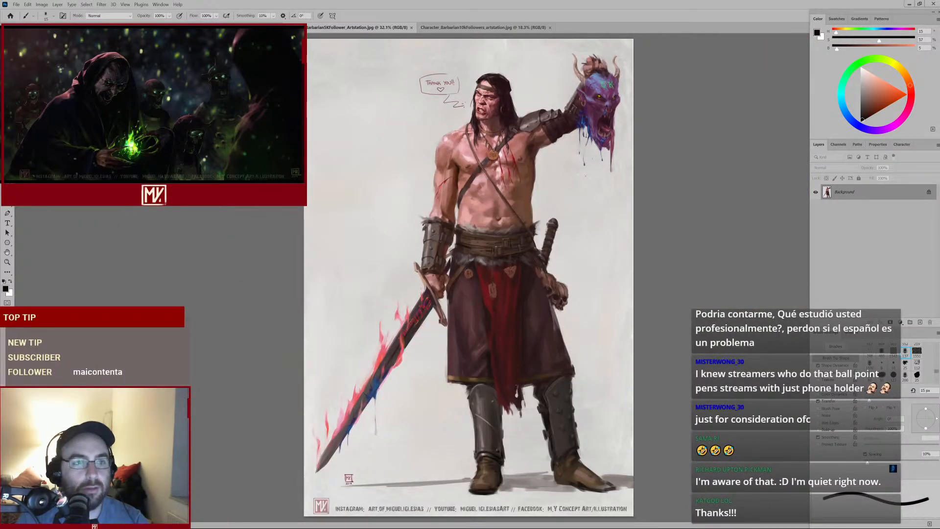
pyautogui.hotkey('ctrl', 'Tab')
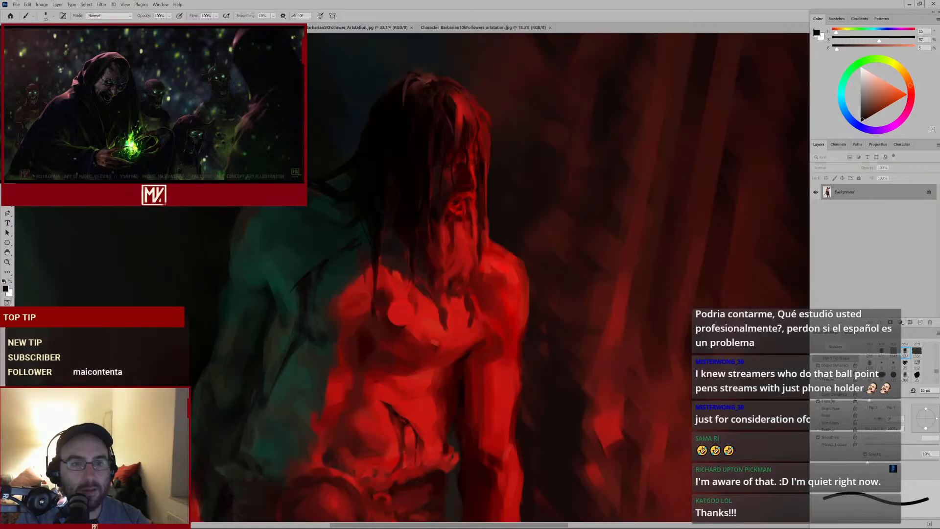
# Sample dark tones from the hair and background, adjust the brush size, and paint a dark stroke through the hair left of the face
pyautogui.moveTo(418, 228)
pyautogui.mouseDown()
pyautogui.moveTo(410, 228)
pyautogui.moveTo(419, 228)
pyautogui.mouseUp()
pyautogui.press('e')
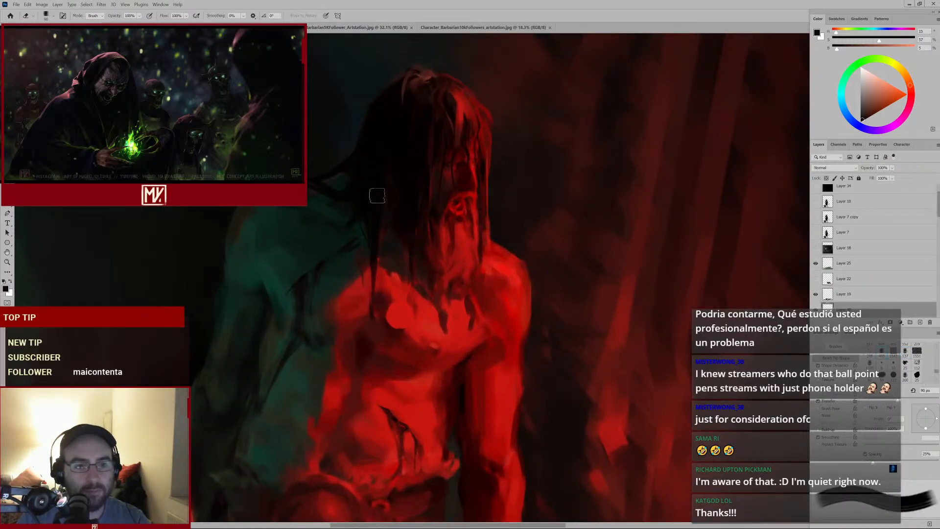
pyautogui.press('b')
pyautogui.keyDown('alt'); pyautogui.click(430, 168); pyautogui.keyUp('alt')
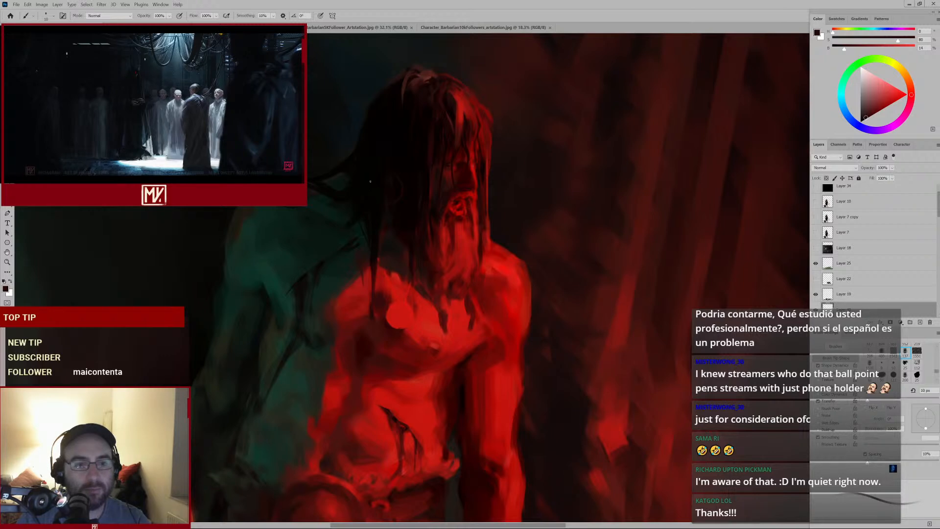
pyautogui.moveTo(397, 217)
pyautogui.mouseDown()
pyautogui.moveTo(377, 230)
pyautogui.moveTo(397, 218)
pyautogui.mouseUp()
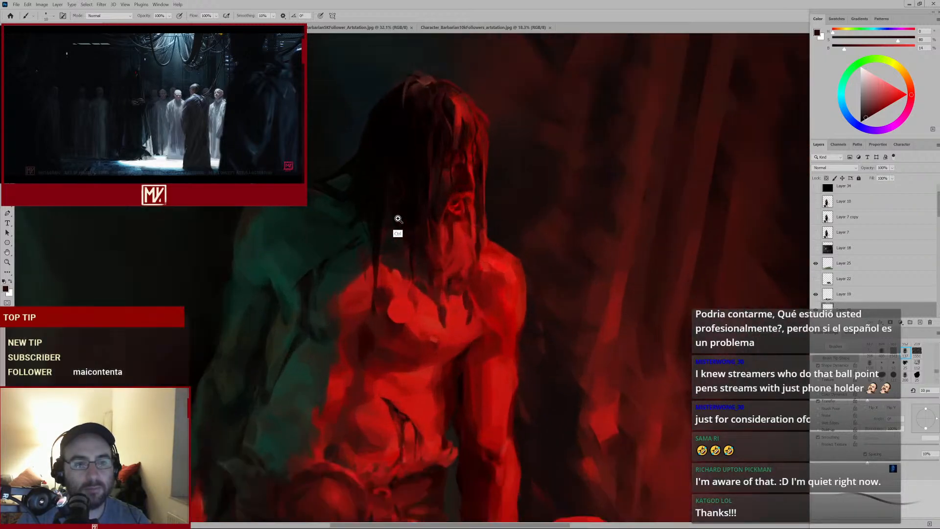
pyautogui.keyDown('alt'); pyautogui.click(331, 222); pyautogui.keyUp('alt')
pyautogui.press(']')
pyautogui.press(']')
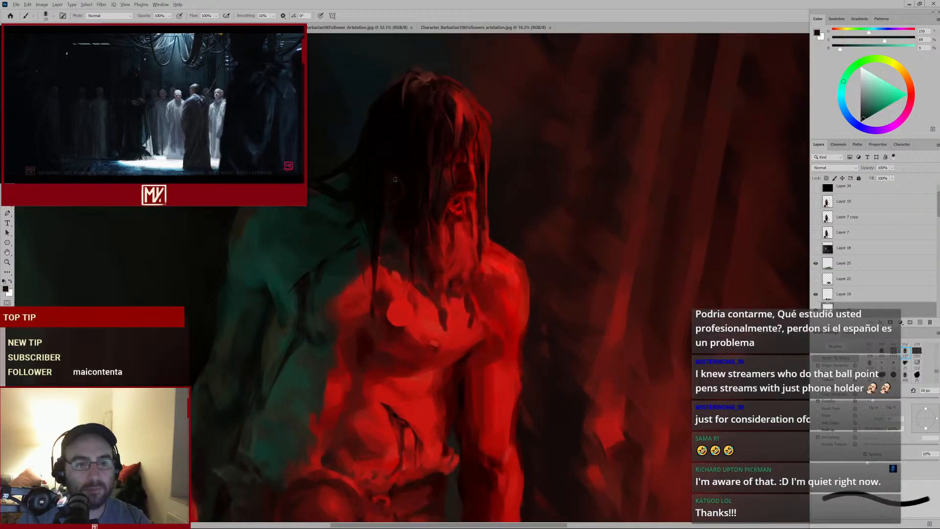
pyautogui.press('e')
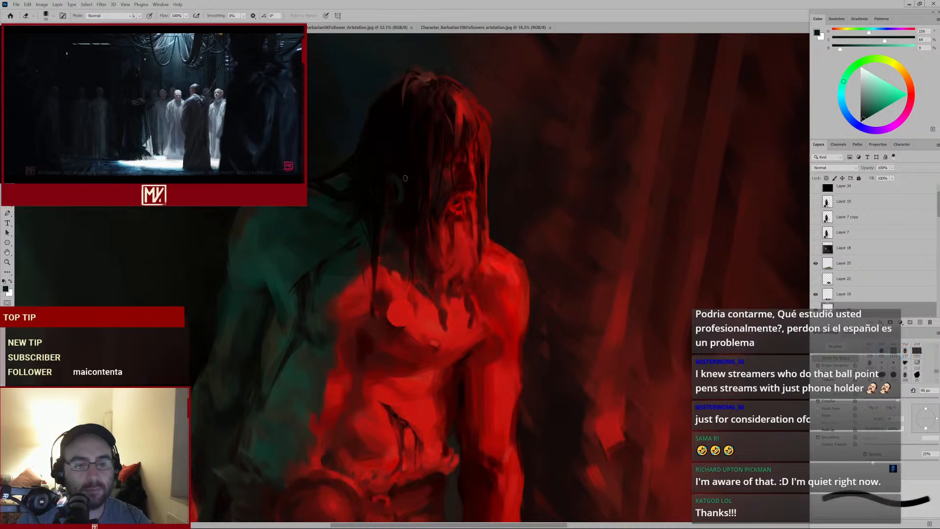
pyautogui.press('b')
pyautogui.keyDown('alt'); pyautogui.click(392, 174); pyautogui.keyUp('alt')
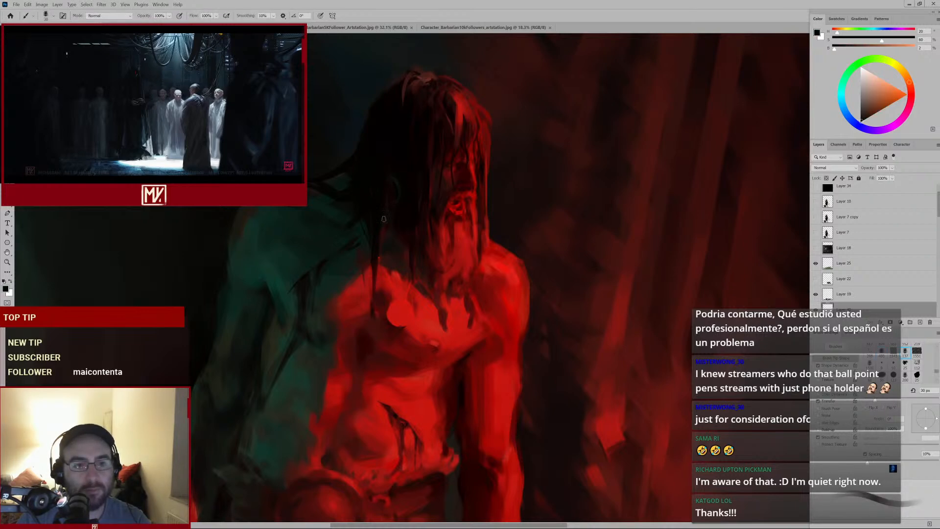
pyautogui.keyDown('alt'); pyautogui.click(397, 201); pyautogui.keyUp('alt')
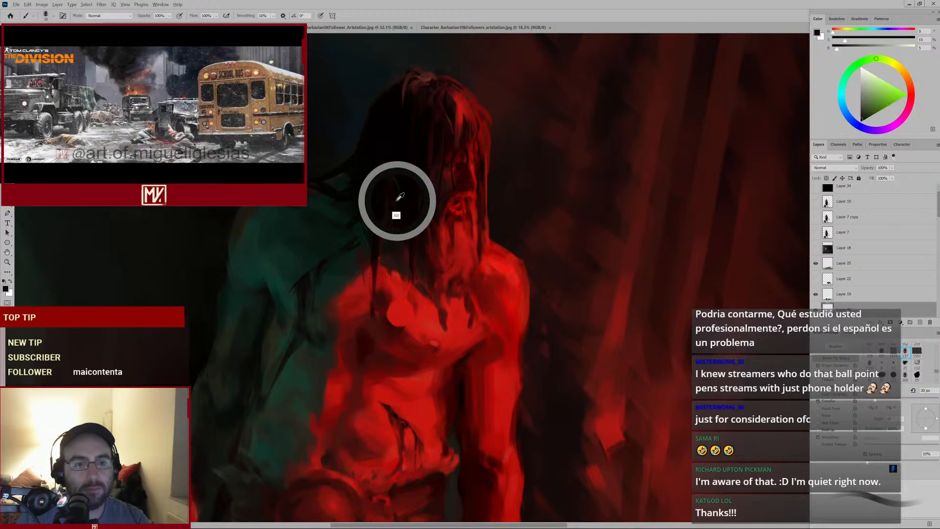
pyautogui.press('[')
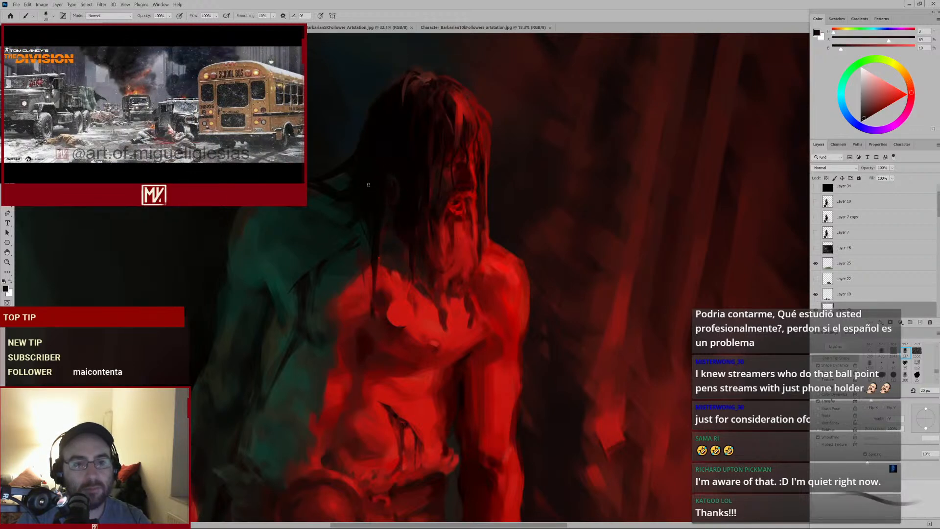
pyautogui.moveTo(399, 199)
pyautogui.mouseDown()
pyautogui.moveTo(356, 221)
pyautogui.moveTo(373, 186)
pyautogui.mouseUp()
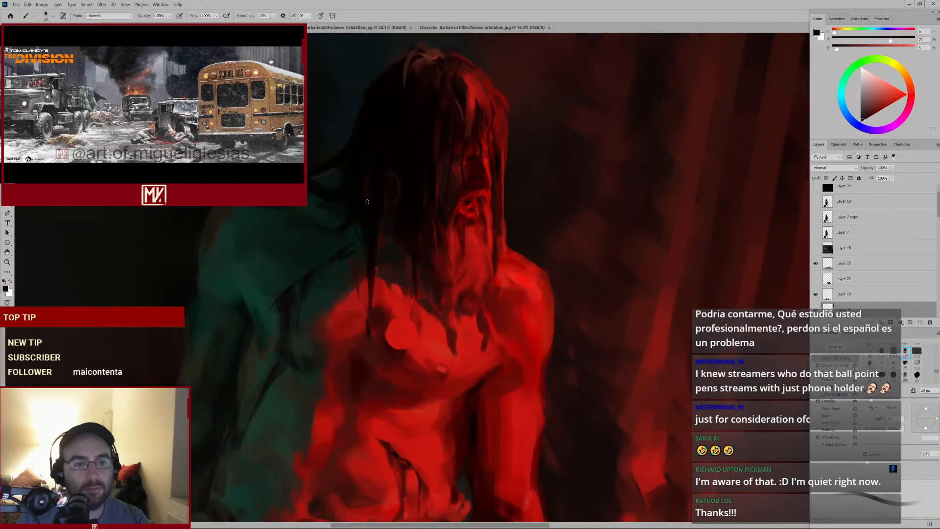
# Sample more dark reds and dab dark paint over the hair, the left side of the face and the neck
pyautogui.keyDown('alt'); pyautogui.click(369, 168); pyautogui.keyUp('alt')
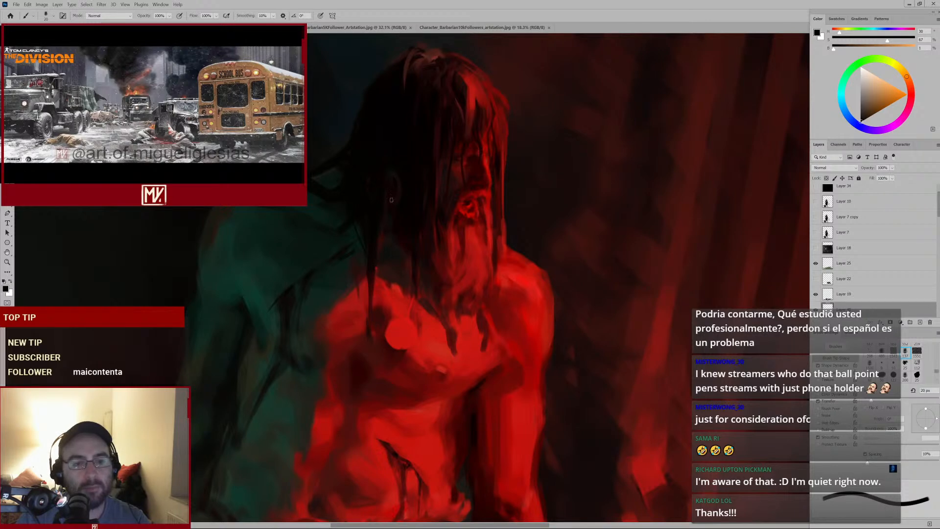
pyautogui.keyDown('alt'); pyautogui.click(404, 187); pyautogui.keyUp('alt')
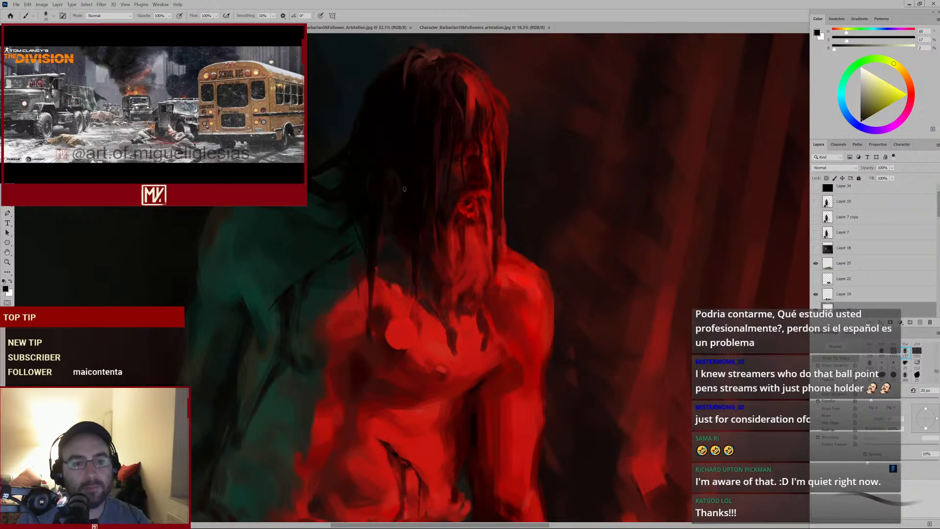
pyautogui.moveTo(408, 205); pyautogui.dragTo(403, 175)
pyautogui.keyDown('alt'); pyautogui.click(404, 175); pyautogui.keyUp('alt')
pyautogui.press('[')
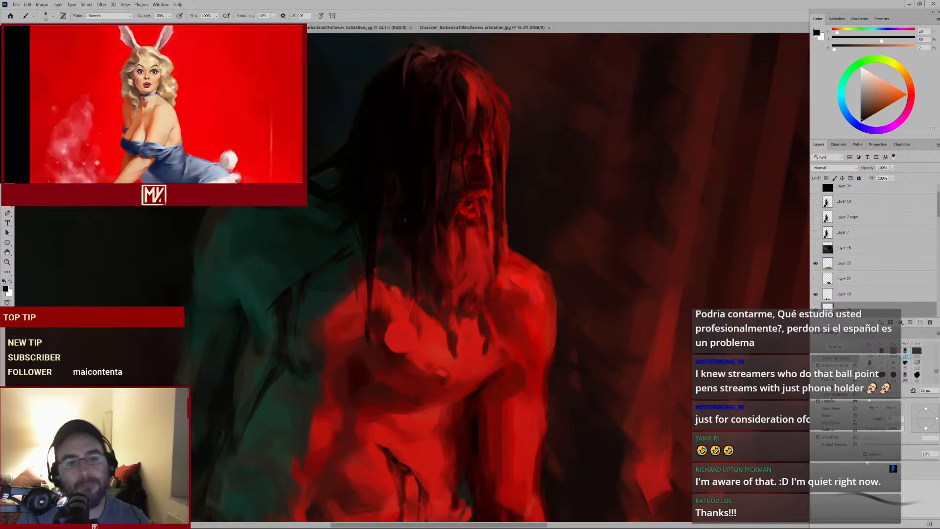
pyautogui.keyDown('alt'); pyautogui.click(365, 196); pyautogui.keyUp('alt')
pyautogui.press(']')
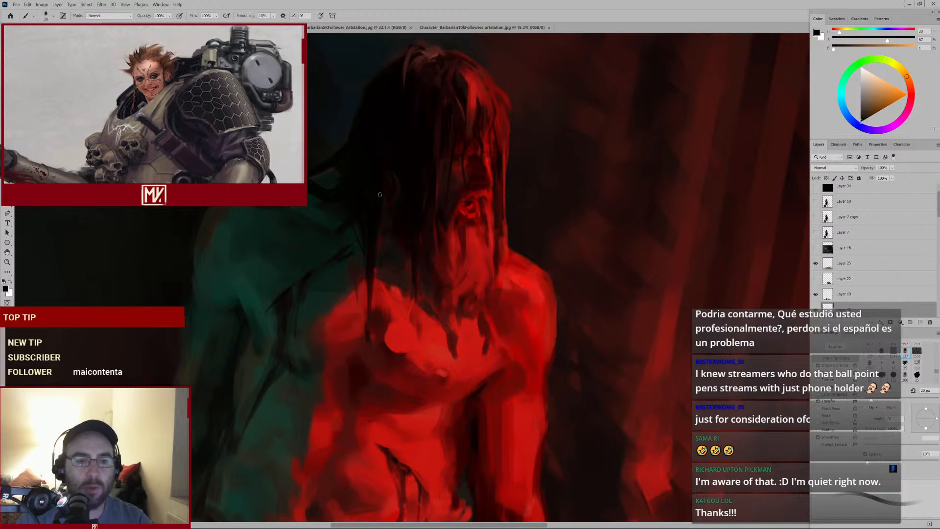
pyautogui.keyDown('alt'); pyautogui.click(394, 185); pyautogui.keyUp('alt')
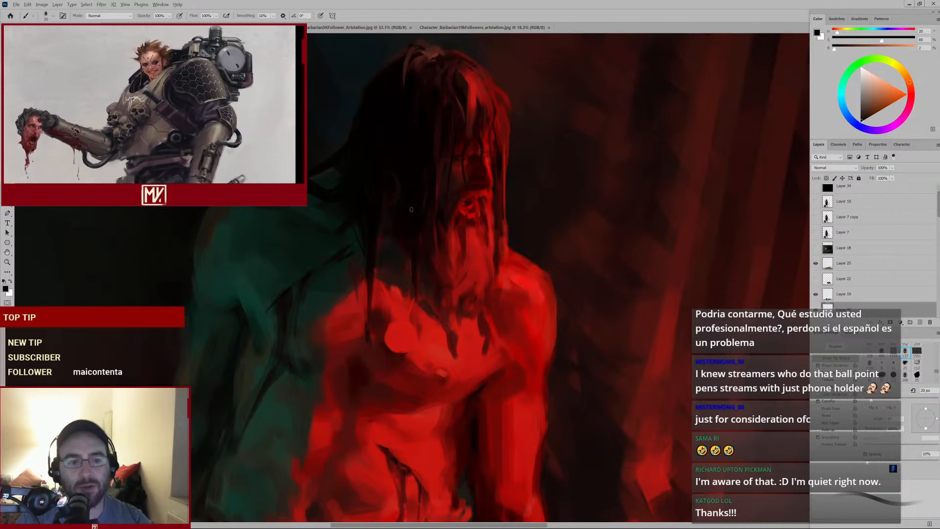
pyautogui.moveTo(419, 211)
pyautogui.mouseDown()
pyautogui.moveTo(388, 226)
pyautogui.moveTo(423, 213)
pyautogui.mouseUp()
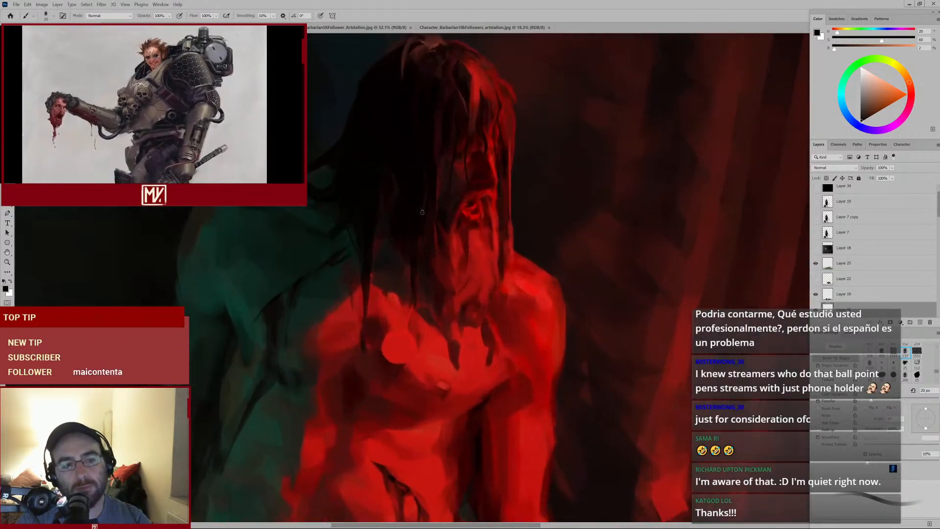
pyautogui.keyDown('alt'); pyautogui.click(432, 240); pyautogui.keyUp('alt')
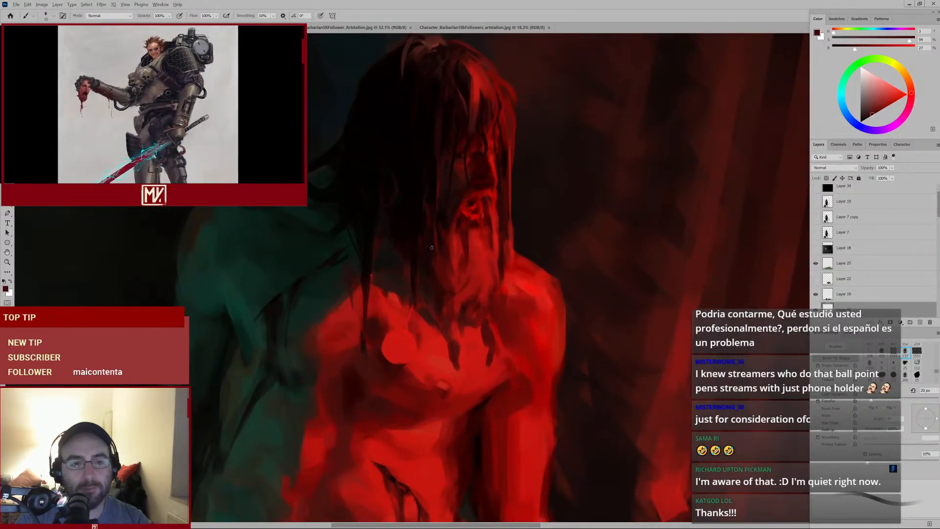
pyautogui.moveTo(447, 227); pyautogui.dragTo(431, 244)
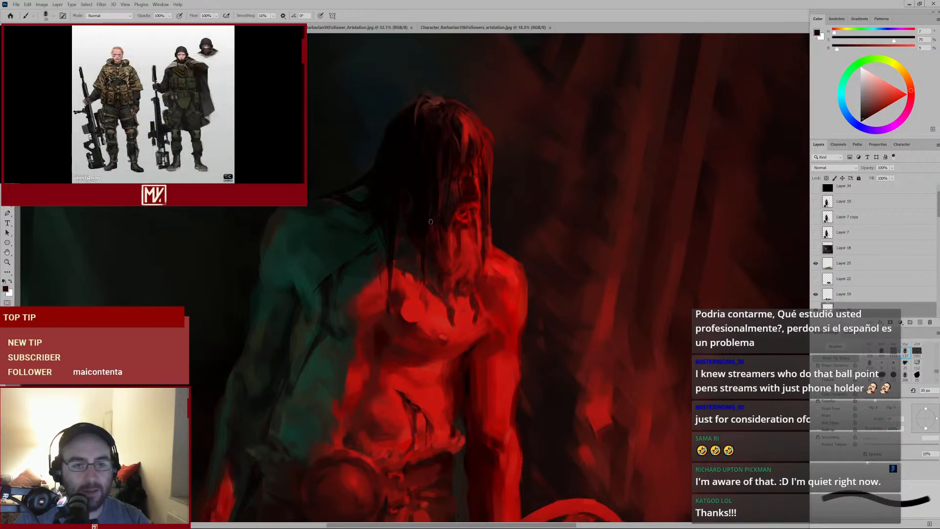
pyautogui.keyDown('alt'); pyautogui.click(431, 222); pyautogui.keyUp('alt')
pyautogui.press('[')
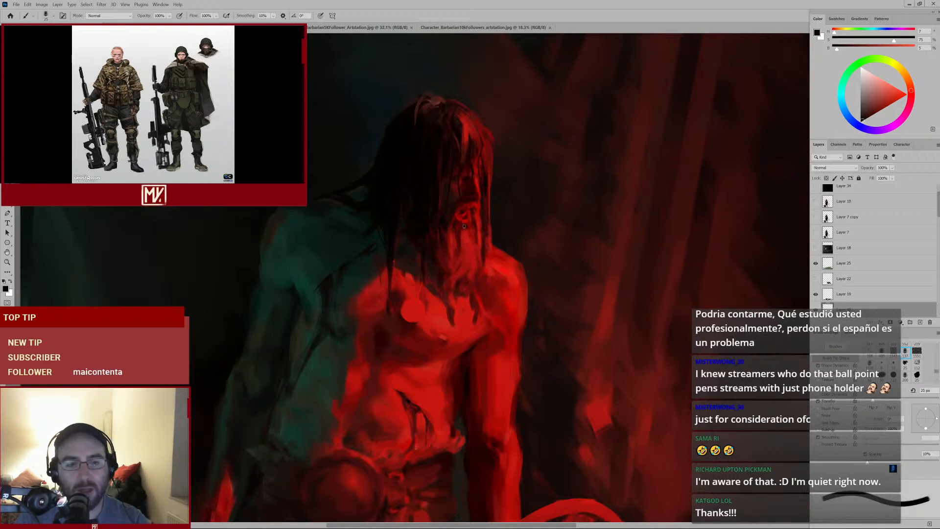
pyautogui.moveTo(447, 265)
pyautogui.mouseDown()
pyautogui.moveTo(440, 272)
pyautogui.moveTo(457, 251)
pyautogui.moveTo(457, 273)
pyautogui.moveTo(496, 230)
pyautogui.moveTo(476, 248)
pyautogui.mouseUp()
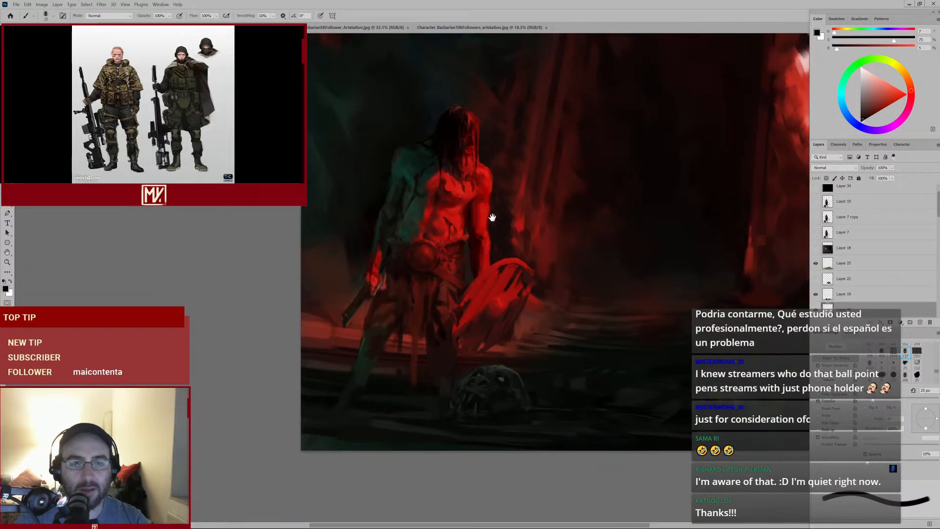
pyautogui.moveTo(492, 216); pyautogui.dragTo(433, 273)
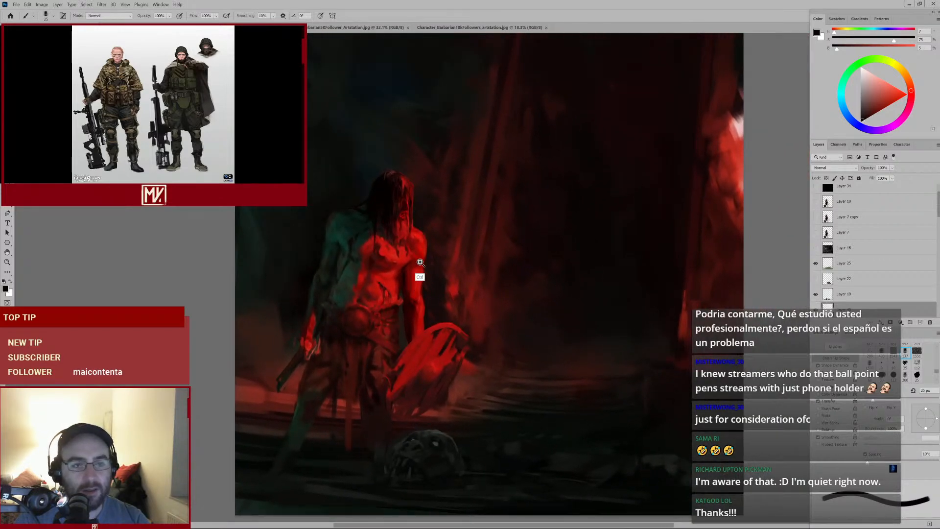
pyautogui.rightClick(421, 260)
pyautogui.click(442, 254)
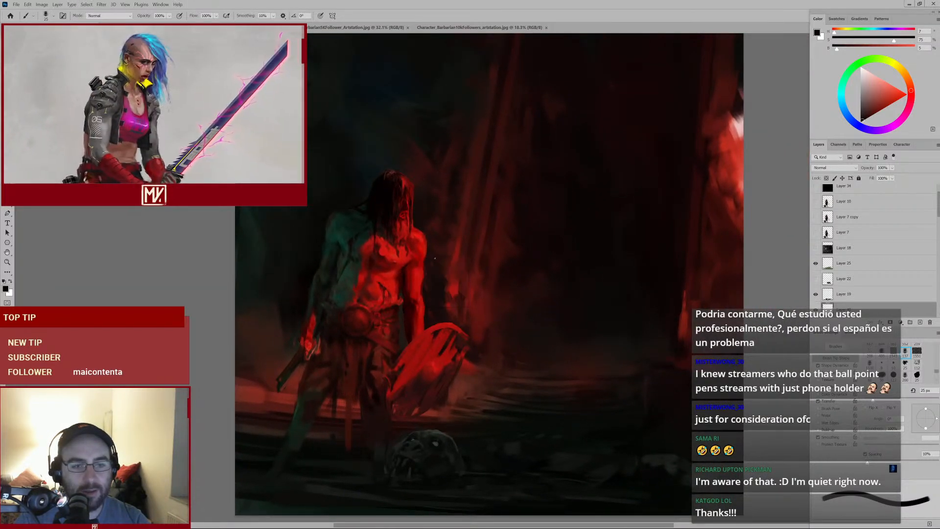
pyautogui.moveTo(445, 250)
pyautogui.mouseDown()
pyautogui.moveTo(417, 263)
pyautogui.moveTo(430, 260)
pyautogui.moveTo(415, 275)
pyautogui.mouseUp()
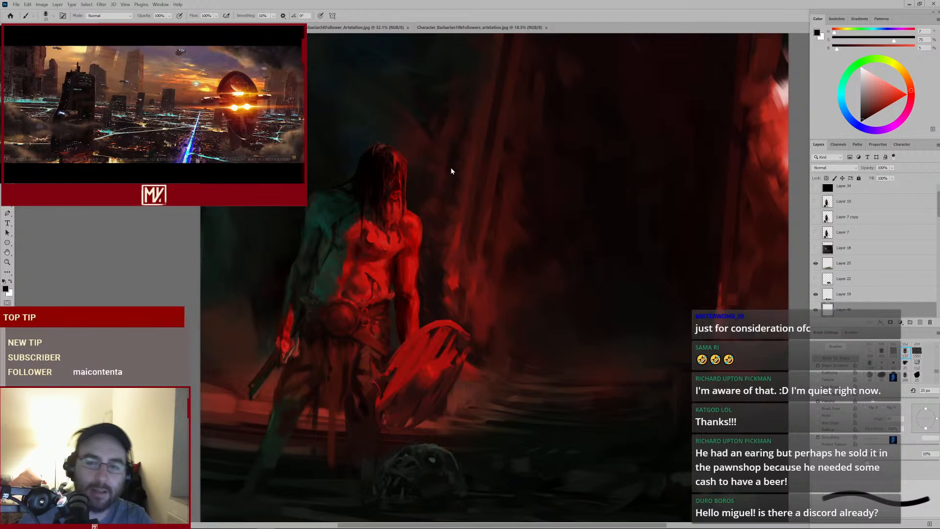
pyautogui.scroll(-3, 906, 272)
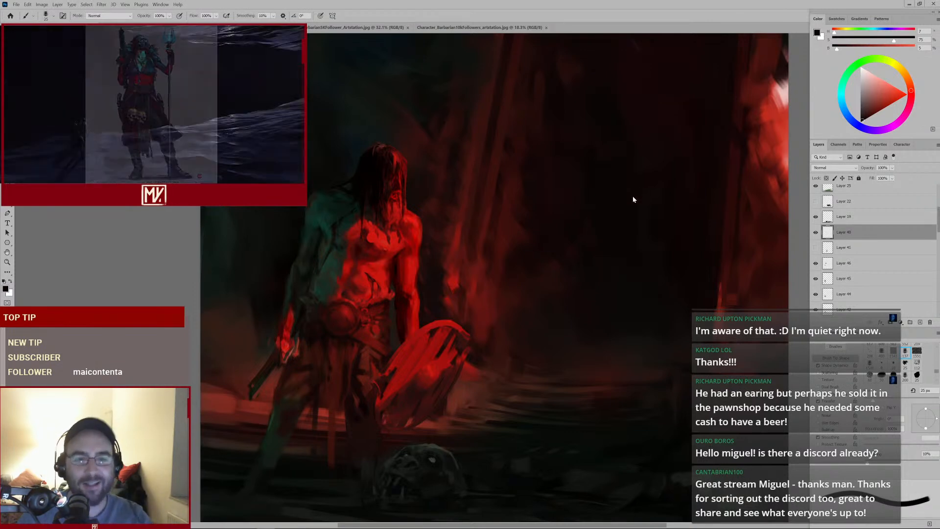
pyautogui.hotkey('ctrl', 'space')
pyautogui.moveTo(608, 195)
pyautogui.mouseDown()
pyautogui.moveTo(587, 203)
pyautogui.moveTo(595, 199)
pyautogui.mouseUp()
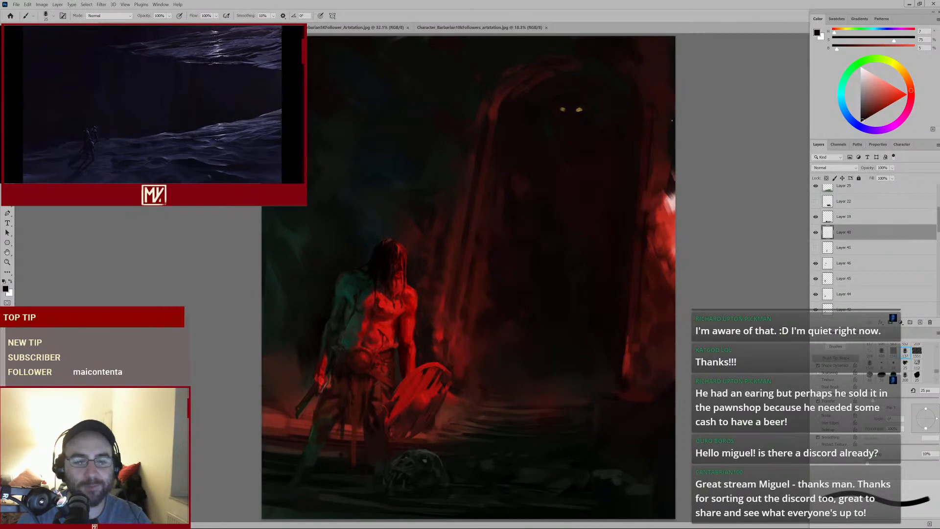